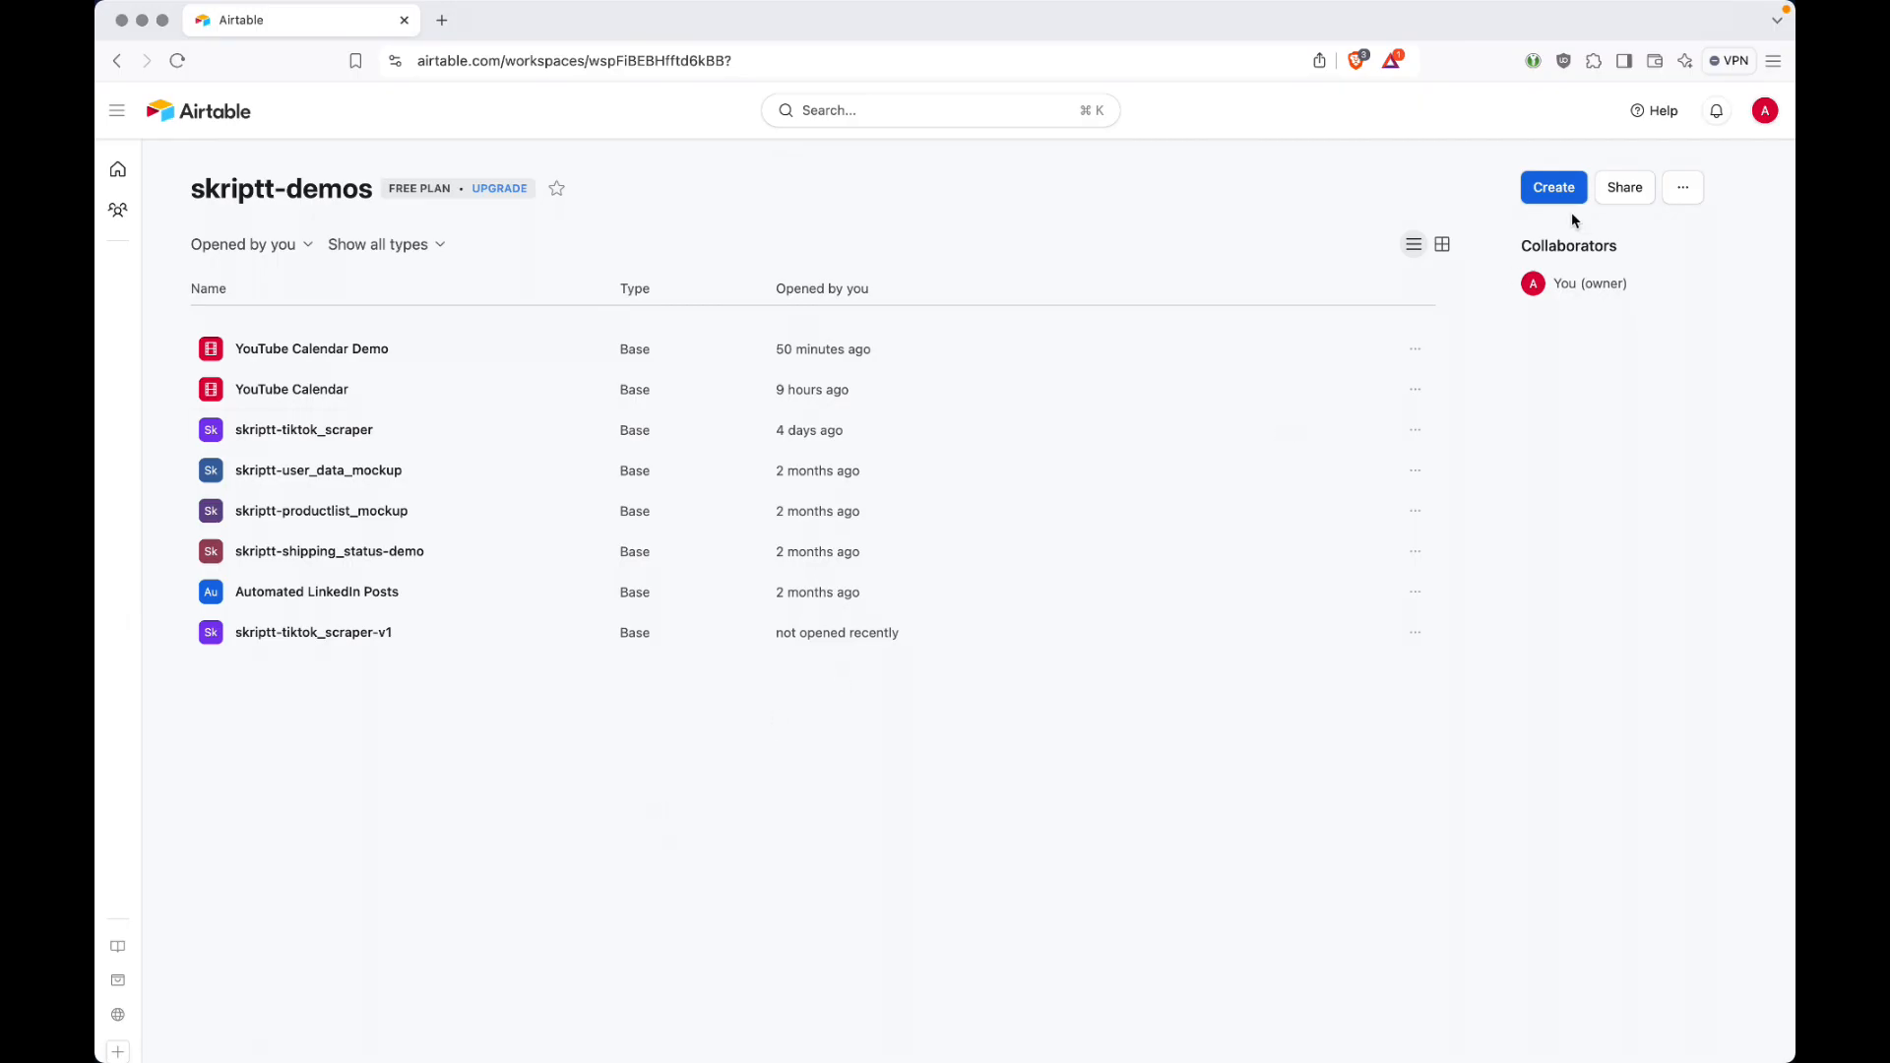
Open the YouTube Calendar Demo base from the skriptt-demos workspace.
left_click(1554, 188)
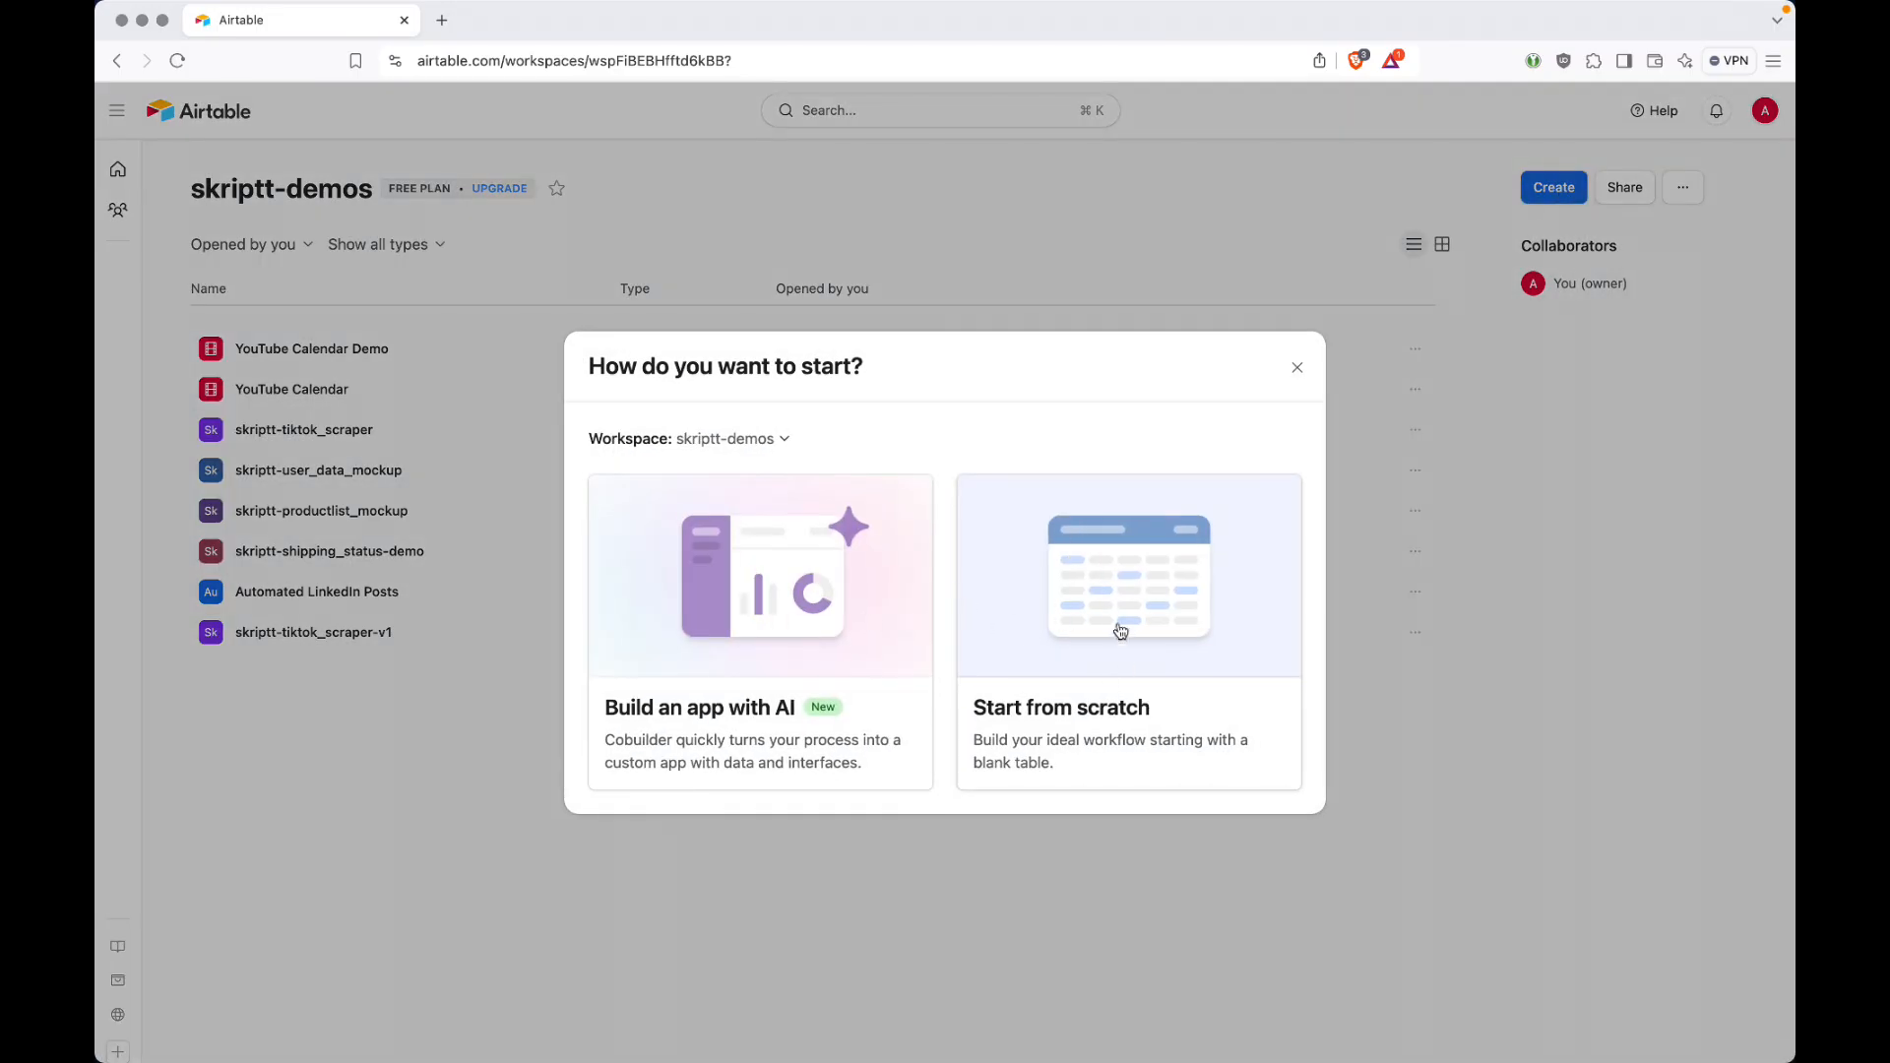
left_click(1296, 368)
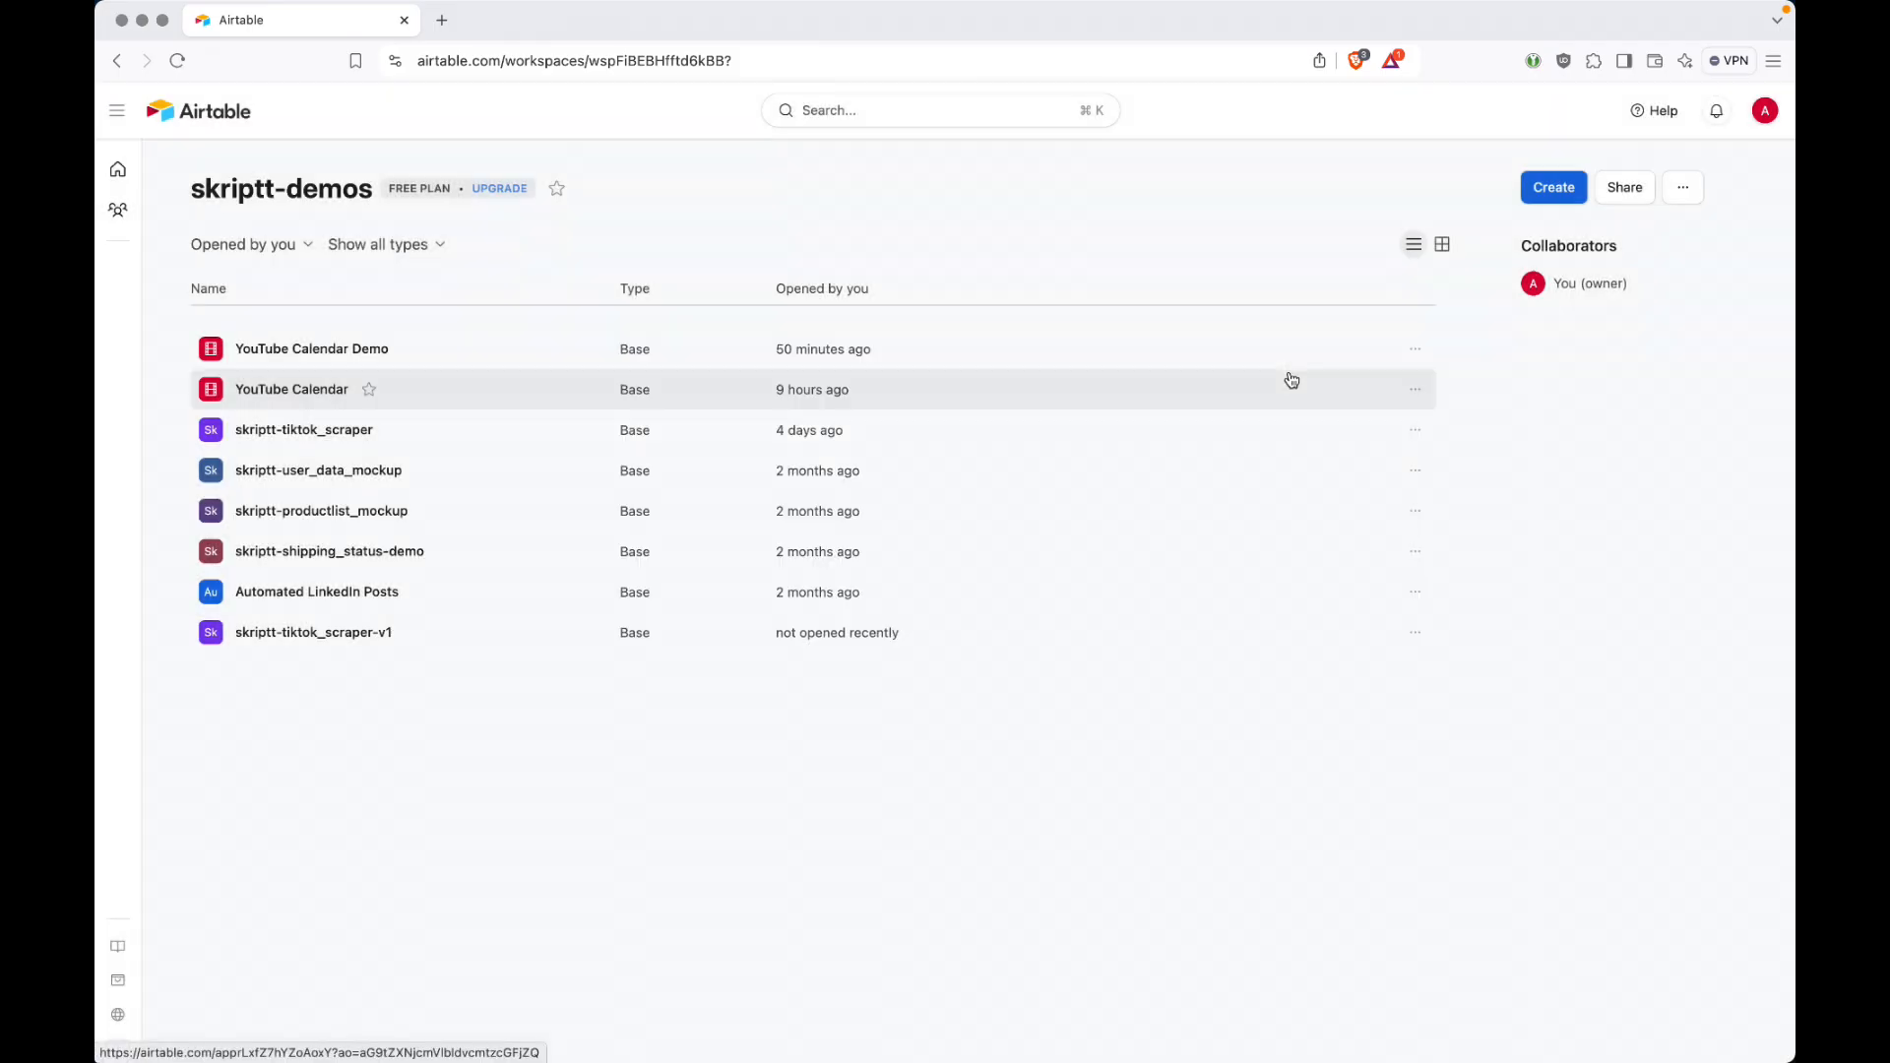
left_click(289, 360)
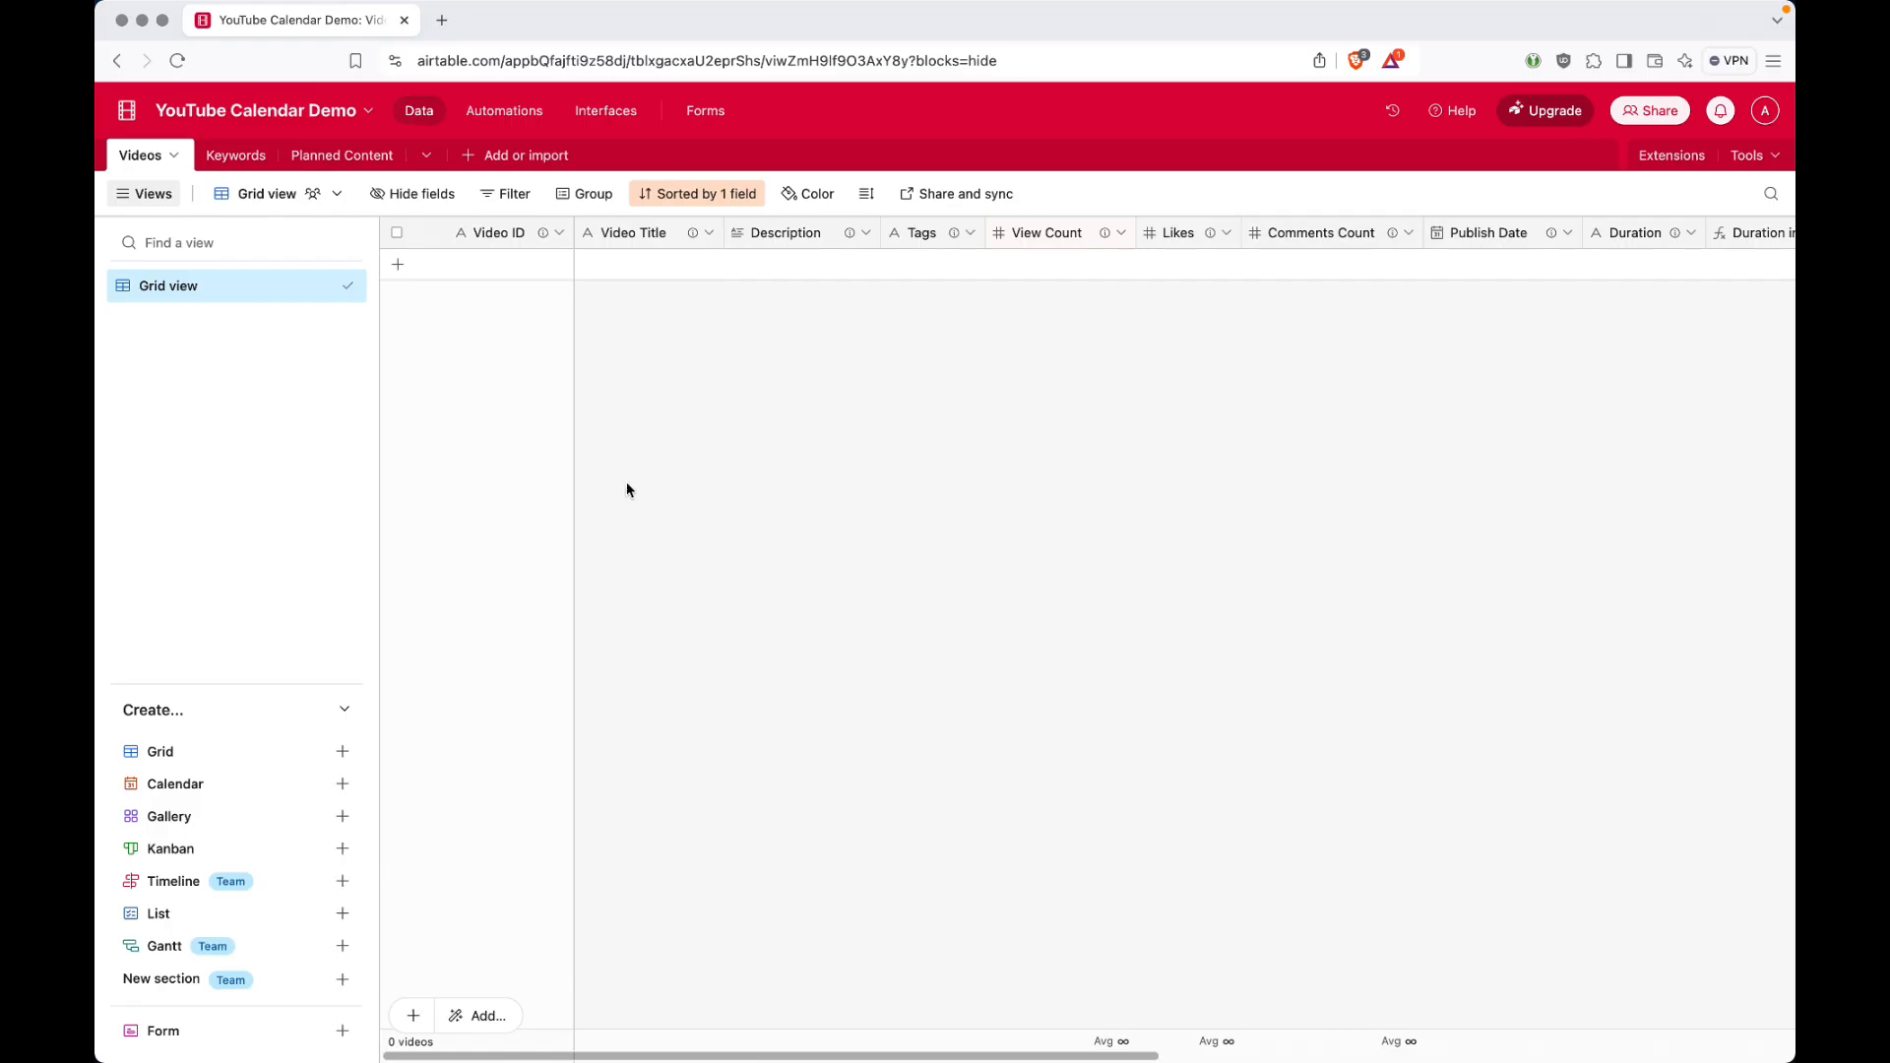
Look through the Videos table's fields, from Video ID to Comments per View, and check the Description field's info note.
scroll(1080, 354, "right", 10)
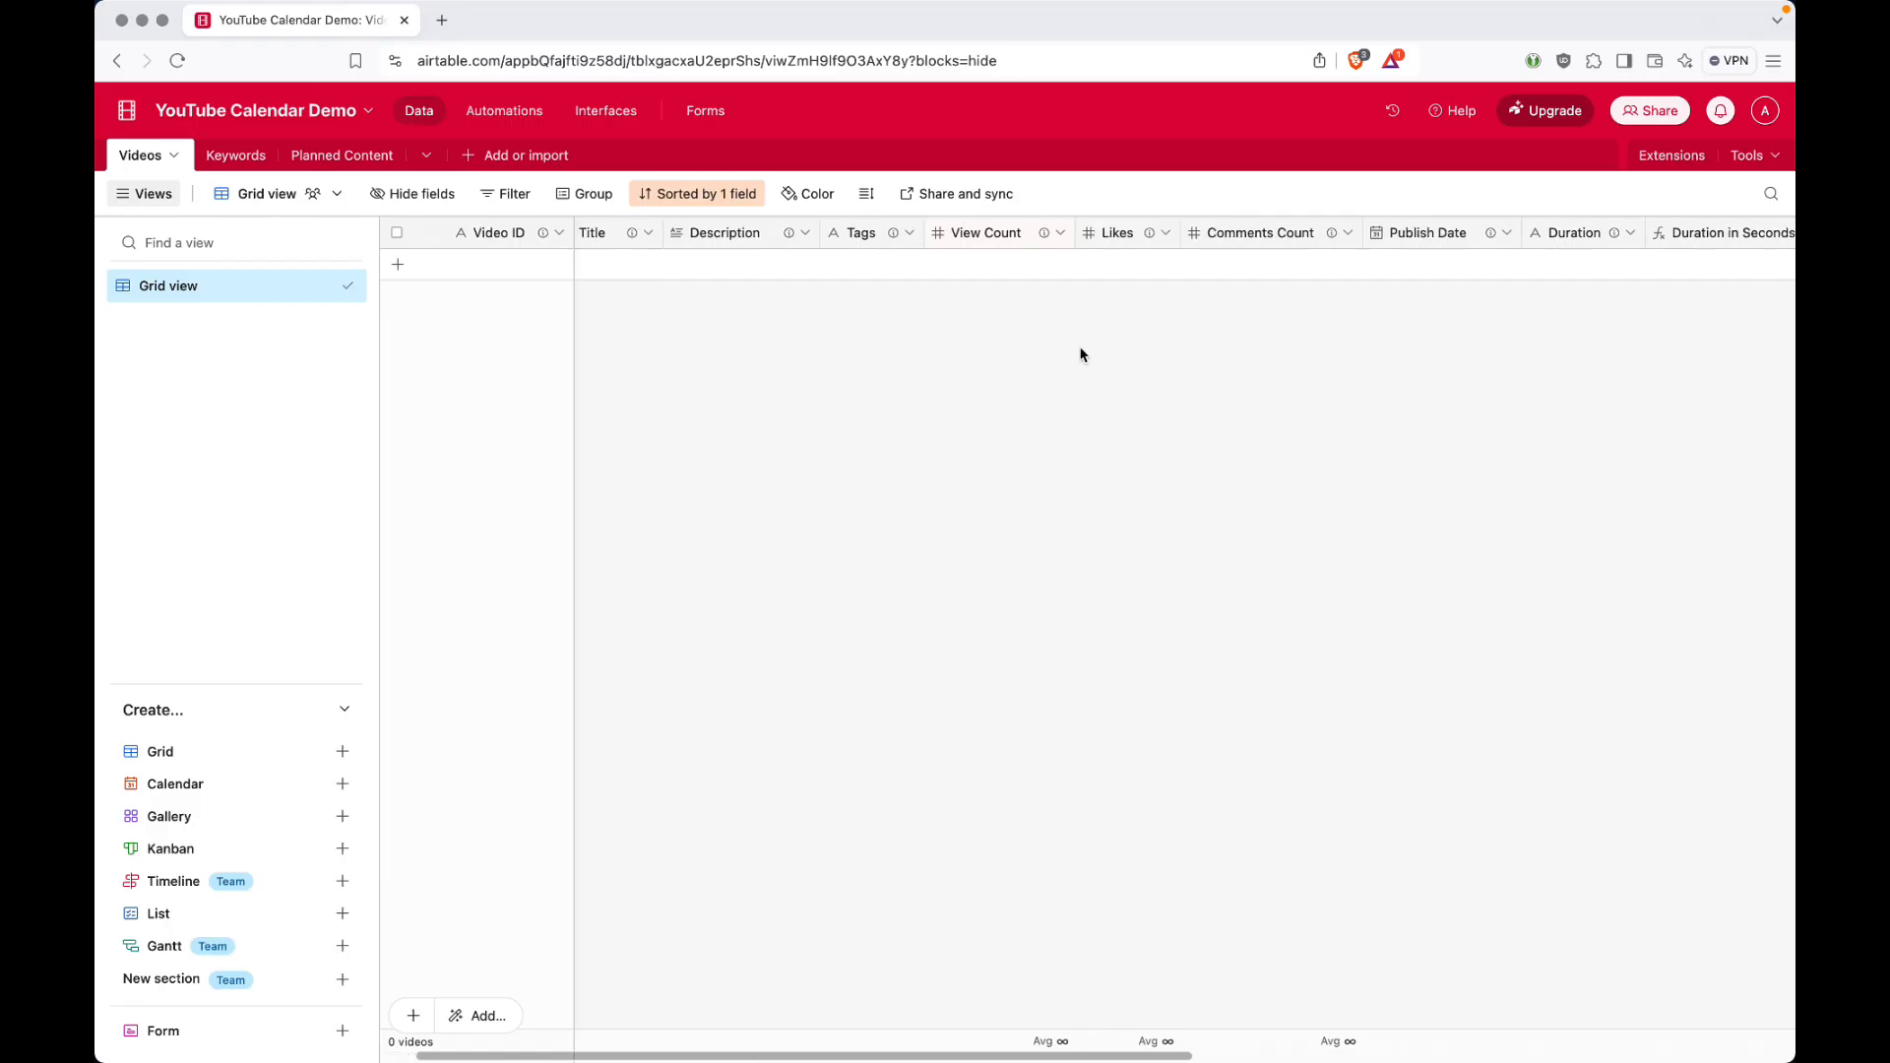
scroll(1080, 354, "right", 5)
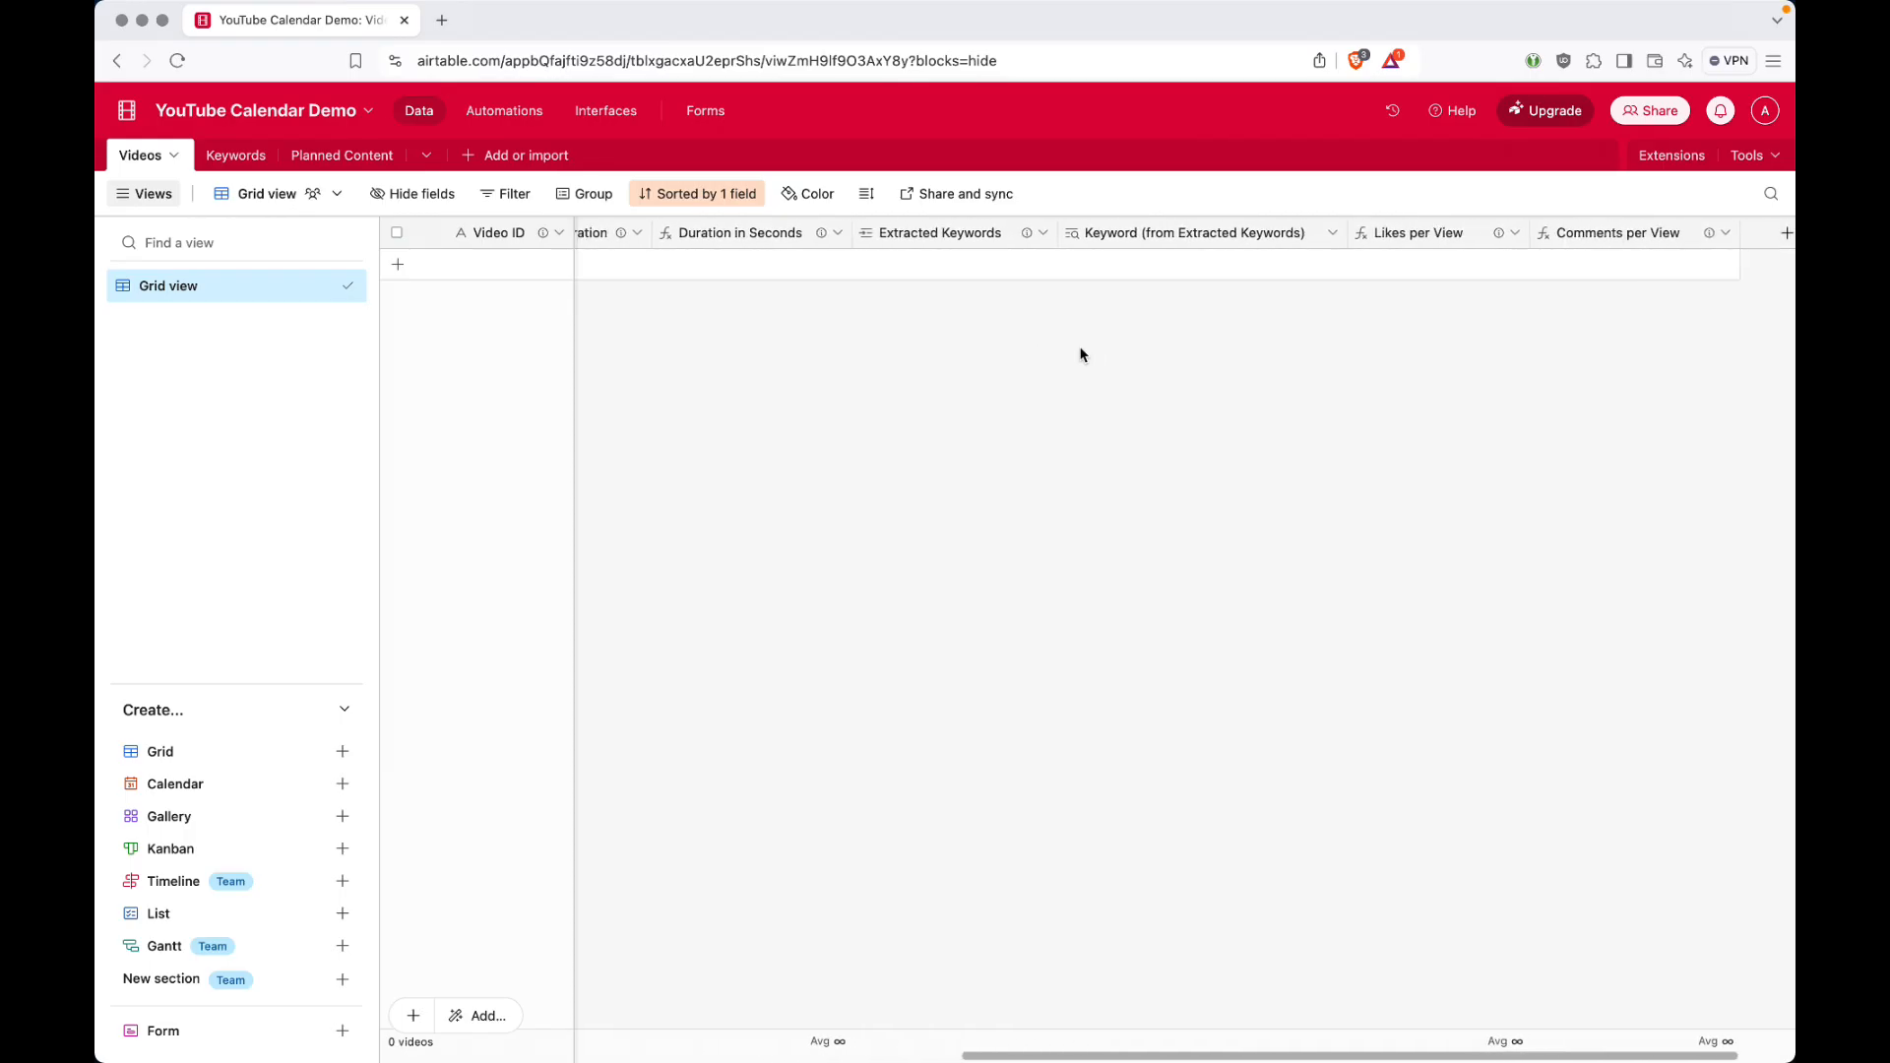
scroll(1080, 354, "left", 15)
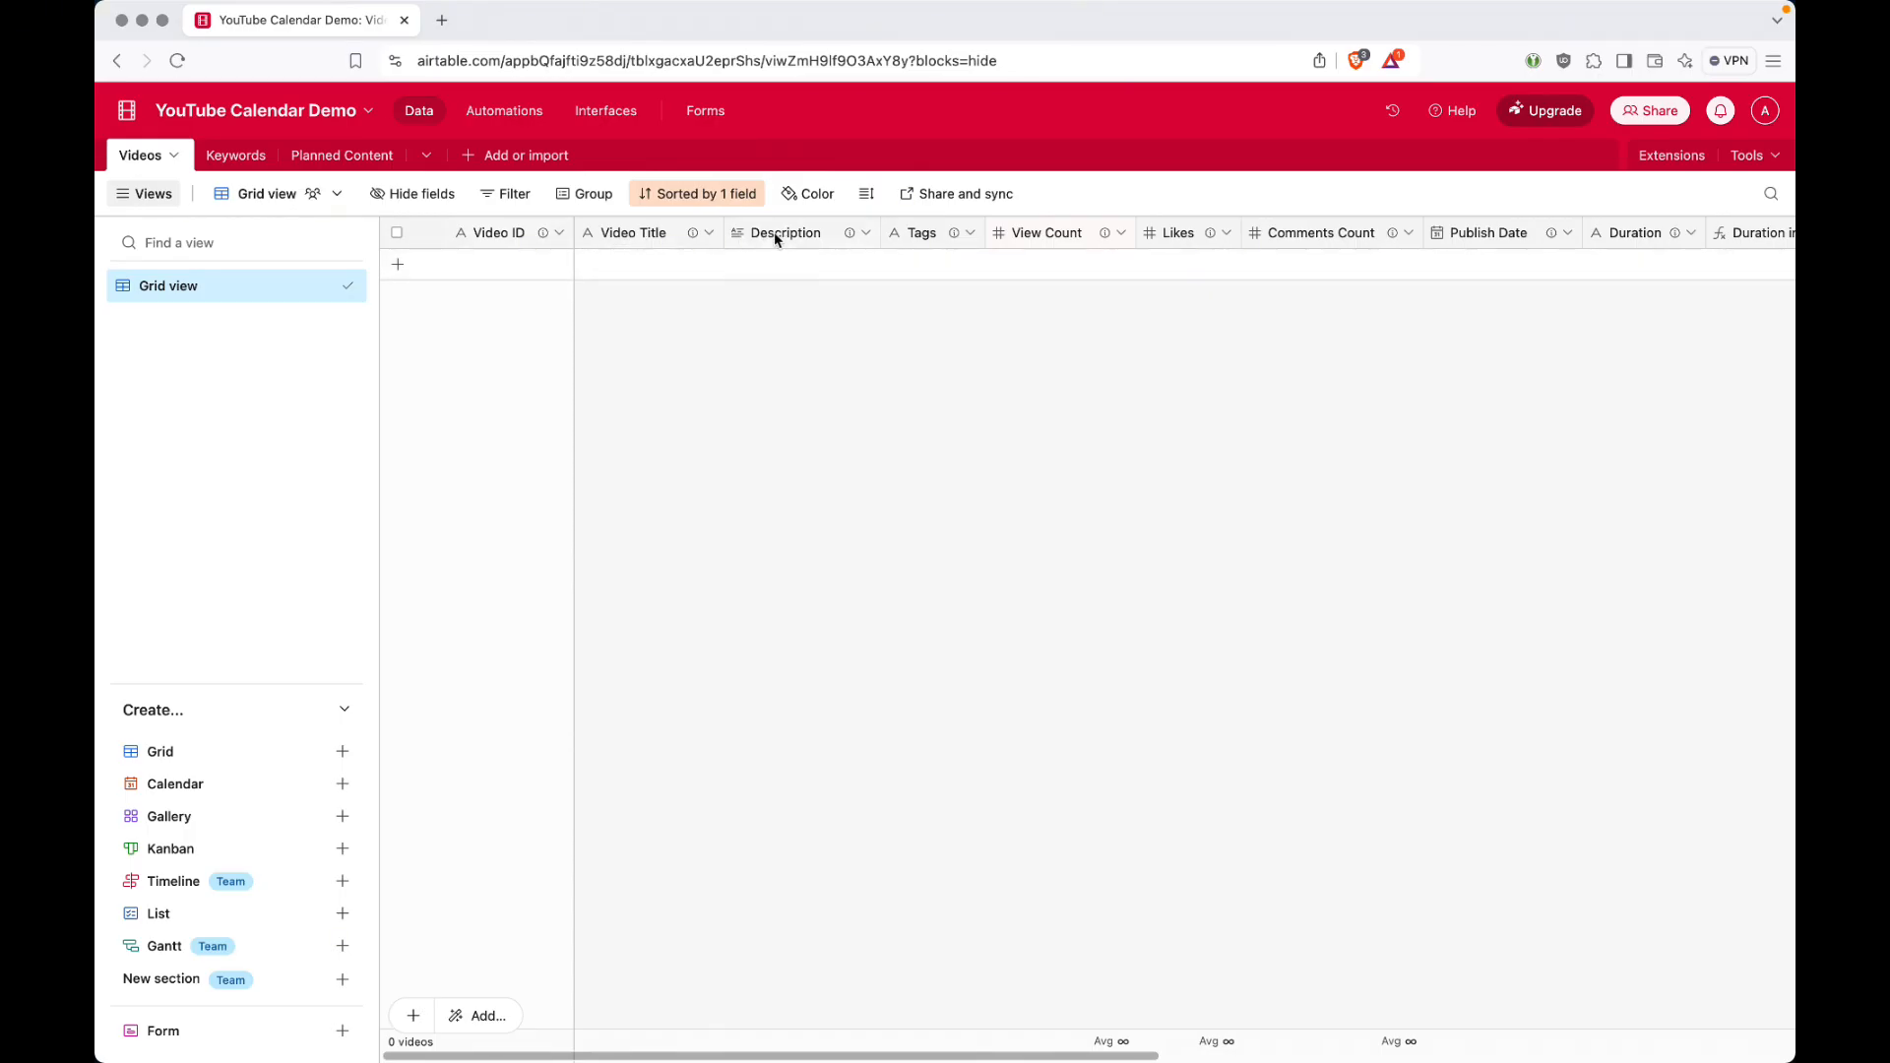
mouse_move(850, 234)
scroll(1503, 258, "right", 5)
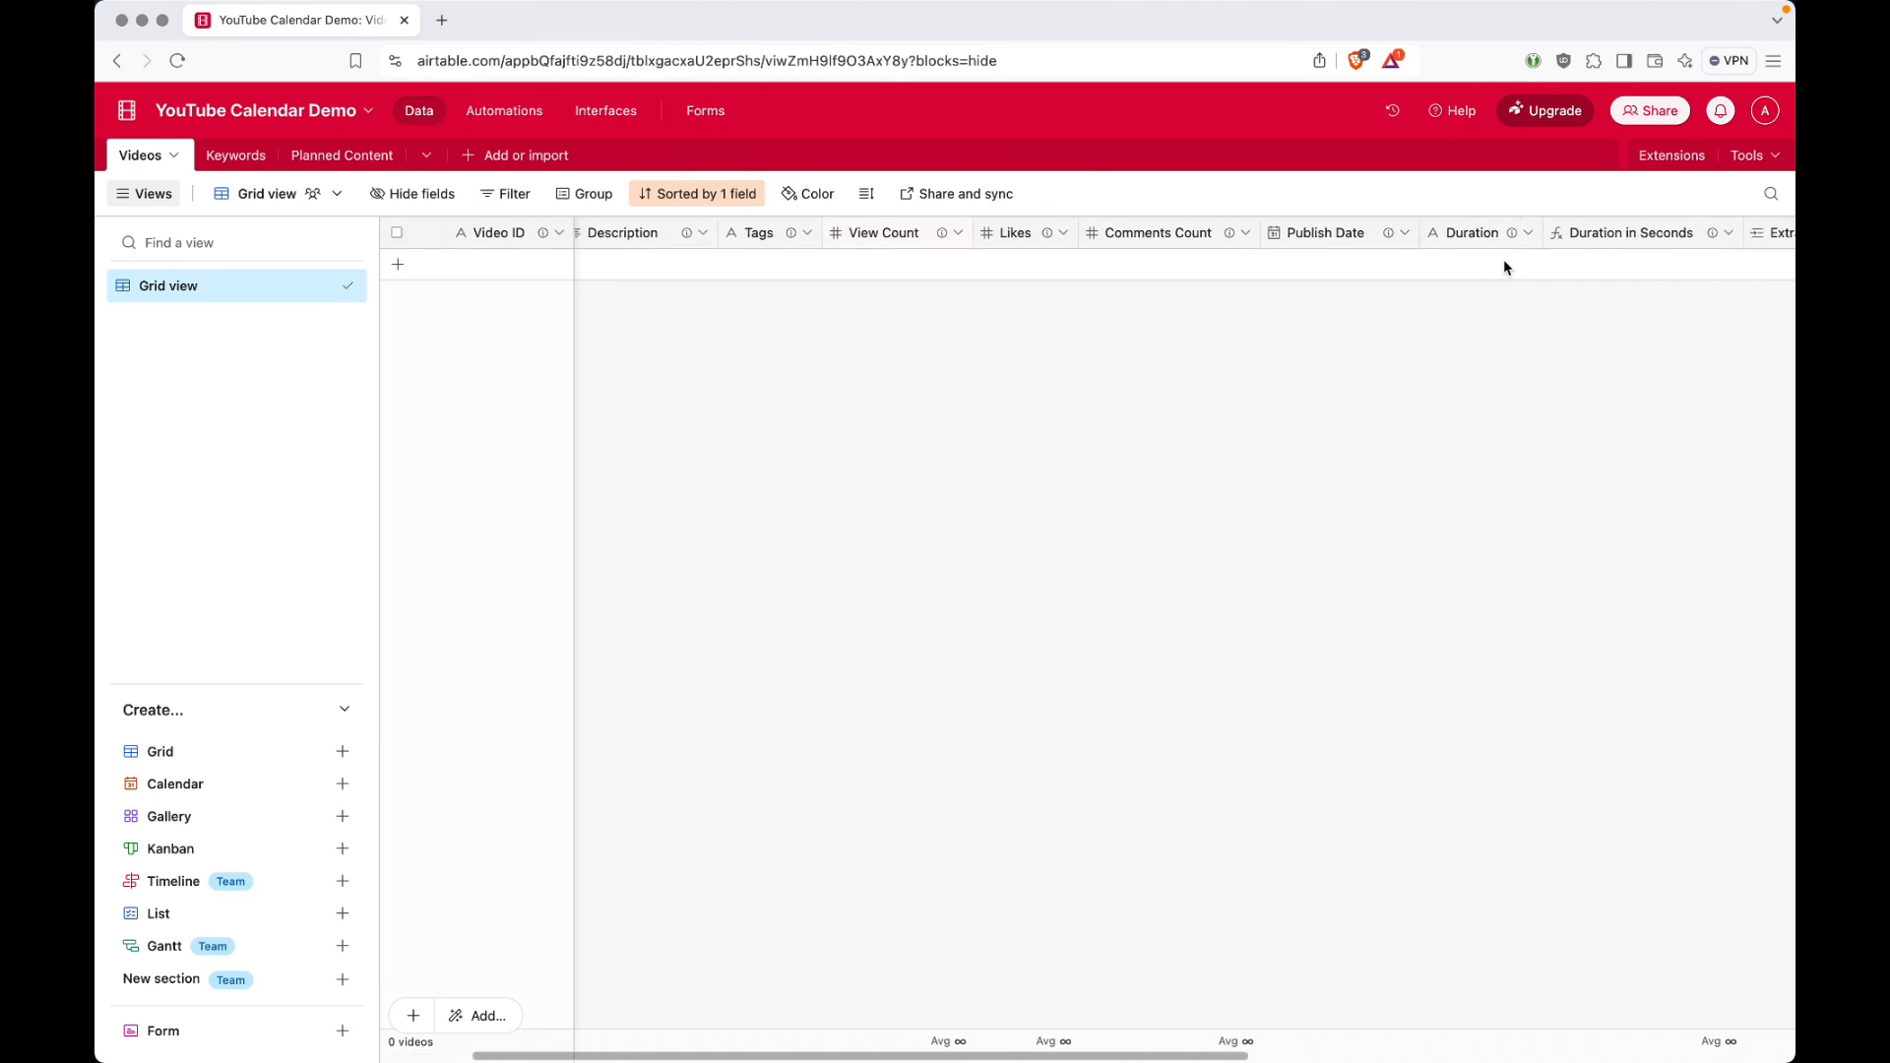
Inspect the Extracted Keywords field's settings, including the available field types and the tables offered for Link to another record, and cancel.
scroll(1414, 261, "right", 10)
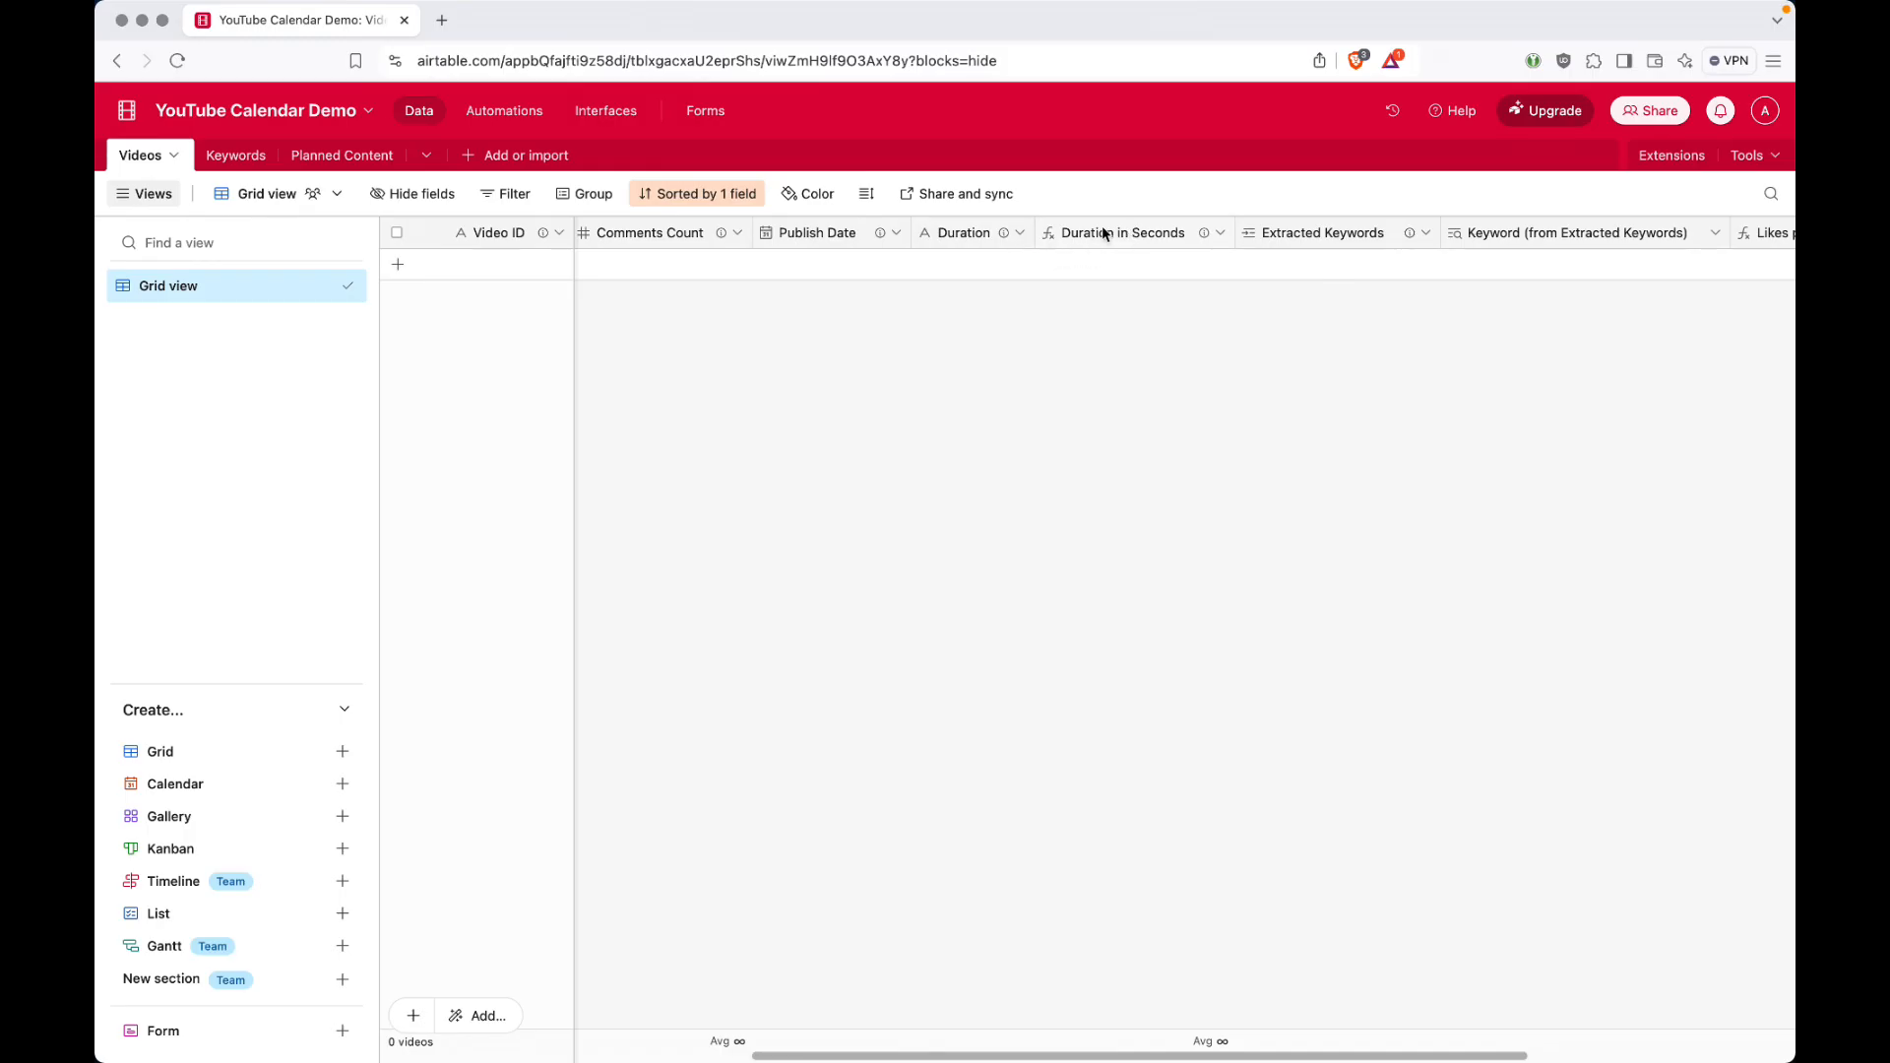
double_click(1339, 239)
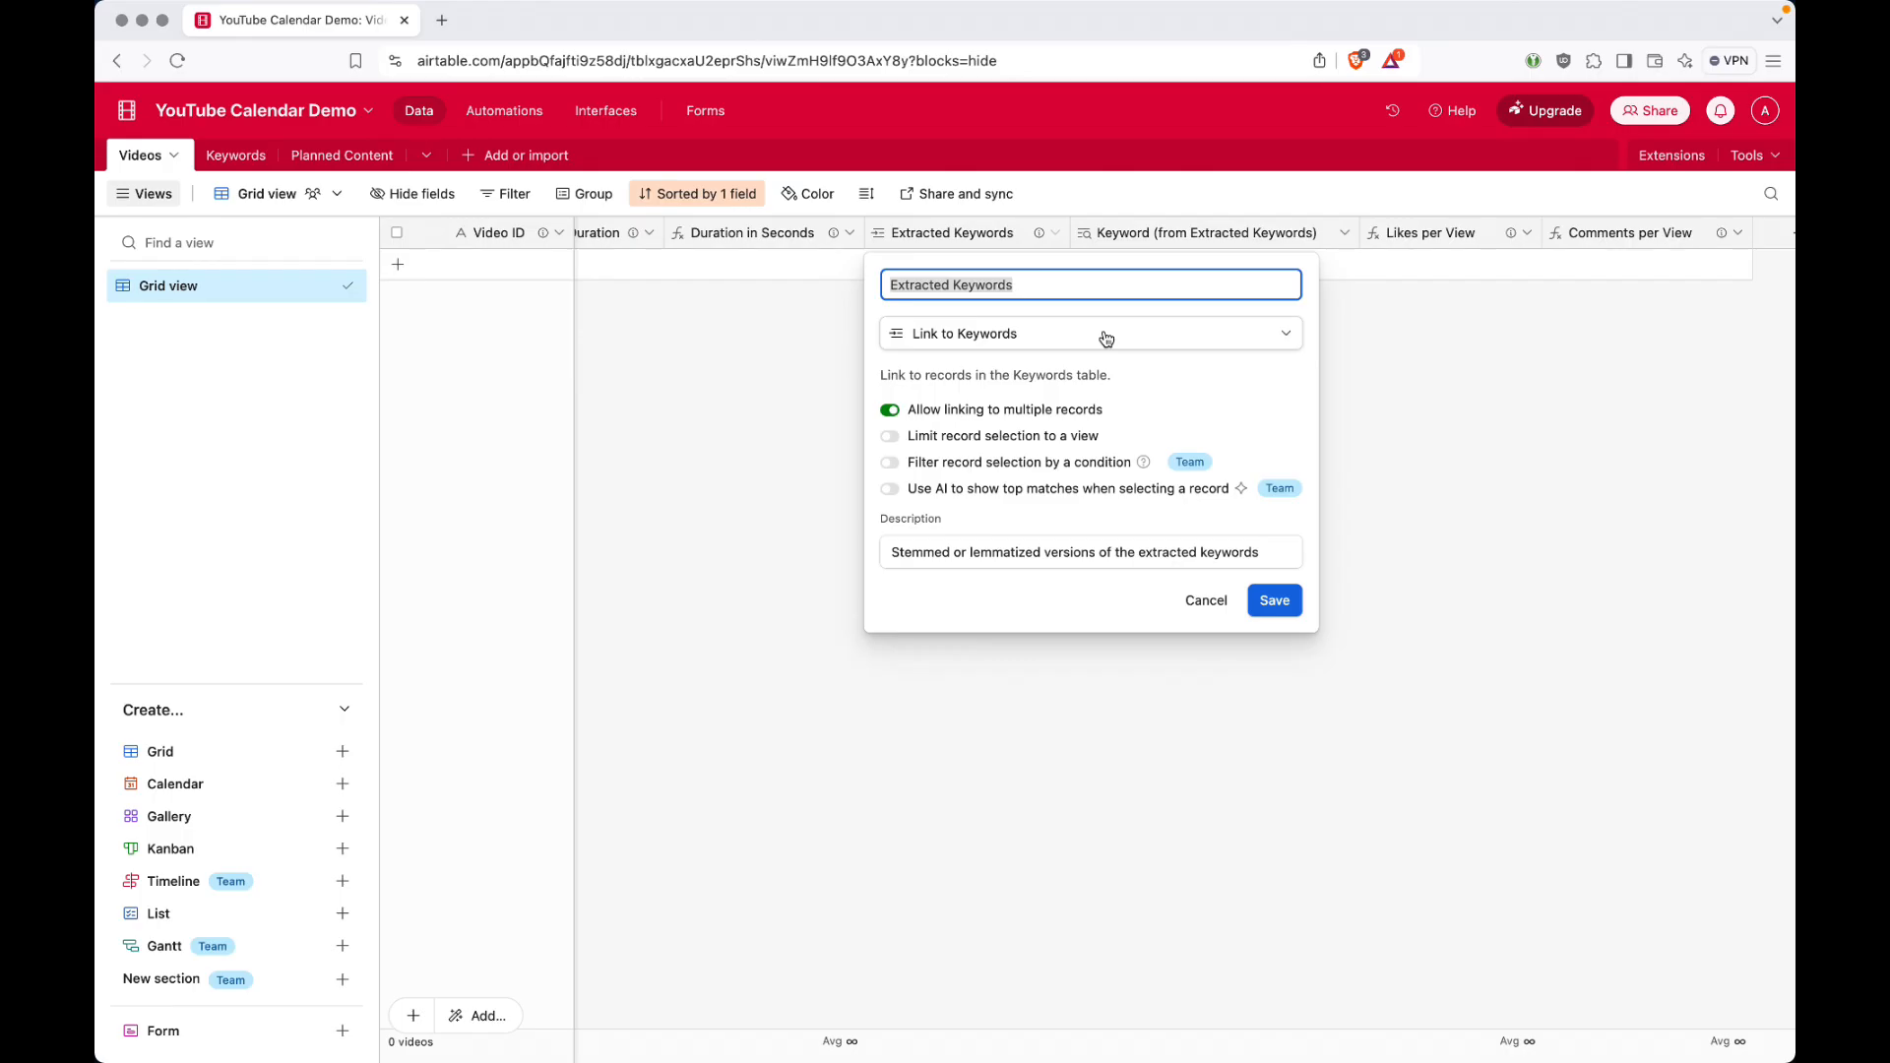
left_click(1006, 333)
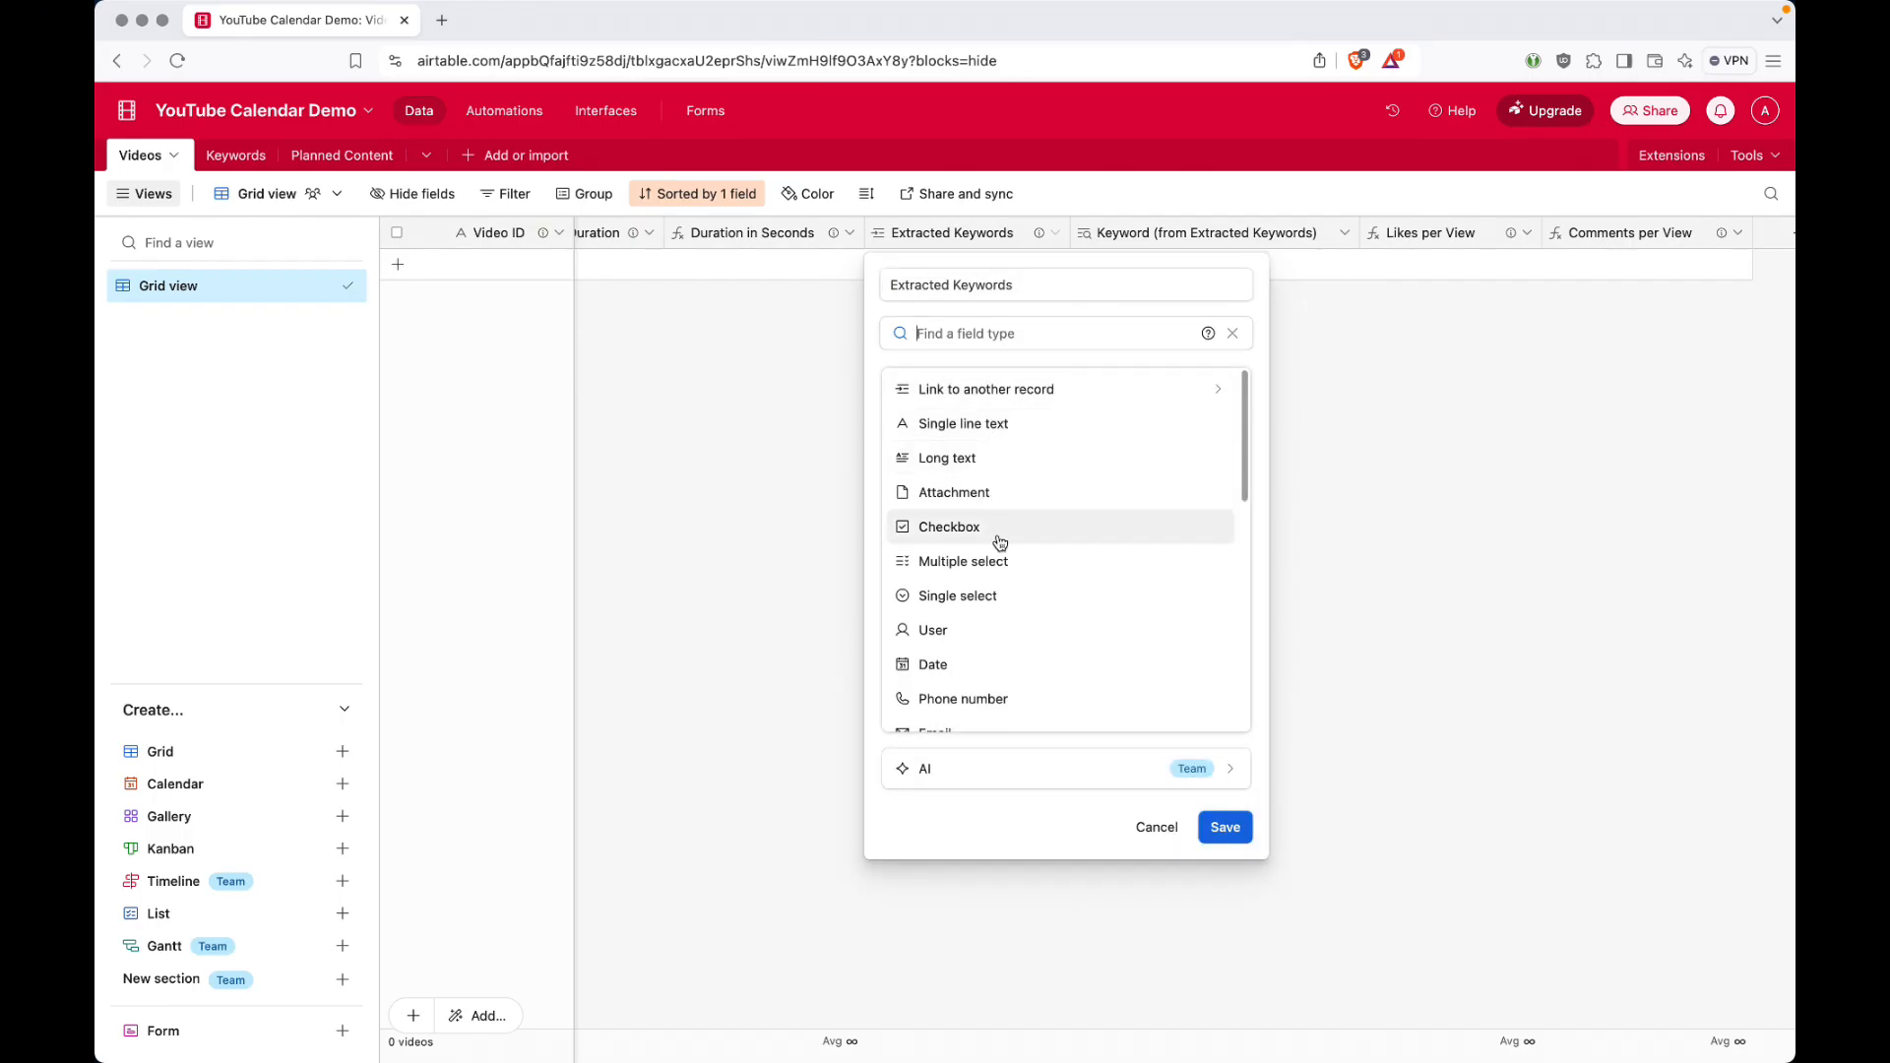
scroll(1131, 460, "down", 5)
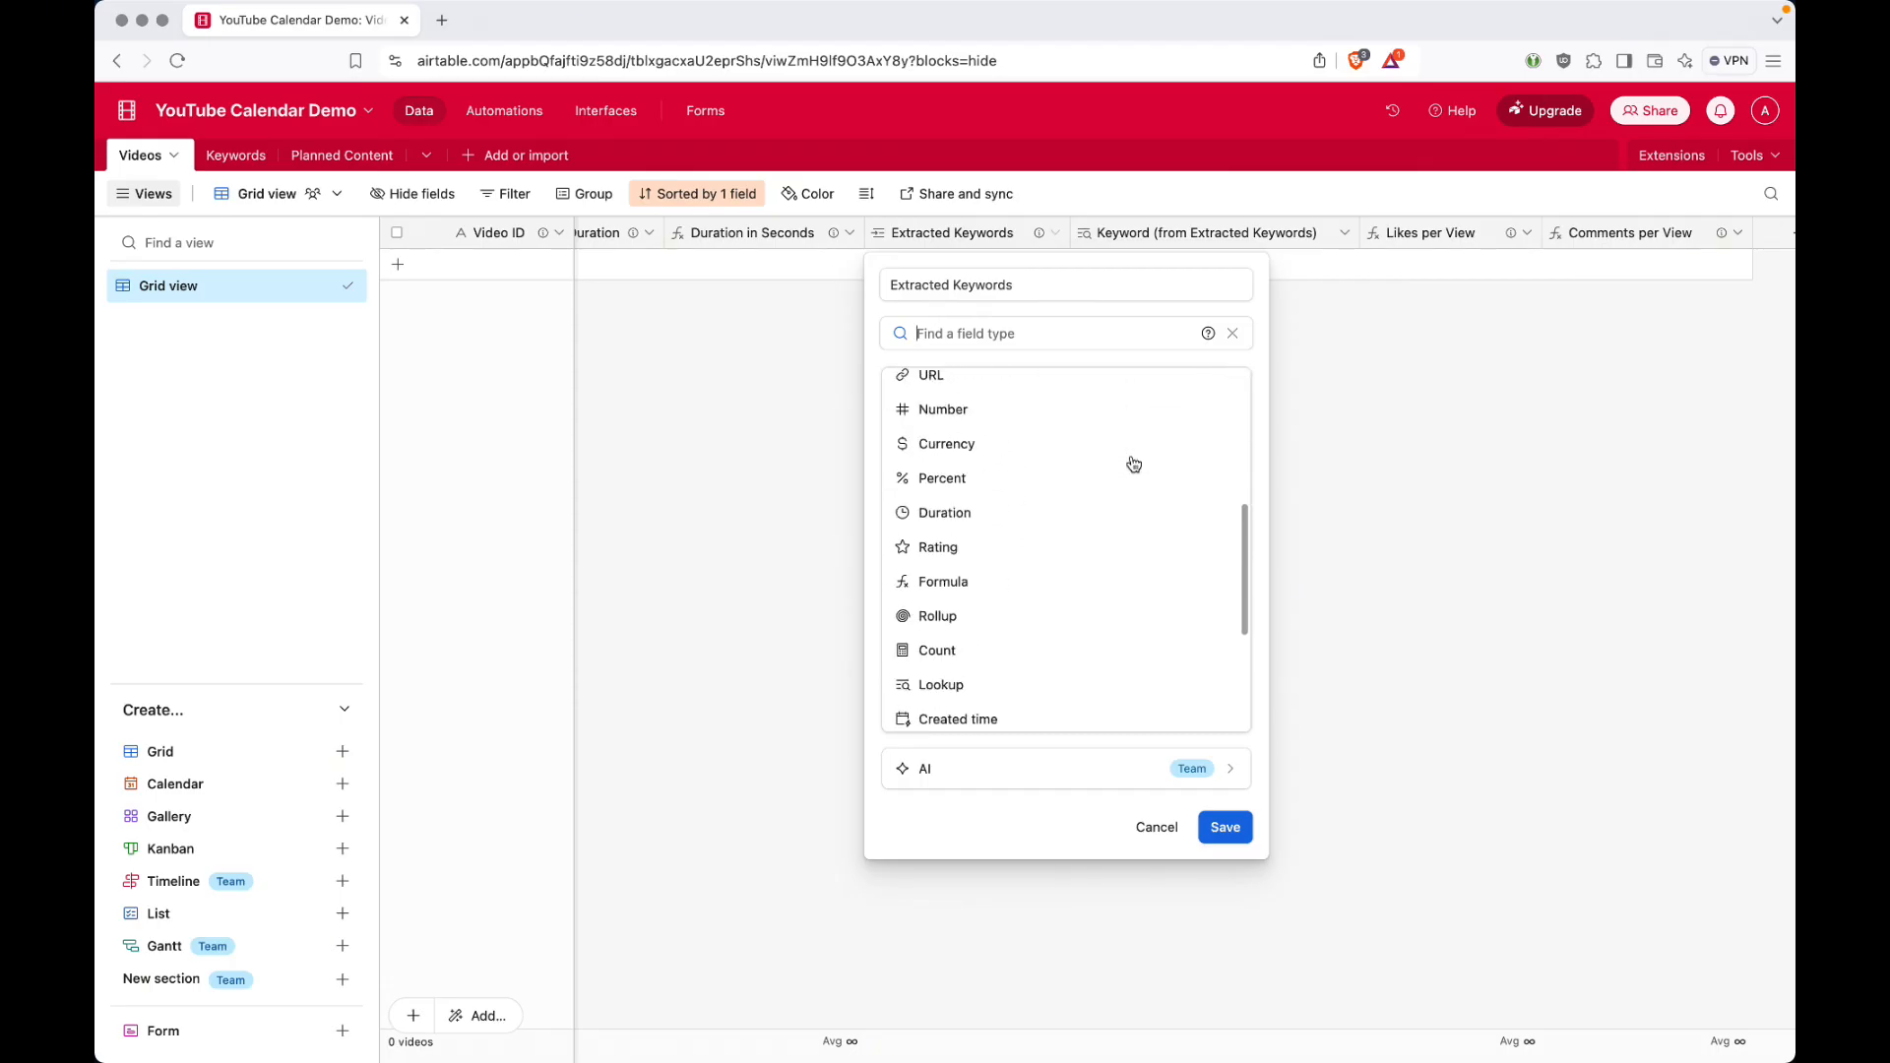
scroll(1133, 464, "down", 2)
scroll(1133, 464, "up", 10)
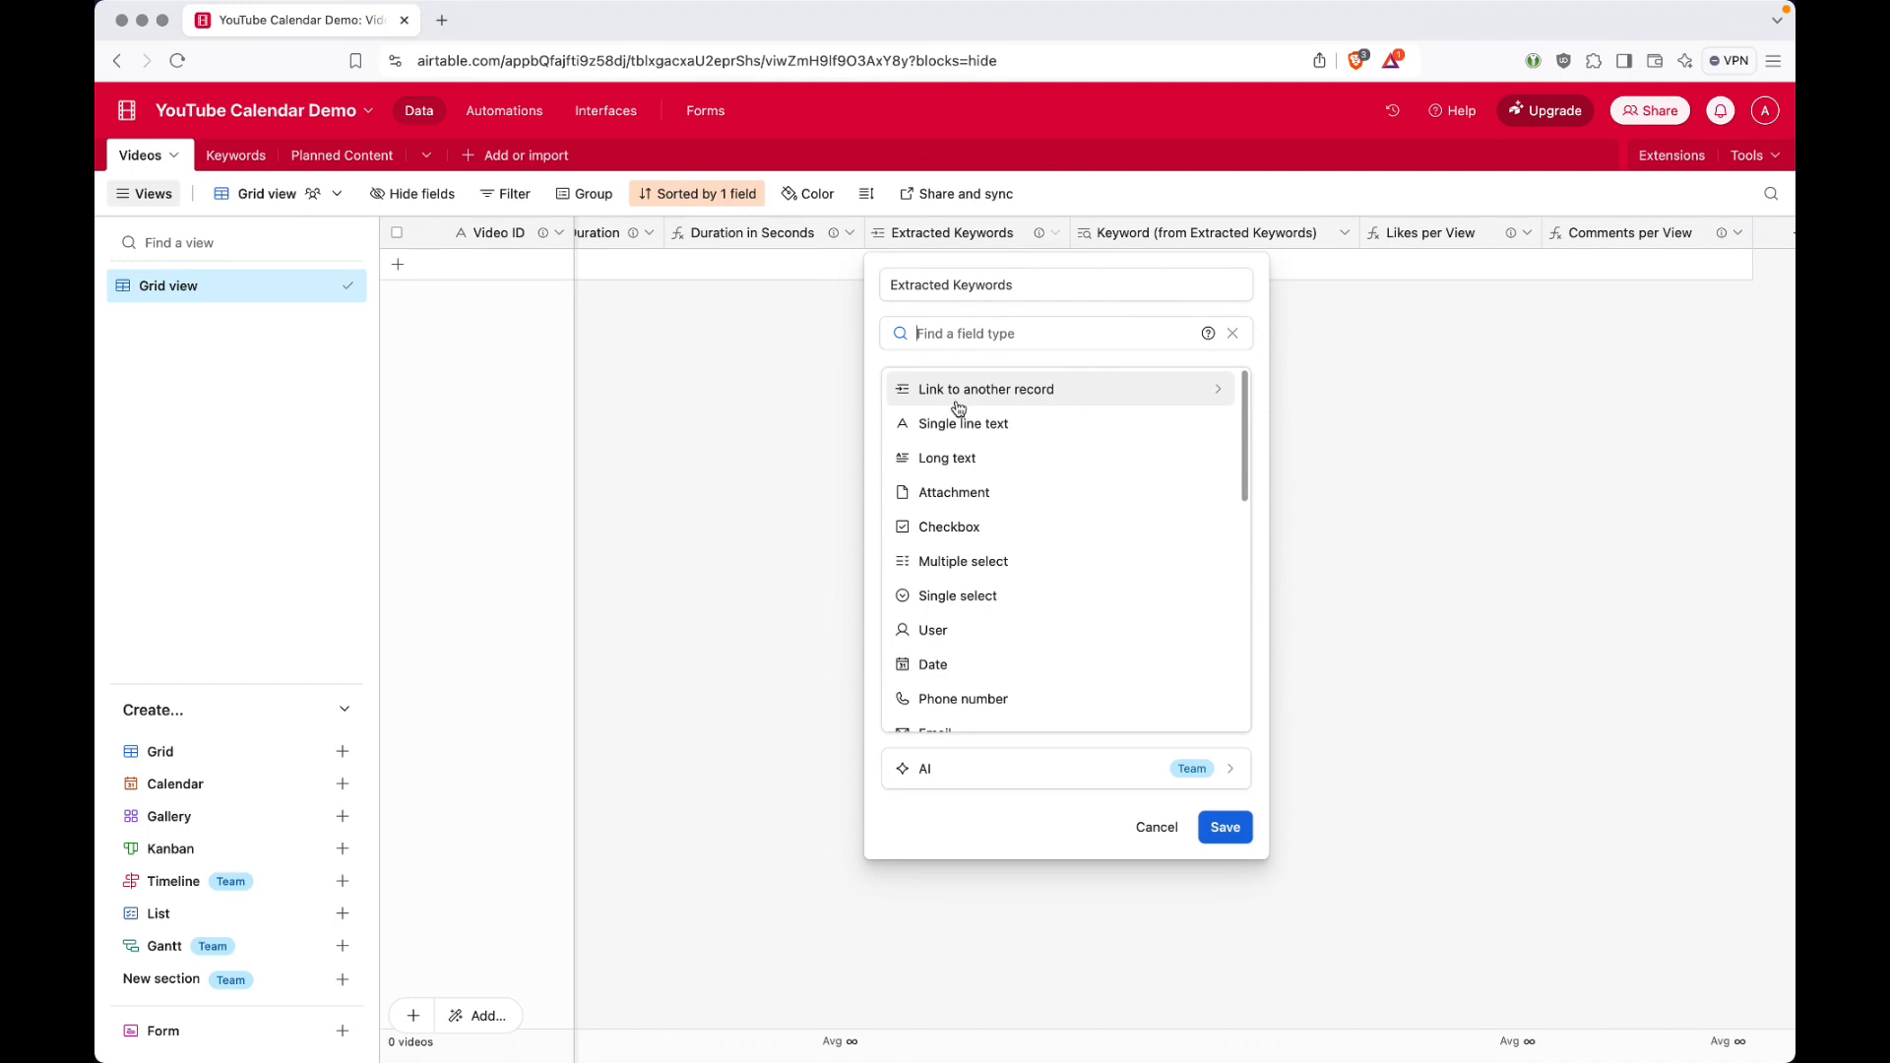
left_click(1044, 392)
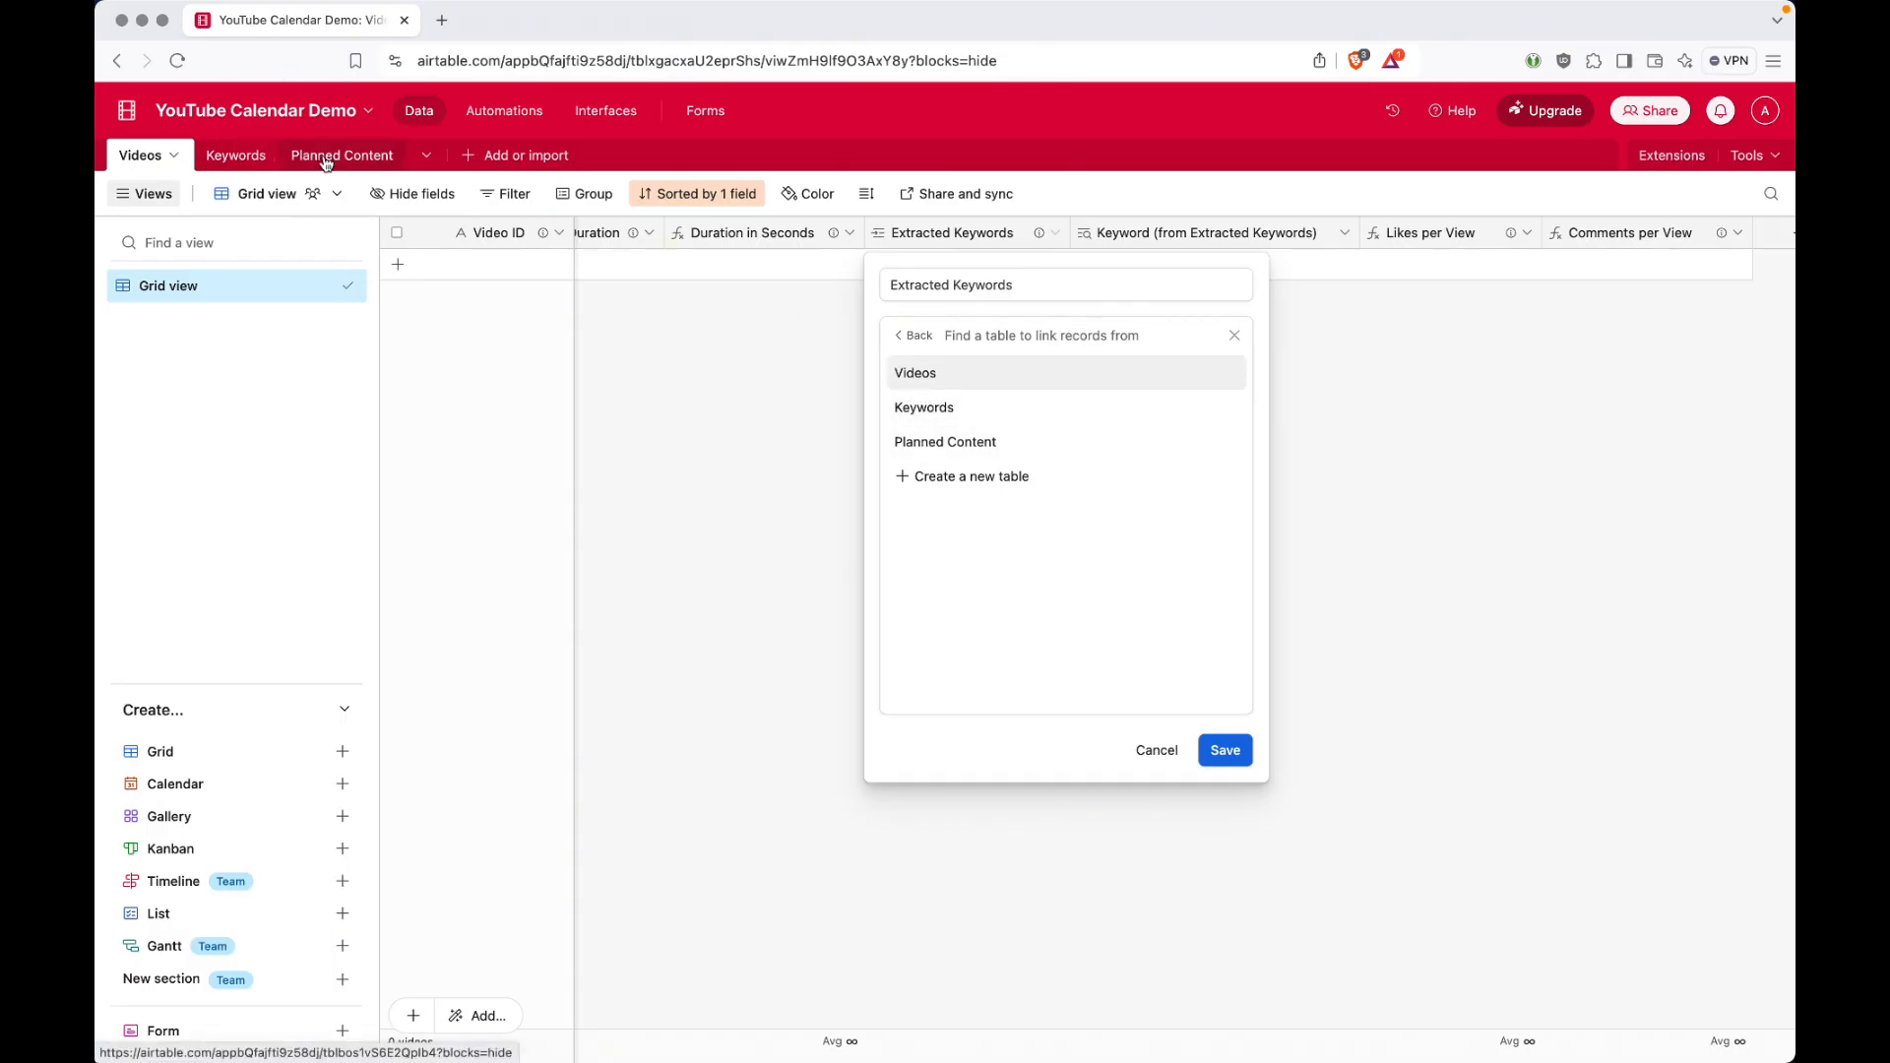
left_click(1157, 750)
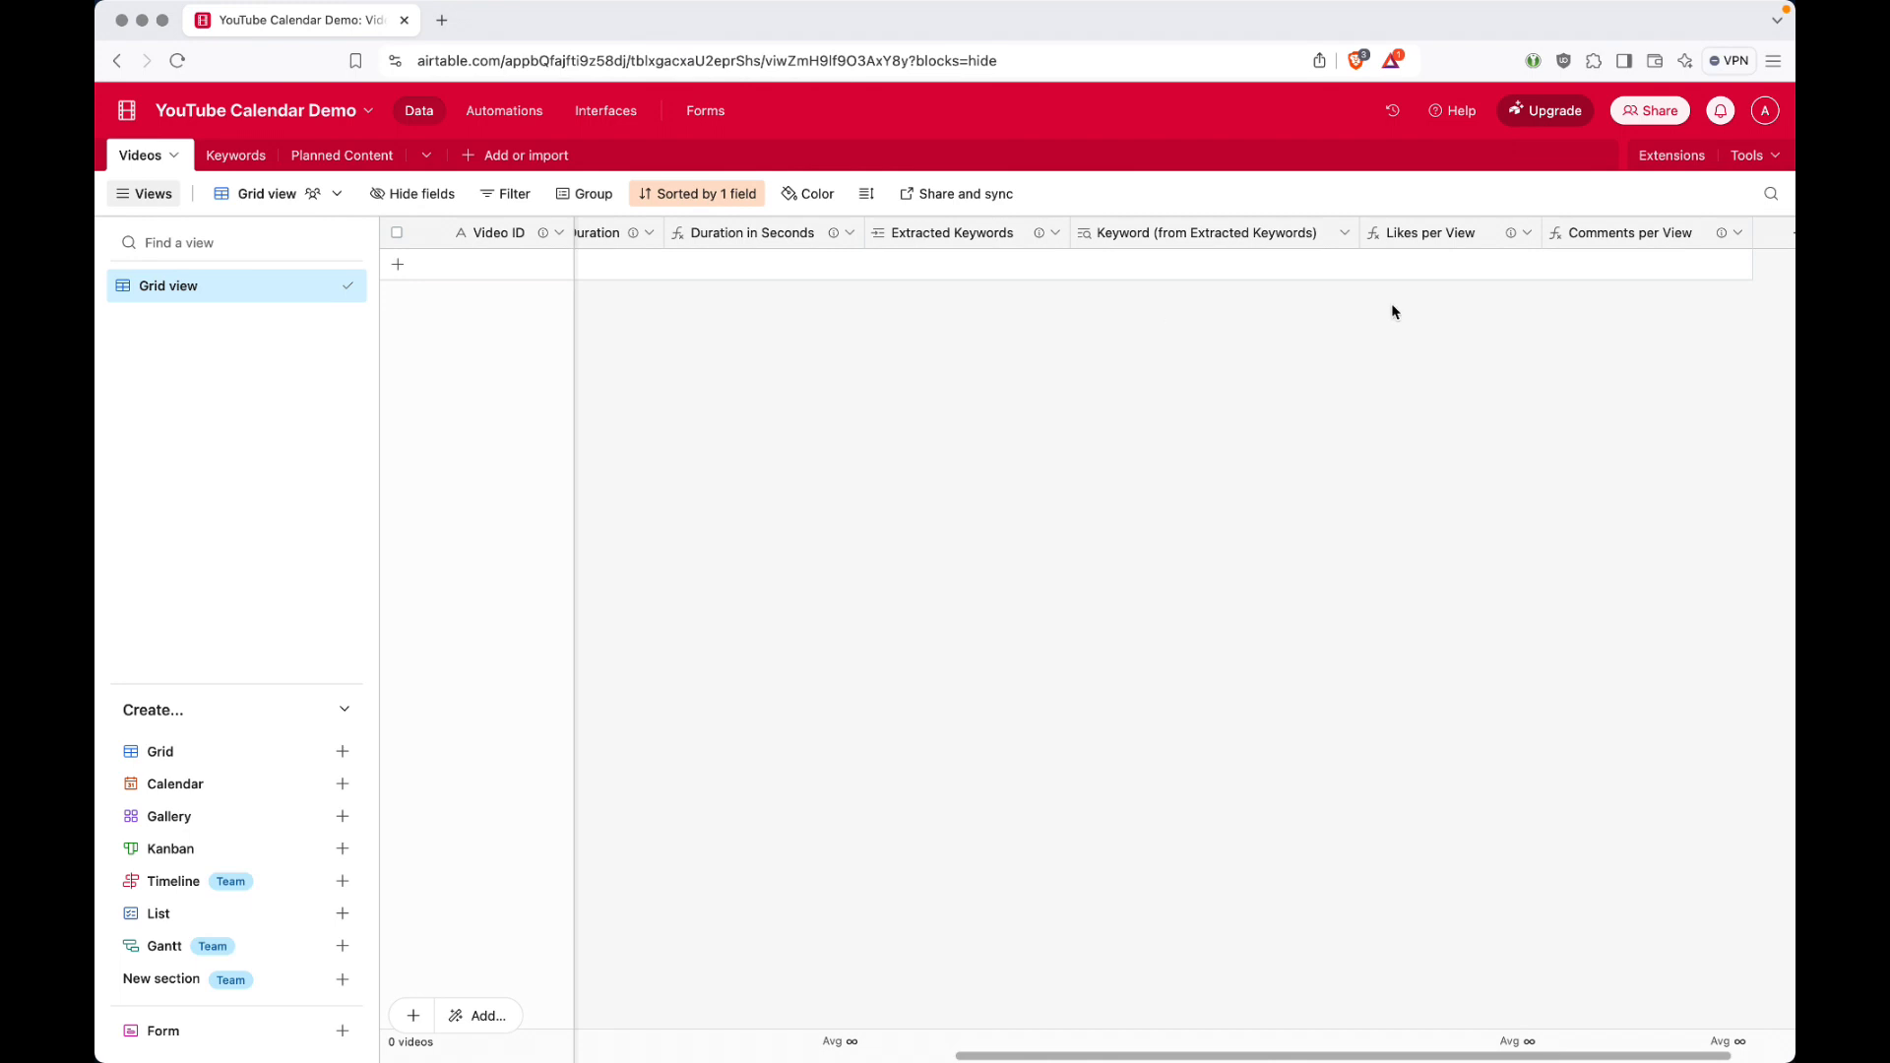
Inspect the Likes per View field's formula, compare it with the Likes and View Count columns, and cancel the field editing.
scroll(1392, 311, "right", 3)
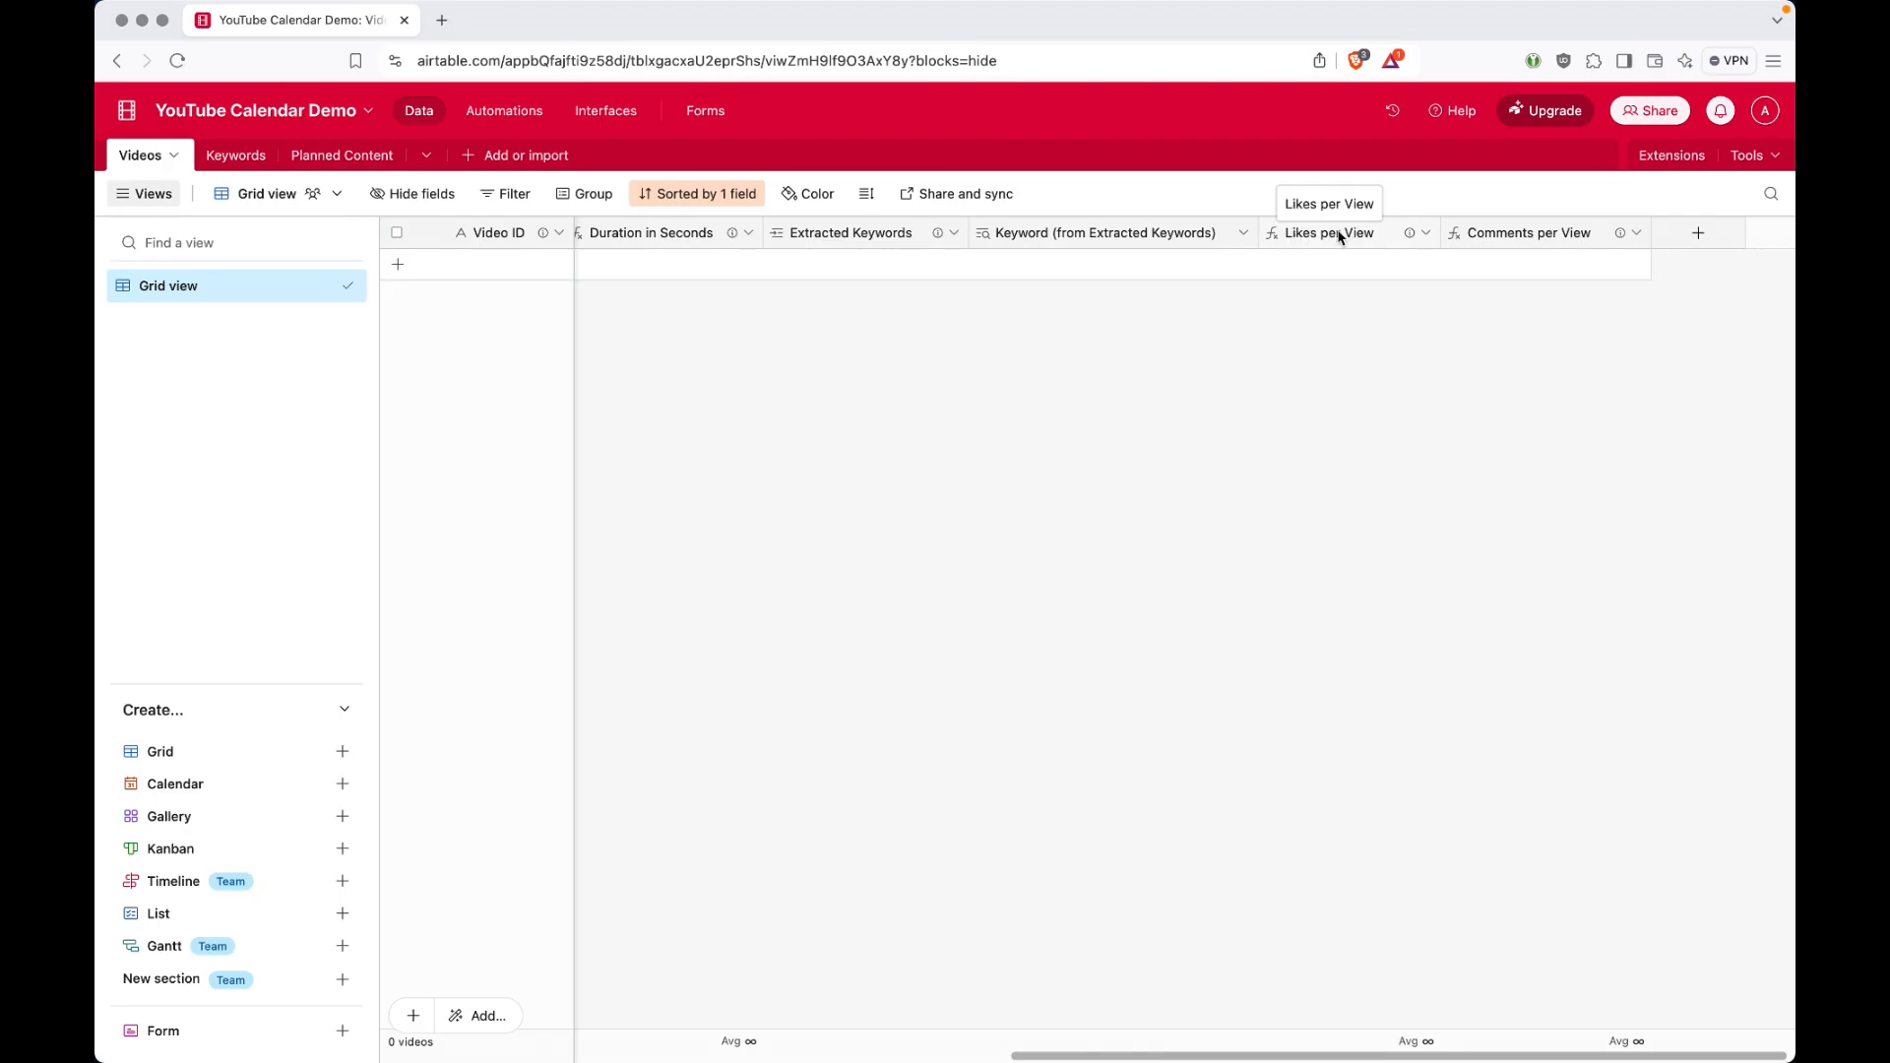
double_click(1339, 236)
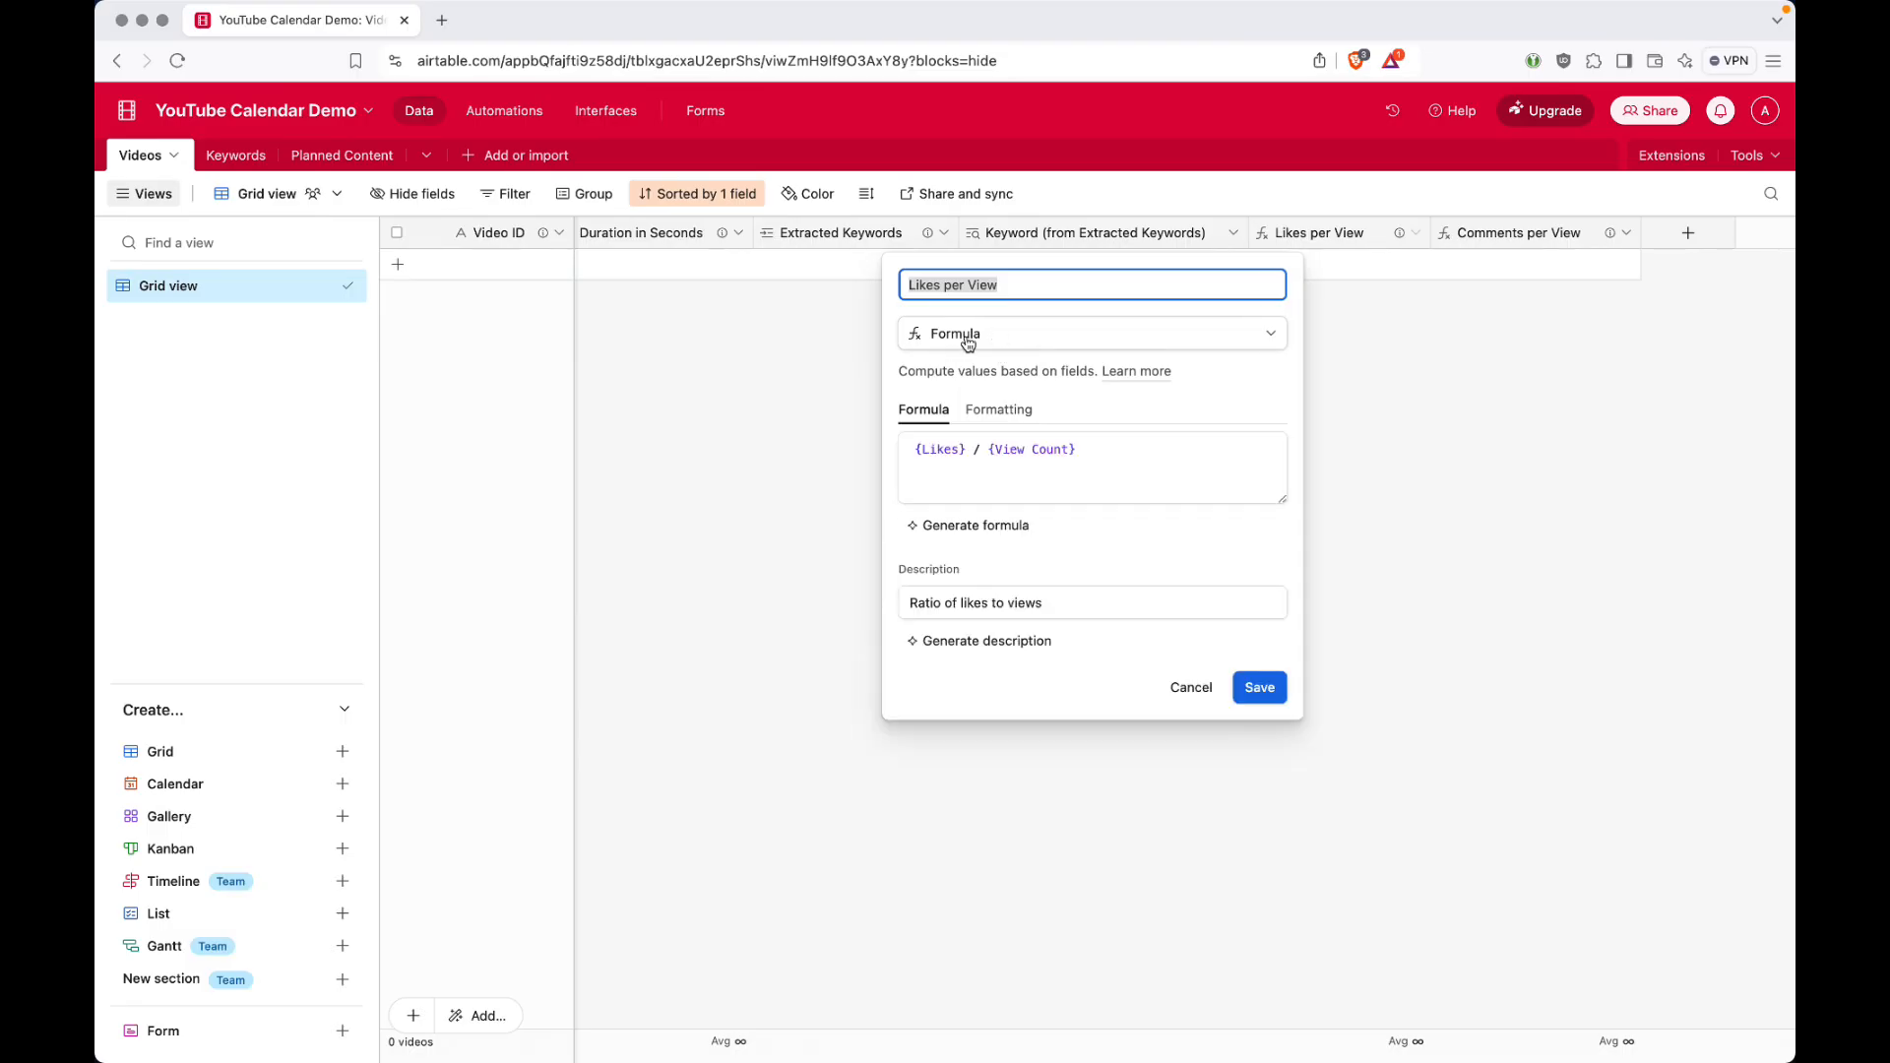
left_click(1090, 451)
left_click_drag(1090, 451, 915, 451)
left_click(1104, 465)
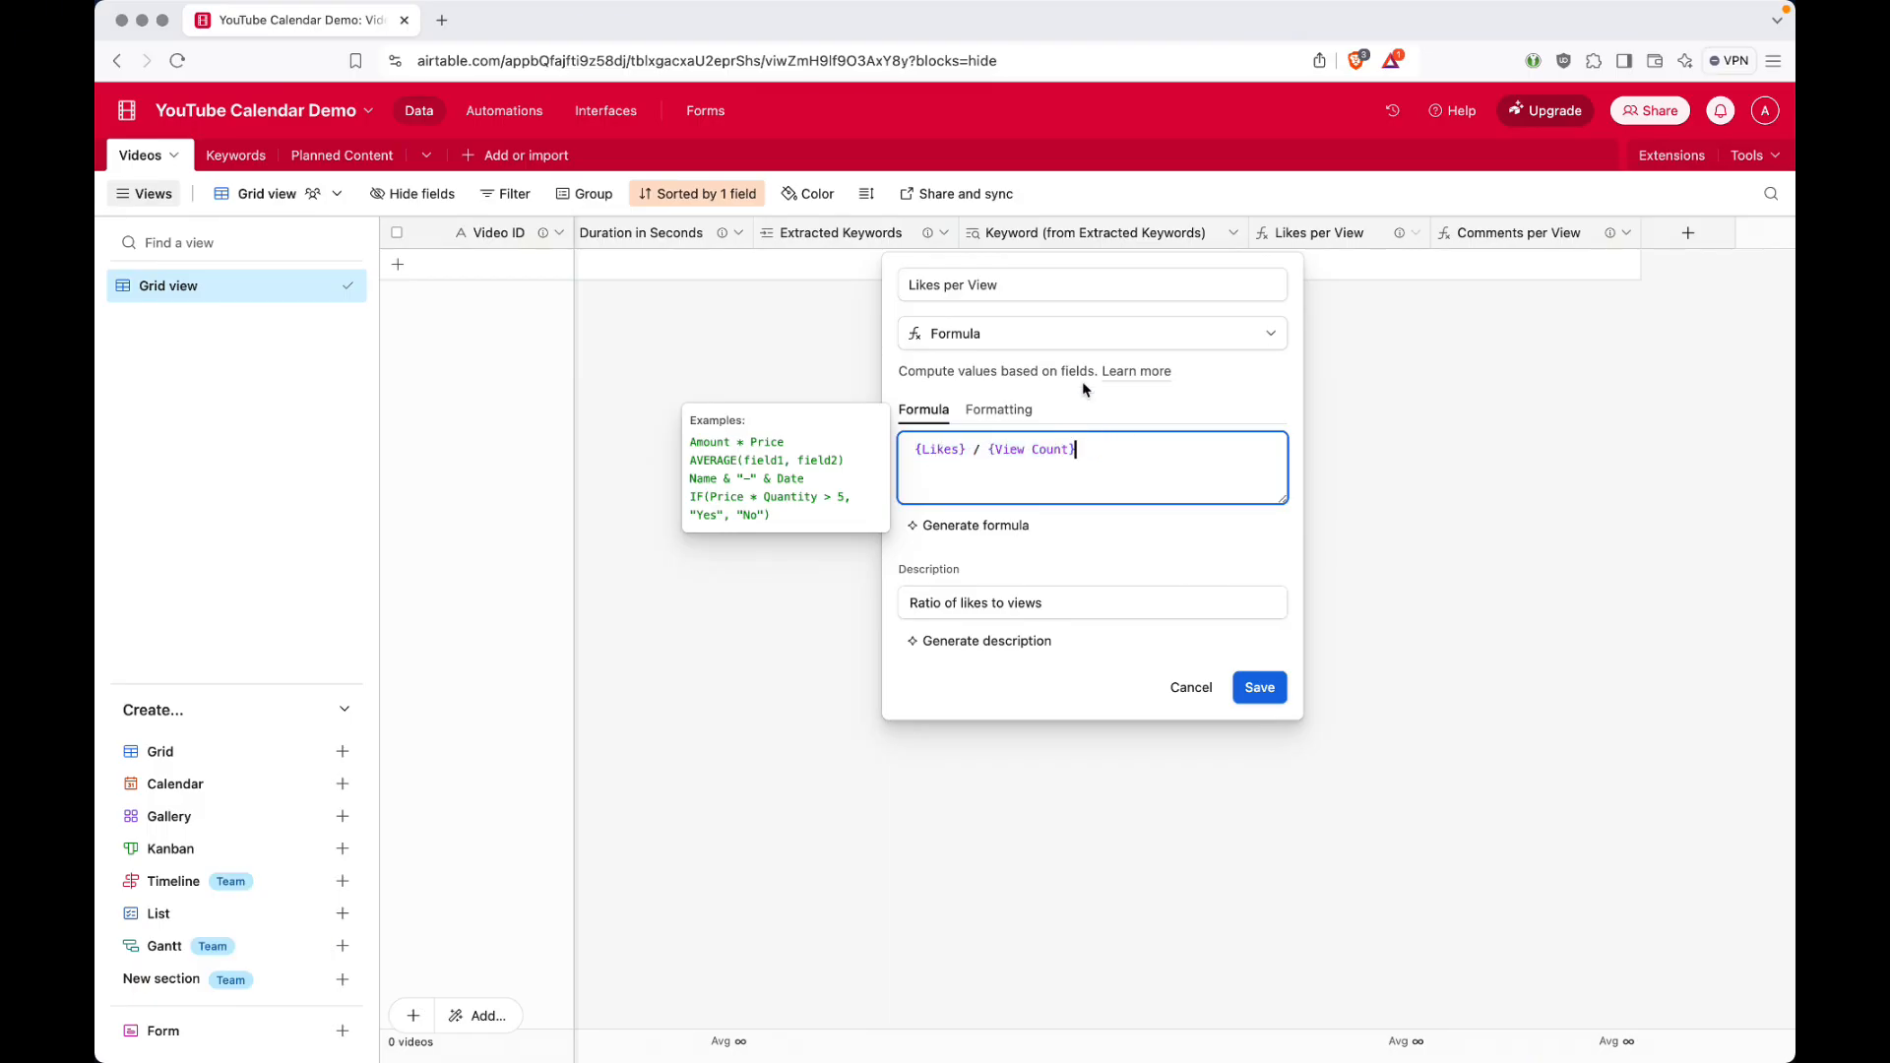
scroll(797, 278, "left", 10)
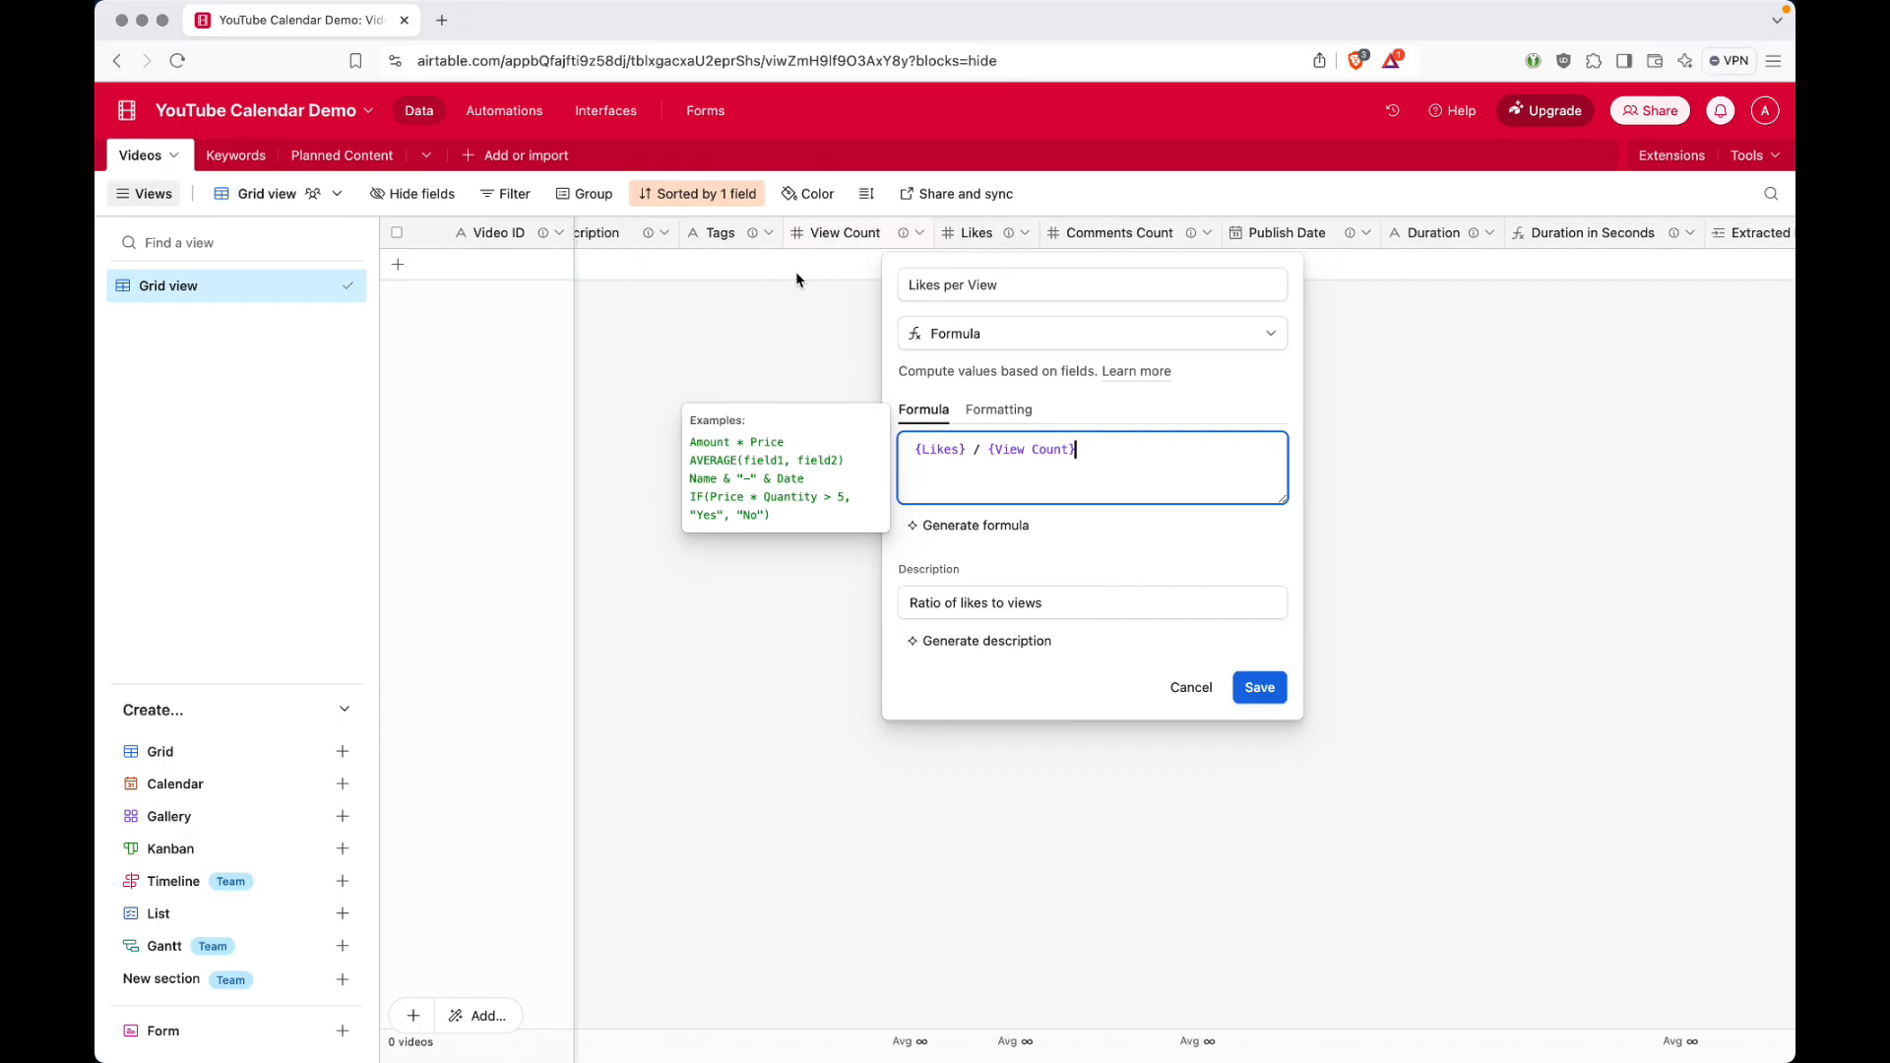
mouse_move(1209, 242)
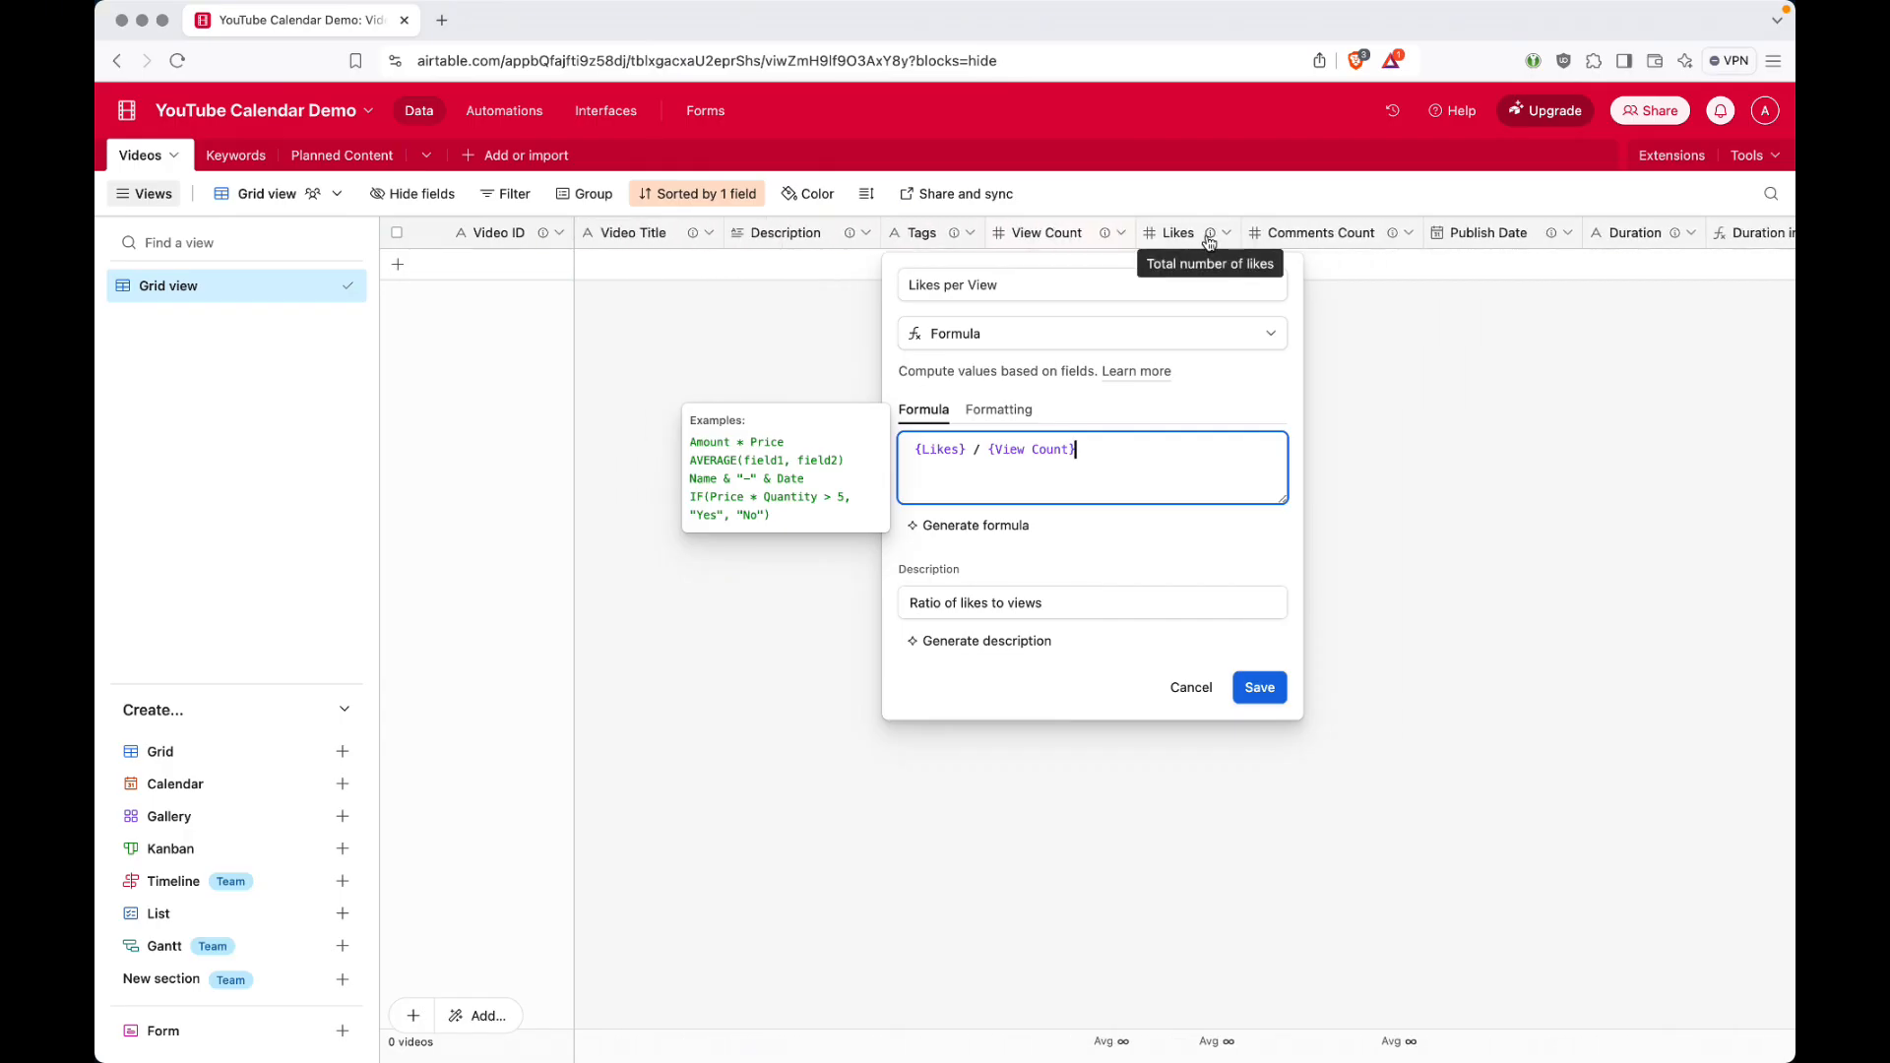
left_click(1193, 687)
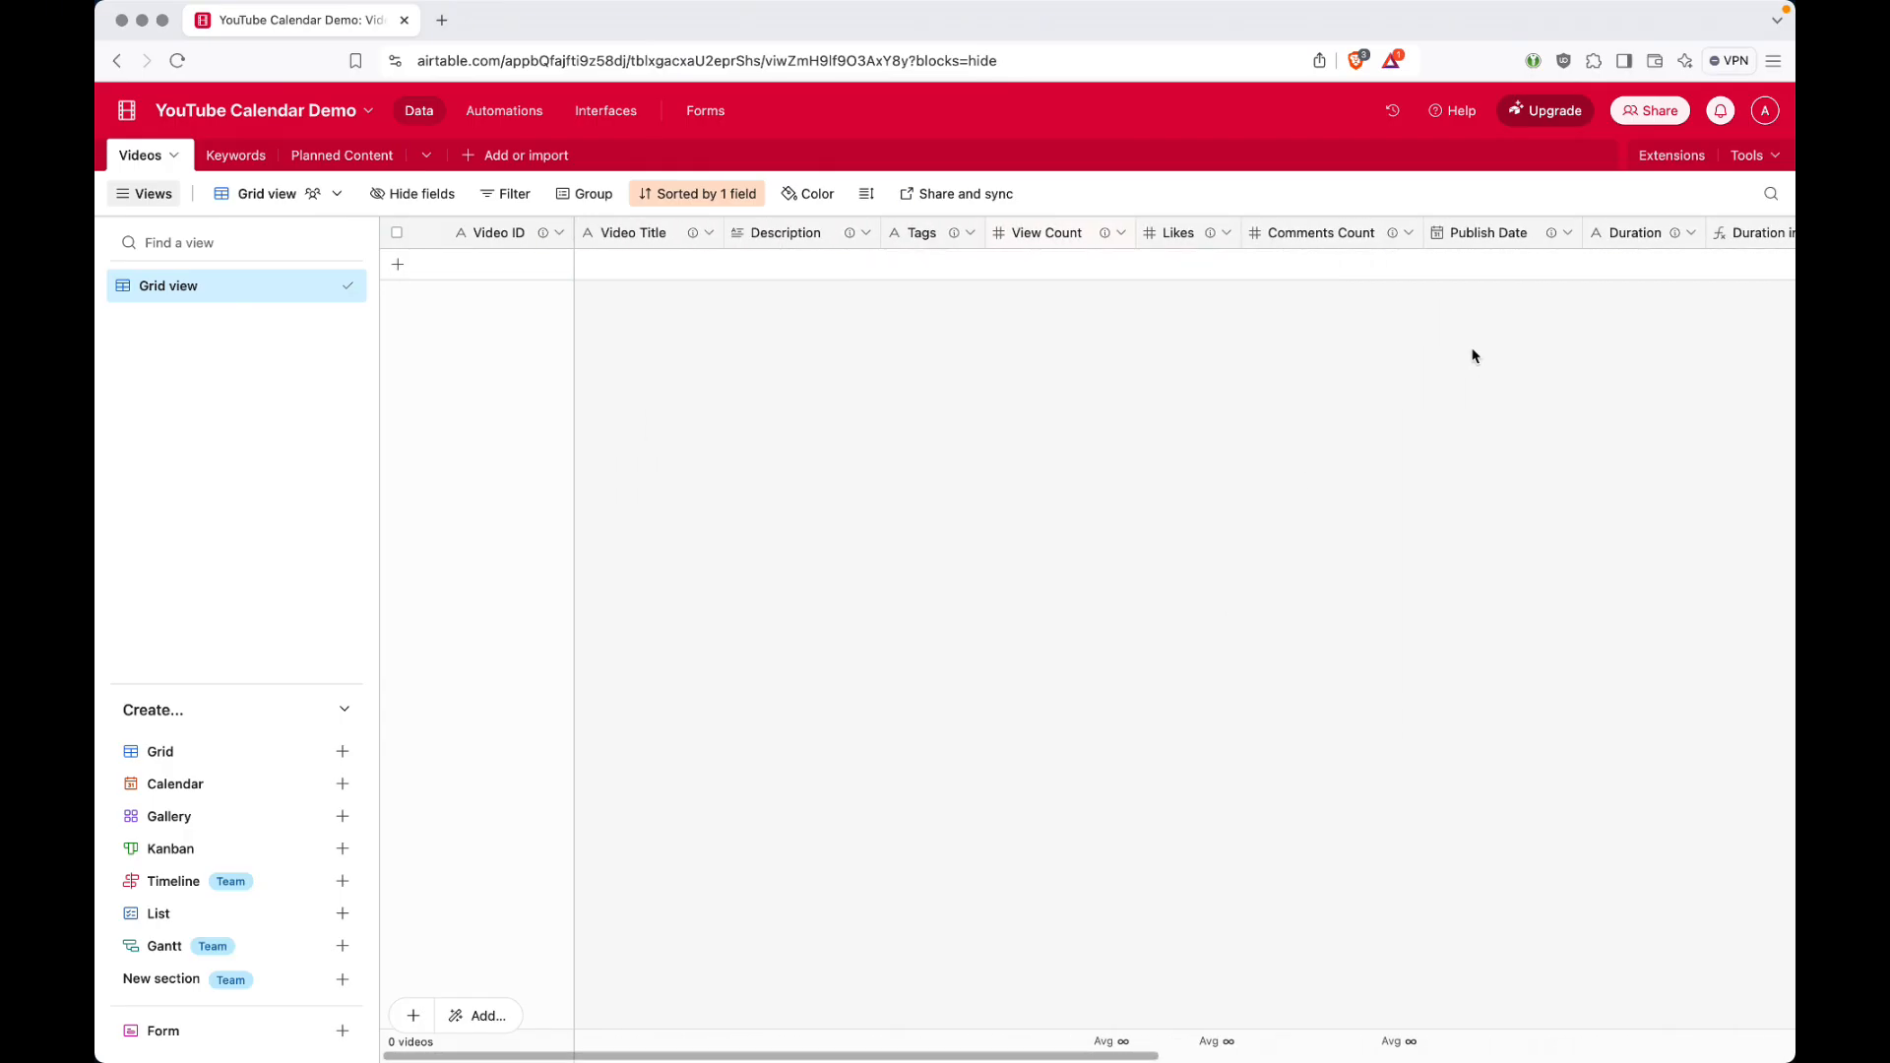
Inspect the formula of the Comments per View field in the Videos table and cancel the field editing.
scroll(1474, 355, "right", 15)
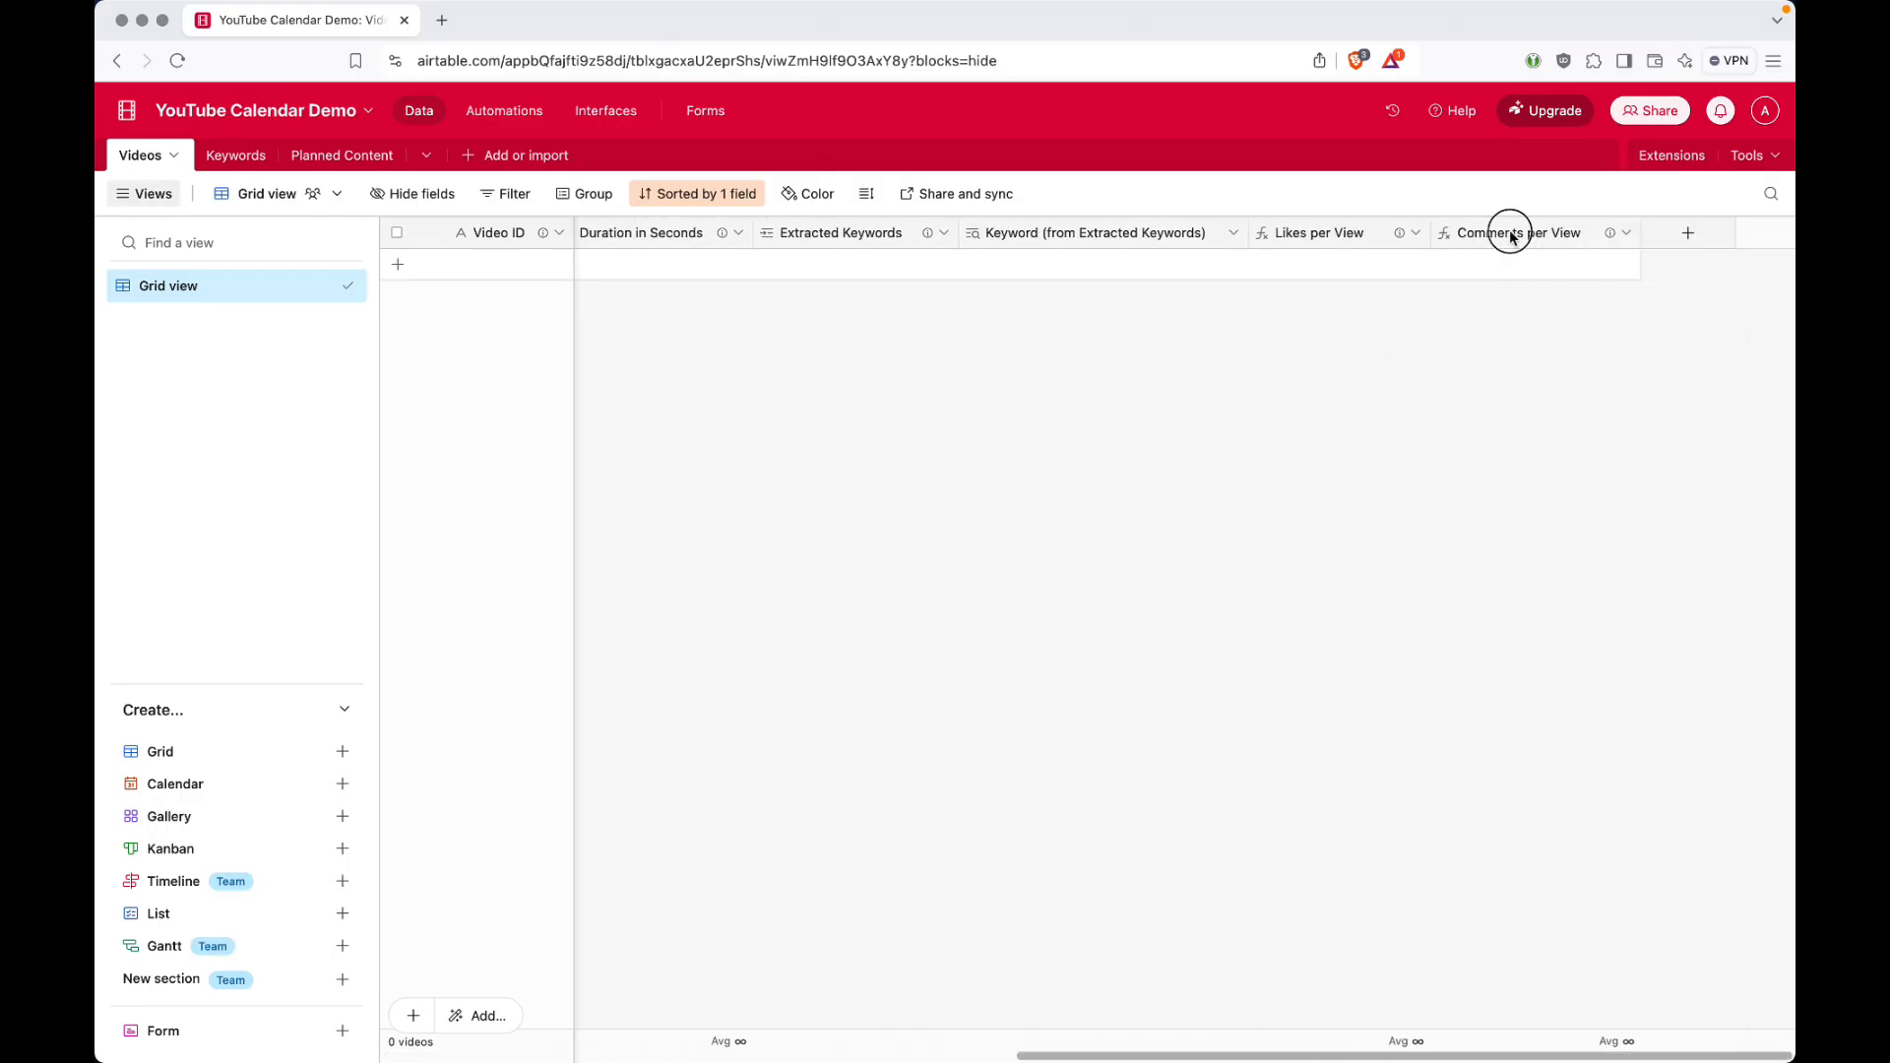
double_click(1511, 233)
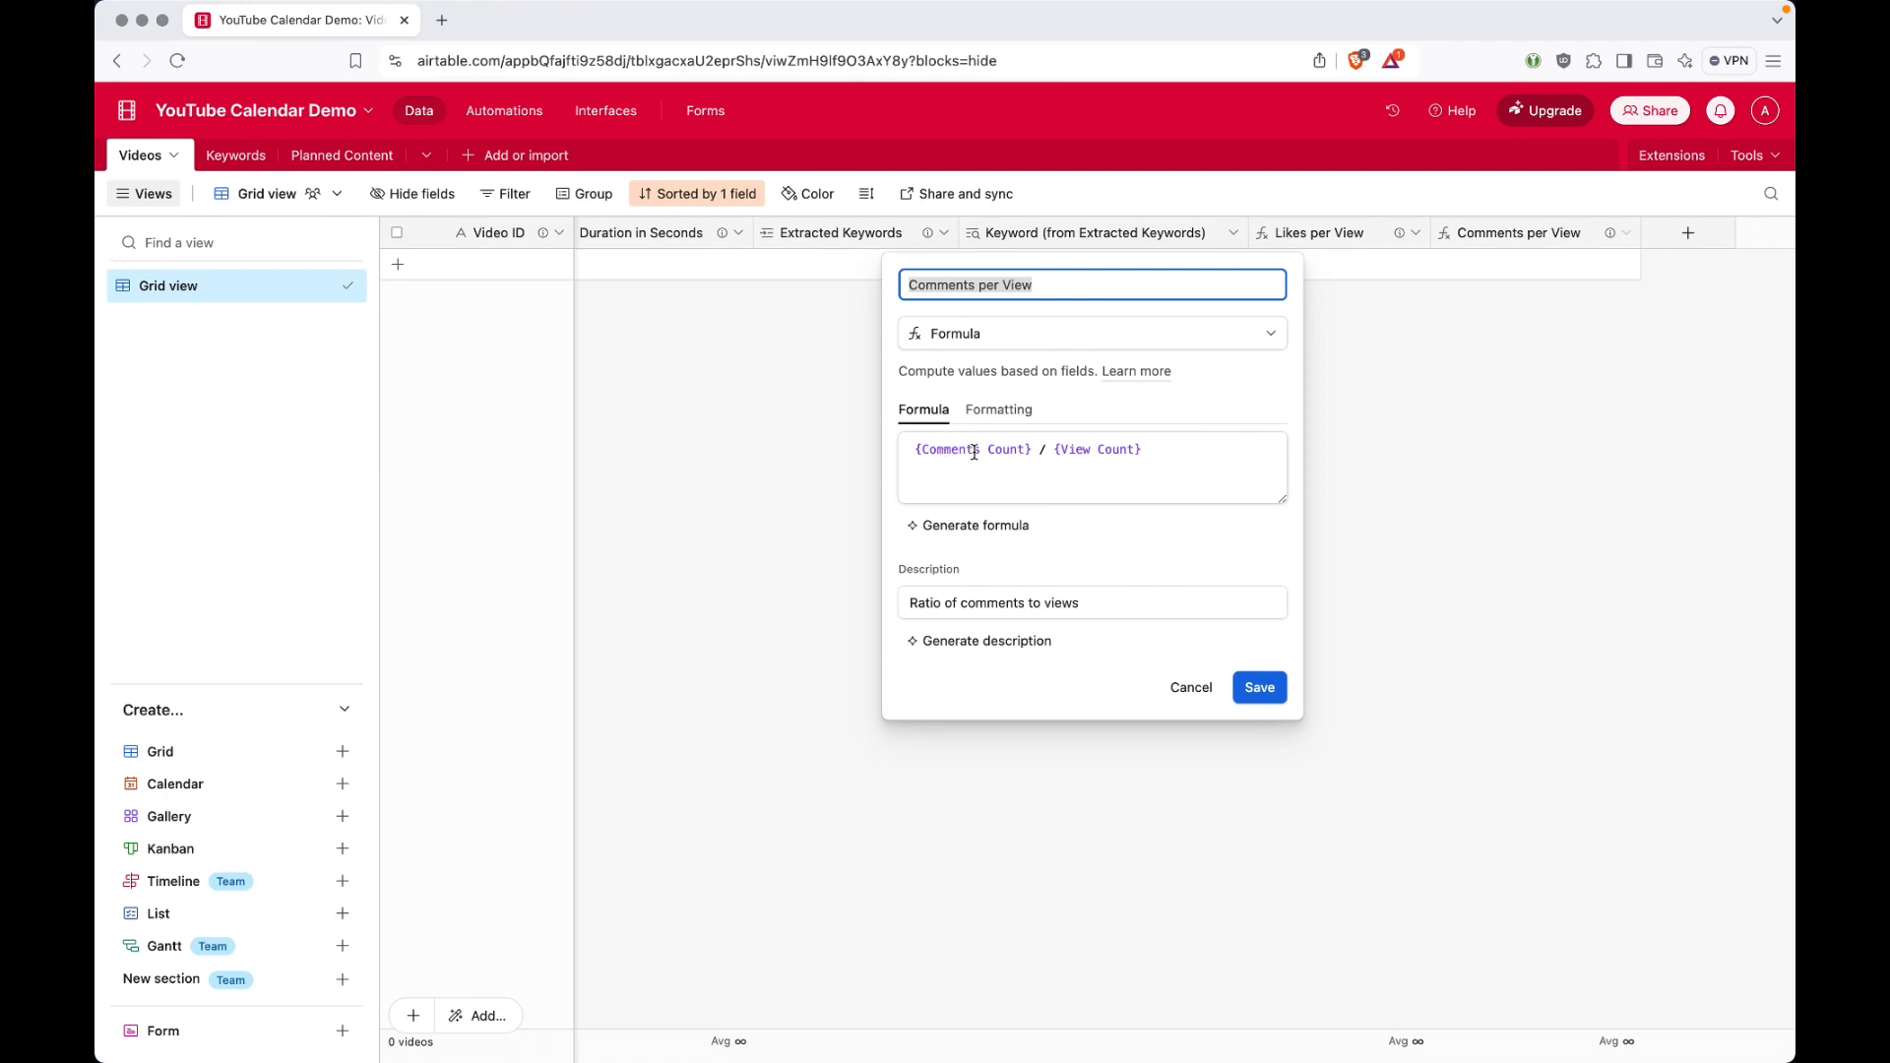
double_click(1043, 450)
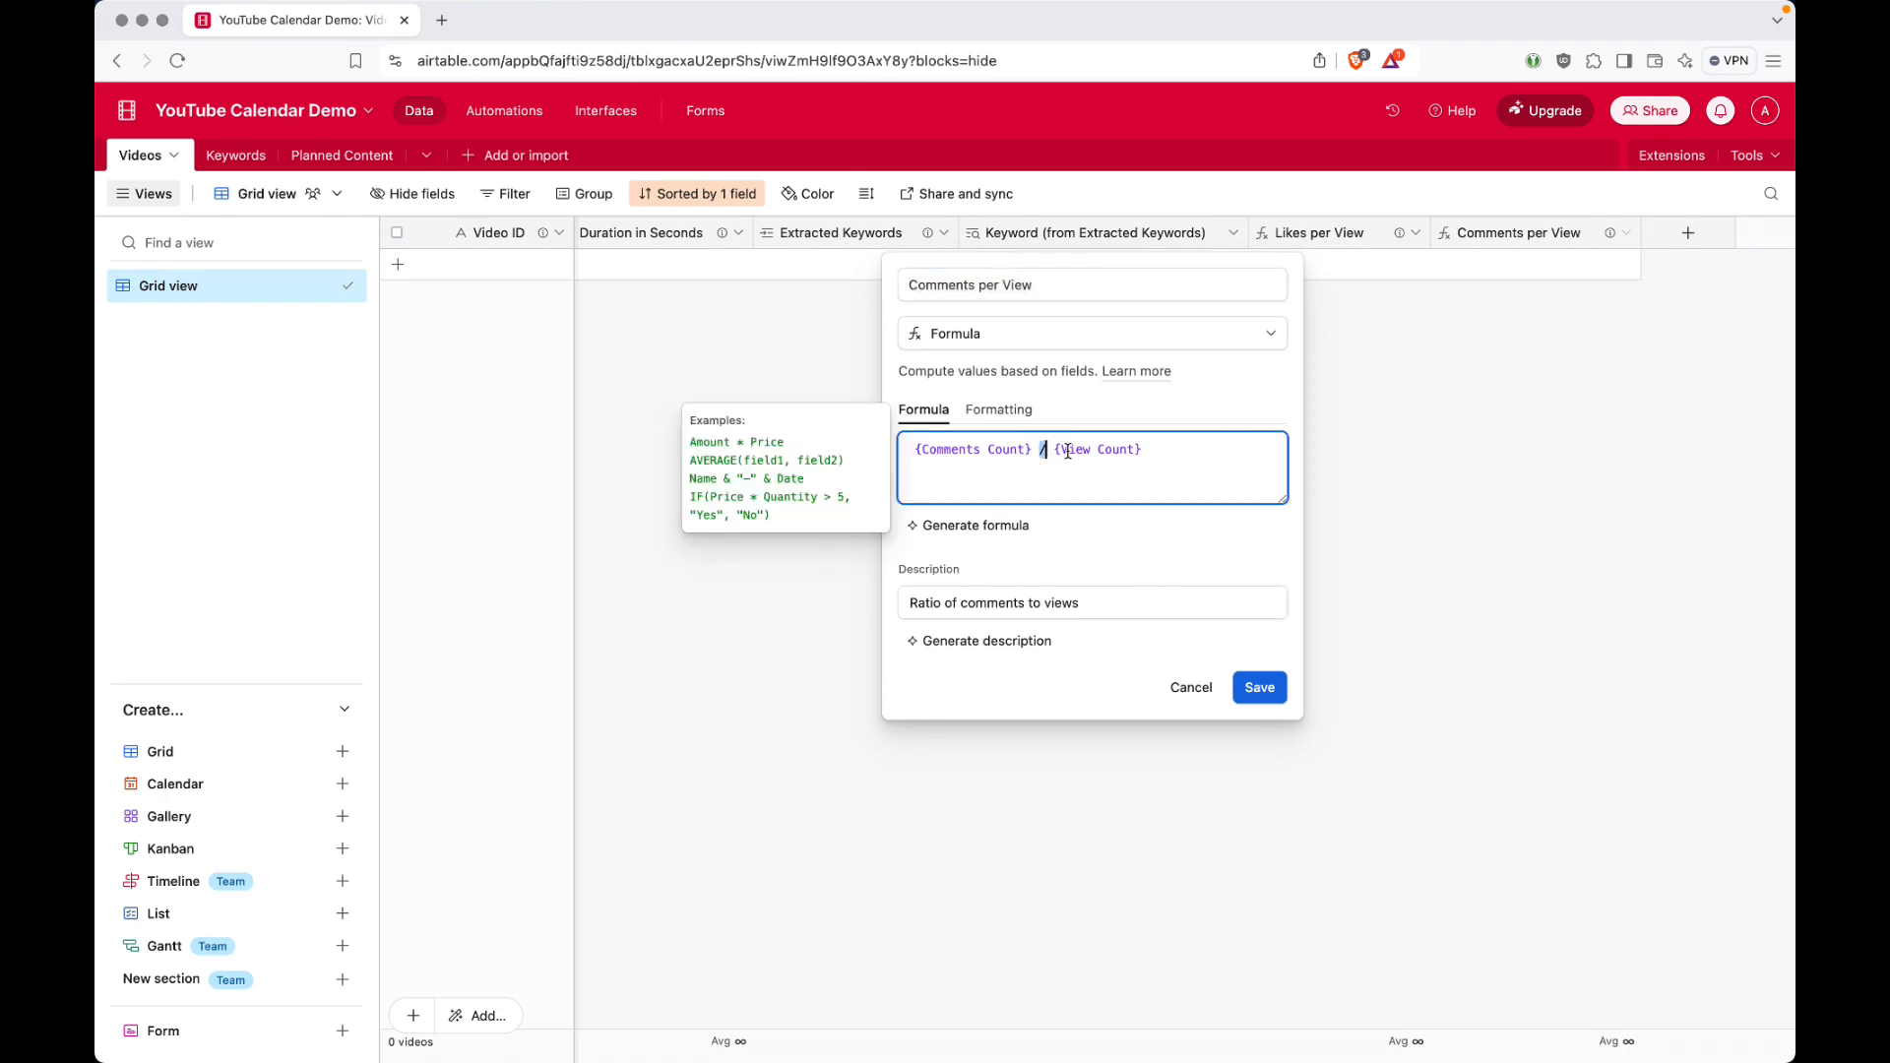
left_click(1191, 687)
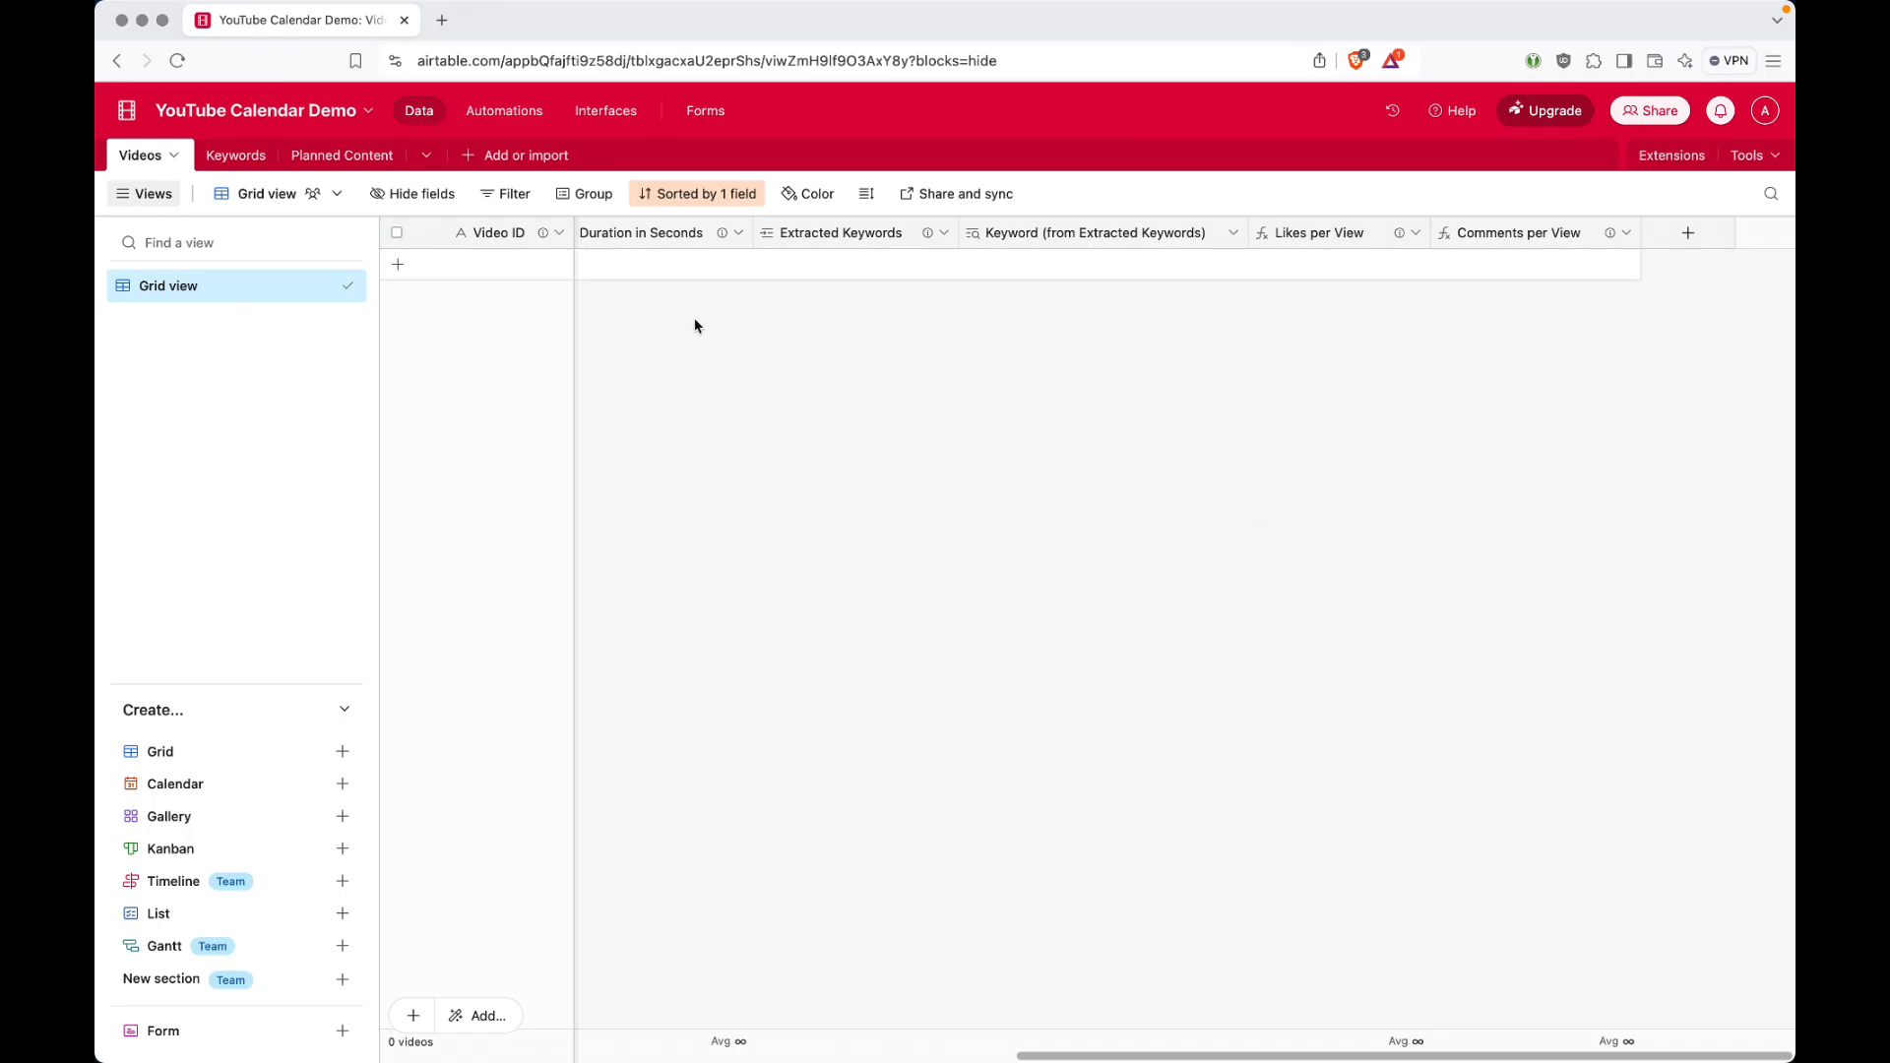
Open the Keywords table, look over its fields, and inspect the settings of its Videos link field.
left_click(236, 156)
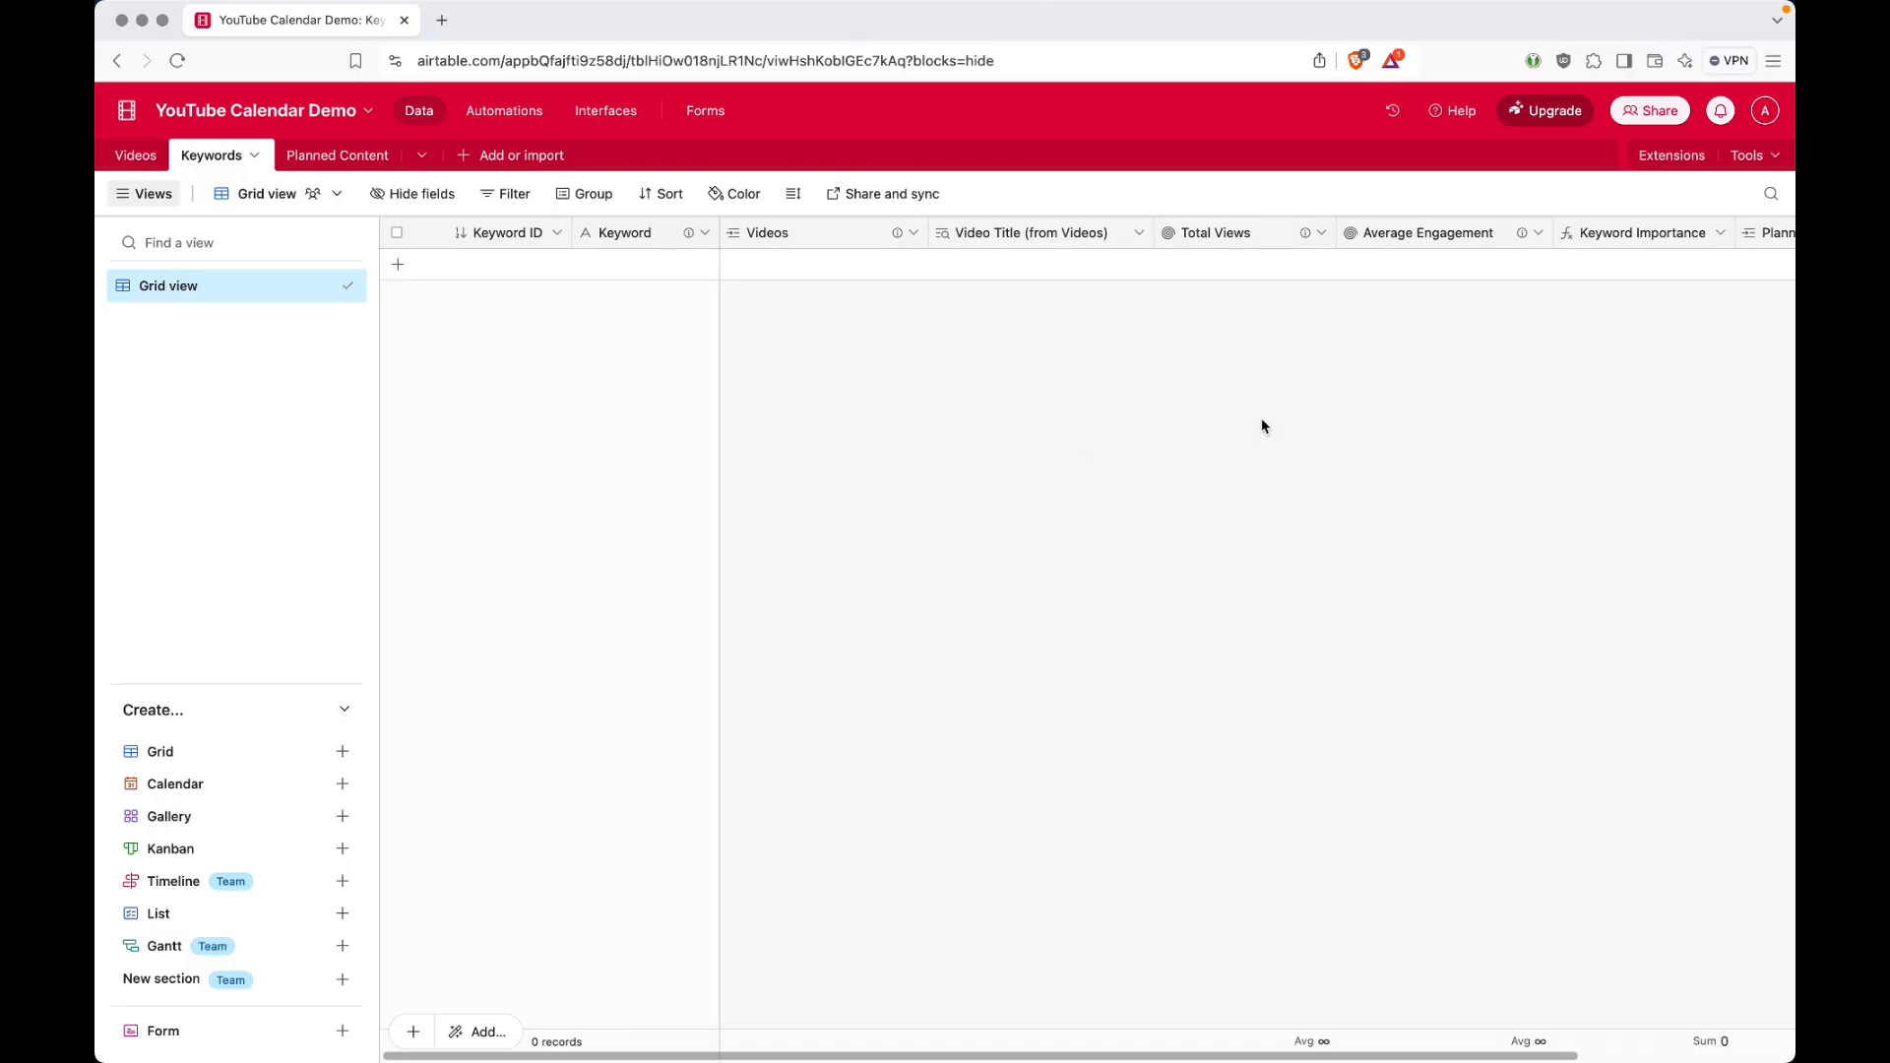
scroll(1263, 426, "right", 5)
scroll(1263, 426, "left", 5)
double_click(780, 236)
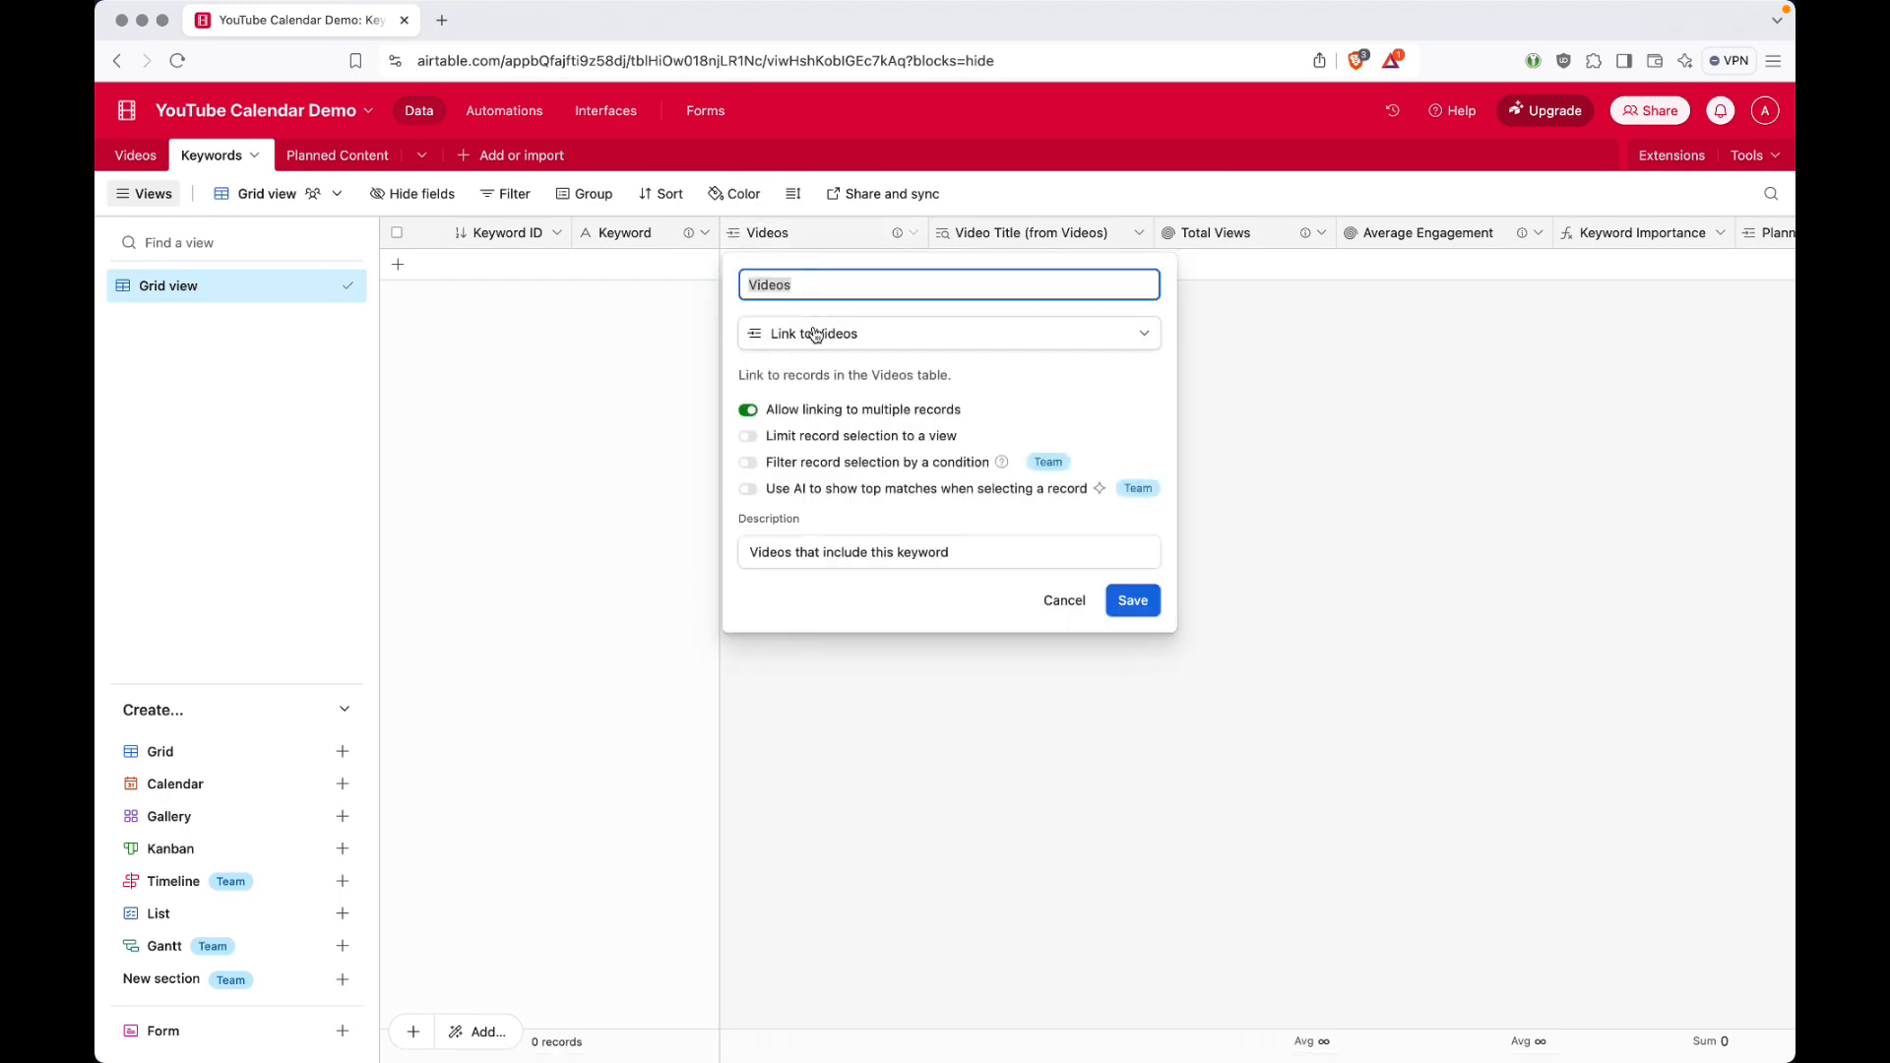
key("Escape")
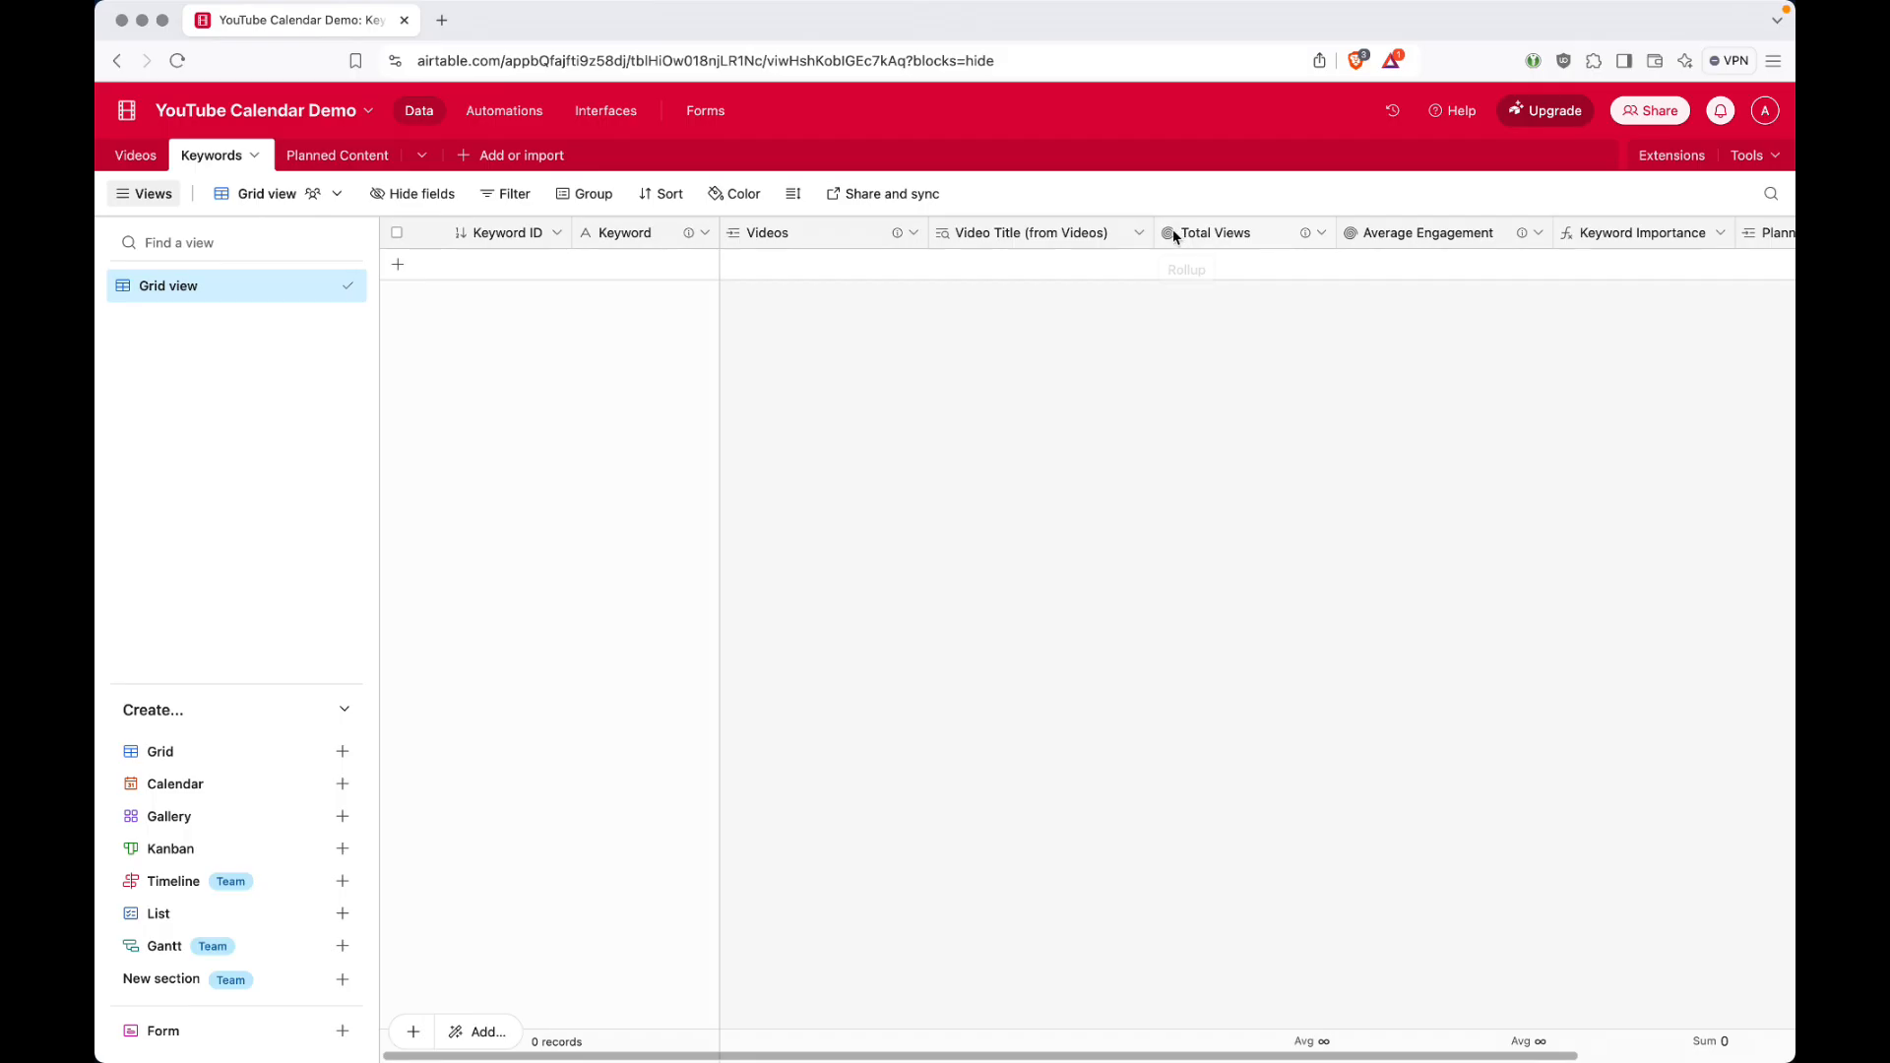
Read the Total Views and Average Engagement field descriptions, and inspect the Average Engagement rollup configuration.
mouse_move(1305, 235)
mouse_move(1524, 241)
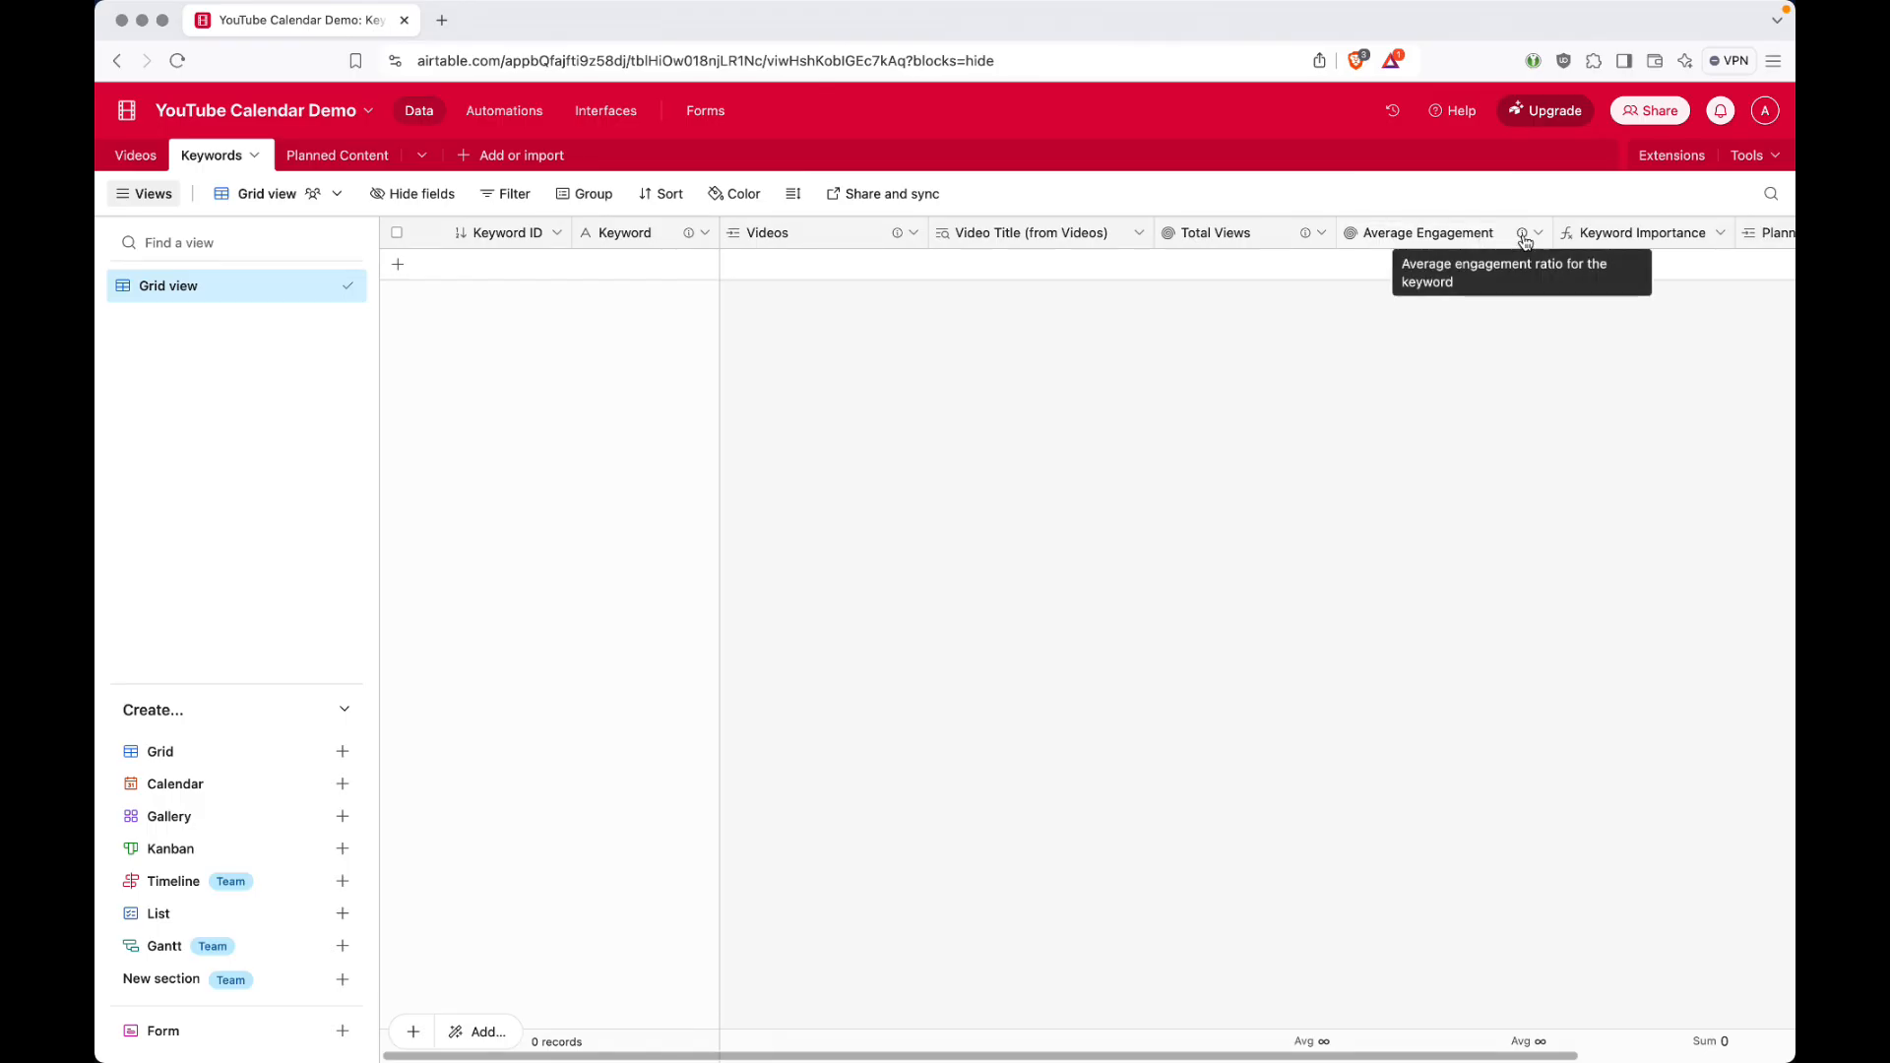
double_click(1451, 232)
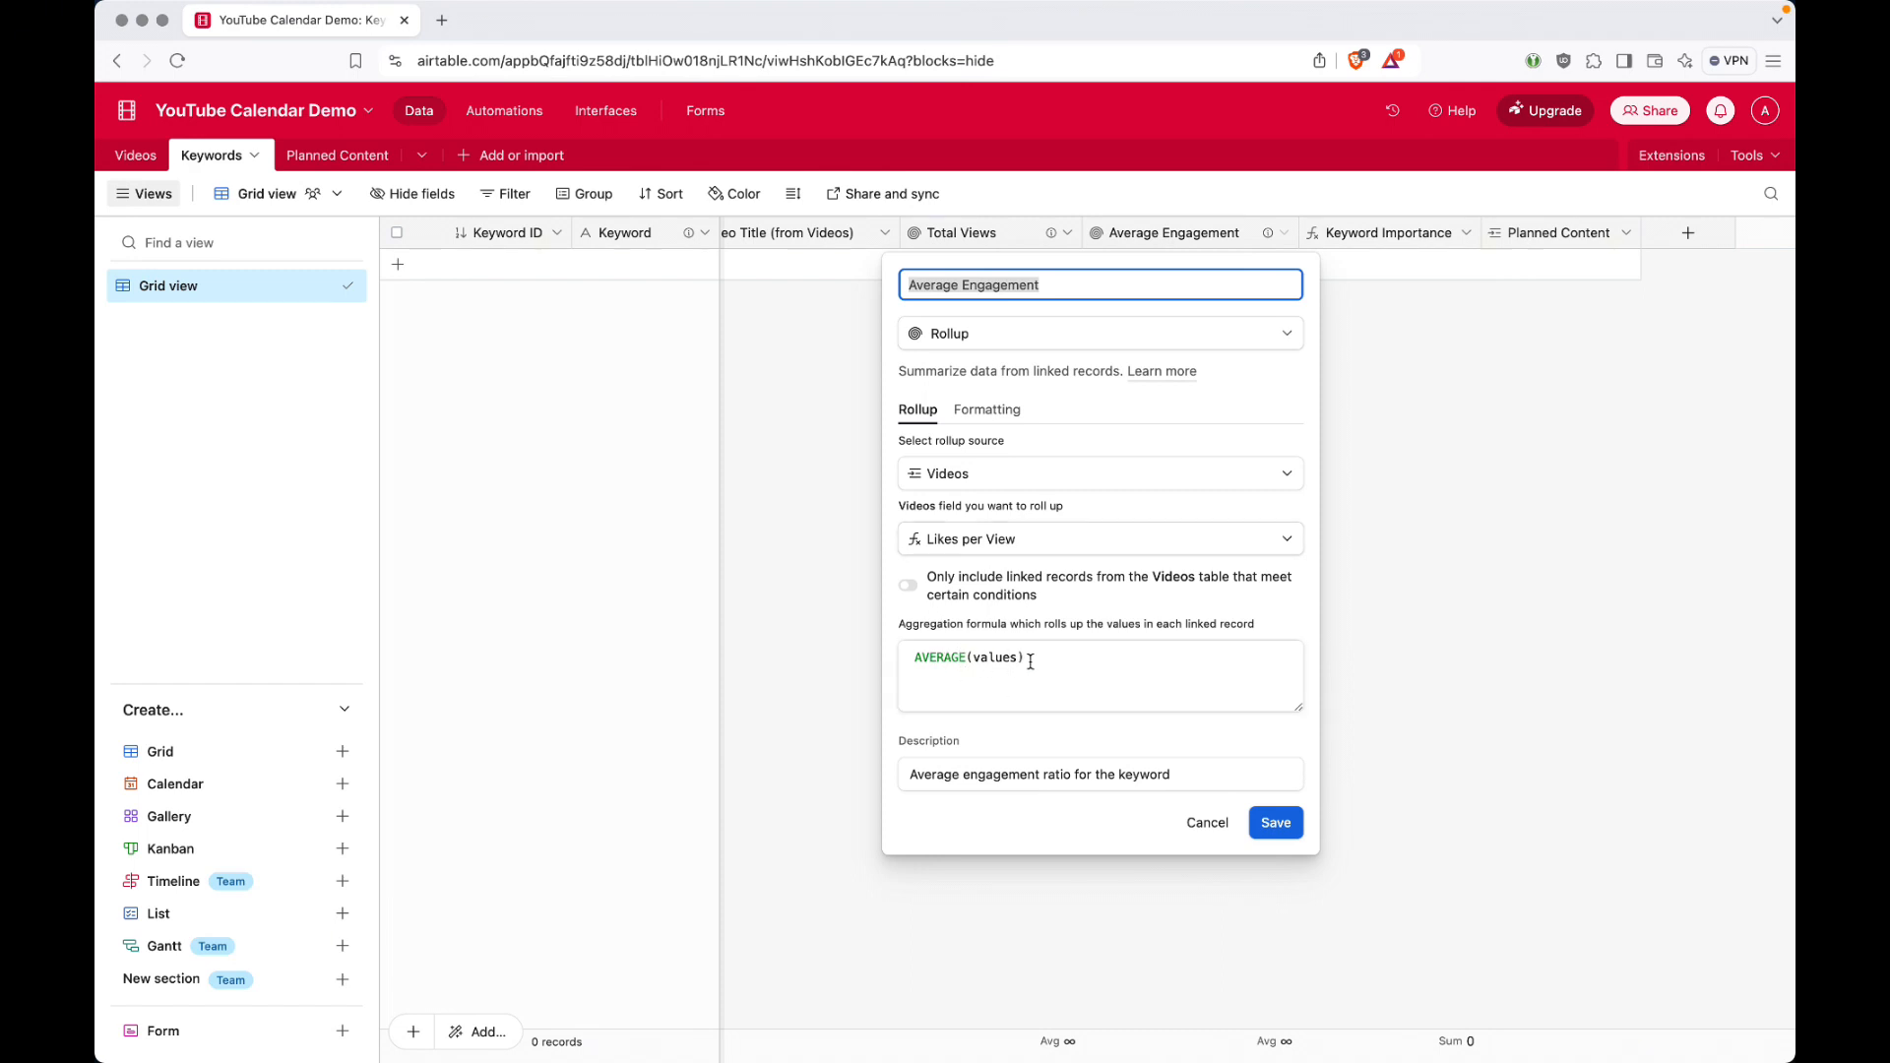
left_click(1207, 823)
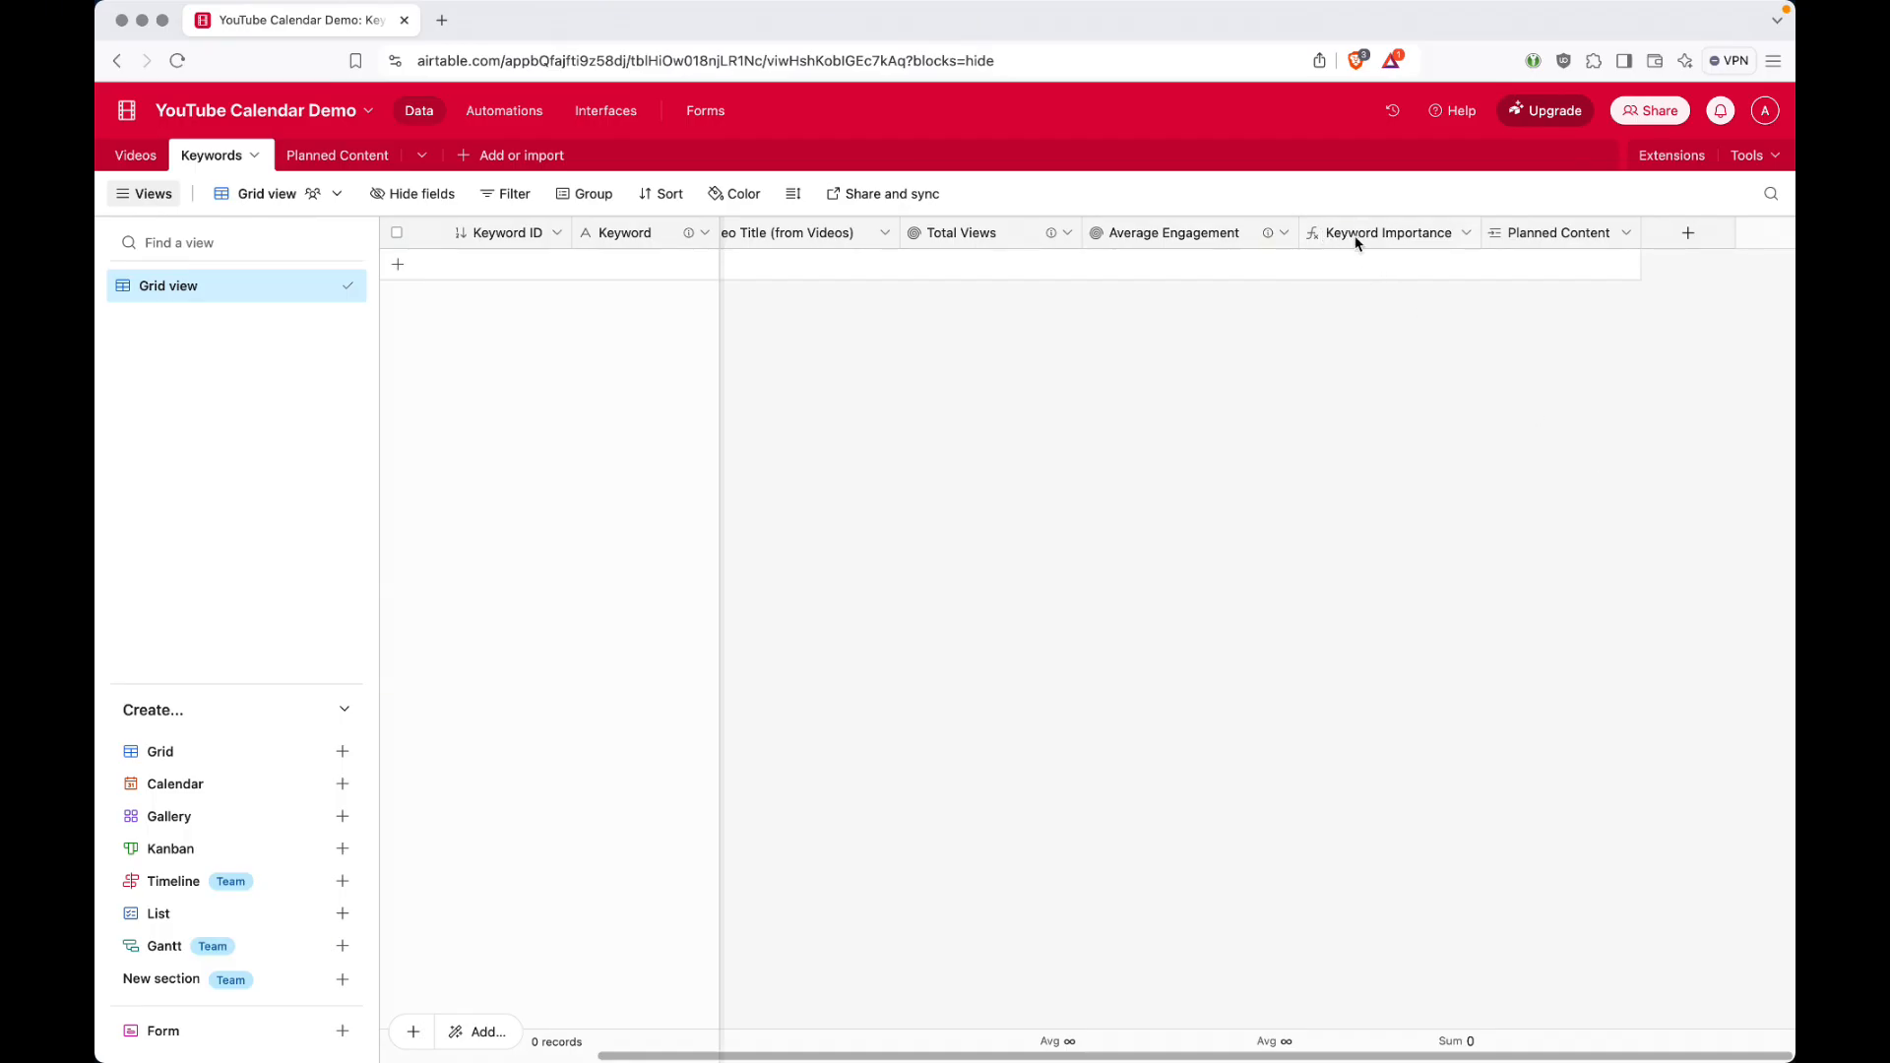
Inspect the Keyword Importance field's formula and the Planned Content link field's settings in the Keywords table, cancelling both.
double_click(1321, 240)
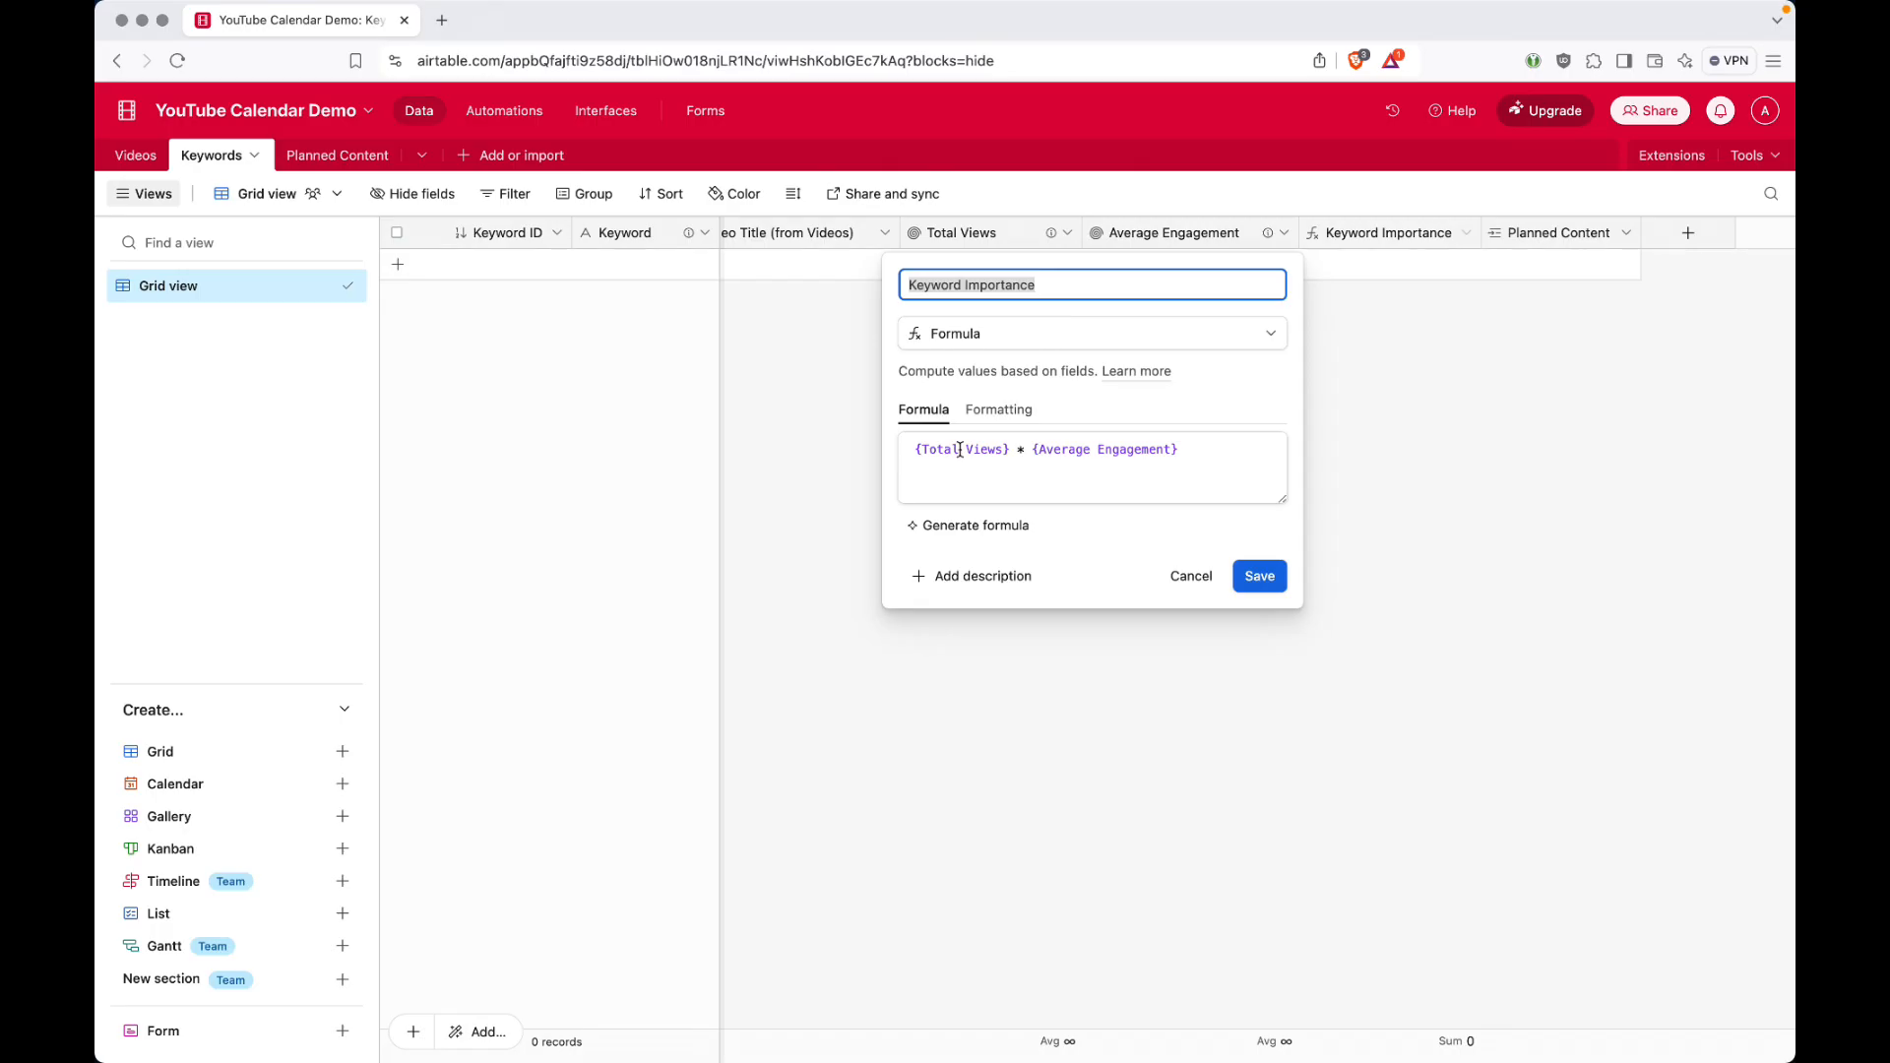
left_click(1024, 451)
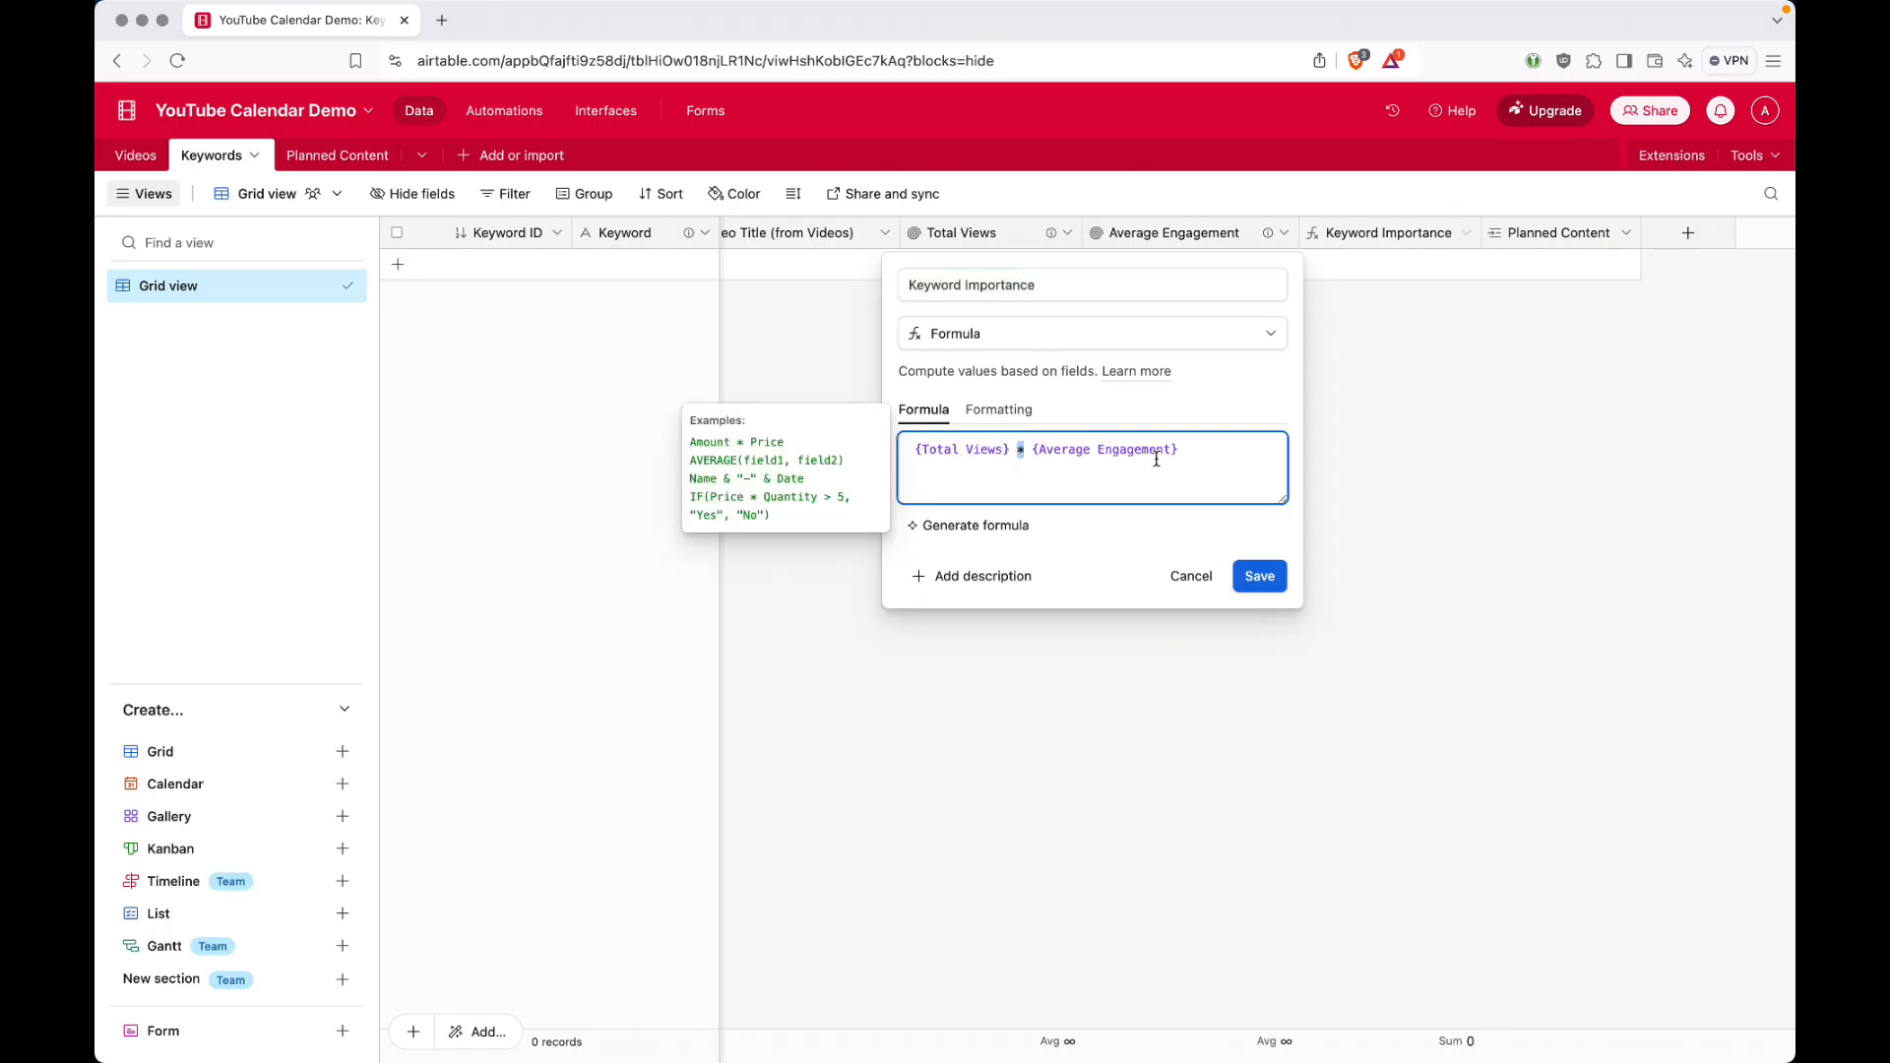
left_click(1210, 580)
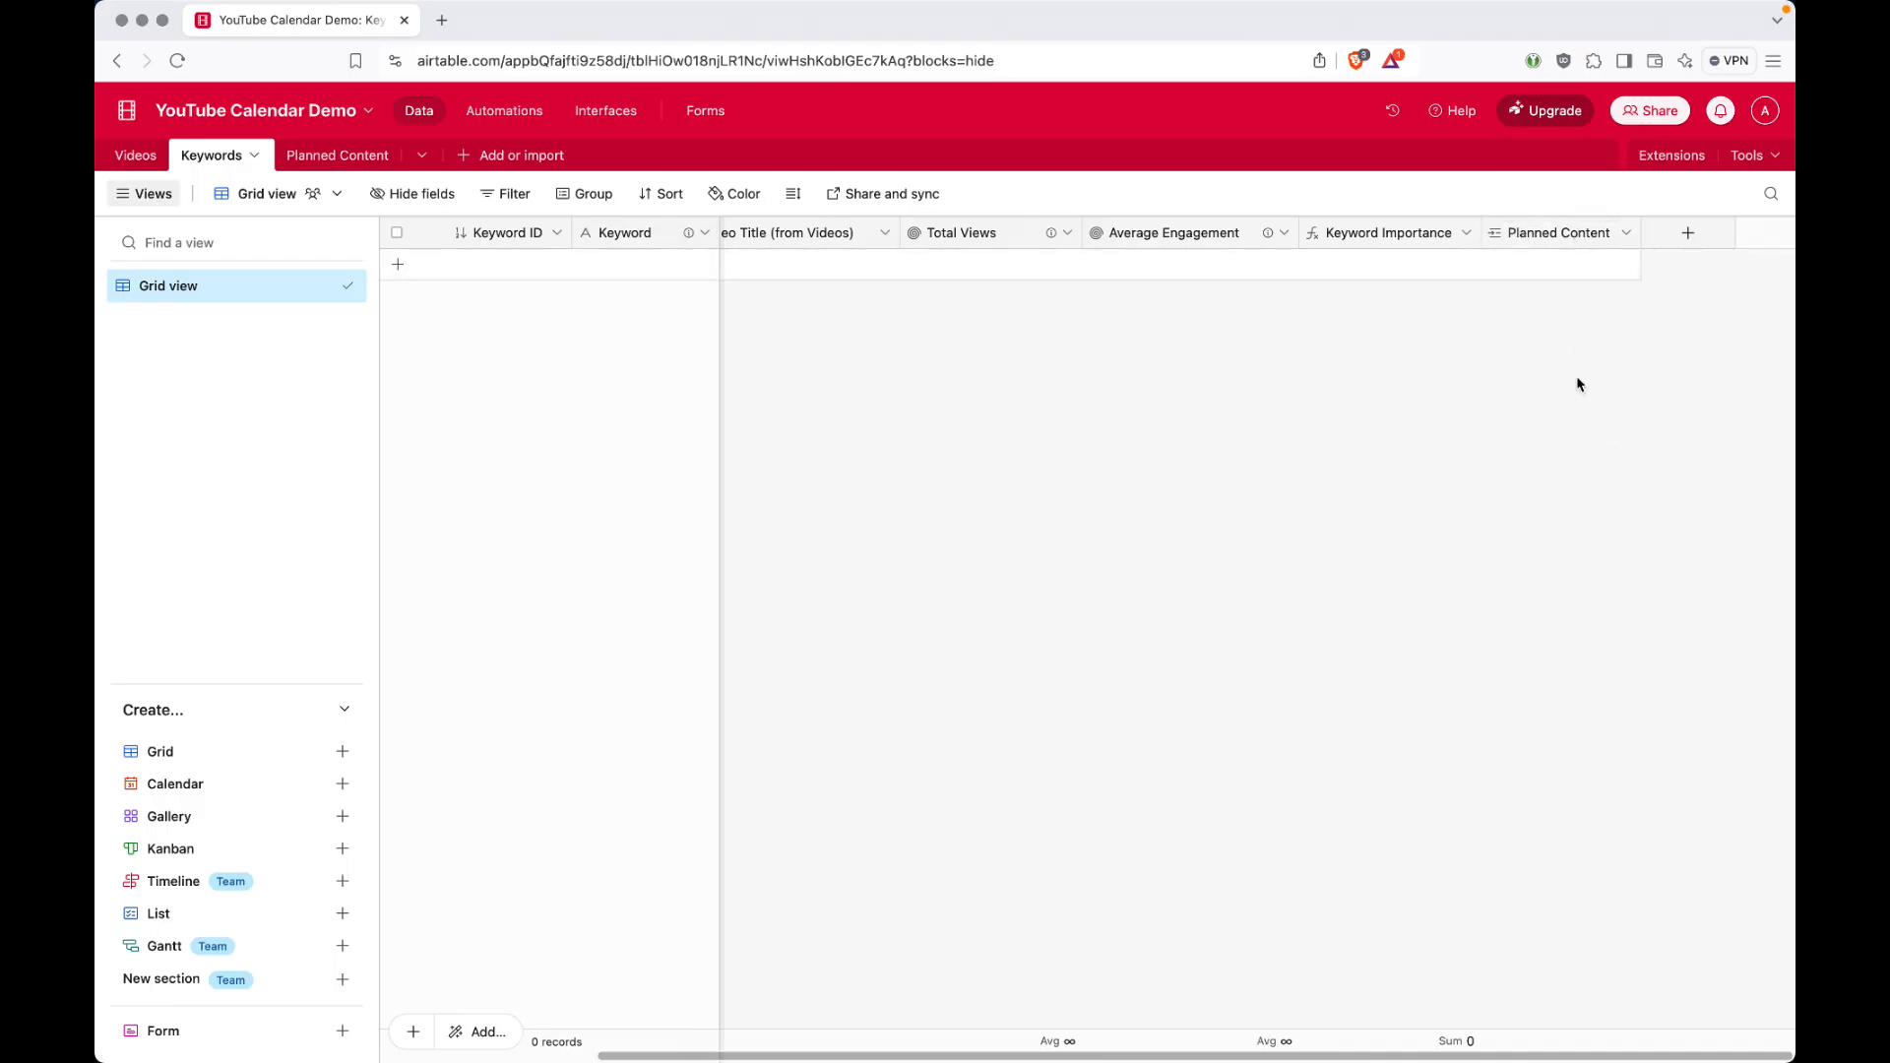
double_click(1516, 242)
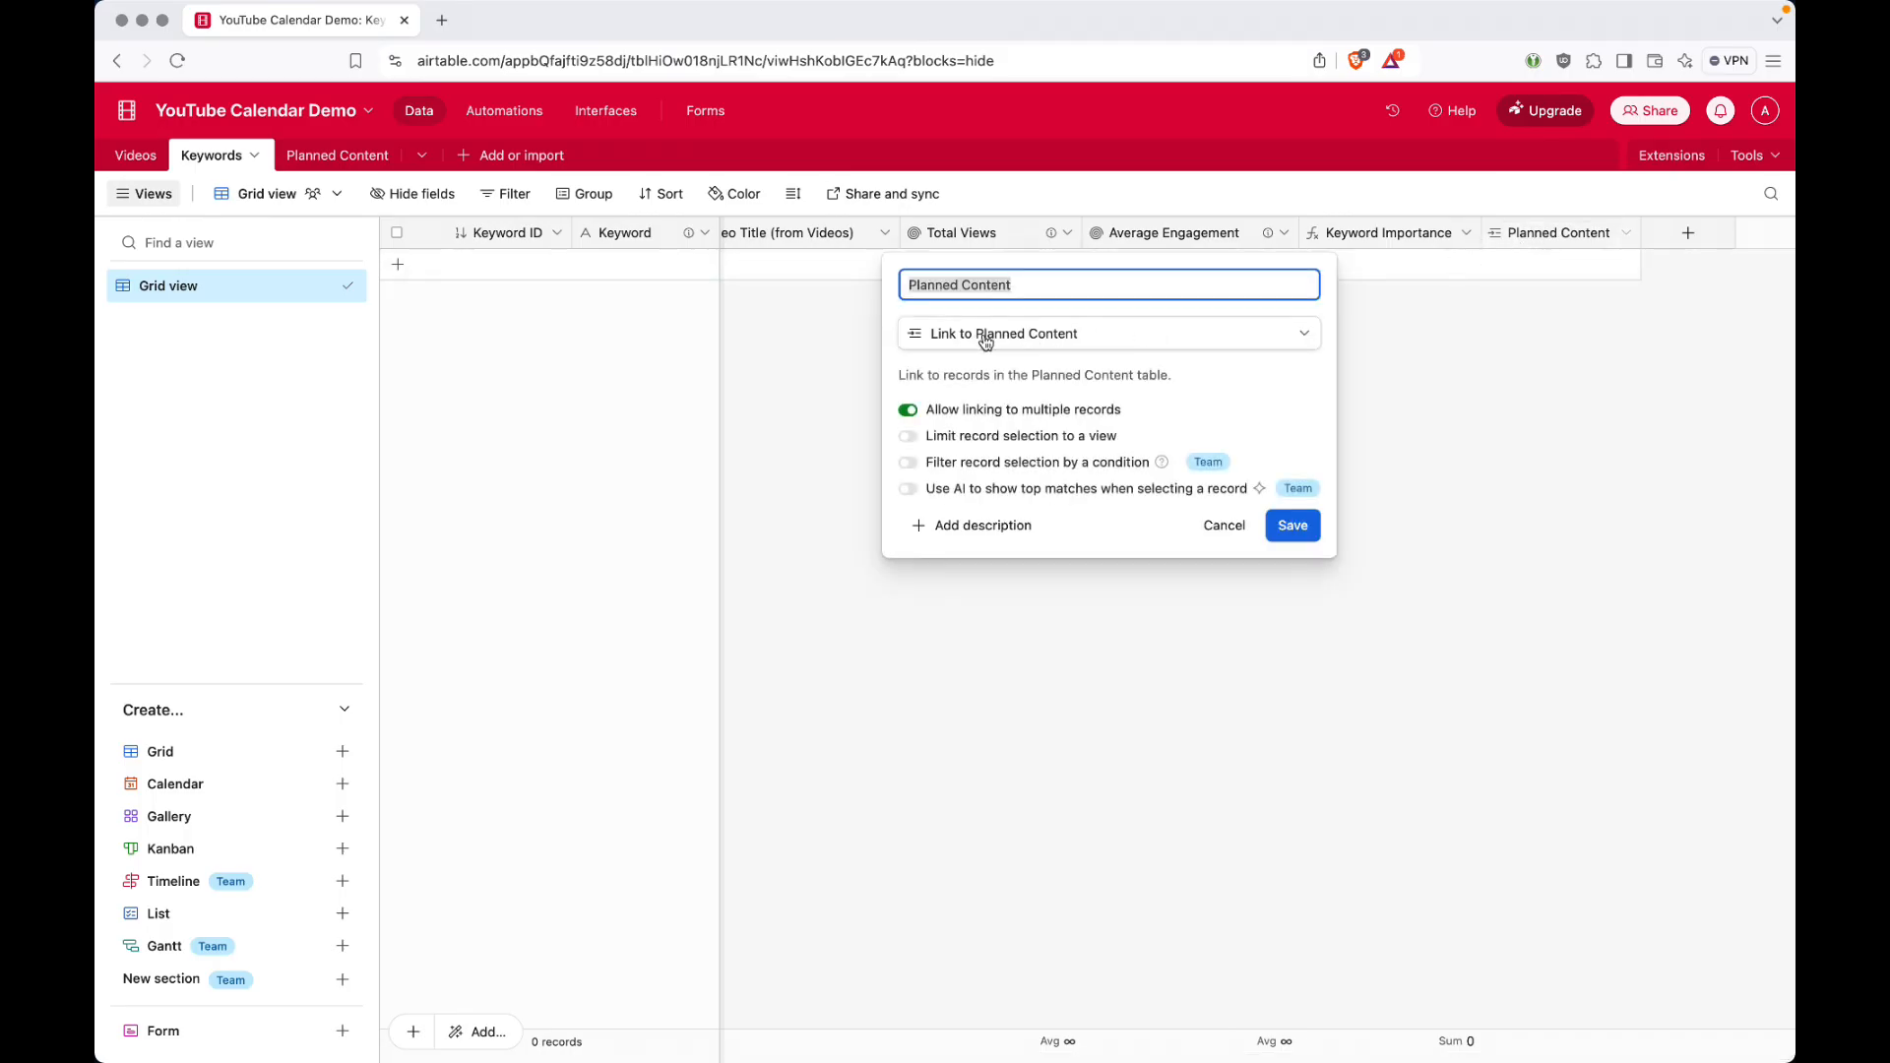
left_click(1221, 527)
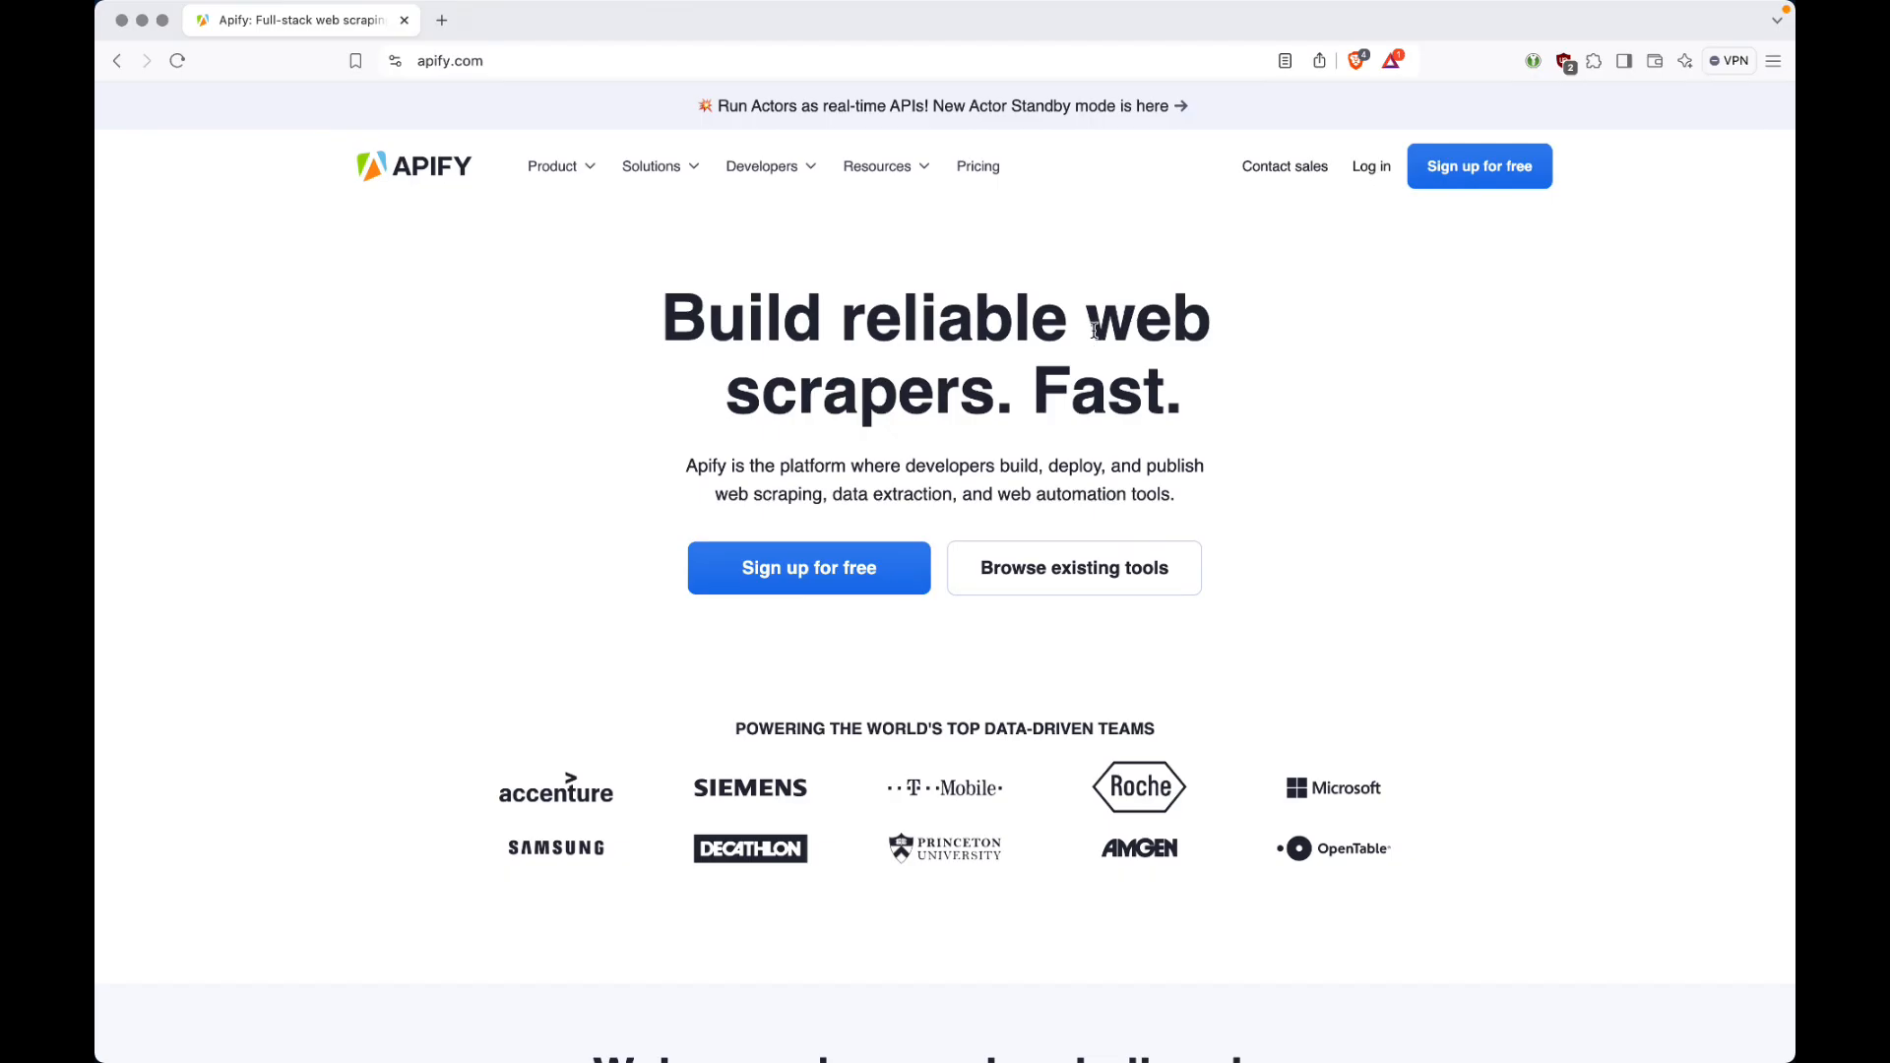
Switch to the Apify Store, search its Actors for "youtube", and open the YouTube Scraper Actor.
left_click_drag(1093, 334, 977, 394)
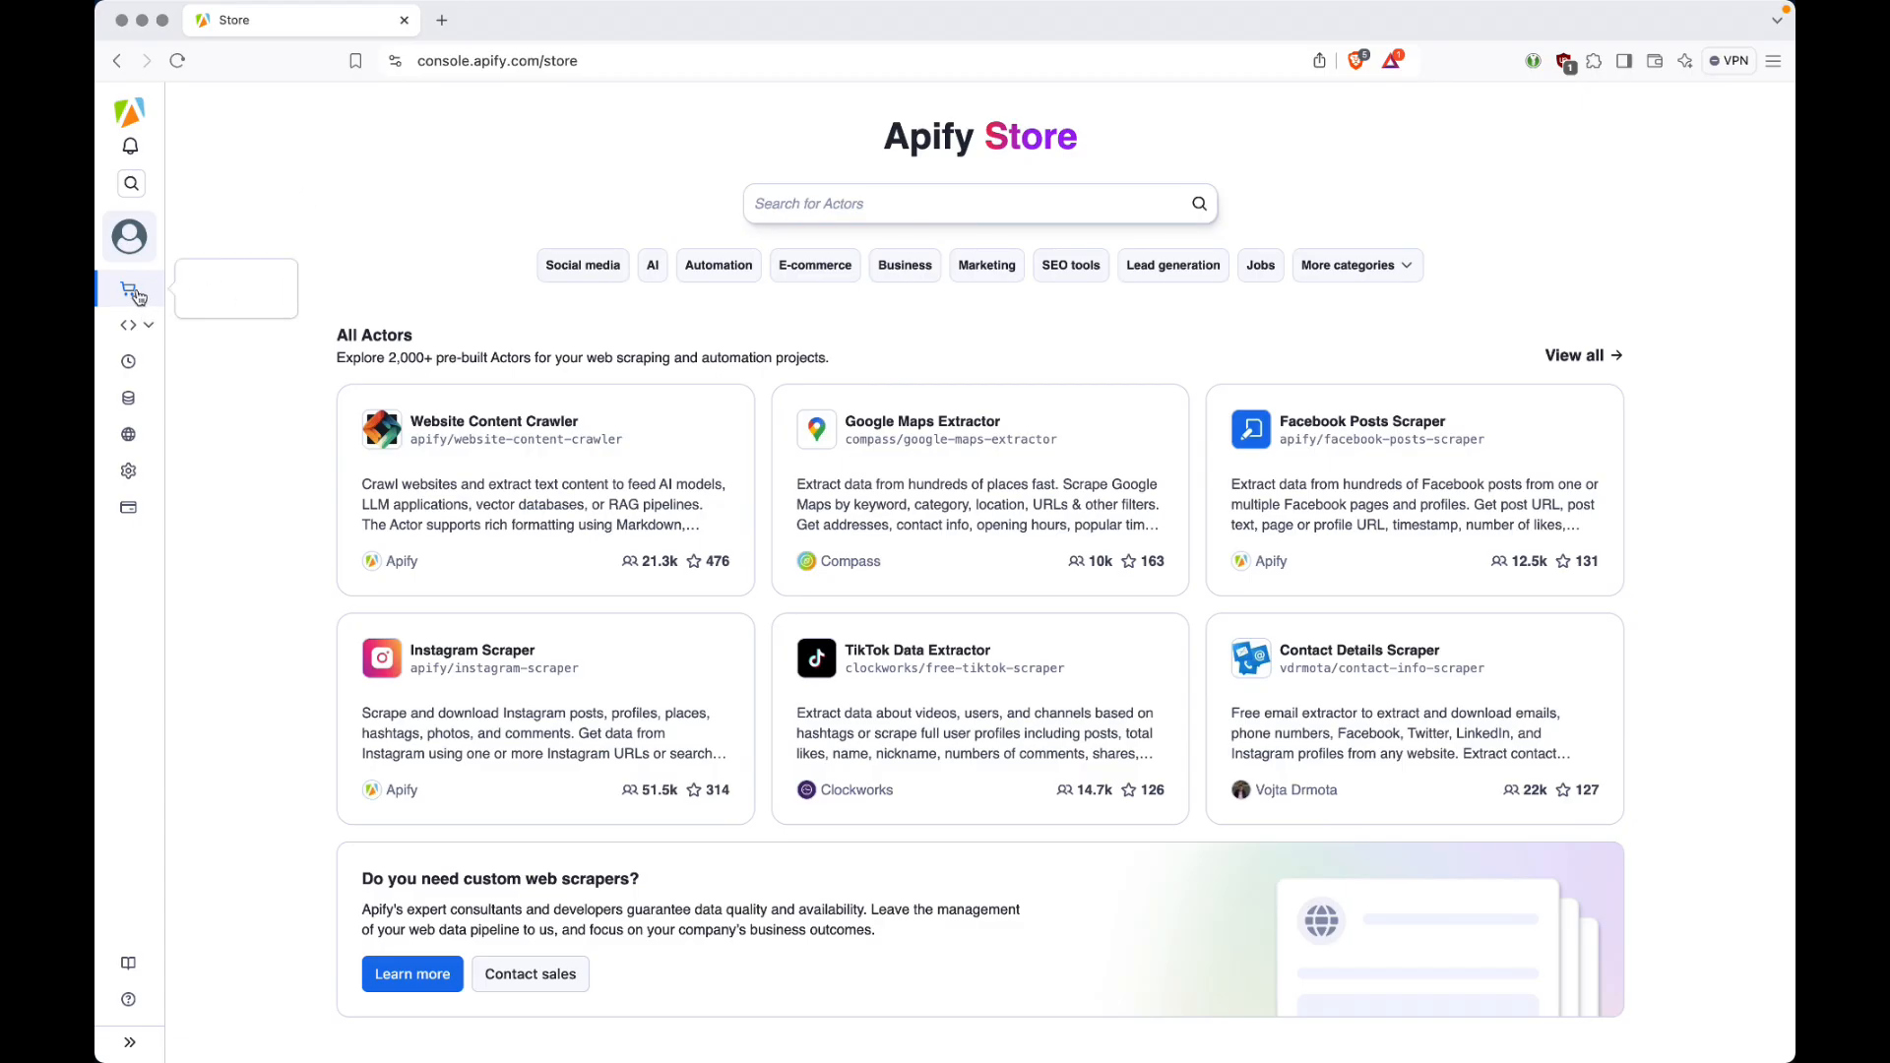
left_click(861, 200)
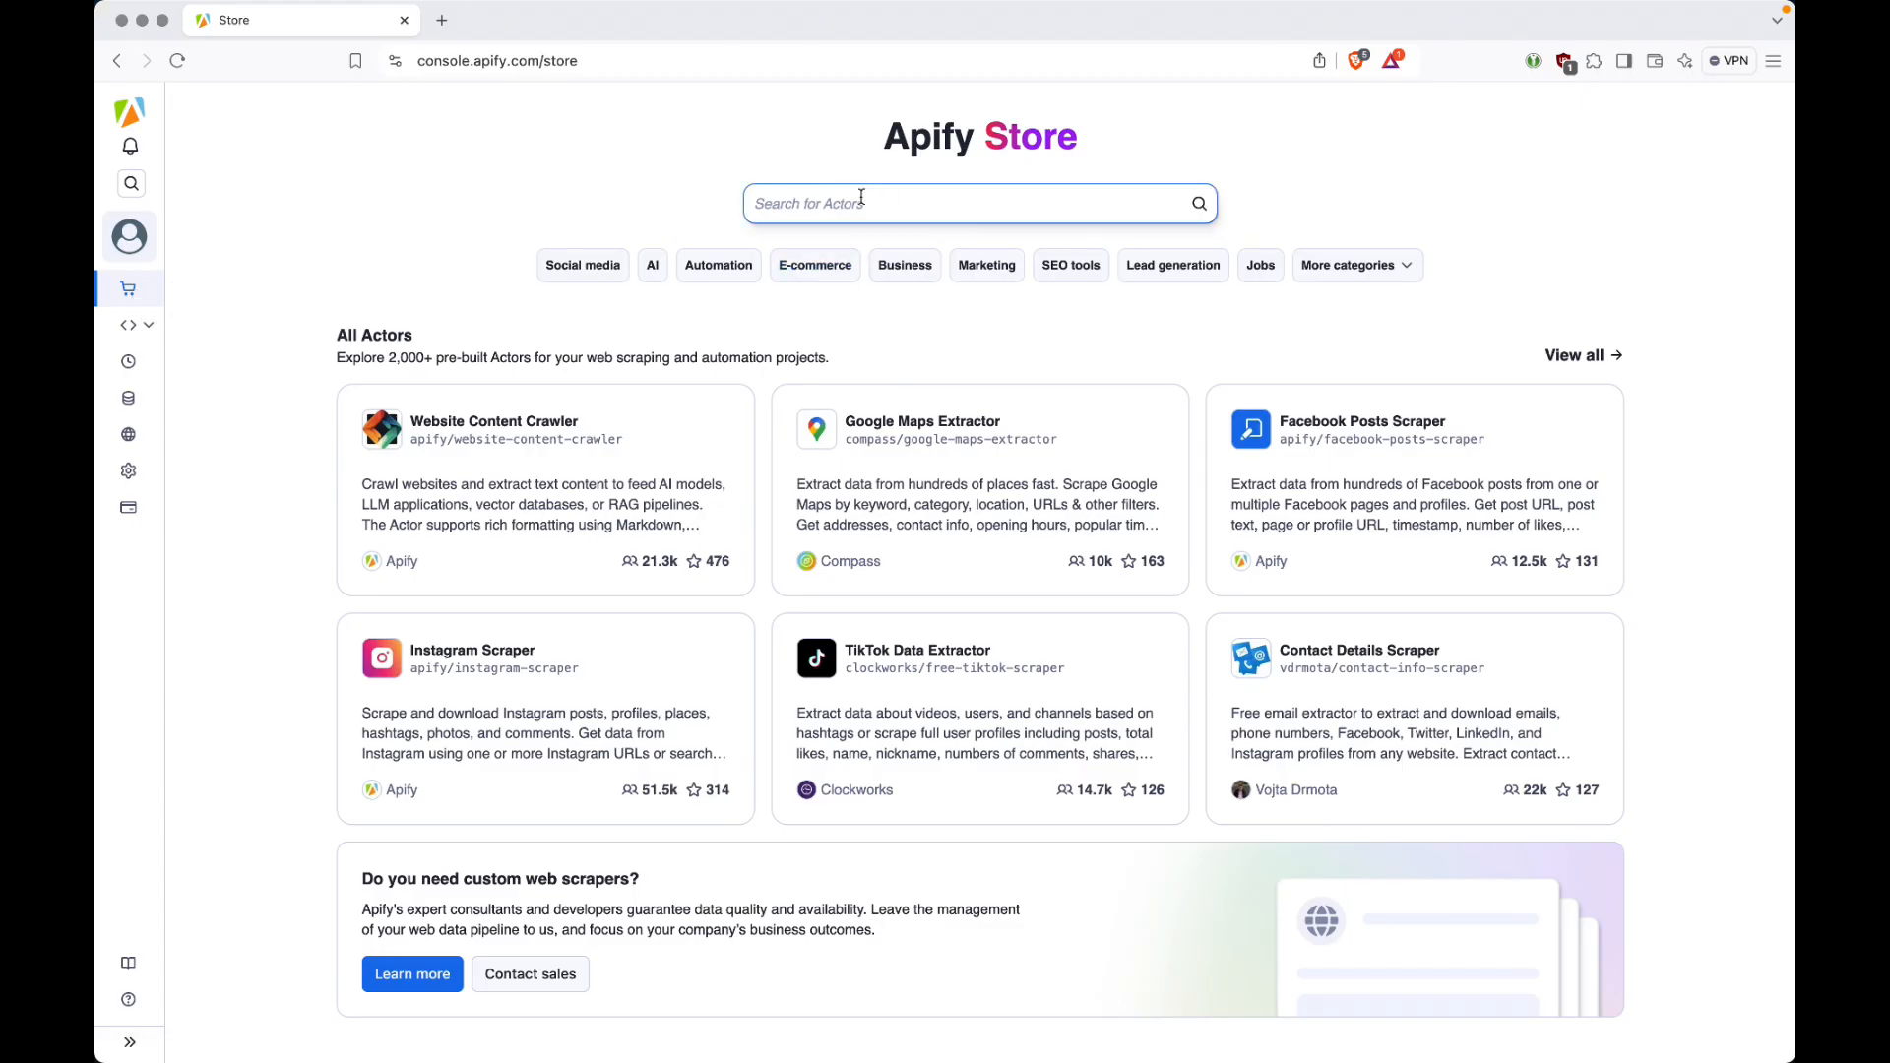
type("youtube")
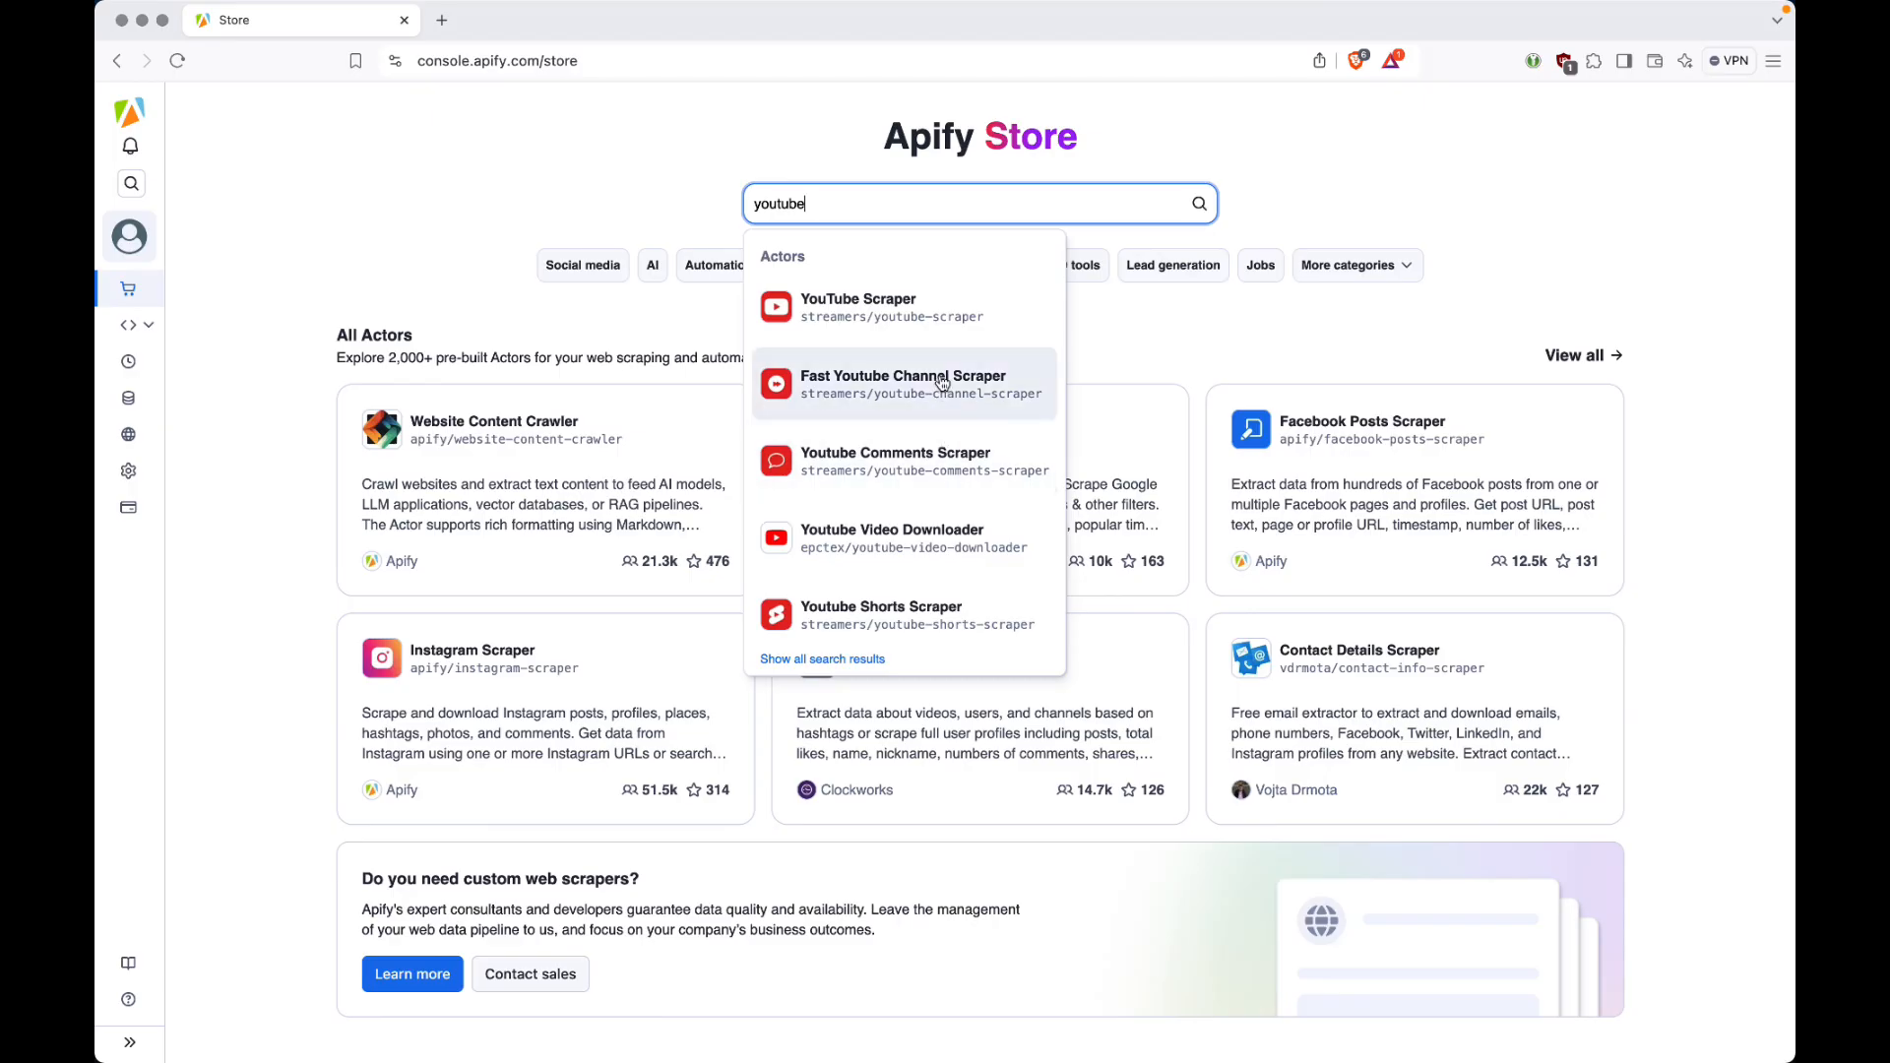
left_click(901, 309)
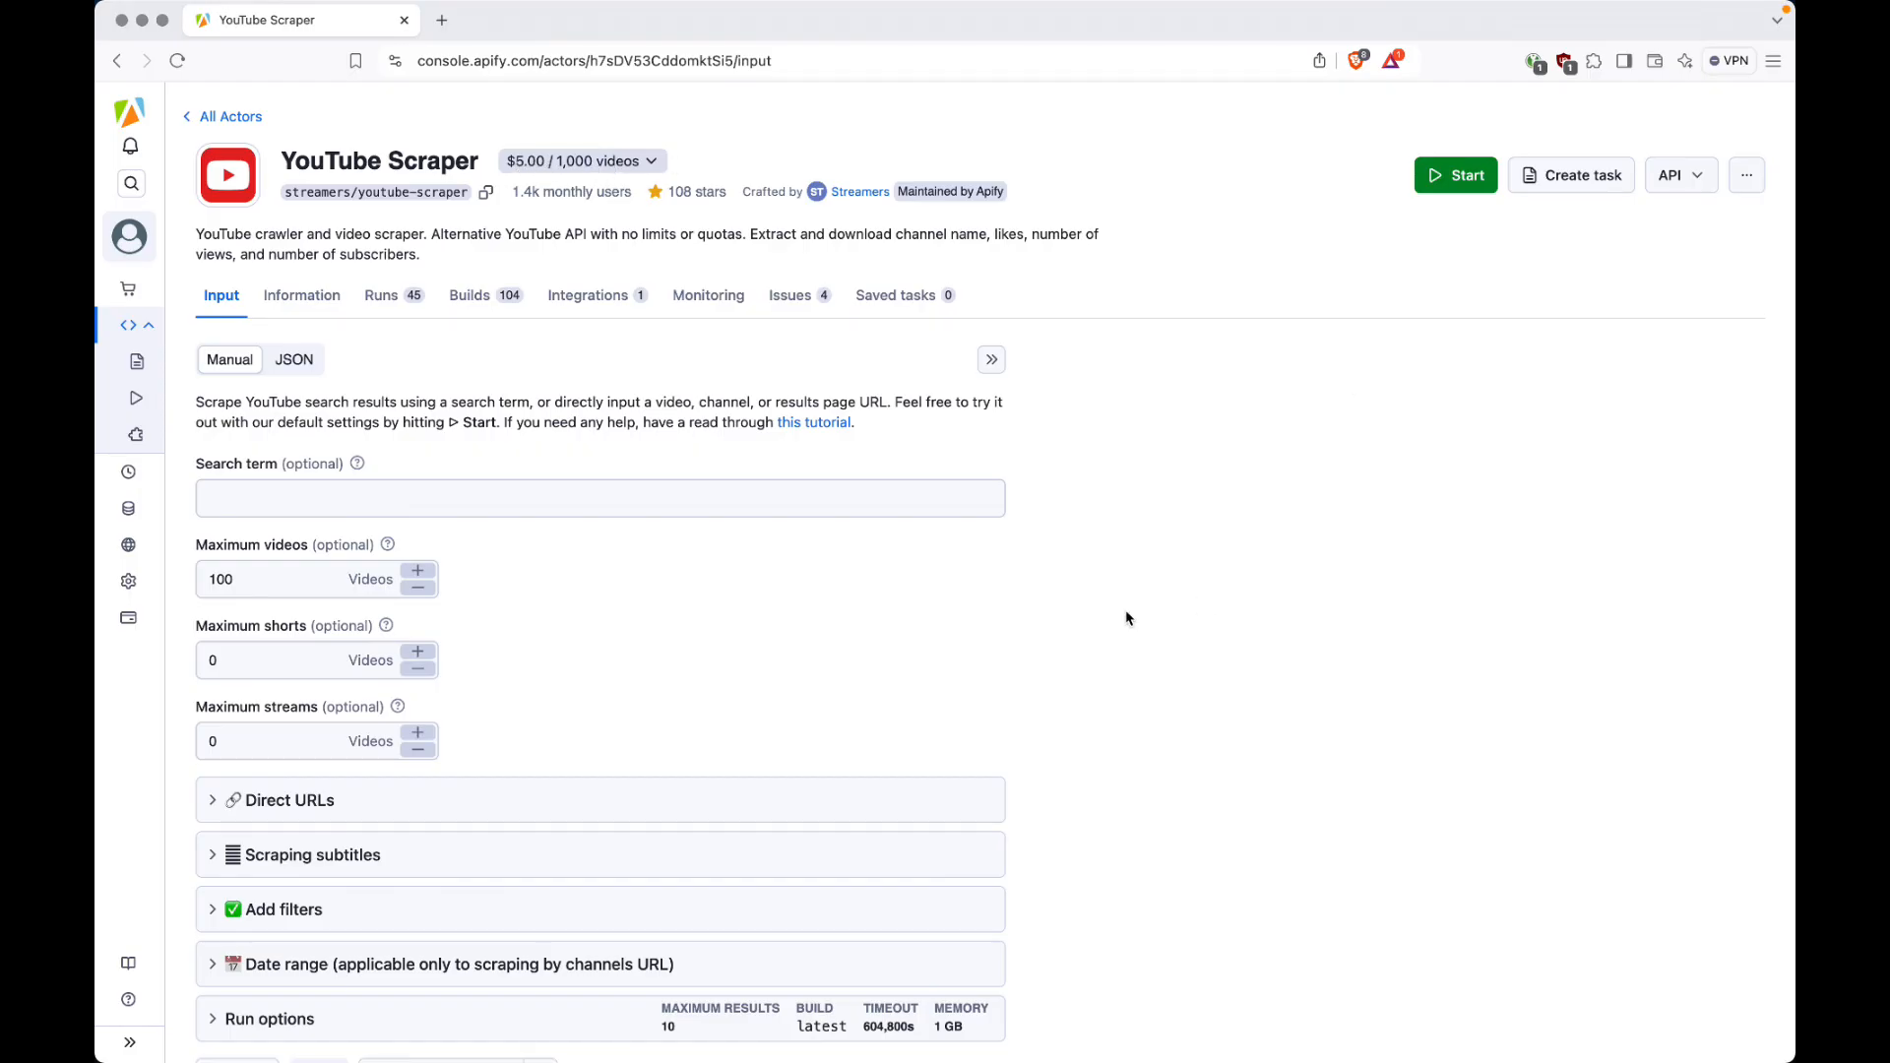
Expand the YouTube Scraper's run options and examine the maximum charged results setting and the cost it implies.
scroll(1205, 728, "down", 2)
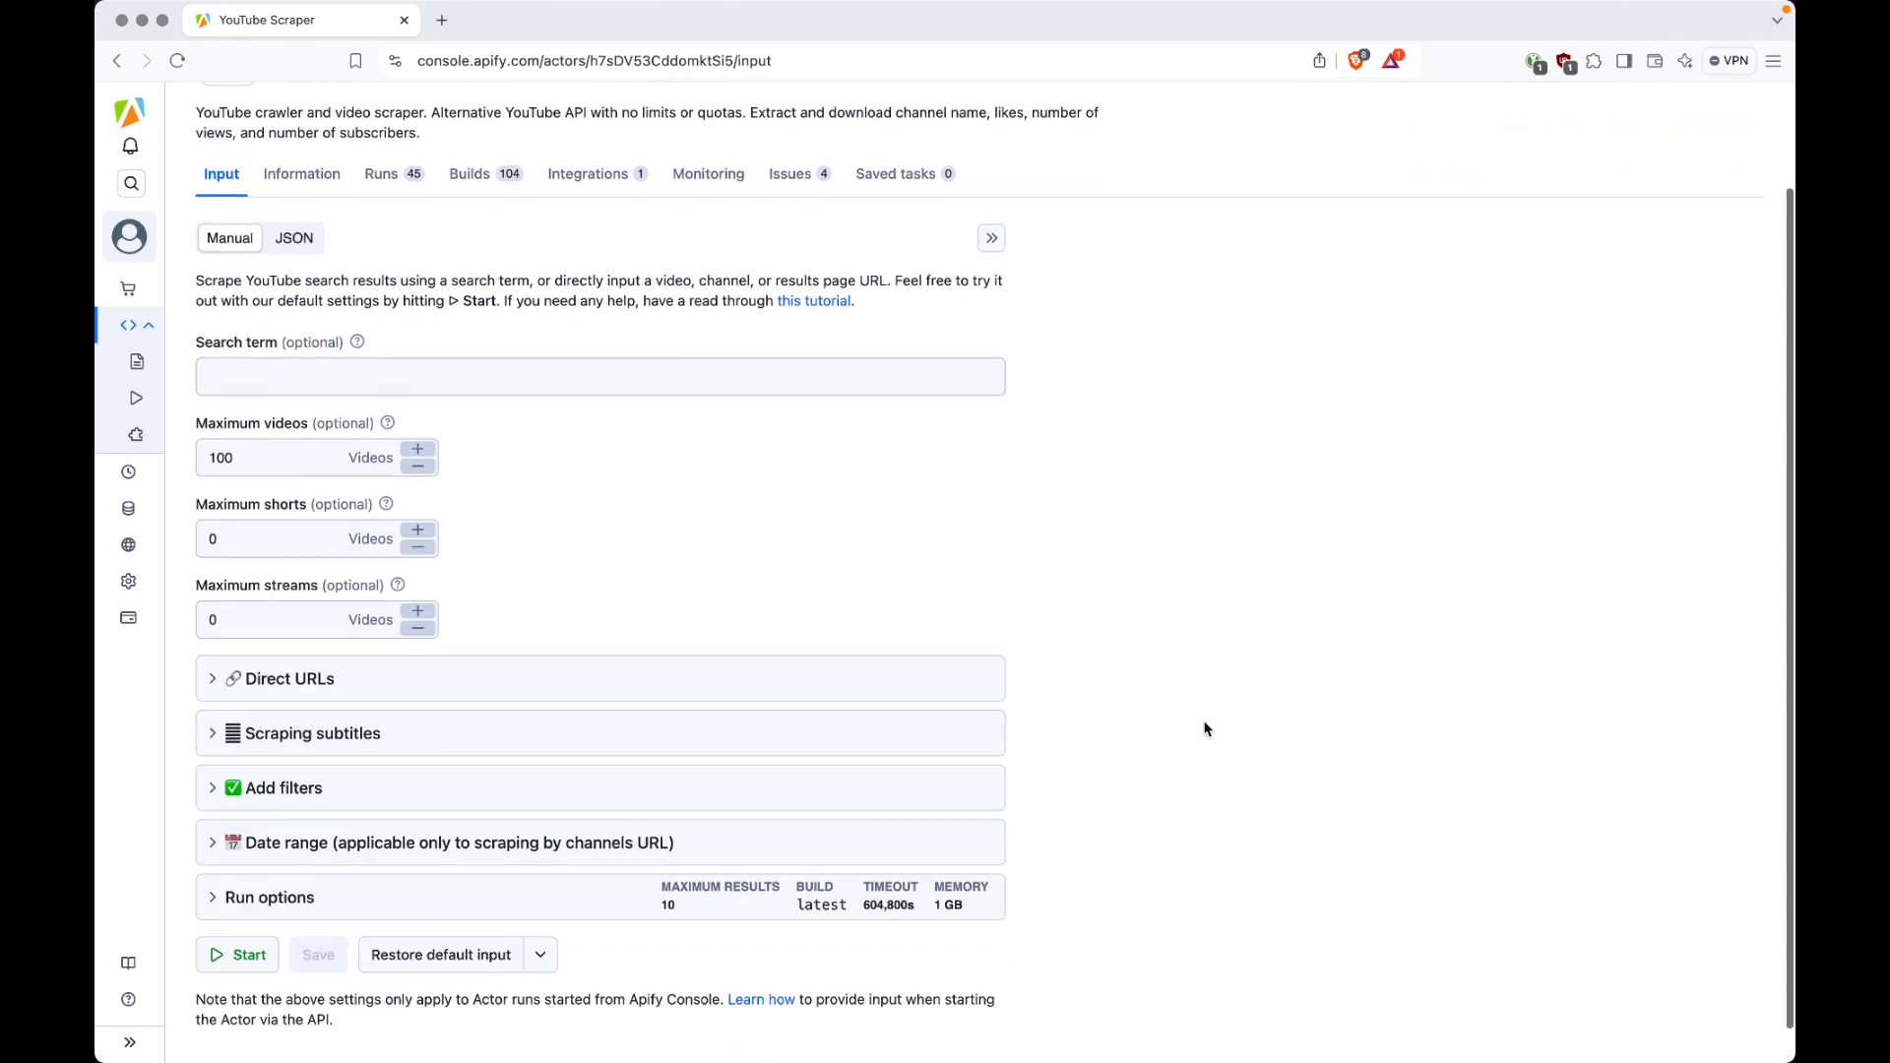
scroll(1205, 728, "down", 1)
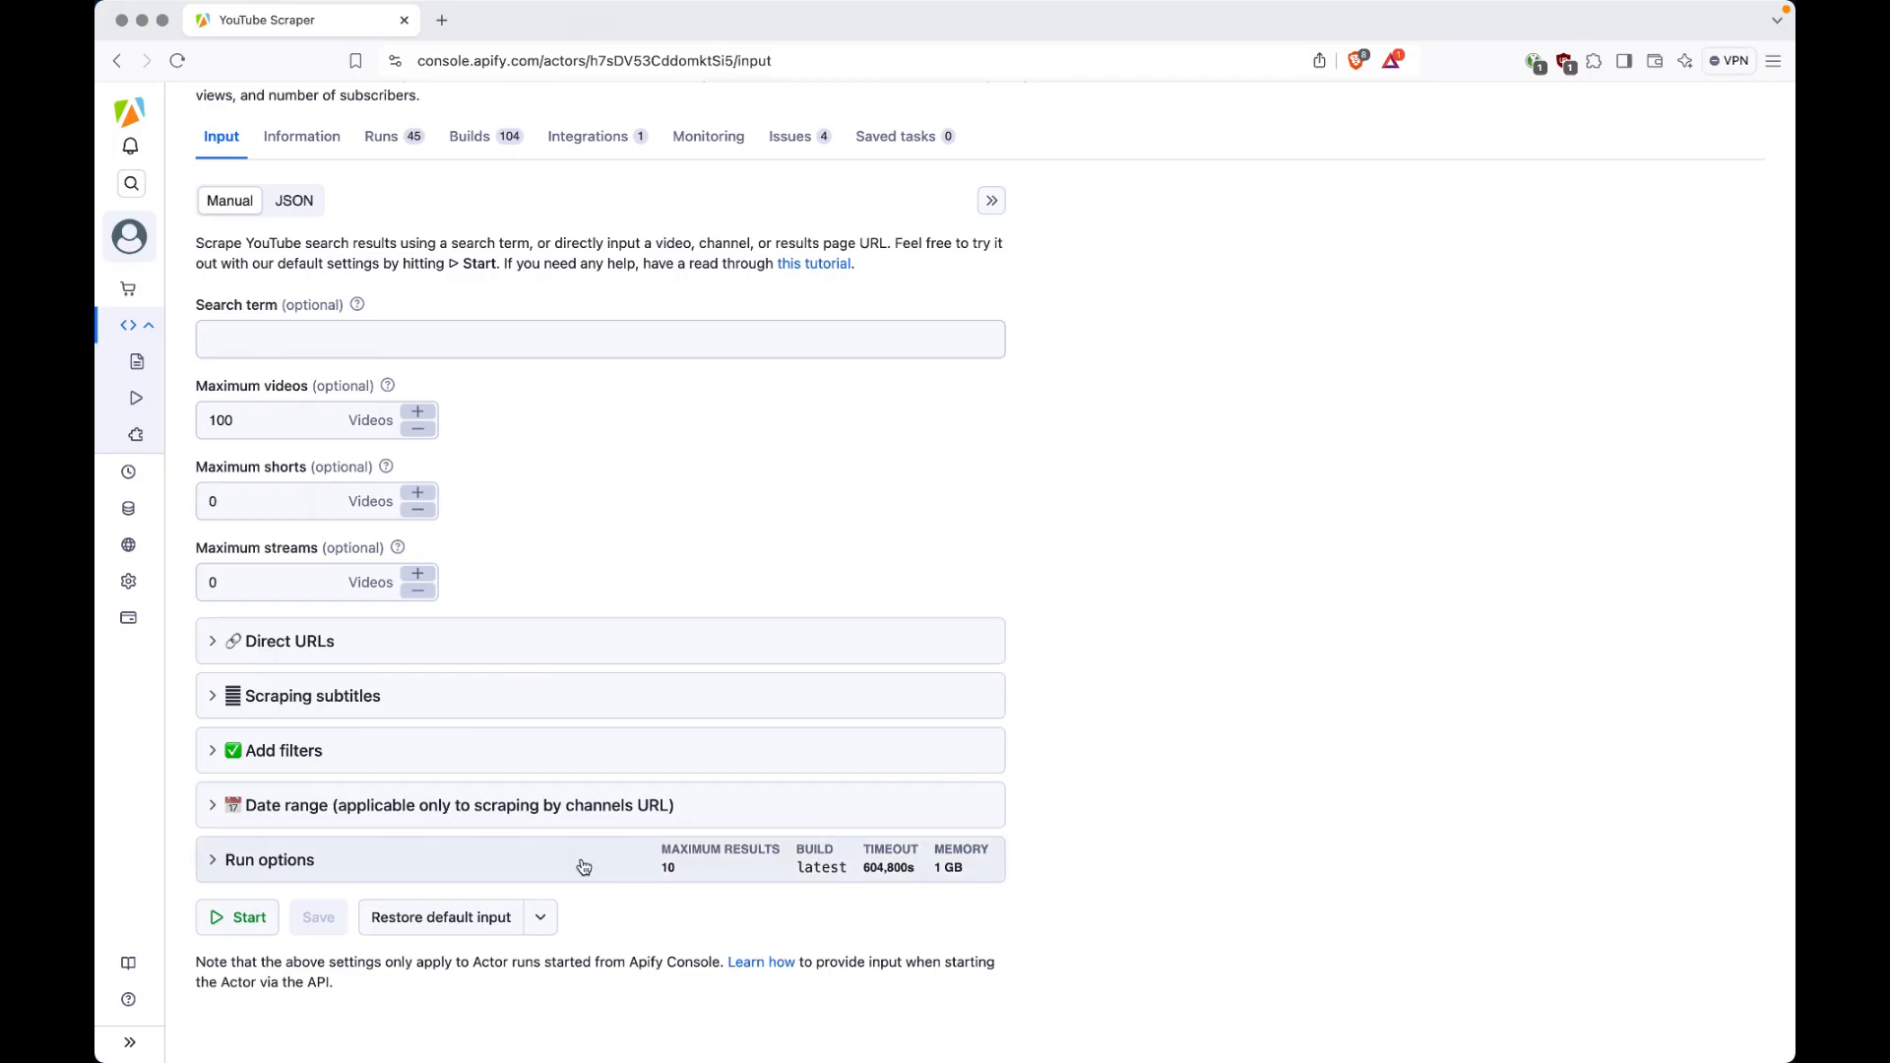
left_click(431, 871)
scroll(1191, 910, "down", 1)
scroll(1191, 909, "down", 5)
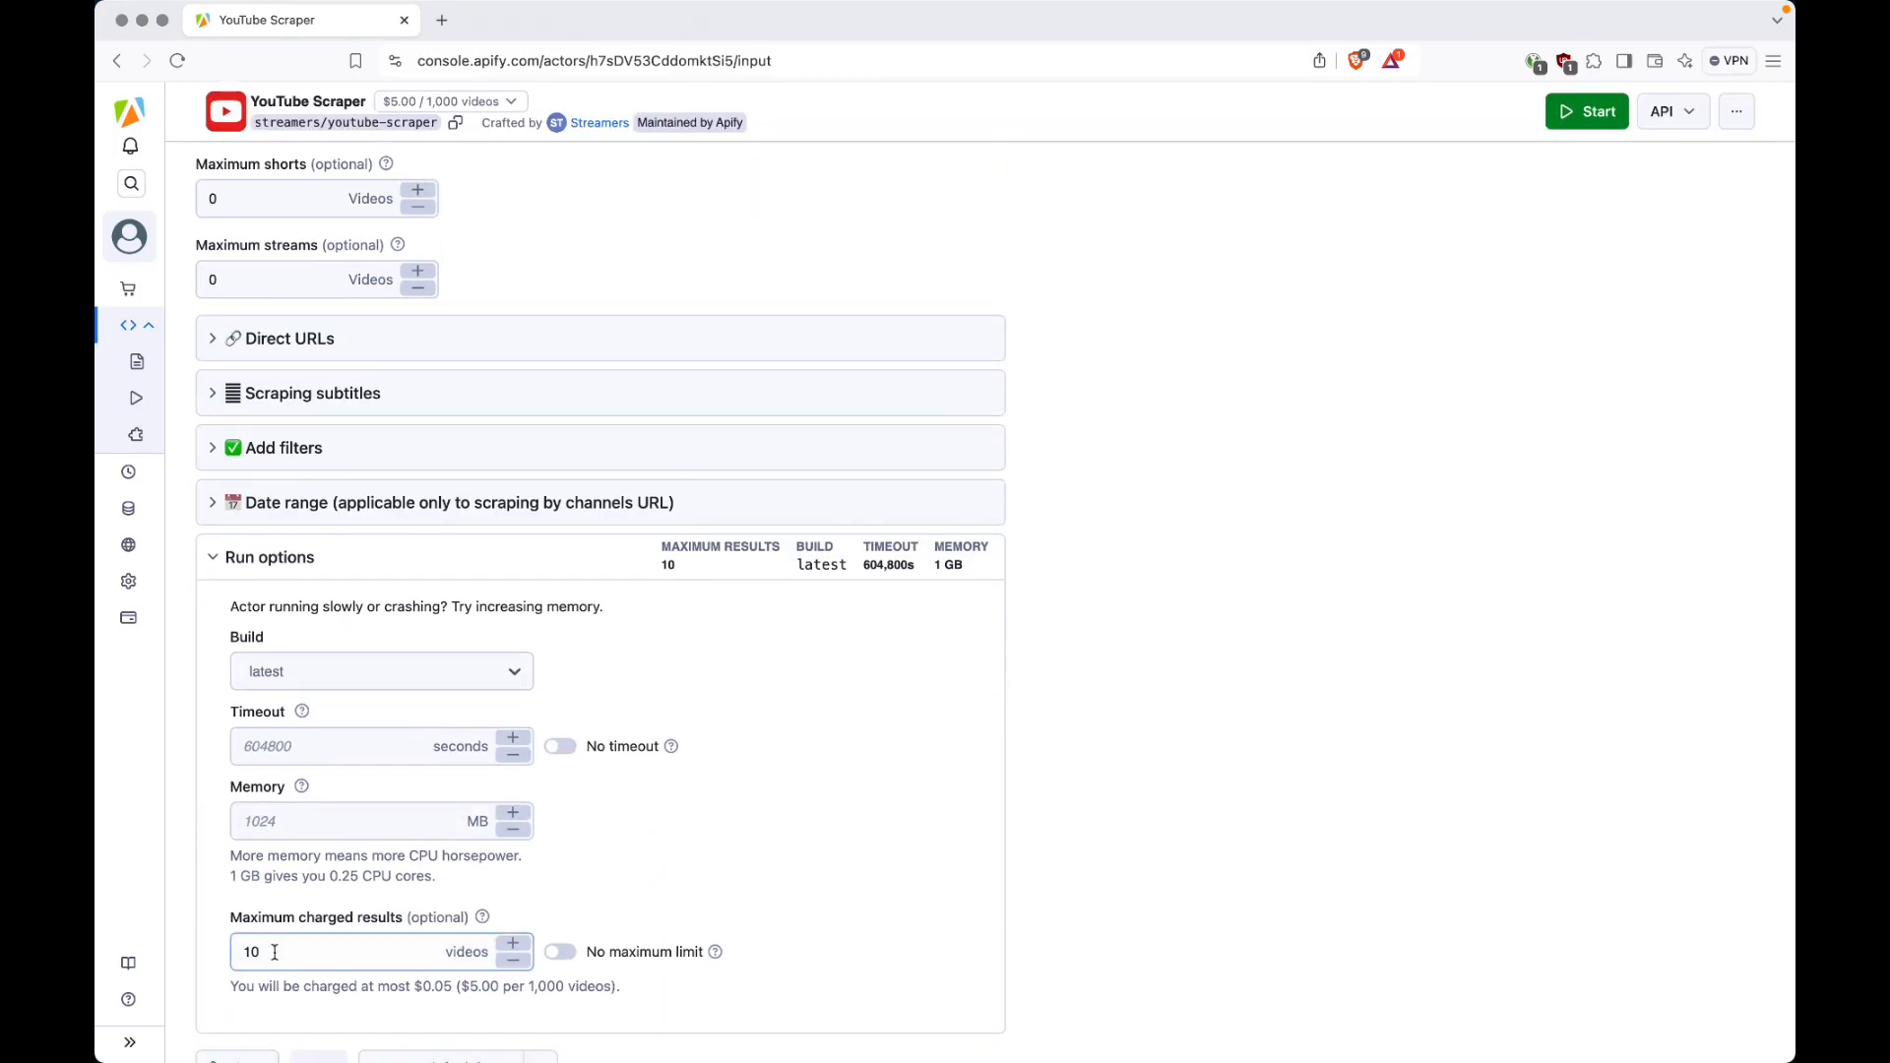
double_click(256, 920)
left_click_drag(255, 920, 382, 918)
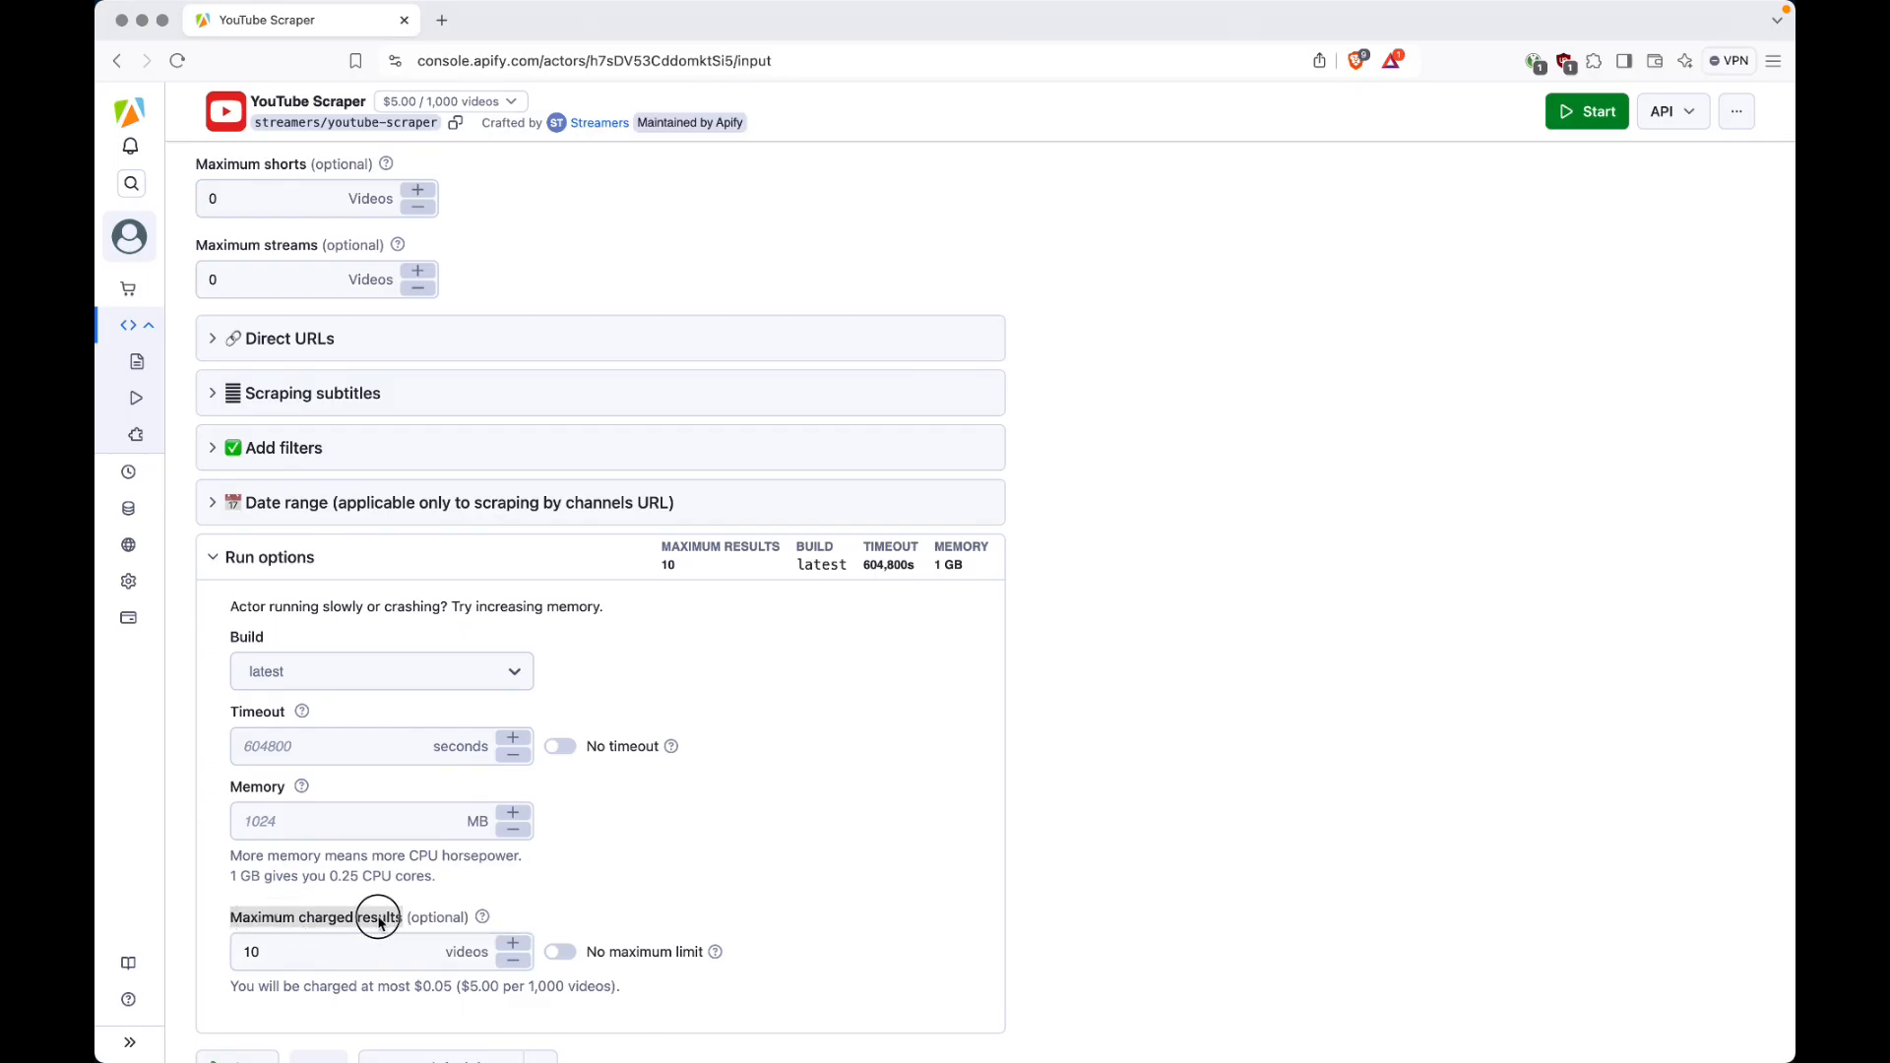
left_click_drag(417, 988, 451, 988)
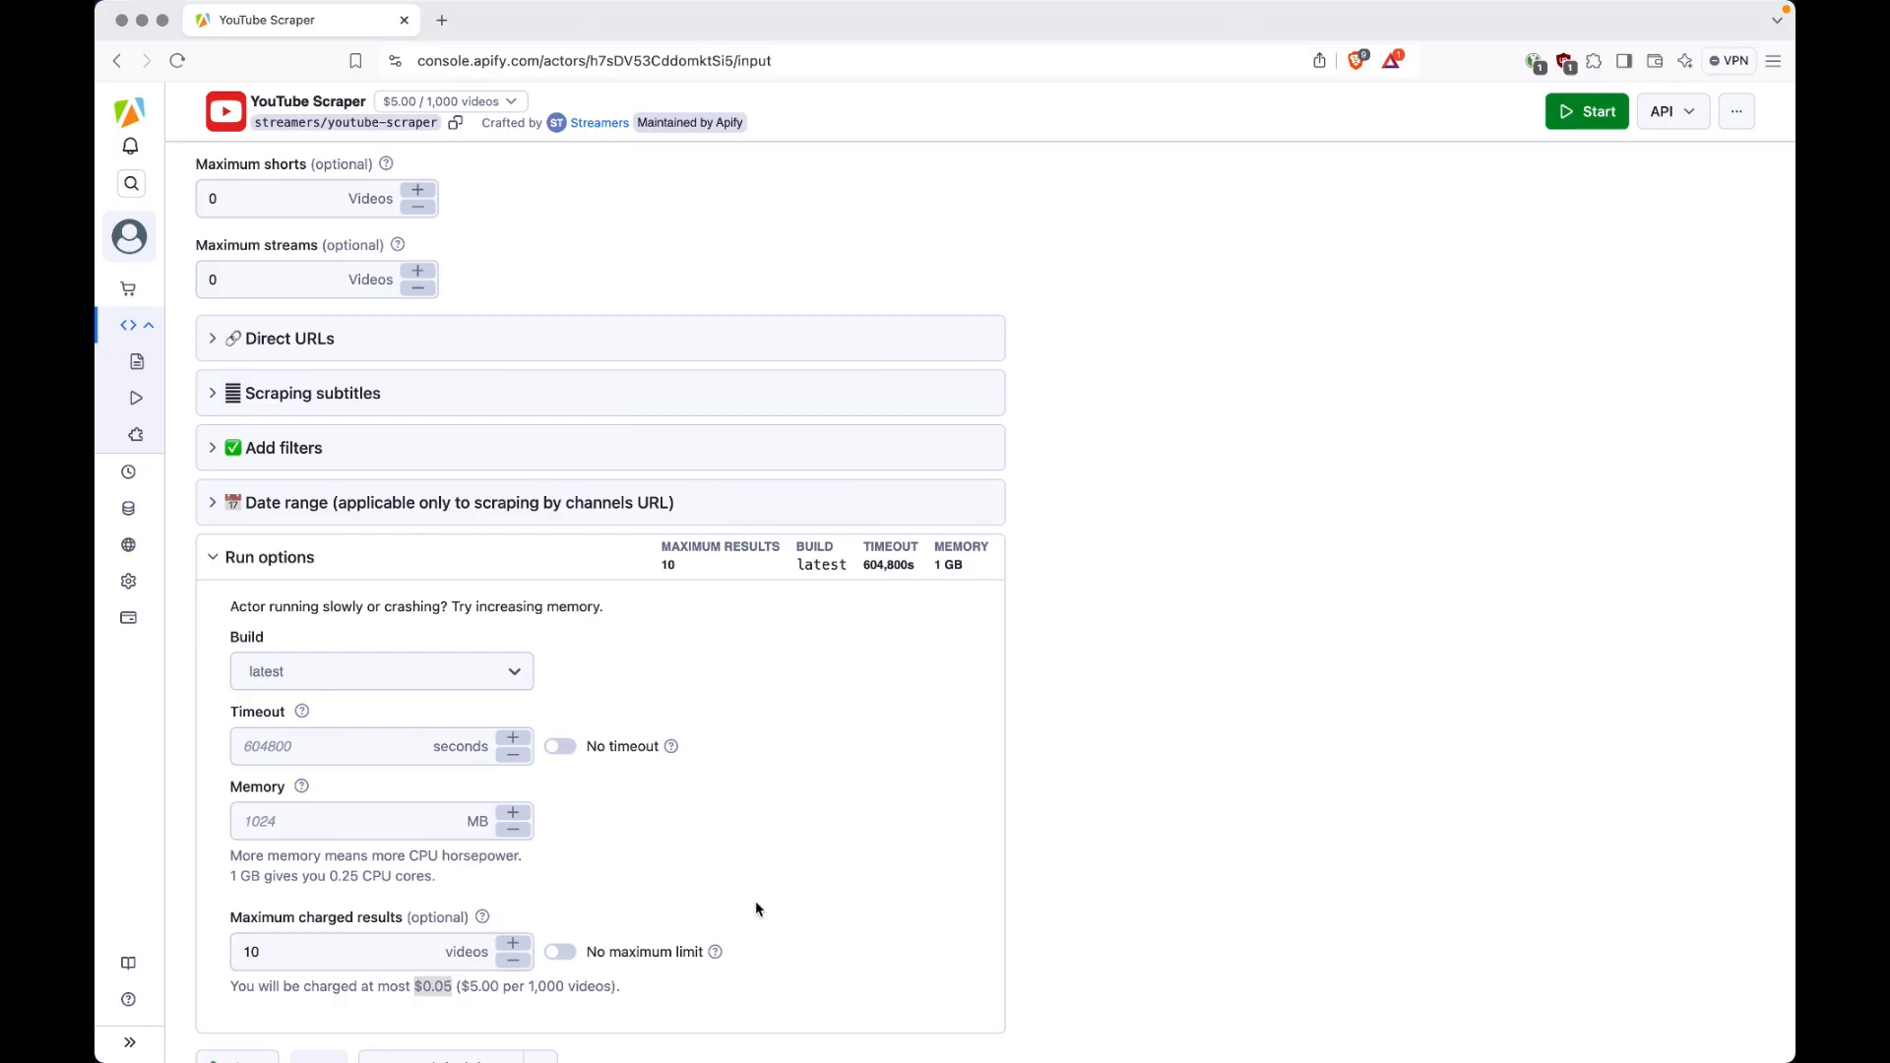
left_click(289, 951)
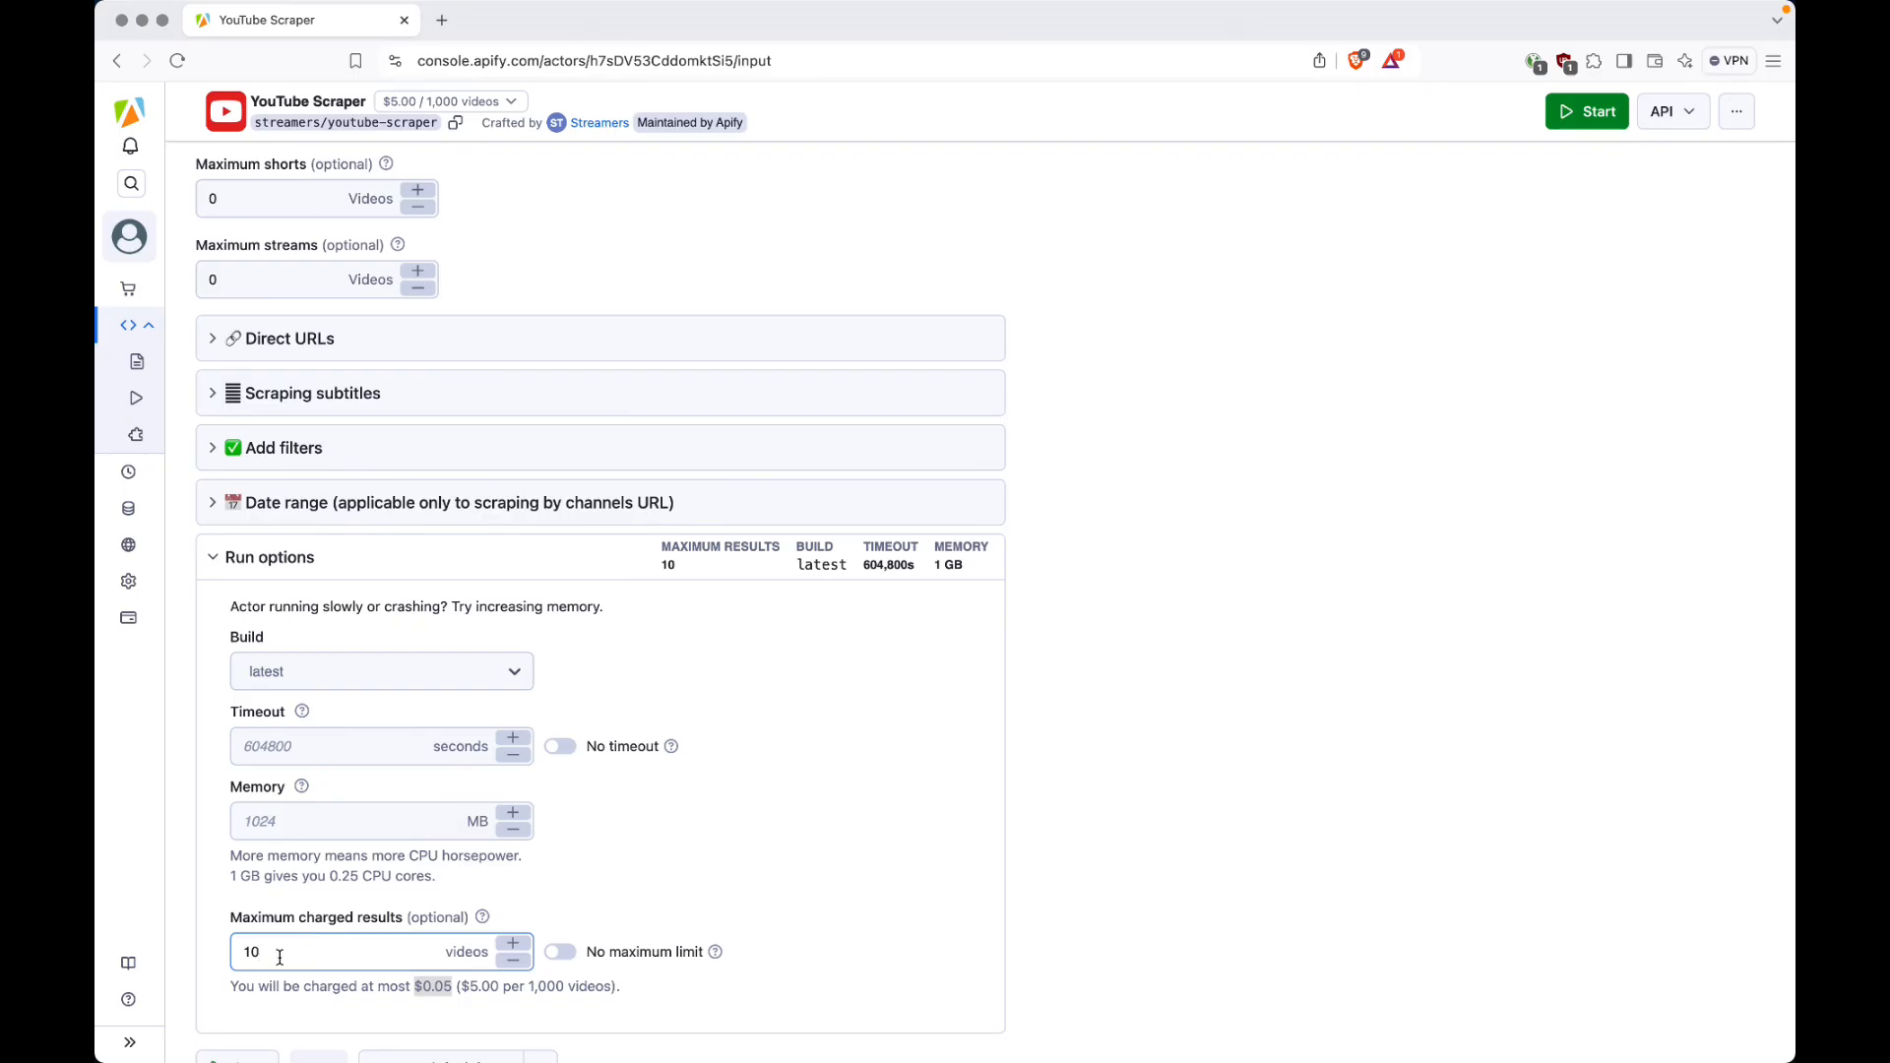
left_click(405, 1003)
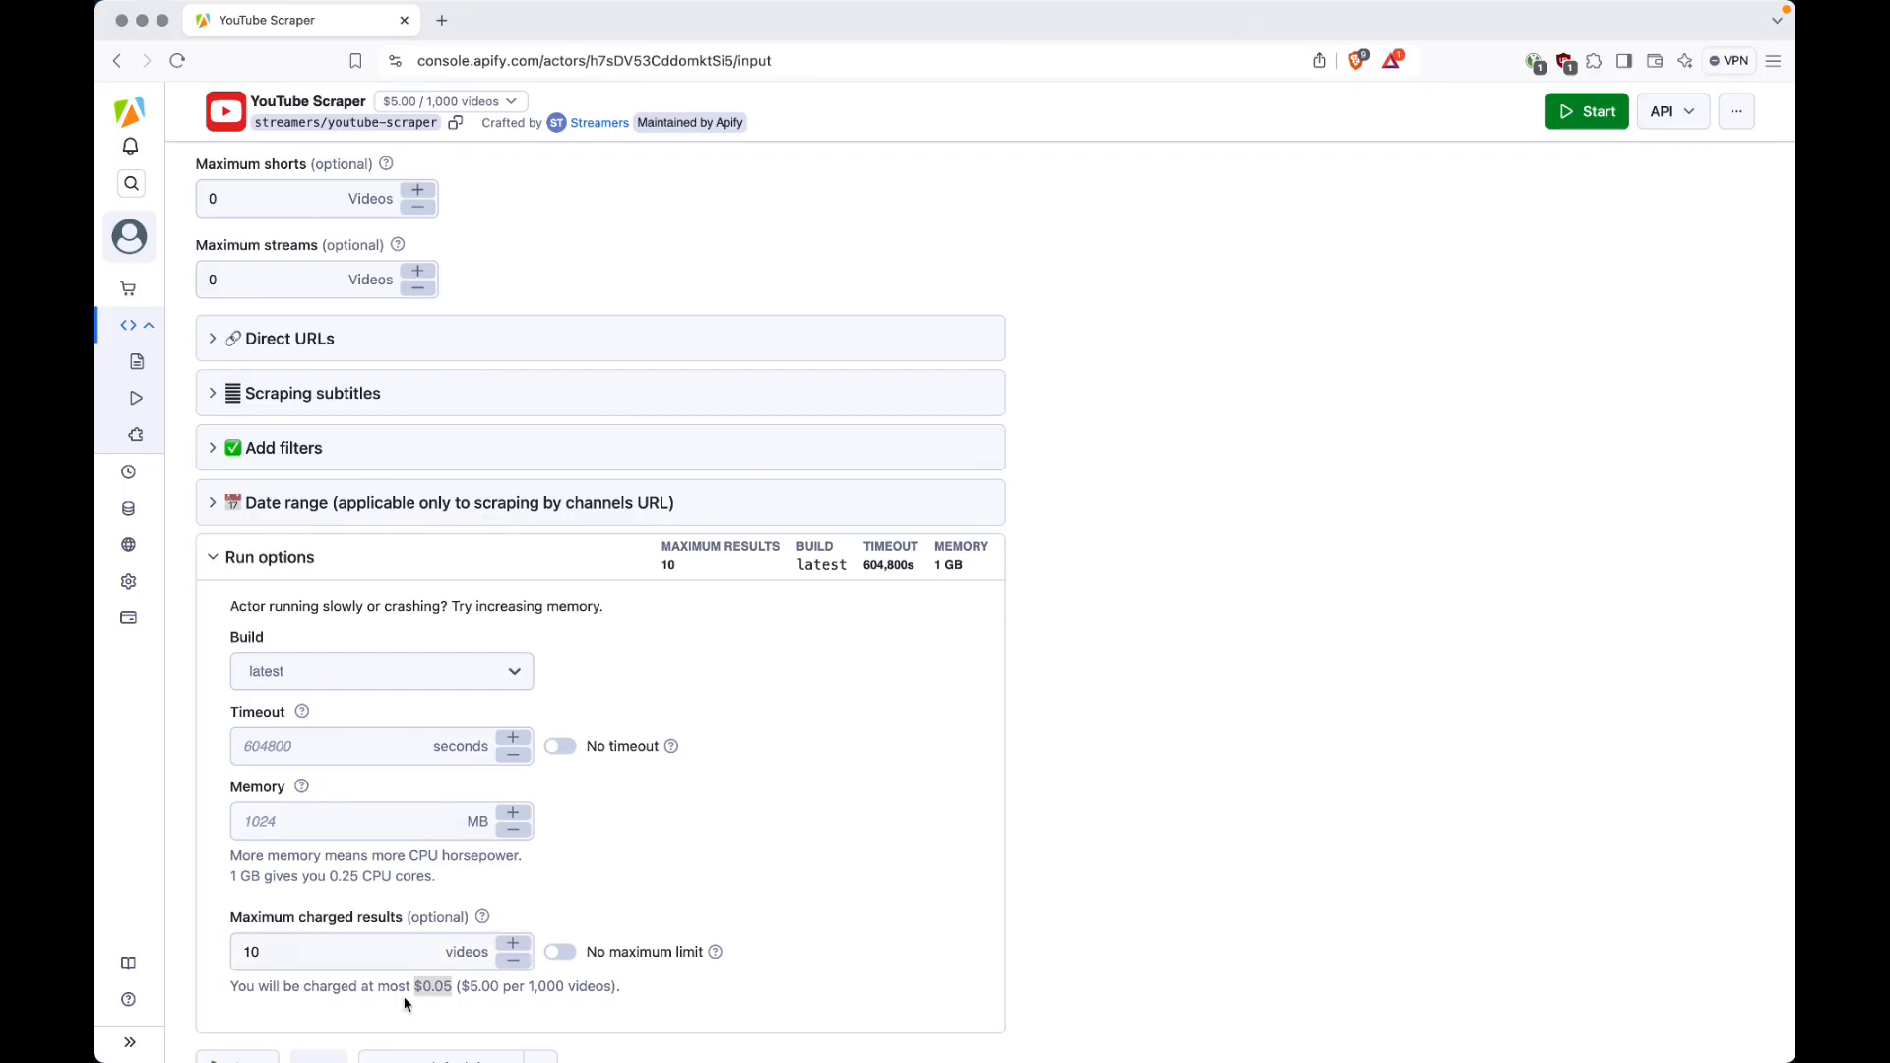
left_click_drag(409, 986, 456, 986)
left_click(1249, 769)
Open the API & Integrations section of the Apify account settings.
scroll(1317, 594, "up", 5)
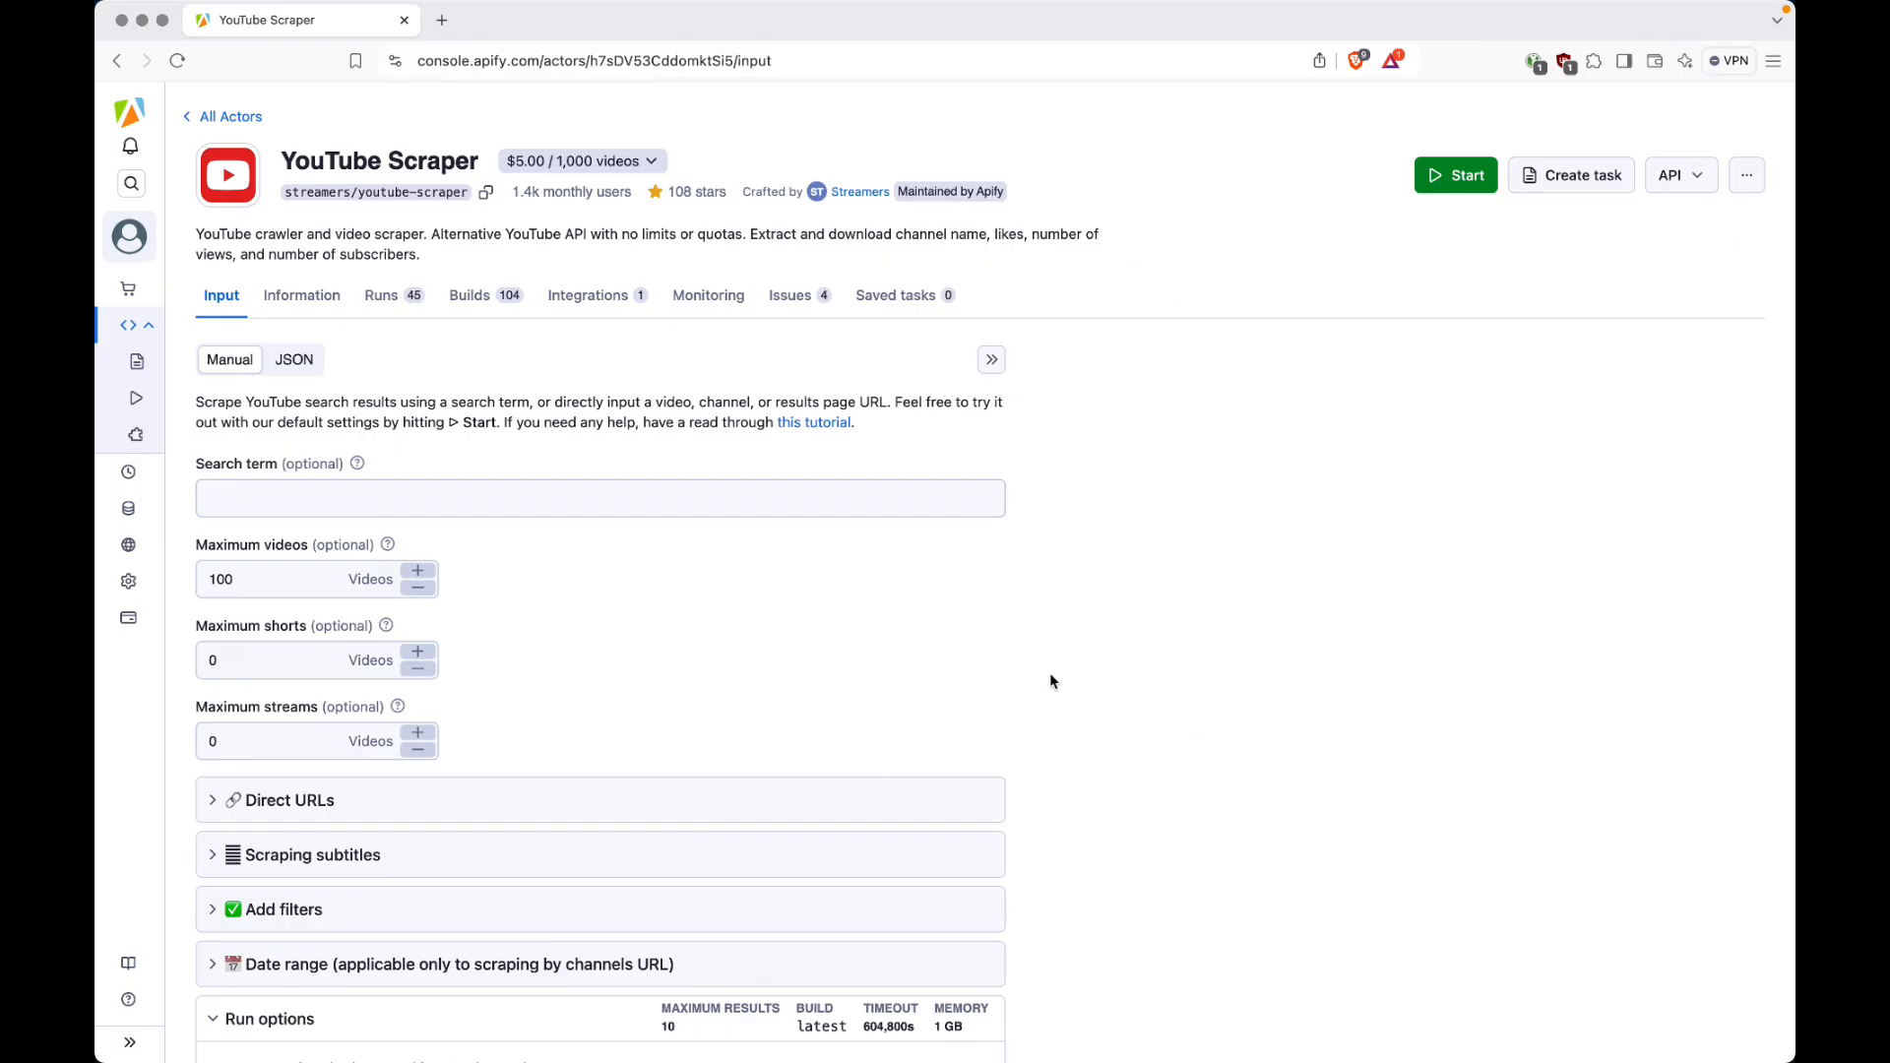
left_click(131, 583)
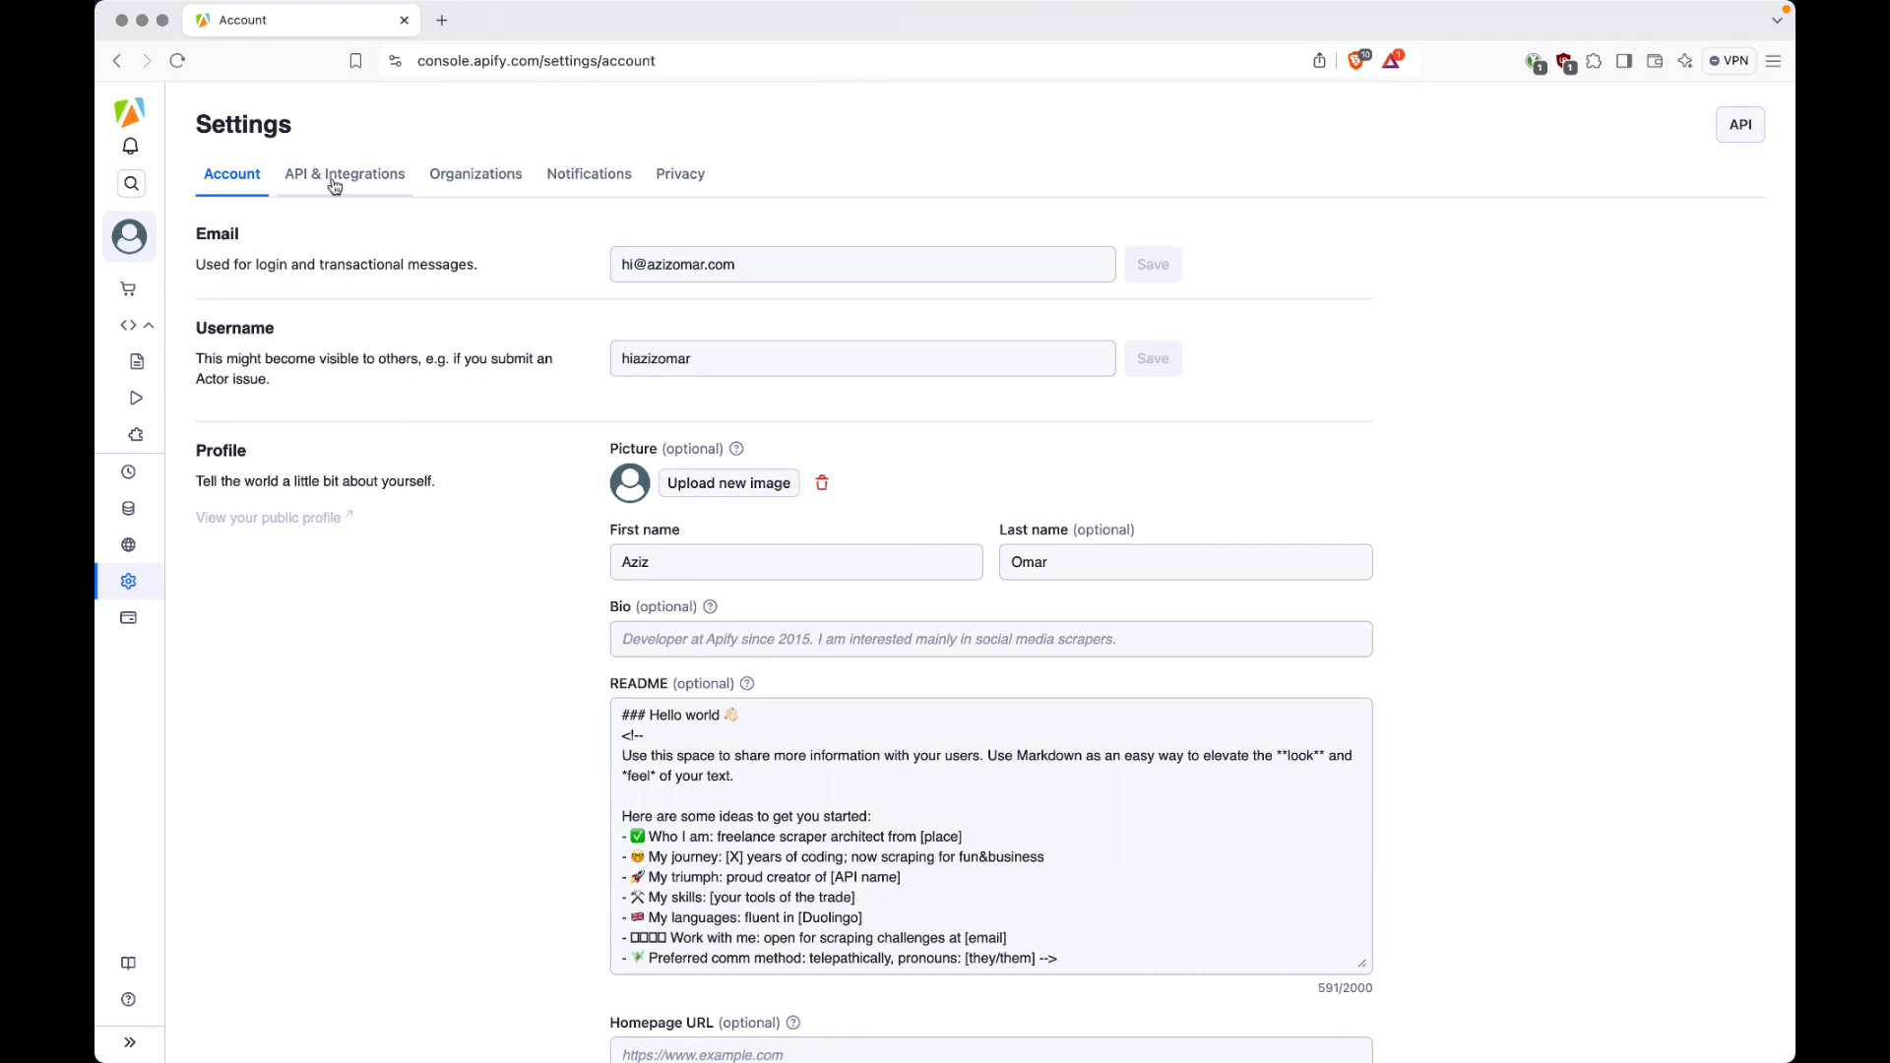
left_click(393, 184)
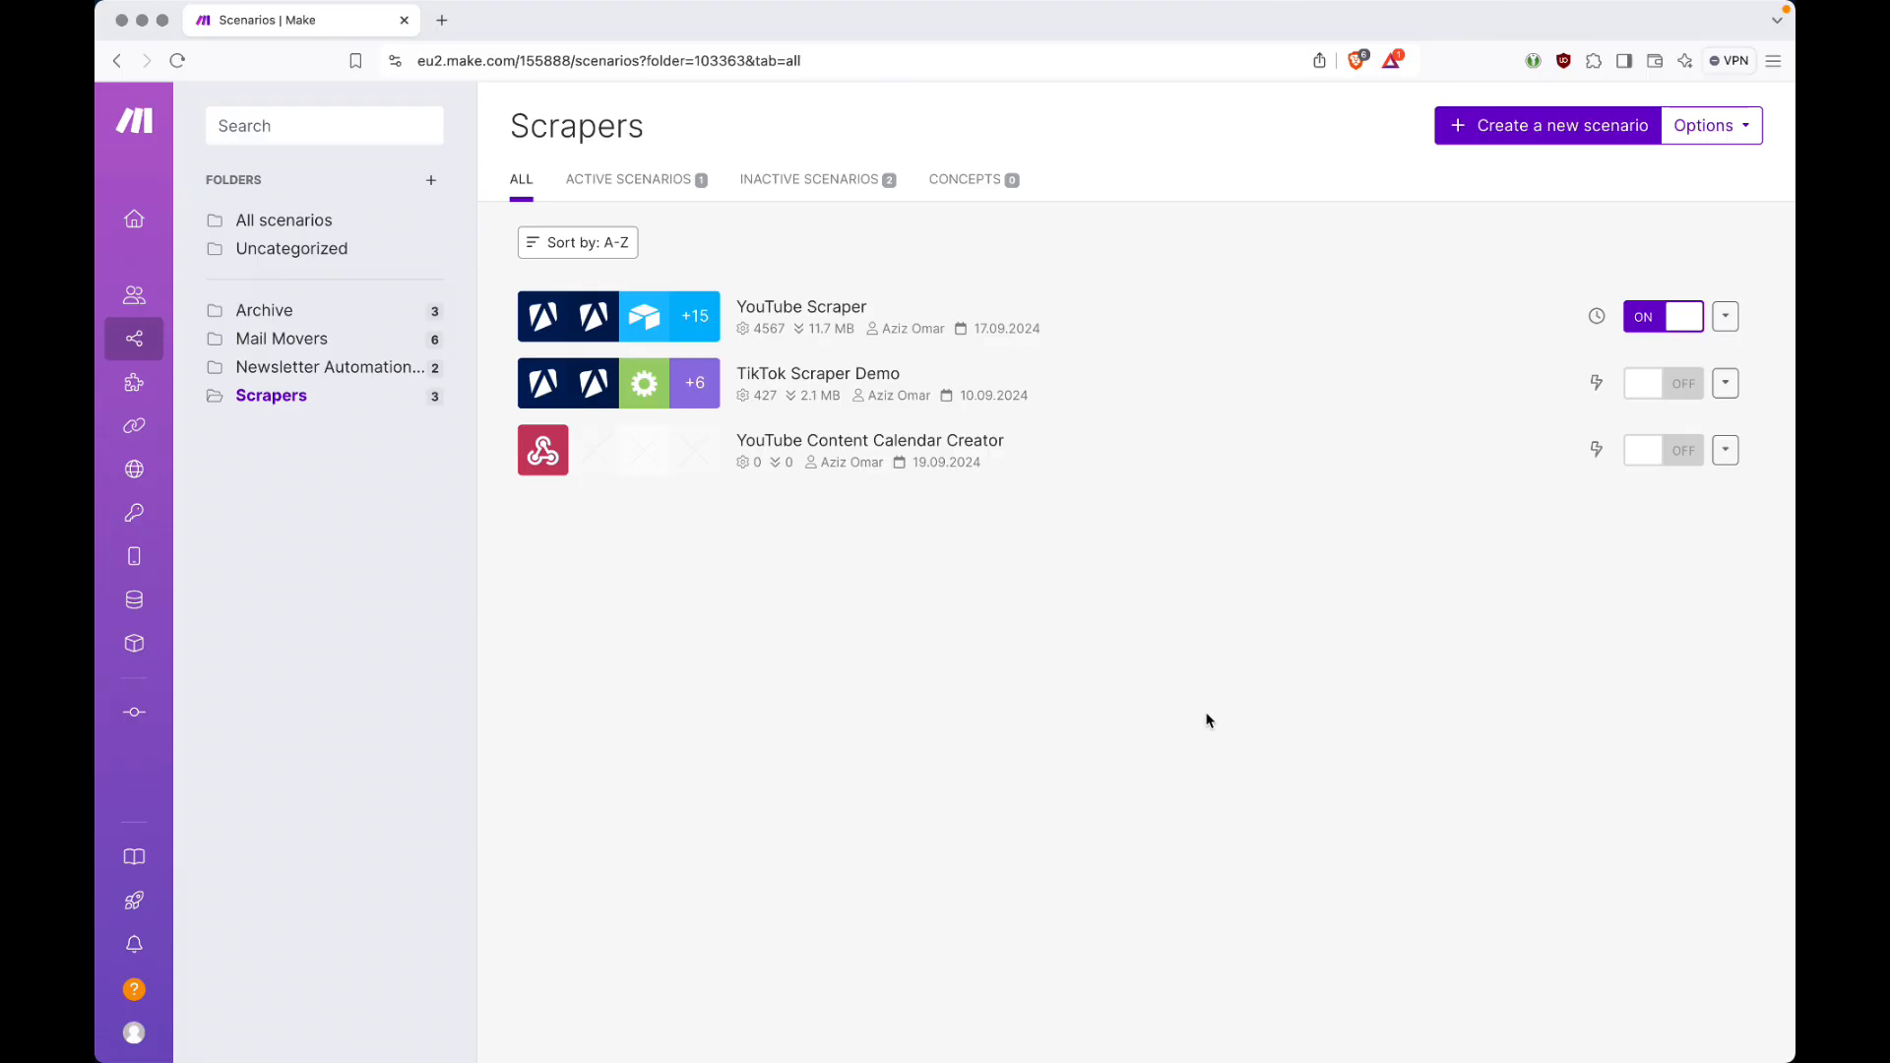
mouse_move(148, 308)
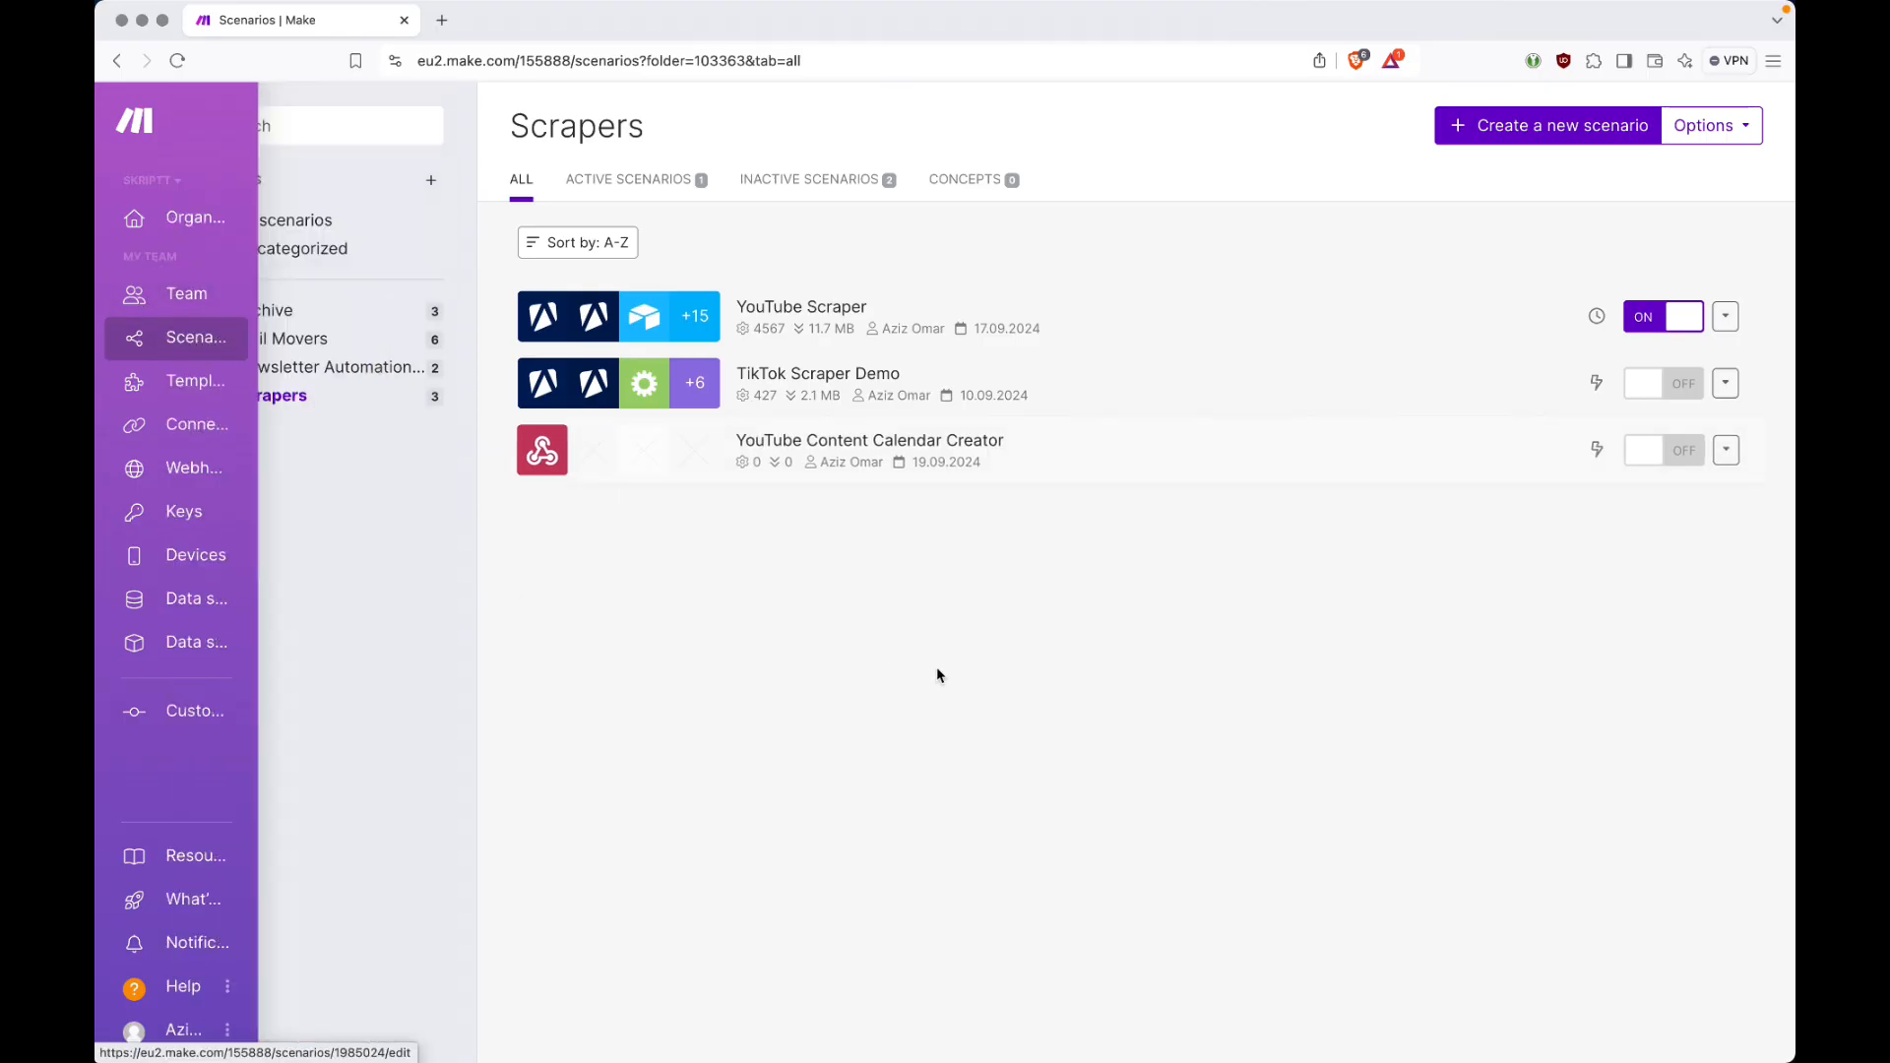
left_click(1533, 135)
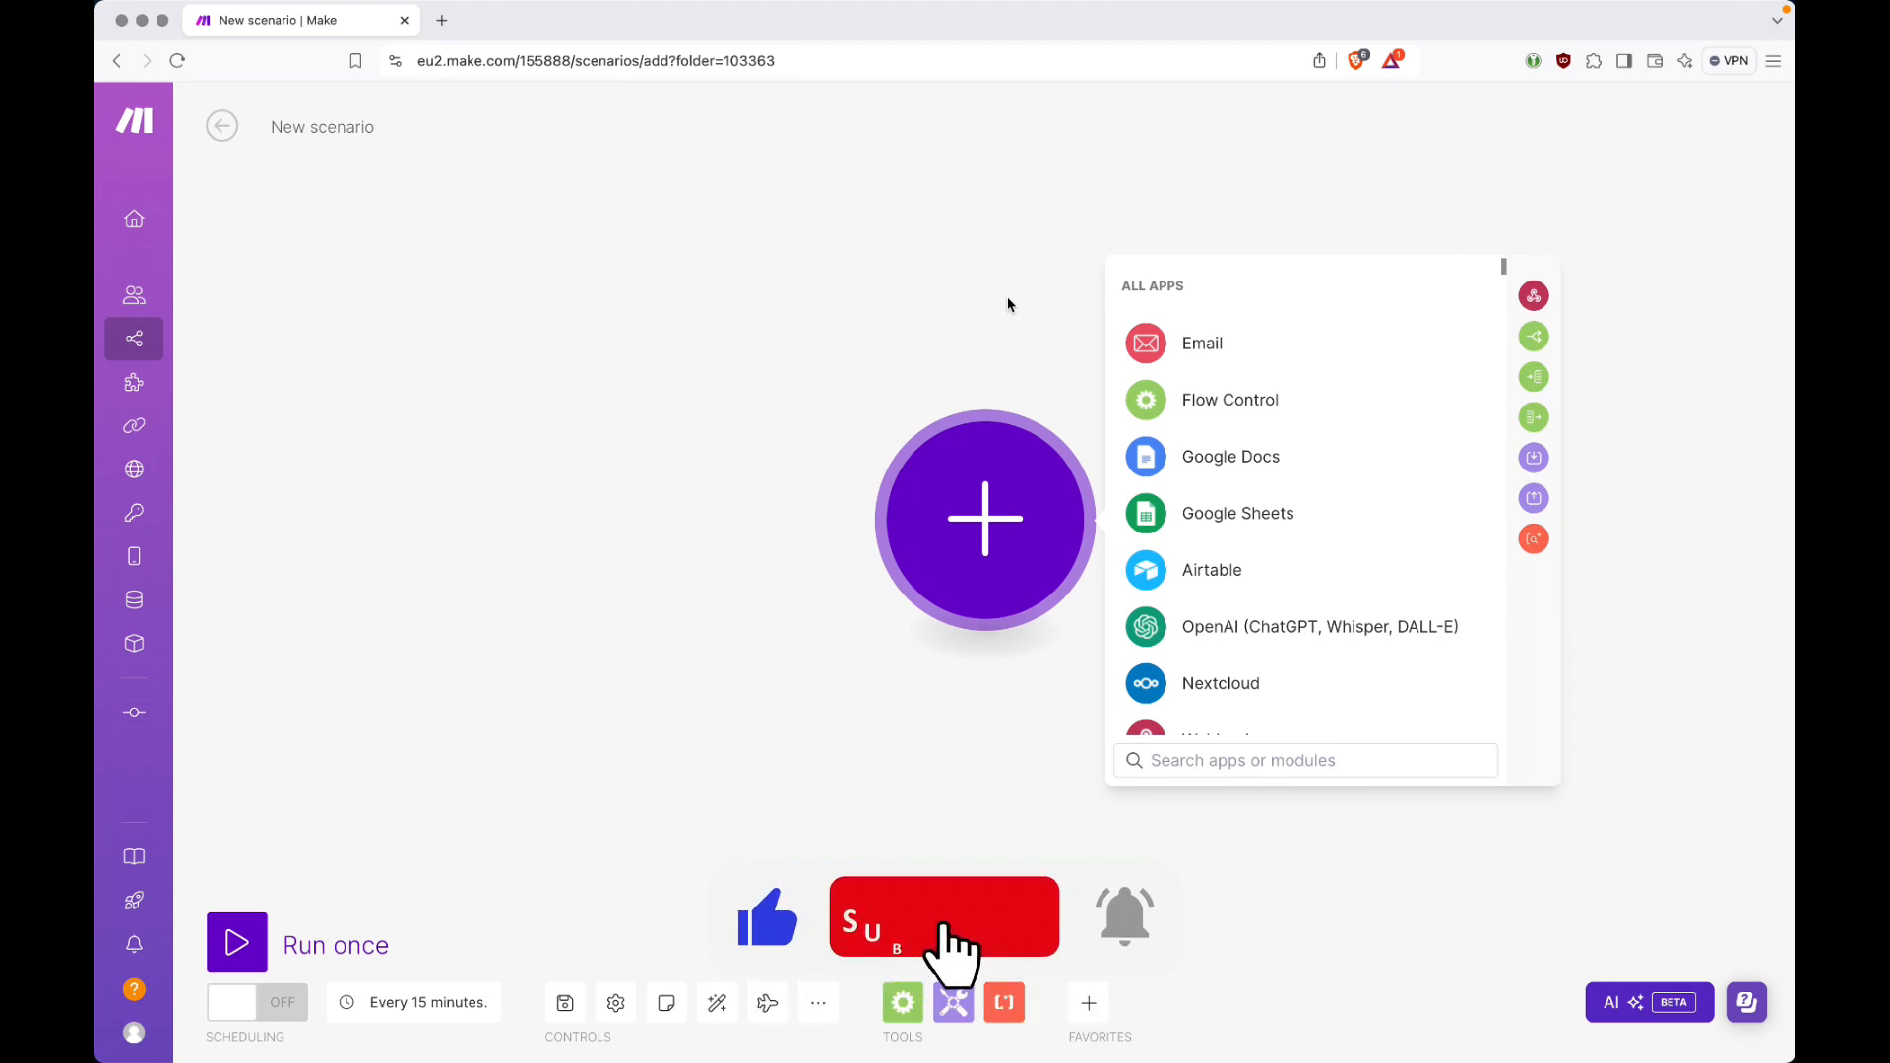
type("apify")
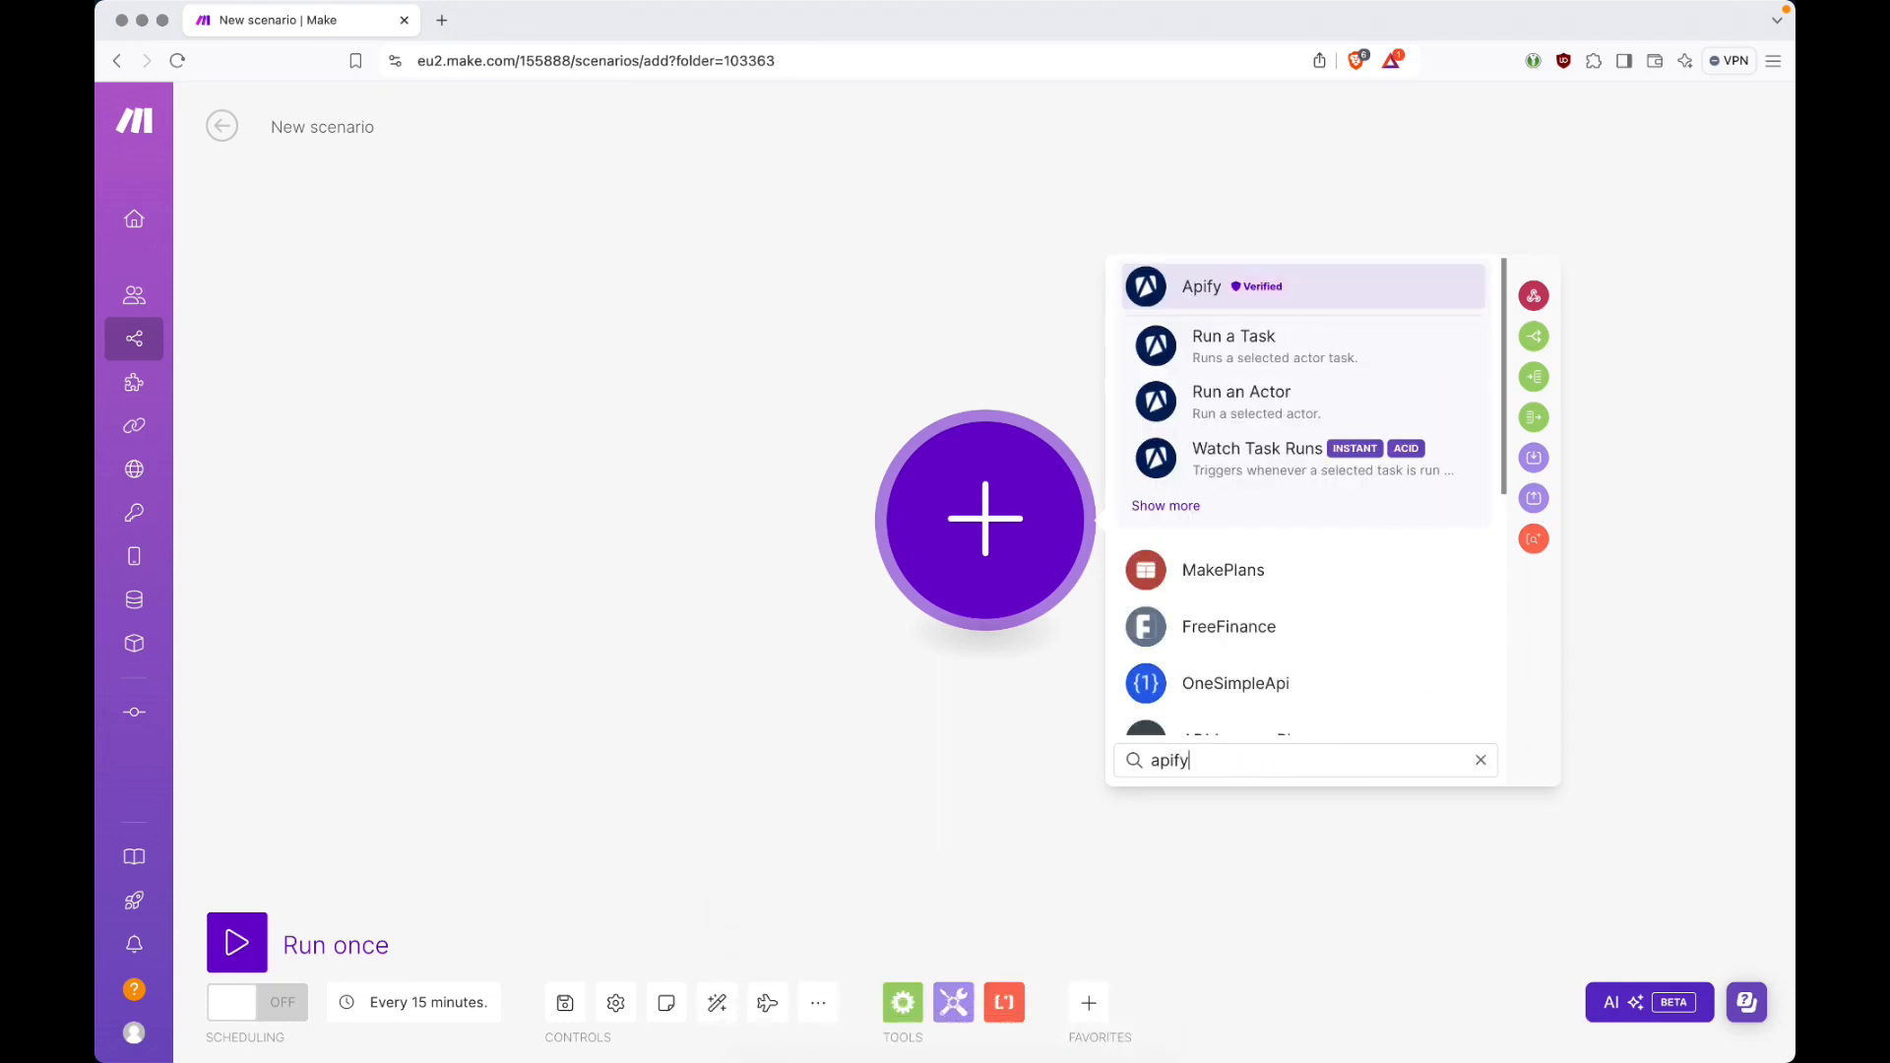
left_click(1166, 505)
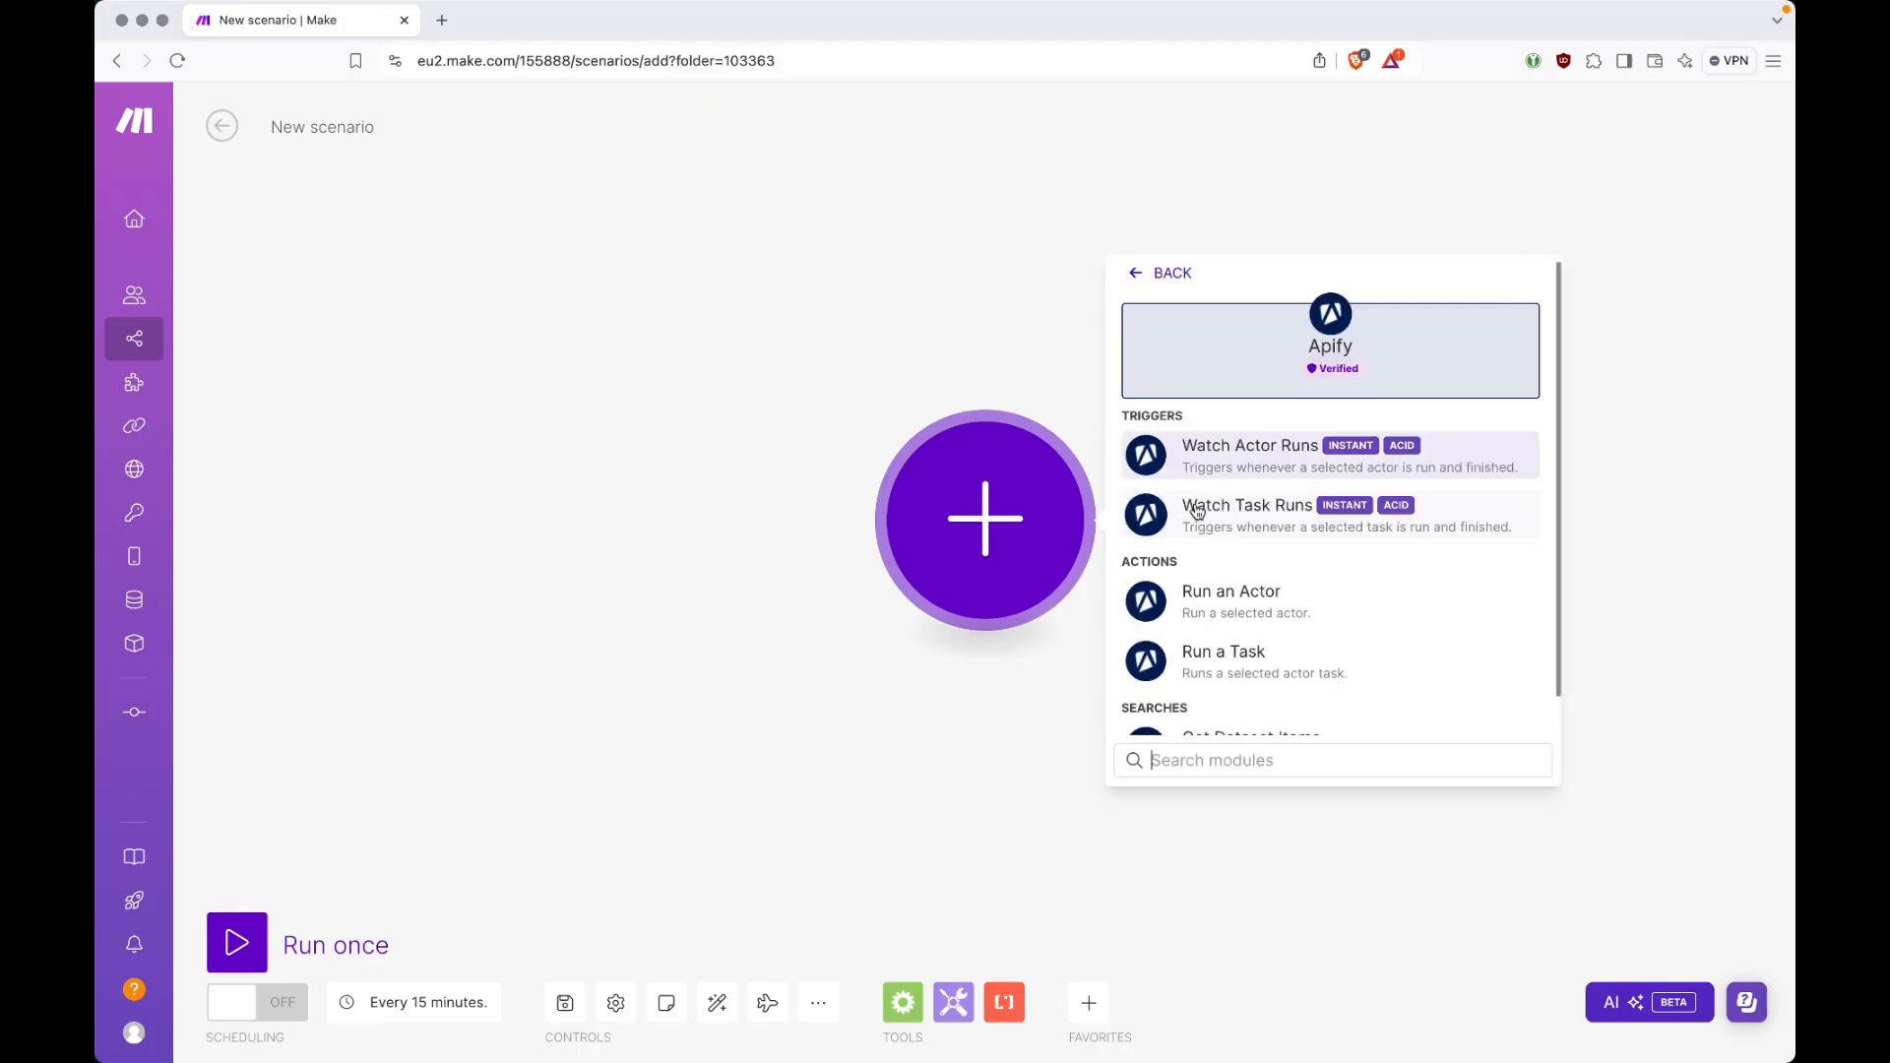
left_click(1246, 461)
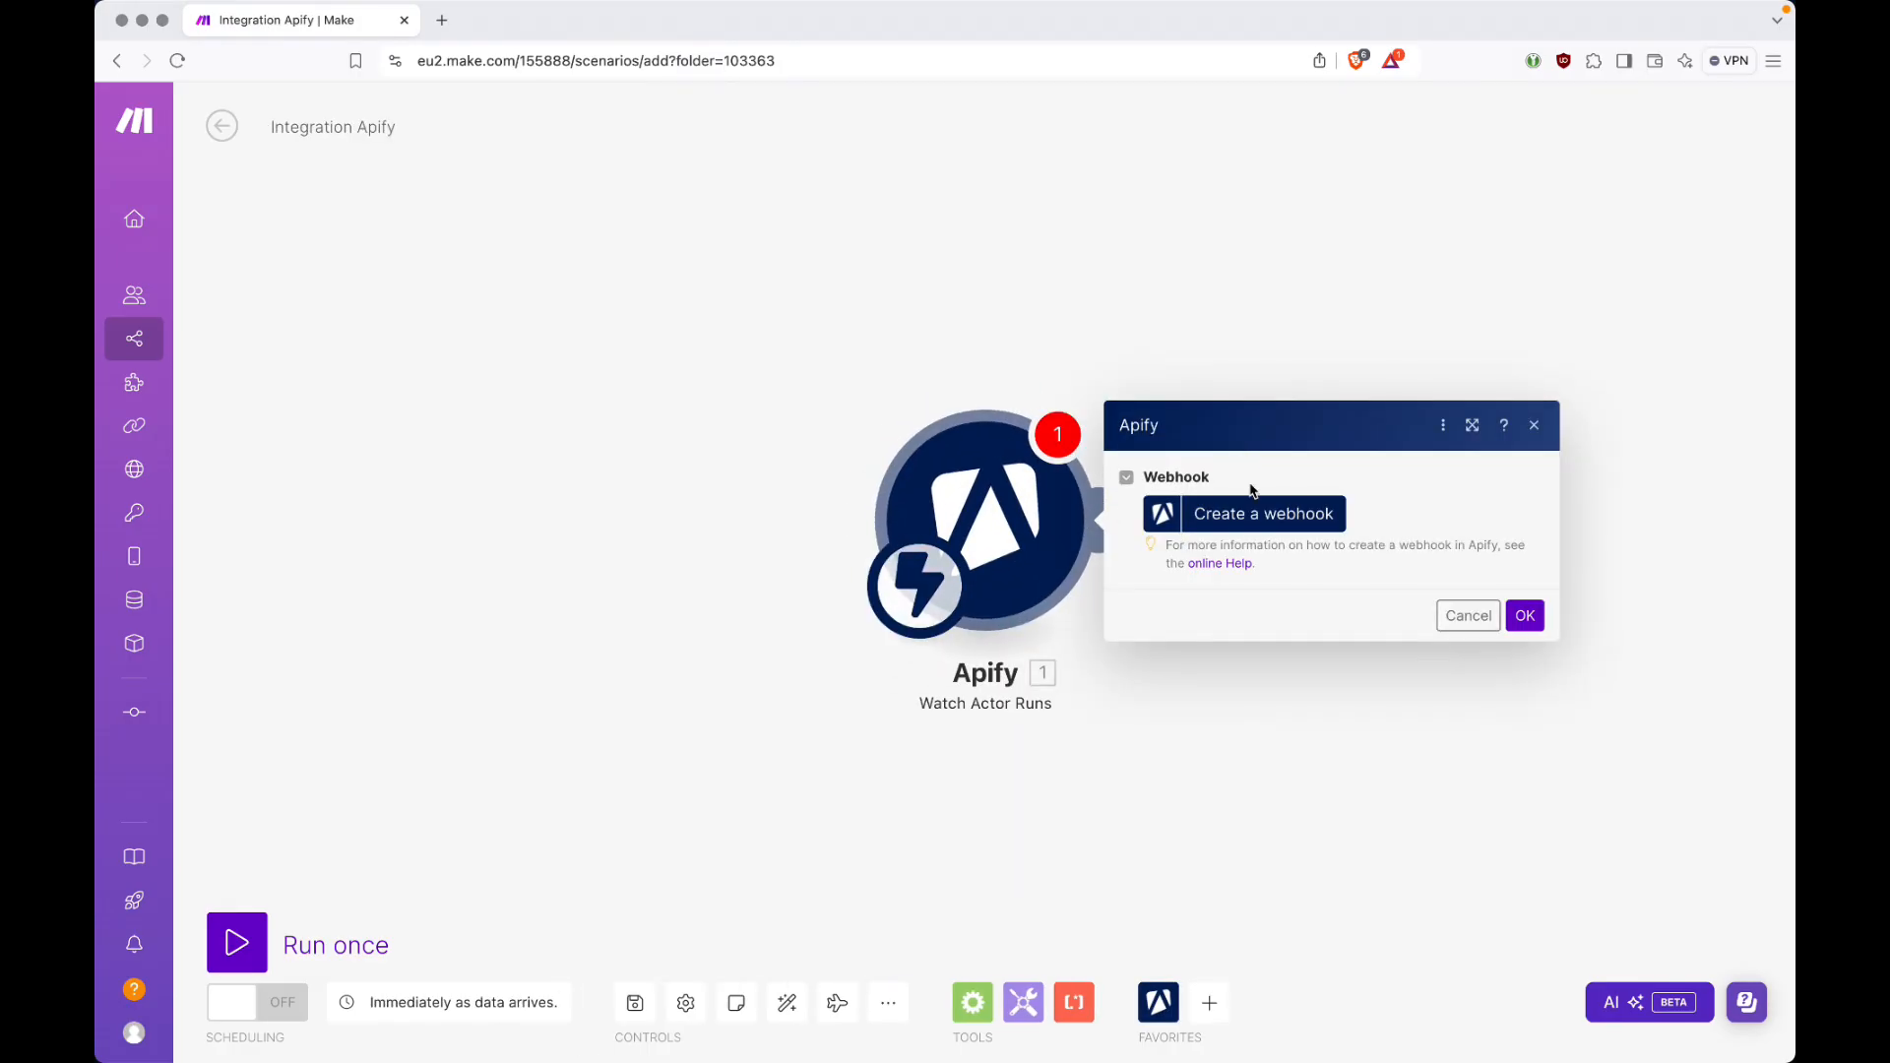
Create a webhook named "Apify" using the apify.com connection and the streamers/youtube-scraper Actor, and apply it to the trigger.
left_click(1295, 521)
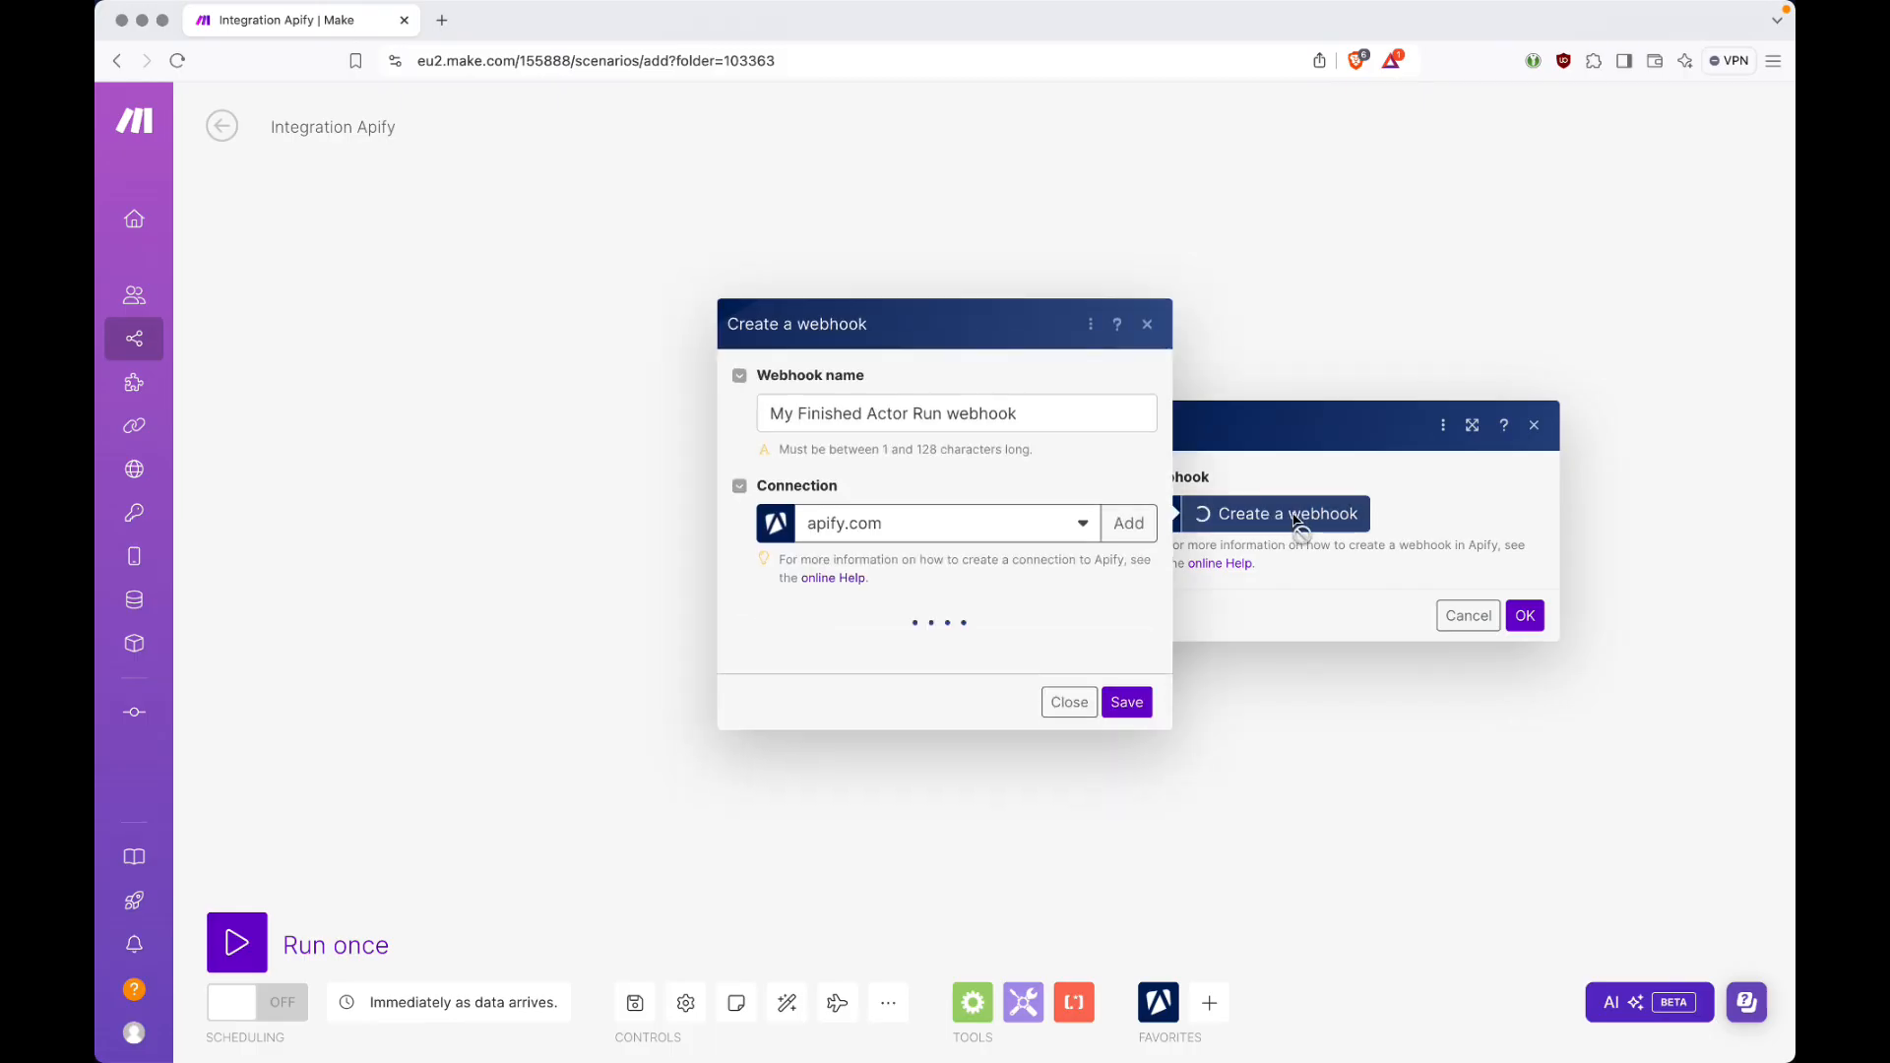
triple_click(1056, 408)
type("Apify")
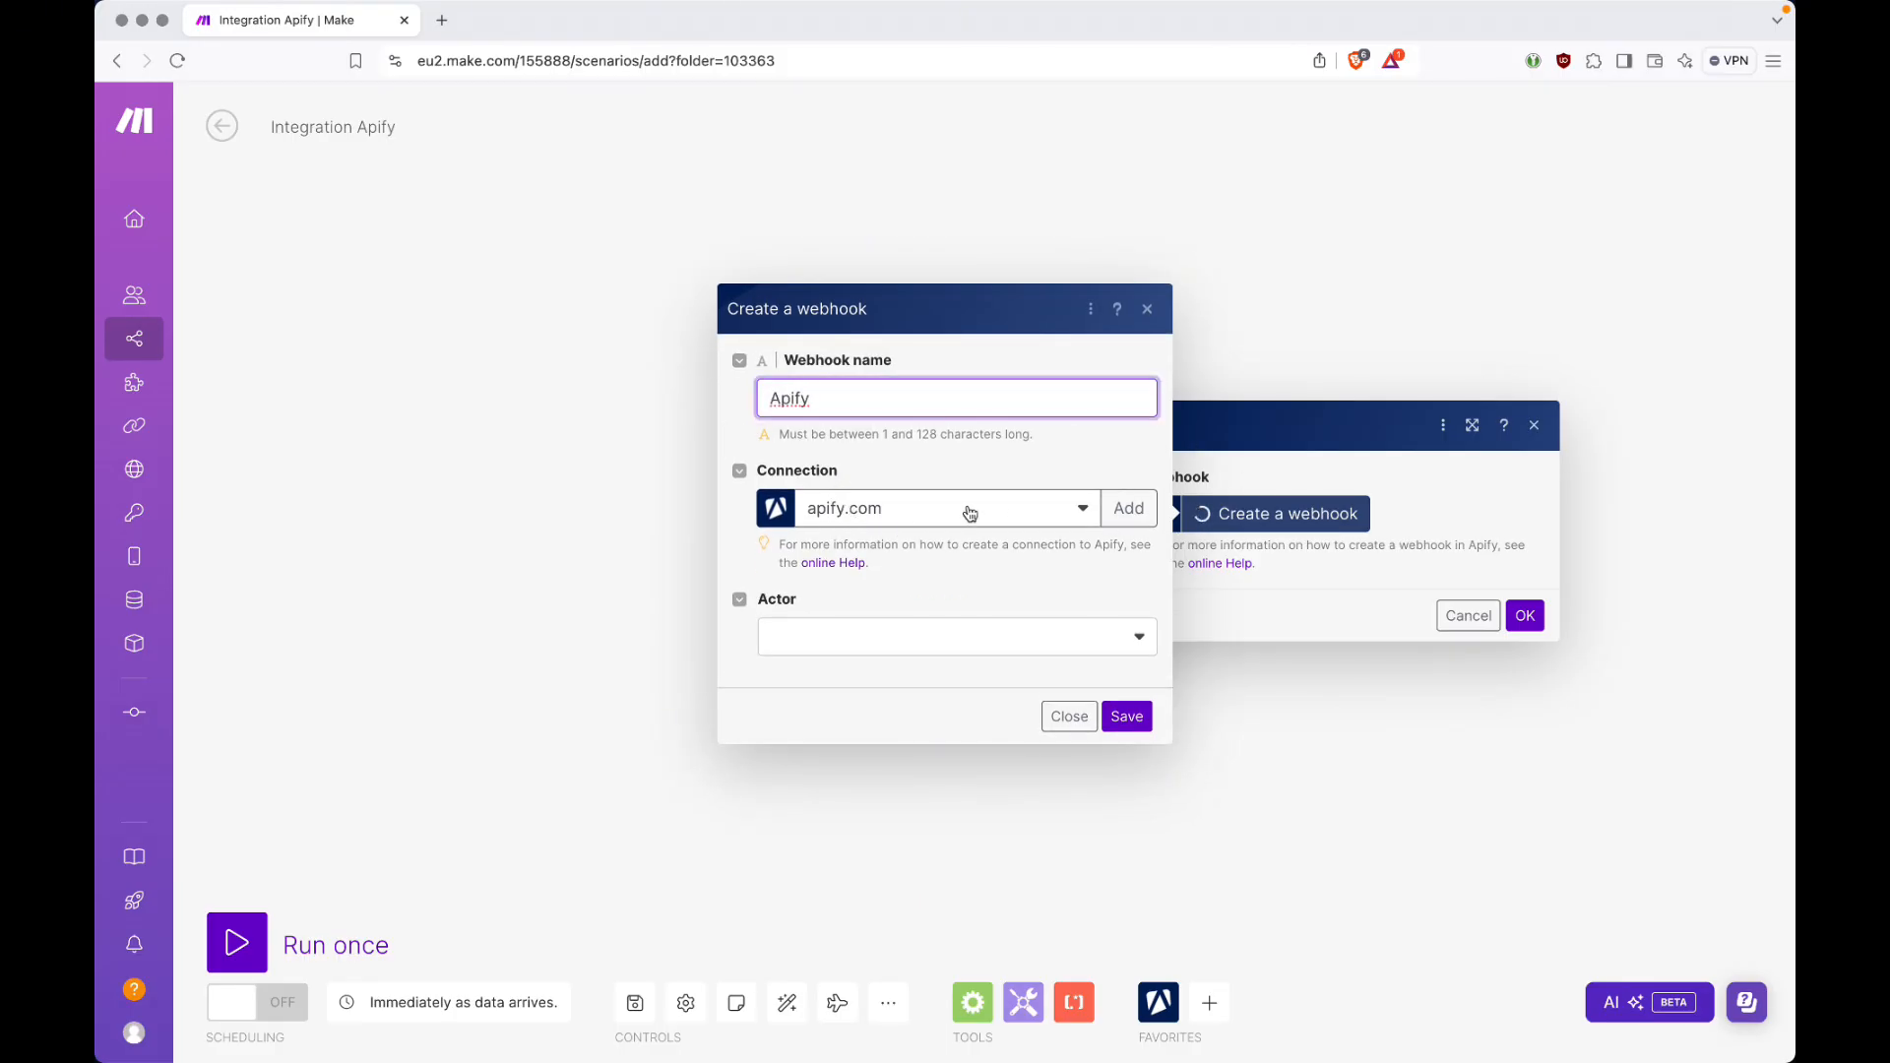
left_click(1145, 517)
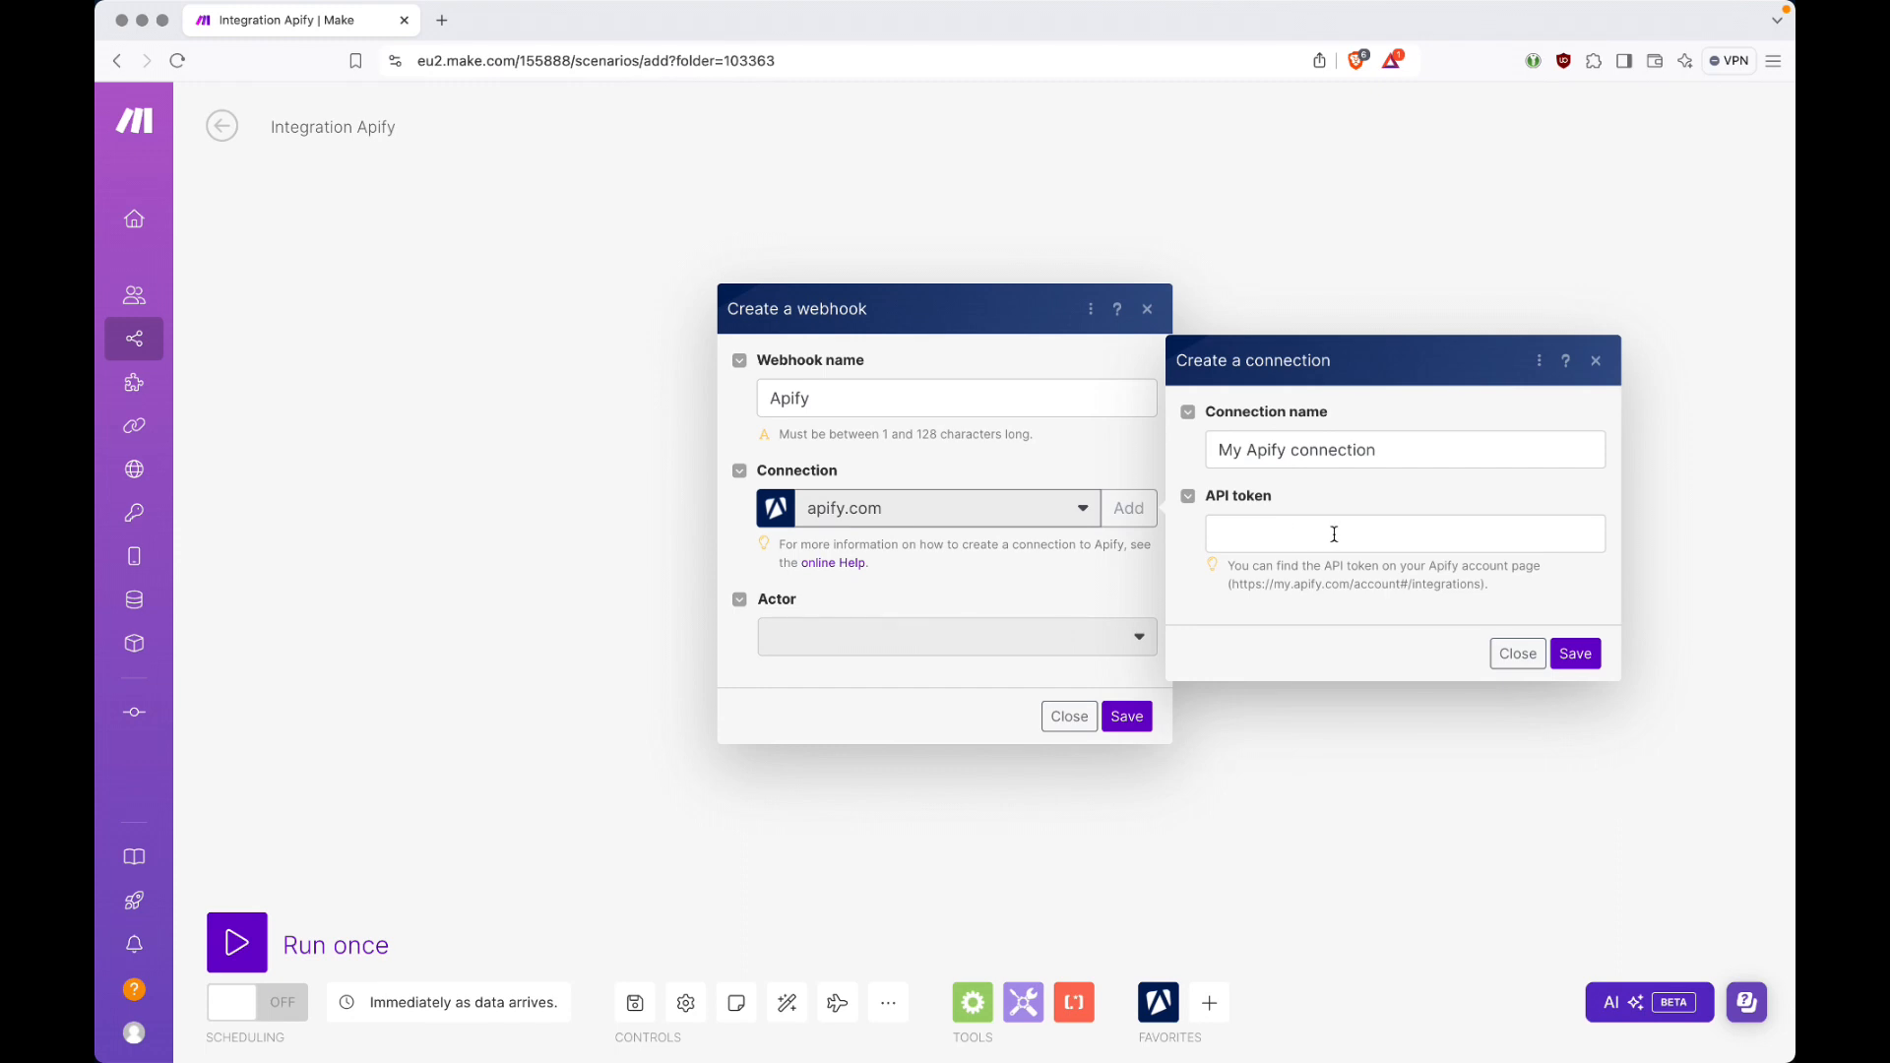
left_click(1517, 654)
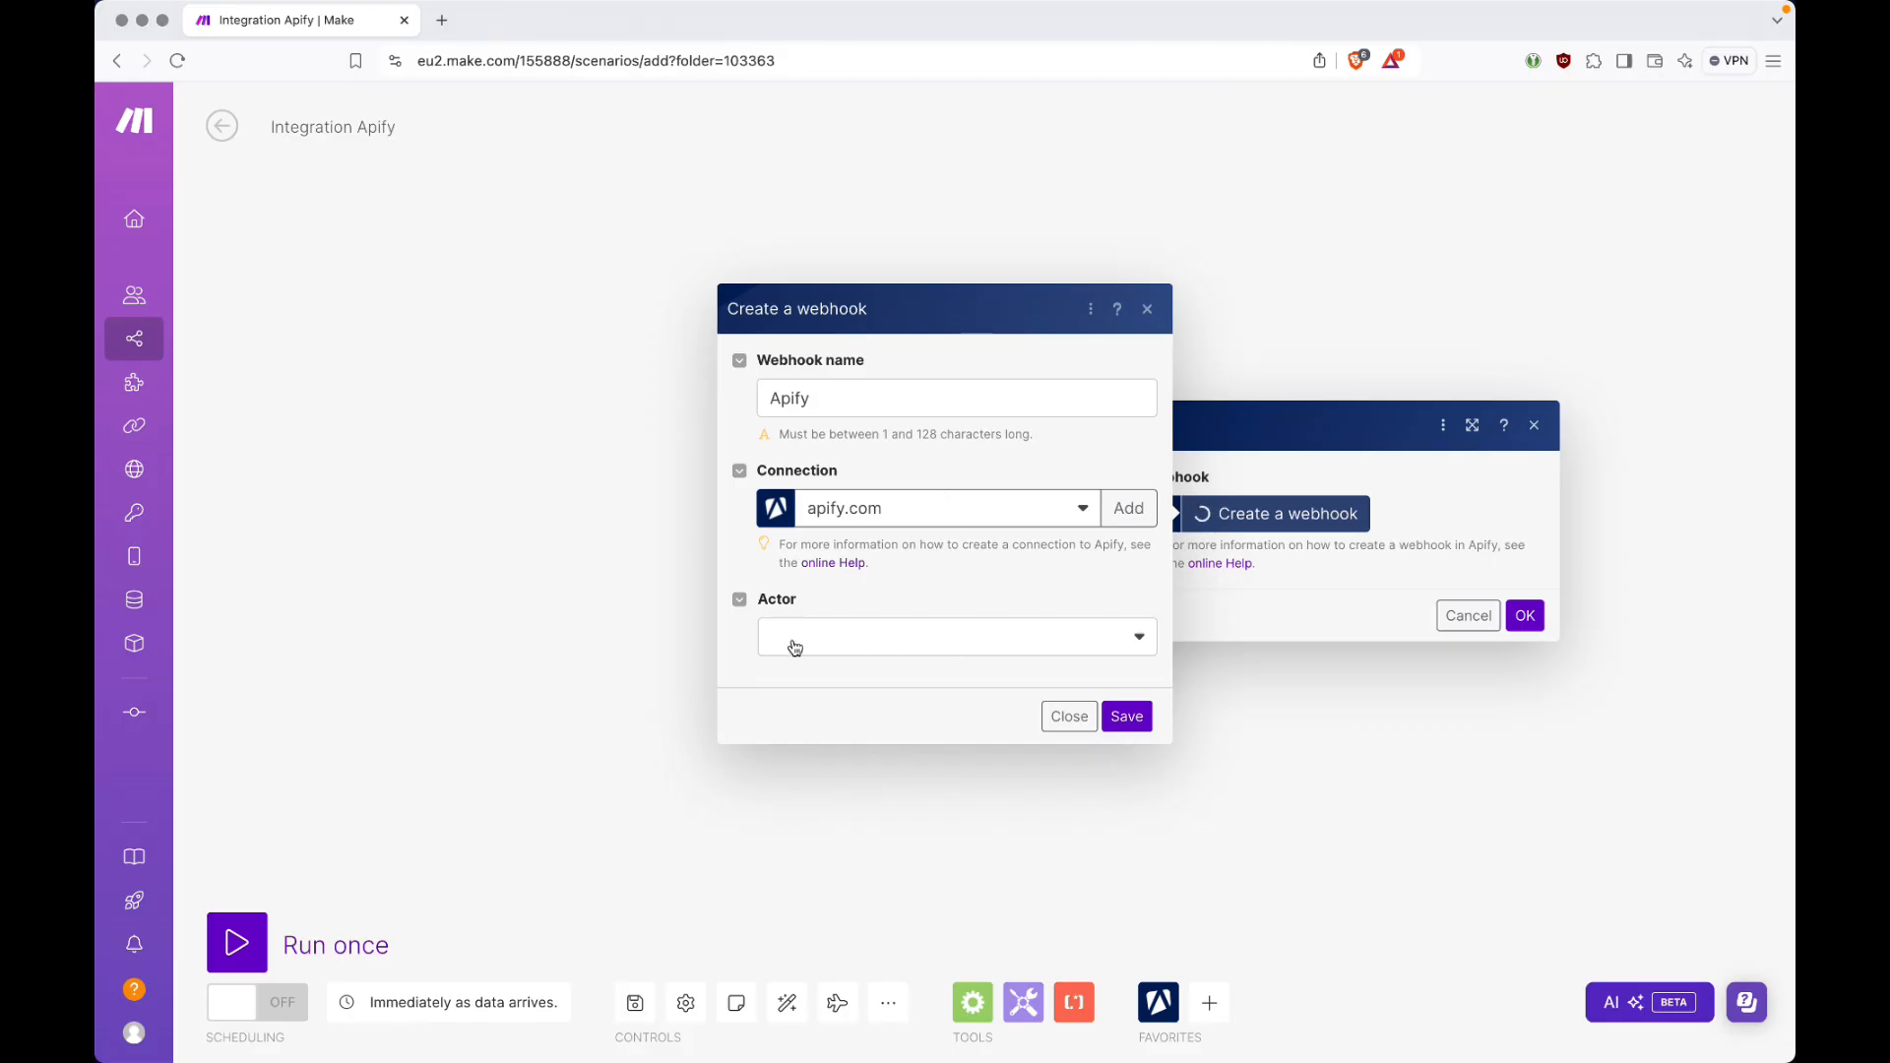
left_click(925, 642)
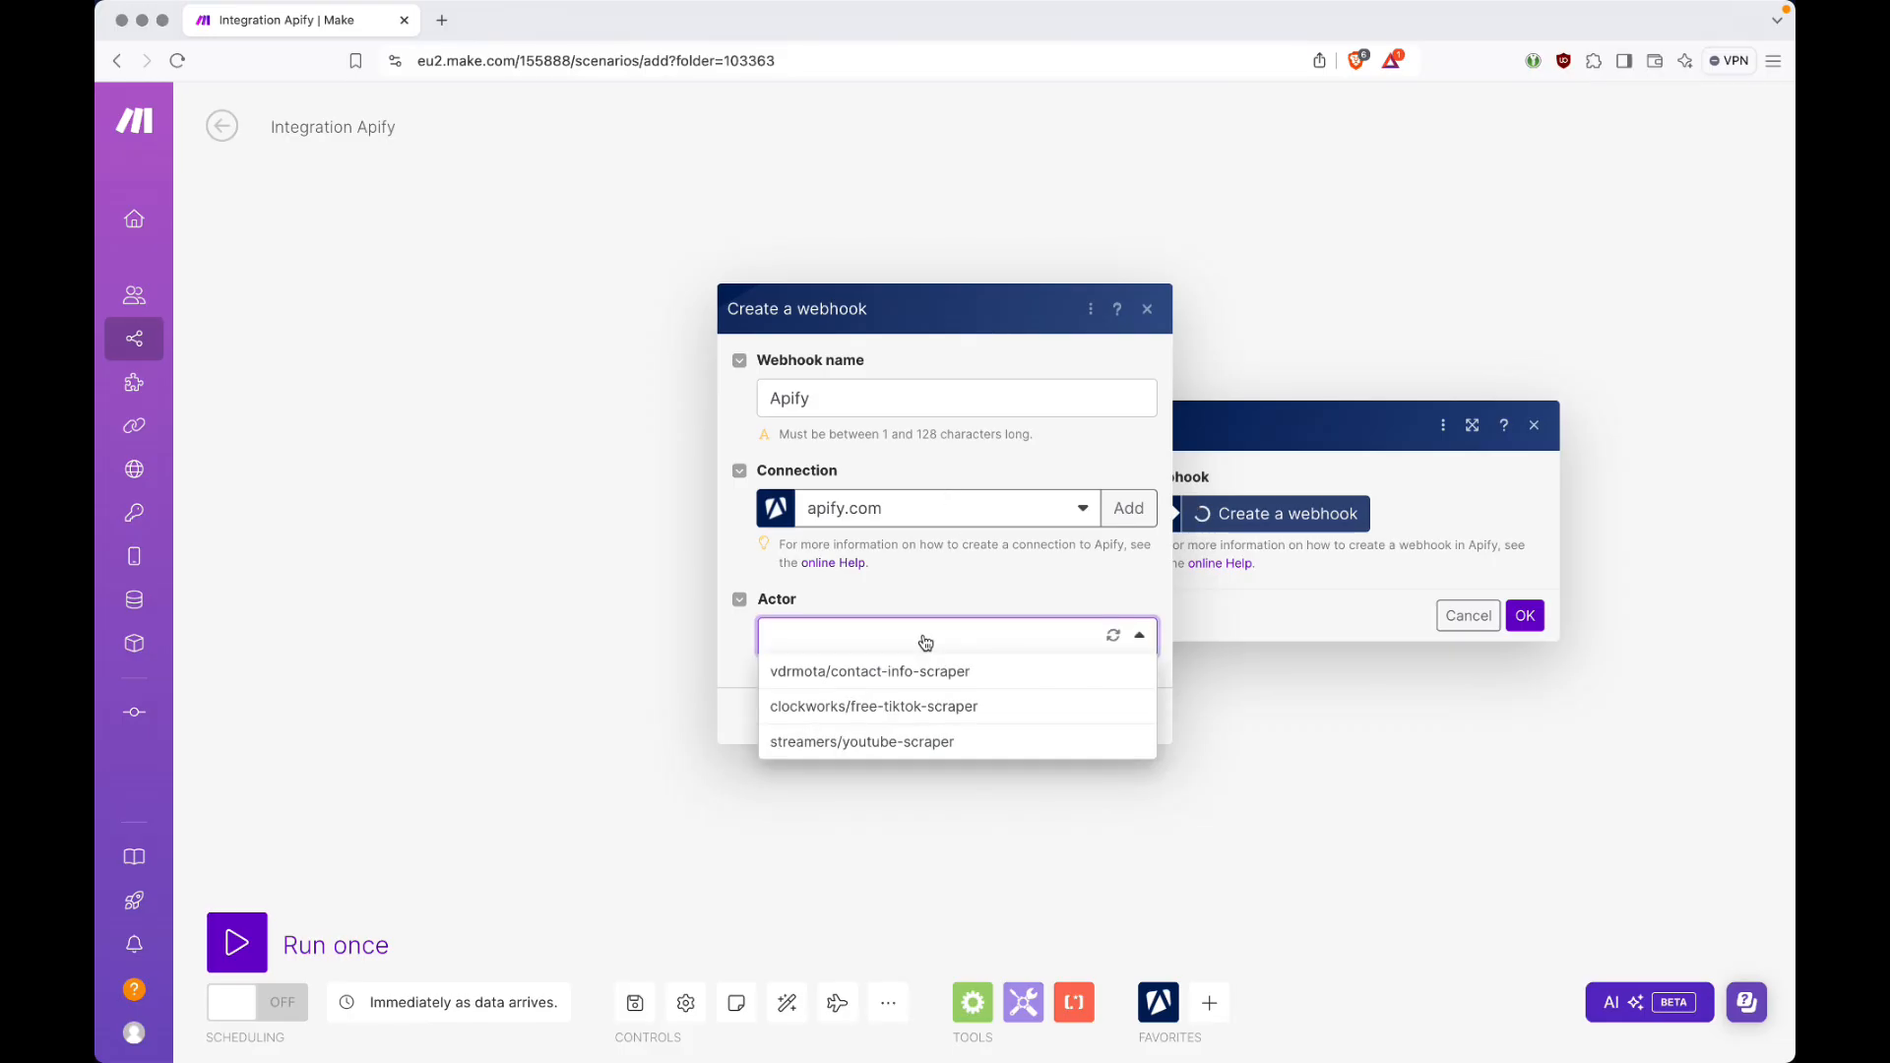
left_click(907, 743)
left_click(1127, 716)
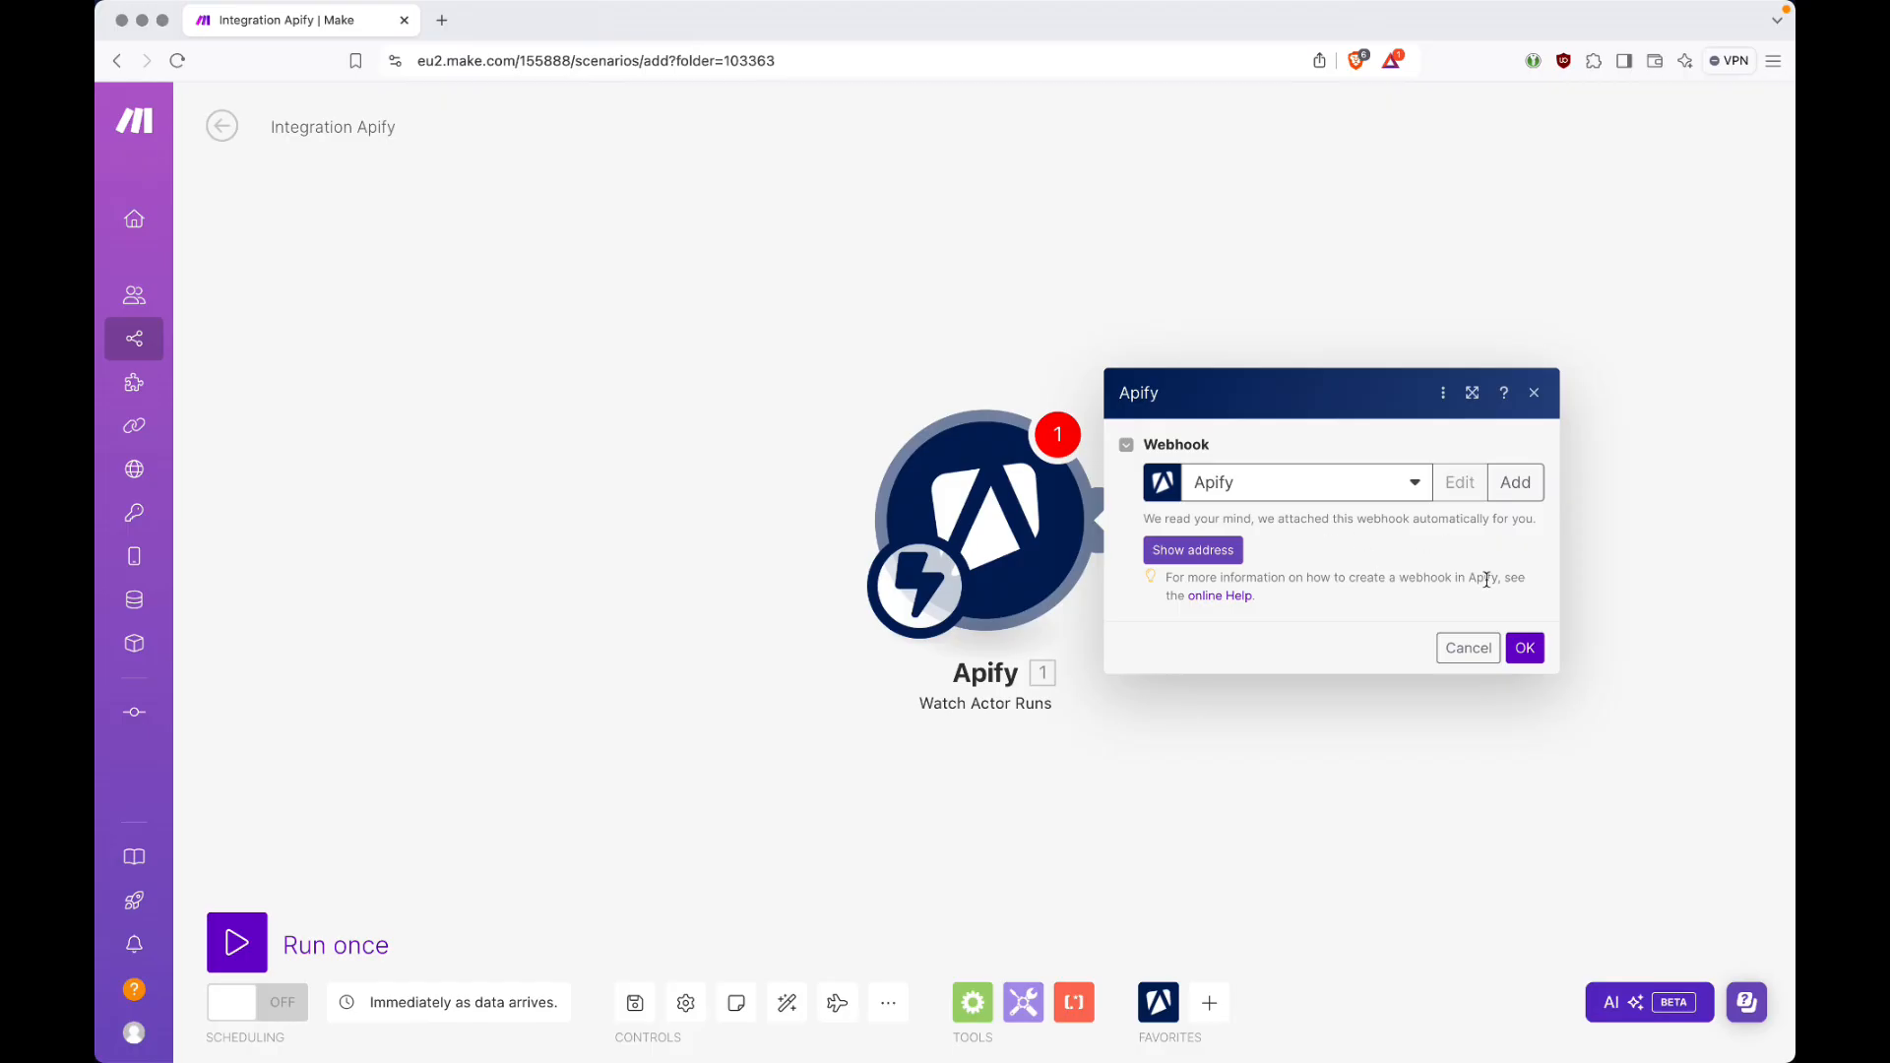
left_click(1528, 648)
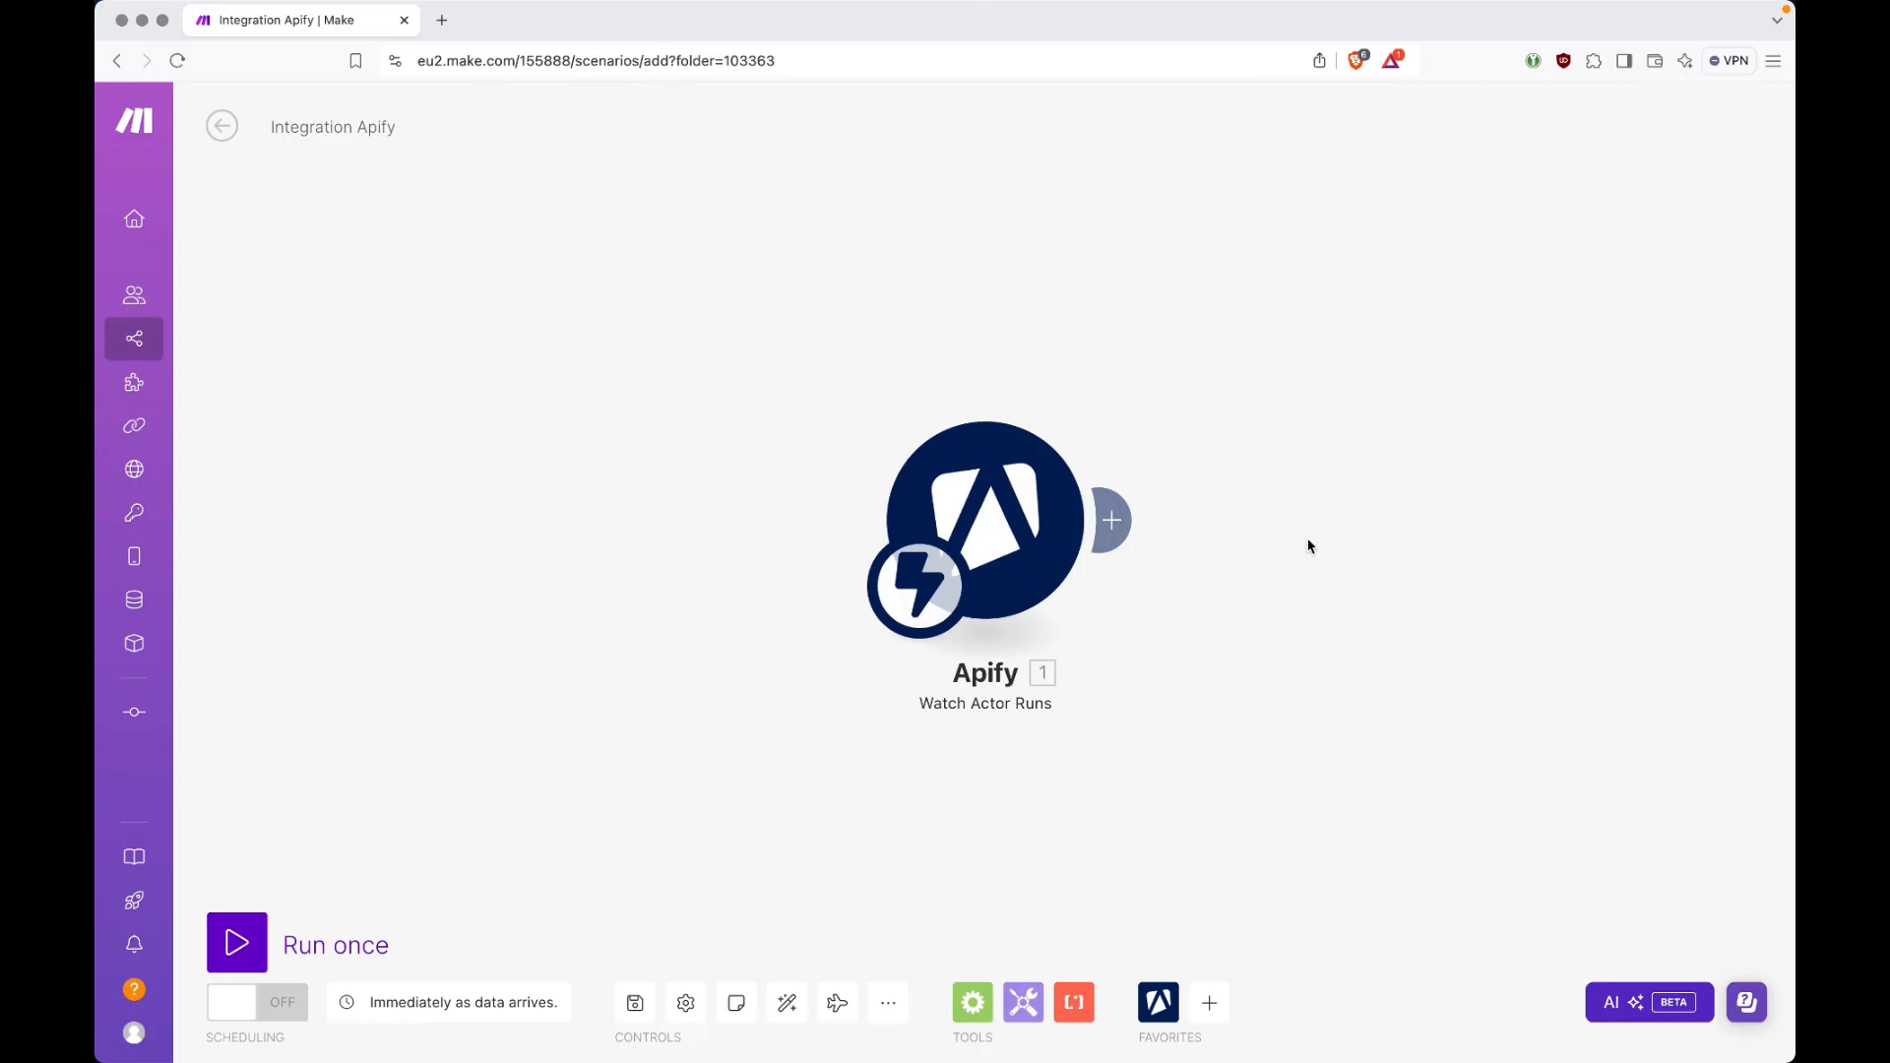
Add Apify's Get Dataset Items module after the Watch Actor Runs trigger.
left_click(1122, 512)
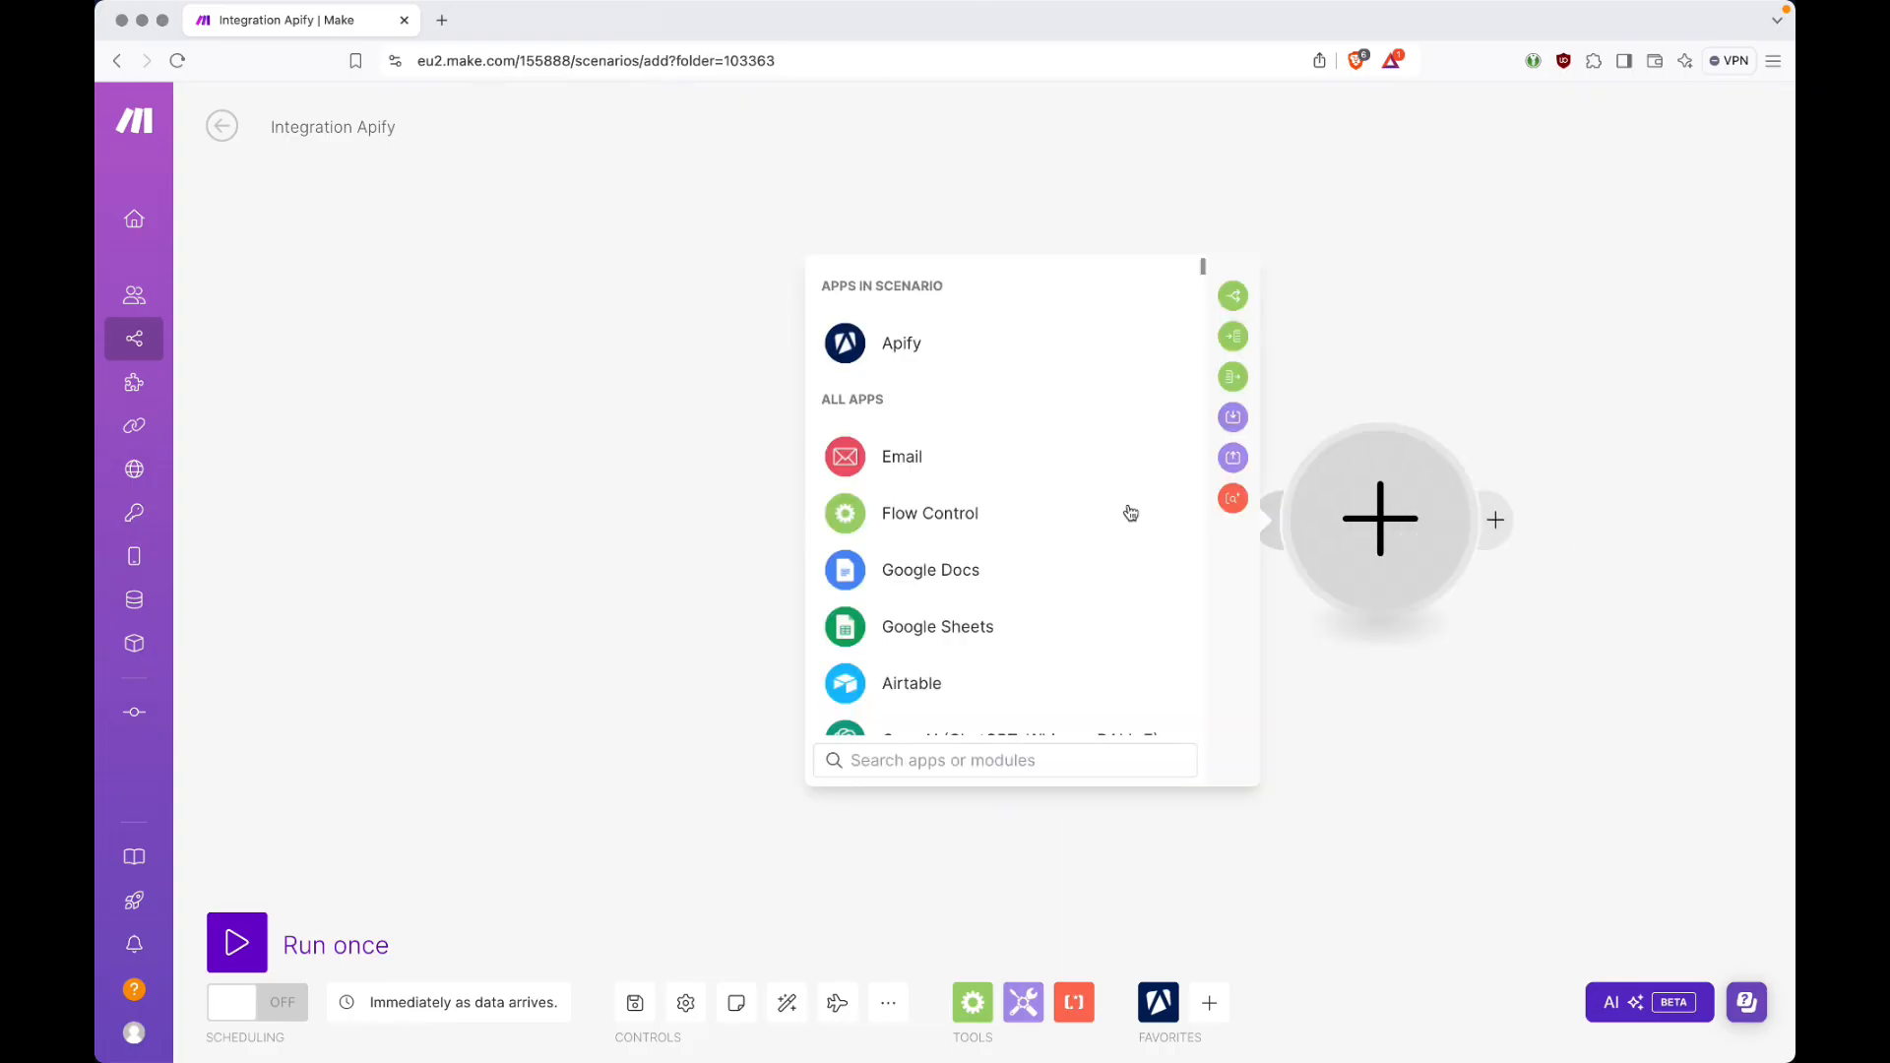
left_click(896, 345)
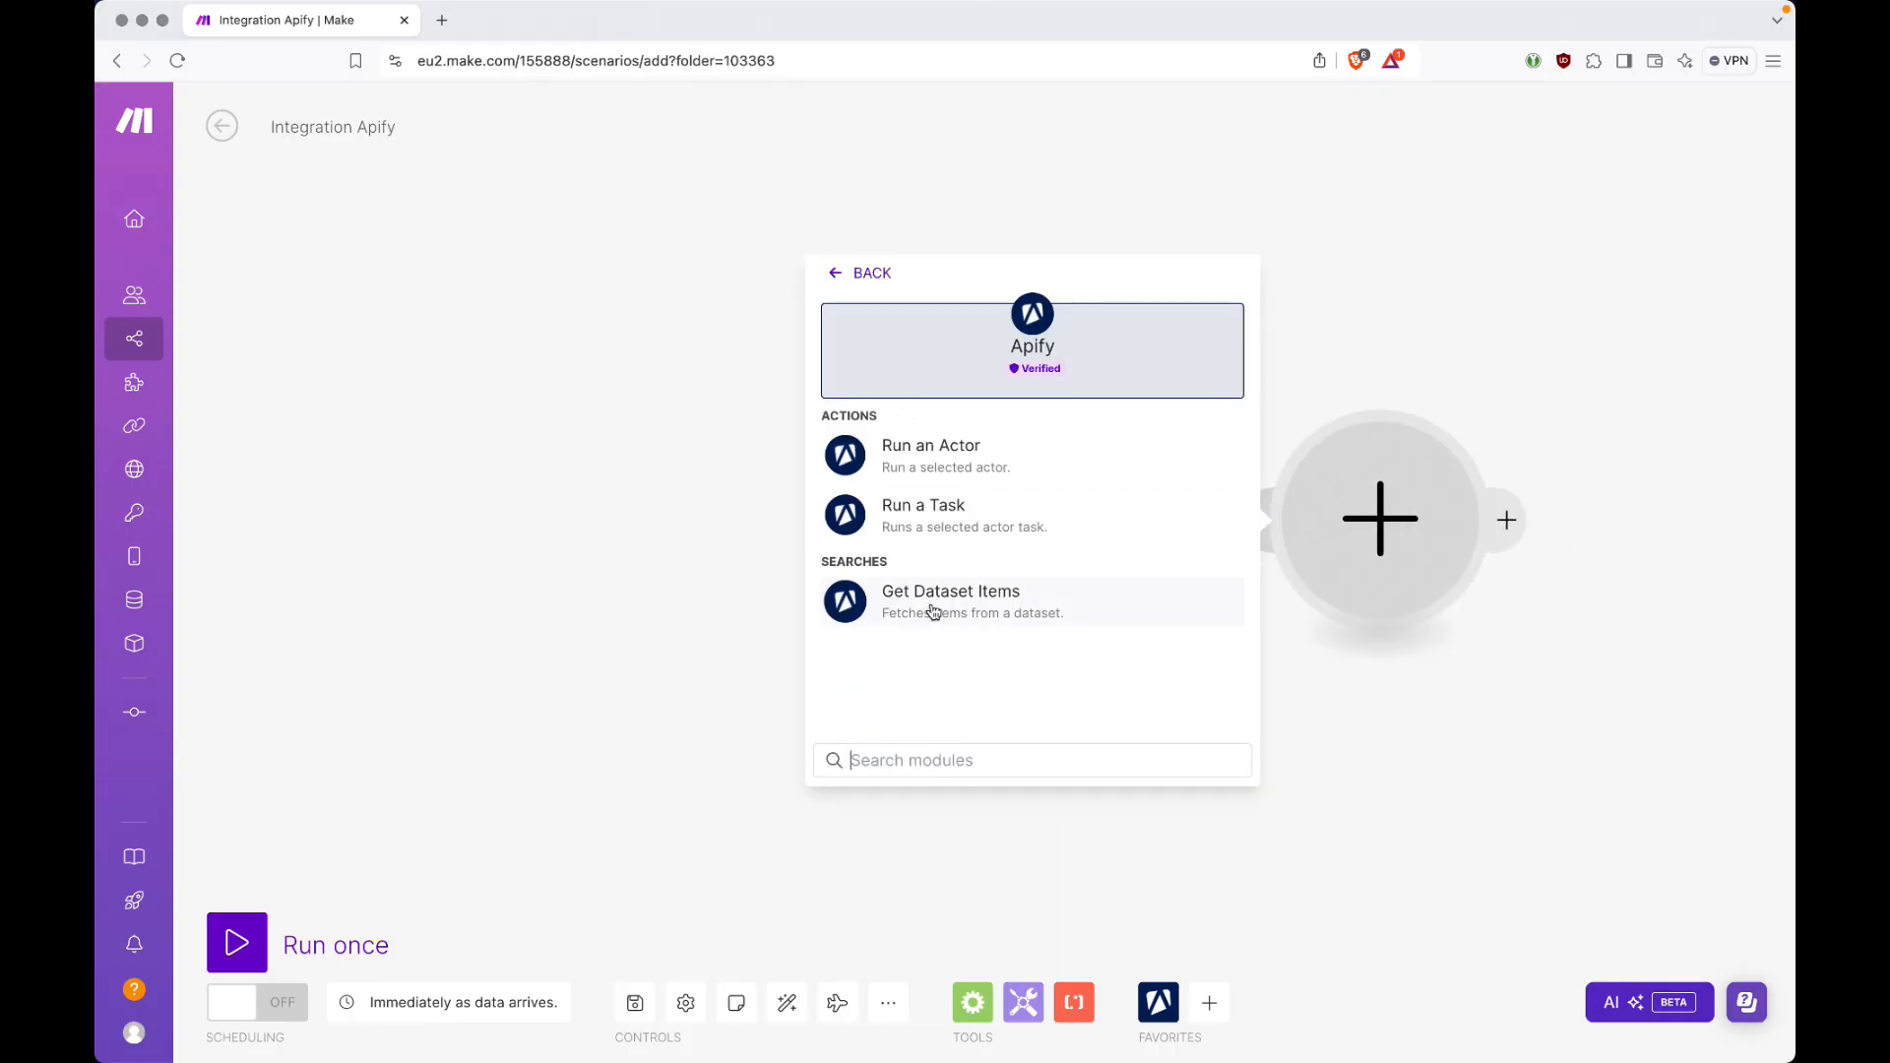
left_click(1056, 610)
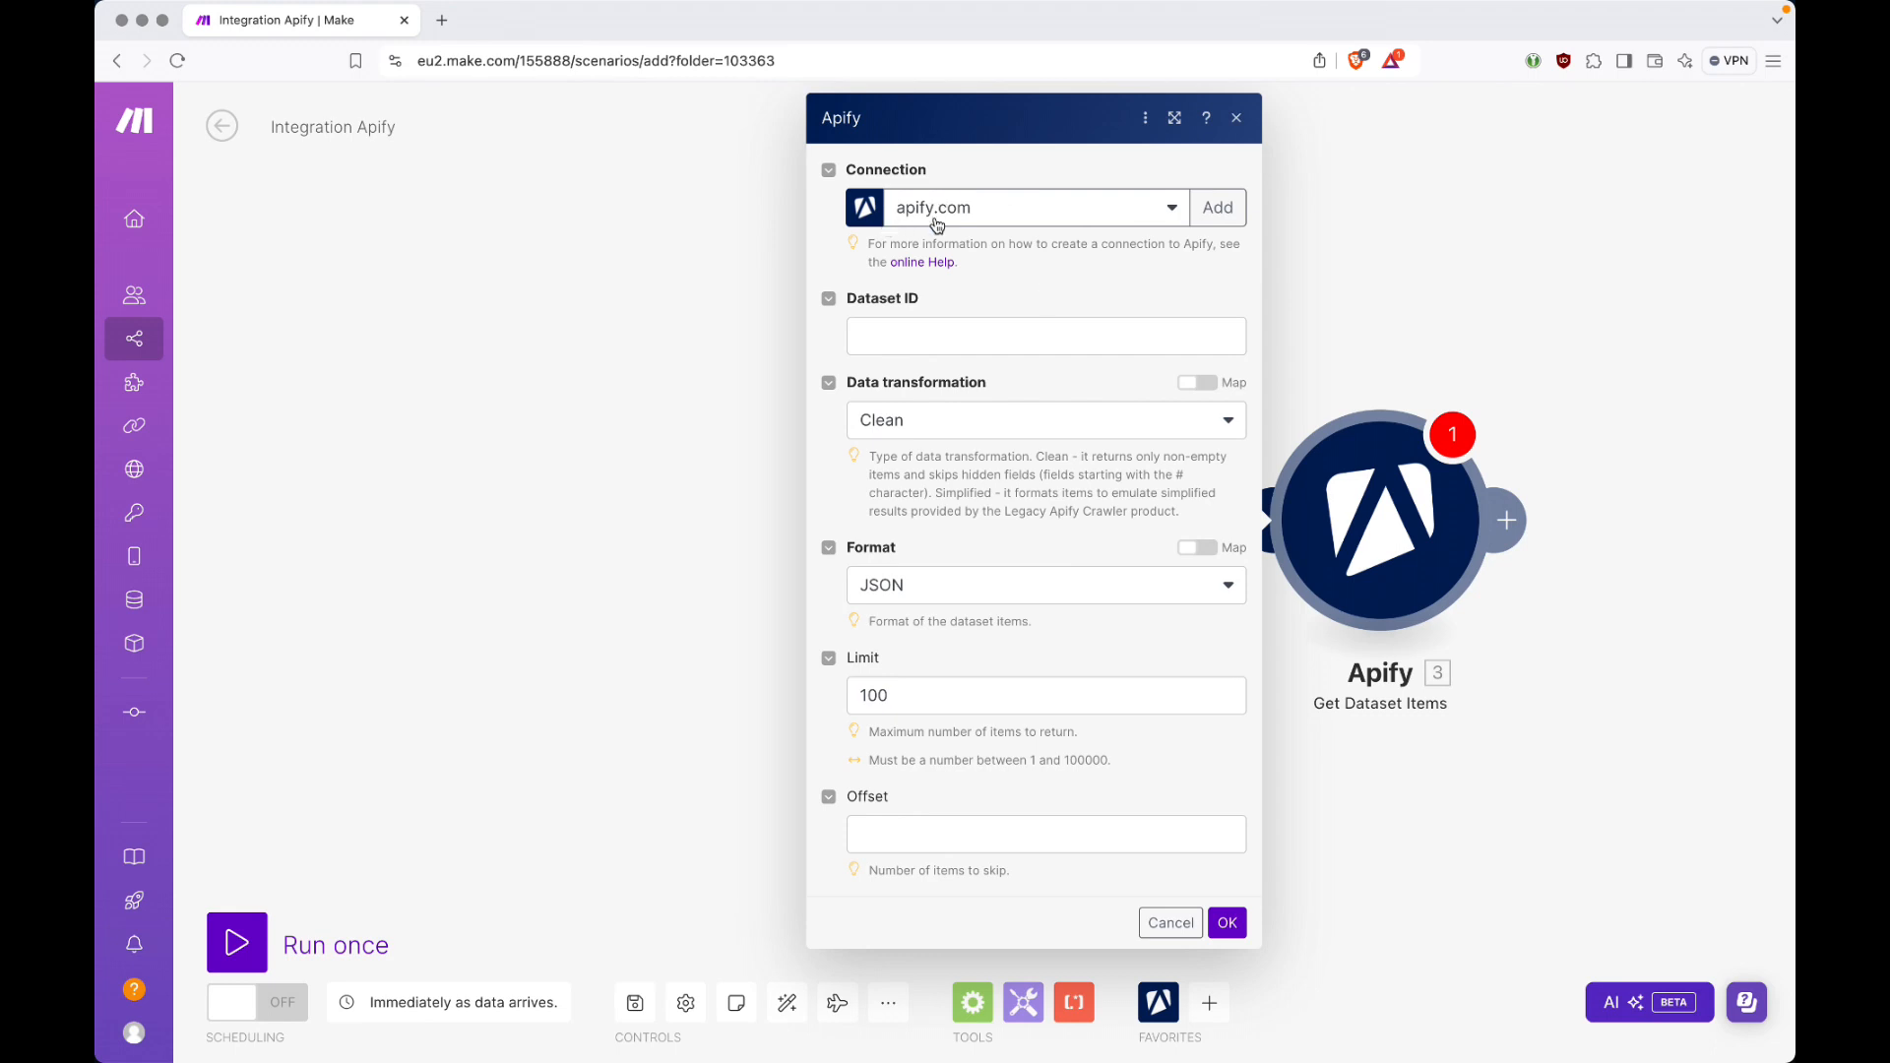
Map the Dataset ID of the Get Dataset Items module to defaultDatasetId from Watch Actor Runs.
left_click(985, 340)
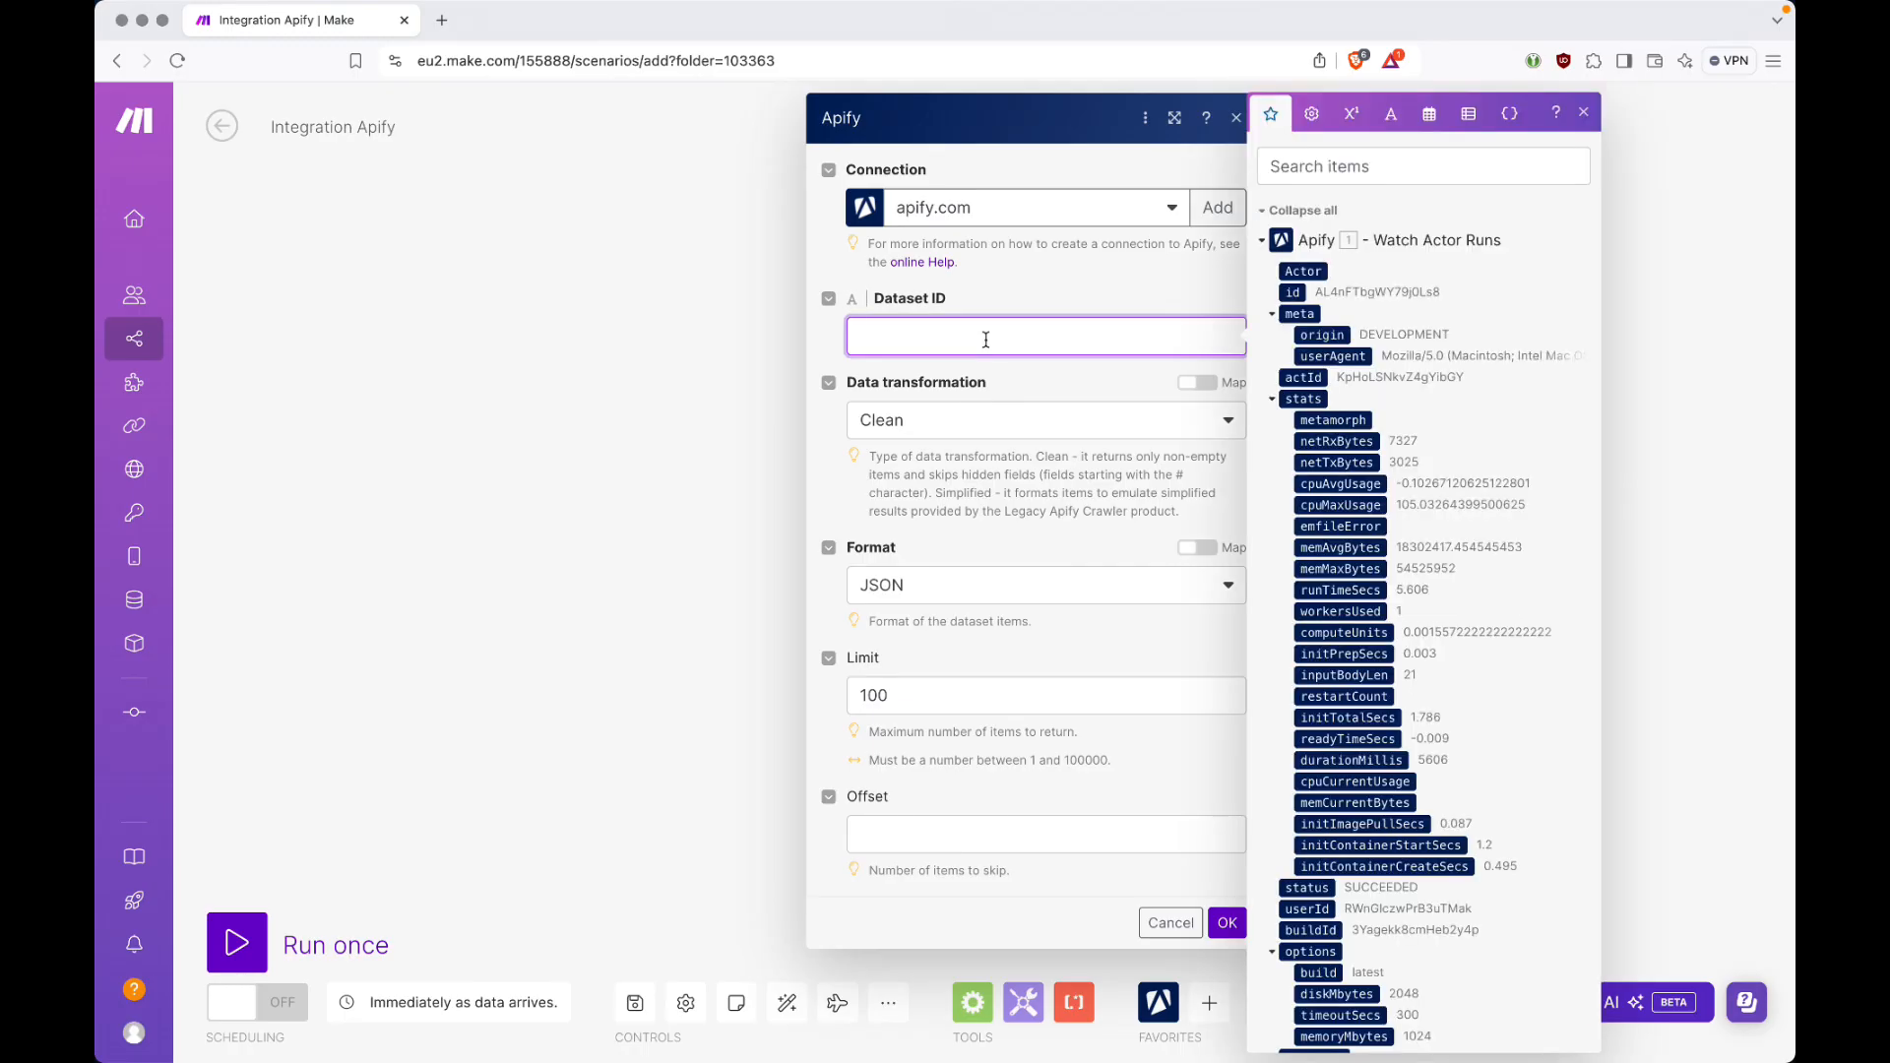
left_click(1357, 166)
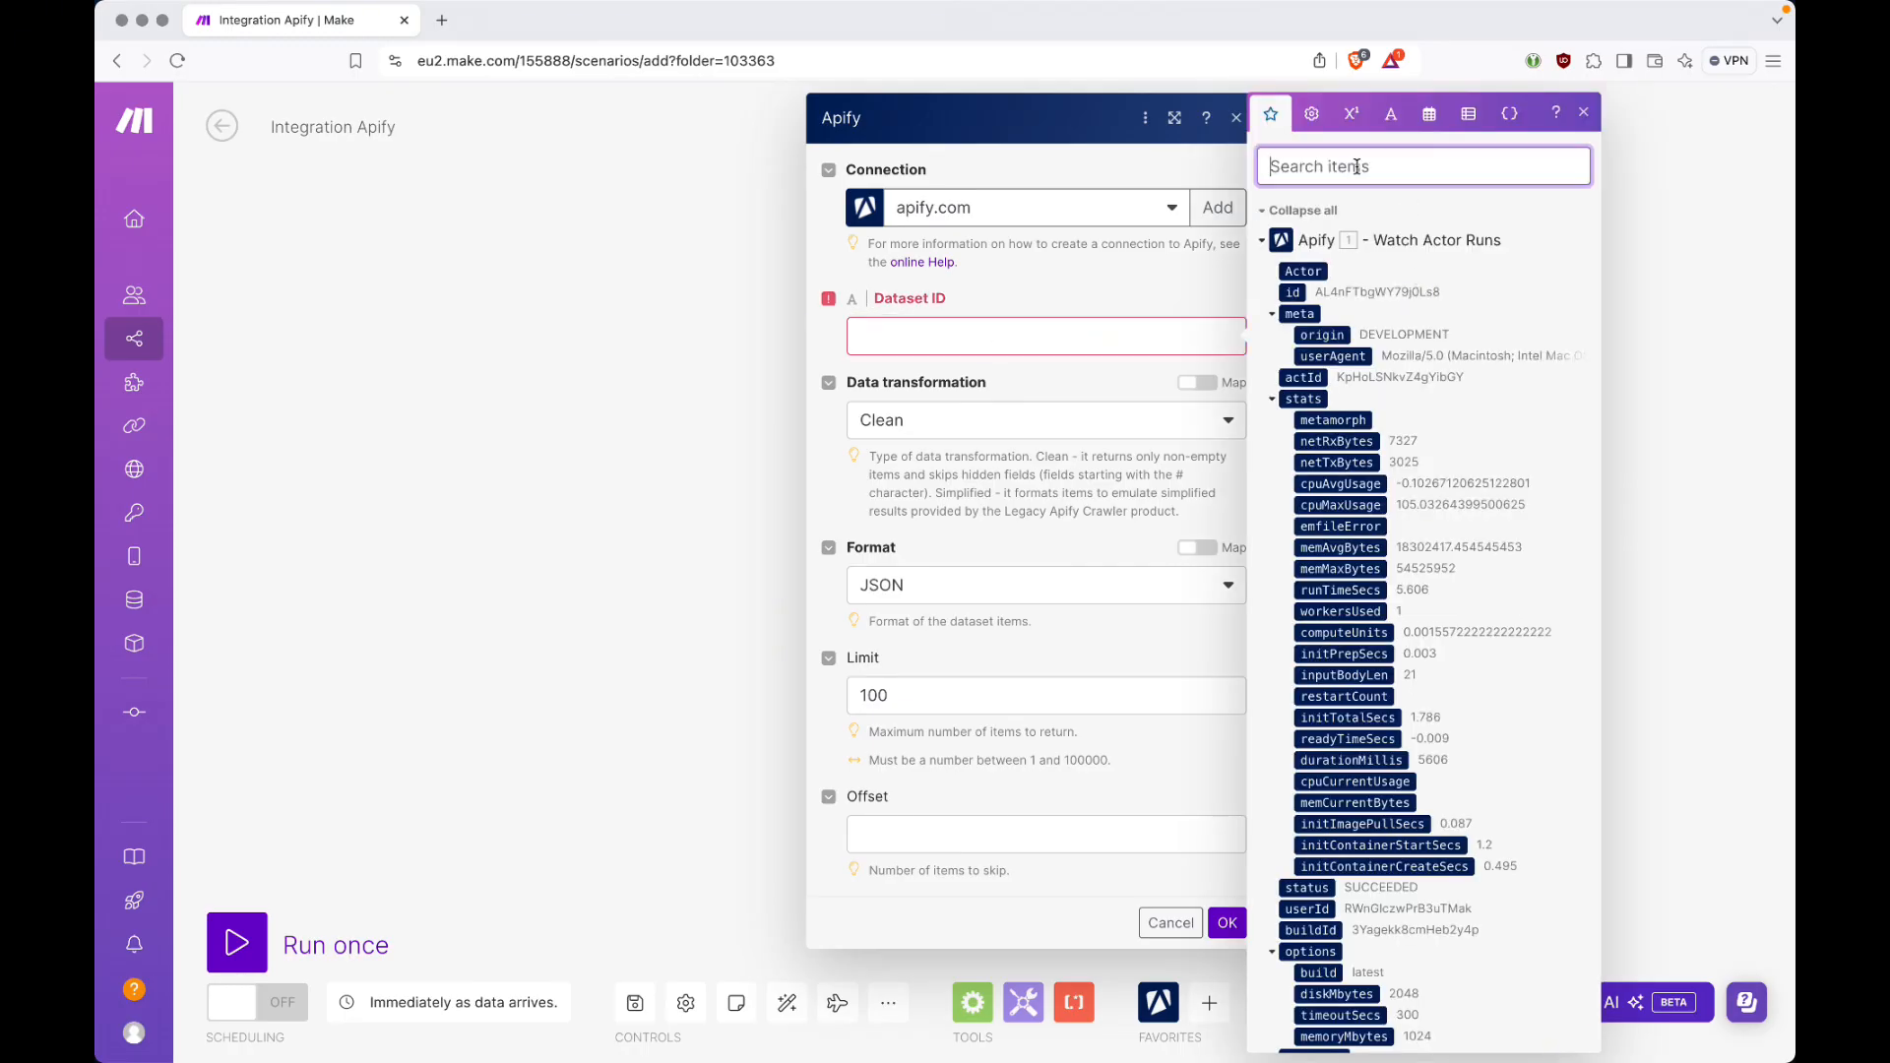
type("id")
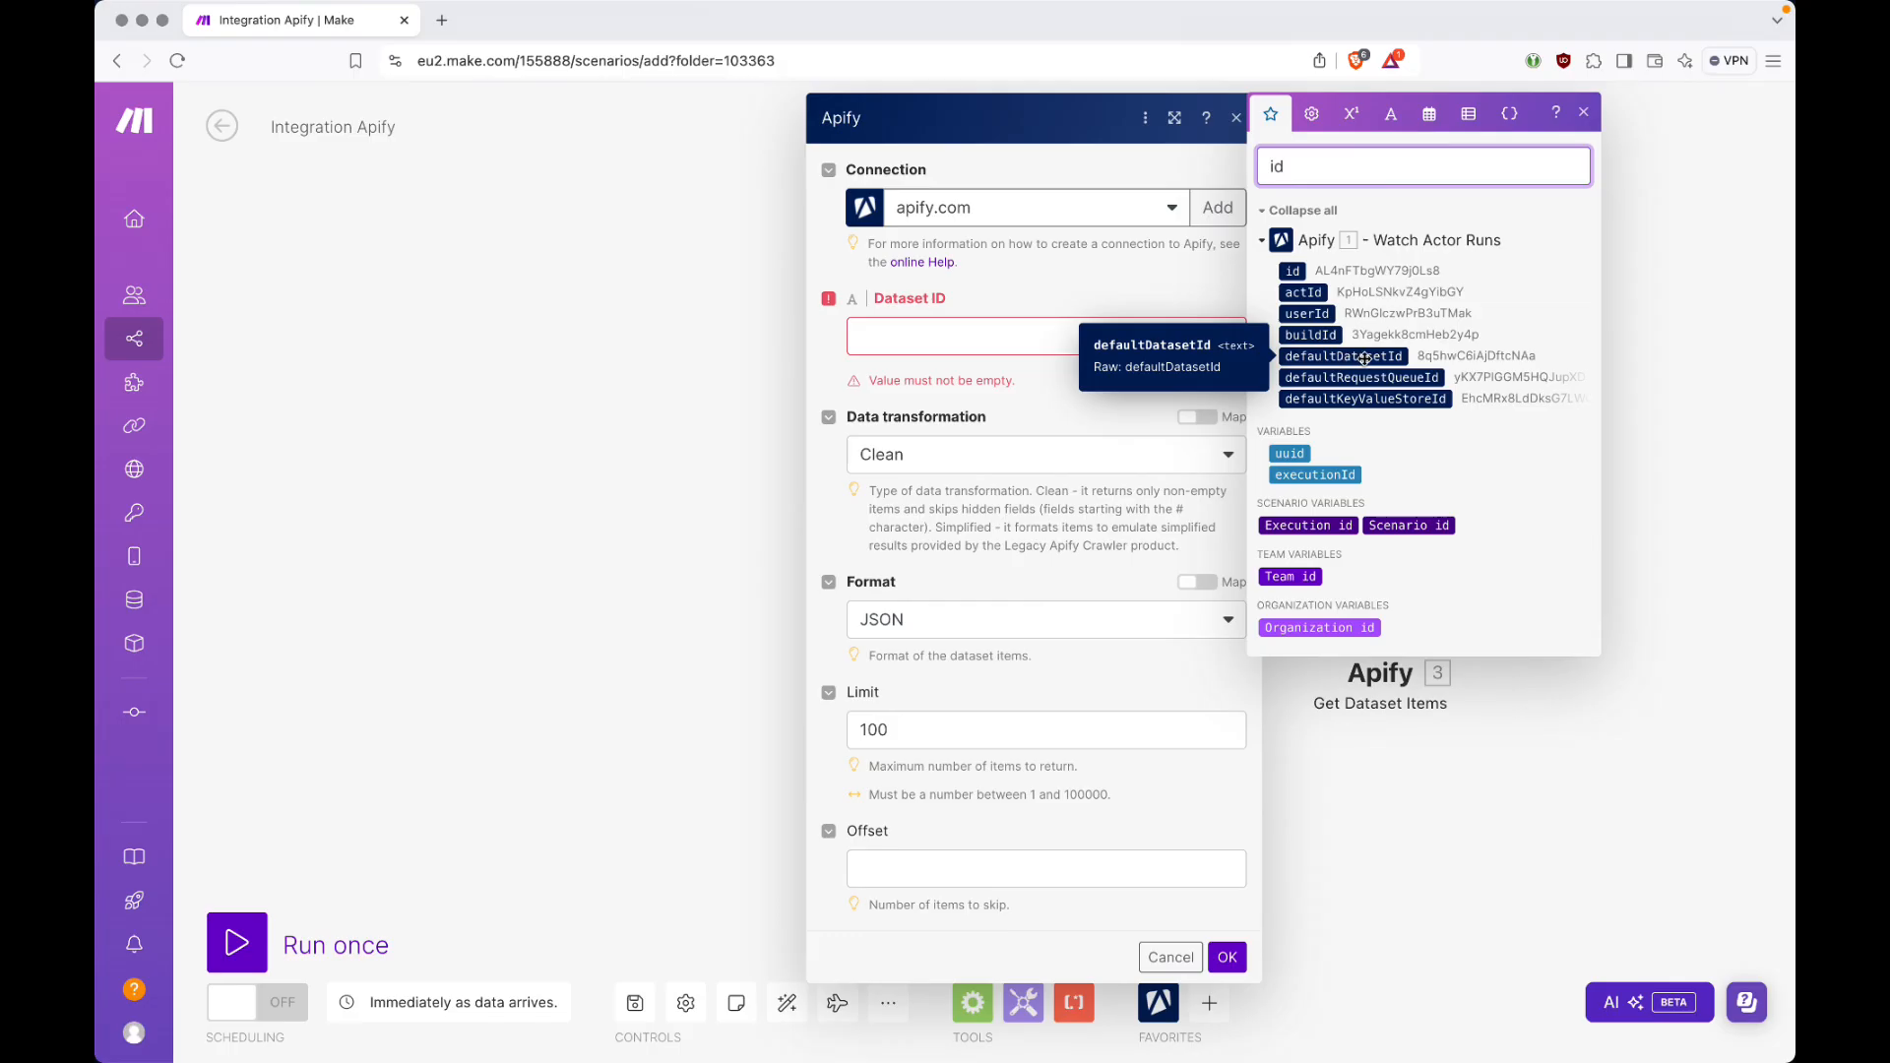
left_click(1395, 356)
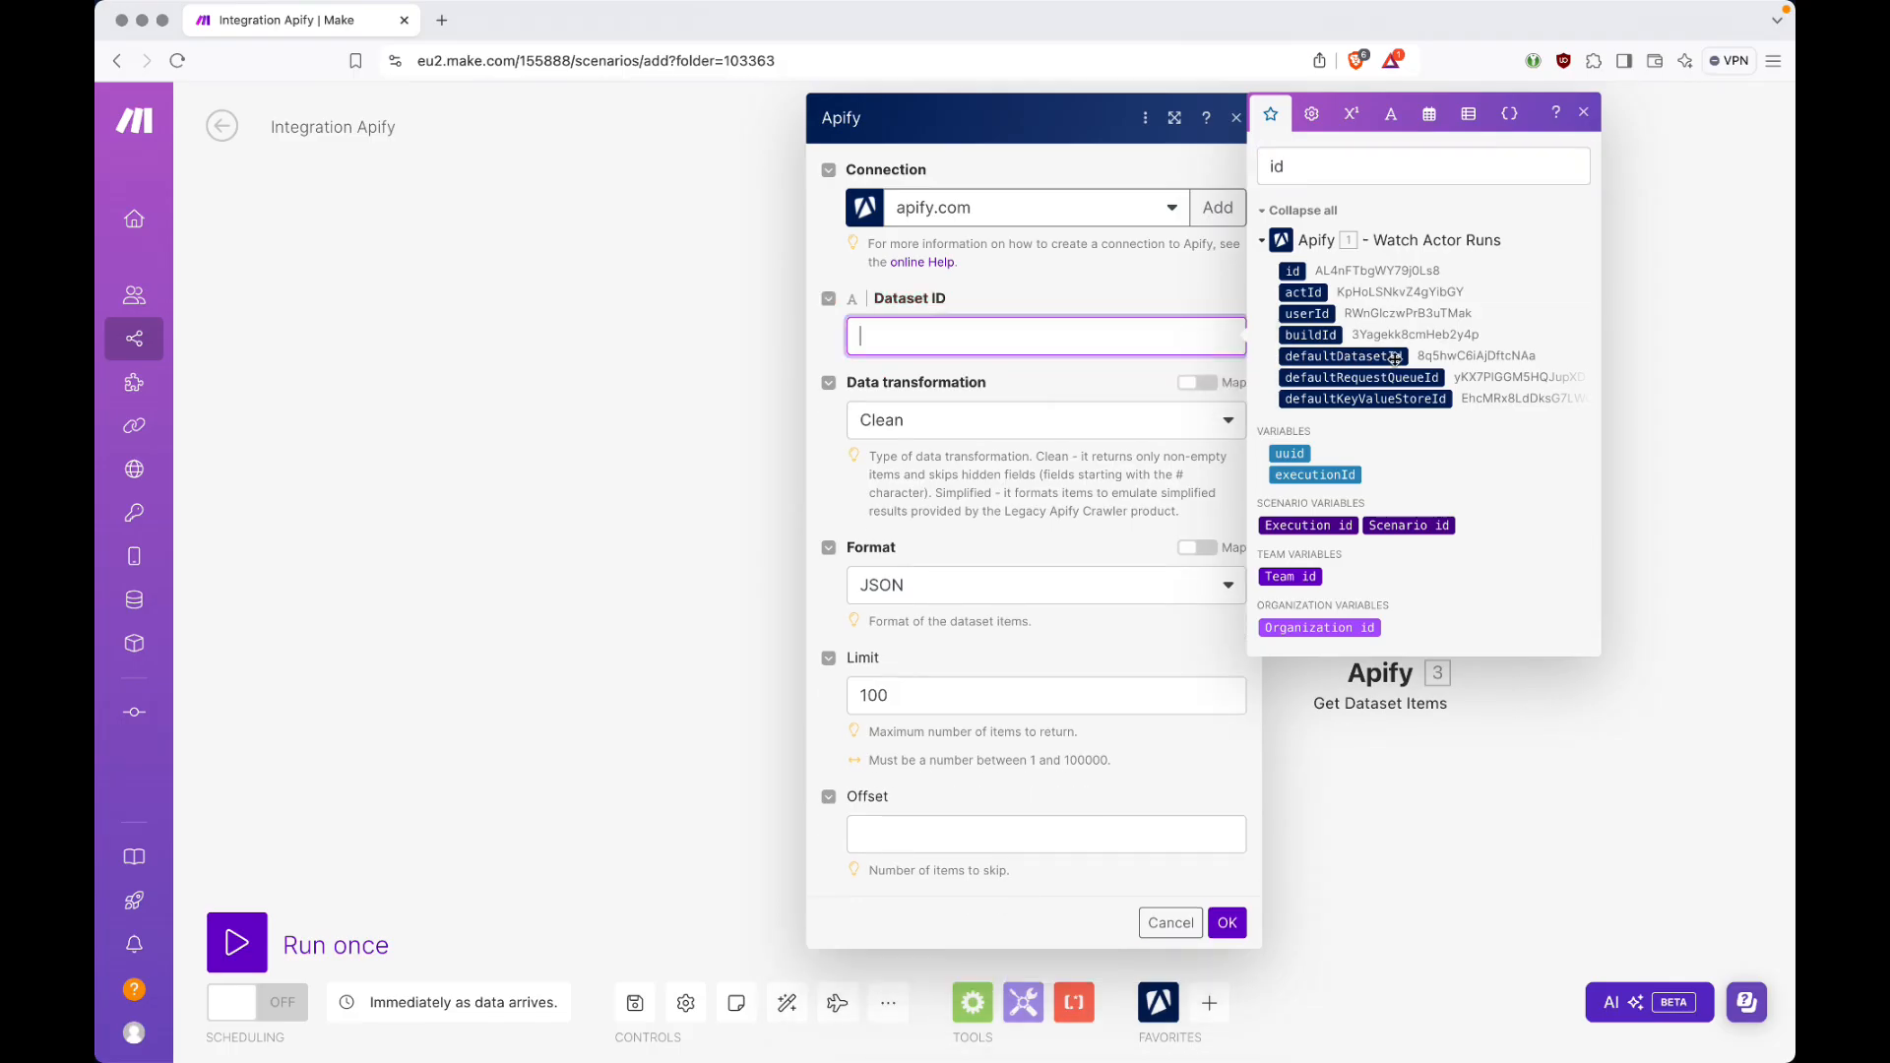
left_click(1394, 356)
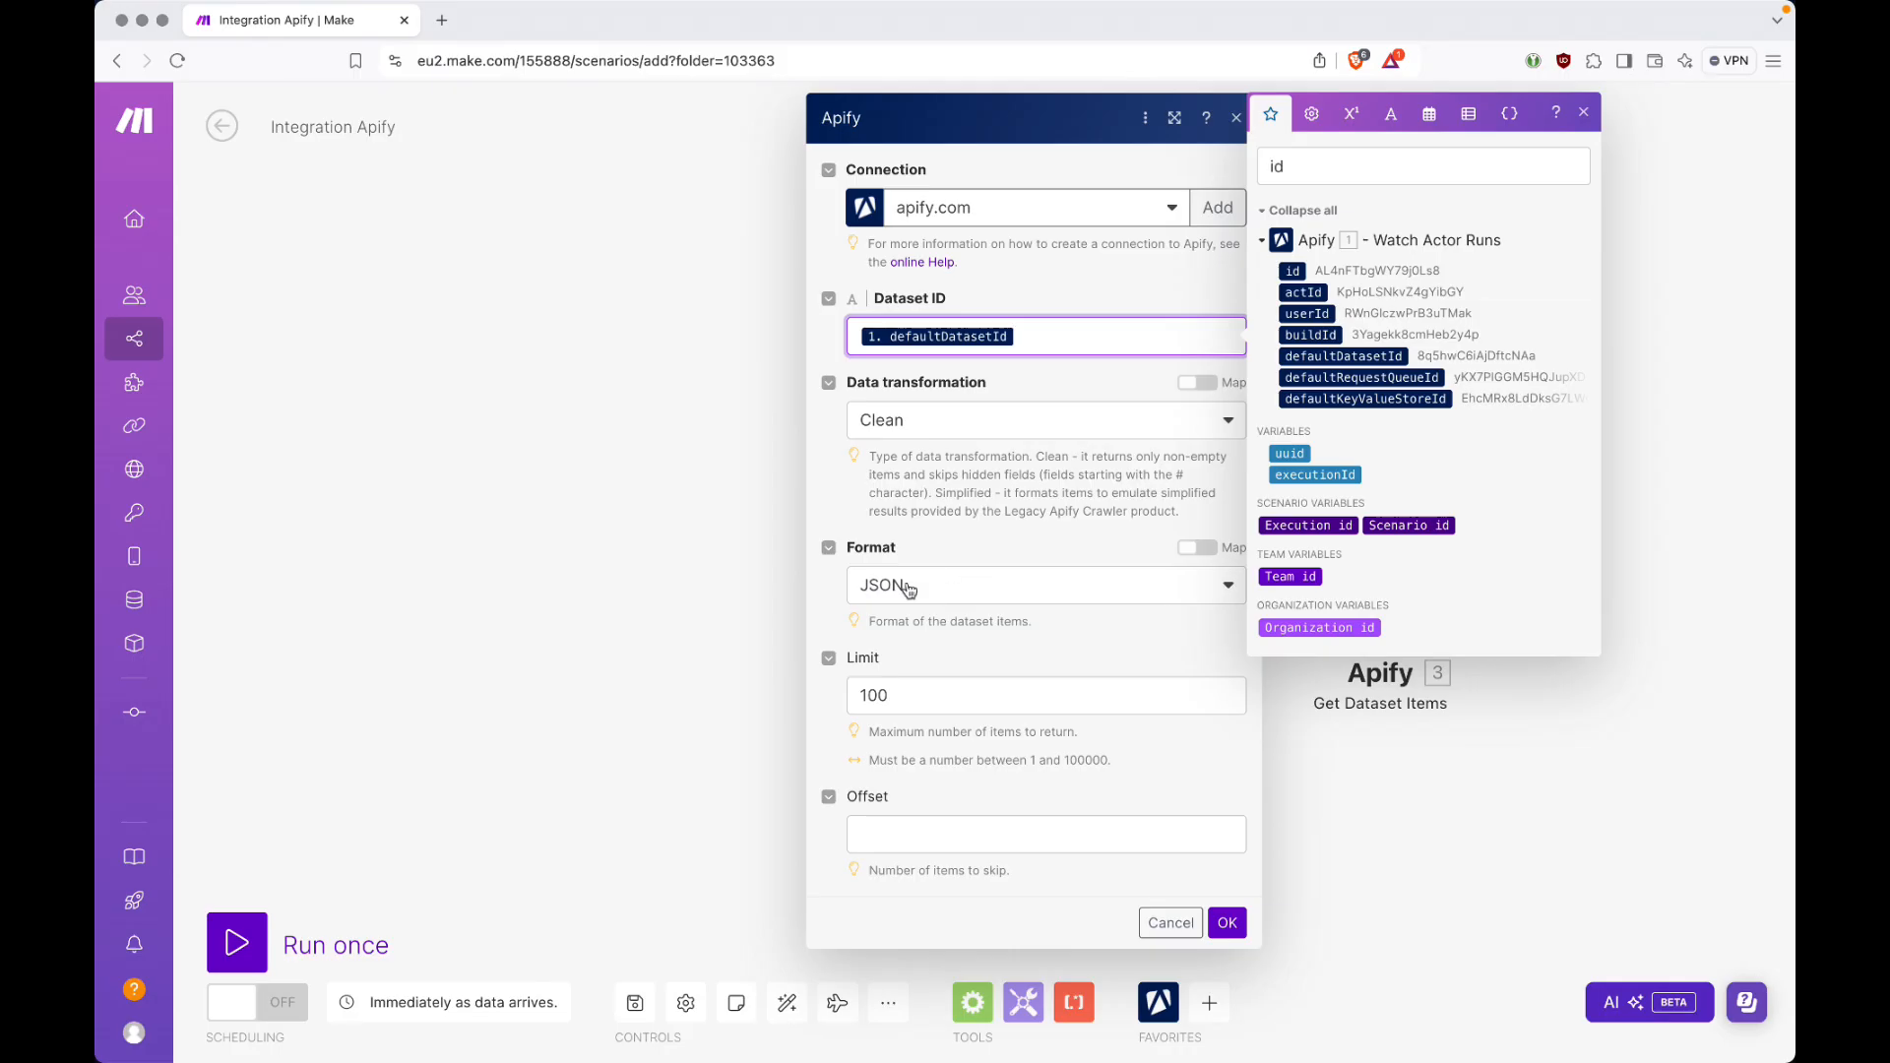
left_click(954, 701)
left_click(1025, 780)
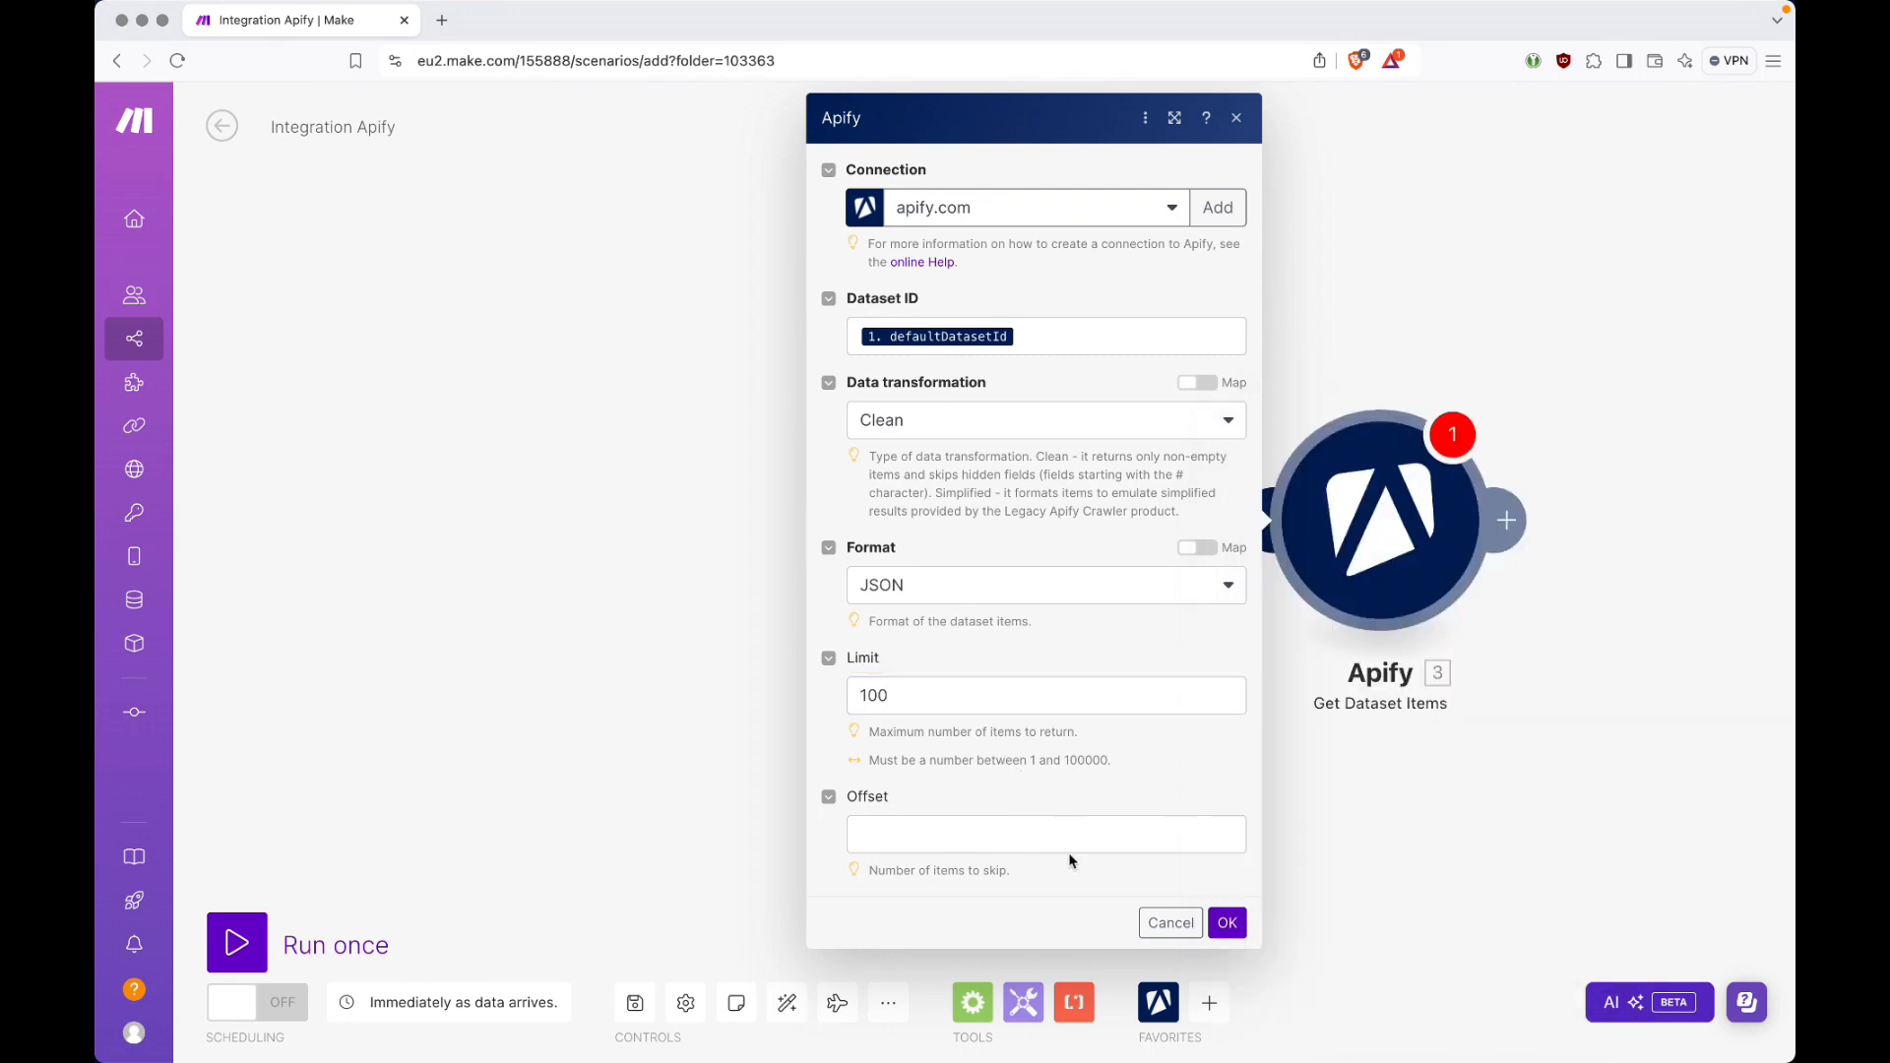
Confirm the settings of the Get Dataset Items module in the Make scenario.
left_click(1226, 922)
left_click(1440, 821)
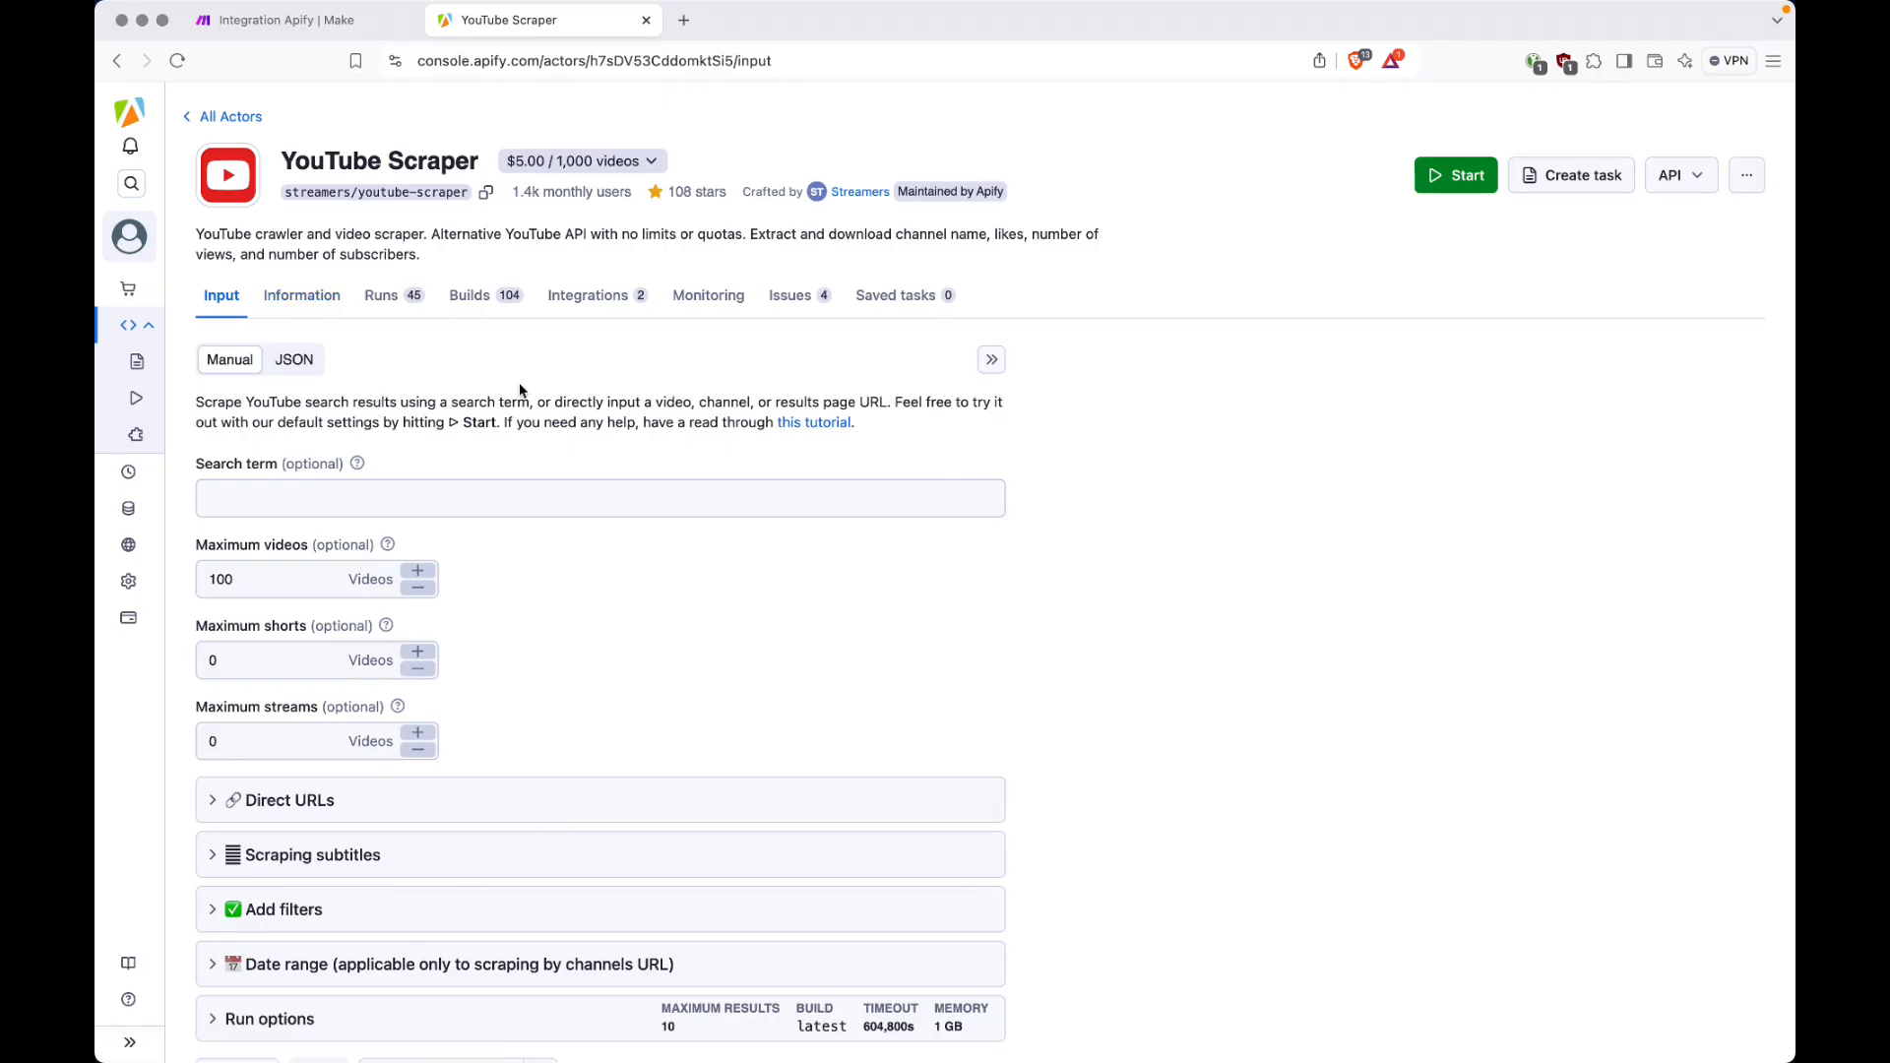
Switch to the YouTube Scraper Actor in Apify Console and review its information, runs, builds, integrations, monitoring, issues and saved tasks.
left_click(318, 310)
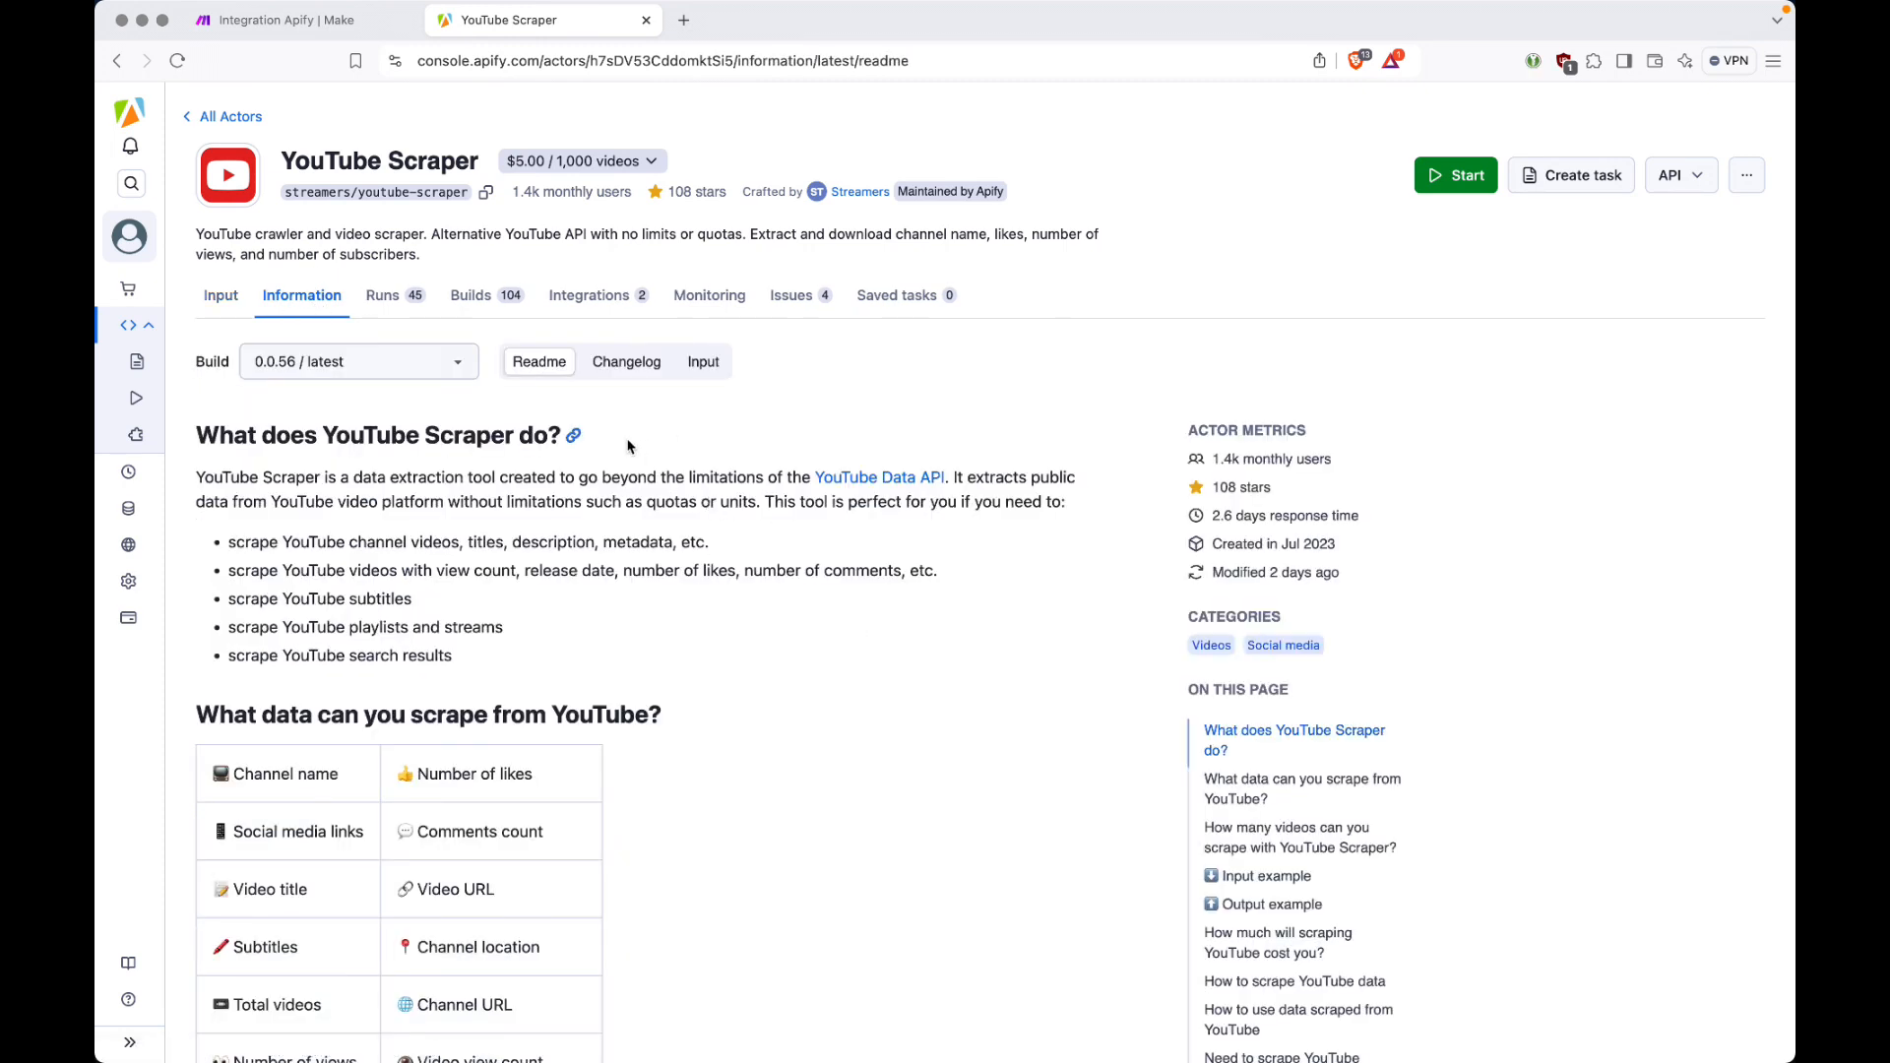
left_click(392, 308)
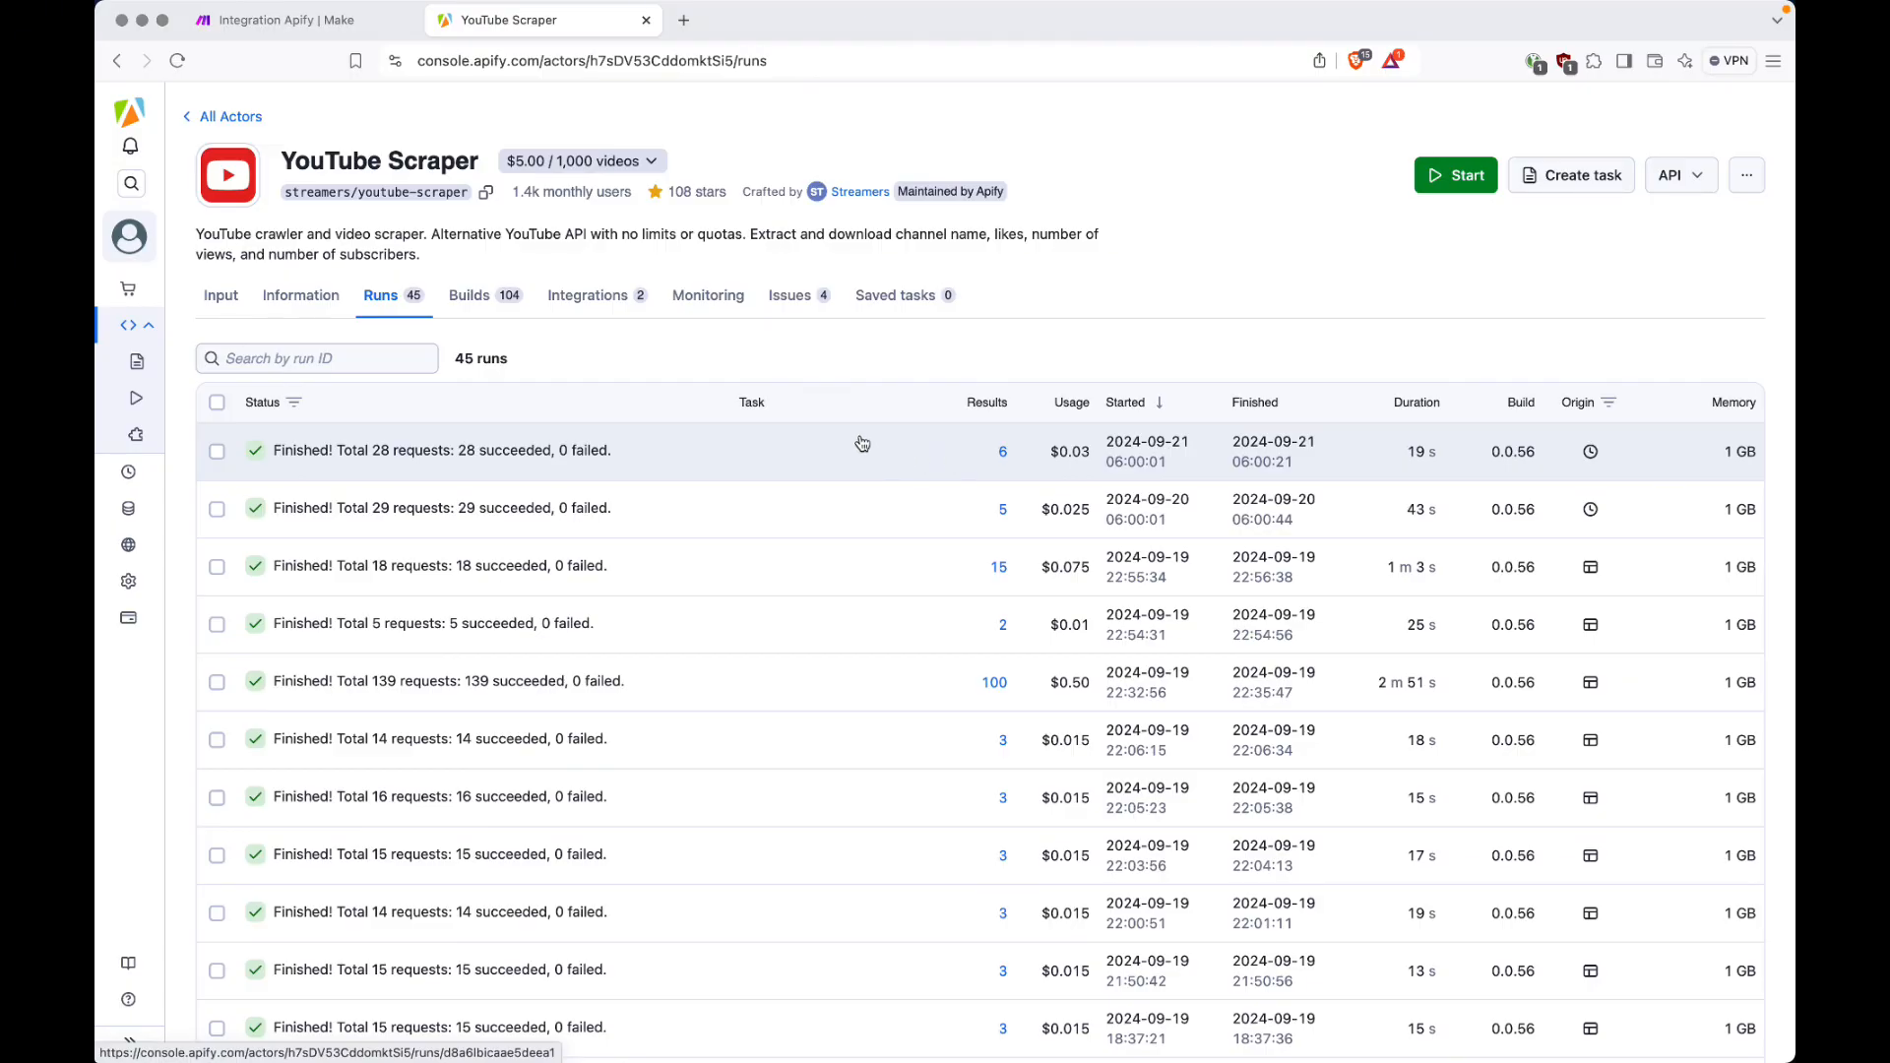
left_click(483, 301)
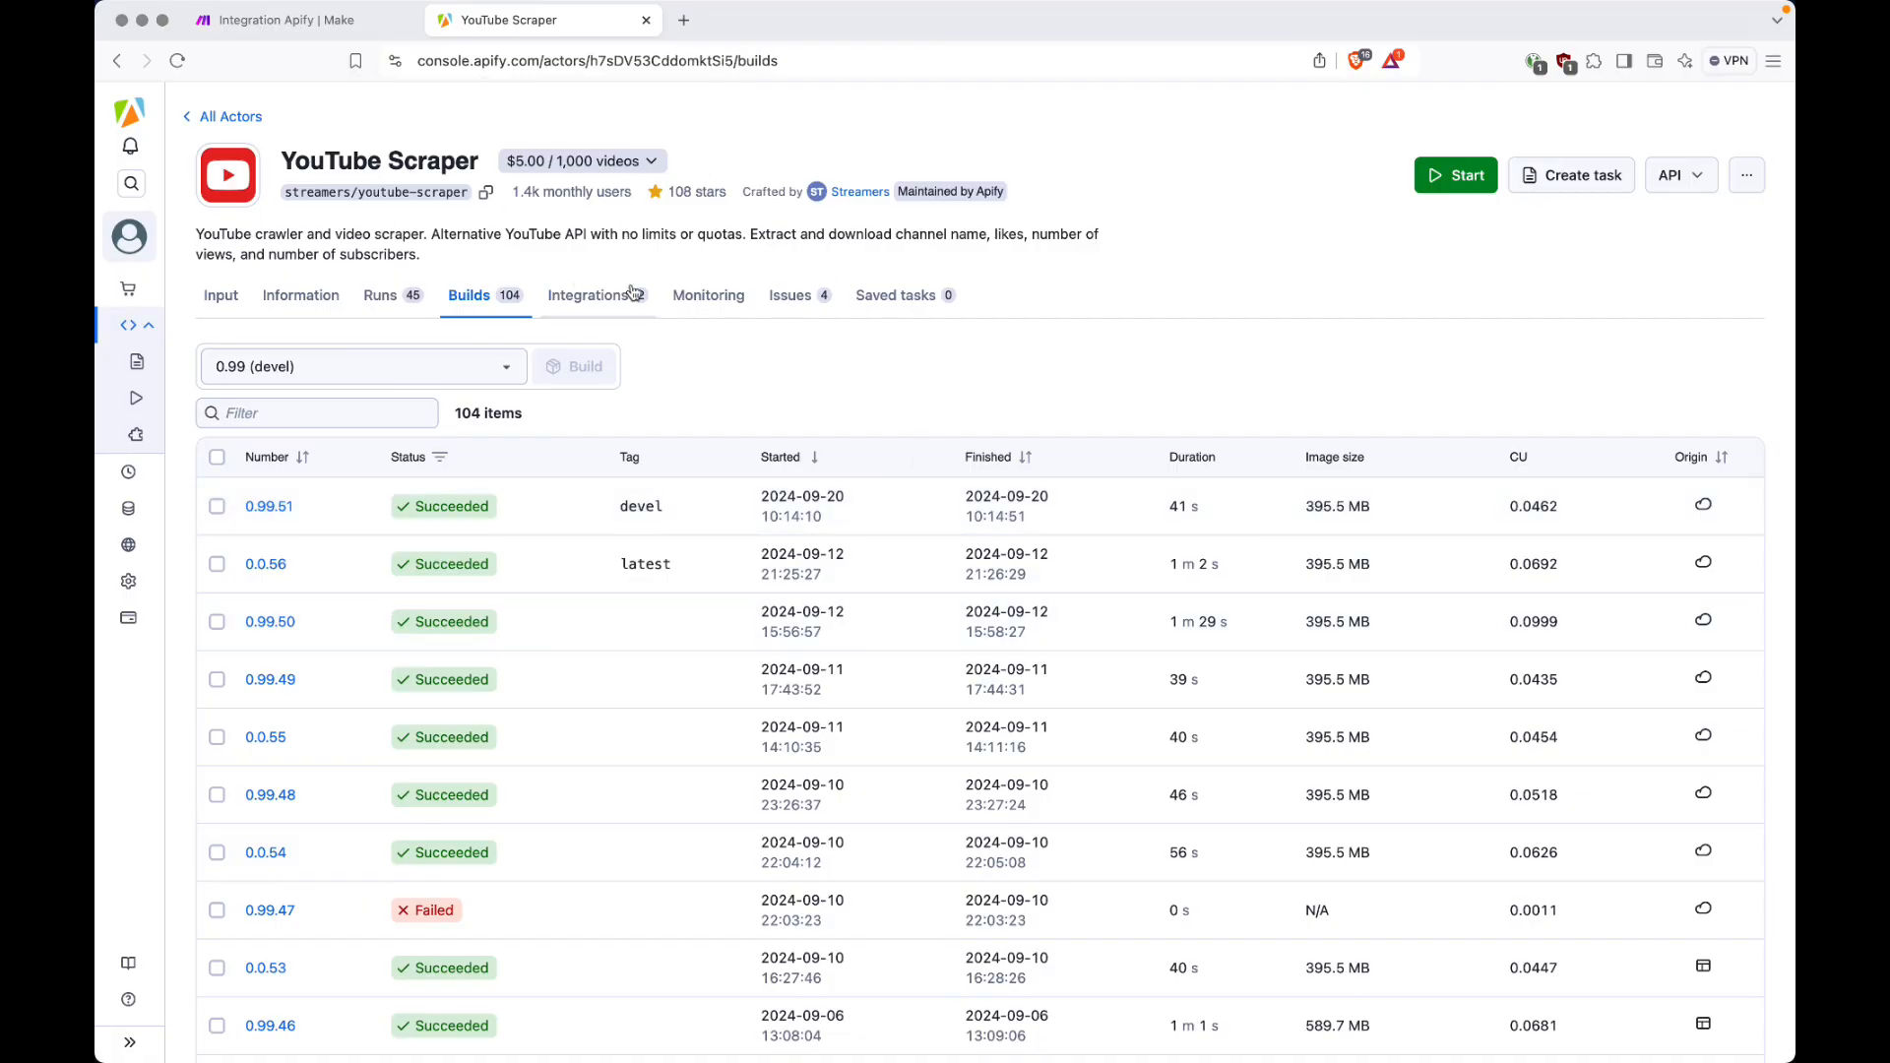
left_click(598, 302)
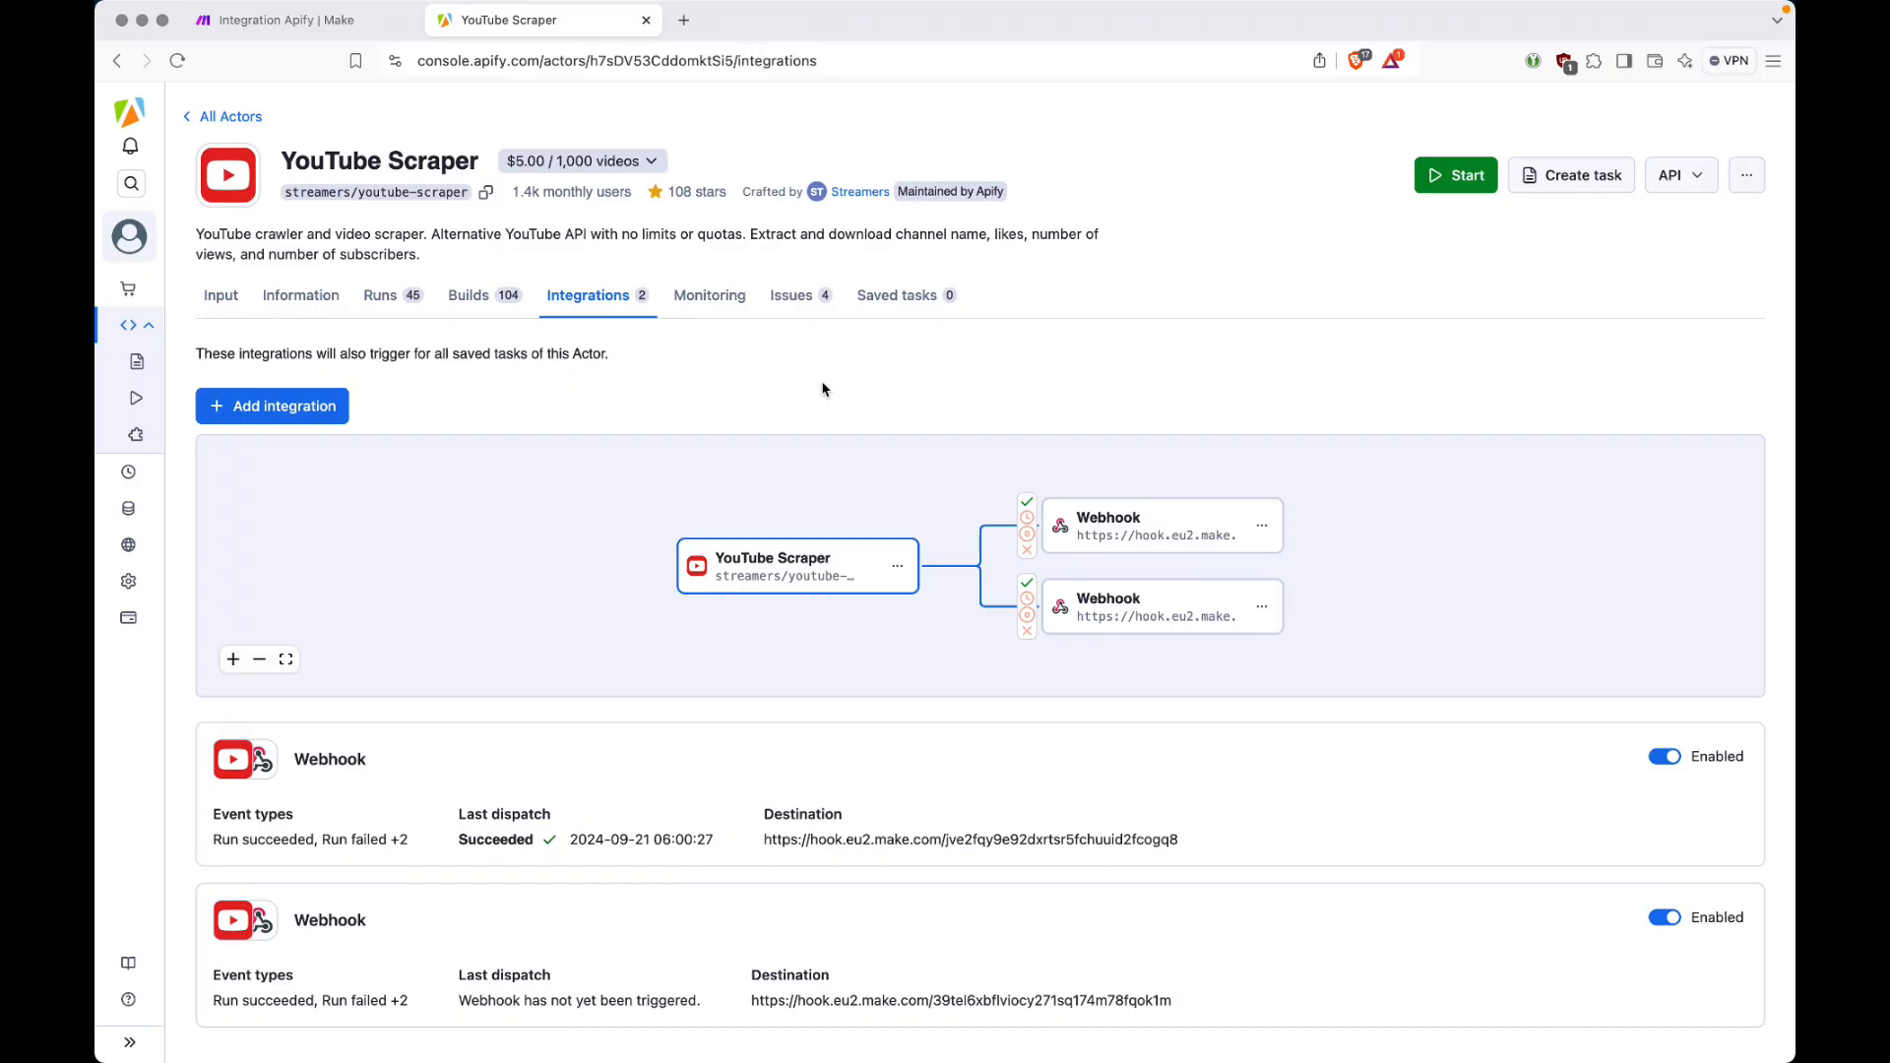
left_click(721, 307)
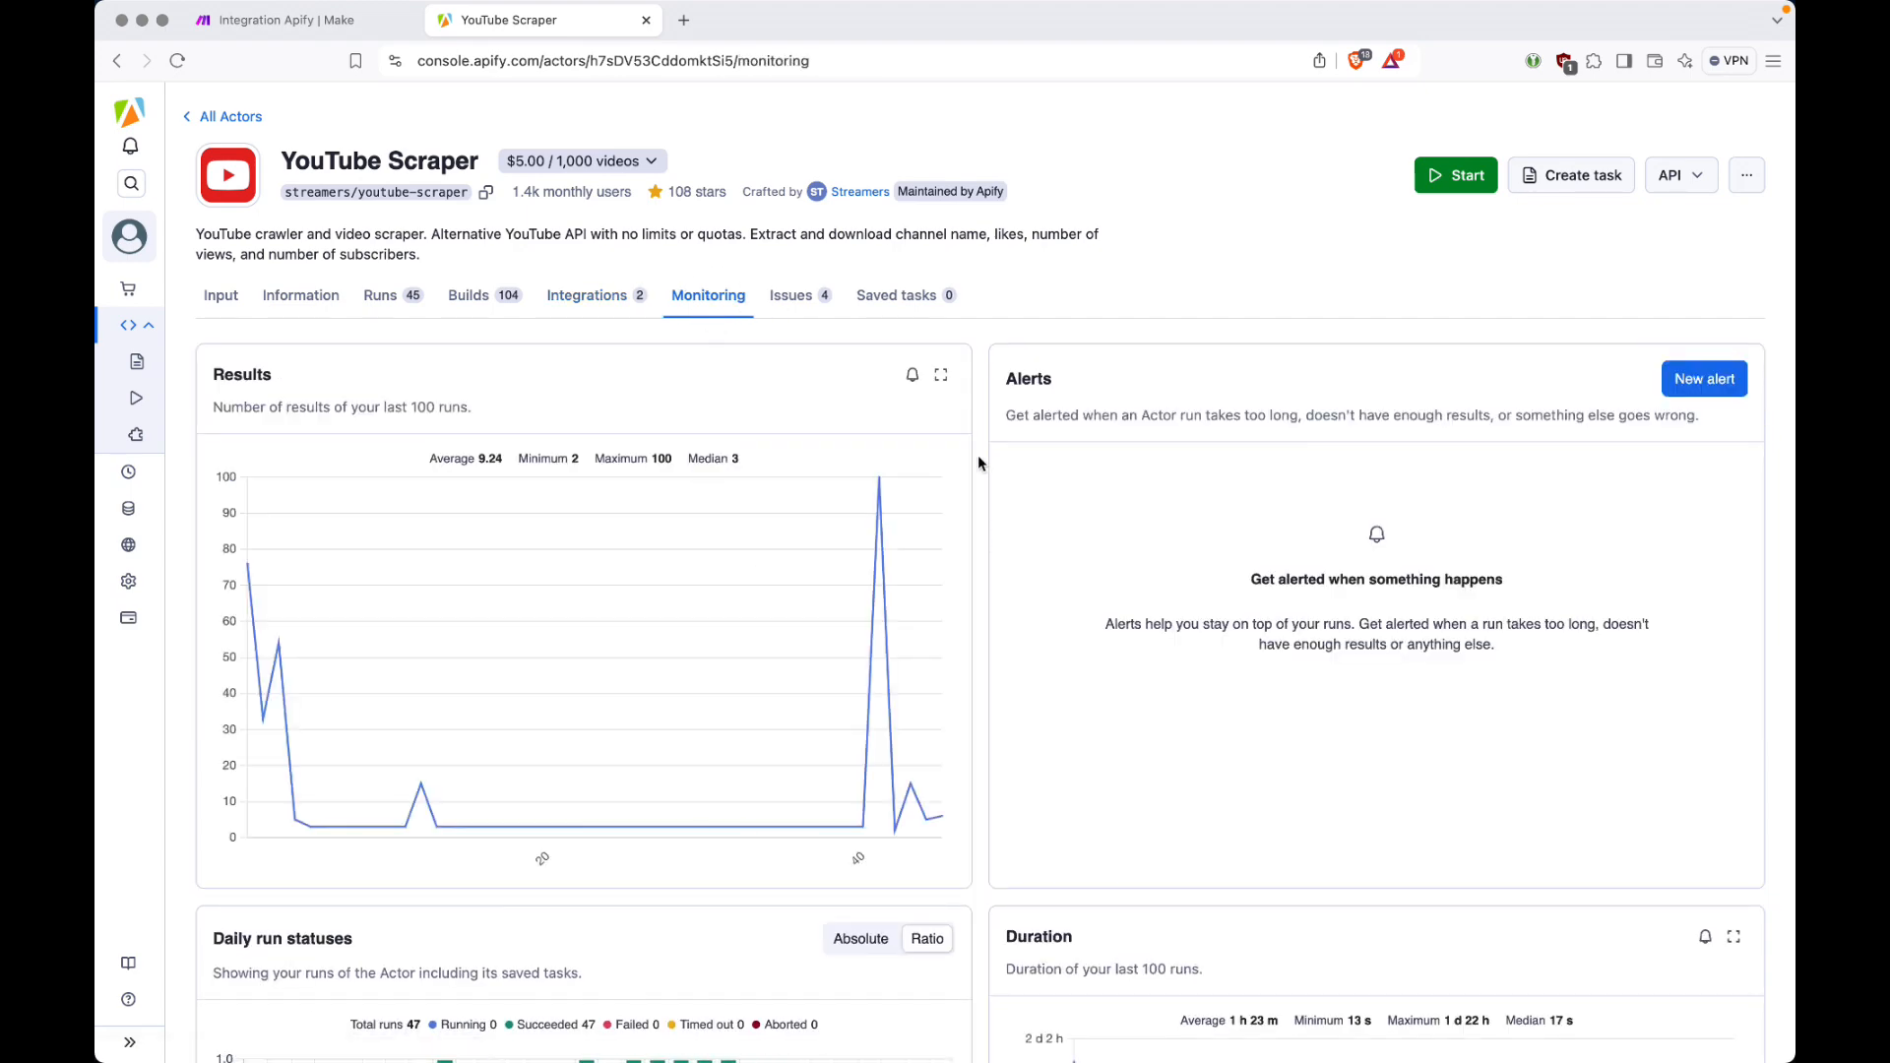
scroll(978, 455, "down", 8)
scroll(978, 455, "up", 8)
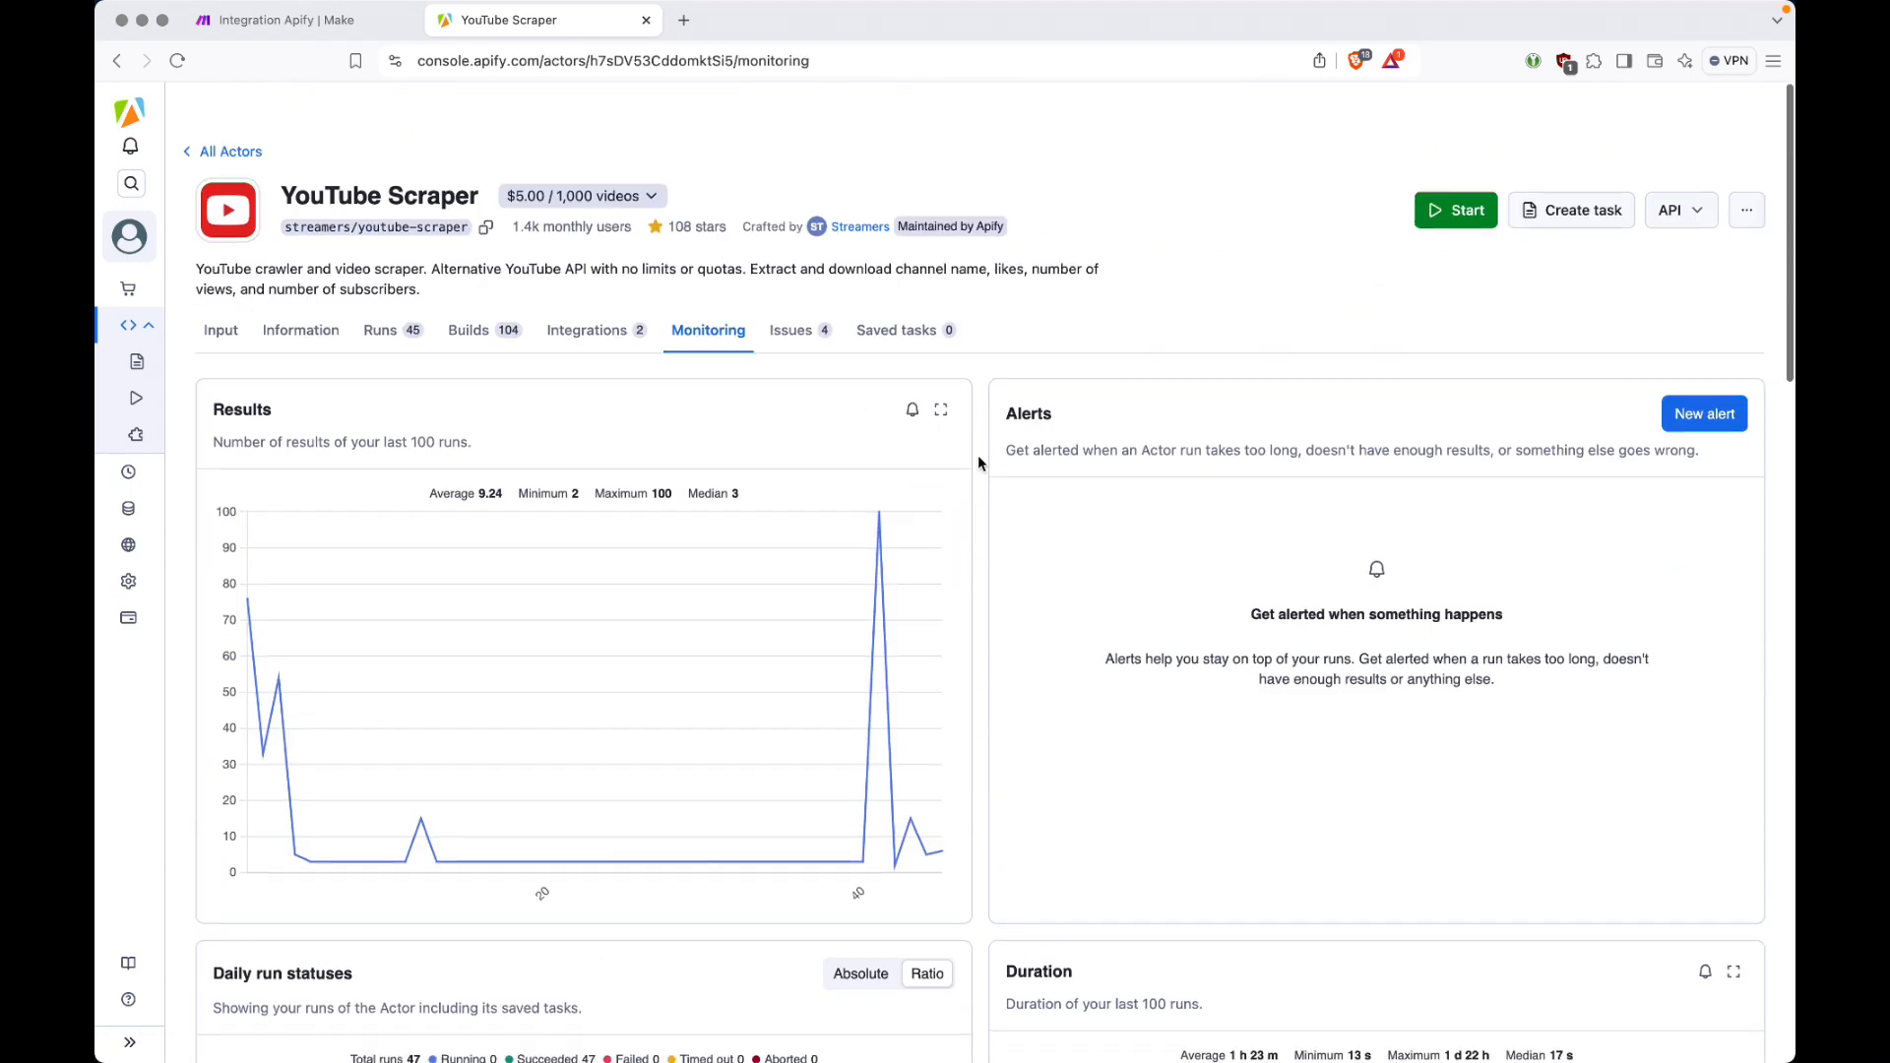
left_click(805, 306)
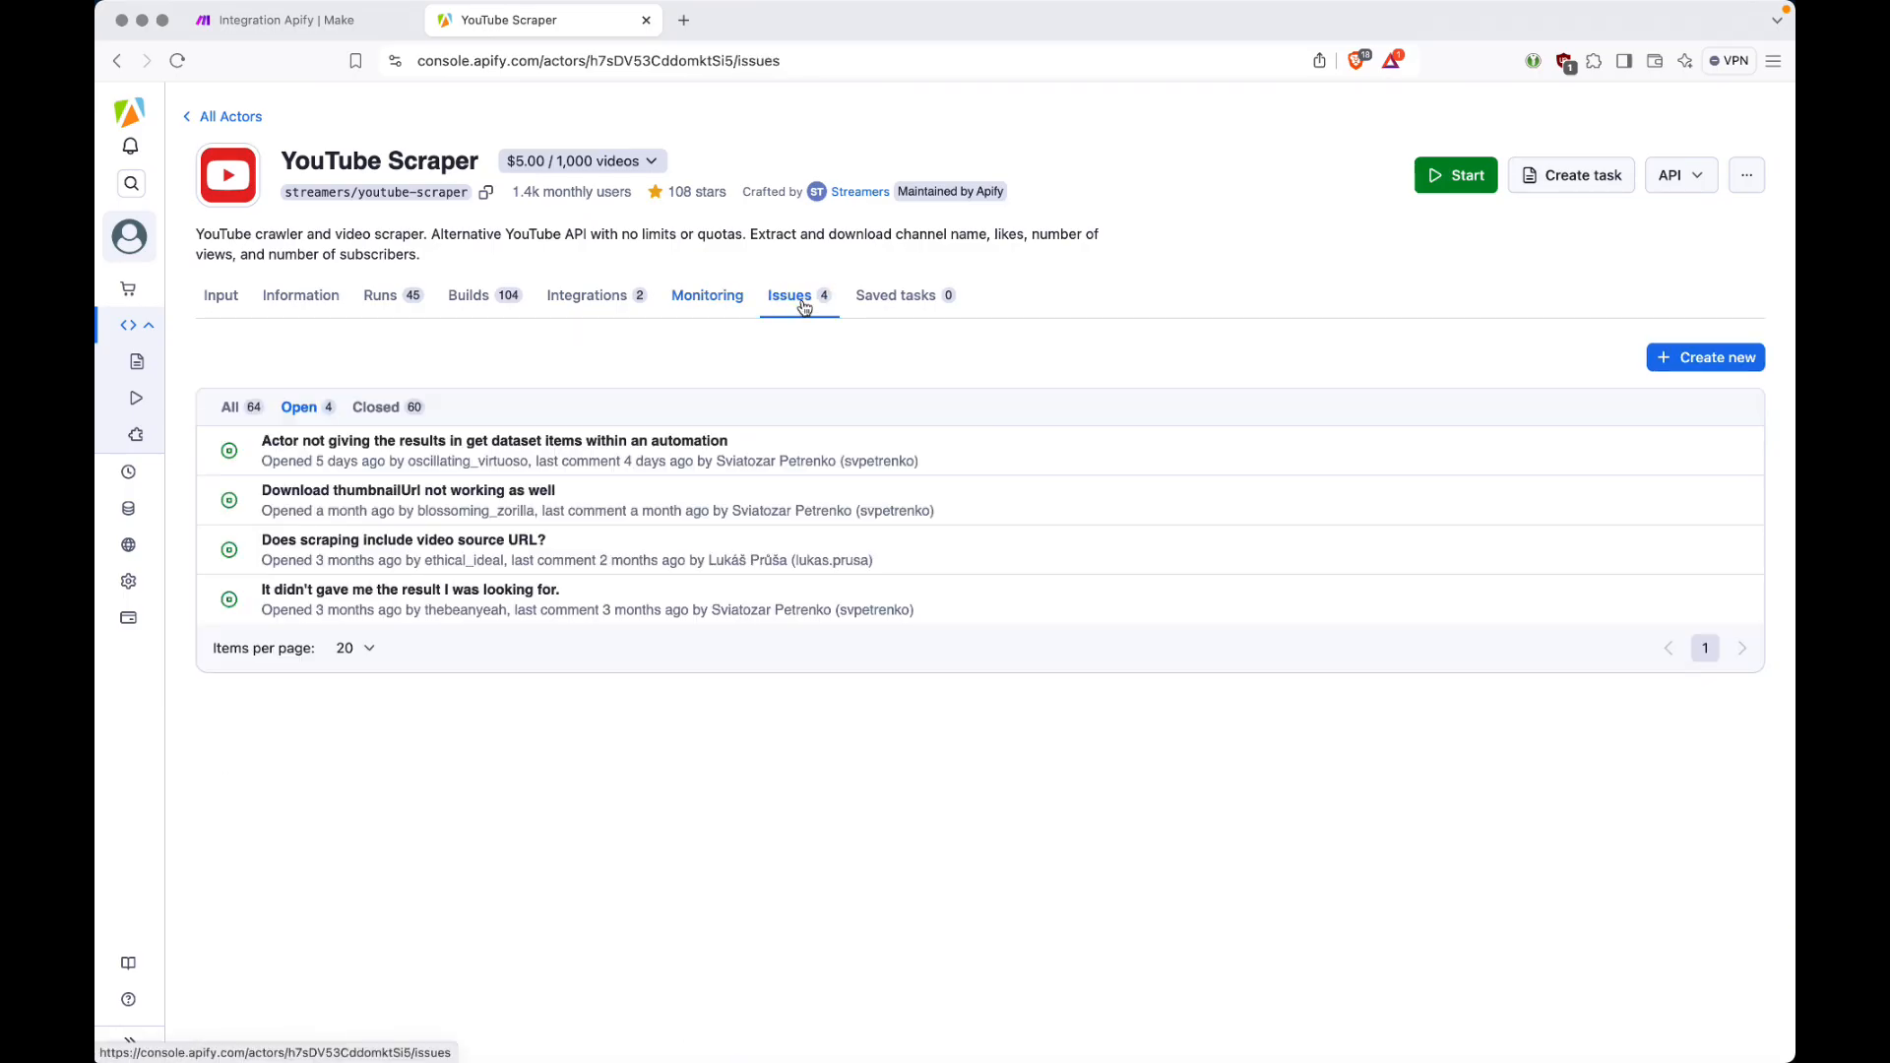
left_click(923, 298)
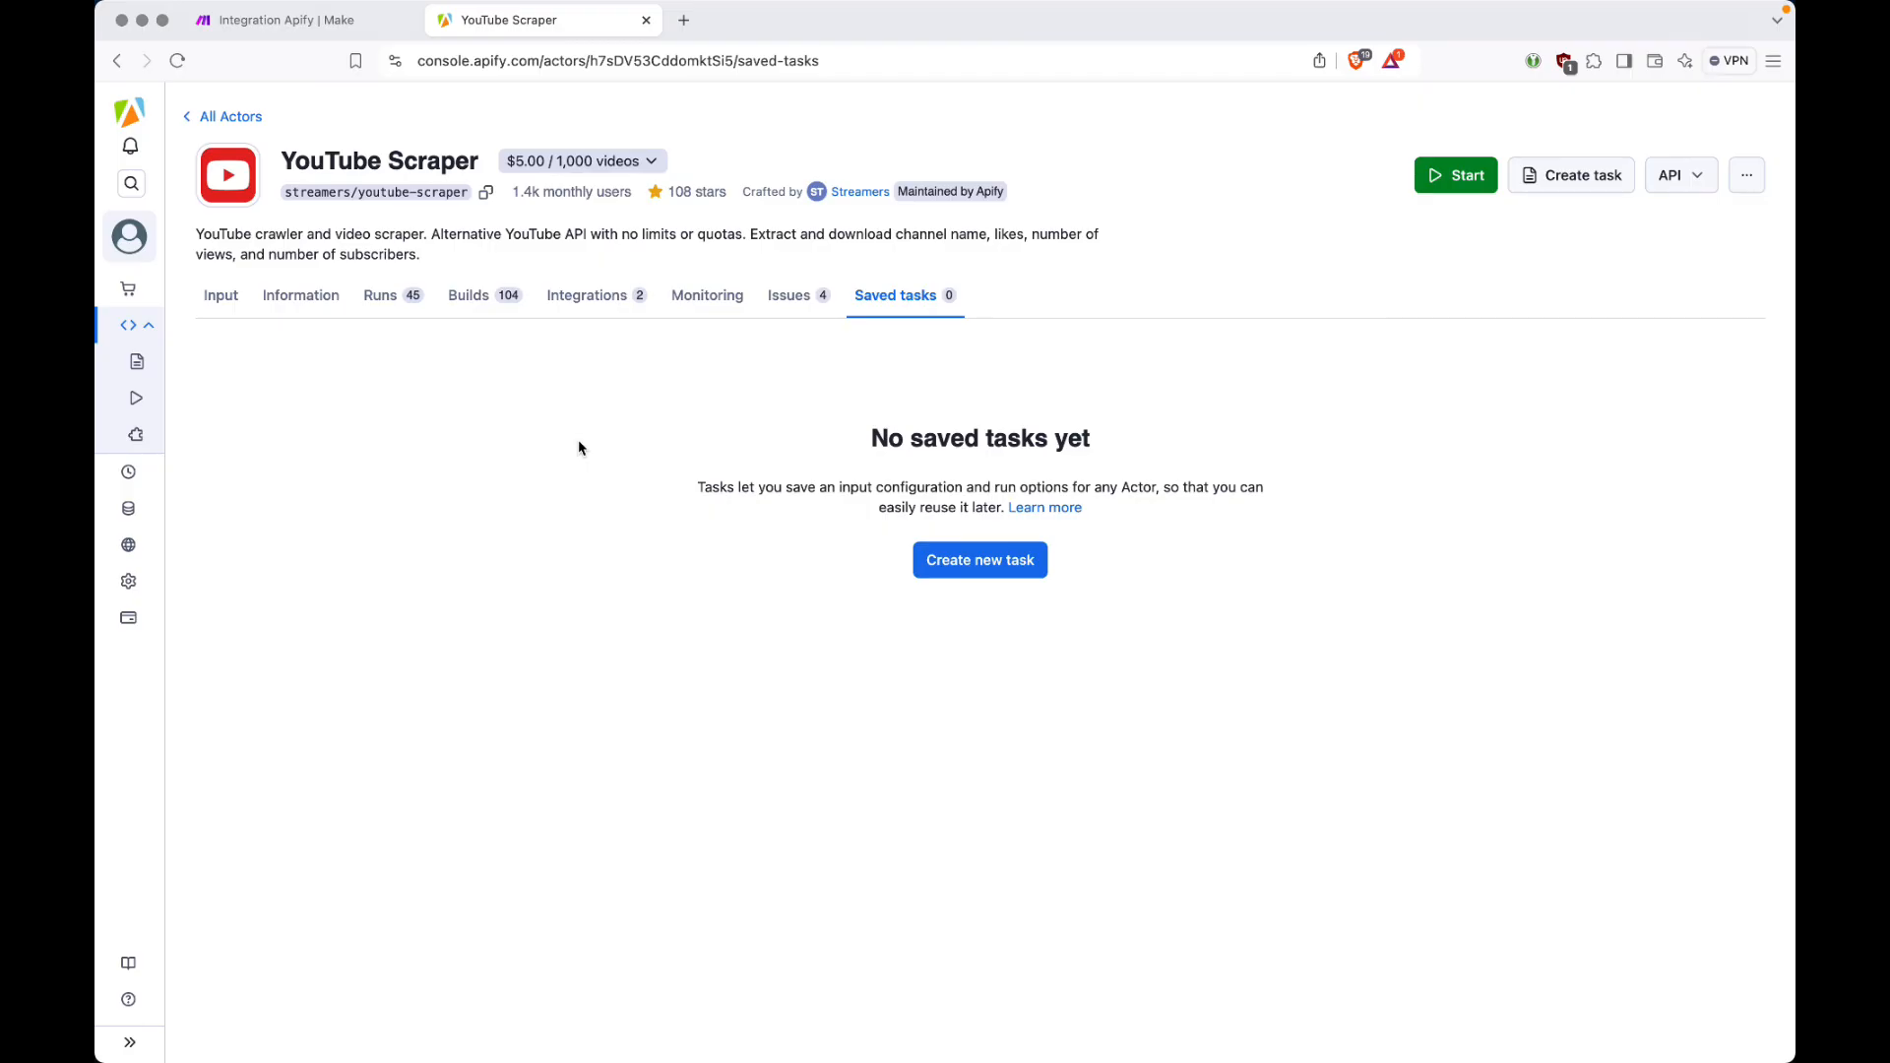
Return to the YouTube Scraper's input settings and set the maximum videos to 10.
left_click(232, 304)
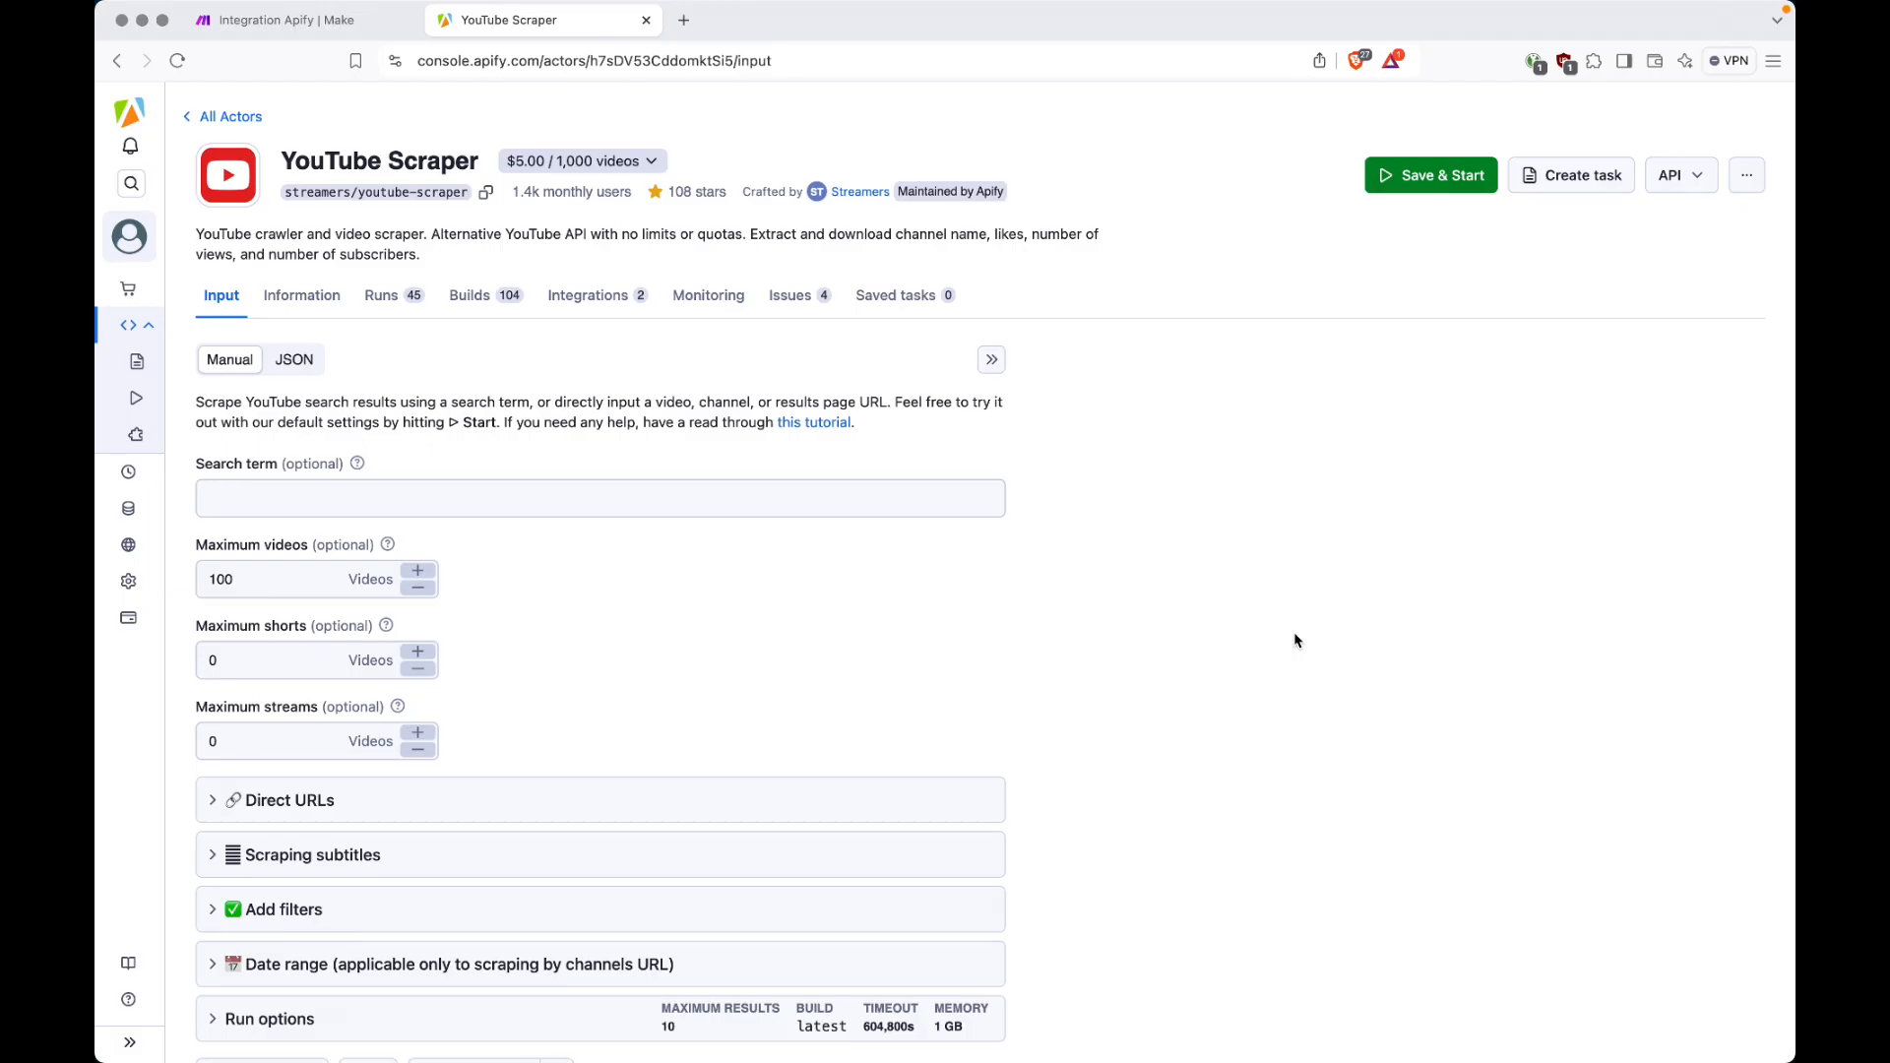
left_click(388, 498)
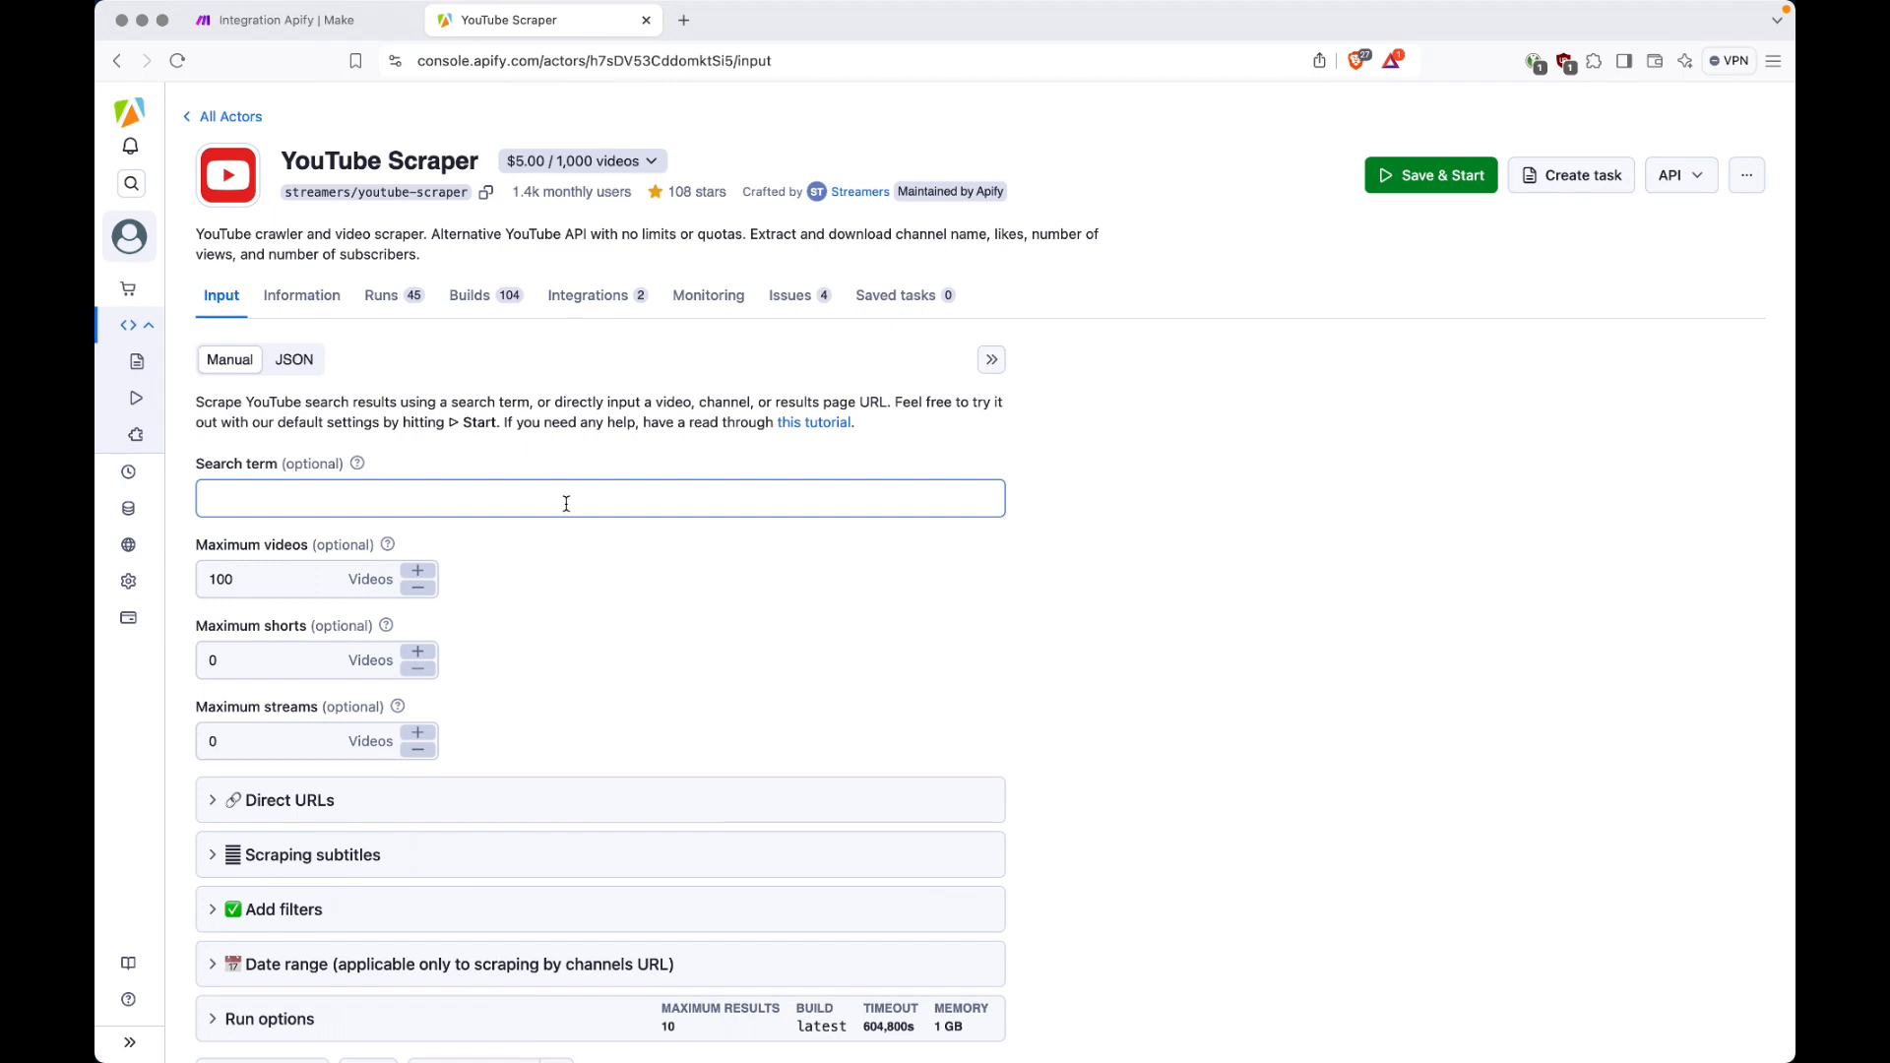
left_click(301, 587)
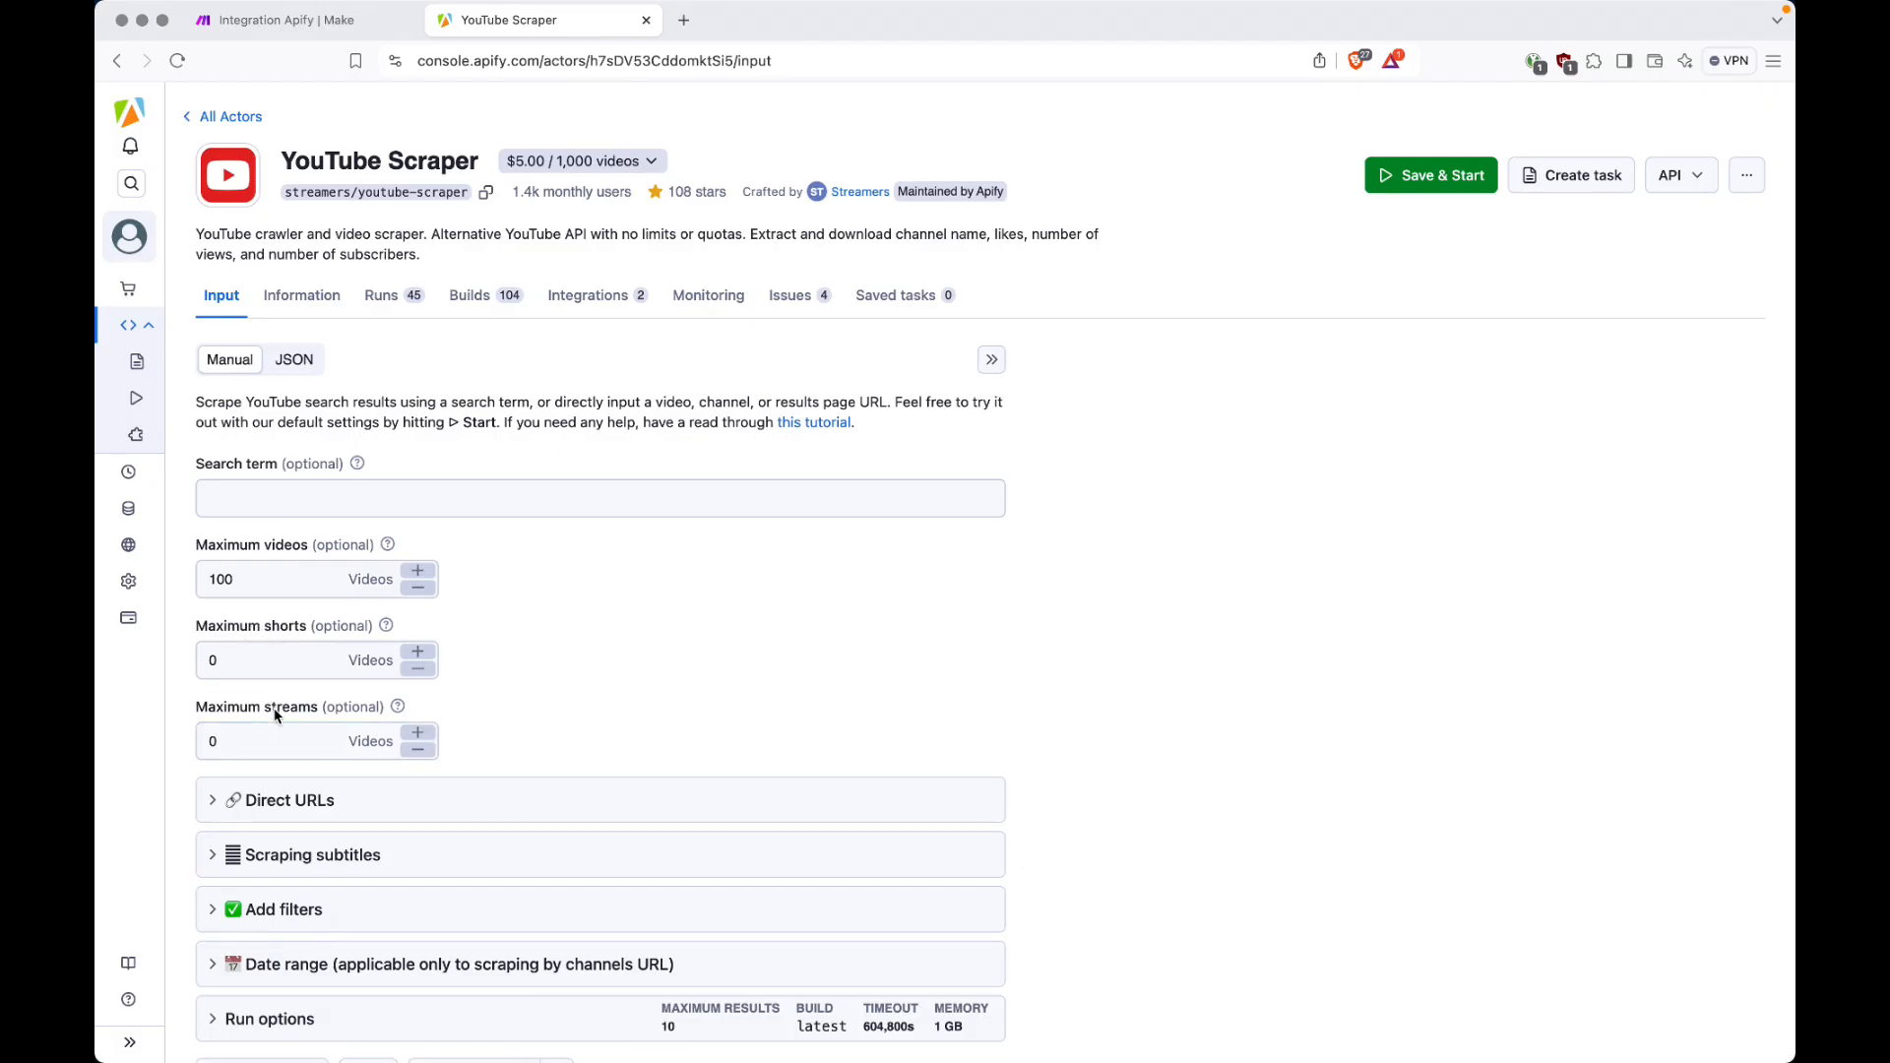
left_click(281, 582)
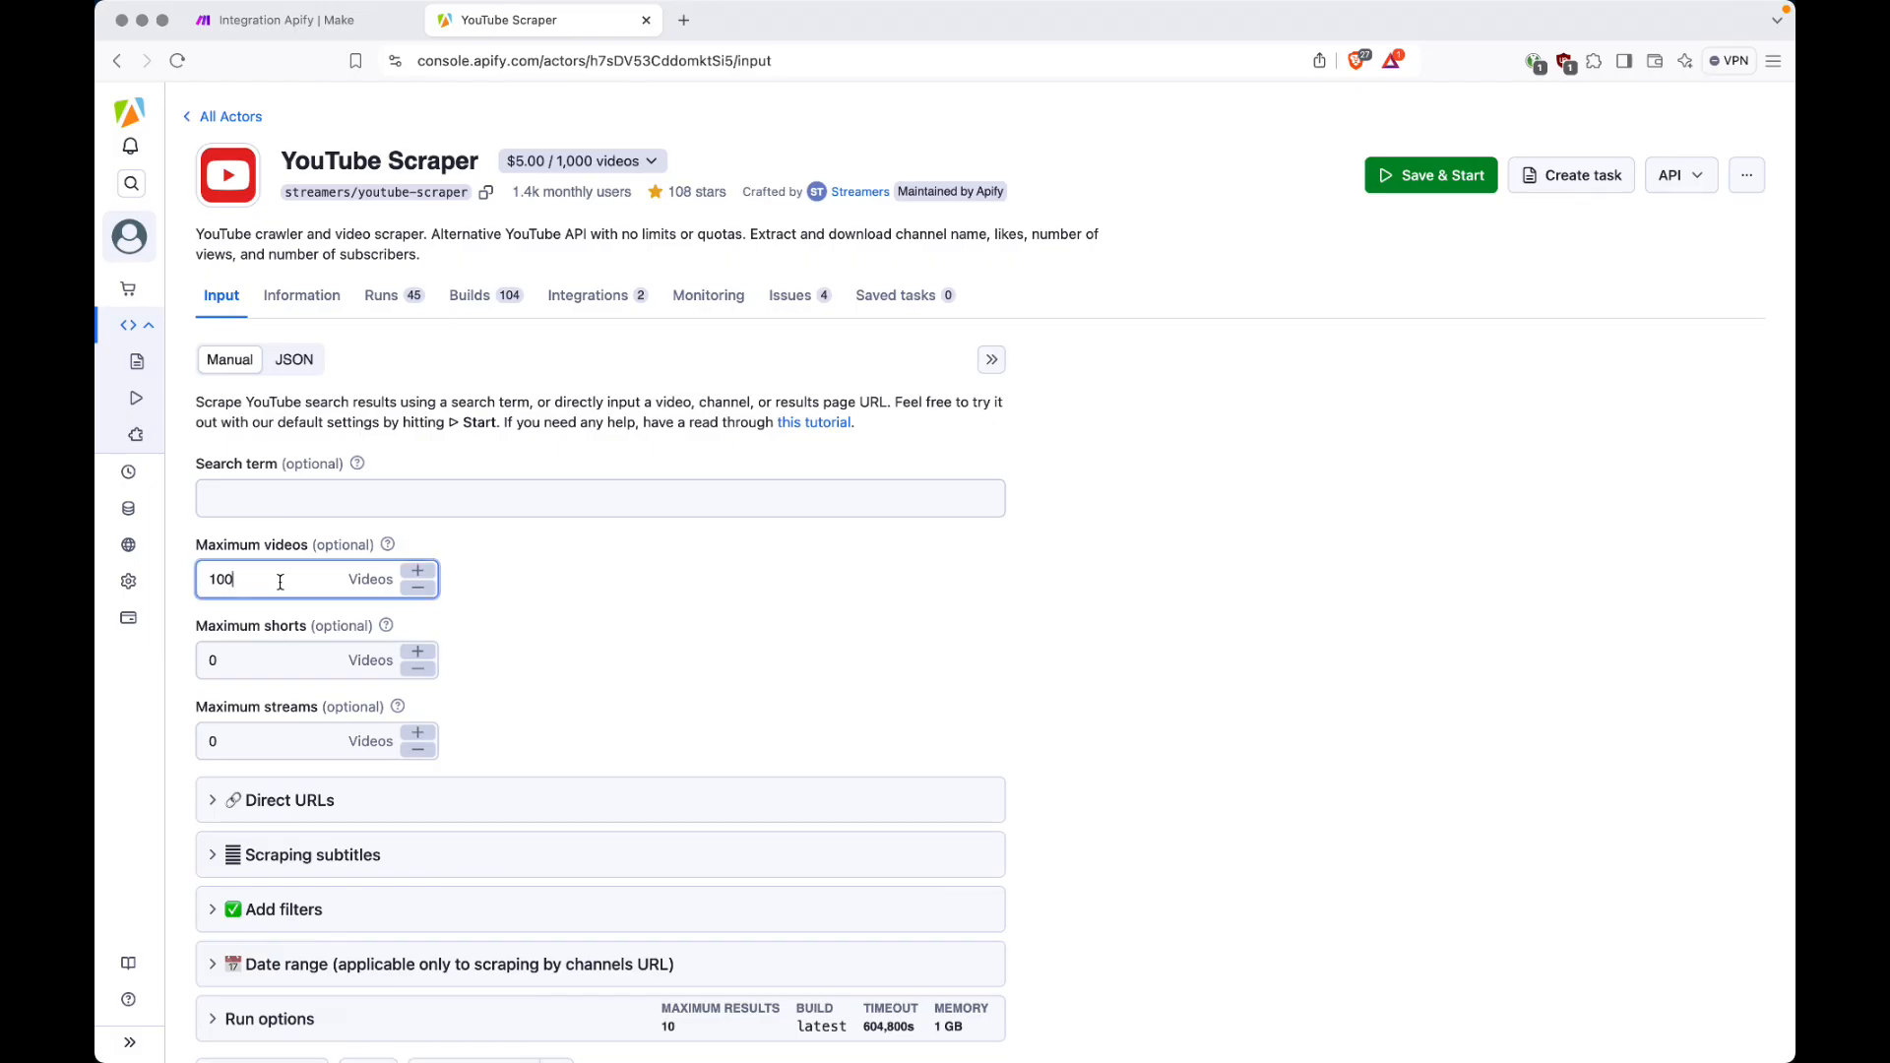
key("BackSpace")
left_click(622, 605)
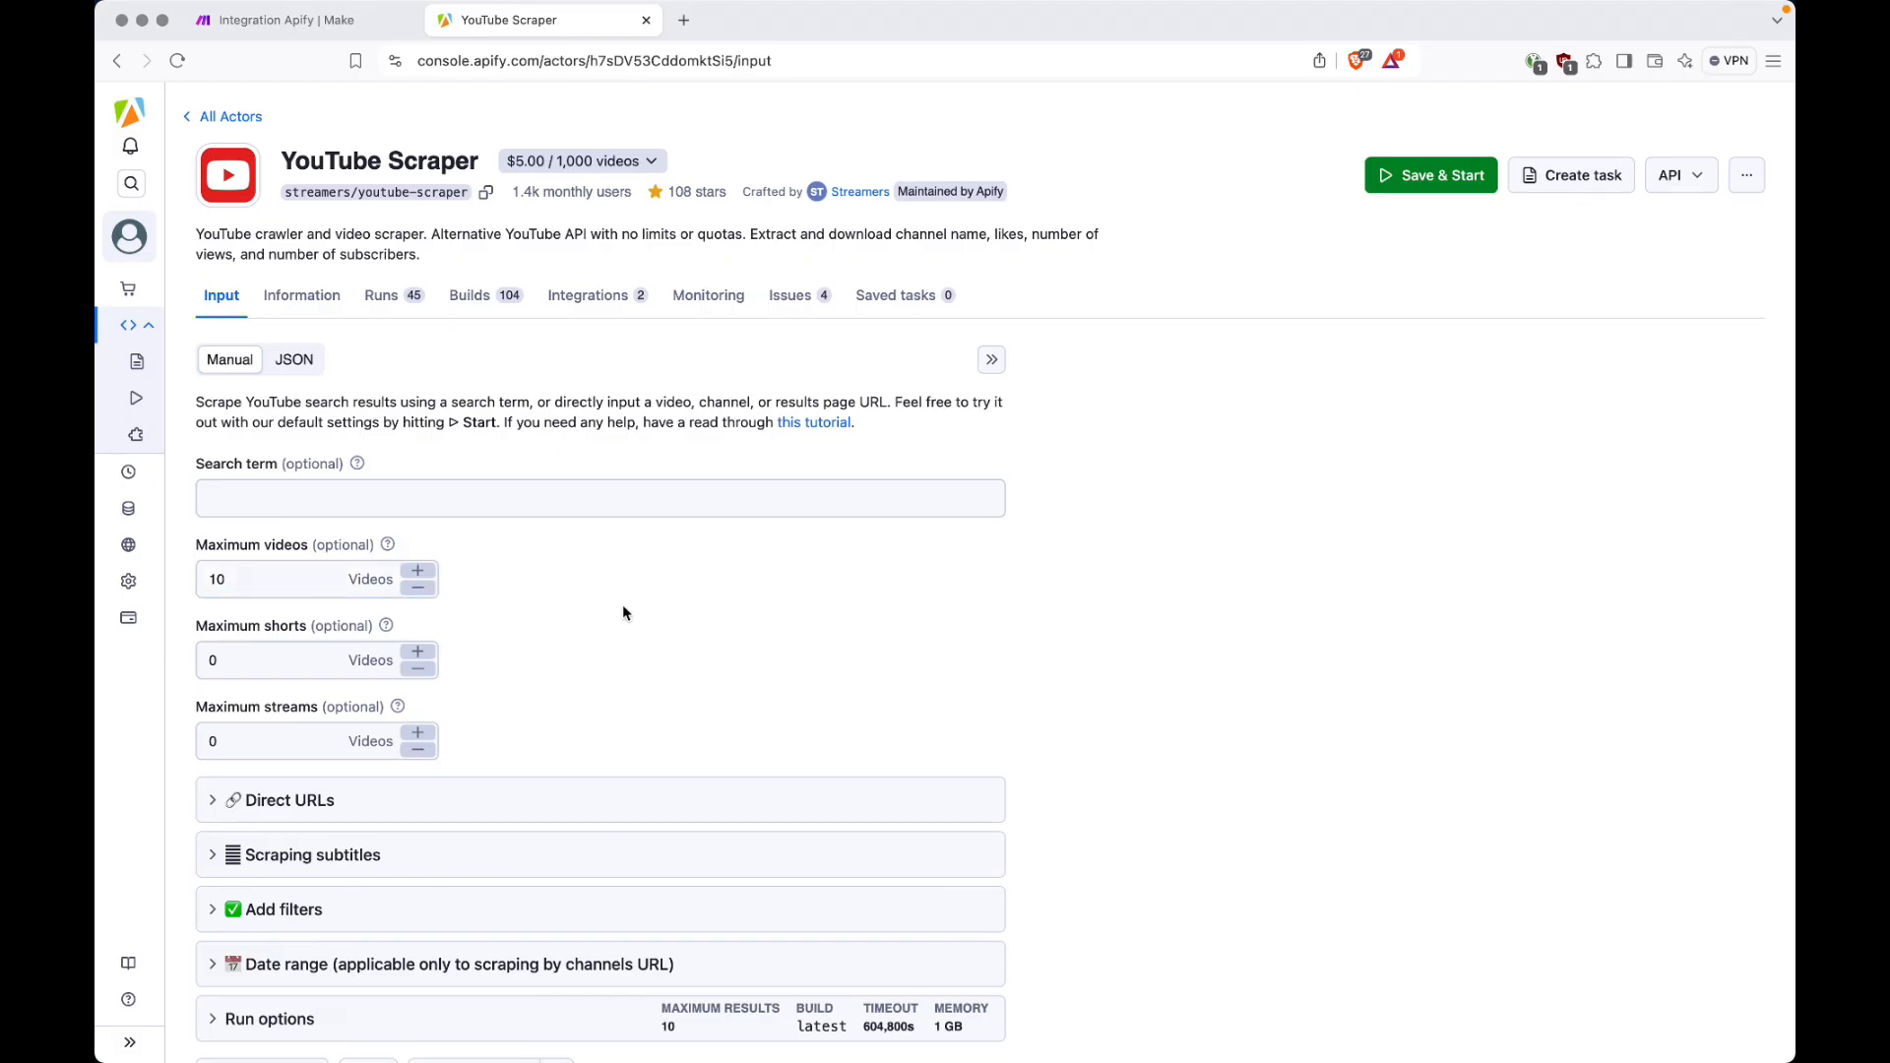
Examine the scraper's input options for direct URLs, subtitles, filters and date range, including the newer-than and last-days fields.
scroll(1074, 583, "down", 2)
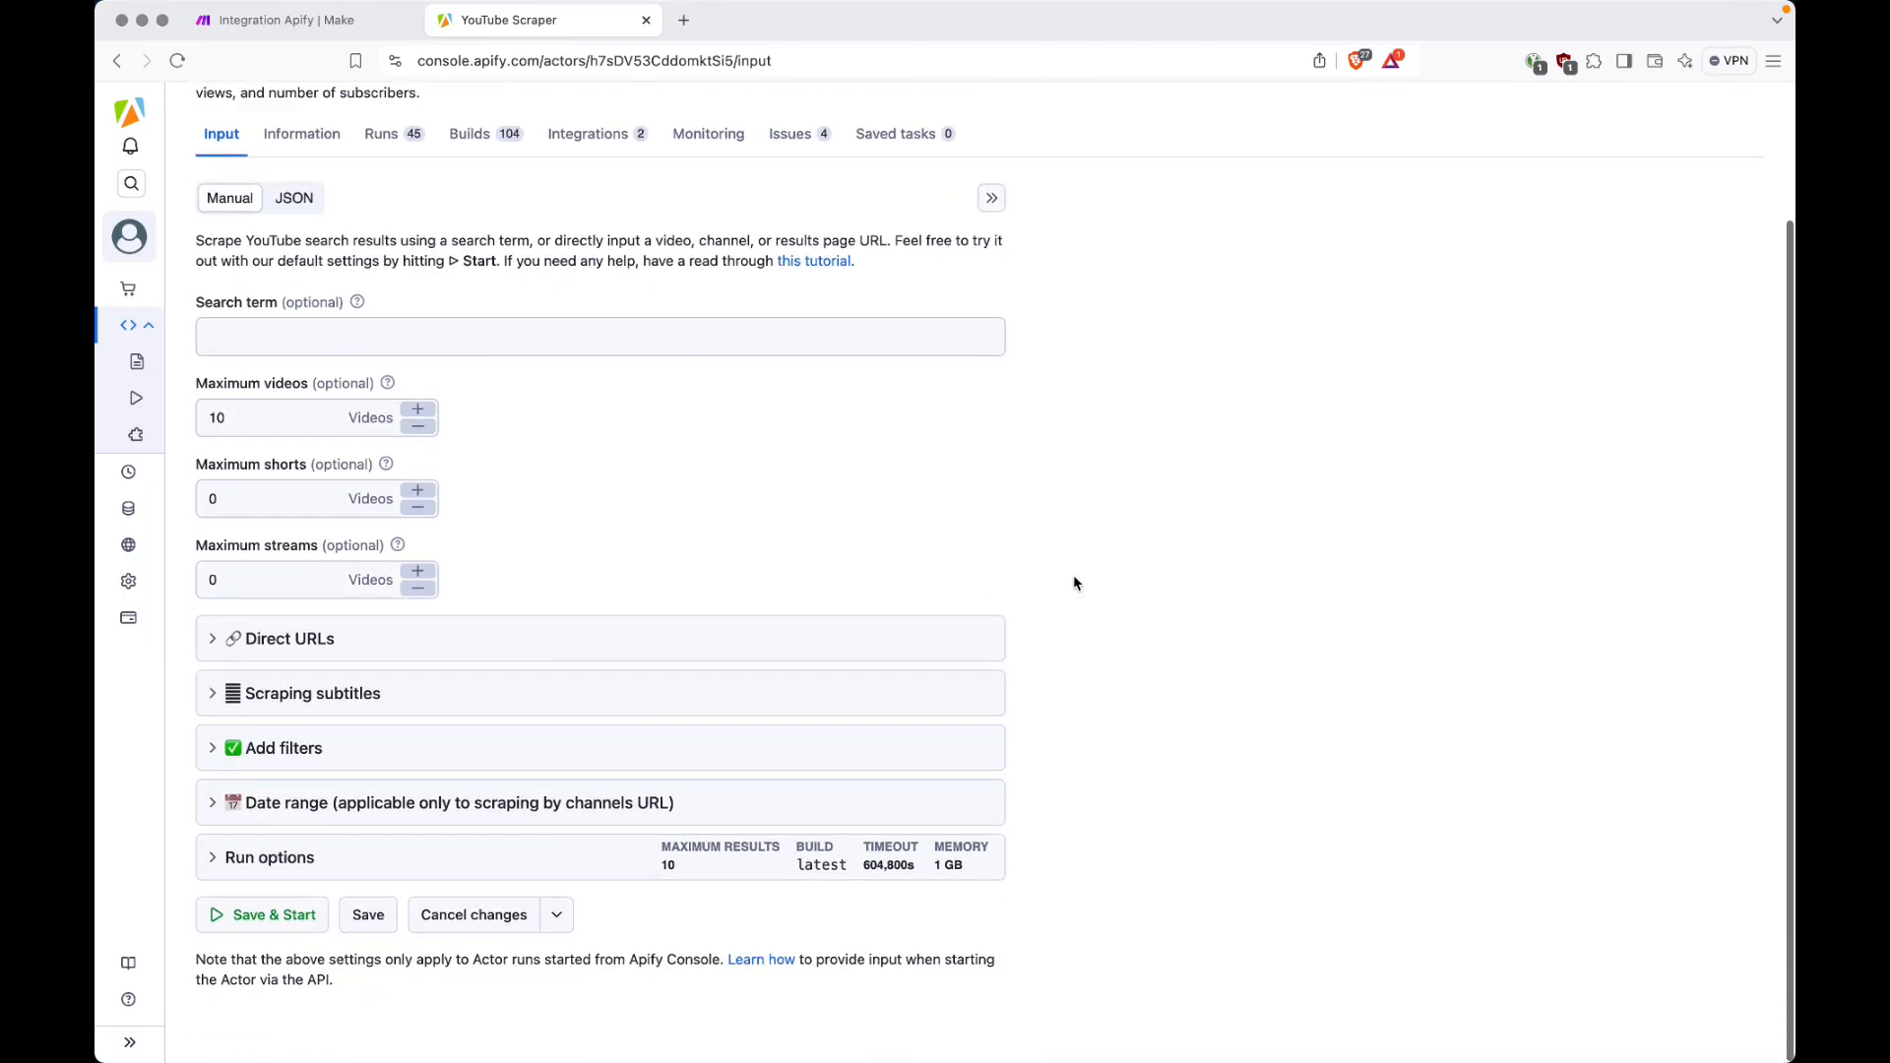
left_click(762, 653)
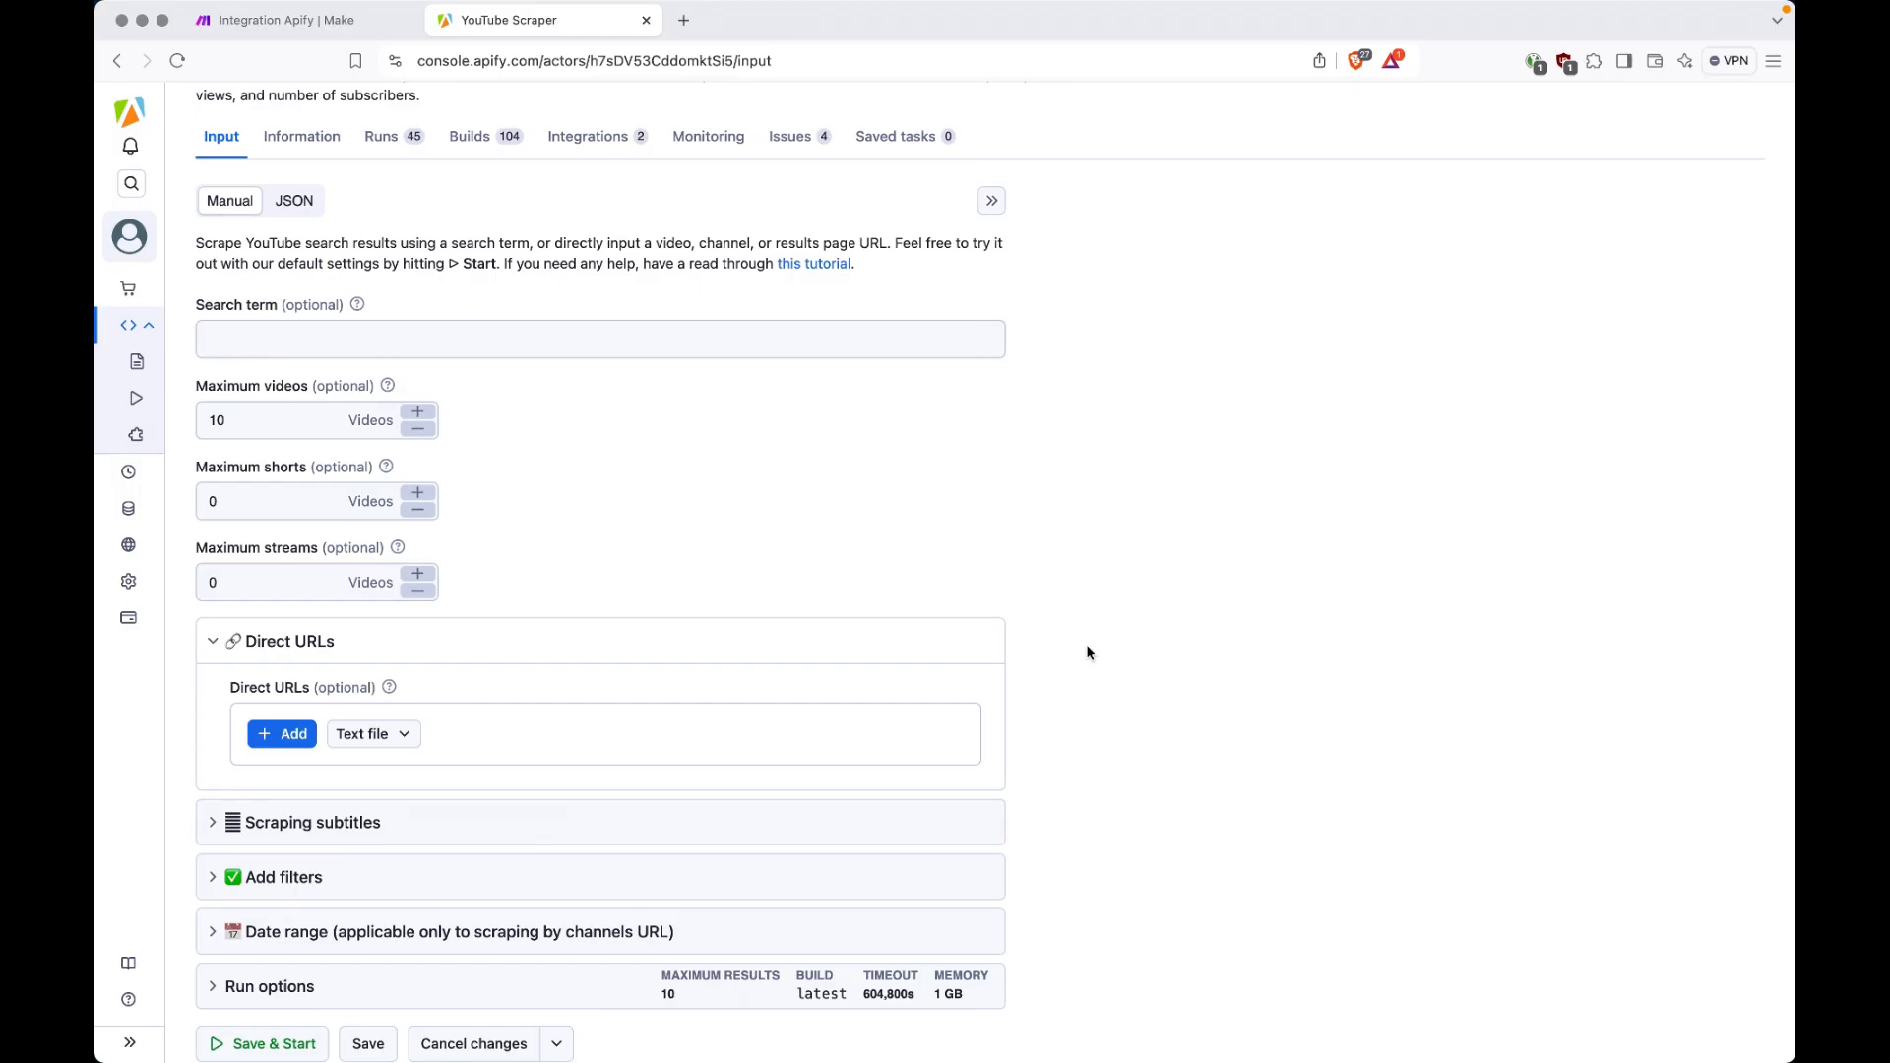
left_click(920, 641)
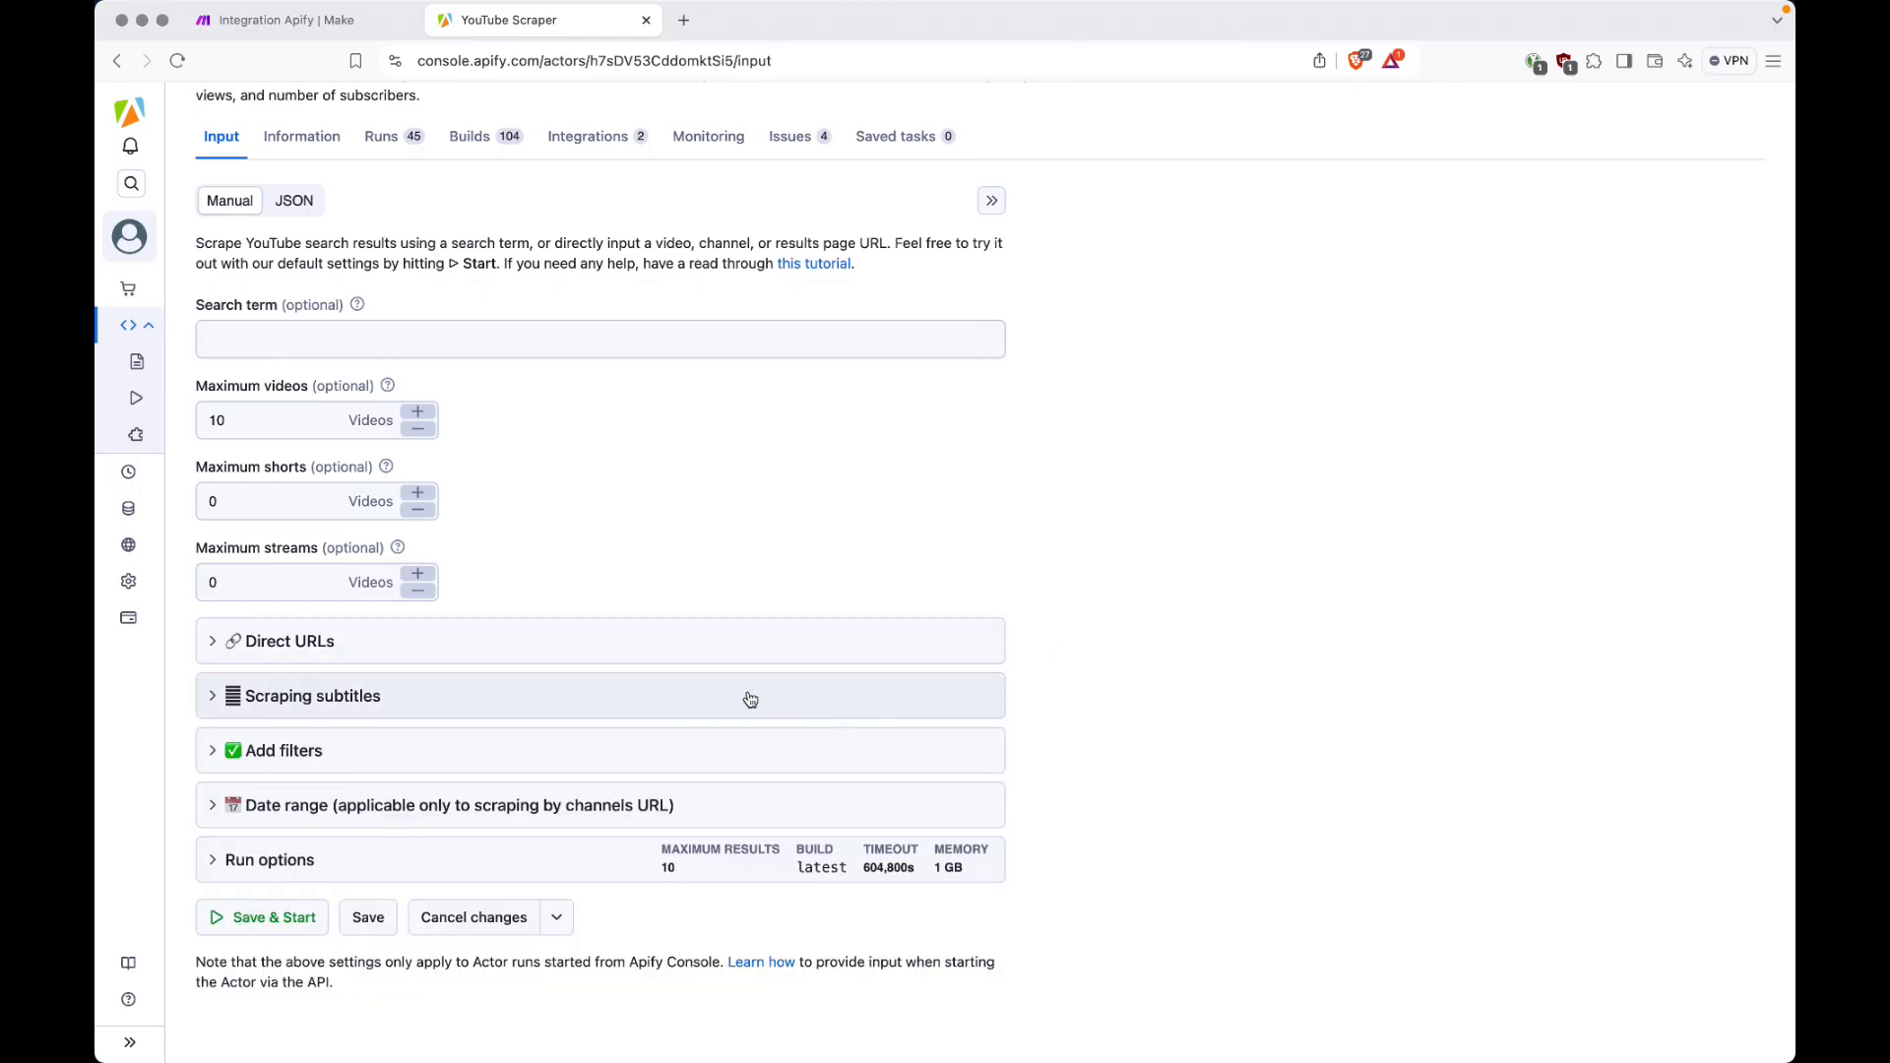
left_click(738, 699)
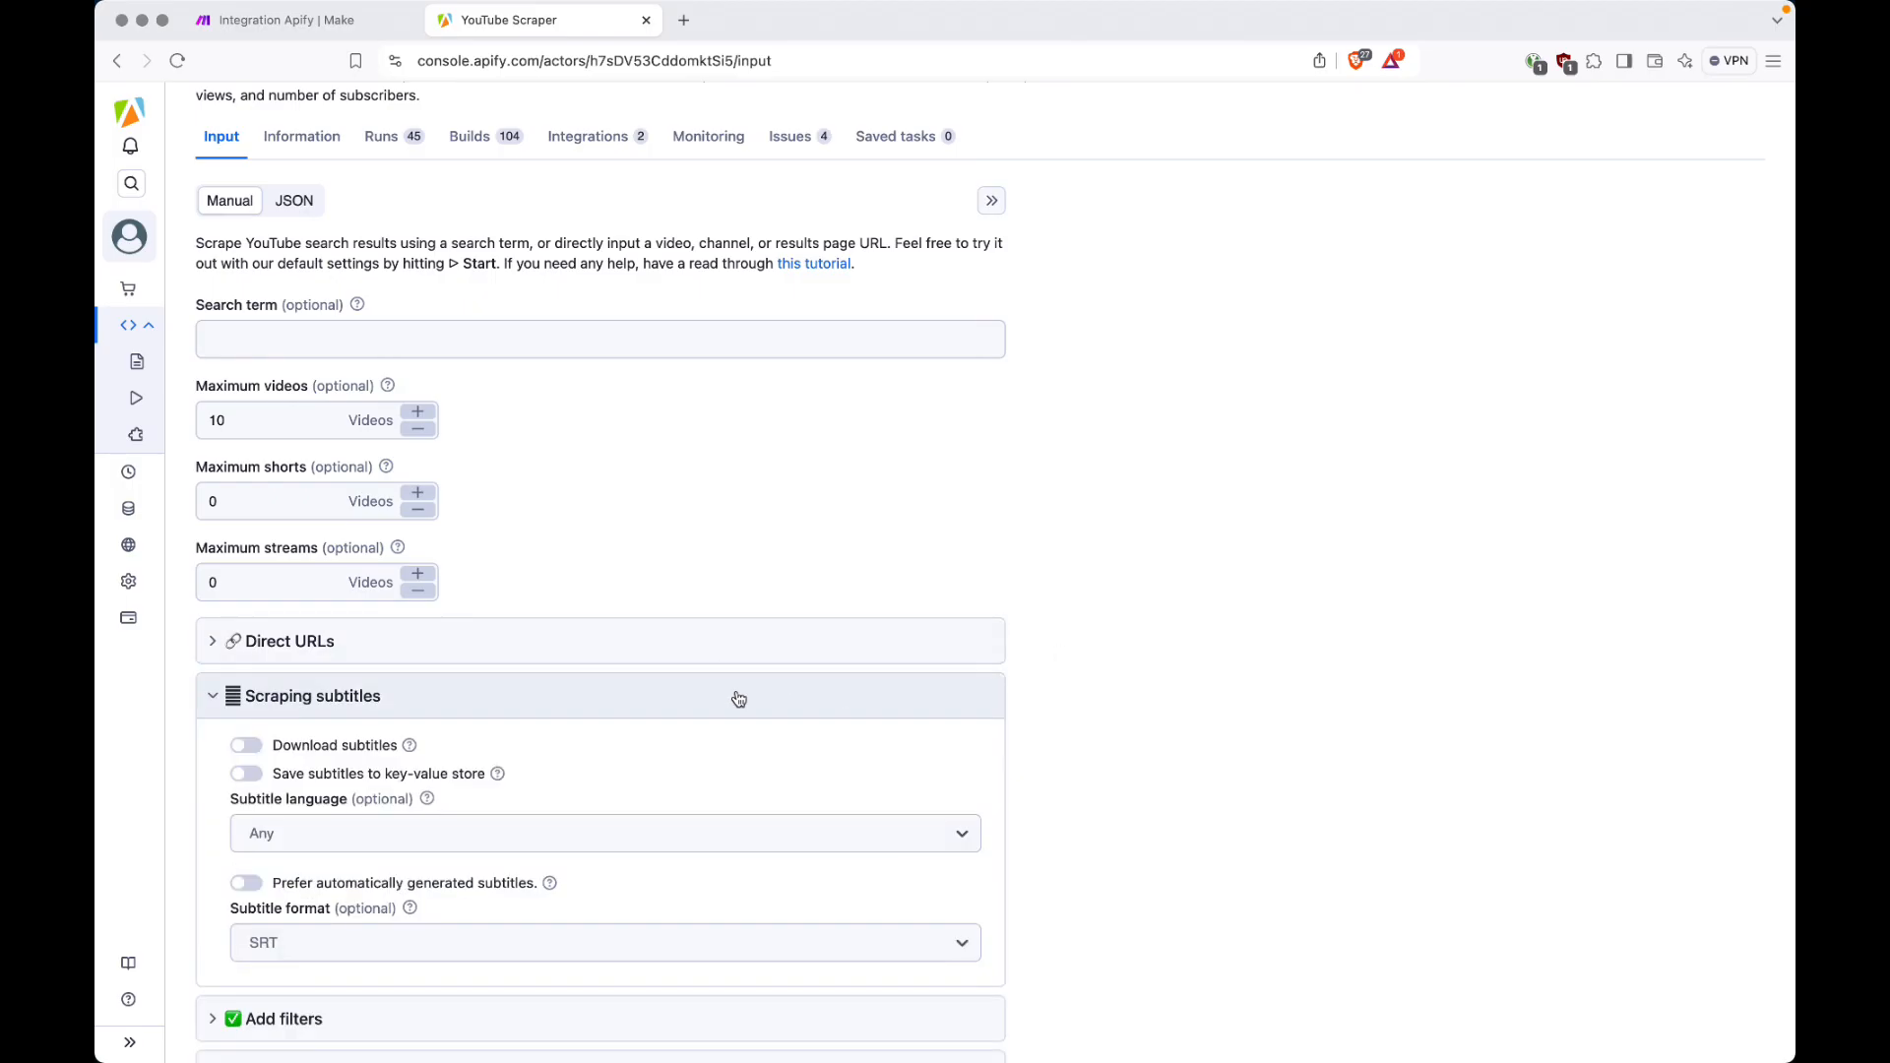
left_click(663, 712)
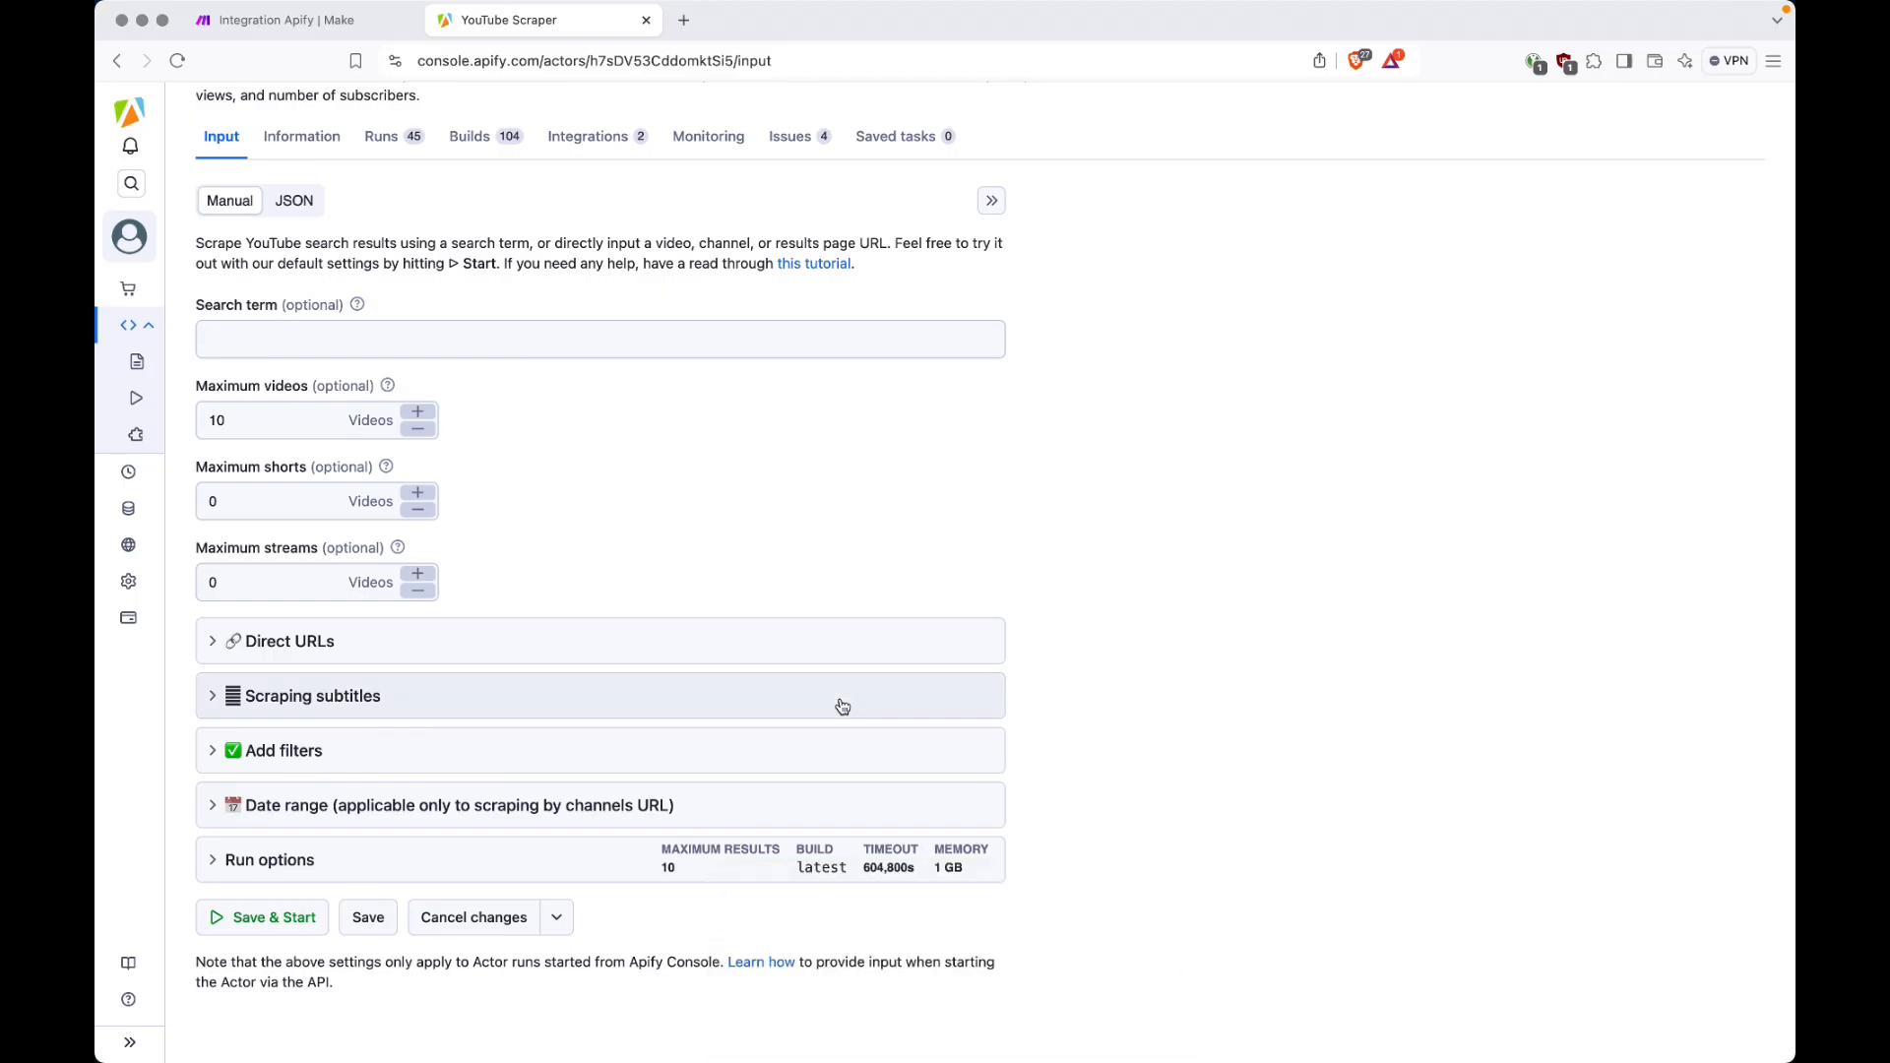
left_click(698, 760)
scroll(699, 719, "down", 2)
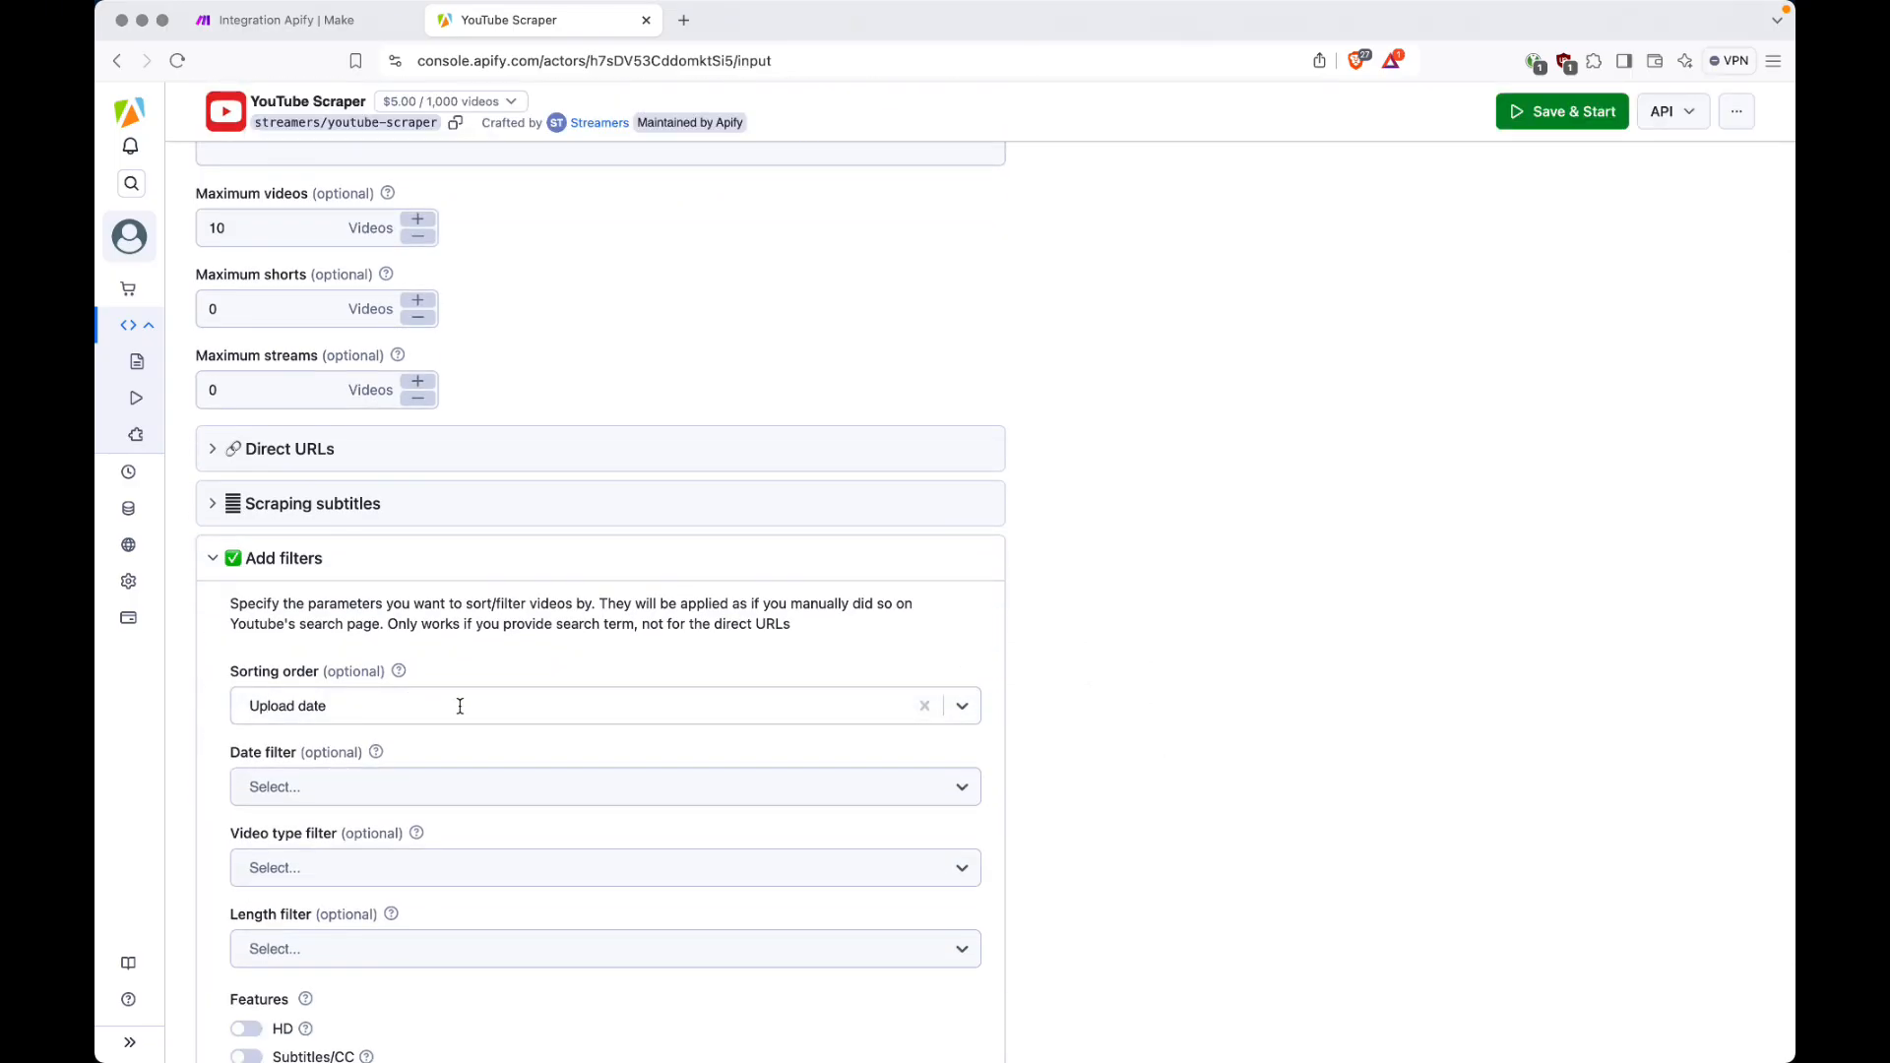
left_click(834, 561)
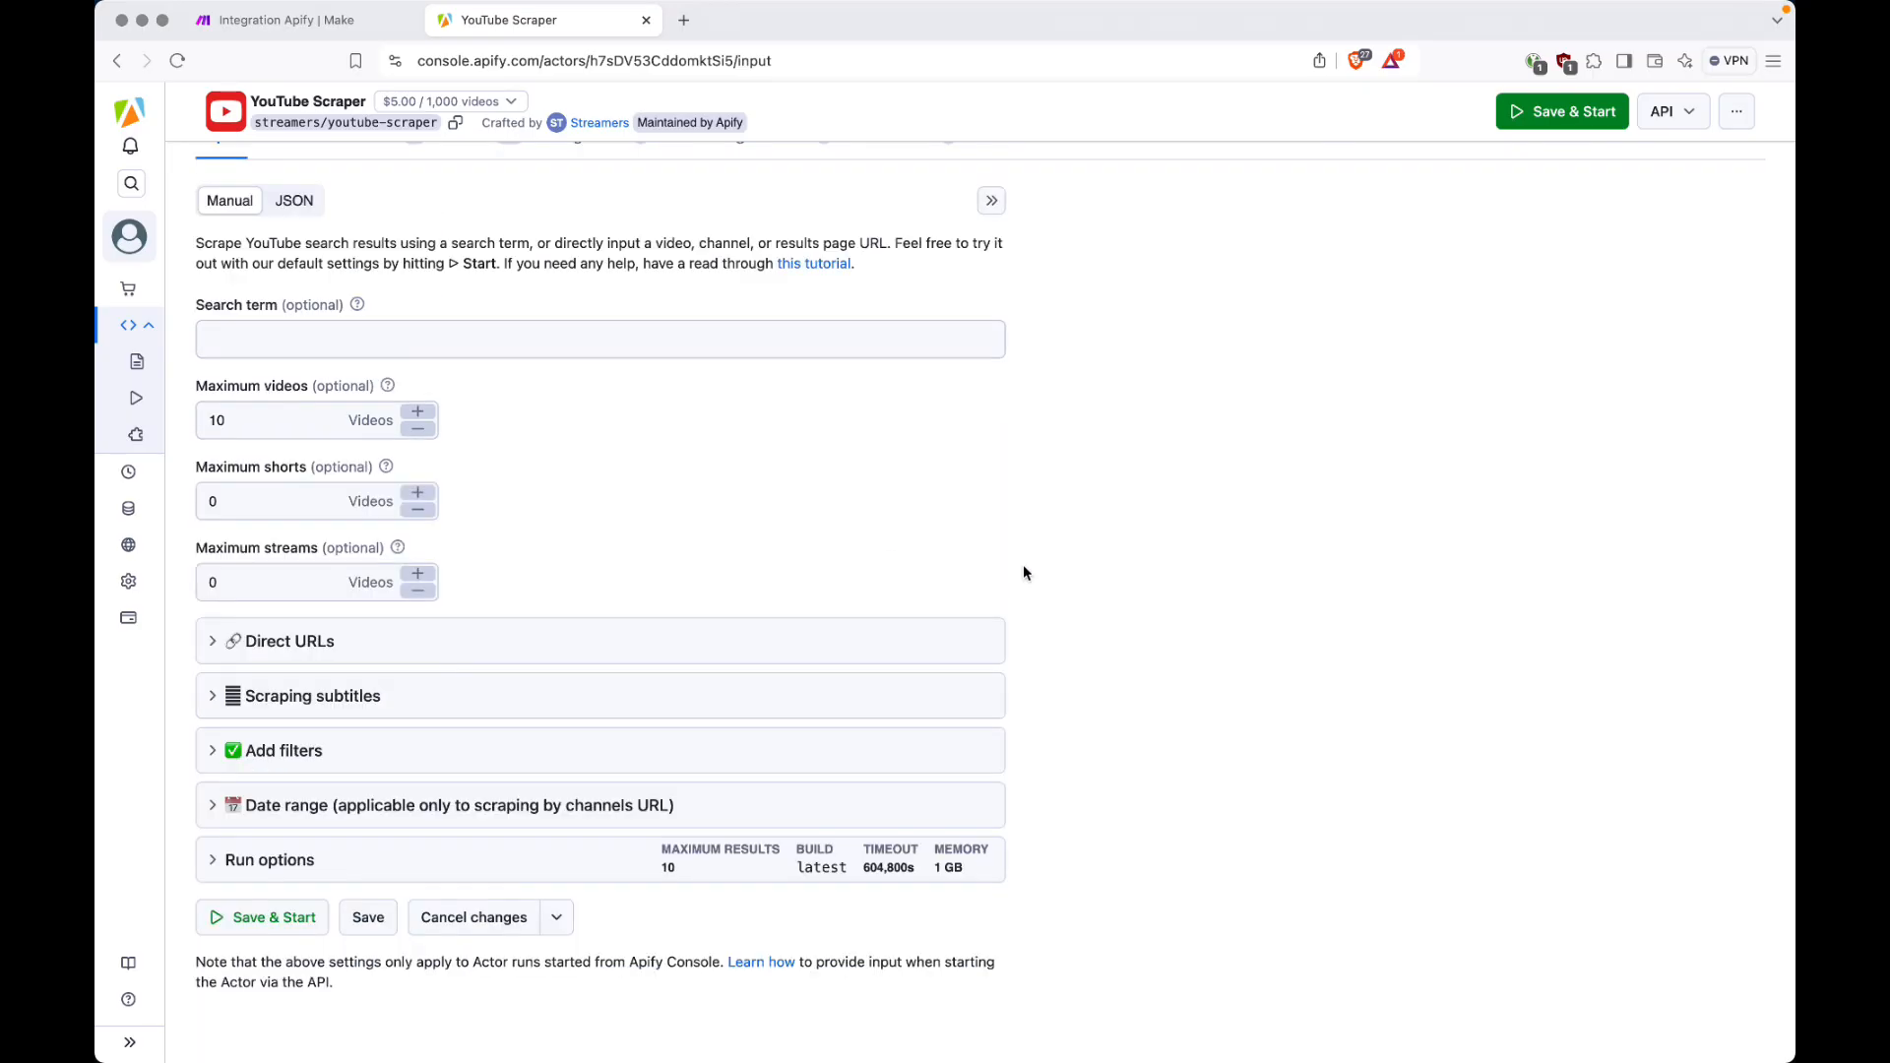
left_click(665, 815)
scroll(1142, 843, "down", 2)
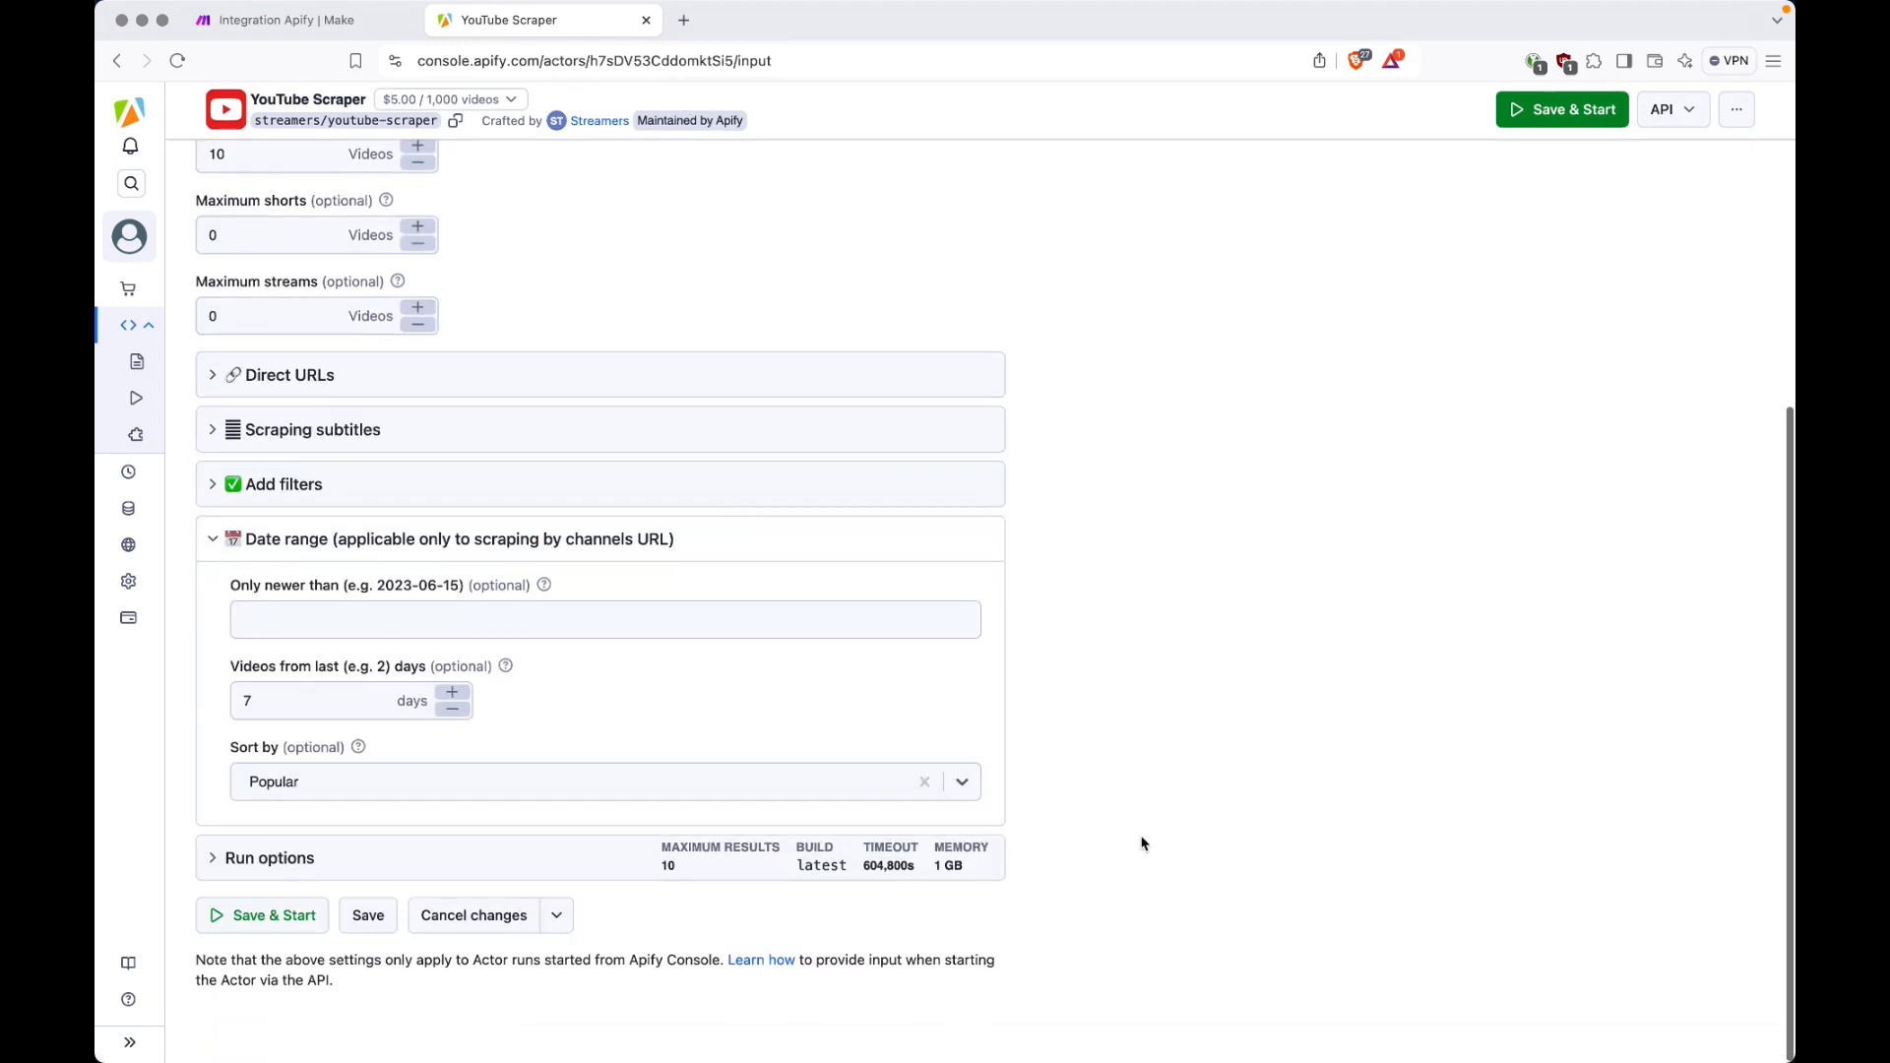
left_click(294, 719)
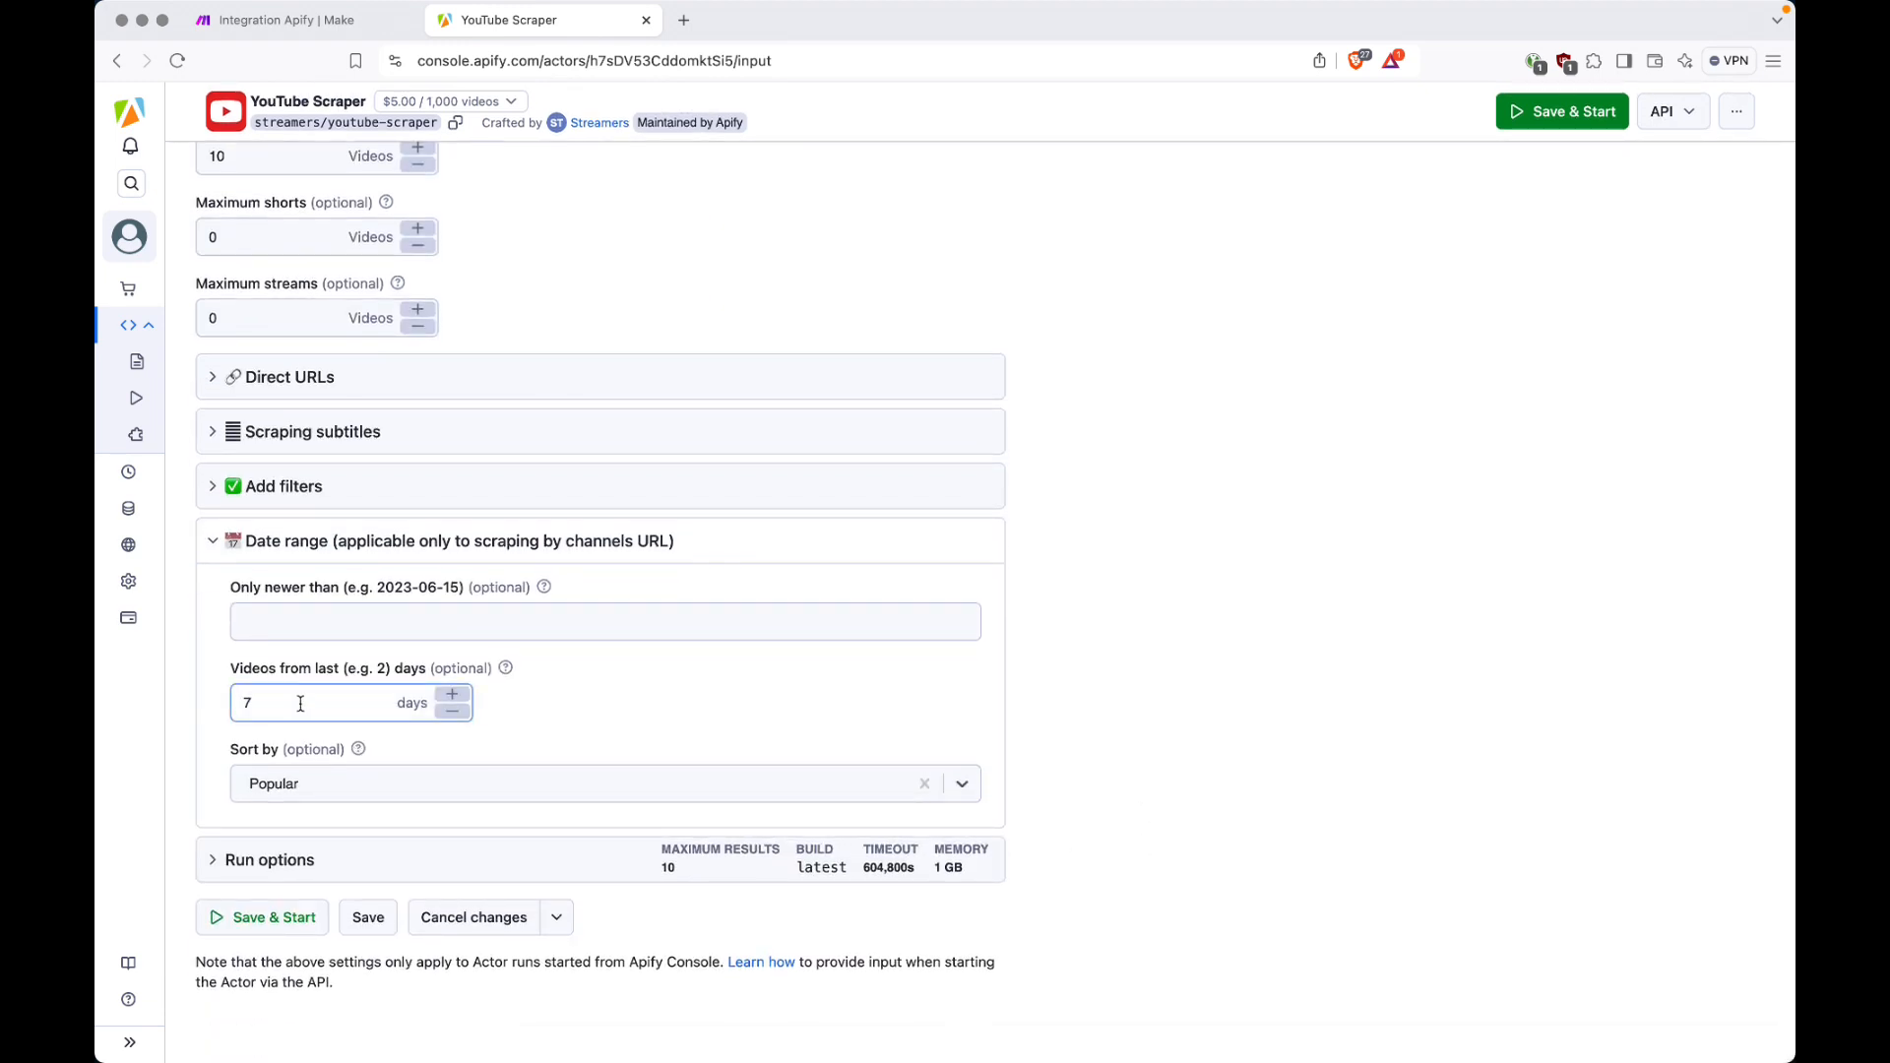
left_click(335, 622)
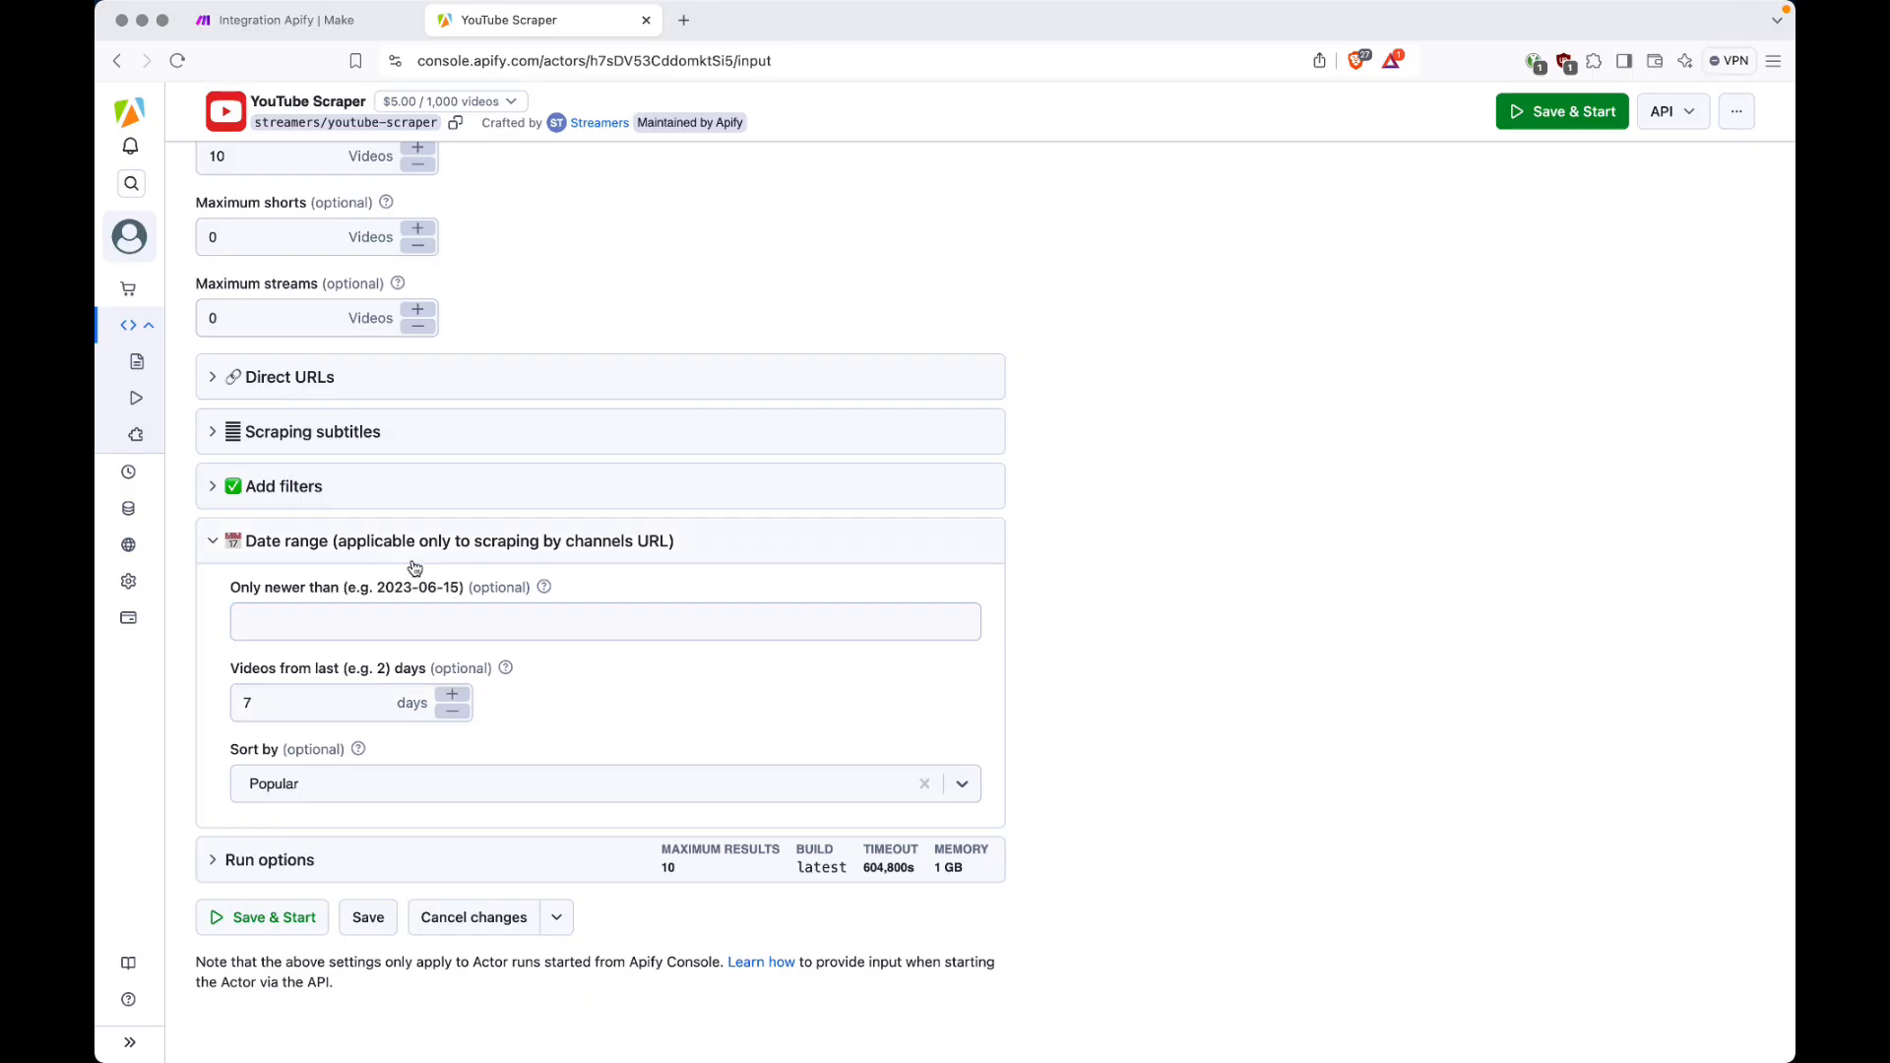
left_click(792, 541)
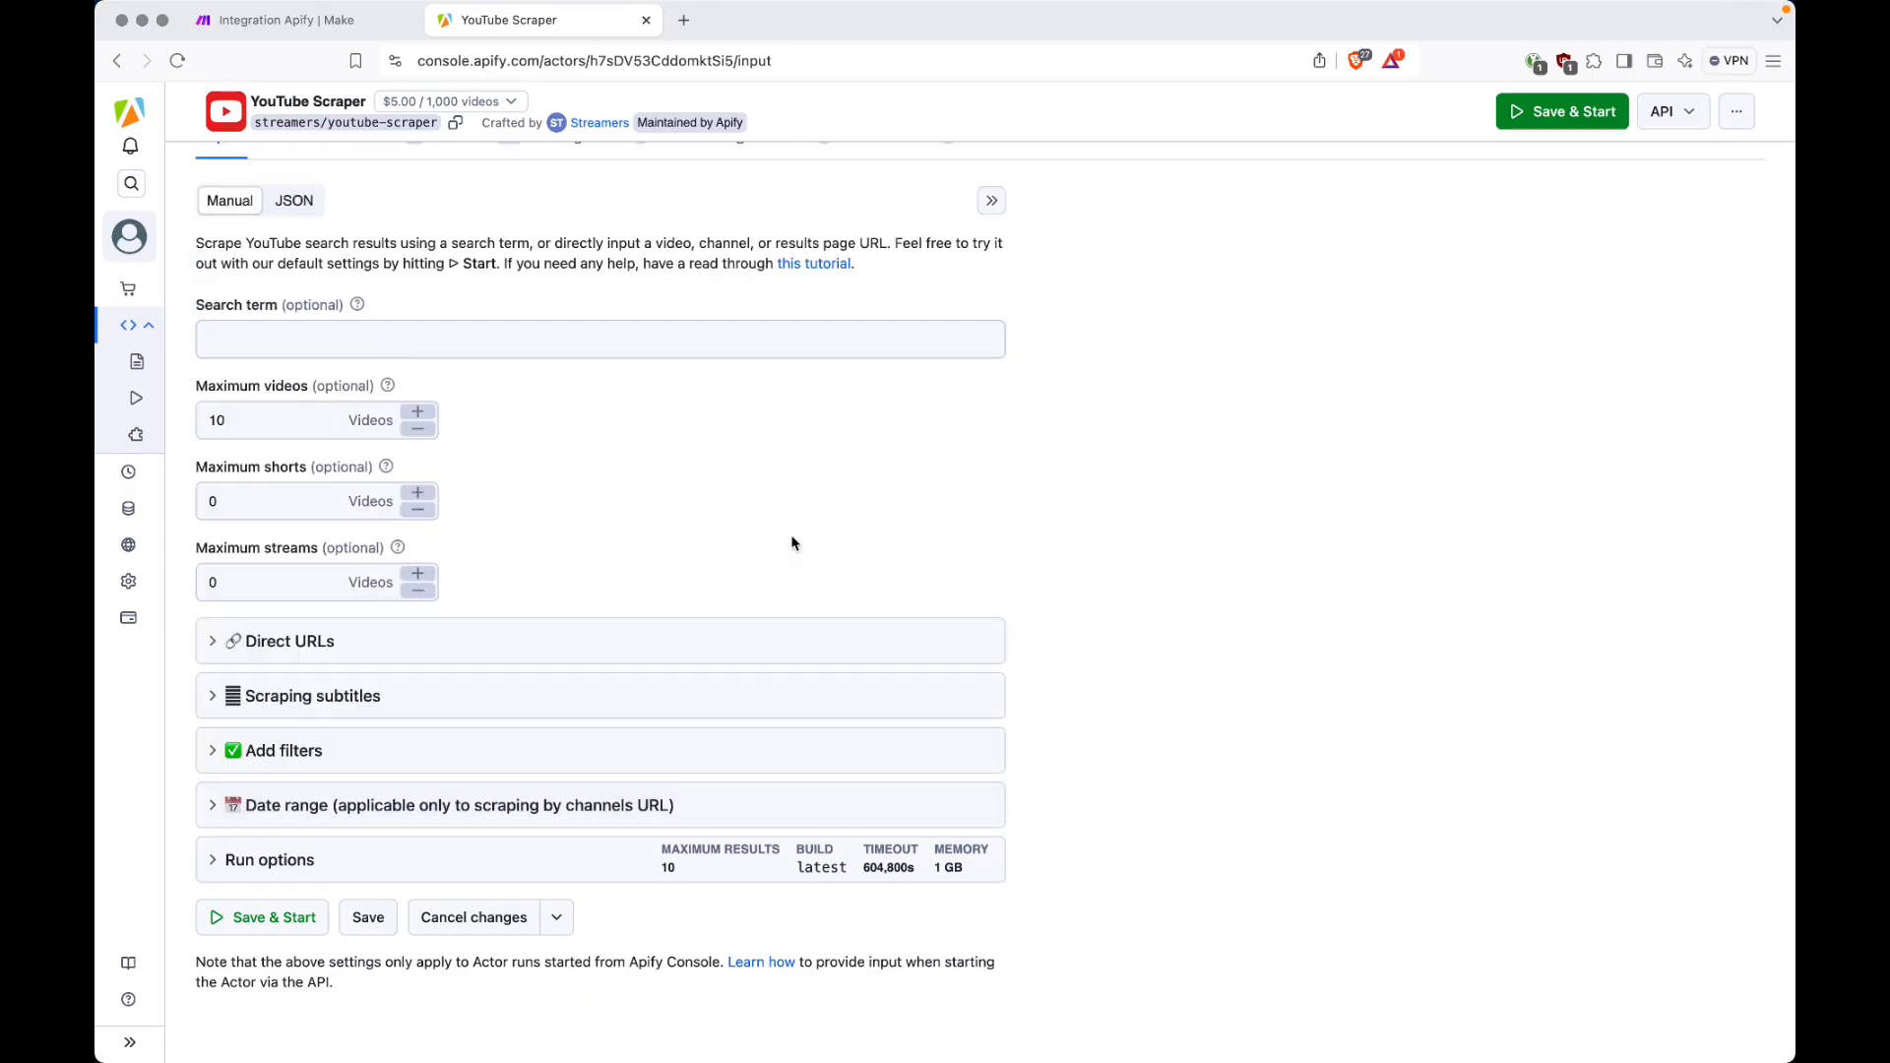
Examine the scraper's run options: build, timeout, memory and maximum charged results with the related cost.
left_click(593, 847)
scroll(591, 842, "down", 3)
scroll(1130, 864, "down", 2)
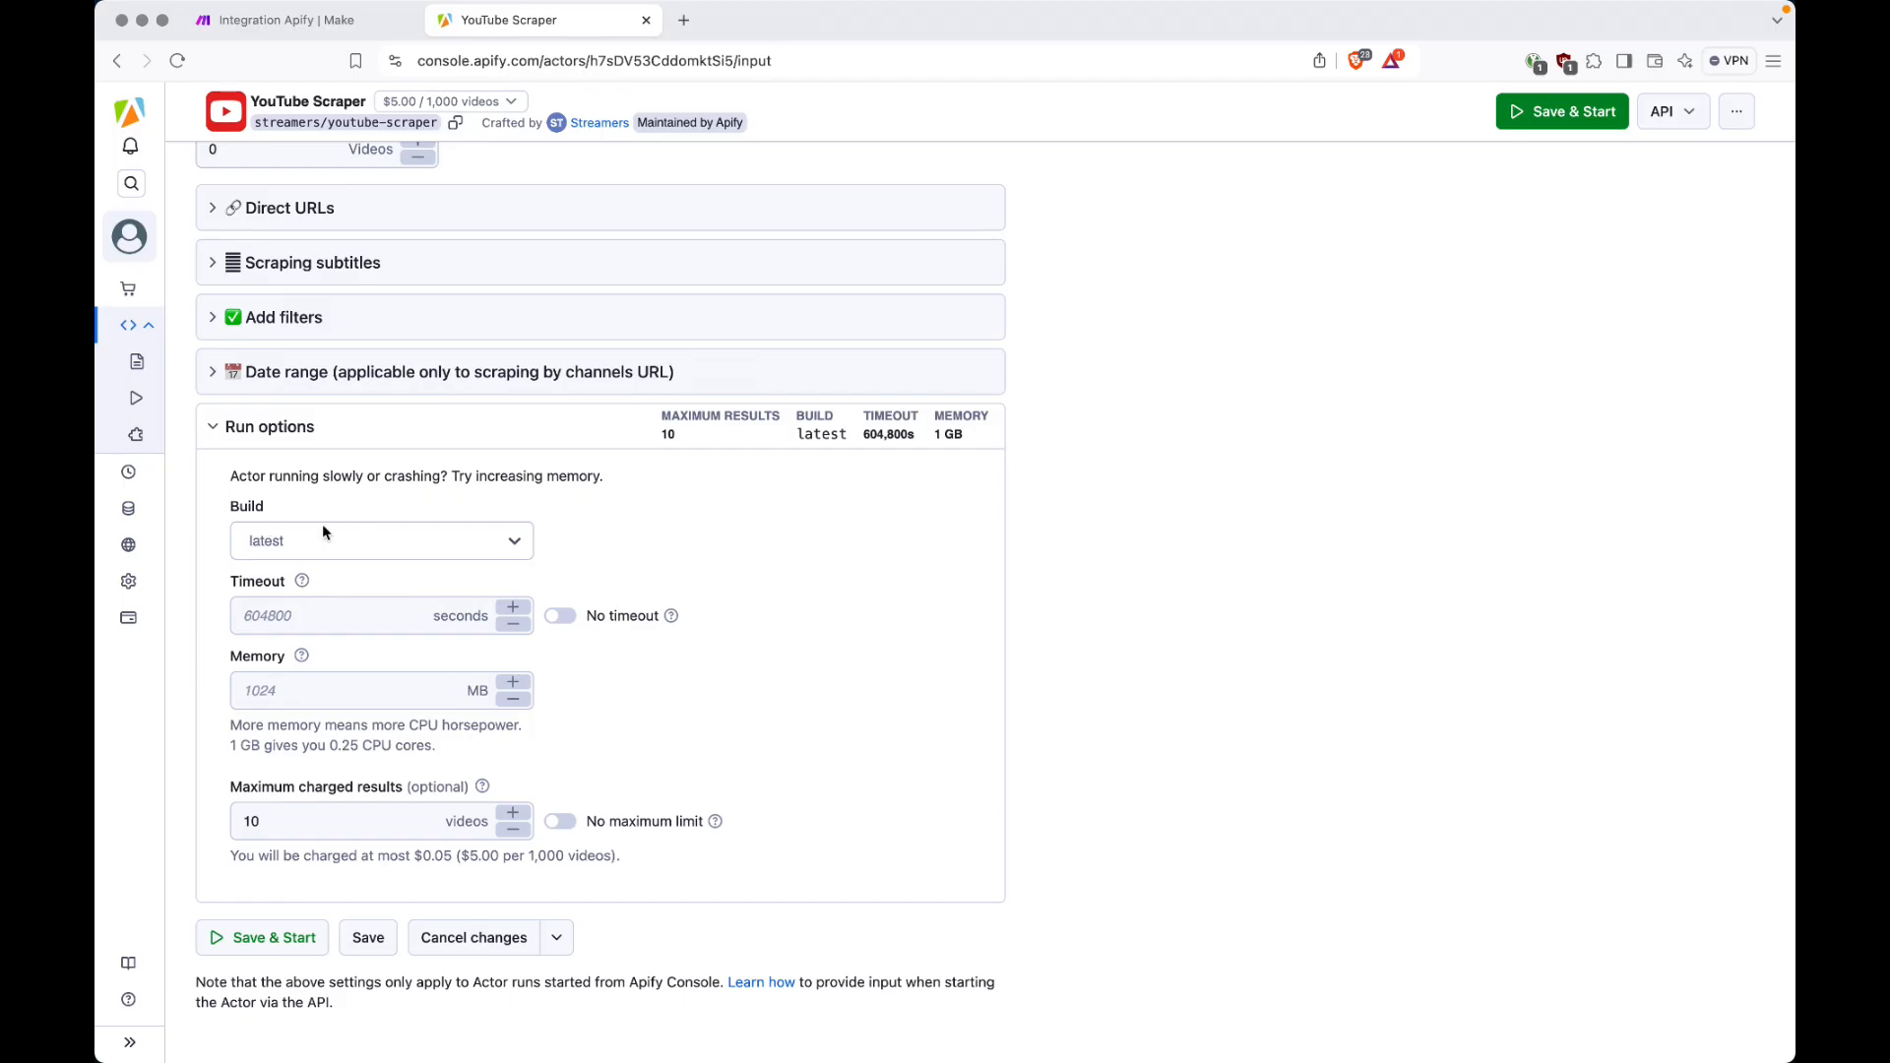
left_click(308, 616)
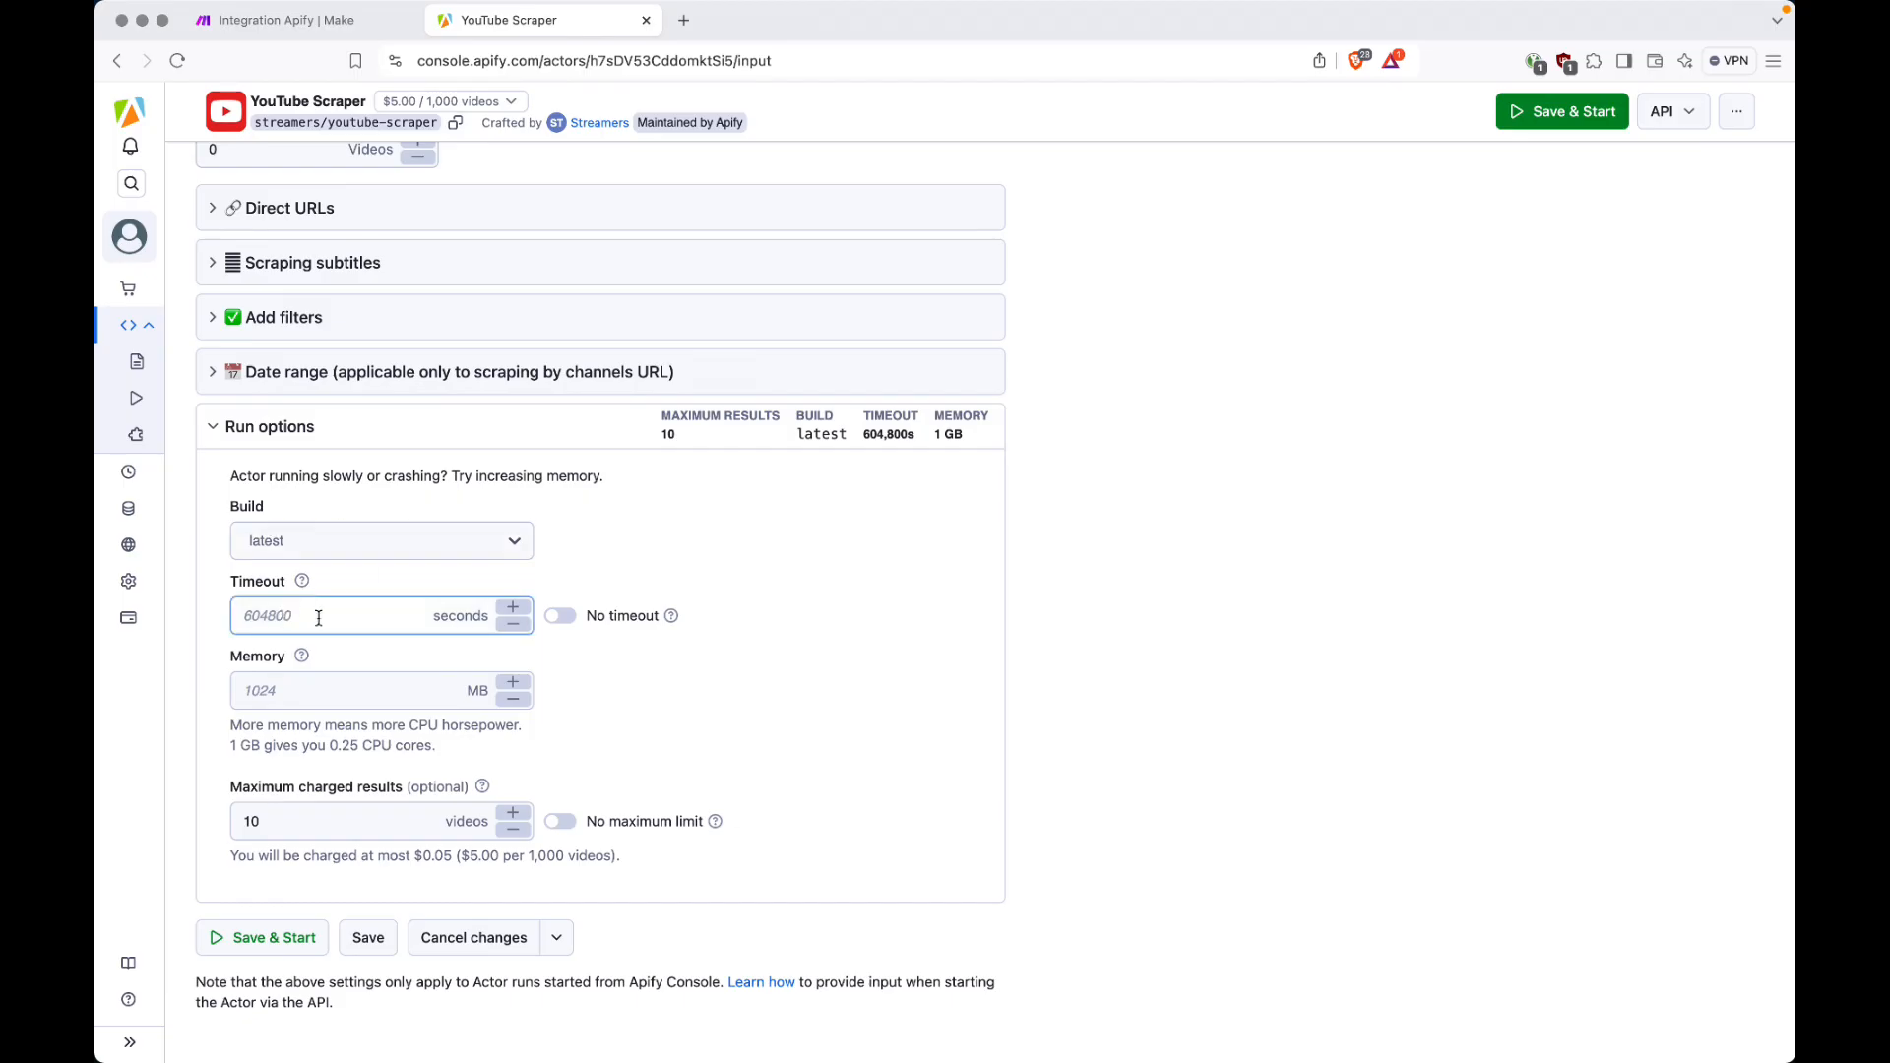
left_click(315, 697)
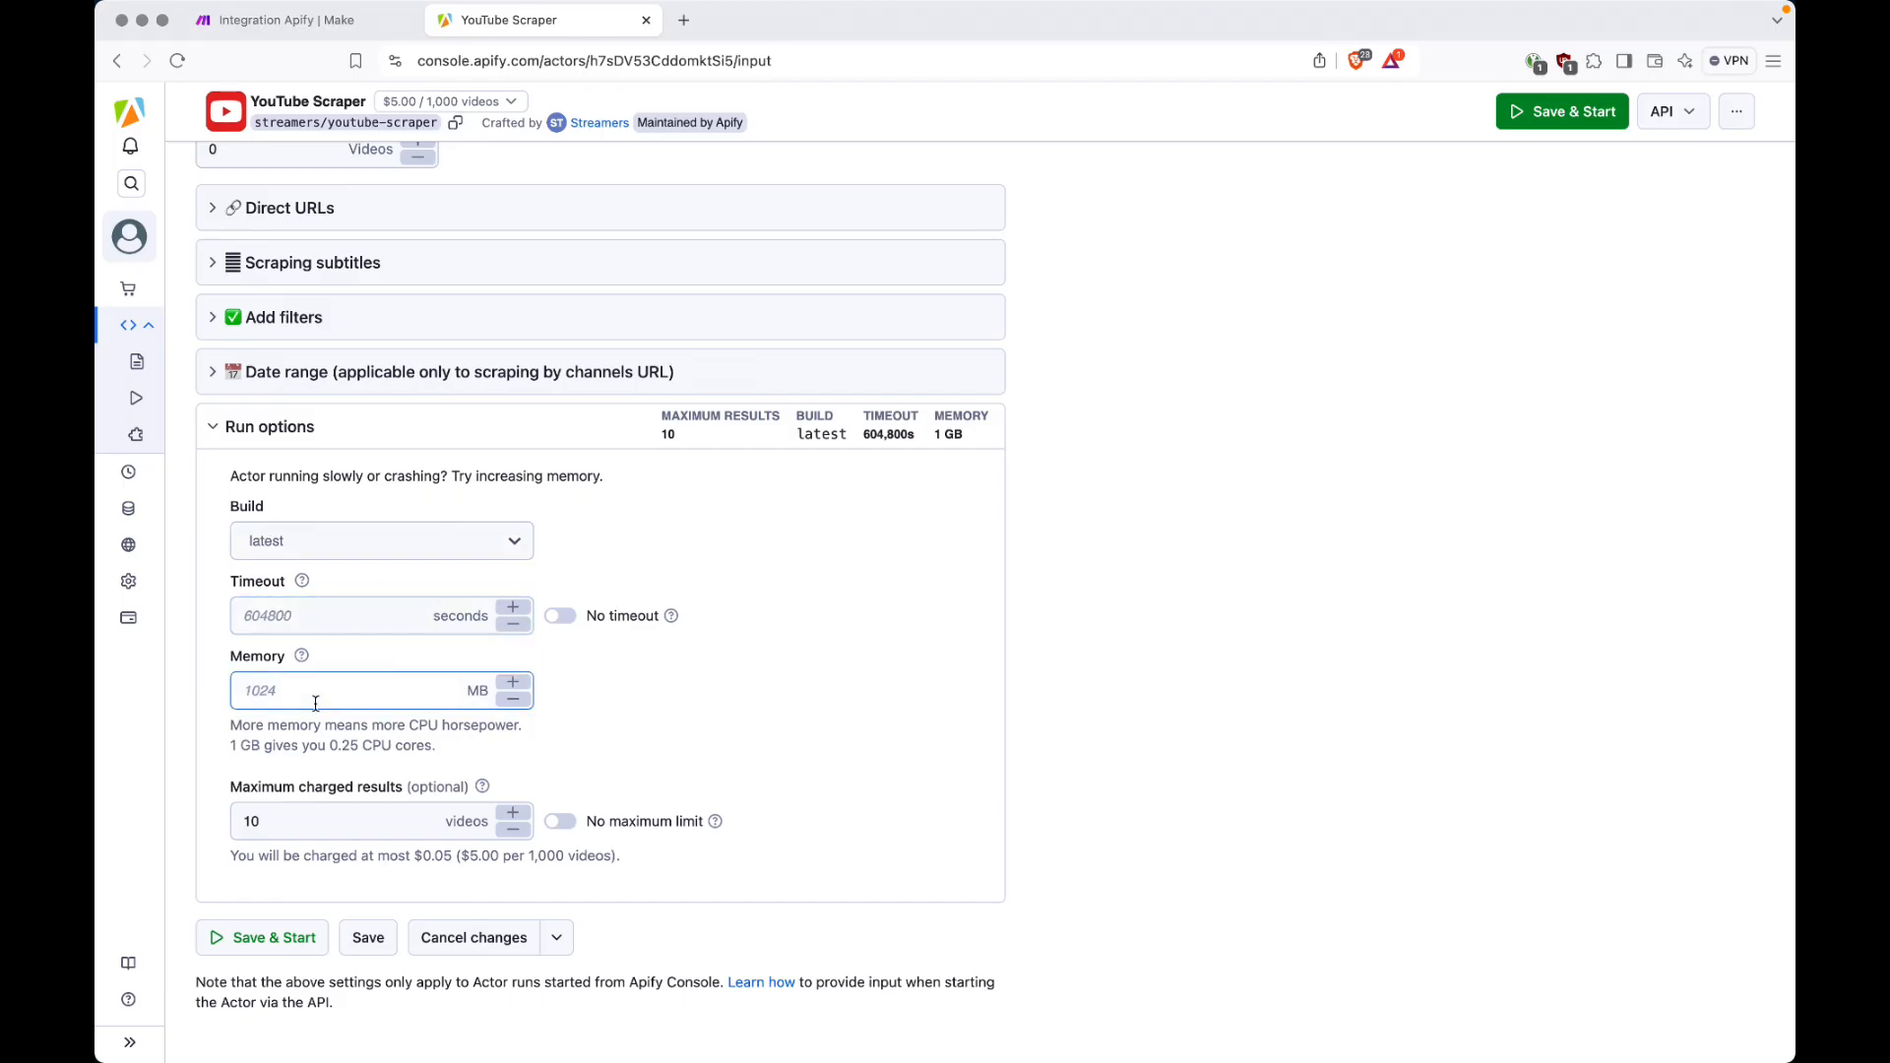
left_click(649, 715)
left_click(253, 840)
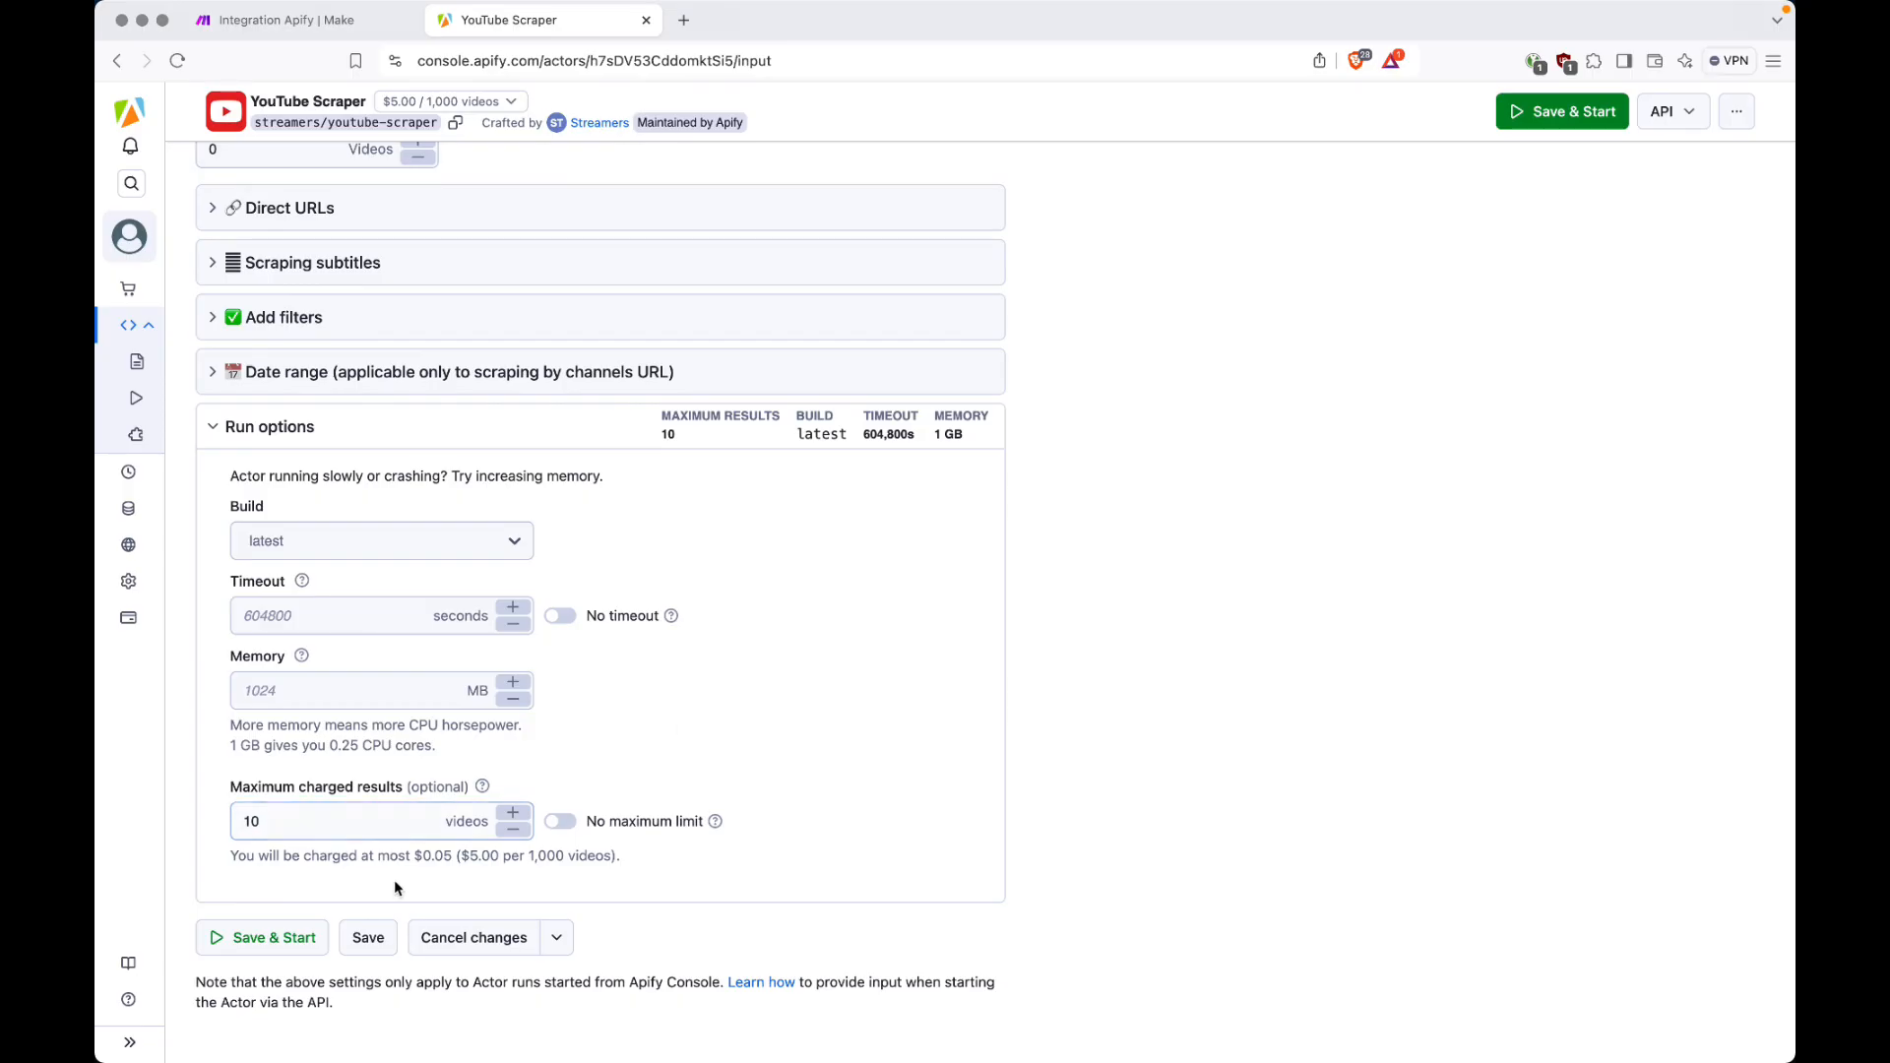
left_click_drag(414, 857, 450, 857)
left_click(640, 443)
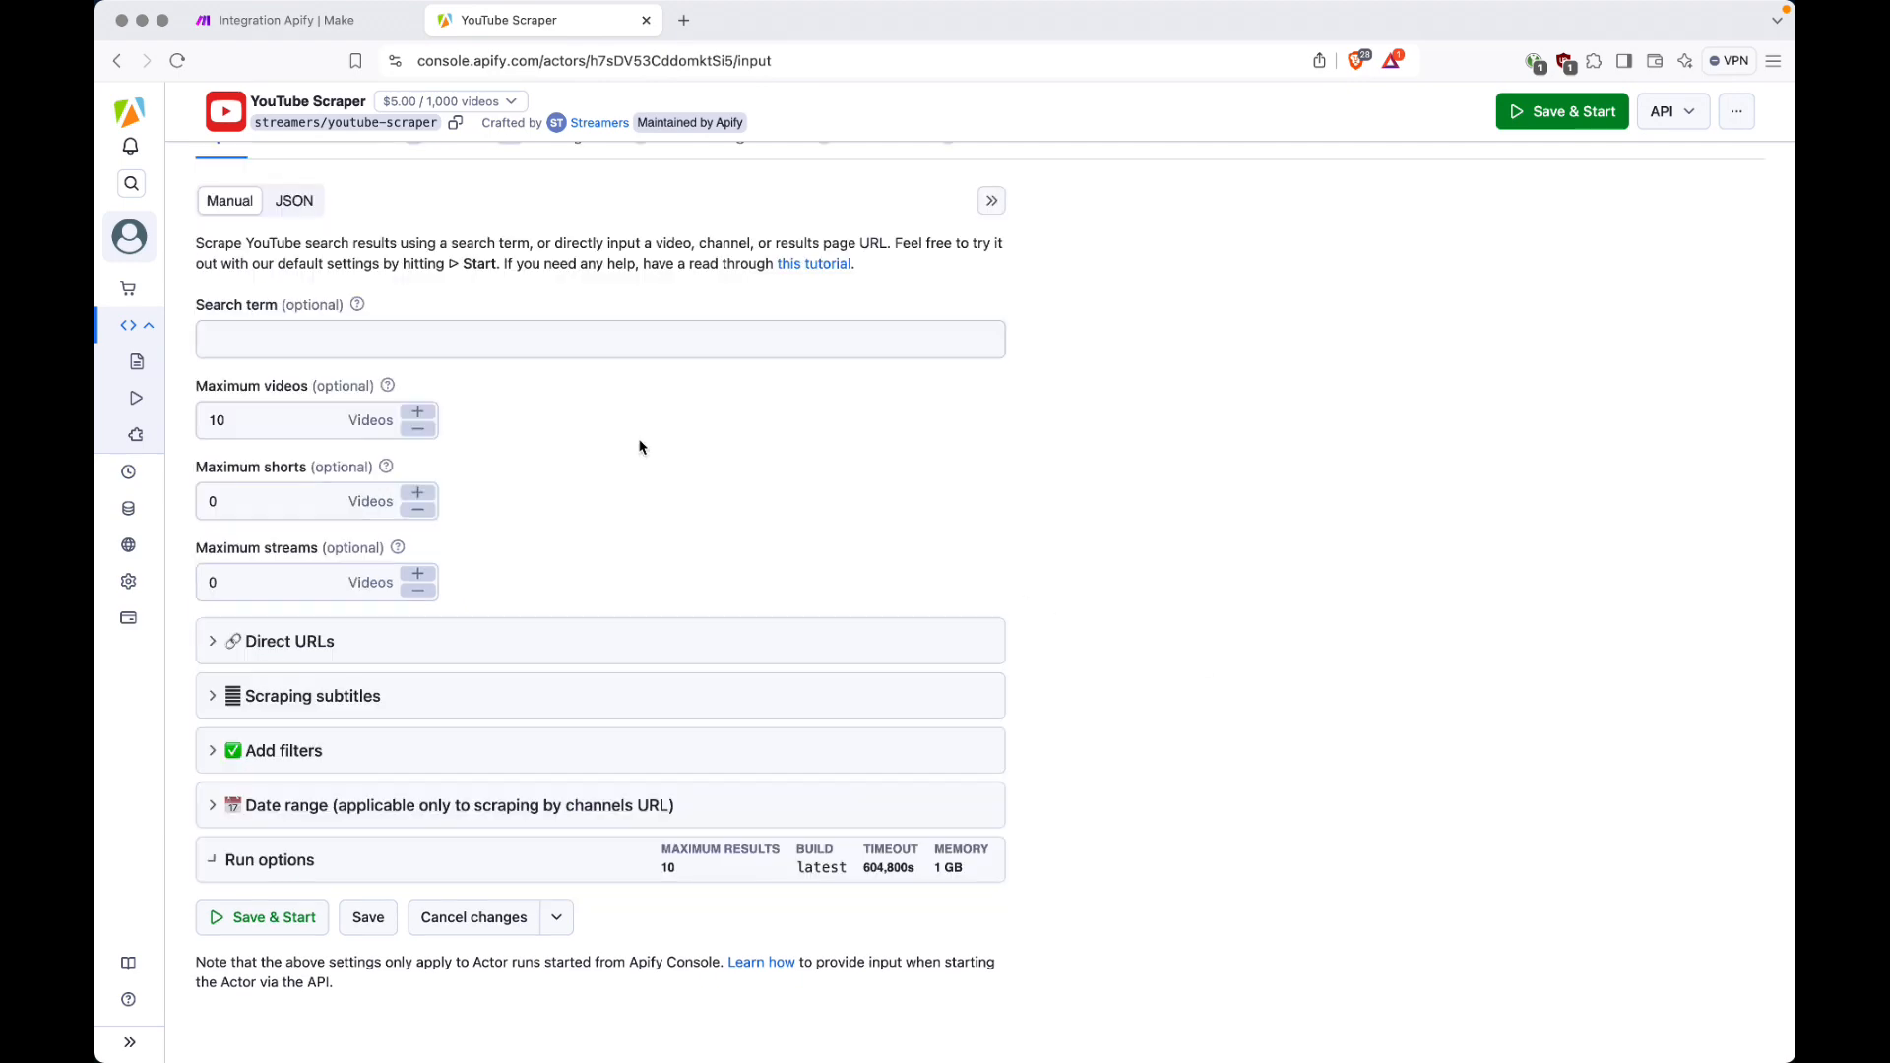
scroll(1270, 496, "up", 3)
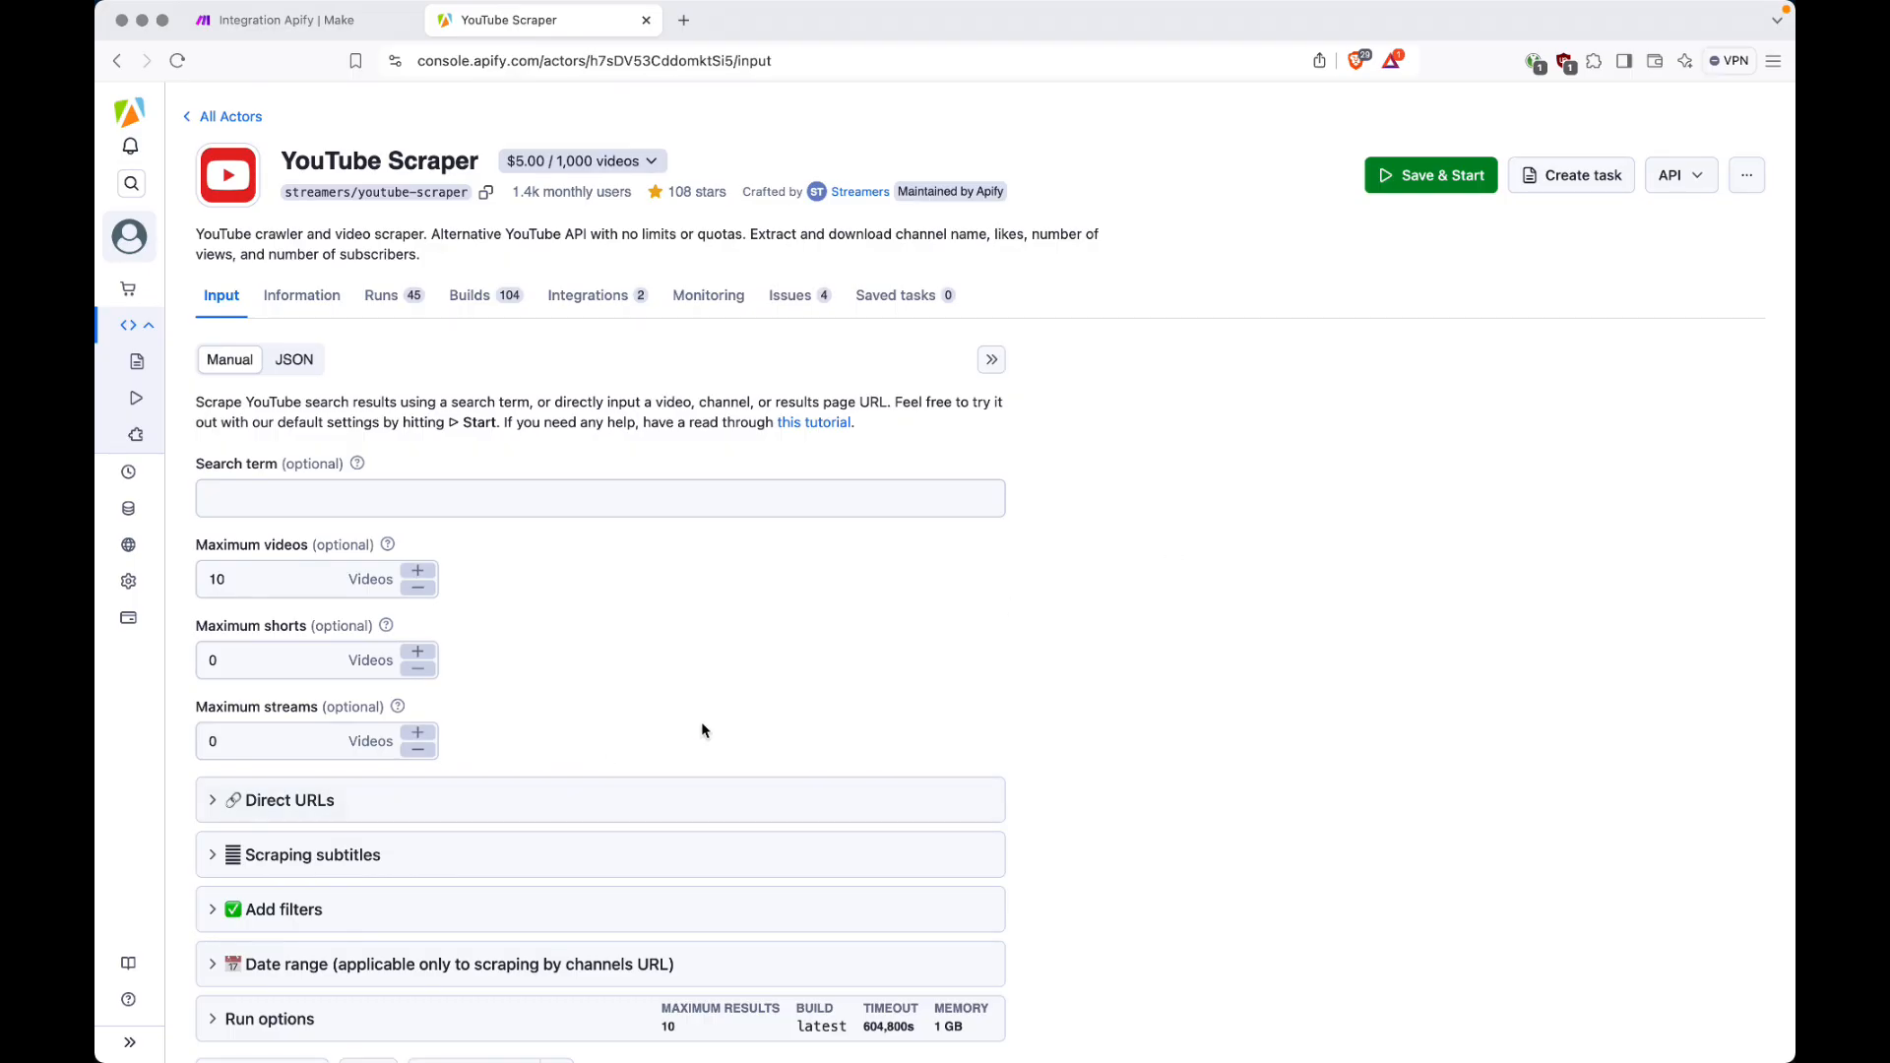
Look up the prepared list of YouTube channel URLs in Visual Studio Code and return to Apify Console.
left_click(527, 490)
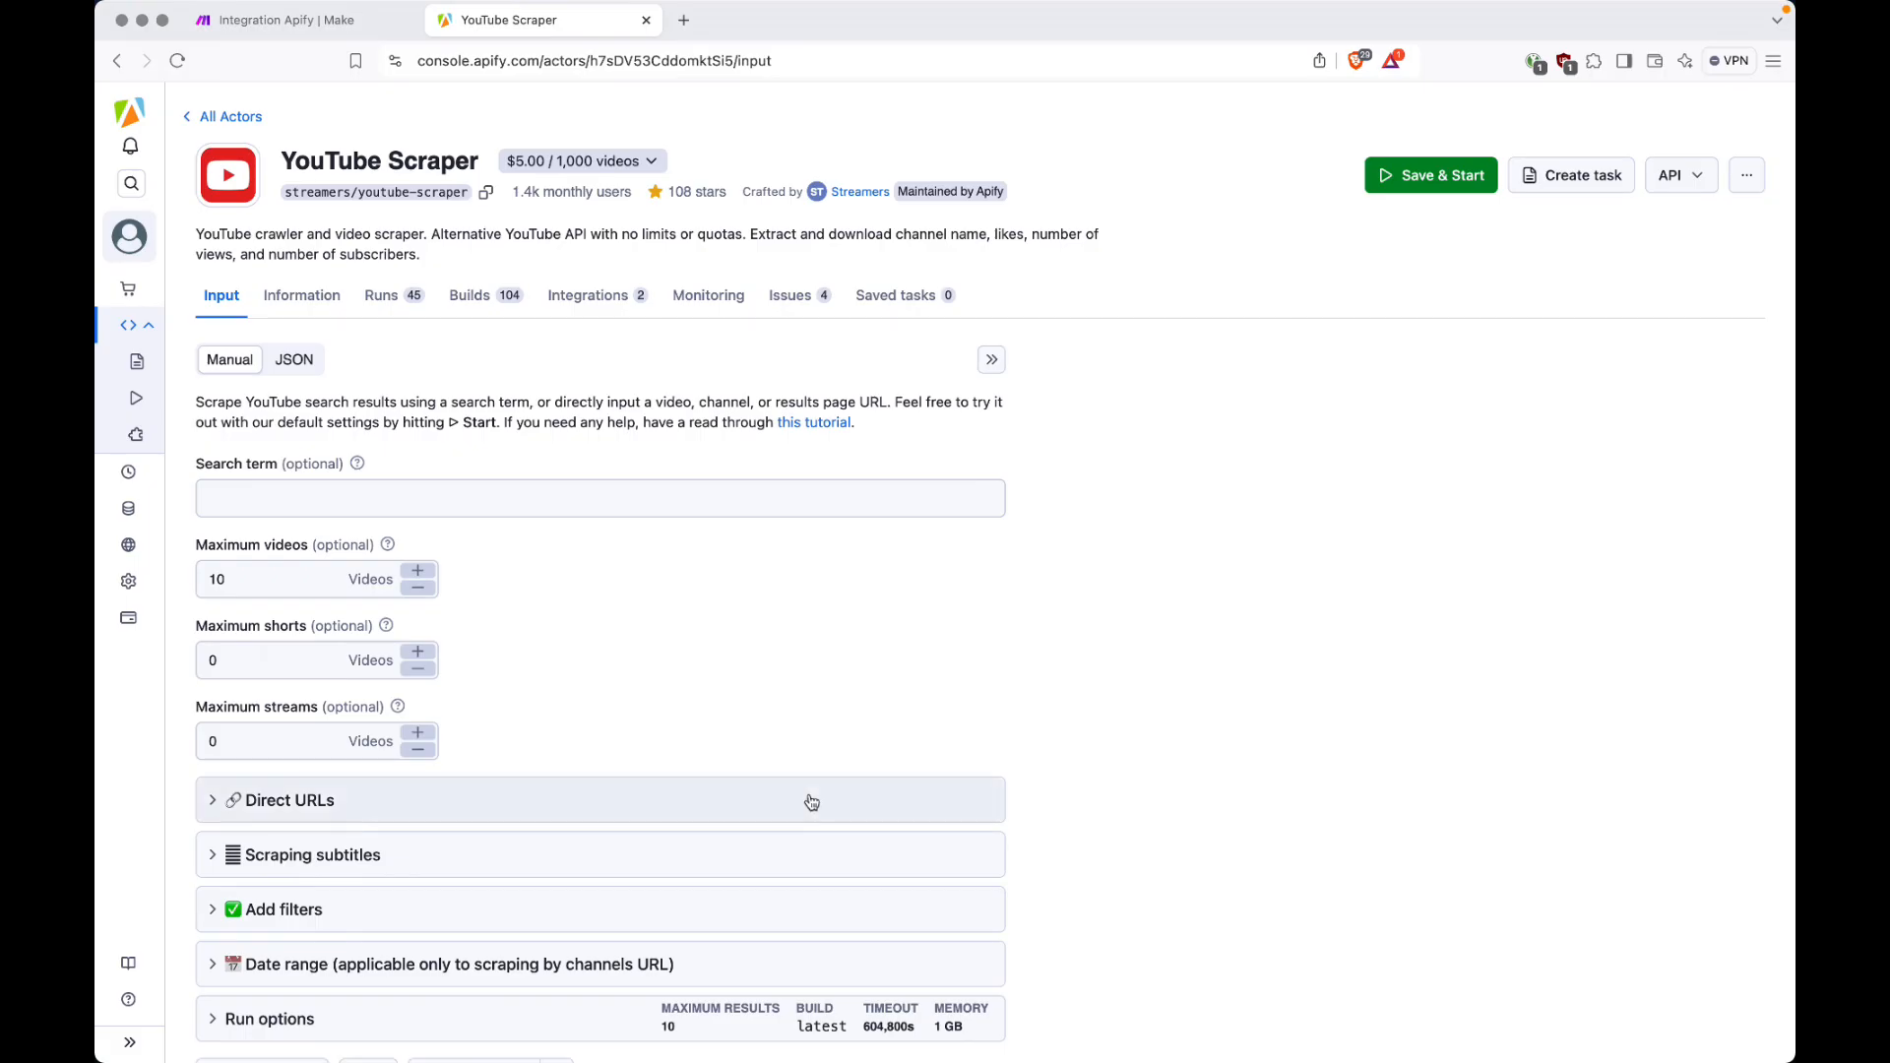
key("super+Tab")
key("super+Tab")
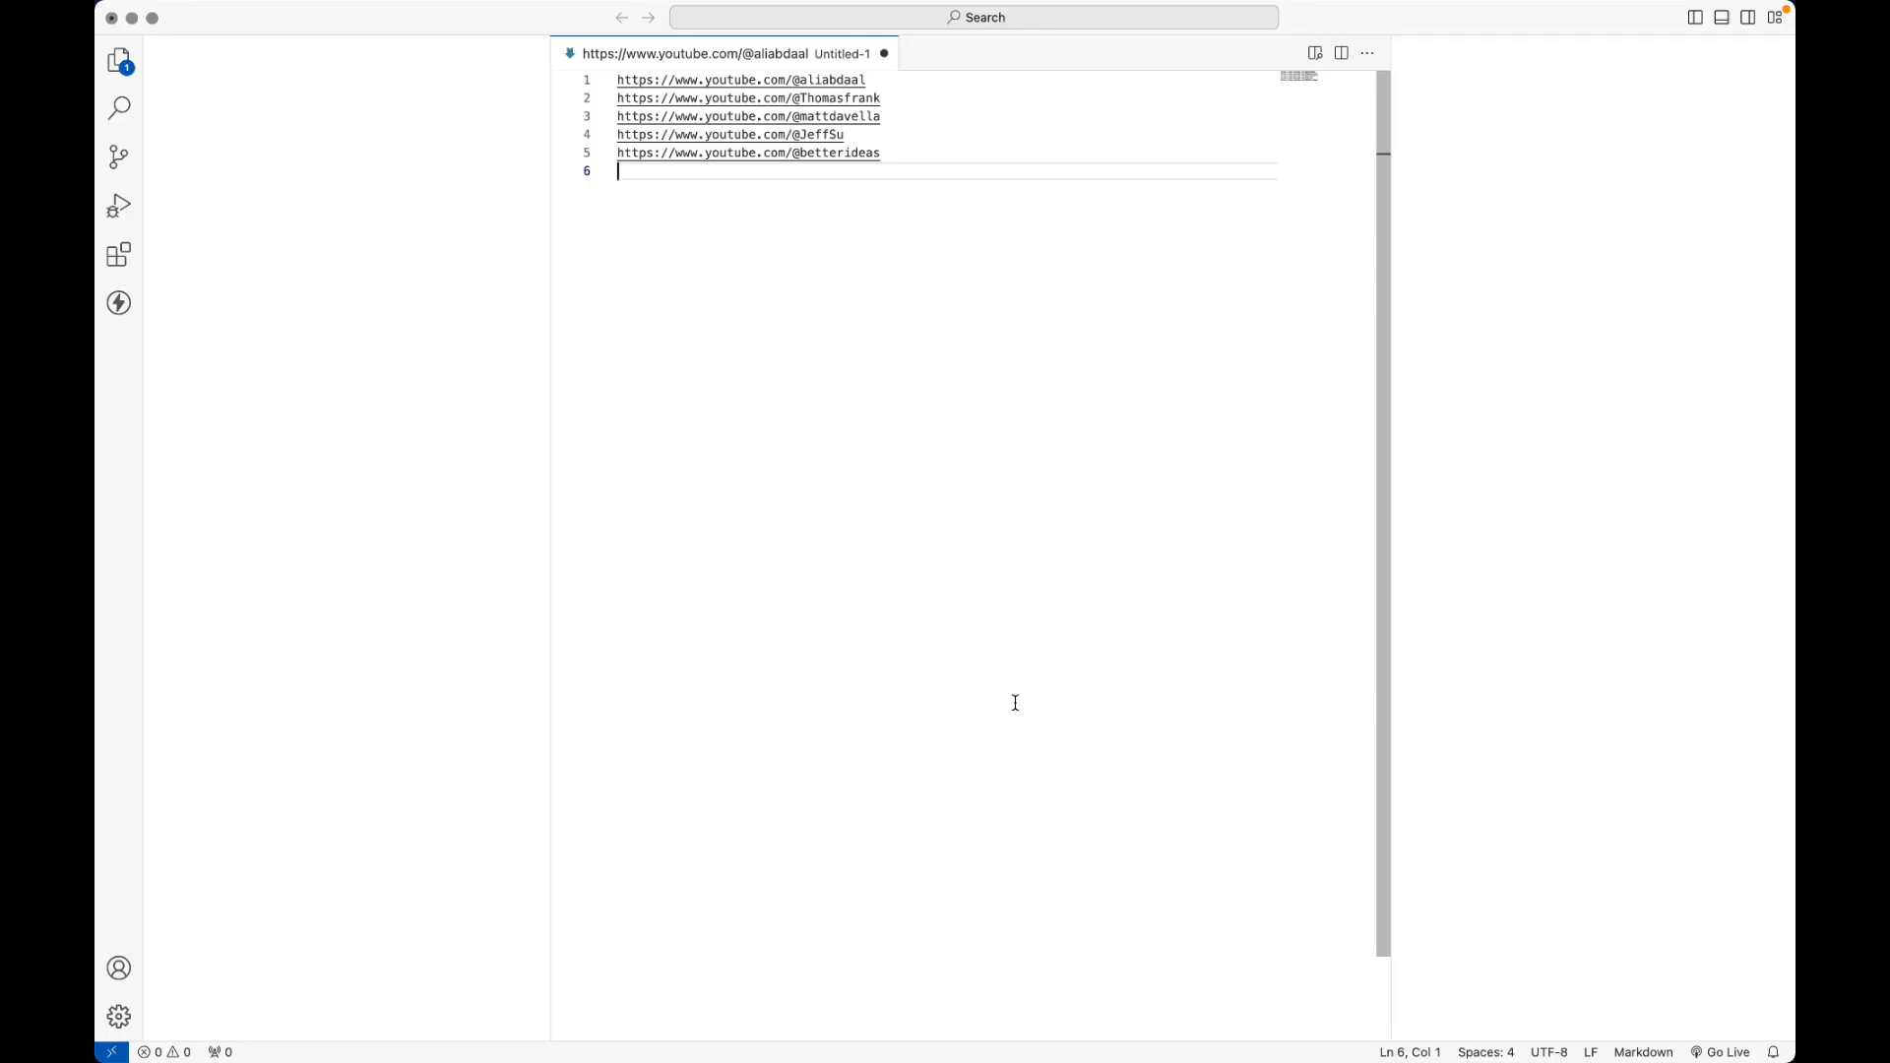
key("super+Tab")
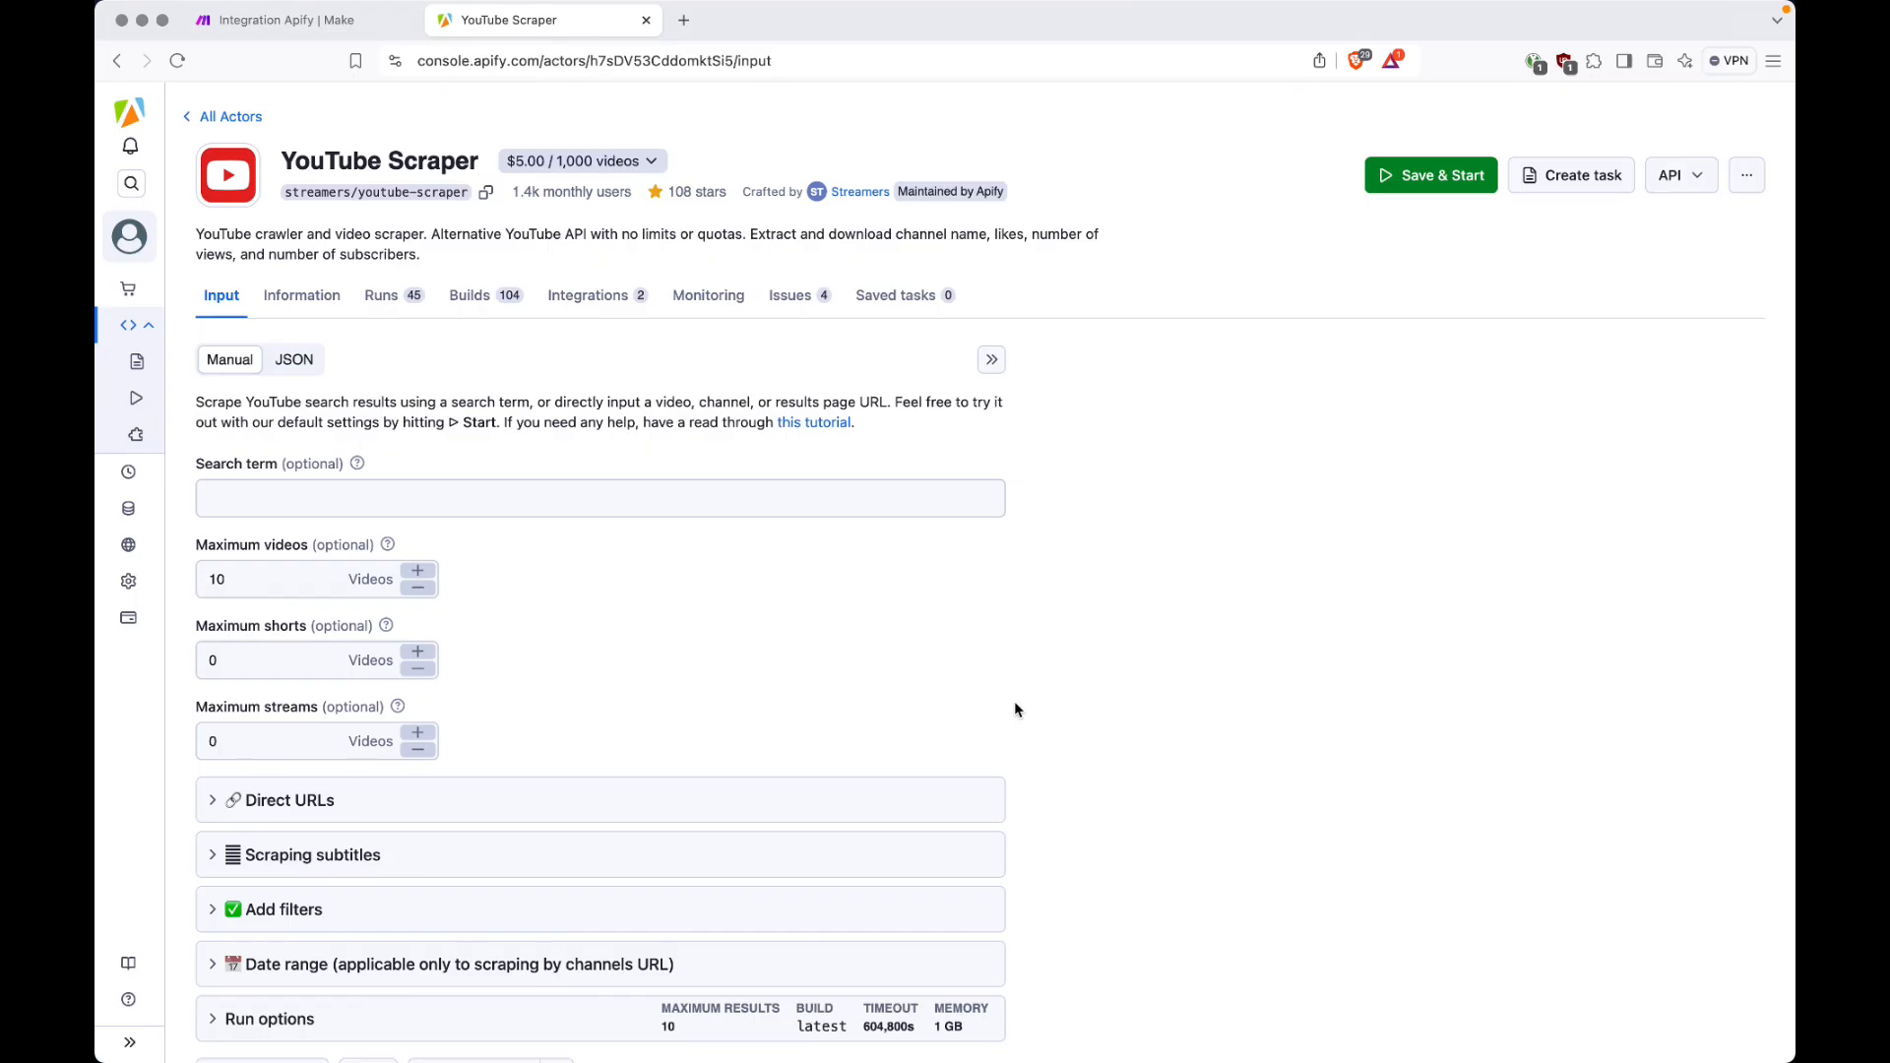
left_click(819, 803)
scroll(1221, 793, "down", 3)
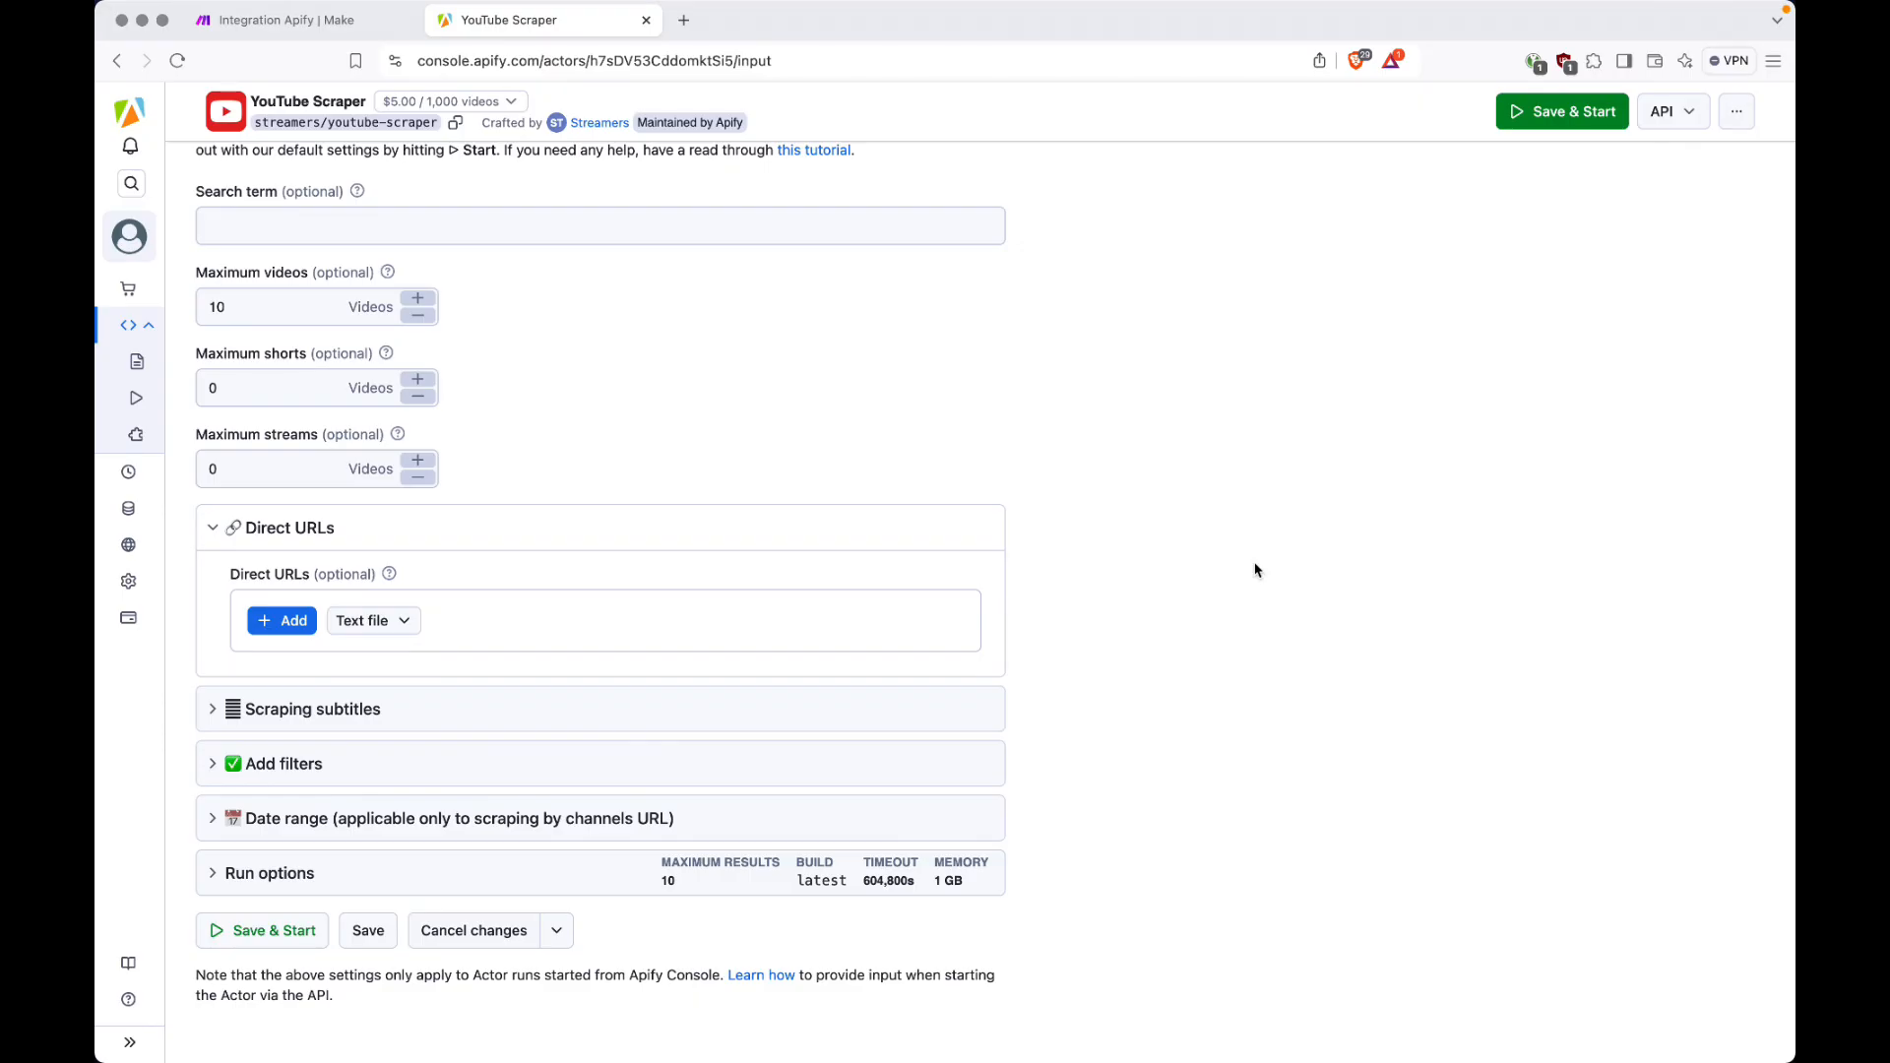
key("super+Tab")
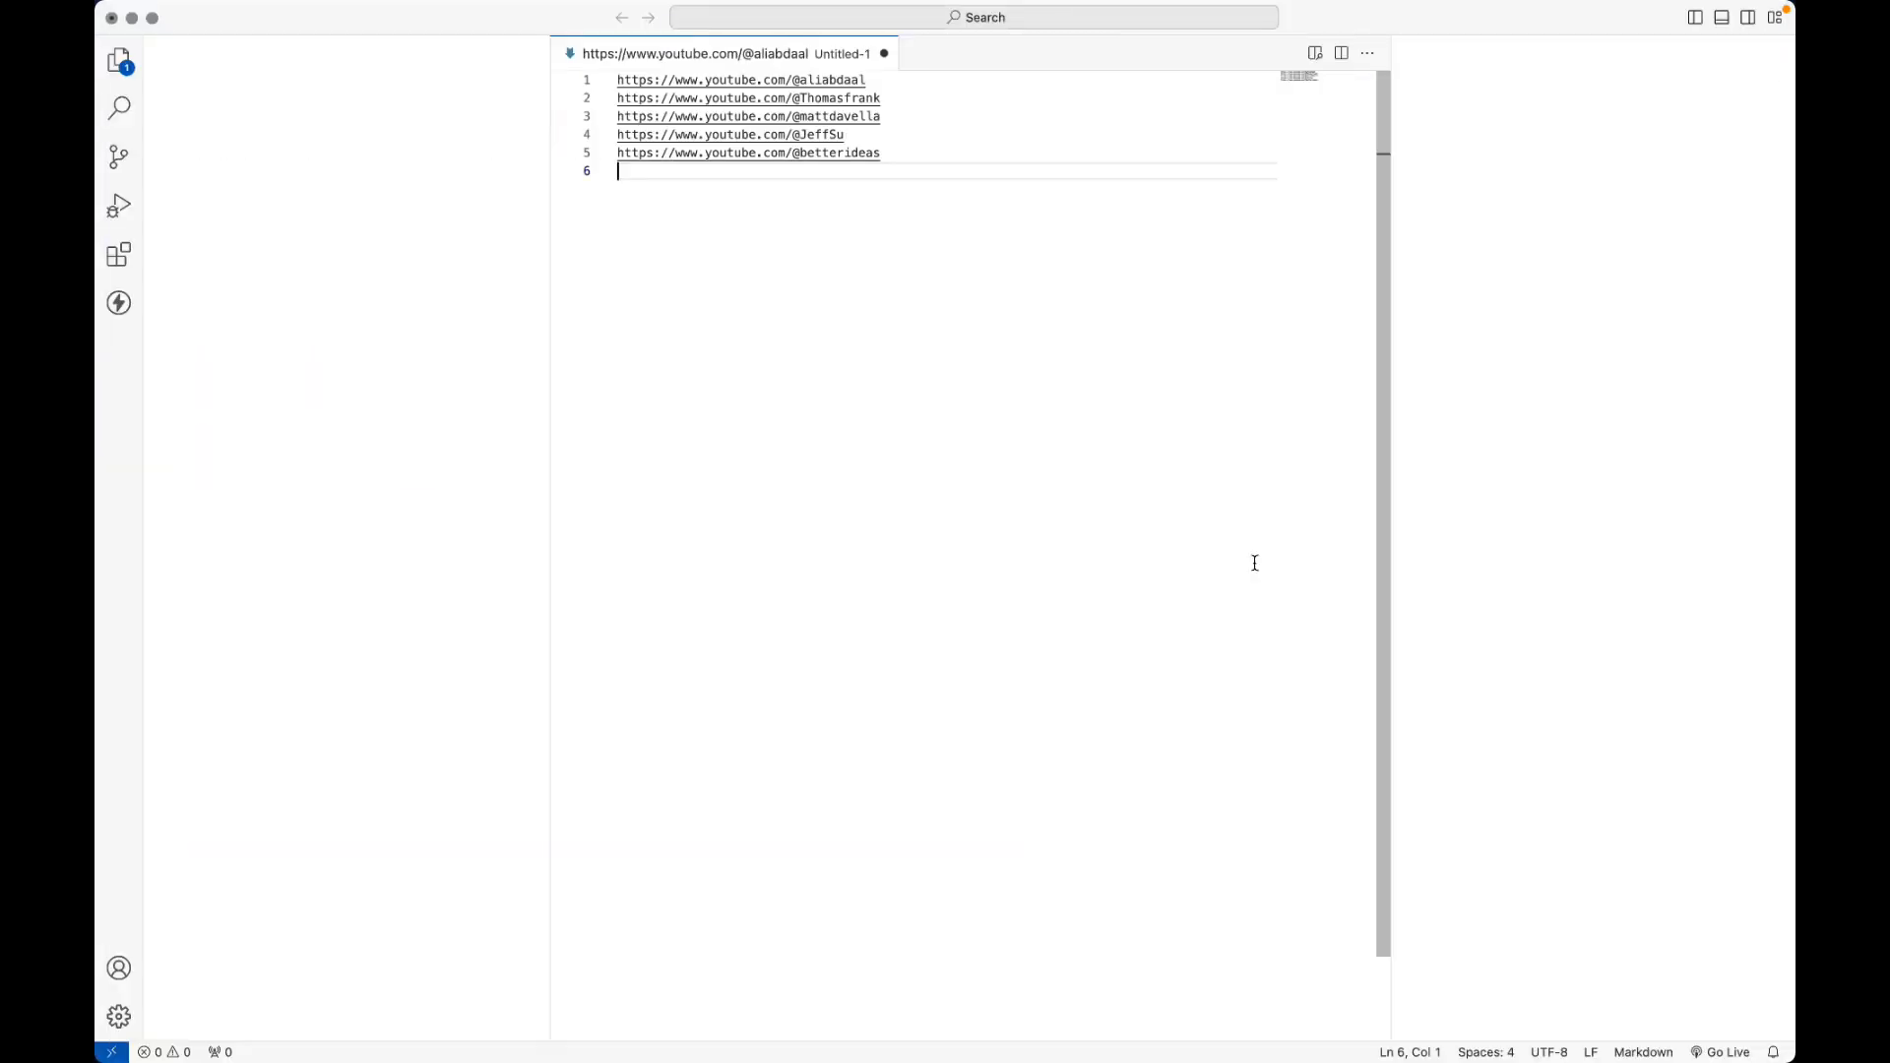
key("super+Up")
key("super+shift+Right")
key("super+c")
key("Left")
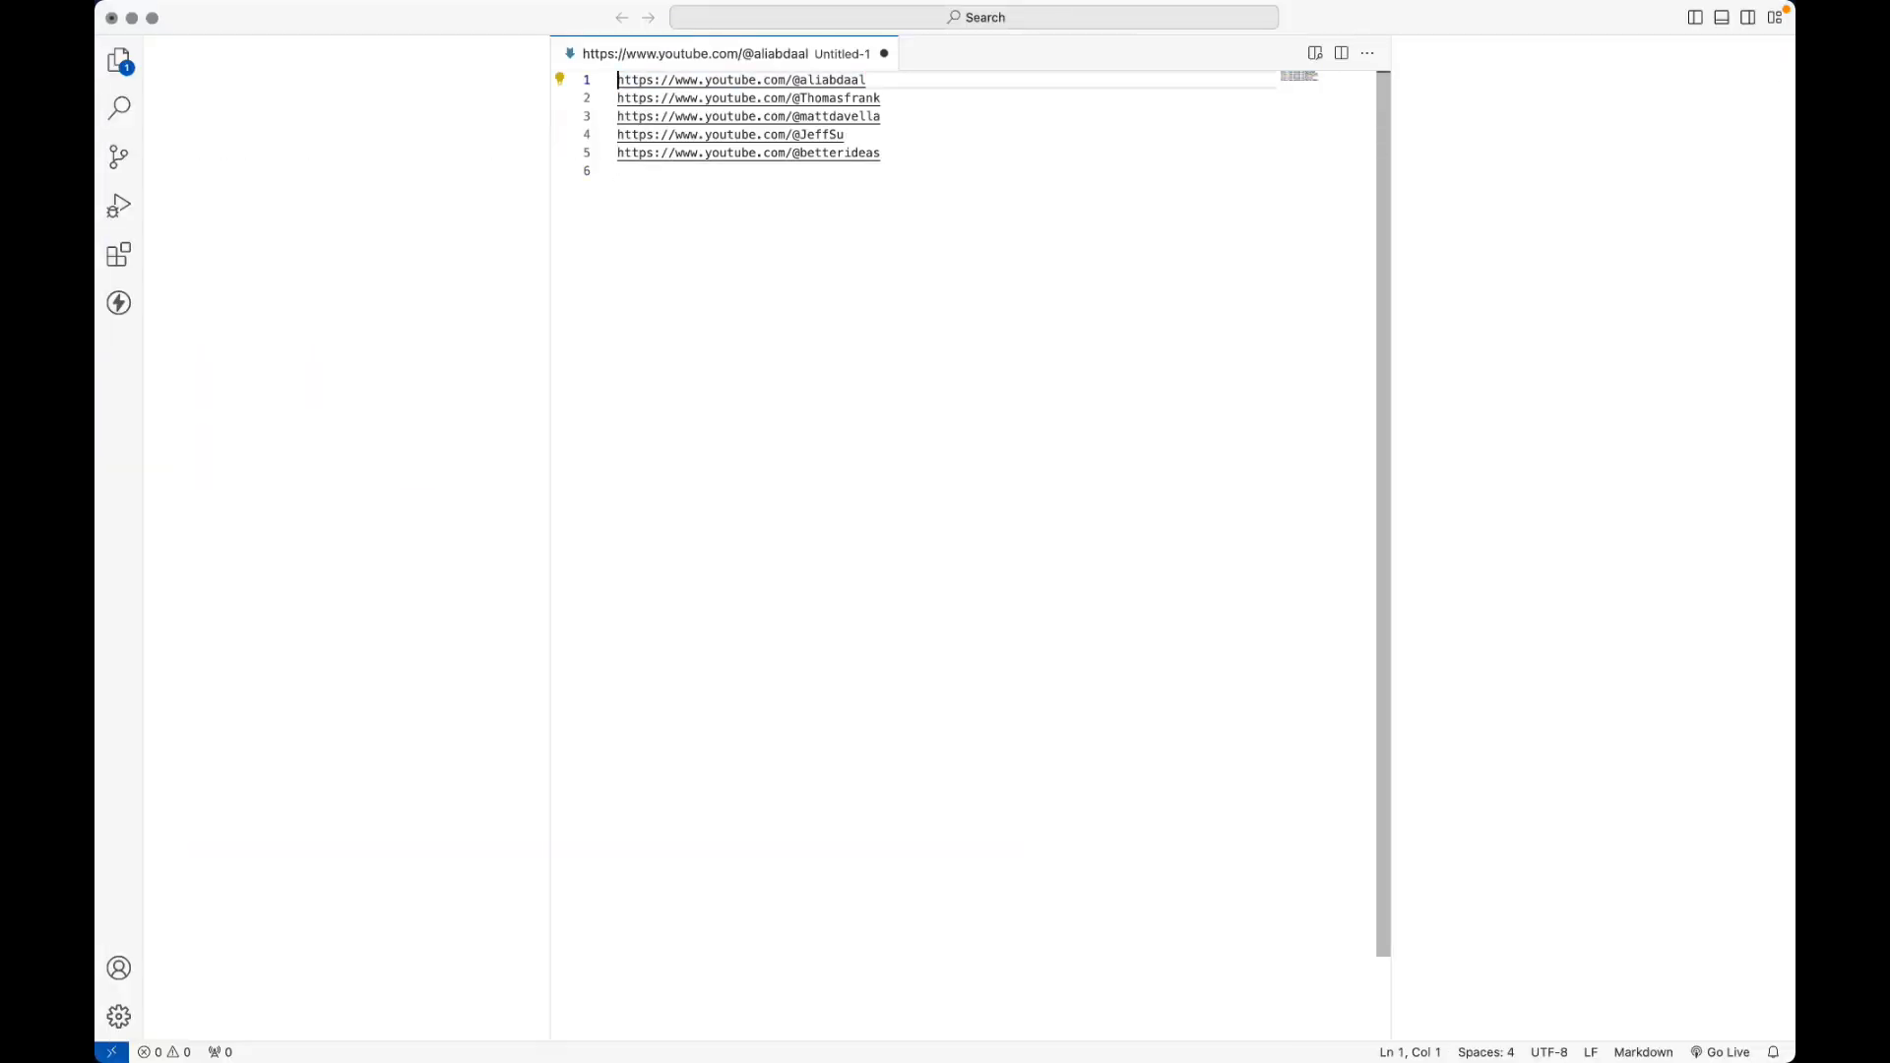
key("super+Tab")
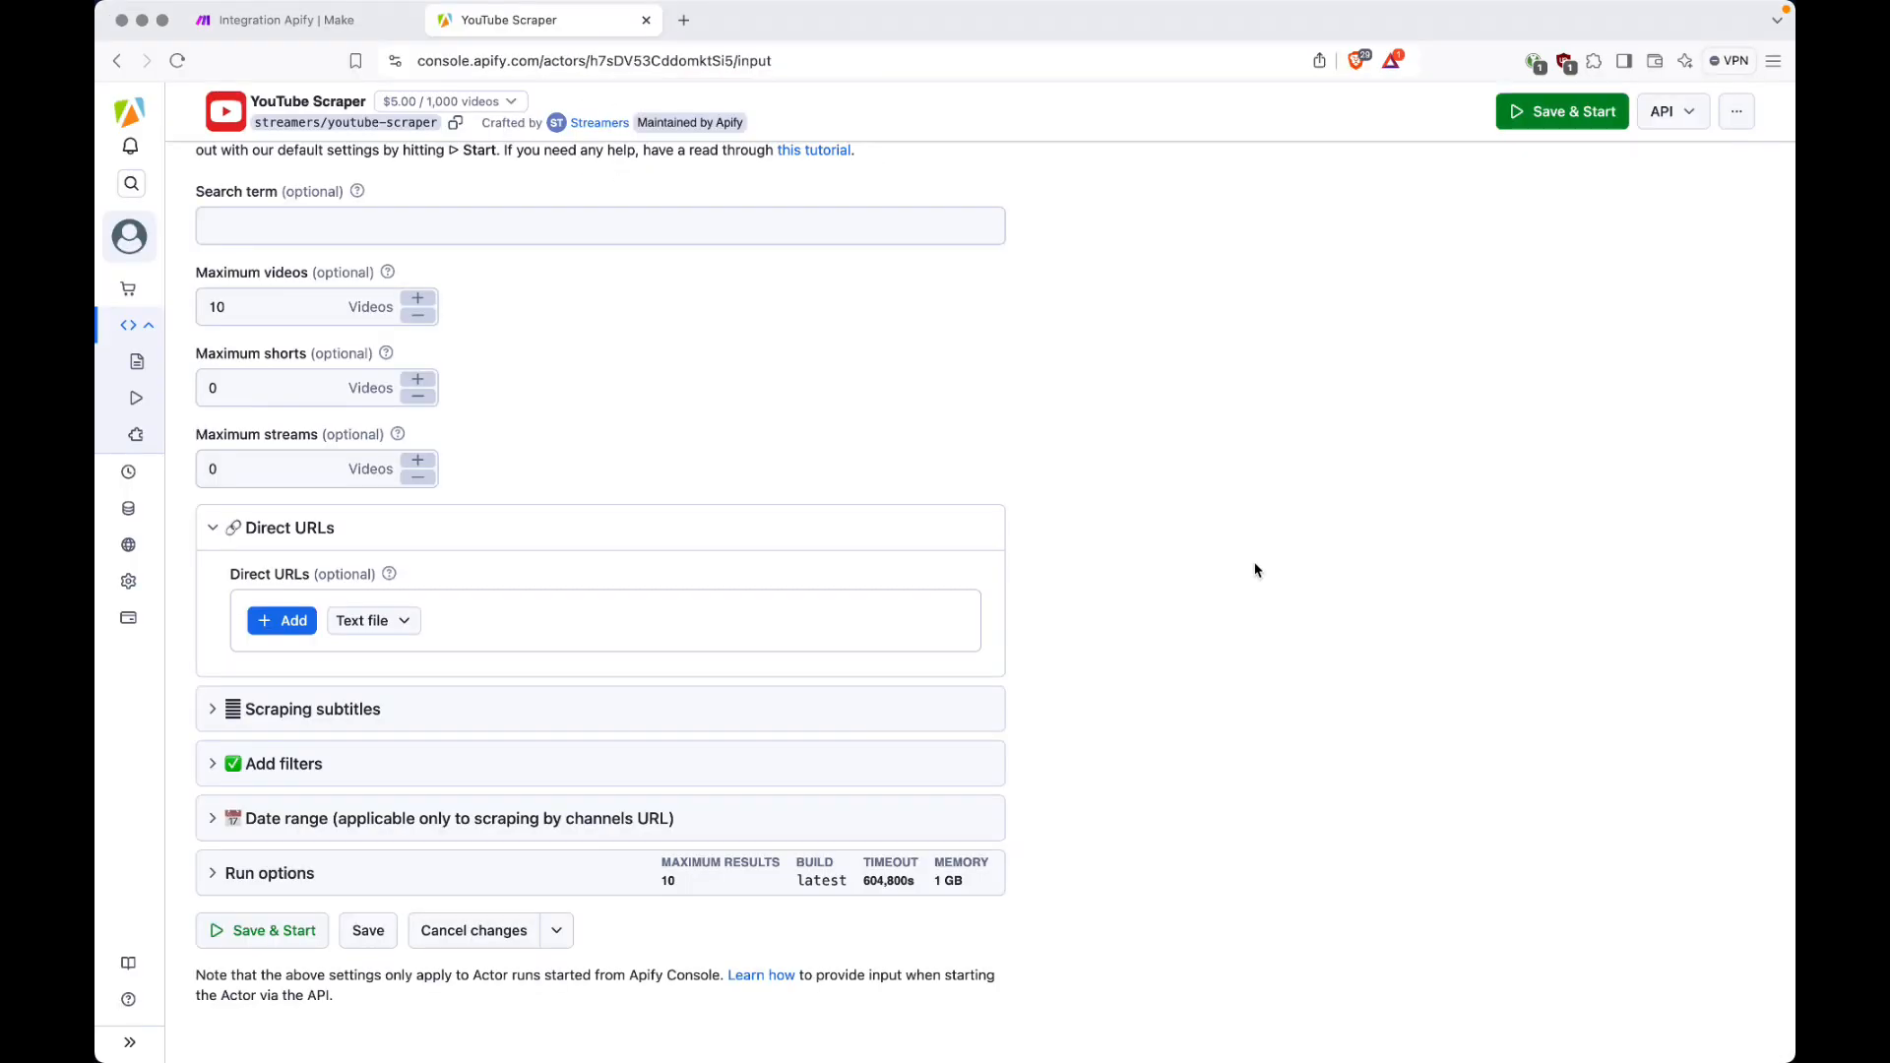
left_click(281, 620)
left_click(434, 615)
key("super+v")
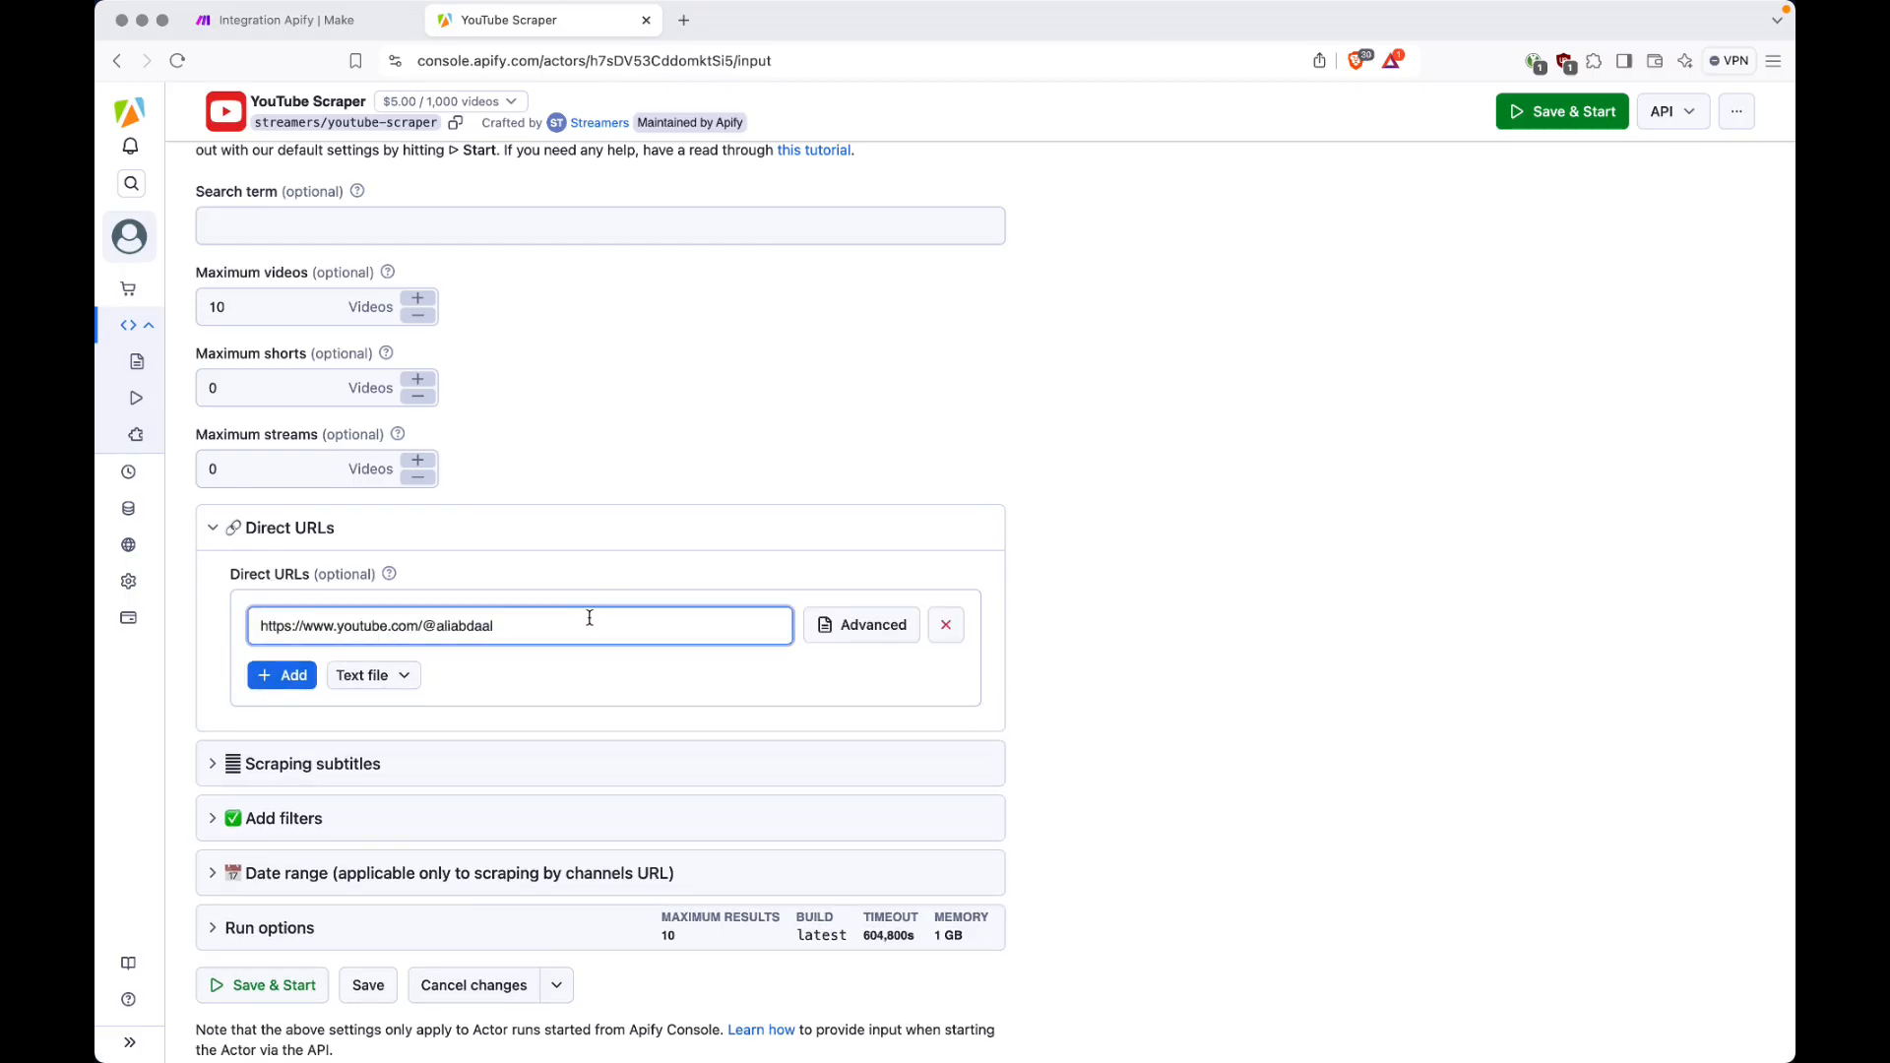
left_click(279, 676)
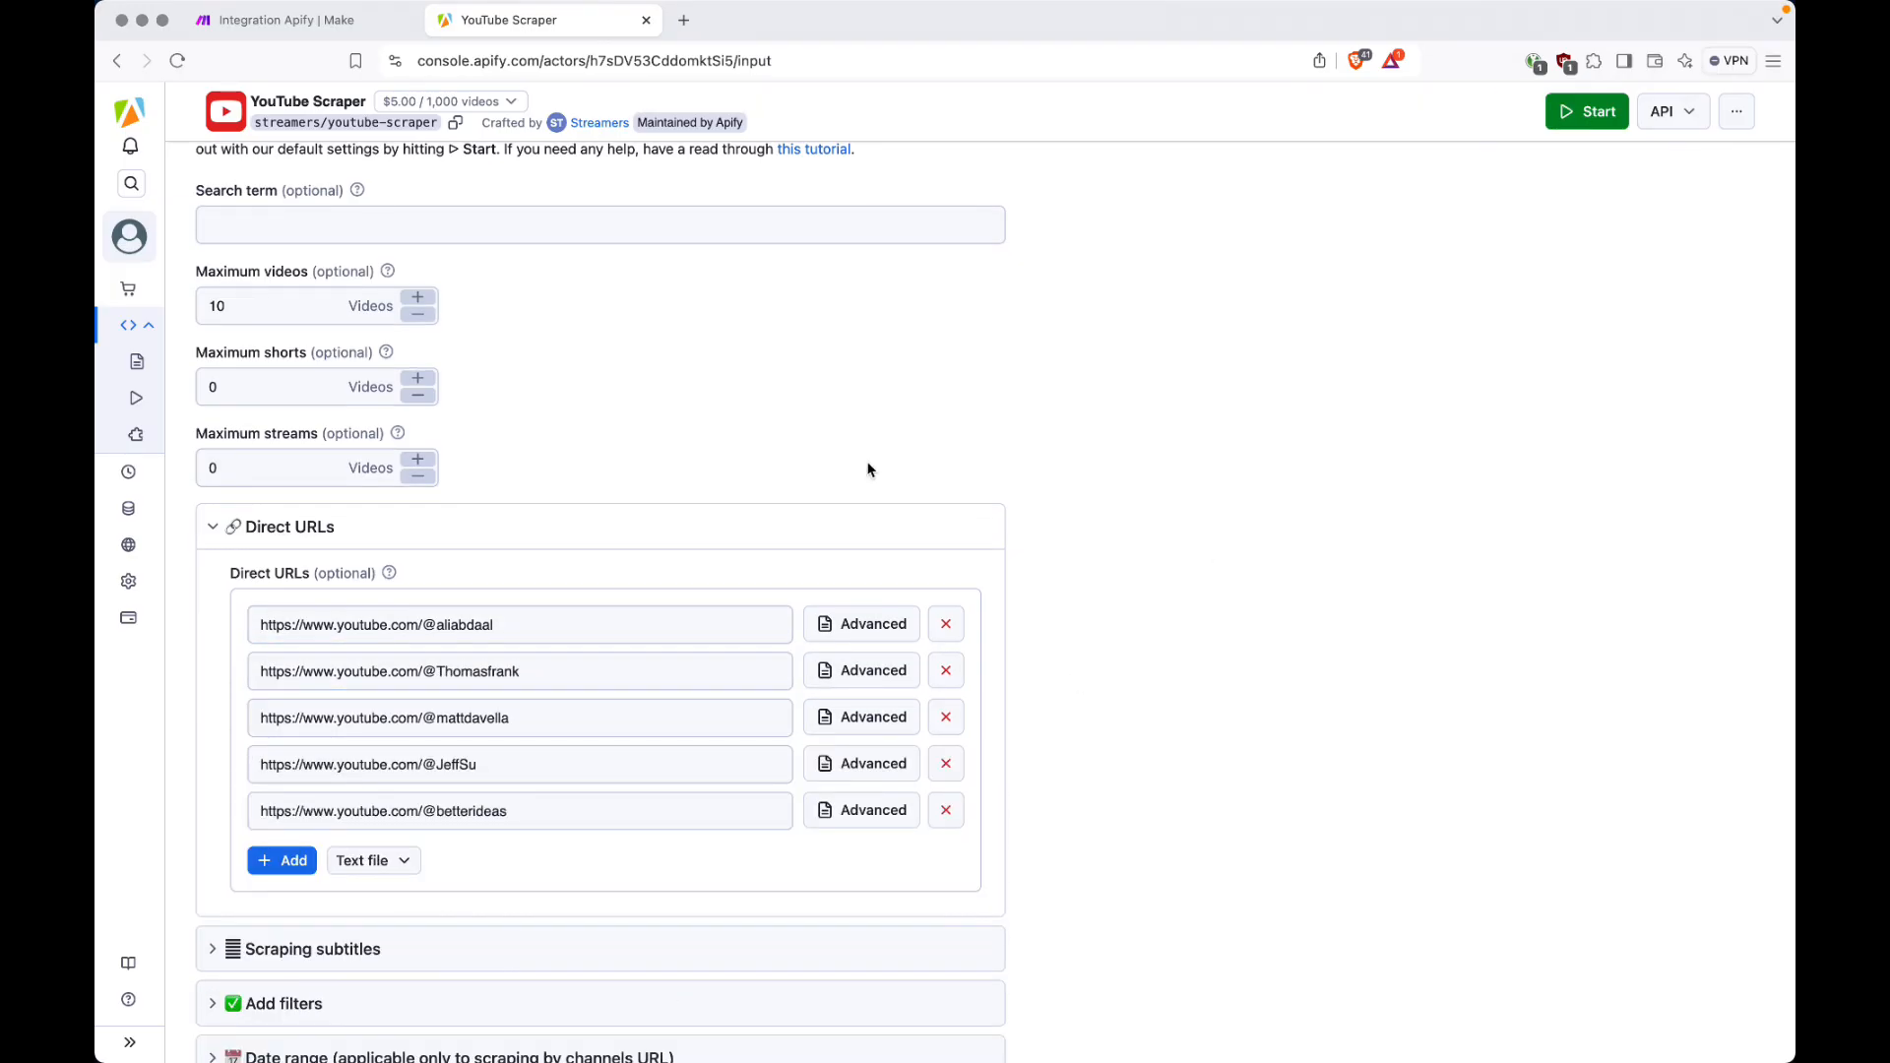
Set the scraper's maximum videos to 50.
left_click(253, 307)
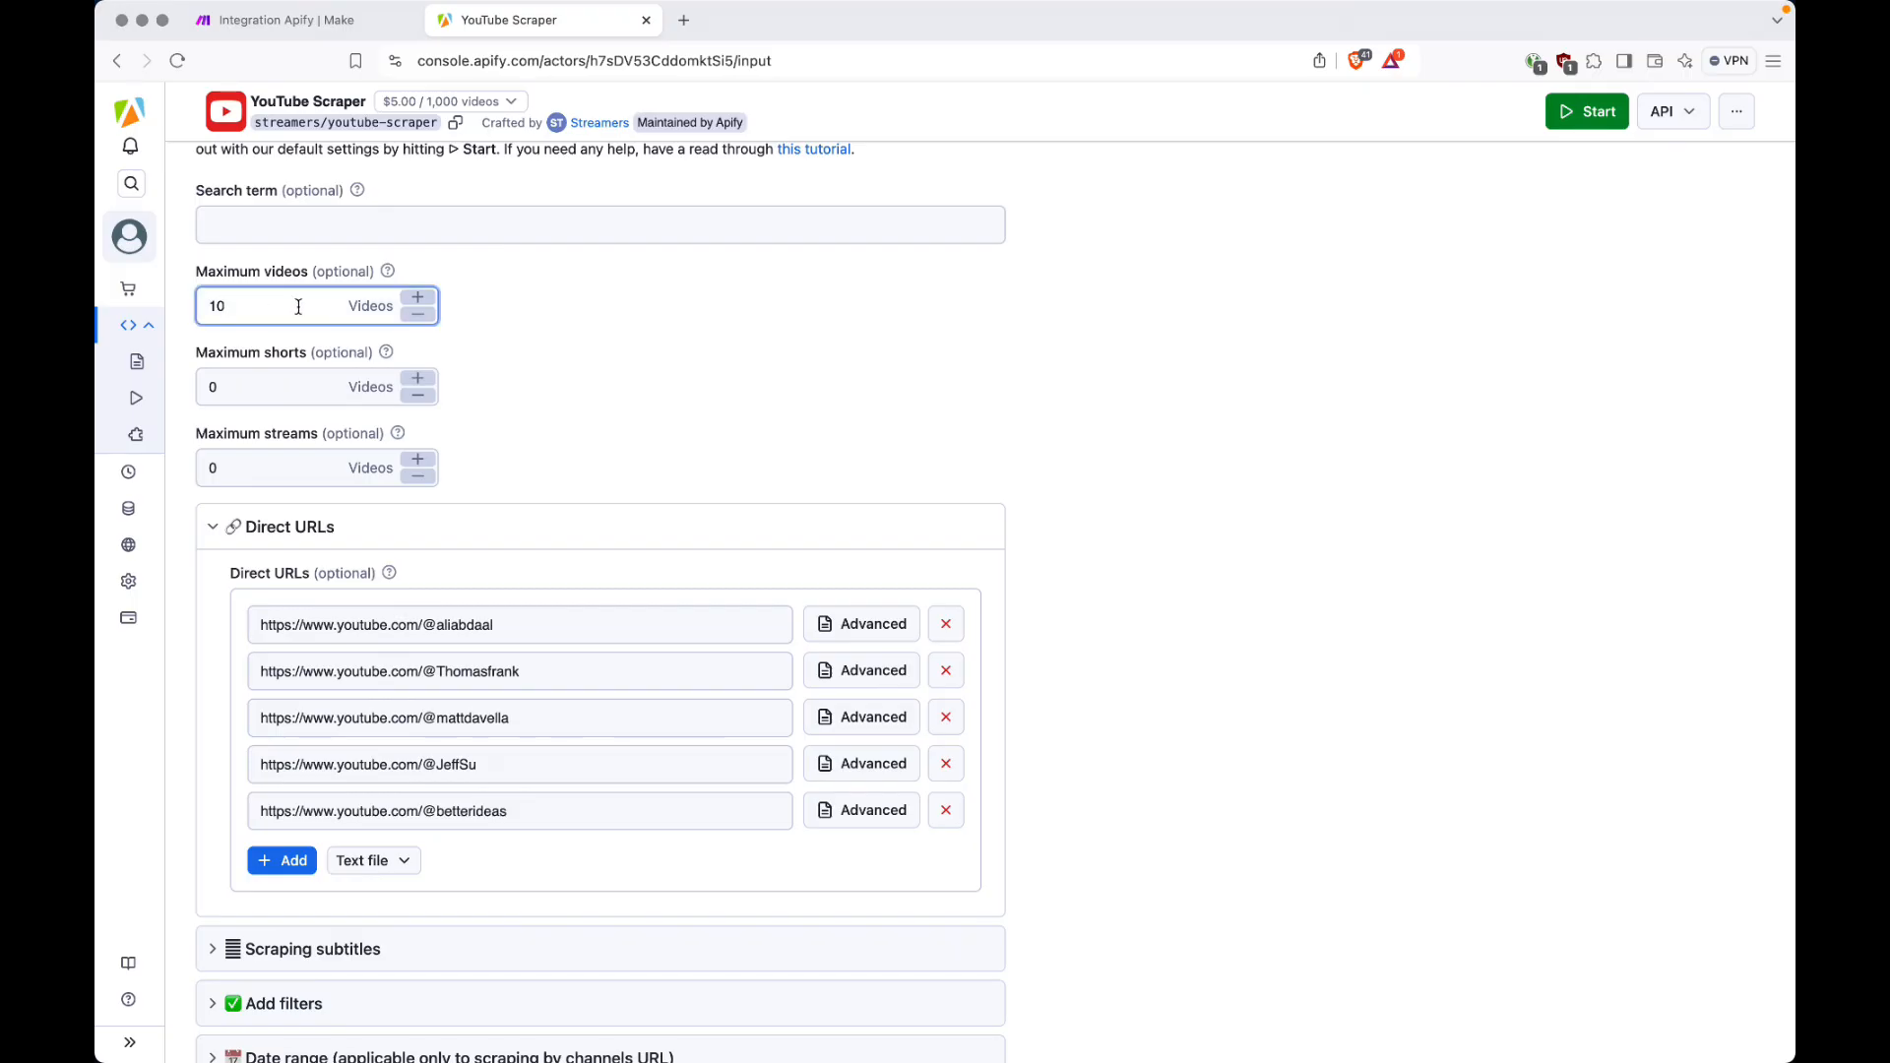
key("Left")
key("BackSpace")
type("5")
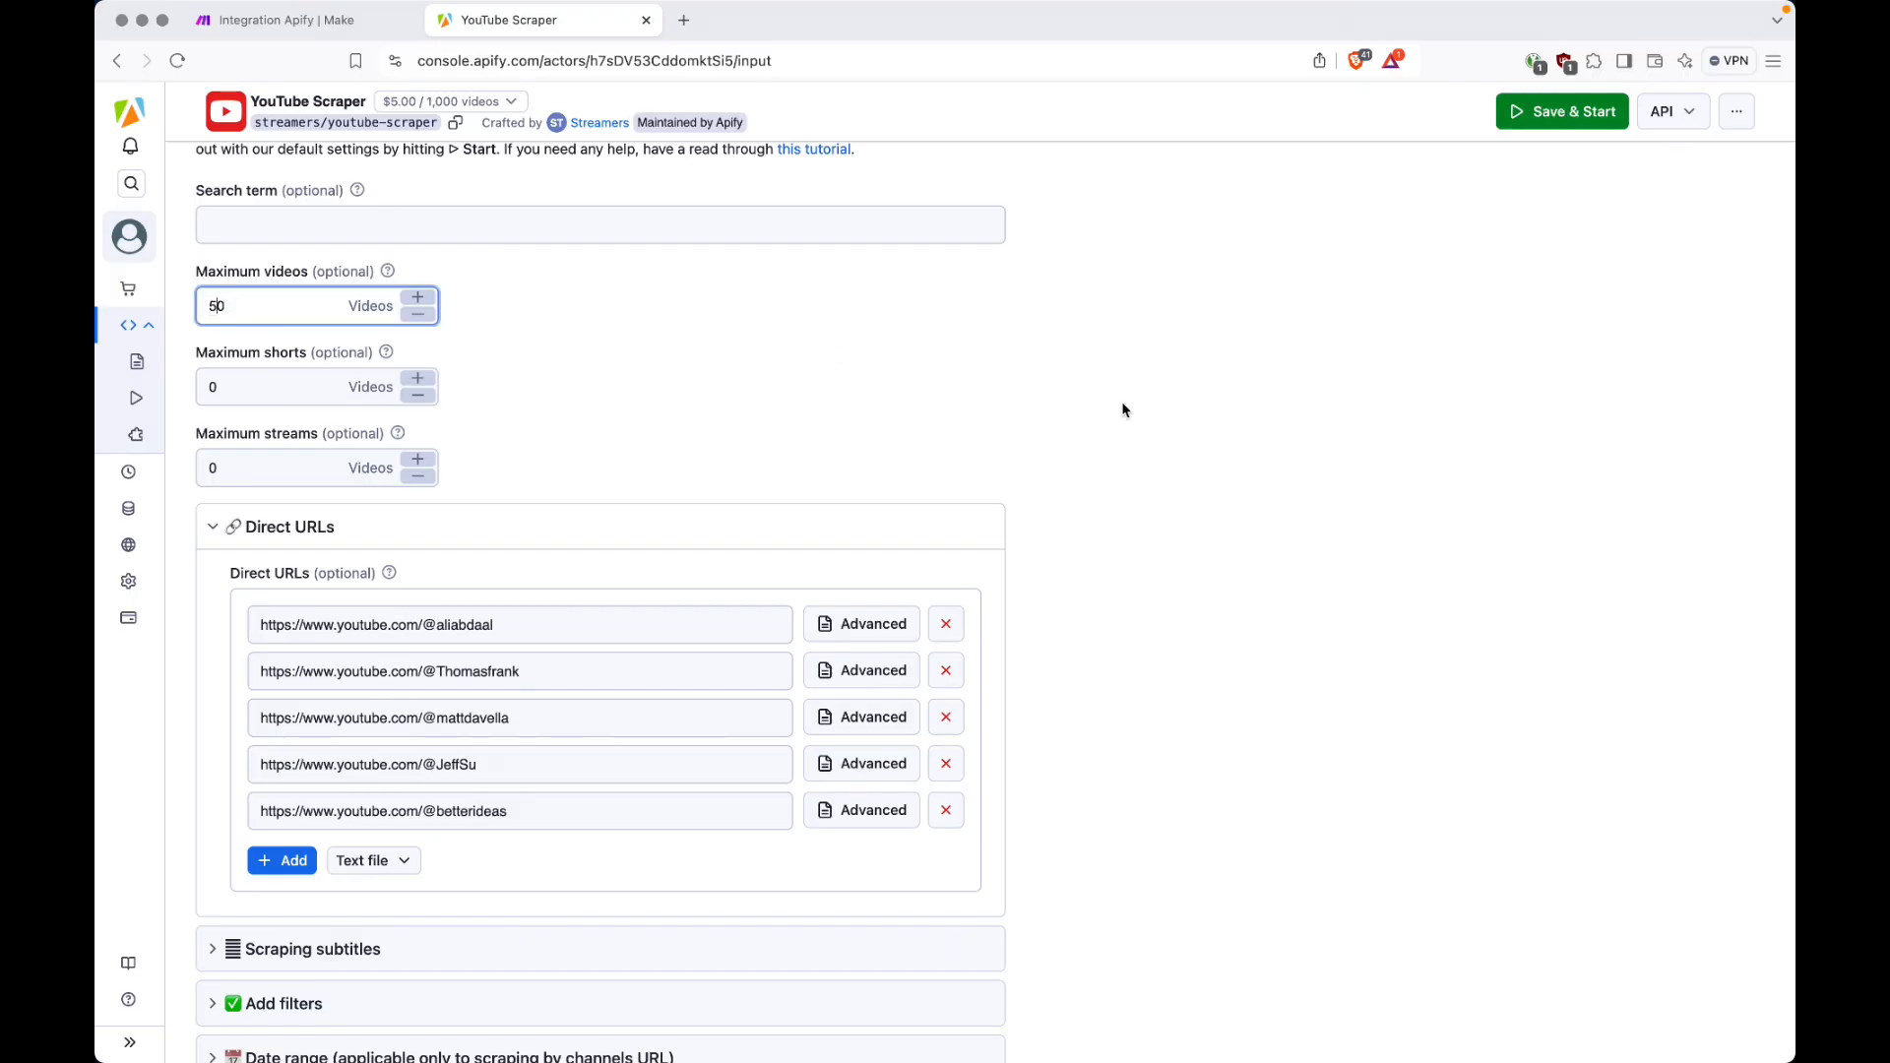
left_click(1123, 409)
Review the scraper's subtitle options and filters, choosing Upload date as the sorting order.
scroll(1126, 410, "down", 2)
scroll(1125, 410, "down", 2)
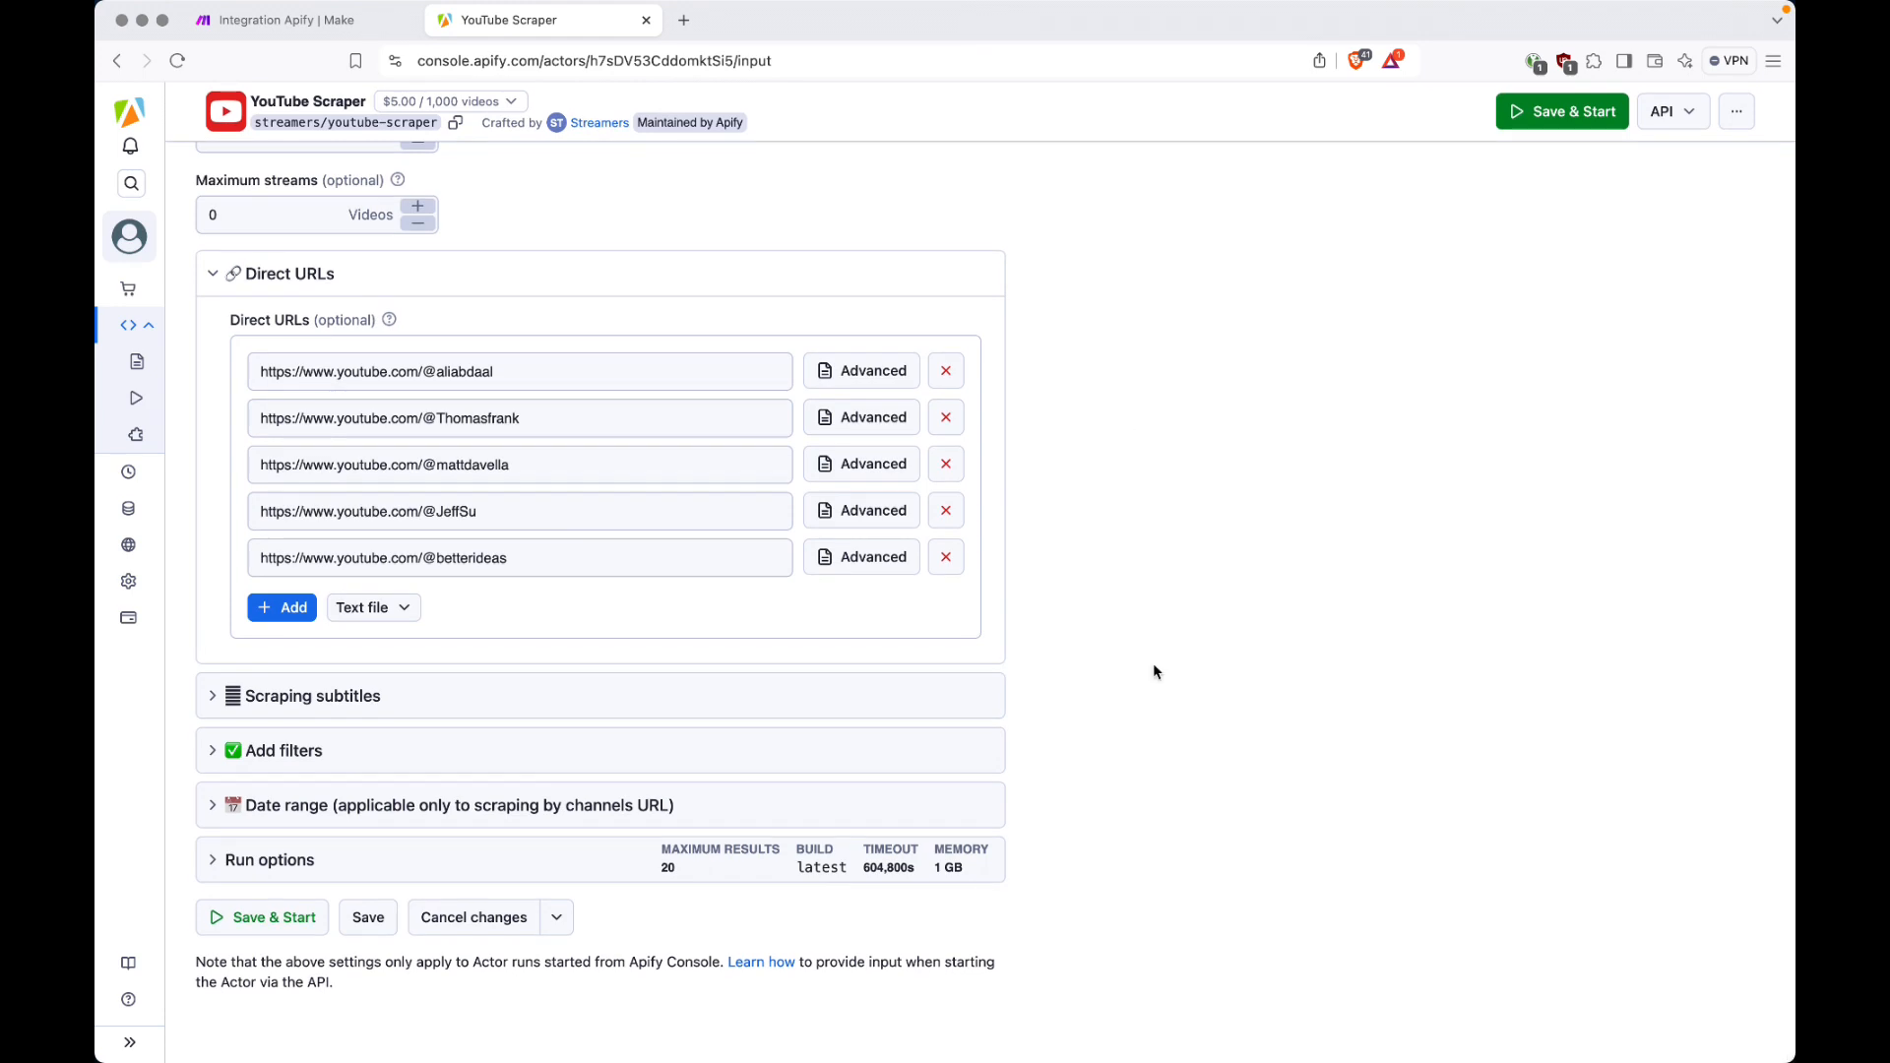
left_click(710, 711)
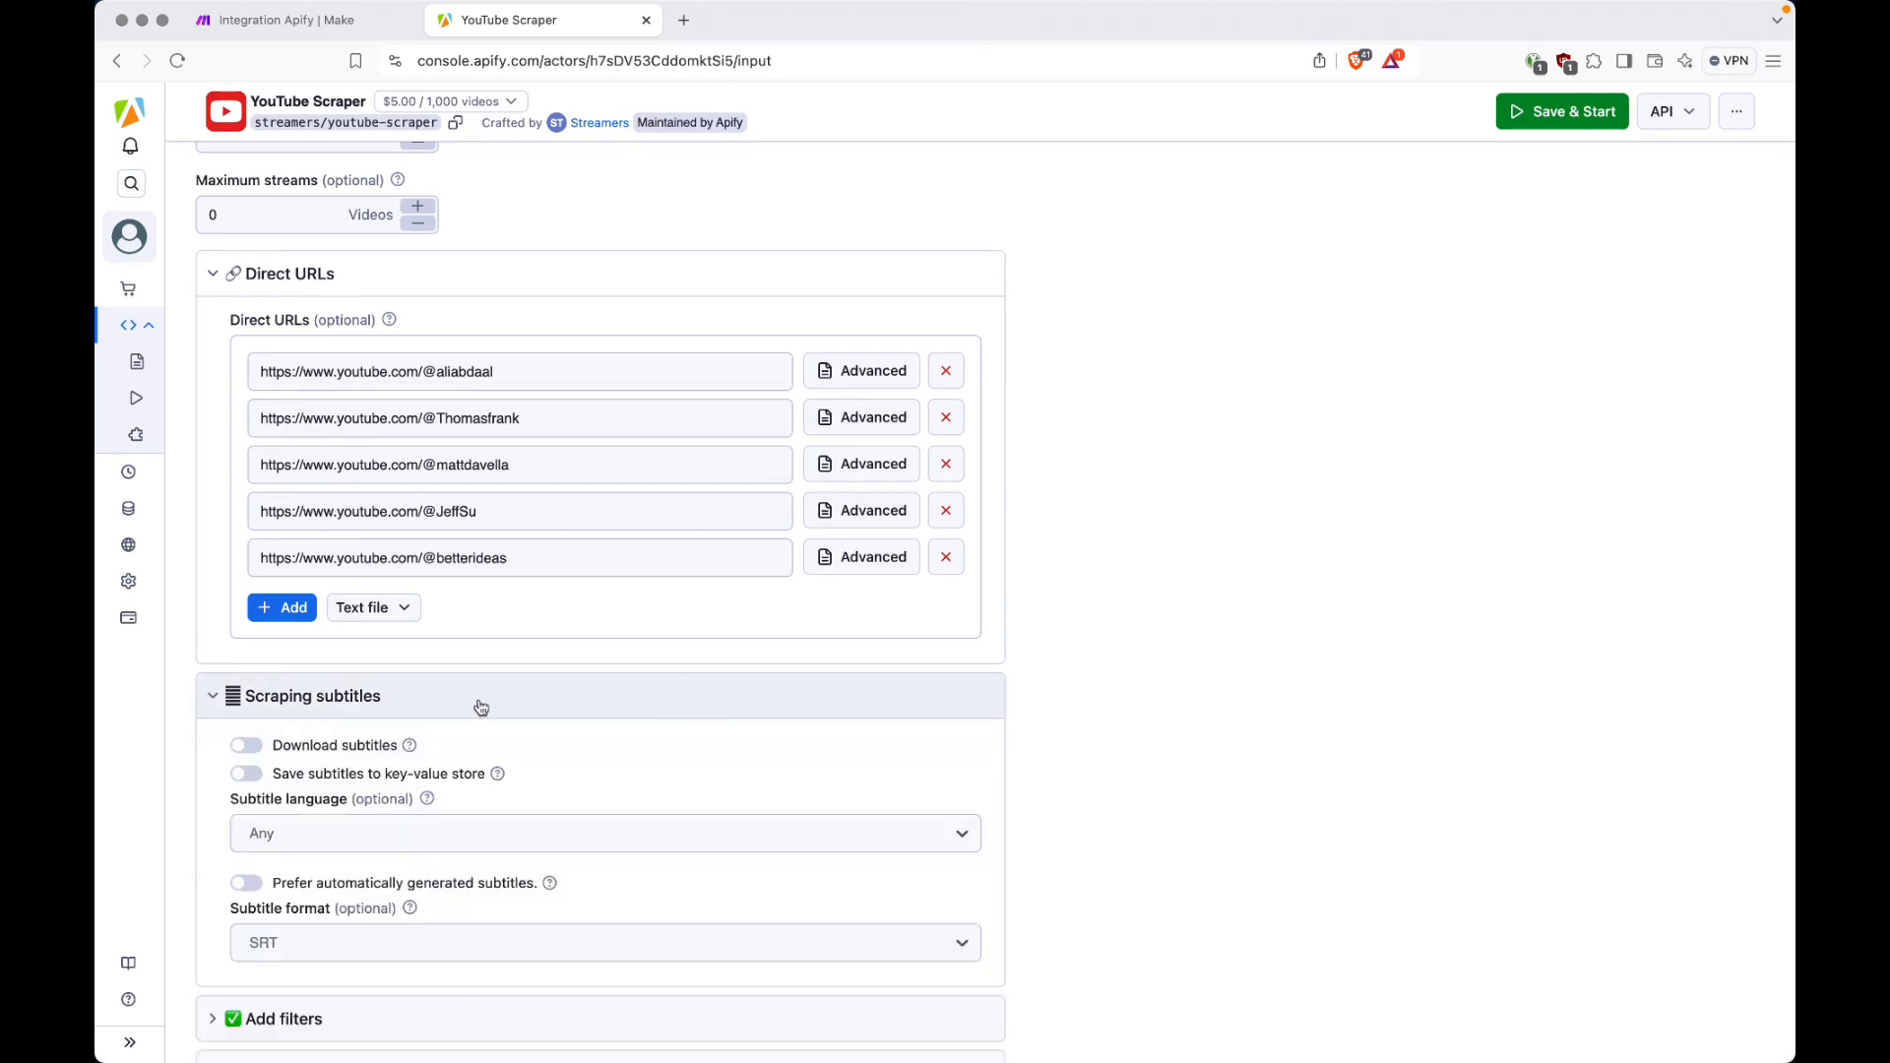
left_click(671, 710)
left_click(668, 766)
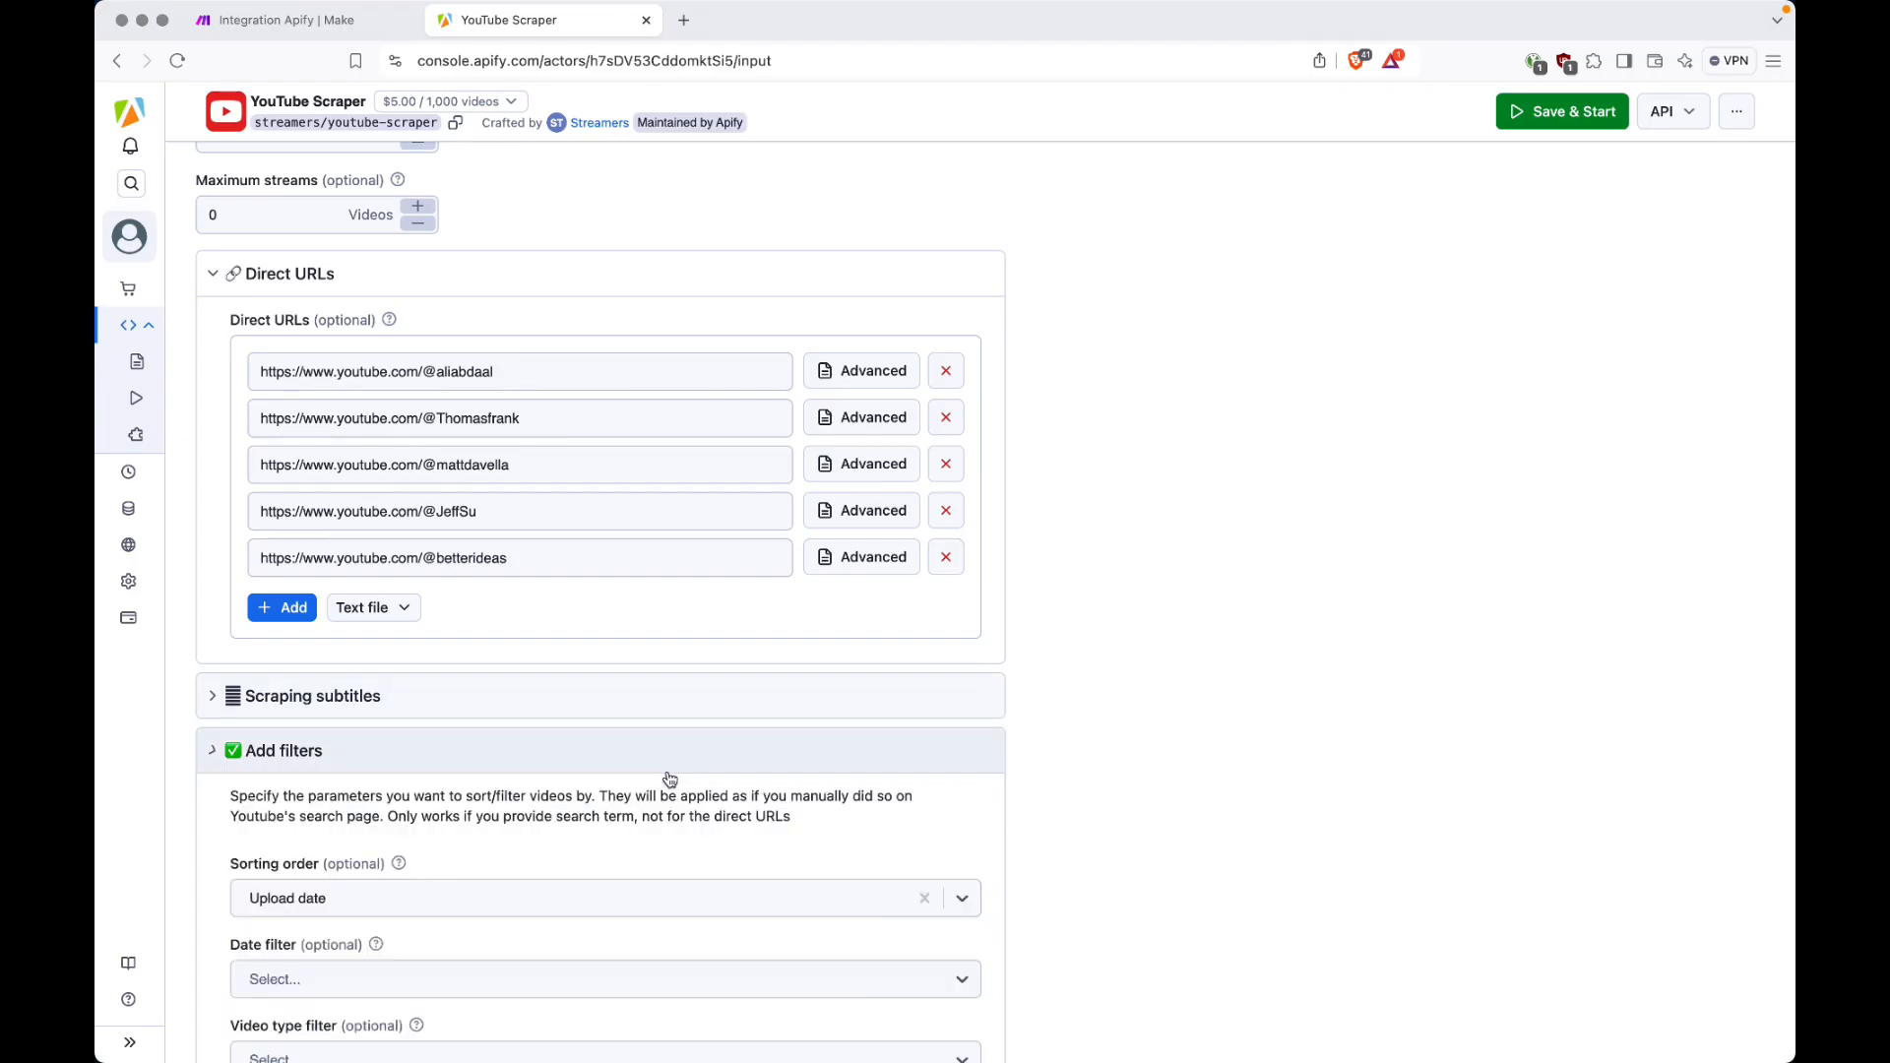
scroll(1157, 800, "down", 5)
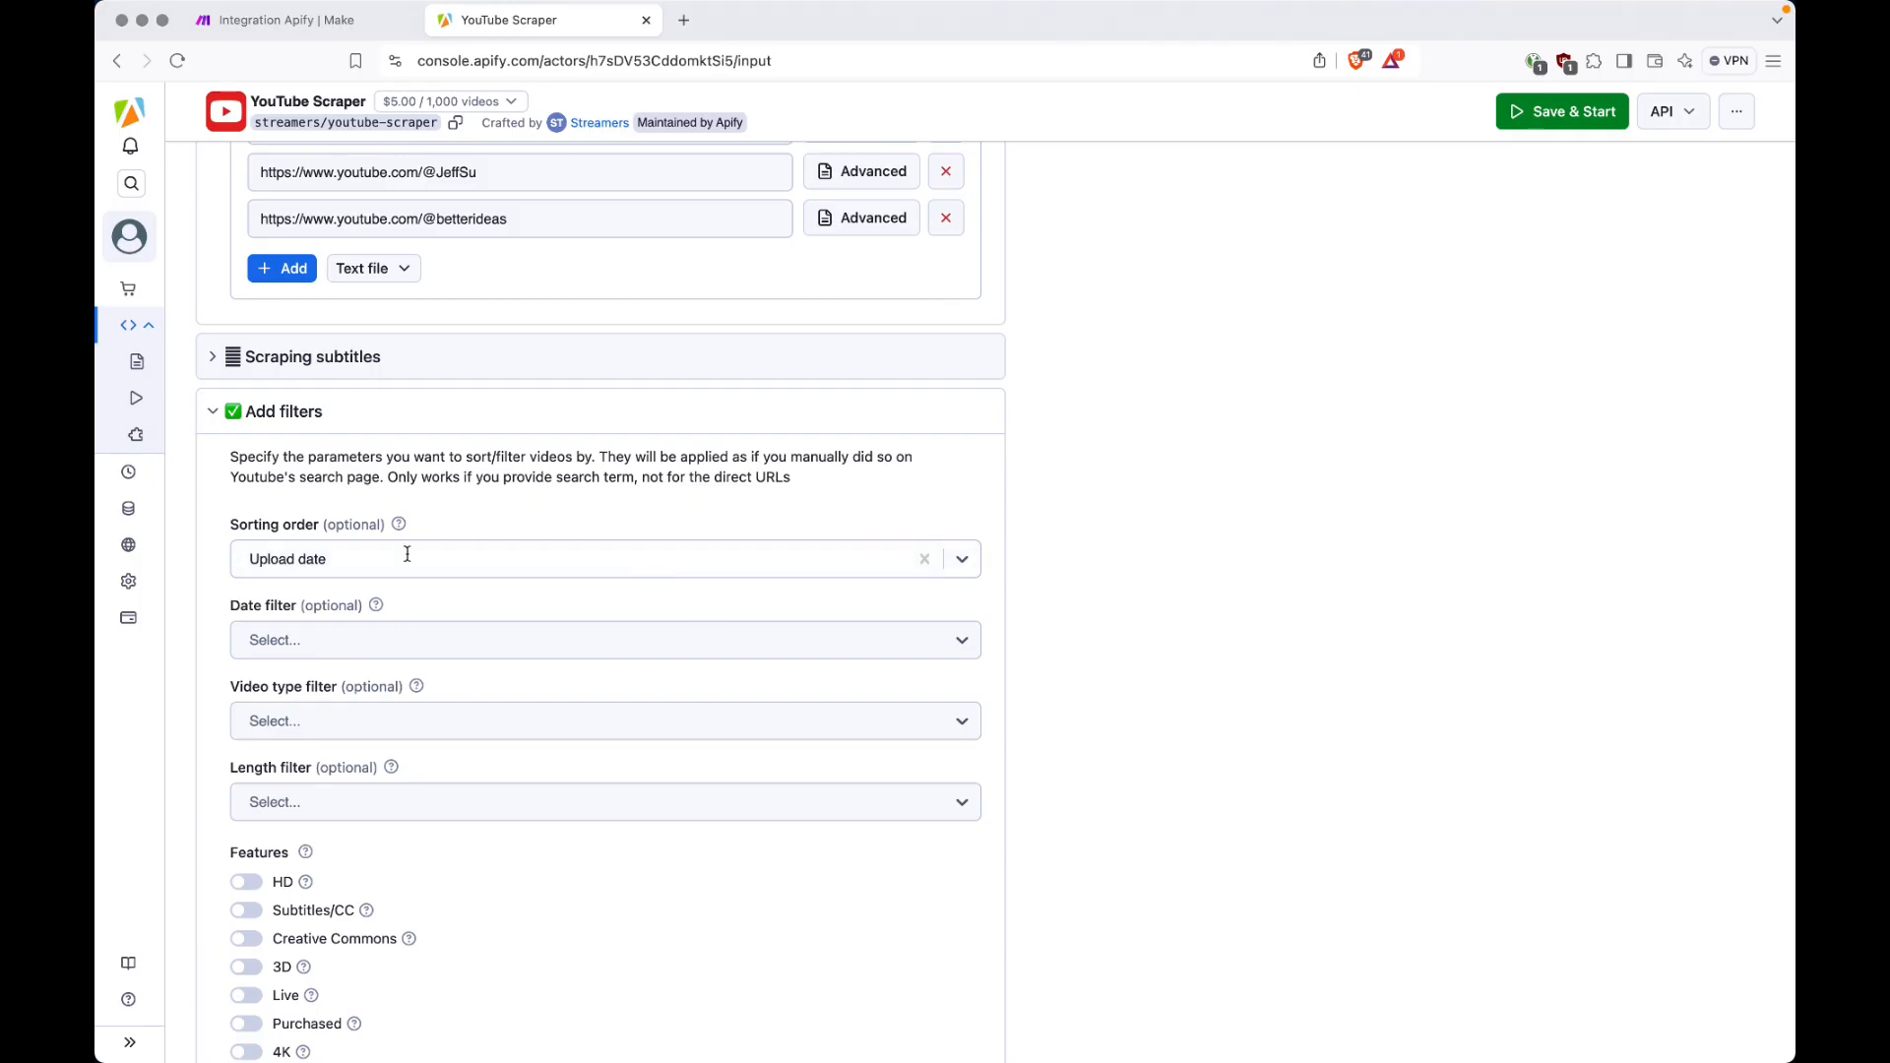
left_click(450, 558)
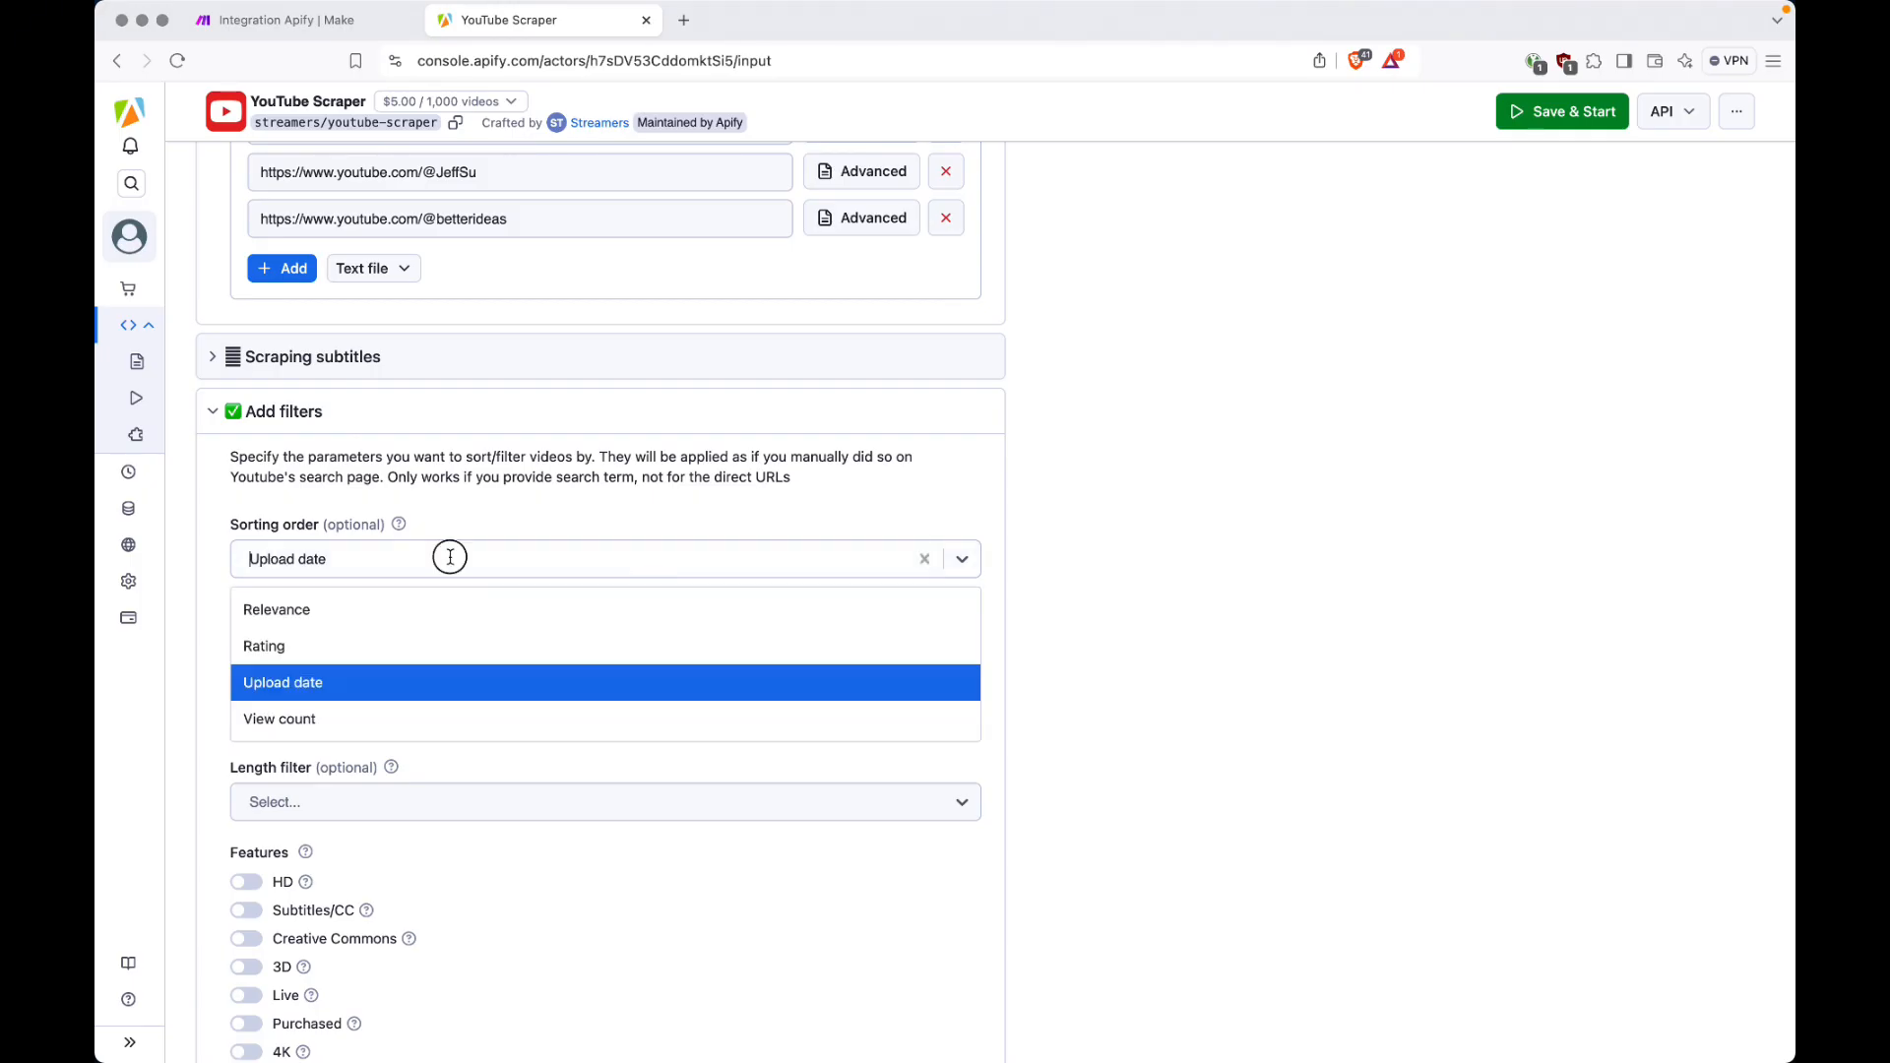
left_click(313, 685)
left_click(881, 410)
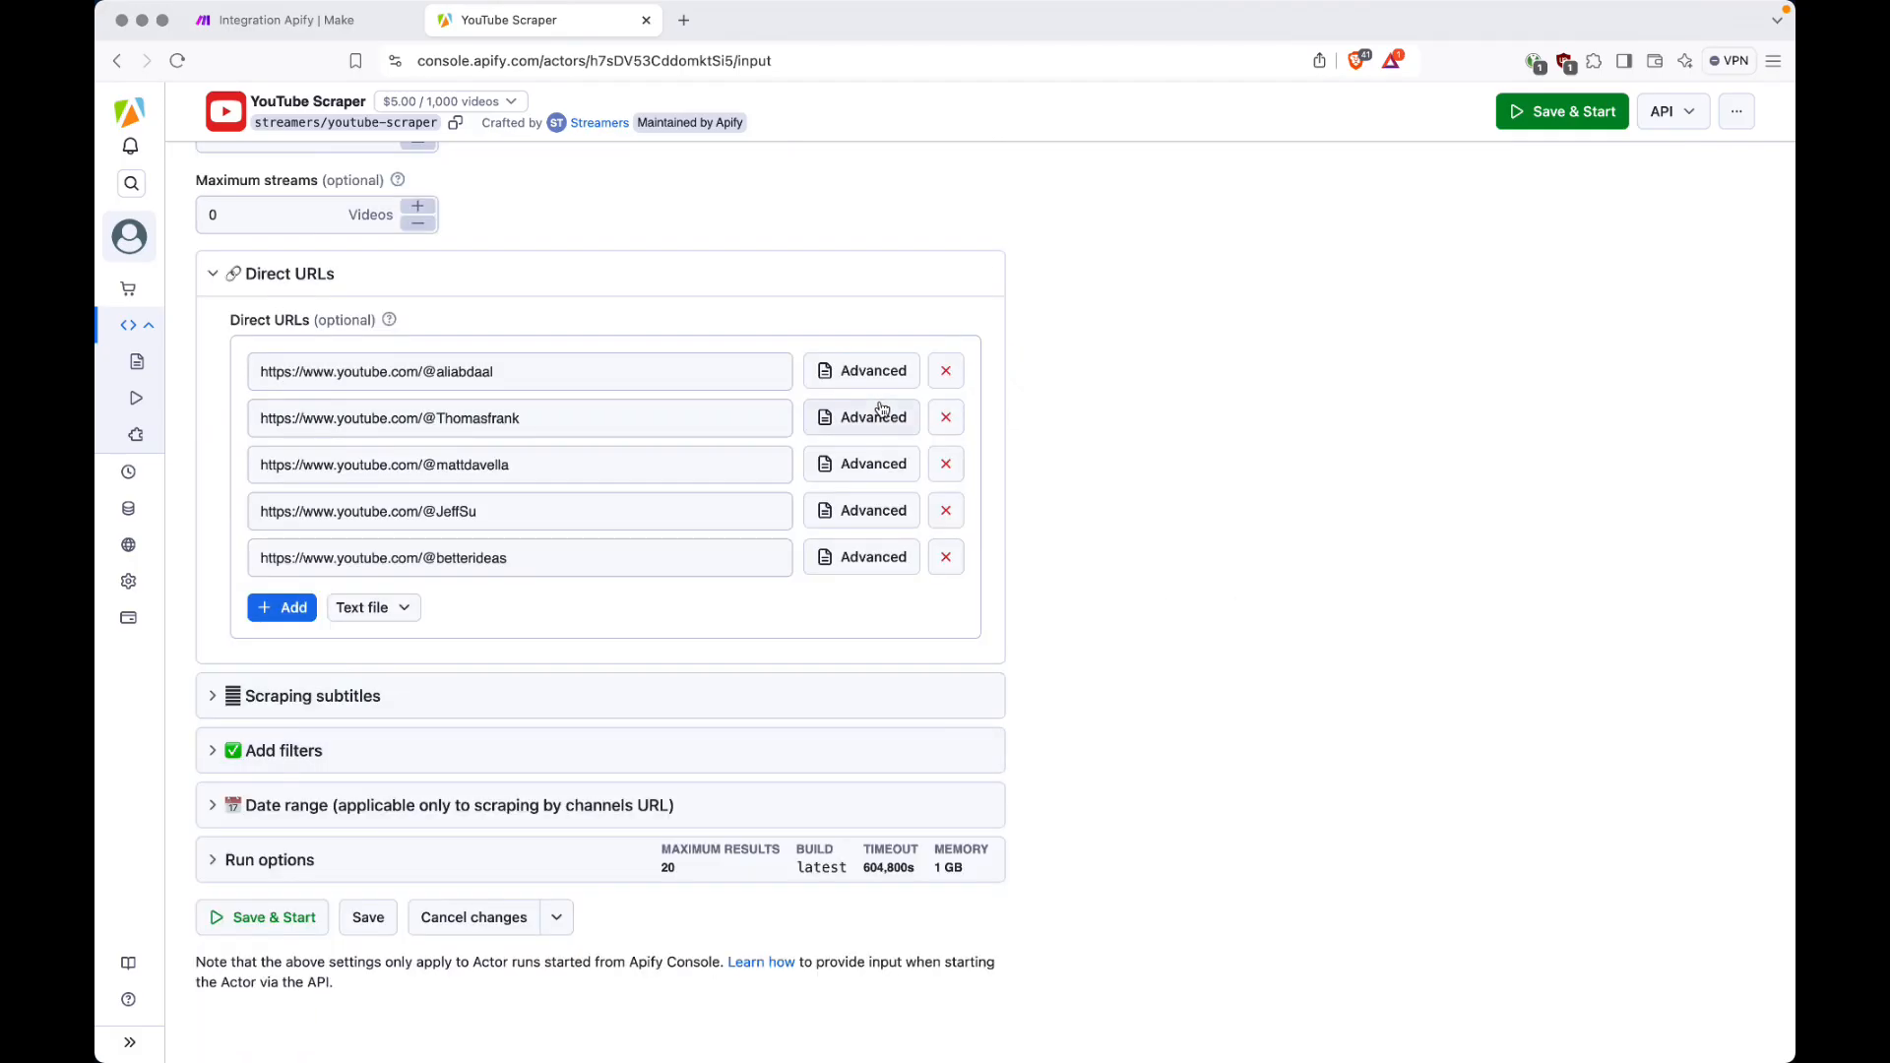
Limit the scraper's date range to videos from the last 30 days.
left_click(717, 809)
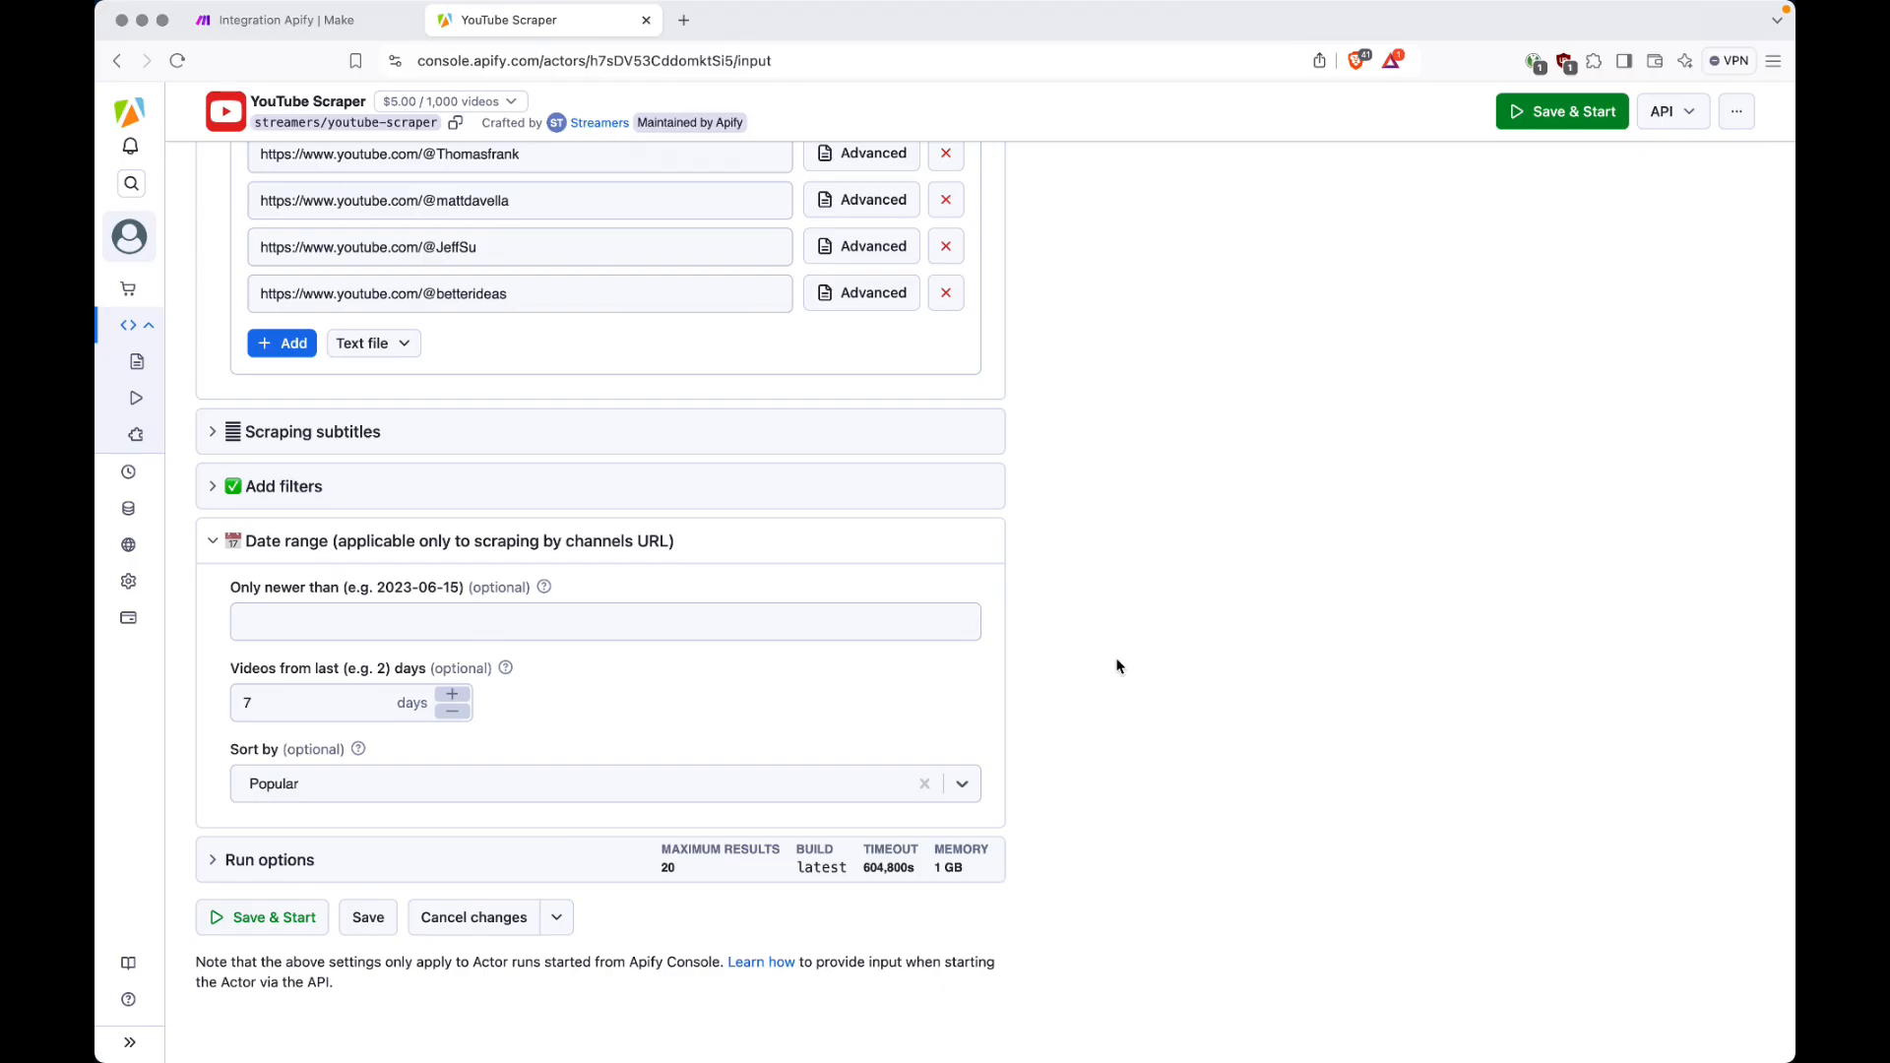
left_click(317, 705)
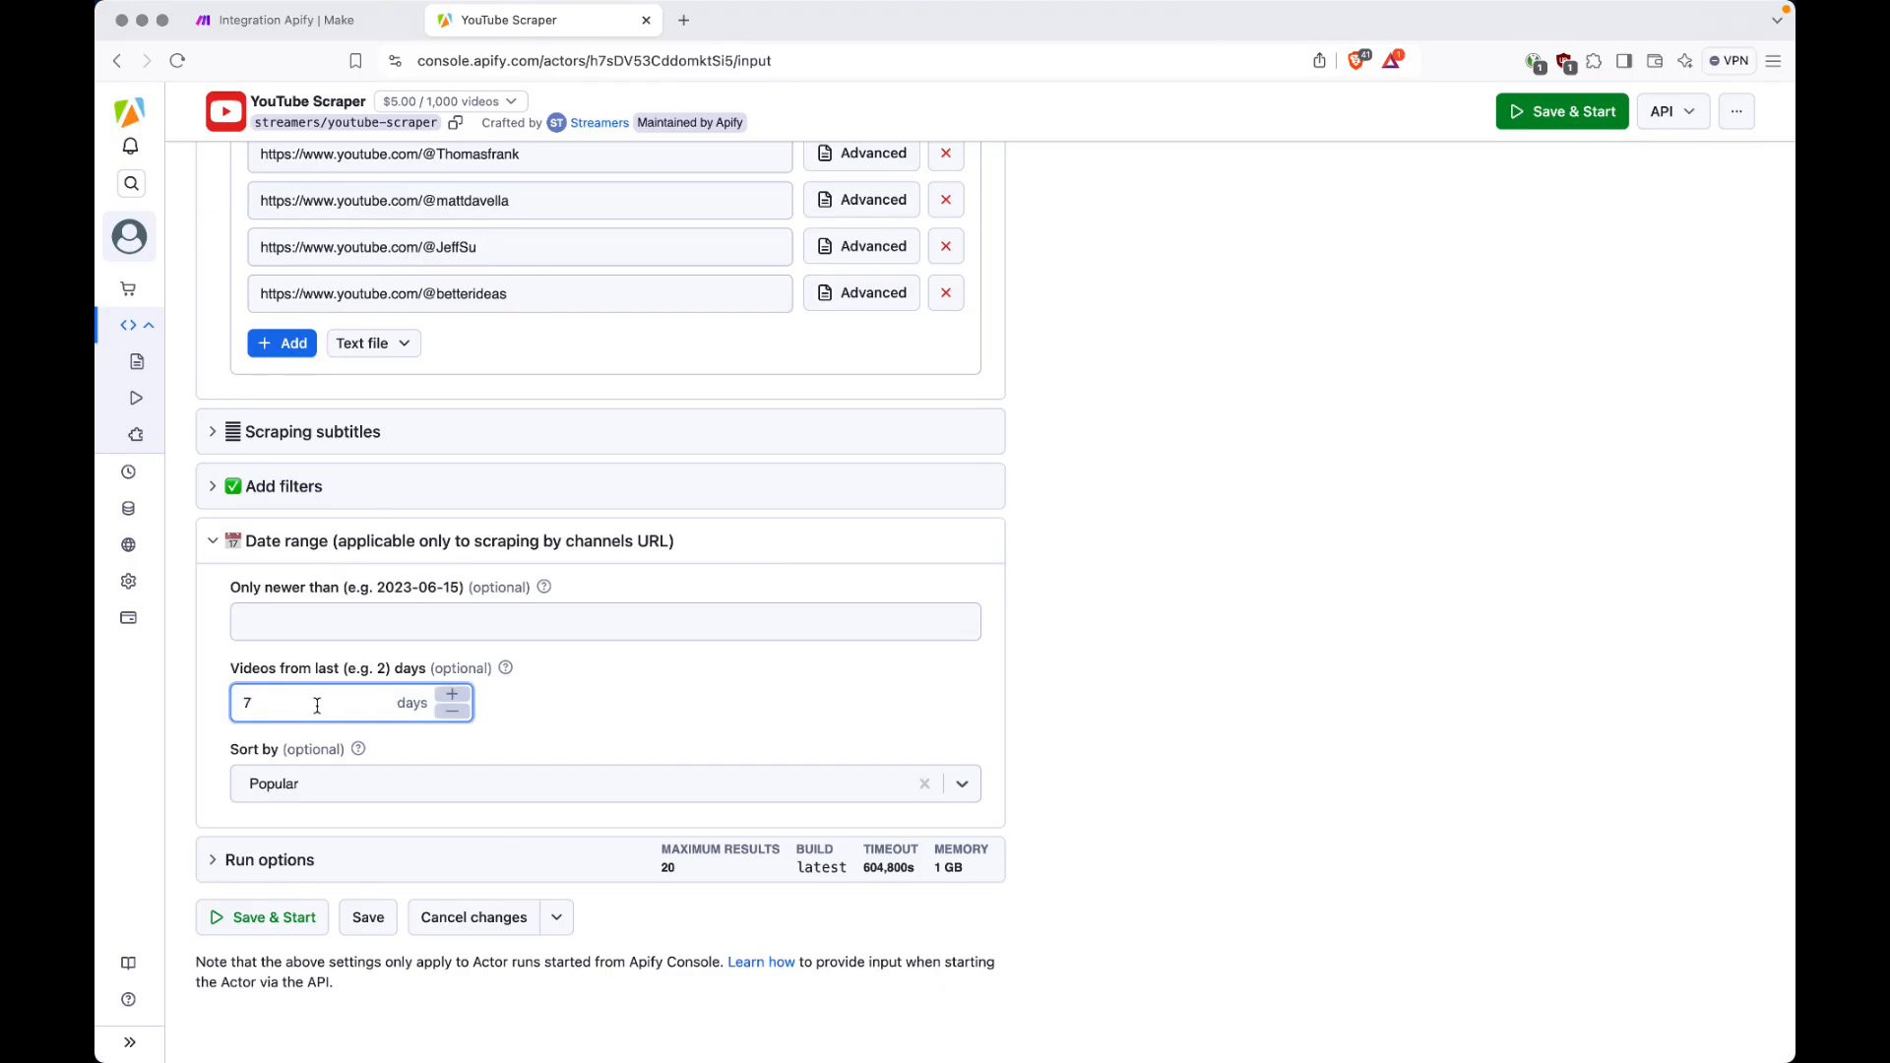
key("BackSpace")
type("30")
left_click(1042, 732)
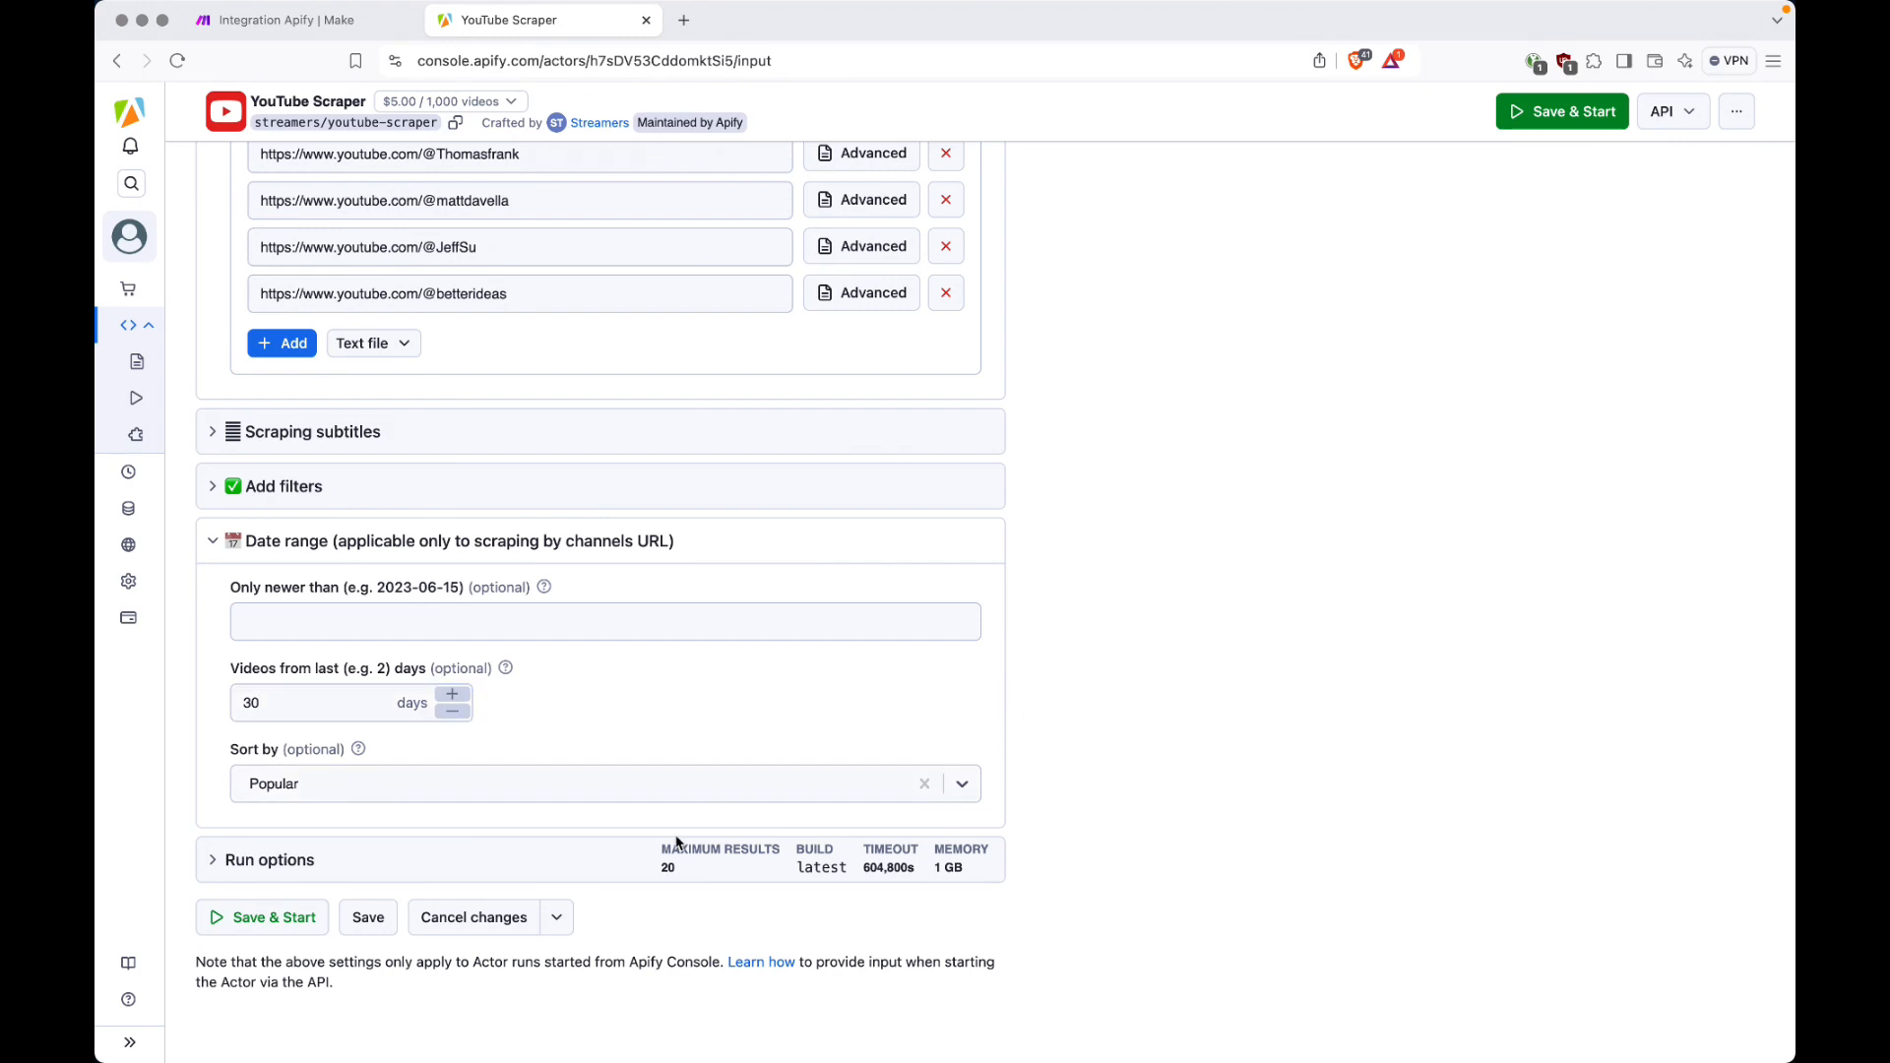
left_click(637, 537)
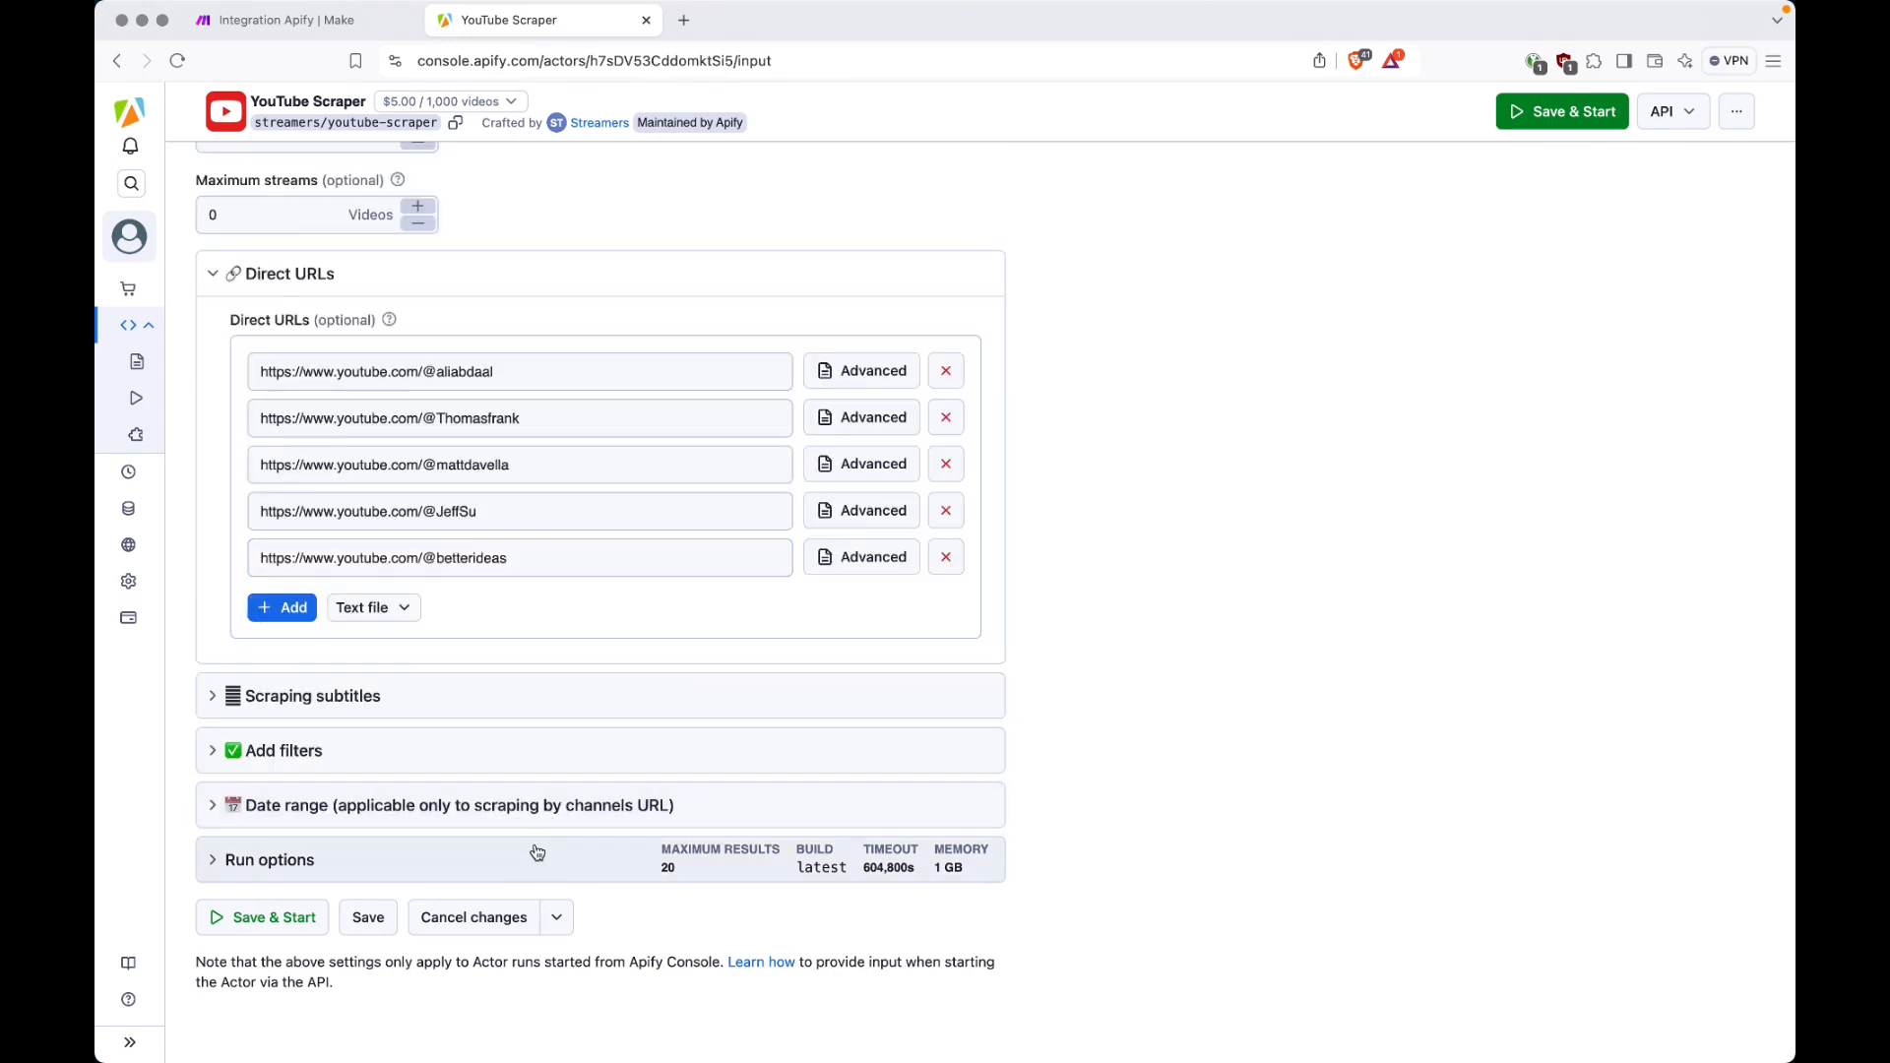
Set the maximum charged results in the run options to 50 videos and check the related cost limit.
left_click(540, 854)
scroll(783, 840, "down", 3)
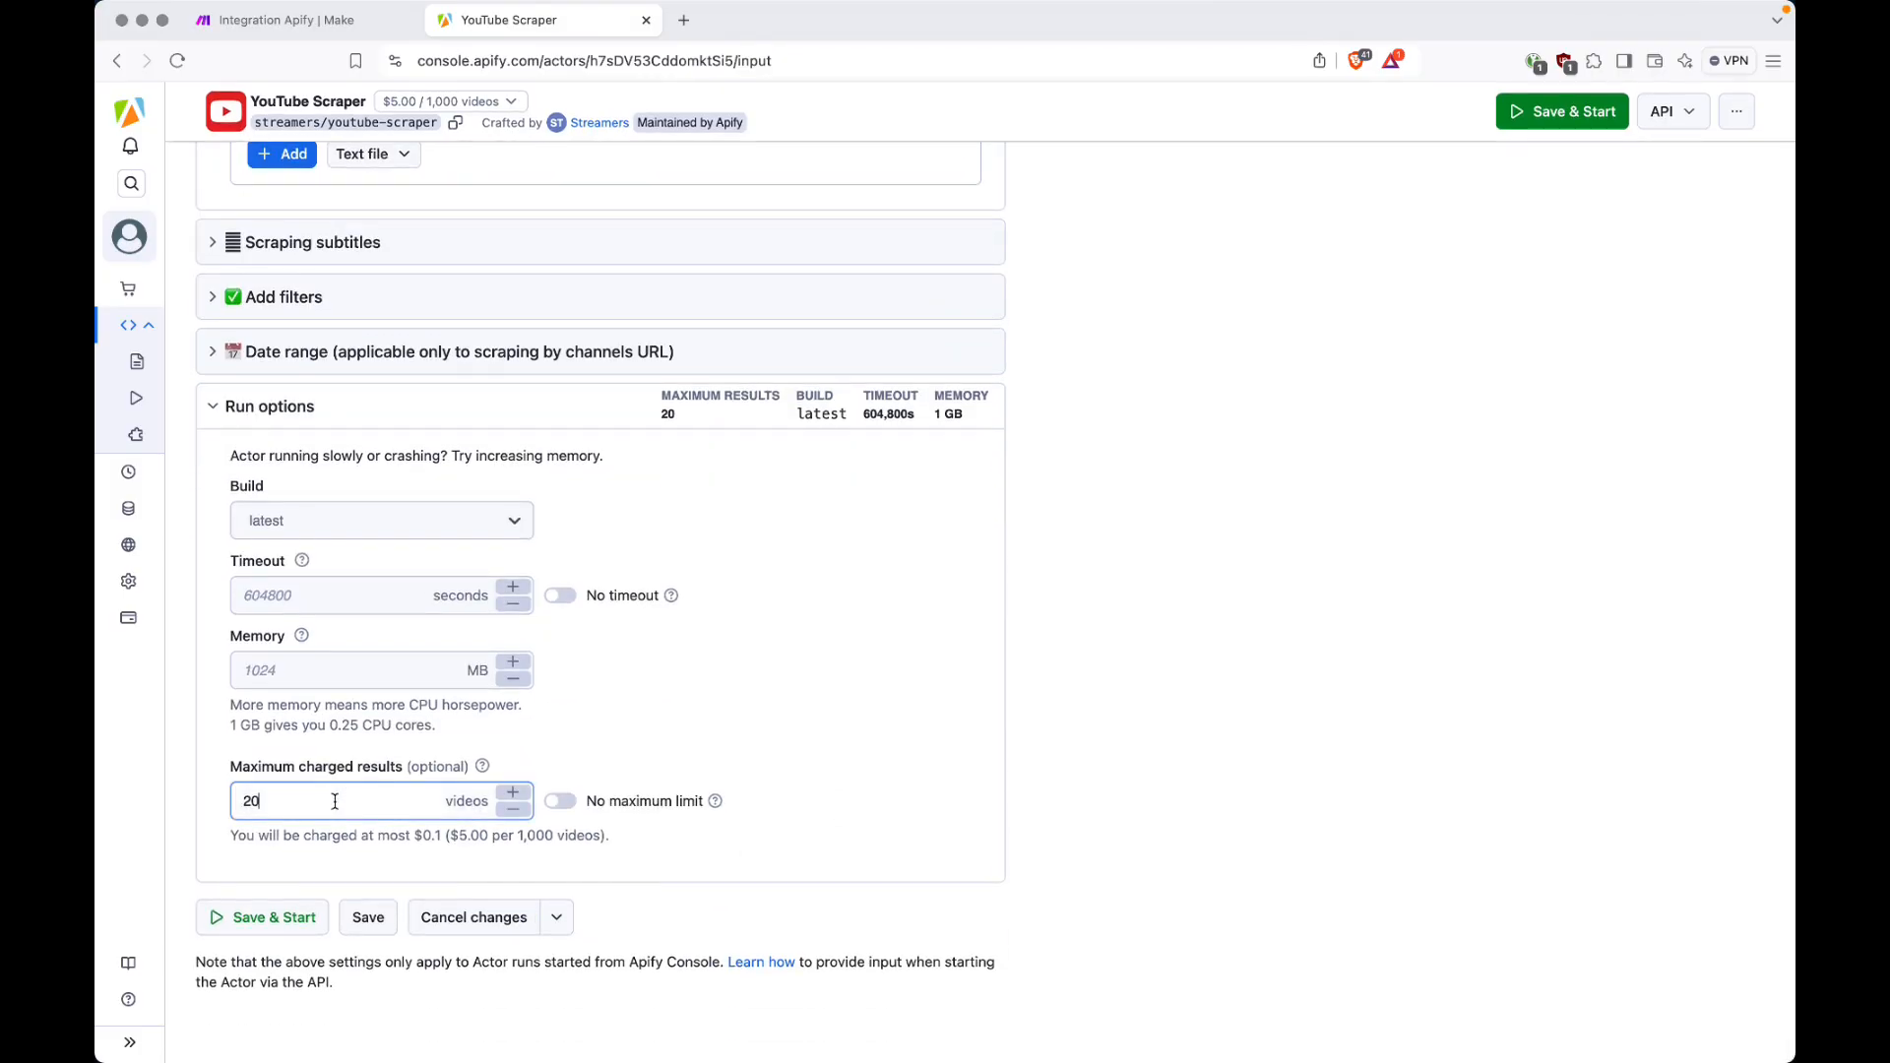
left_click(335, 800)
key("Left")
key("shift+Left")
type("5")
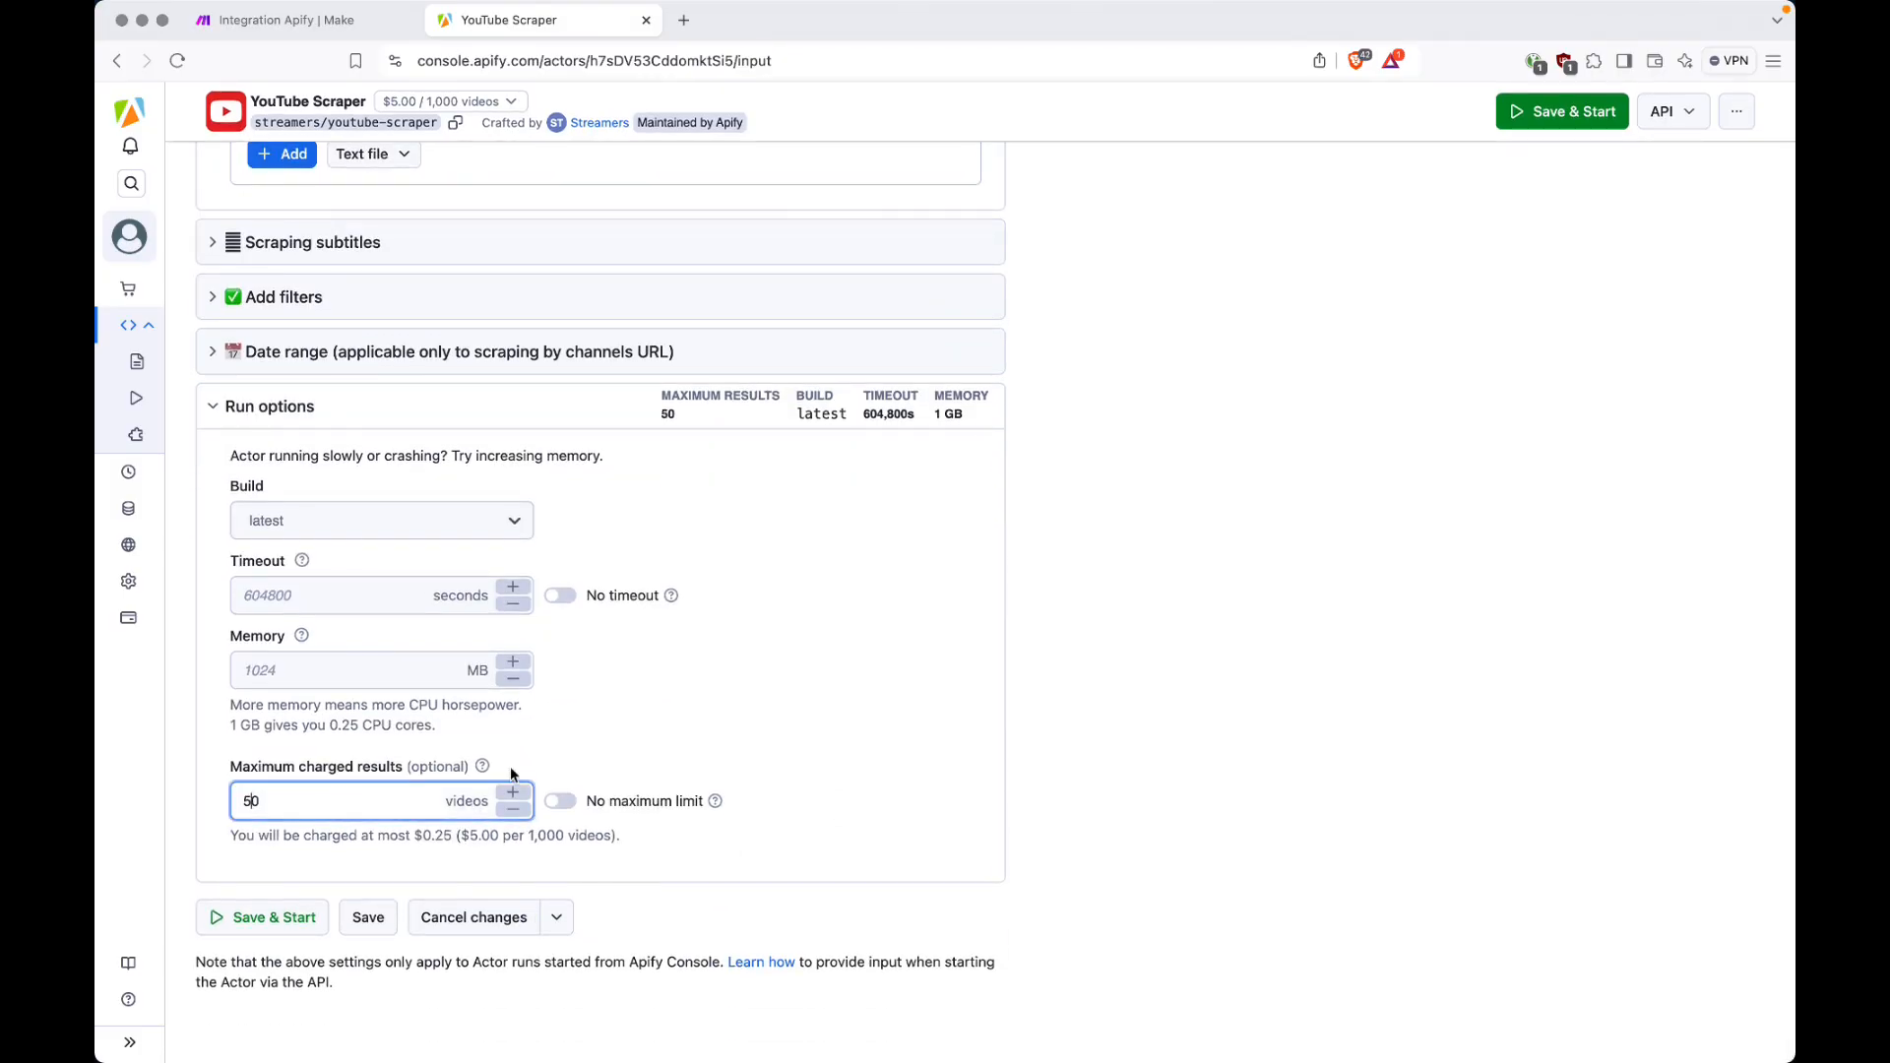
left_click(1075, 717)
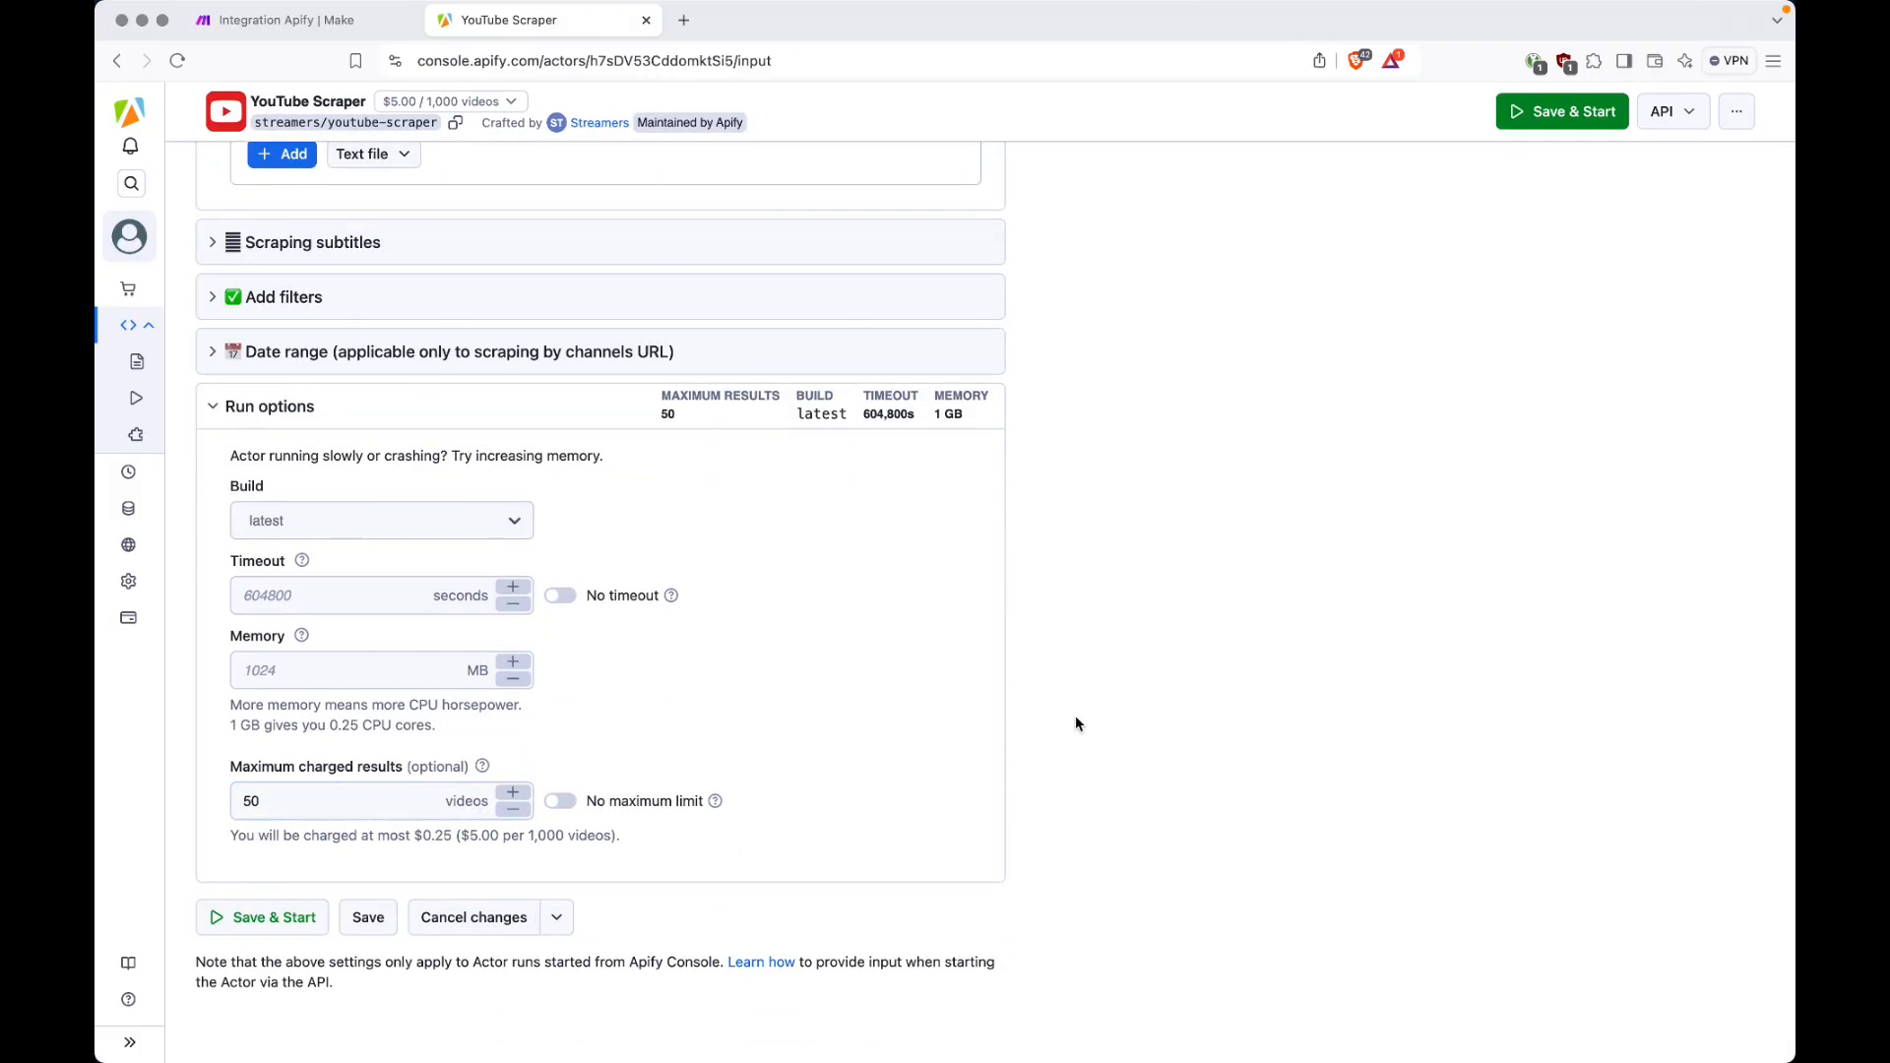
left_click_drag(433, 832, 450, 831)
left_click(984, 808)
Save the YouTube Scraper's input settings and start a run.
left_click(379, 910)
left_click(748, 413)
left_click(1274, 551)
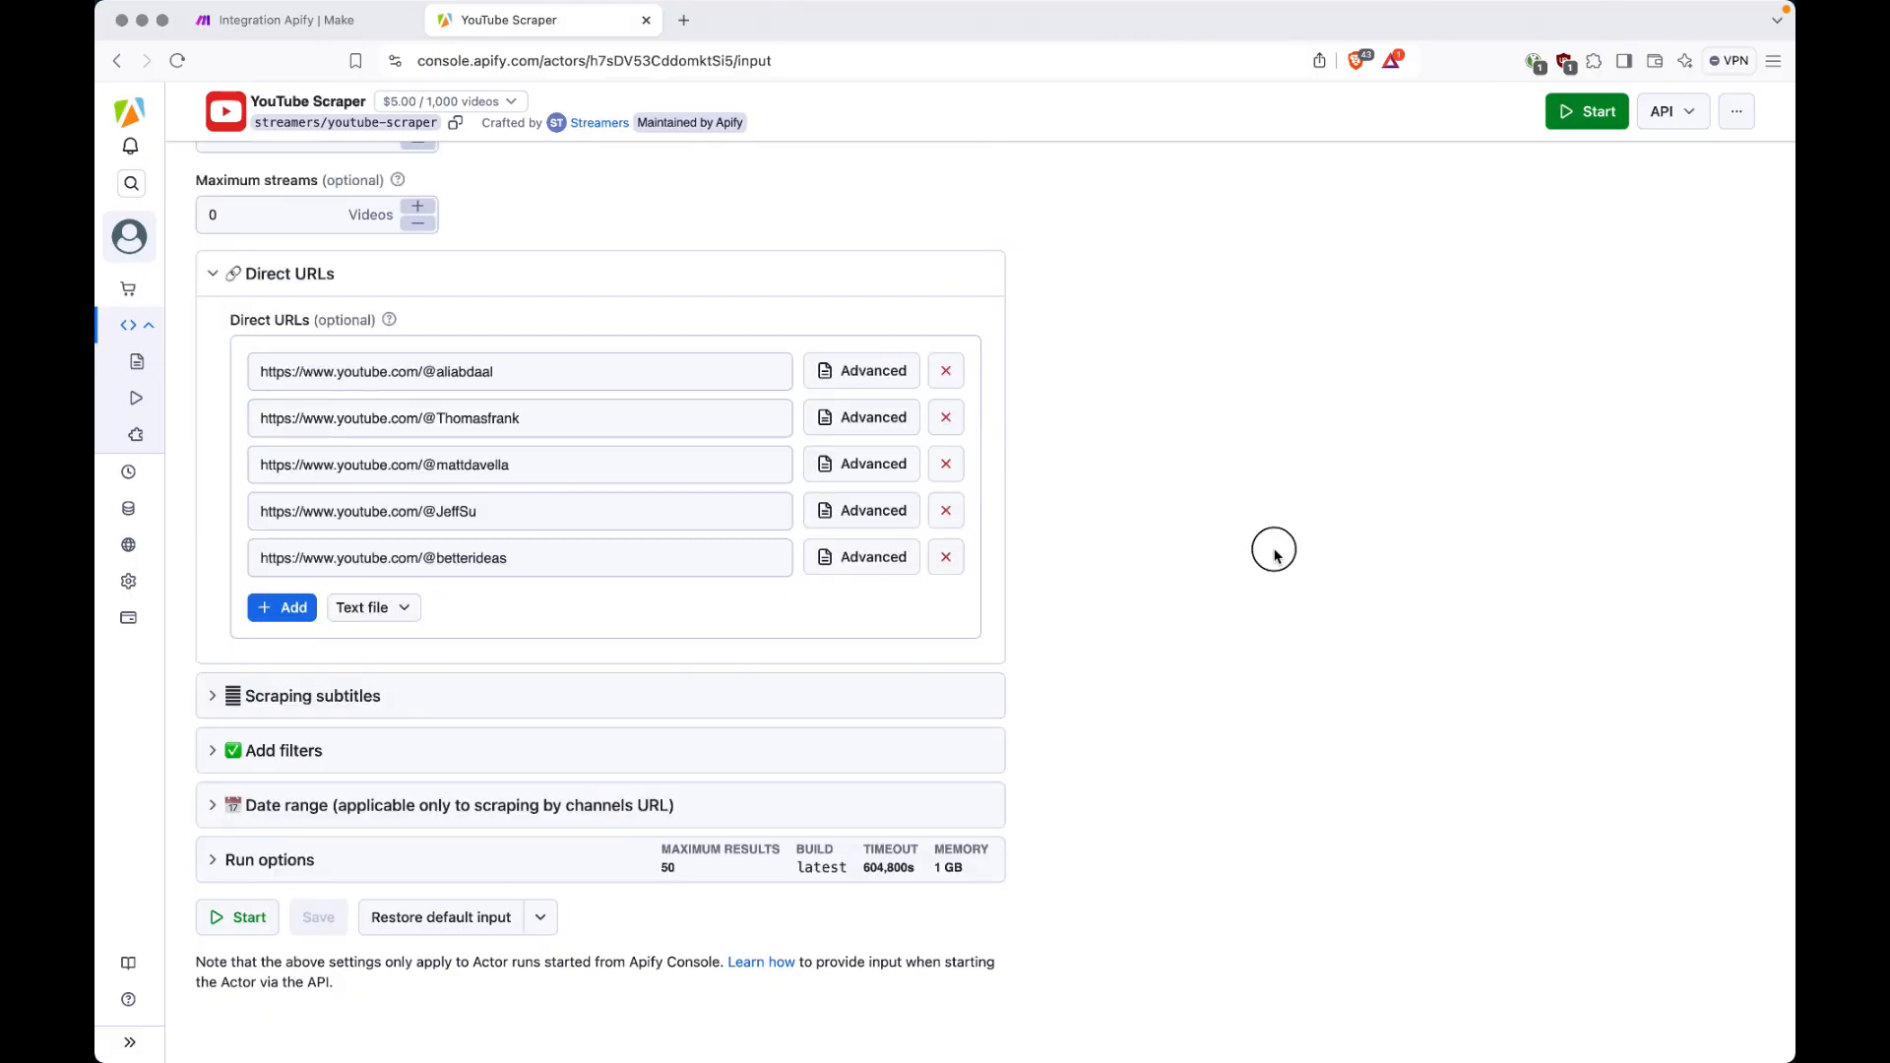
scroll(1274, 554, "up", 10)
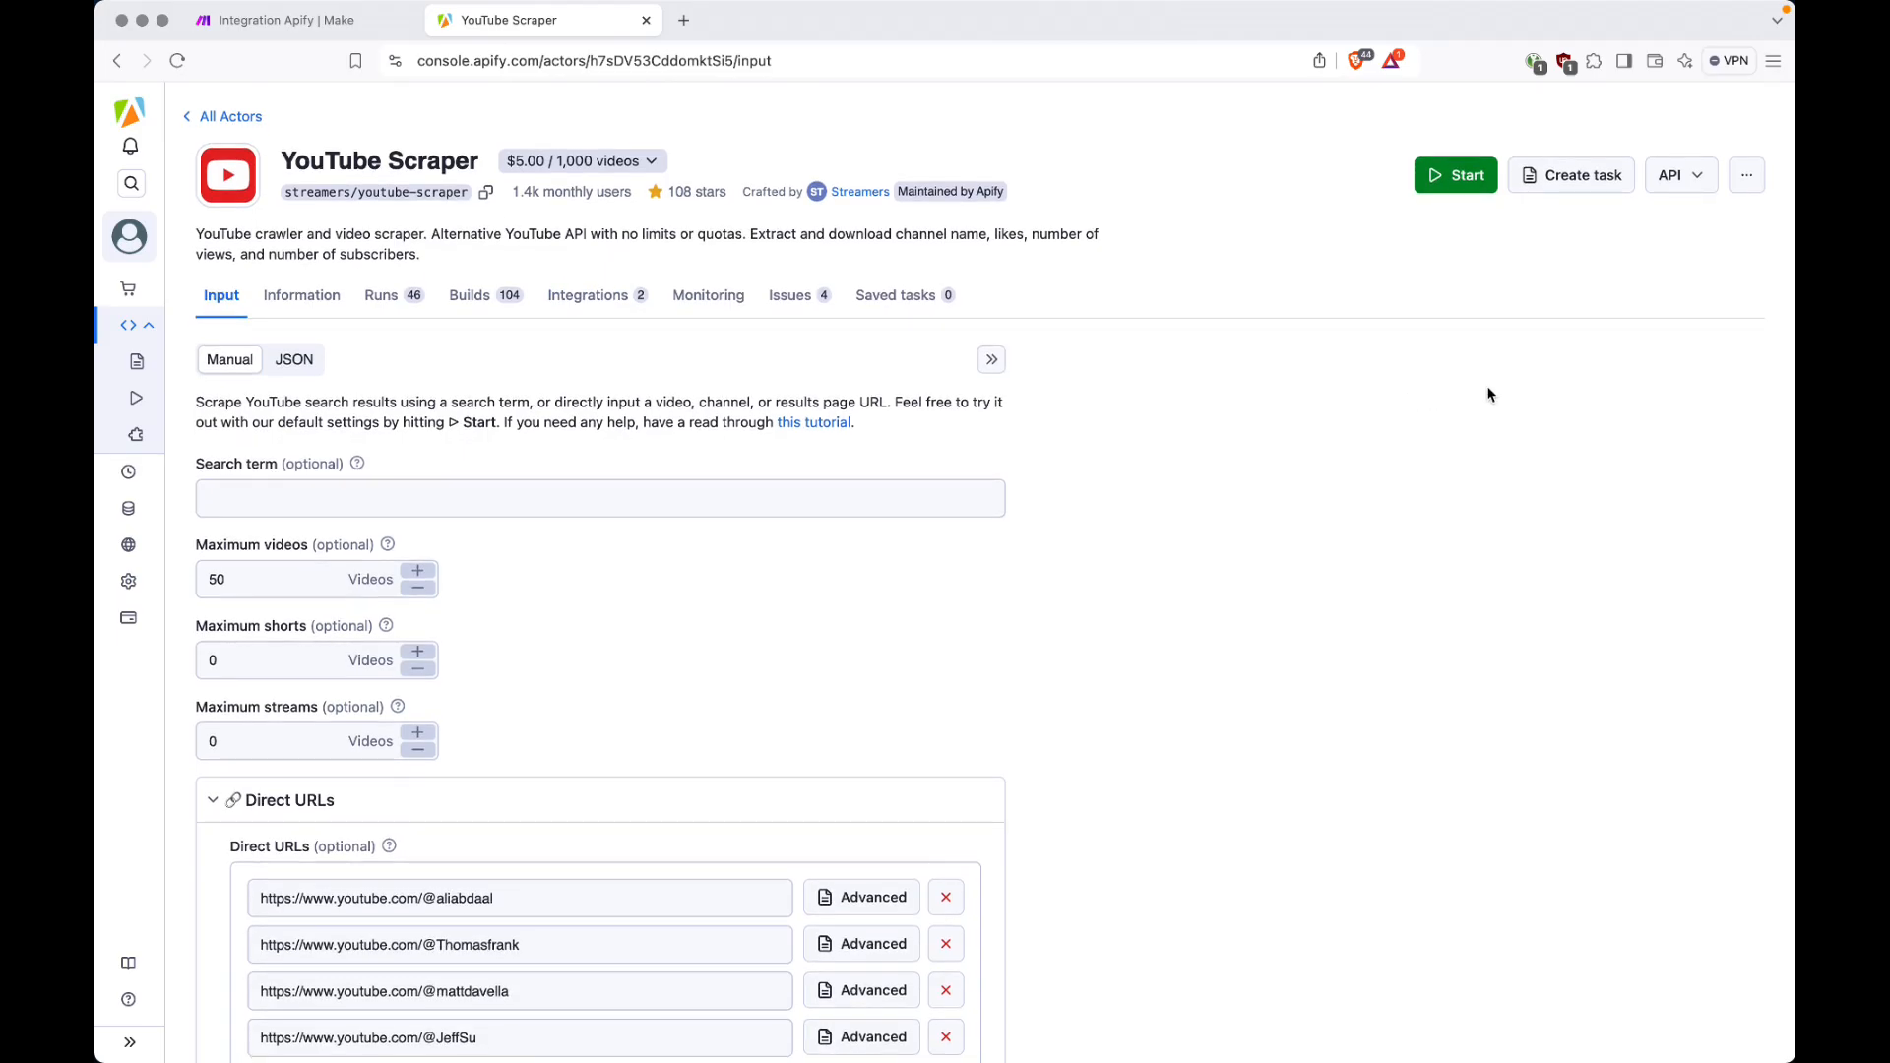
left_click(1456, 175)
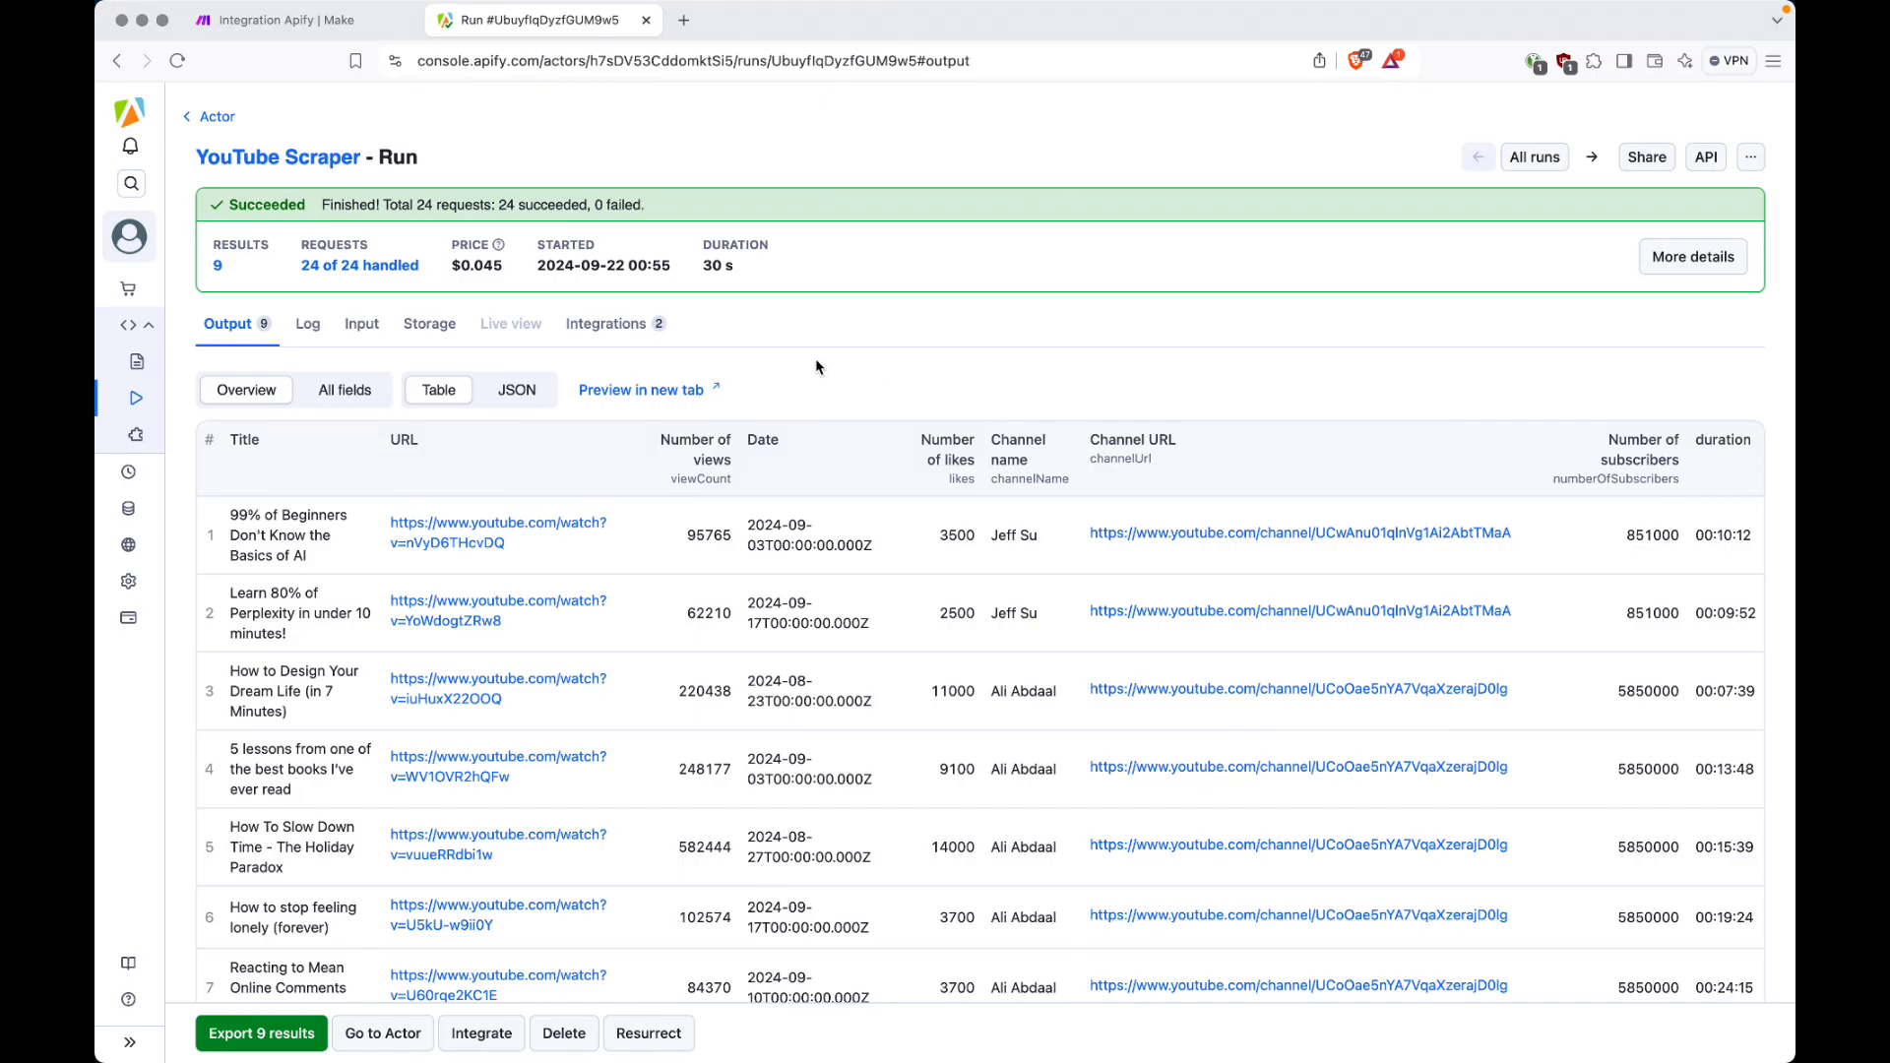
Examine the finished run's output in the overview and across all fields, from channel details to likes, thumbnail and title.
scroll(1182, 476, "down", 3)
scroll(1181, 481, "up", 3)
left_click(367, 394)
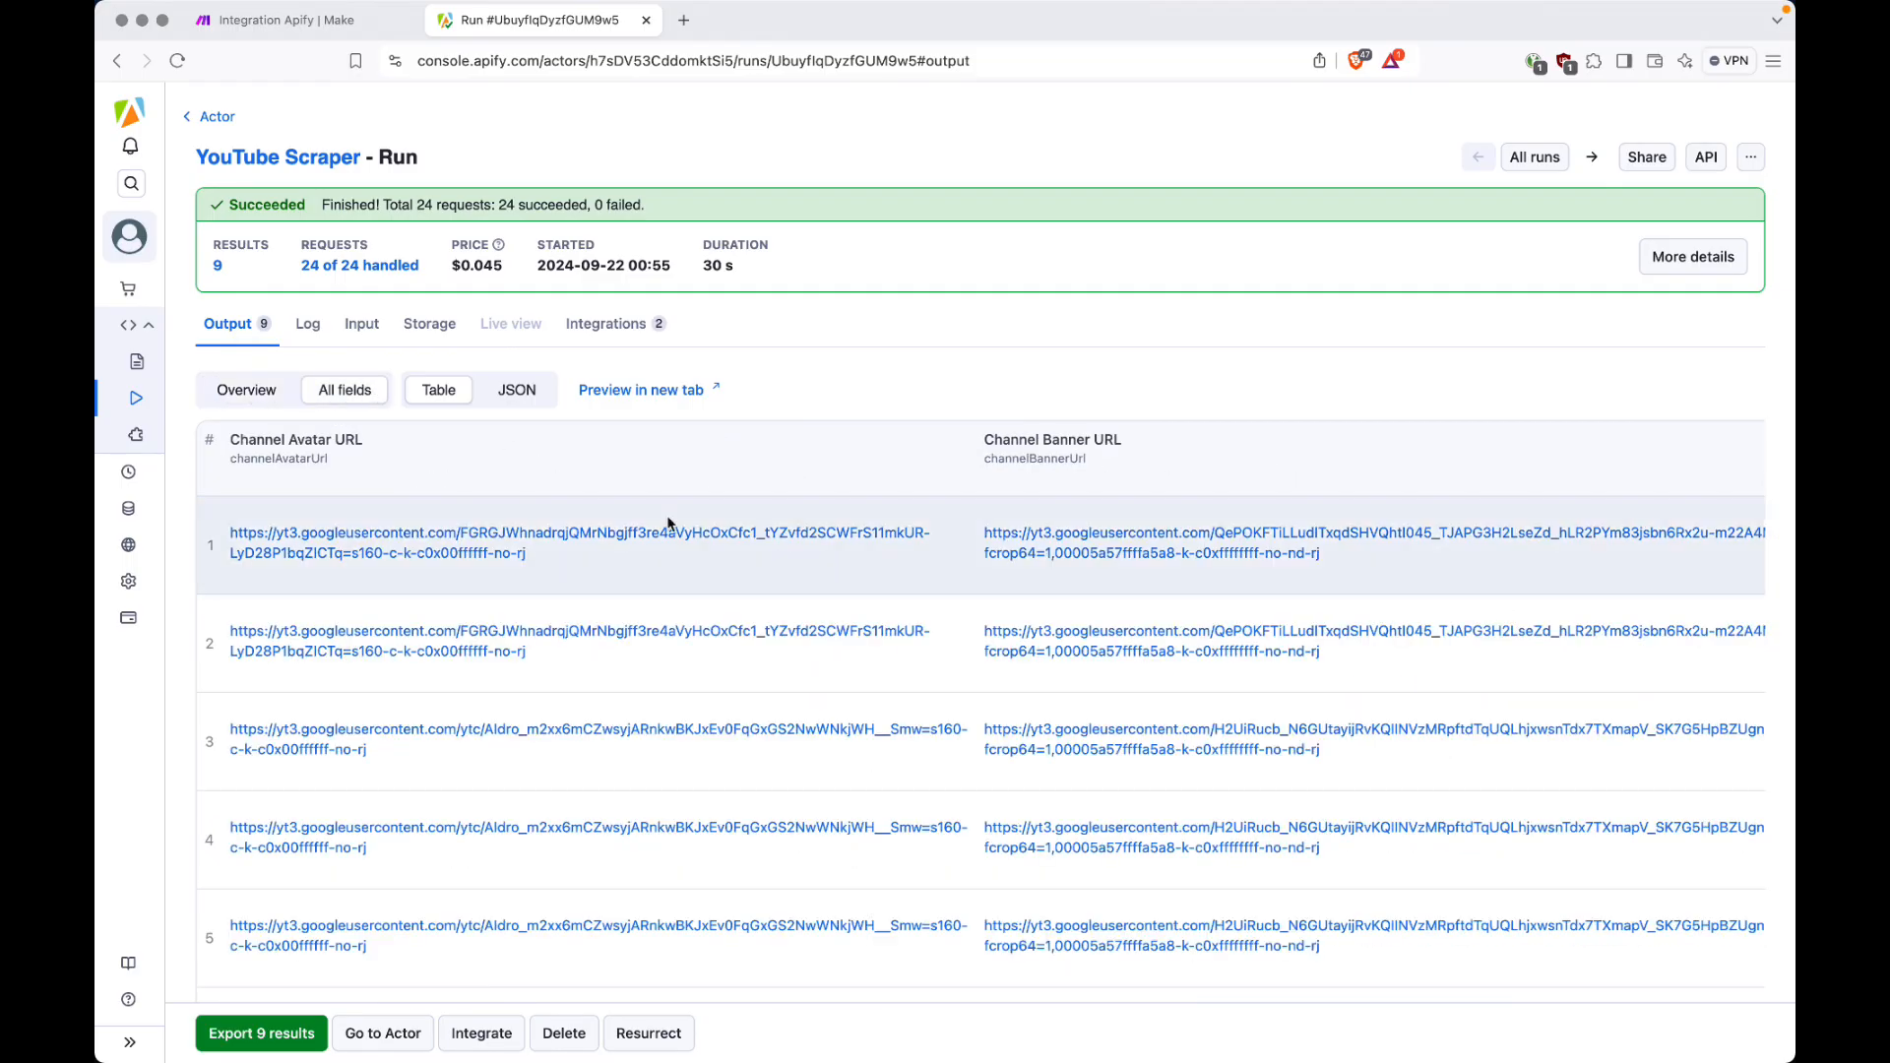
scroll(922, 532, "right", 8)
scroll(922, 530, "right", 10)
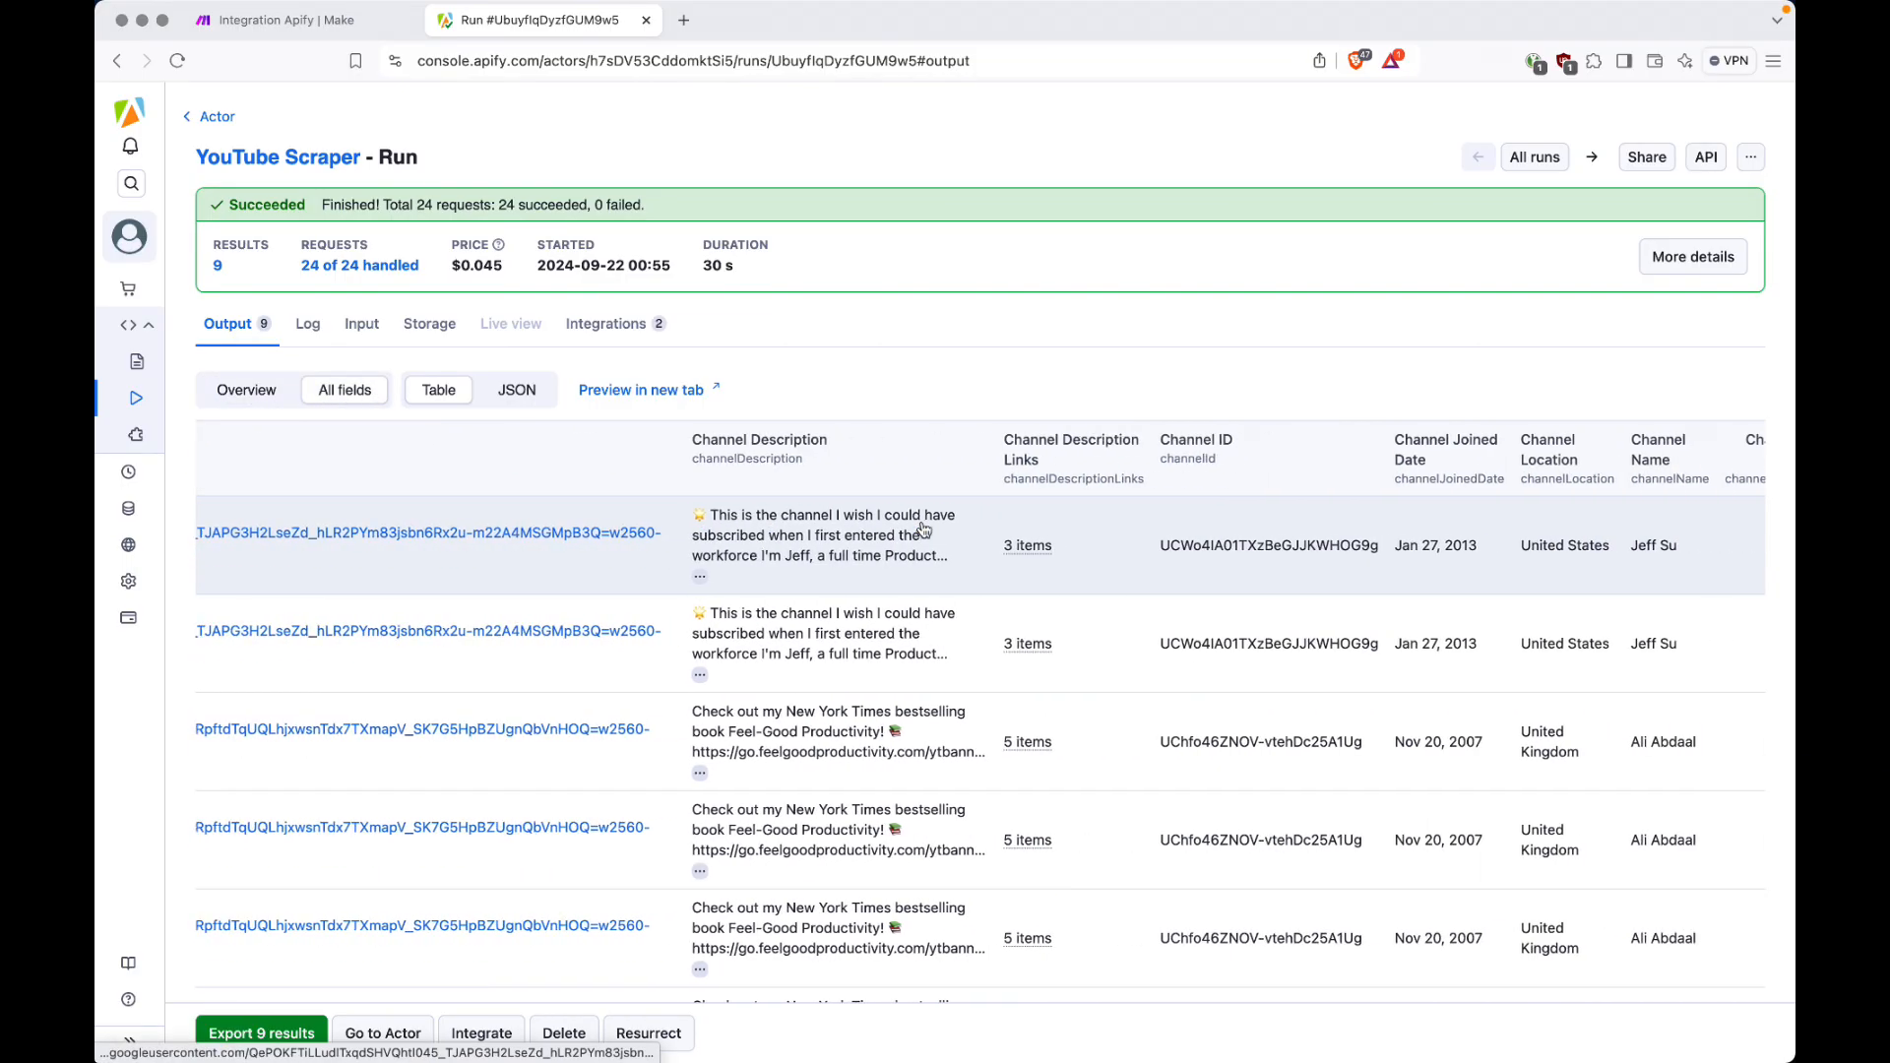
scroll(922, 530, "right", 7)
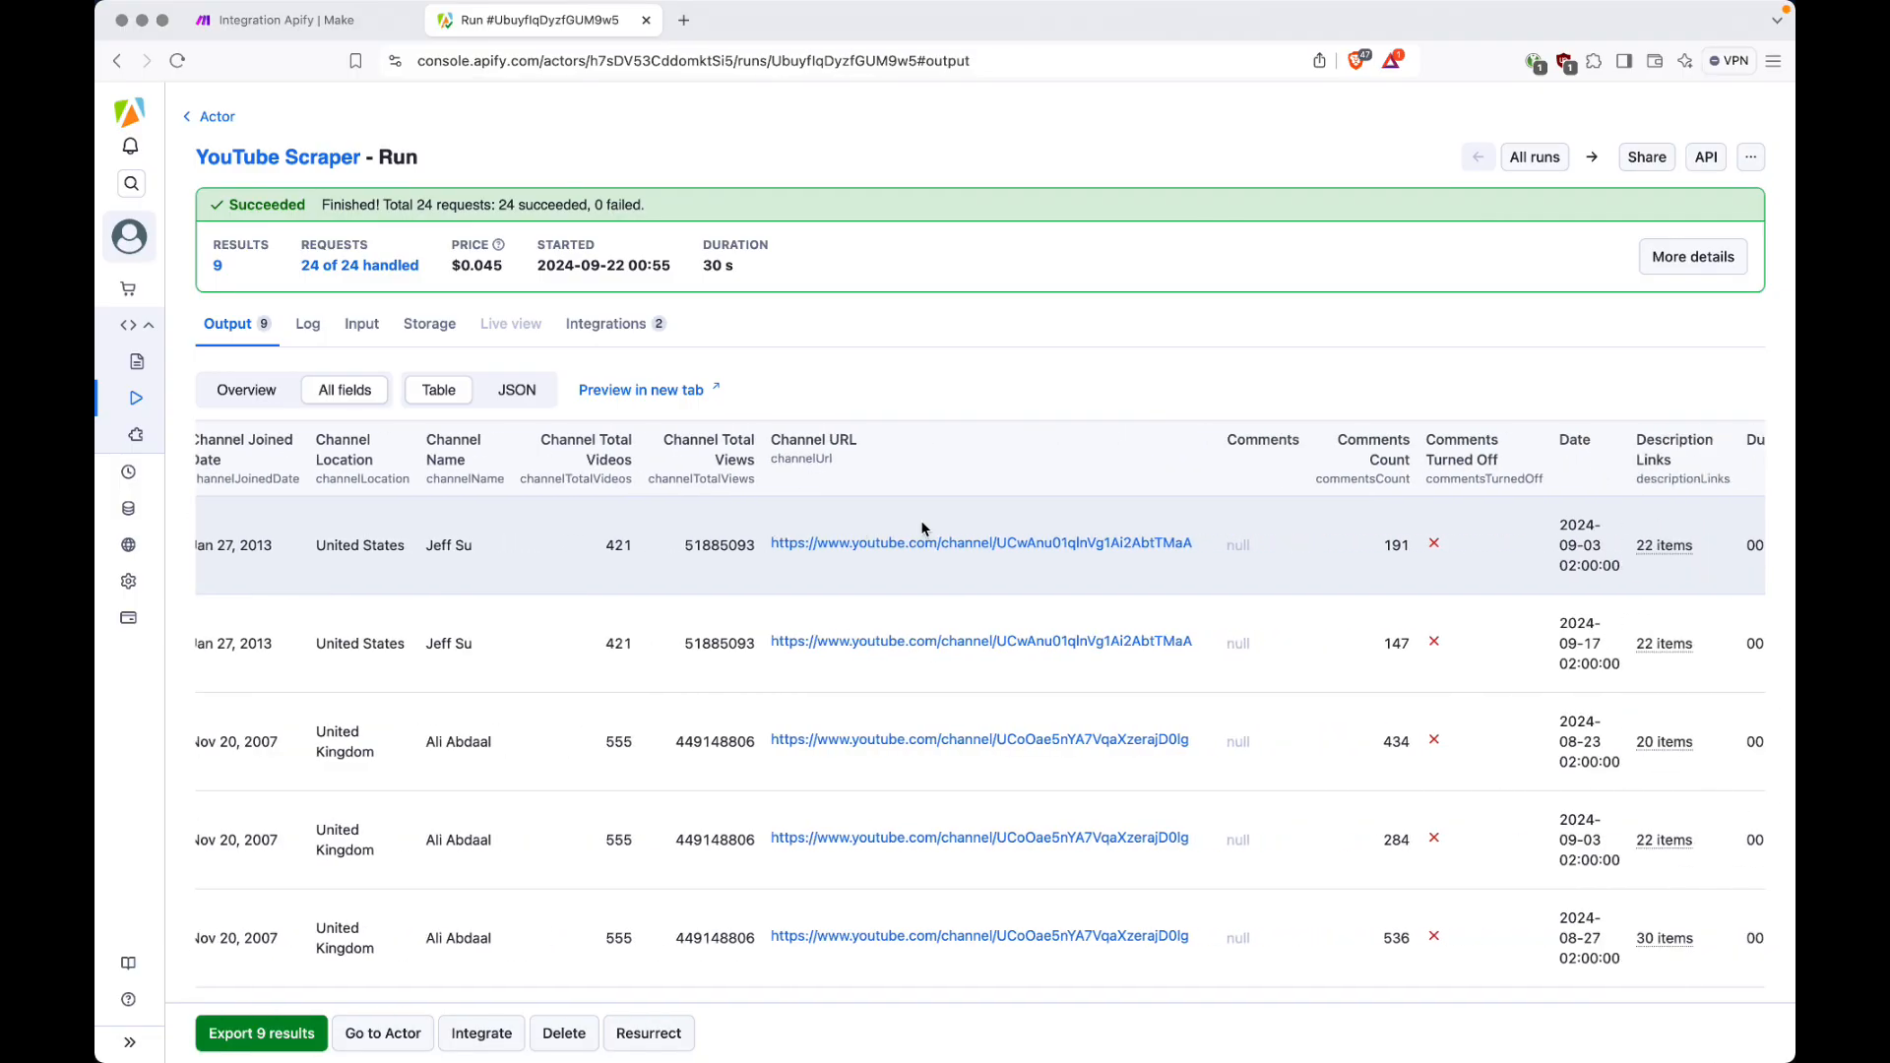
scroll(922, 529, "right", 8)
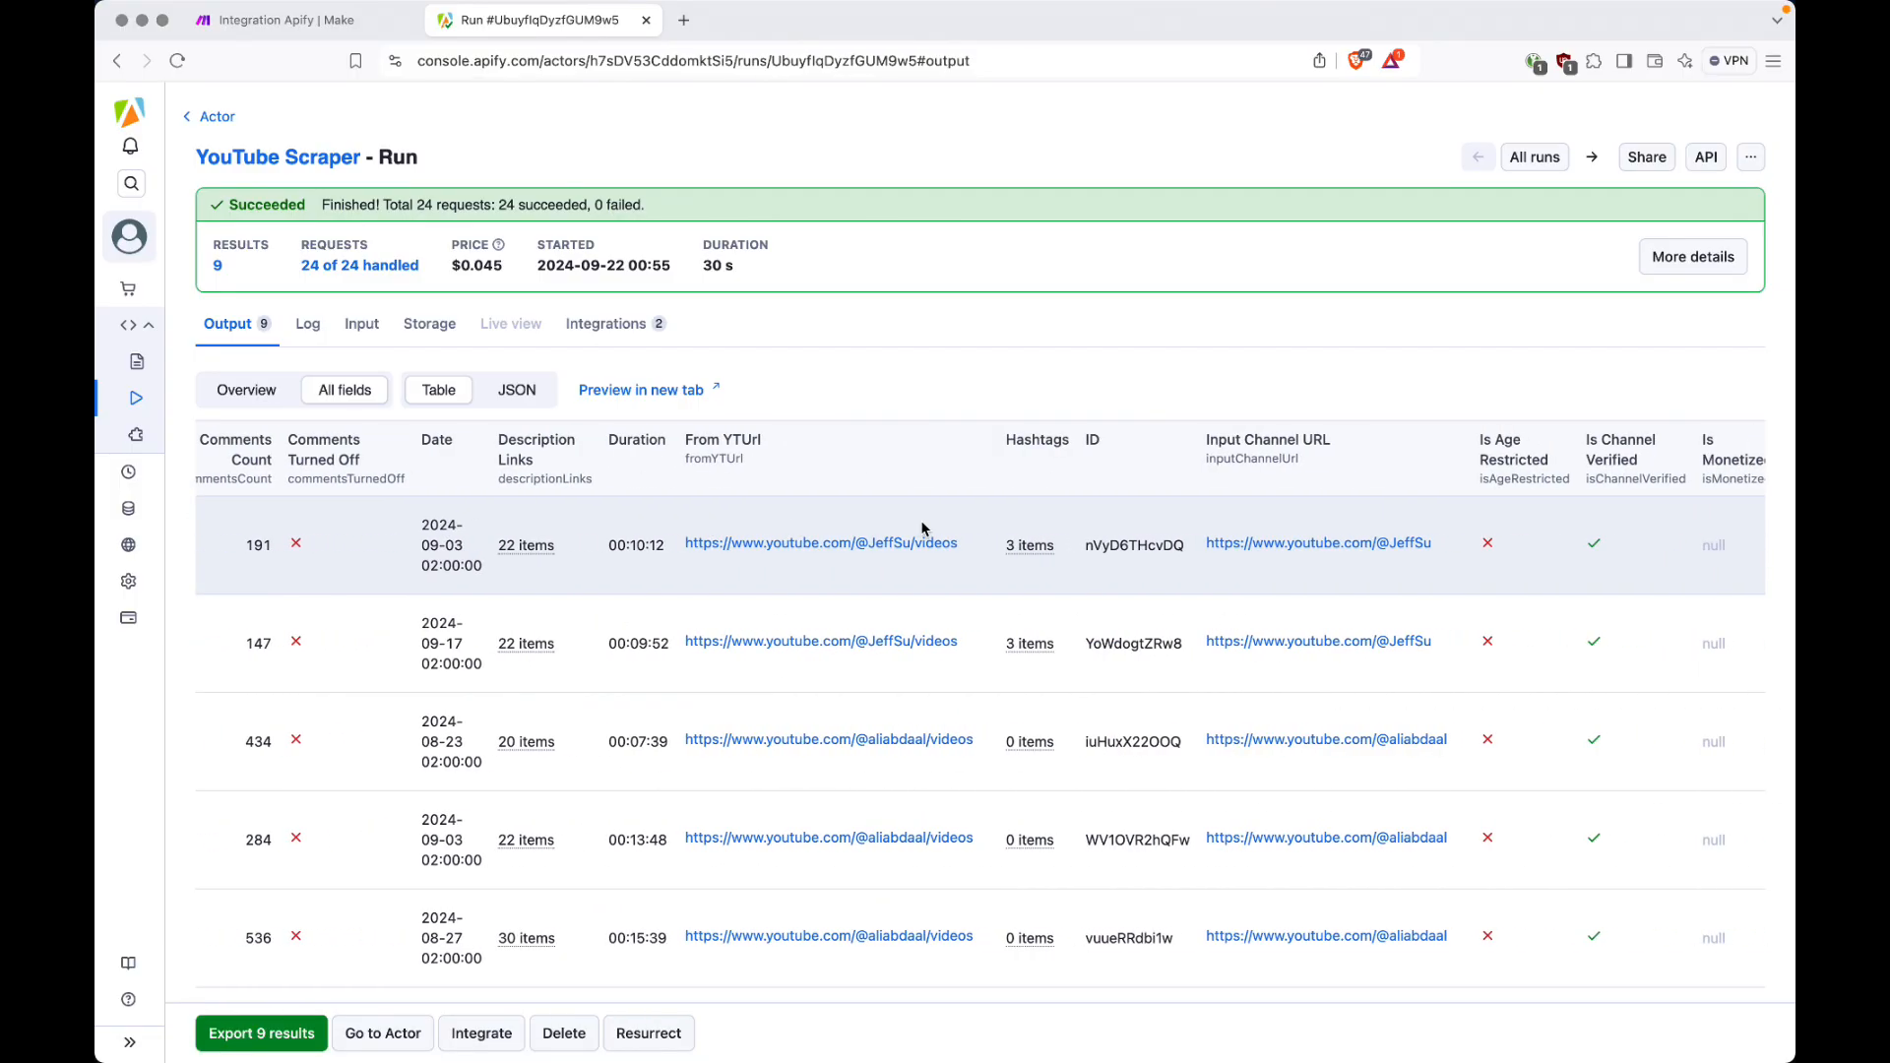
scroll(922, 530, "right", 8)
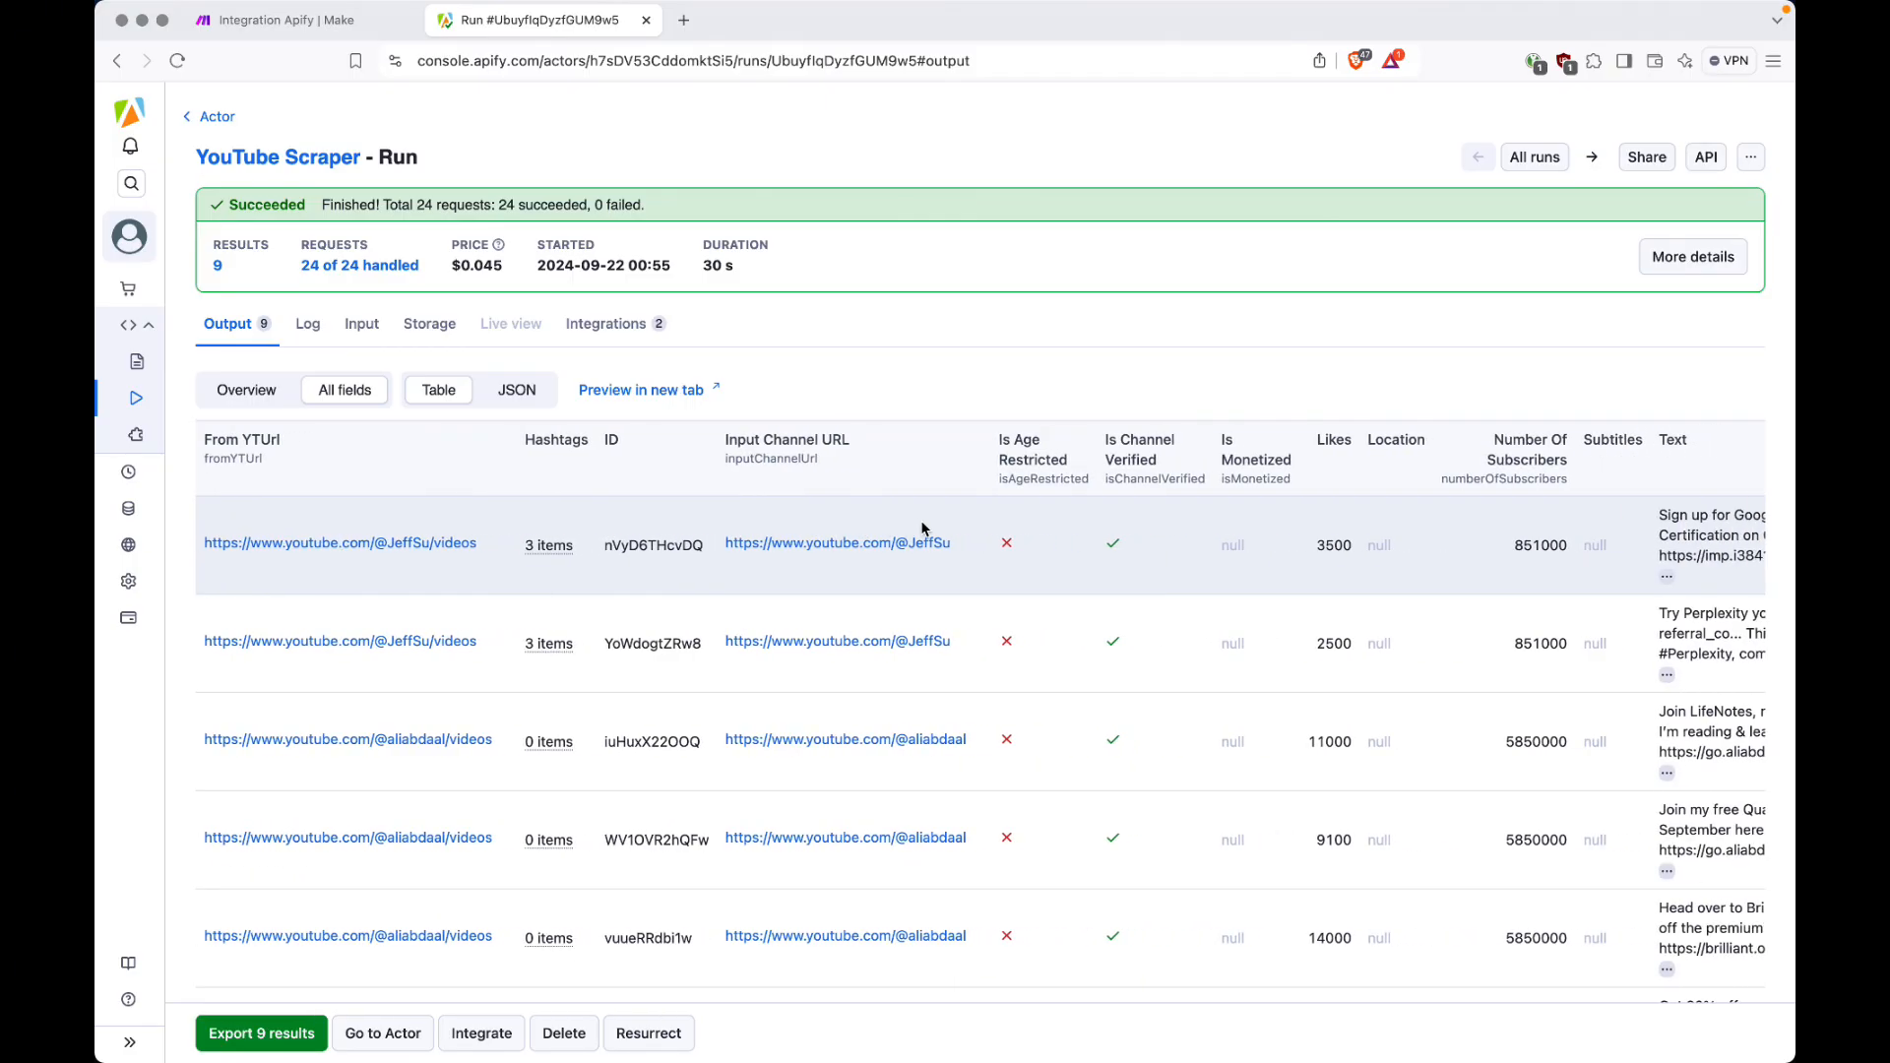
scroll(922, 530, "right", 2)
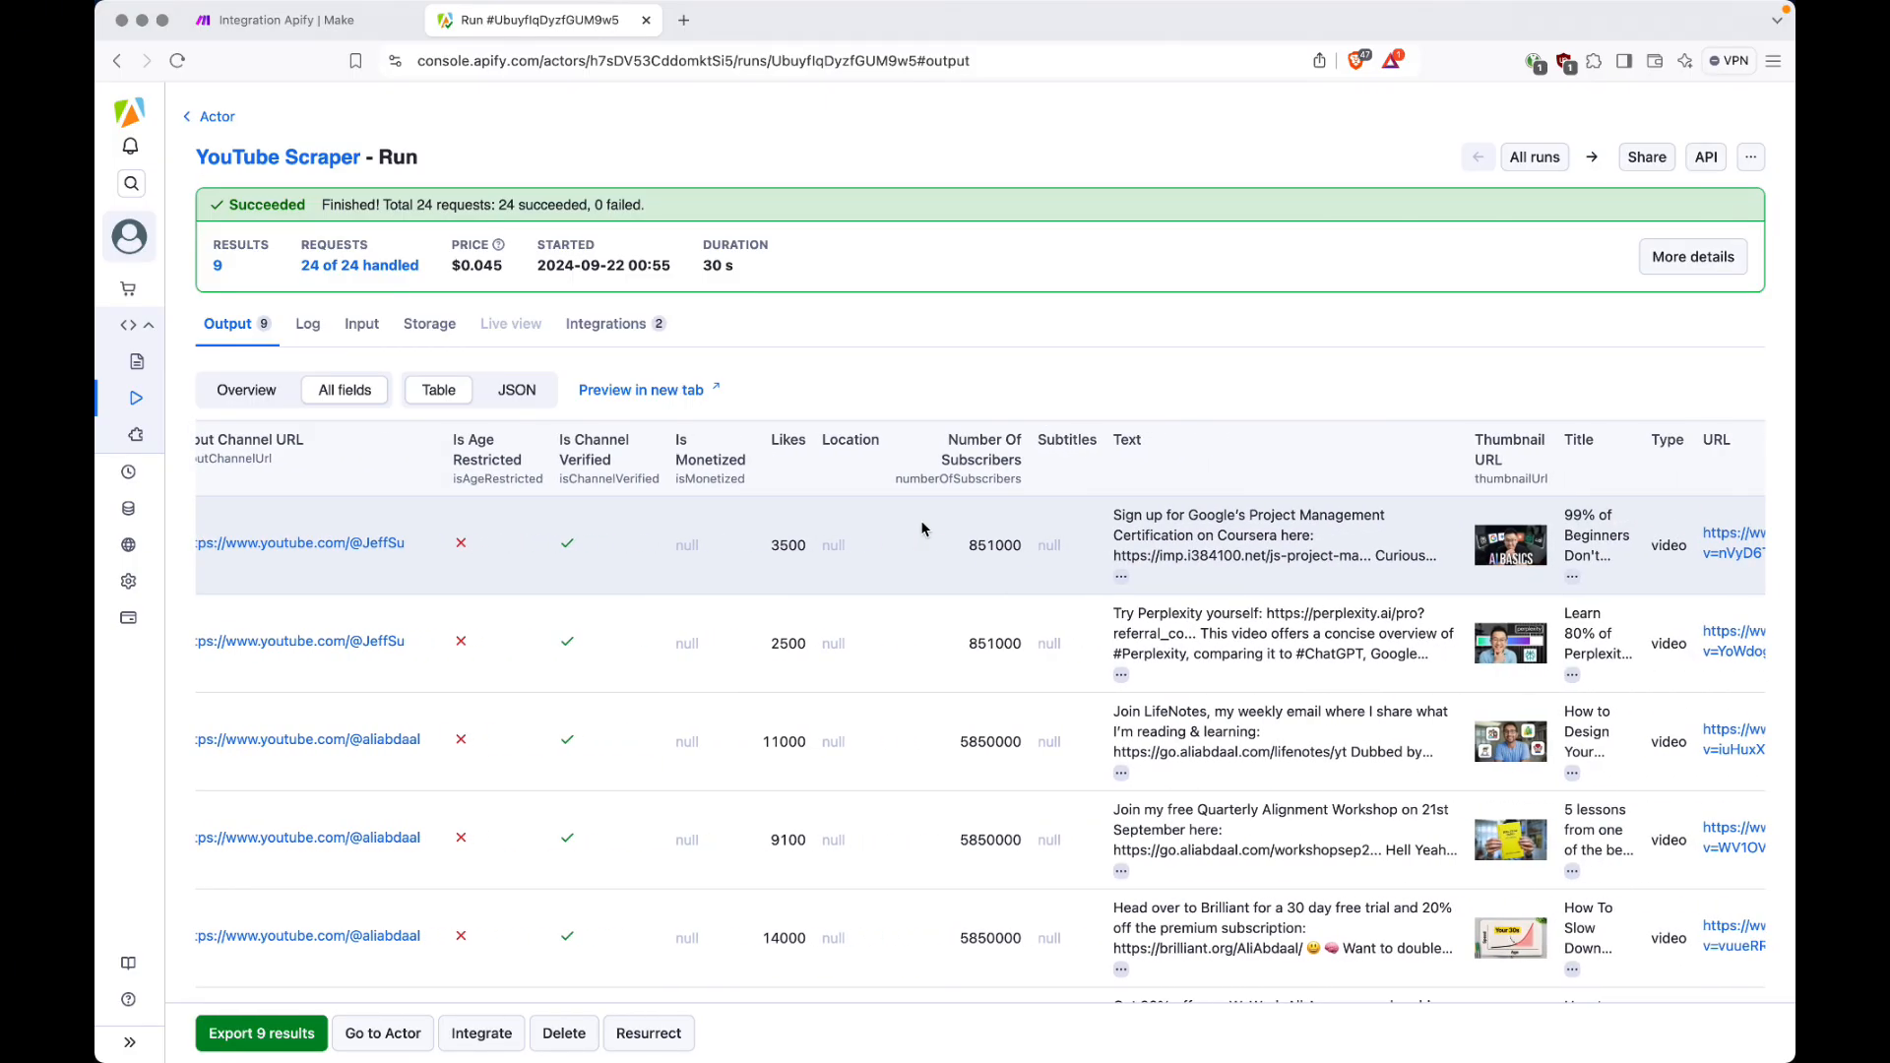
scroll(922, 529, "left", 20)
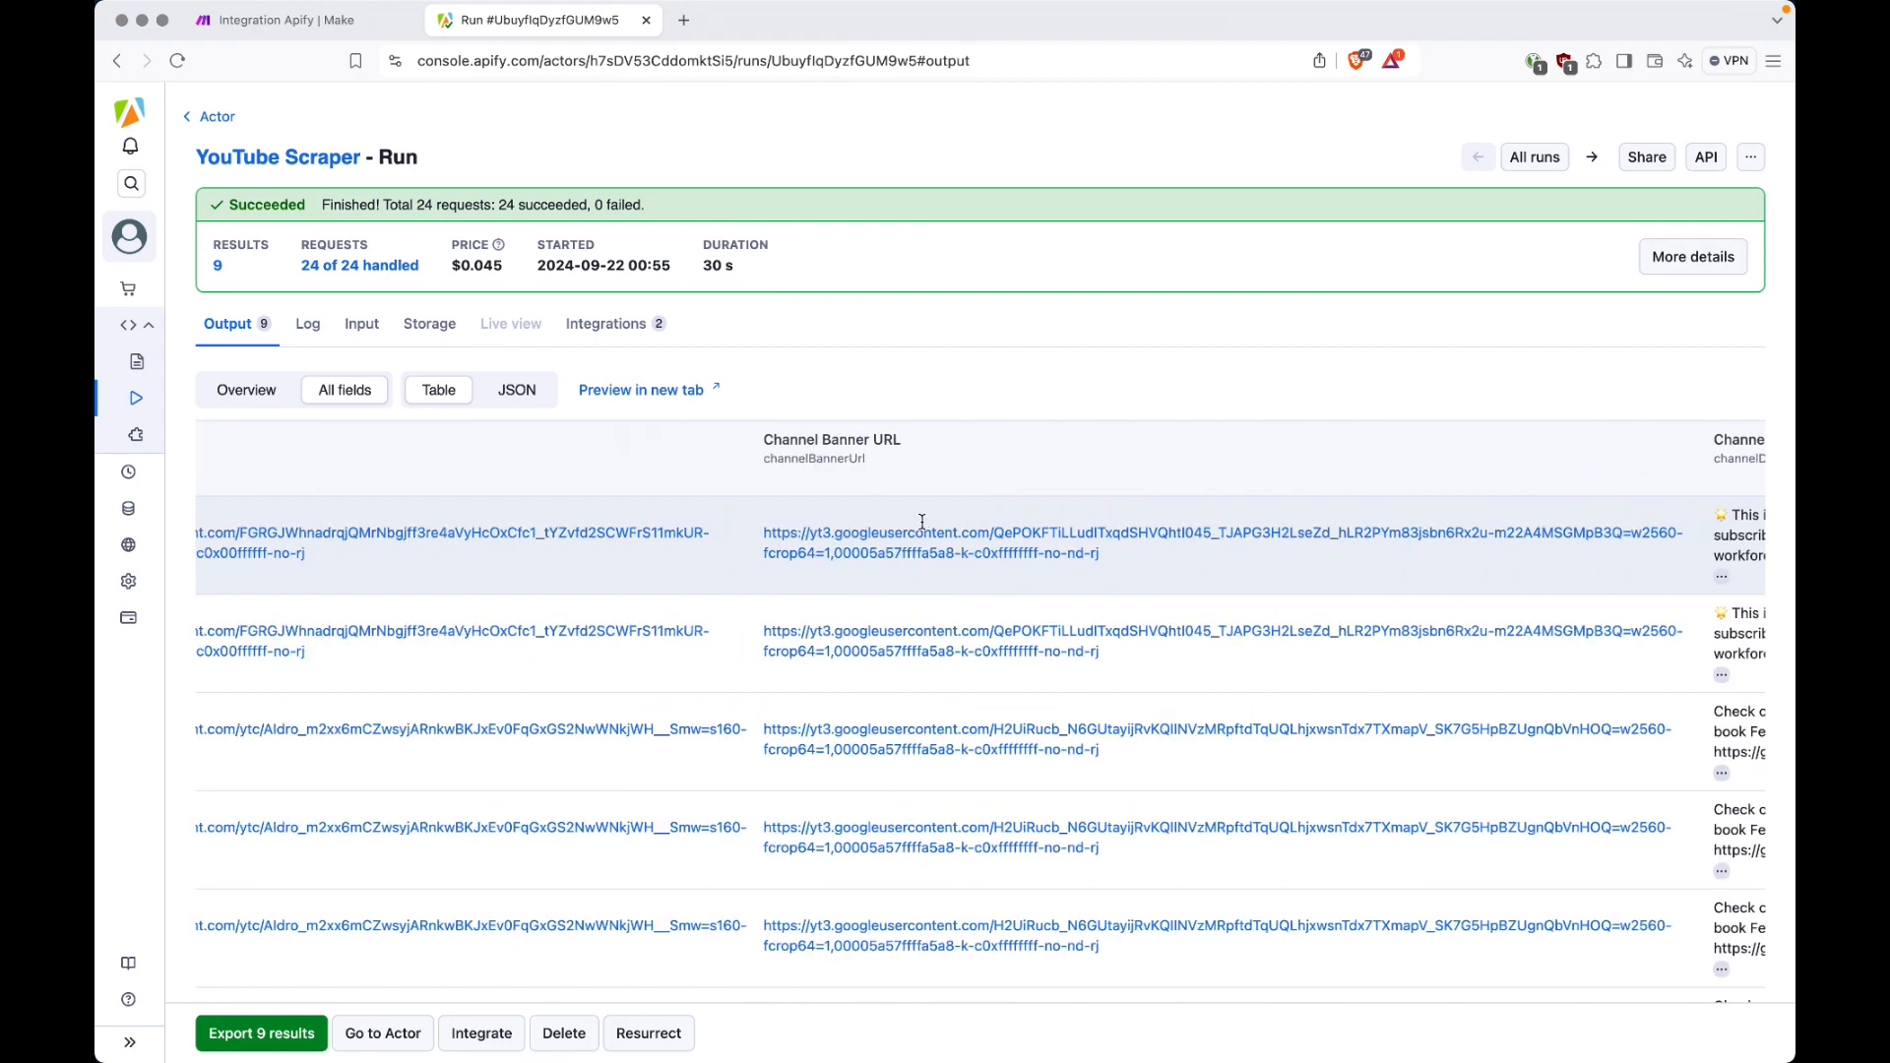
scroll(922, 522, "left", 2)
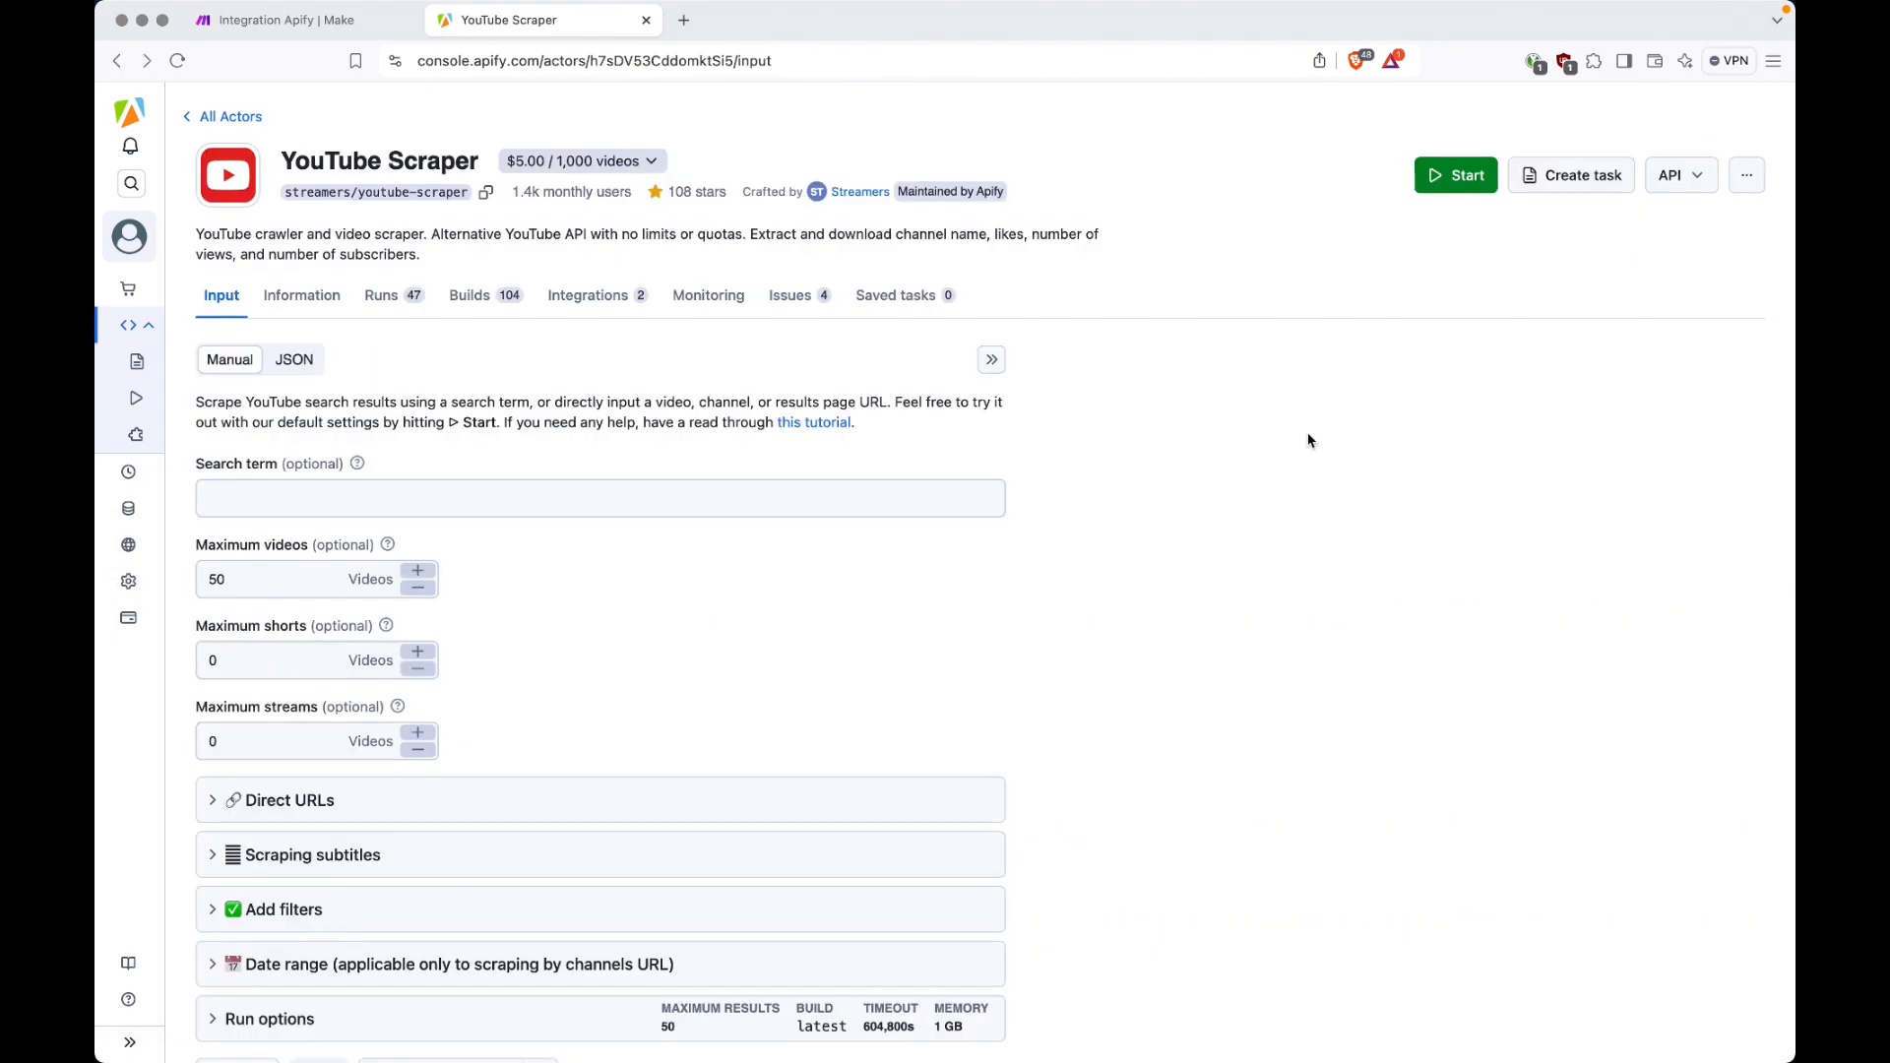
Switch to the Integration Apify scenario in Make and run it once, waiting for new data.
key("ctrl+shift+Tab")
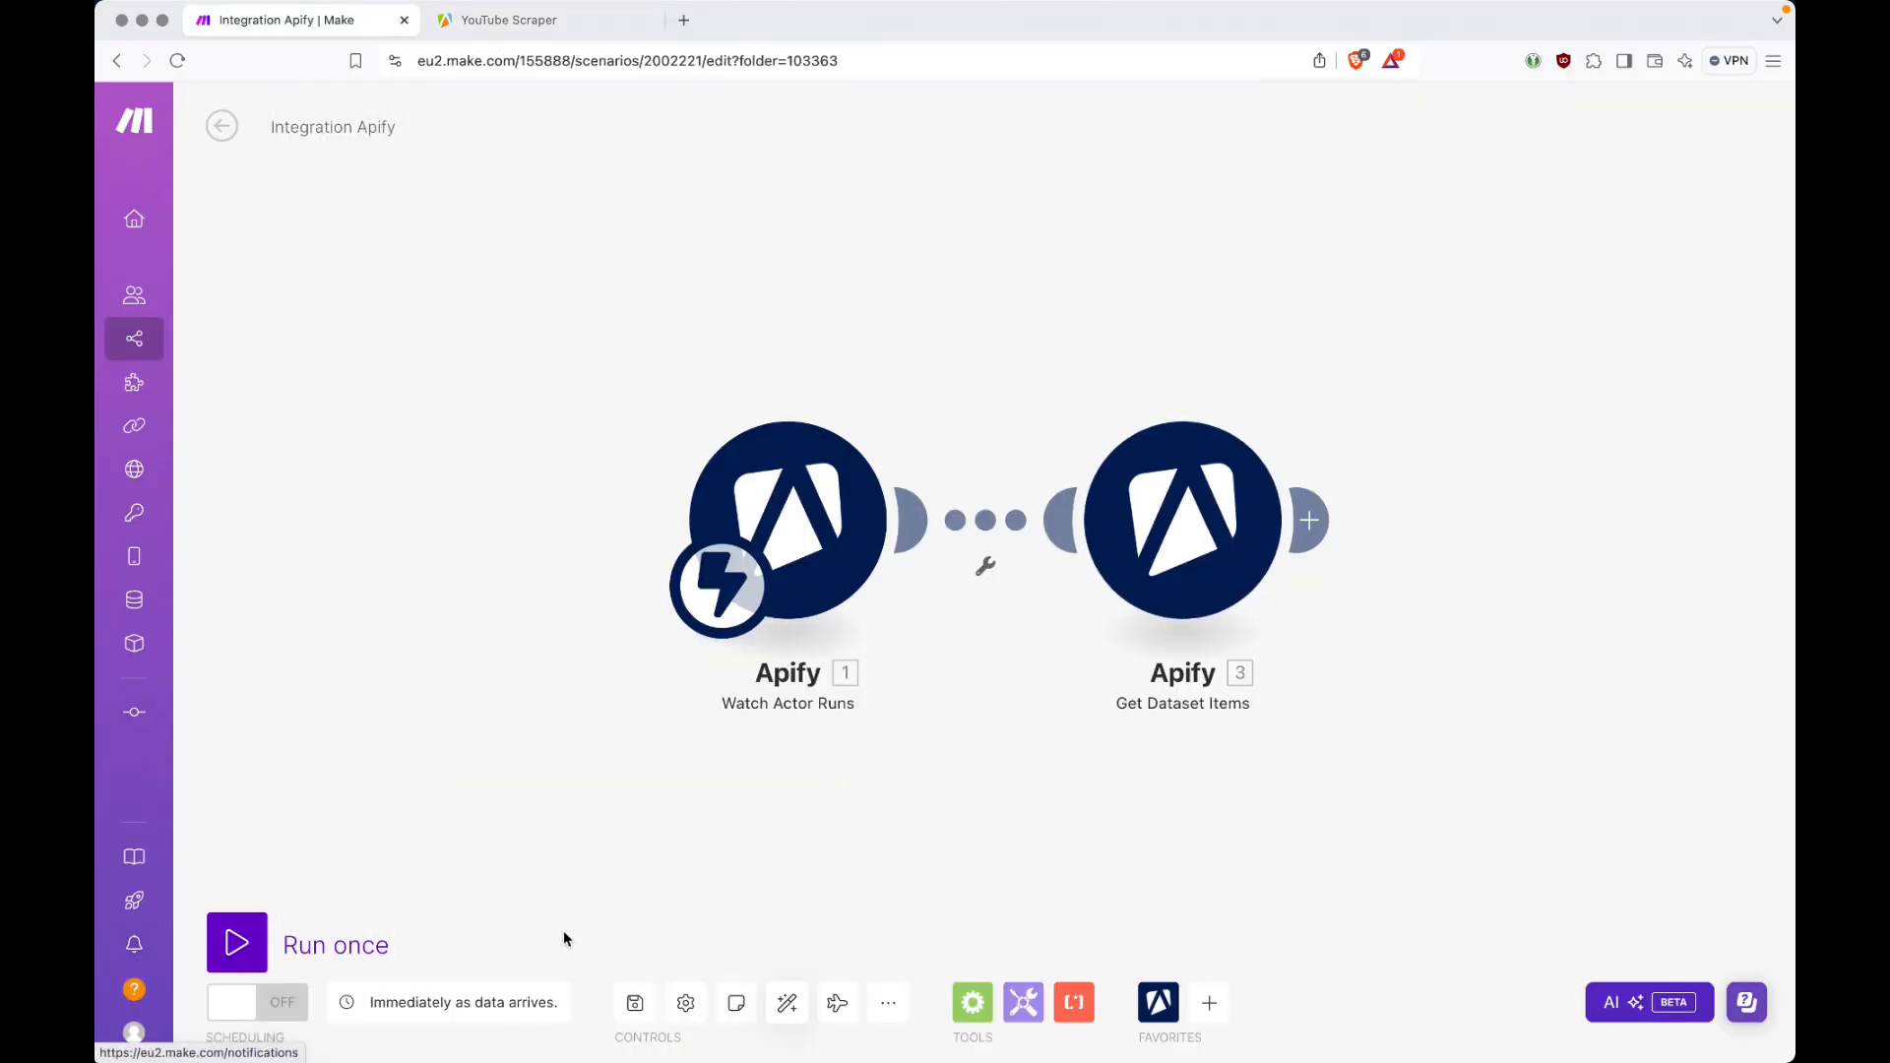
left_click(251, 970)
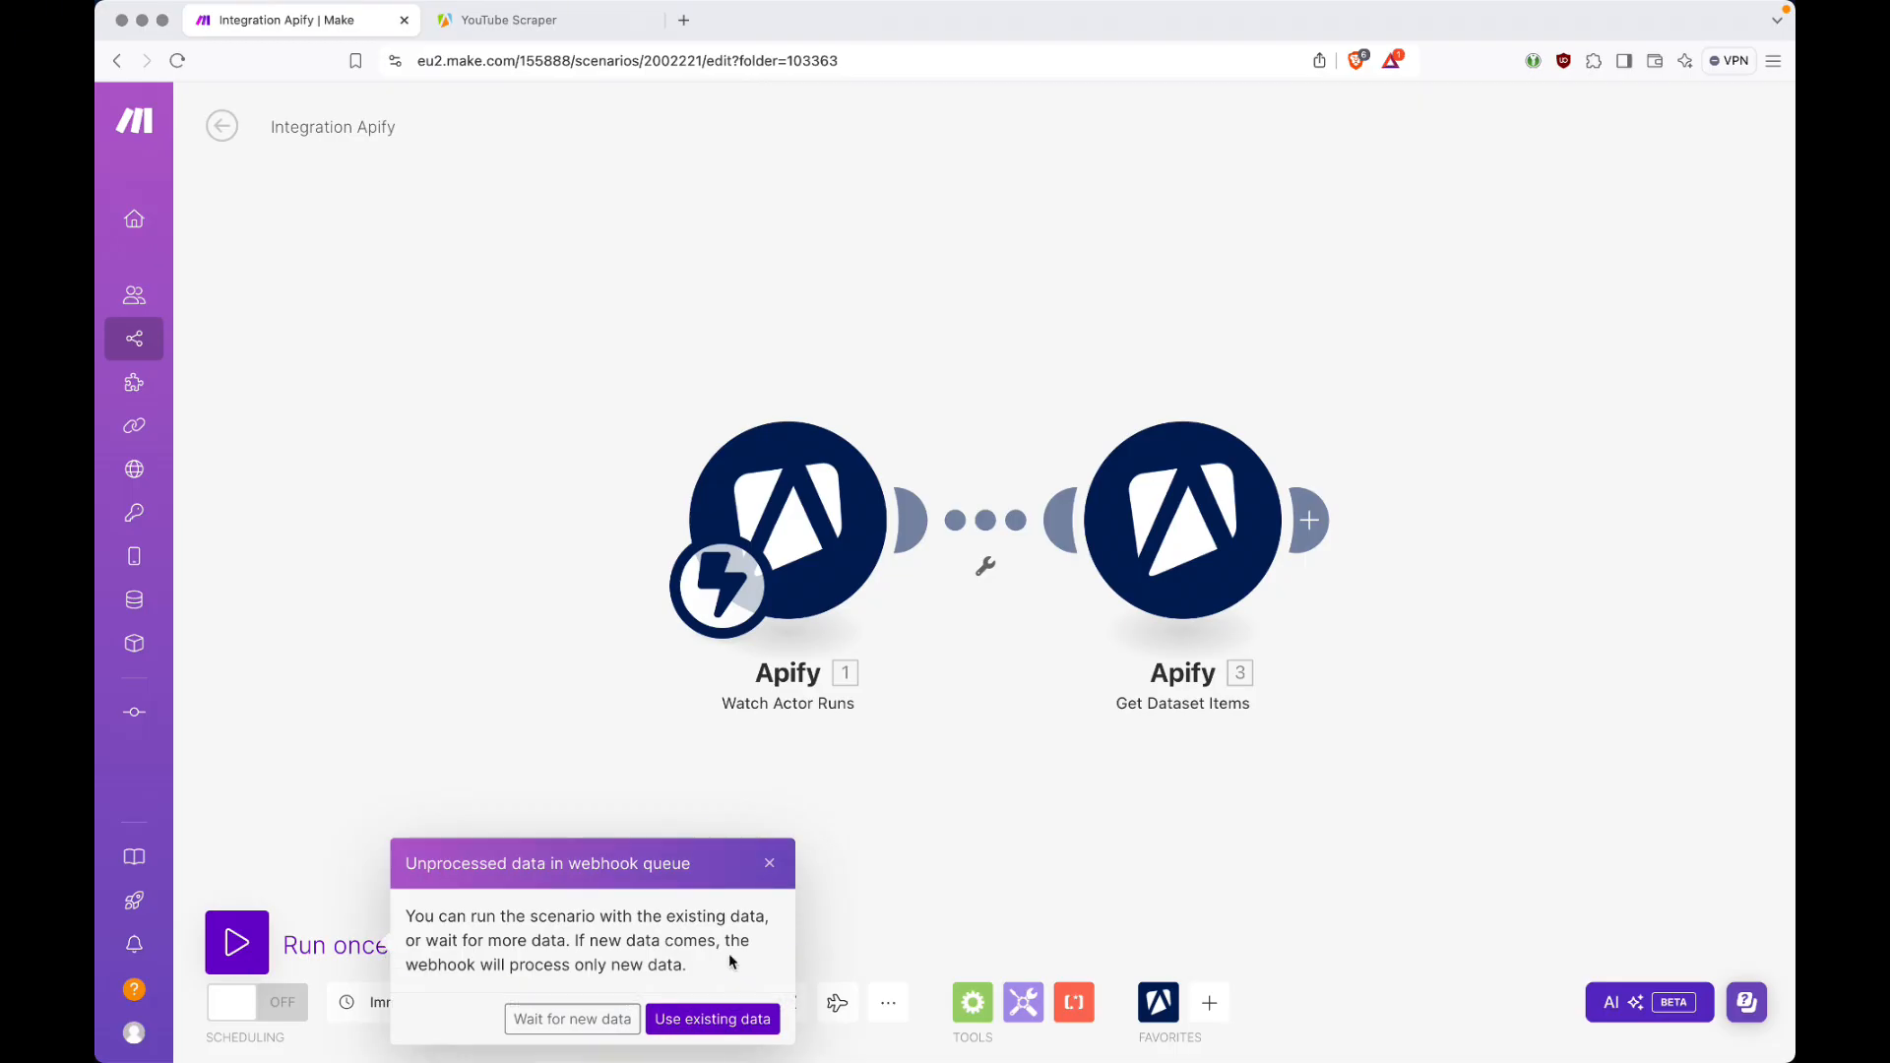
left_click(572, 1018)
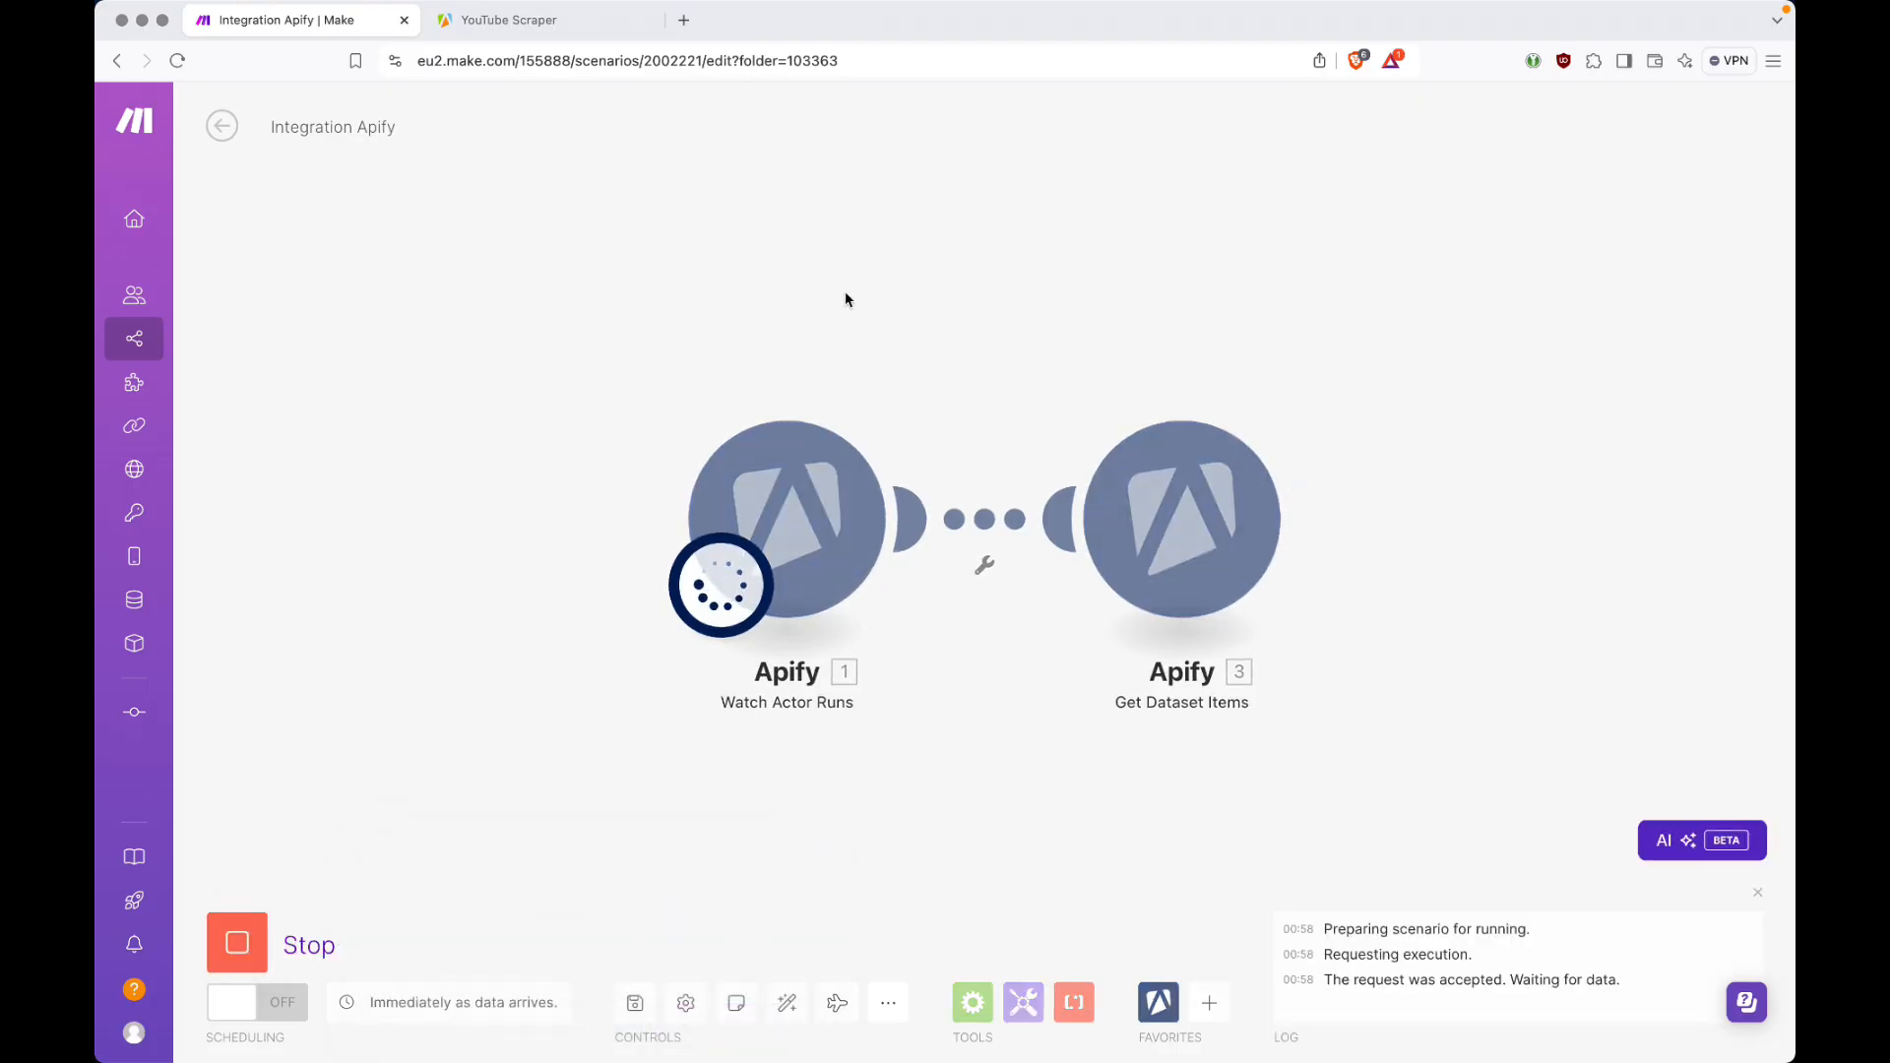
Start a new YouTube Scraper run in Apify with the current inputs, and return to the Integration Apify scenario in Make.
left_click(554, 20)
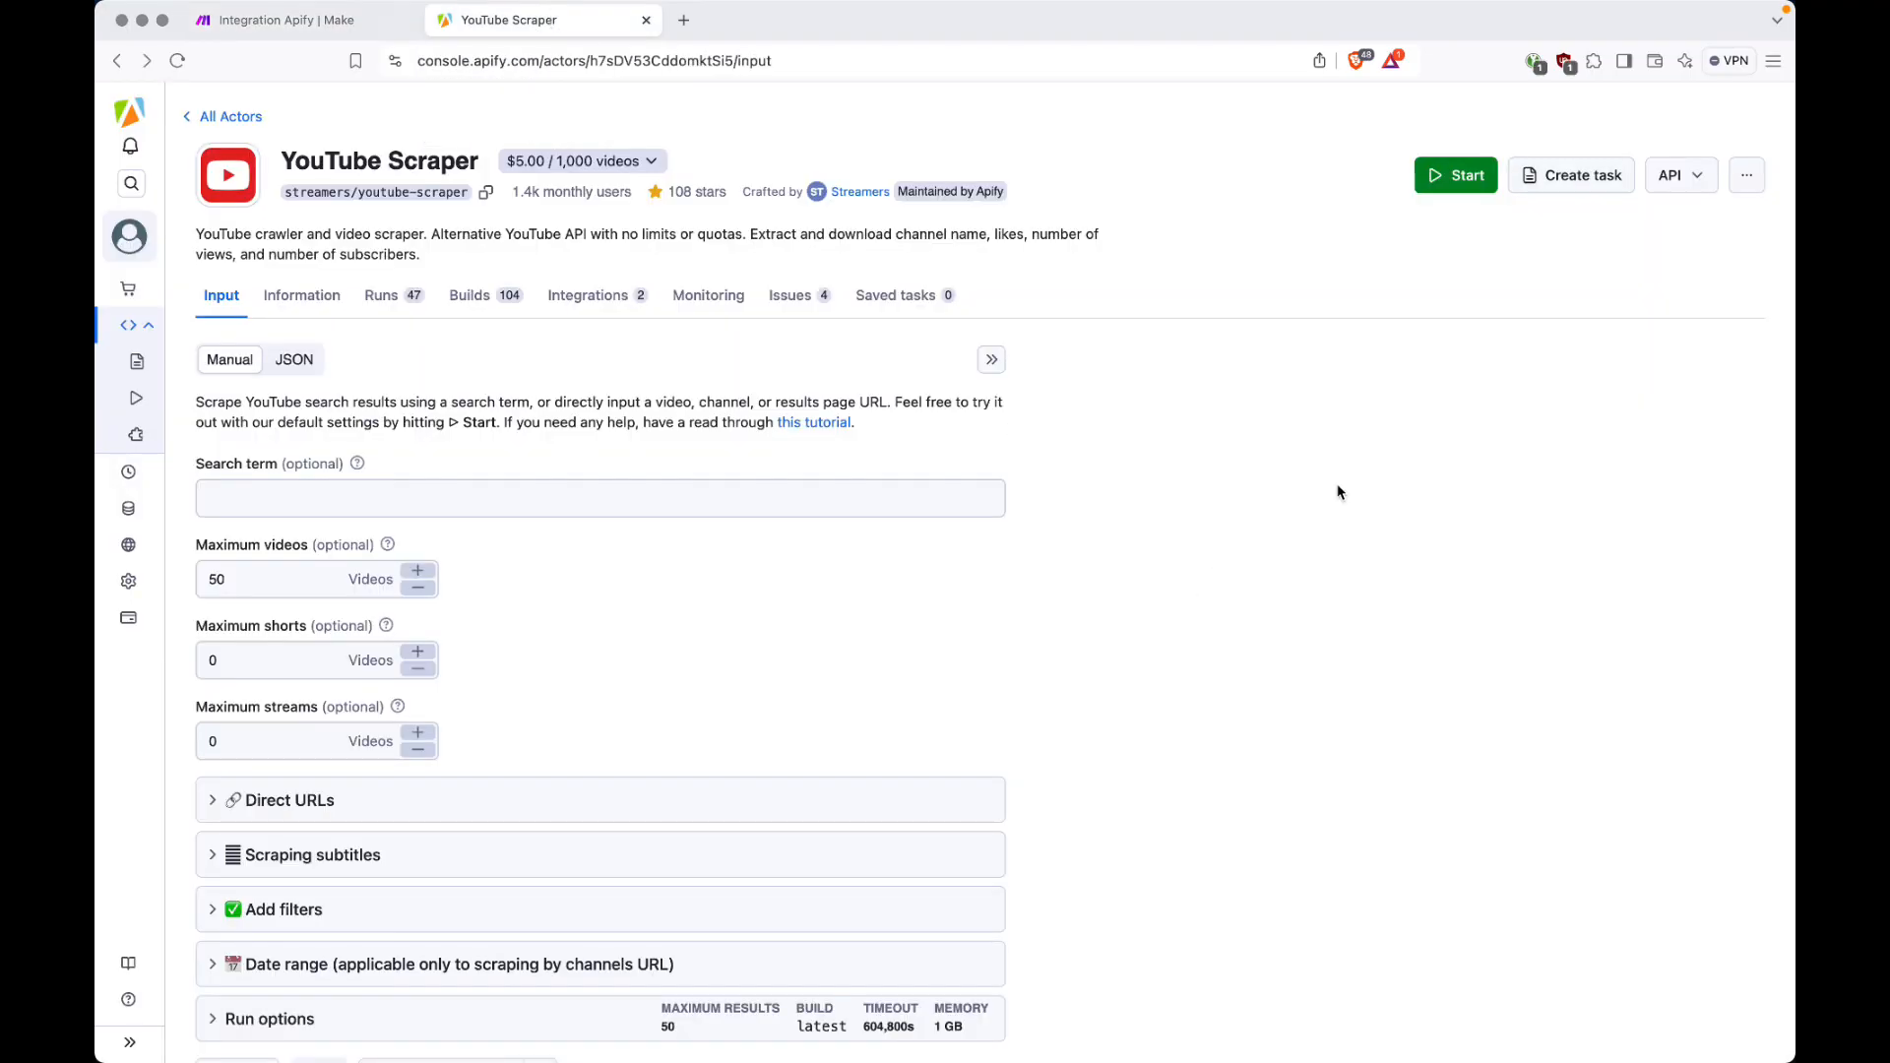
left_click(1451, 183)
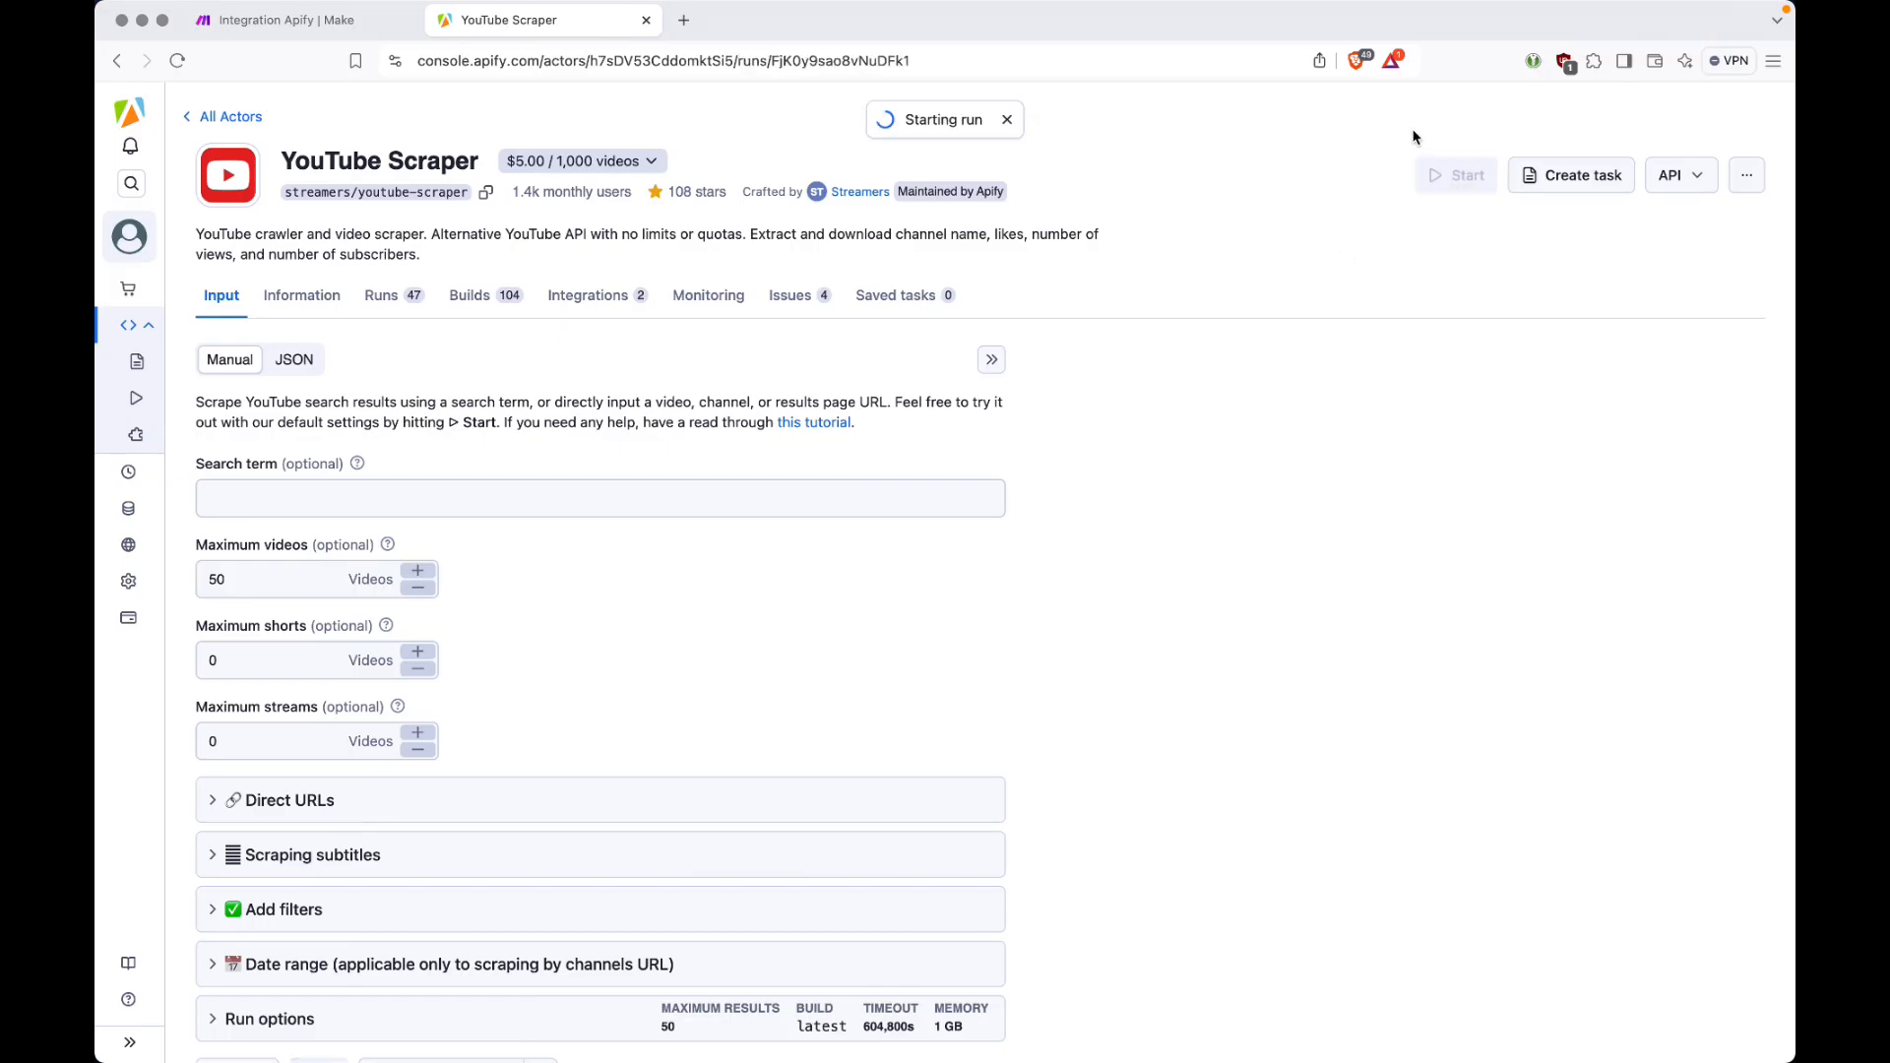
key("ctrl+Tab")
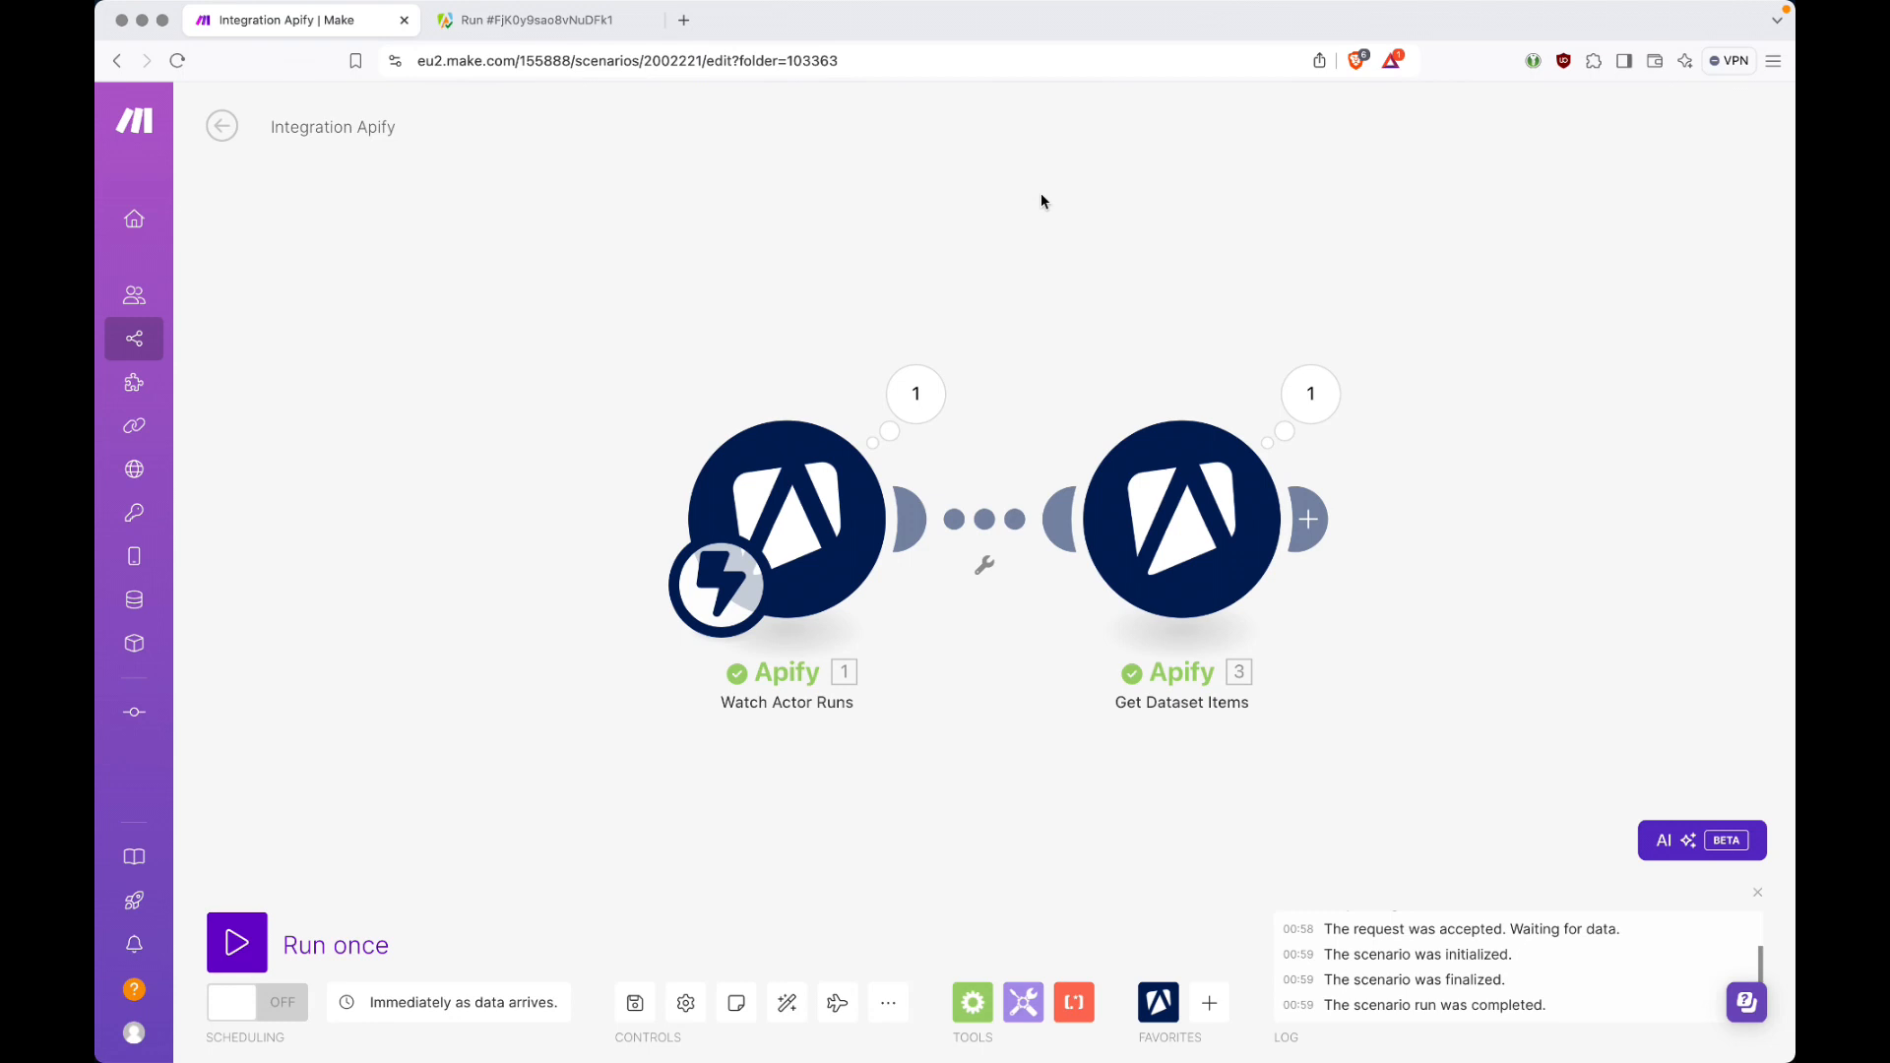
Examine the Watch Actor Runs module's output bundle, including the run status and the stats collection.
left_click(904, 426)
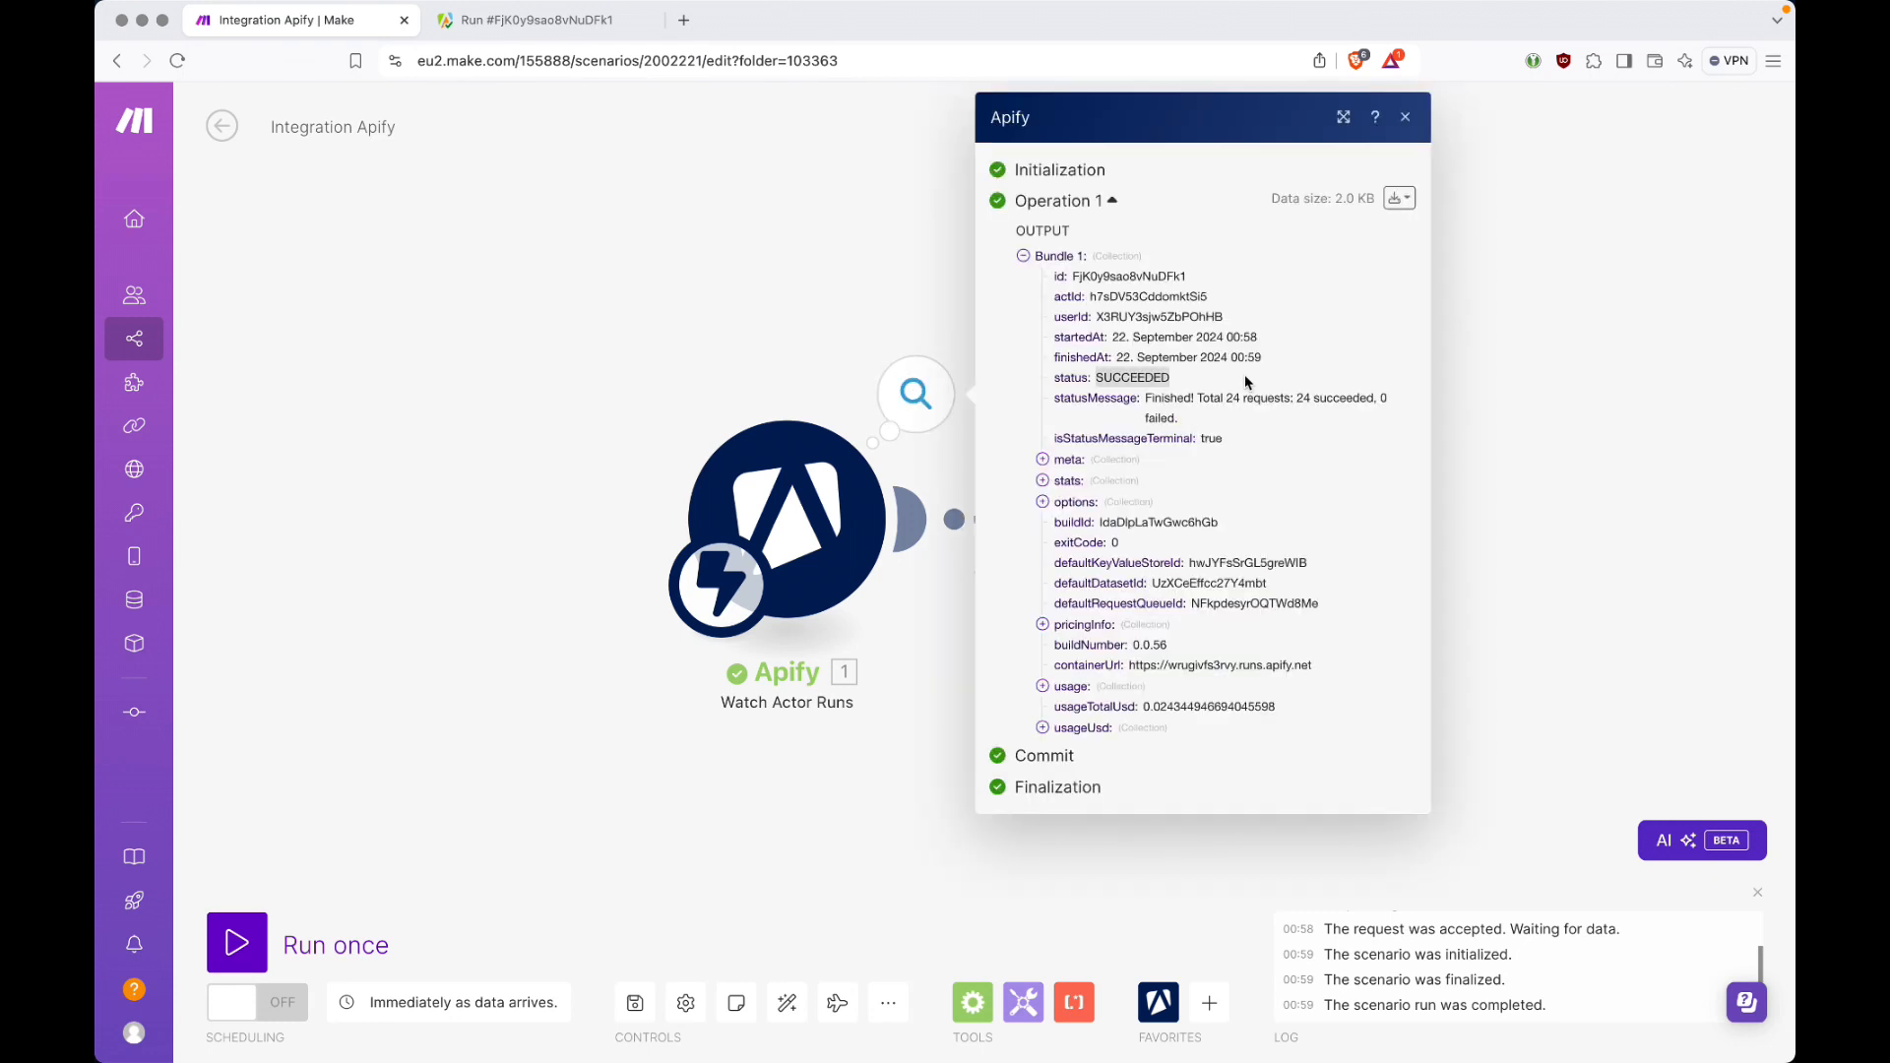
left_click(1044, 480)
left_click(841, 297)
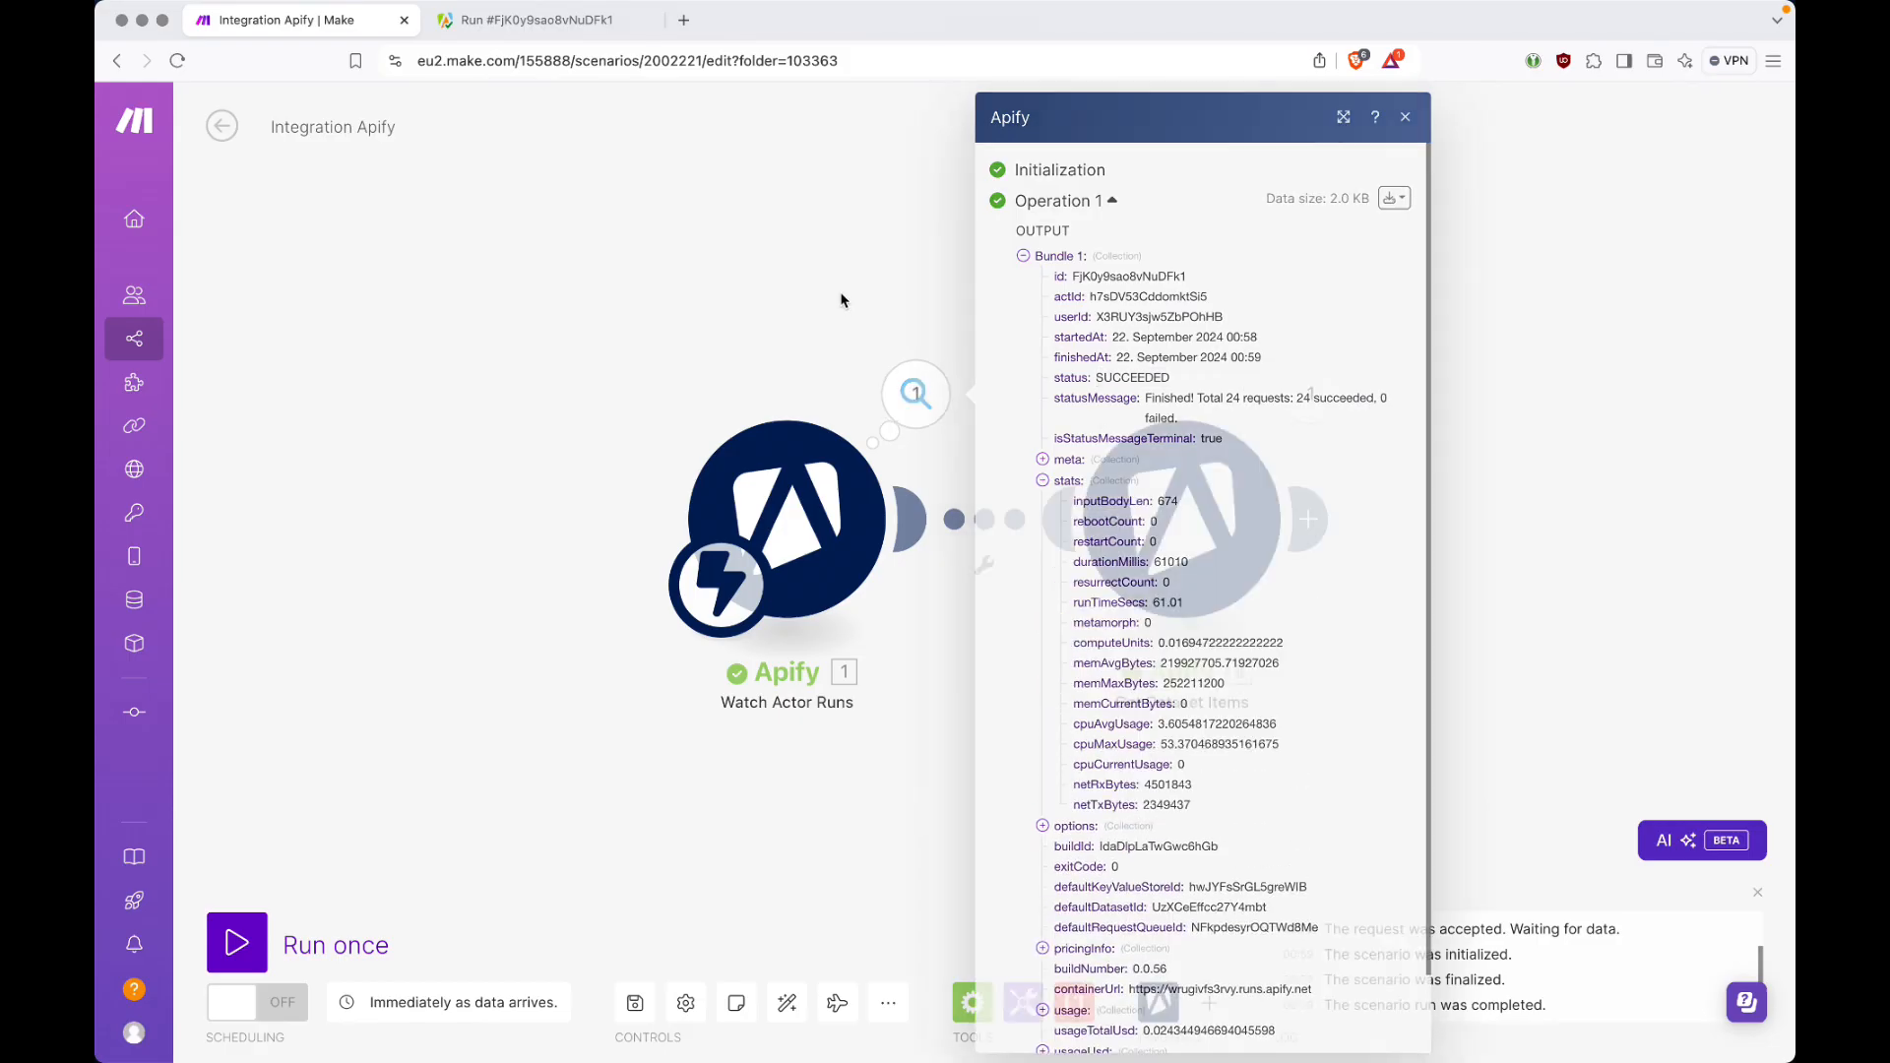
Check the output bundles of the Get Dataset Items module, collapsing each one to get an overview of the list.
left_click(1299, 420)
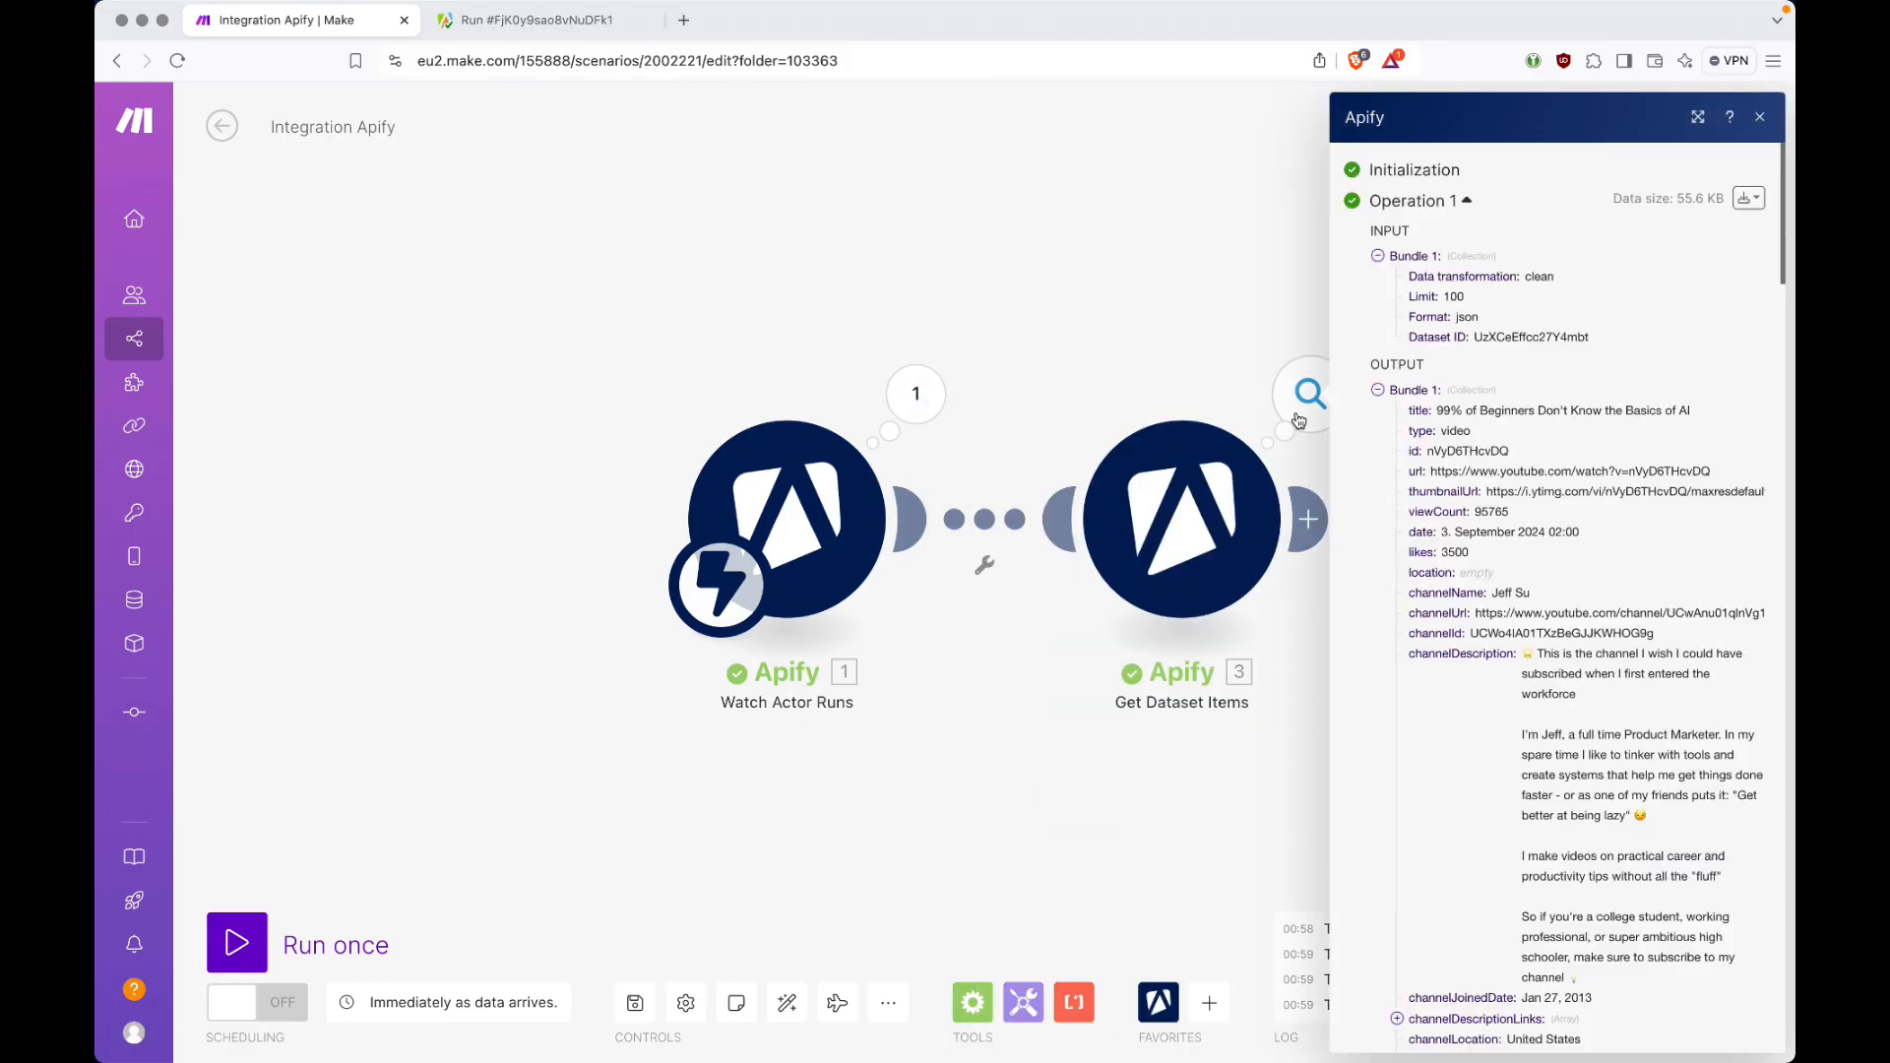
left_click(1421, 393)
left_click(1420, 413)
left_click(1416, 435)
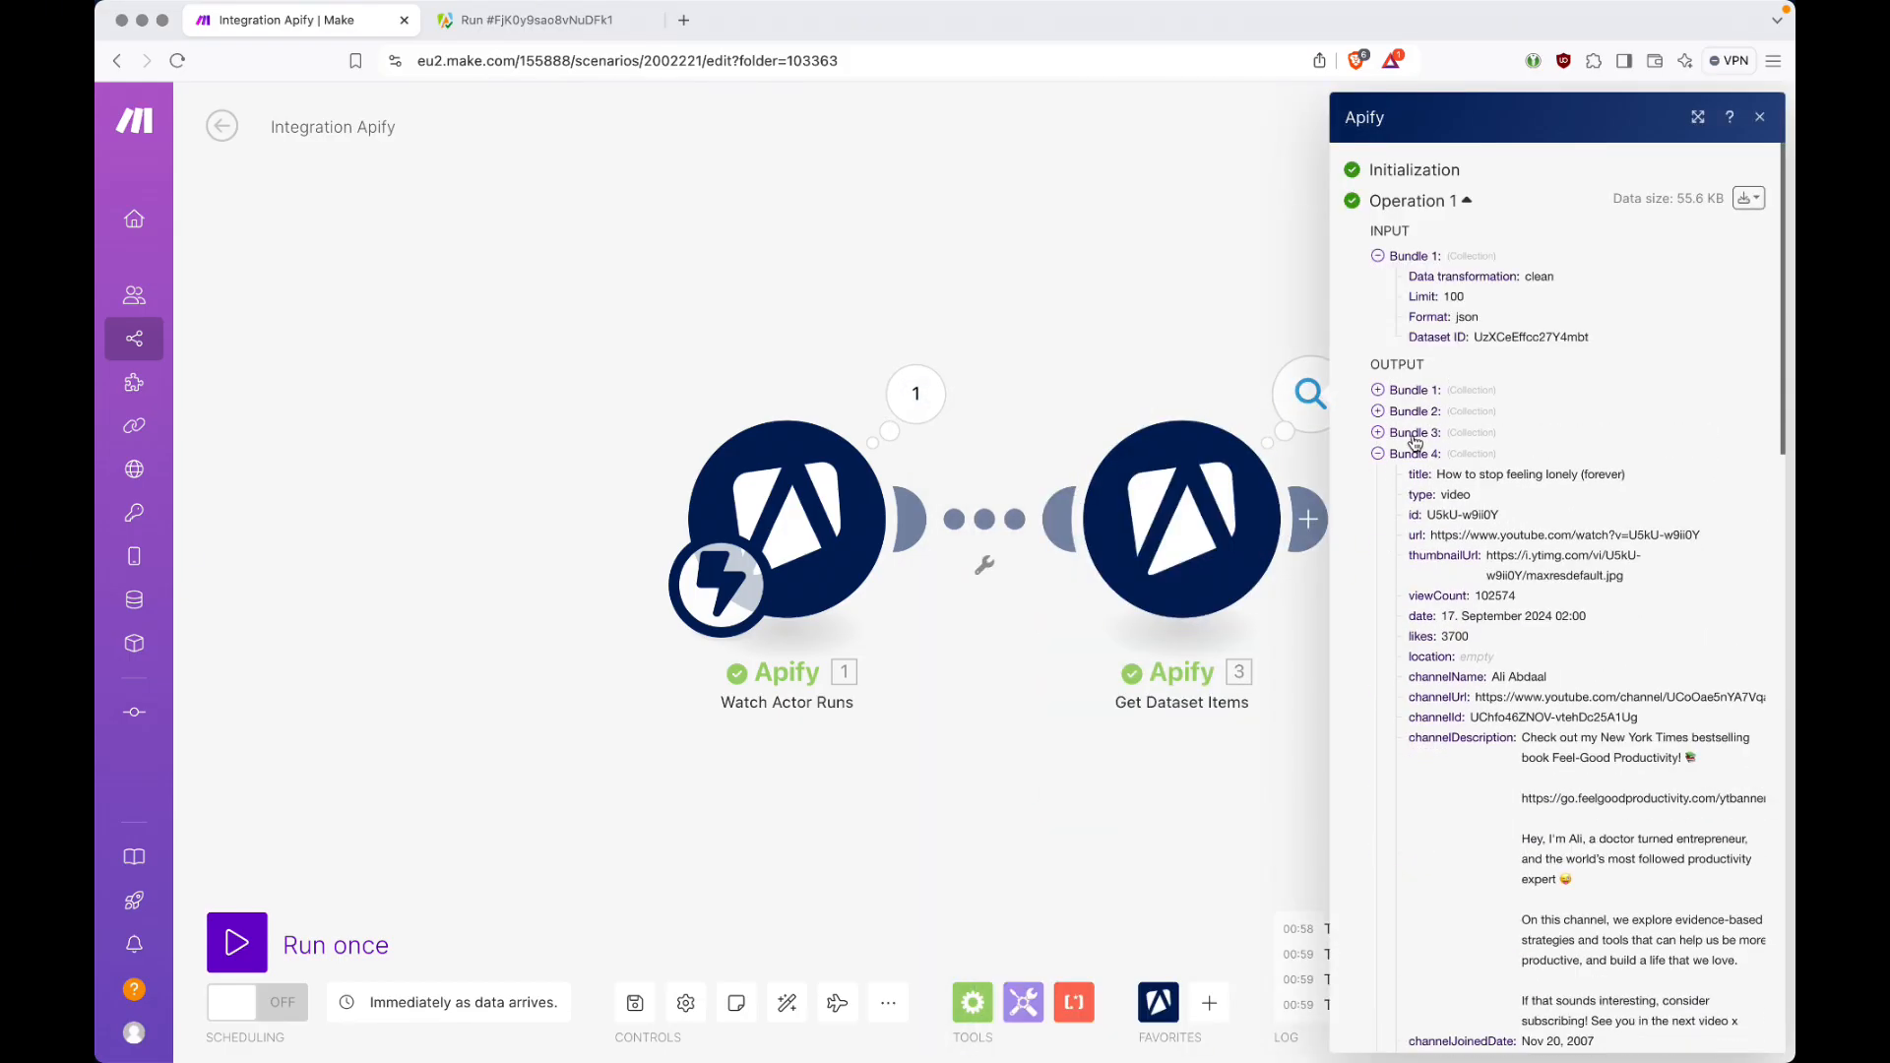
left_click(1414, 459)
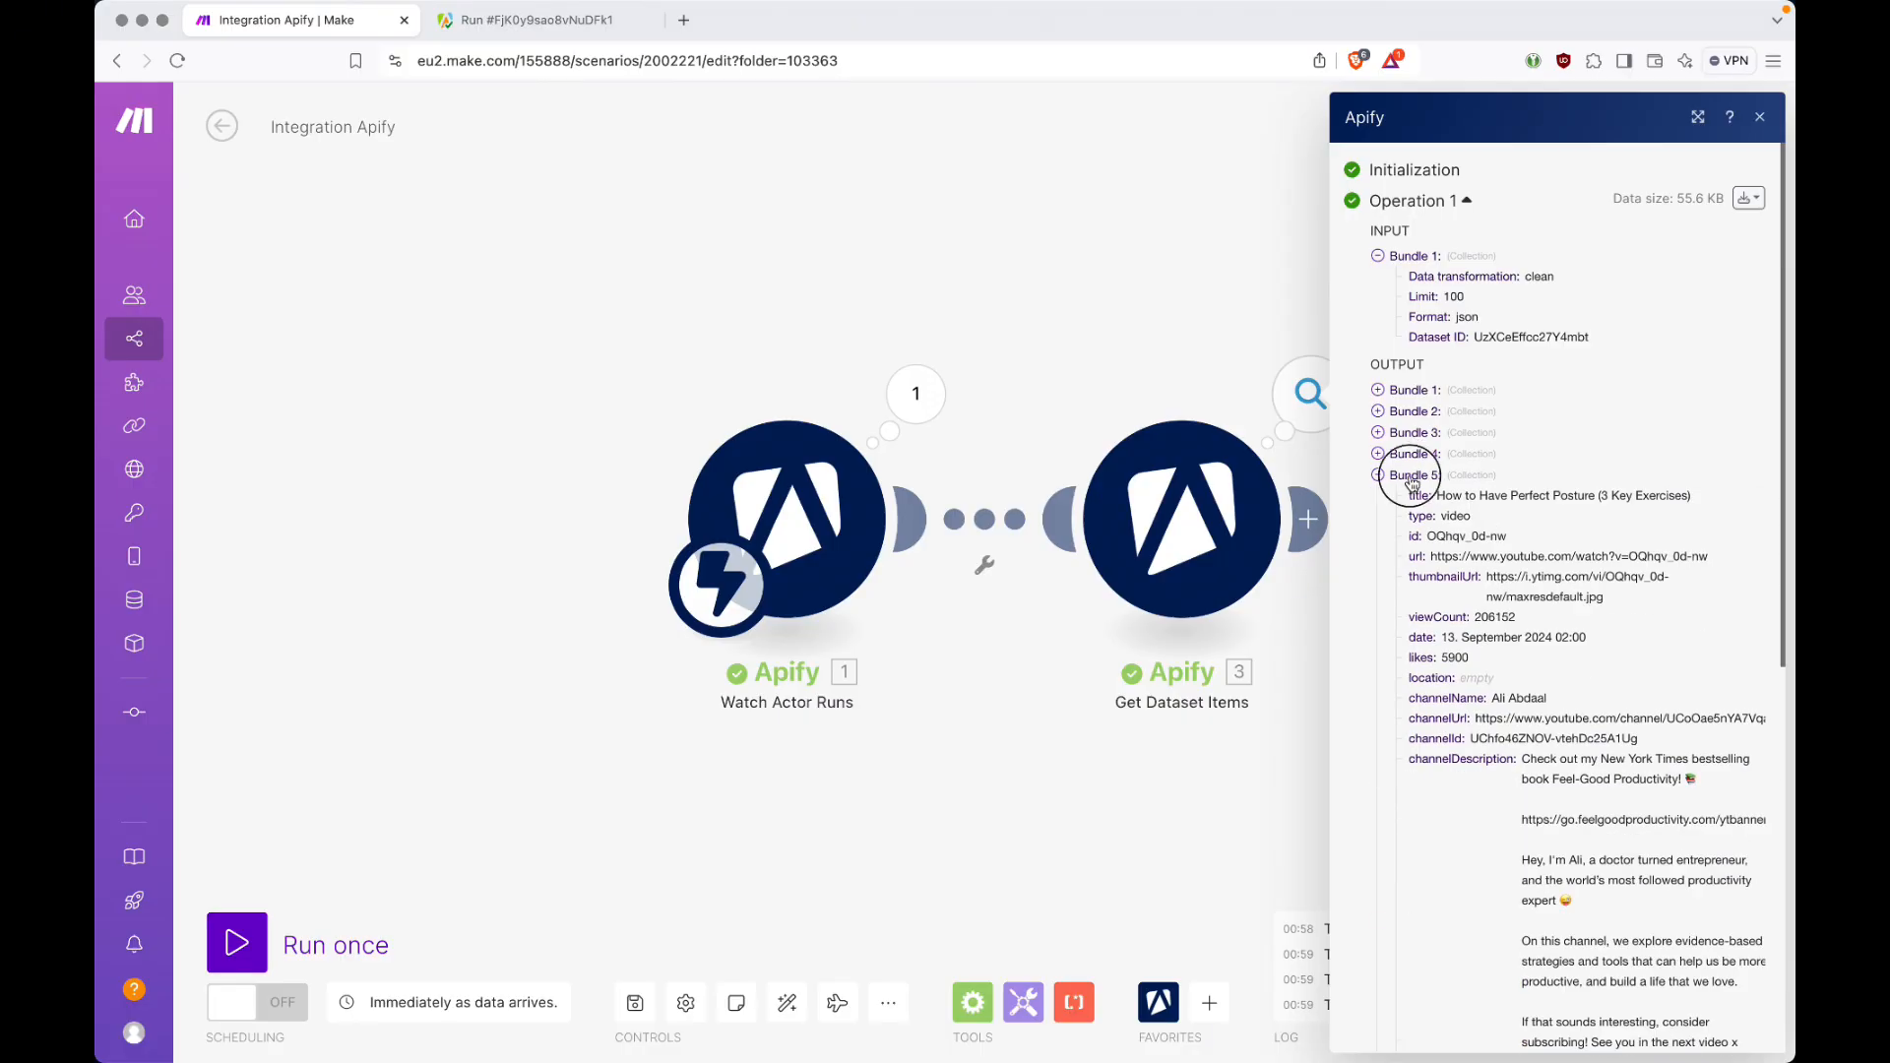
left_click(1413, 475)
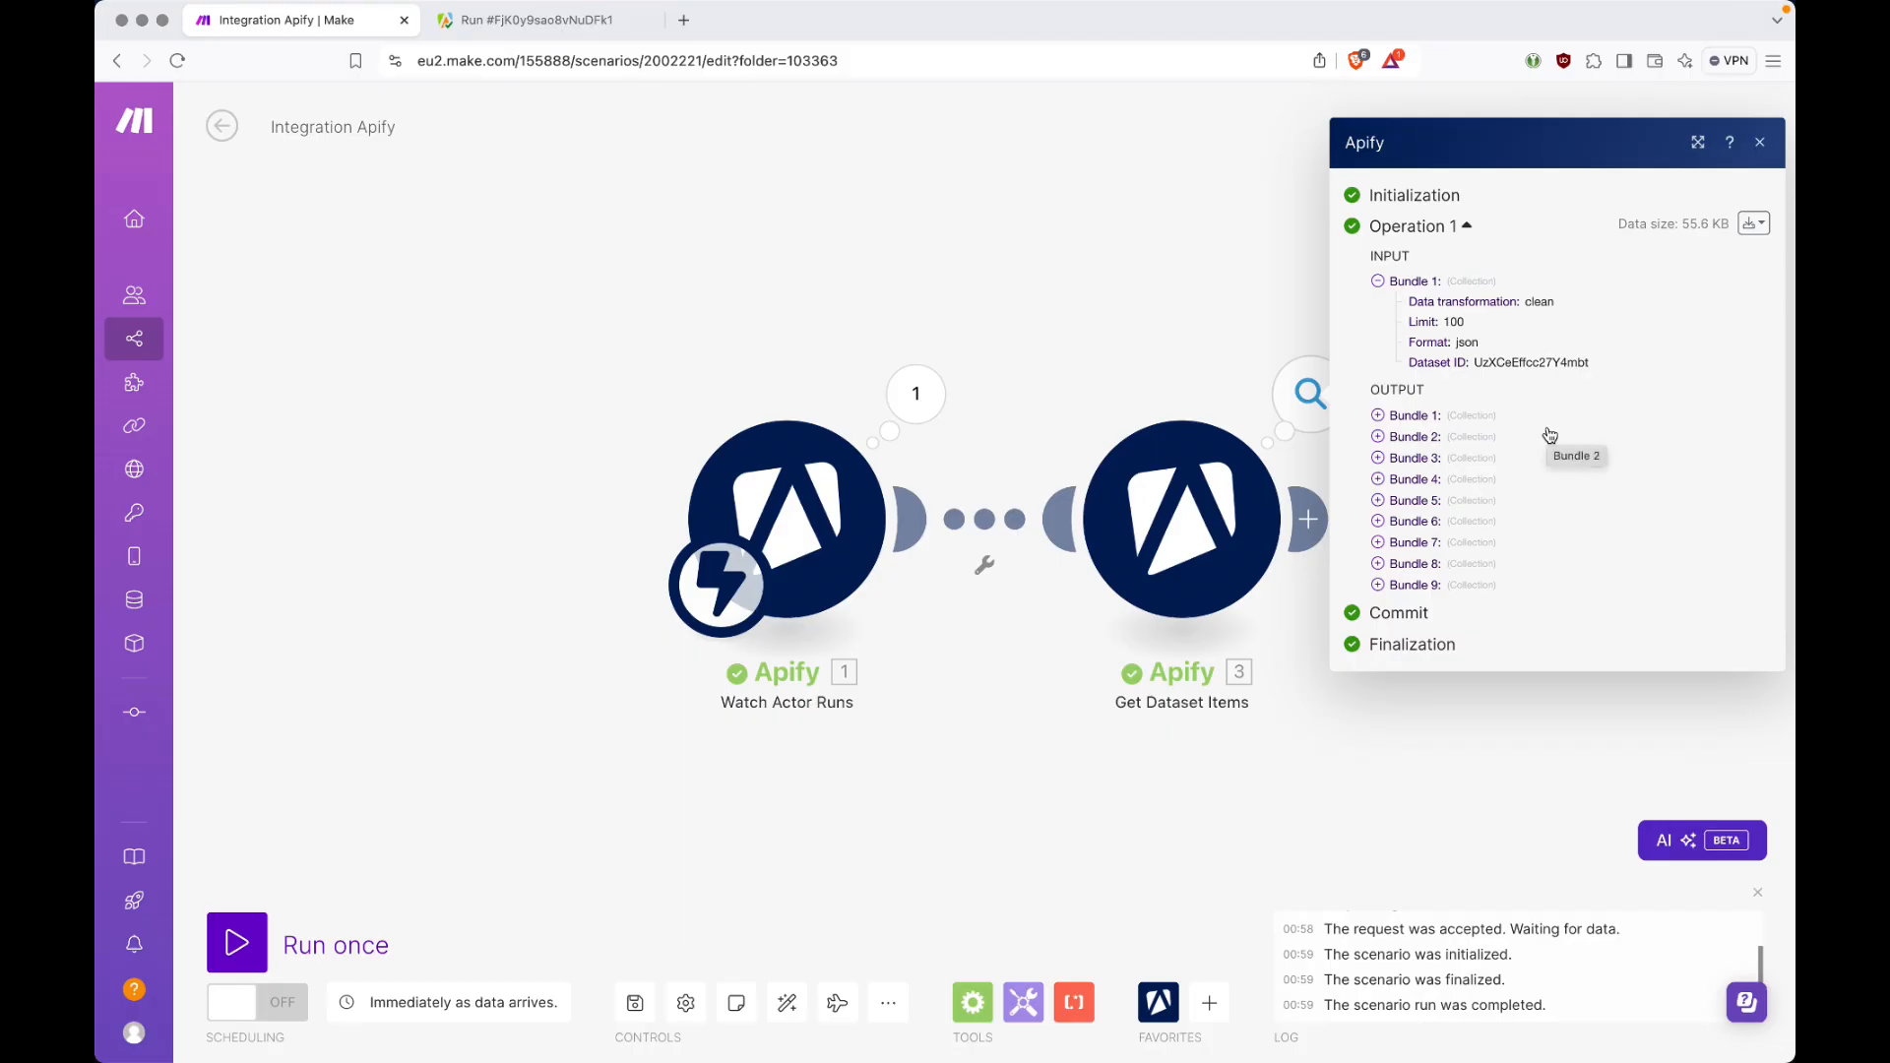
Examine the first video's output bundle, including its title, ID, date and channel details, and close the output.
left_click(1378, 414)
left_click_drag(1438, 411, 1588, 411)
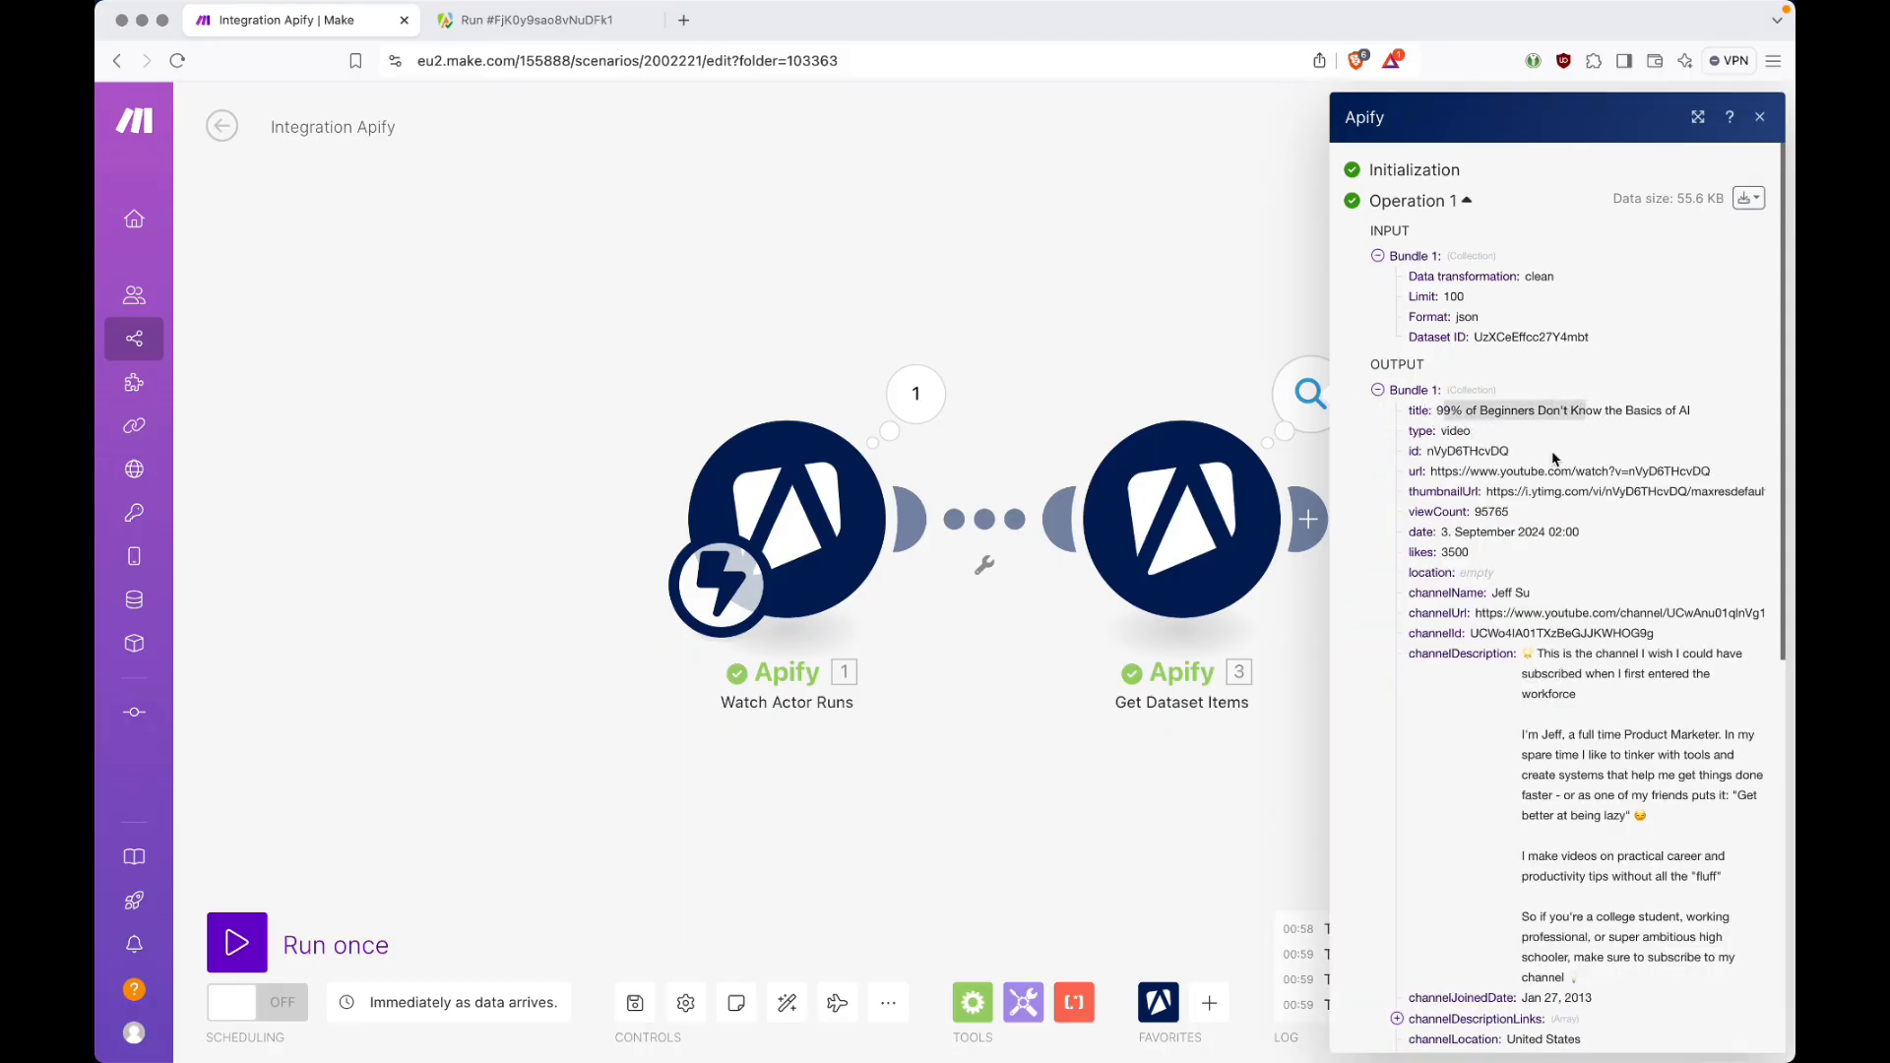
double_click(1483, 452)
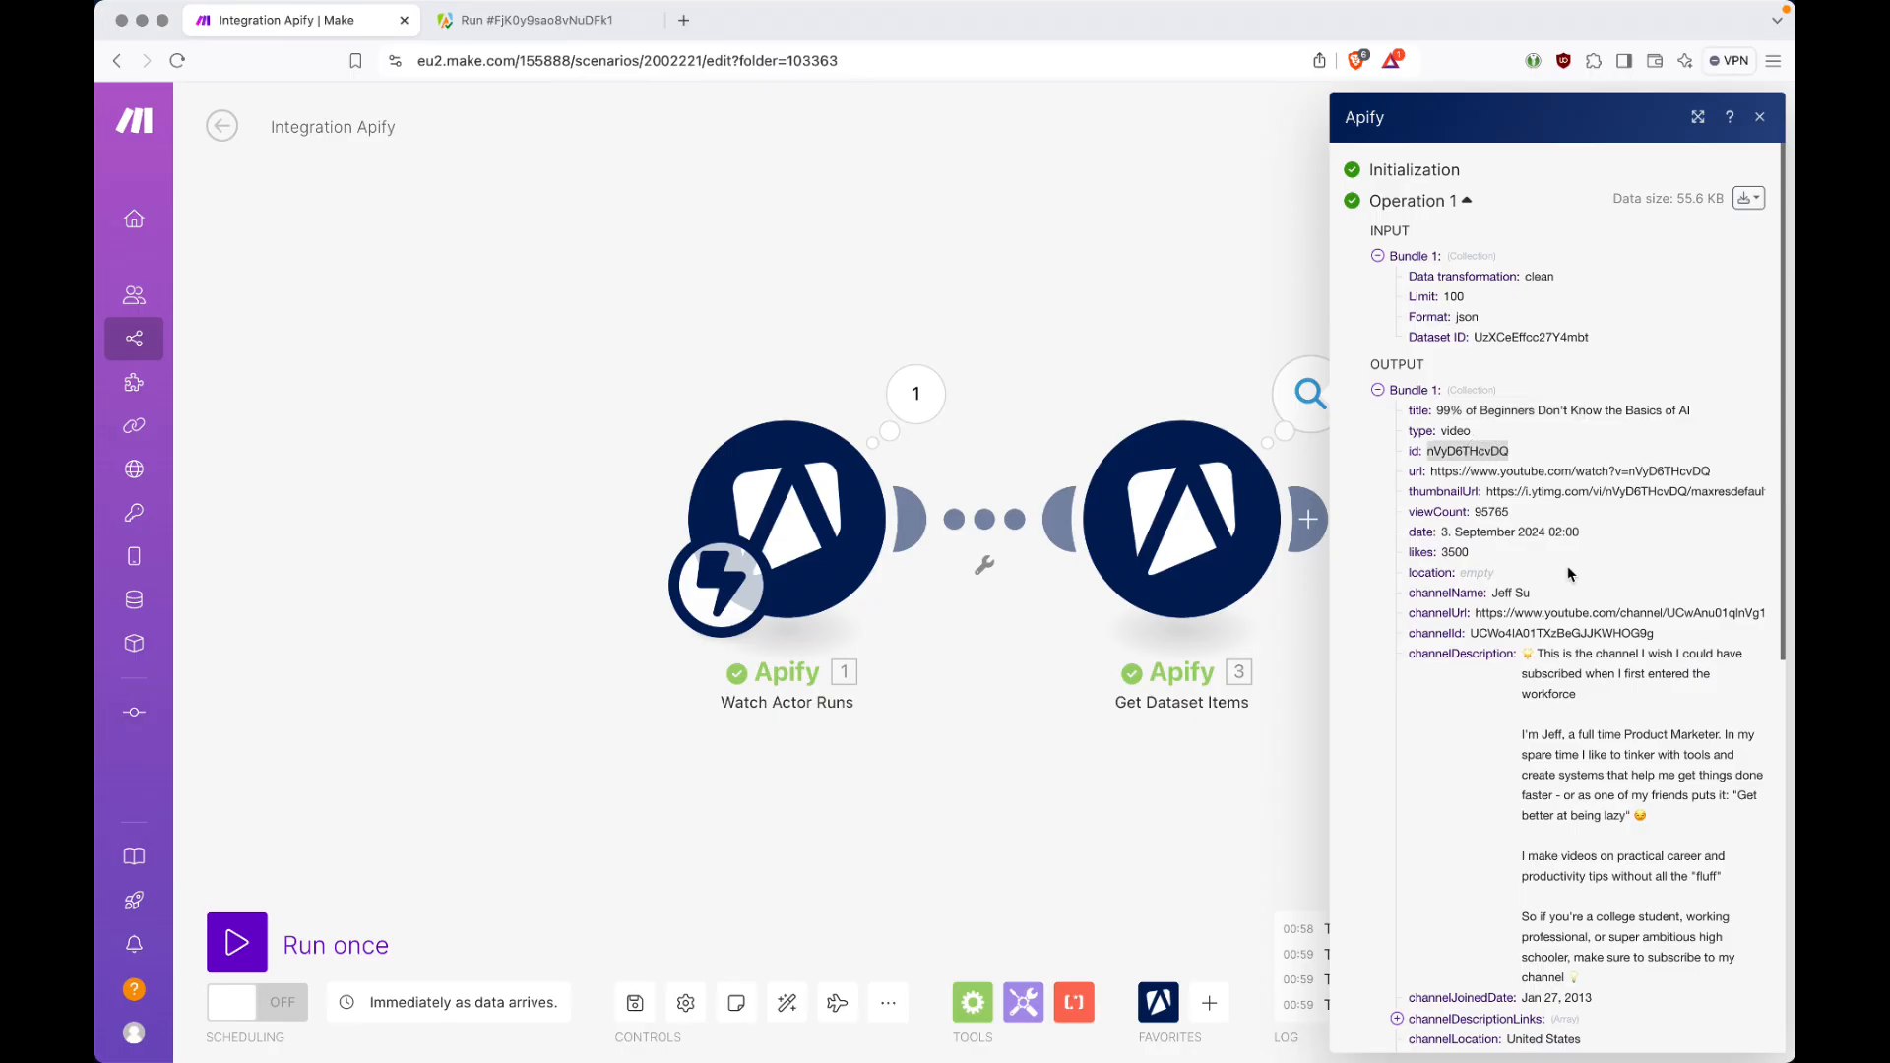
left_click_drag(1442, 532, 1587, 540)
left_click(1587, 541)
scroll(1593, 654, "down", 7)
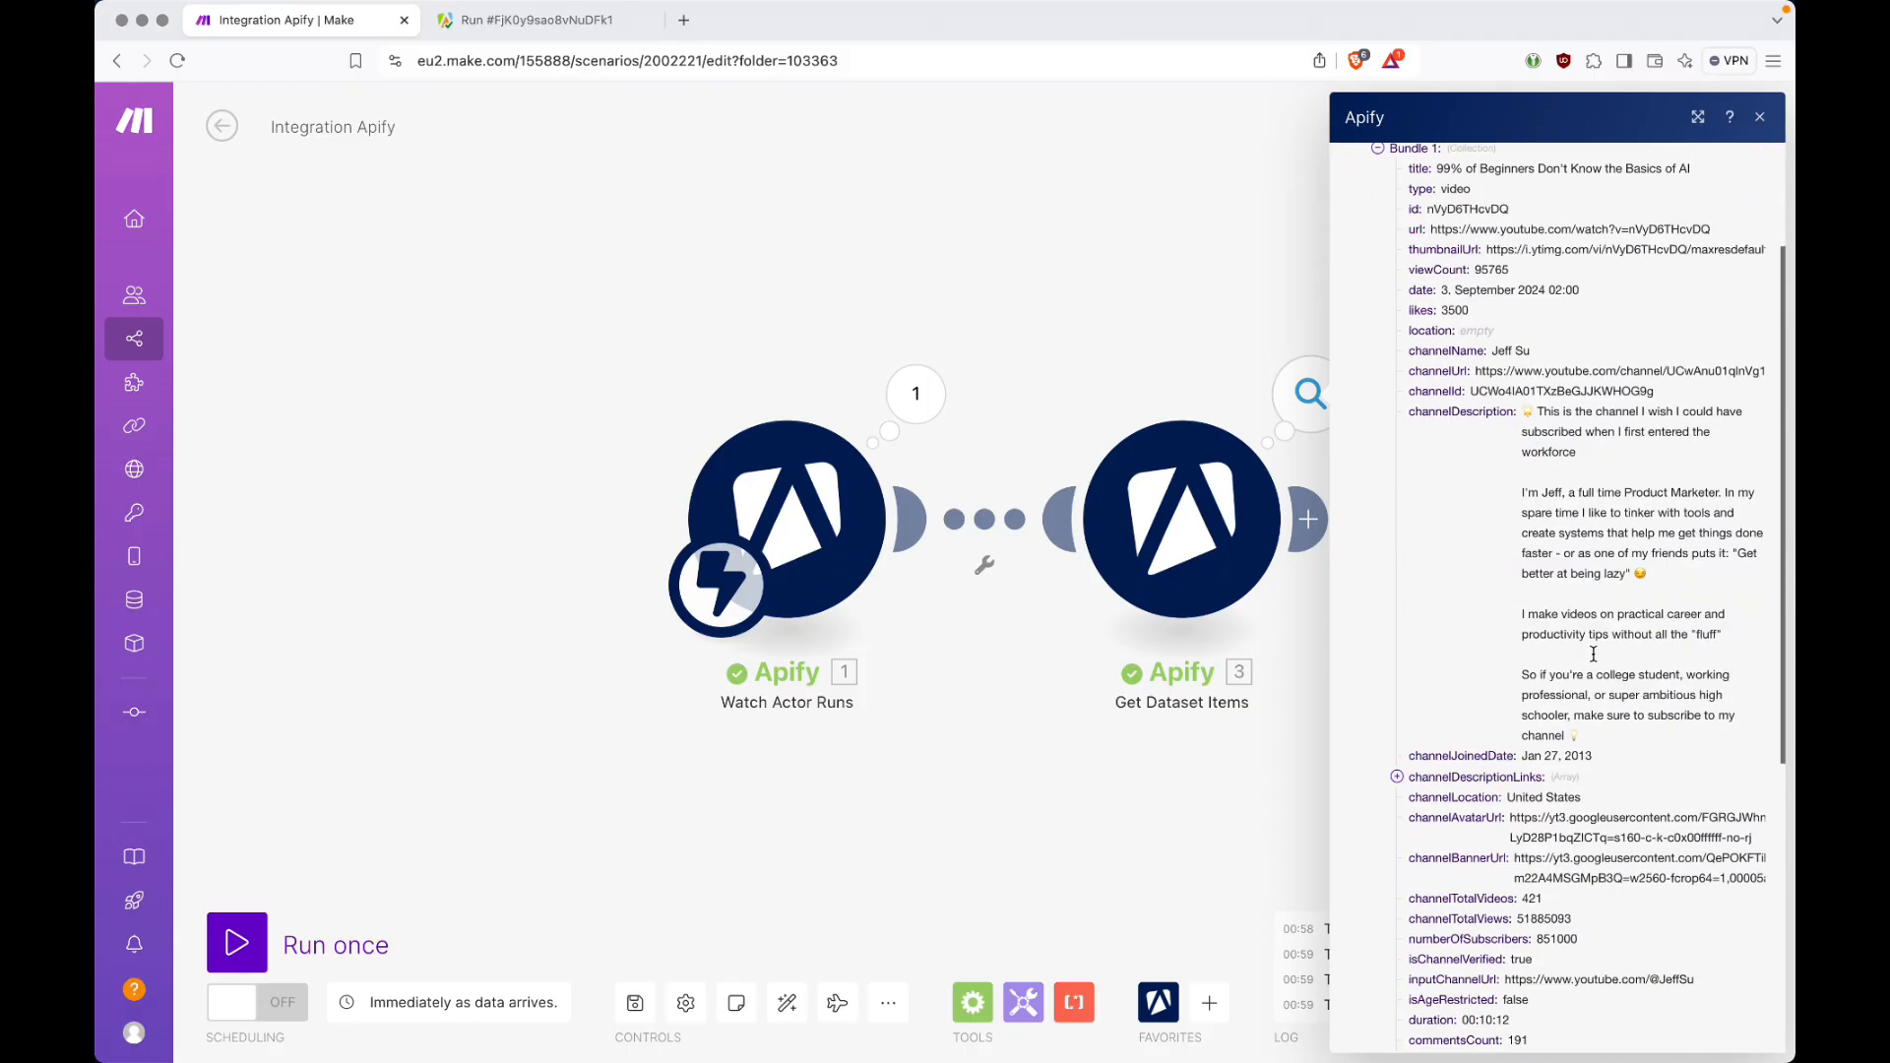
scroll(1593, 654, "up", 10)
left_click(1339, 322)
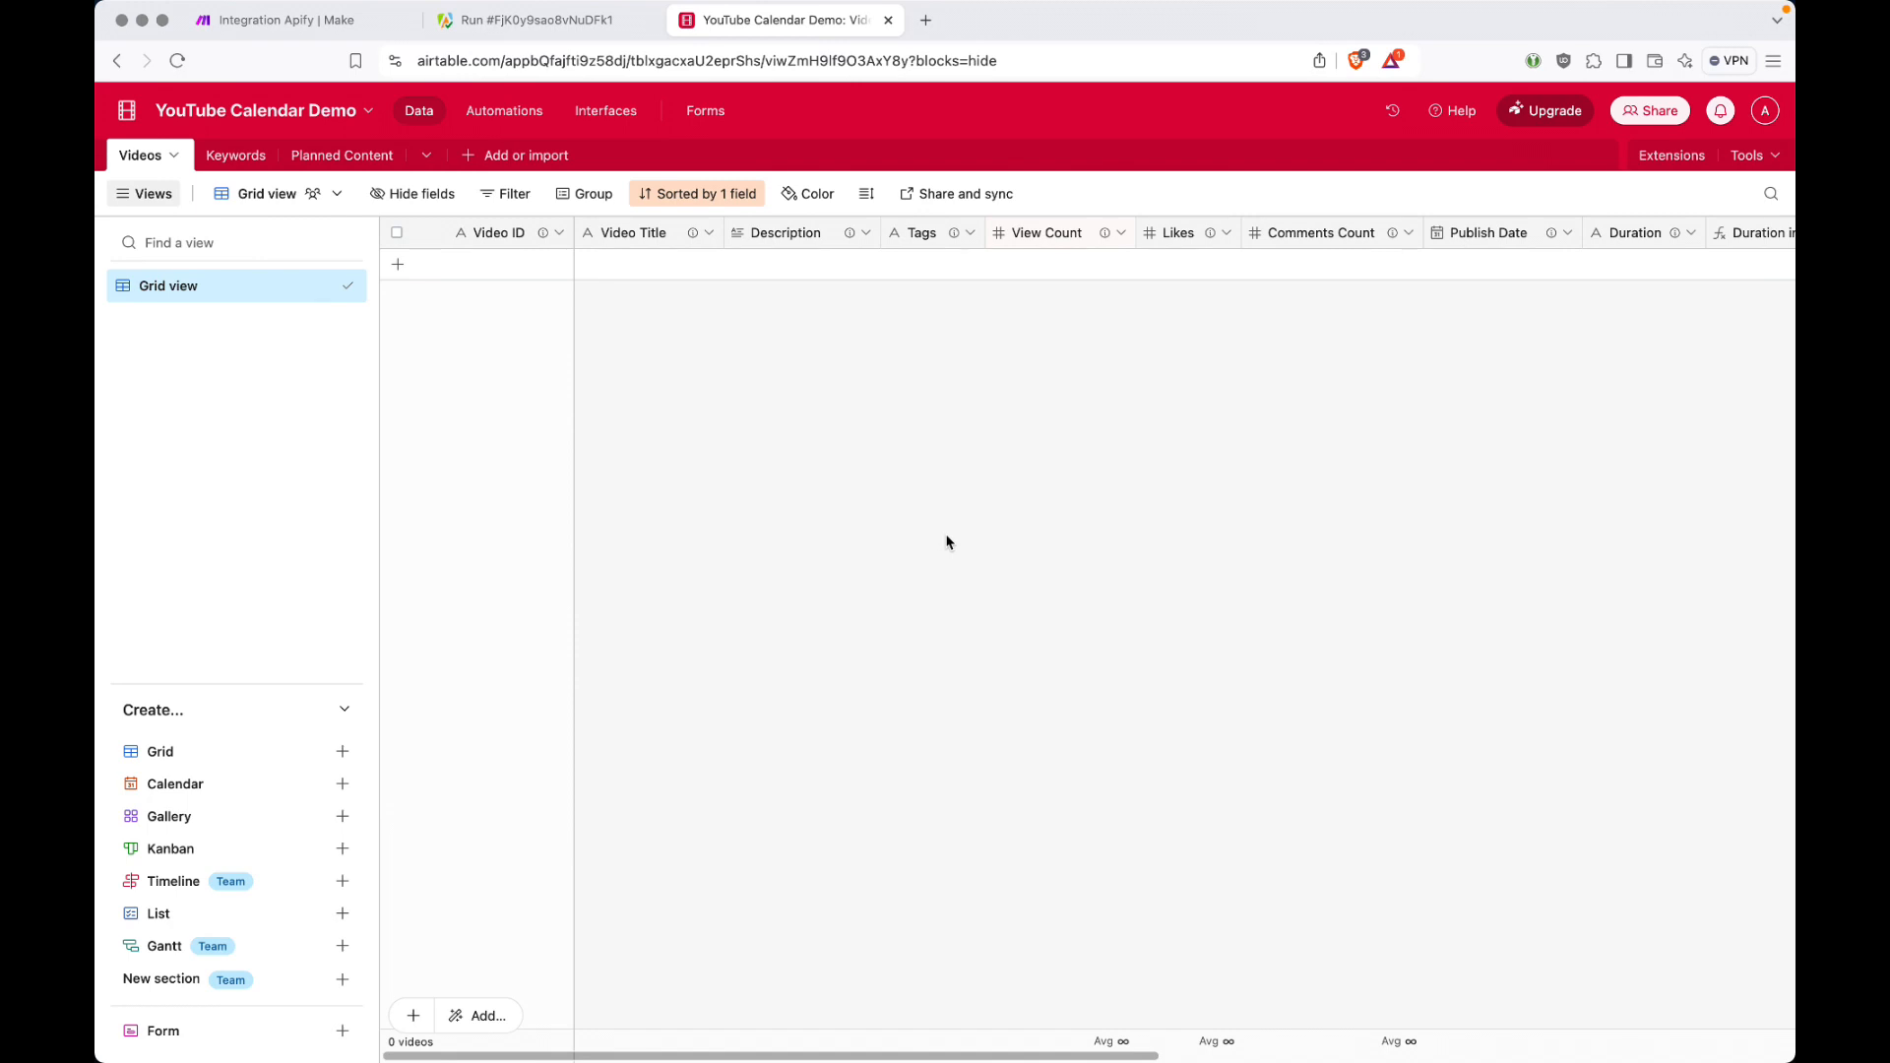
Compare the Apify run's output with the Videos table in Airtable, and return to the Make scenario.
left_click(581, 21)
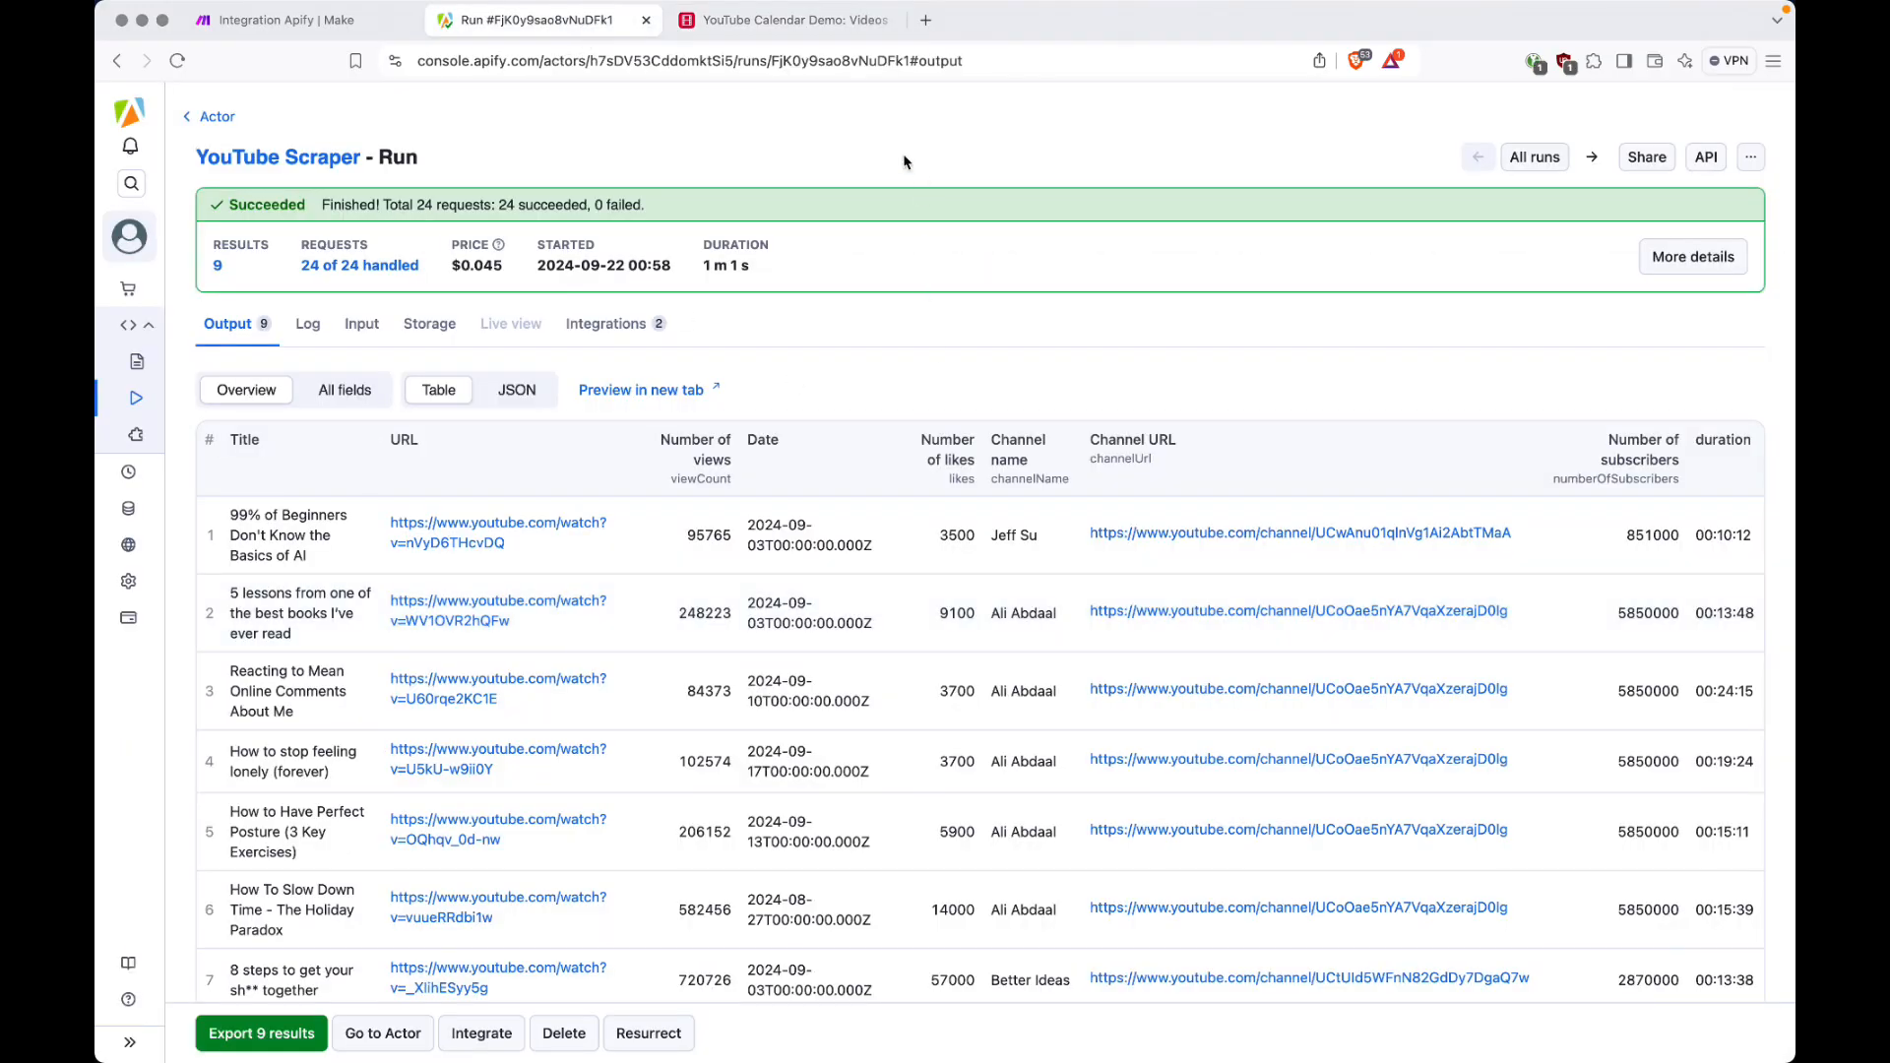
left_click(794, 21)
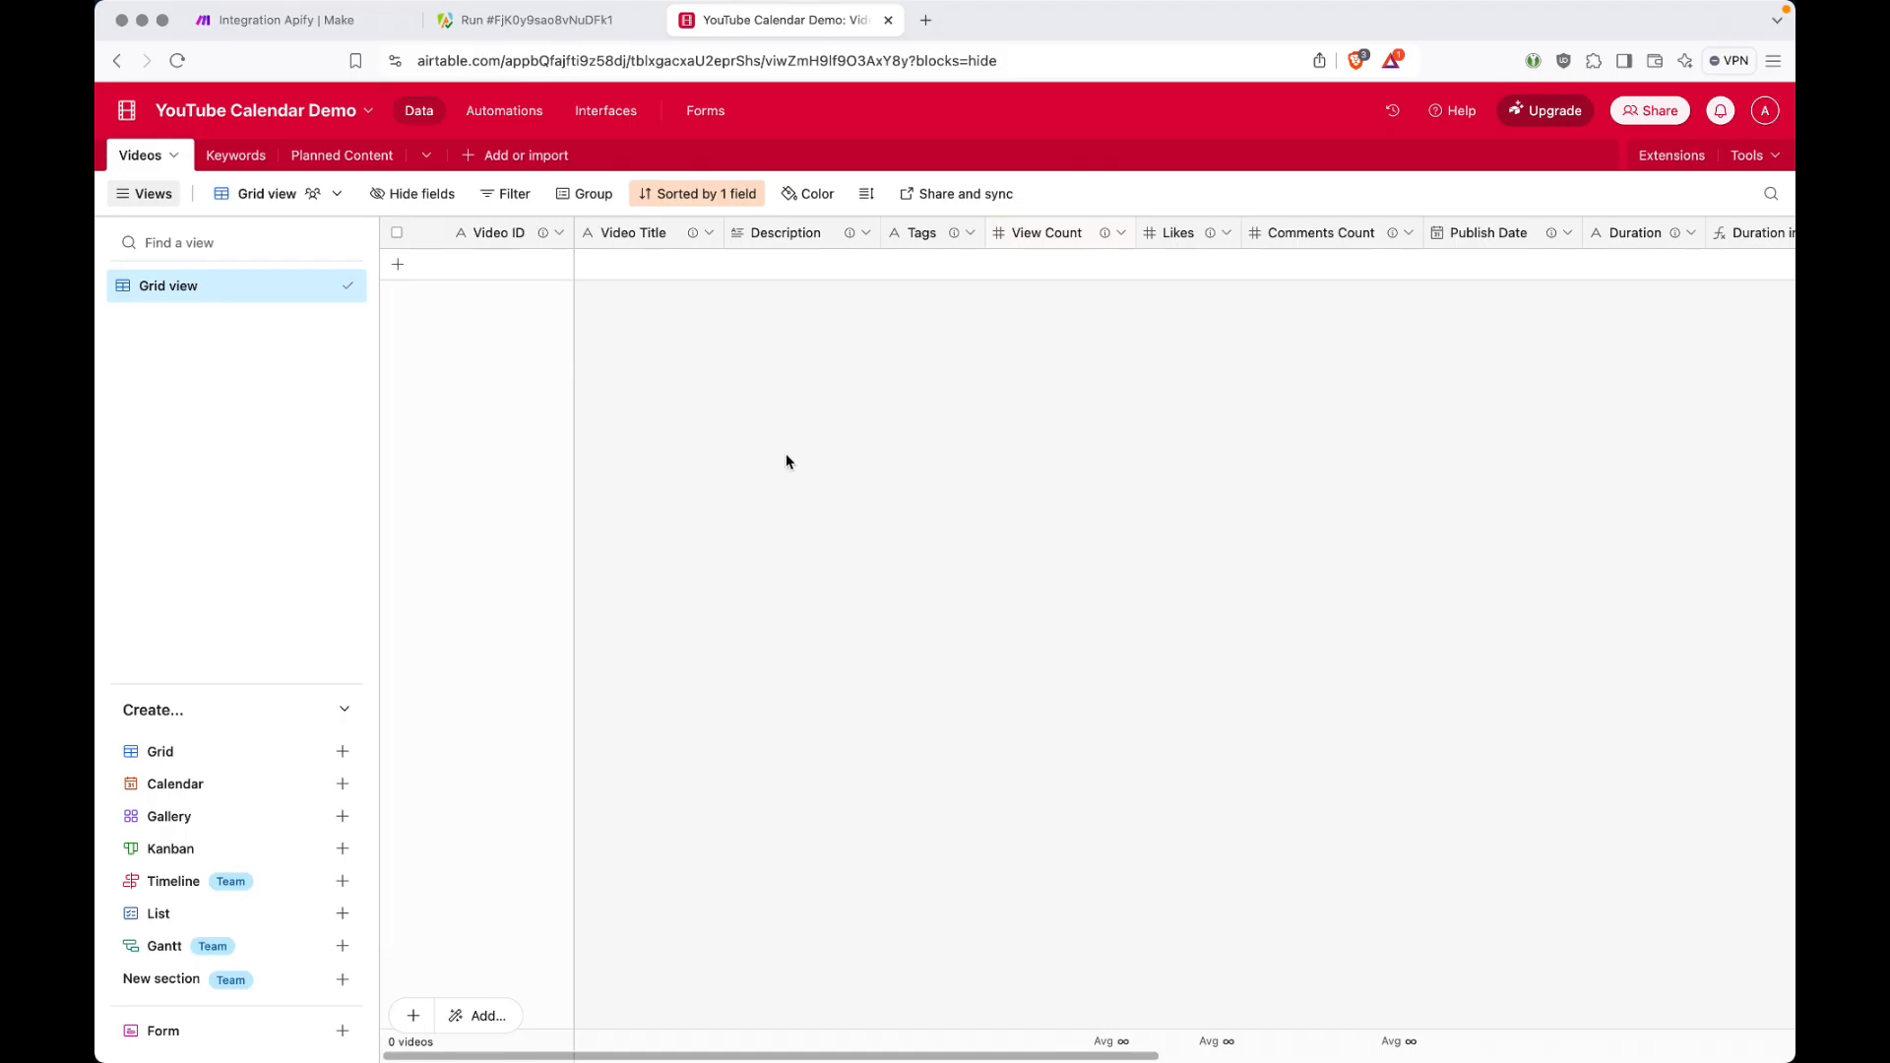
left_click(323, 21)
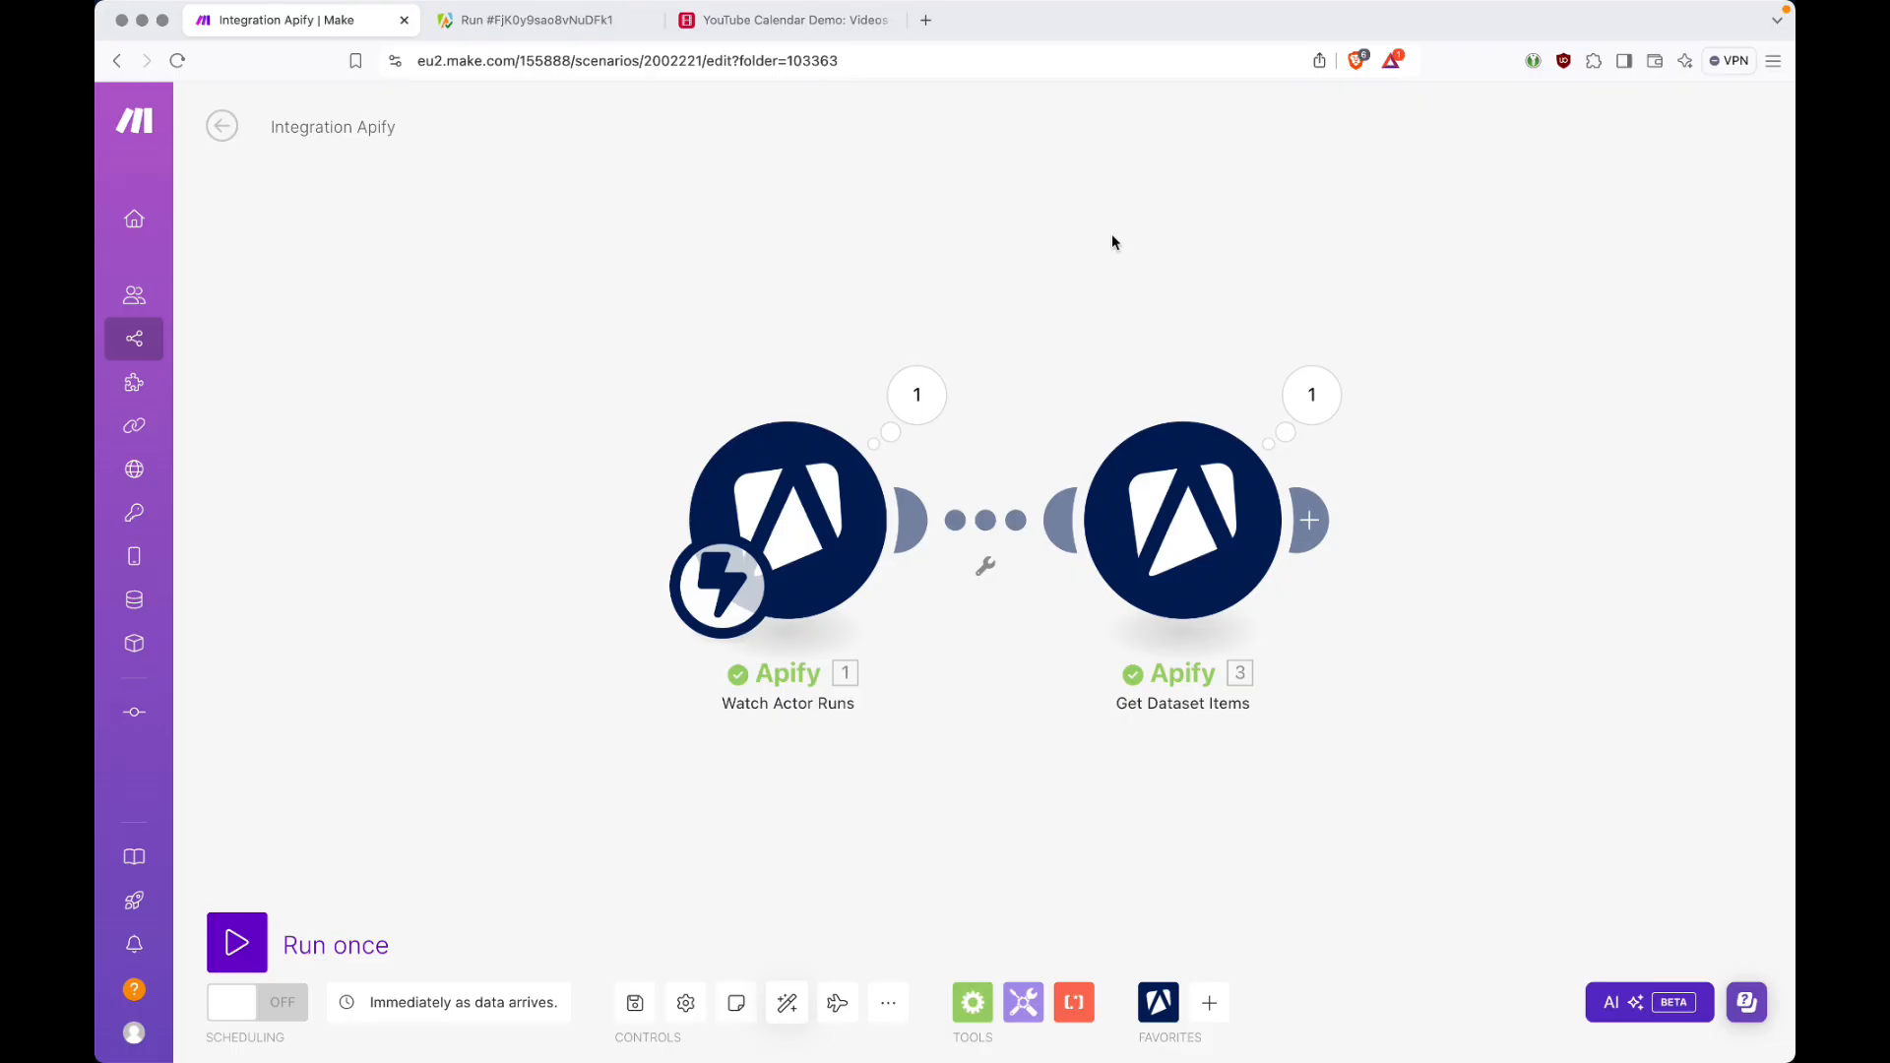
Add an Airtable Search Records module after the Get Dataset Items module.
left_click(1310, 520)
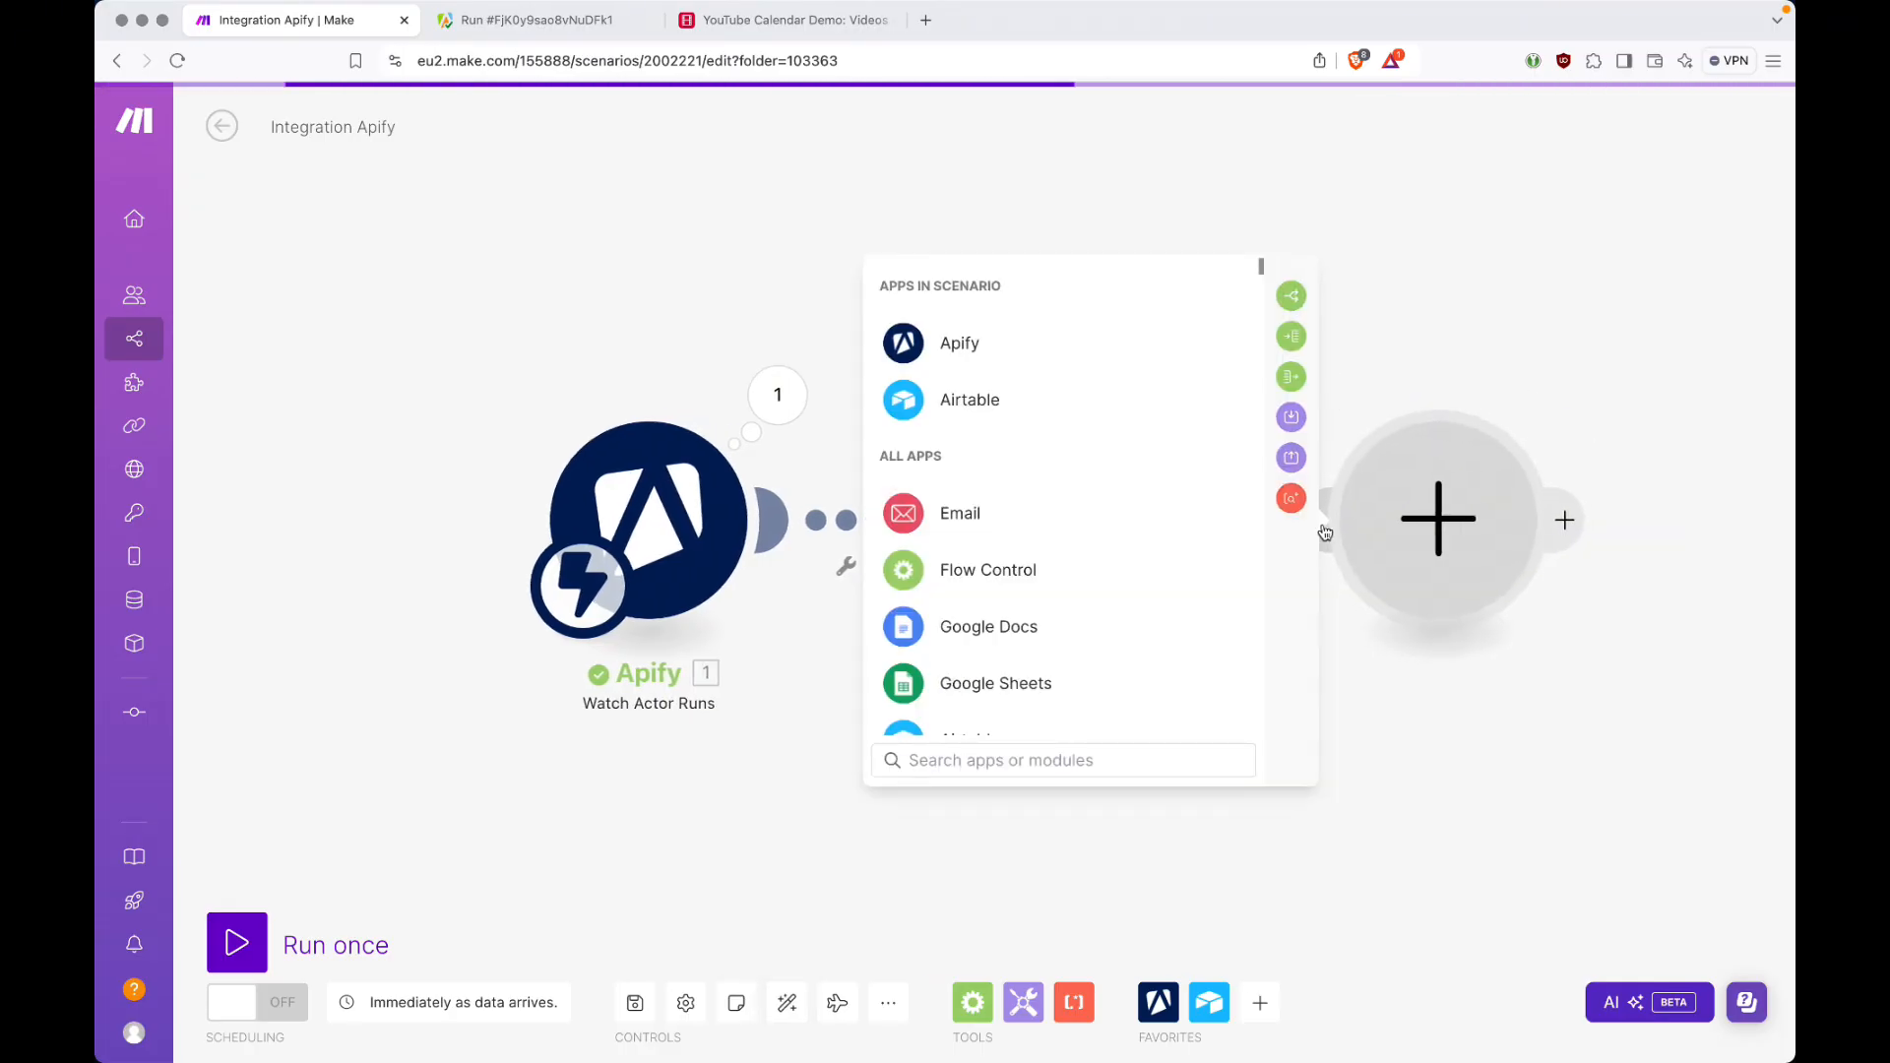
left_click(971, 408)
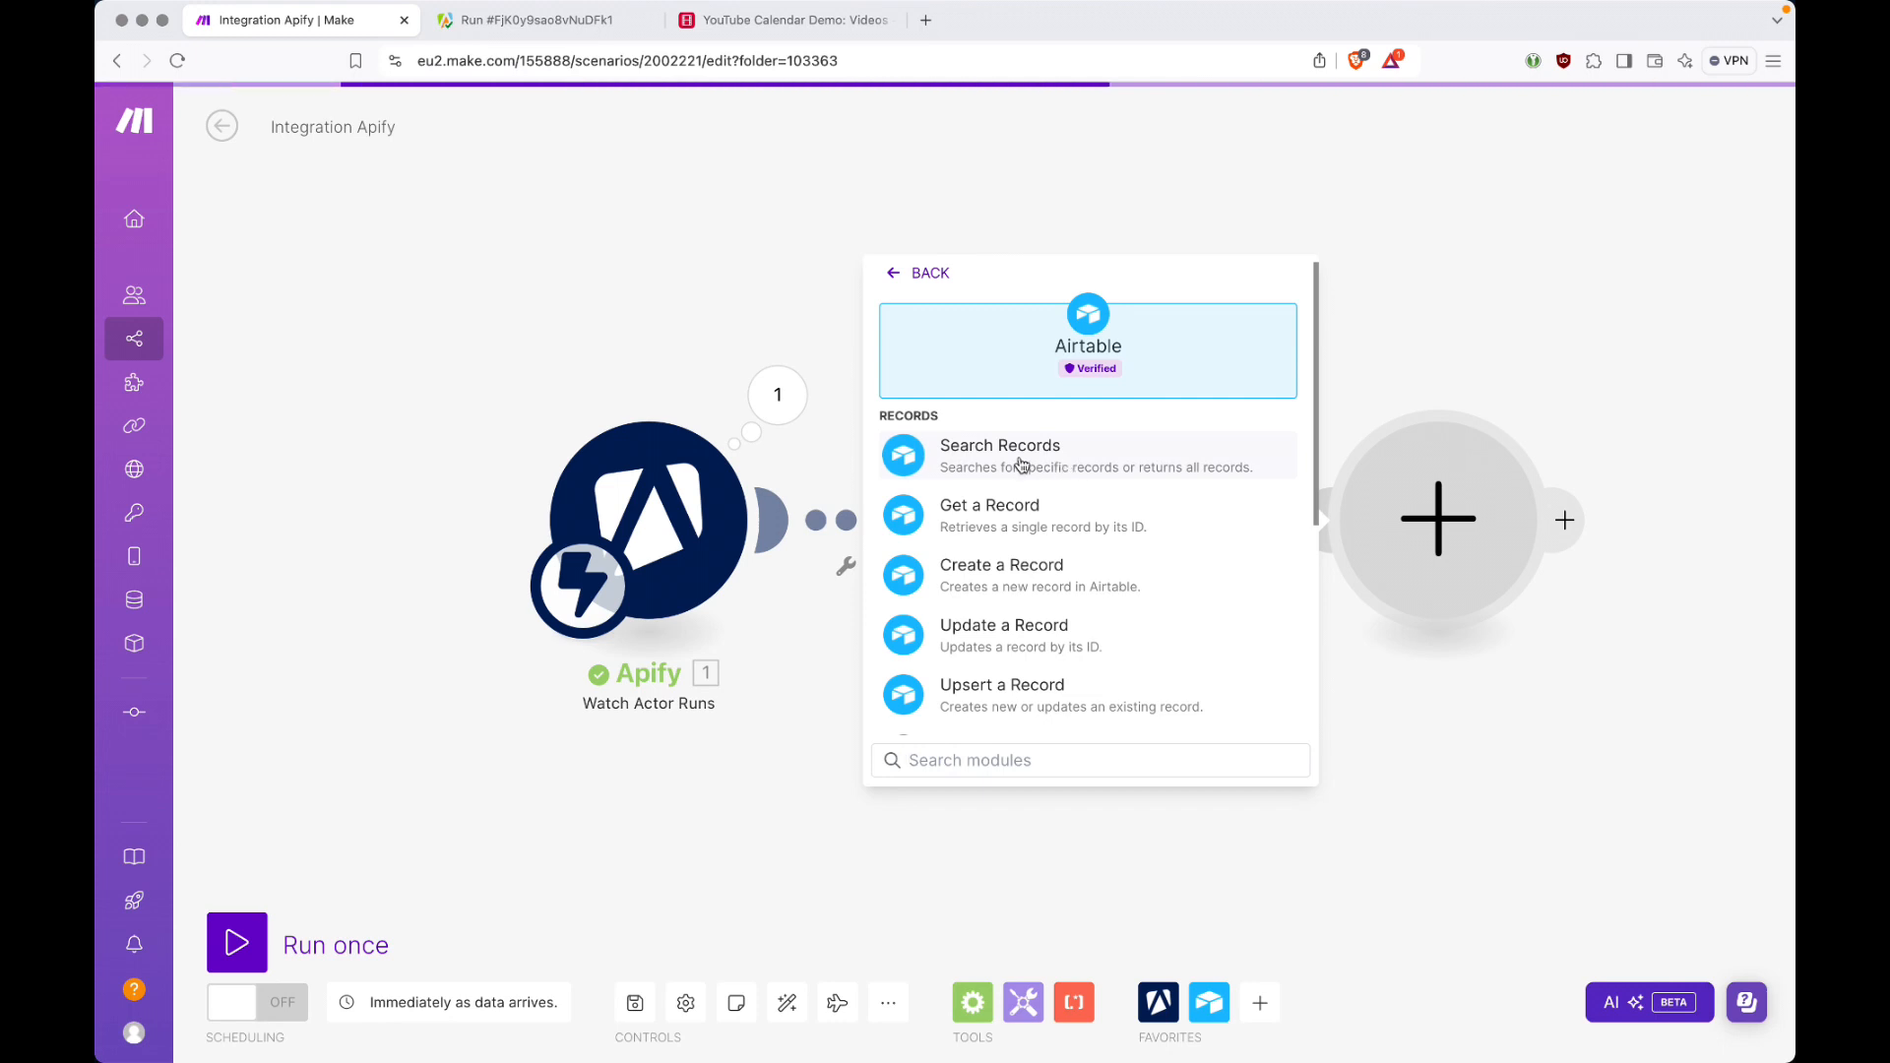
left_click(1145, 458)
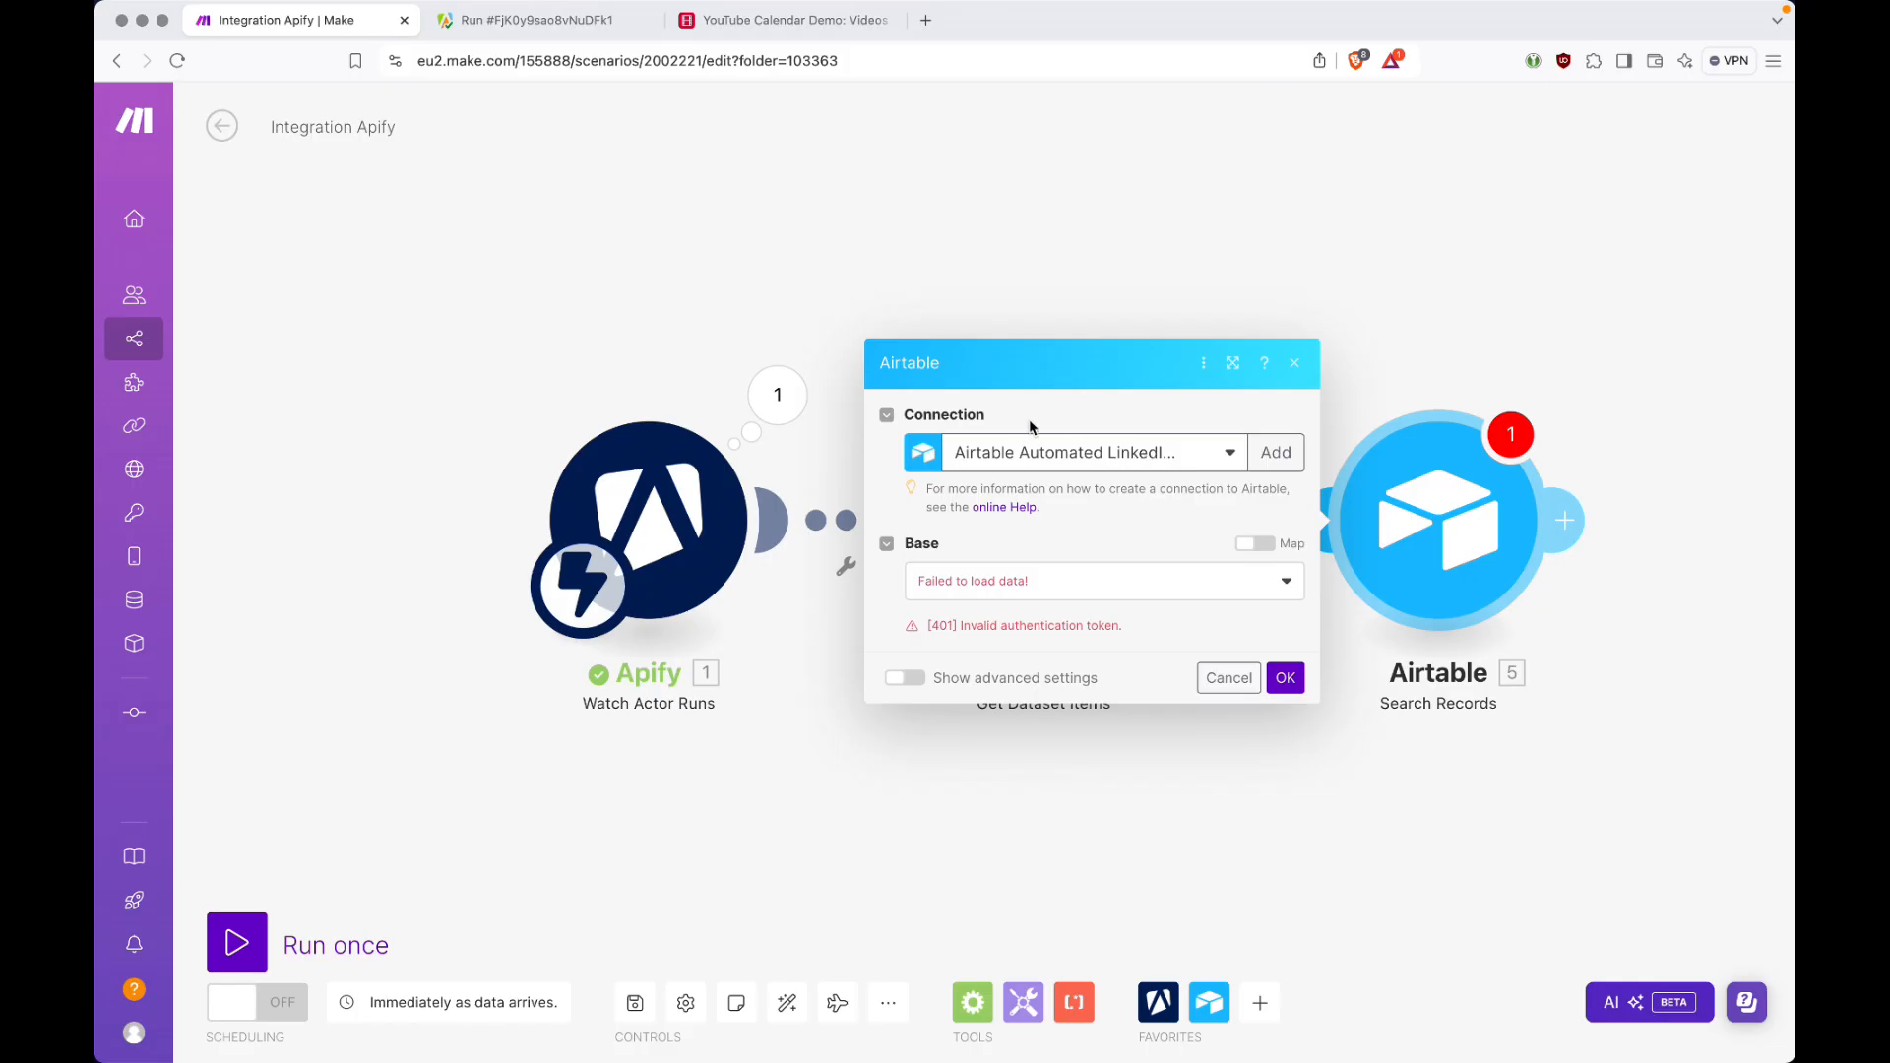
Begin a new Airtable connection of type Airtable Token or Key for the Search Records module.
left_click(1276, 454)
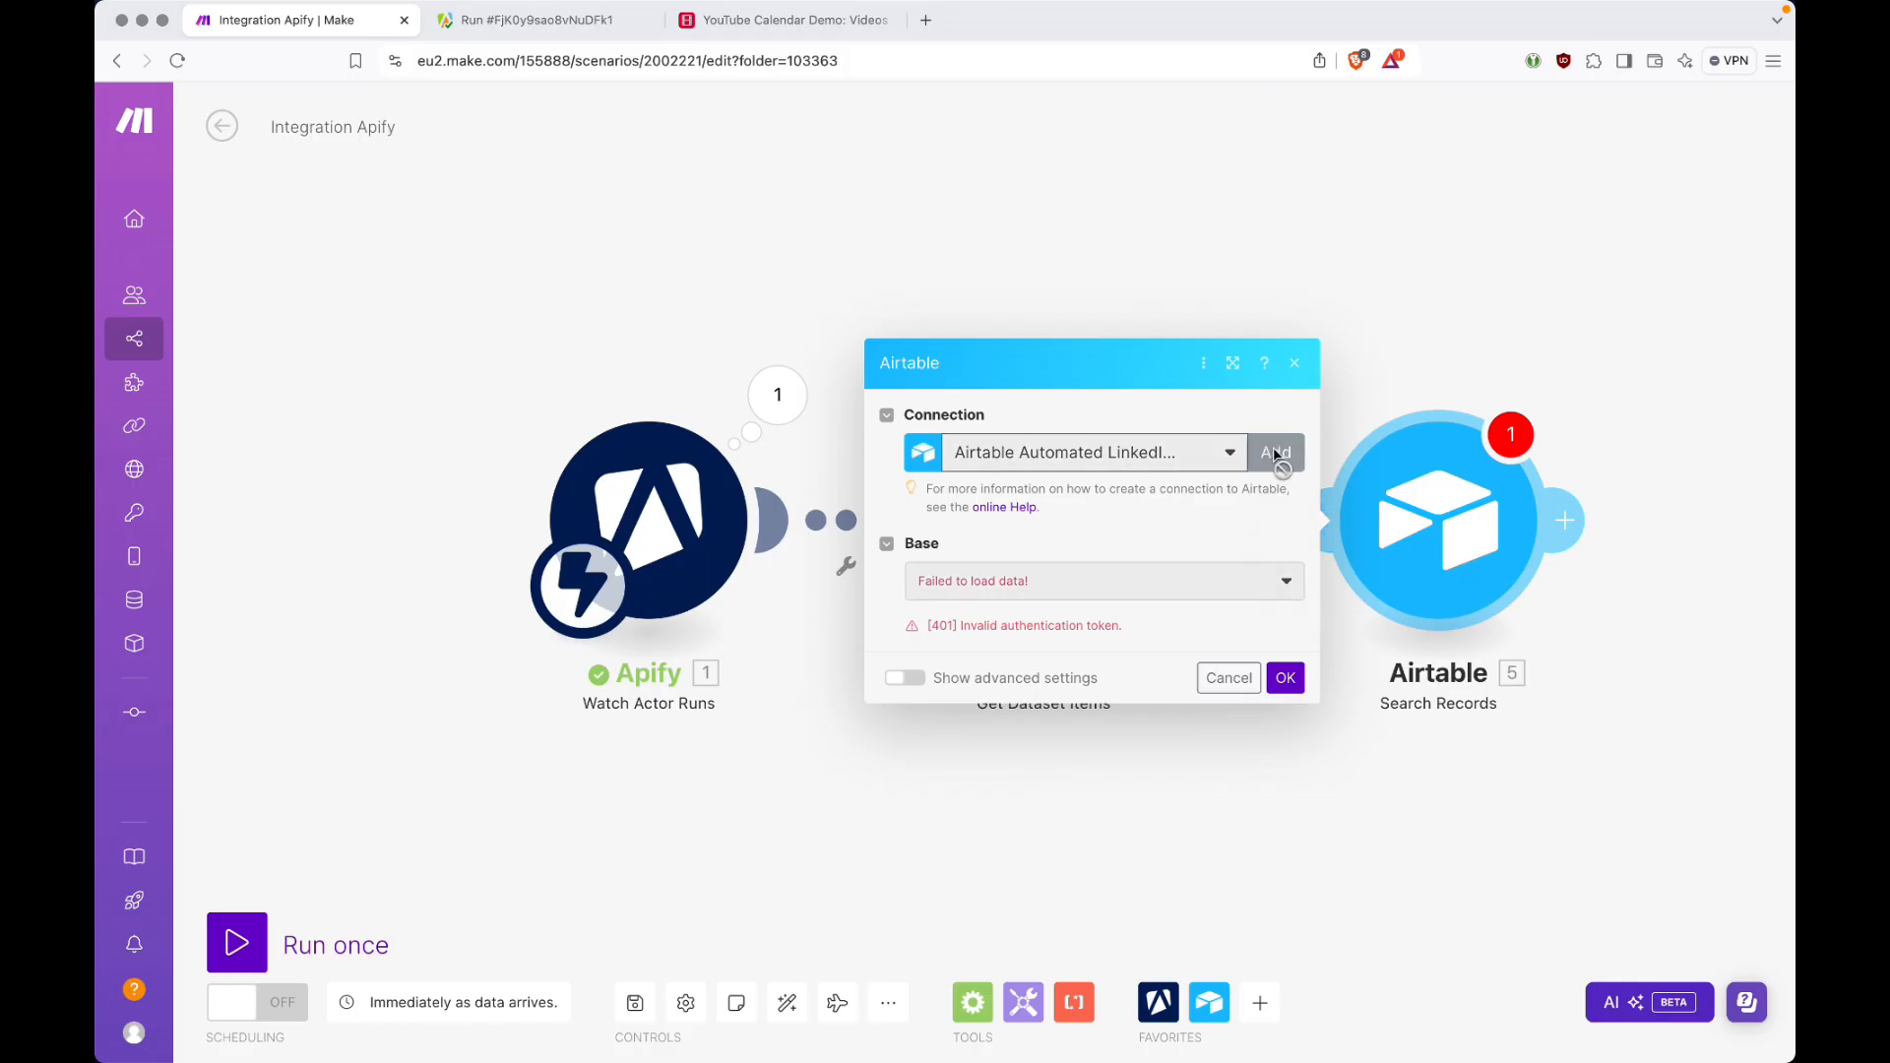
left_click(1429, 456)
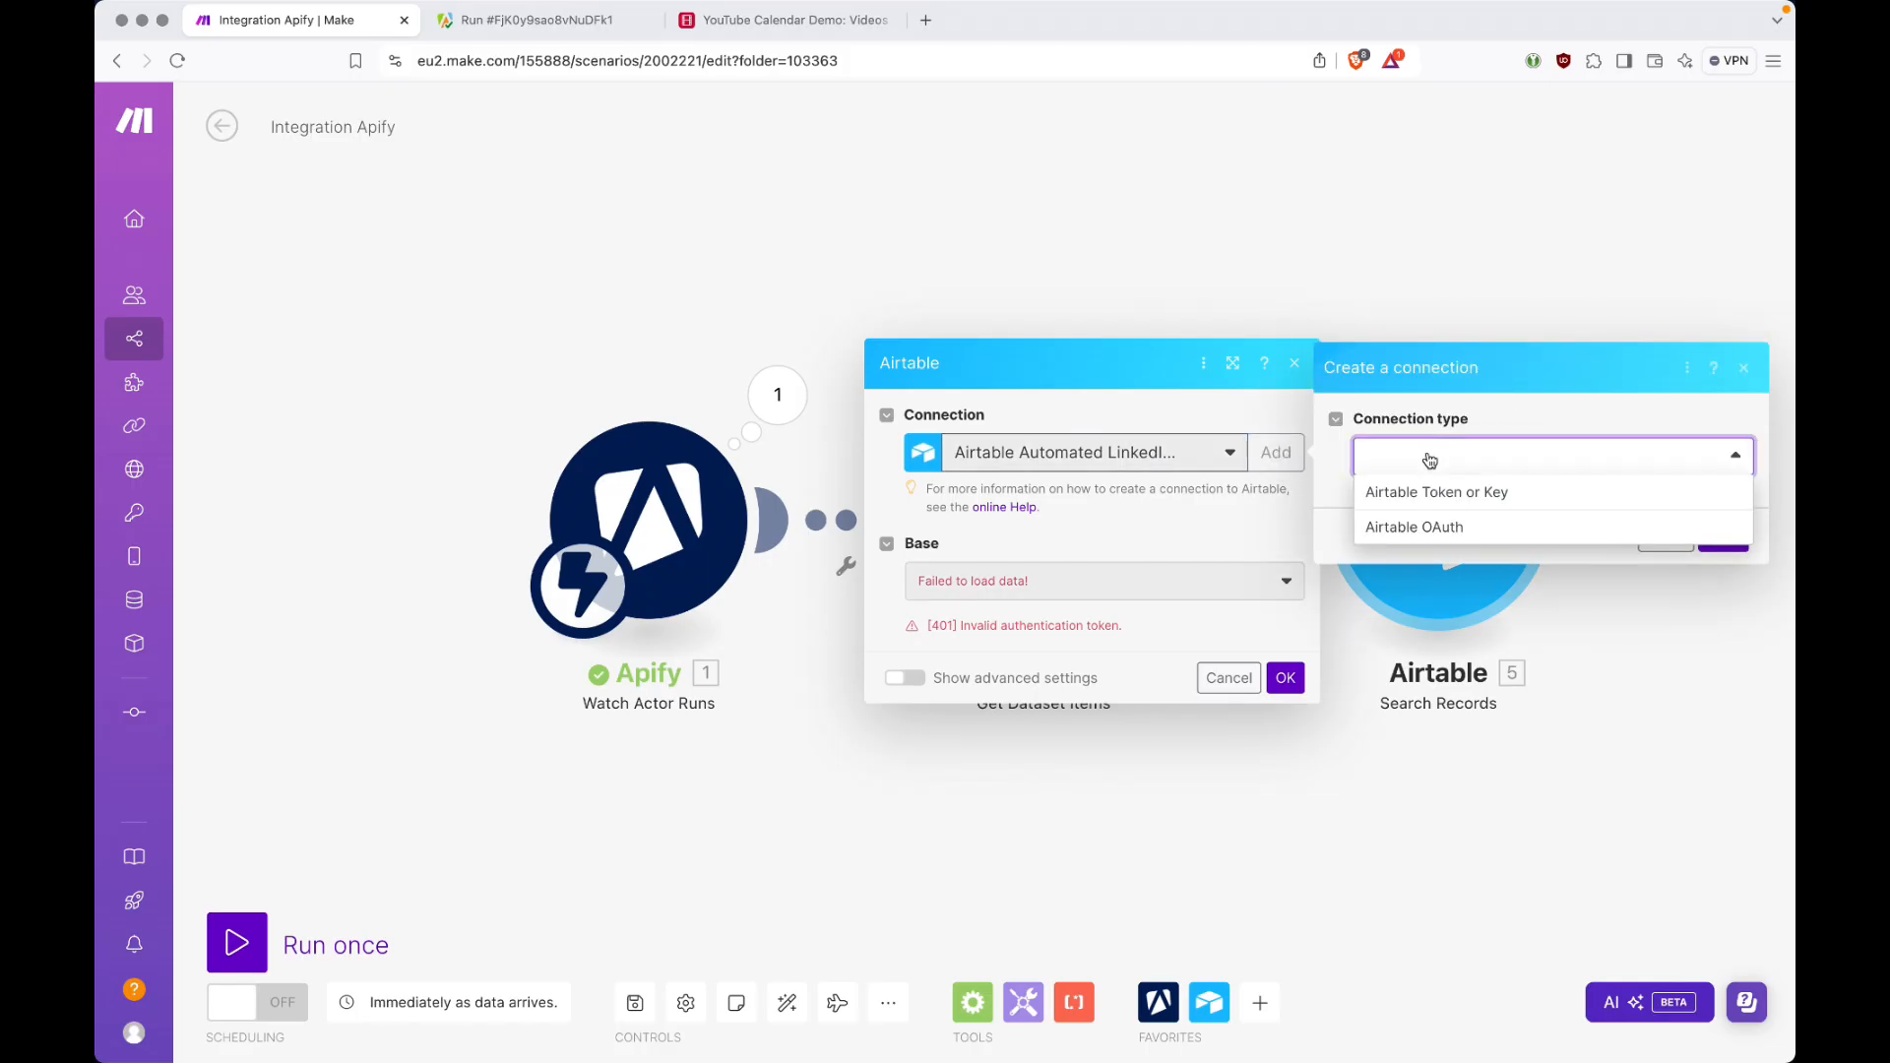
left_click(1497, 494)
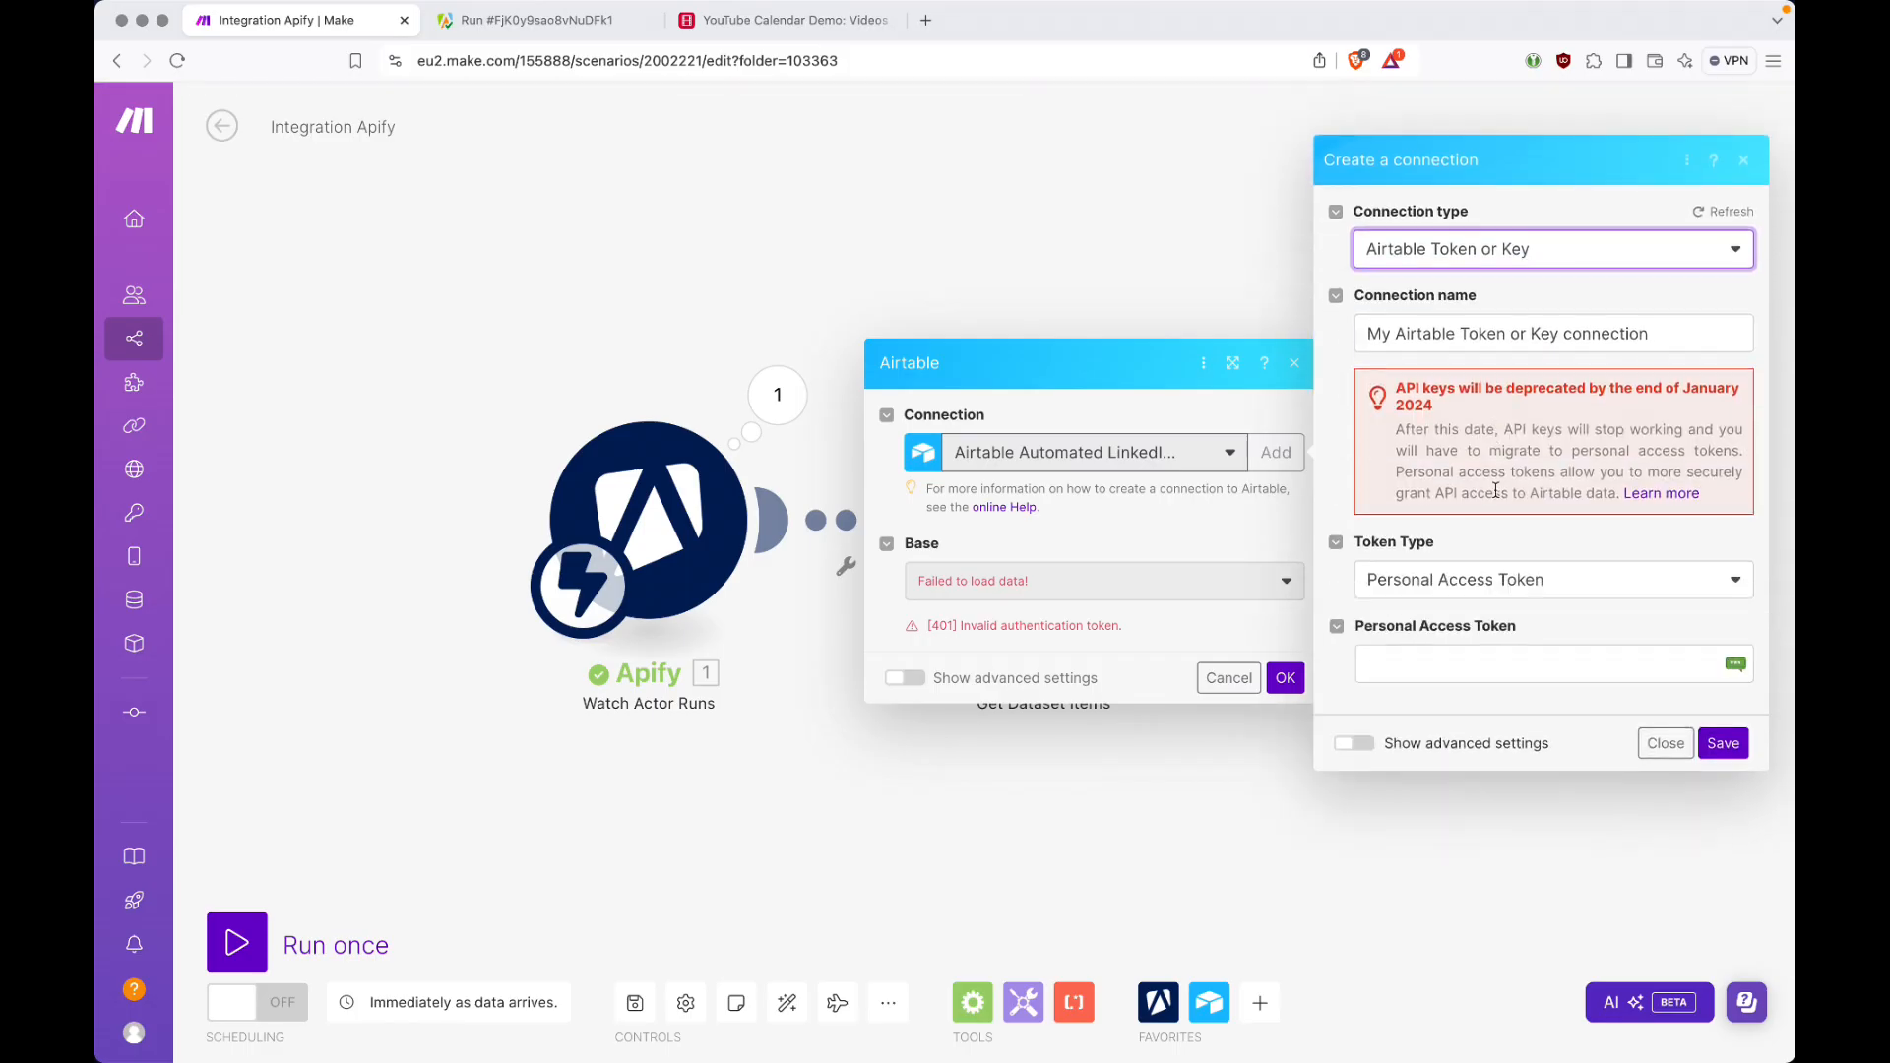
left_click(1409, 332)
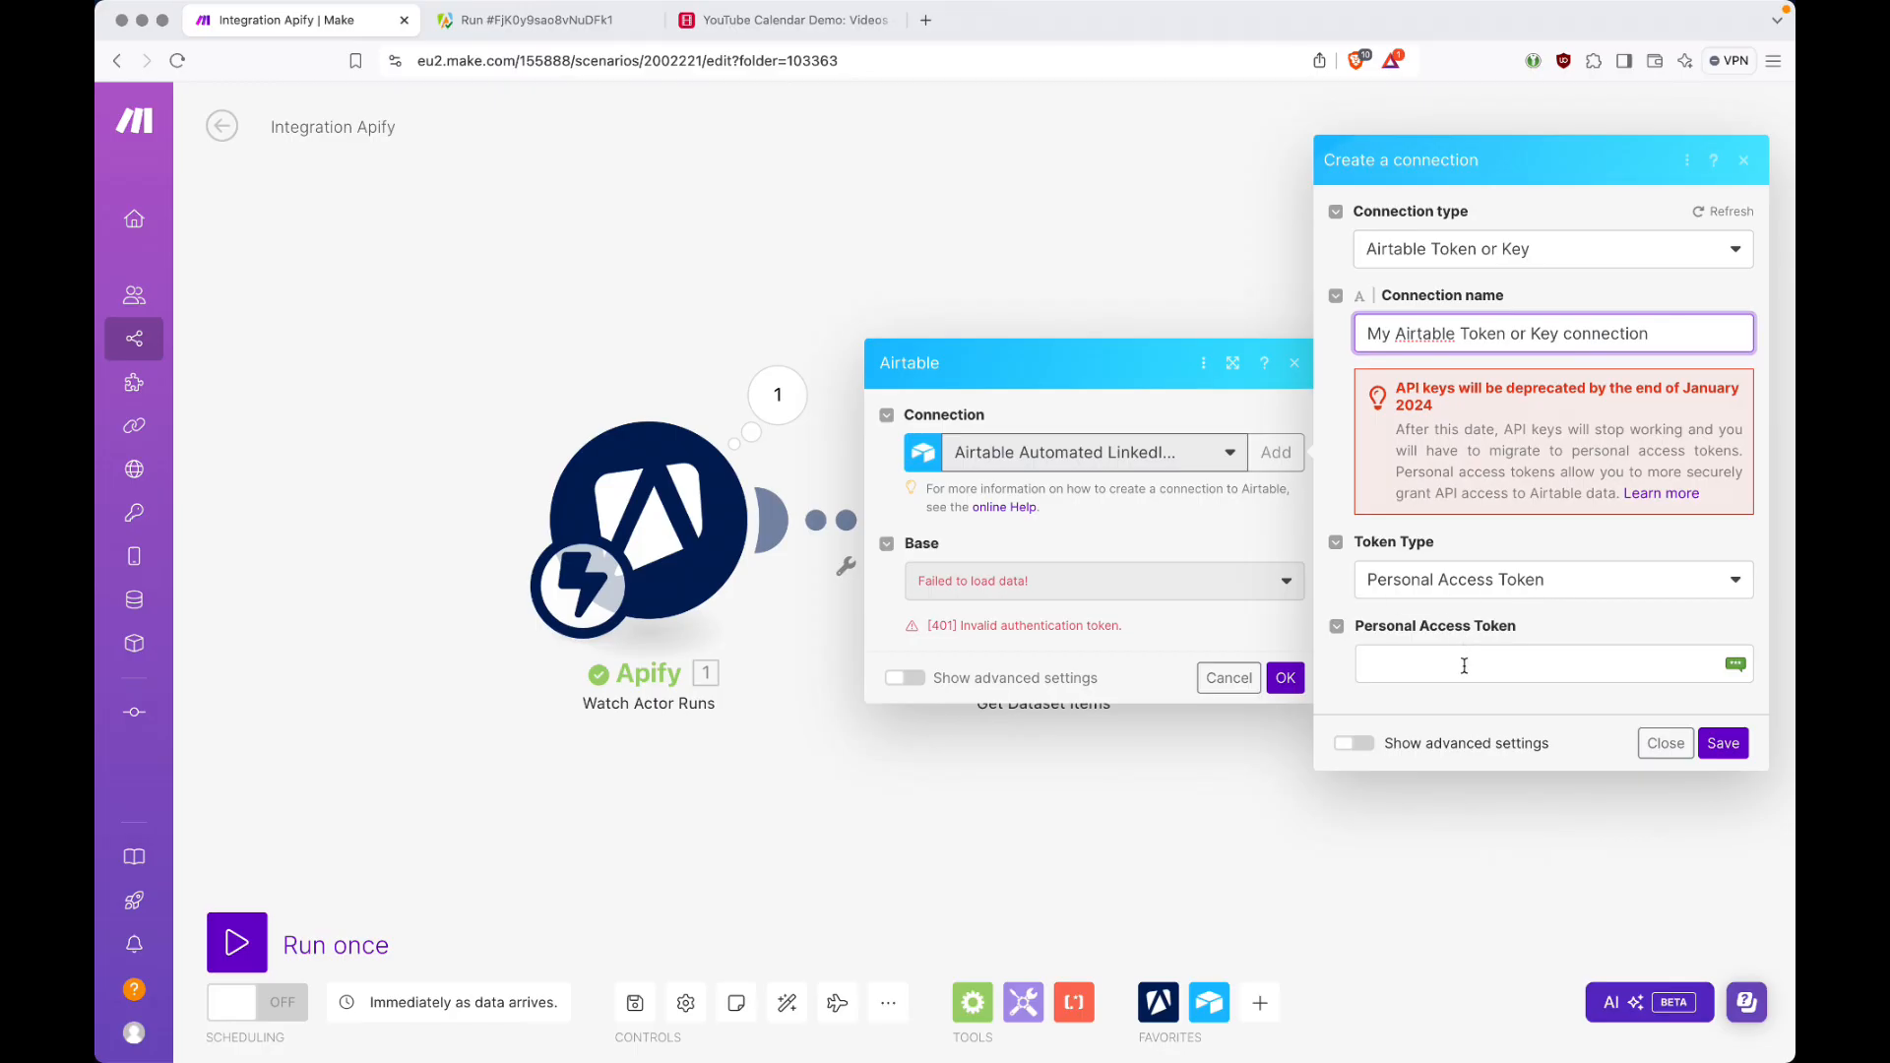
Switch to Airtable's Builder Hub and begin a new personal access token named youtube-scraper.
left_click(794, 19)
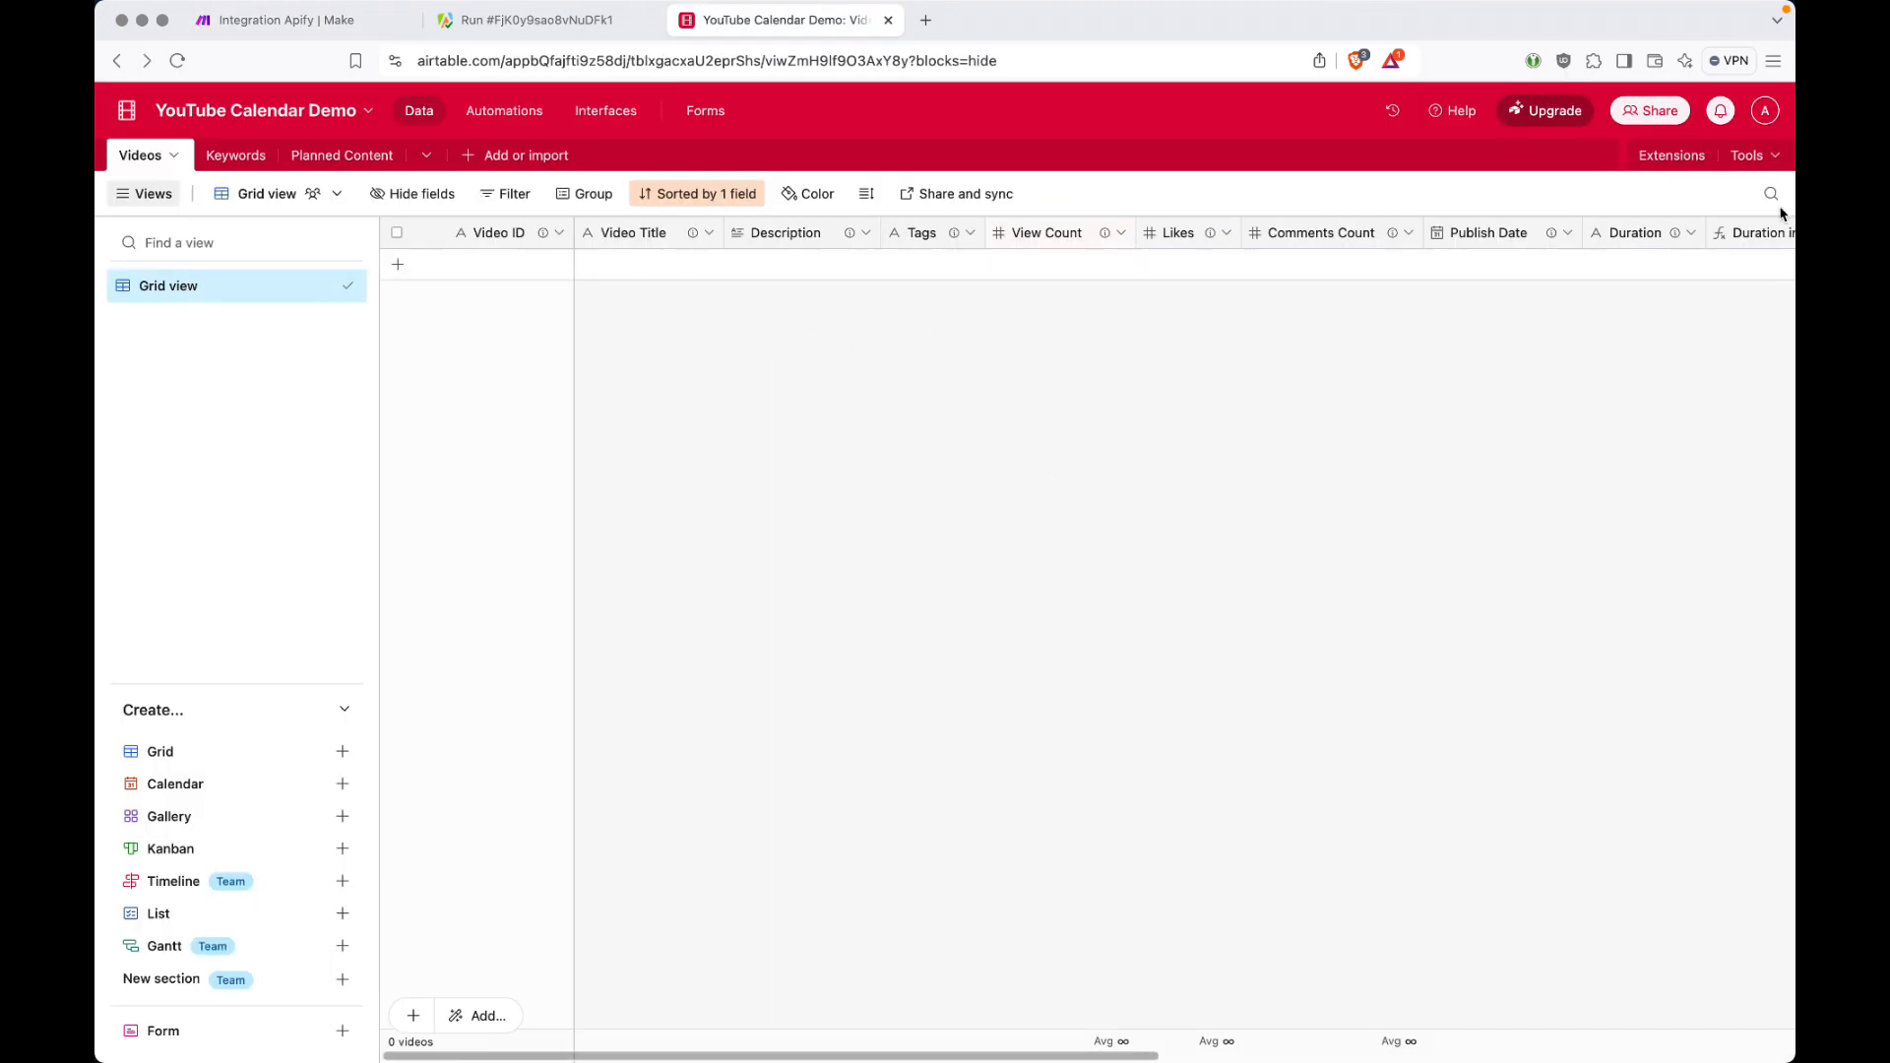
left_click(1766, 114)
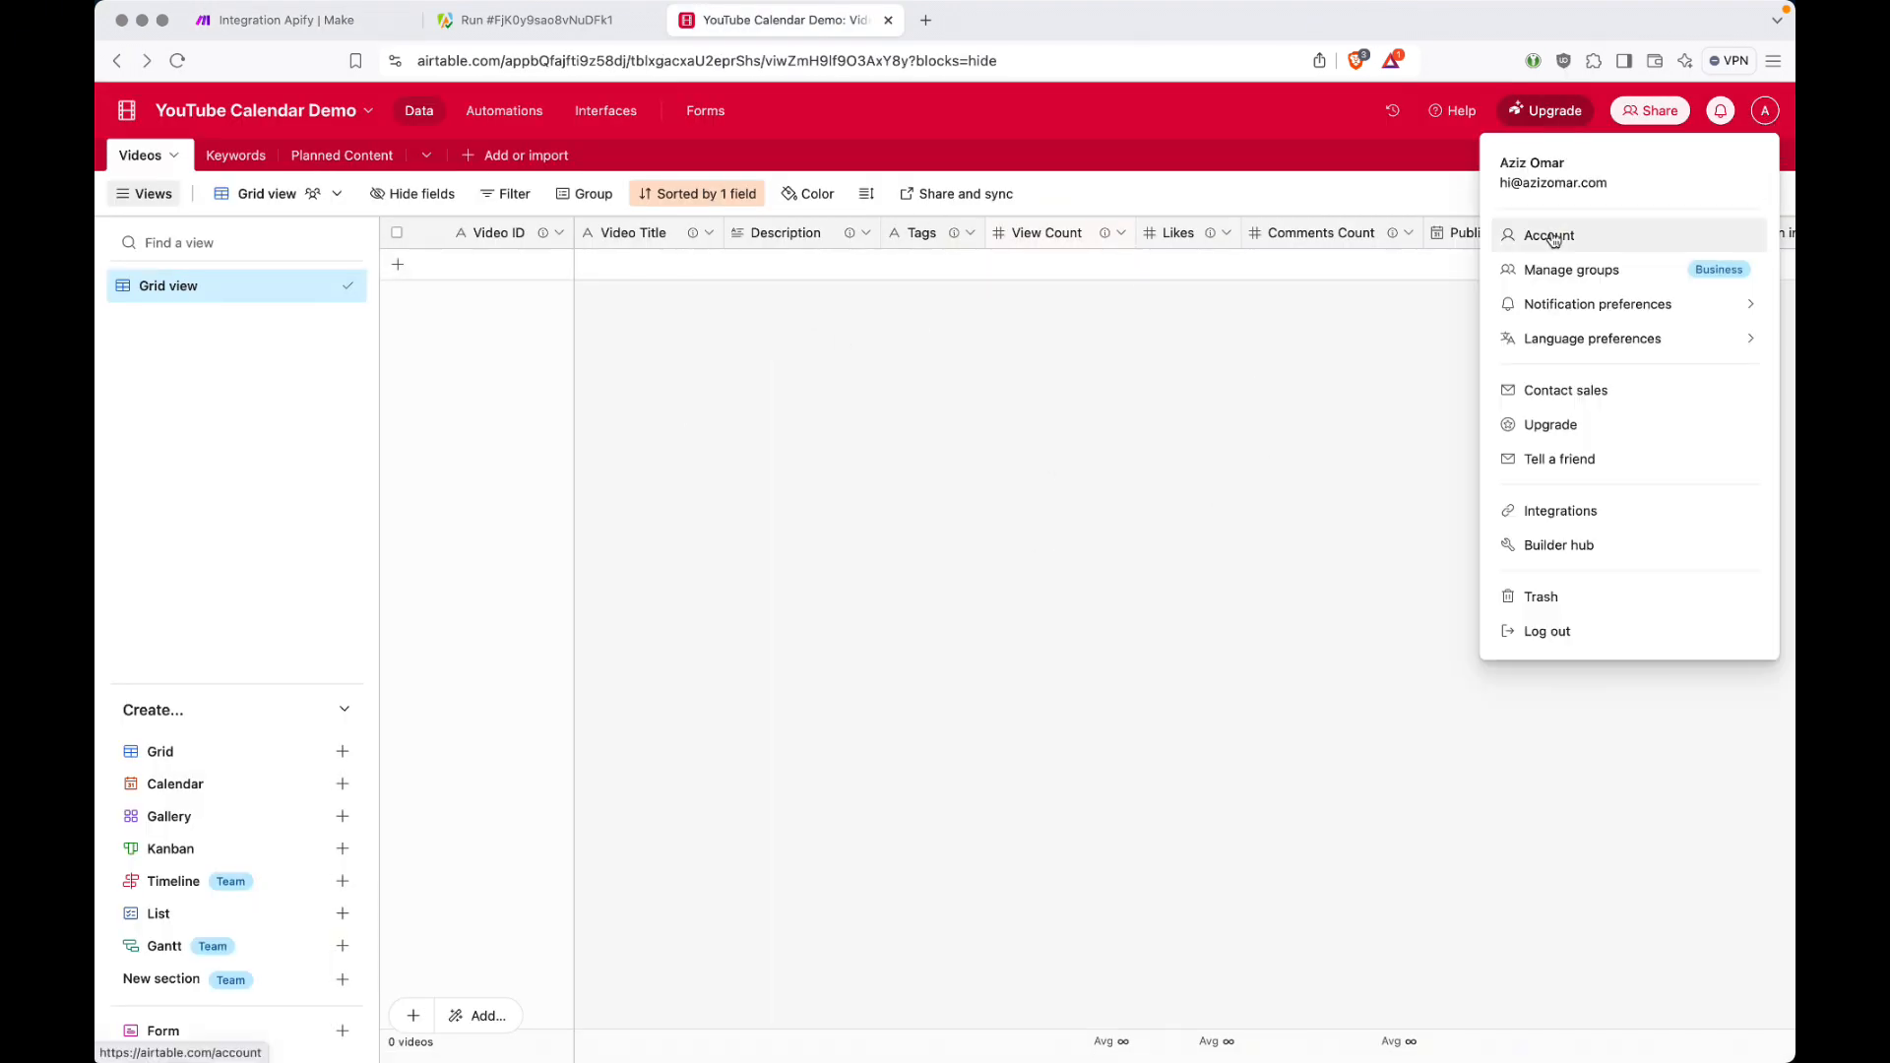
left_click(1579, 545)
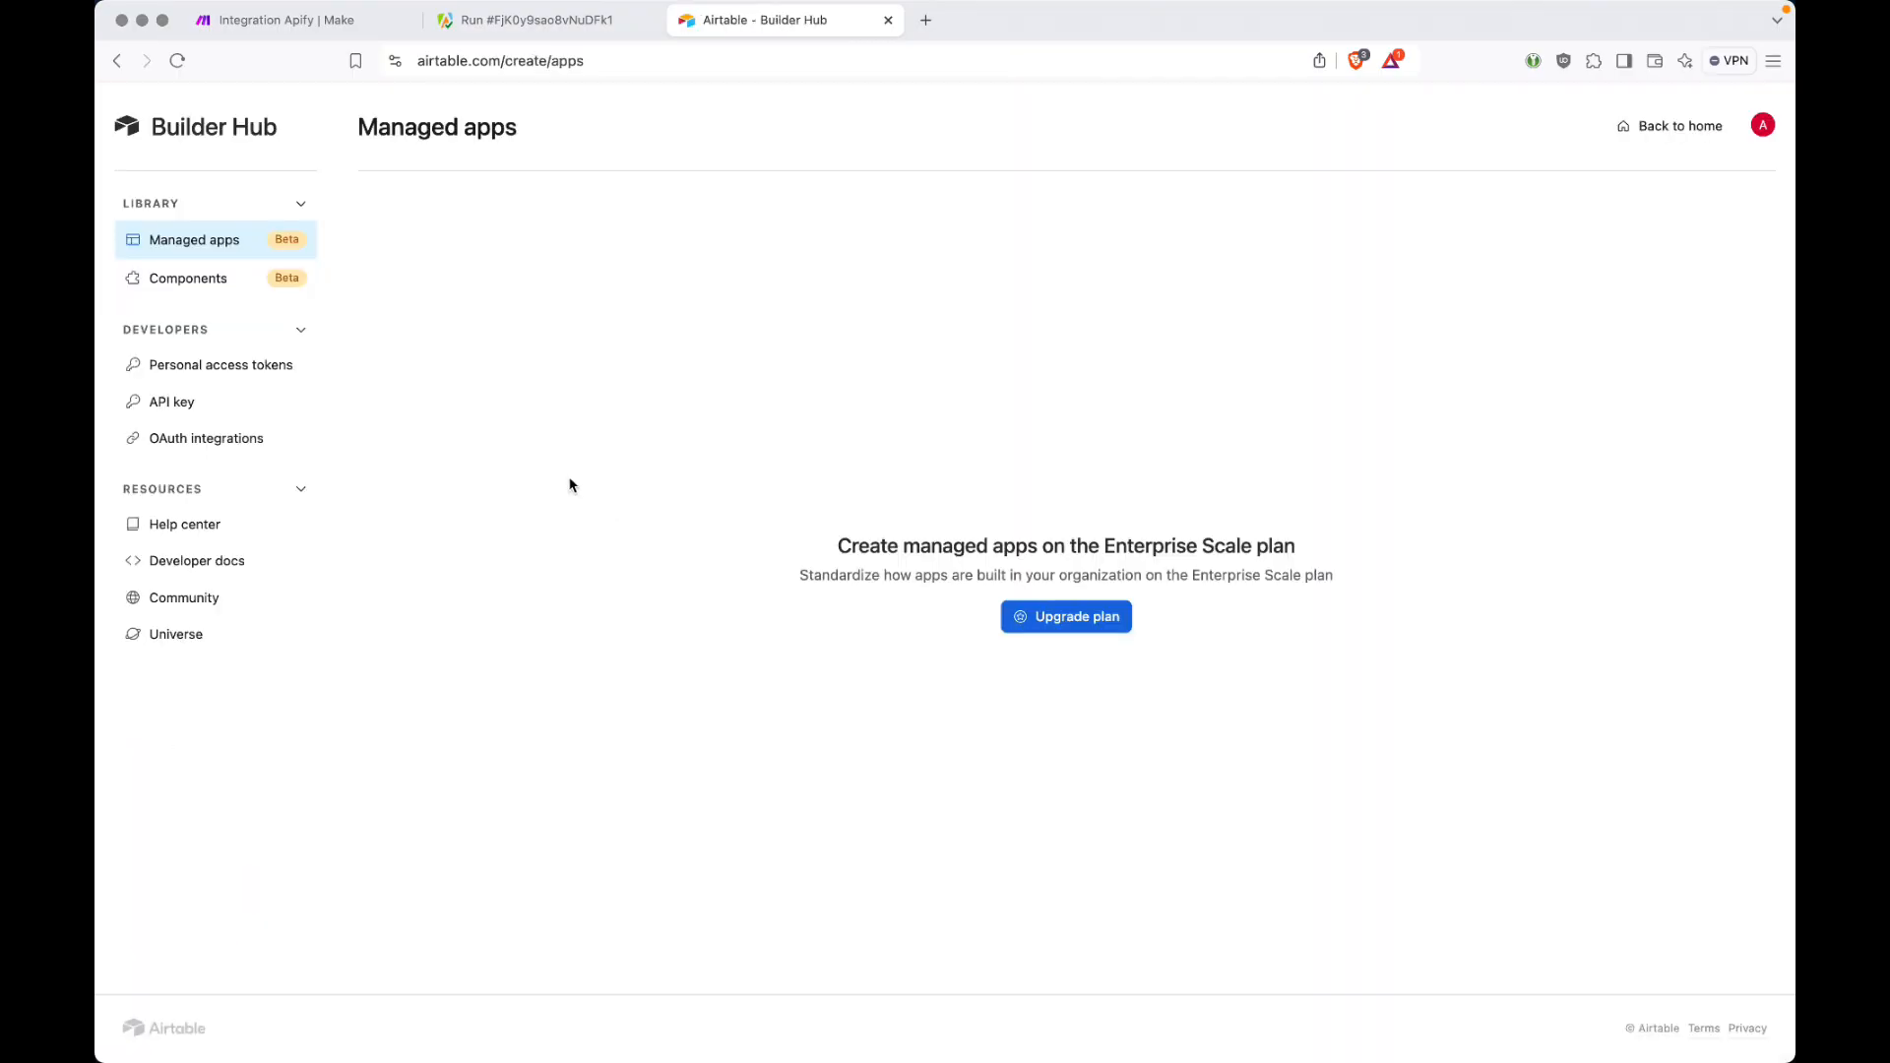
left_click(277, 380)
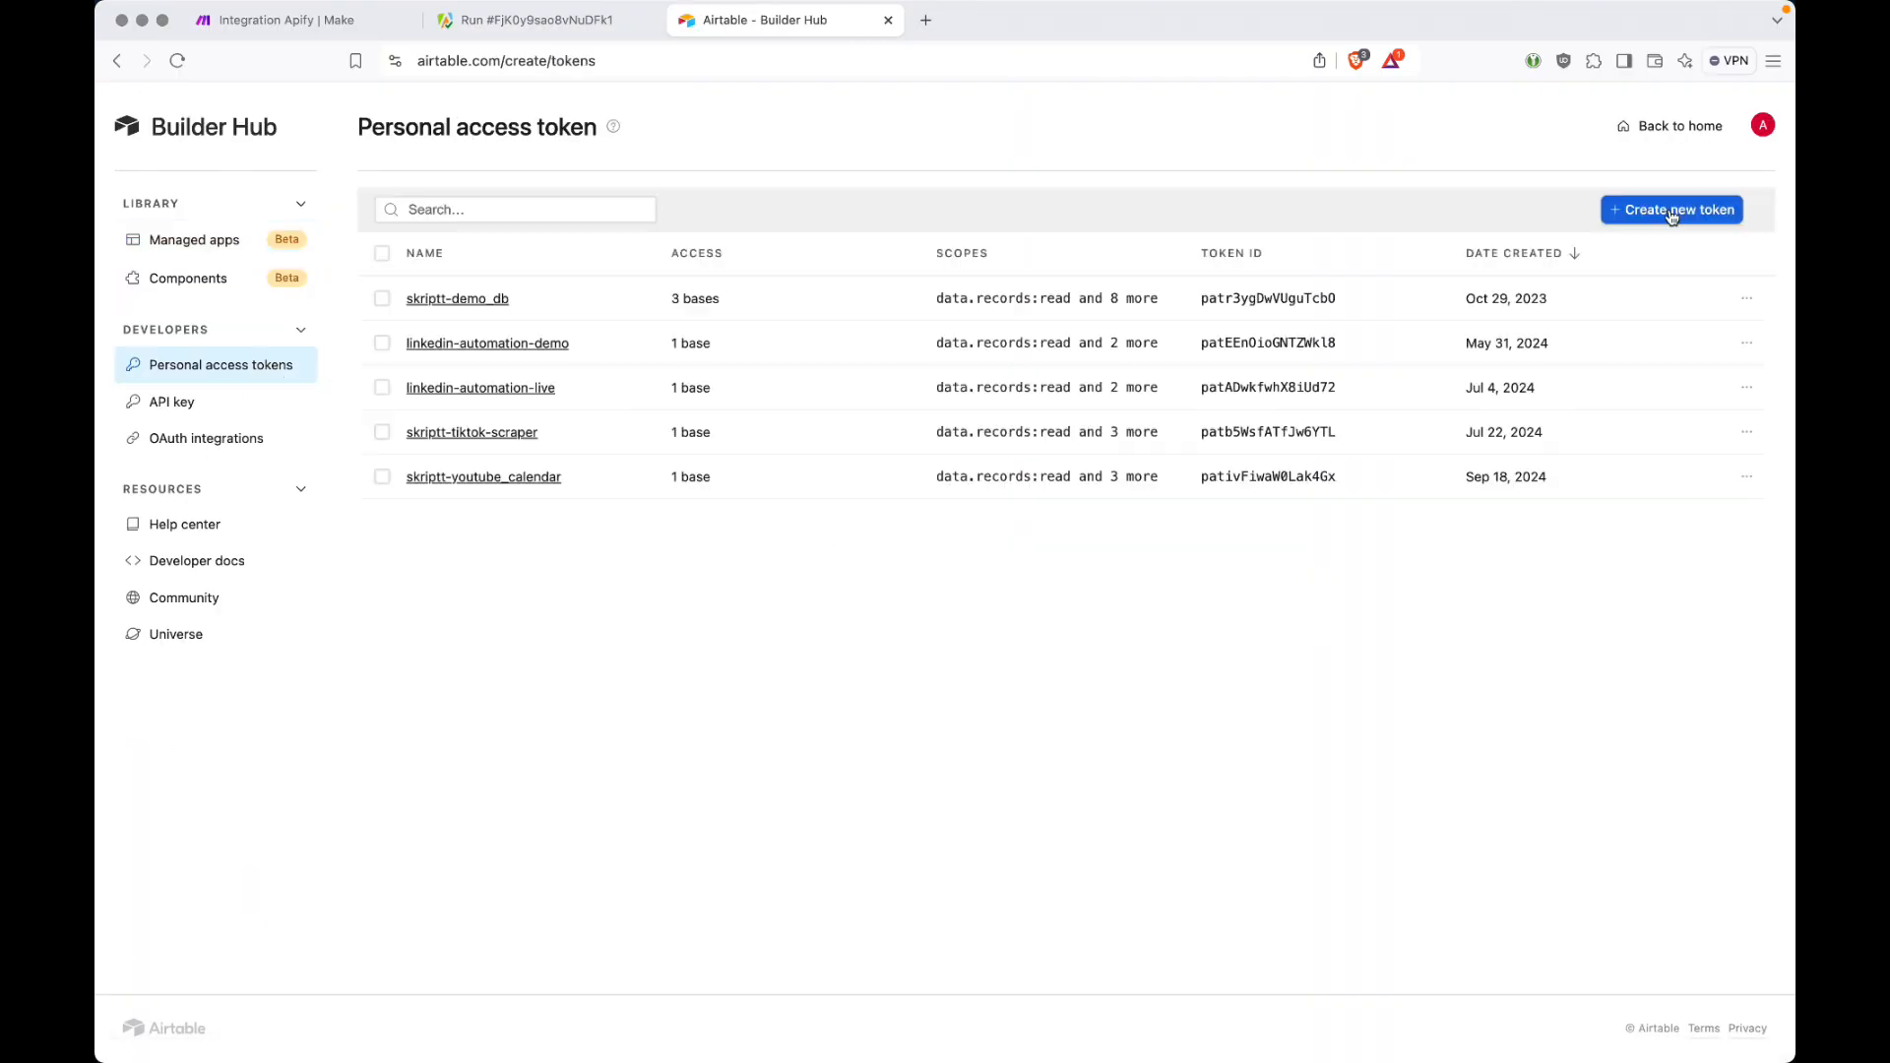
left_click(1680, 214)
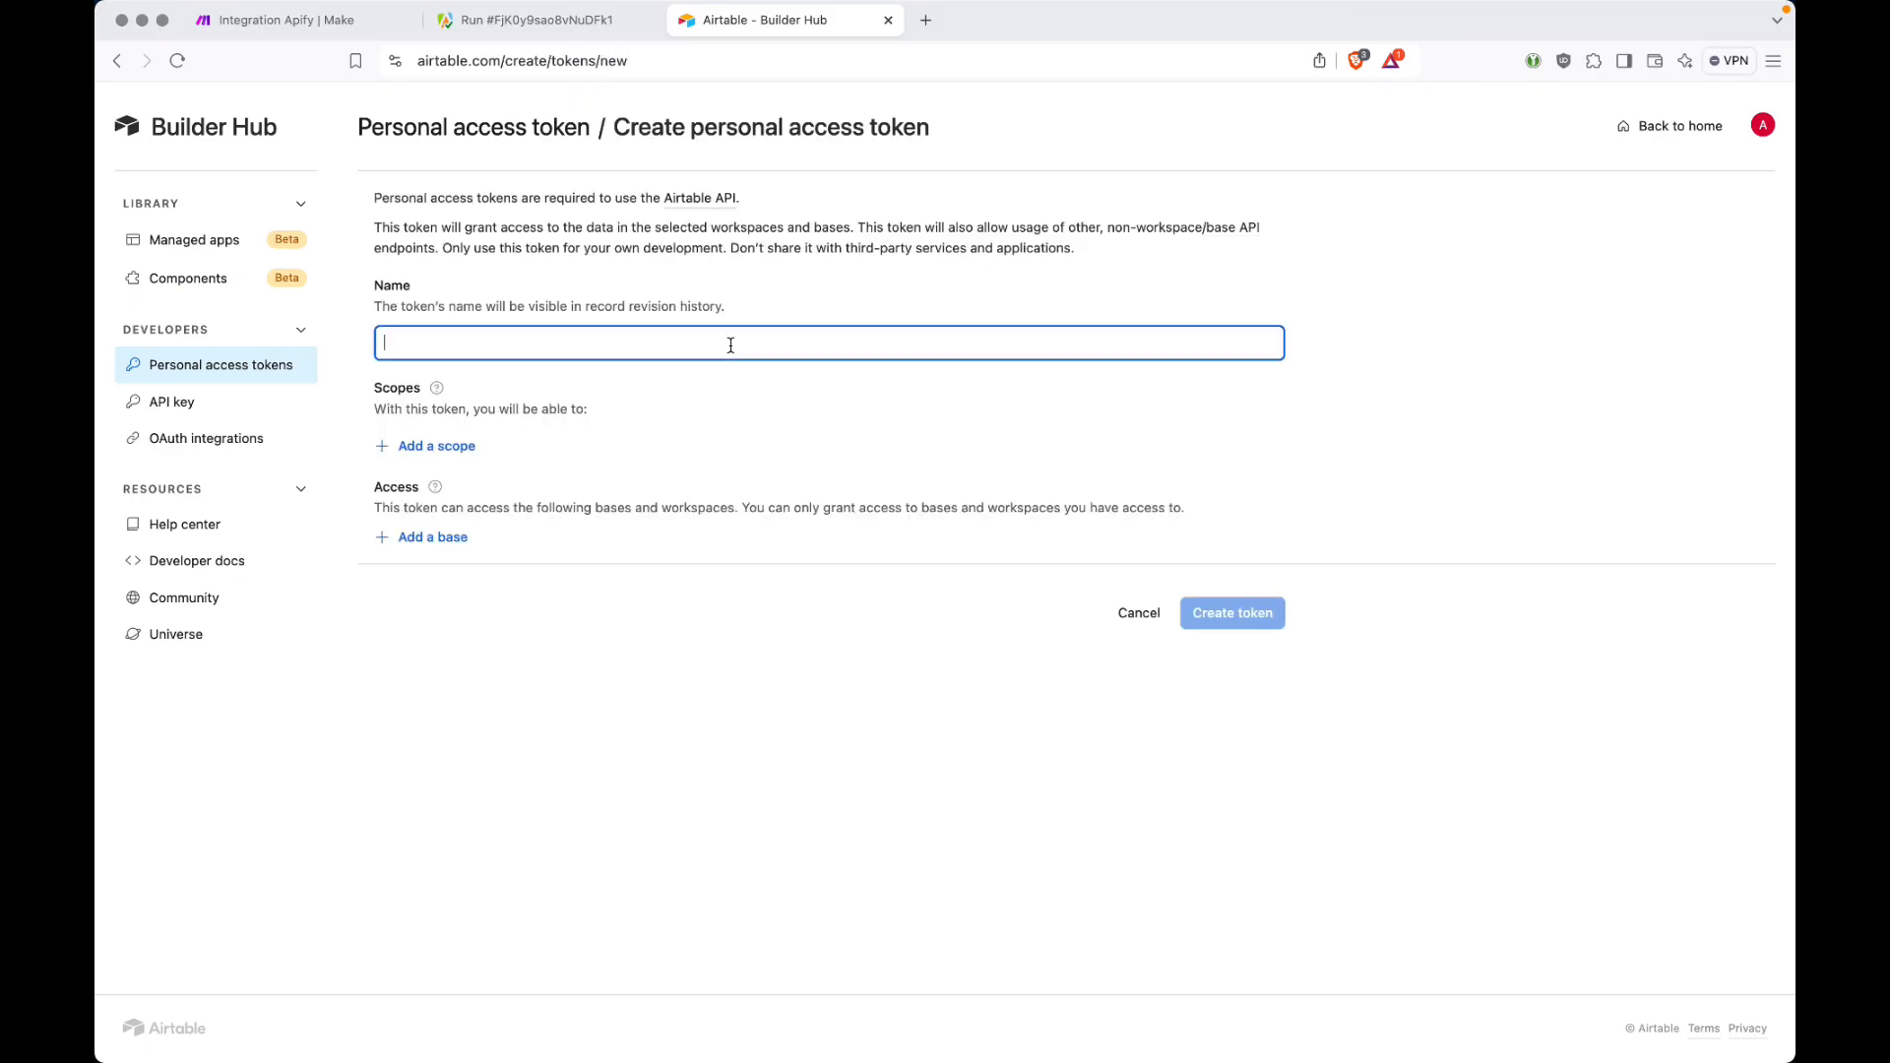
type("youtube-scraper")
Give the token the scopes data.records:read, data.records:write, schema.bases:read and schema.bases:write, and create it.
left_click(423, 451)
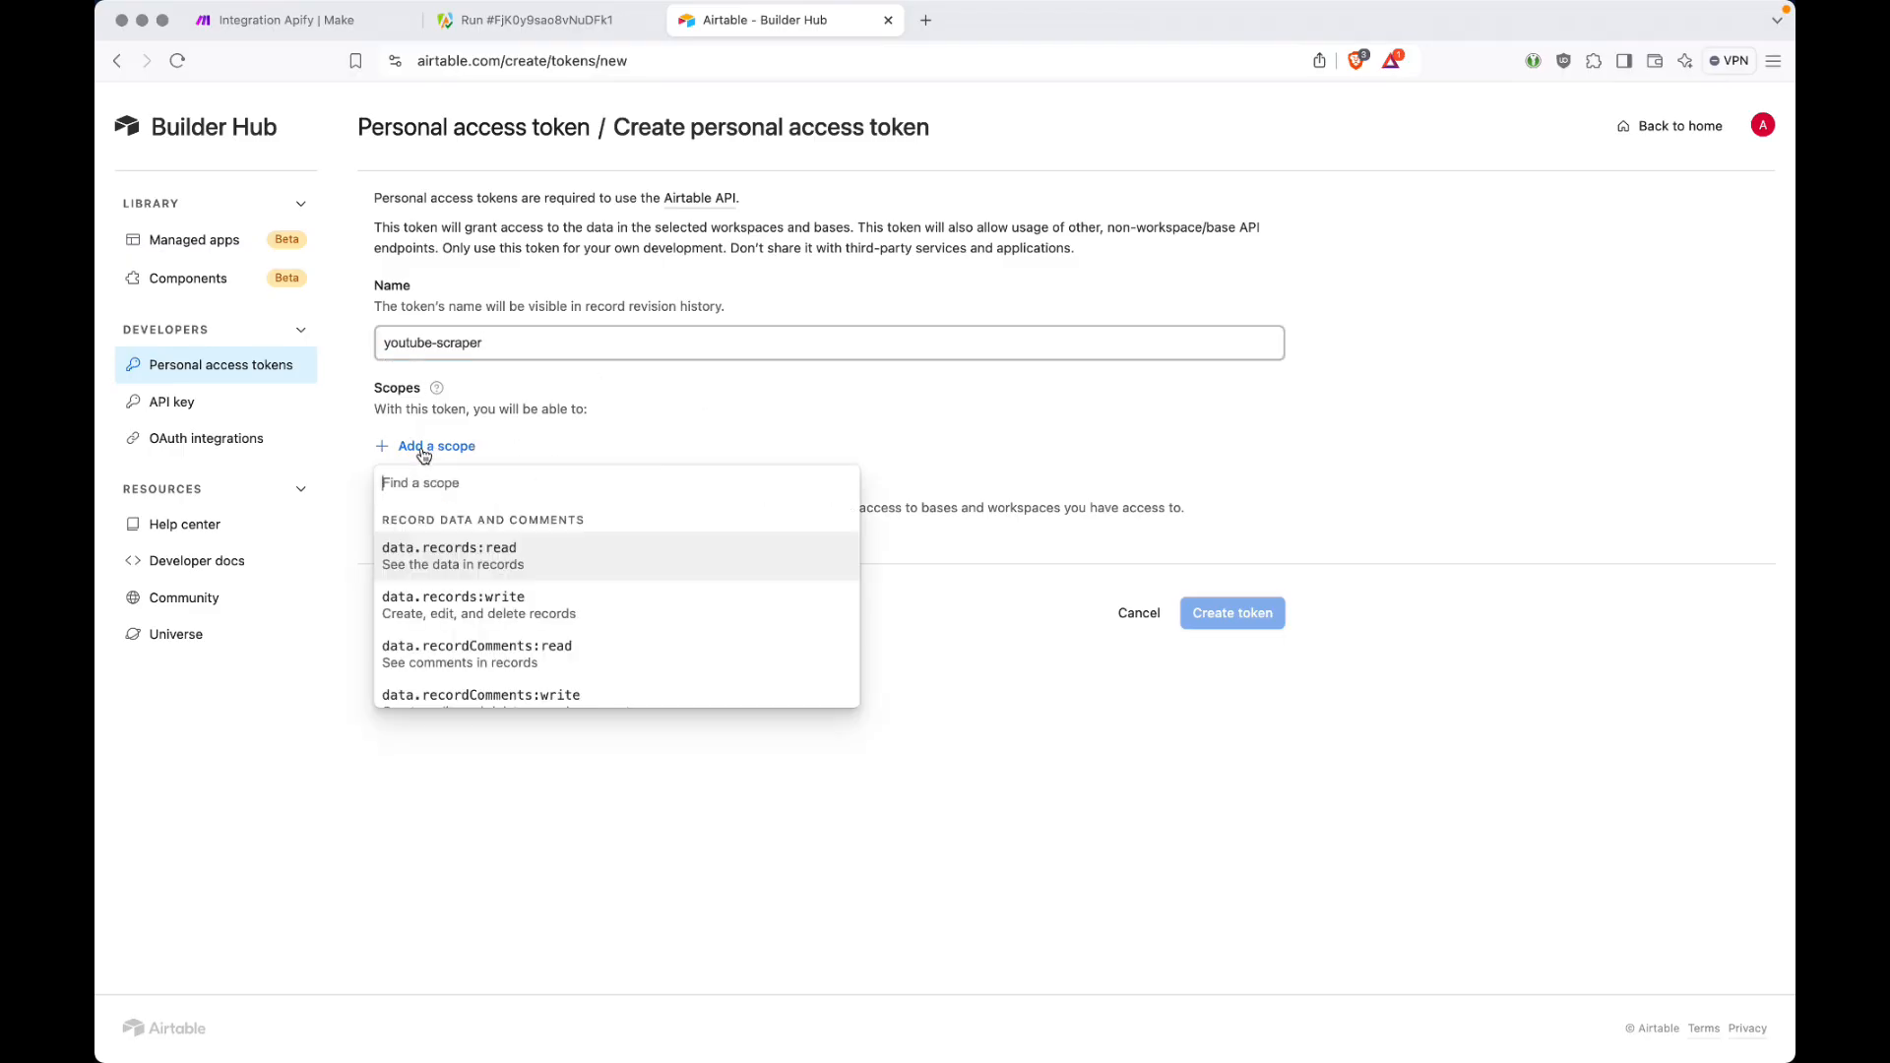
left_click(572, 560)
left_click(451, 495)
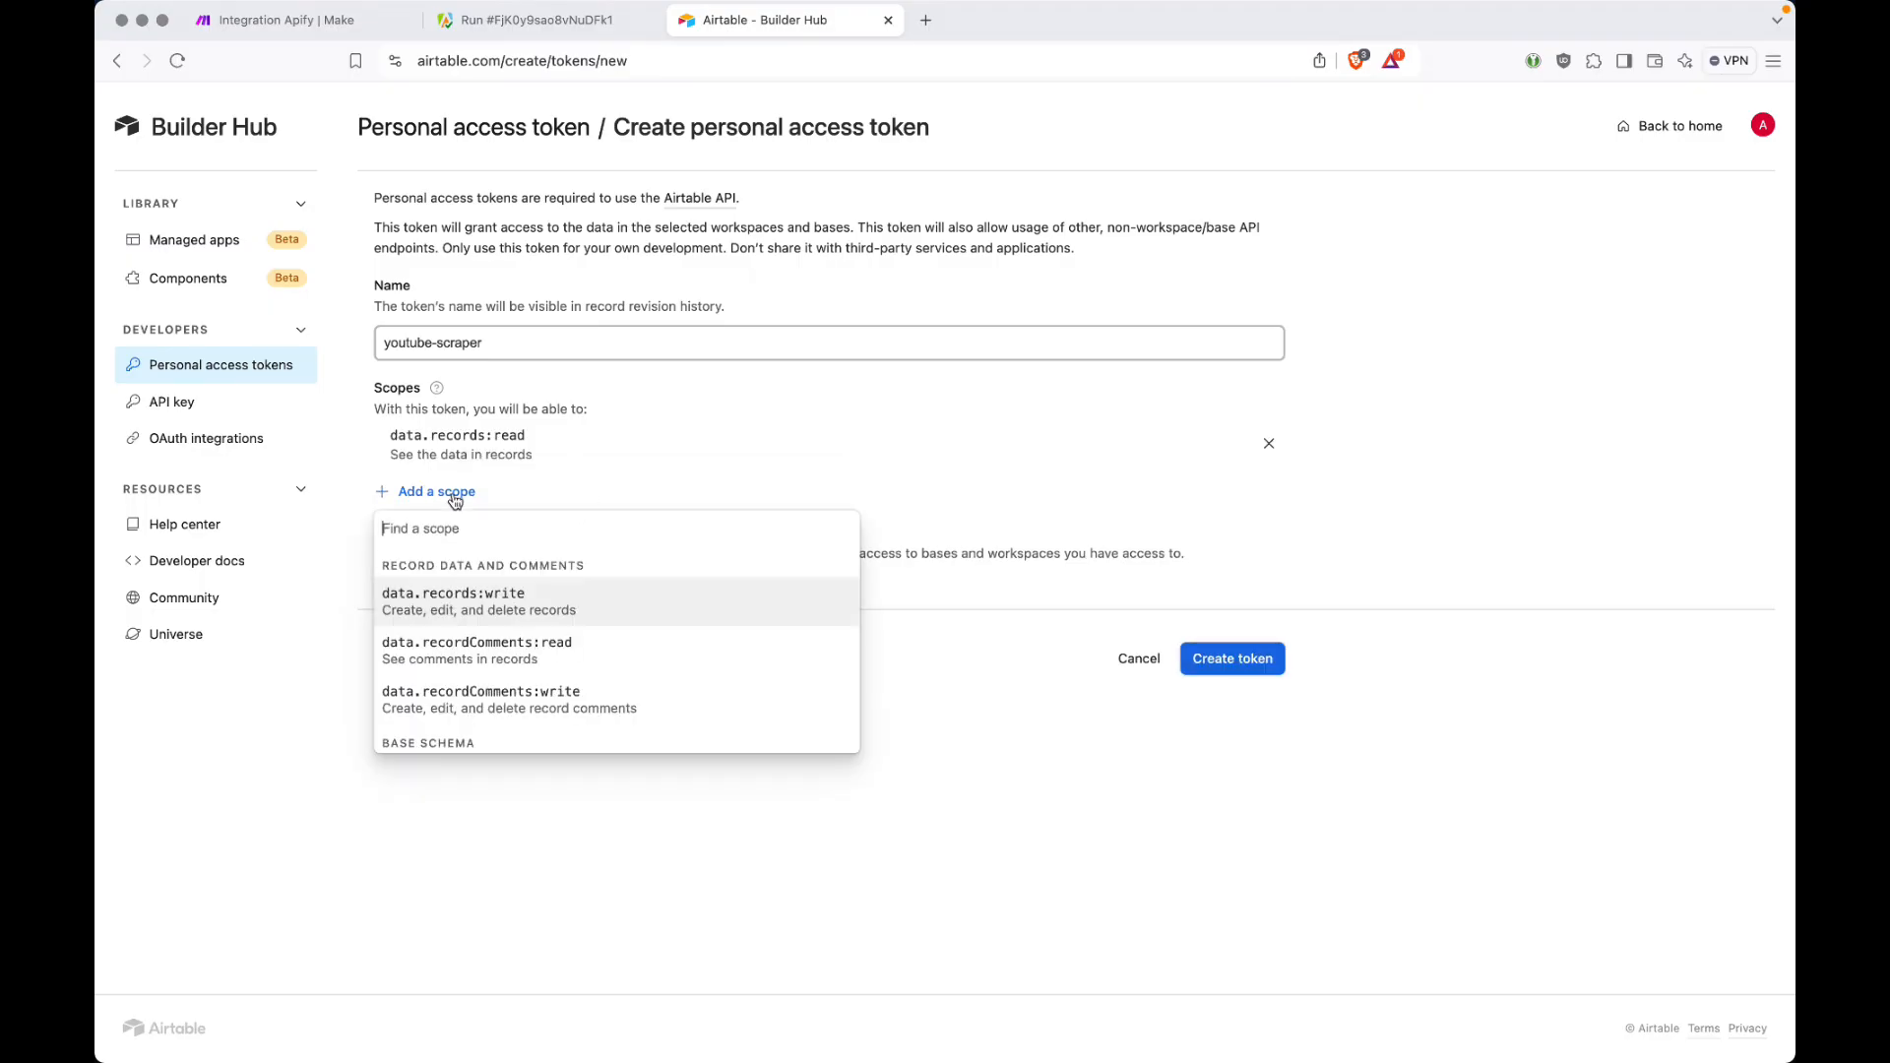
left_click(497, 612)
left_click(437, 536)
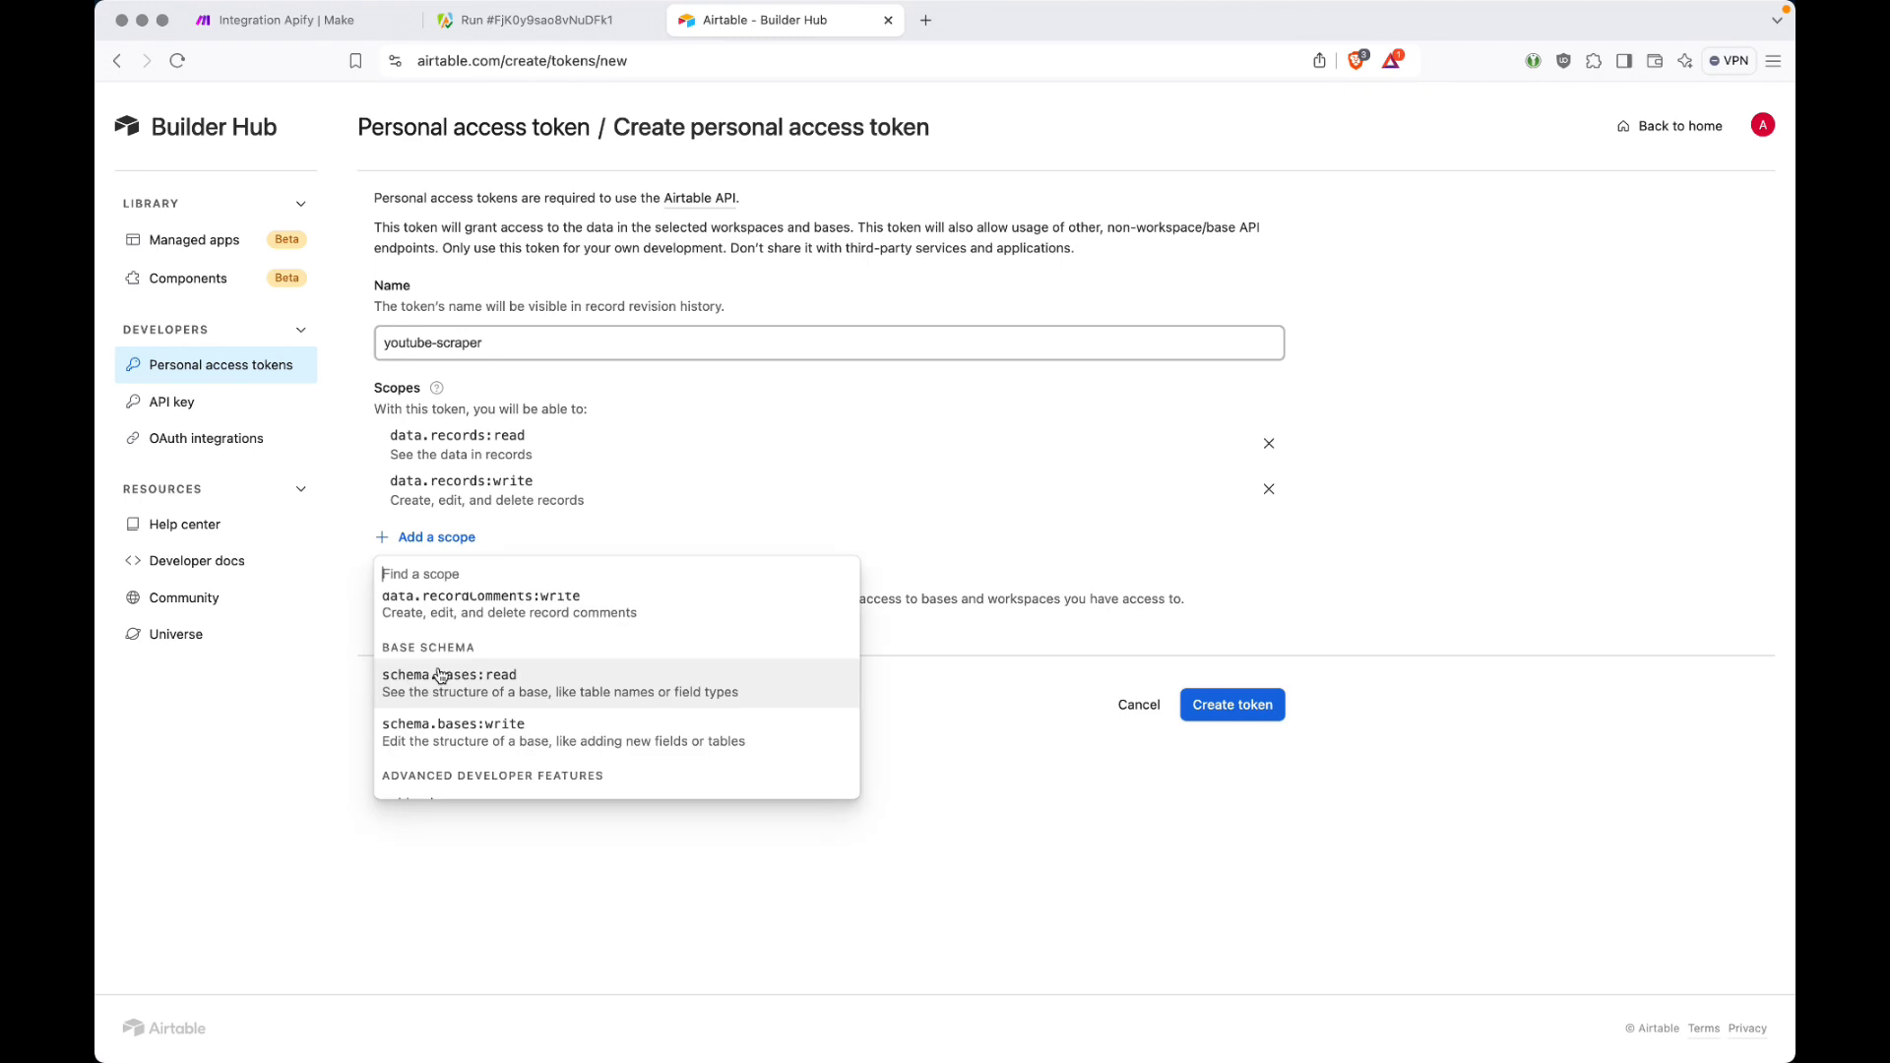
left_click(520, 679)
left_click(437, 583)
scroll(504, 719, "down", 2)
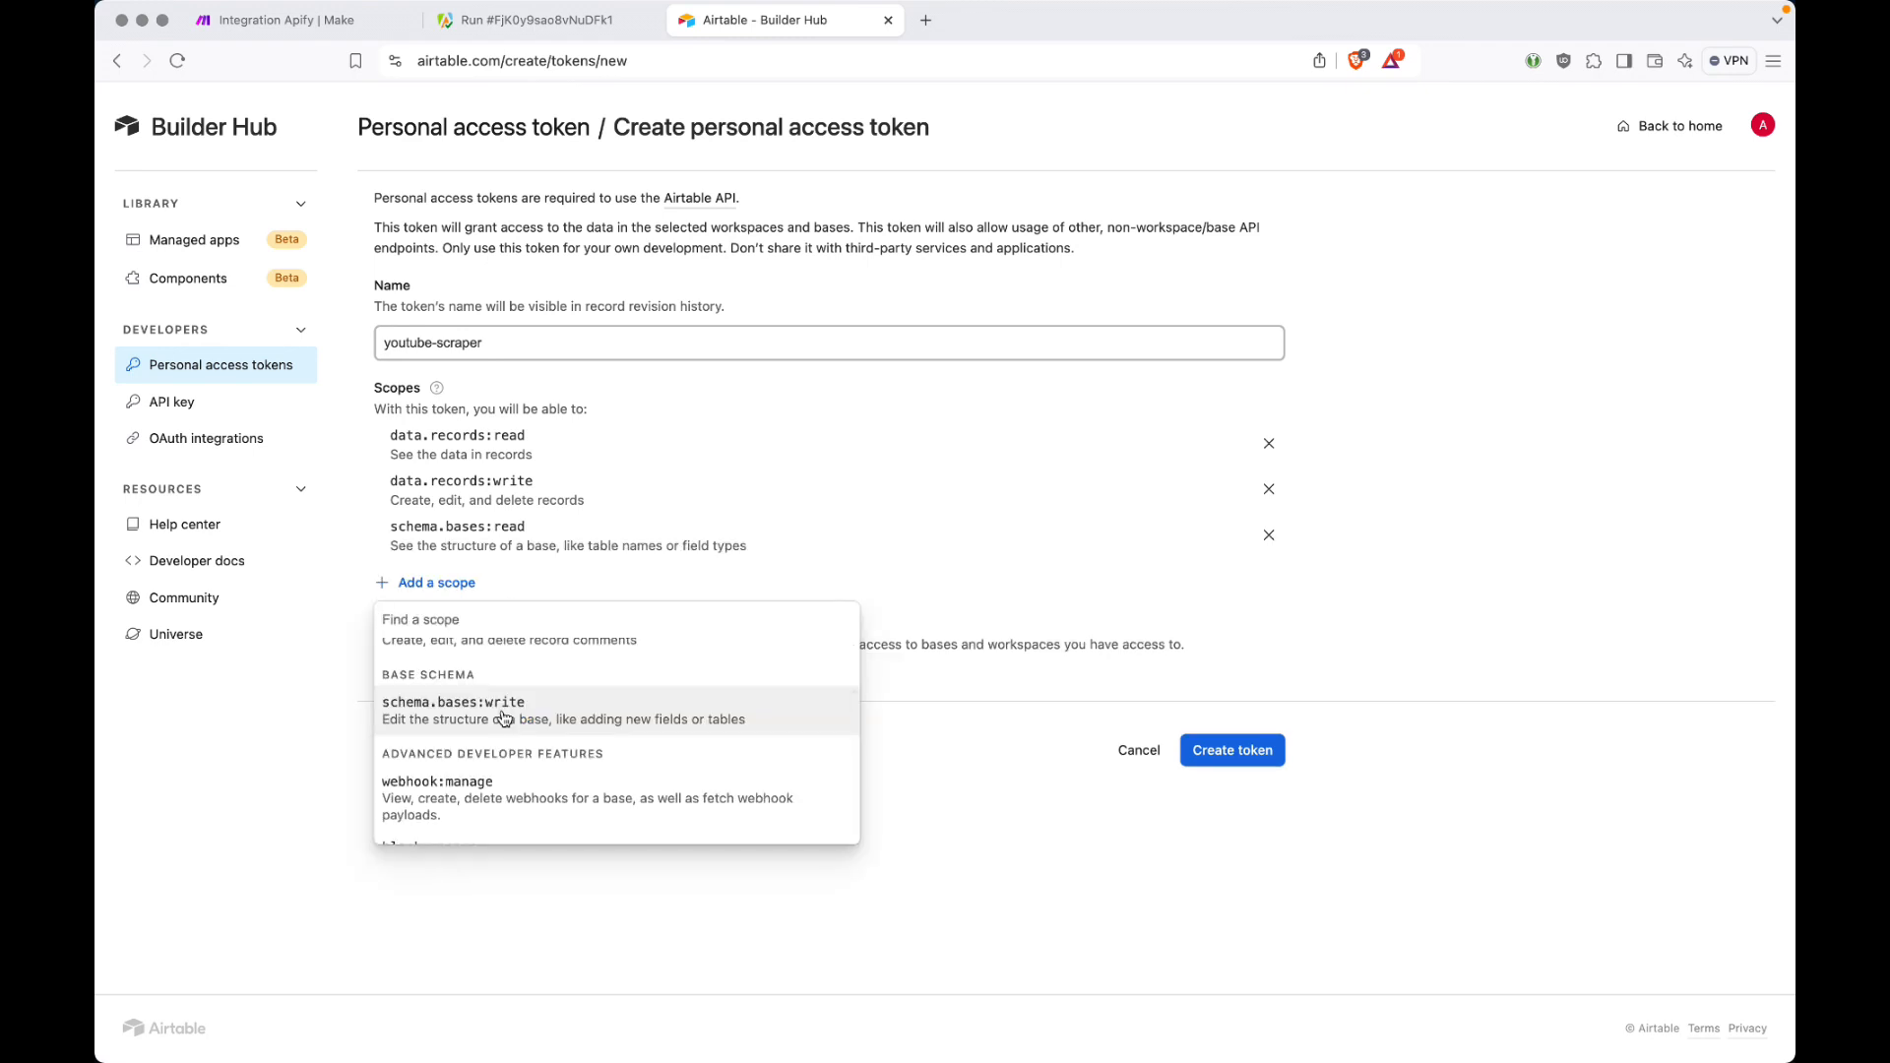
left_click(502, 710)
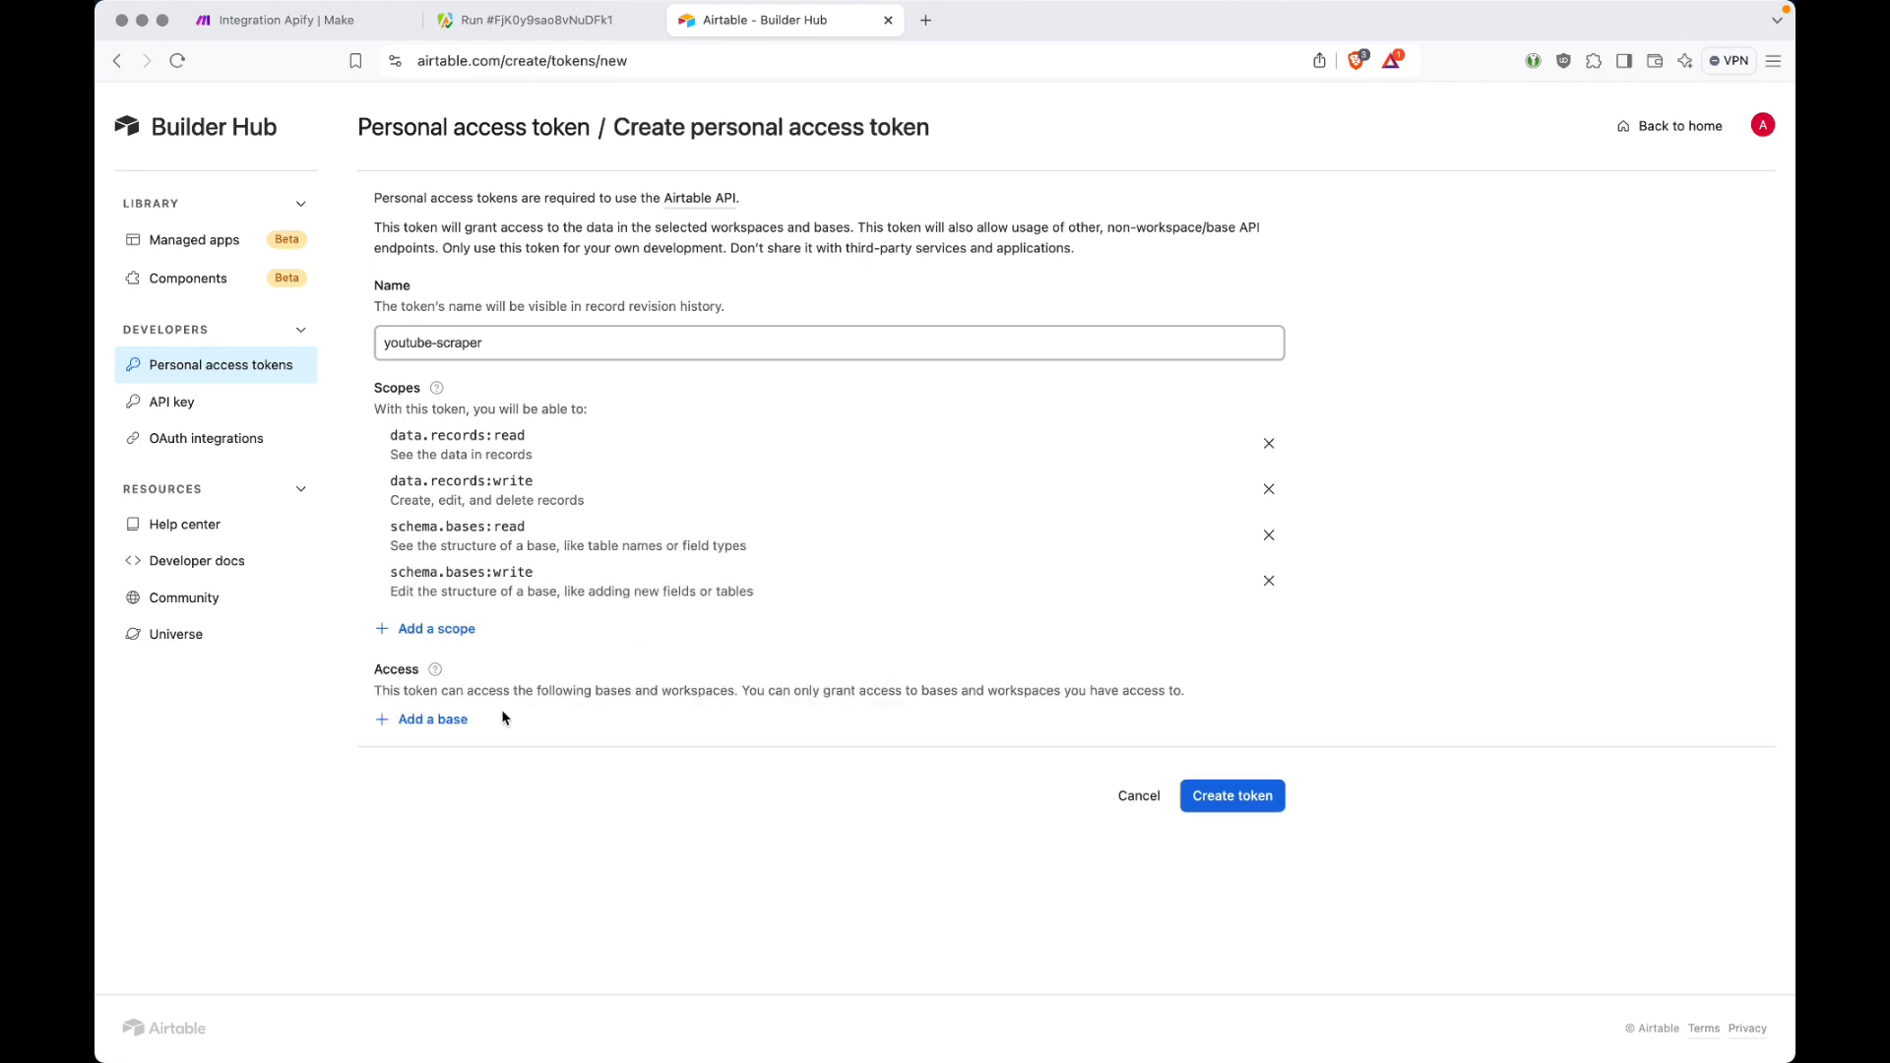
left_click(1253, 795)
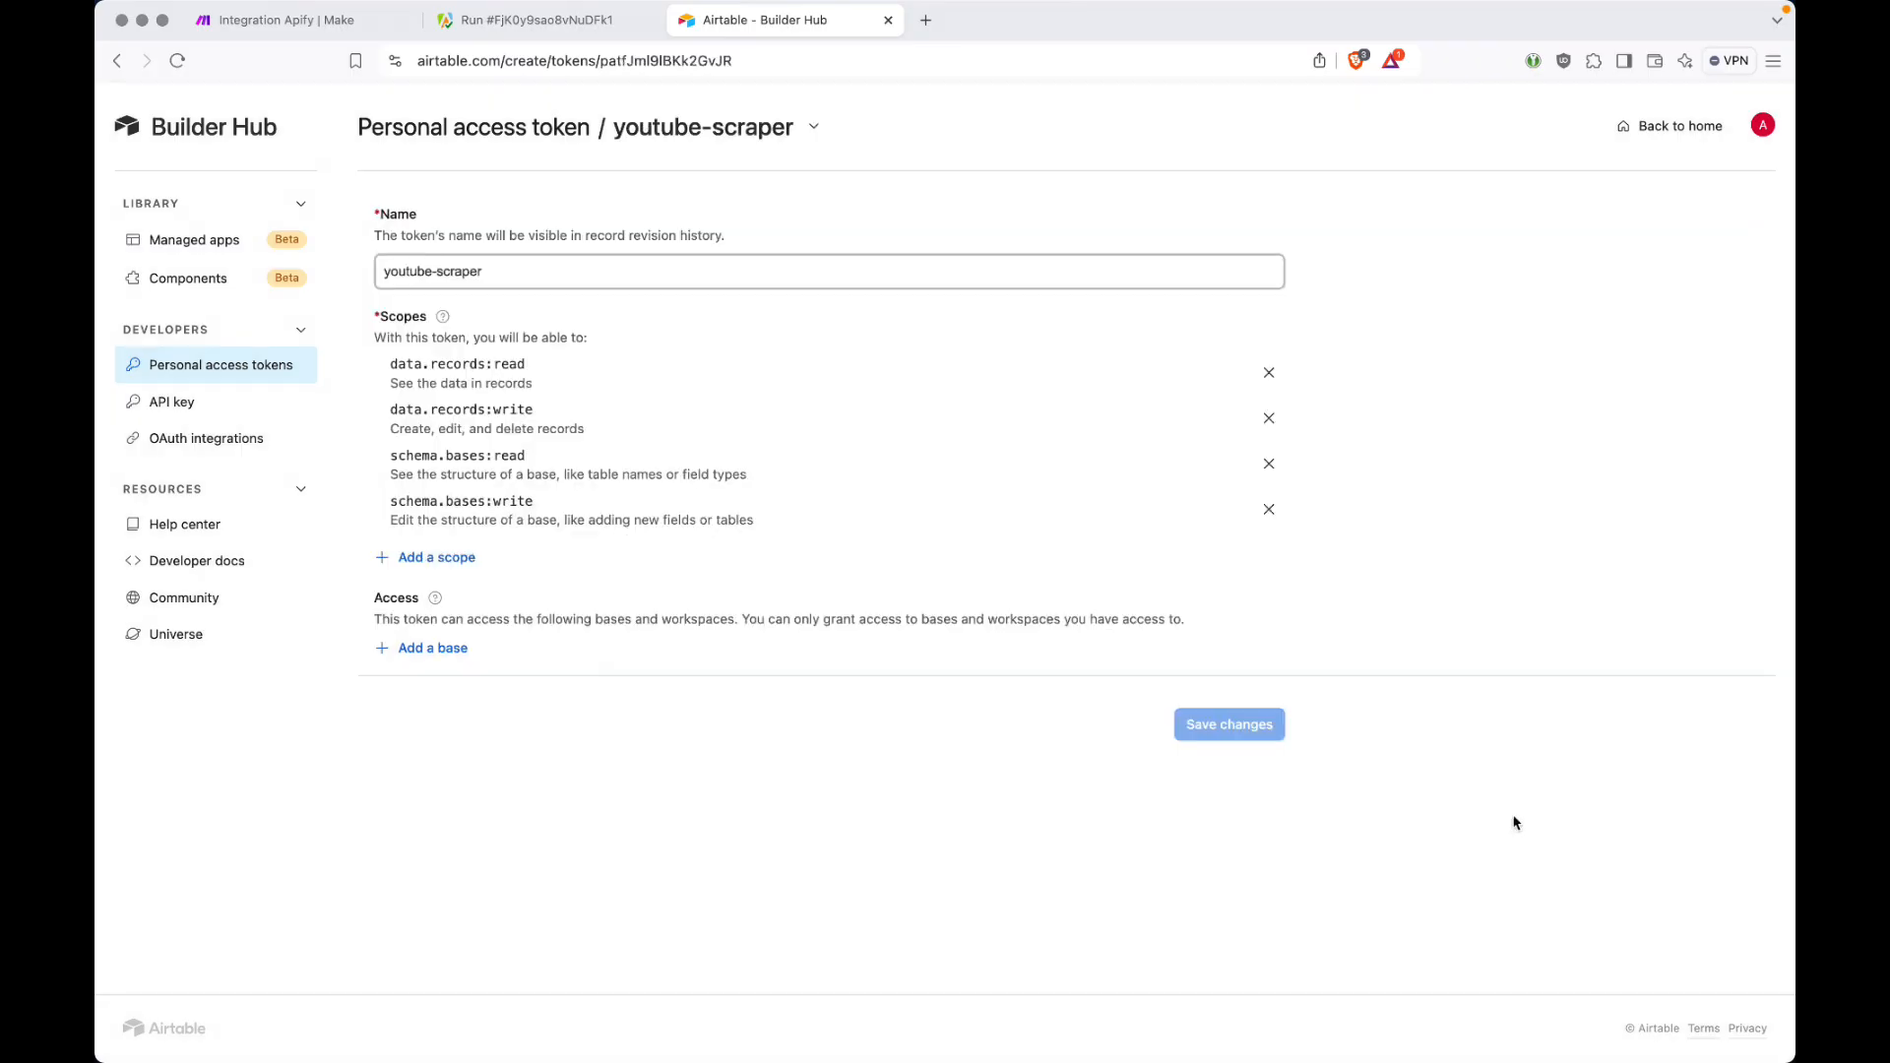
Grant the youtube-scraper token access to the YouTube Calendar Demo base and save the changes.
left_click(431, 652)
type("r demo")
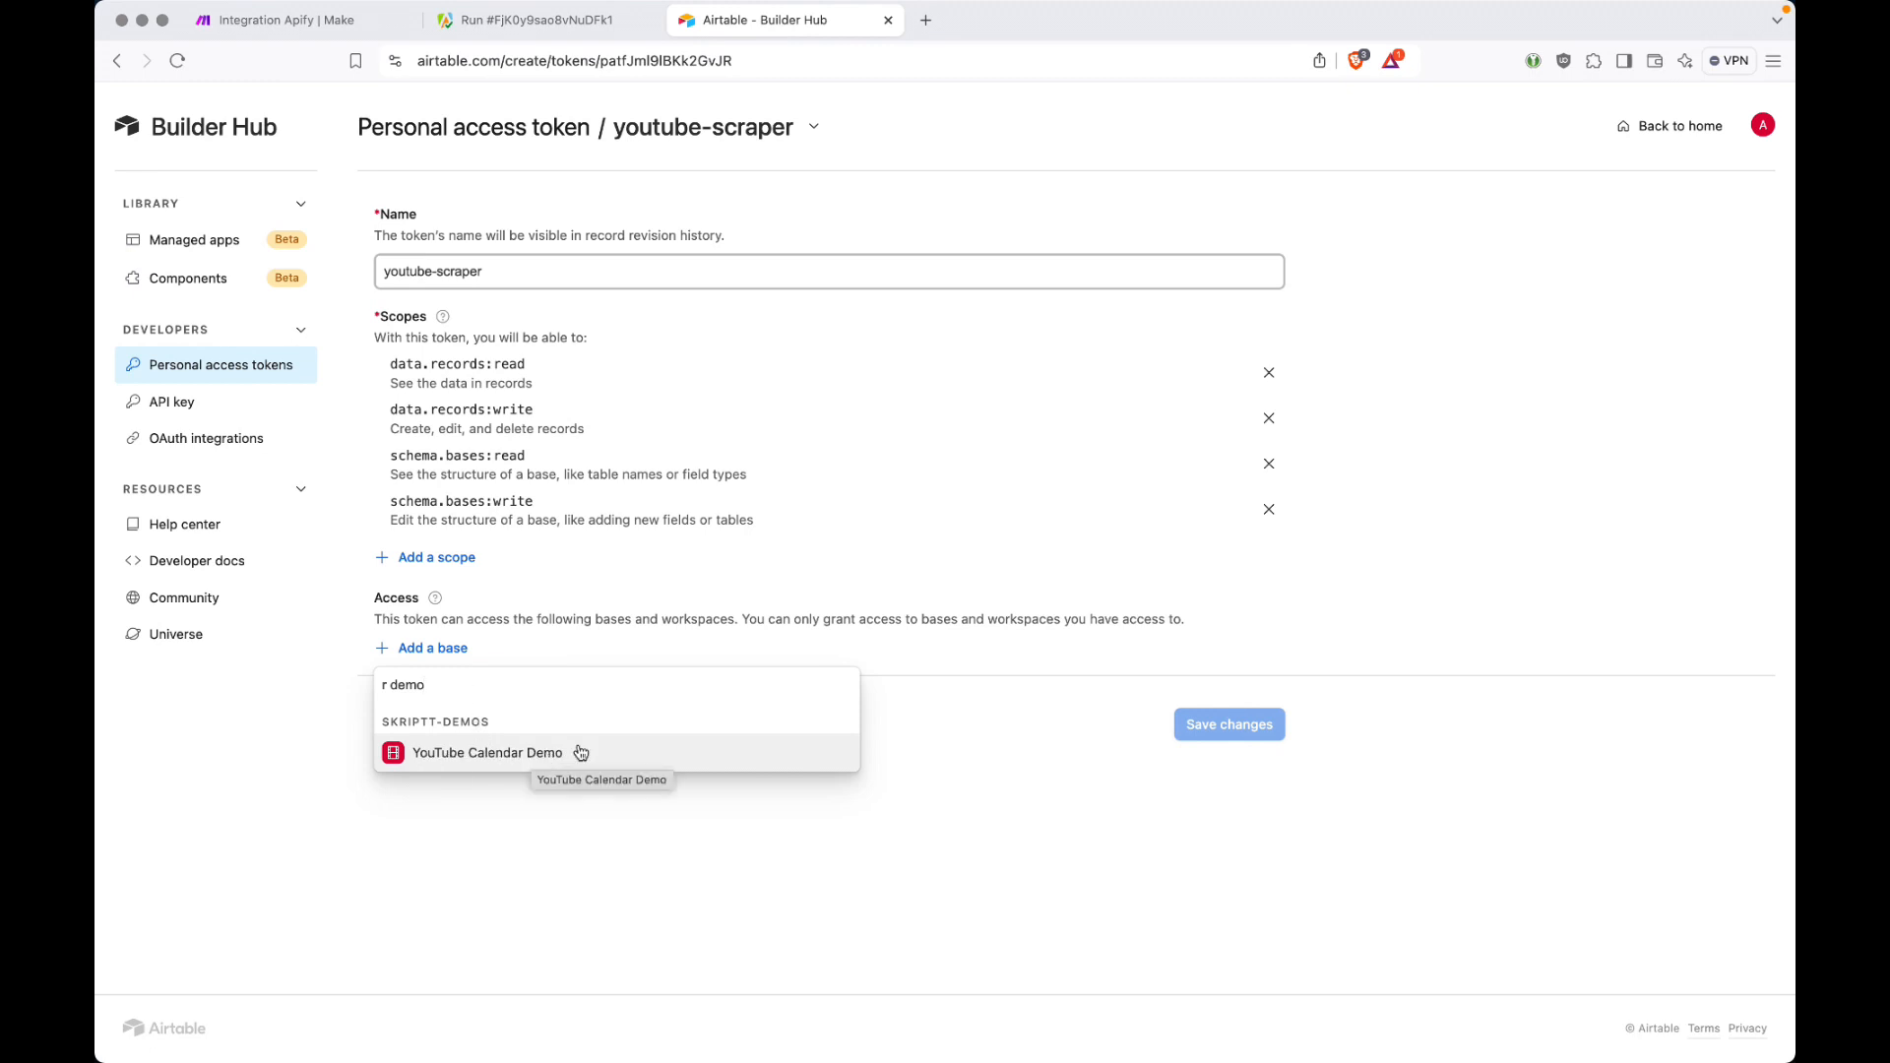
left_click(615, 754)
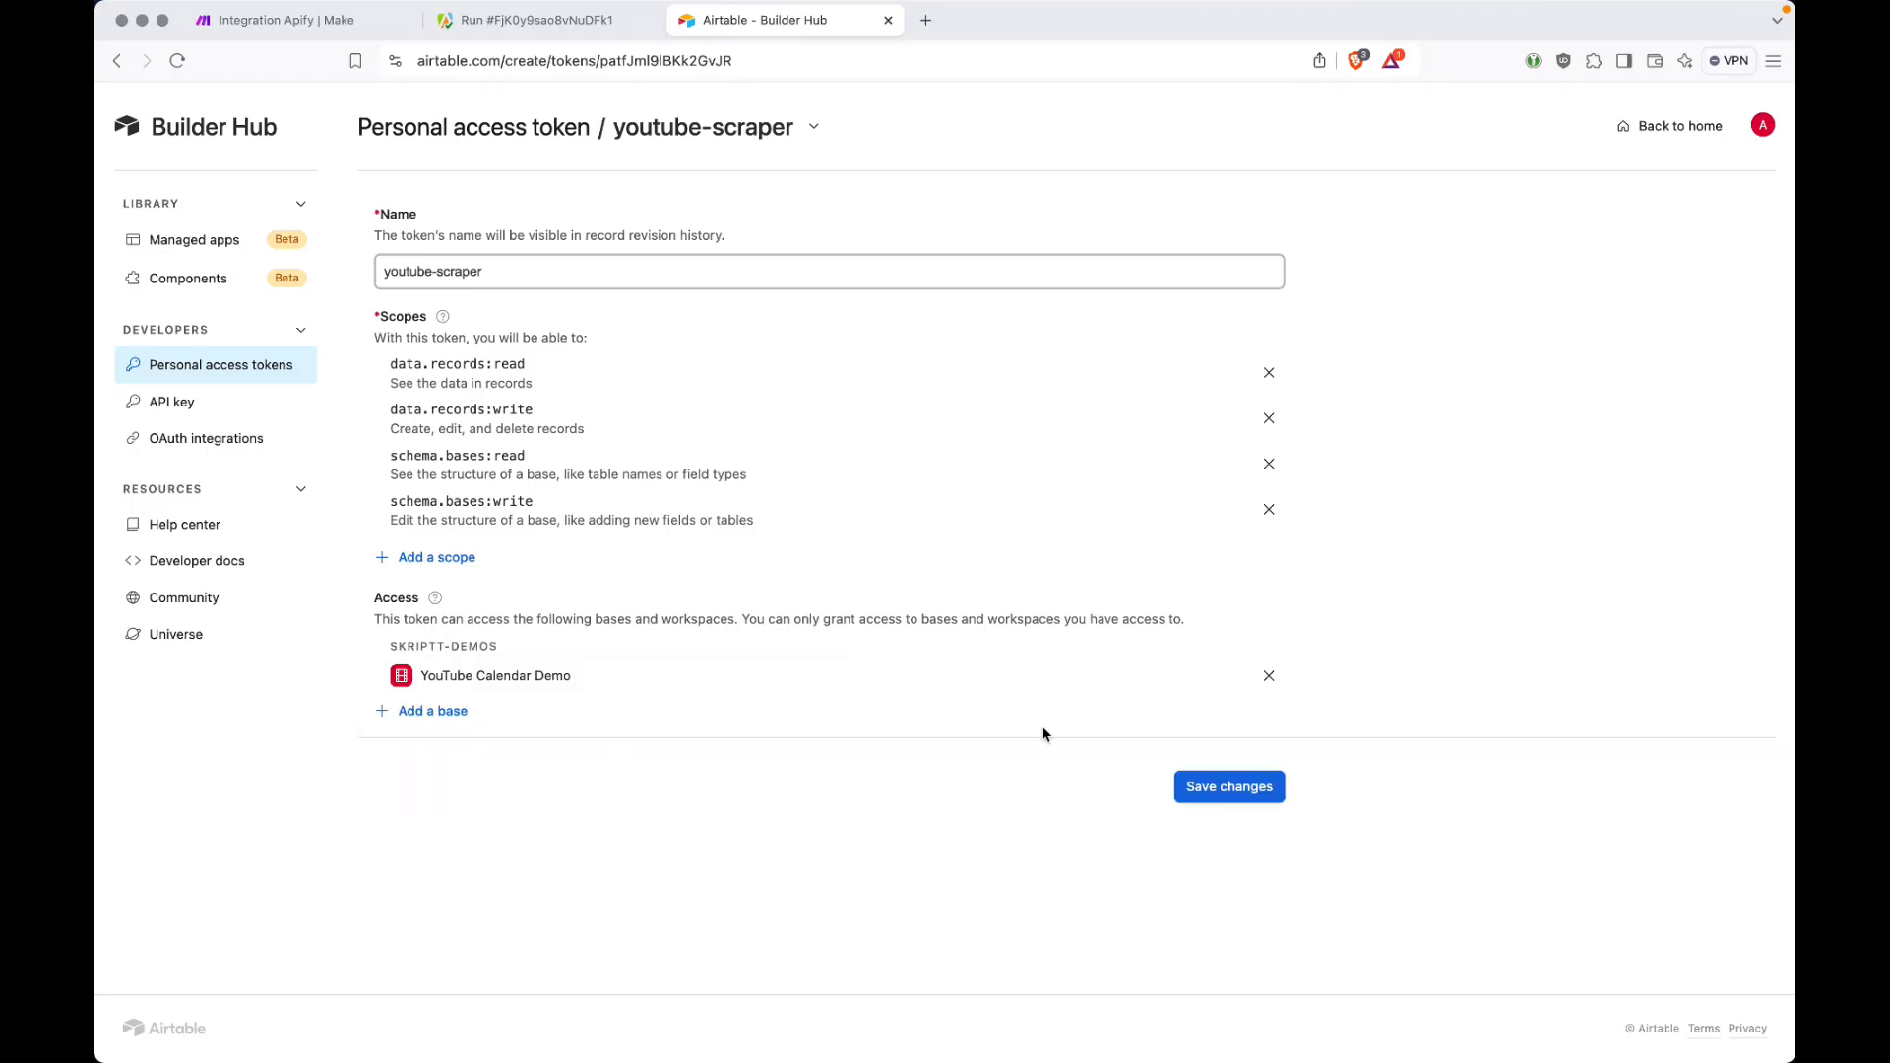
left_click(1267, 793)
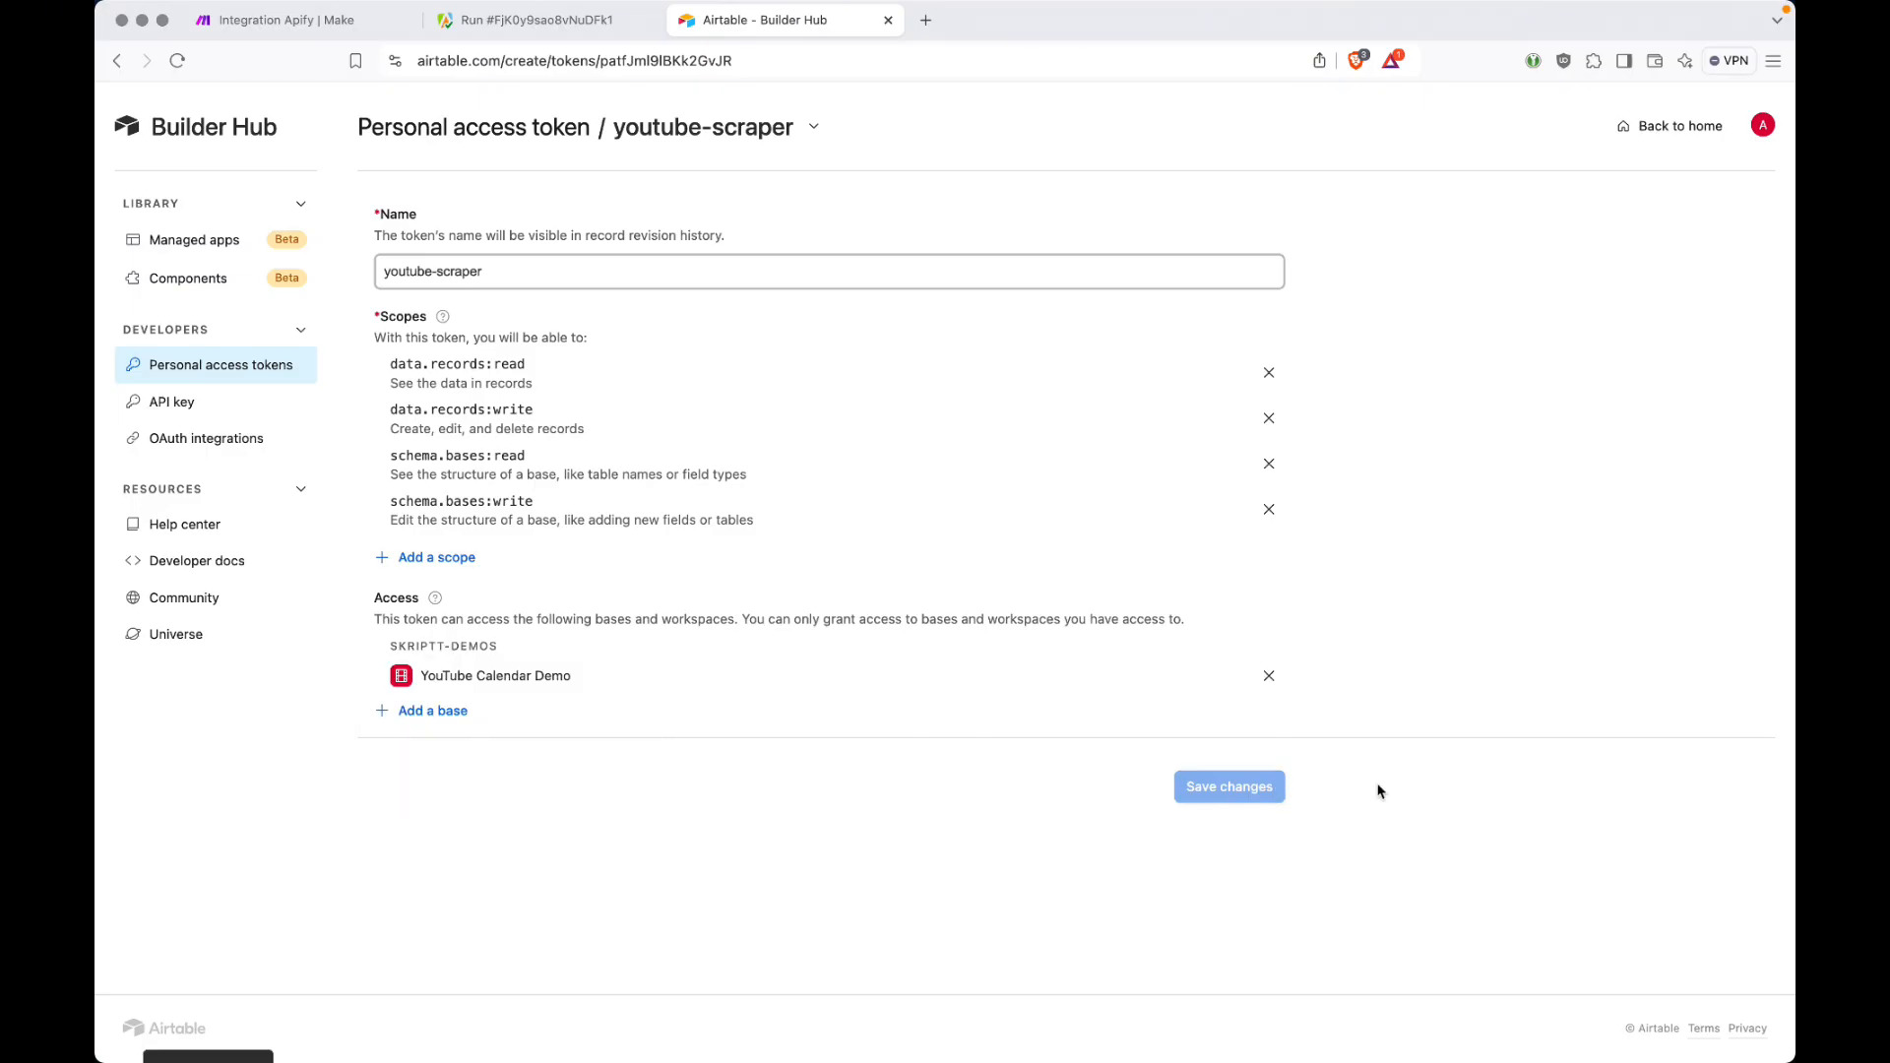
Switch to the Make scenario and set Search Records to the YouTube Calendar Demo base, Videos table and Grid view.
key("super+1")
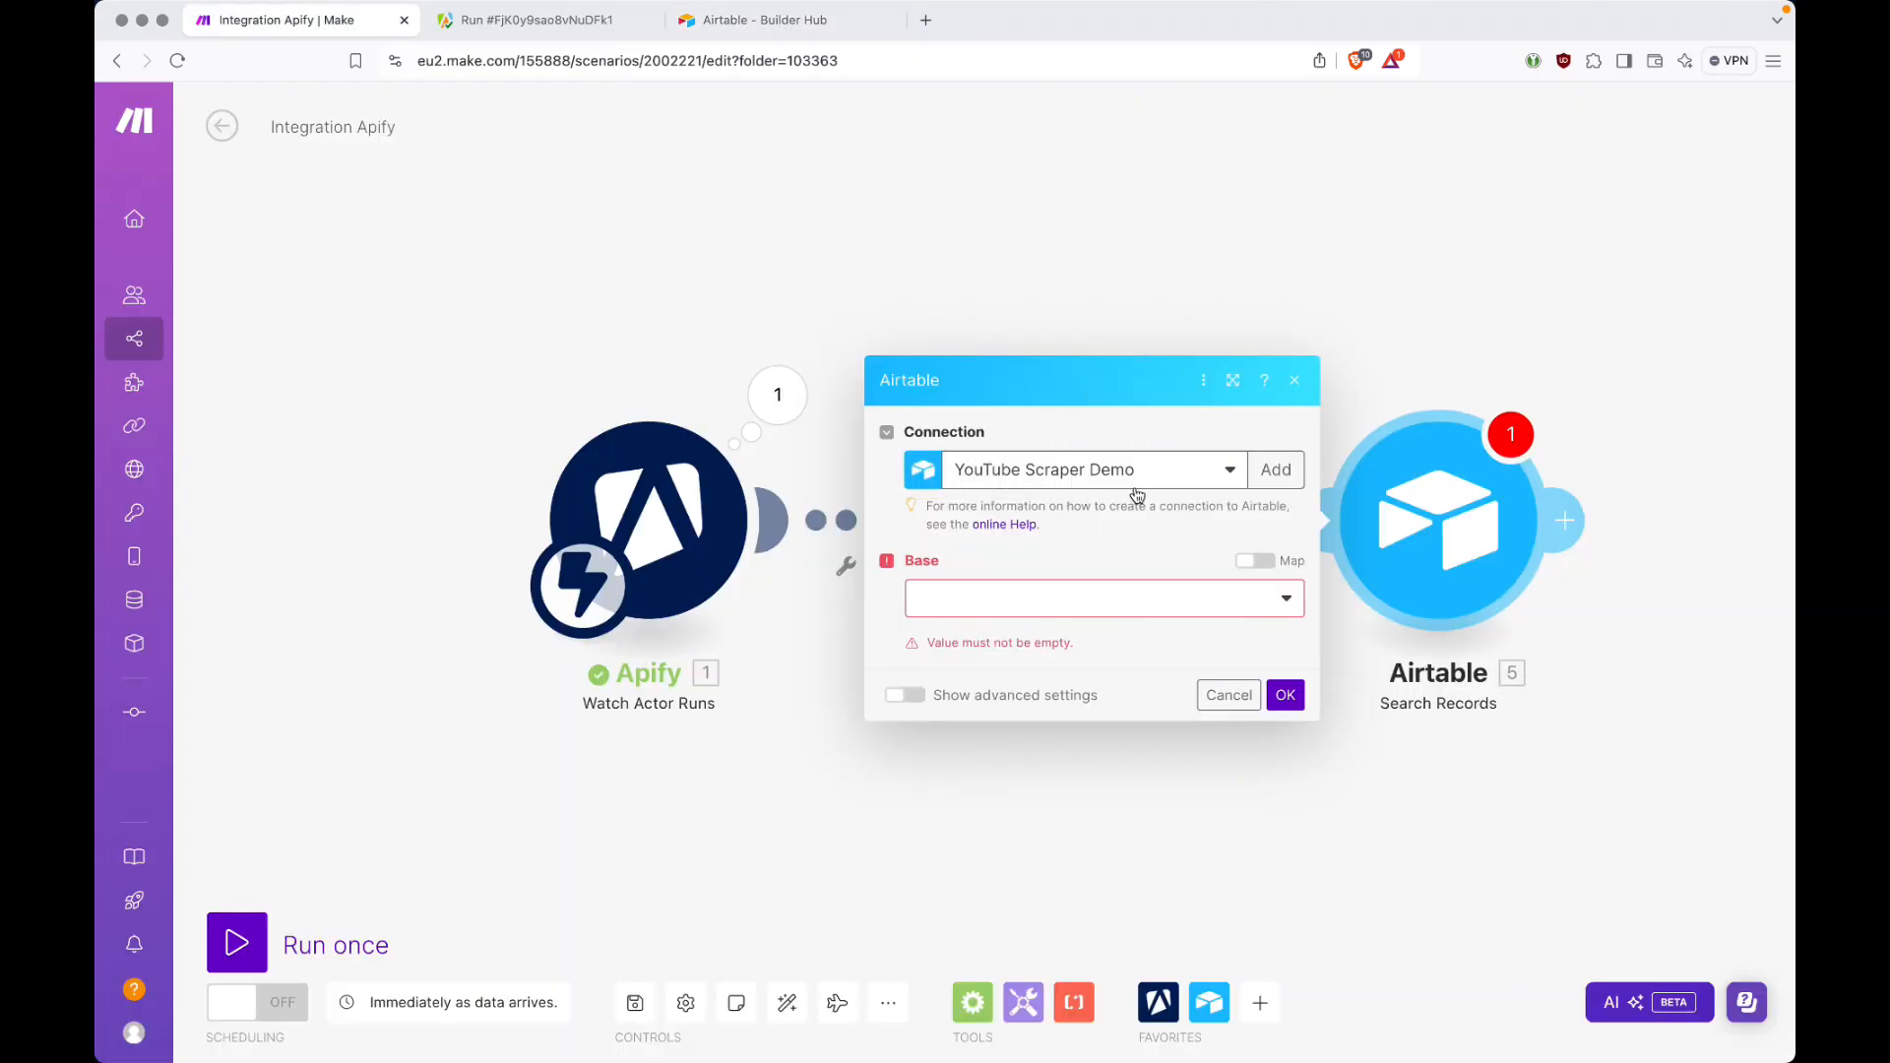
left_click(1031, 602)
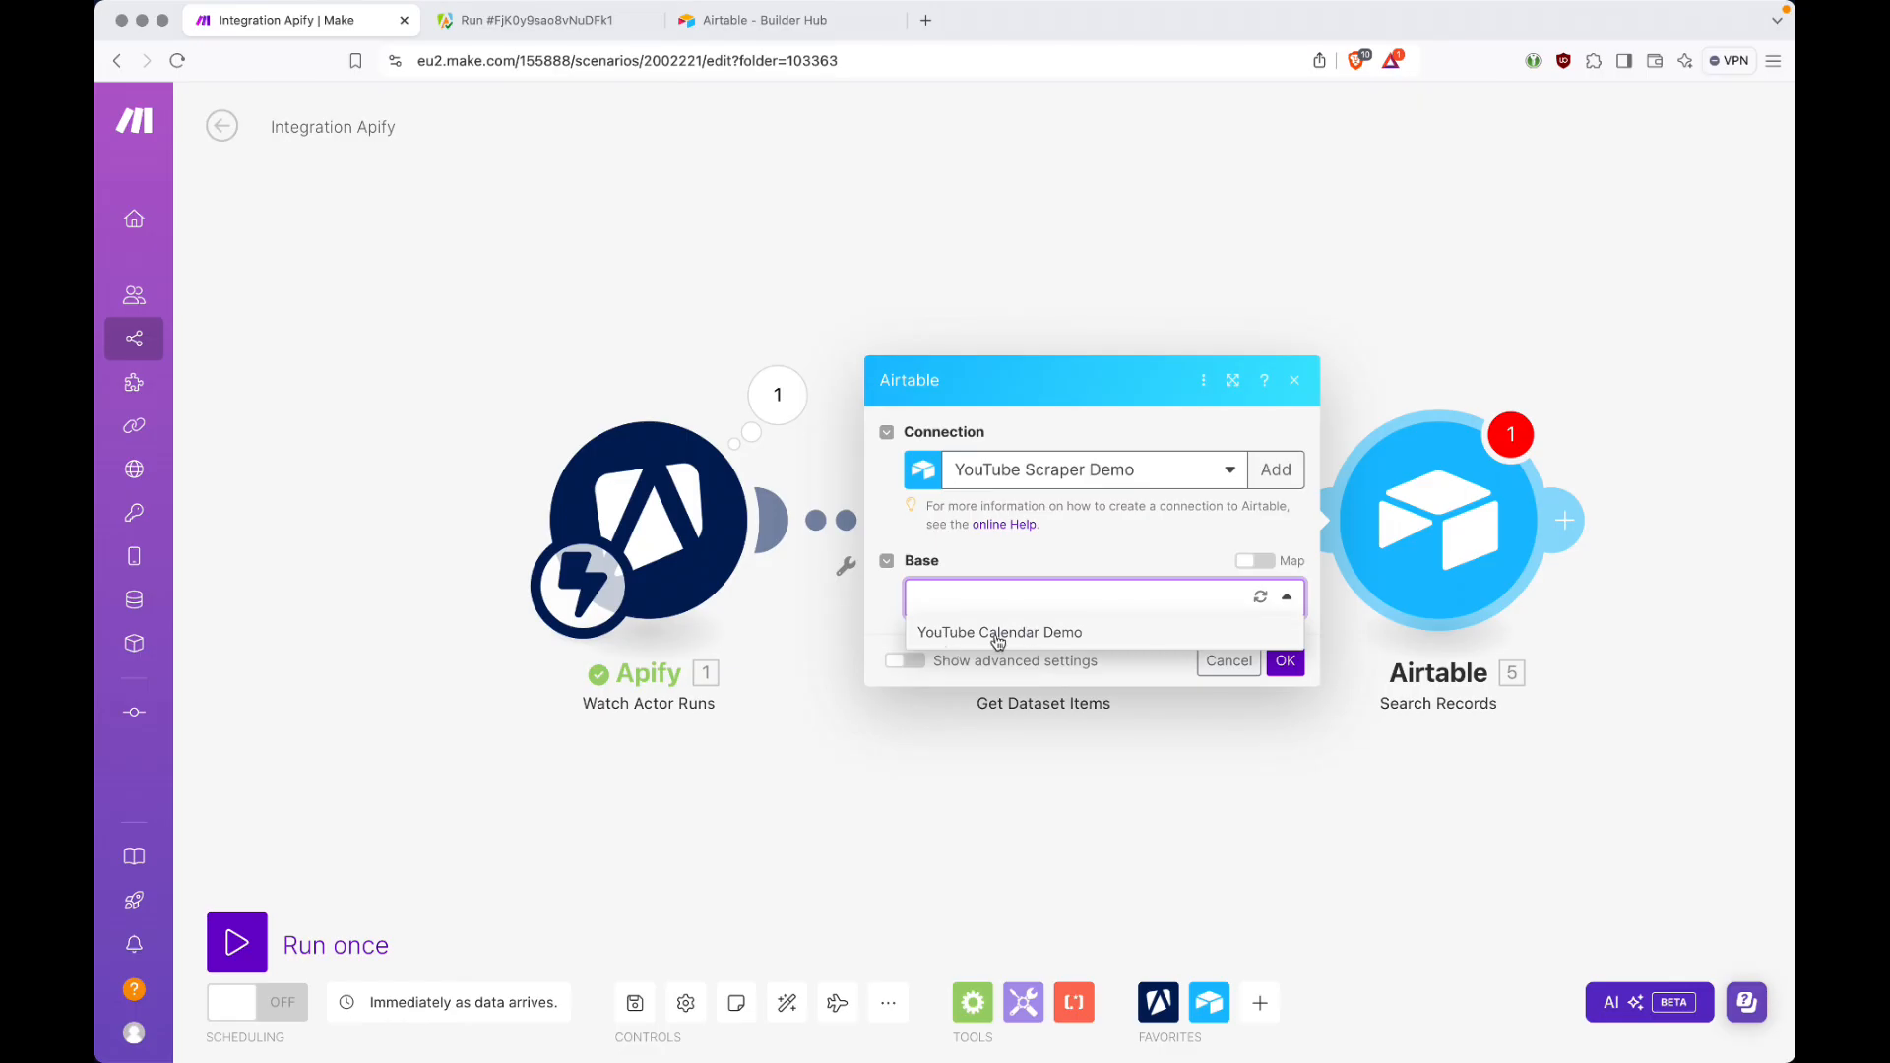
left_click(997, 635)
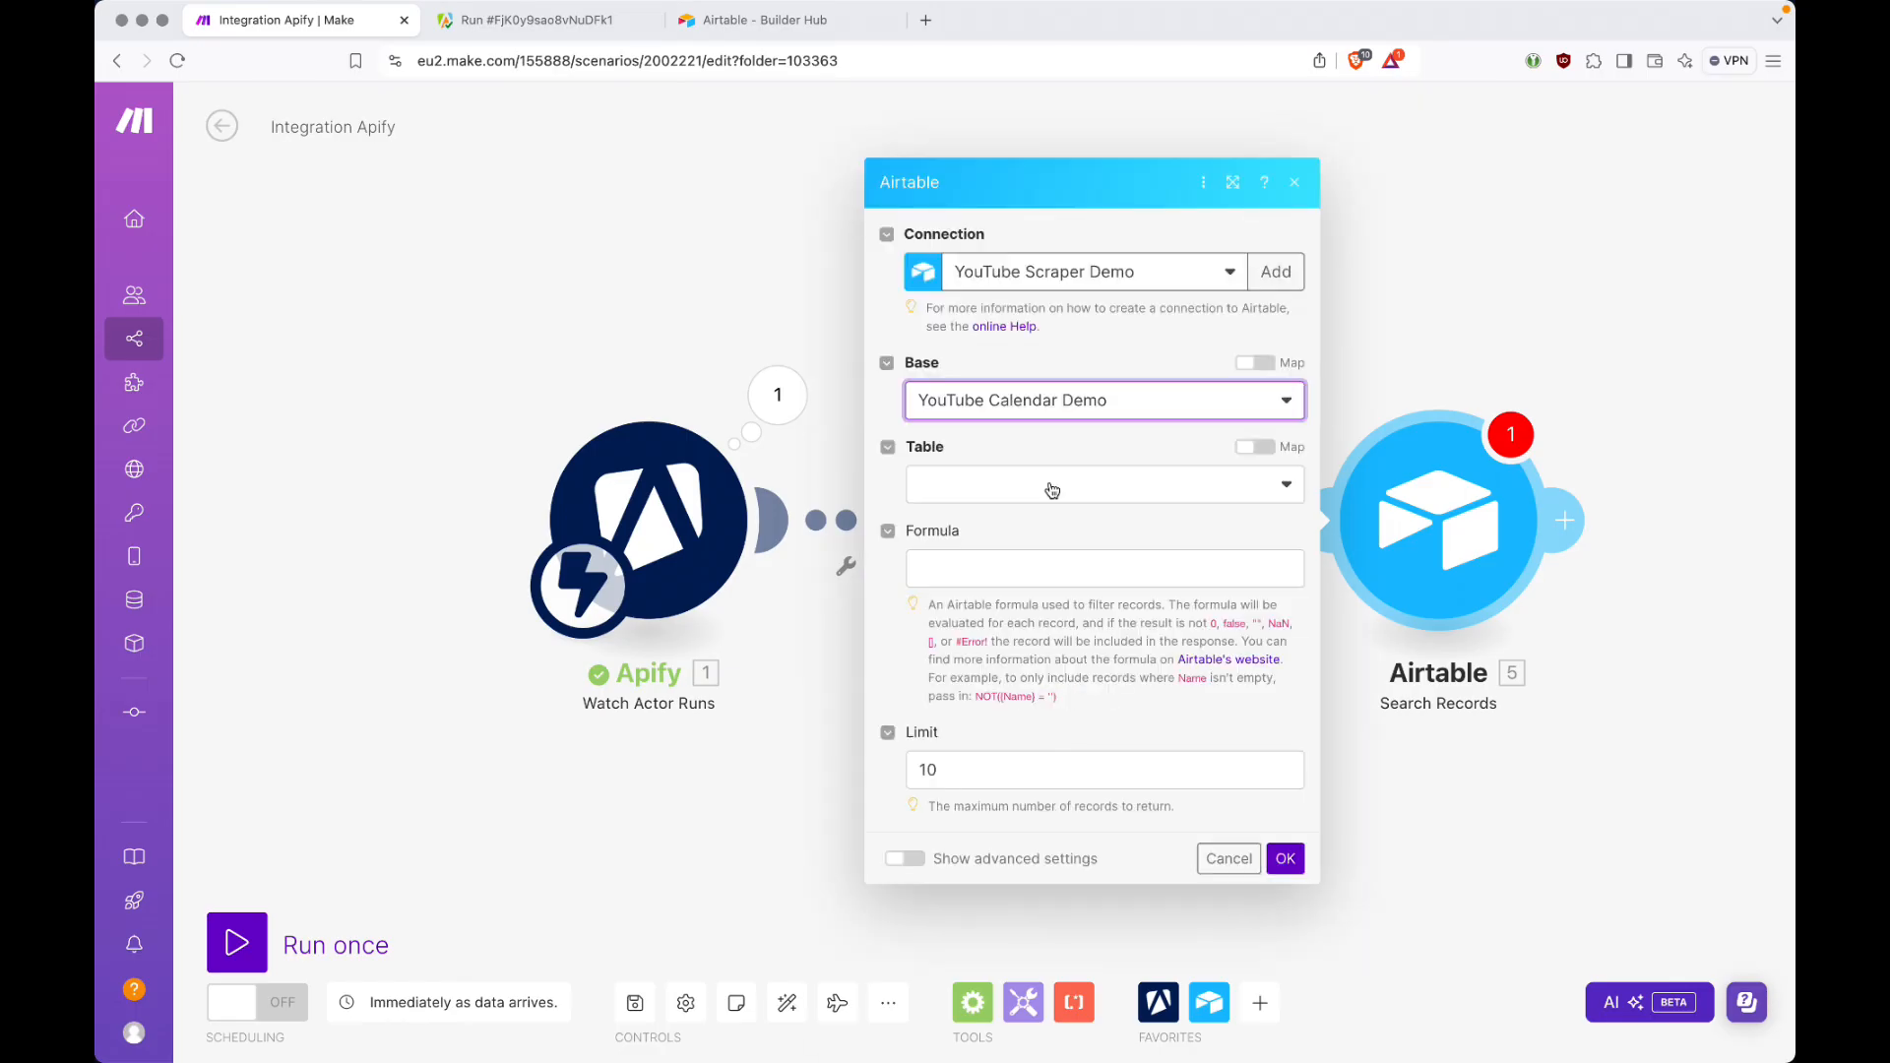
left_click(1052, 489)
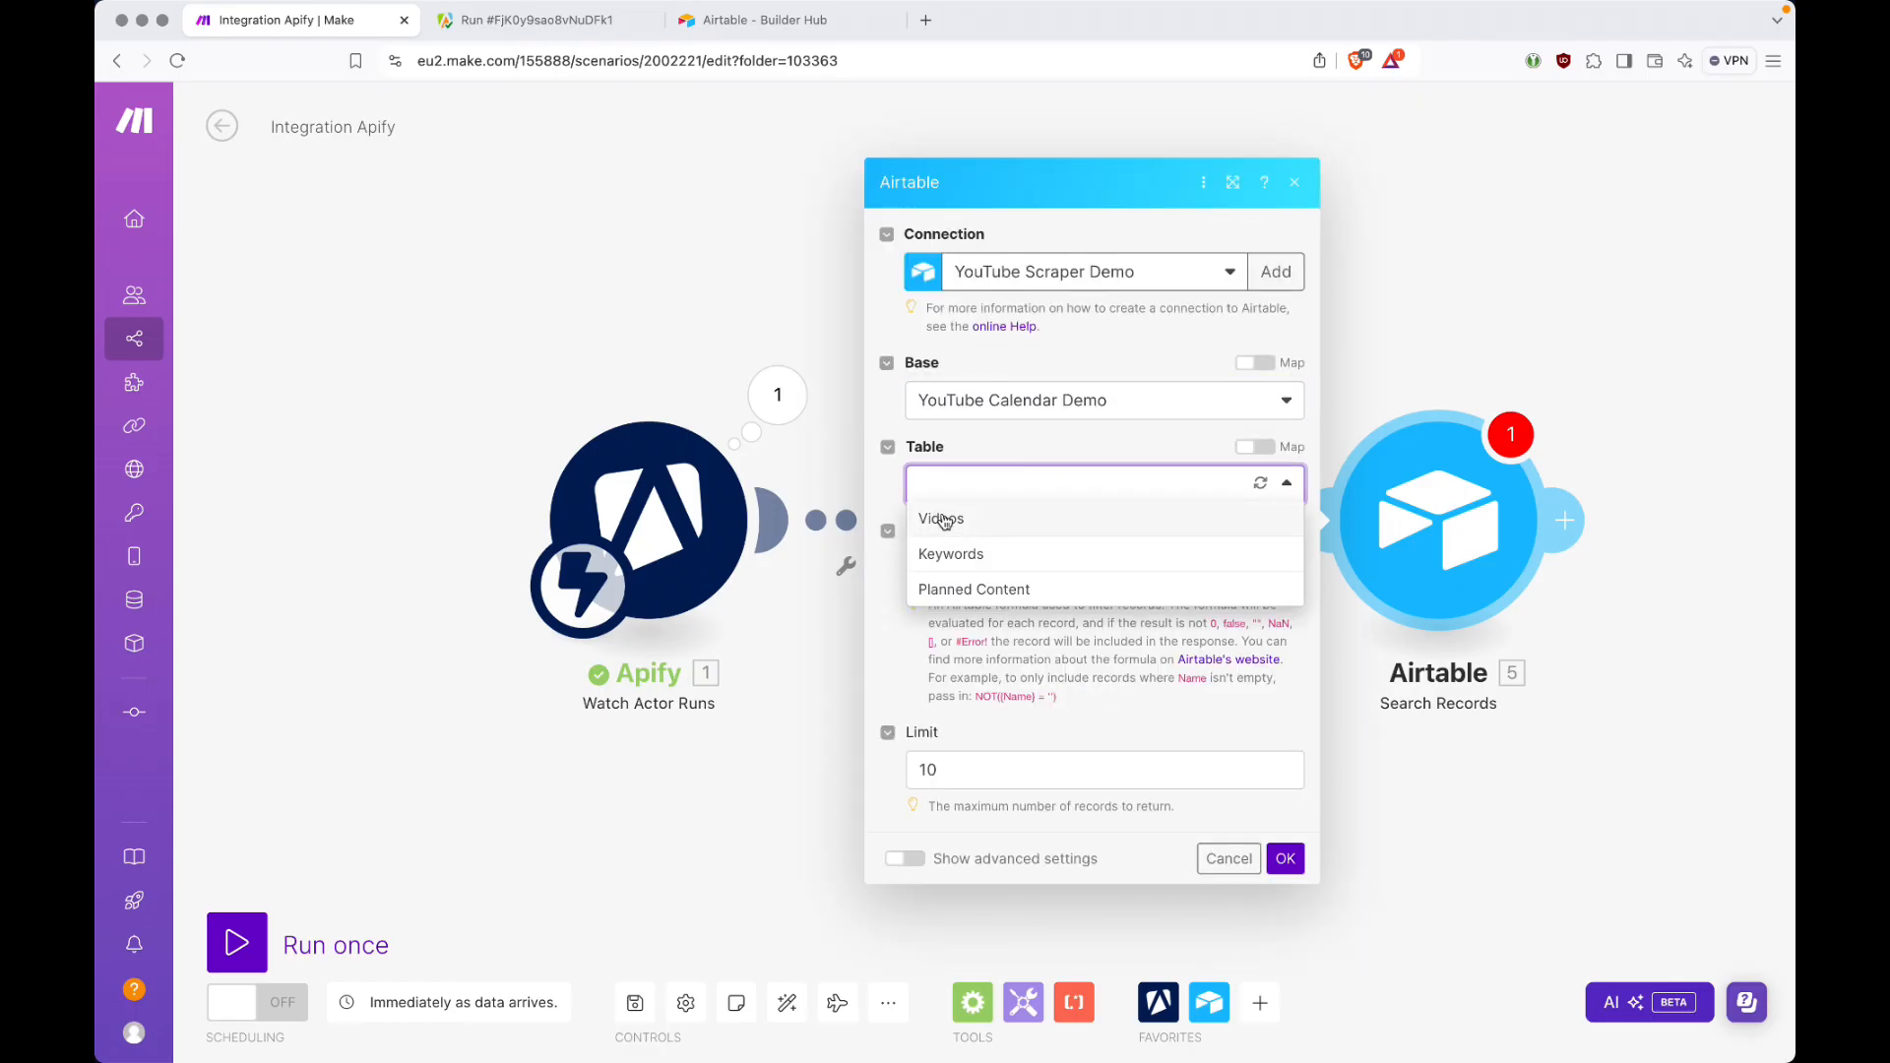
left_click(943, 519)
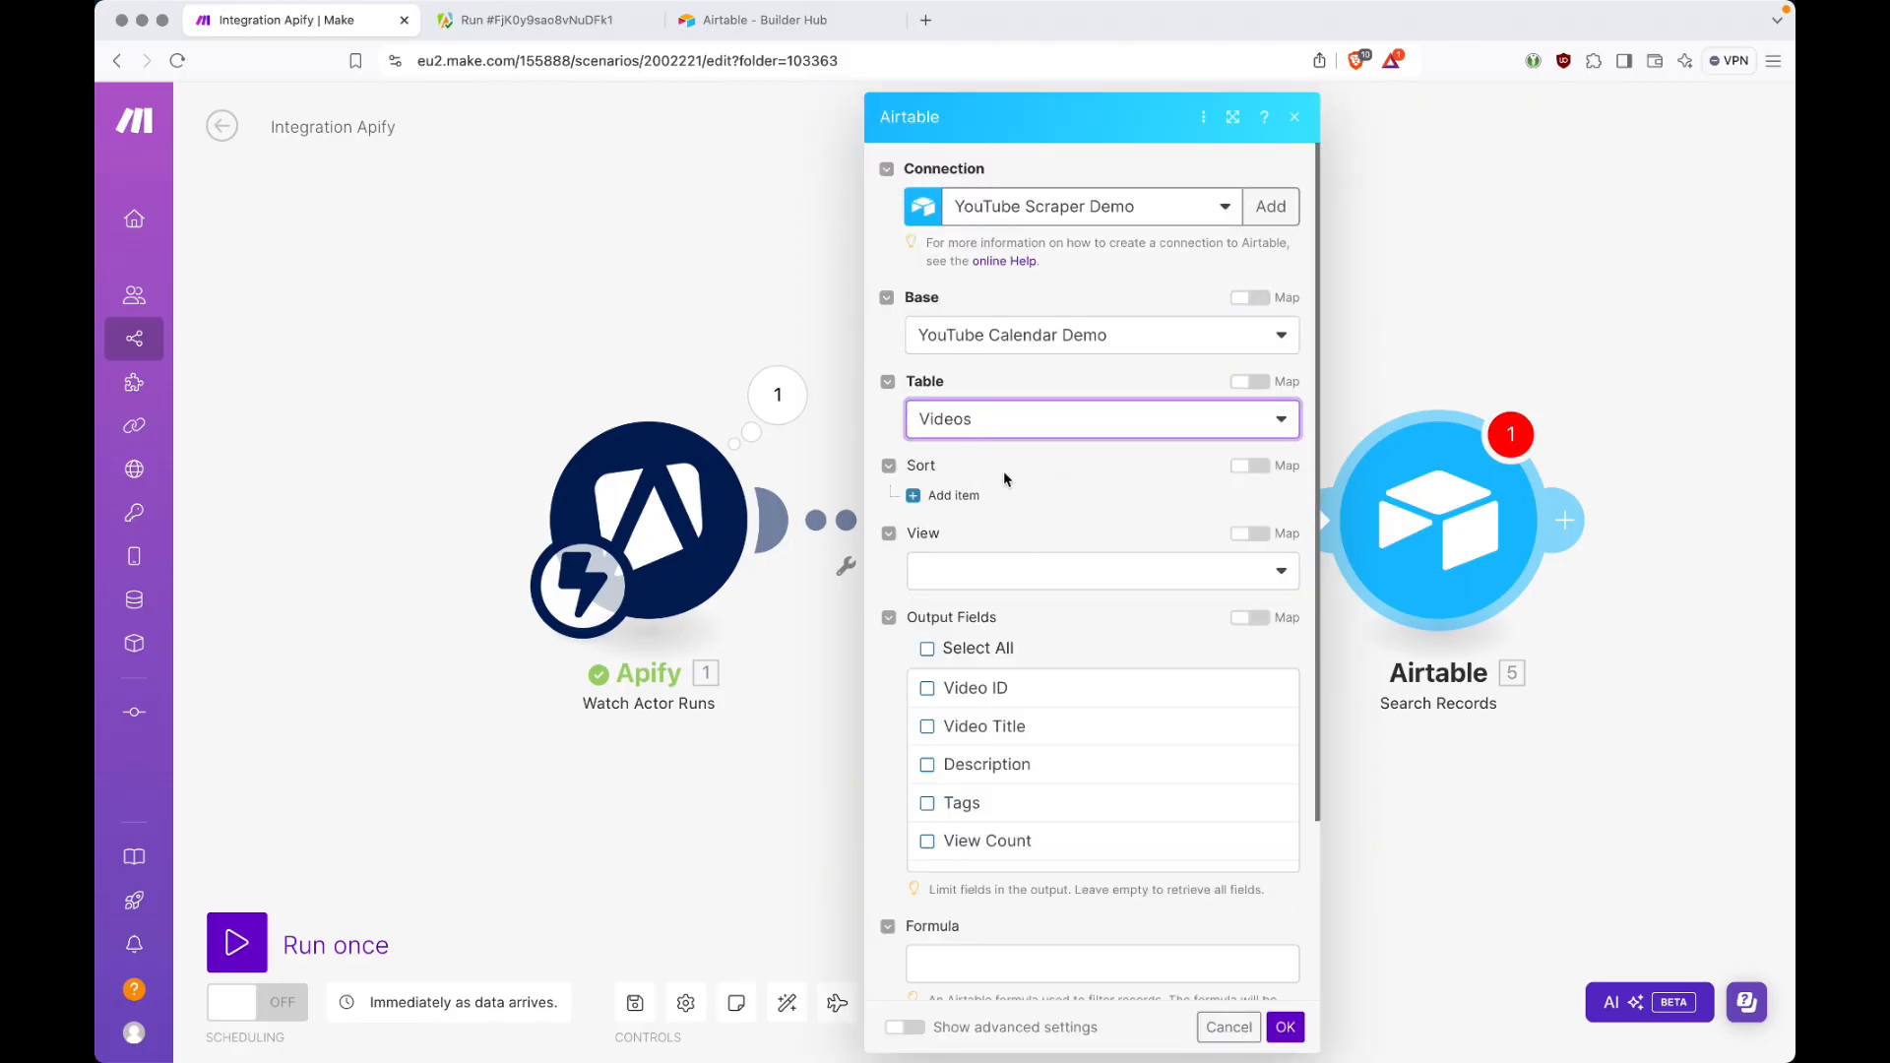
left_click(995, 576)
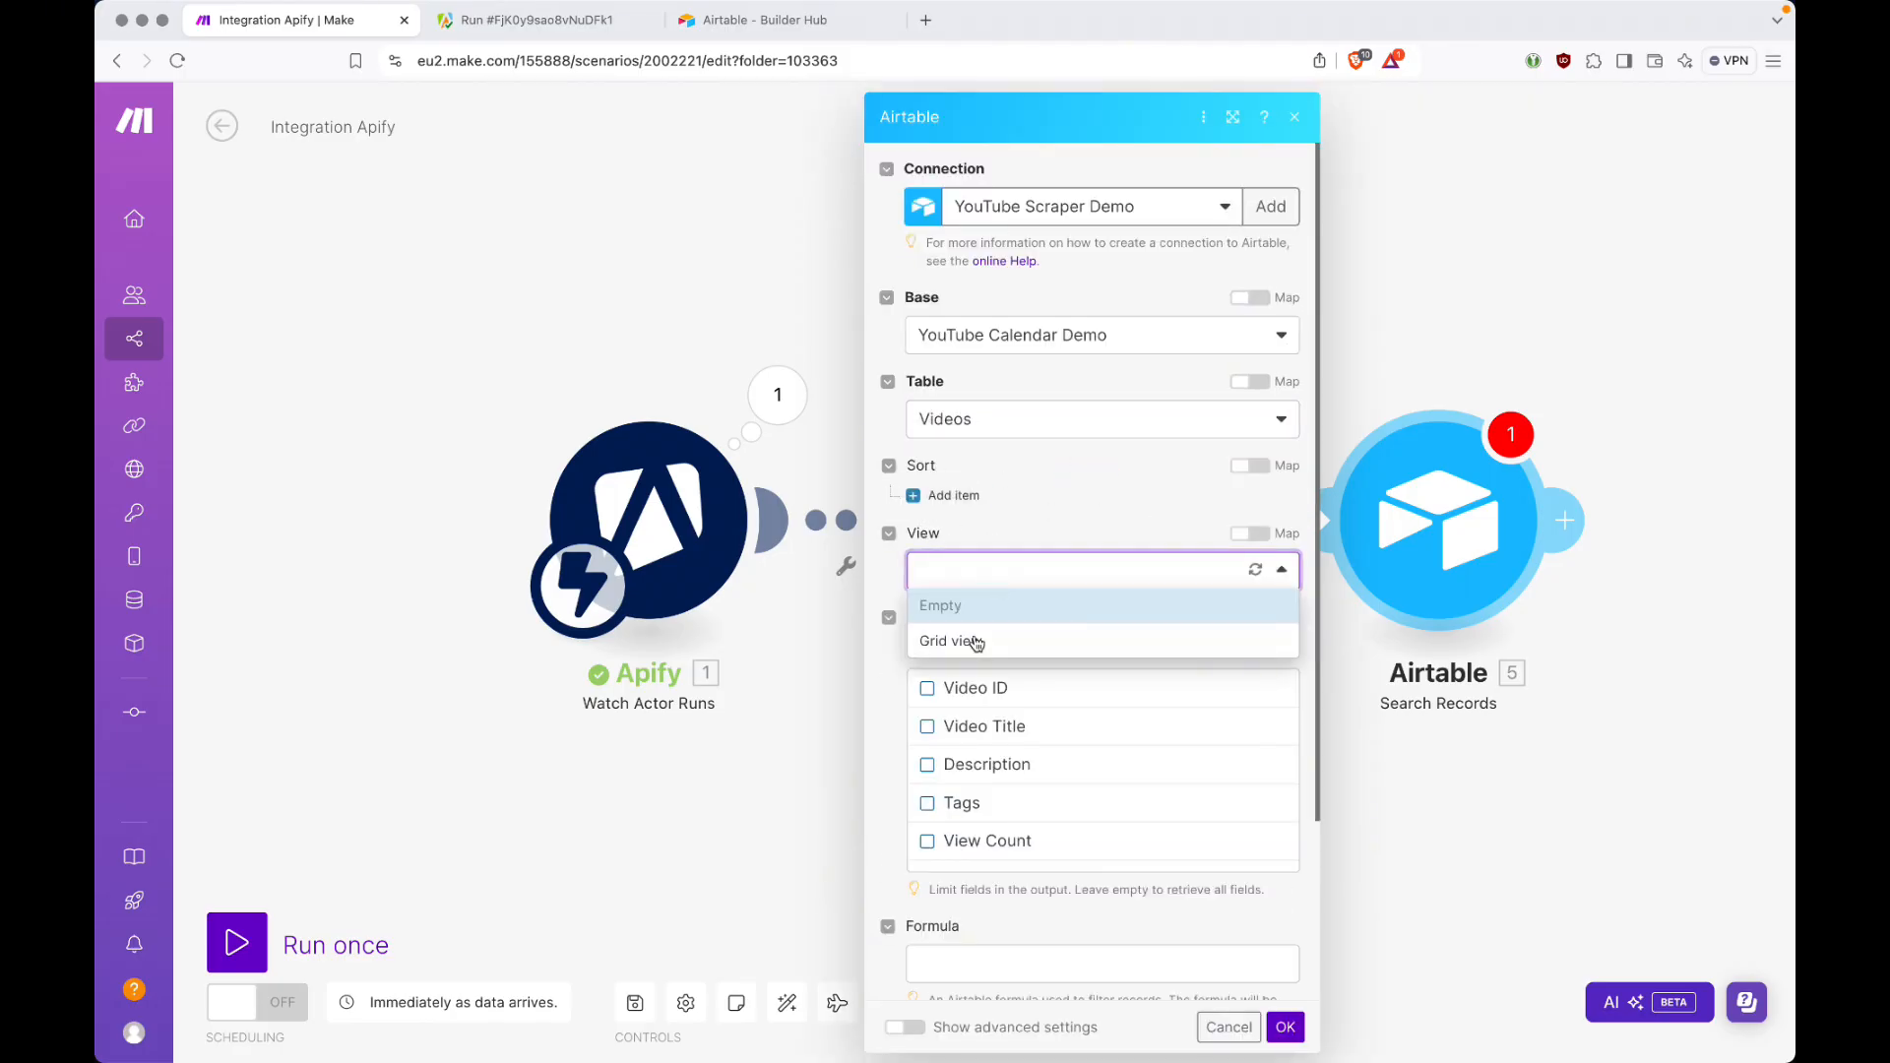
left_click(1033, 641)
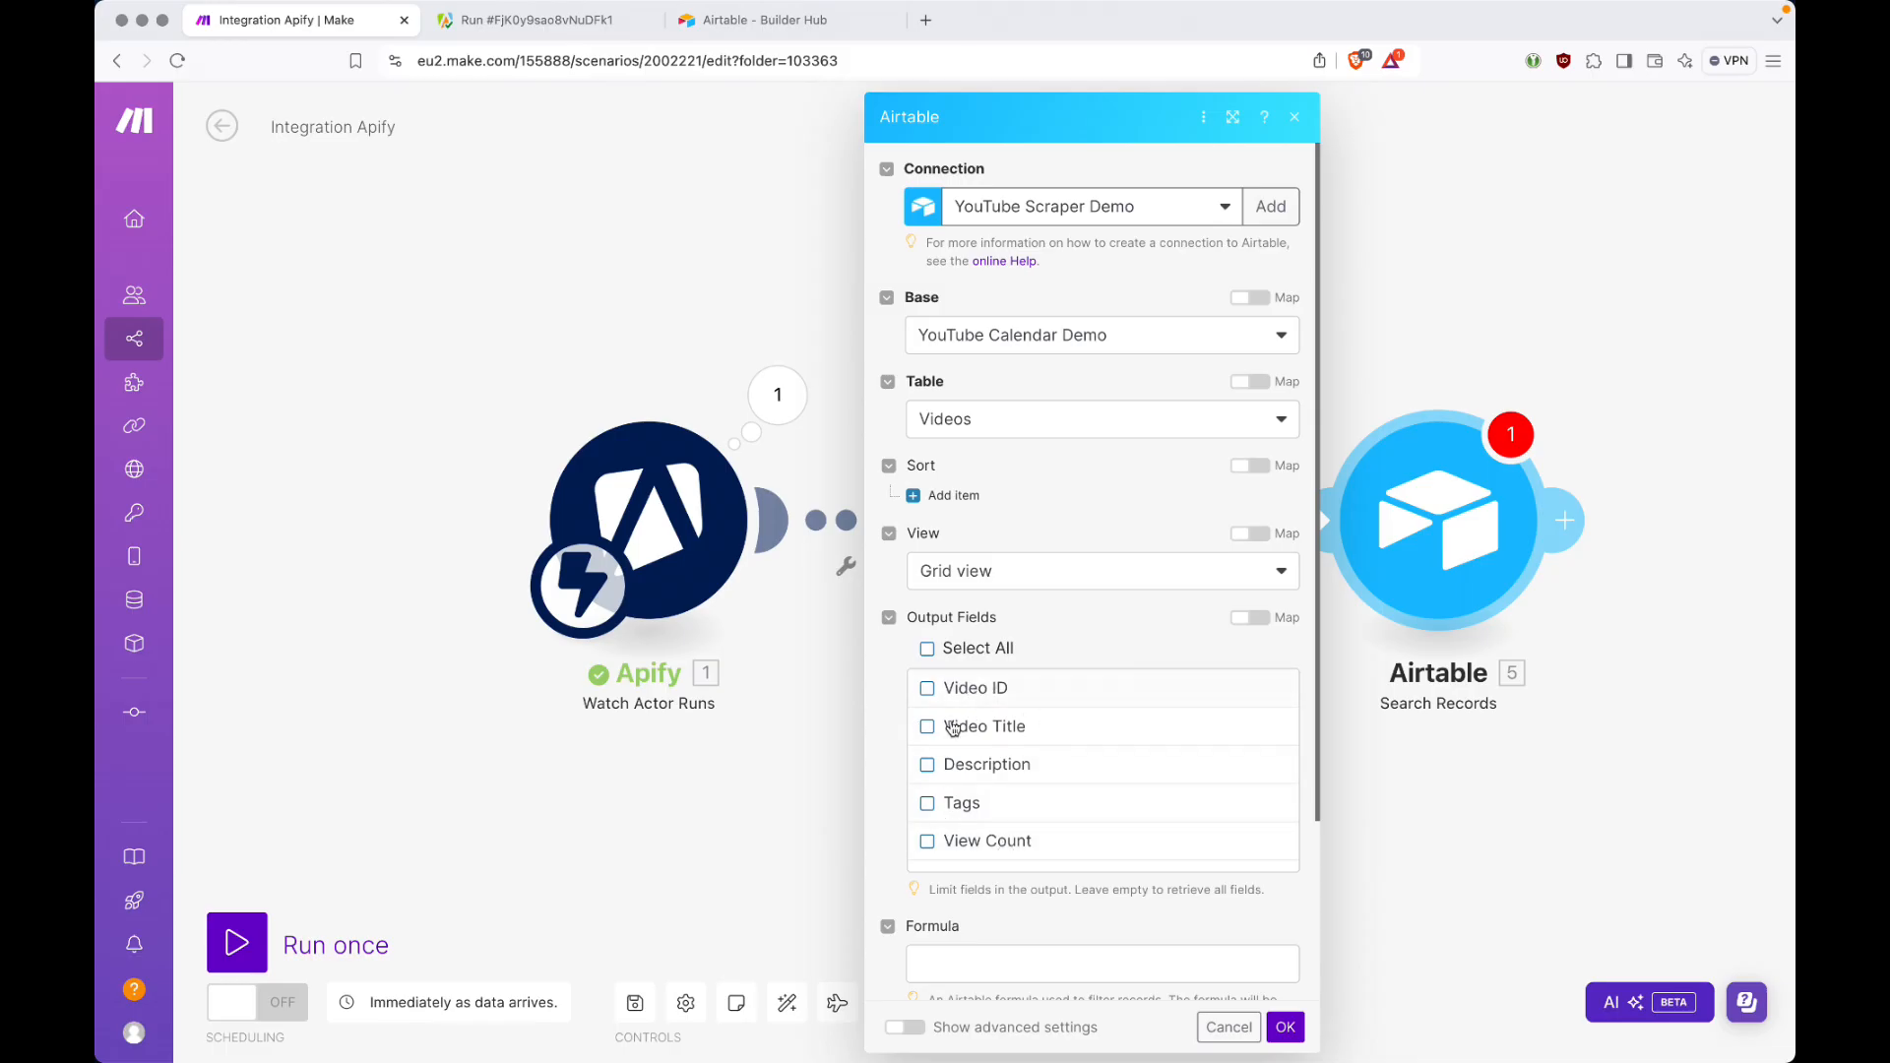
left_click_drag(1083, 889, 1257, 895)
left_click(1130, 892)
scroll(1184, 638, "down", 3)
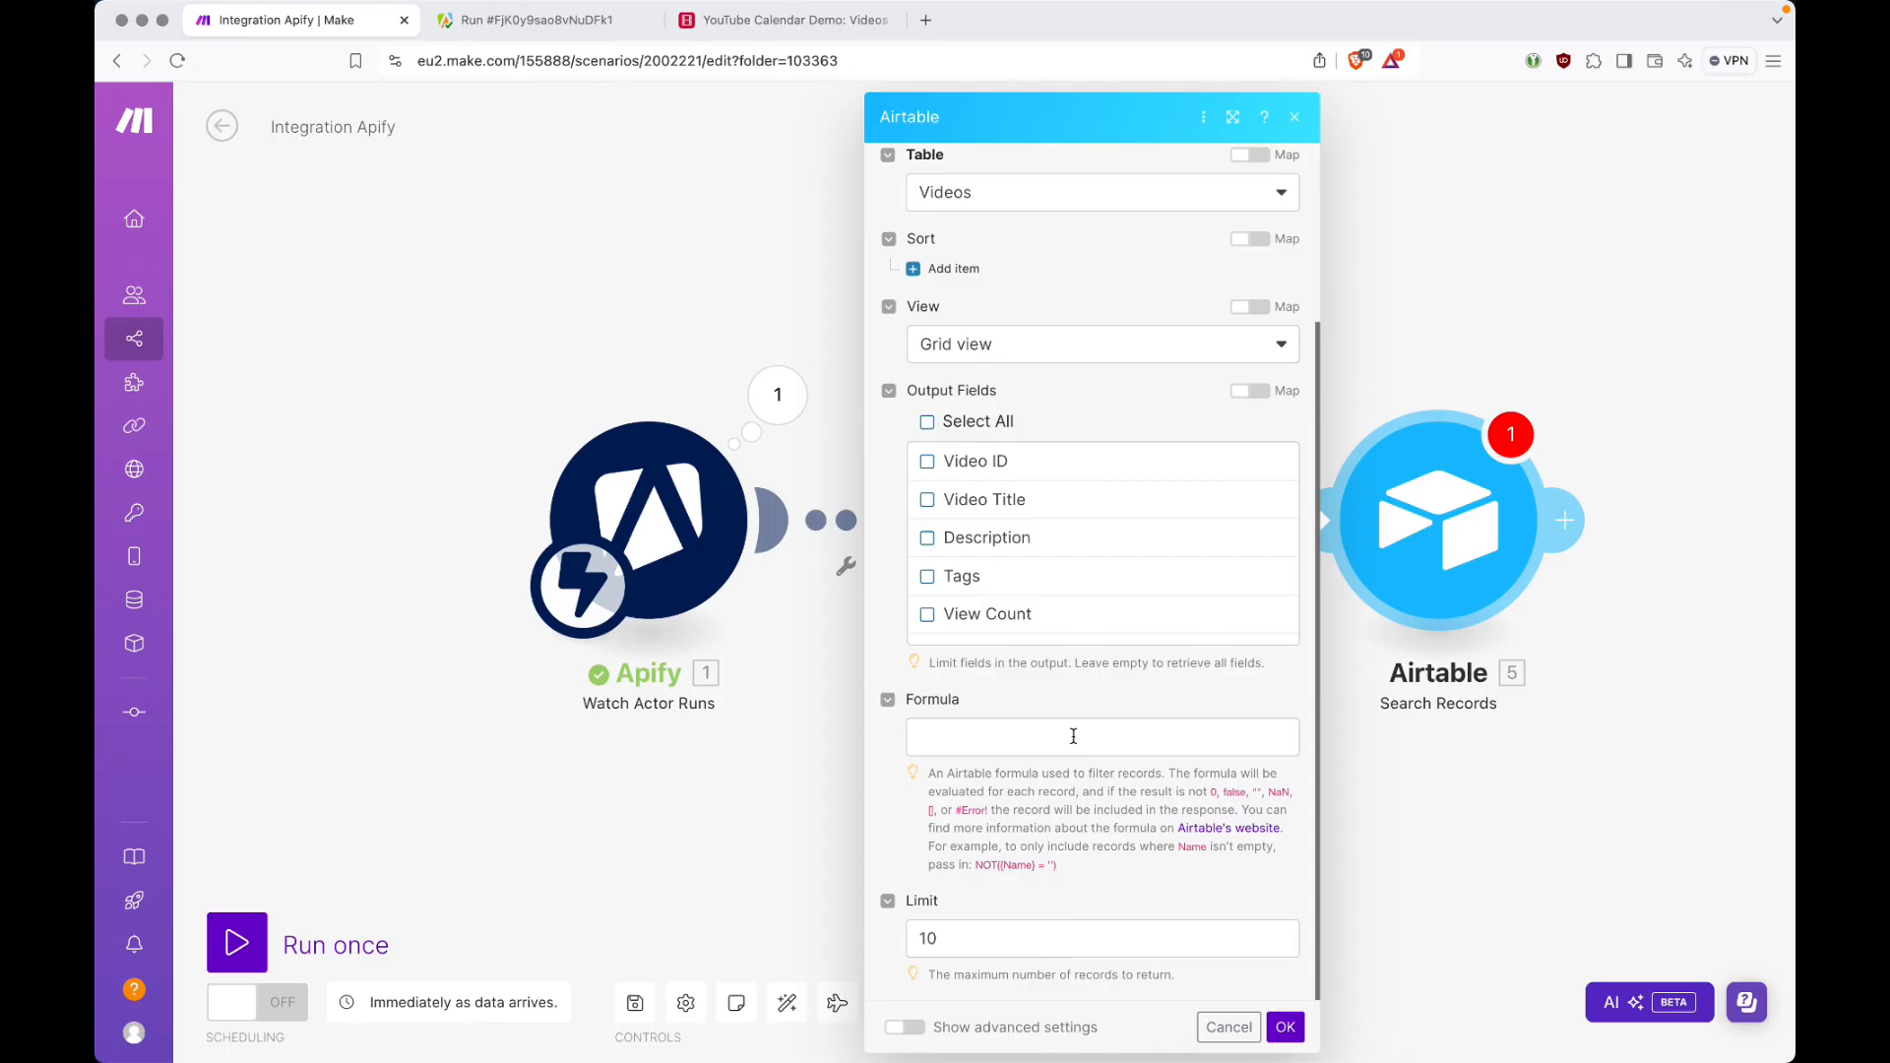
Widen the Video ID column of the Videos table in Airtable and return to the Make scenario.
left_click(799, 21)
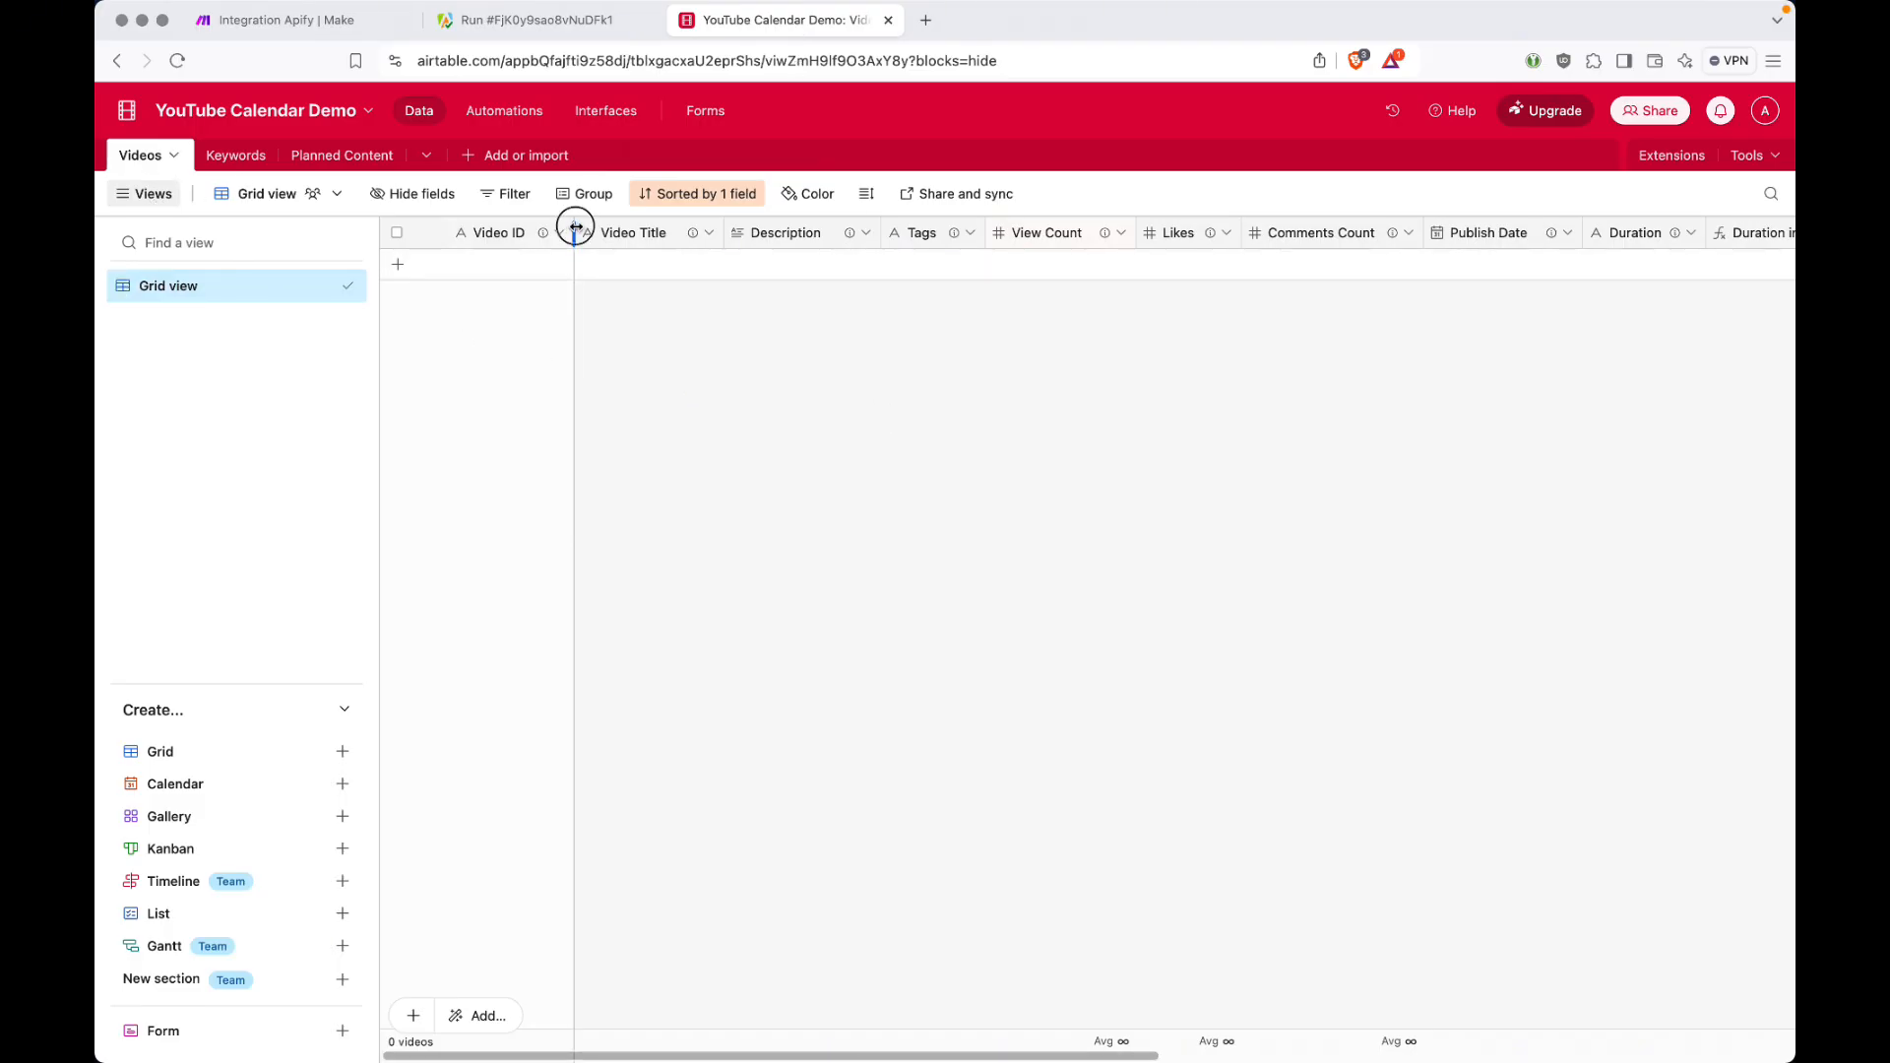
left_click_drag(576, 228, 630, 232)
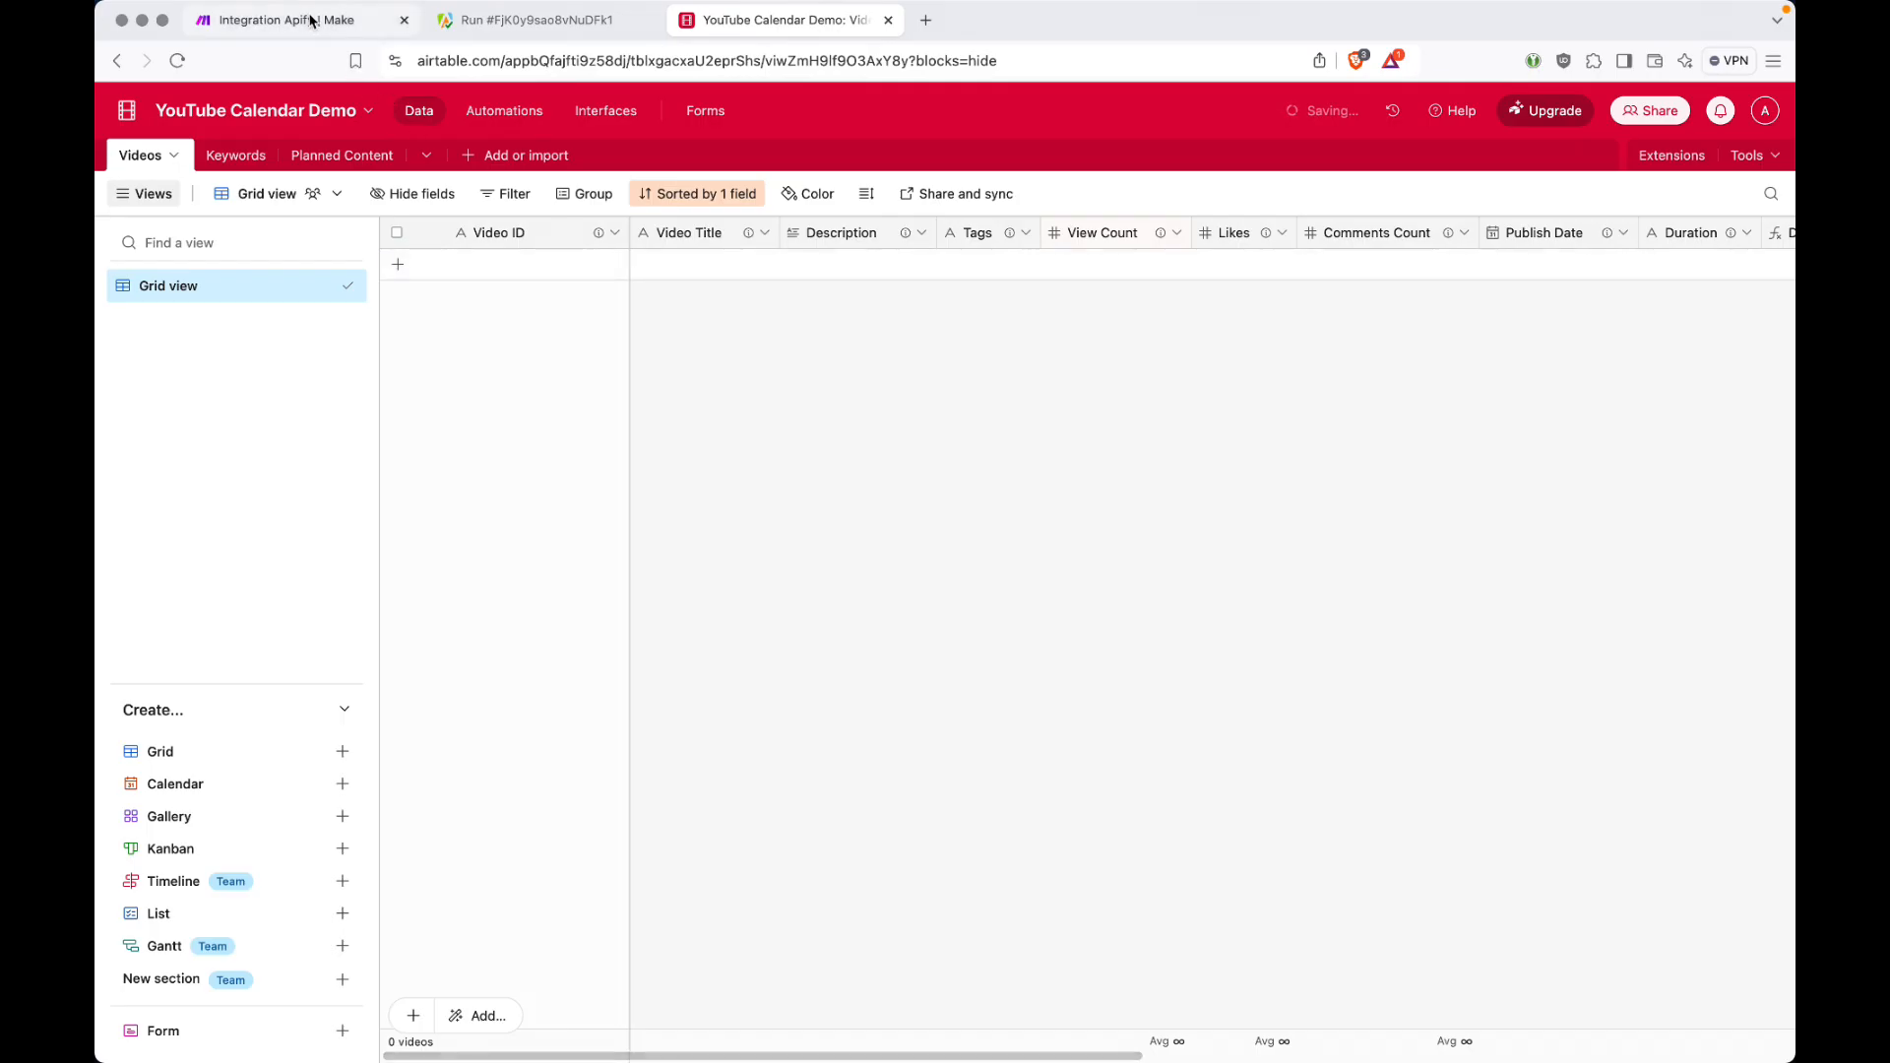
left_click(313, 21)
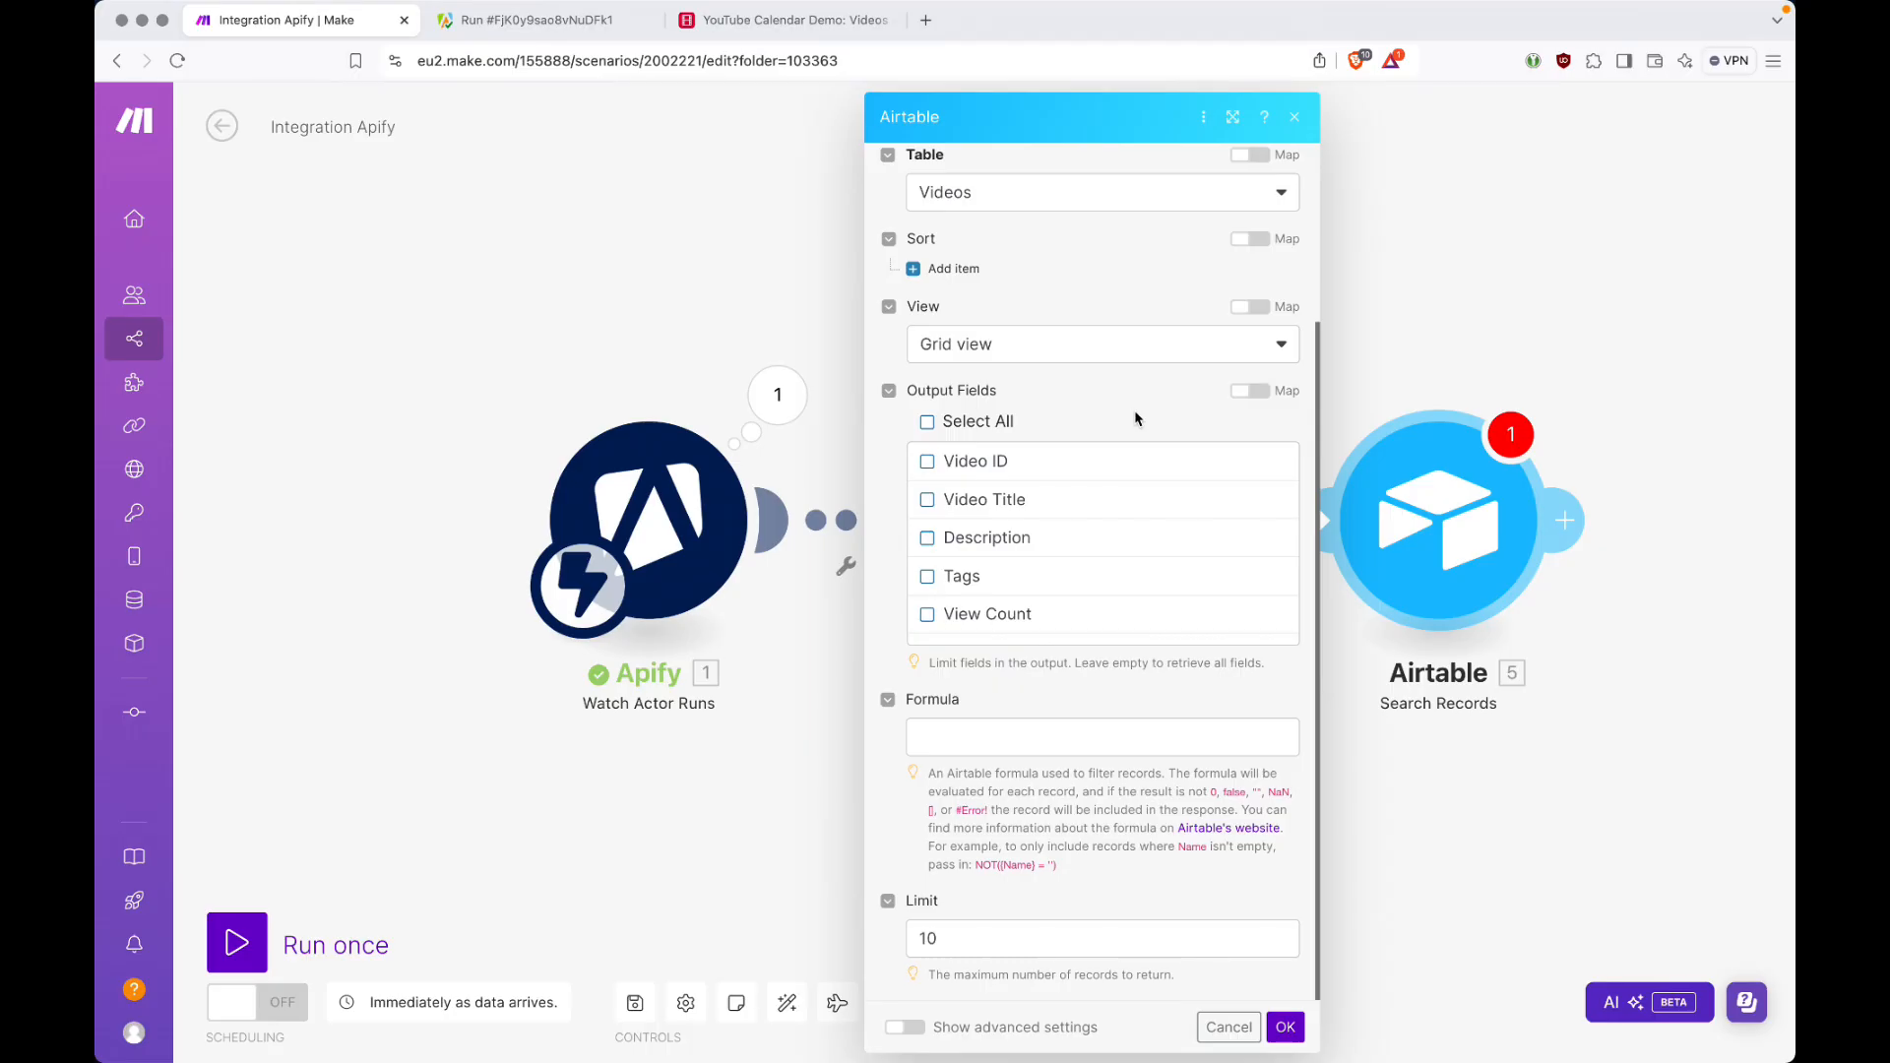
Set the Search Records formula to match {Video ID} with the quoted id from Get Dataset Items, and save the scenario.
left_click(1054, 736)
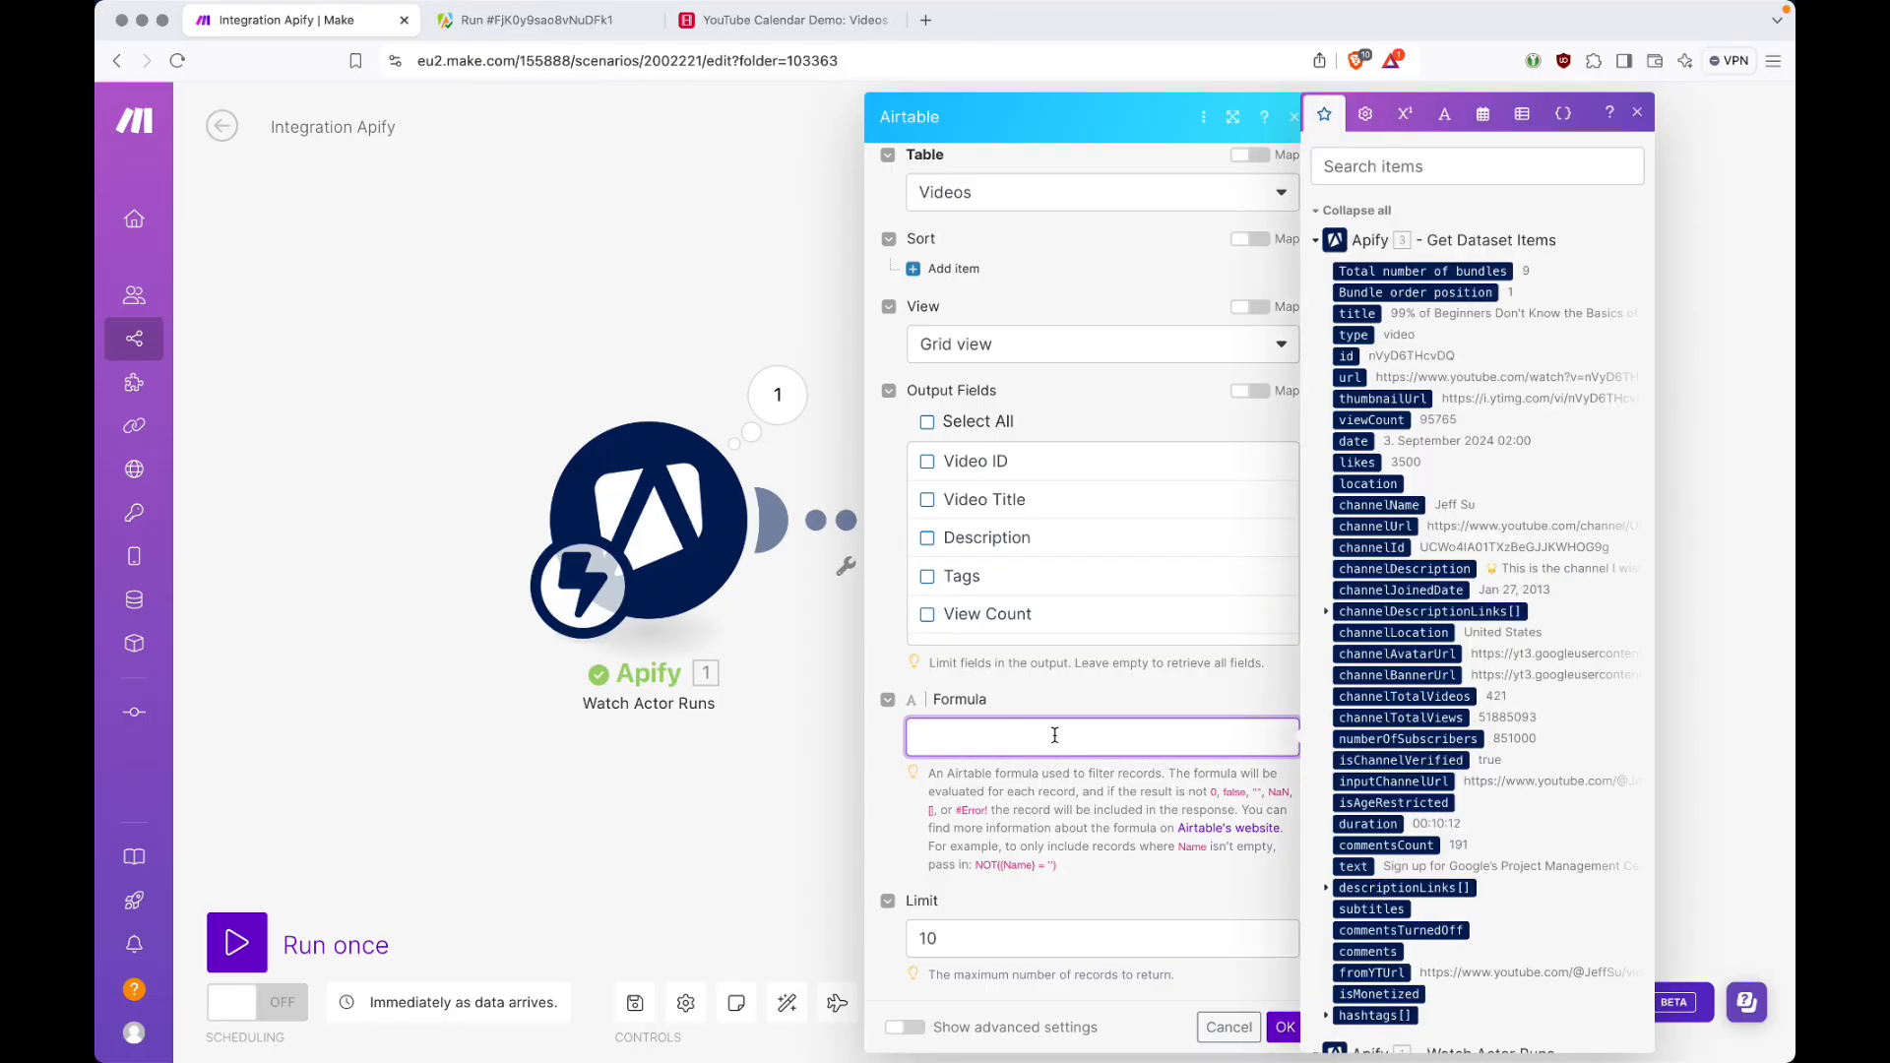
type("{Video ID}")
left_click(753, 24)
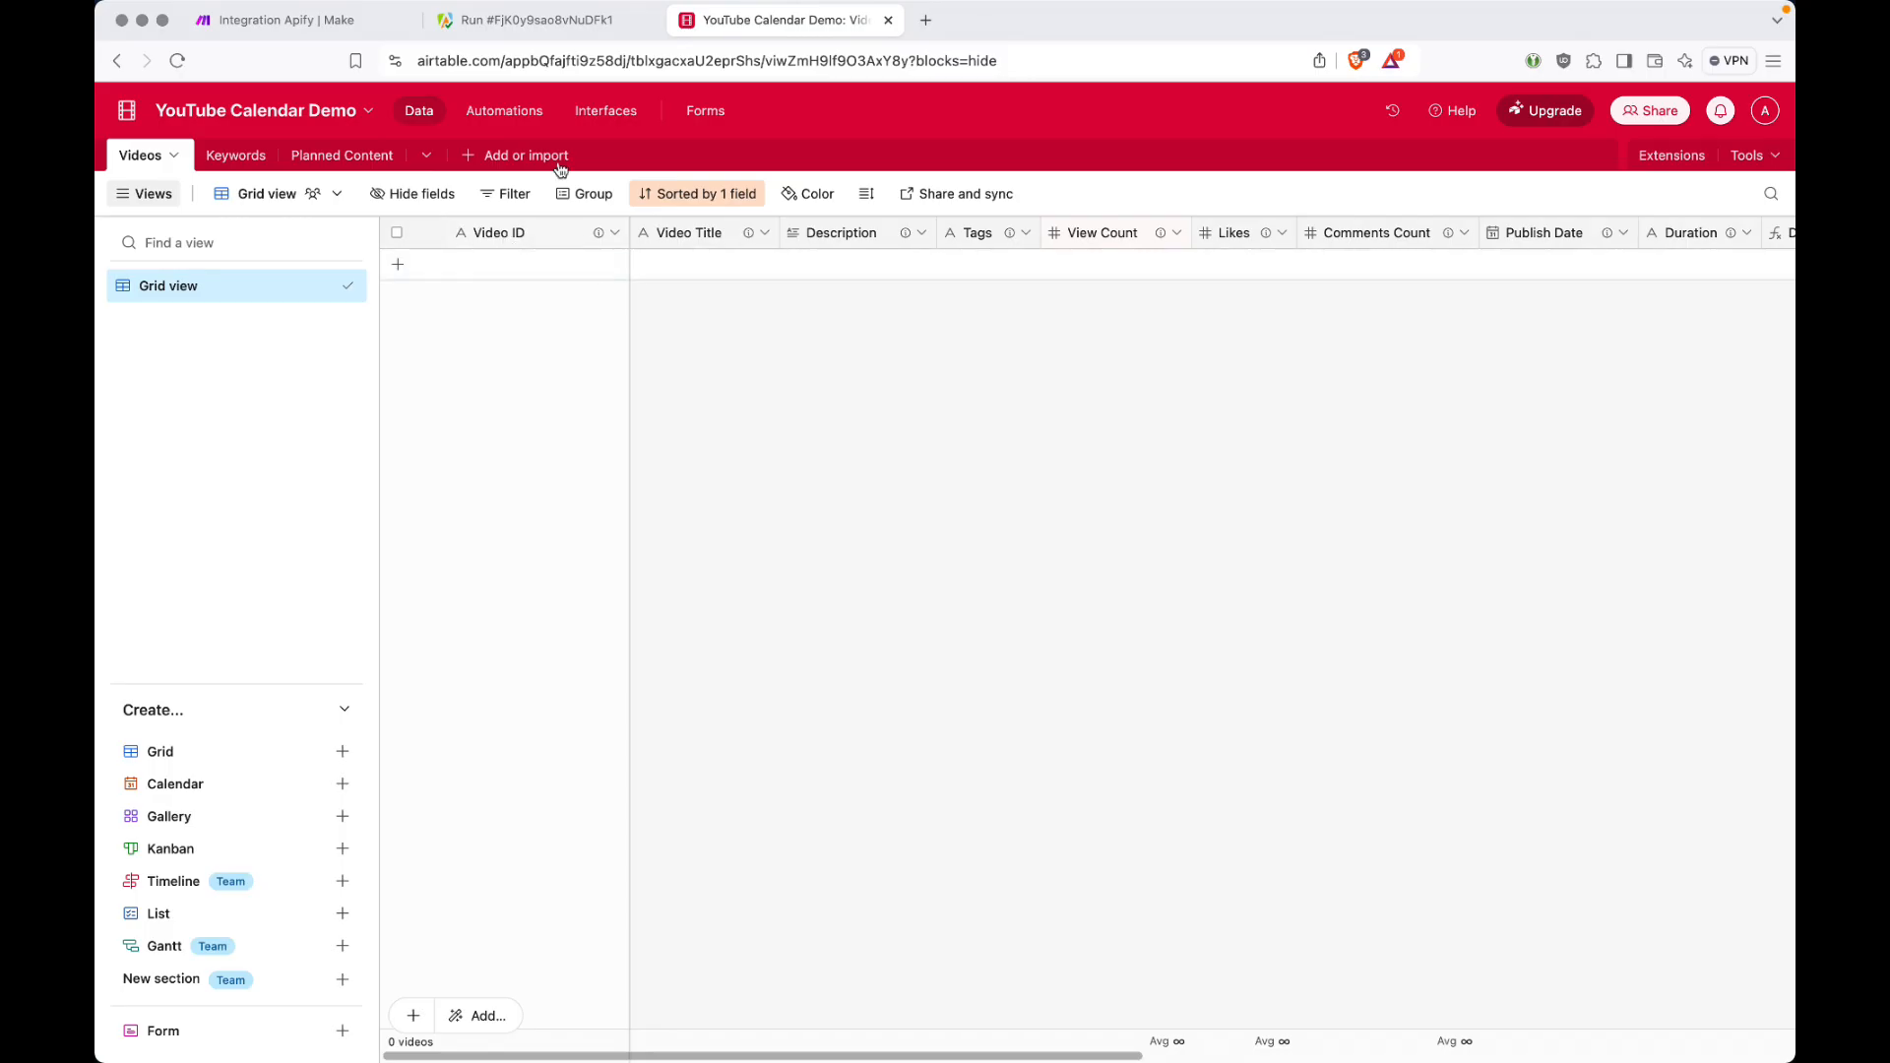
left_click(339, 29)
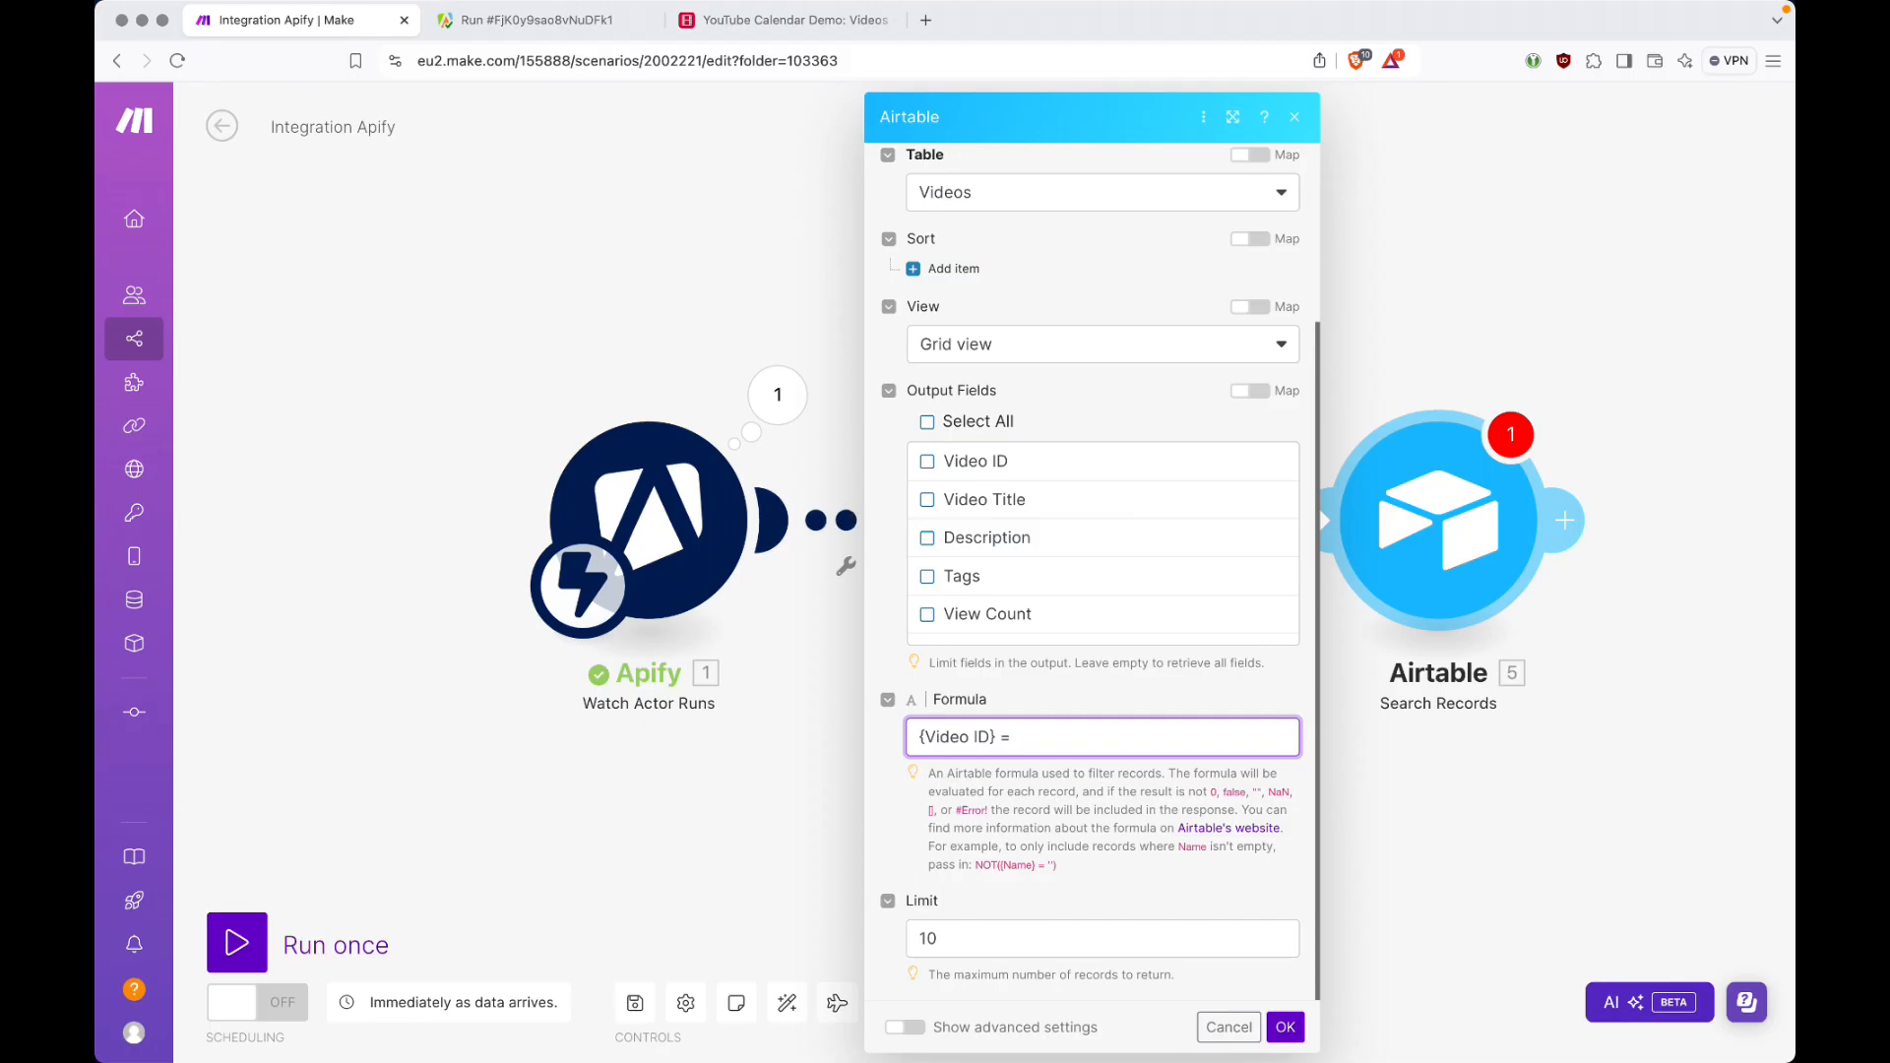
type("\"\"")
key("Left")
left_click(1019, 737)
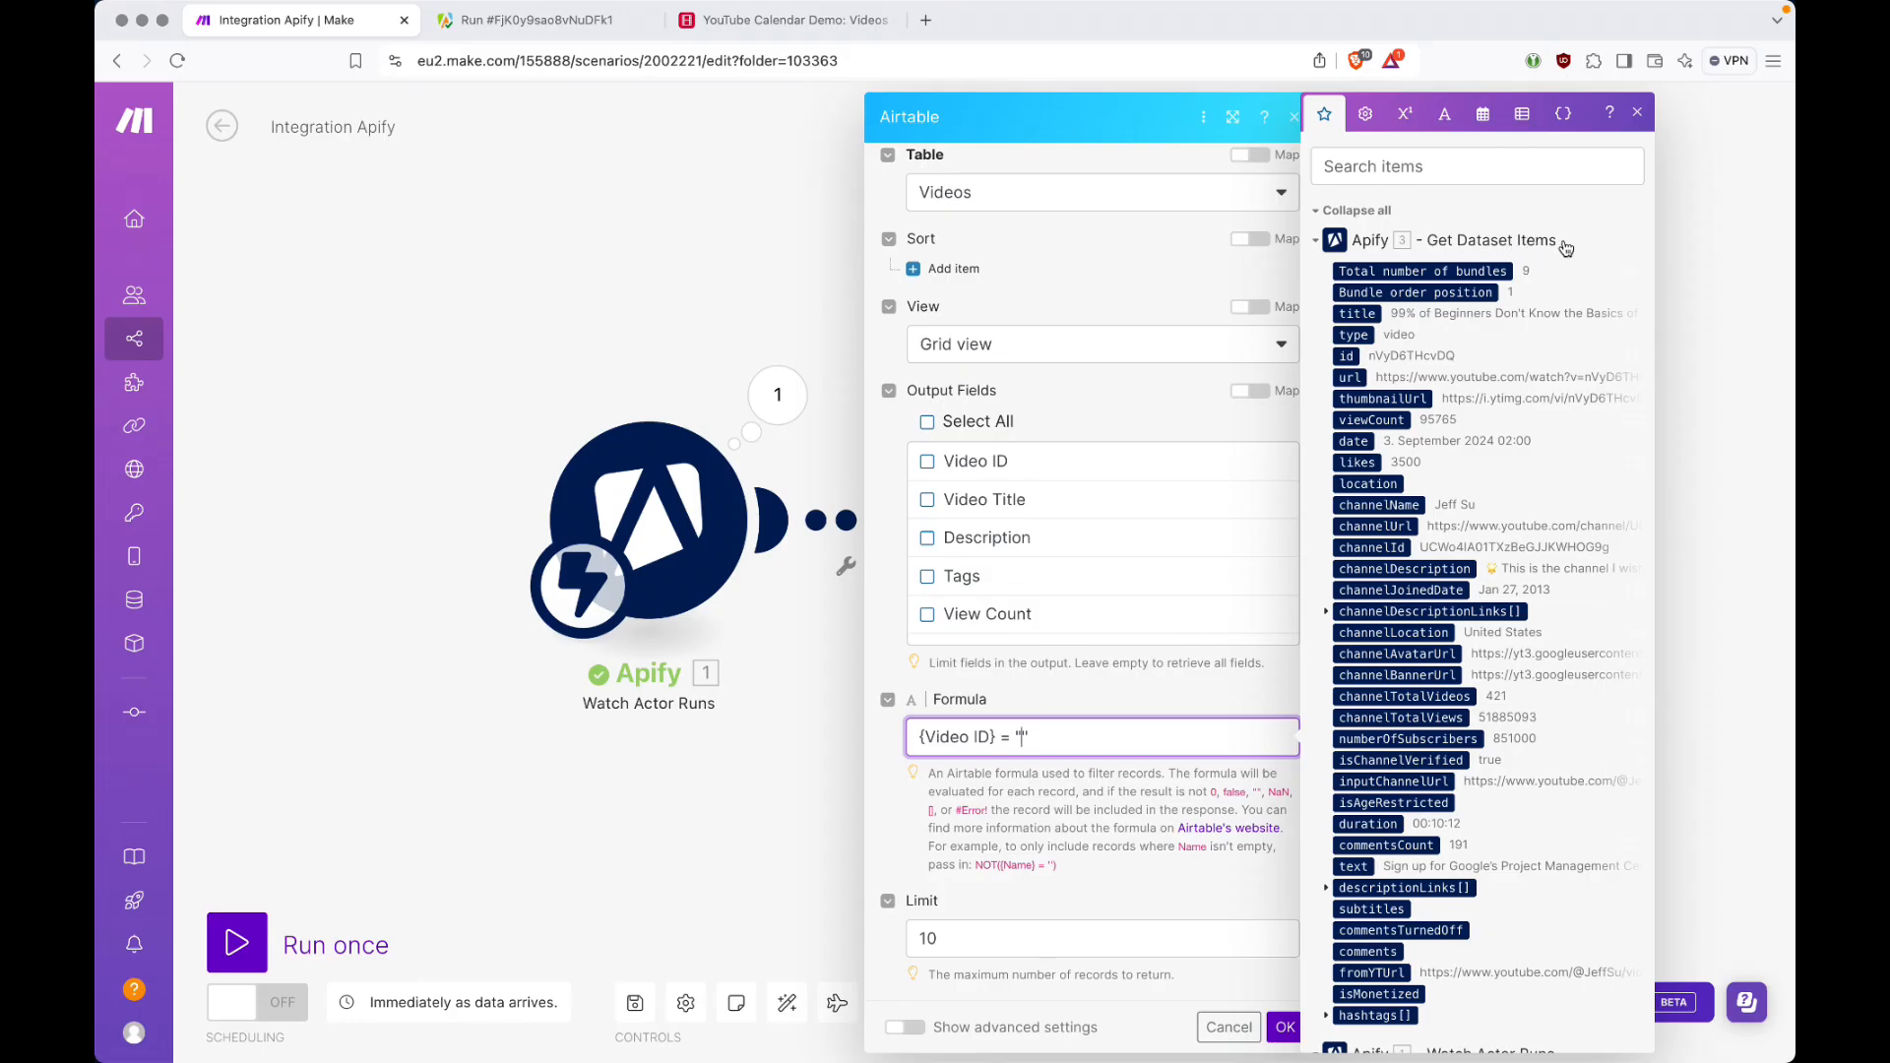
left_click(1350, 356)
left_click(1217, 686)
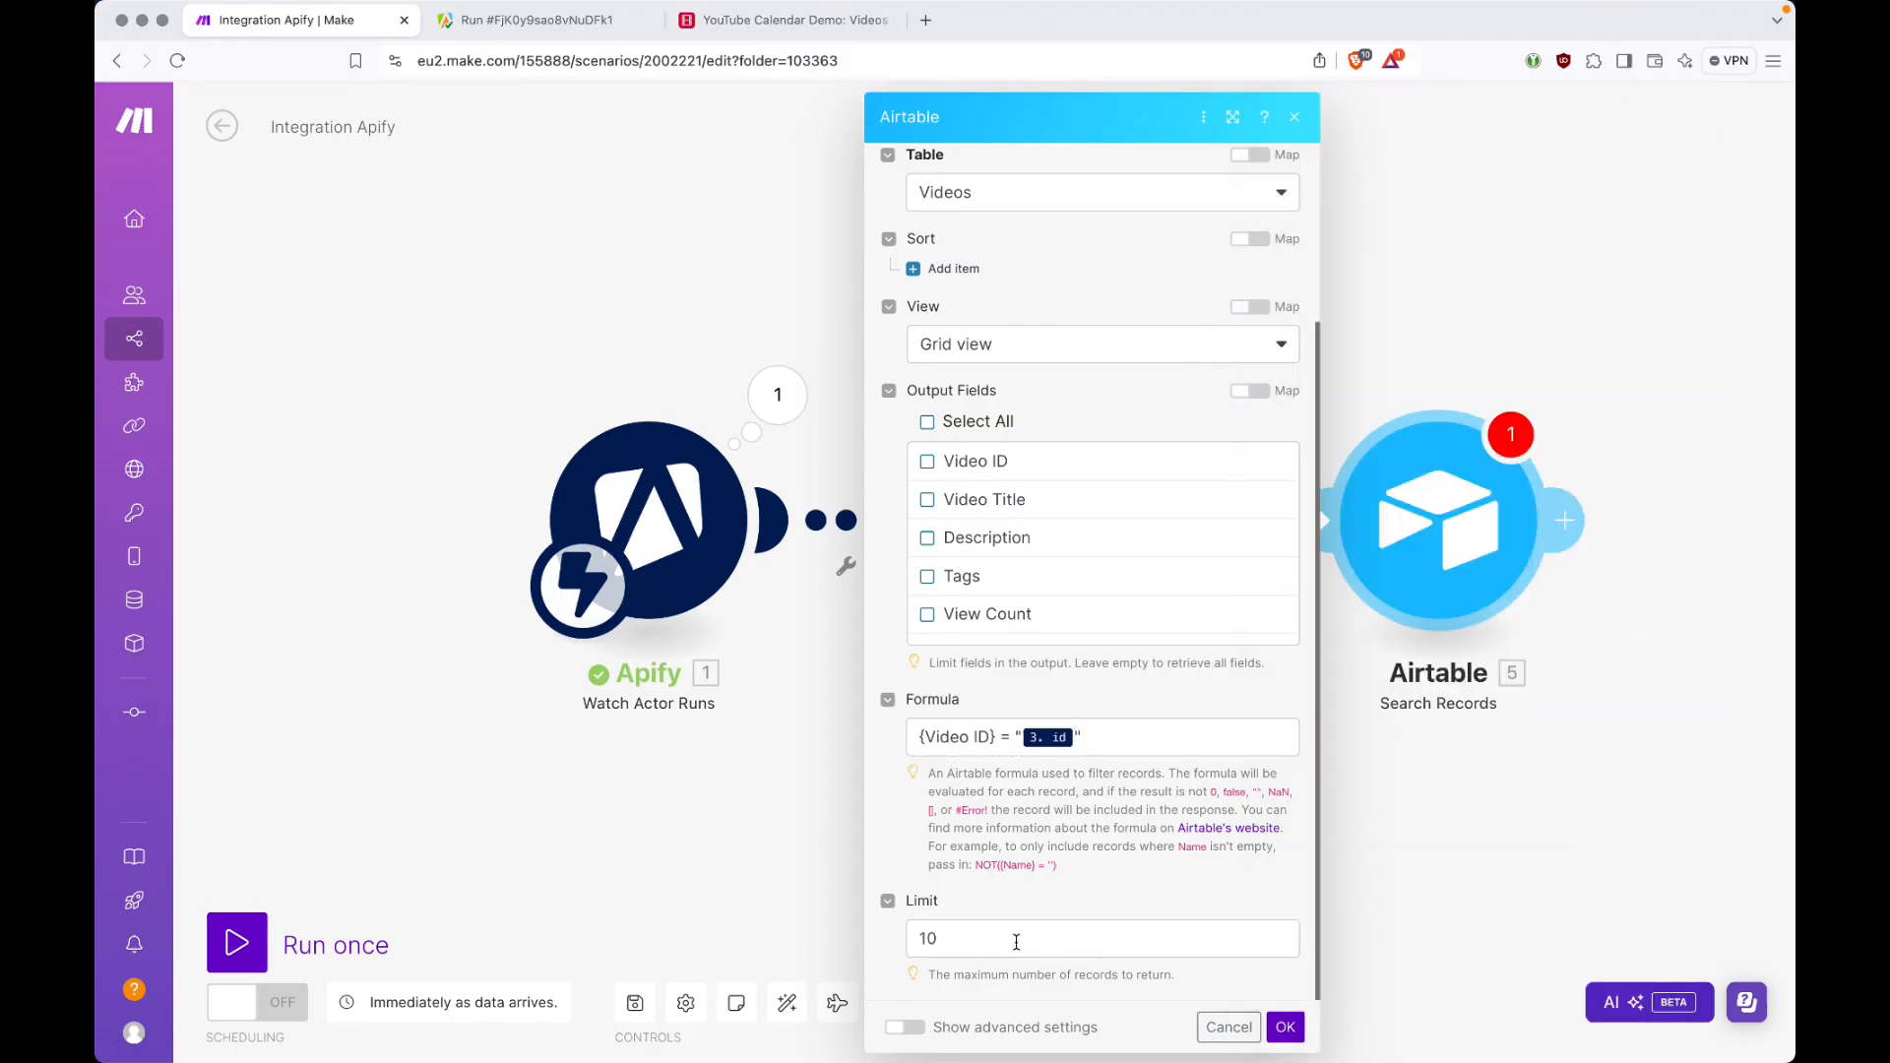
left_click(1285, 1026)
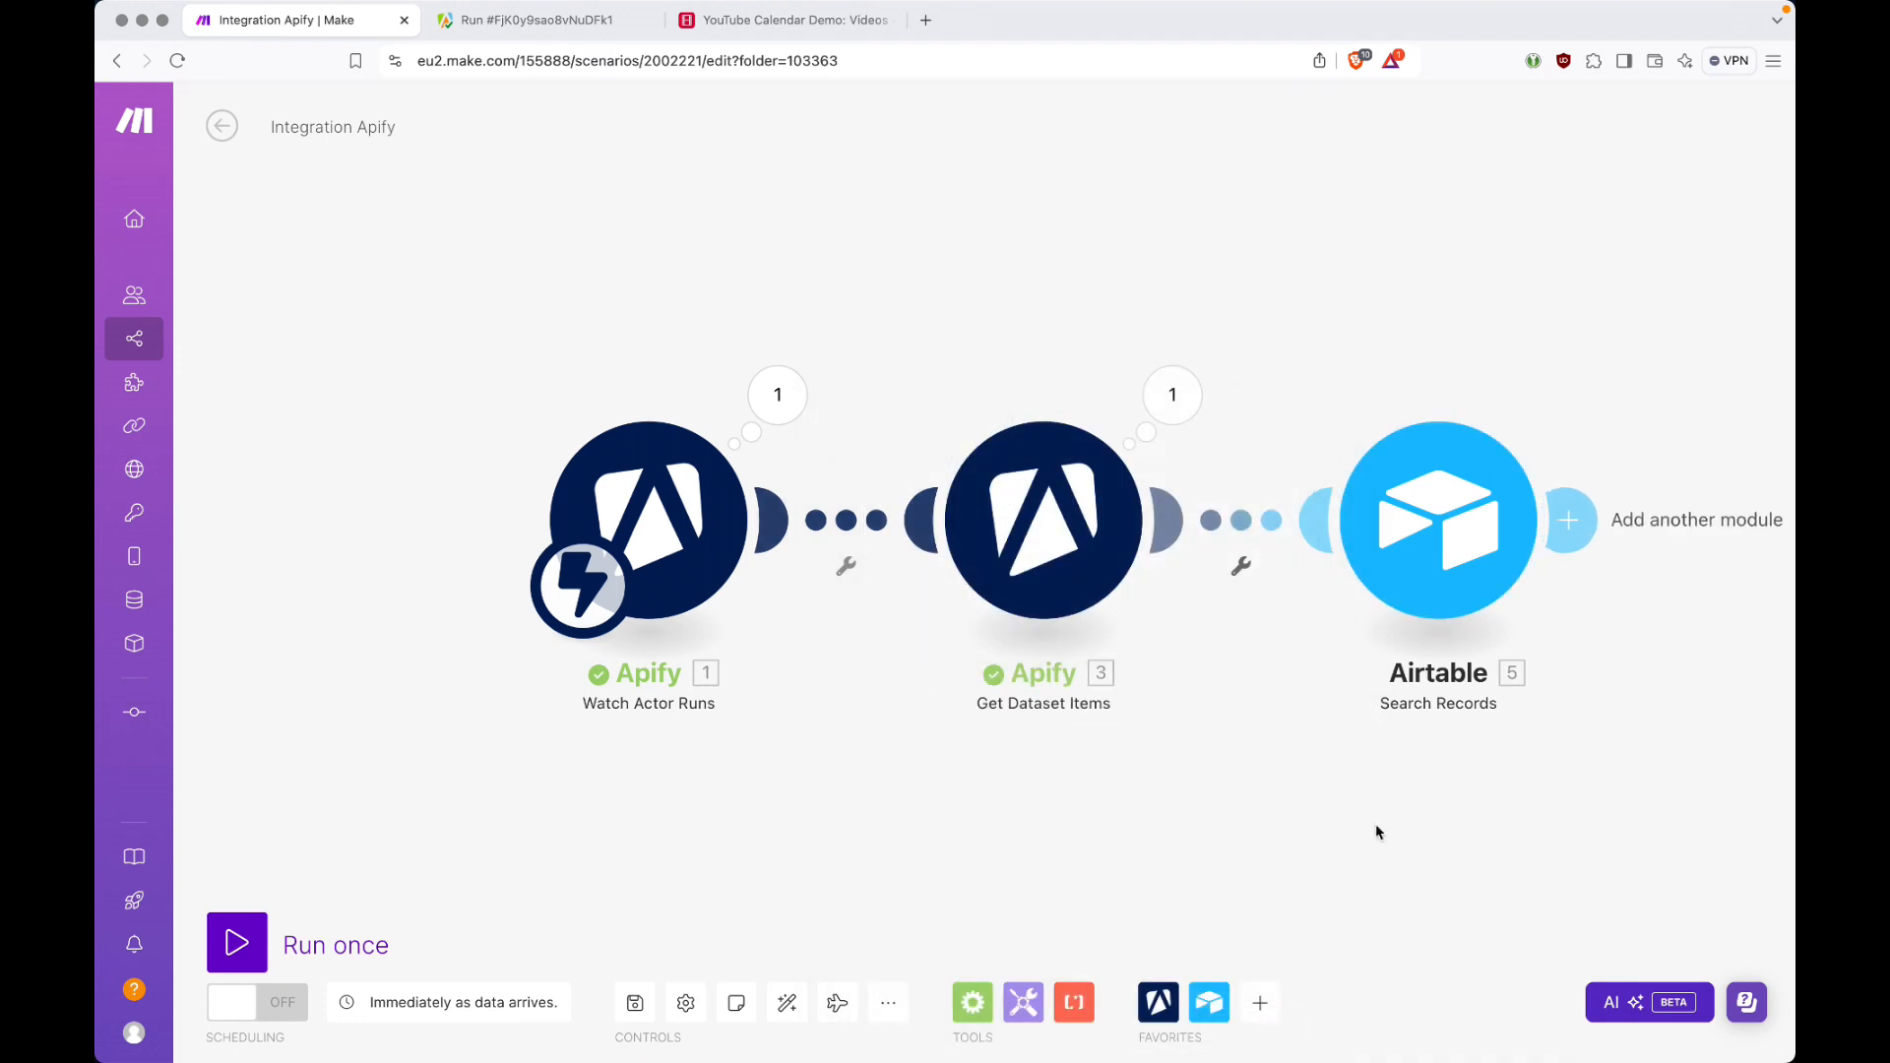
key("super+s")
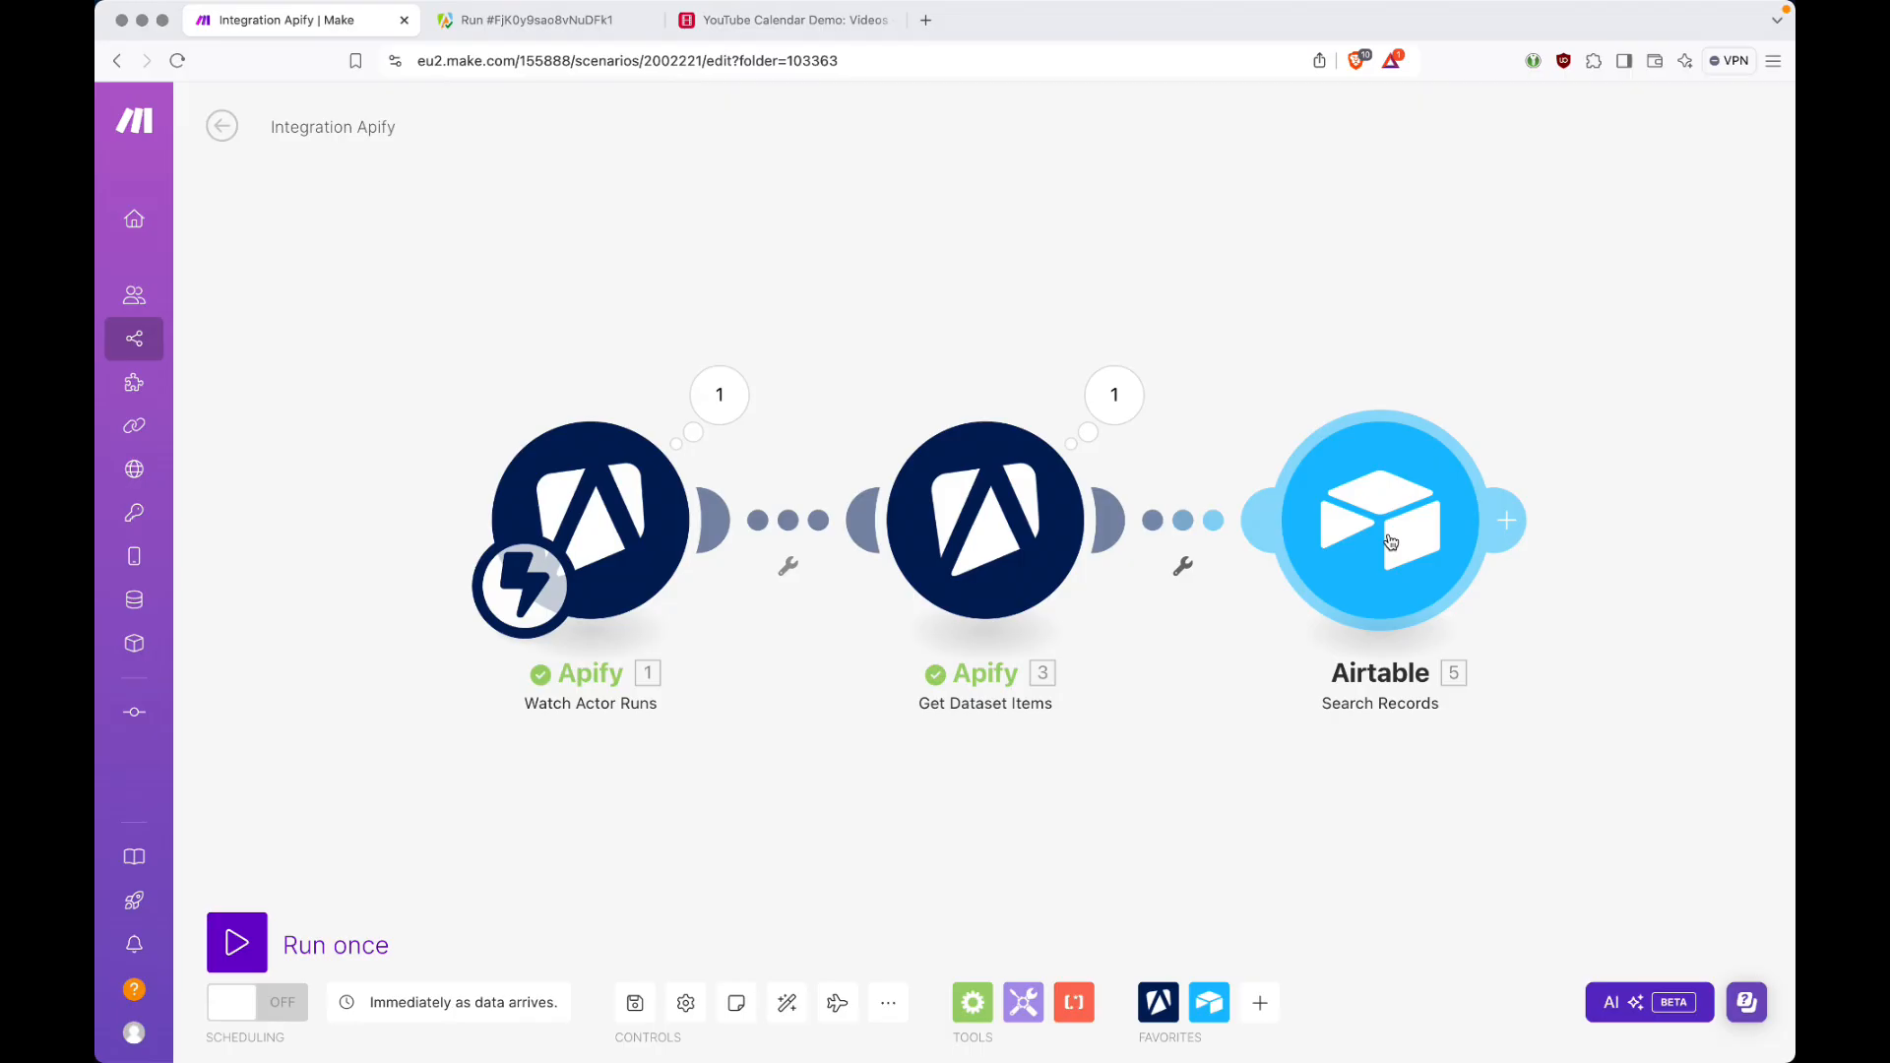
Add an Airtable Create a Record module after the Search Records module.
left_click(1511, 519)
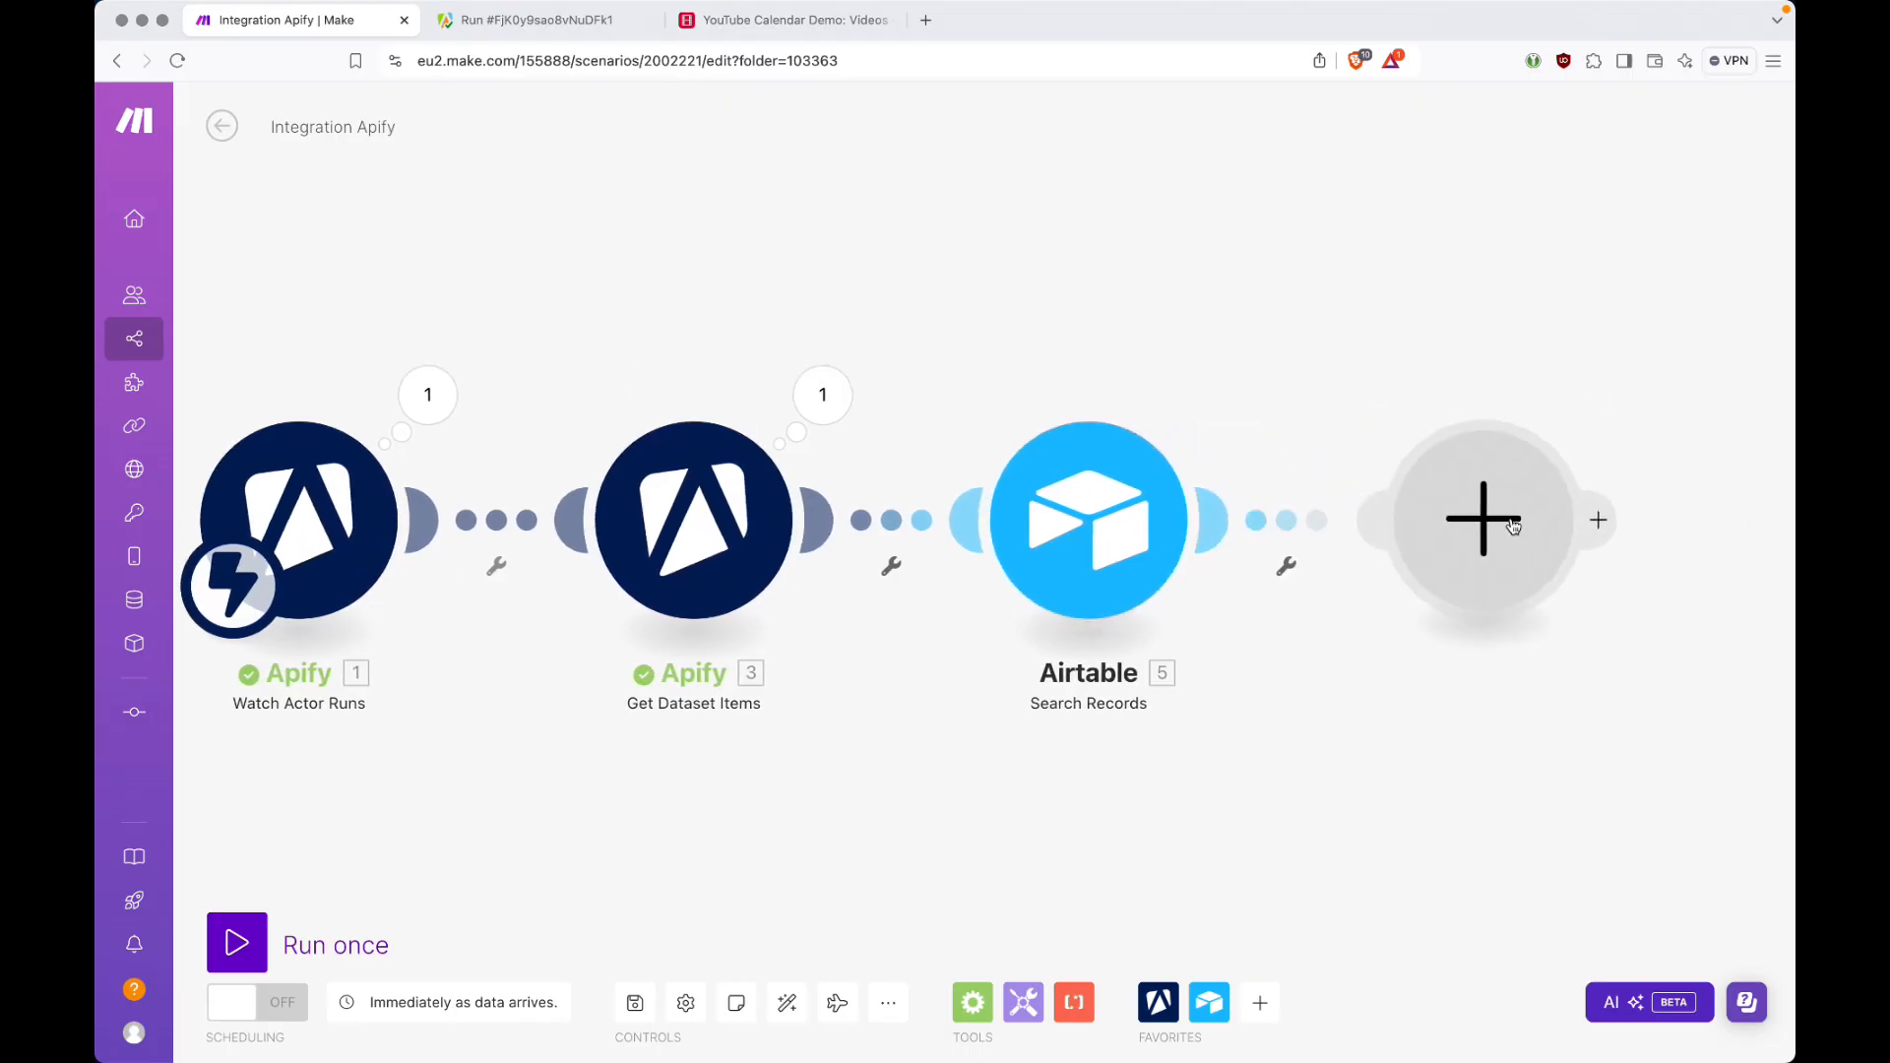
left_click(1112, 399)
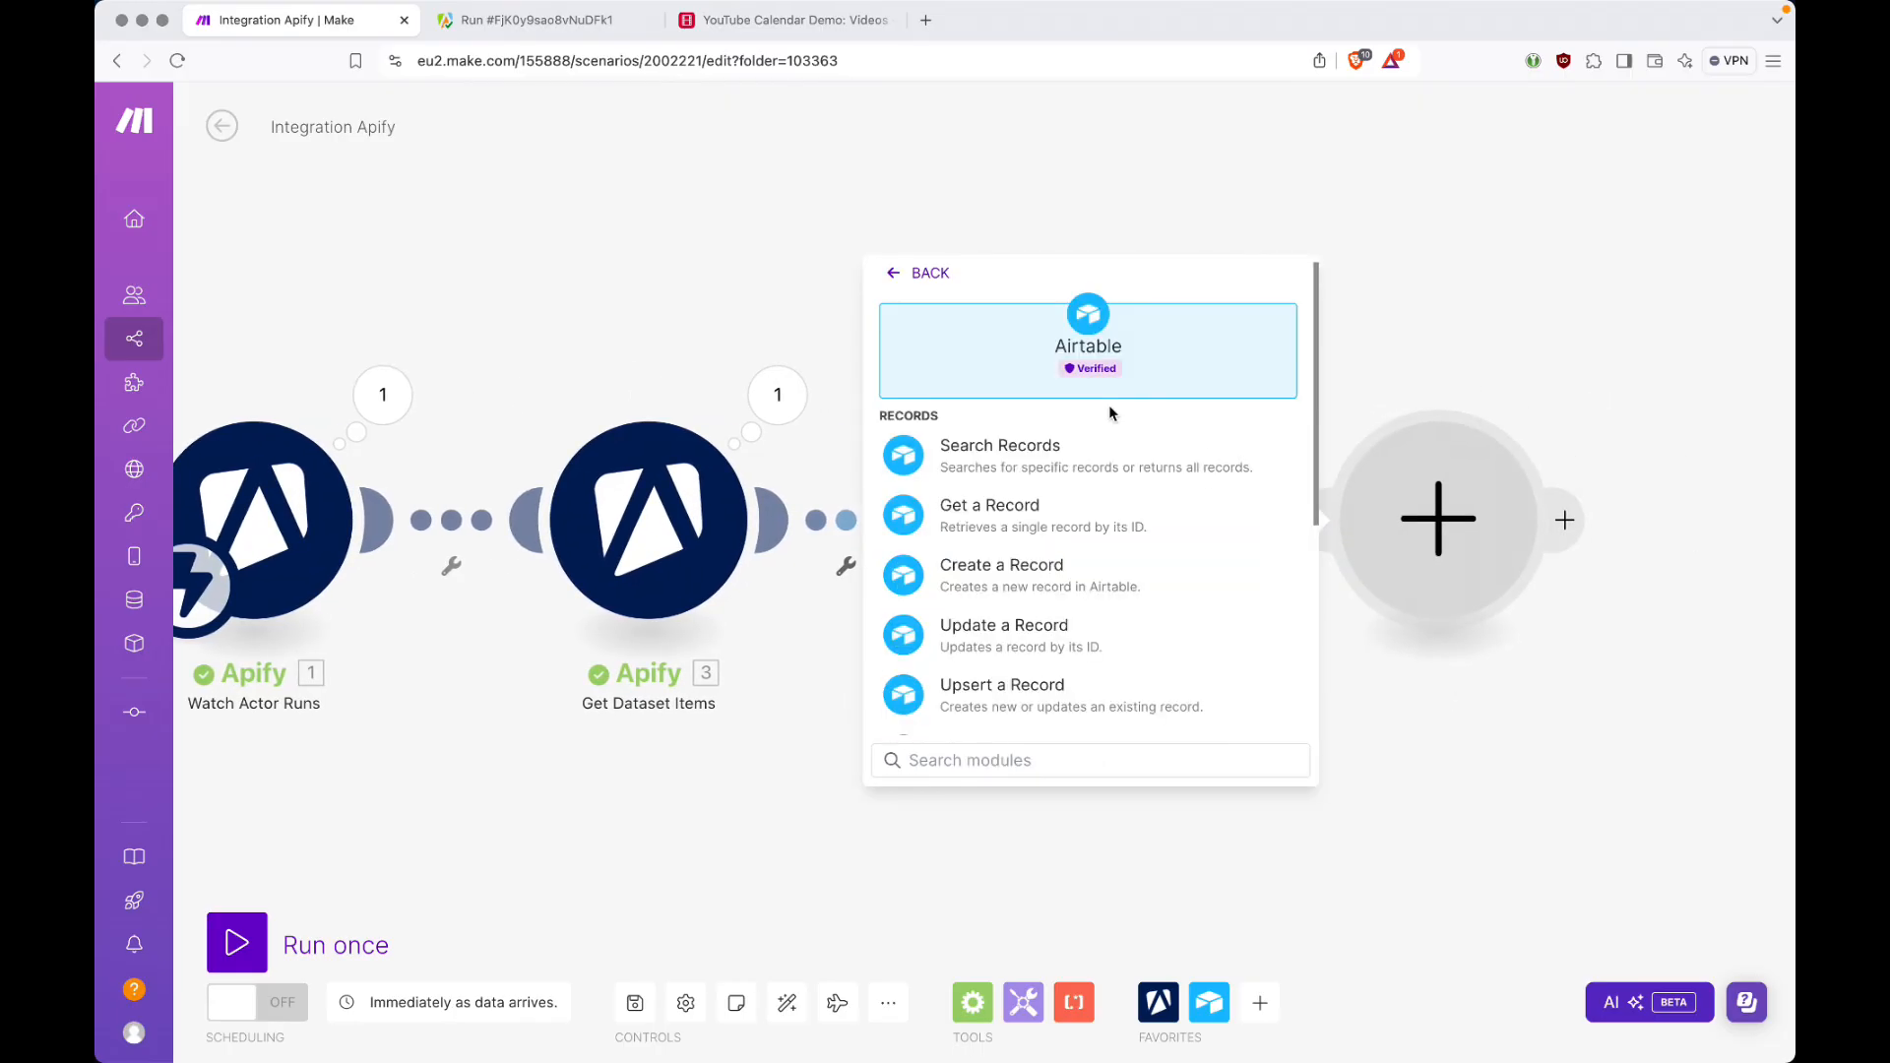
left_click(1015, 574)
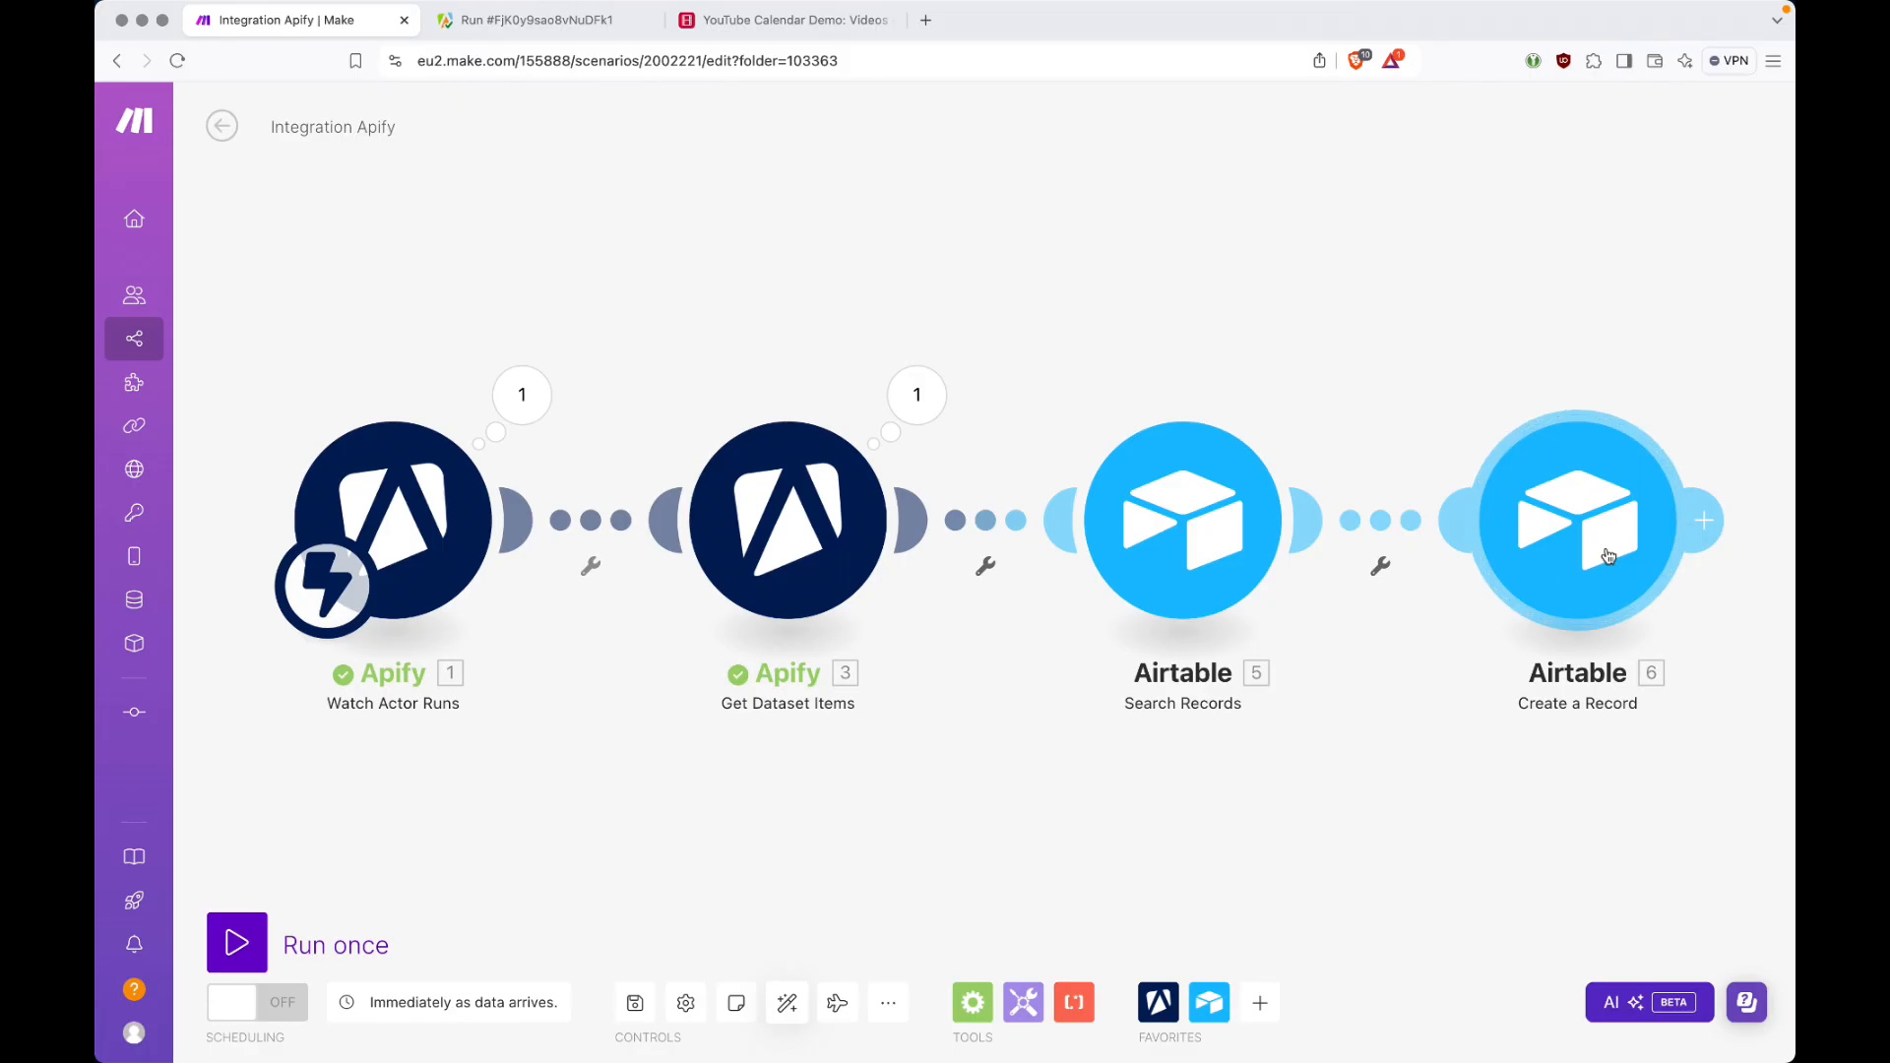
Set up a filter before Create a Record requiring Search Records' Total number of bundles to be numerically equal to 0.
left_click(1382, 564)
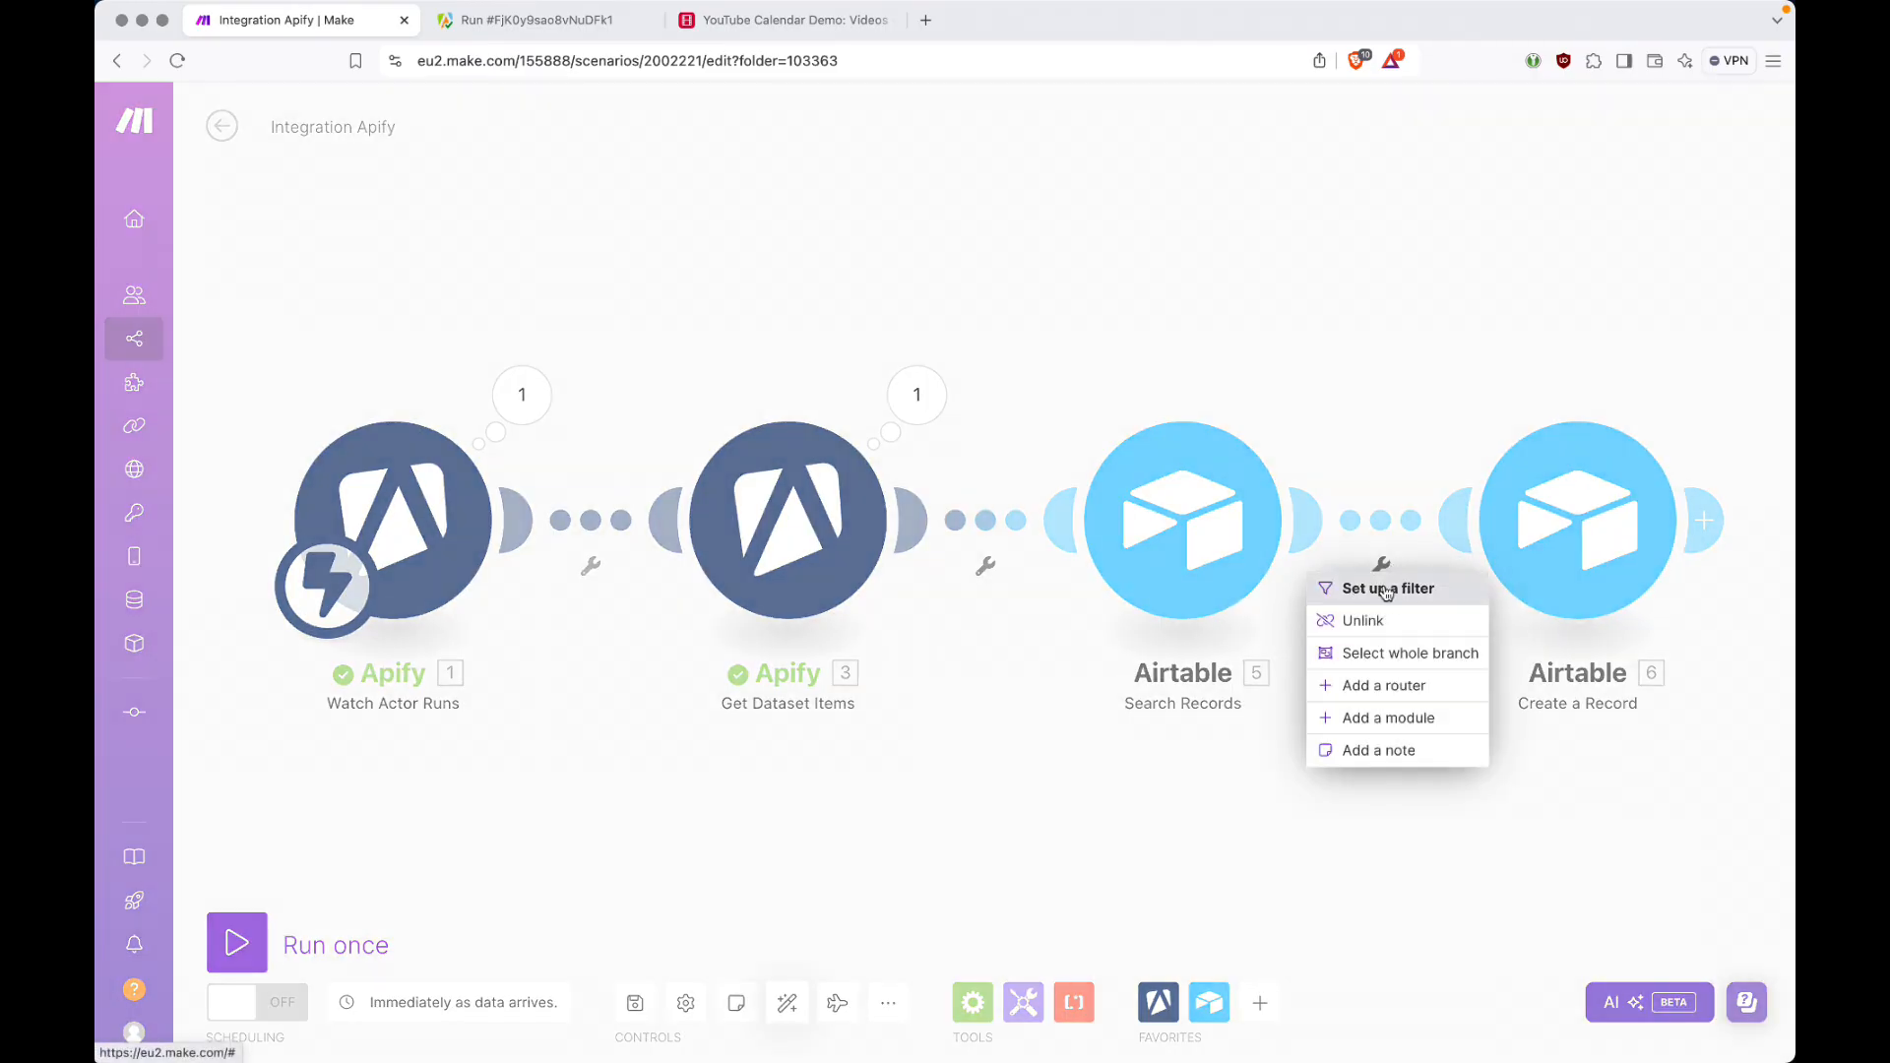
left_click(1455, 590)
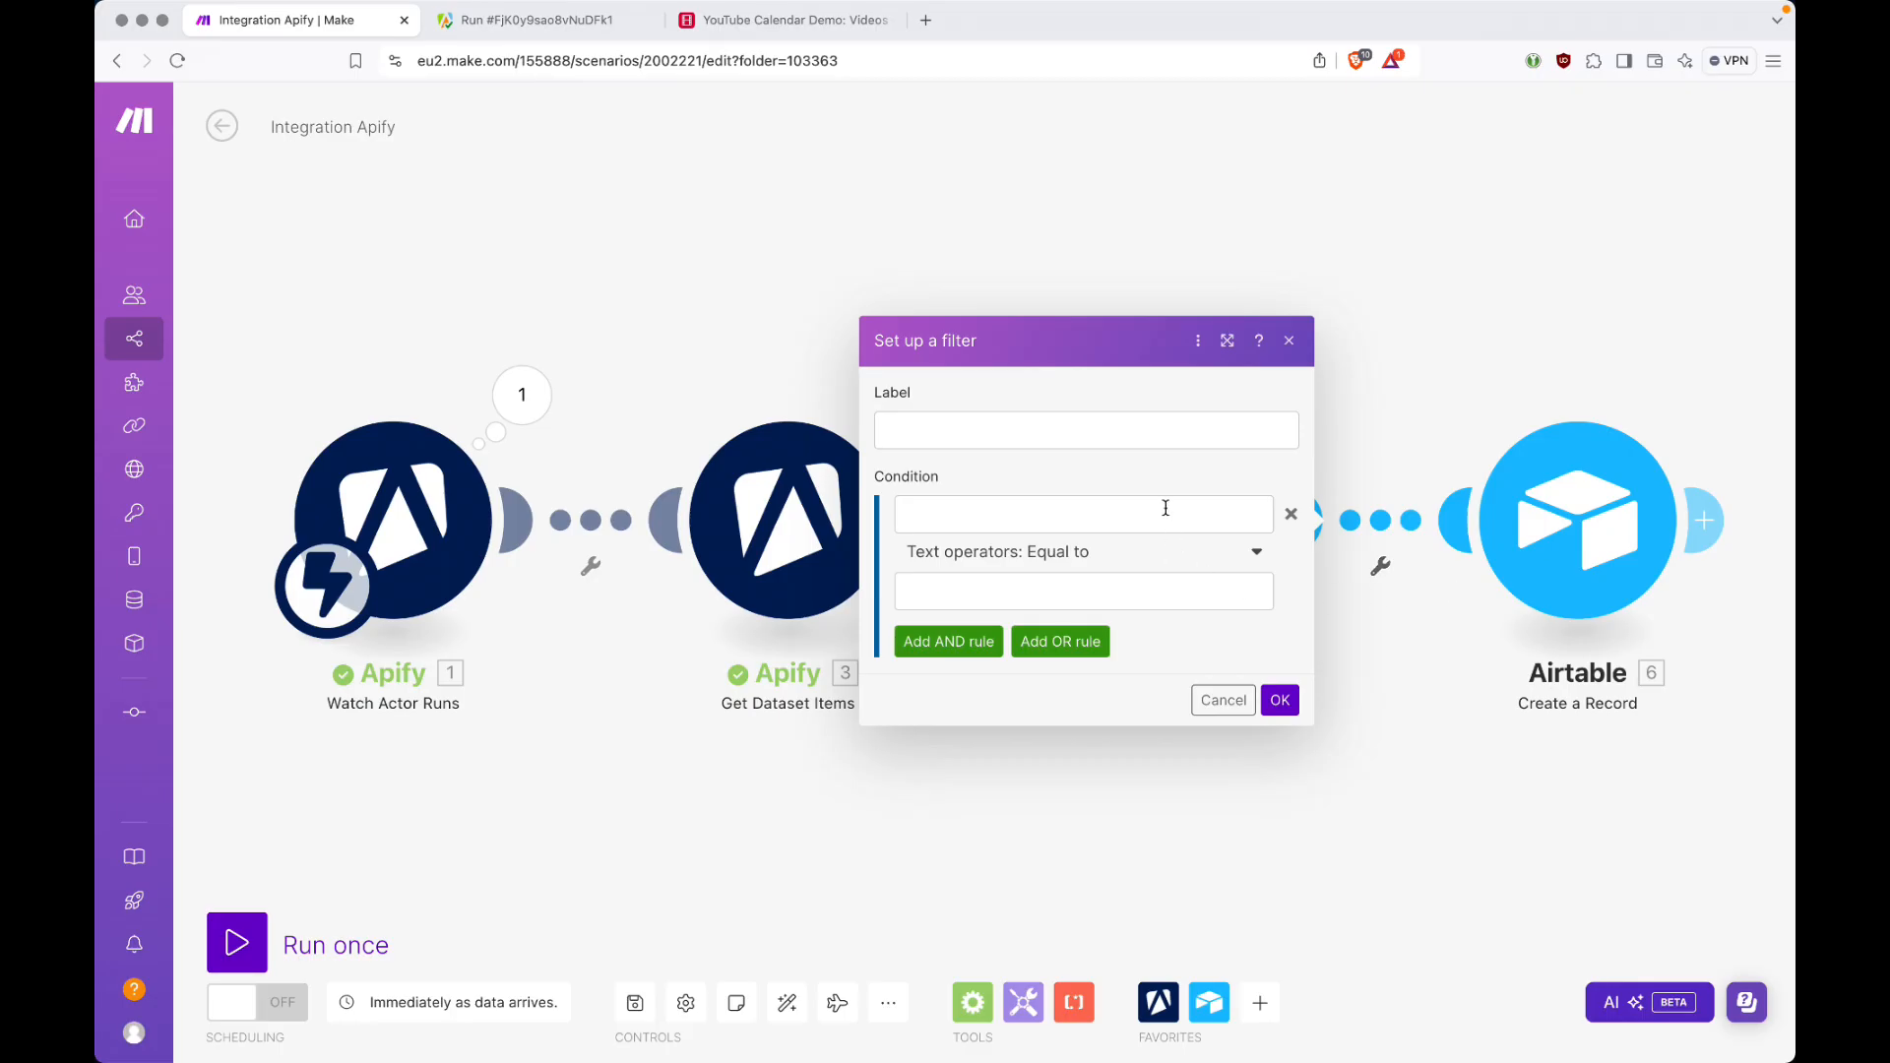
left_click(1084, 510)
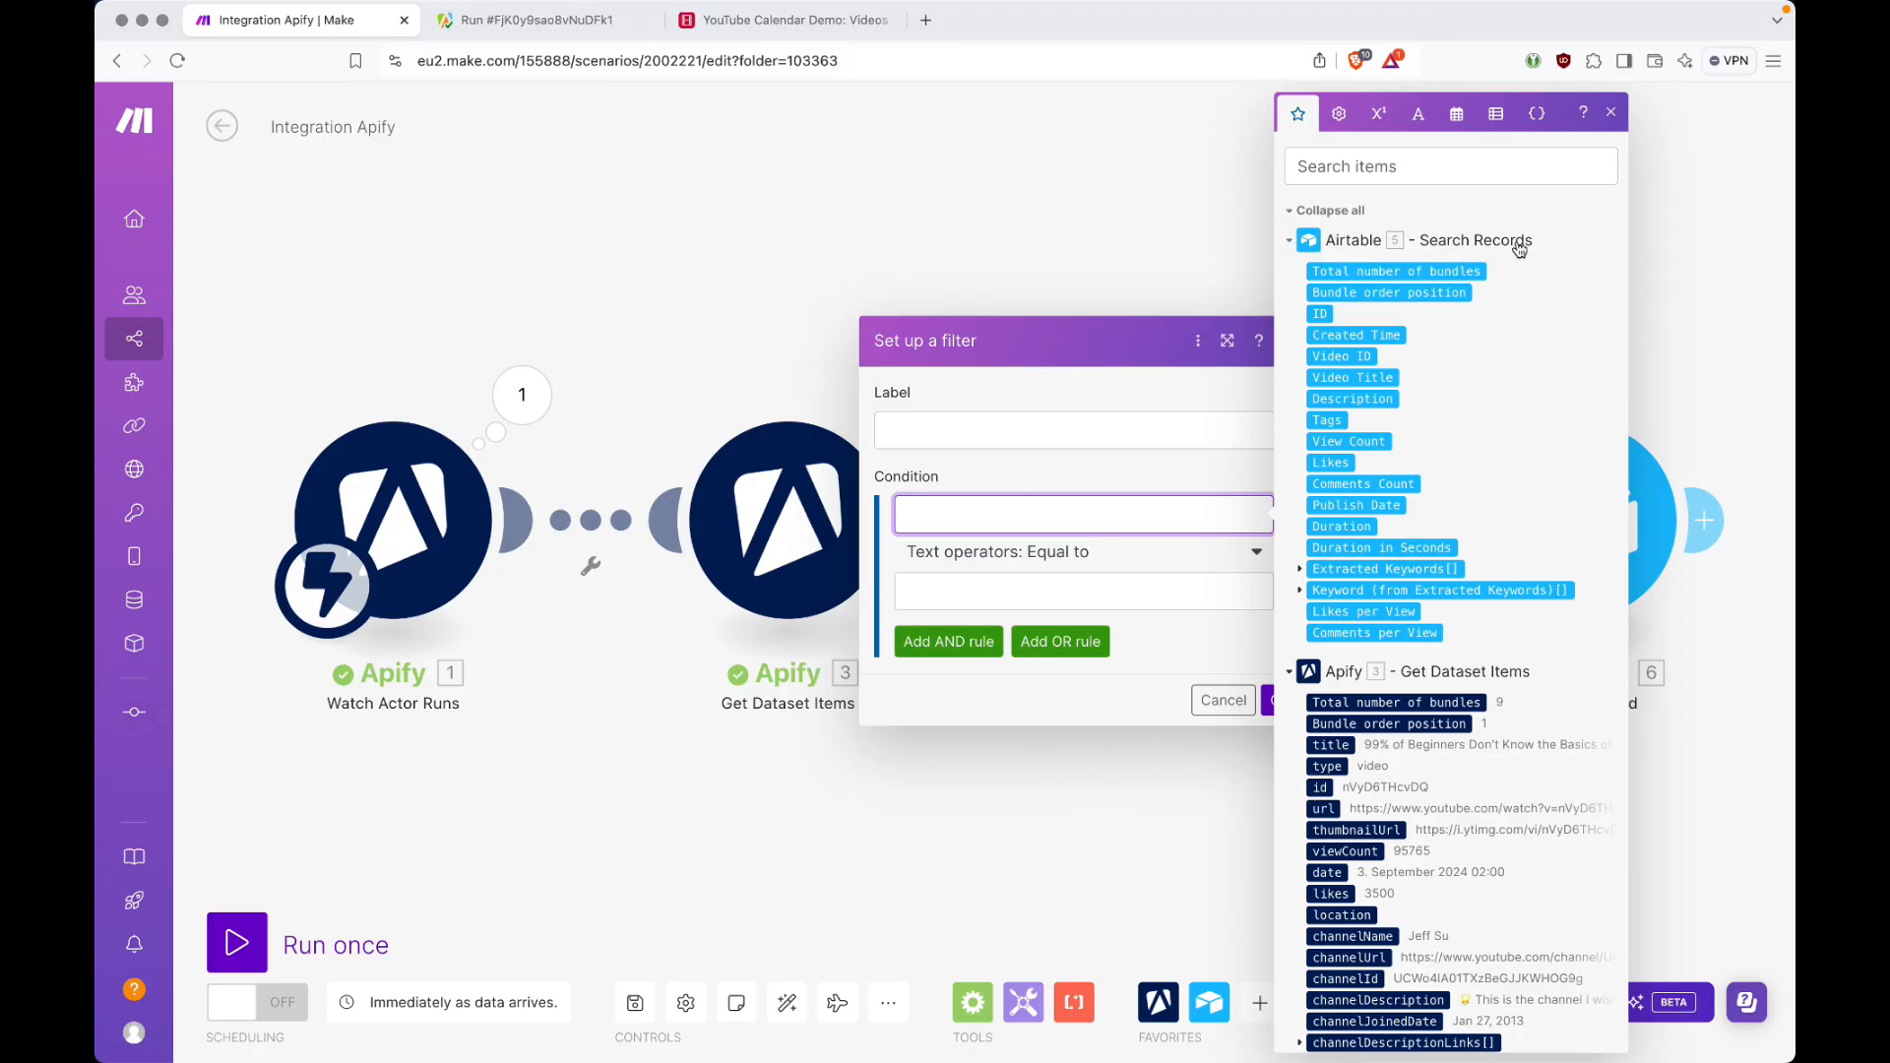
left_click(1432, 271)
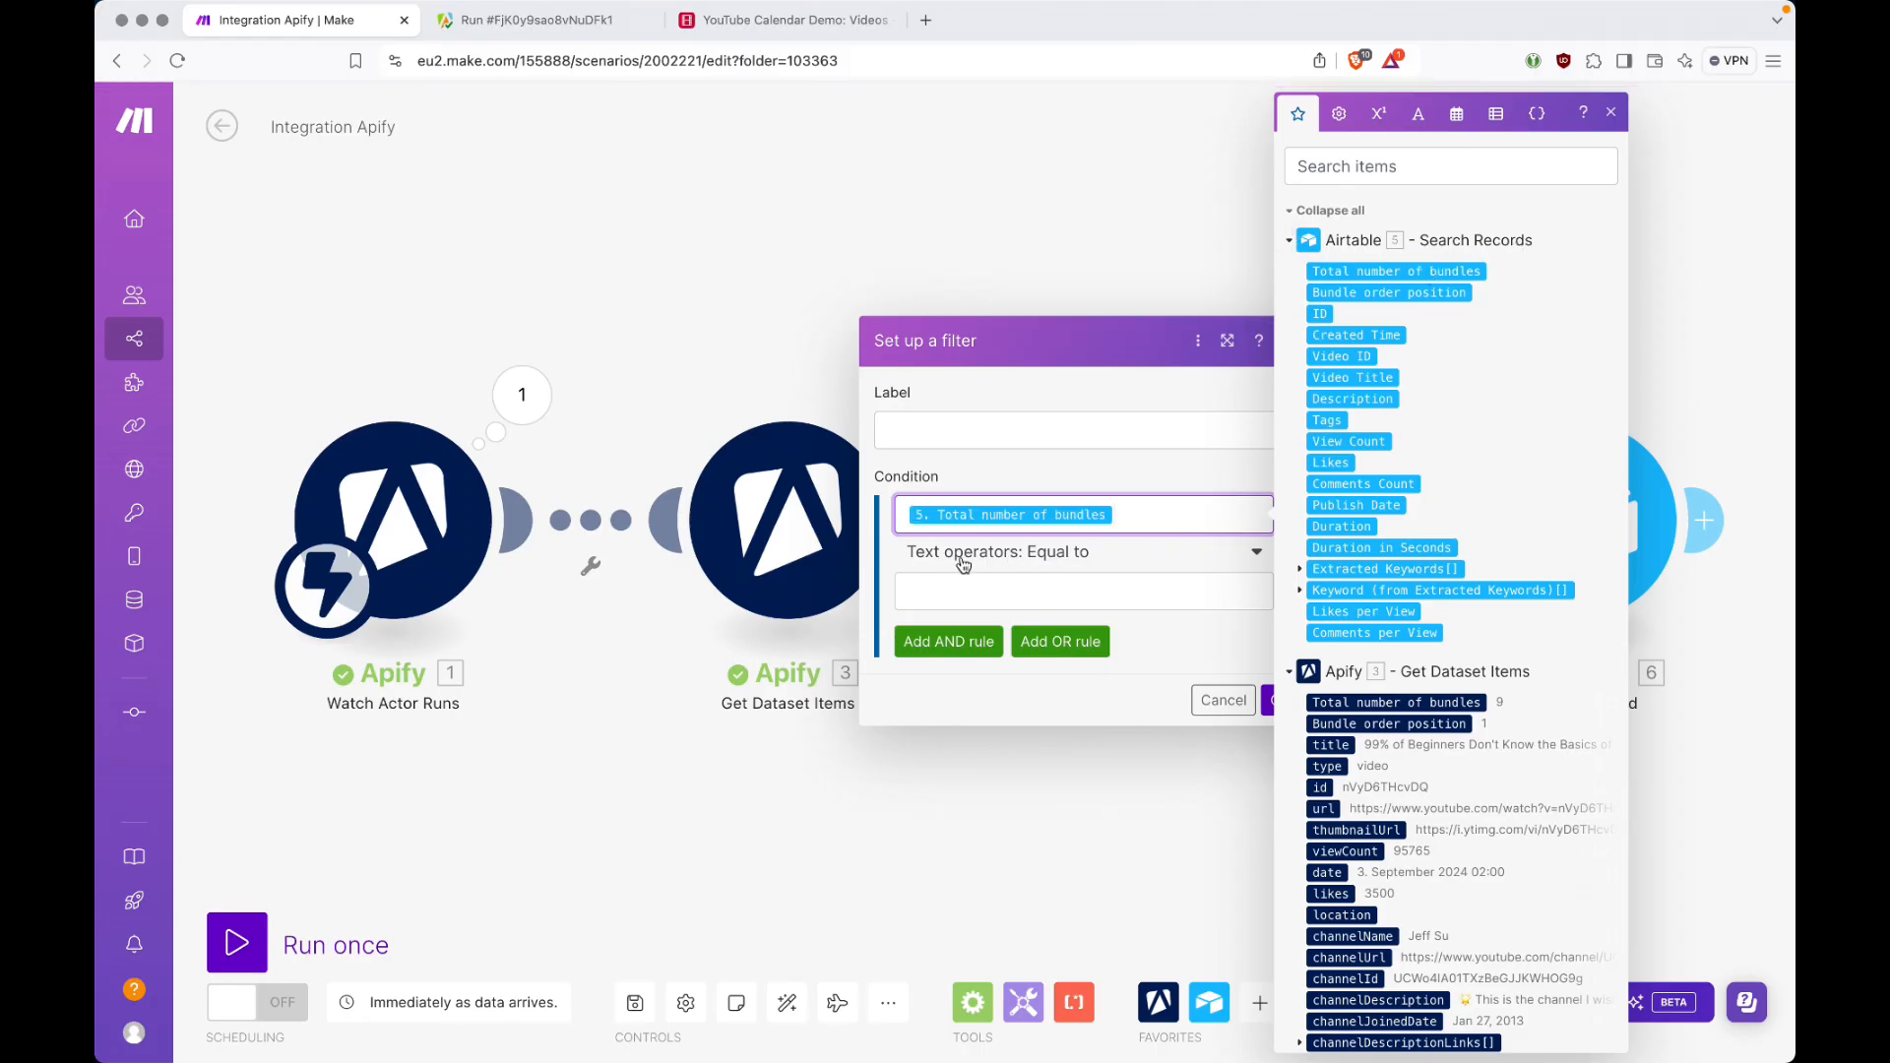
left_click(1061, 559)
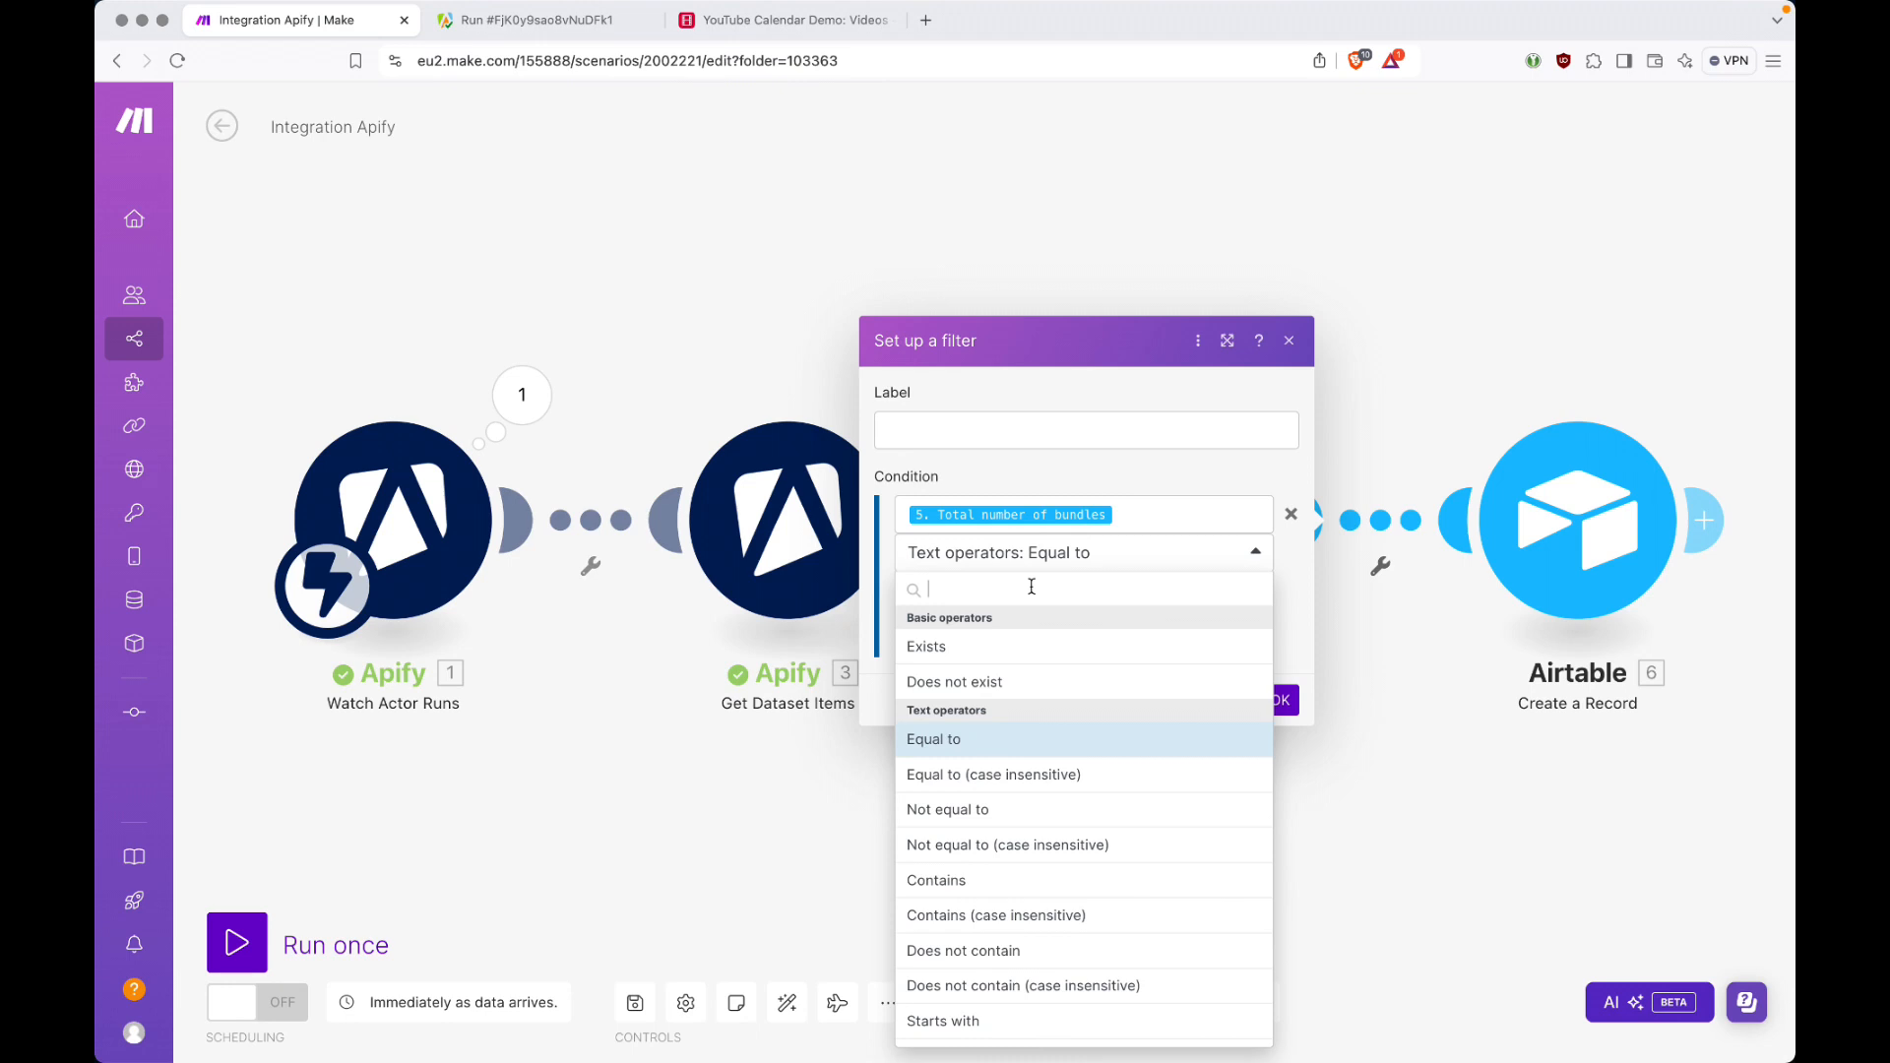
type("equ")
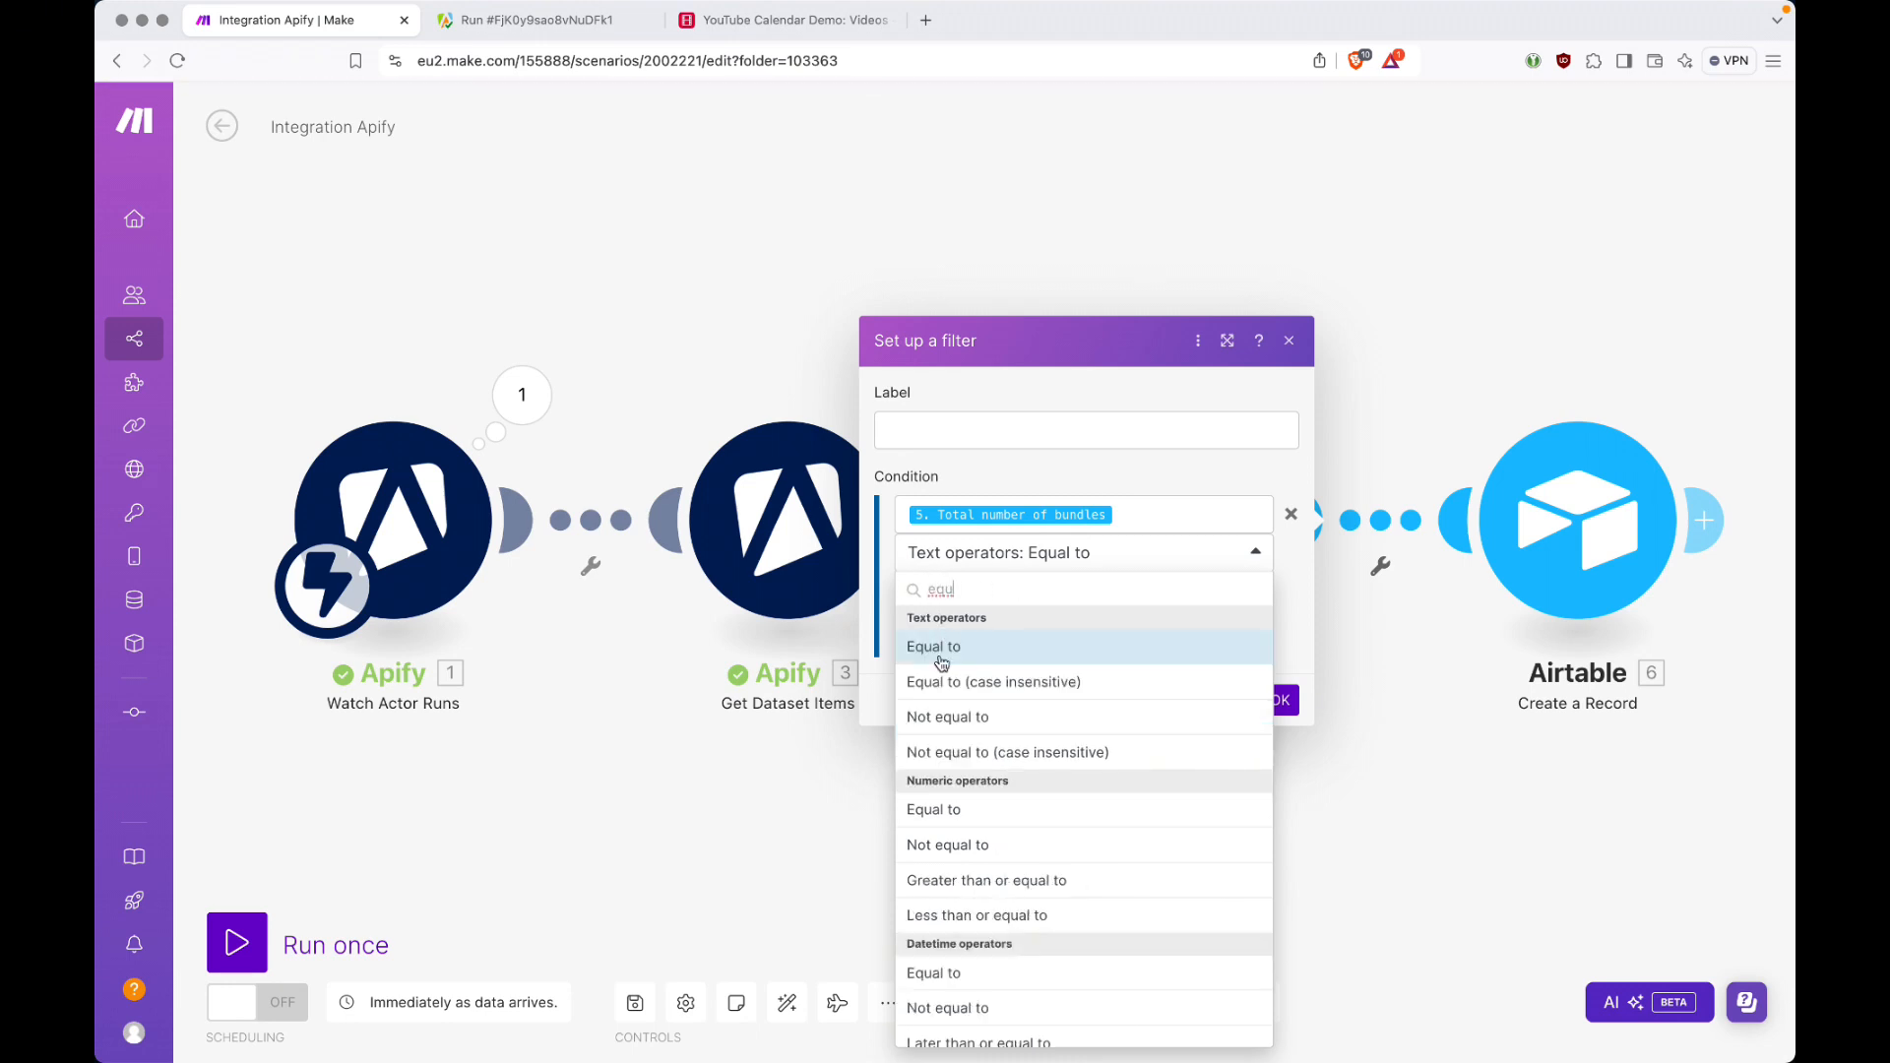
left_click(963, 813)
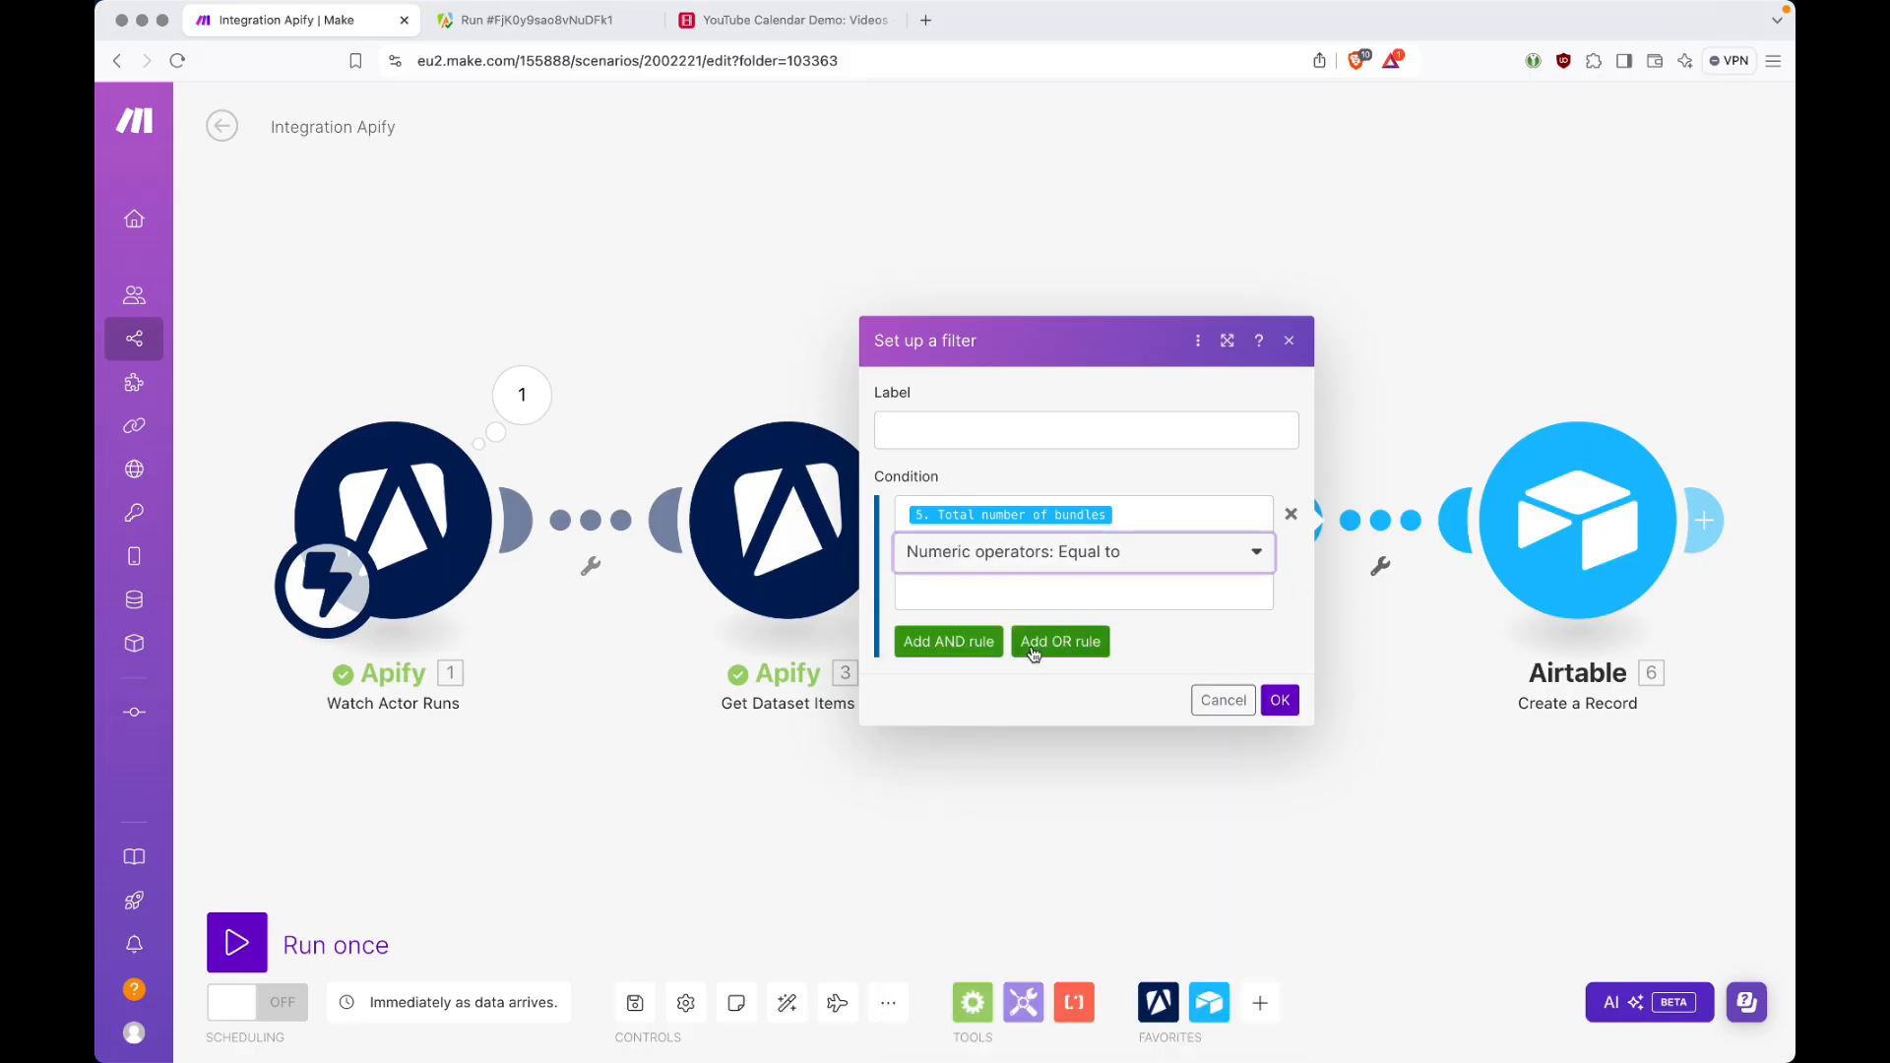
left_click(1011, 592)
type("0")
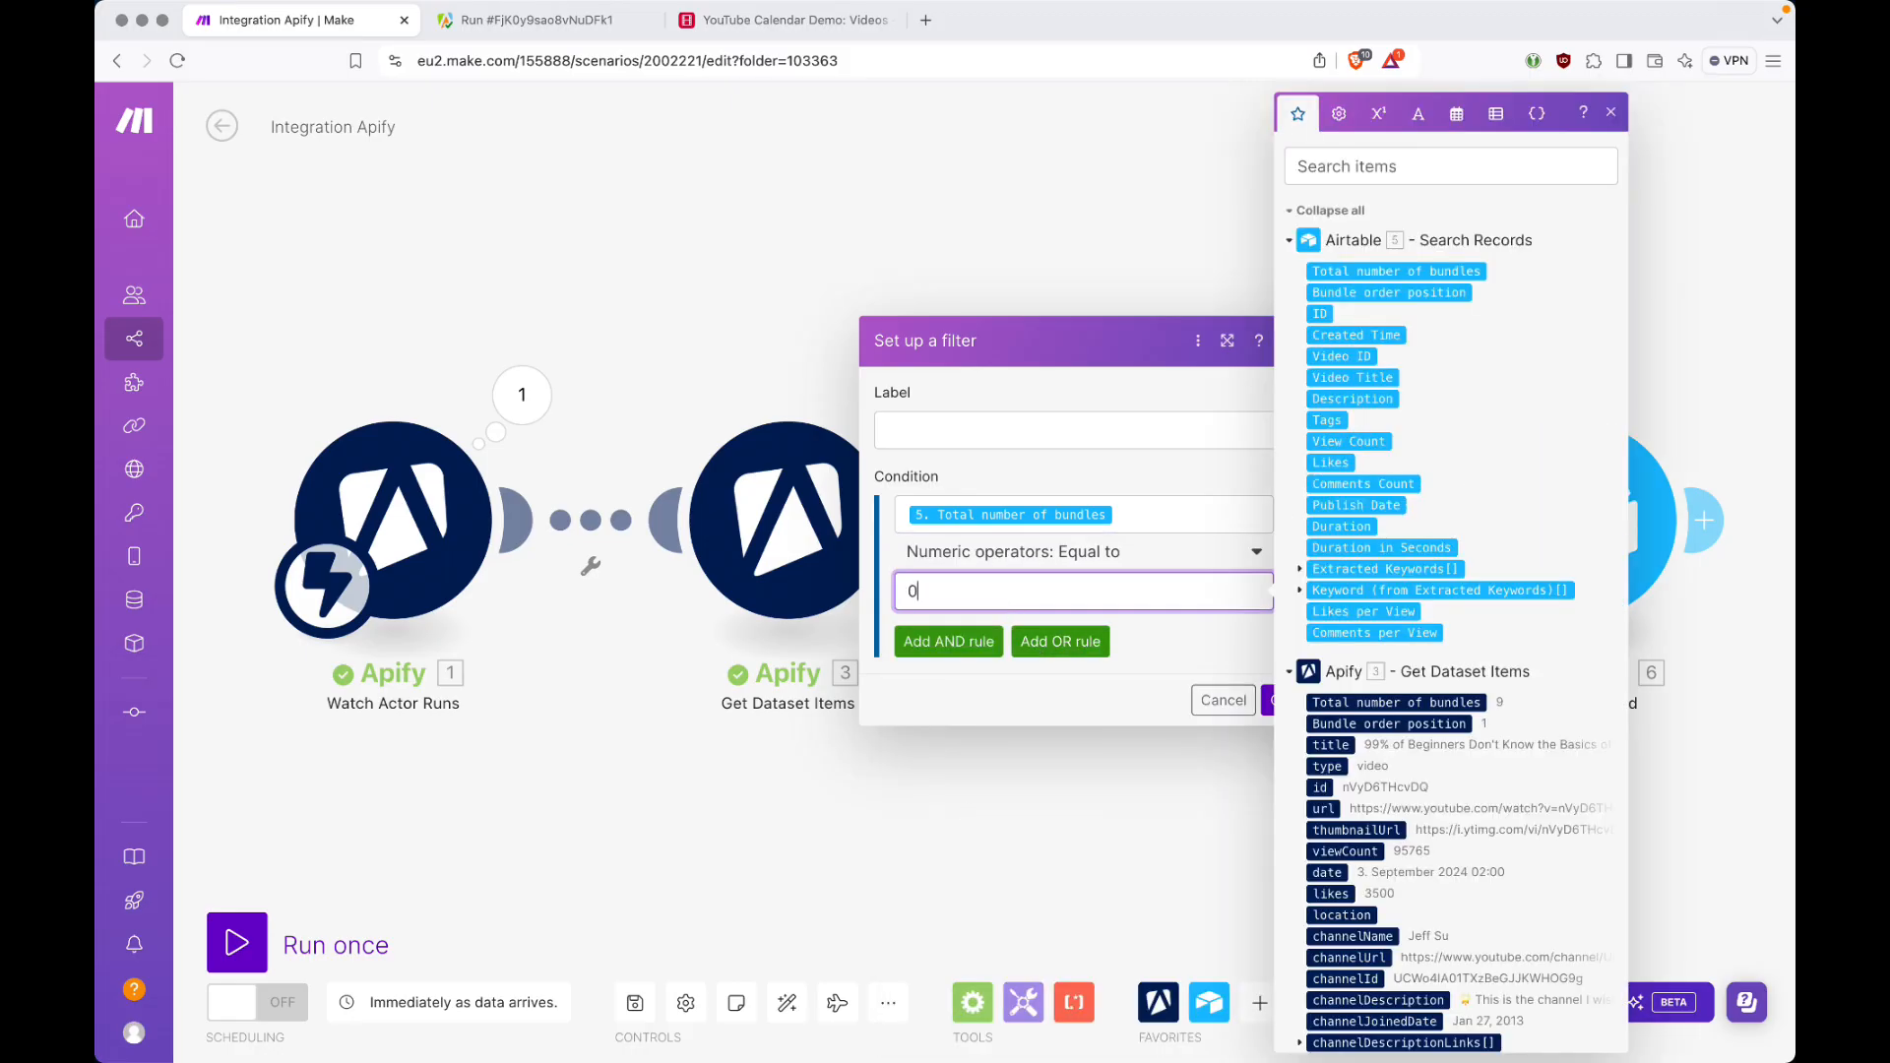
left_click(1278, 700)
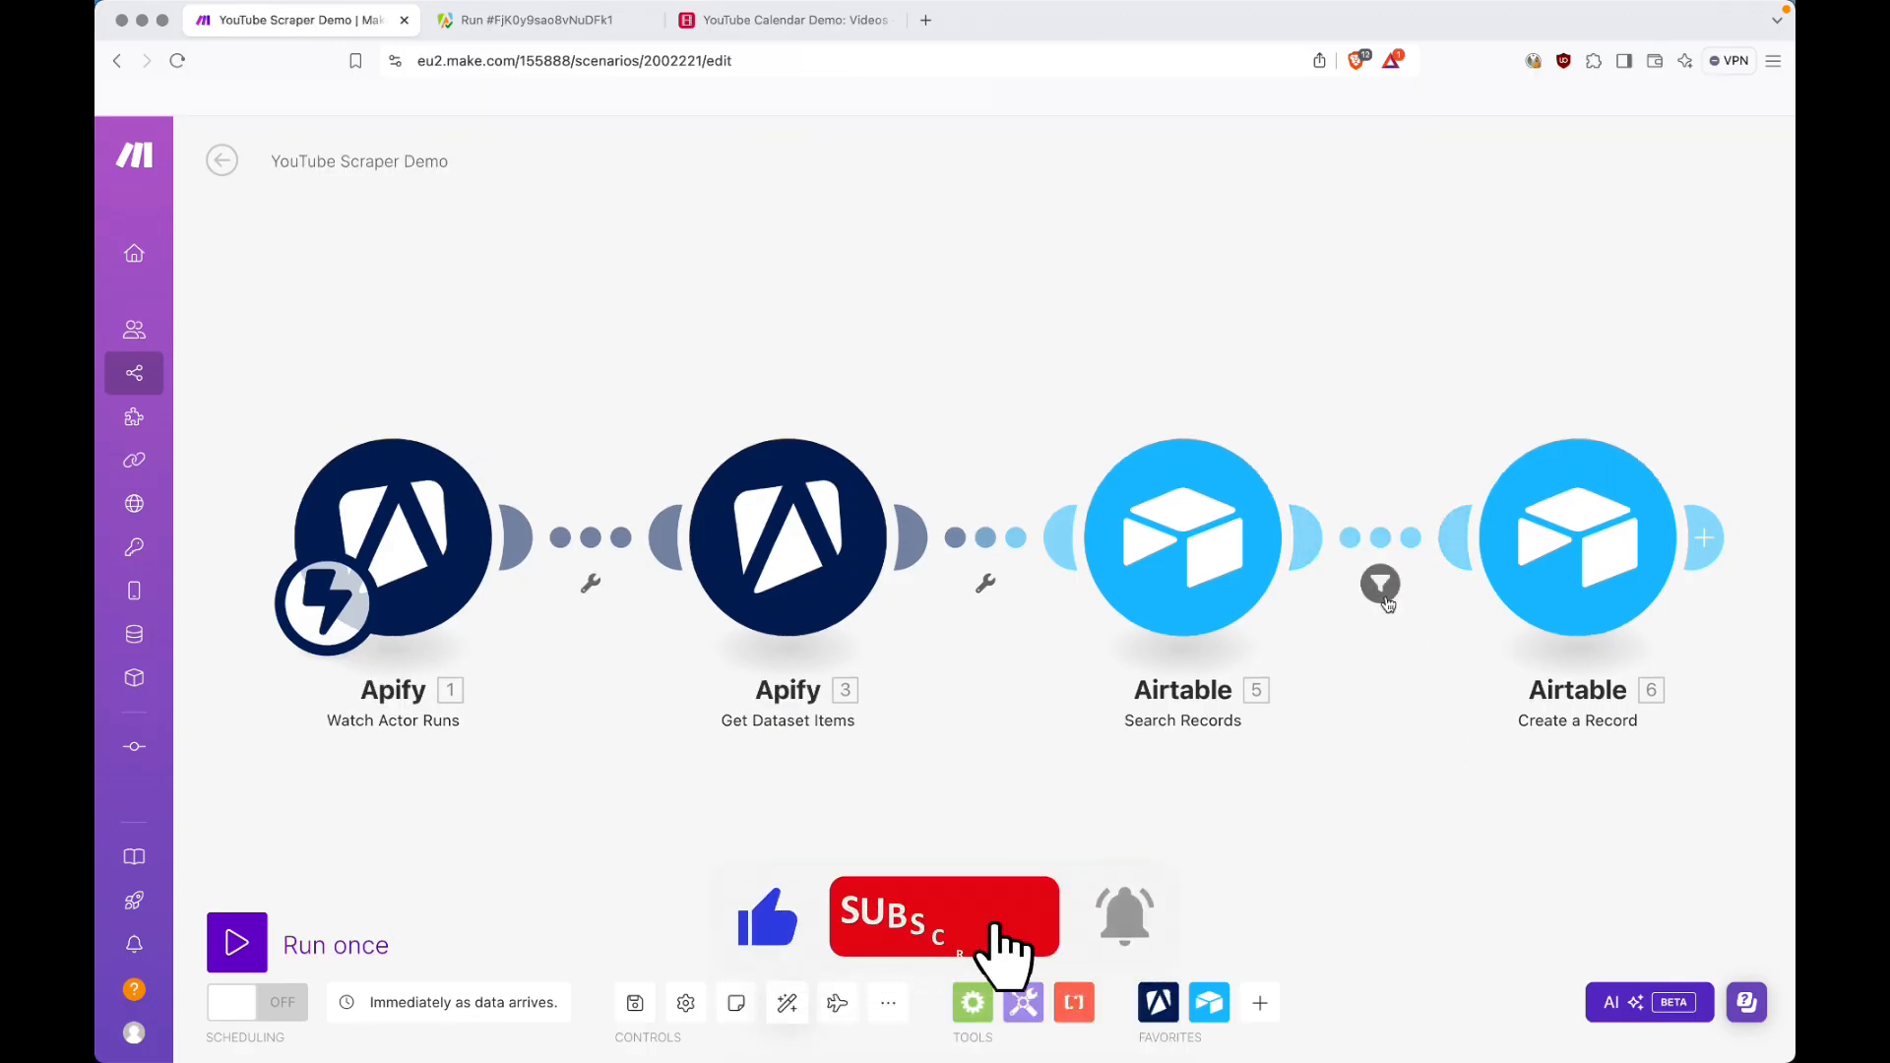
Check the Videos table in Airtable for existing records and return to the Make scenario.
left_click(776, 27)
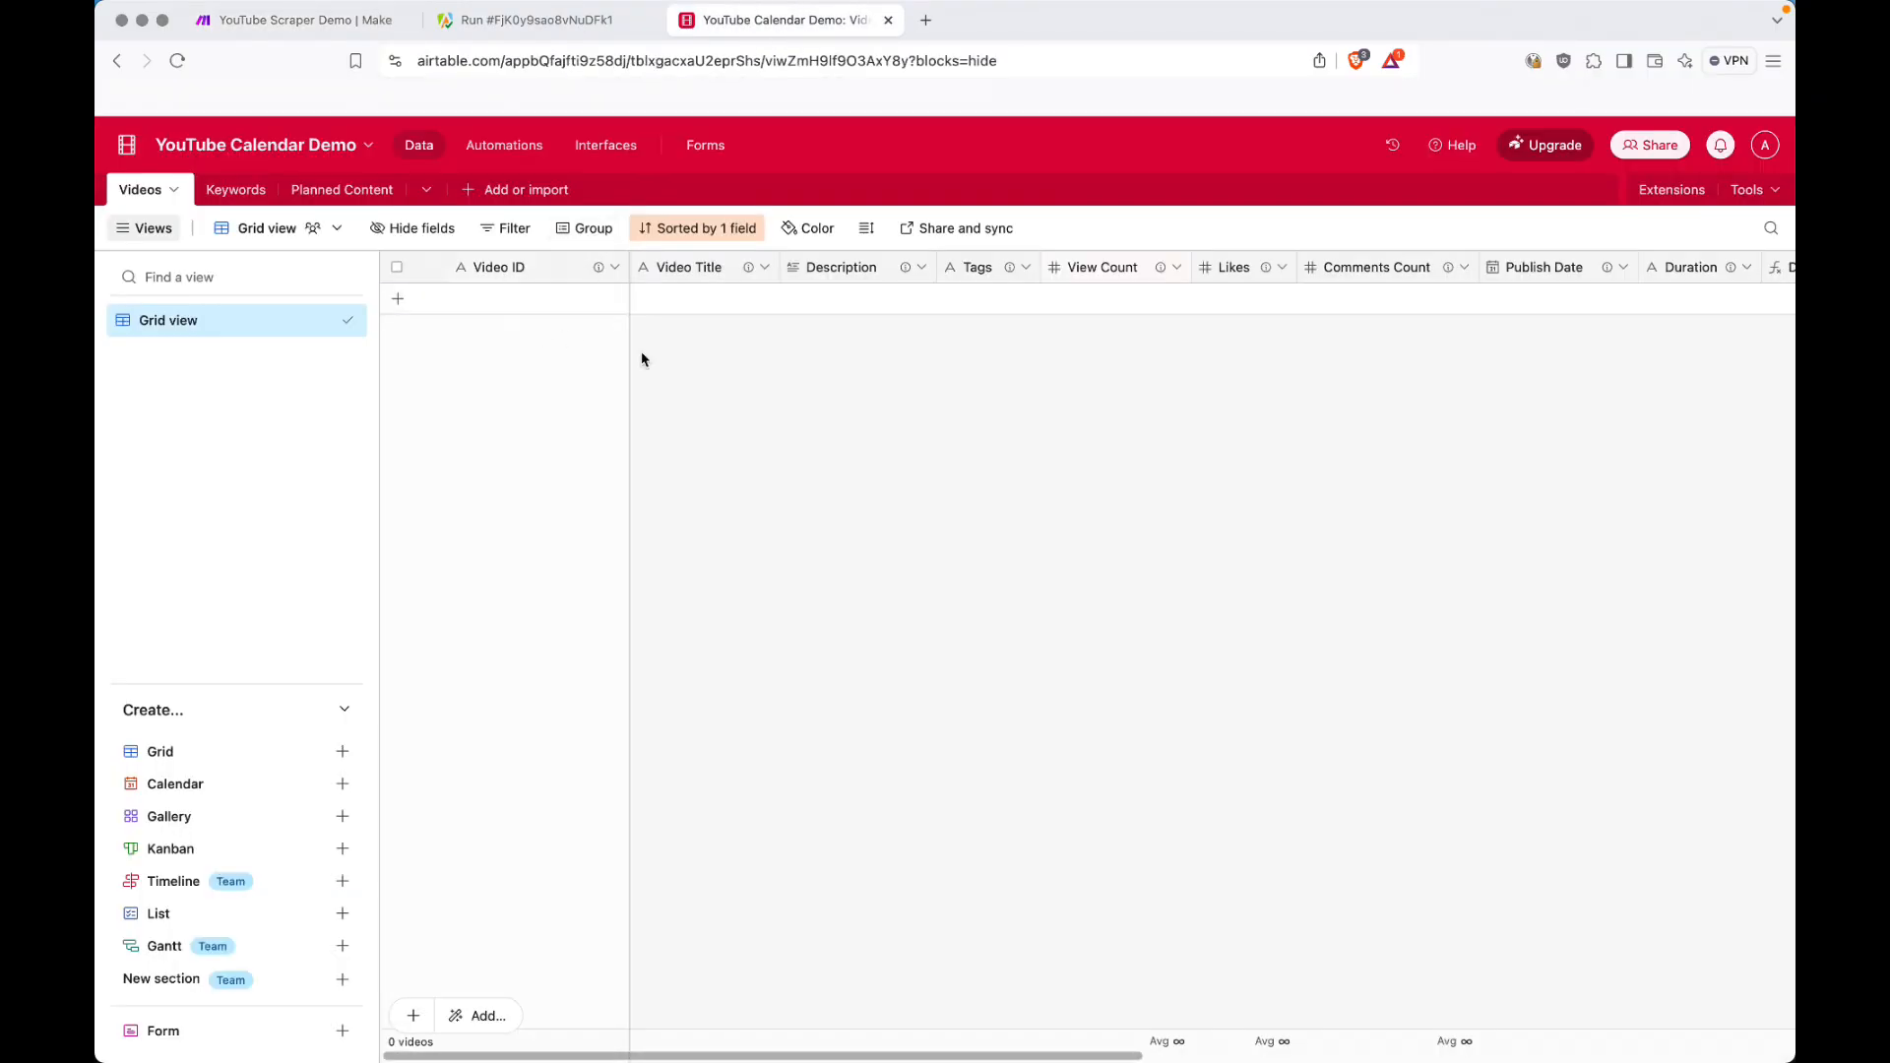
key("ctrl+Tab")
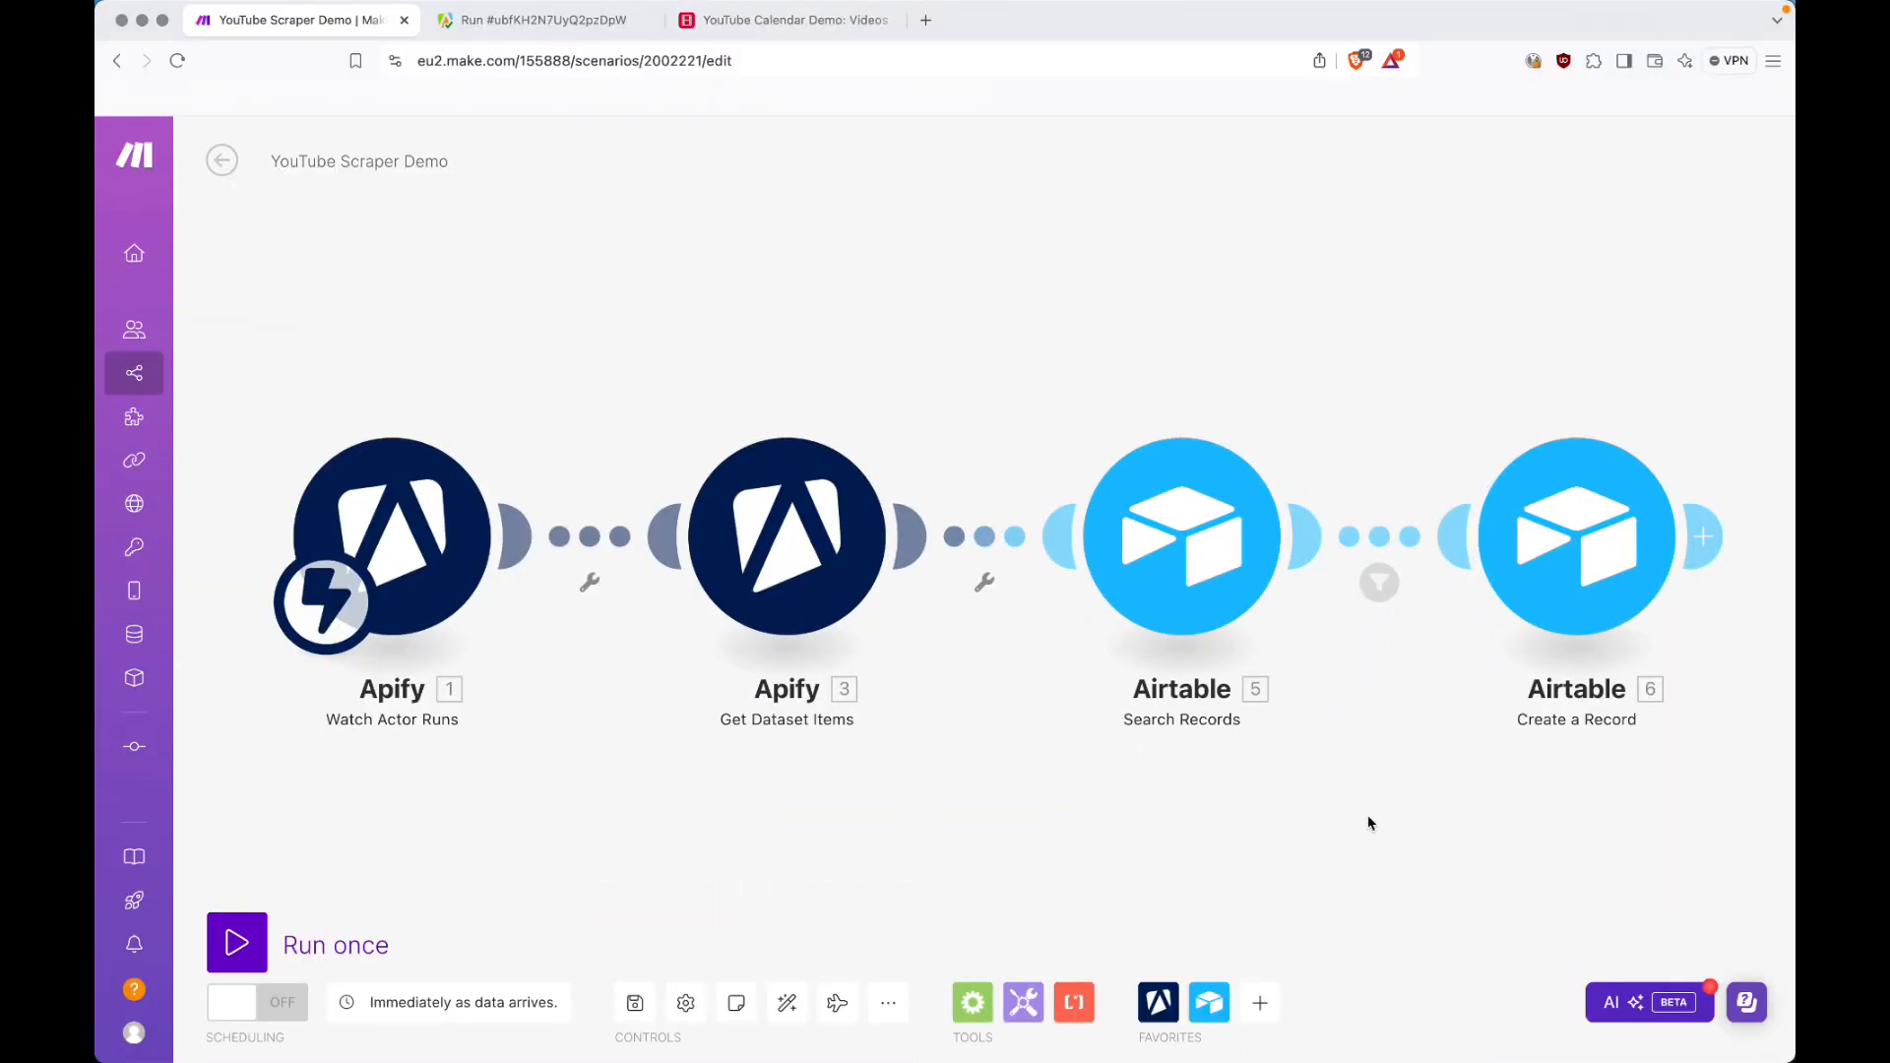
Set the Create a Record module's base to YouTube Calendar Demo and its table to Videos.
left_click(1565, 543)
left_click(1181, 546)
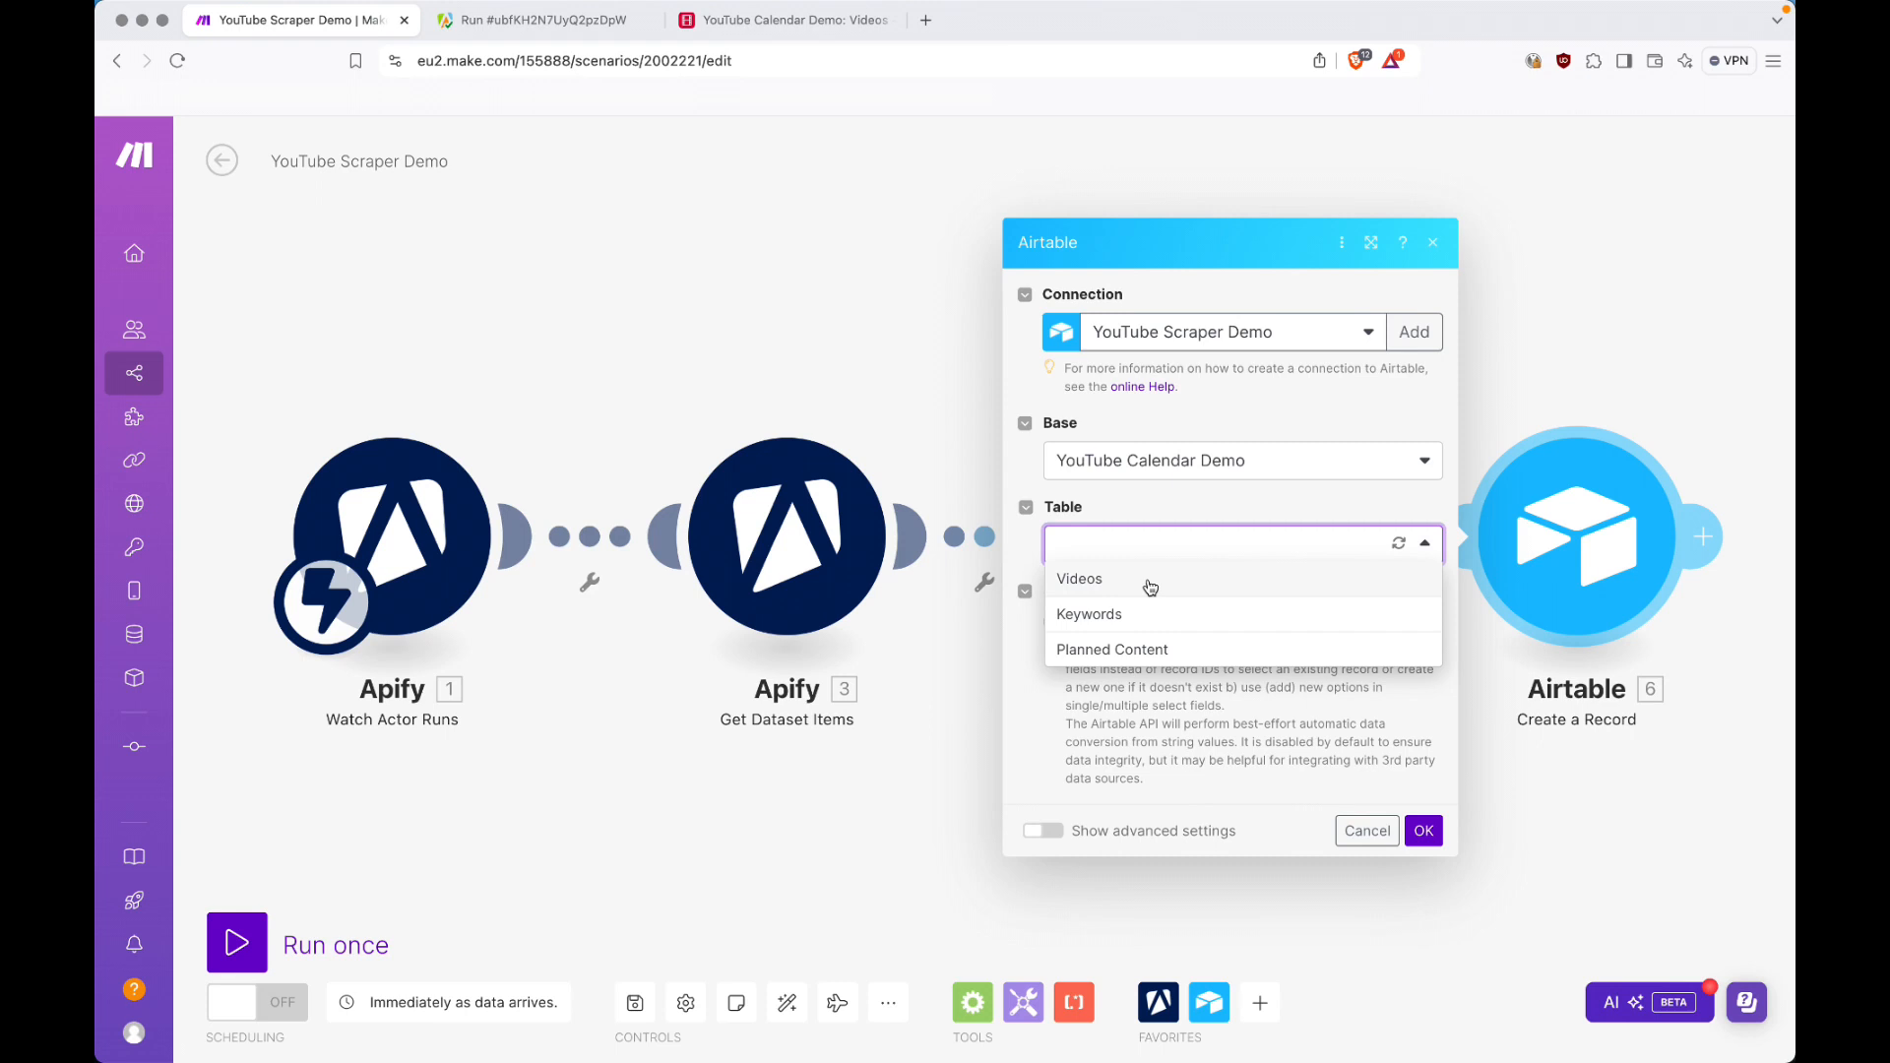
left_click(1149, 584)
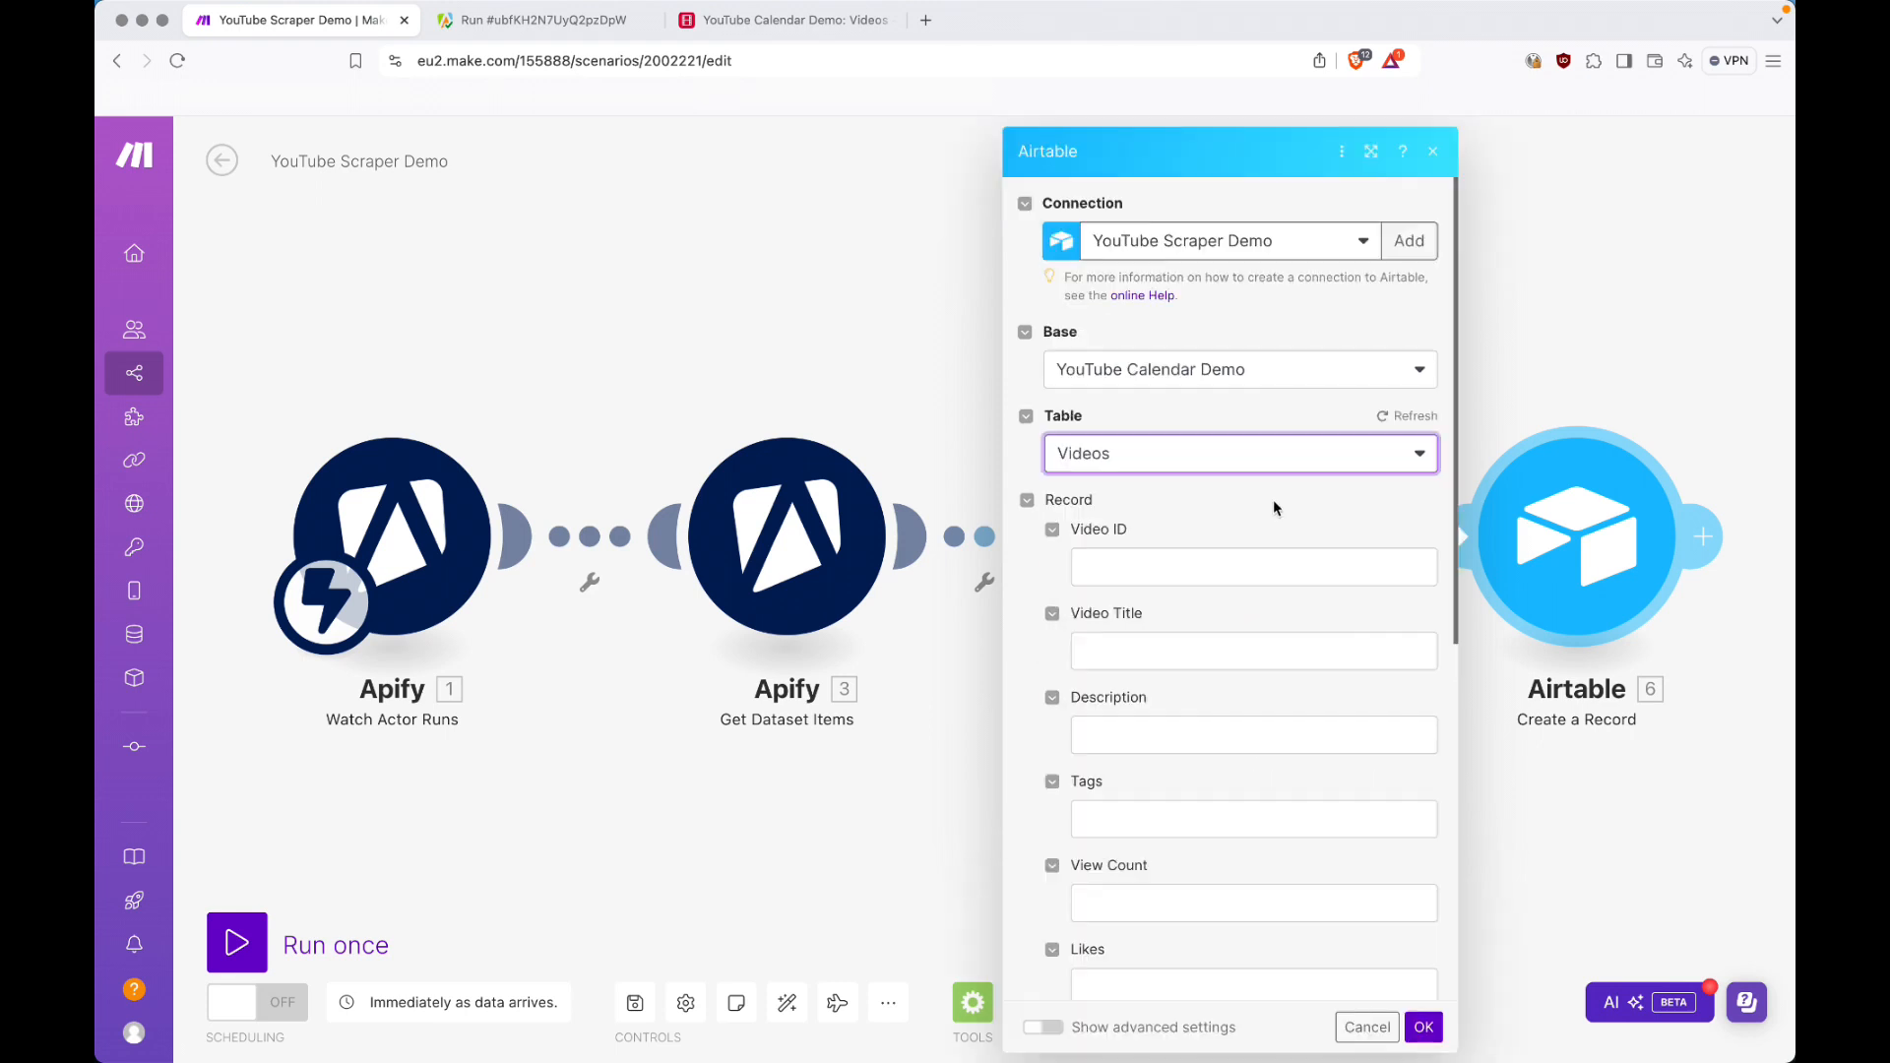
Map Get Dataset Items' id, title, text, hashtags[], viewCount, likes and commentsCount to the matching record fields from Video ID through Comments Count.
left_click(1174, 562)
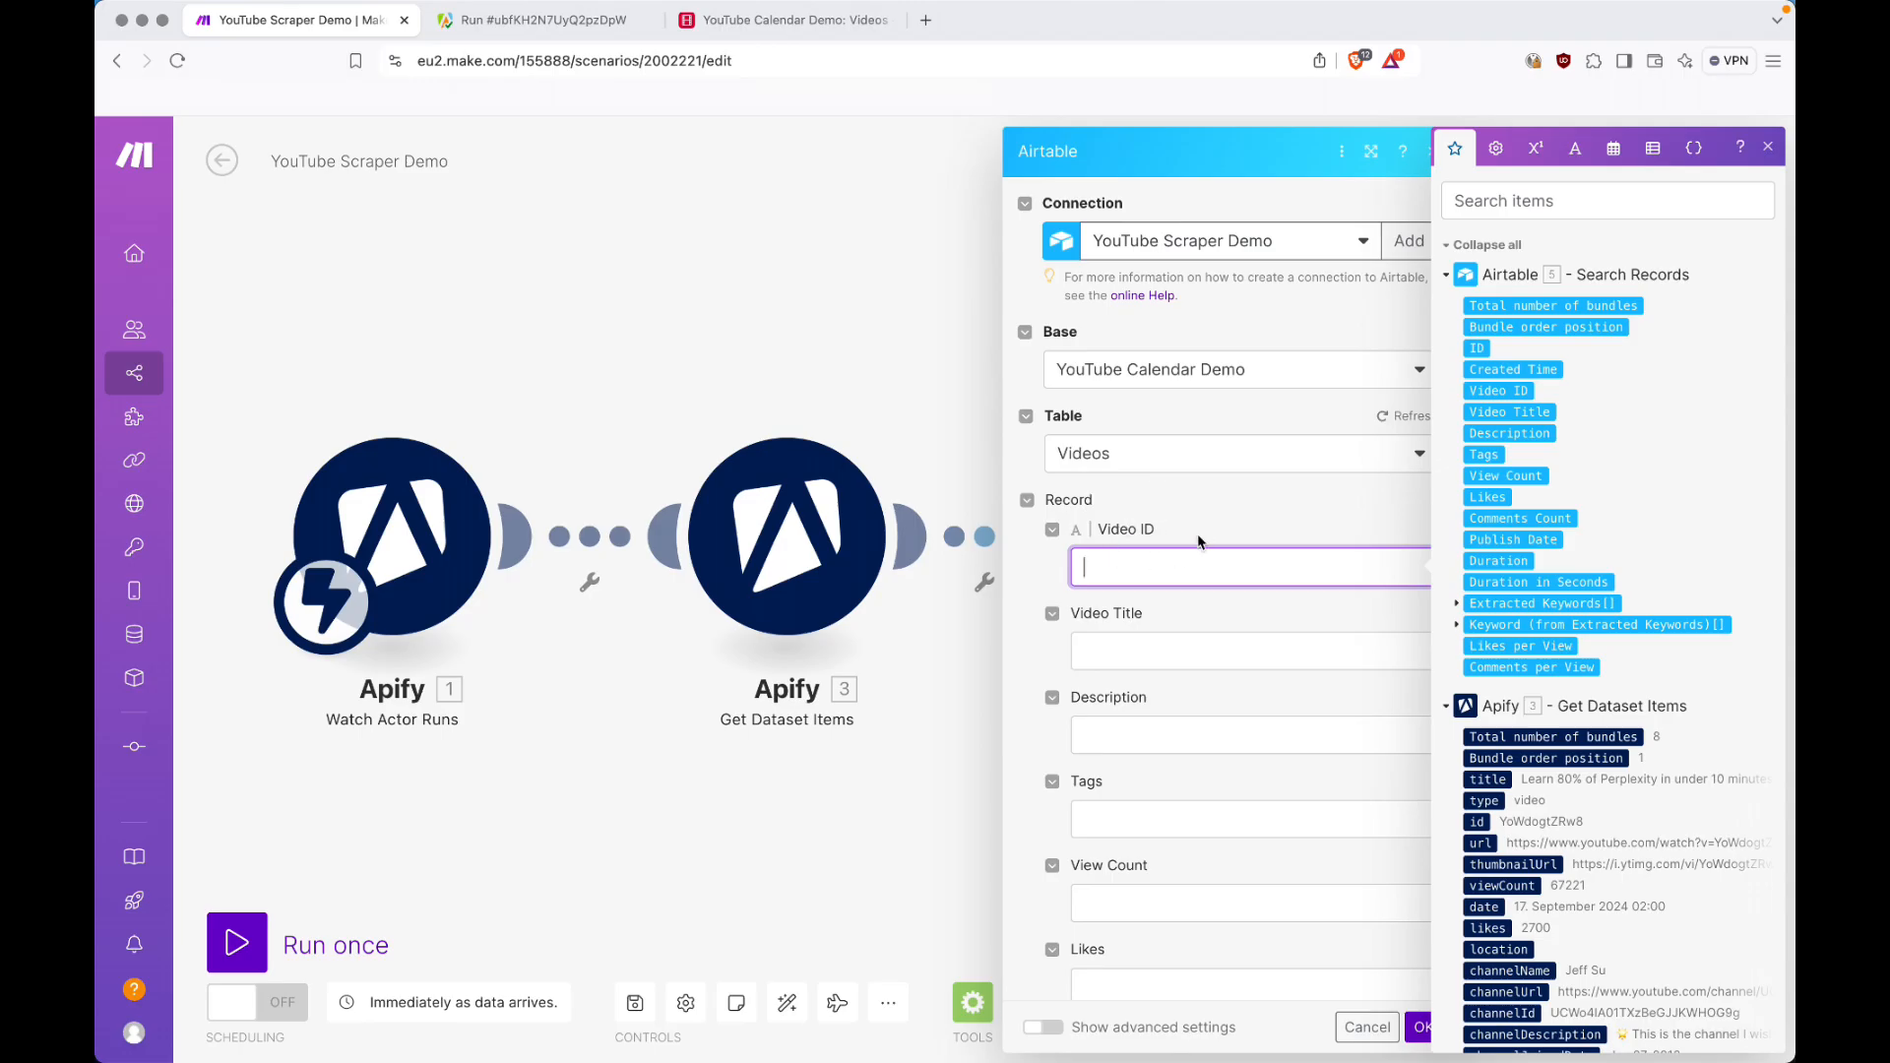
scroll(1664, 478, "down", 3)
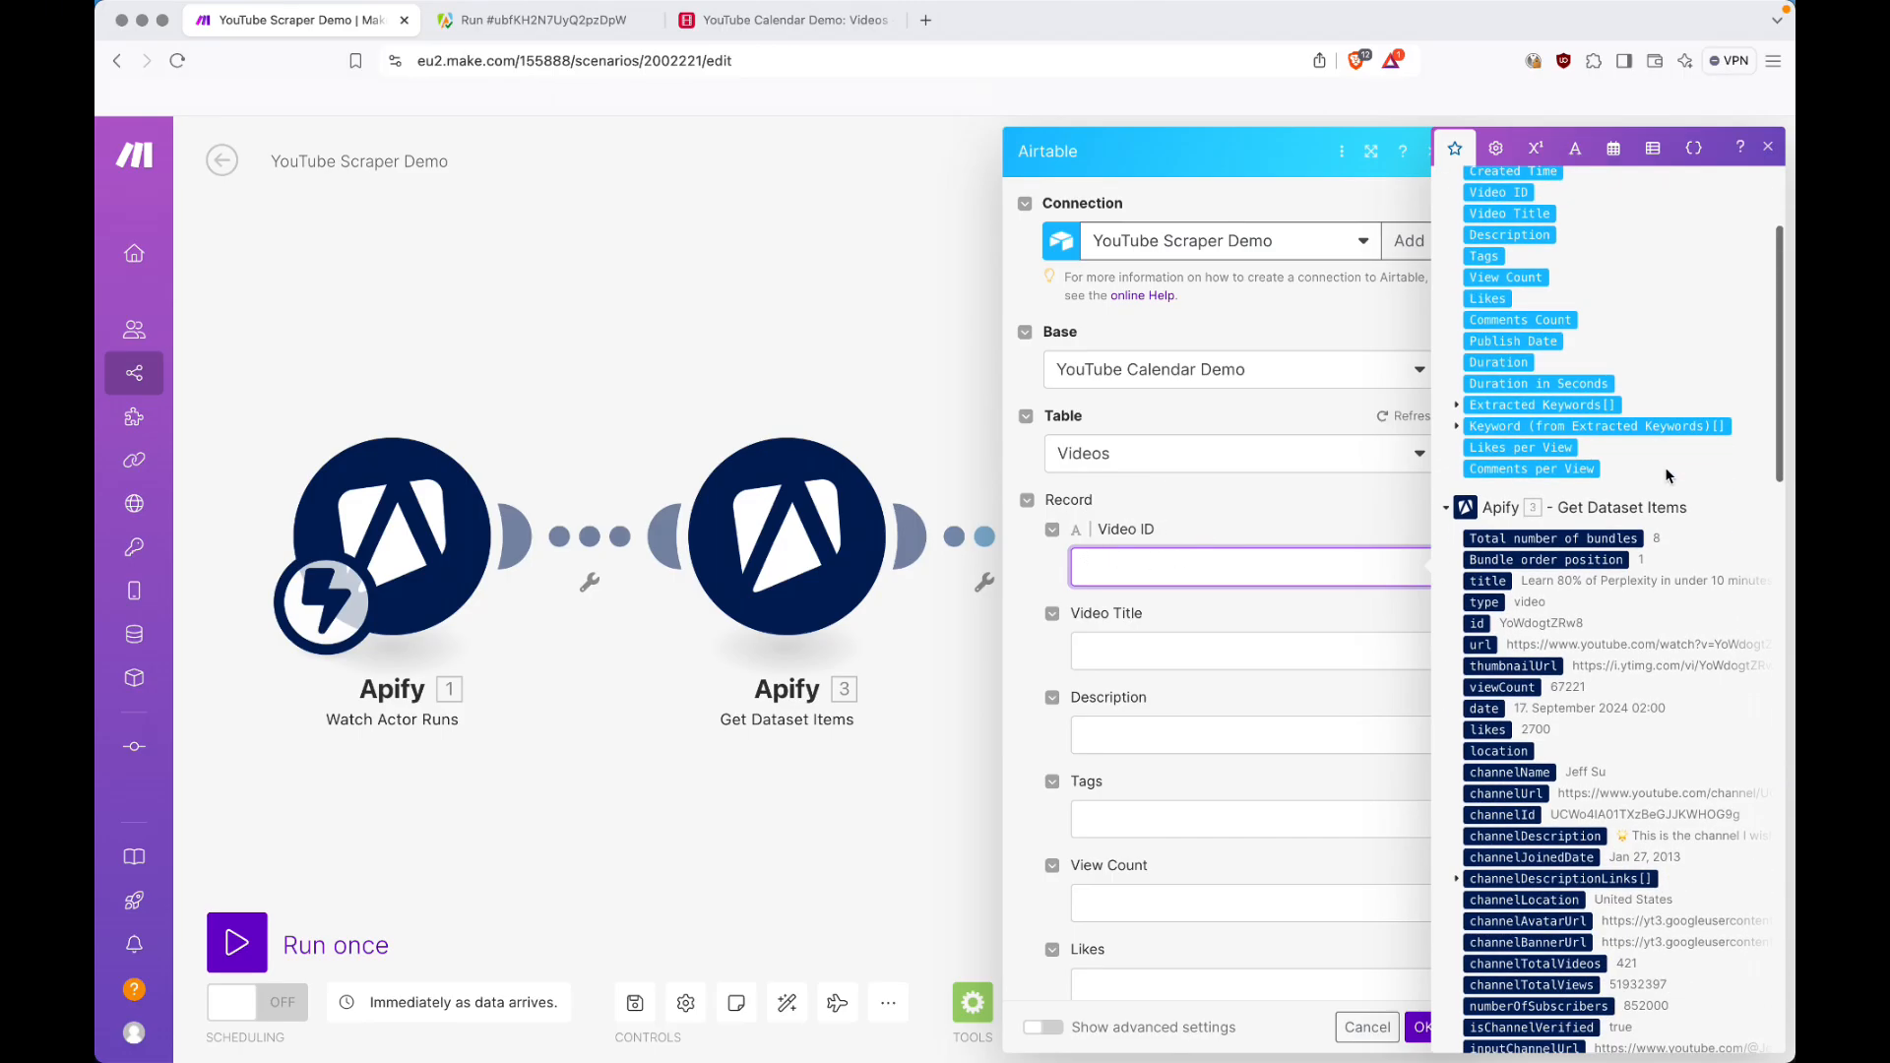
left_click(1476, 623)
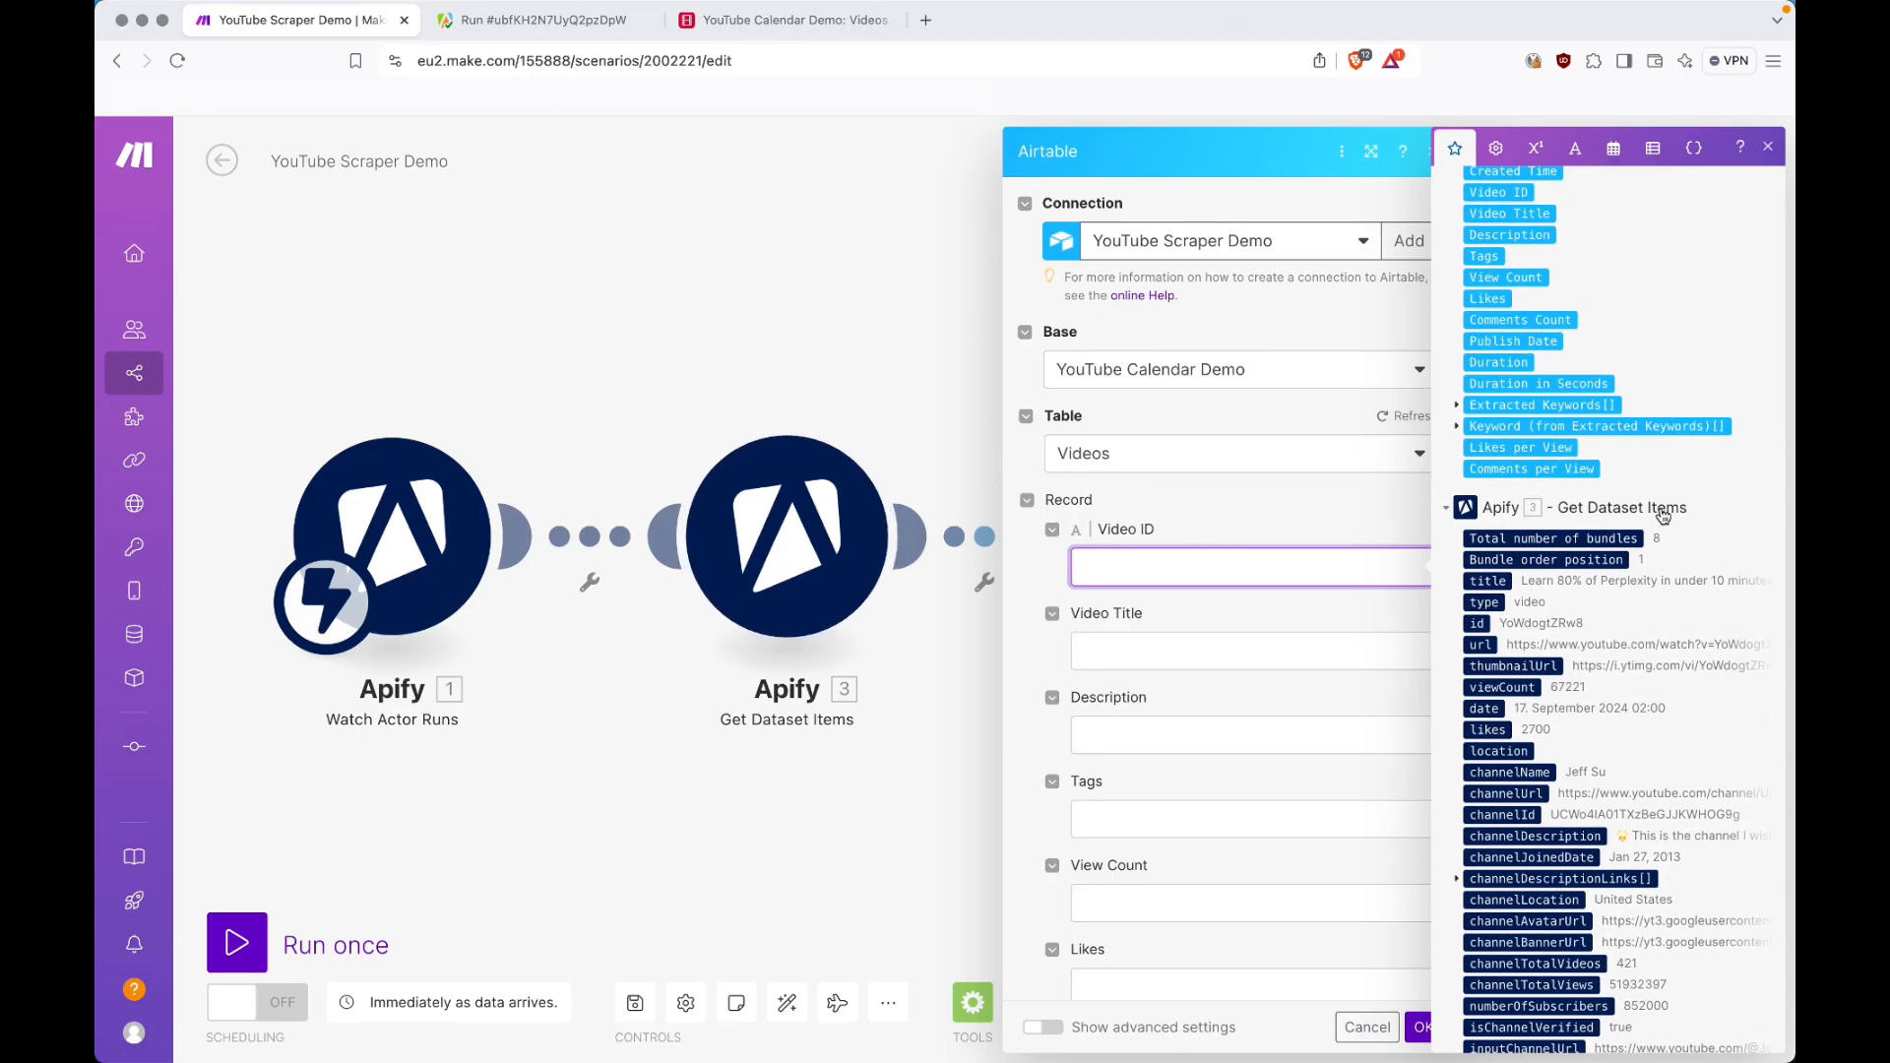
left_click(1250, 650)
left_click(1487, 535)
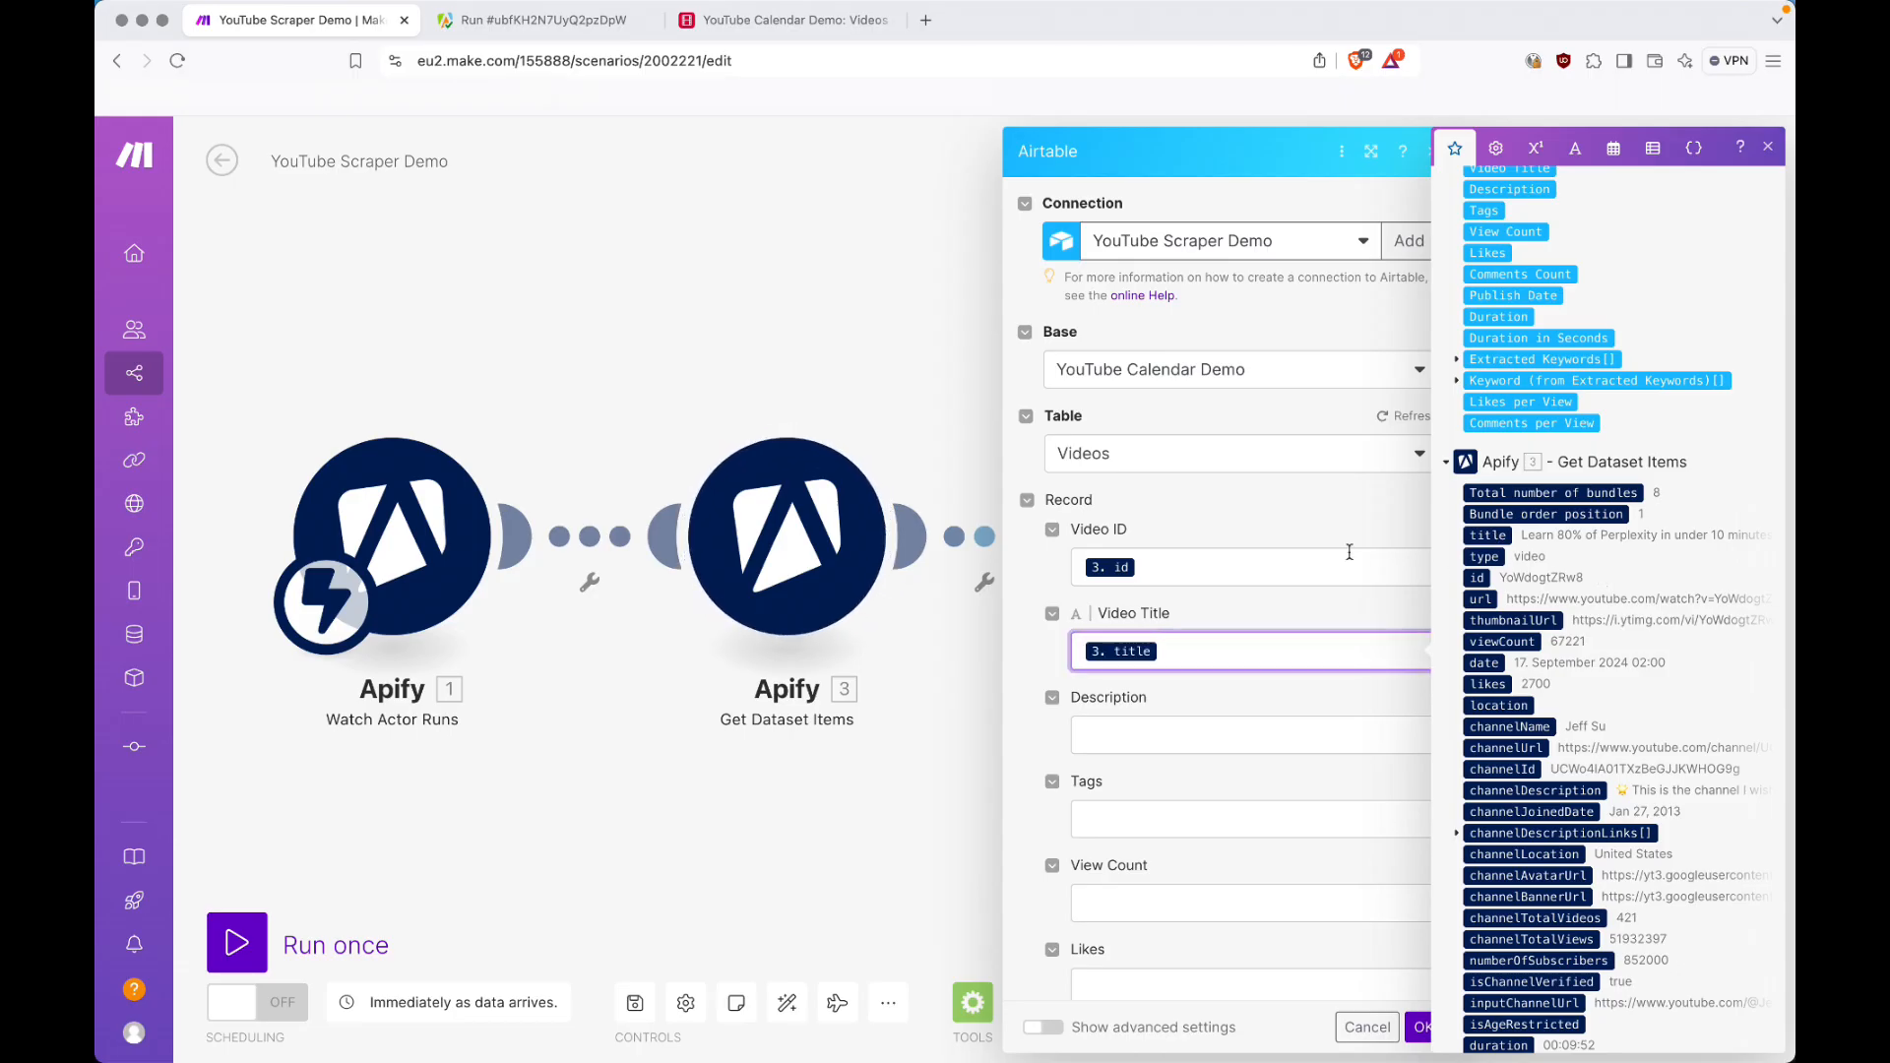
scroll(1364, 522, "down", 2)
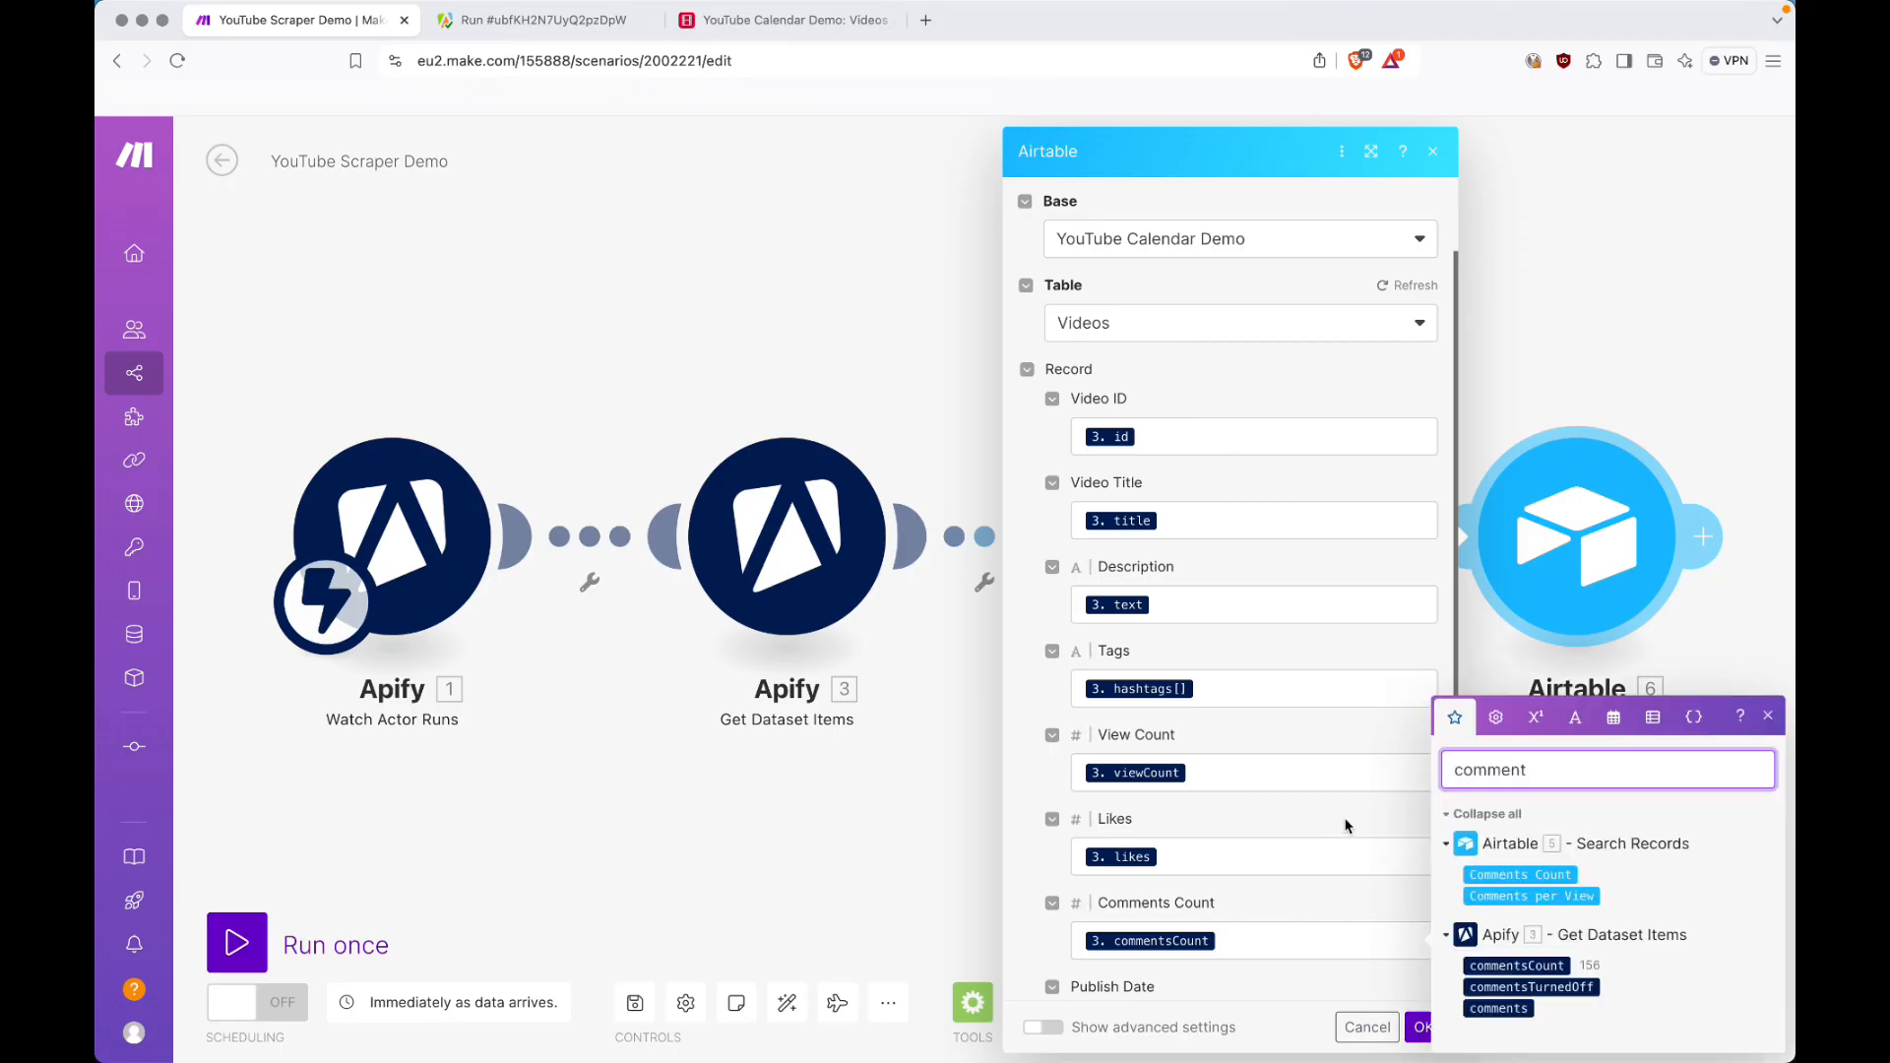
left_click(1350, 812)
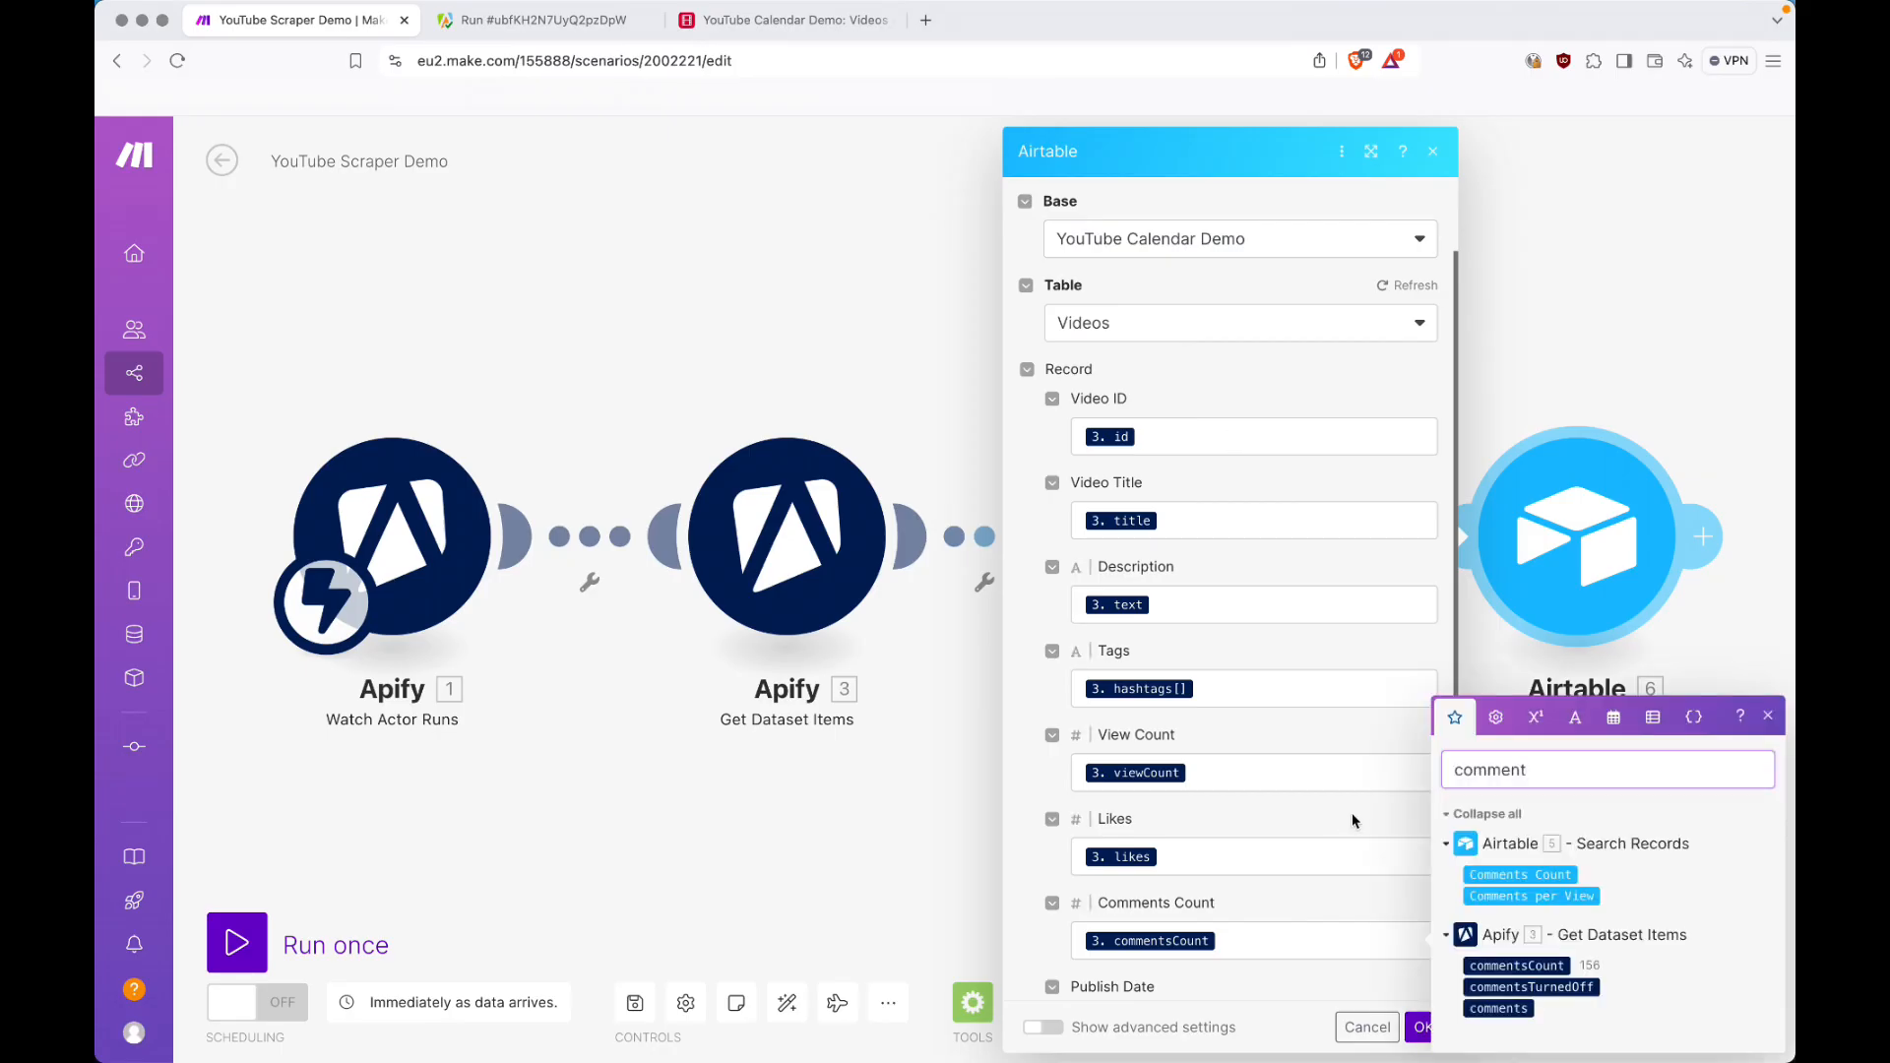
Check the date and time format of the Publish Date field in Airtable's Videos table and return to the Make scenario.
scroll(1351, 812, "down", 1)
scroll(1351, 813, "down", 5)
left_click(1289, 531)
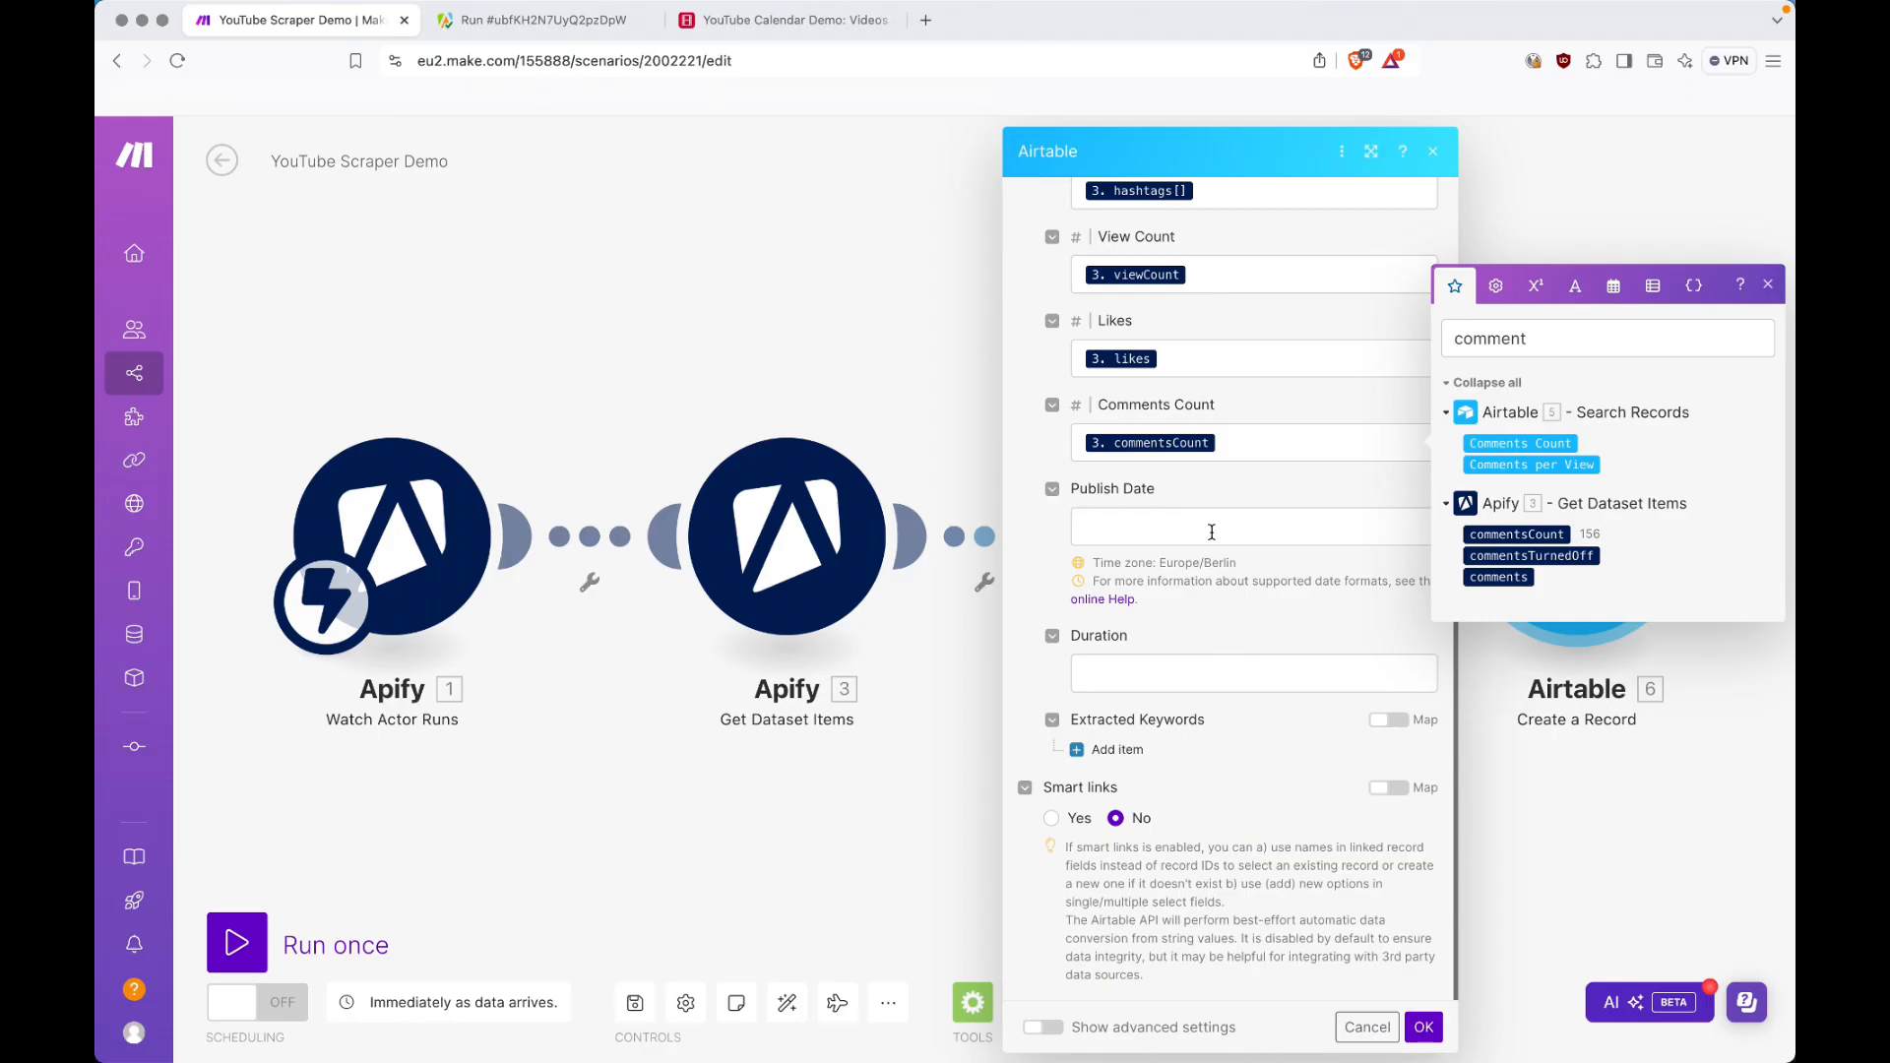
left_click(763, 19)
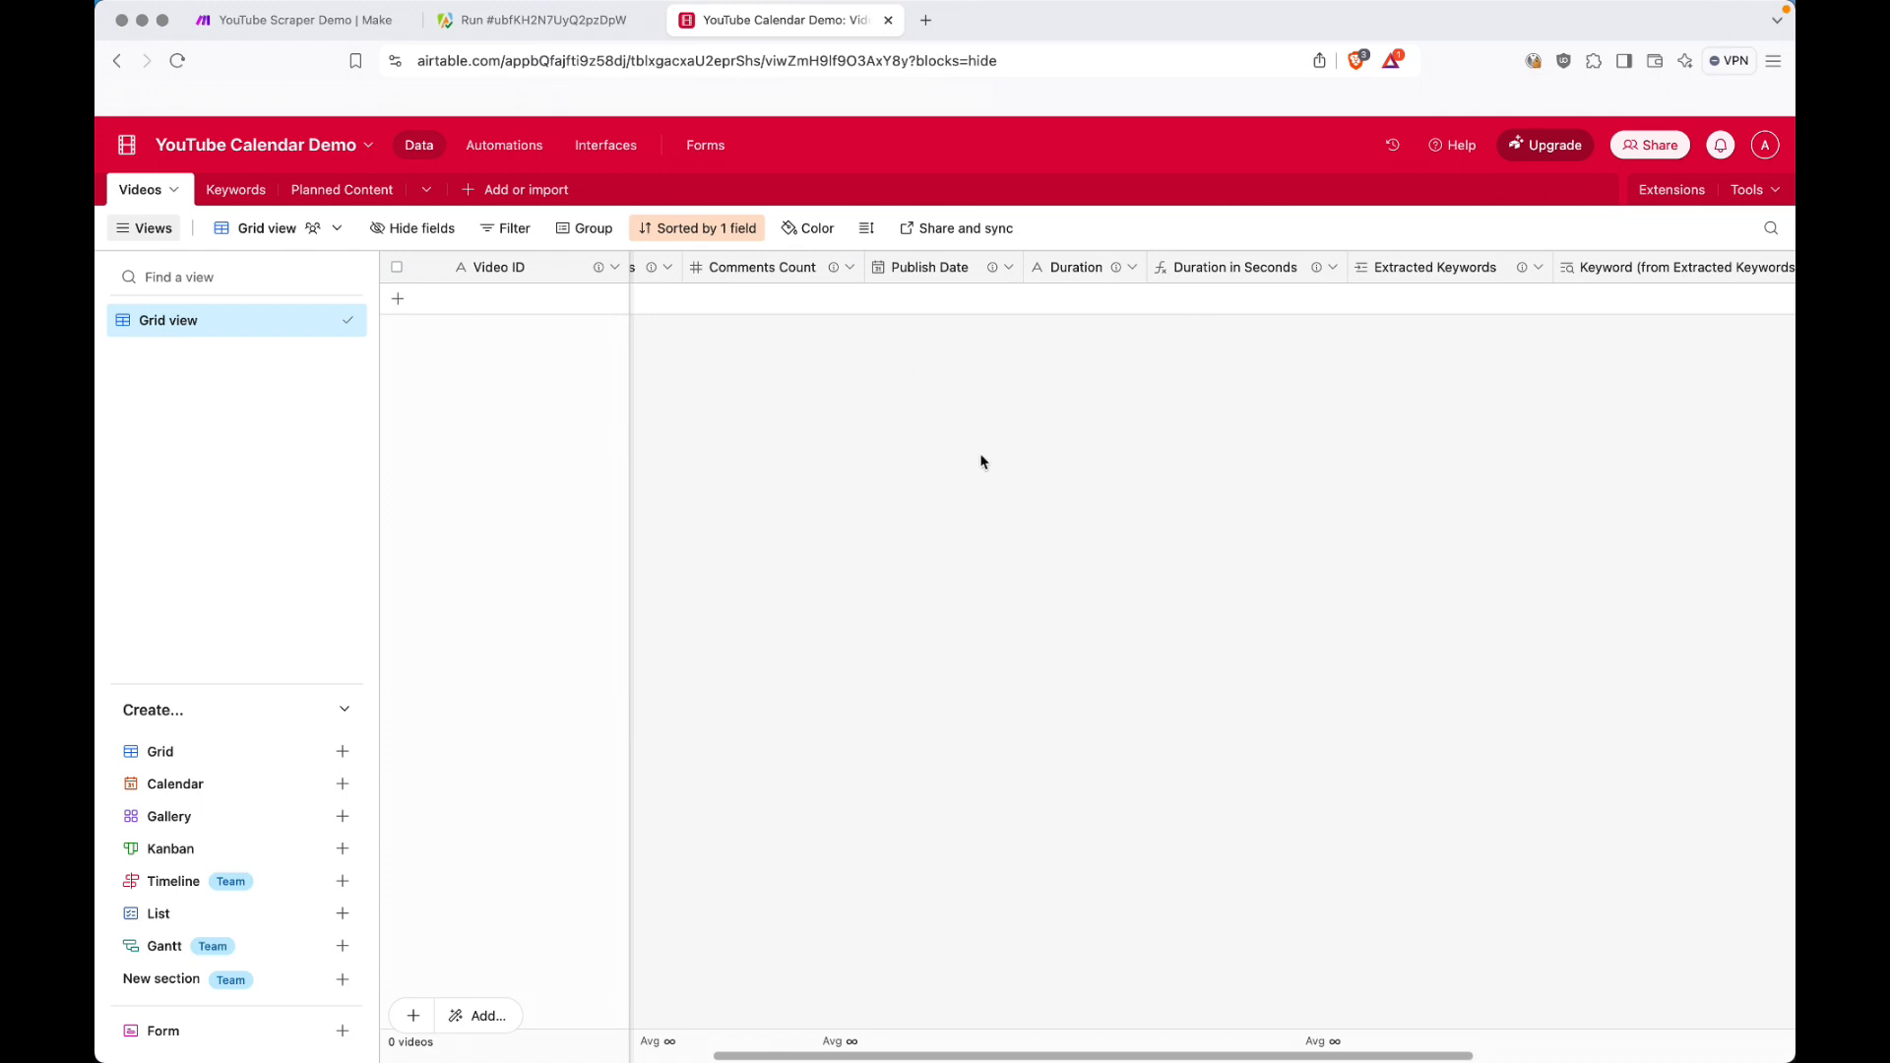
double_click(936, 270)
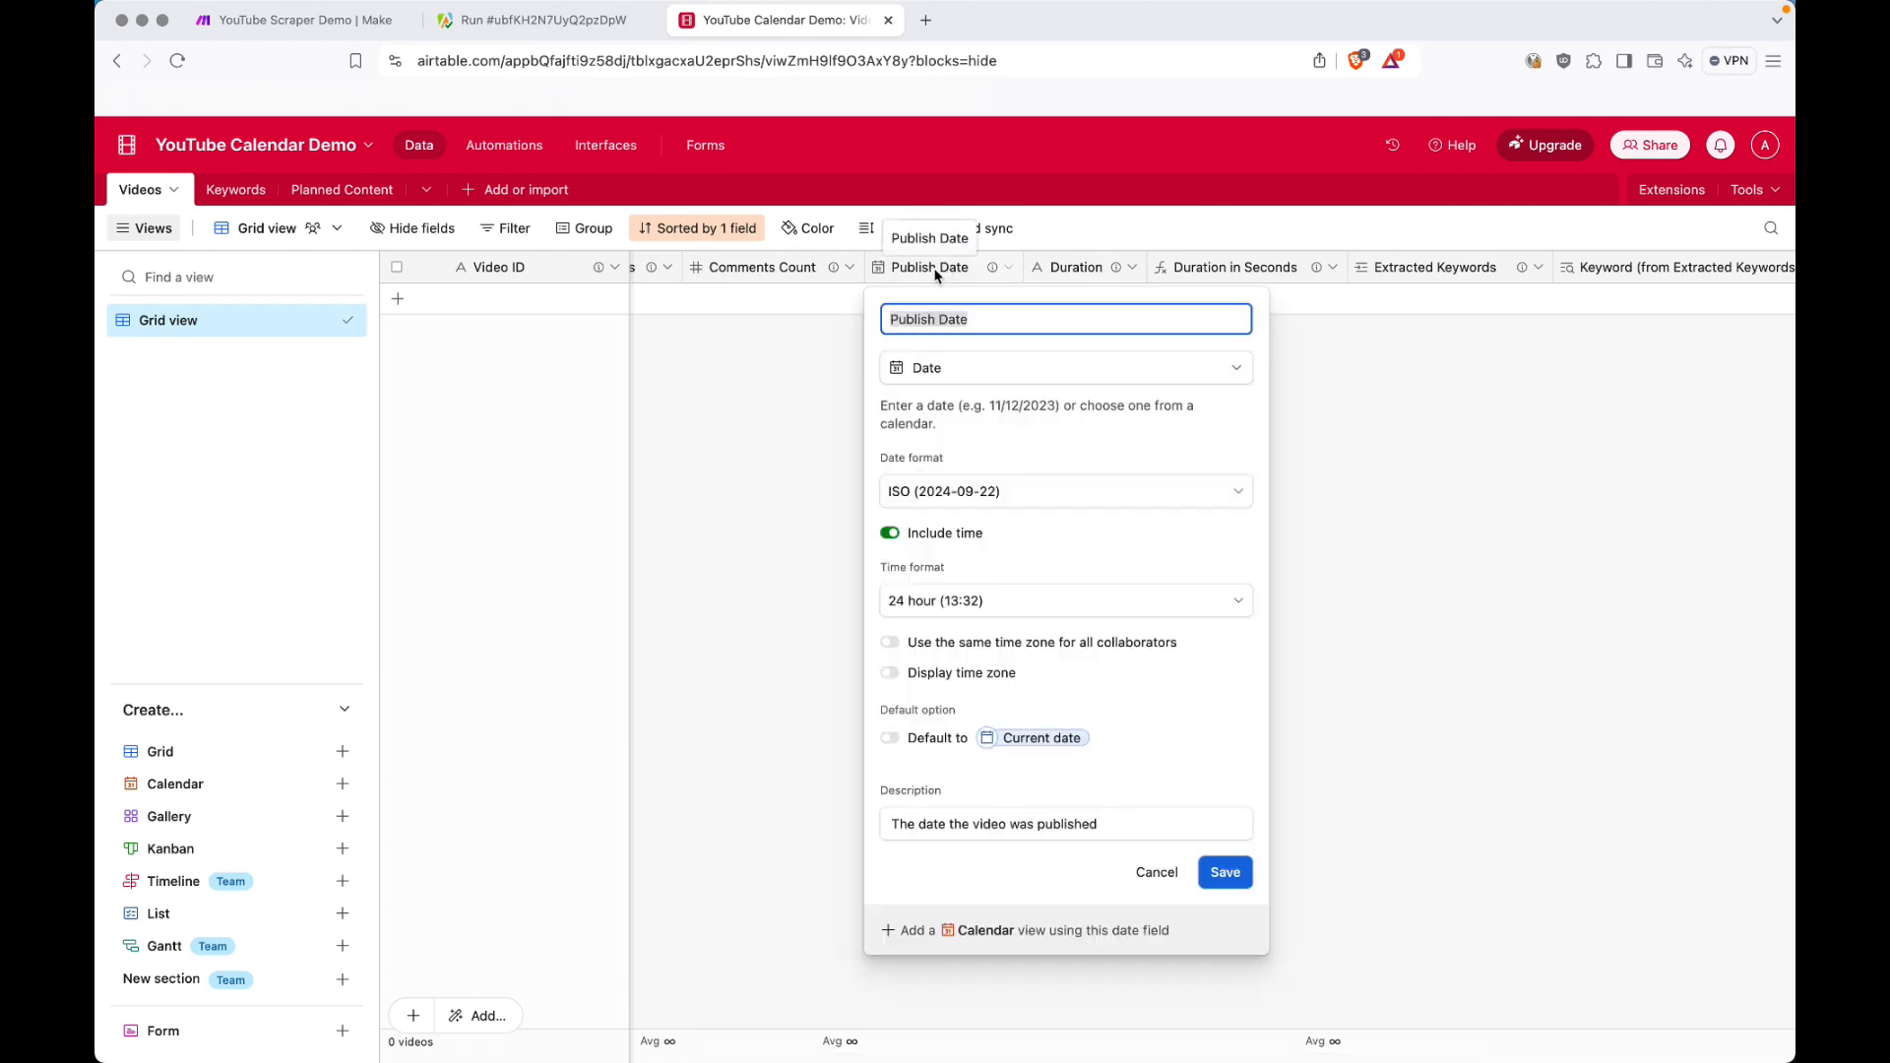
left_click(967, 368)
left_click(1324, 591)
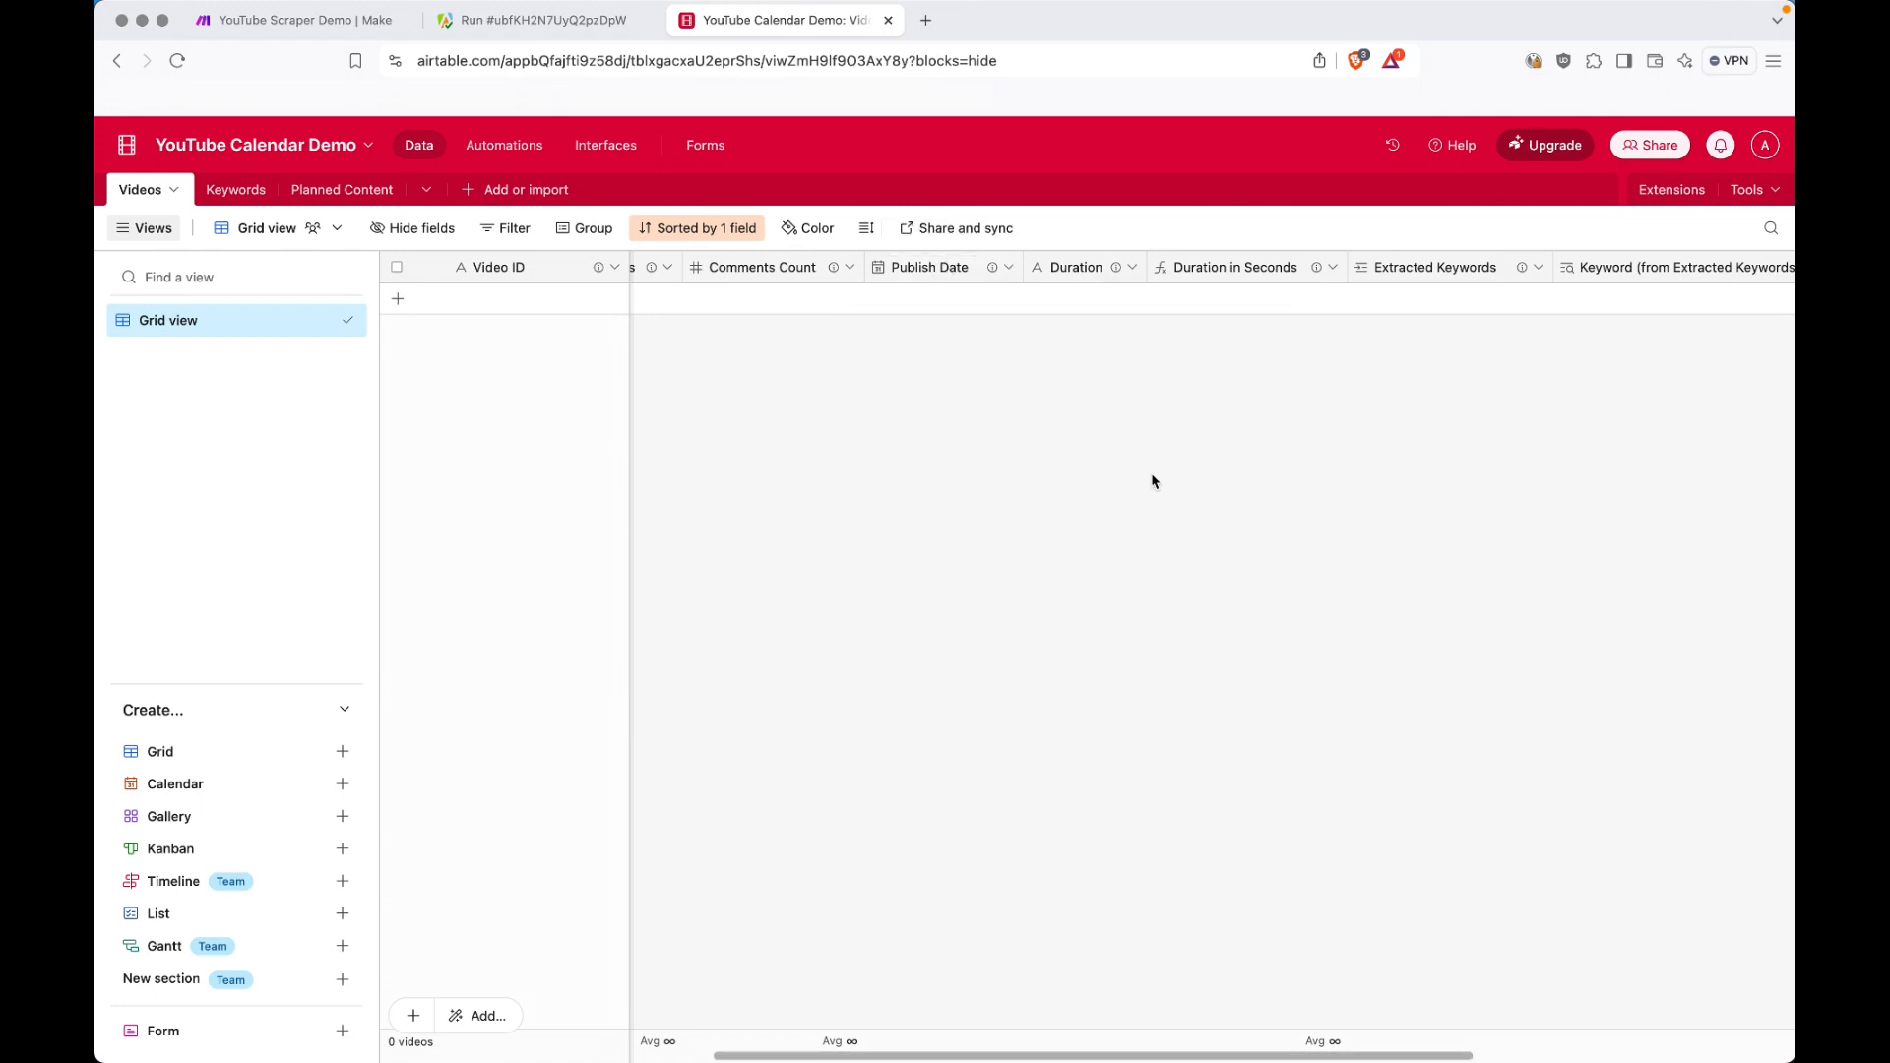
double_click(917, 272)
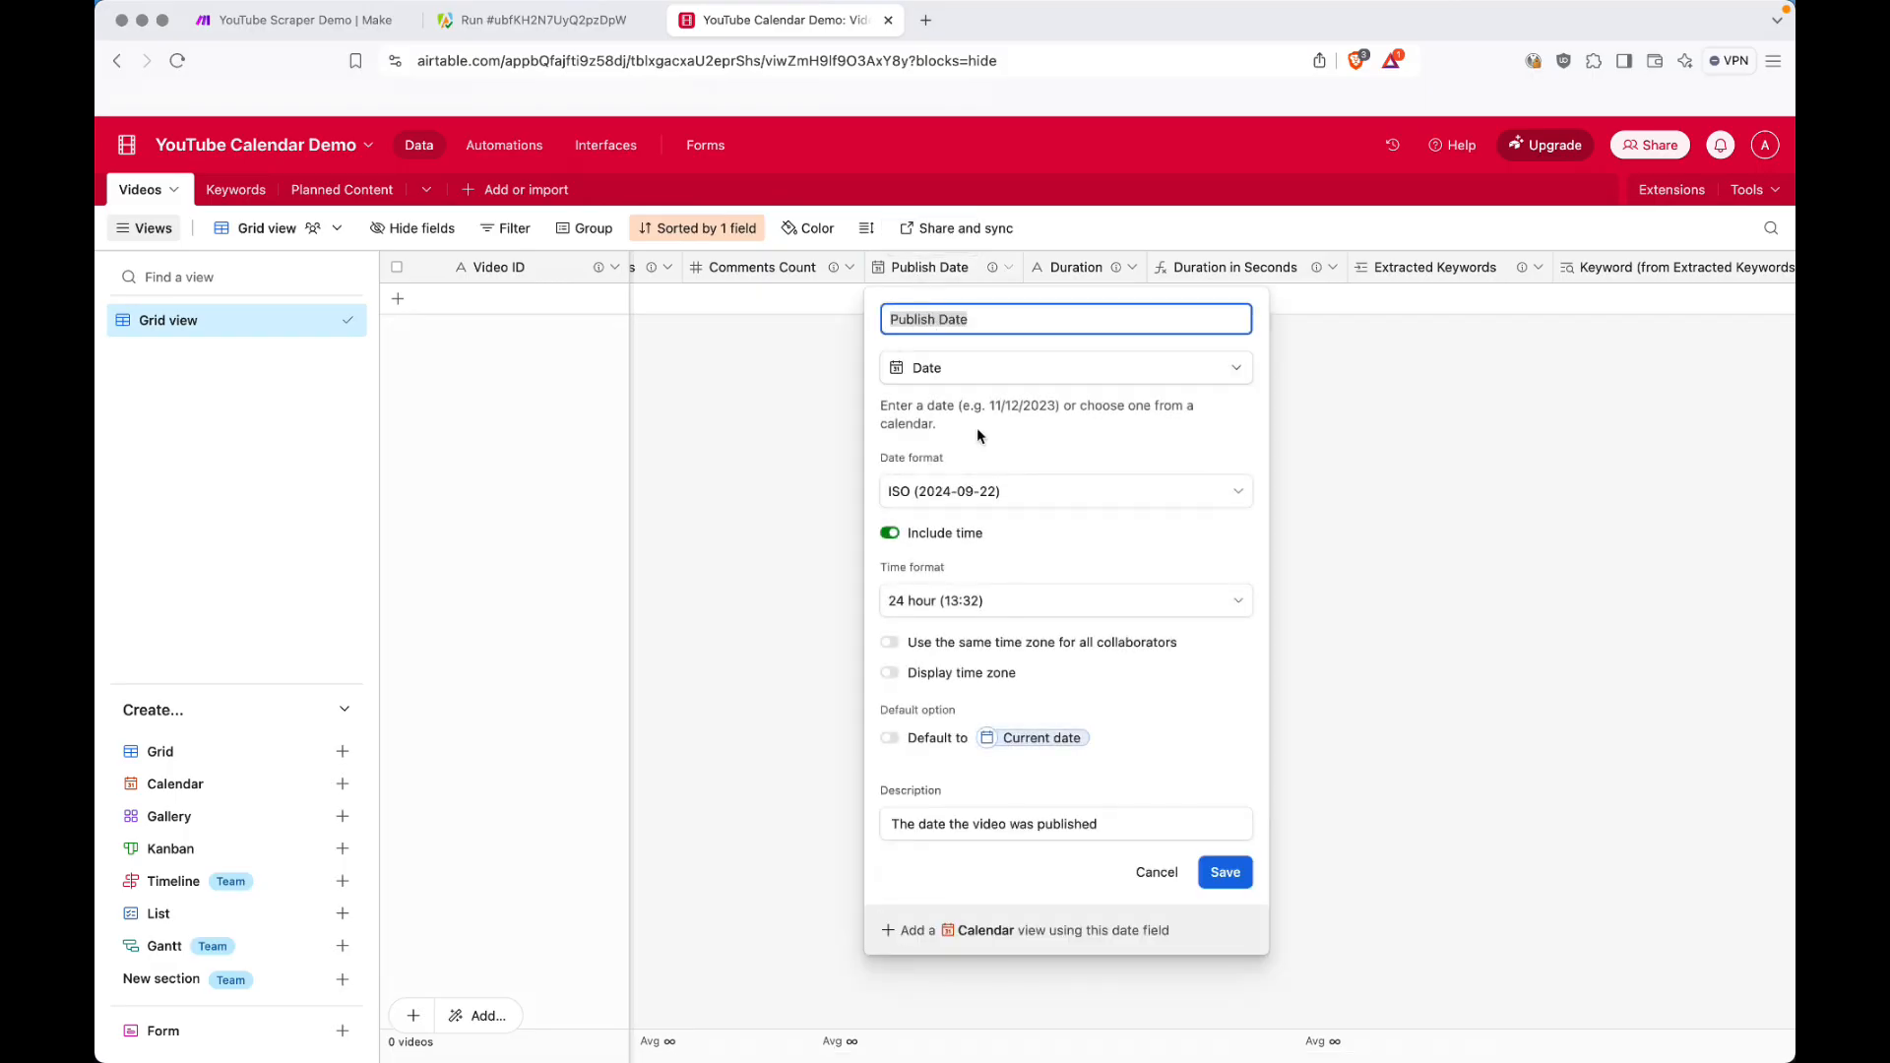
left_click(990, 492)
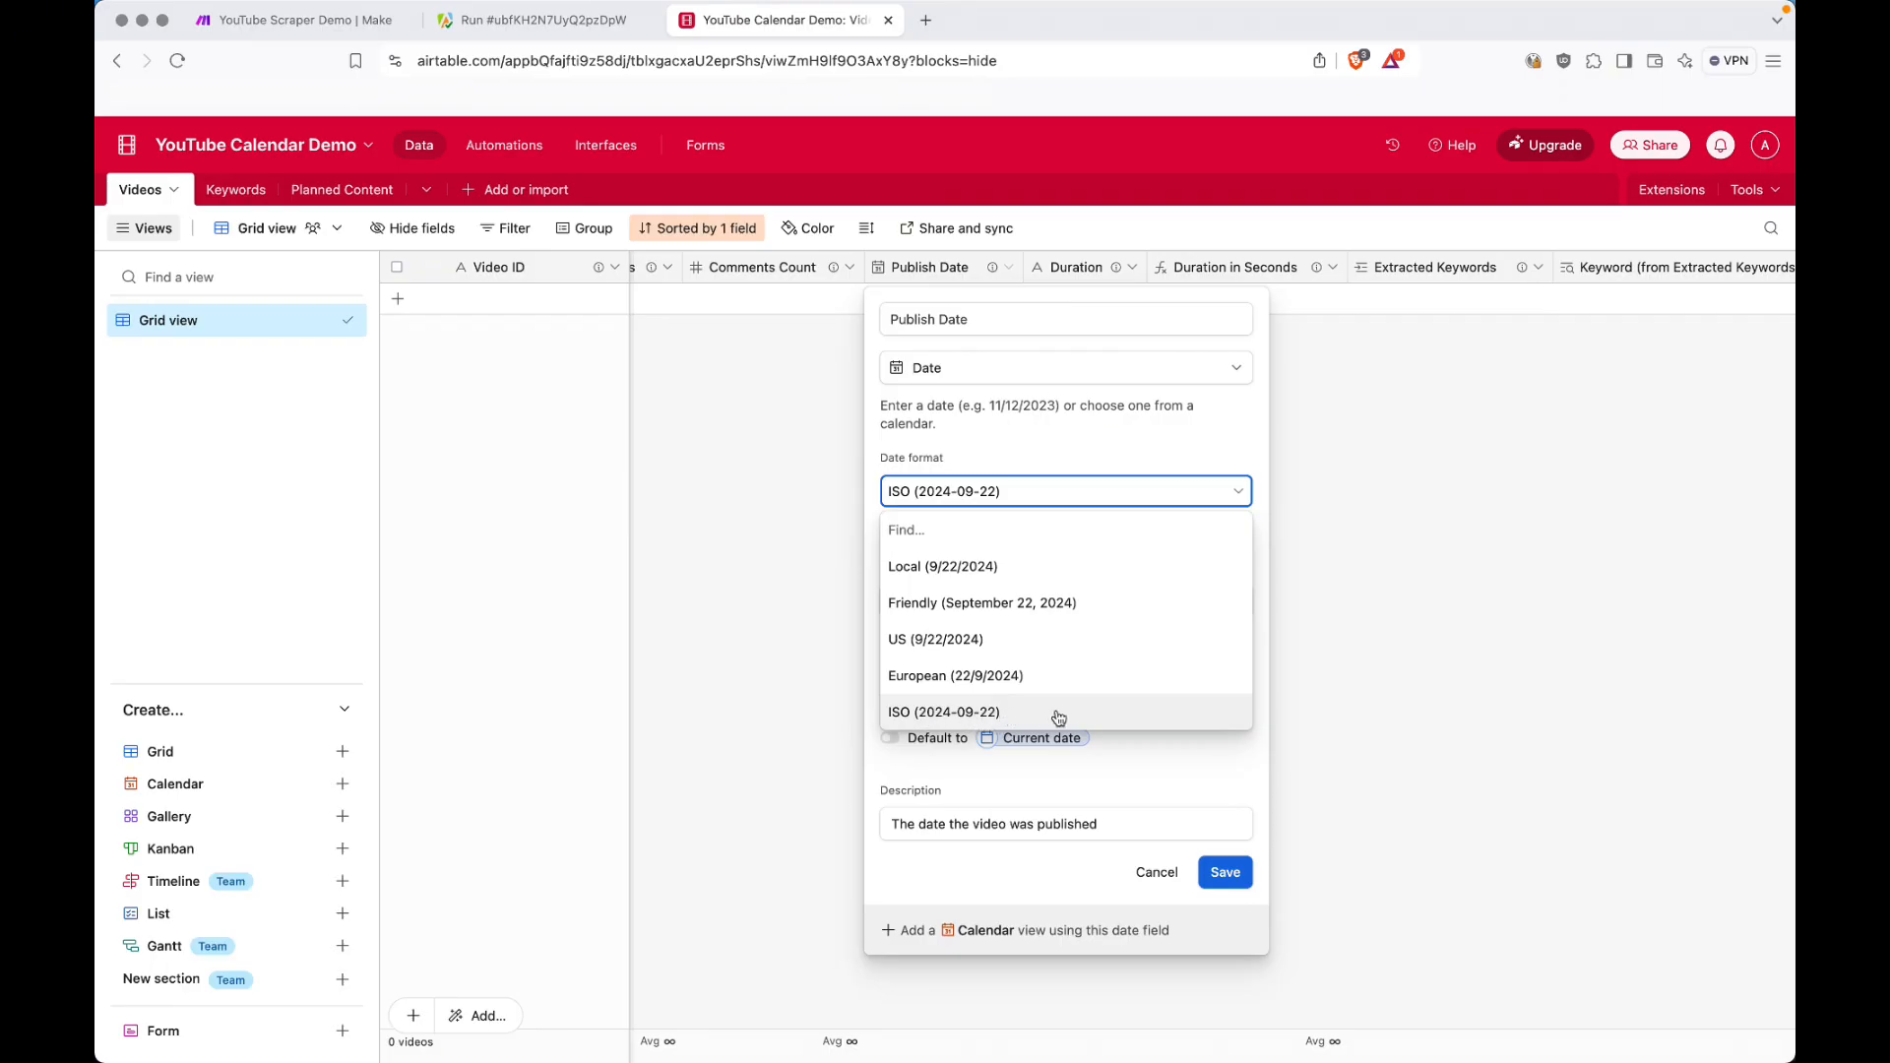
left_click(1165, 445)
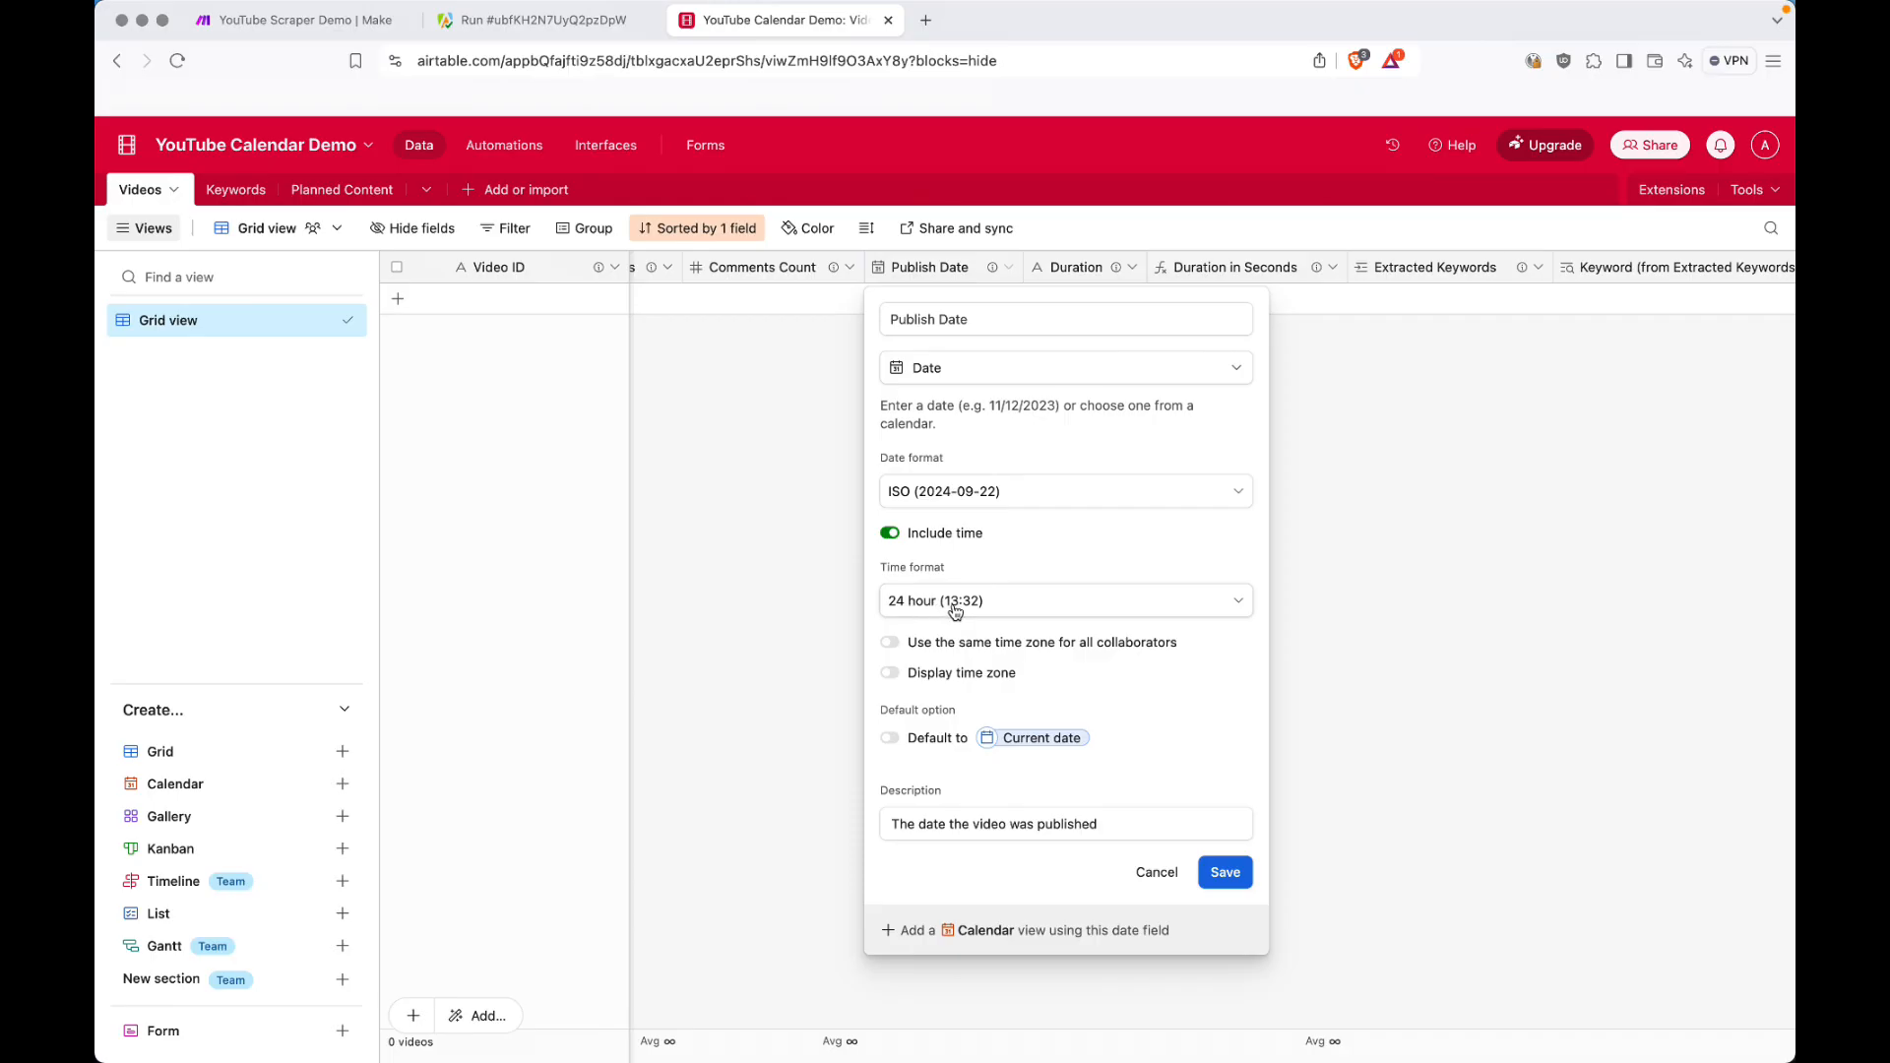
left_click(1427, 532)
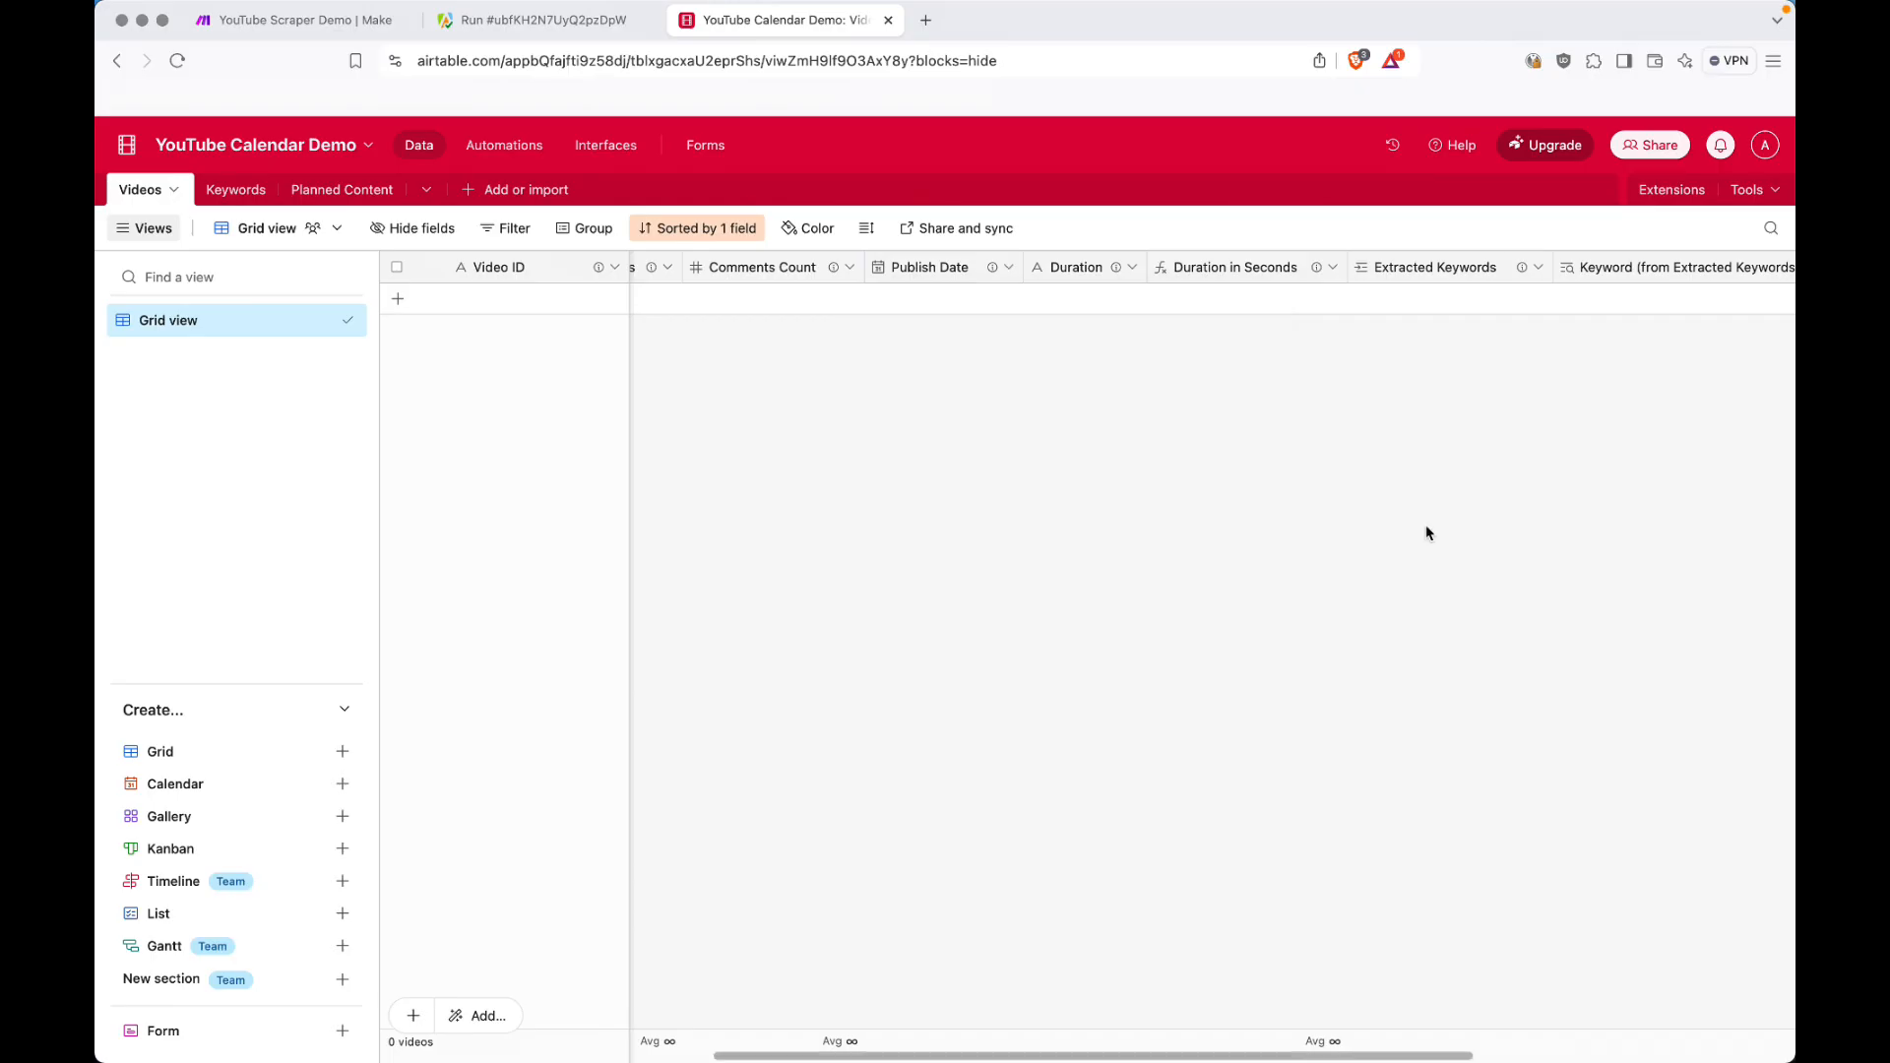
key("ctrl+Tab")
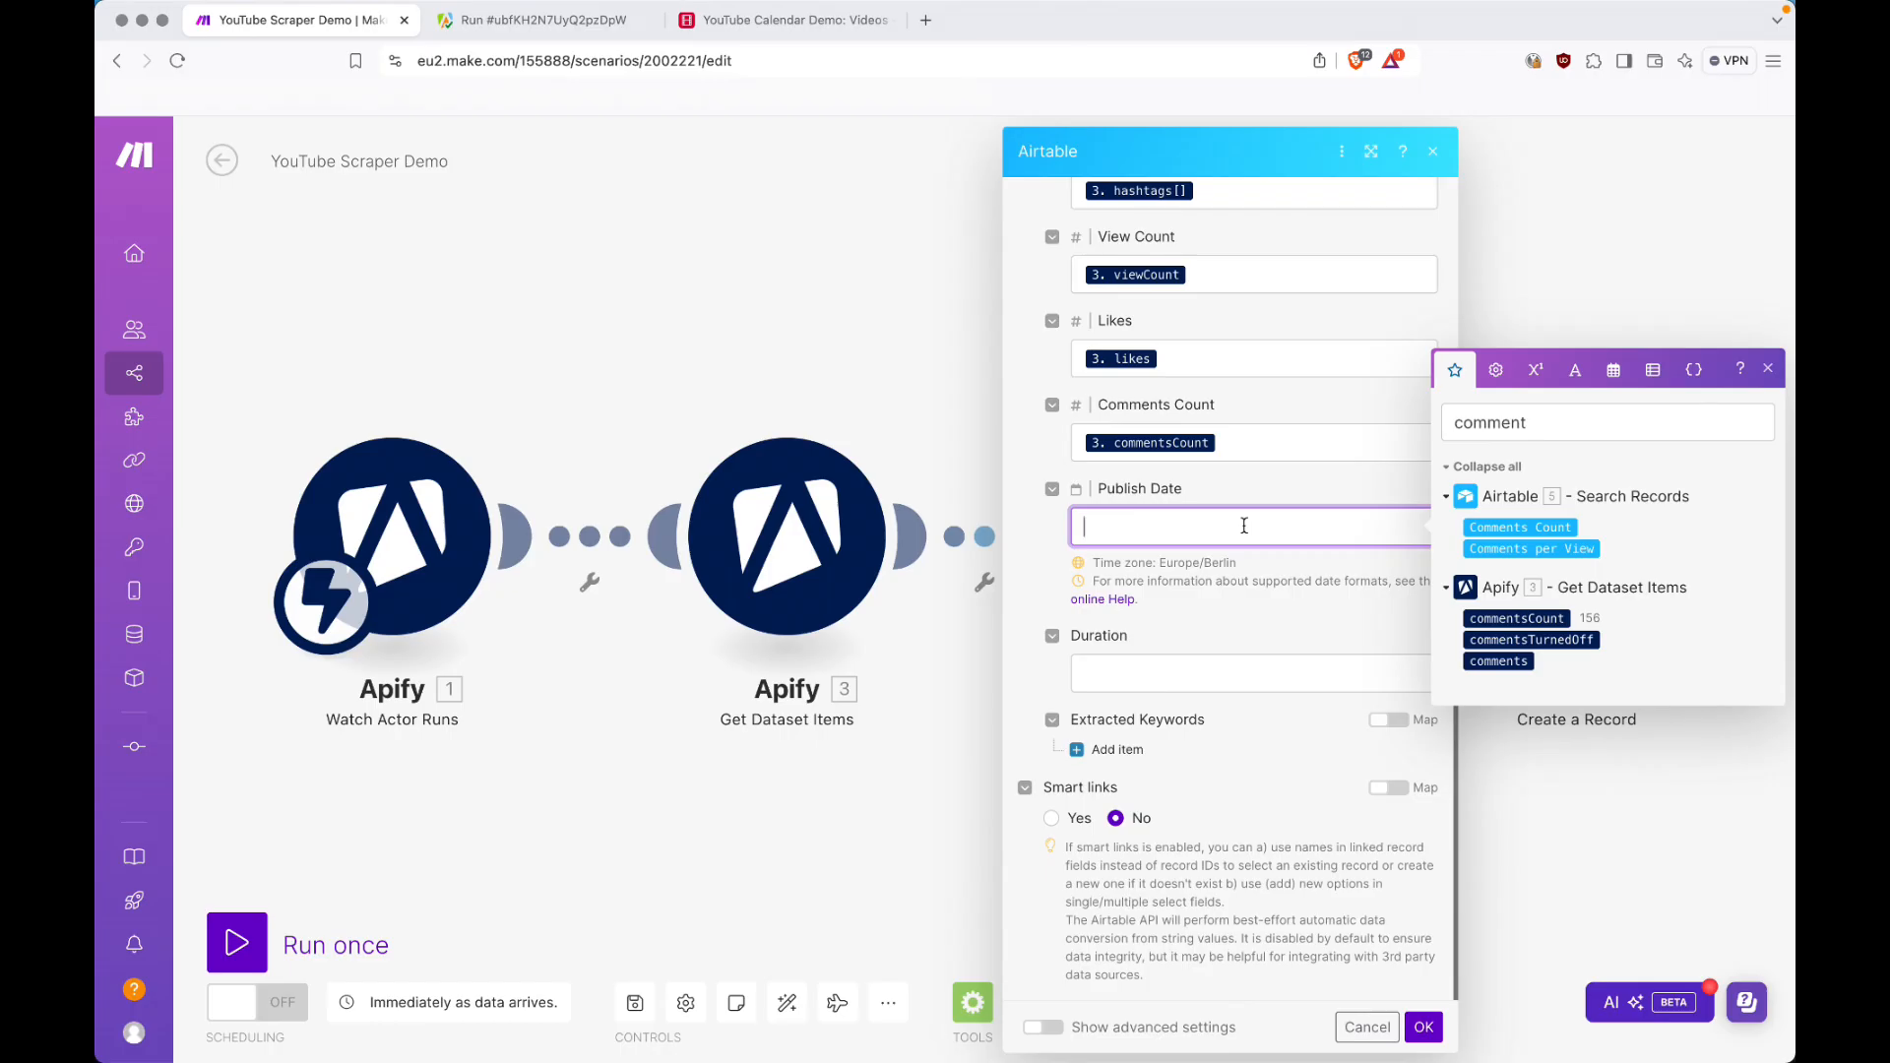
Insert the formatDate function into the record's Publish Date field.
left_click(1613, 371)
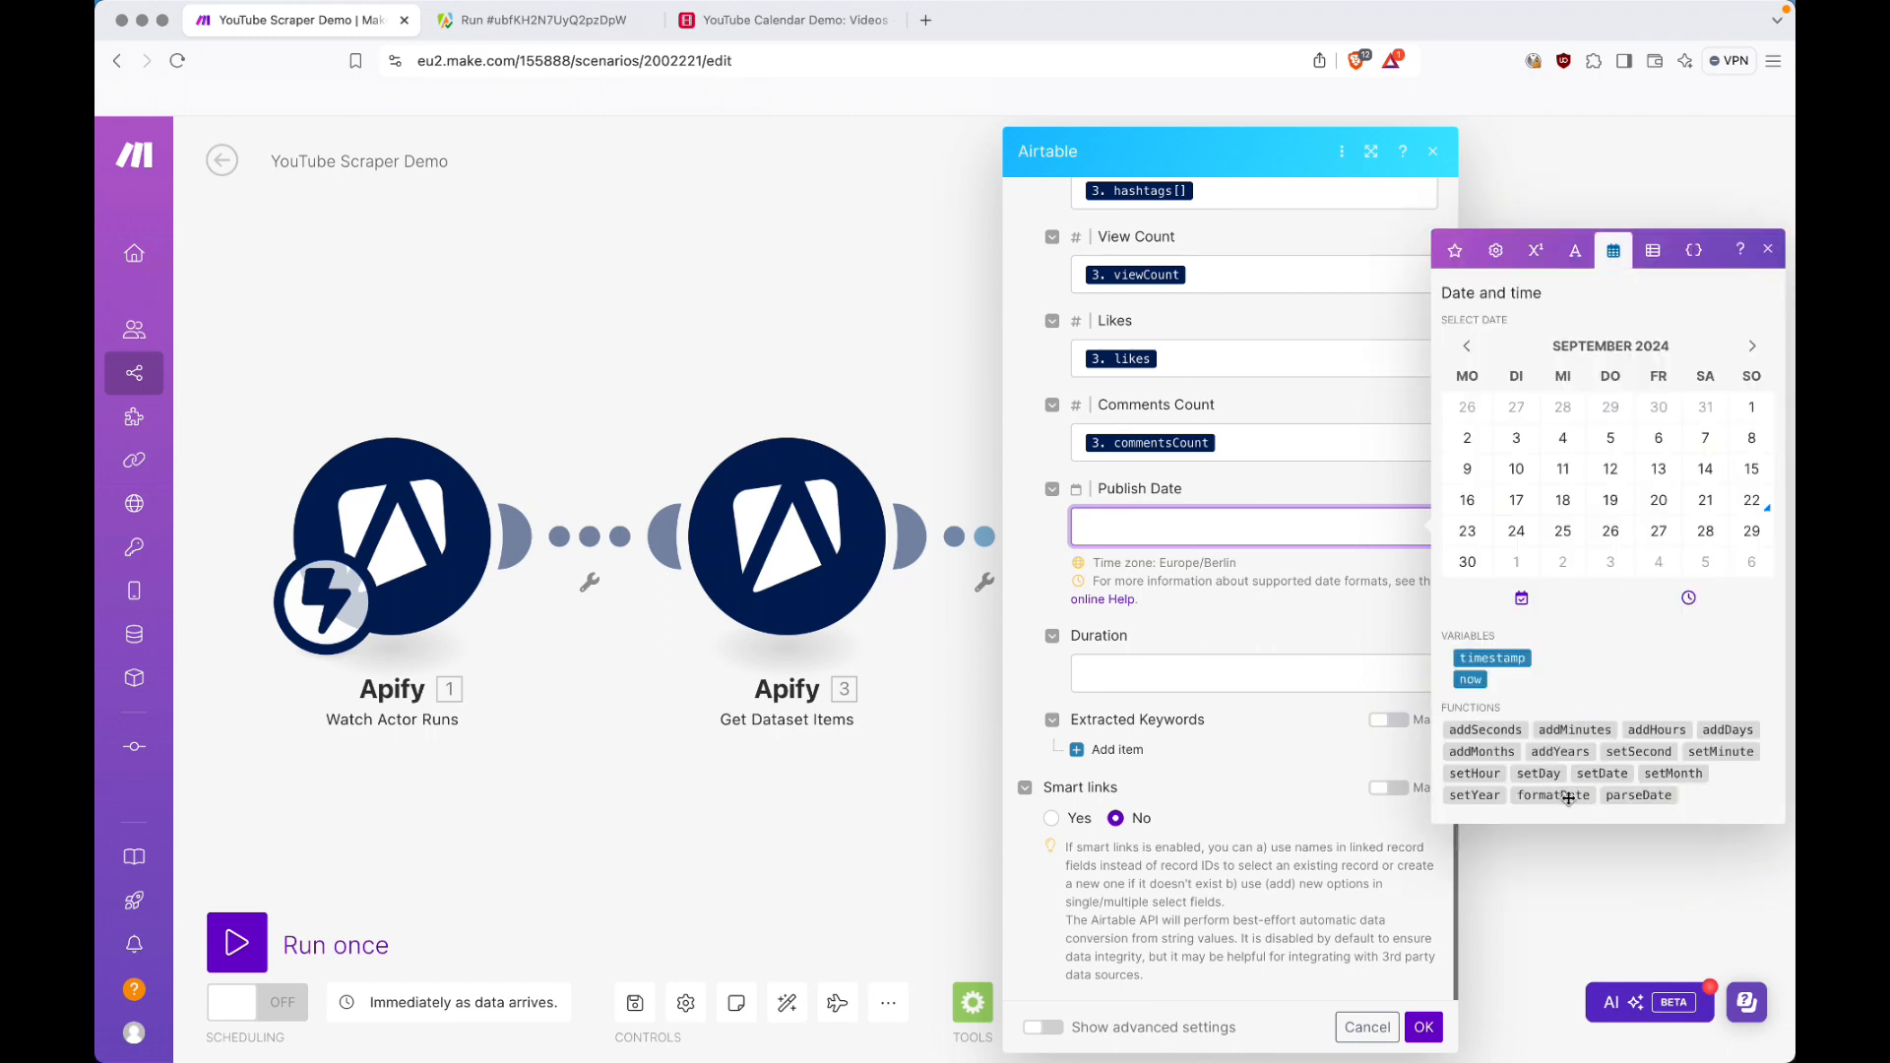
mouse_move(1568, 798)
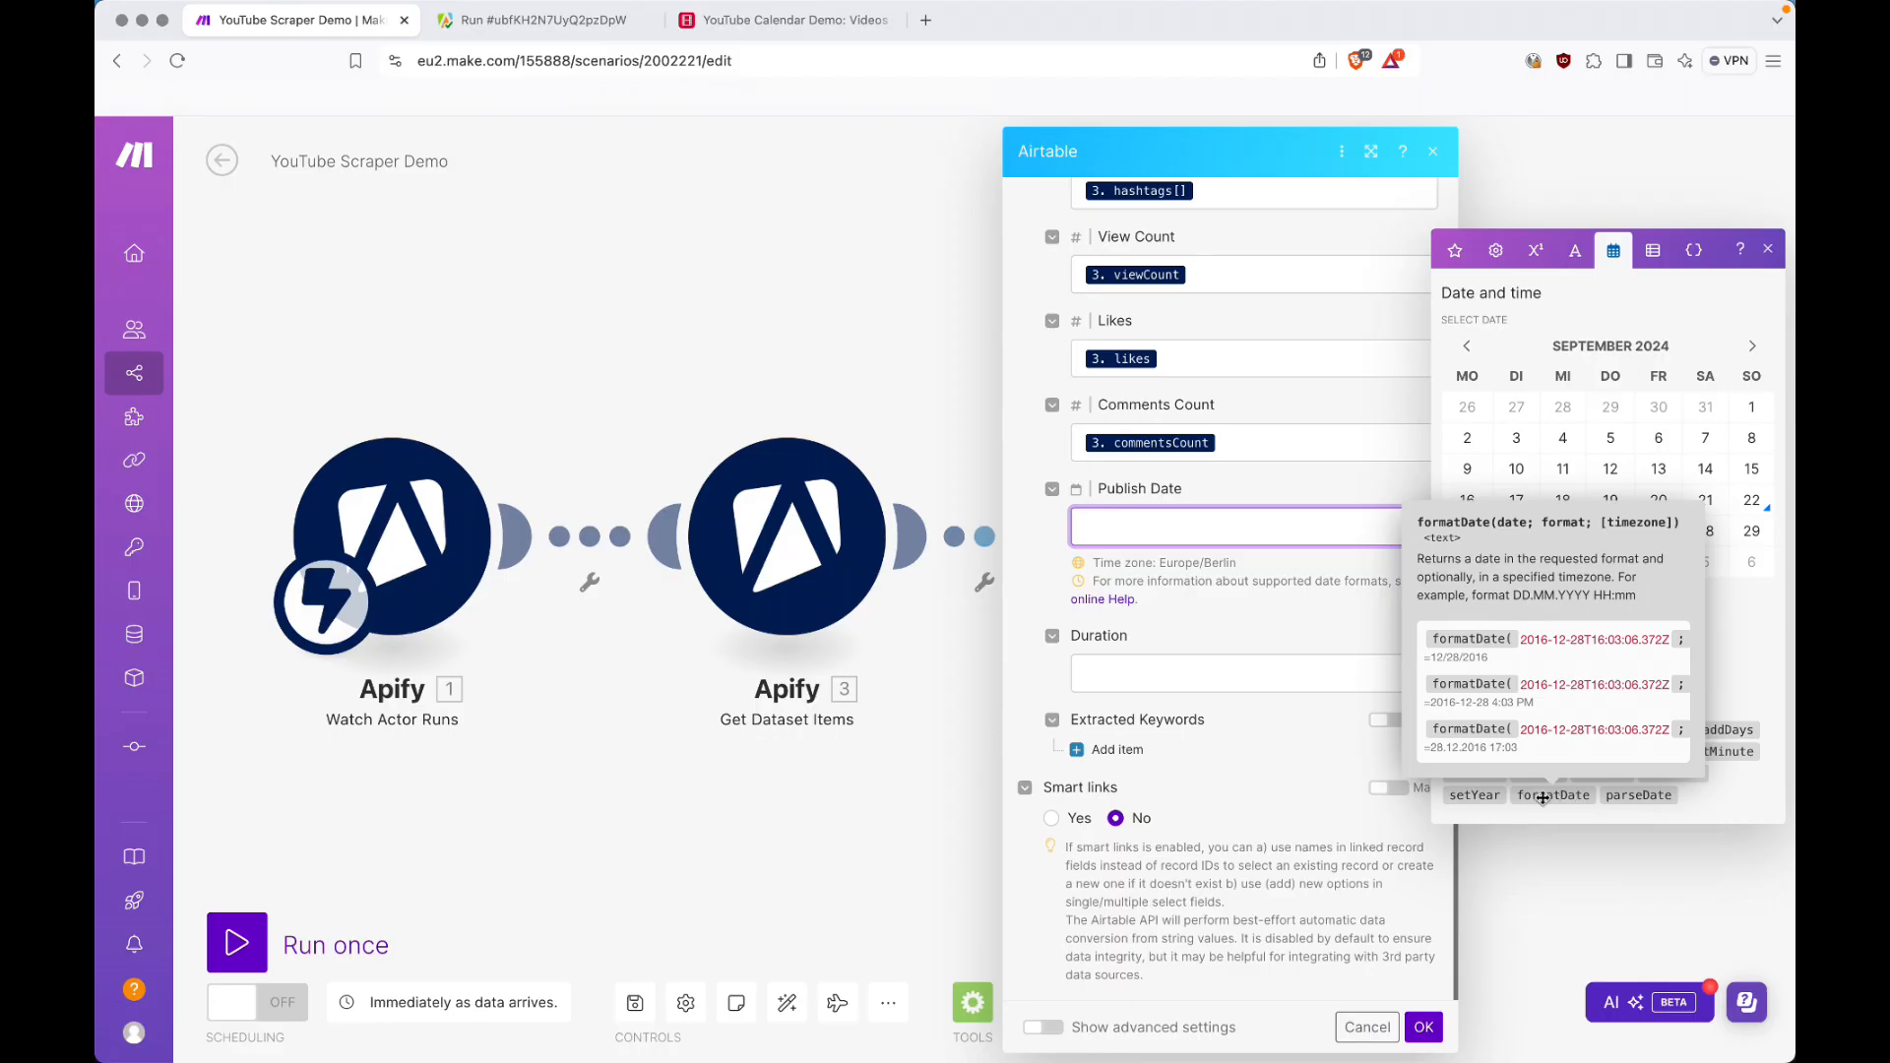
left_click(1542, 796)
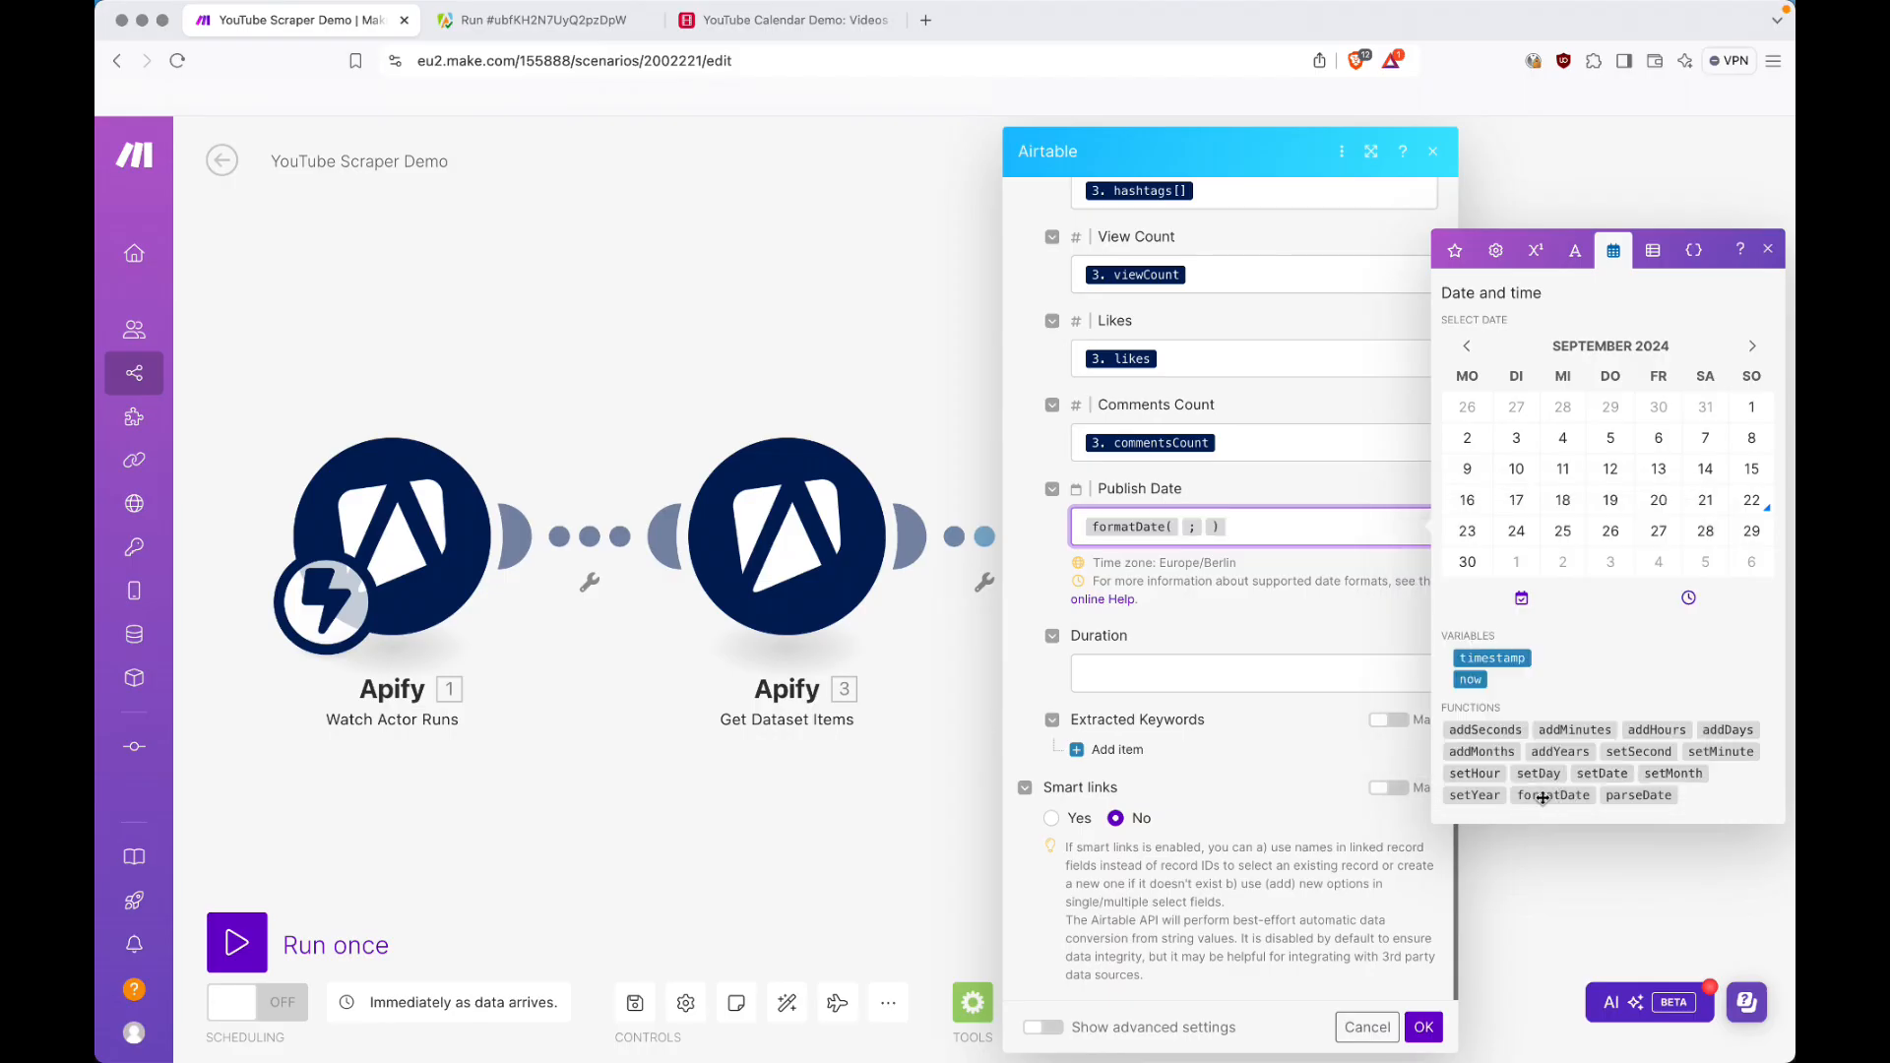
left_click(1203, 527)
left_click(1183, 526)
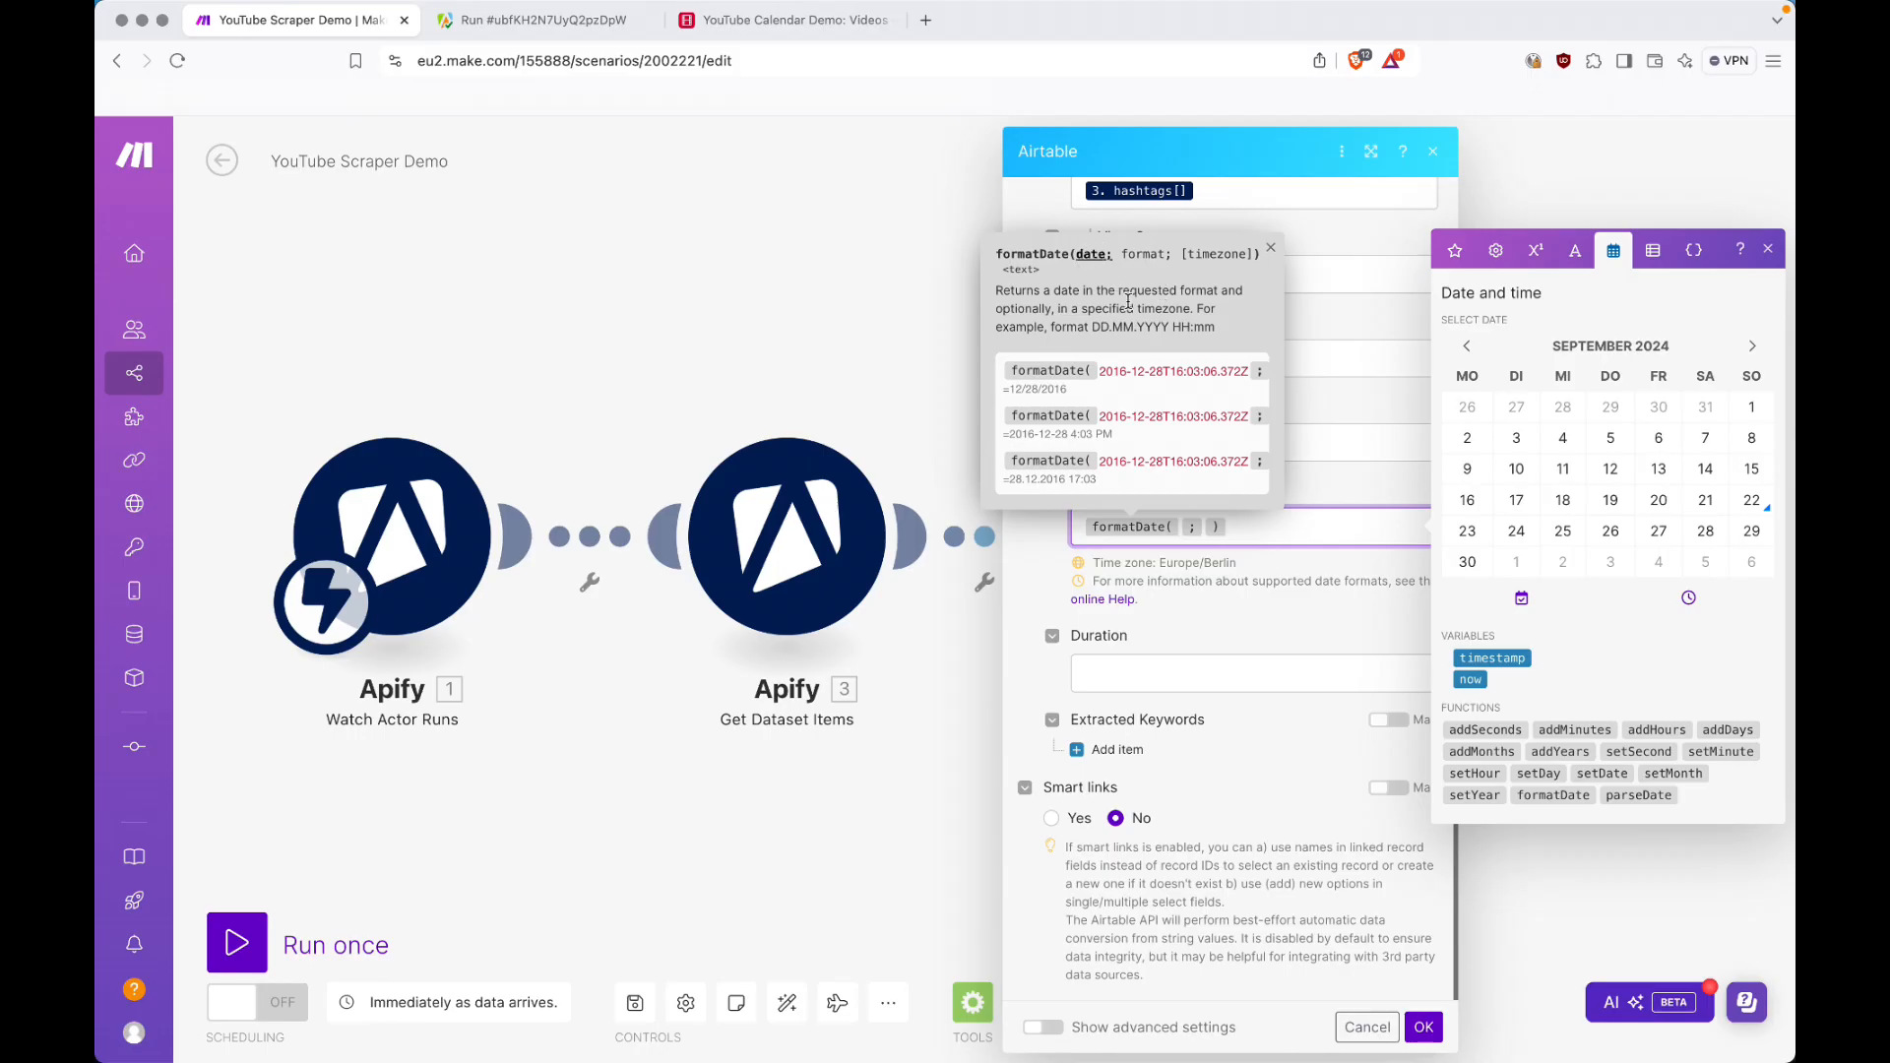
Complete Publish Date's formatDate function with Get Dataset Items' date and the format YYYY-MM-DD HH:mm.
left_click(1464, 258)
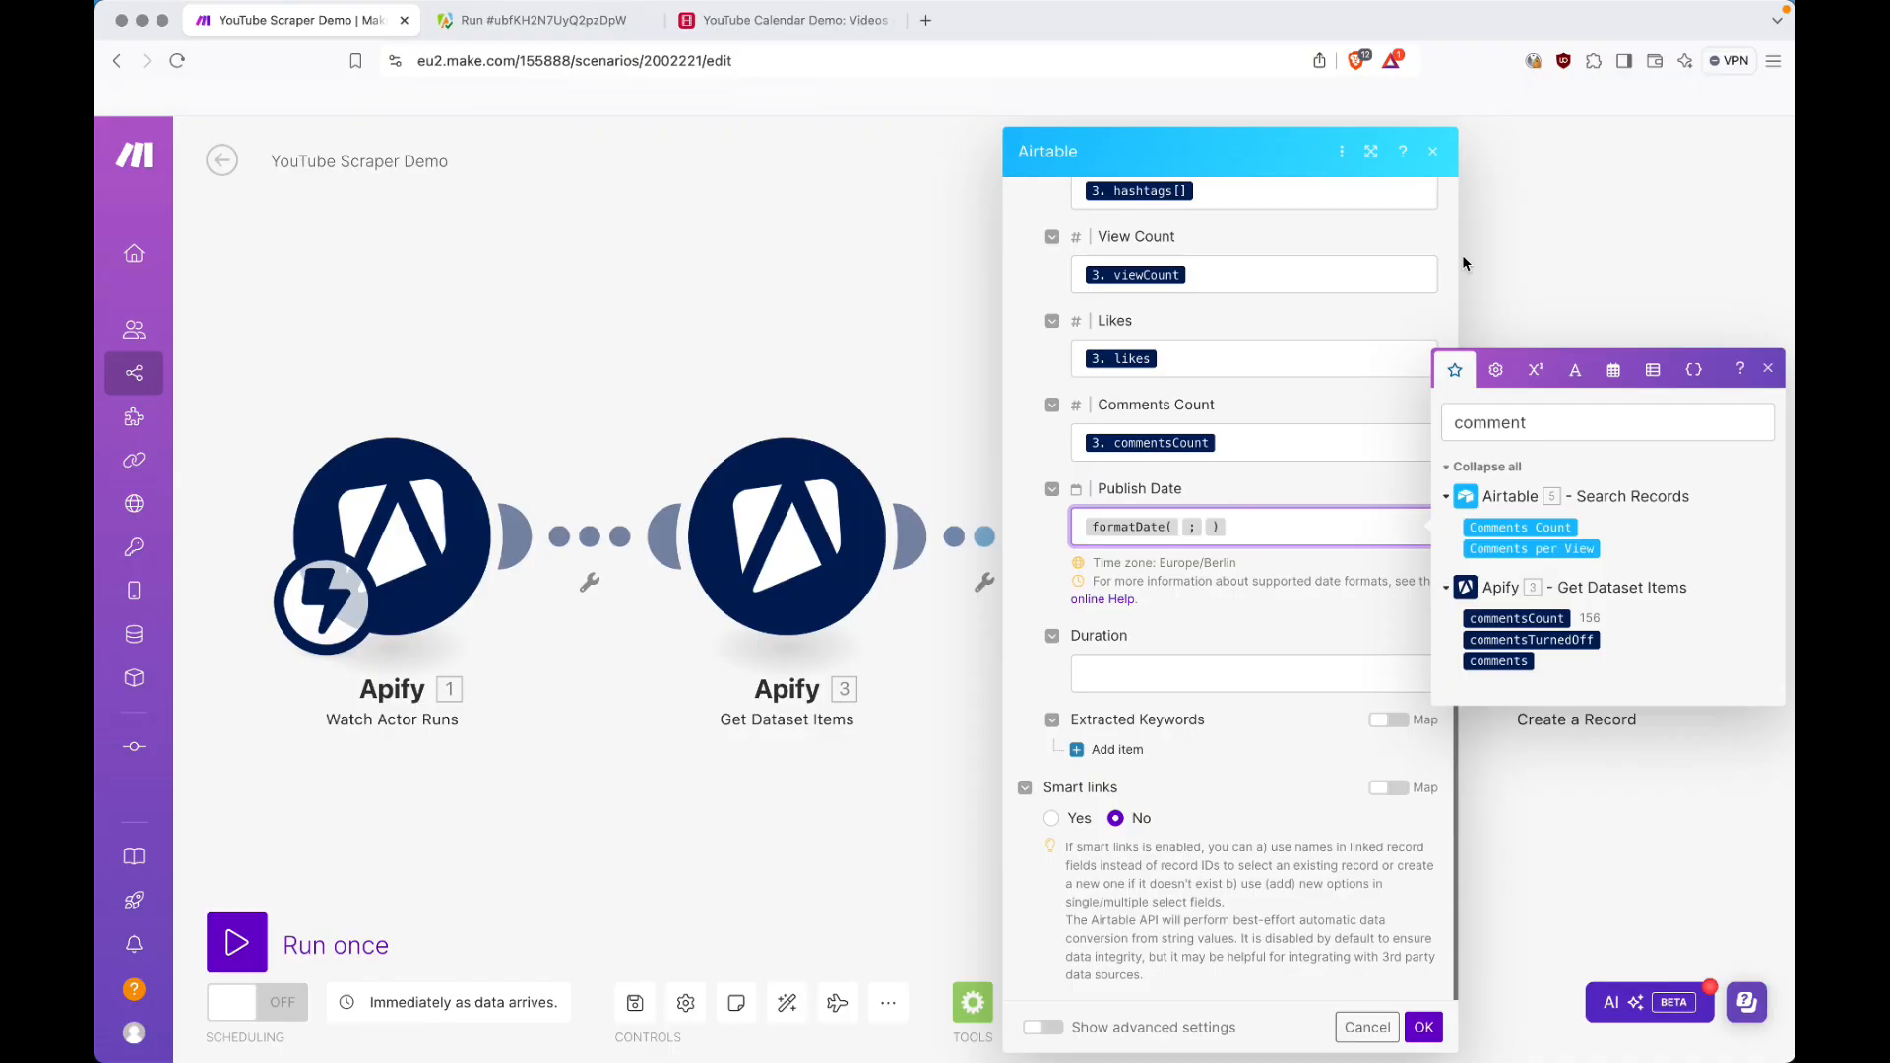
double_click(1550, 425)
type("date")
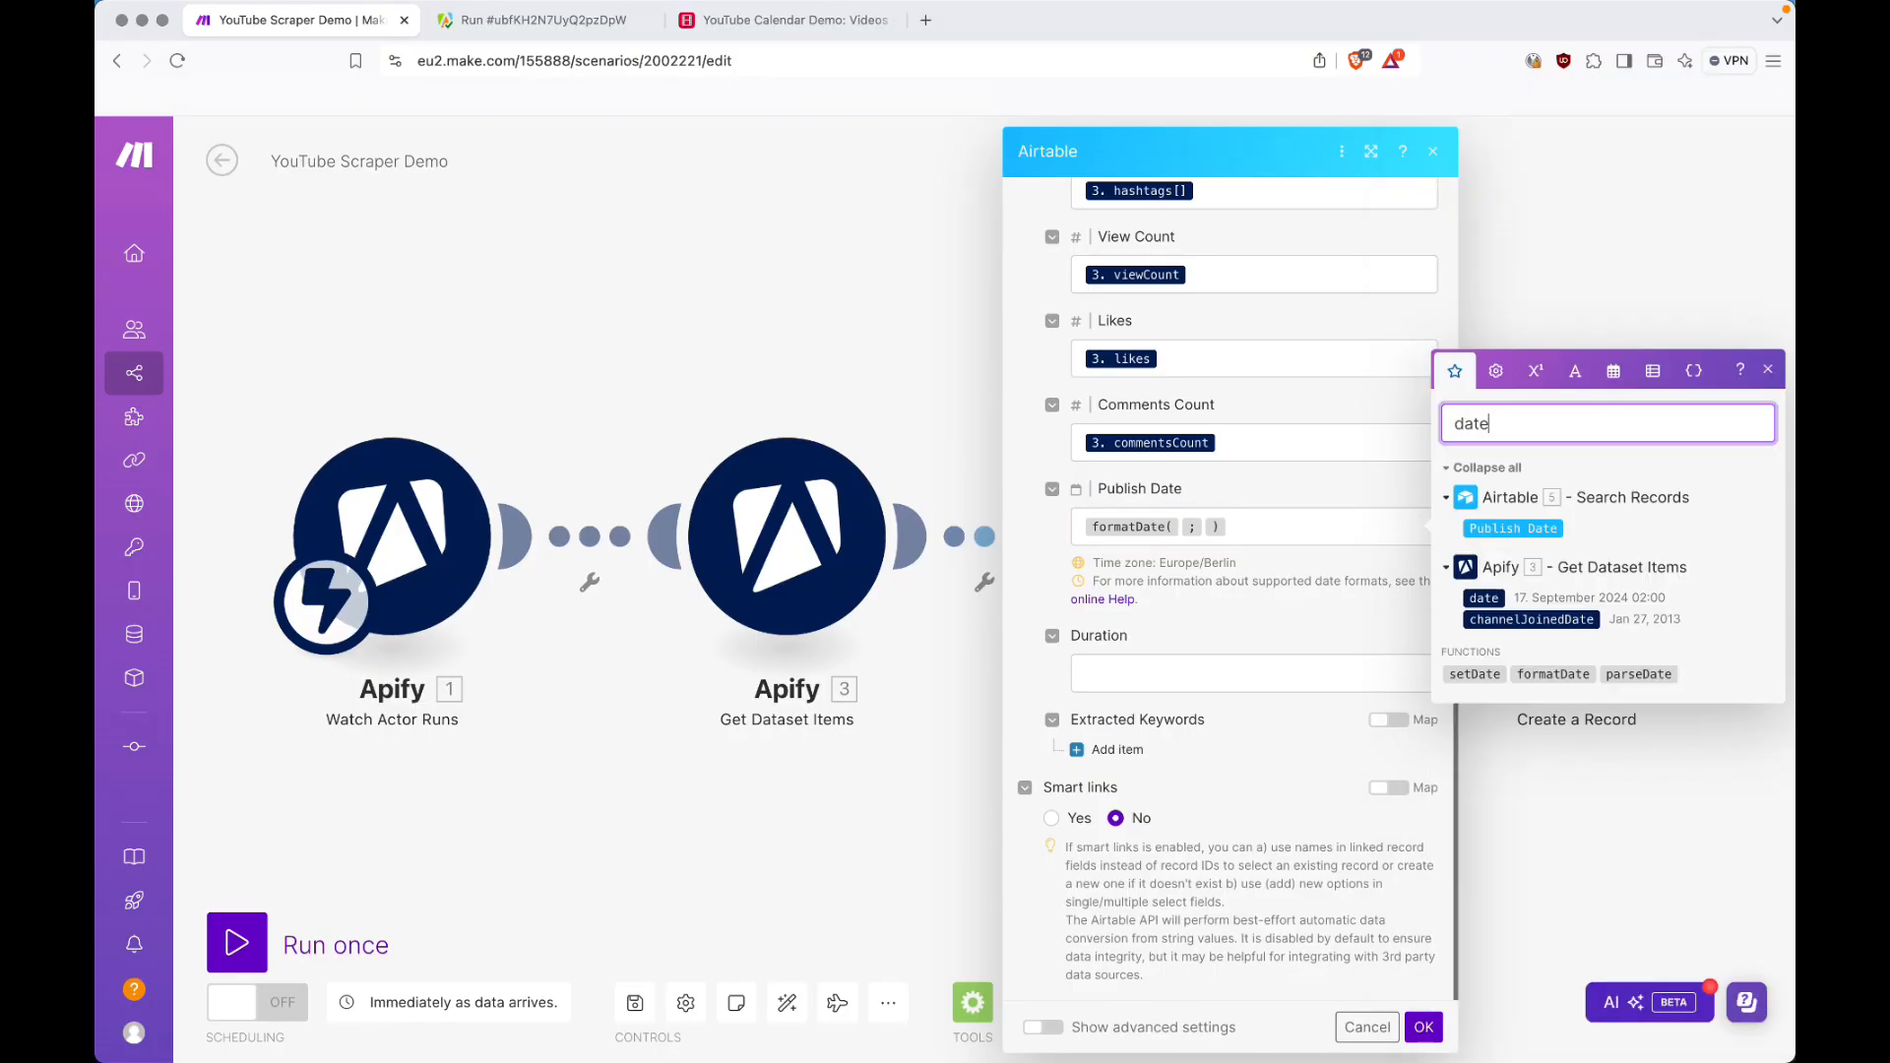
left_click(1482, 597)
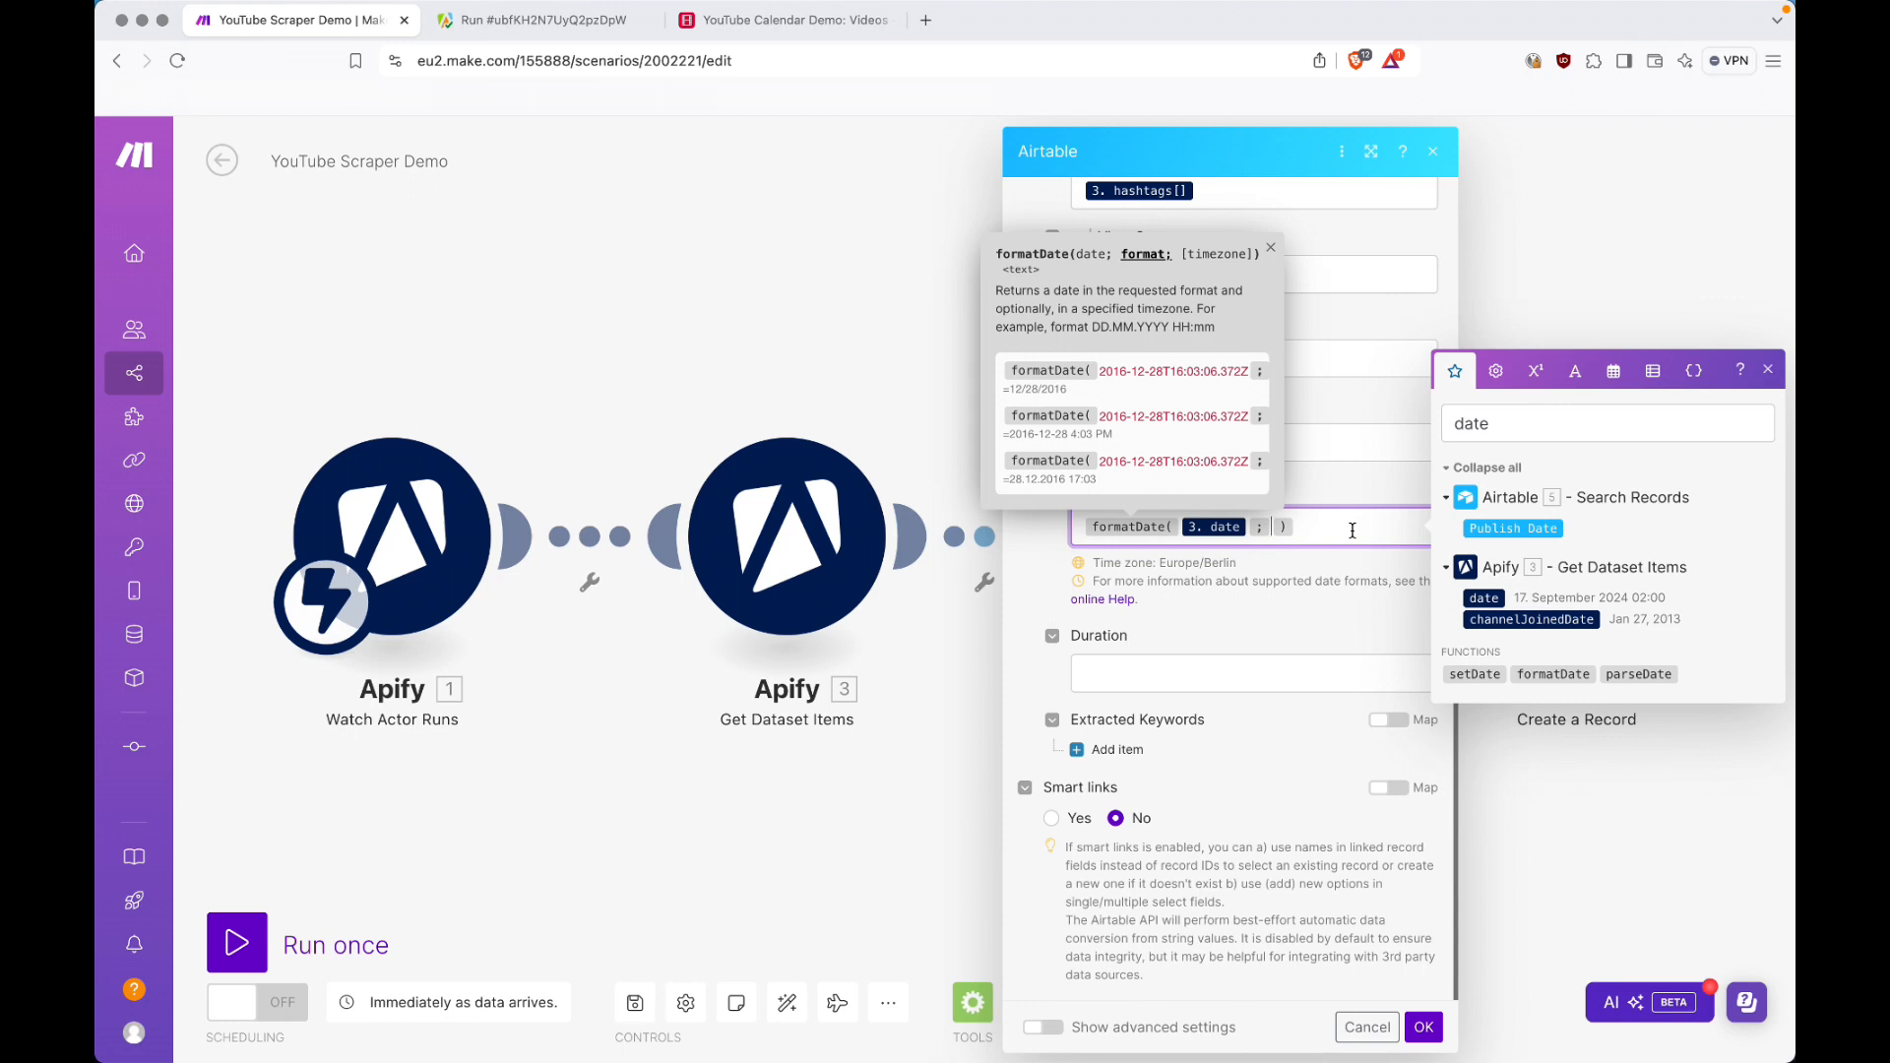
type("YYYY-MM-DD HH")
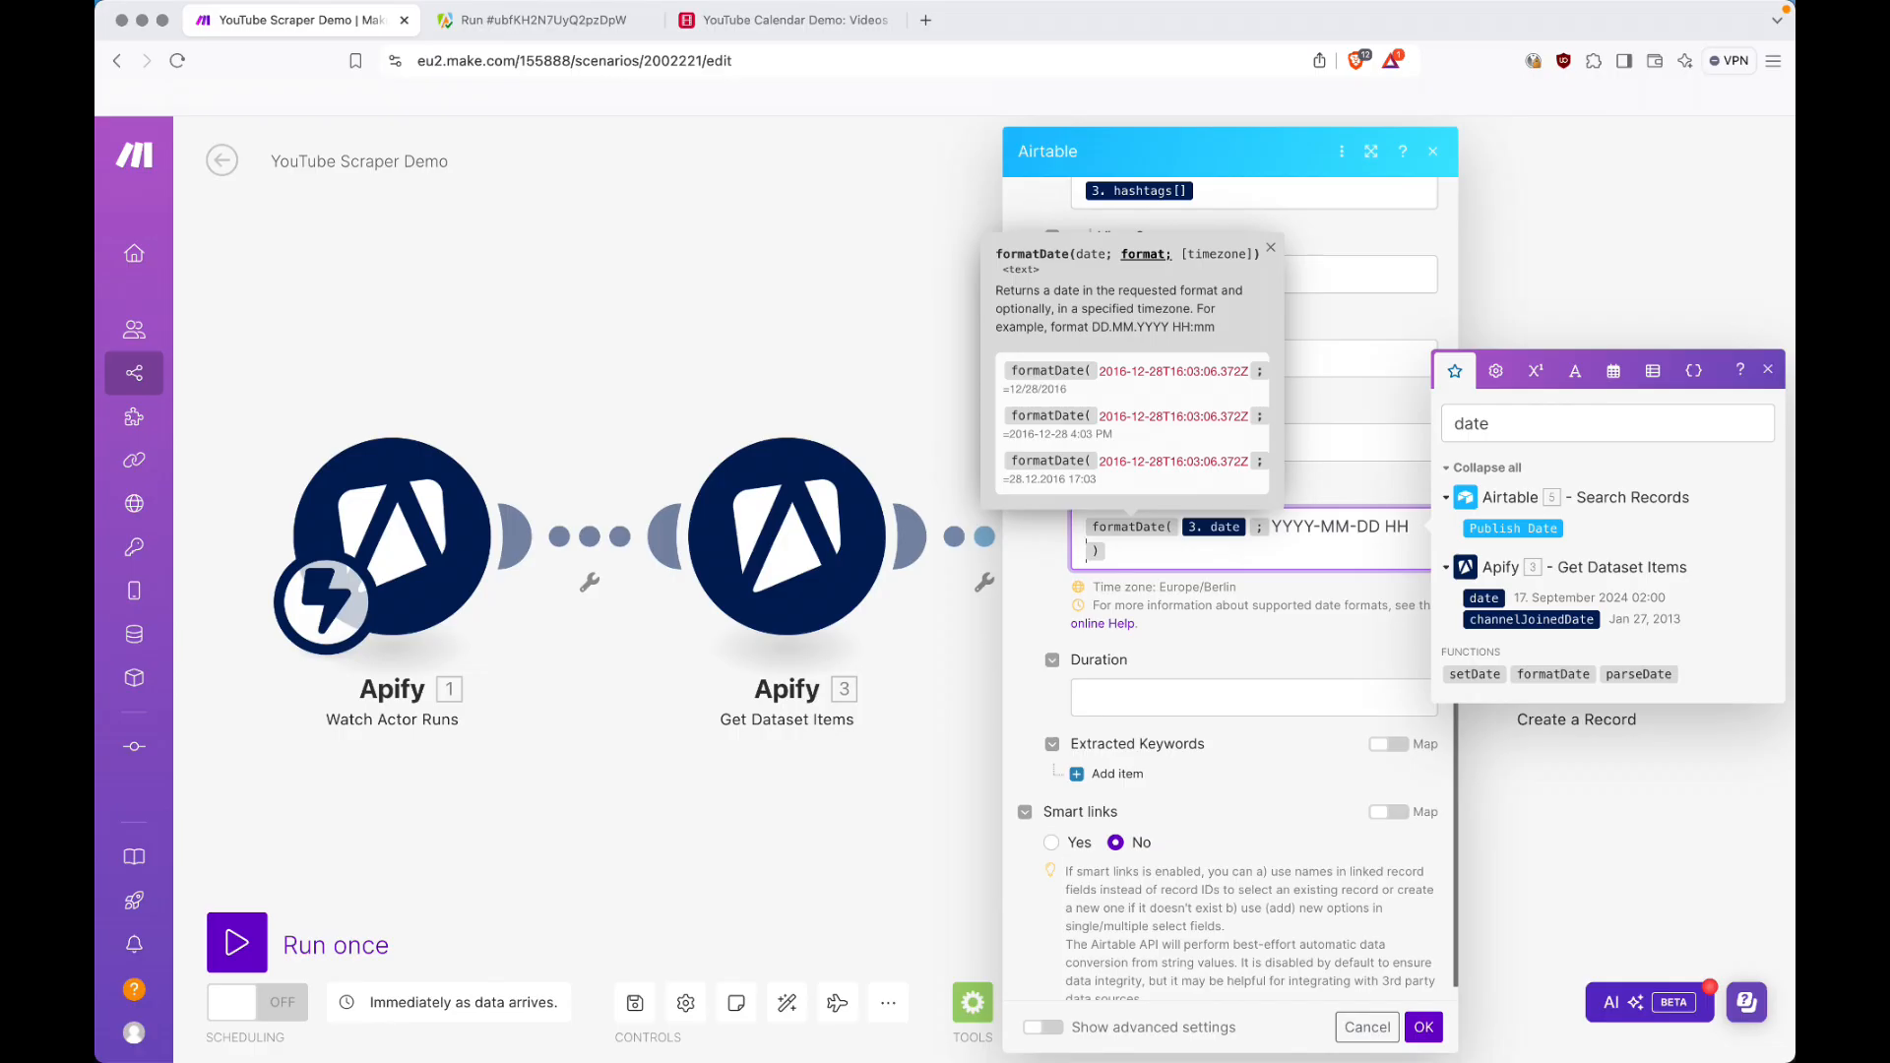
type(":mm")
left_click(1325, 622)
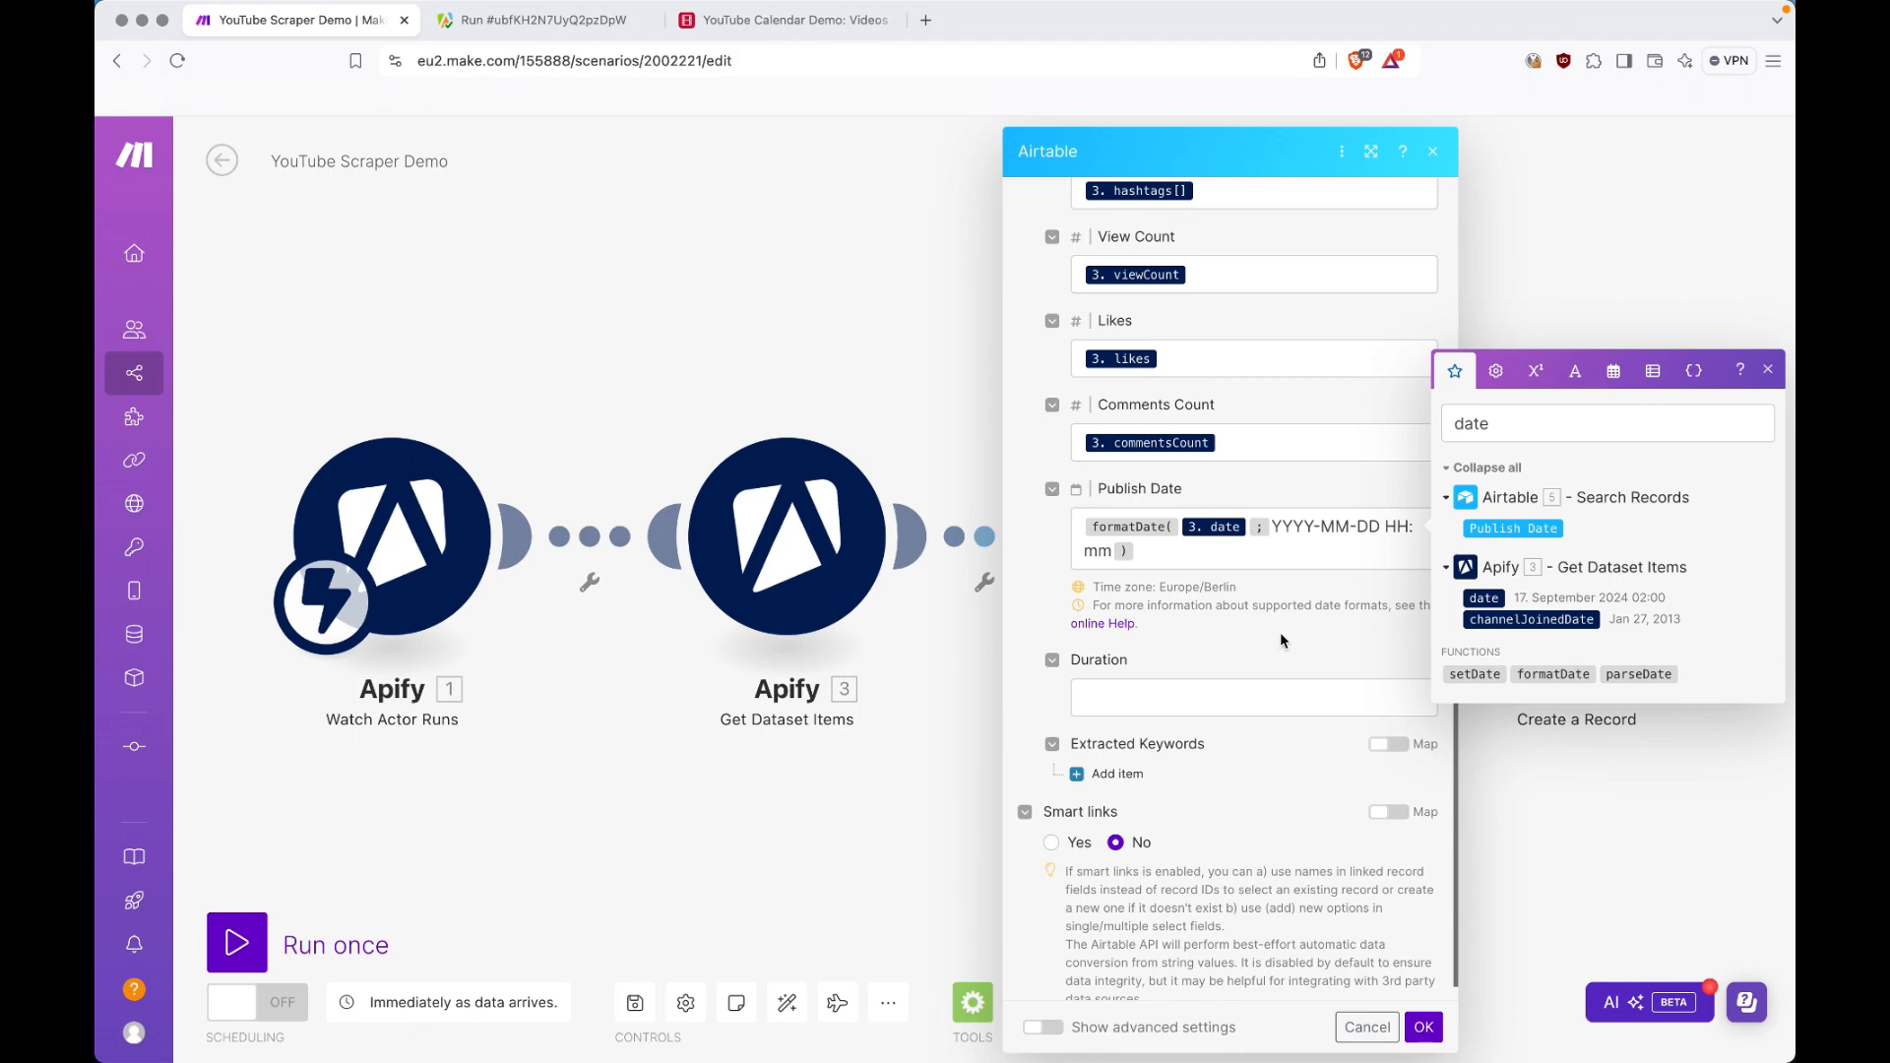
Search the mappable items for duration and activate the record's Duration field.
left_click(1580, 414)
key("BackSpace")
key("BackSpace")
key("BackSpace")
key("BackSpace")
type("duratio")
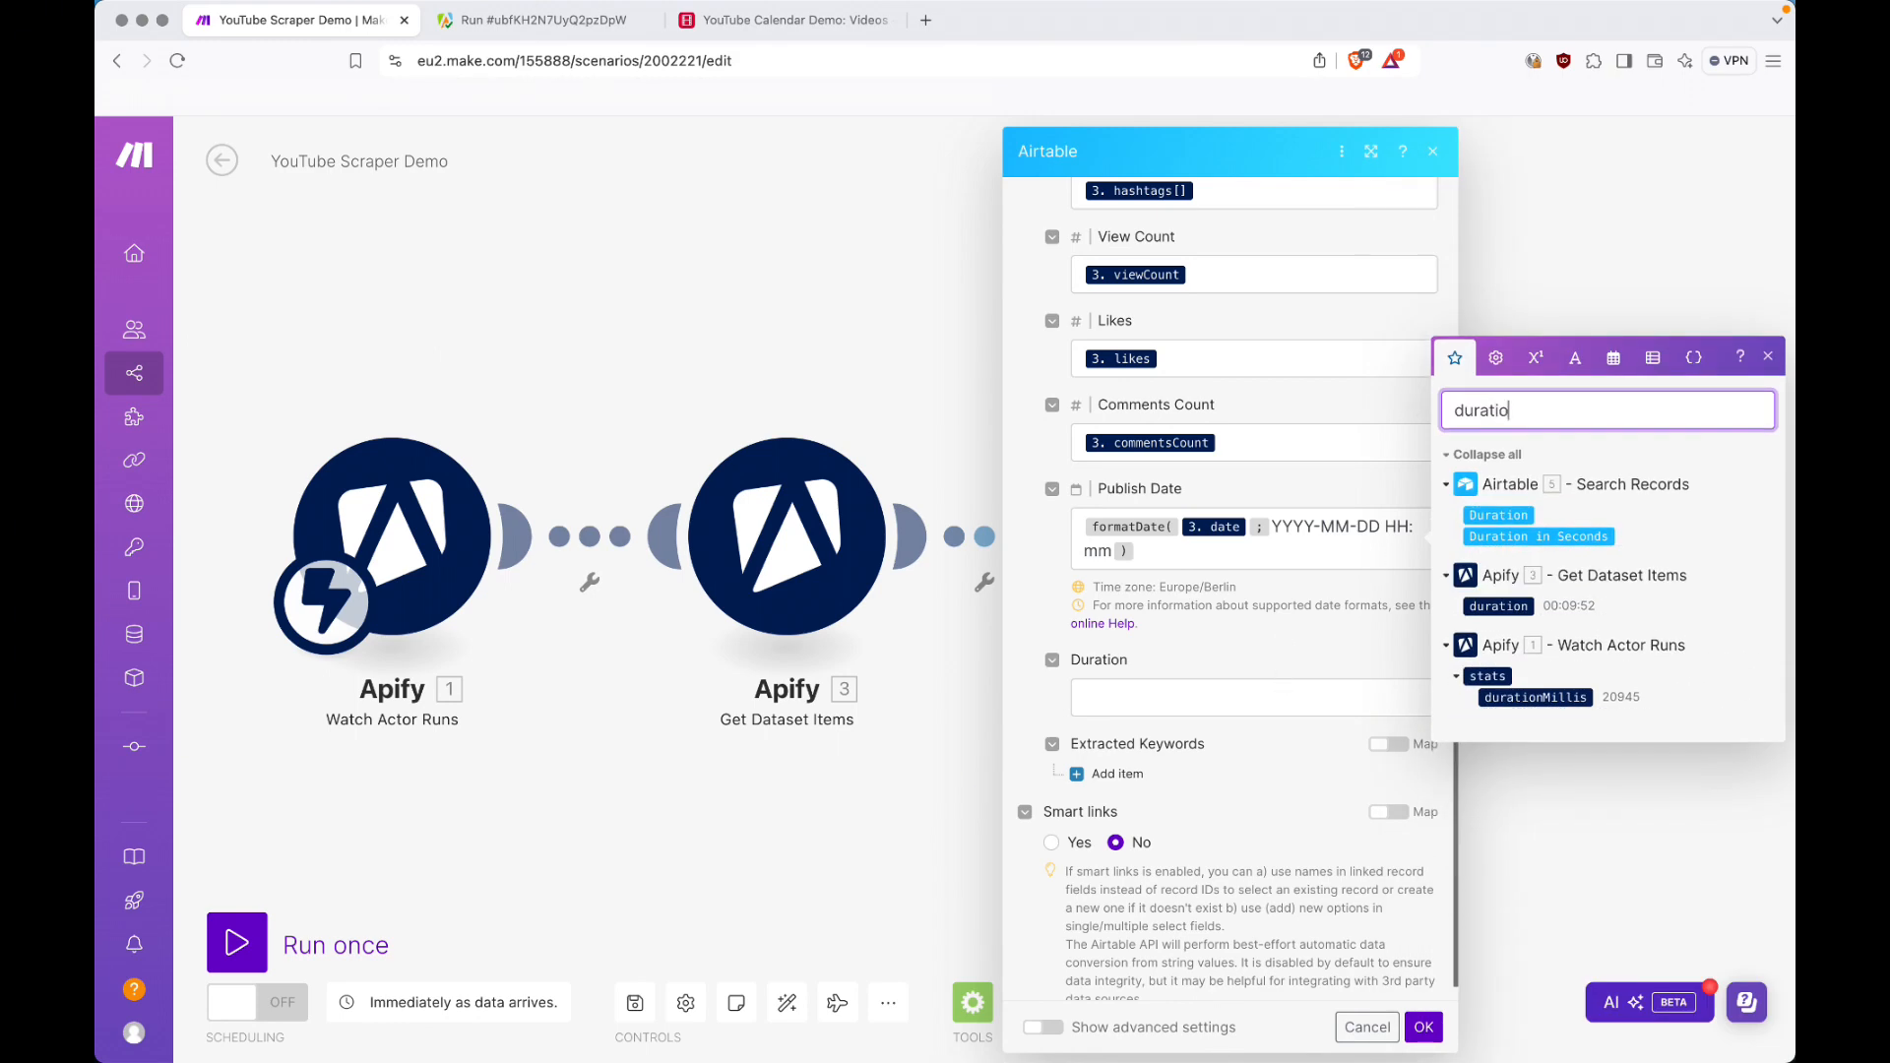
type("n")
left_click(1215, 700)
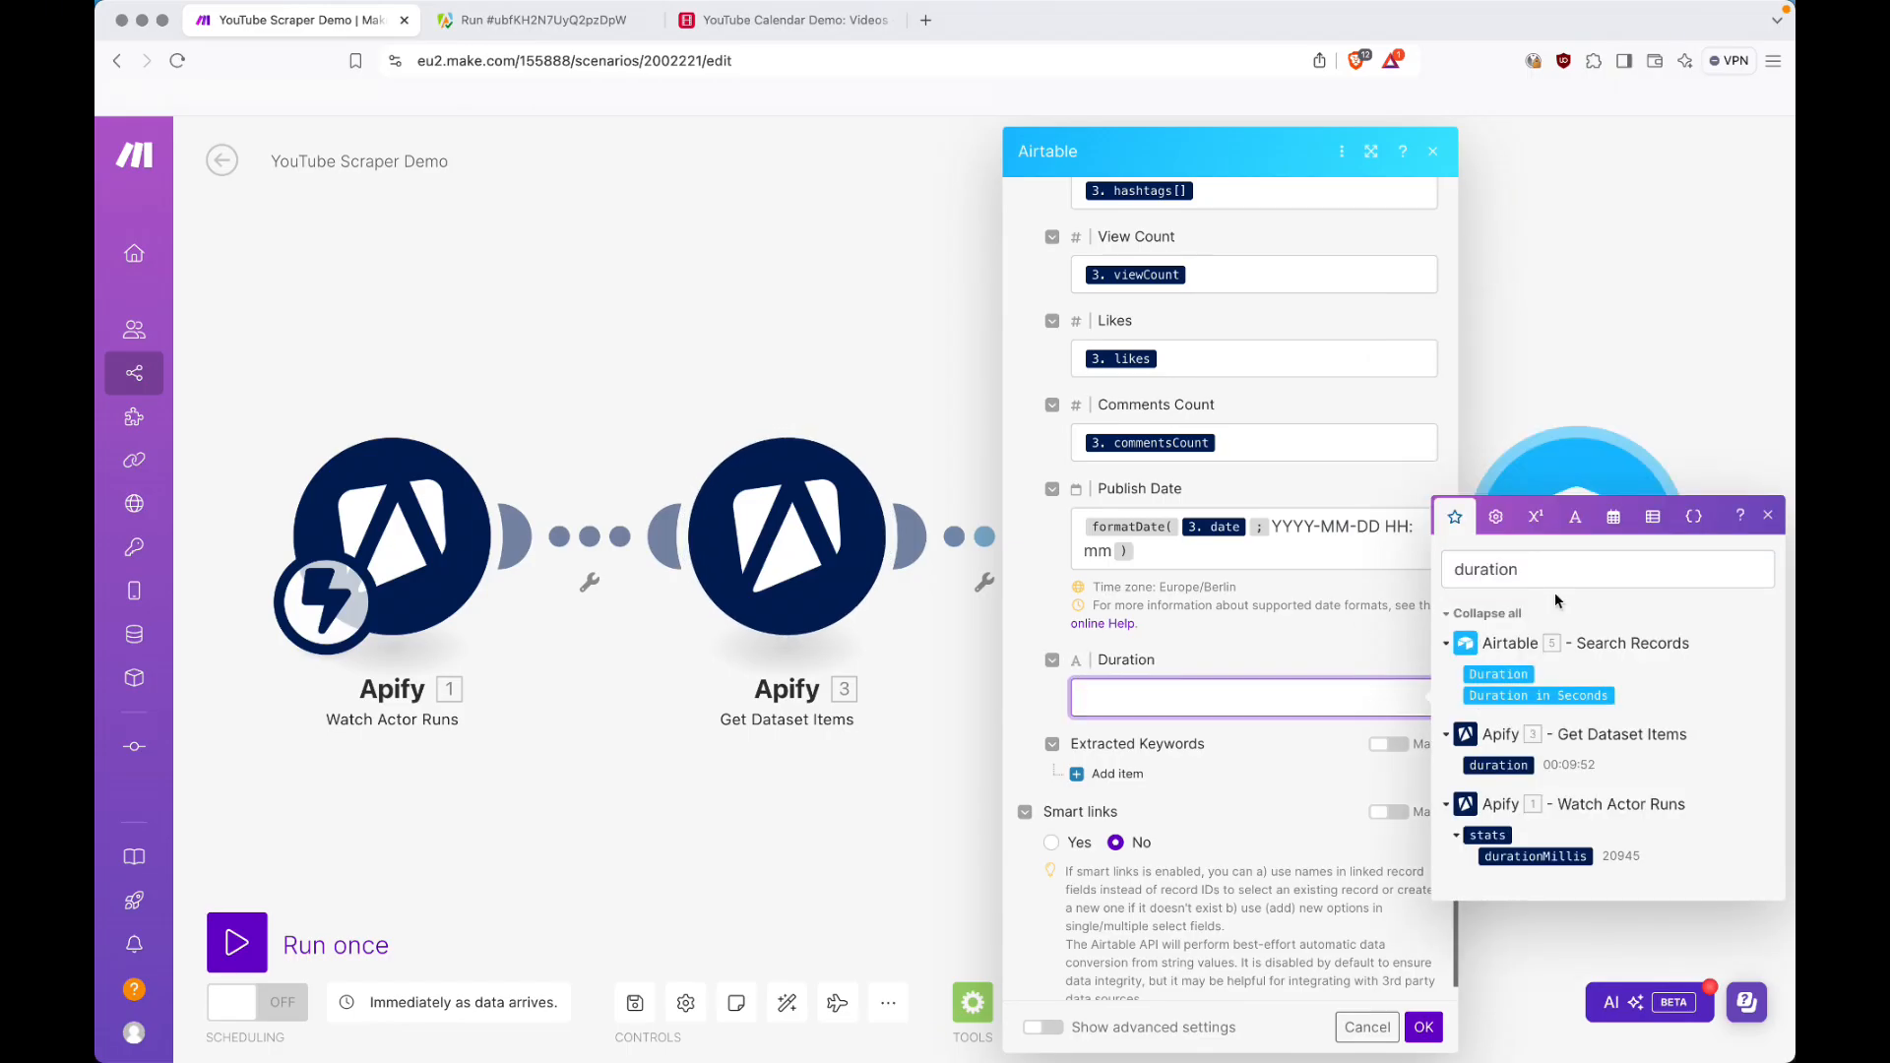
Check Airtable's duration columns, and in Make set Duration to toString of Get Dataset Items' duration, confirming the Create a Record settings.
key("super+3")
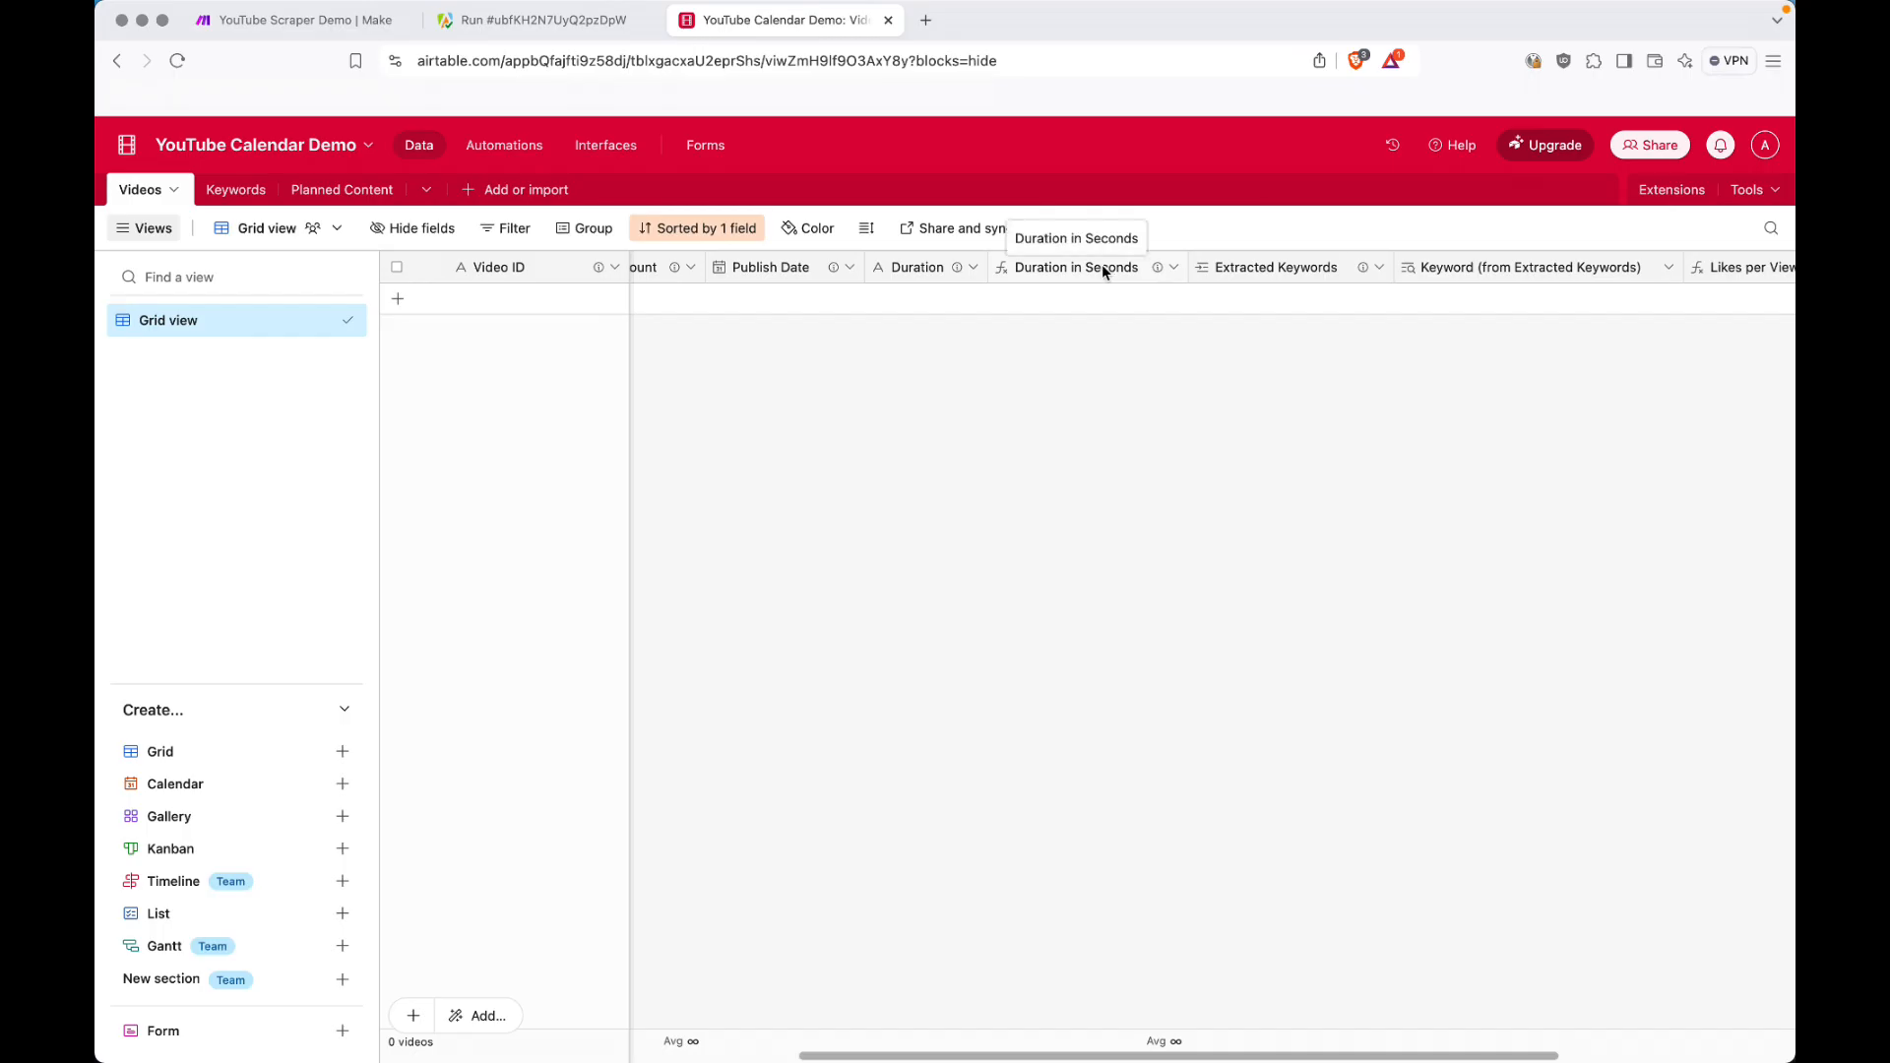
key("ctrl+Tab")
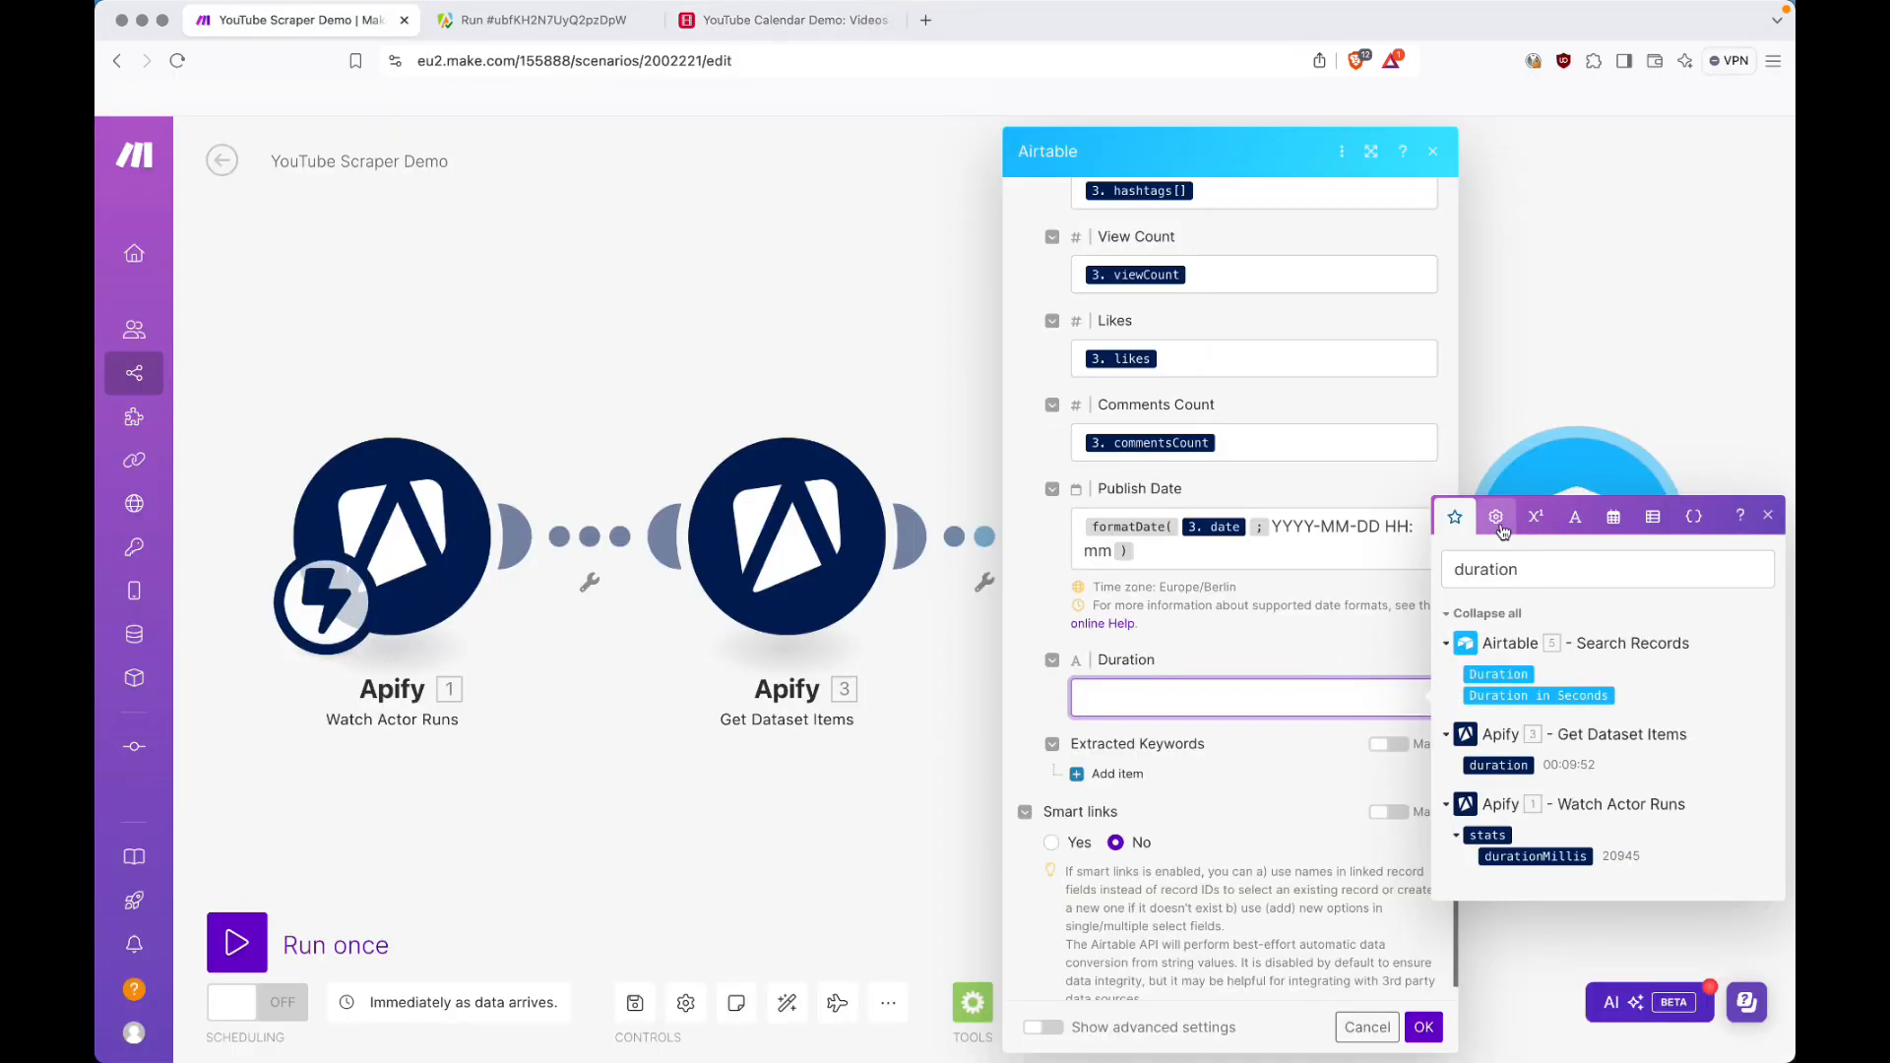
left_click(1575, 517)
left_click(1477, 739)
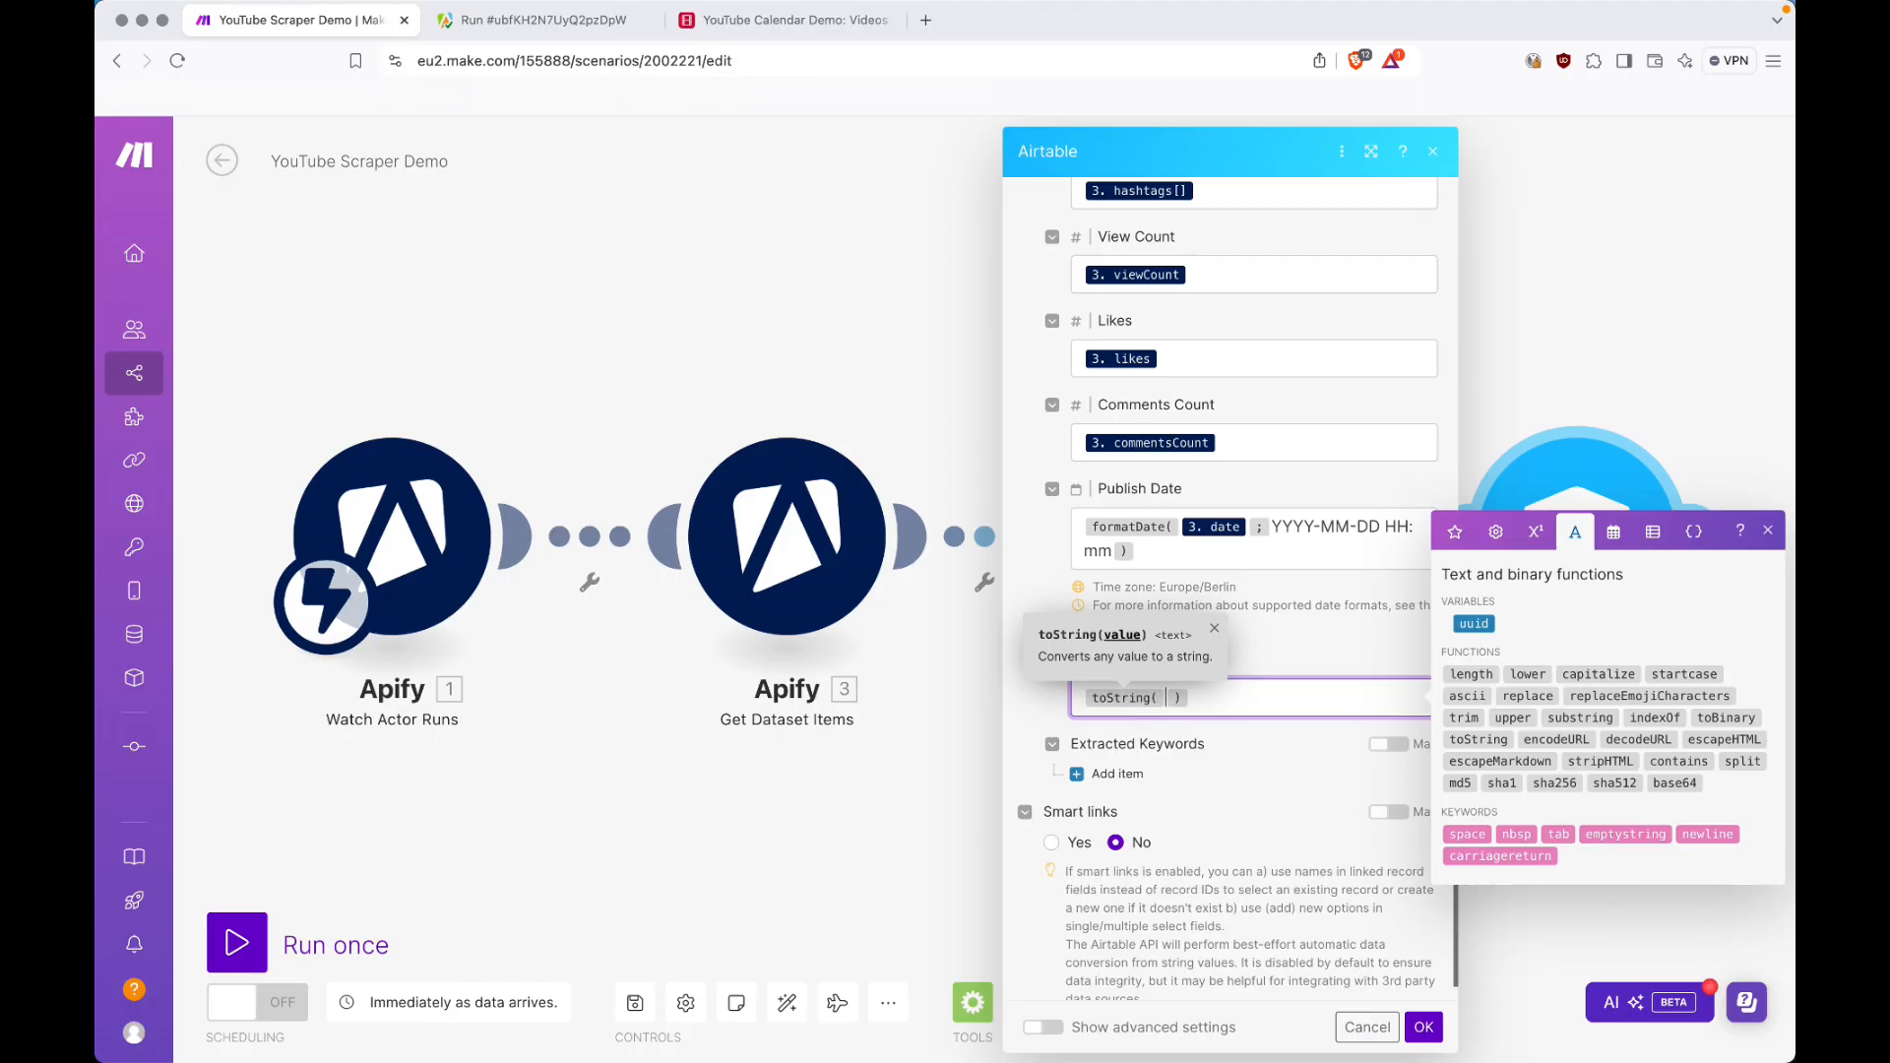
left_click(1455, 531)
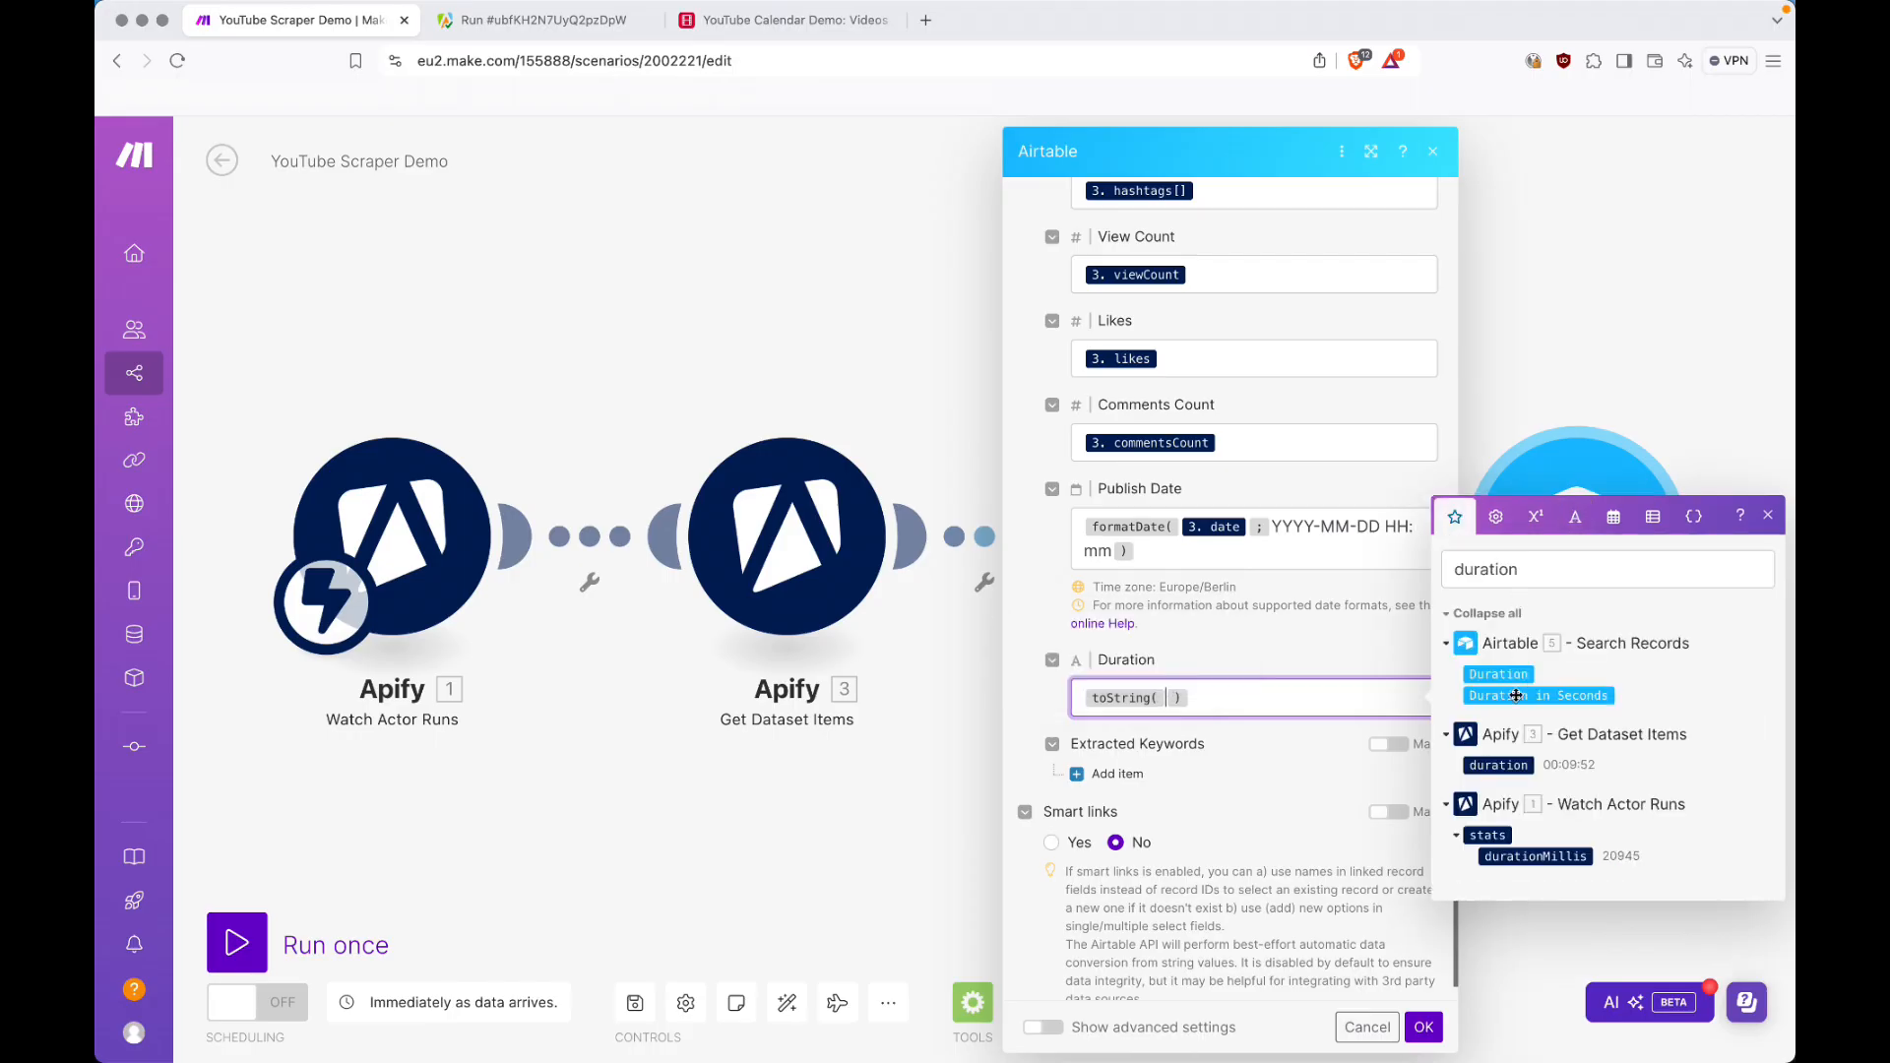
left_click(1498, 765)
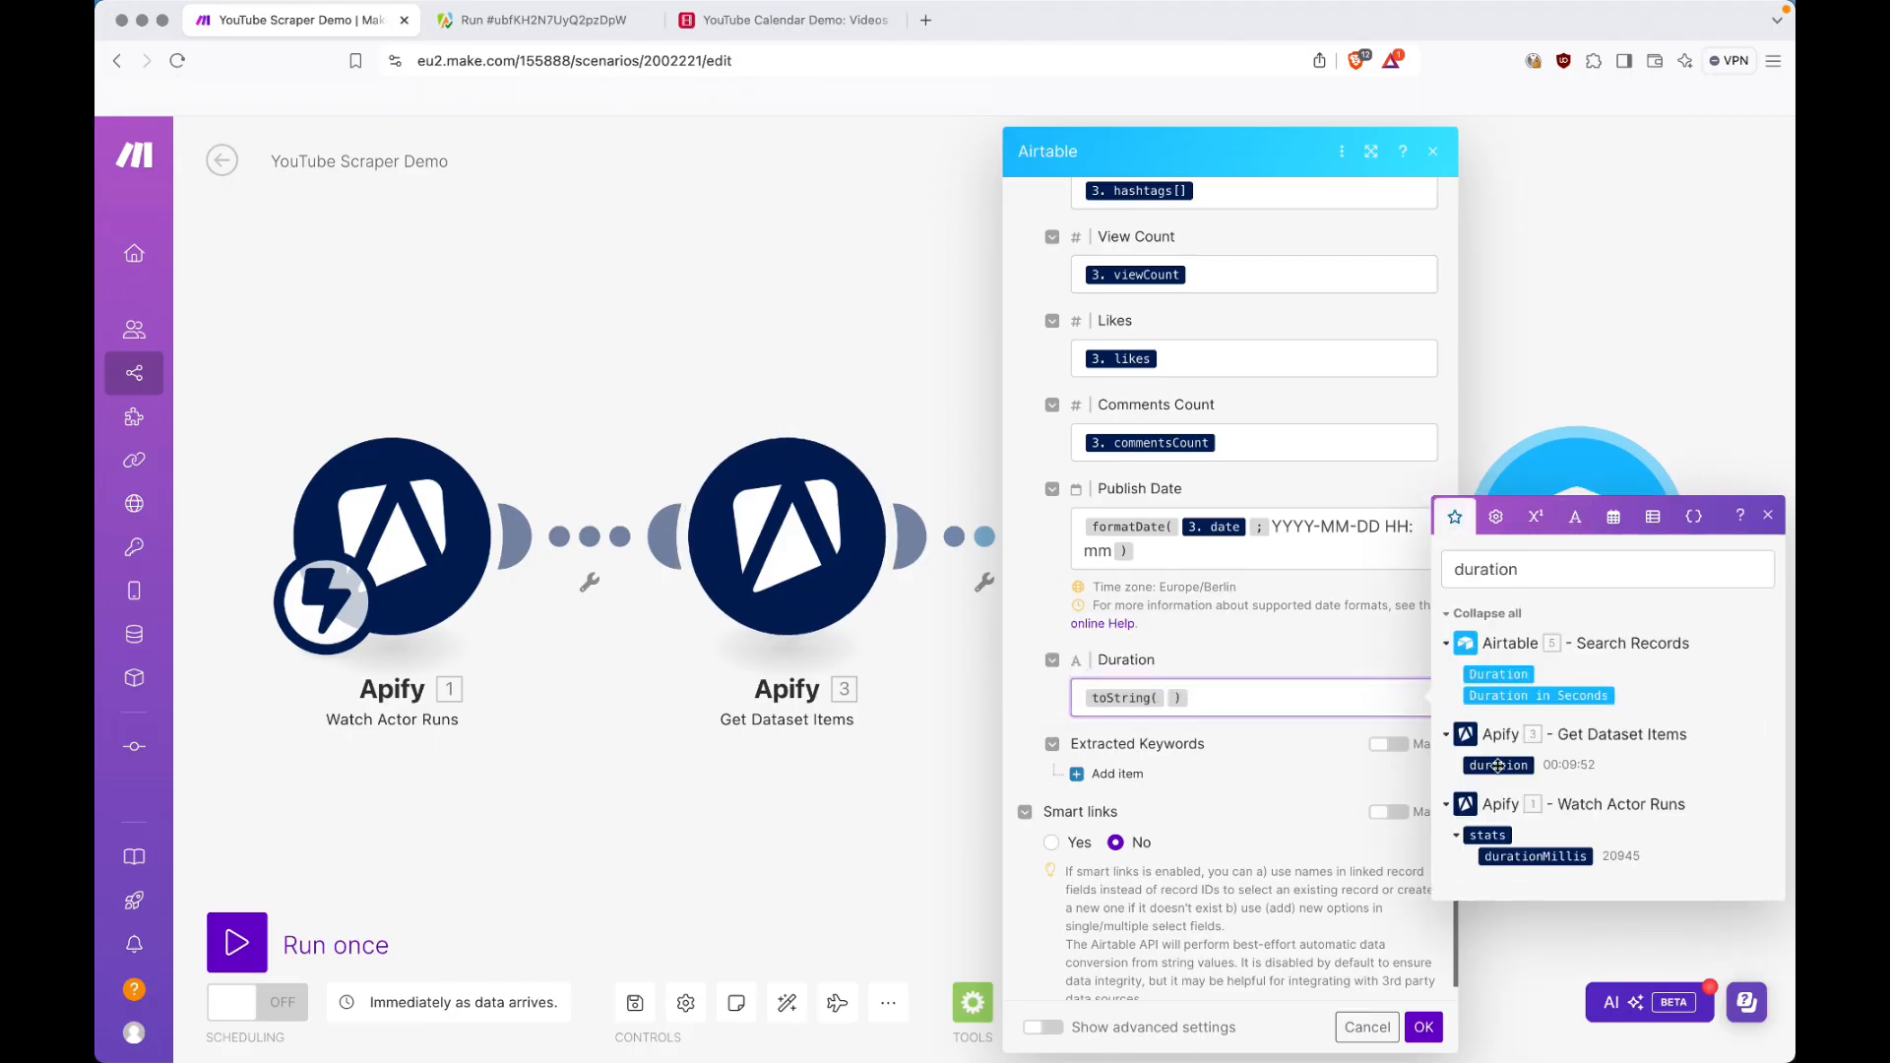
left_click(1382, 667)
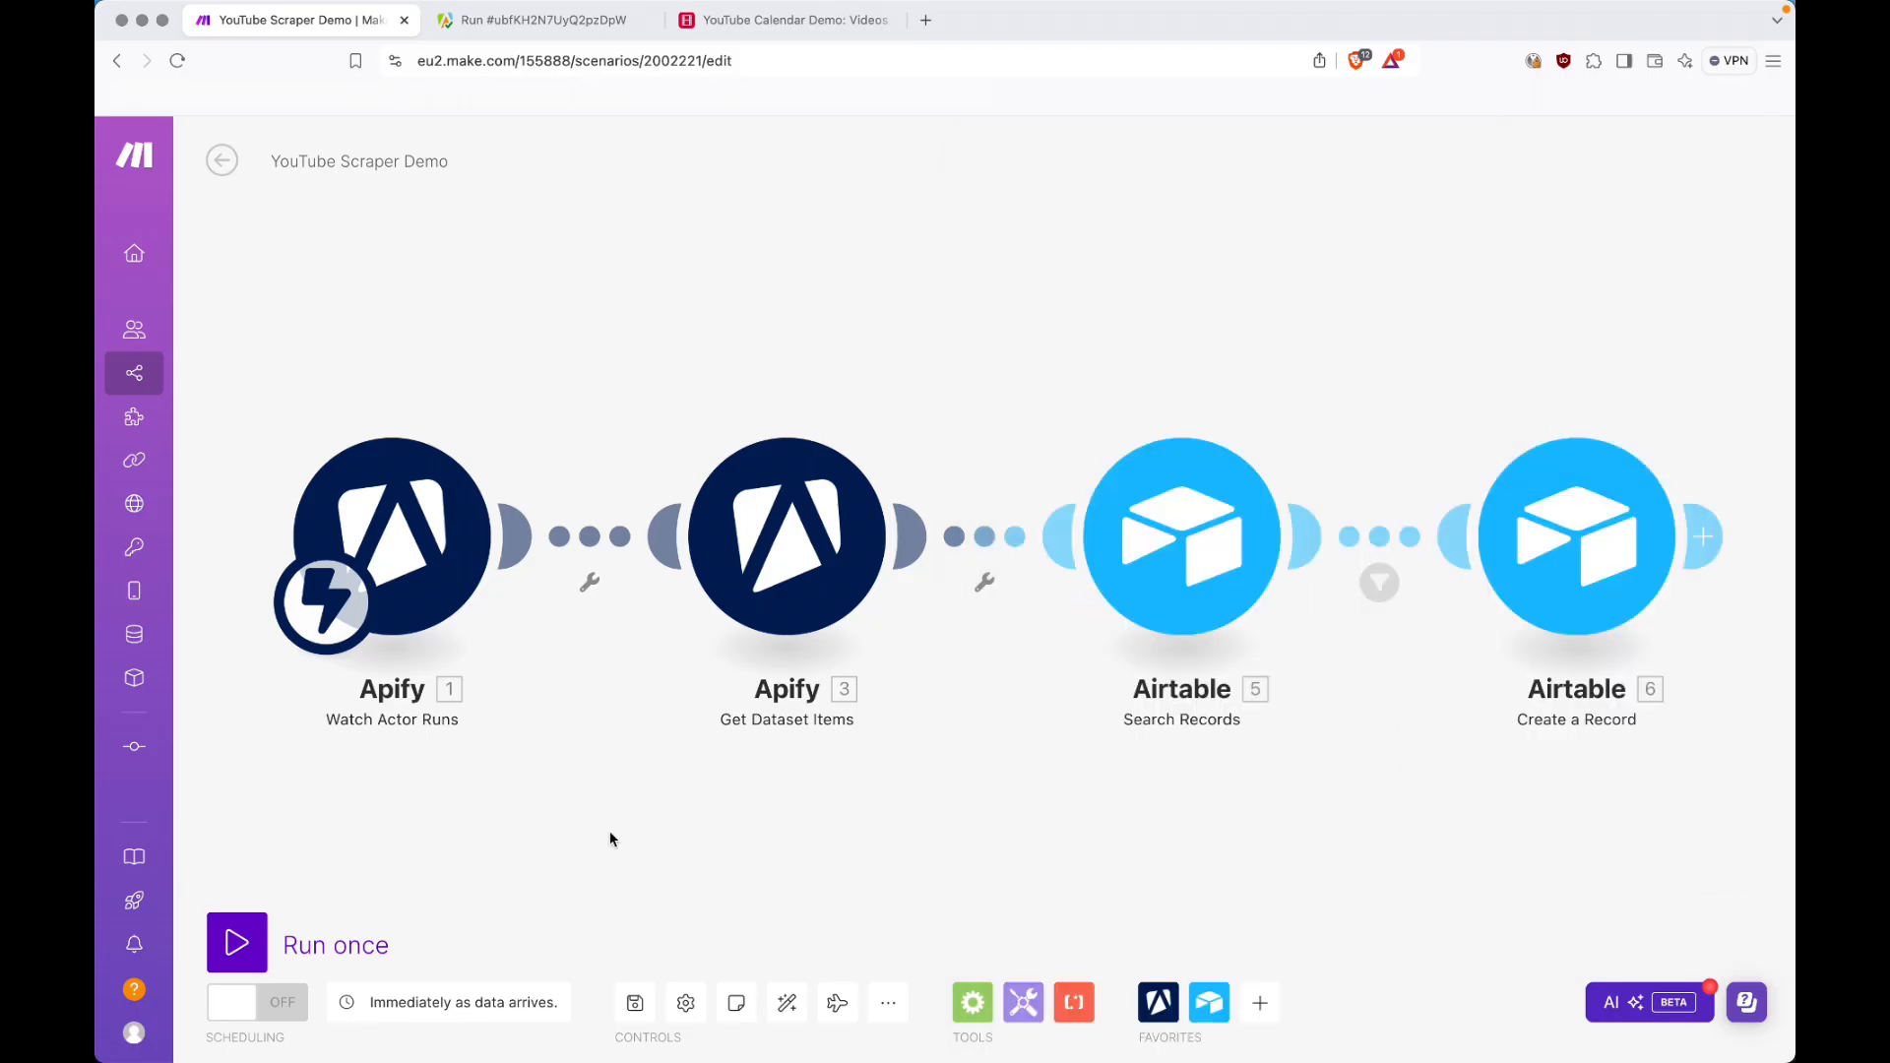
Run the Make scenario once, waiting for new data, and switch to Apify to start a new YouTube Scraper run.
left_click(238, 945)
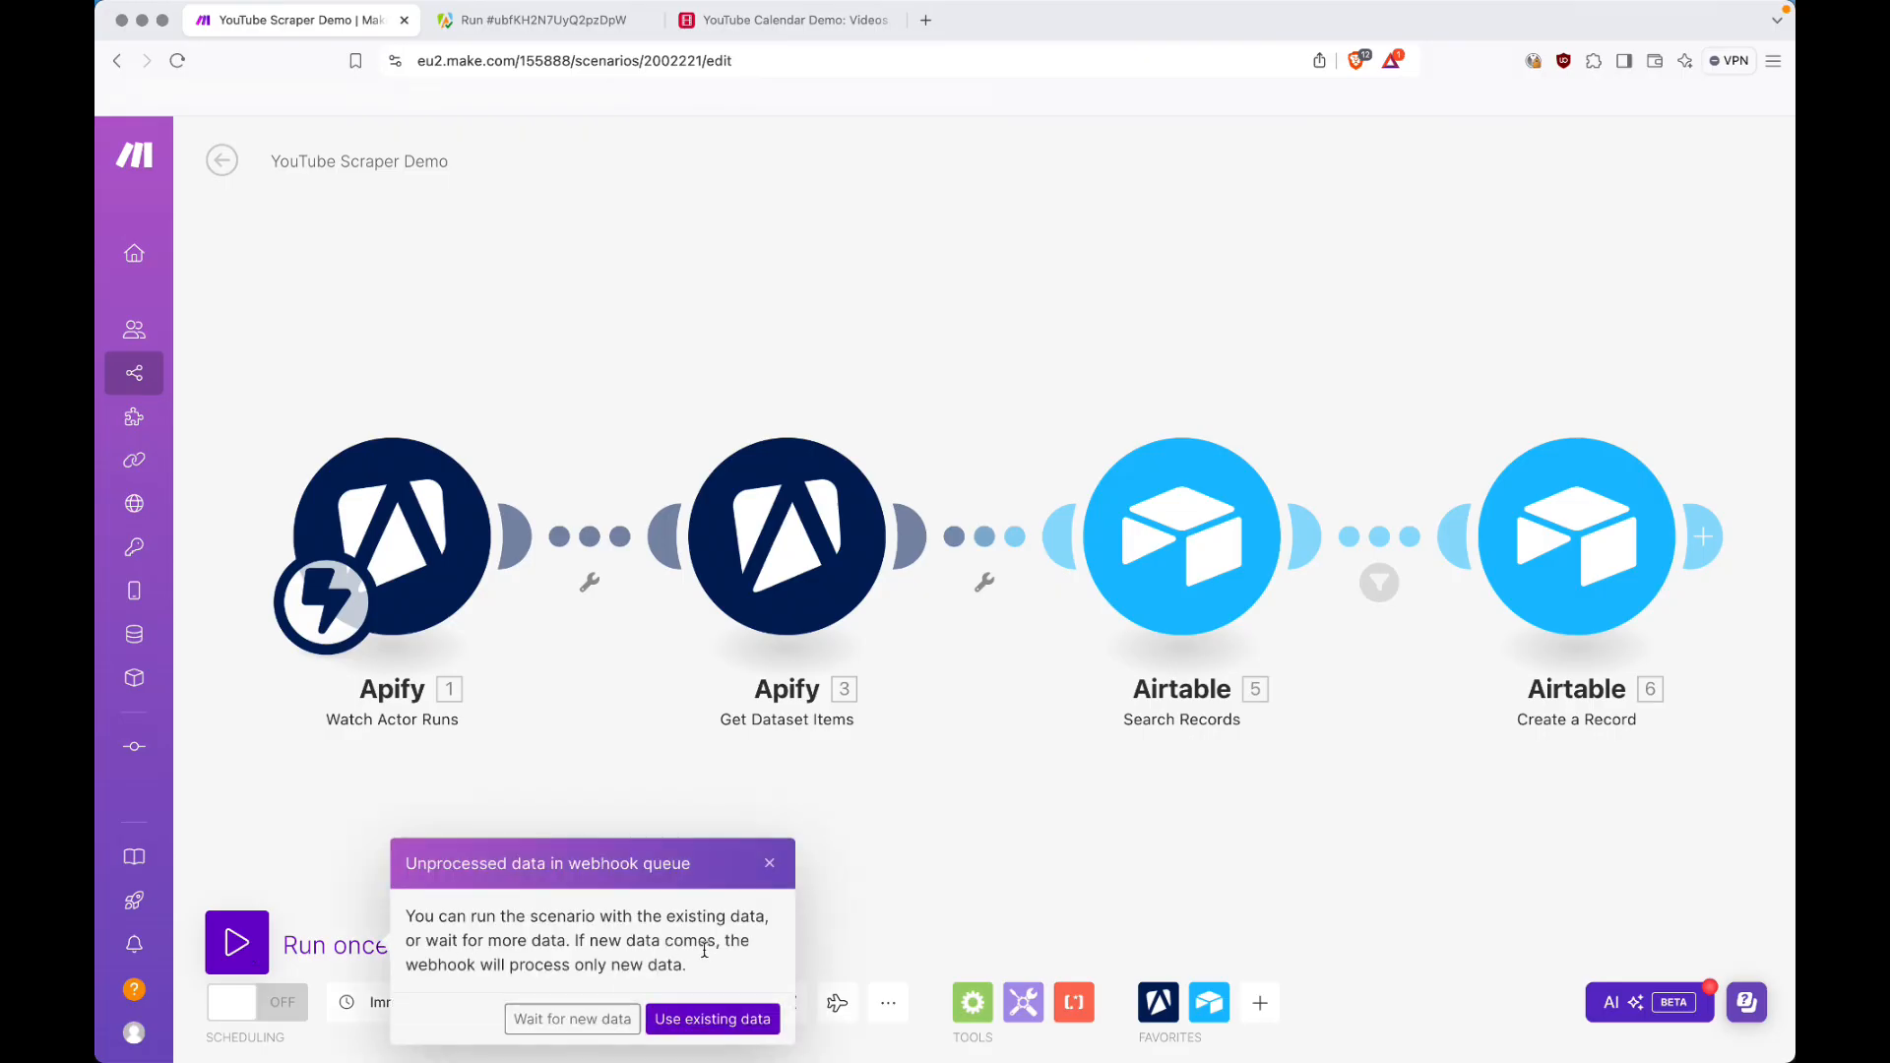
left_click(580, 1019)
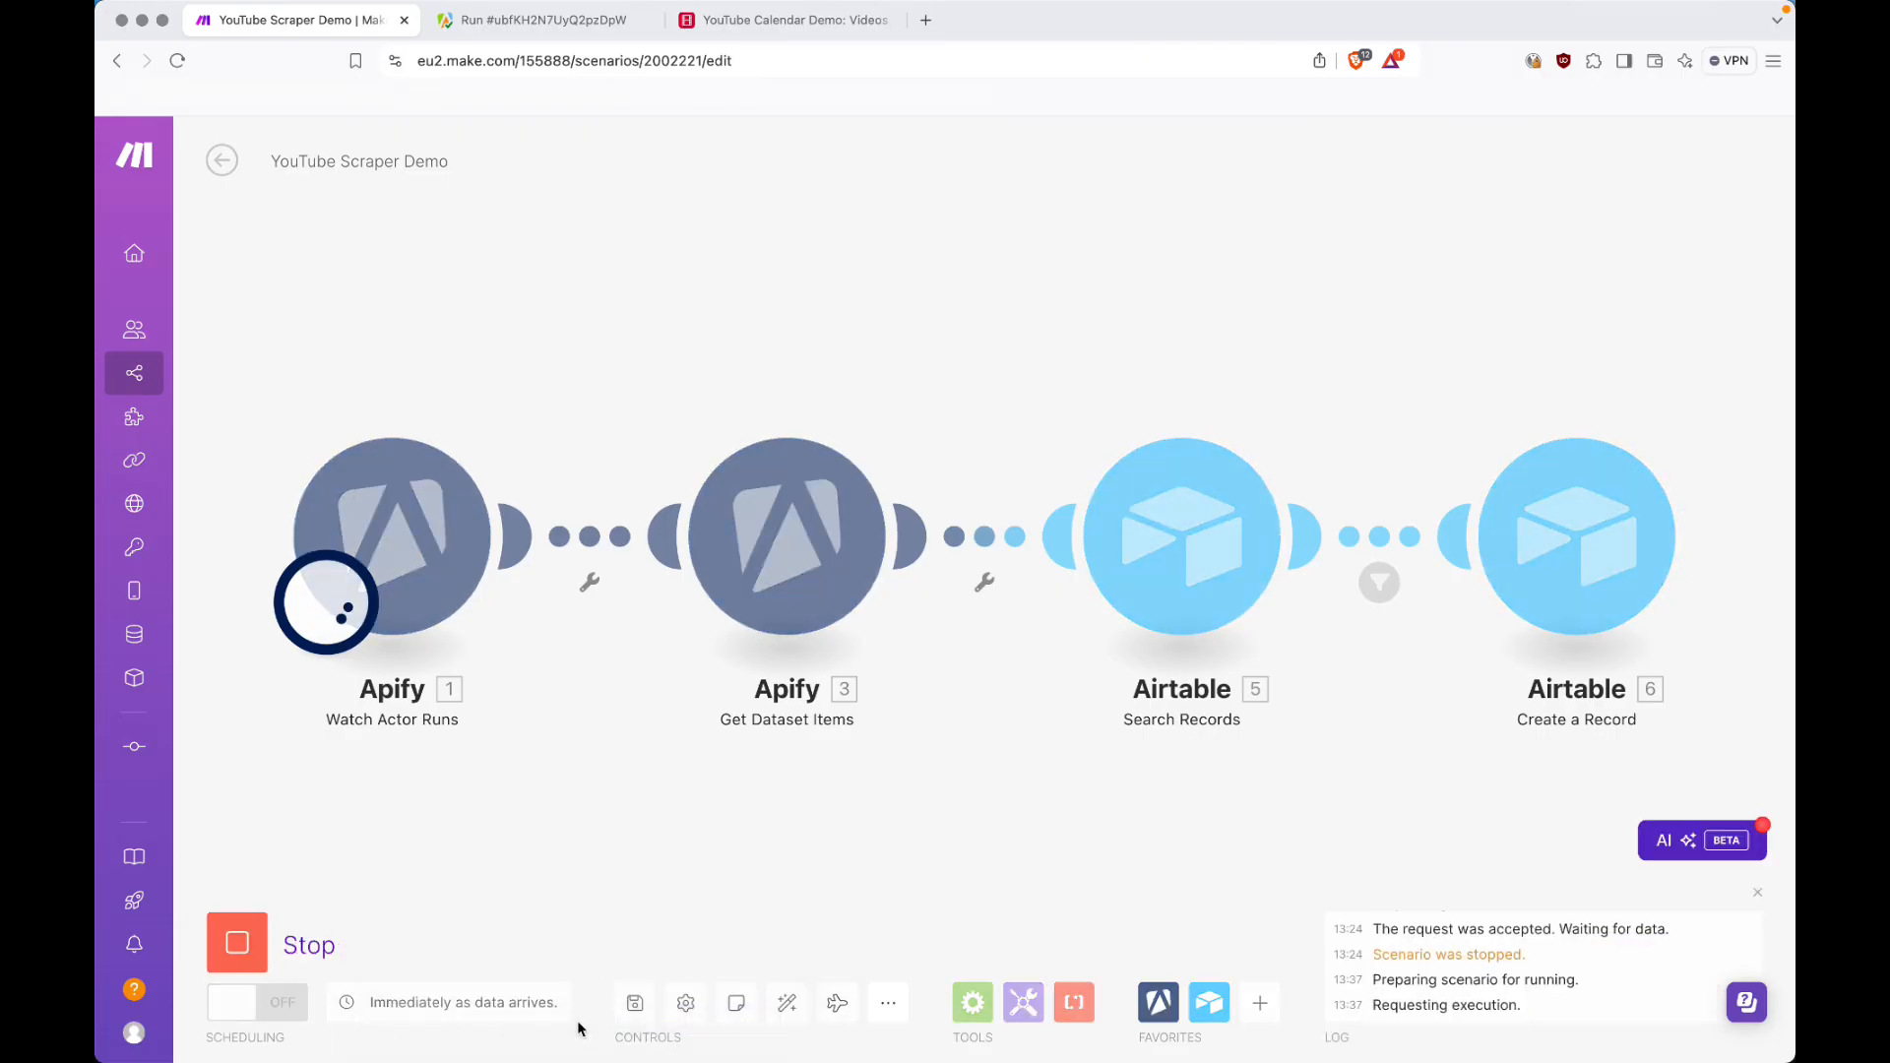
left_click(542, 21)
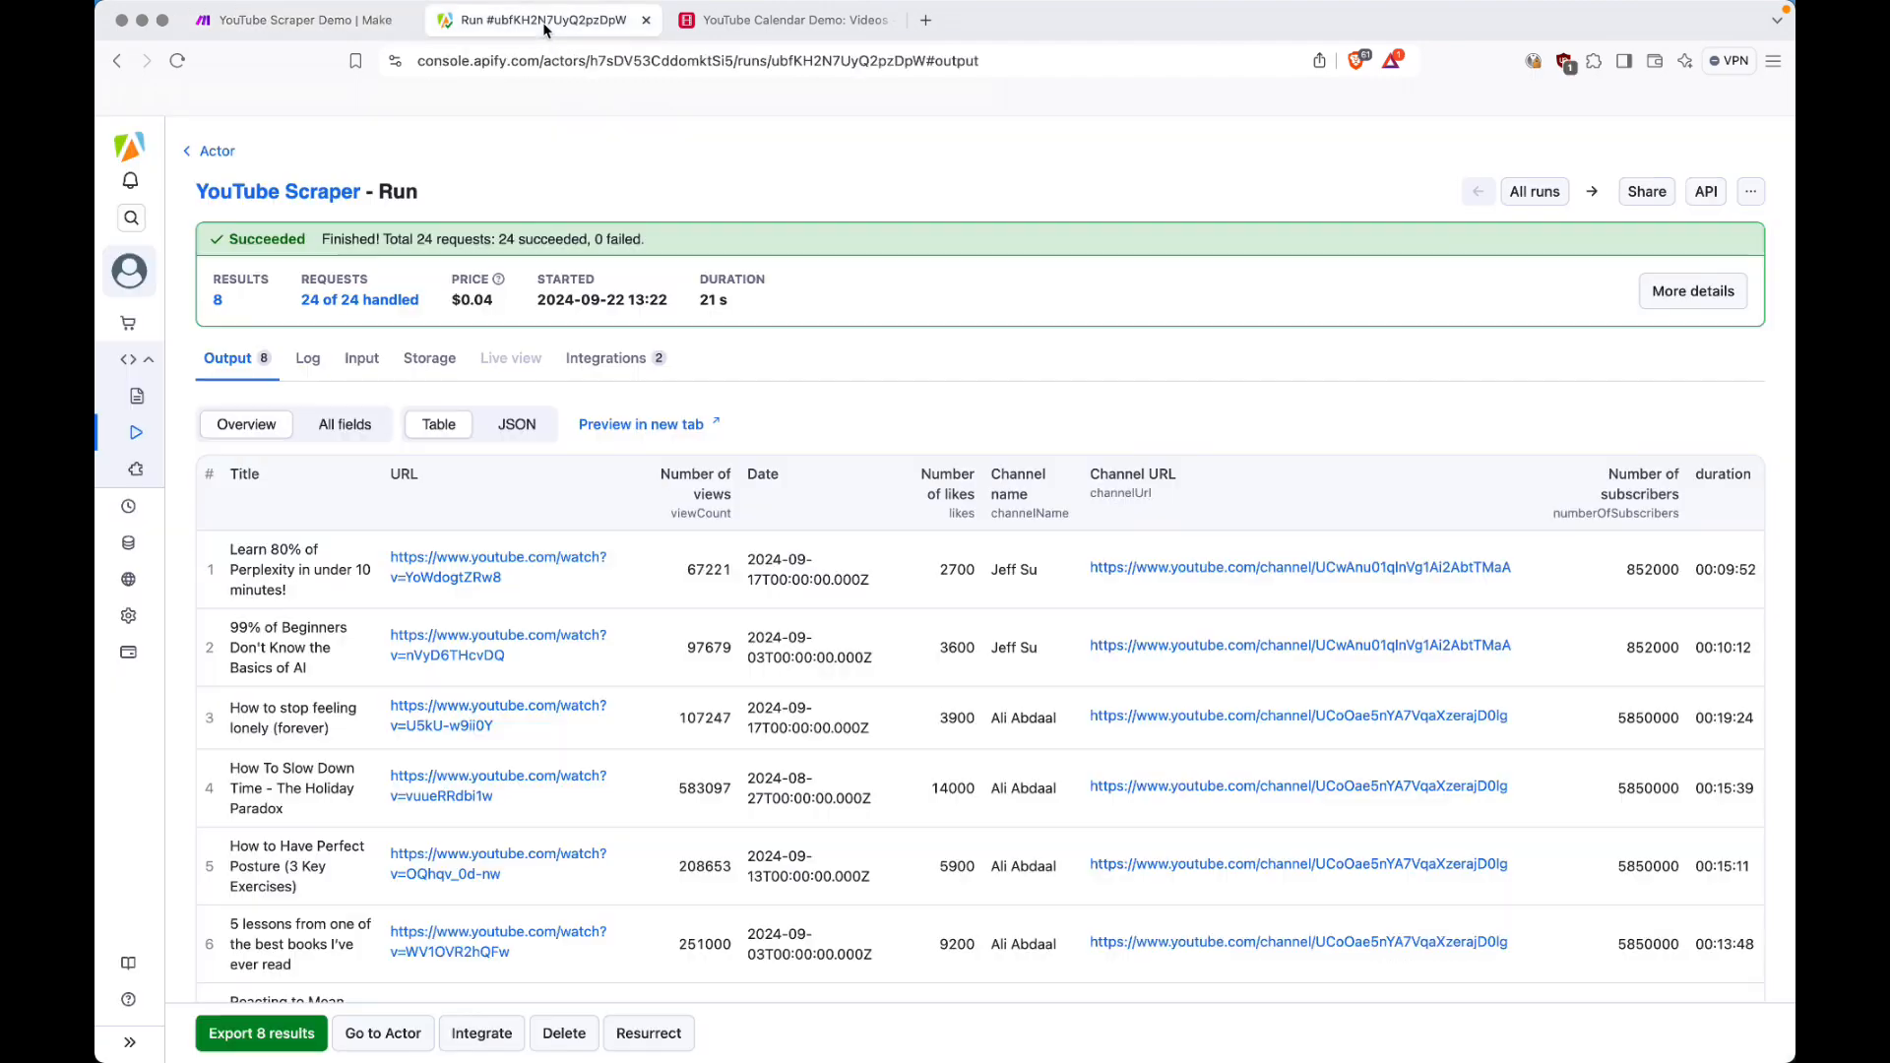
left_click(214, 152)
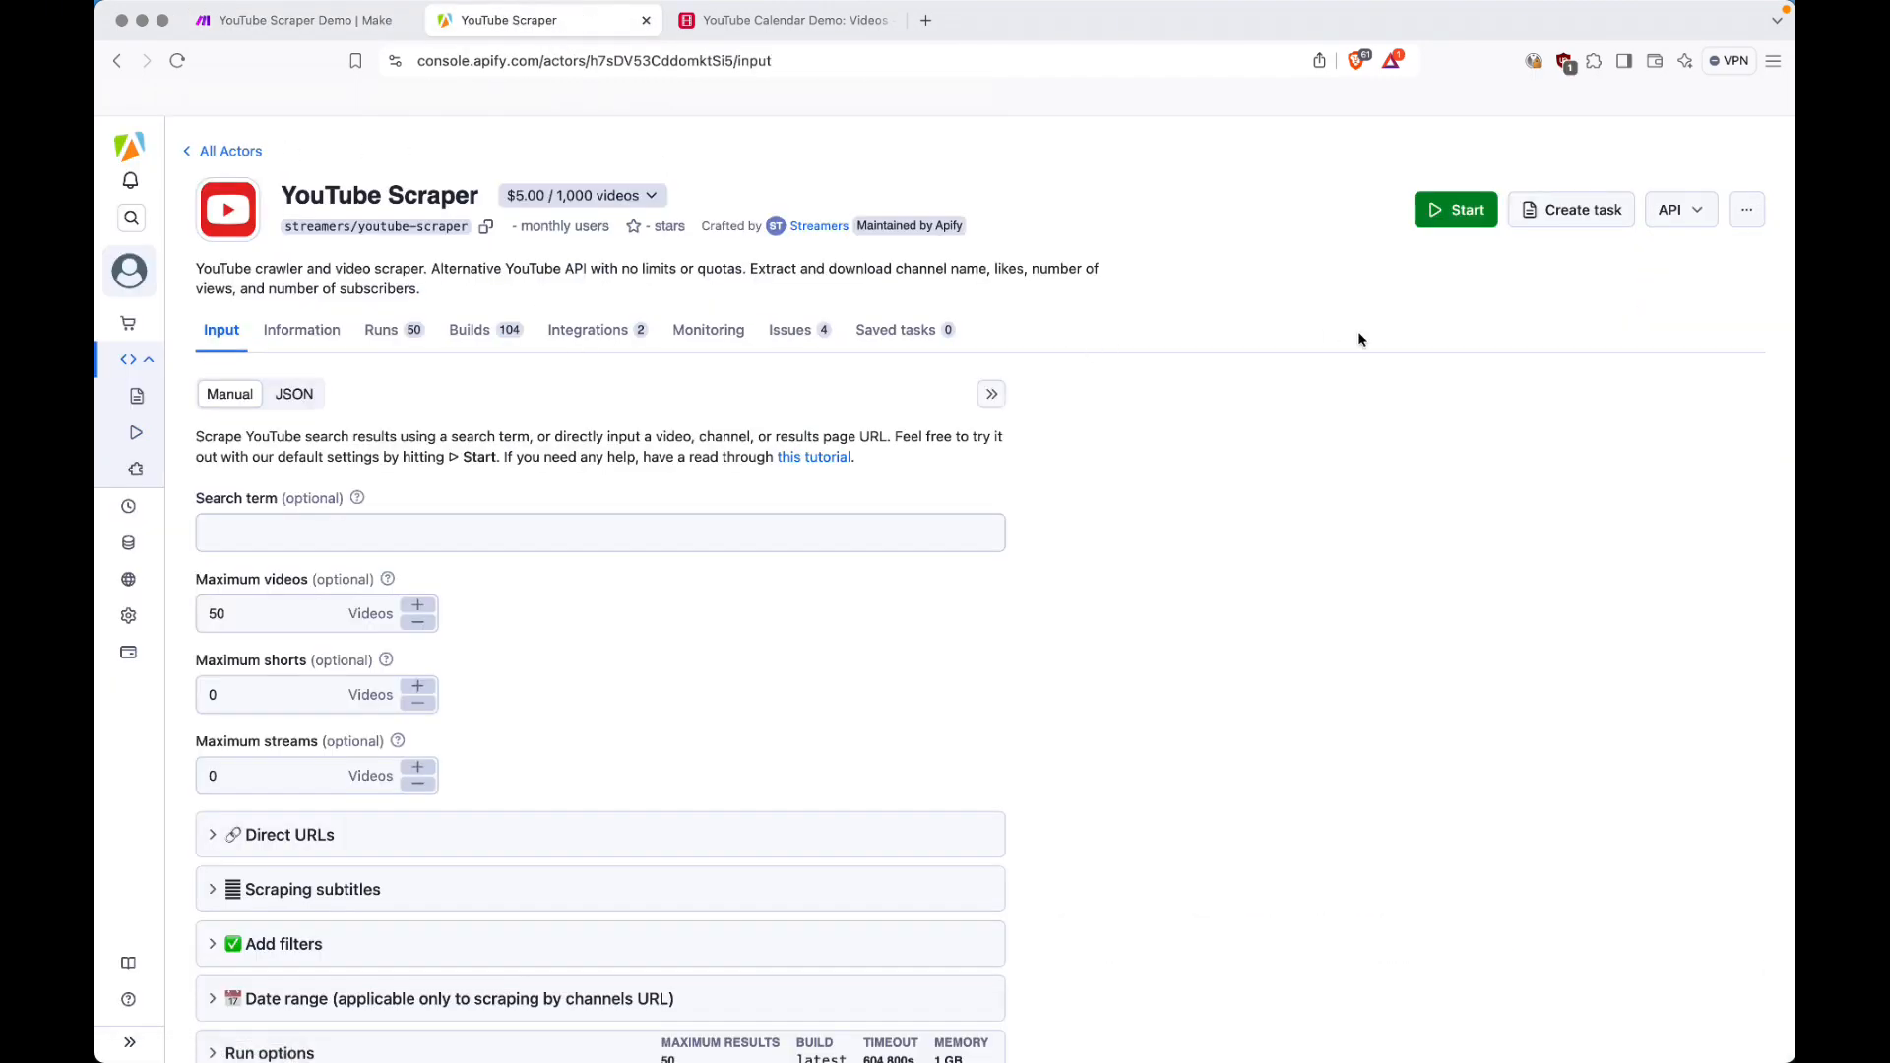
left_click(1443, 222)
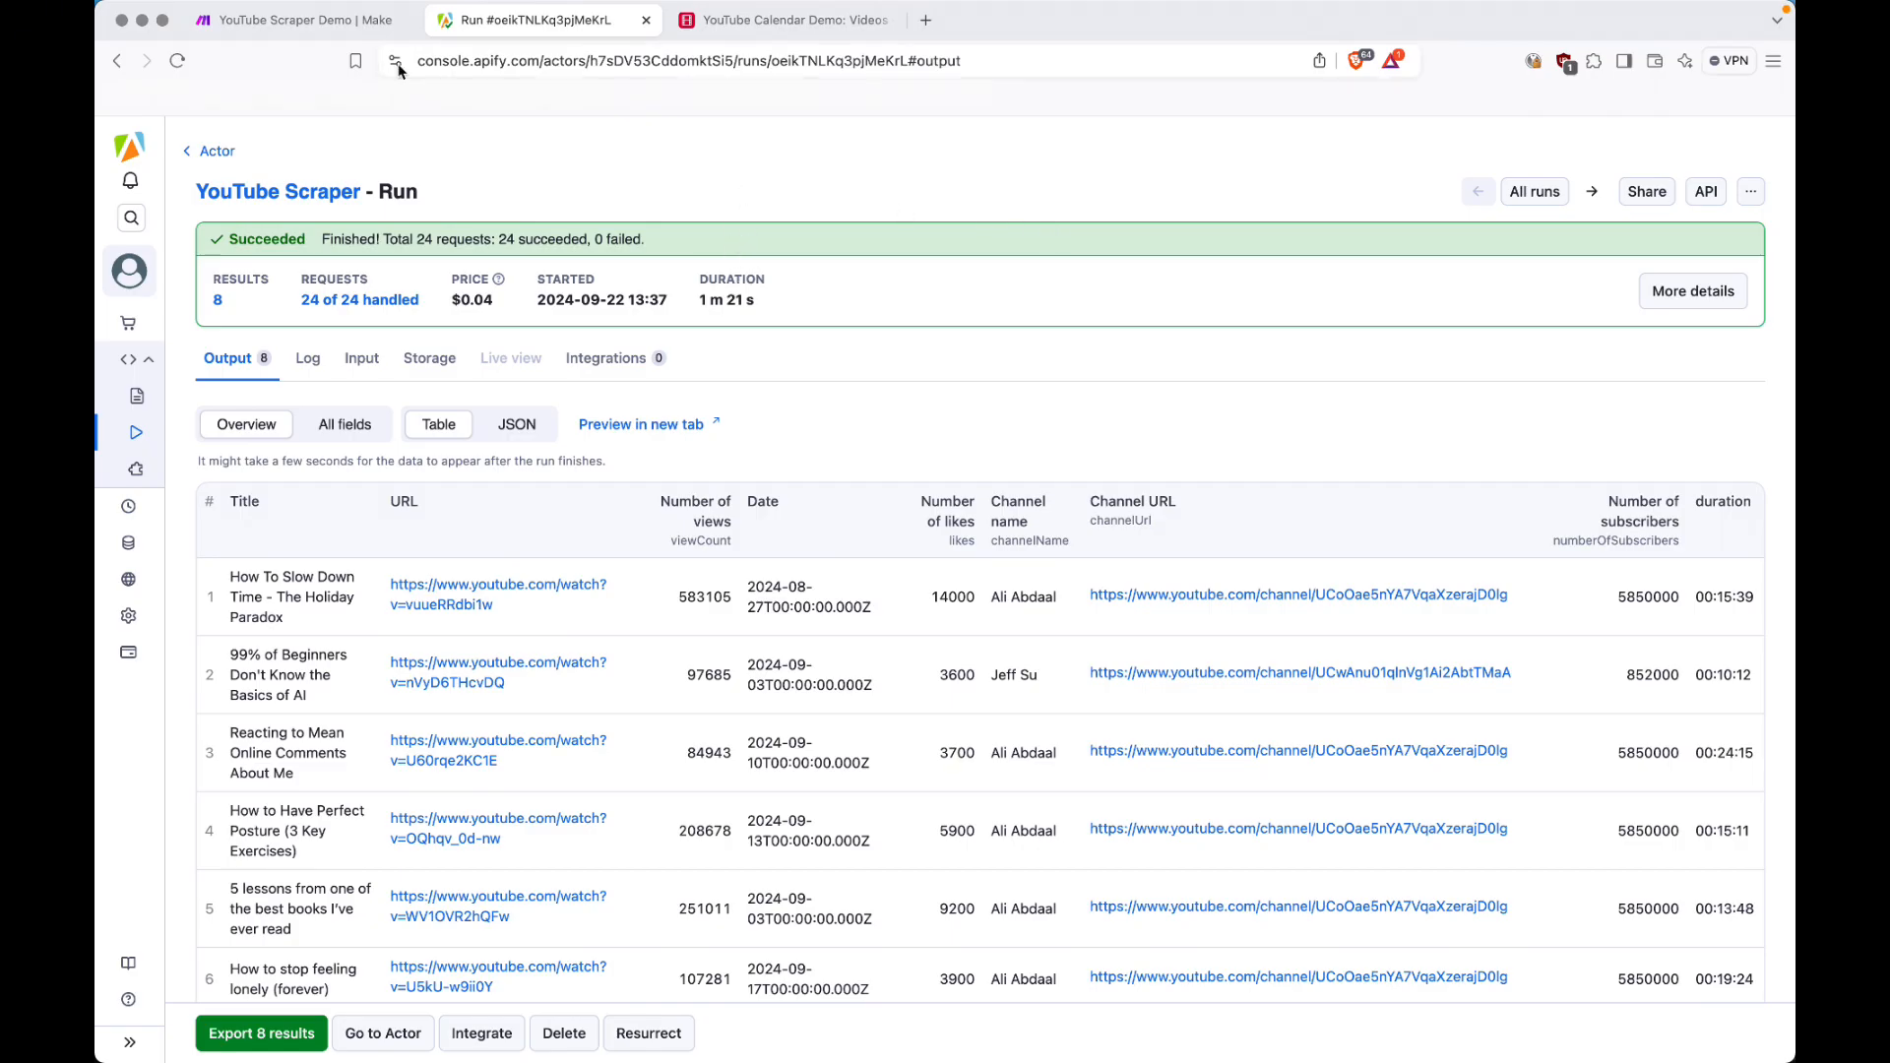
Check the finished run in the Make scenario and the newly created records in Airtable's Videos table, ending back in Make.
left_click(352, 28)
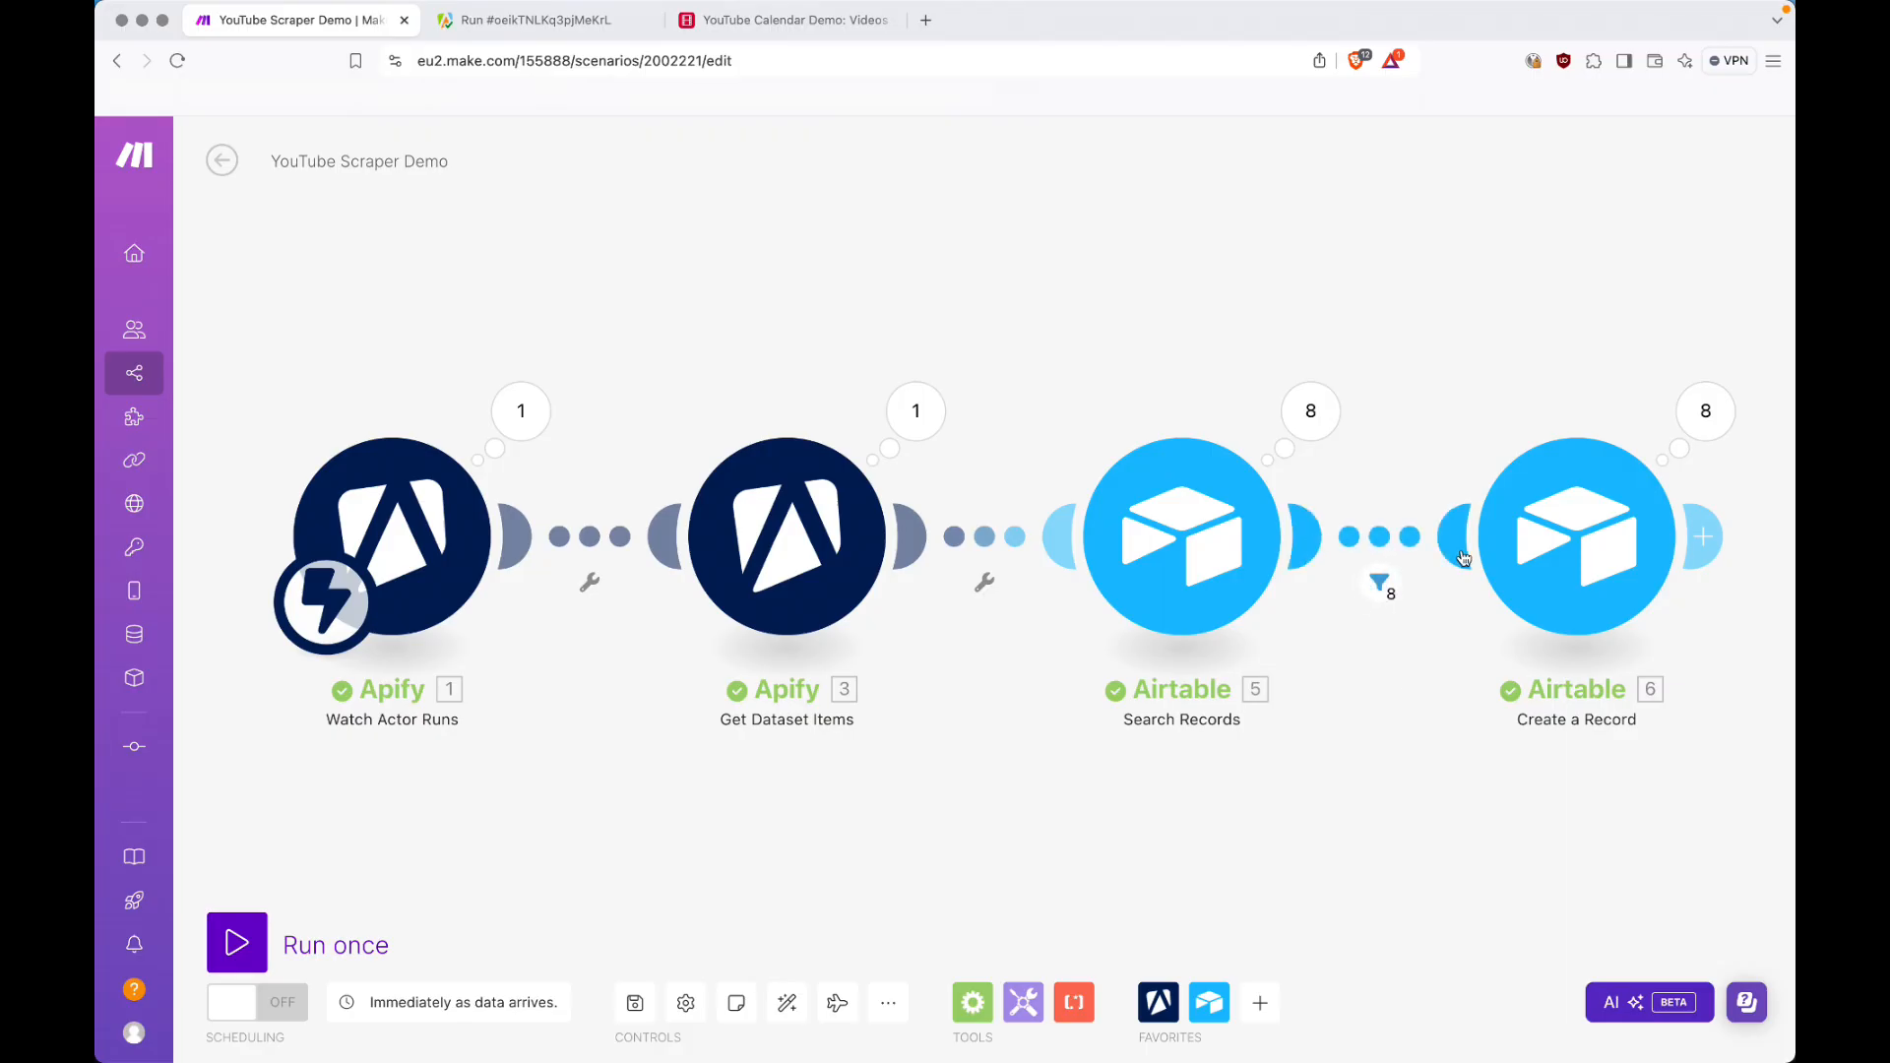
left_click(789, 22)
key("ctrl+Tab")
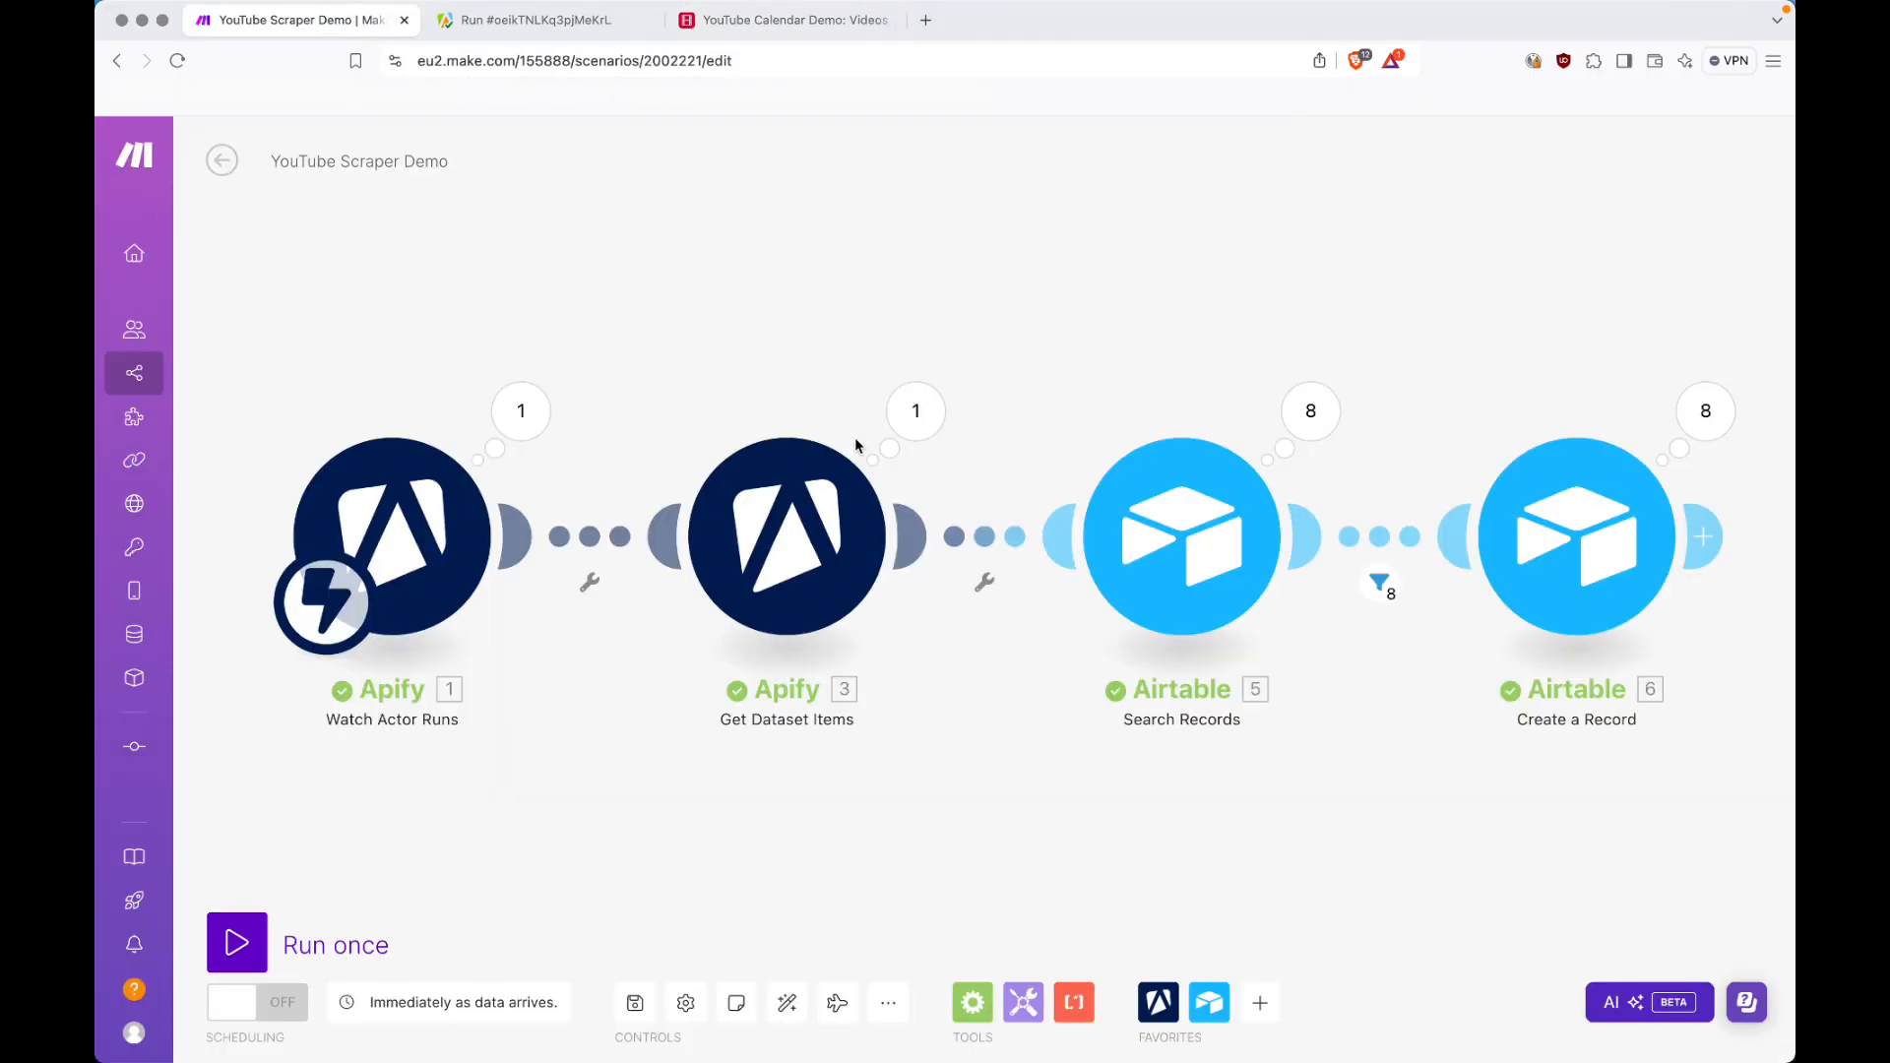
left_click(788, 21)
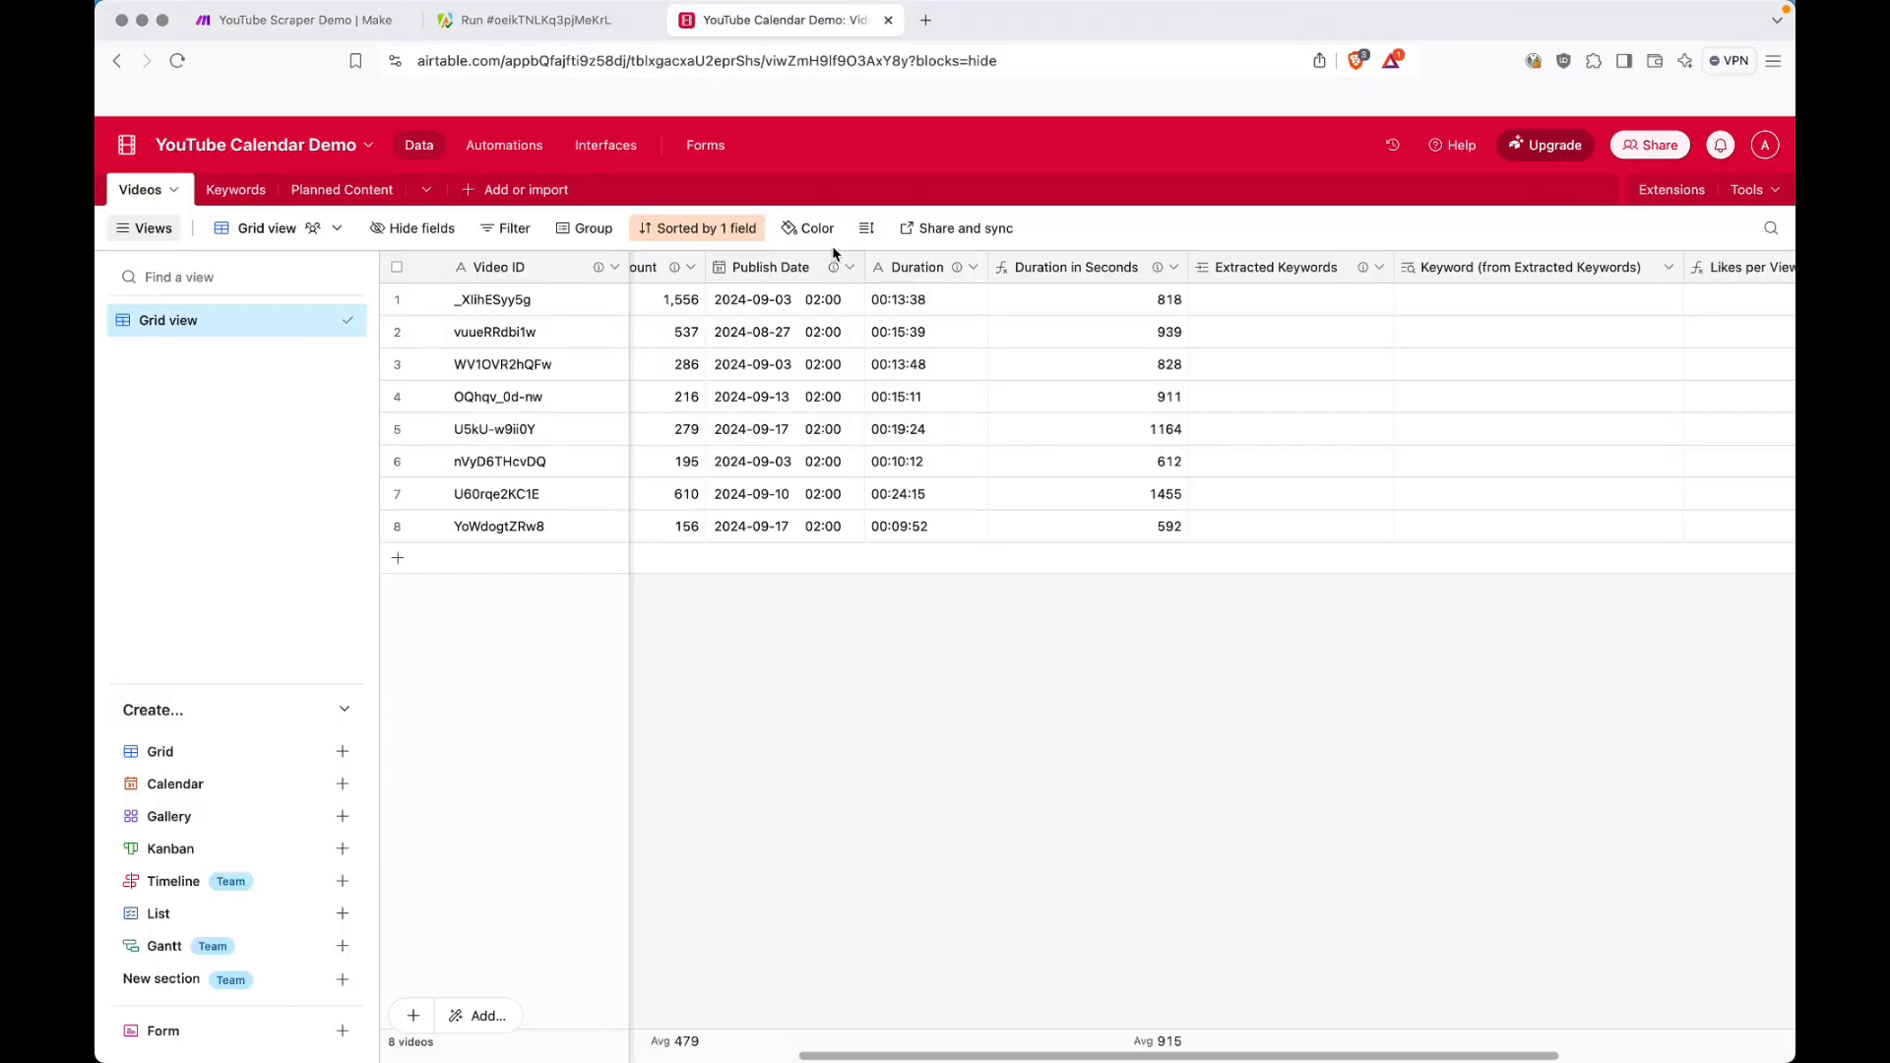
key("ctrl+Tab")
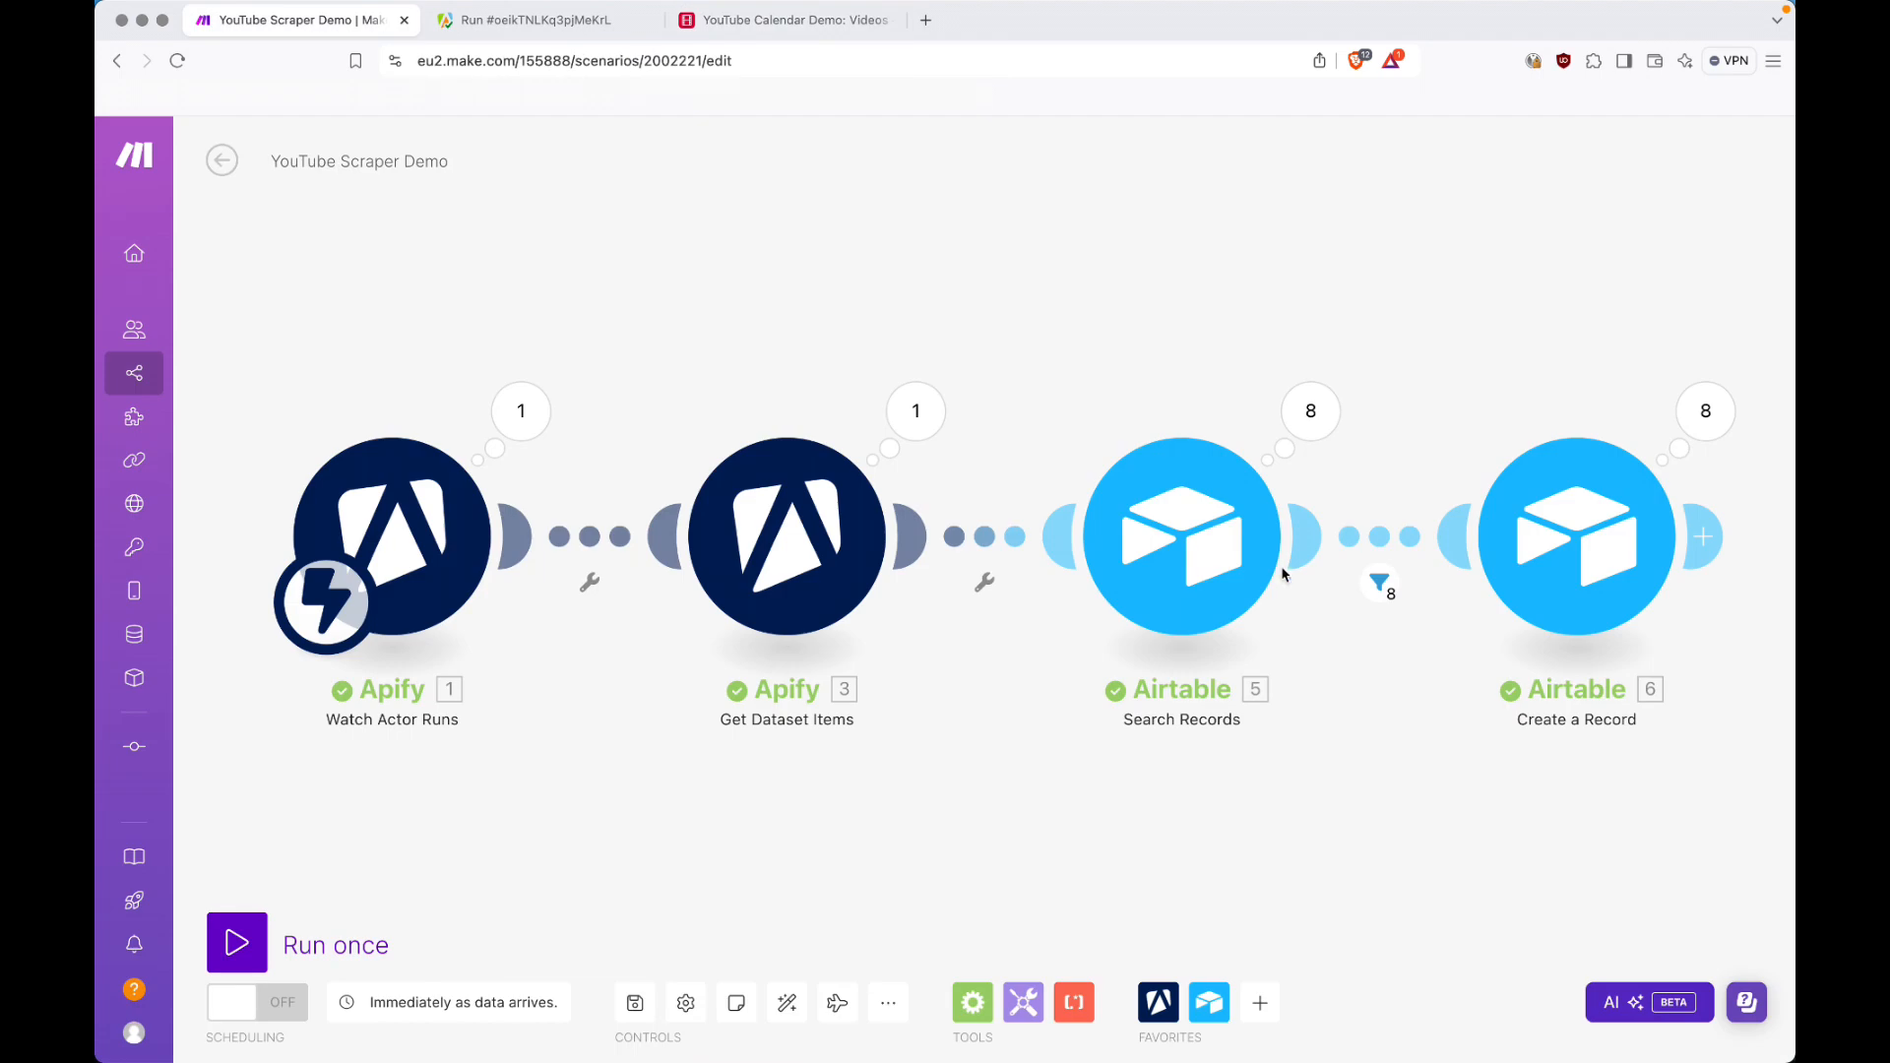
Inspect the input formula and output of Operation 1 in the Search Records run details, and close the details.
left_click(1310, 415)
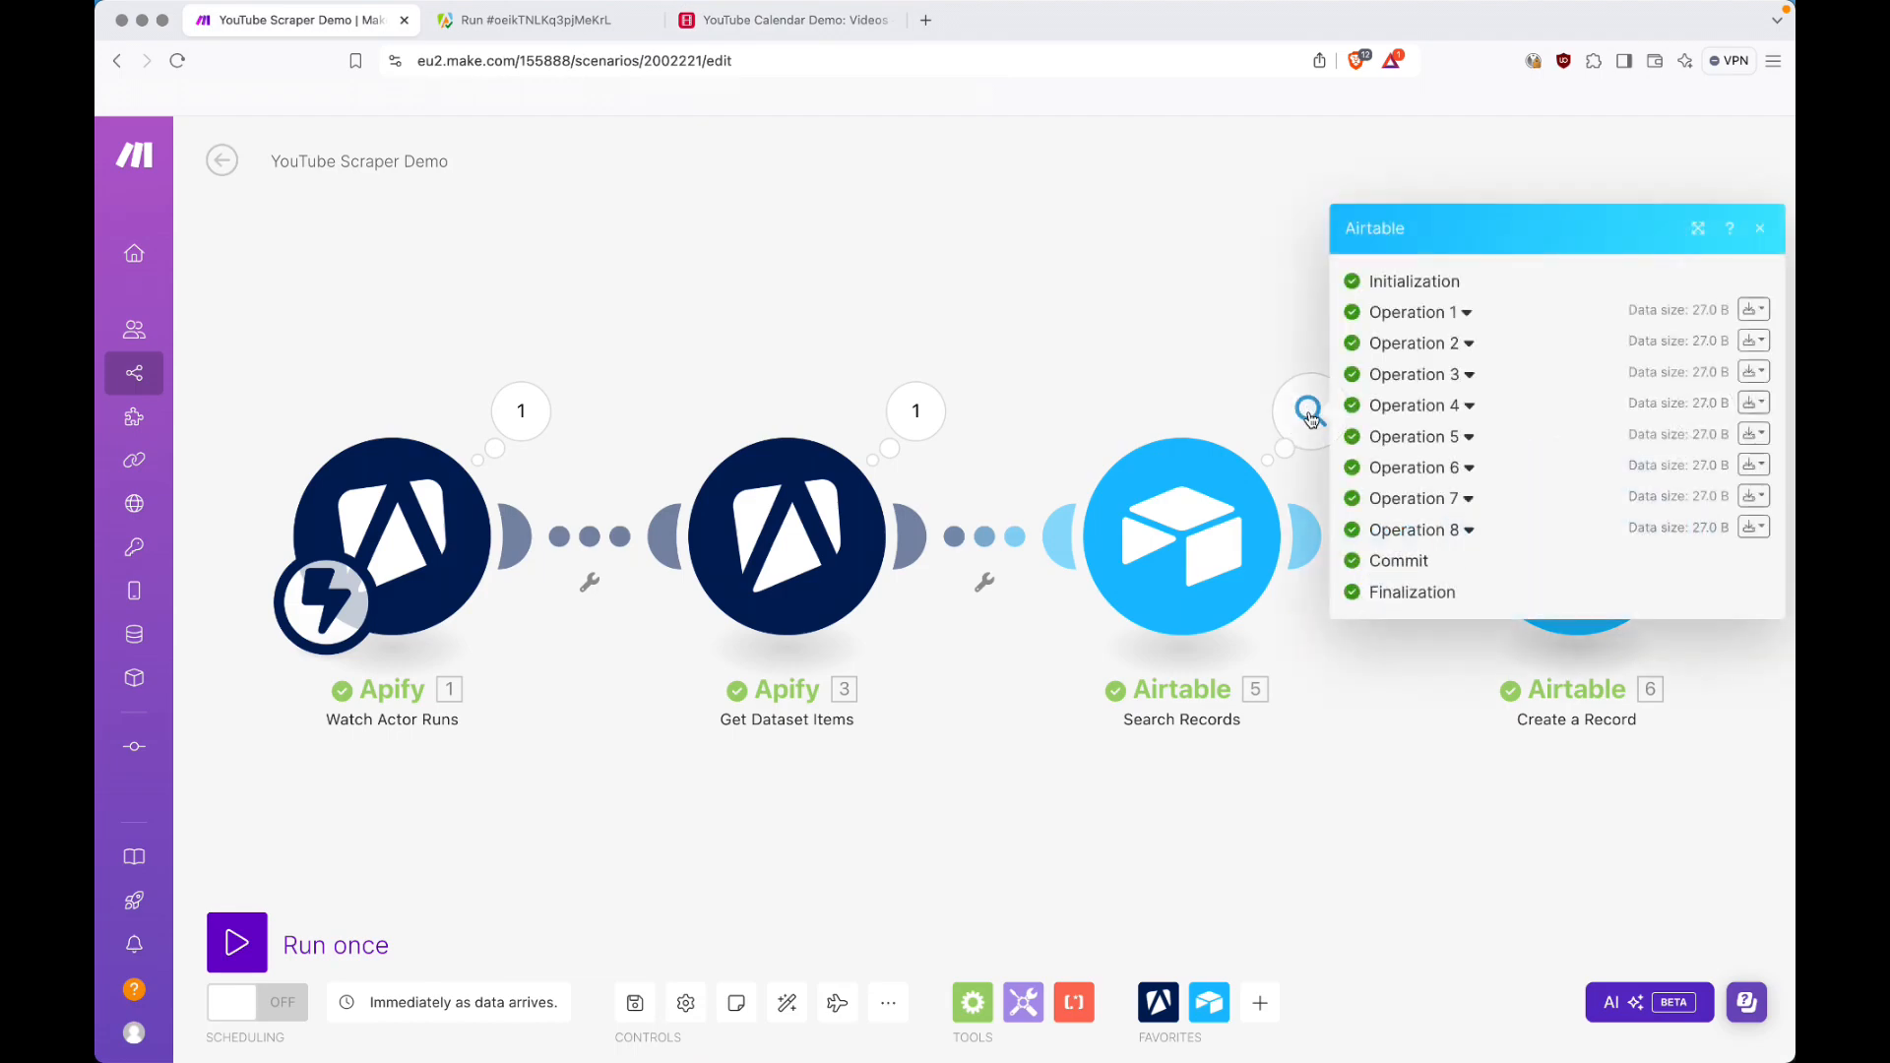
left_click(1454, 315)
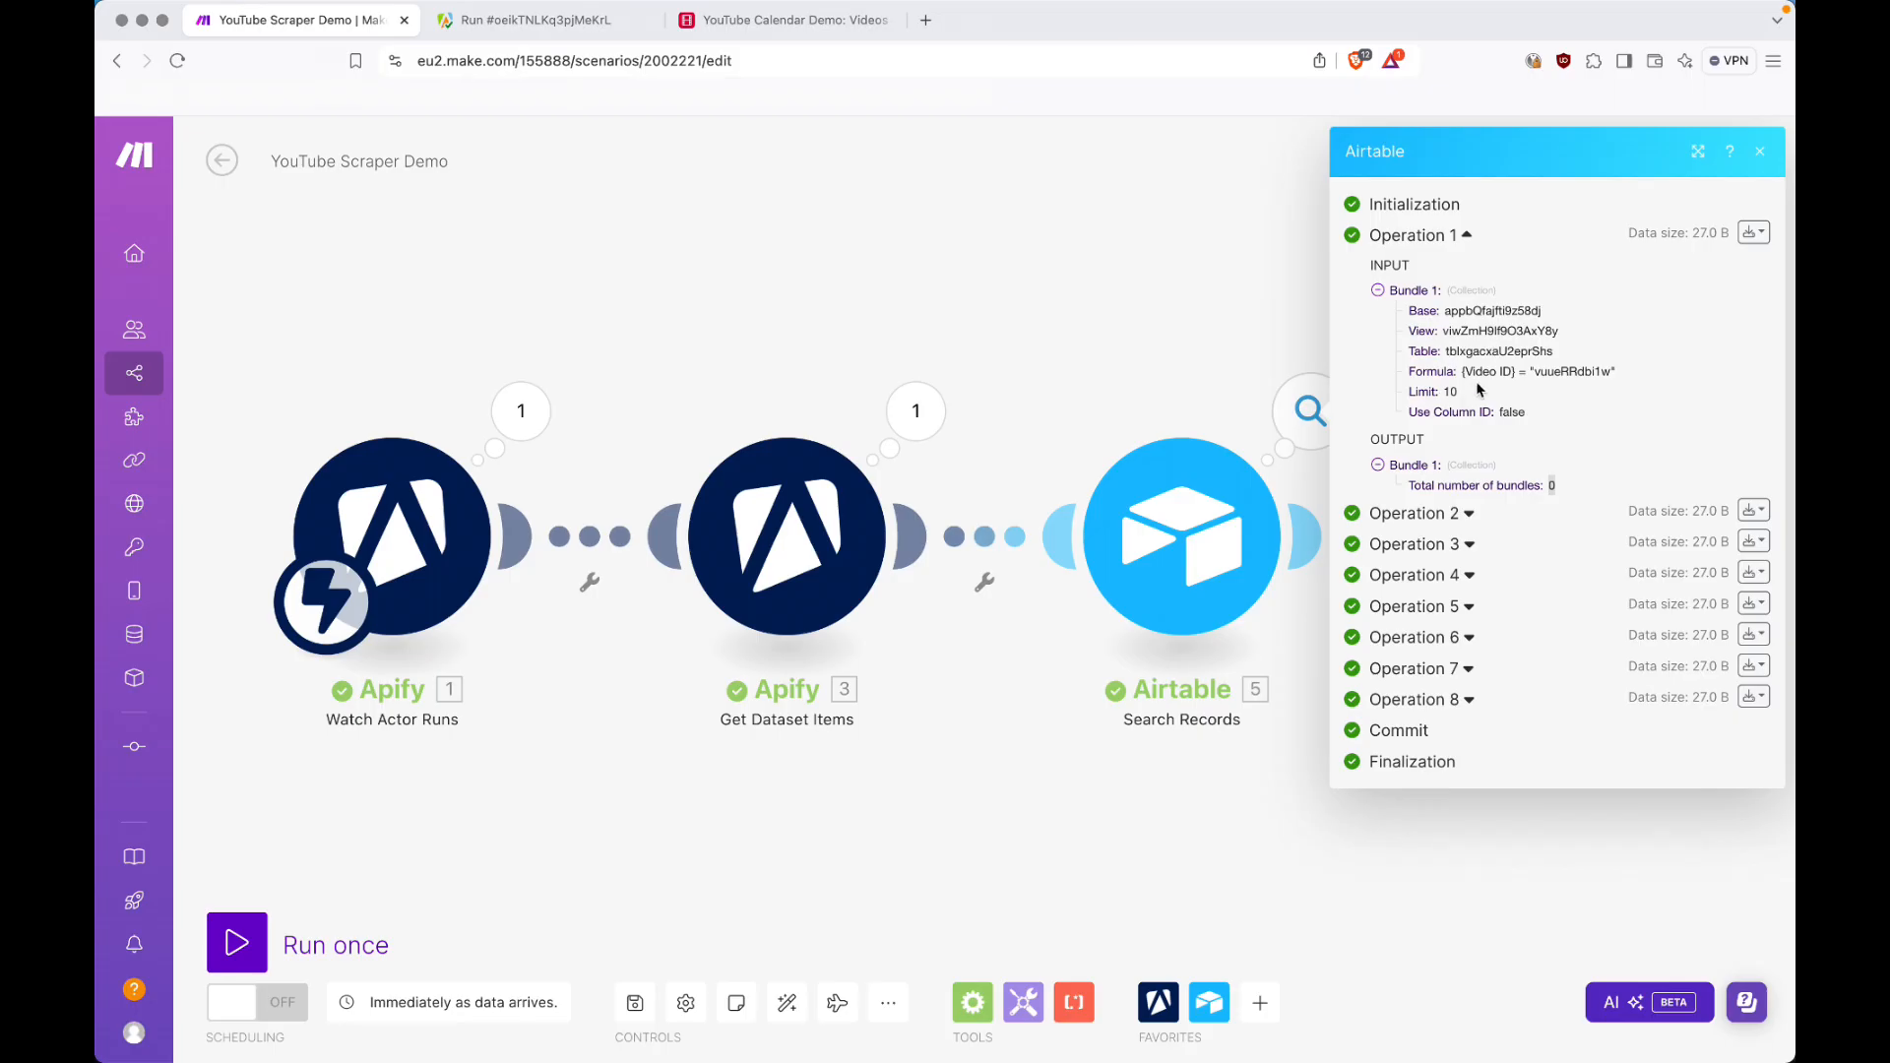
double_click(1571, 373)
left_click(1270, 347)
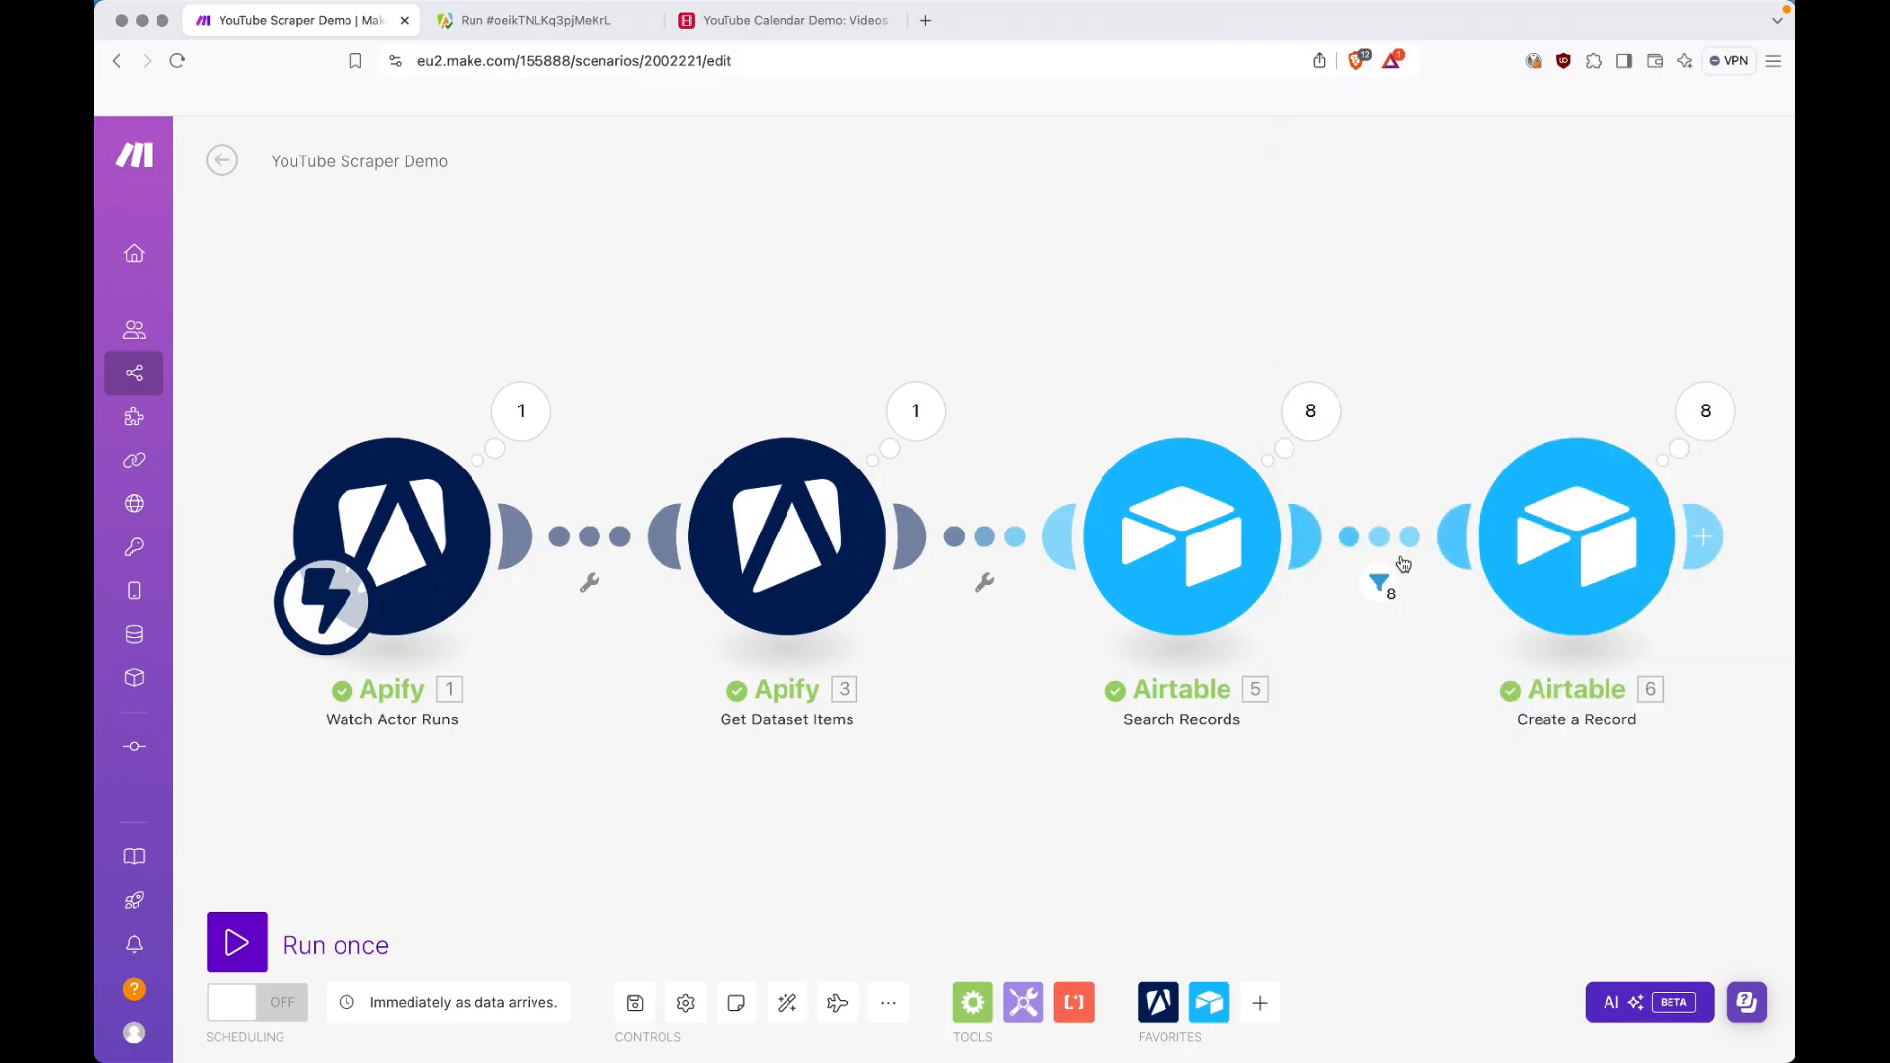
Inspect the output of Operation 1 in the Airtable Create a Record module, including its long description text.
left_click(1710, 423)
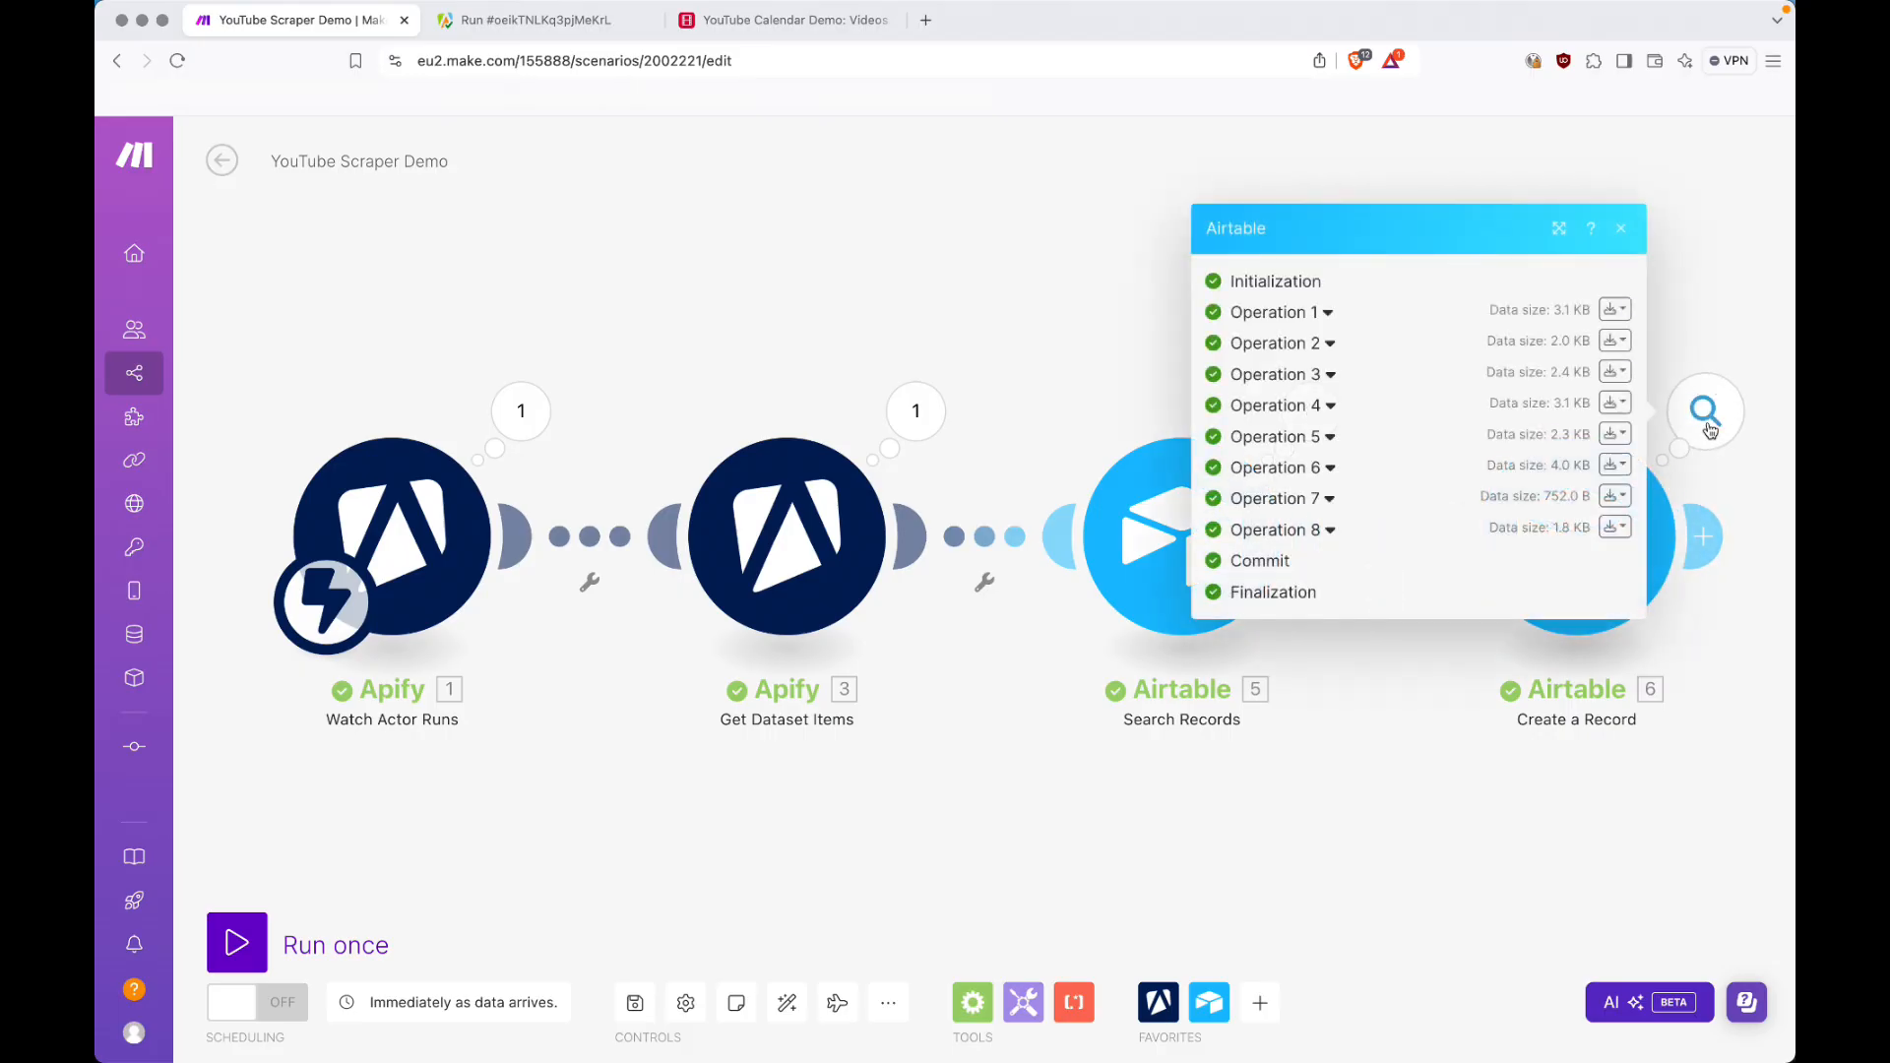
left_click(1298, 313)
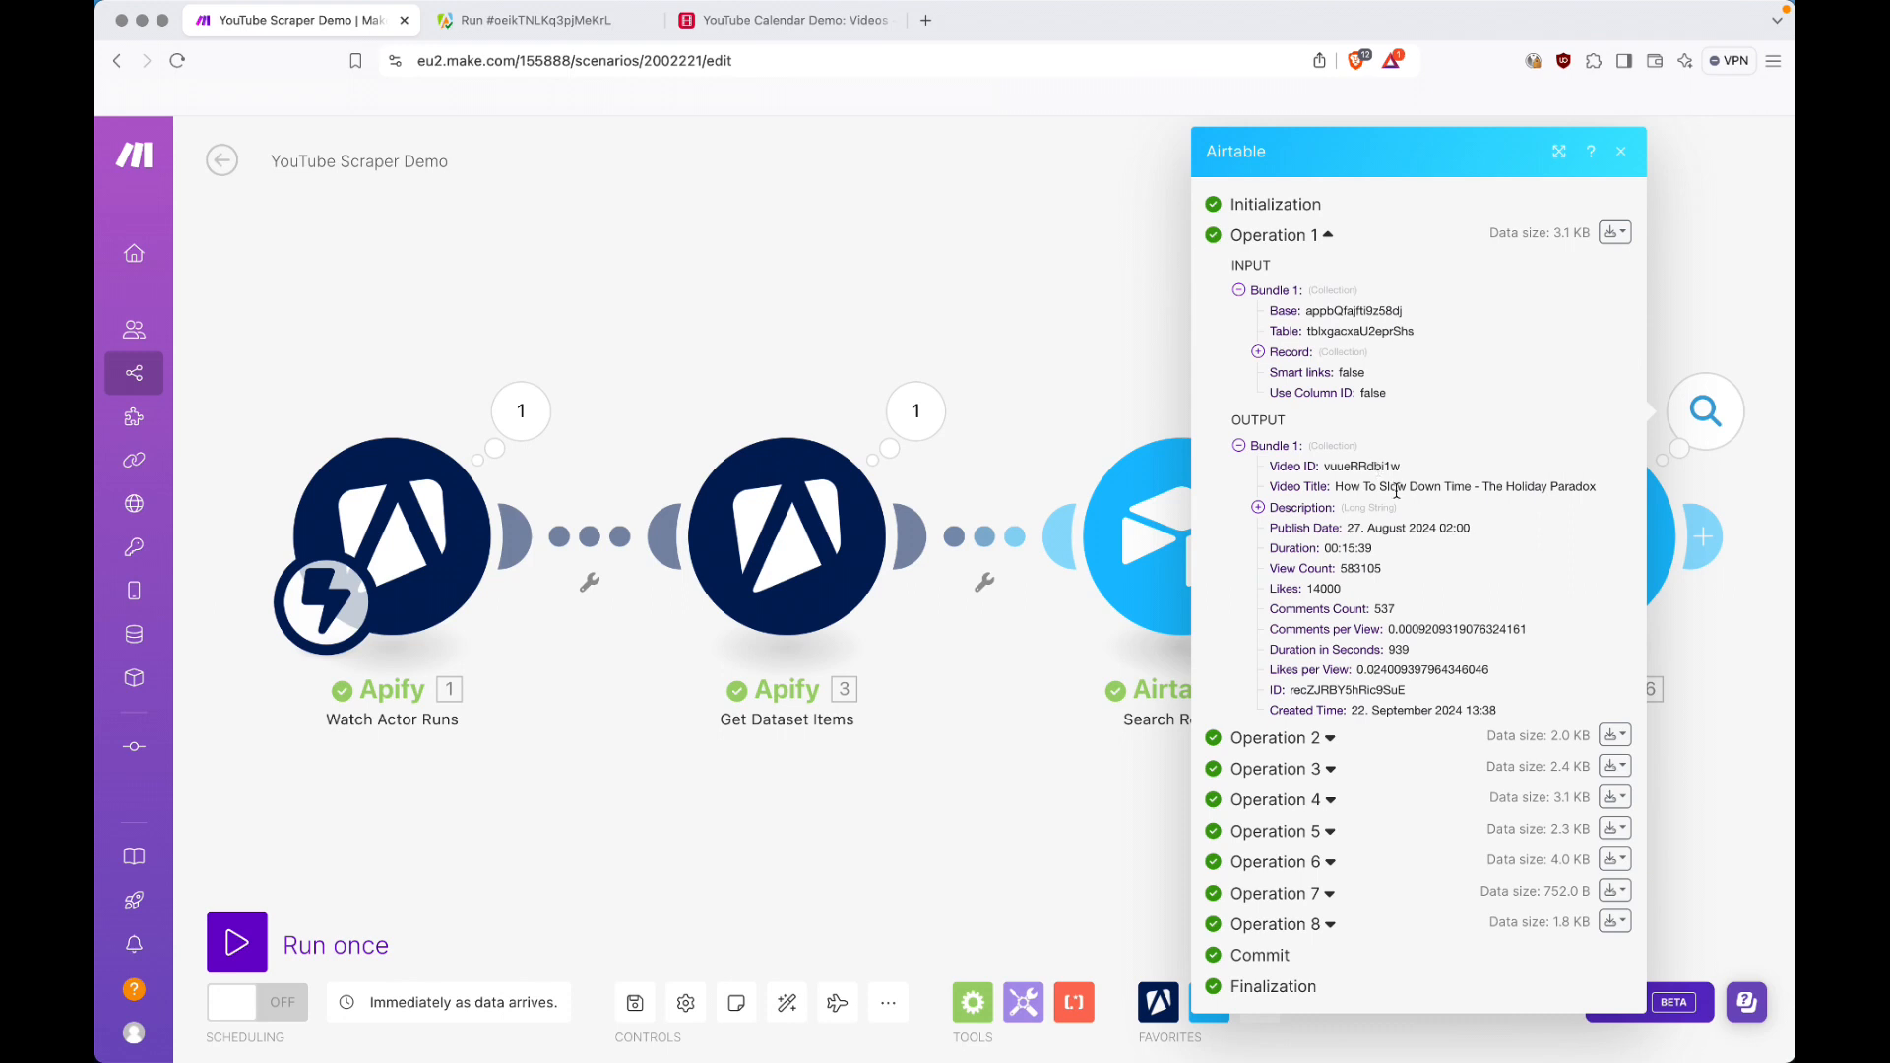
left_click(1259, 508)
left_click(1260, 508)
left_click(1144, 310)
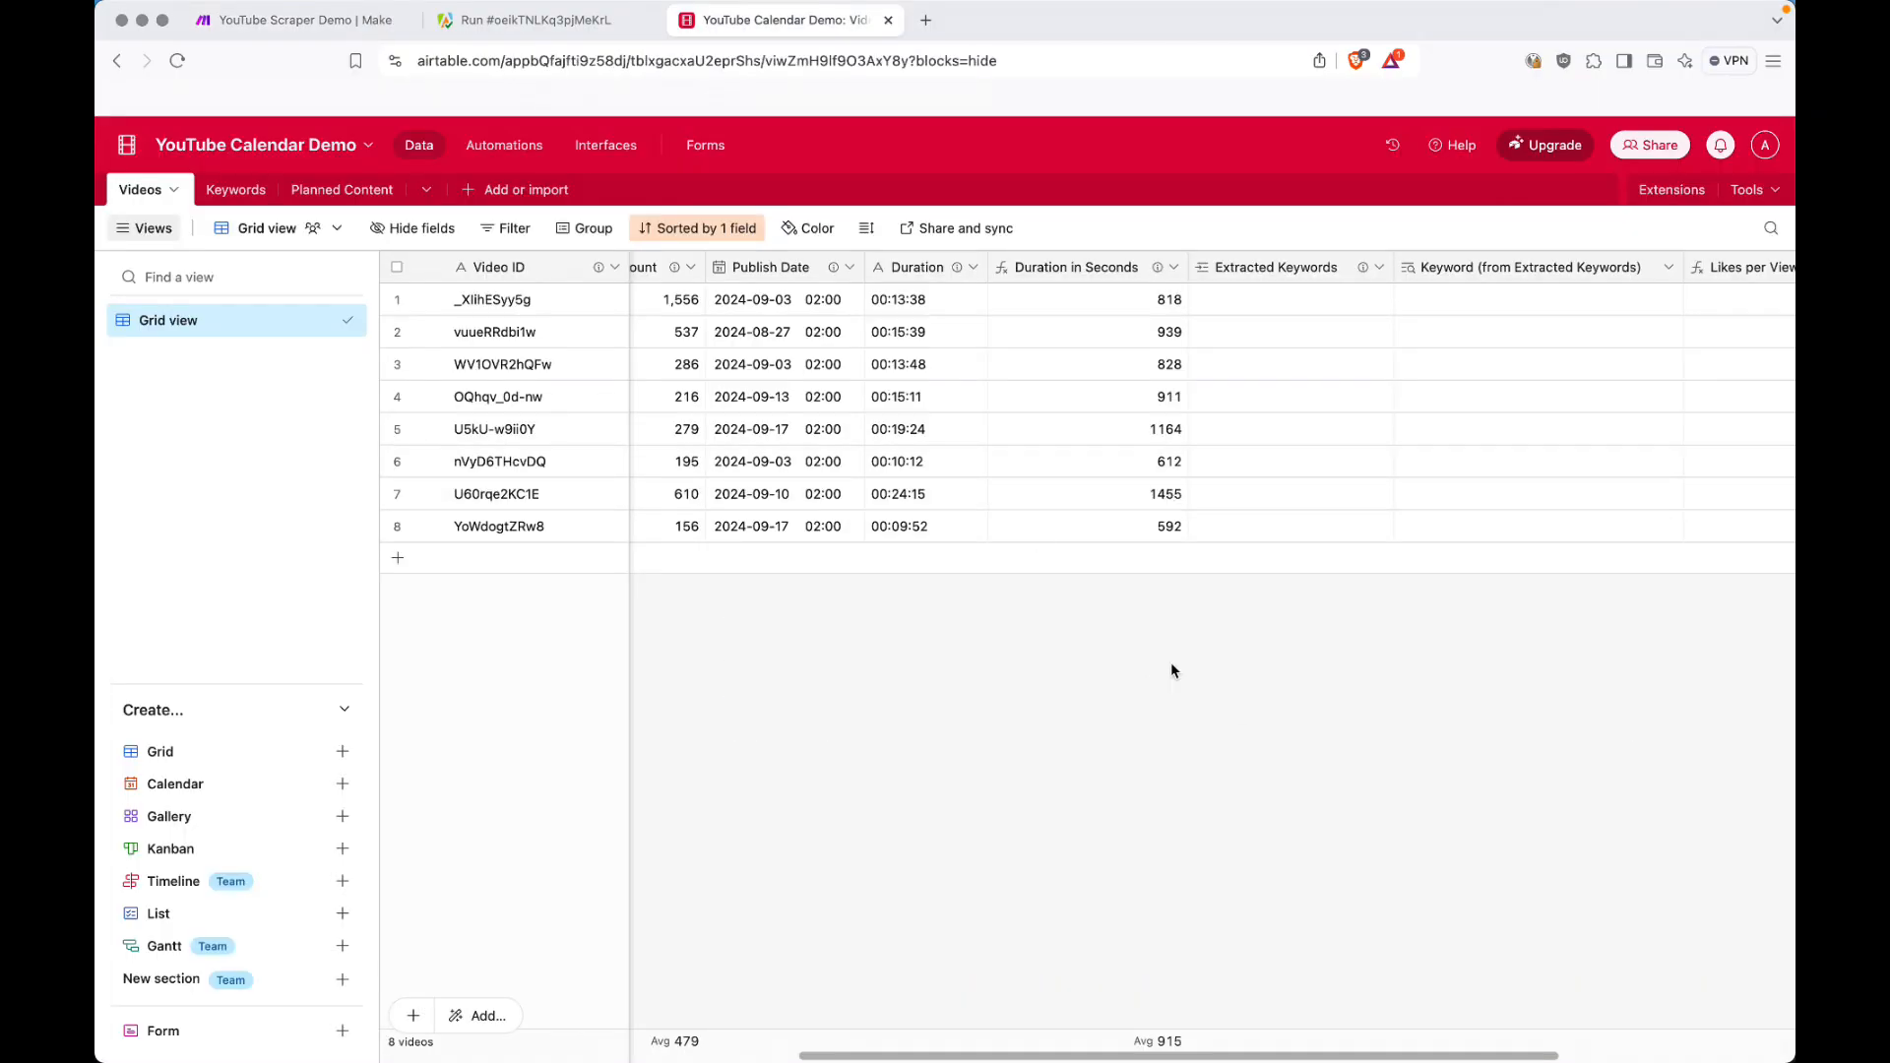
Review the imported video records in the Airtable Videos table, from the title and view count through the duration columns.
scroll(1120, 471, "left", 10)
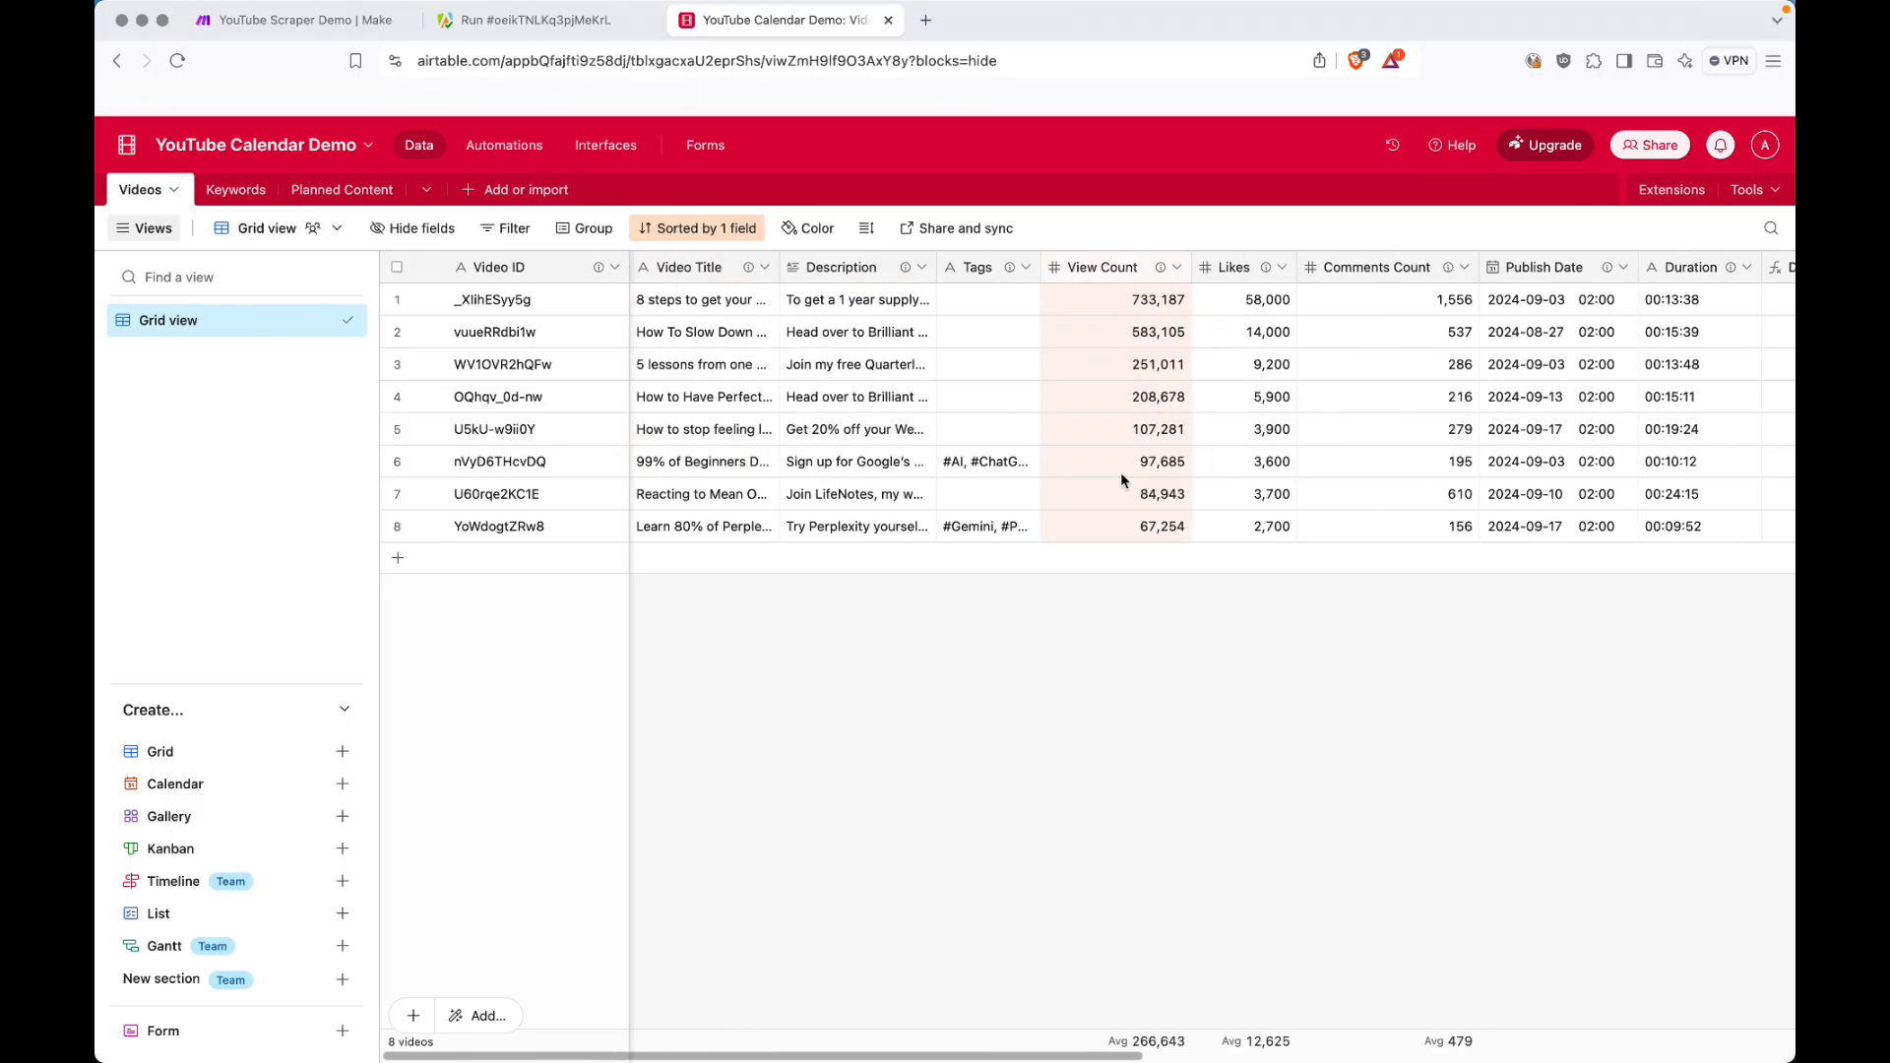
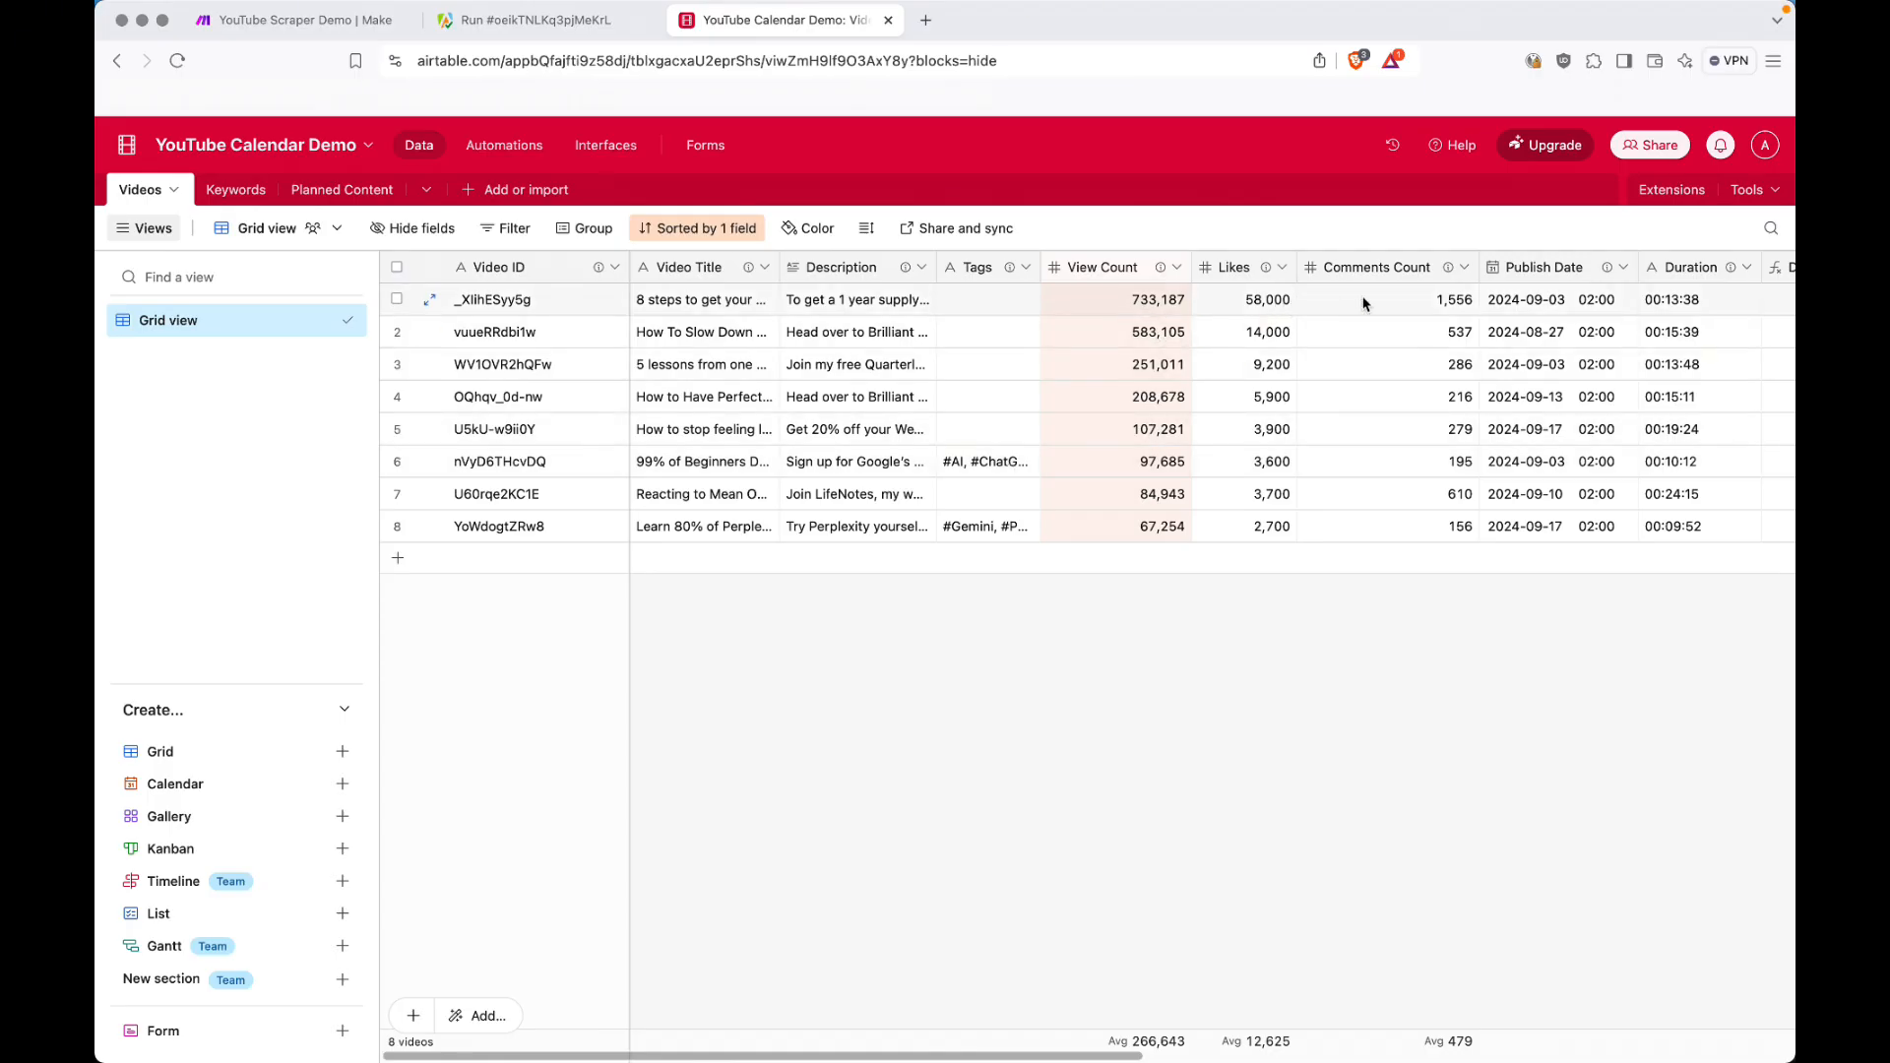
scroll(1363, 304, "right", 4)
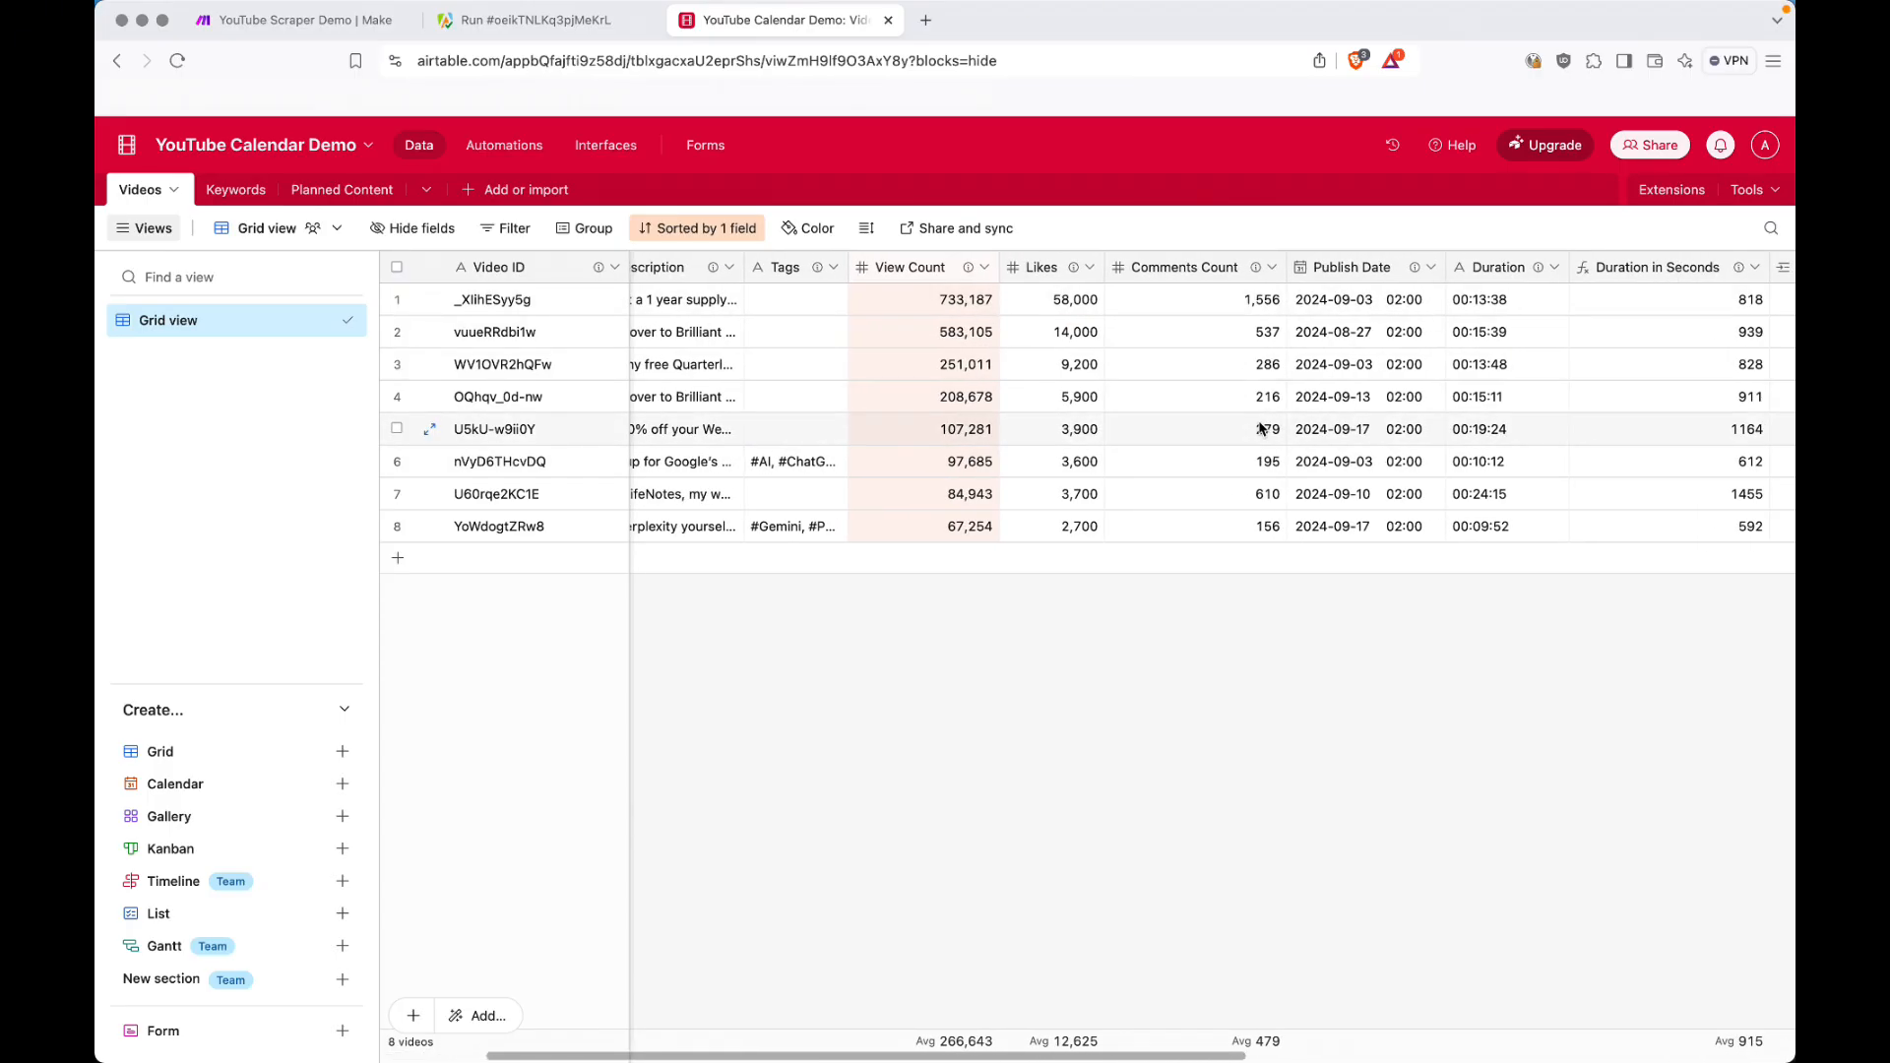
scroll(1263, 429, "right", 4)
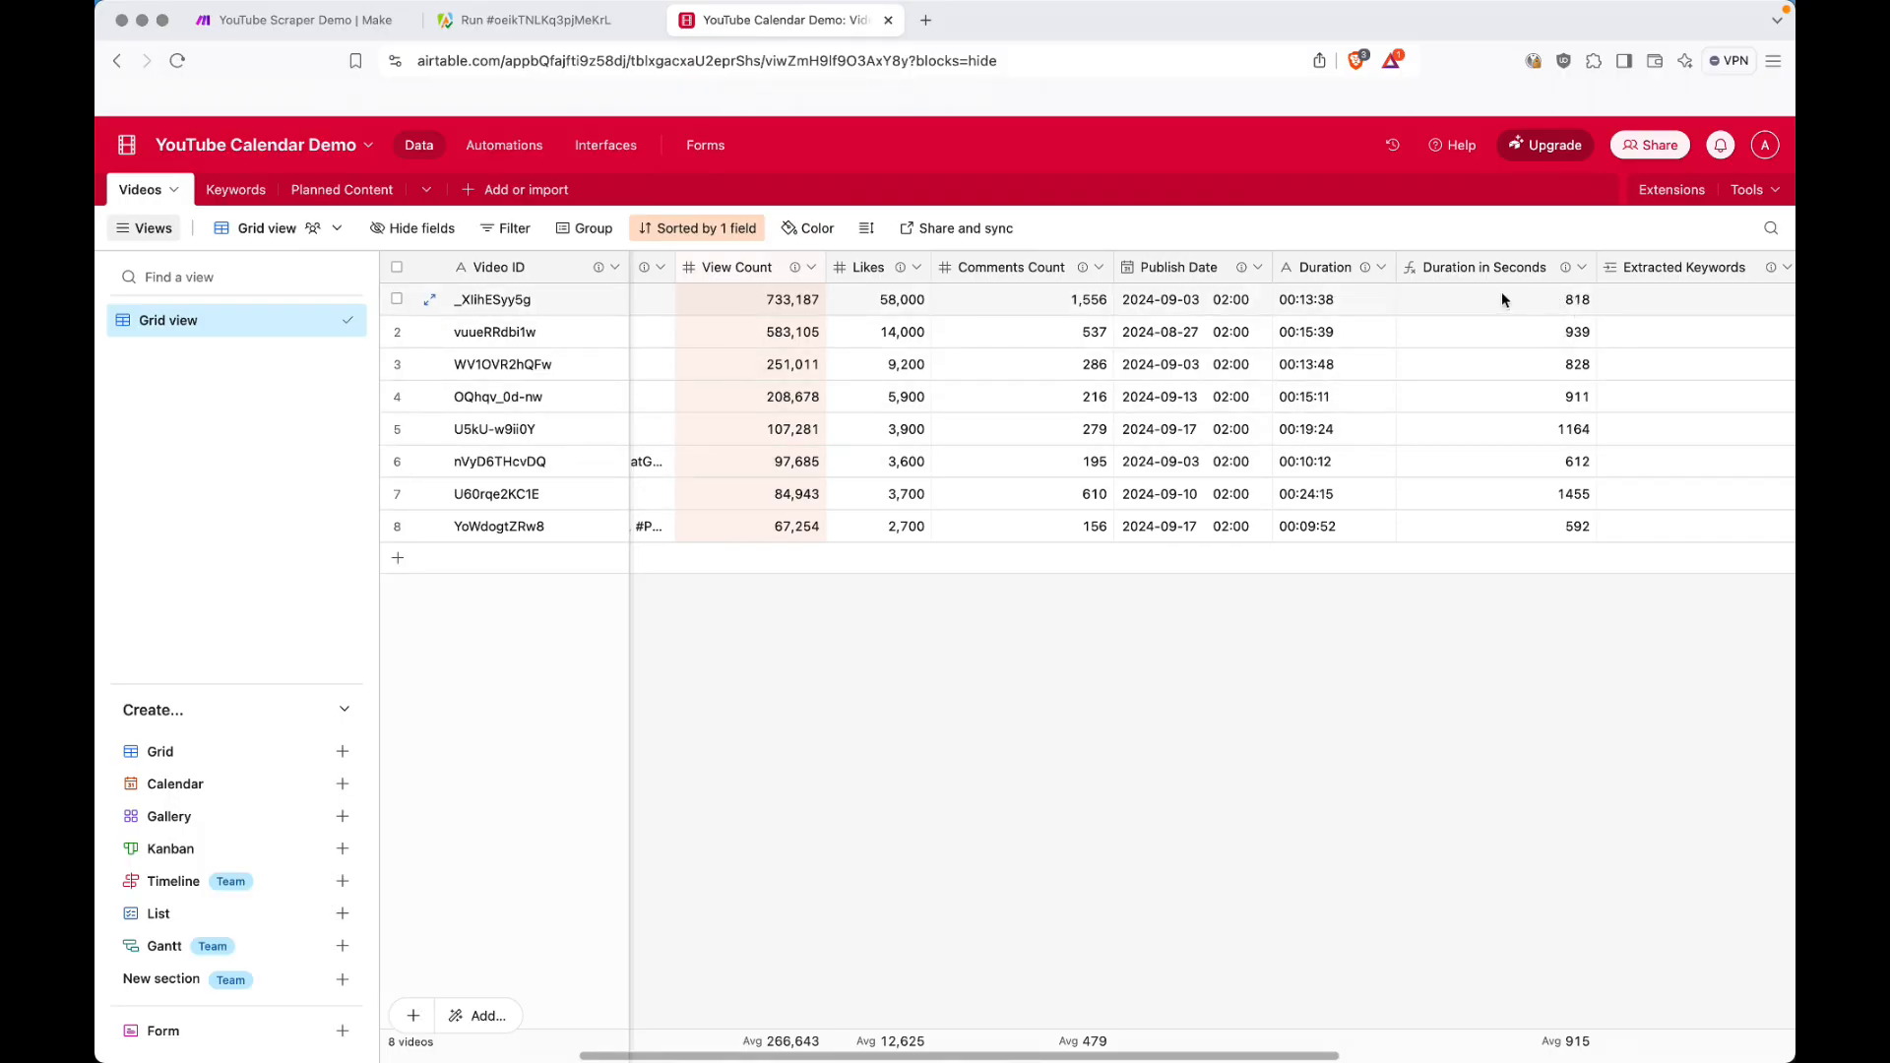
Examine the Duration in Seconds field's formula, its Duration input and seconds unit, and look over the per-view ratio columns.
double_click(1410, 270)
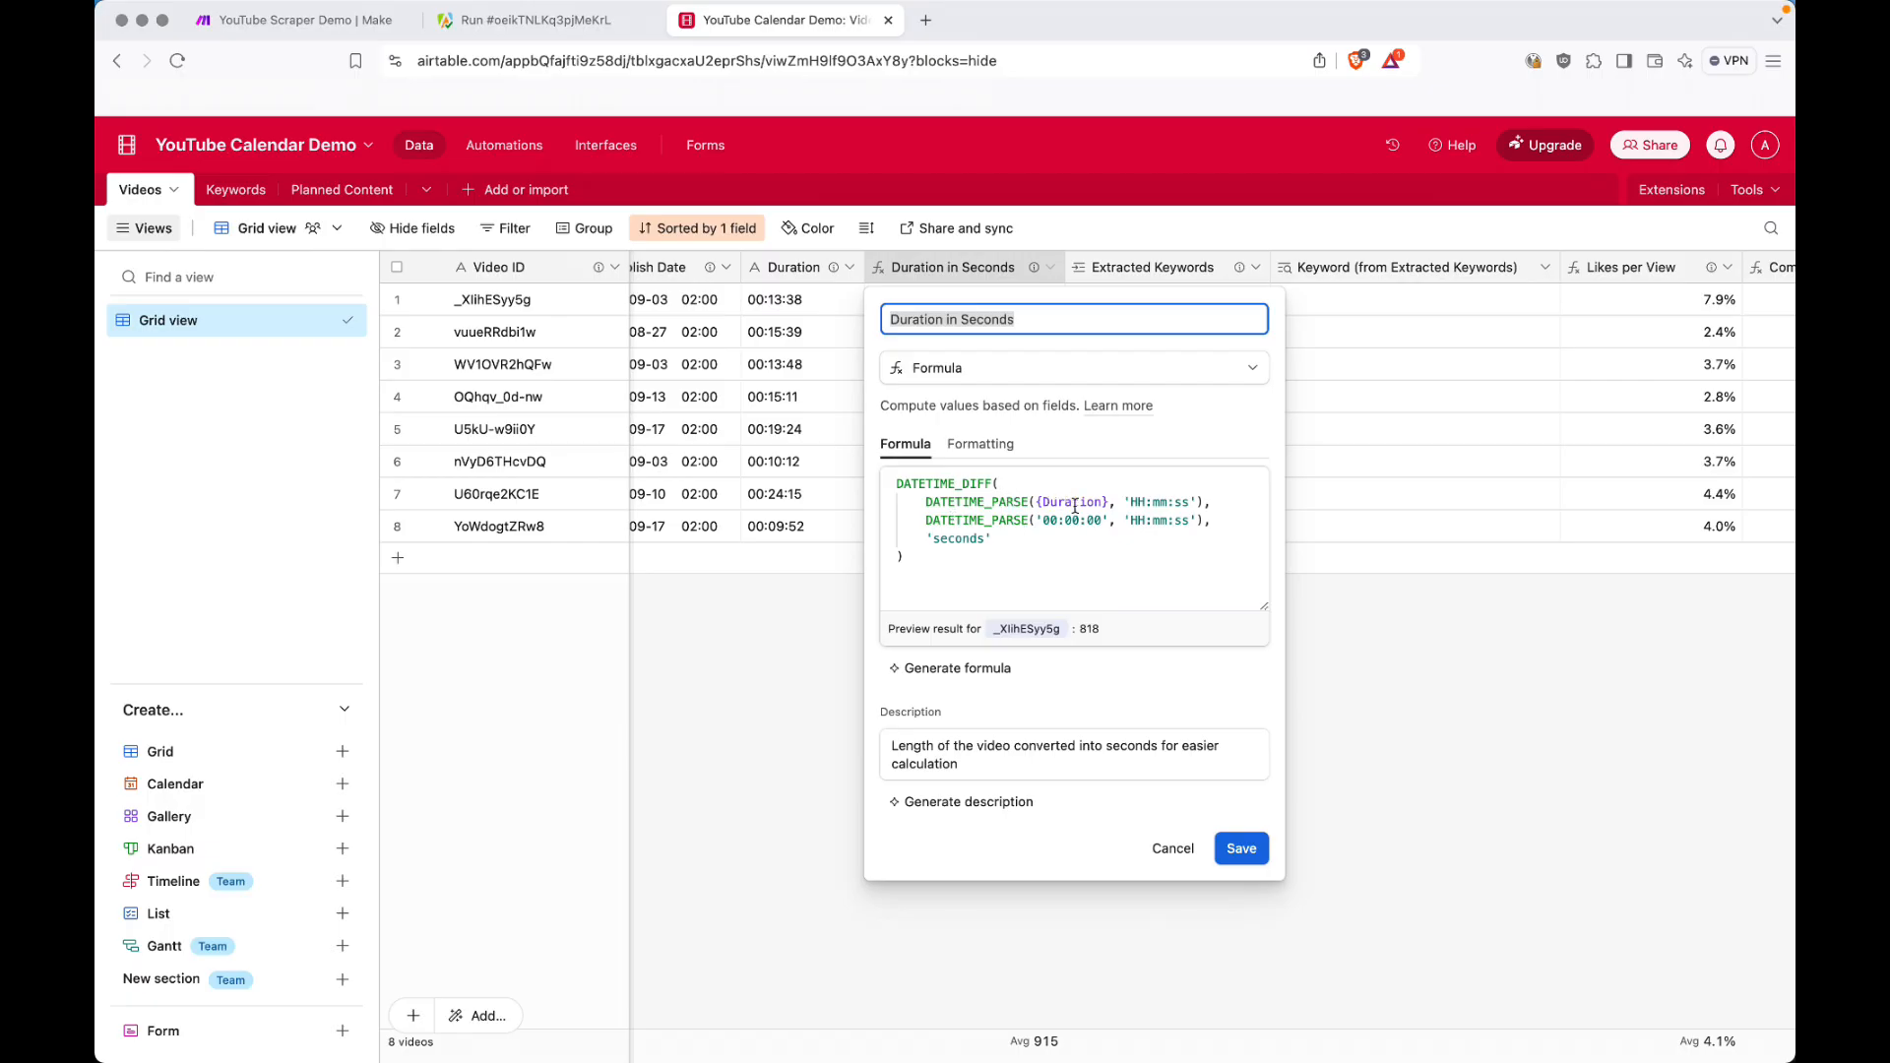
double_click(1075, 504)
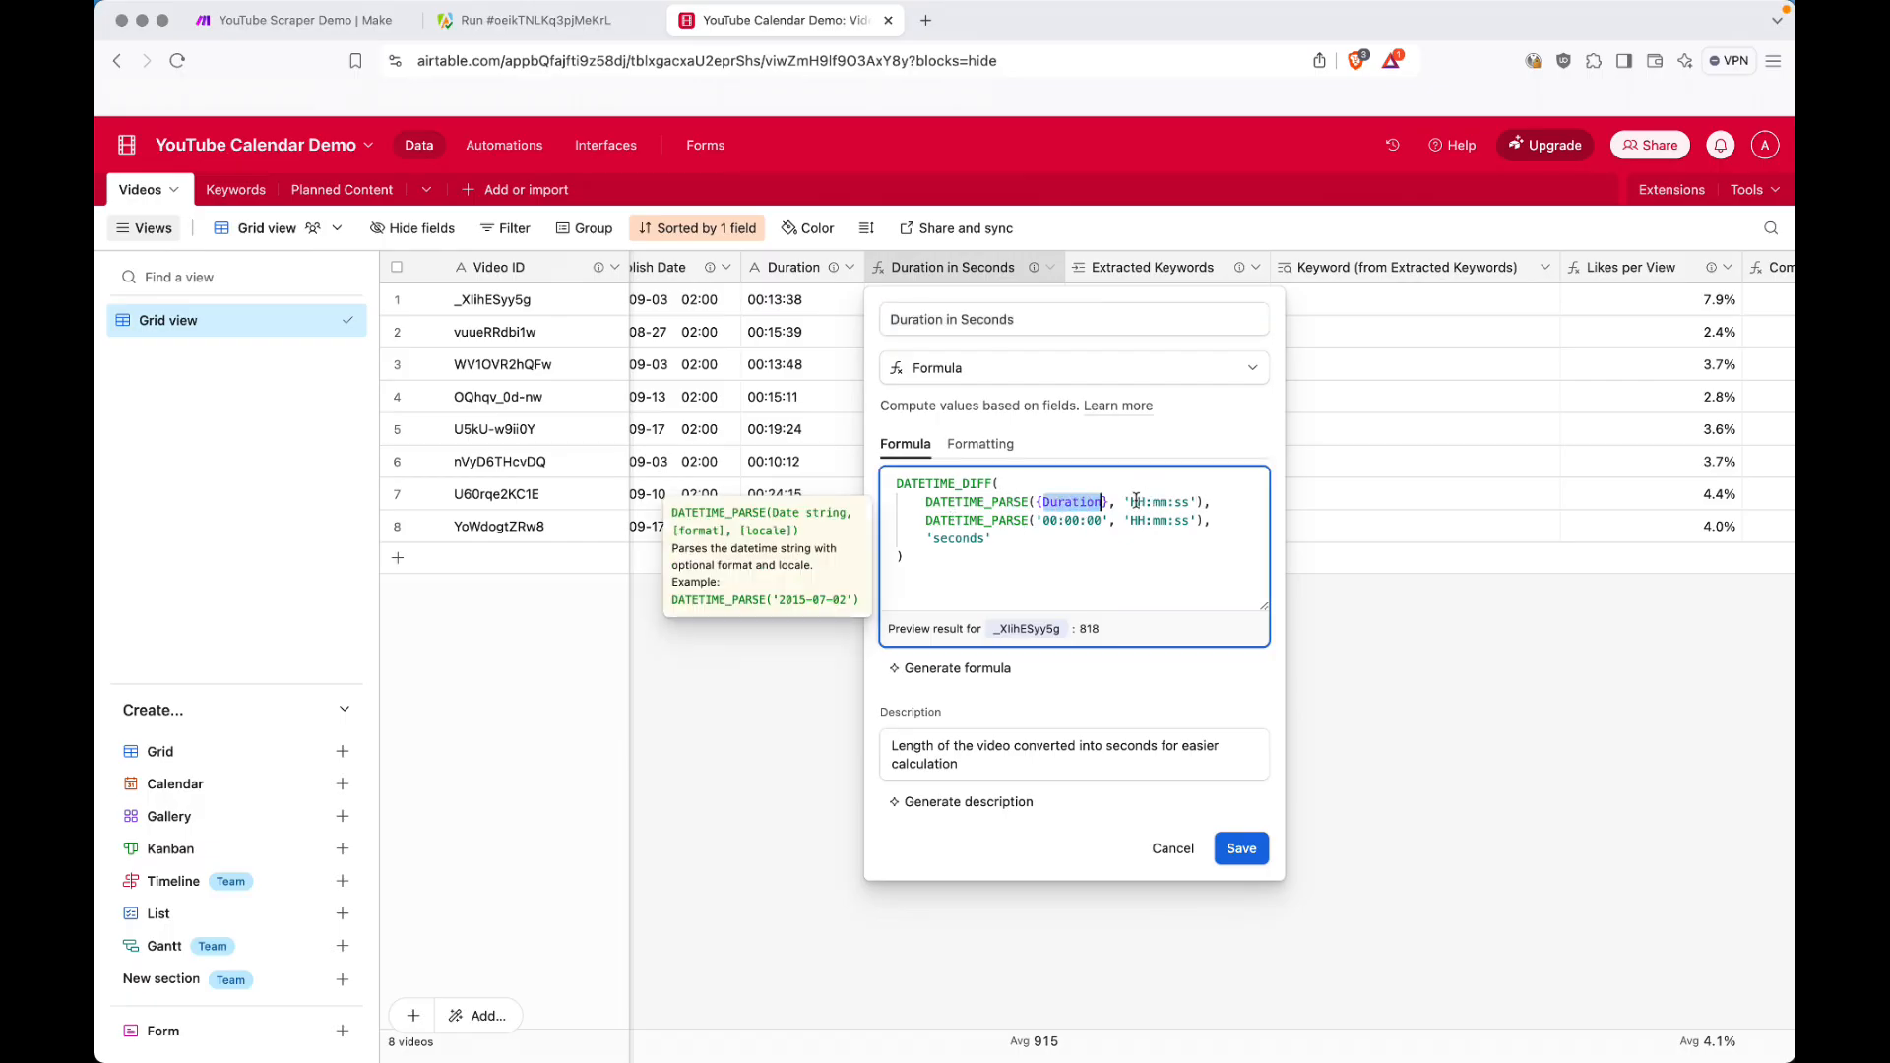
double_click(975, 539)
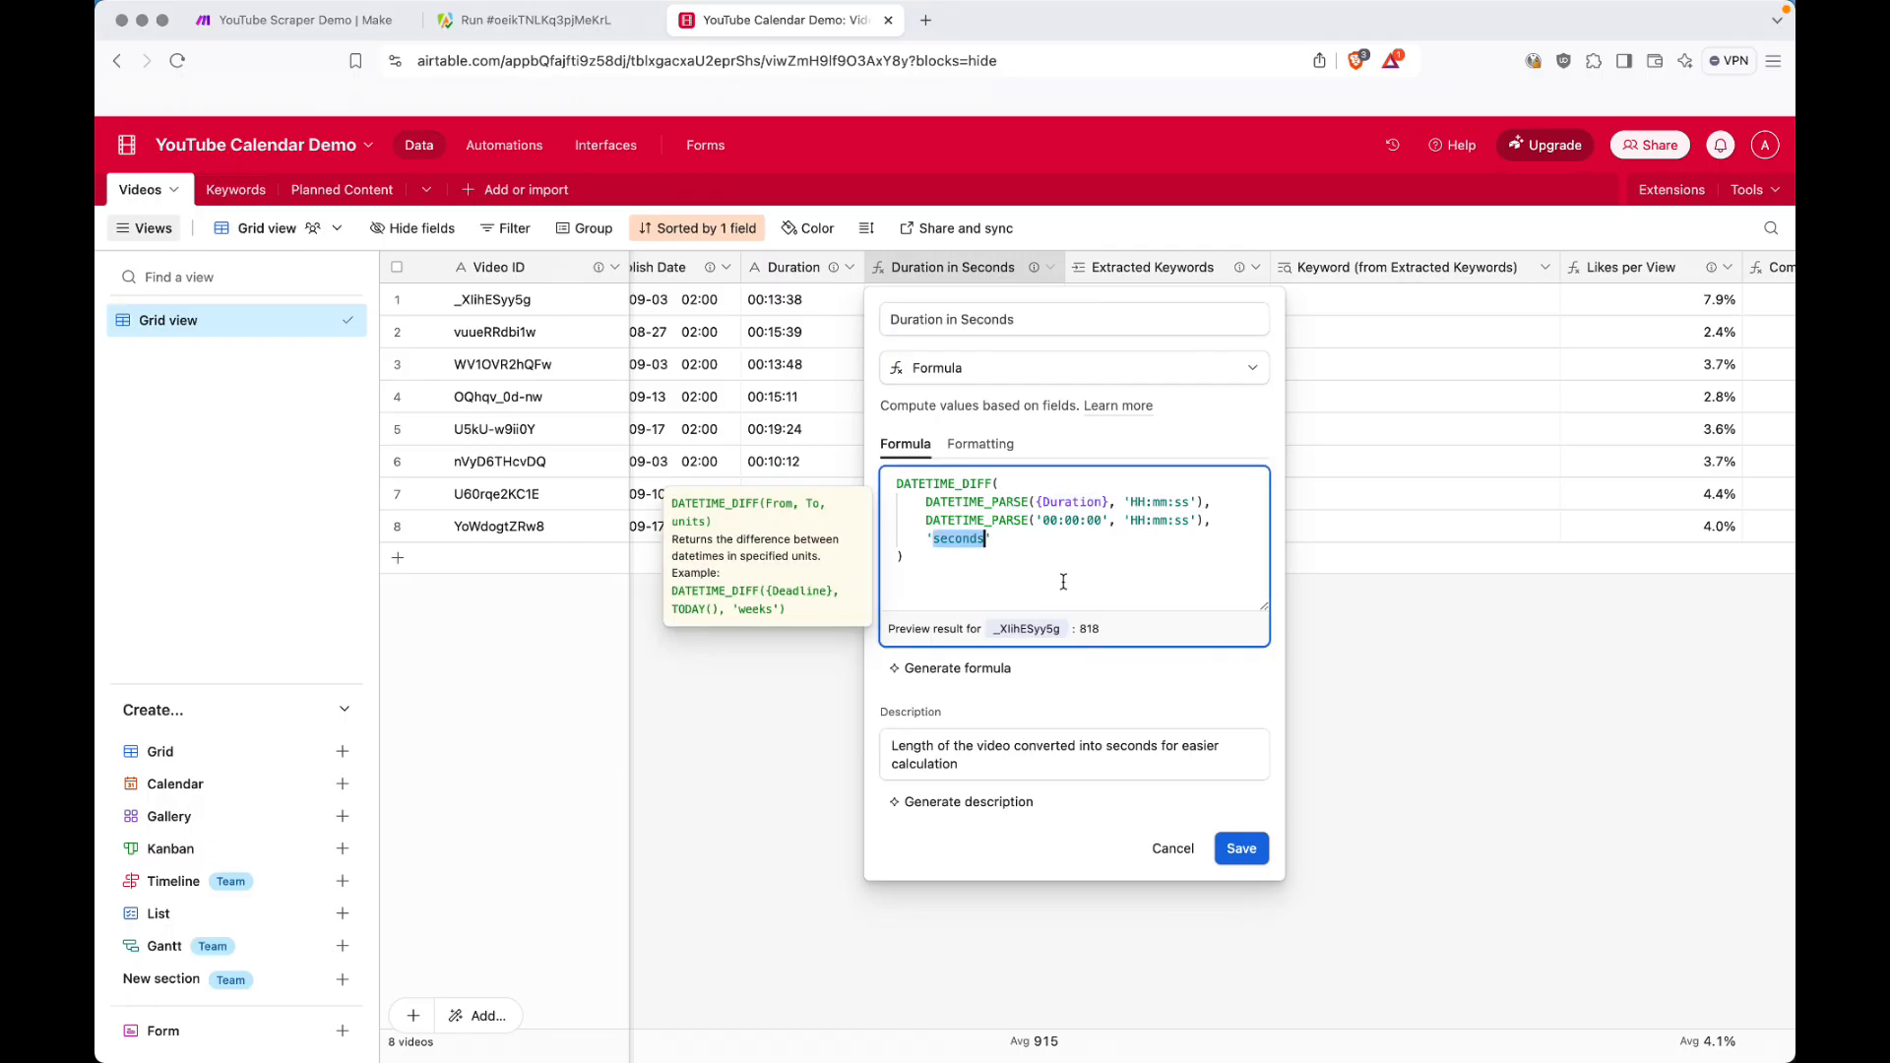
left_click(1241, 849)
scroll(1285, 421, "right", 2)
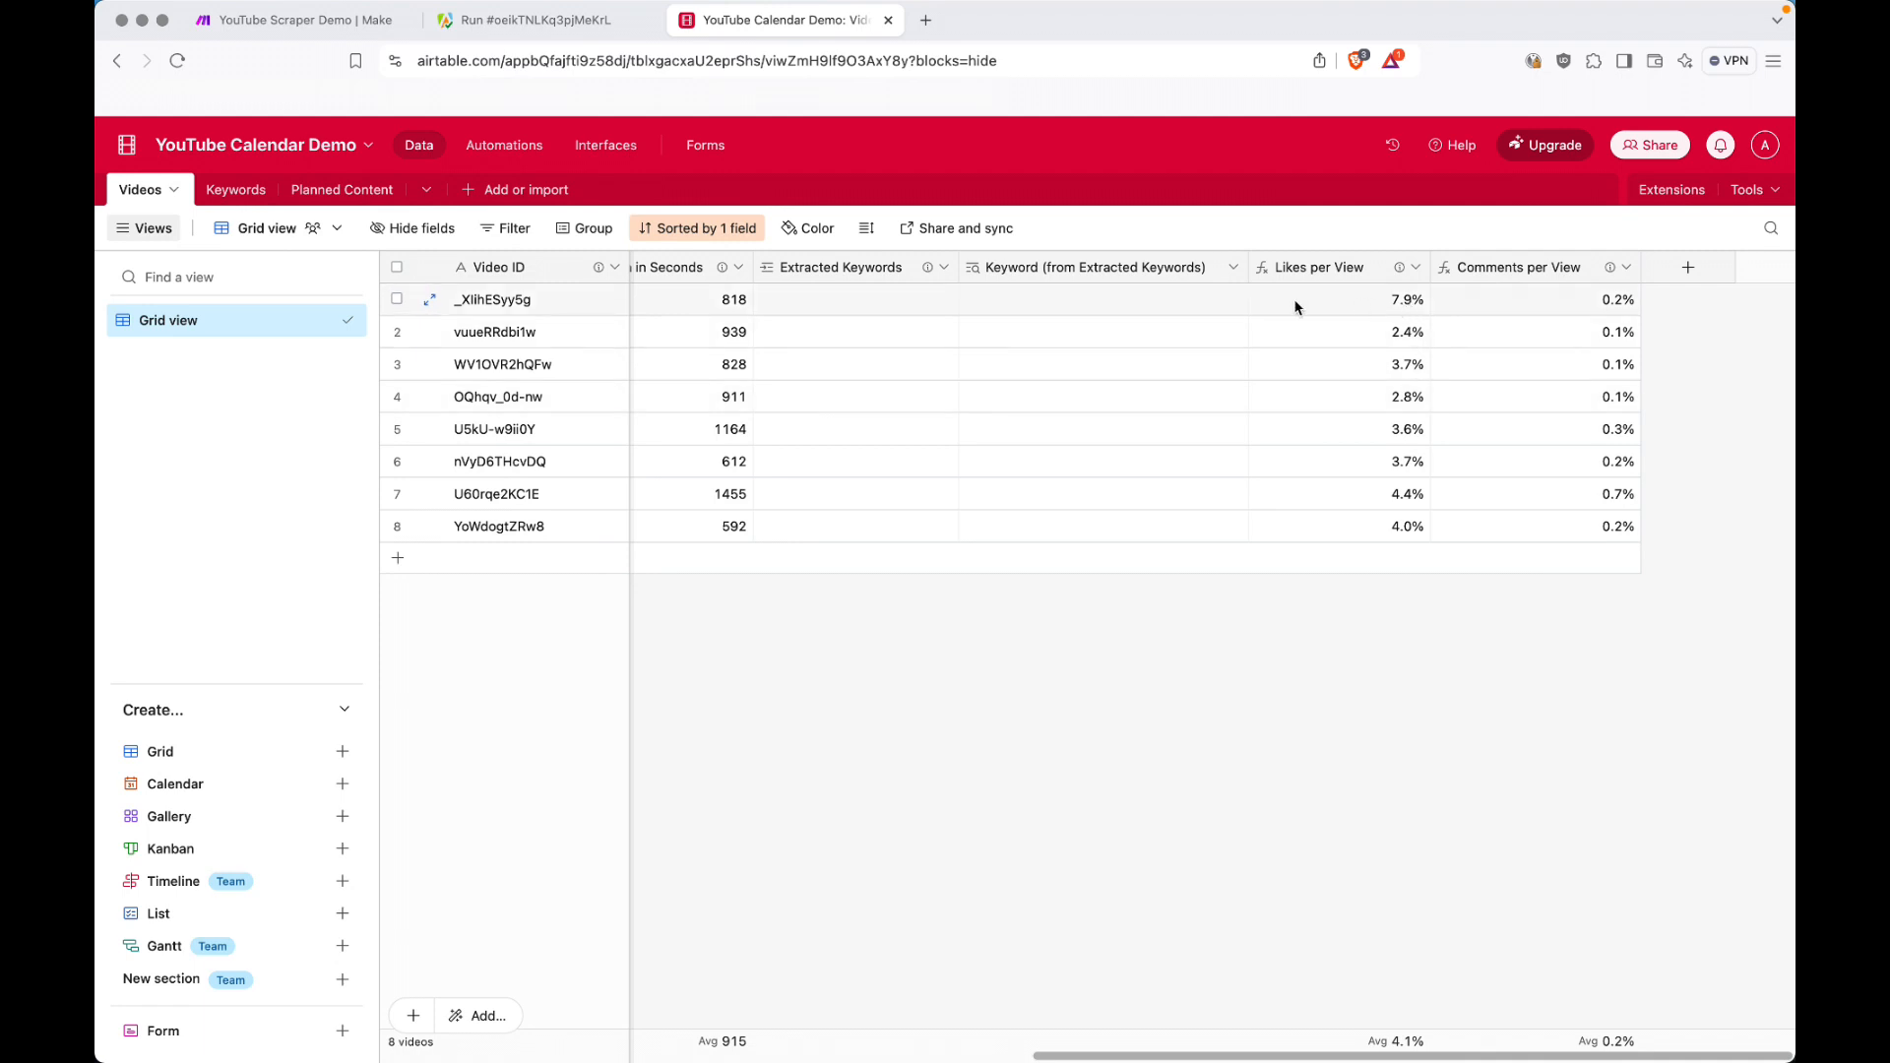
scroll(1295, 305, "left", 1)
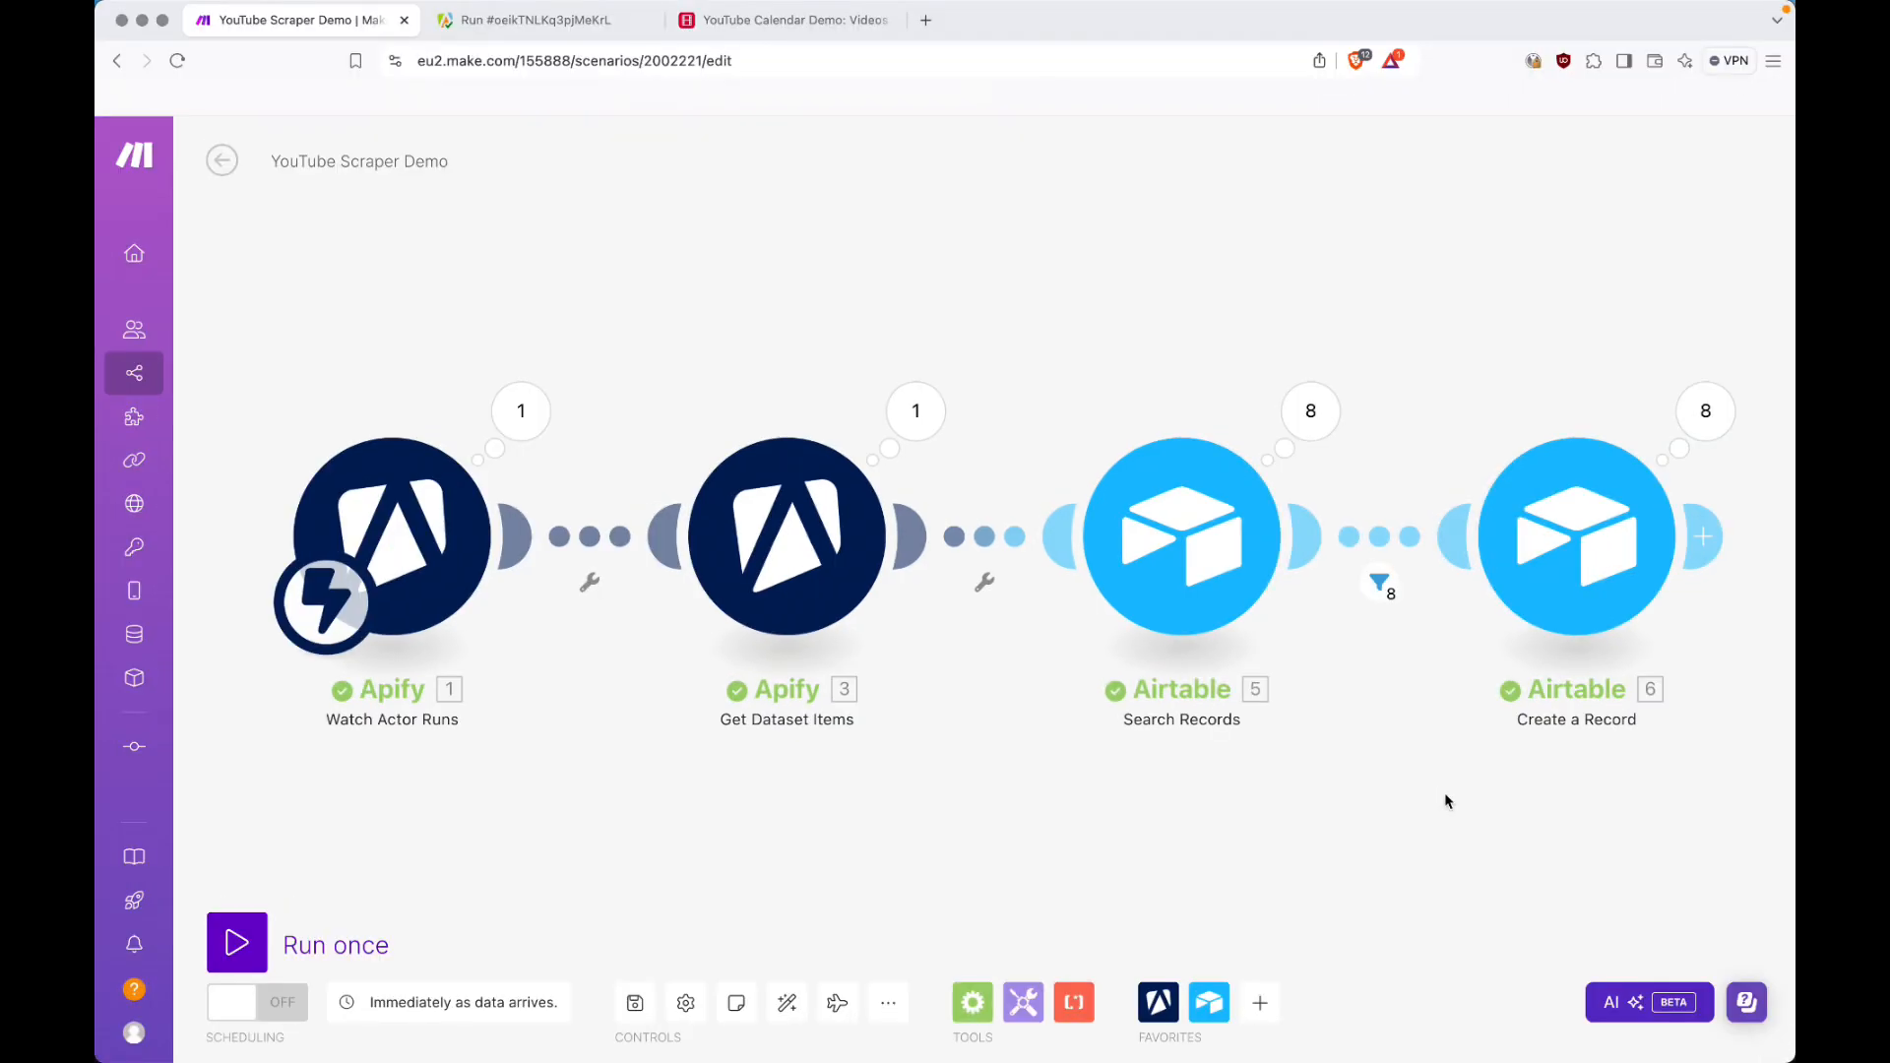
In the Make scenario, append an OpenAI Create a Completion (Prompt) module after the Airtable Create a Record module.
left_click(1704, 536)
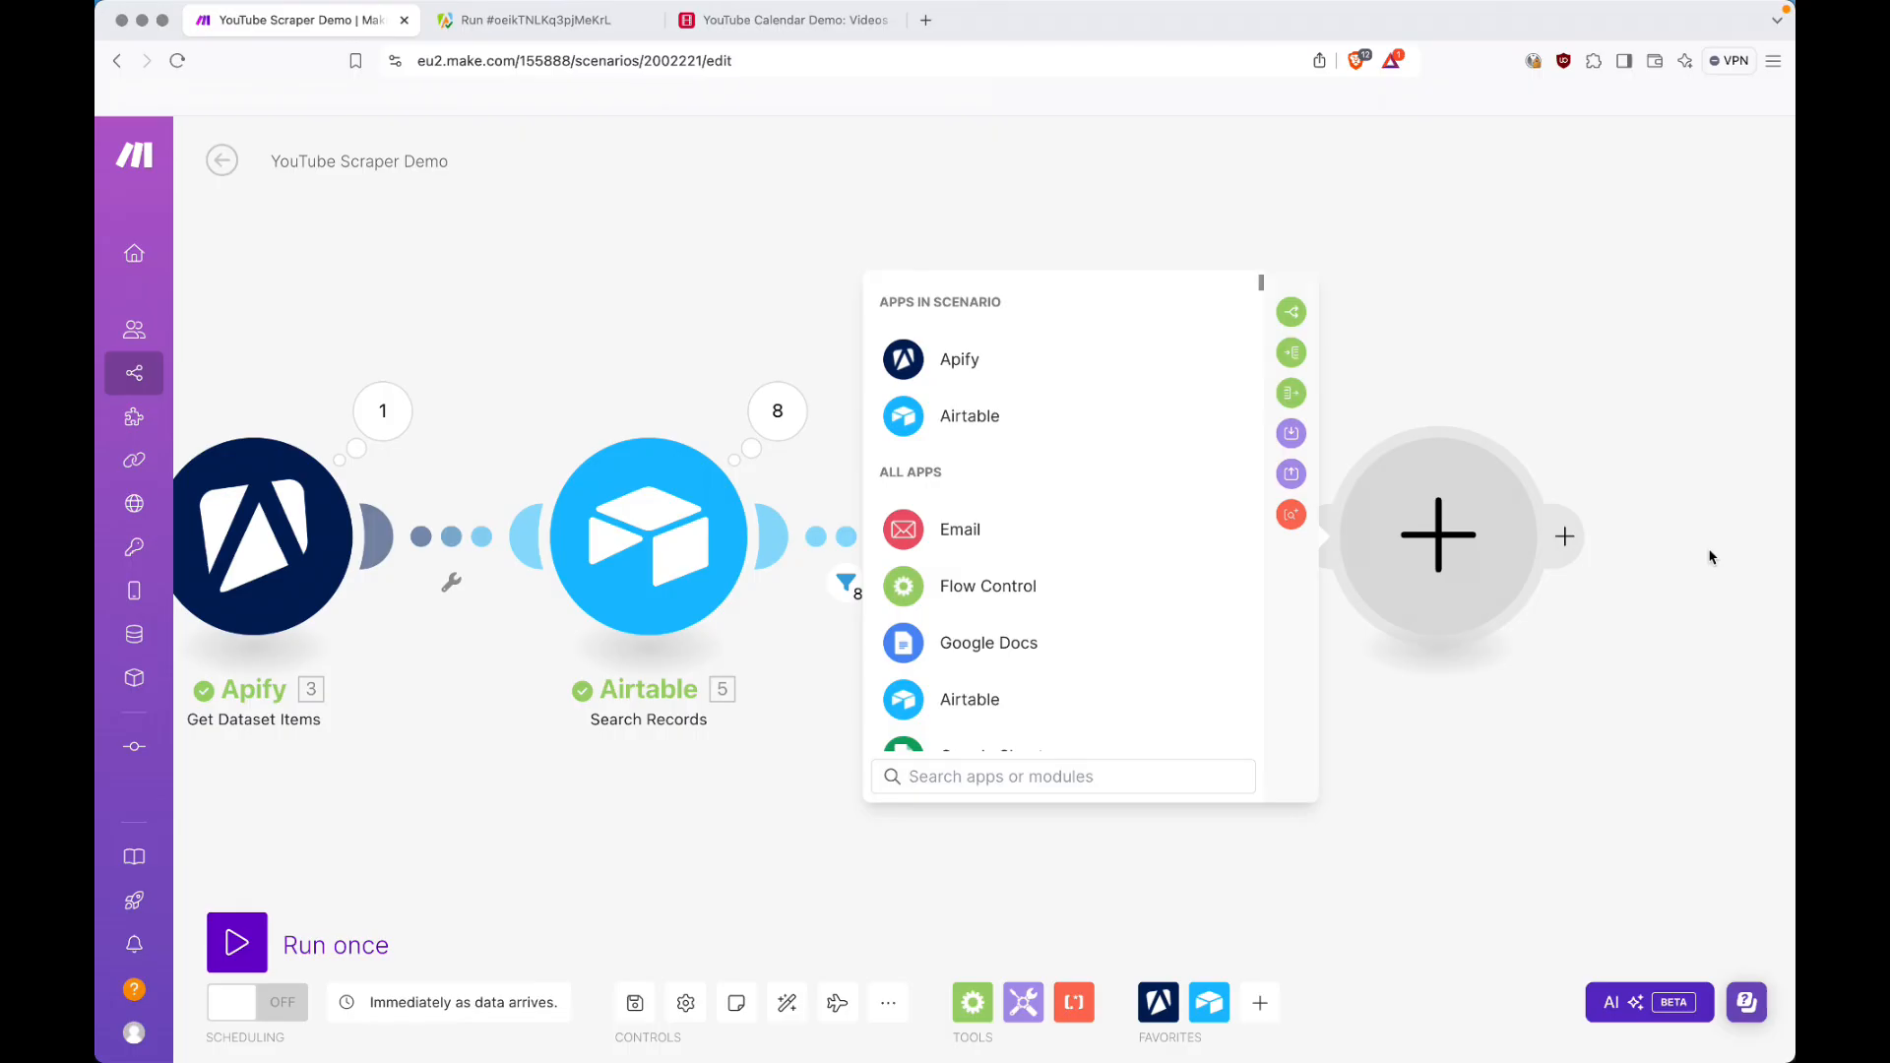
left_click(1103, 776)
type("openai")
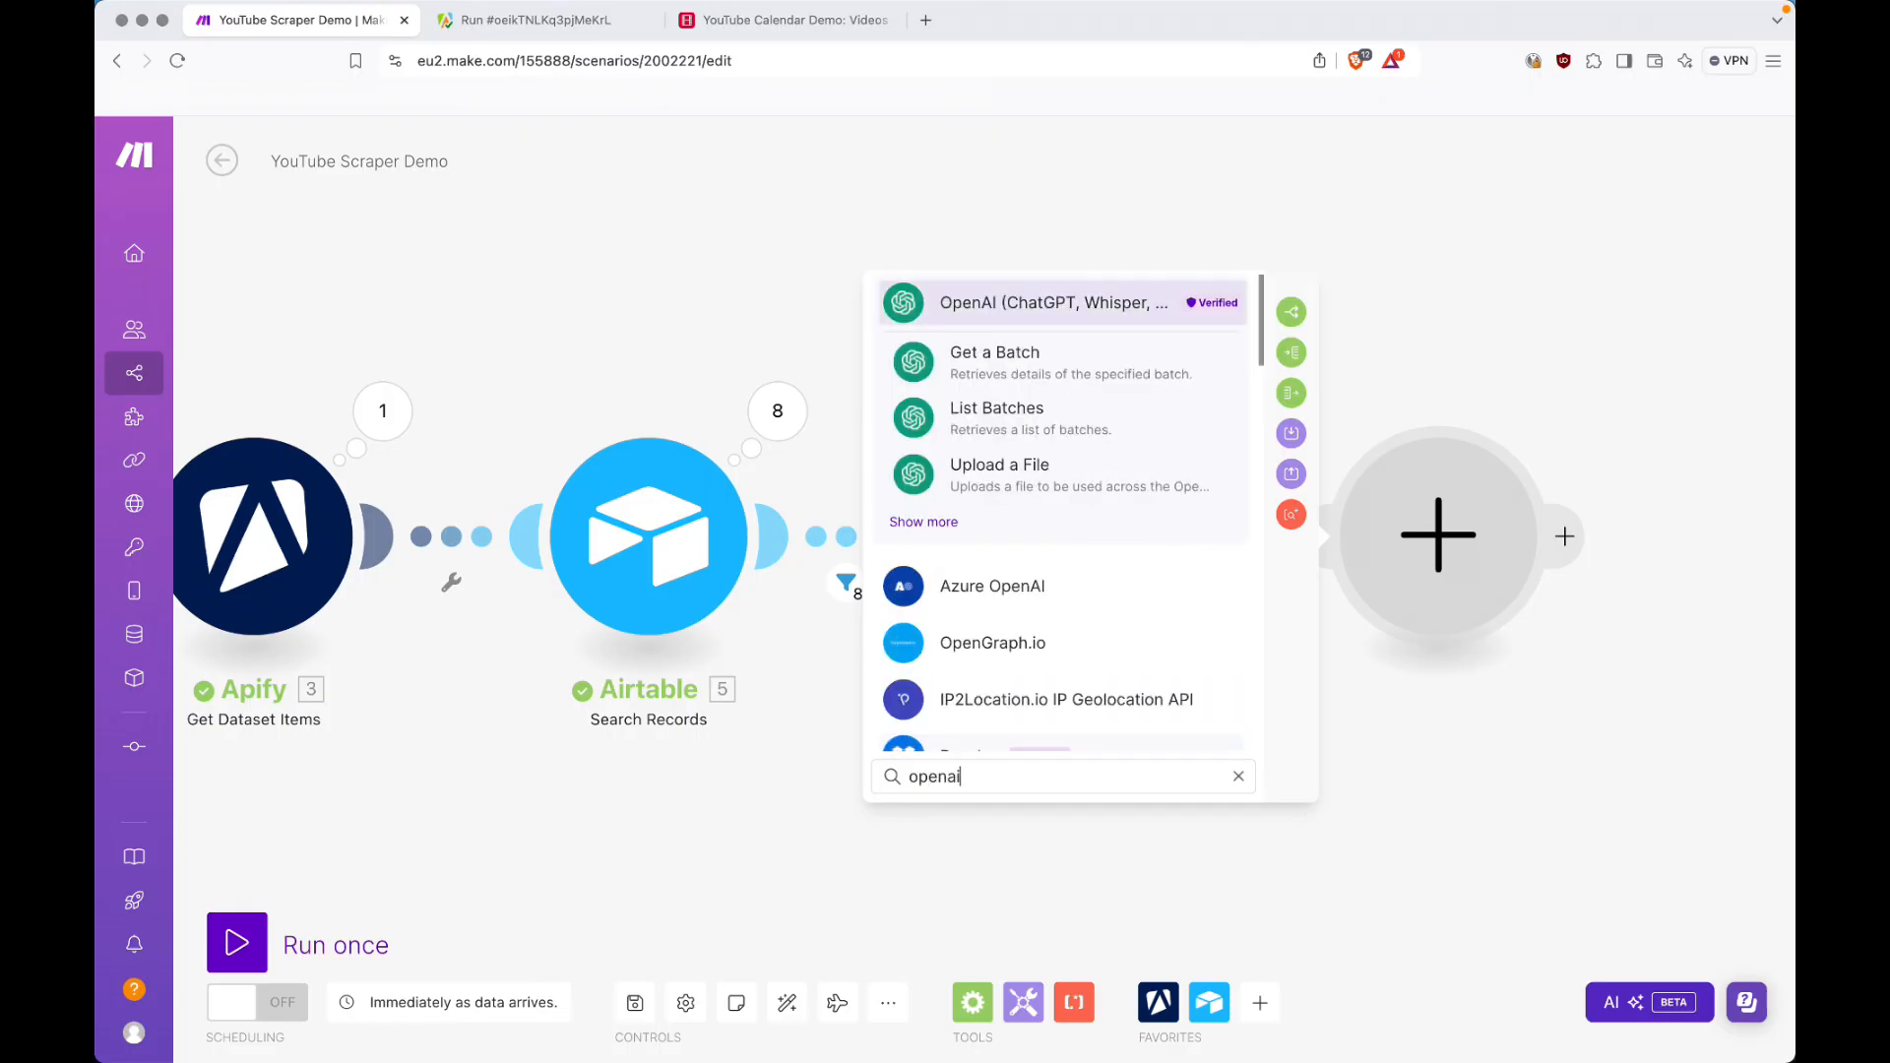
left_click(917, 523)
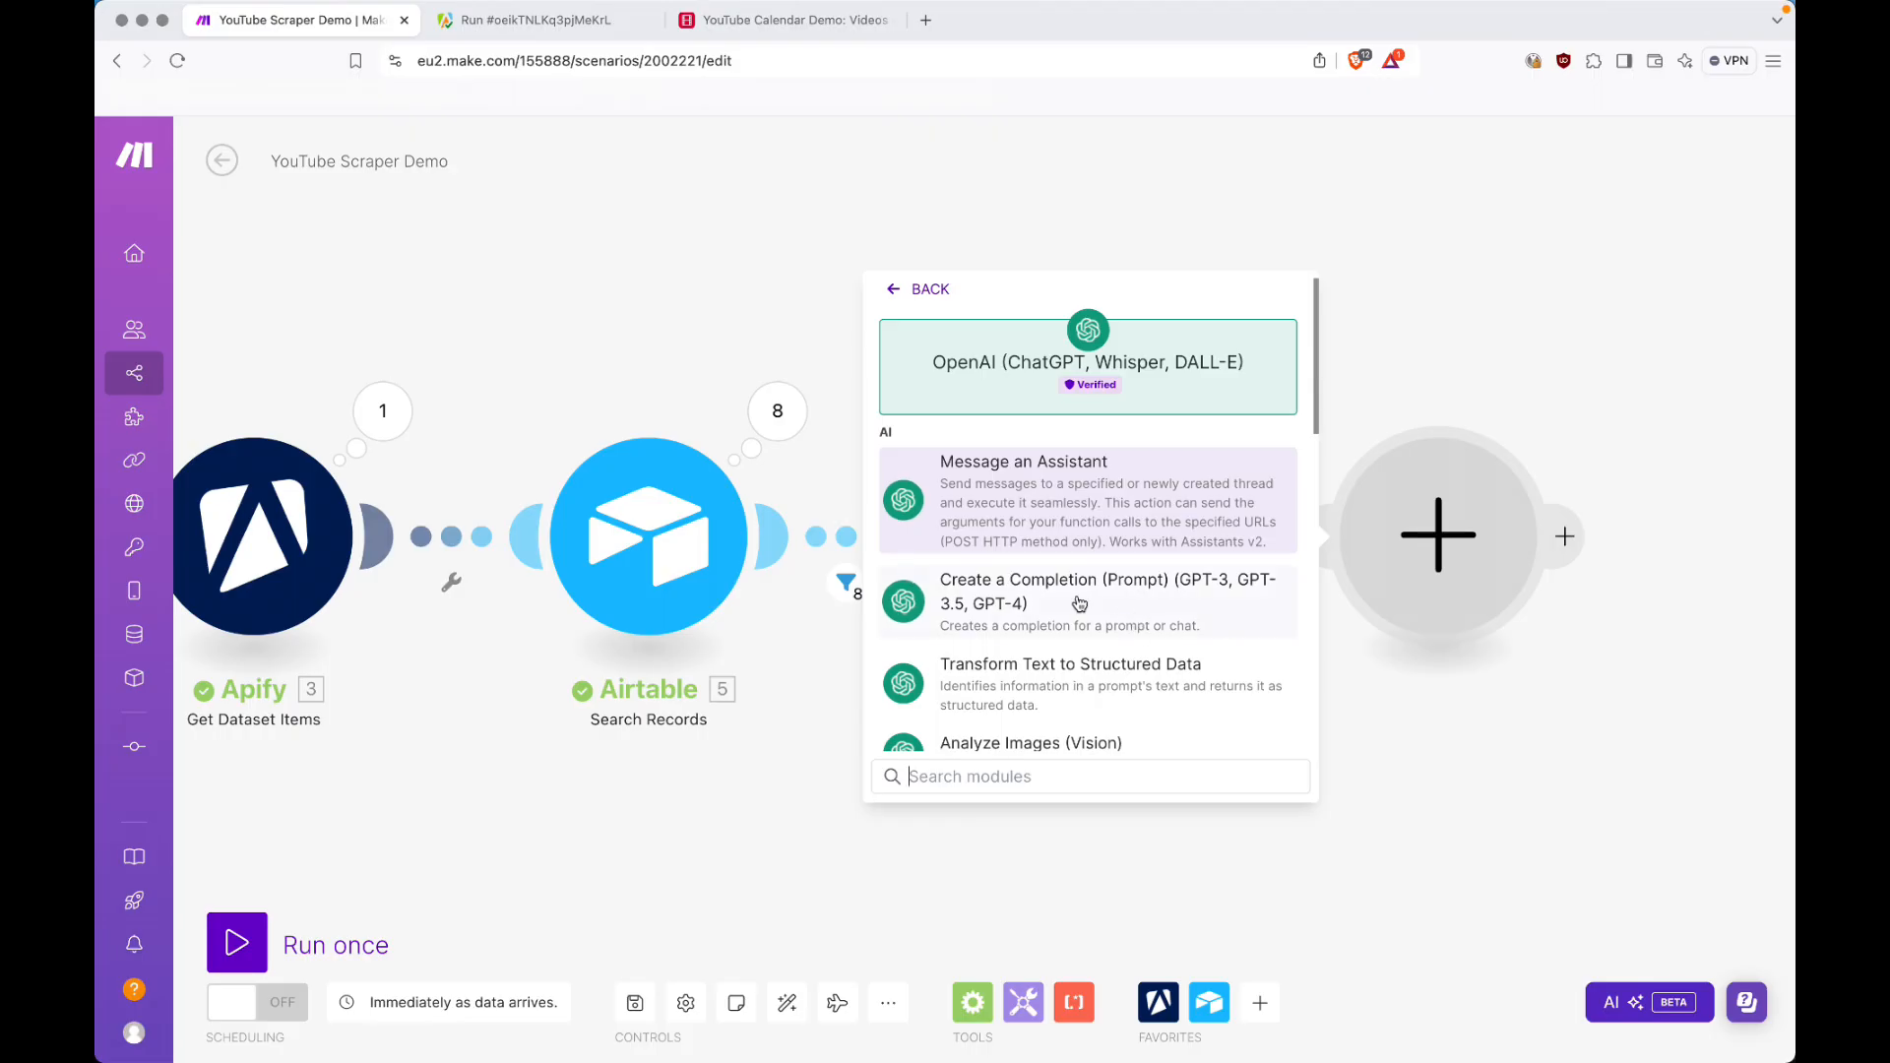
left_click(1150, 603)
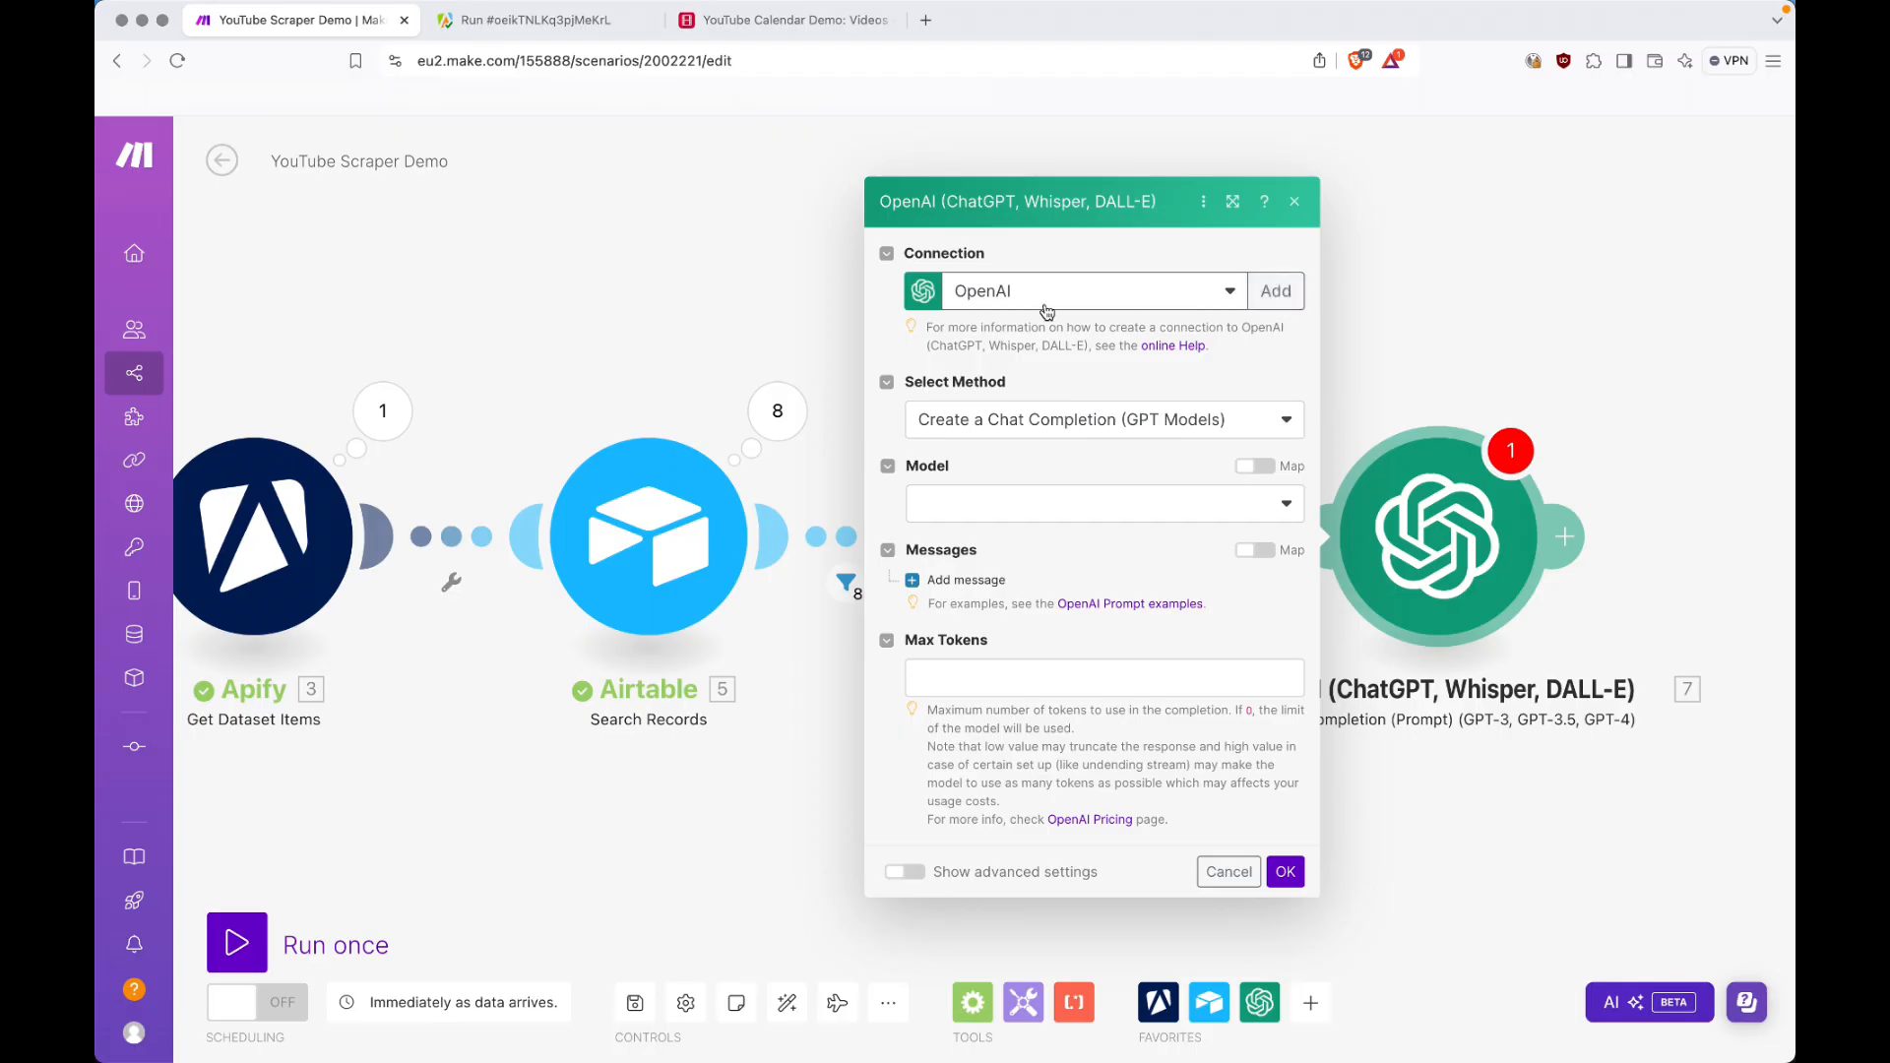
Check which details a new OpenAI connection requires and which completion methods the module offers.
left_click(1260, 297)
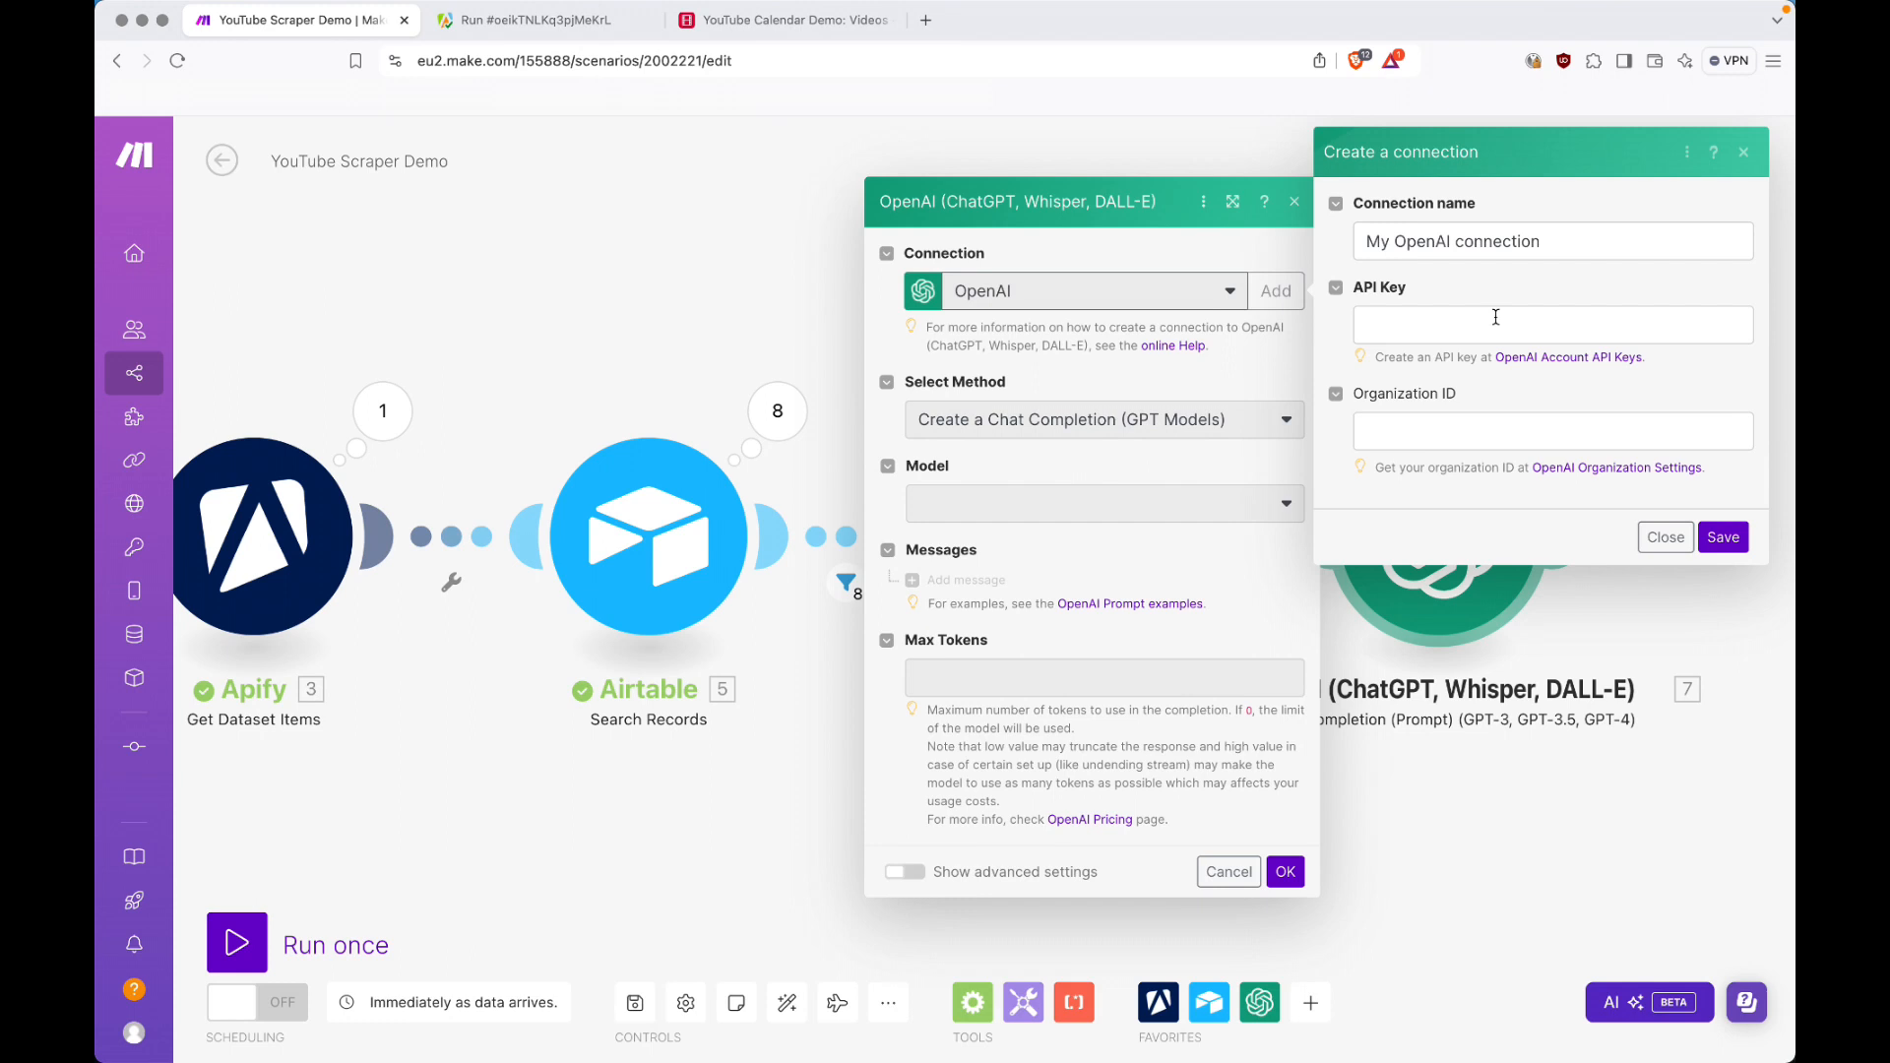
left_click(1663, 537)
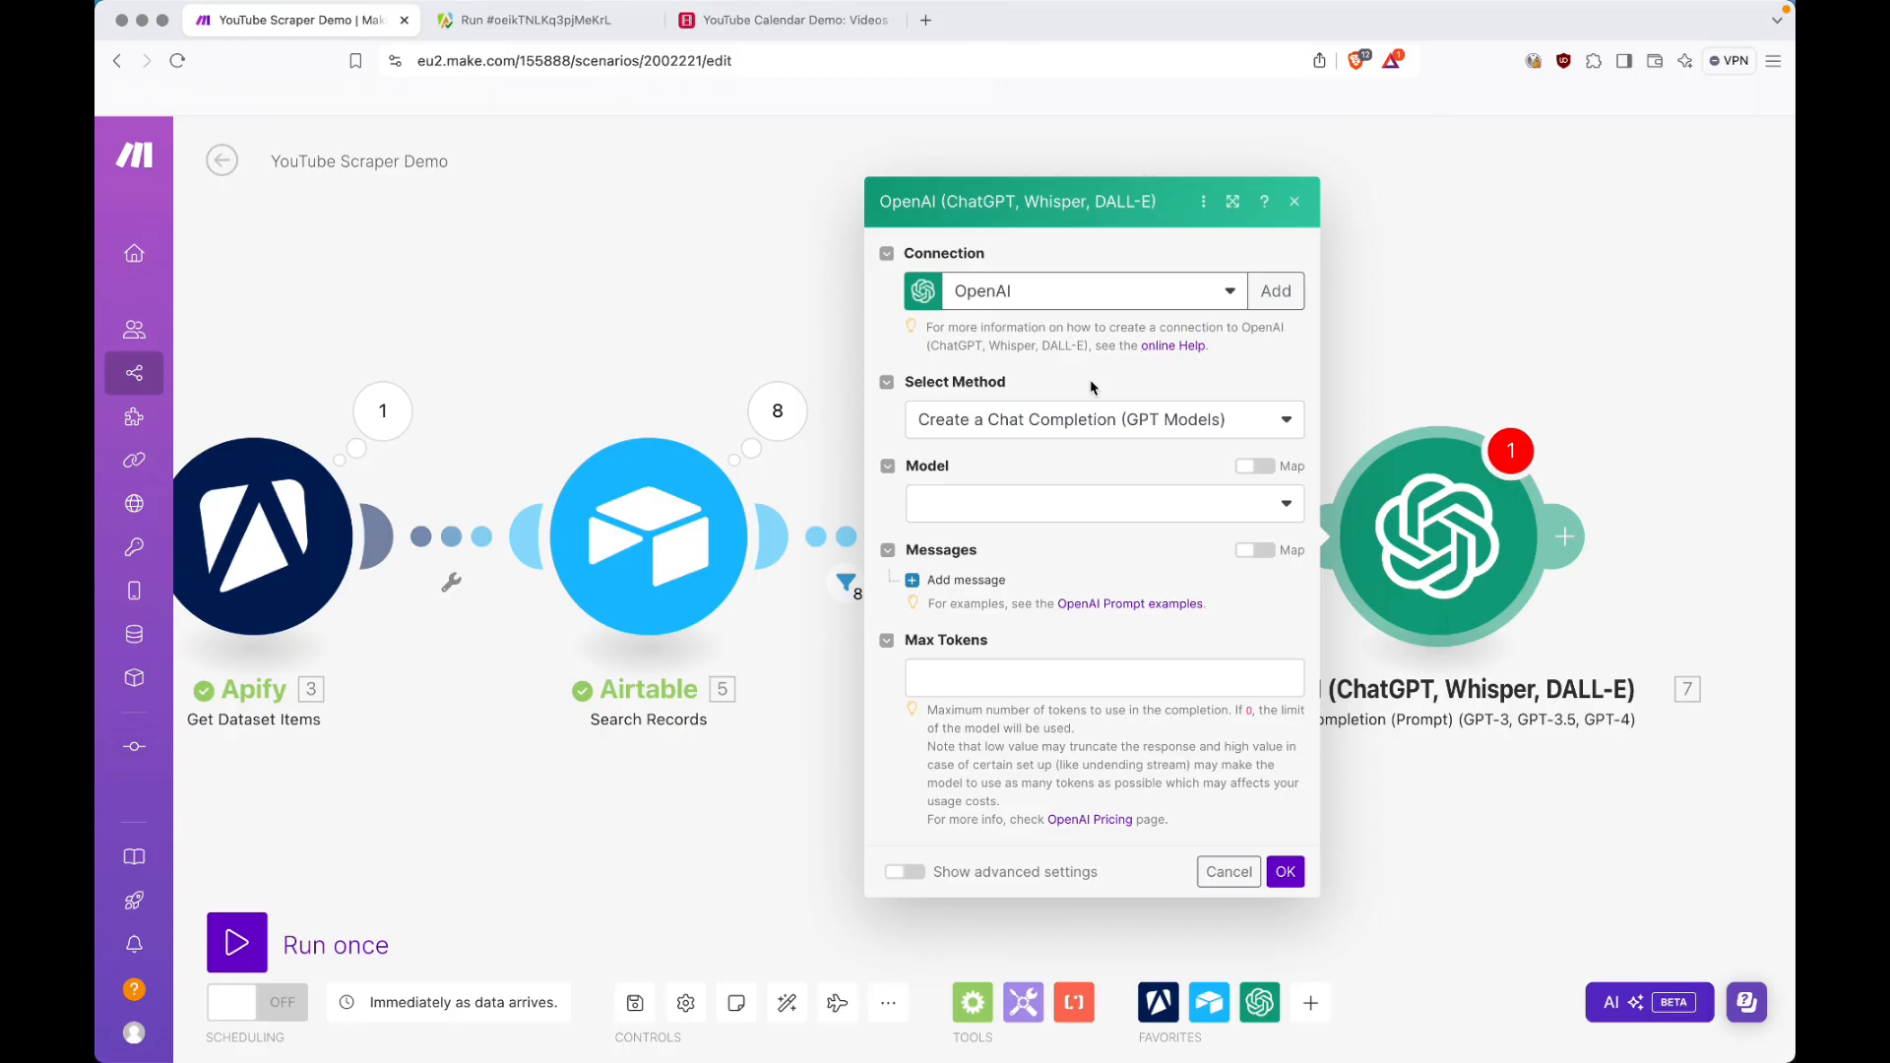
left_click(1039, 426)
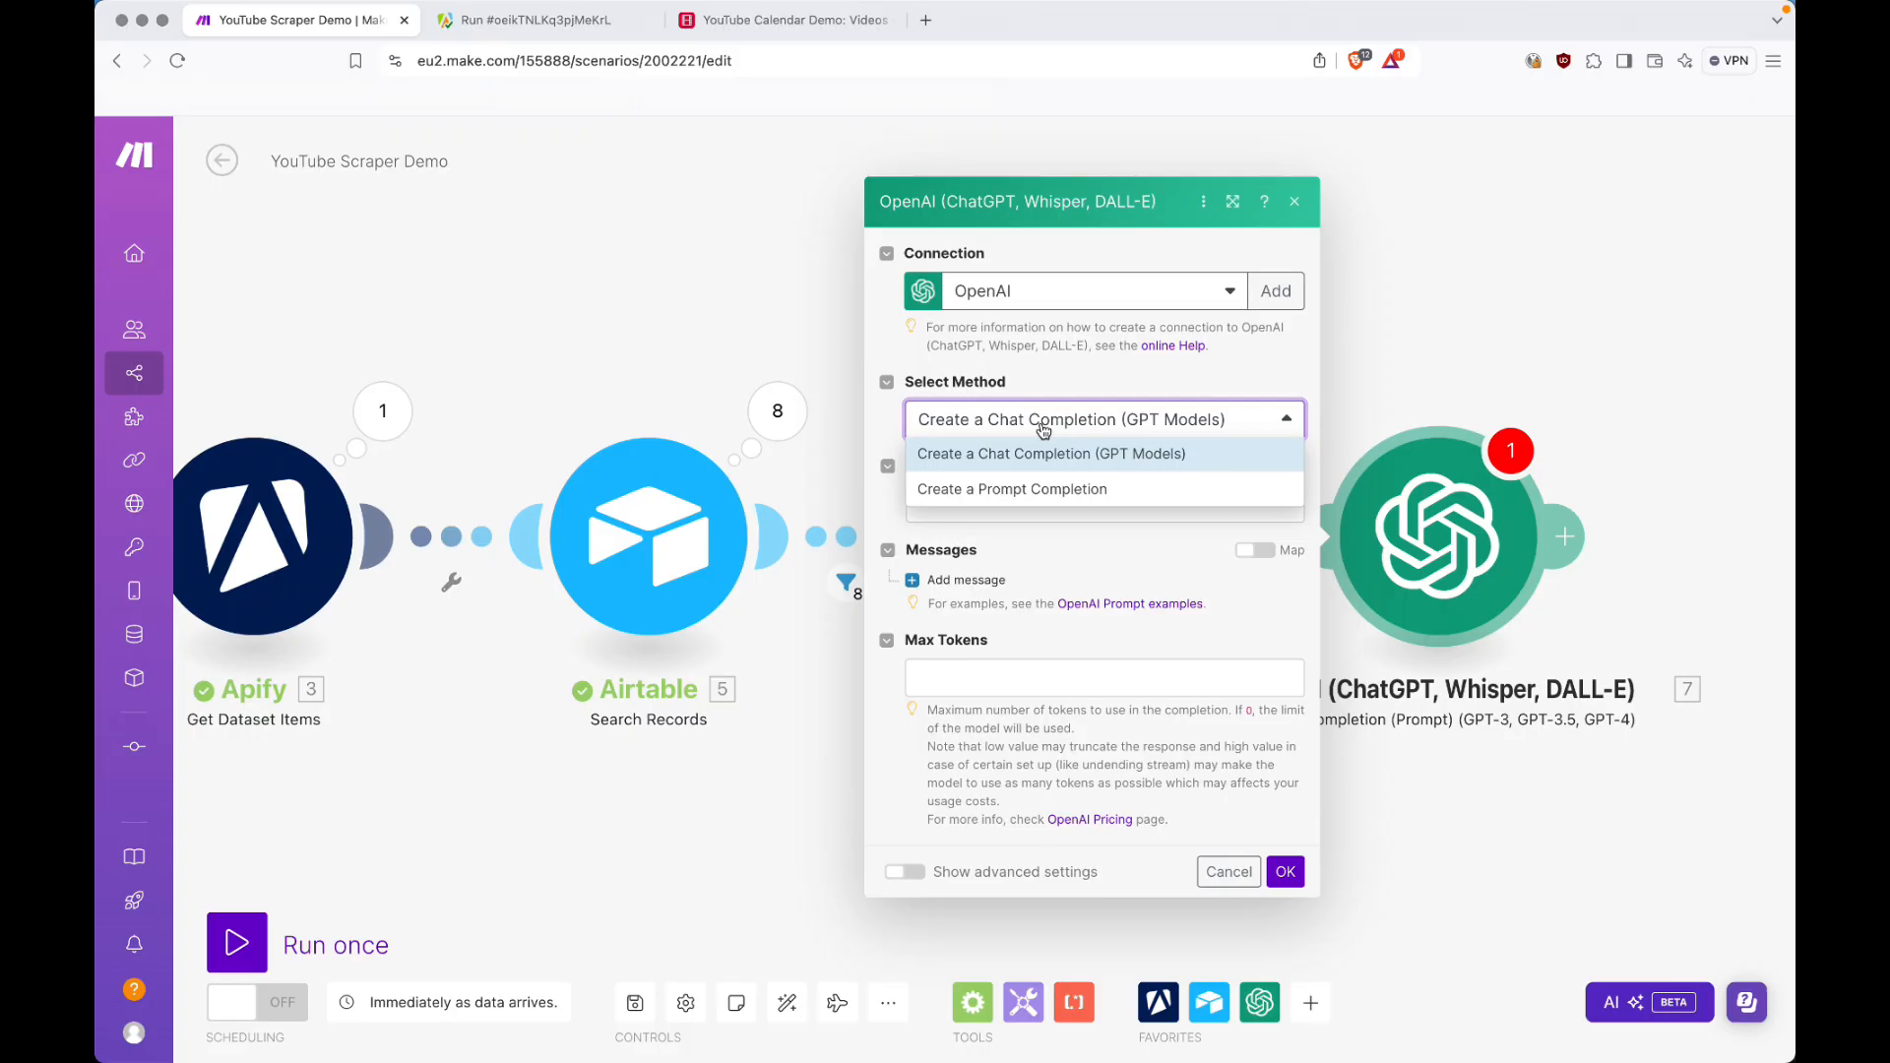
left_click(1043, 428)
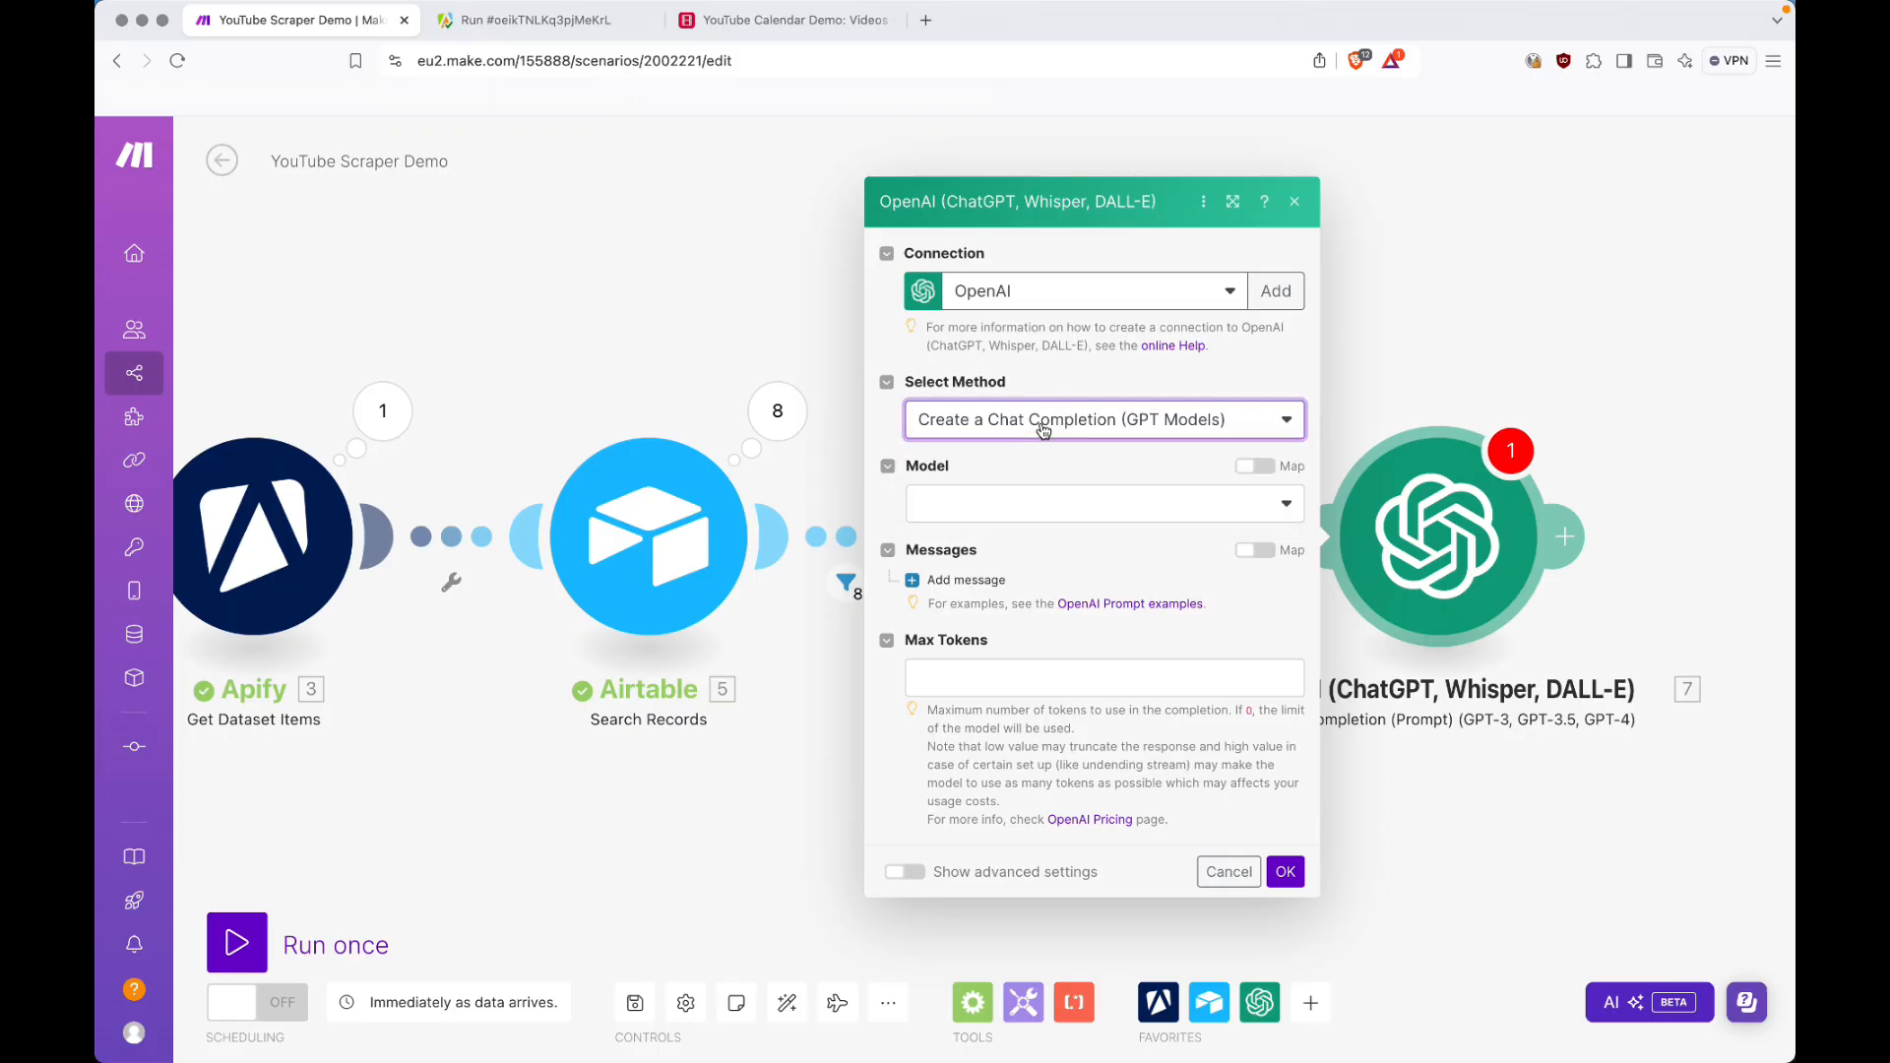
Set the completion model to gpt-4o-mini and add a first message with the System role.
left_click(1054, 513)
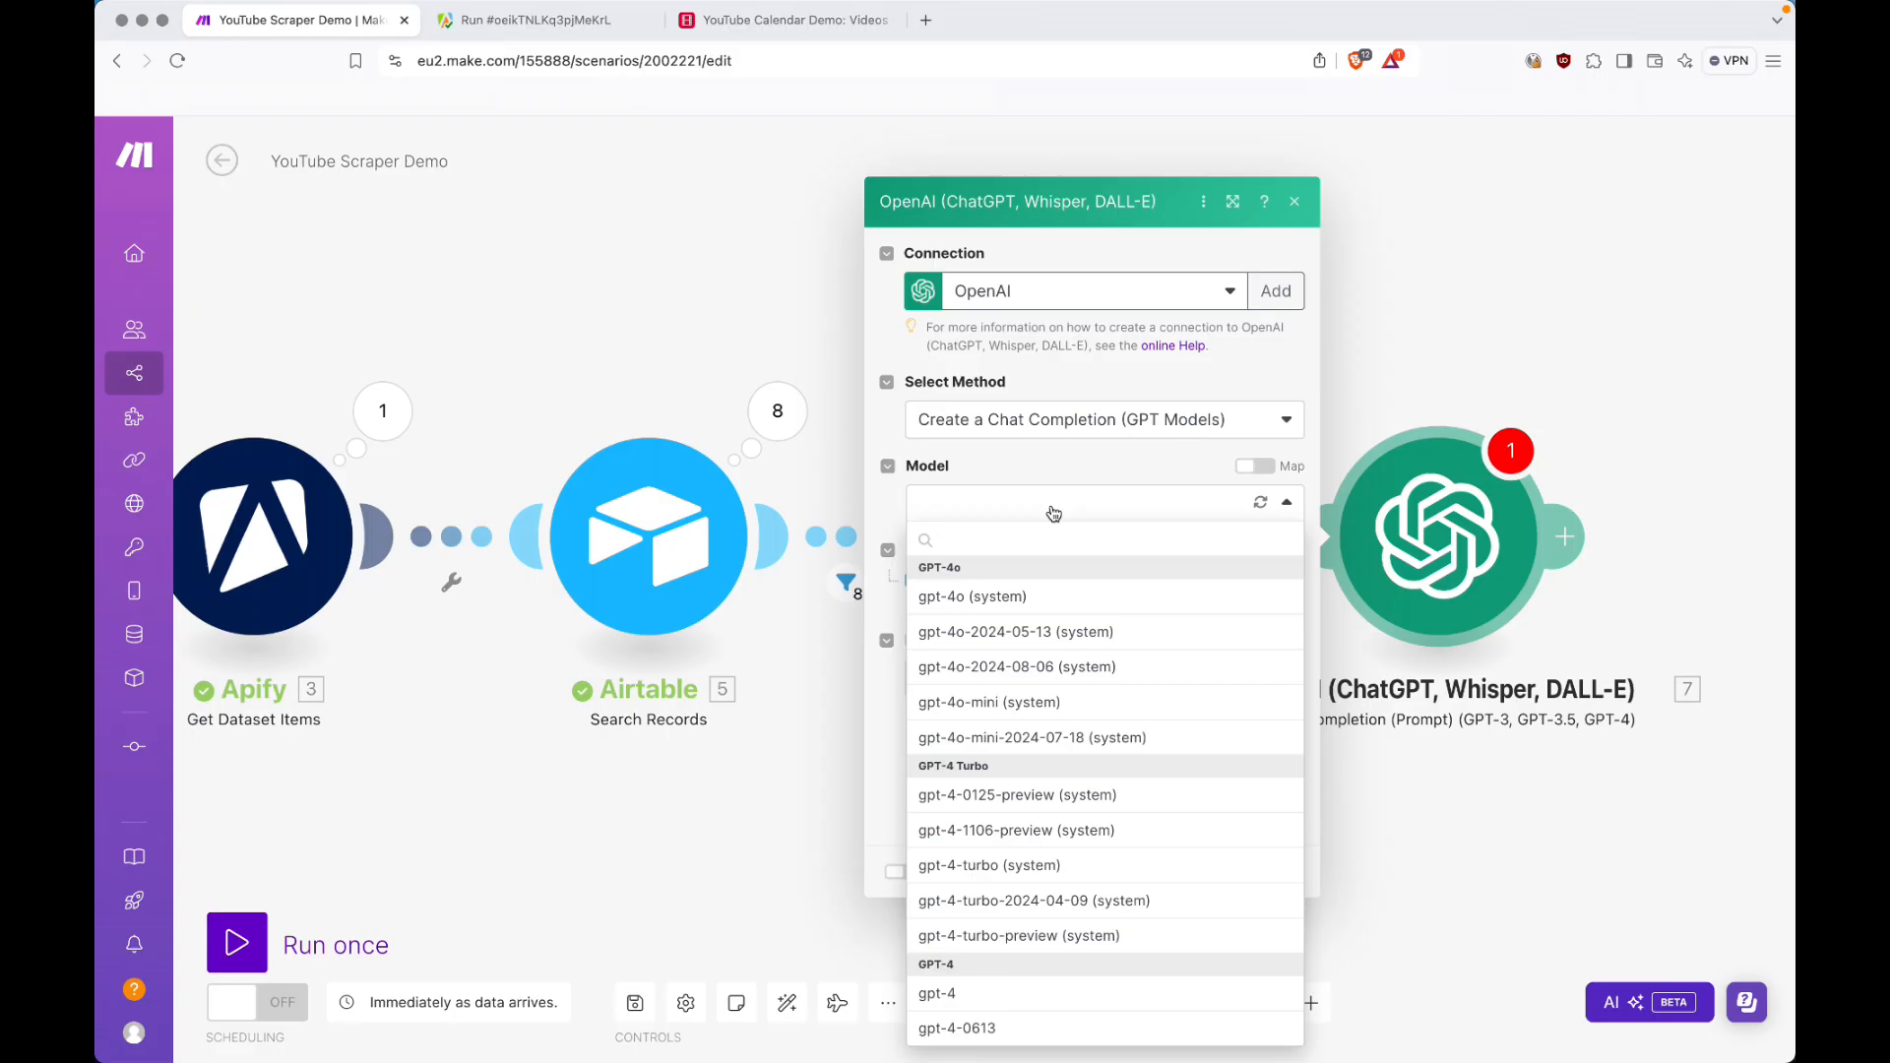
left_click(1034, 705)
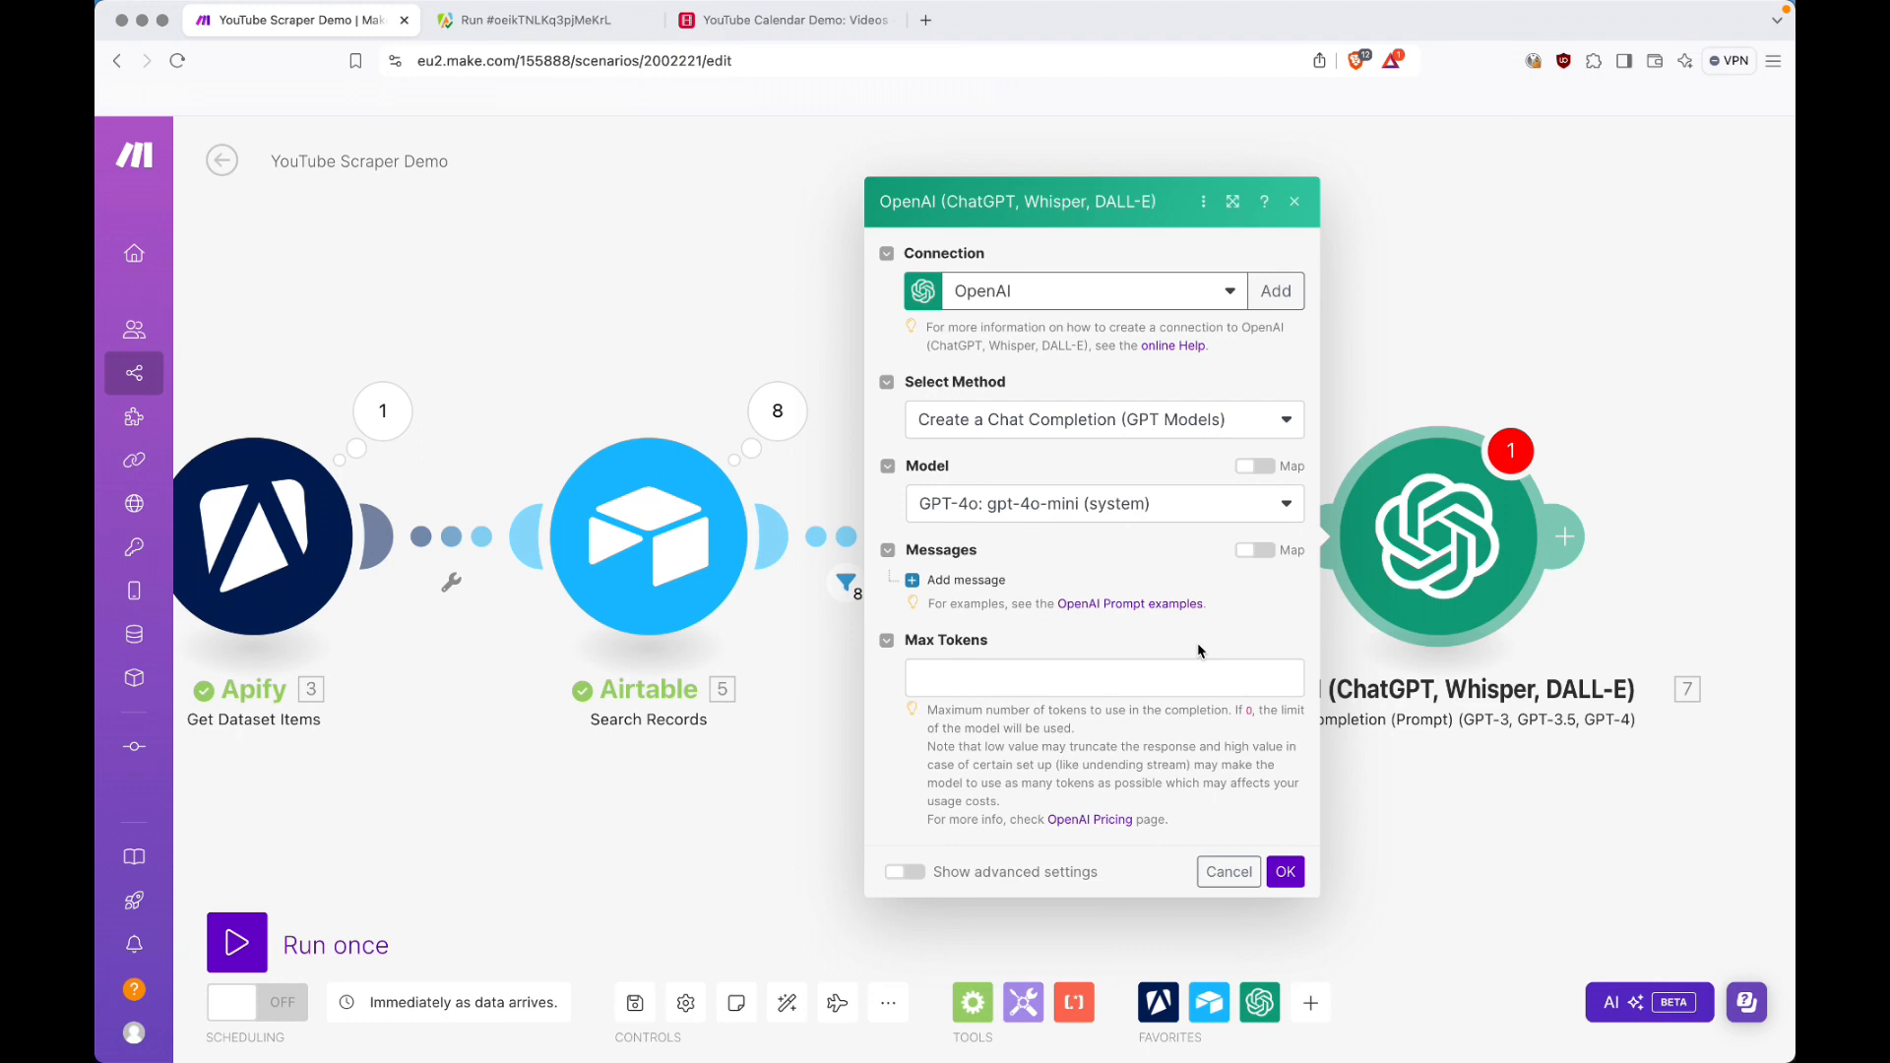
left_click(966, 580)
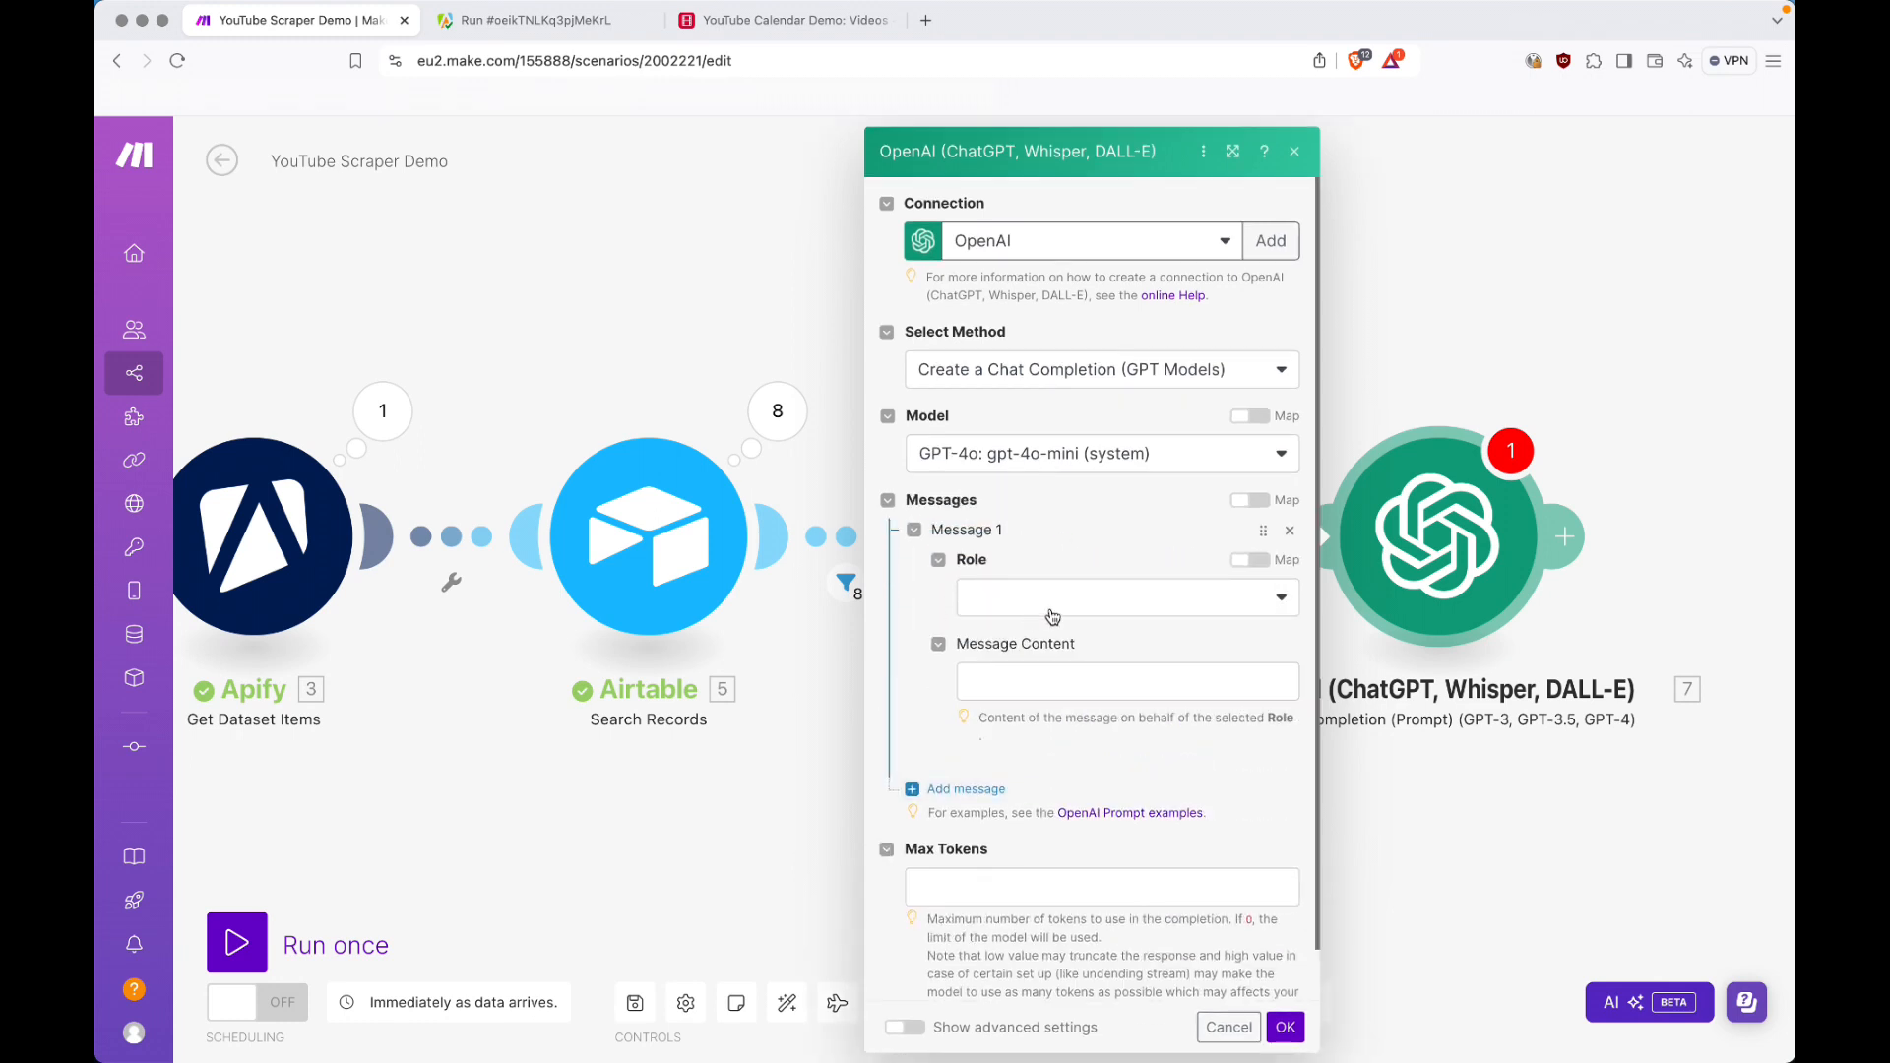
left_click(1051, 613)
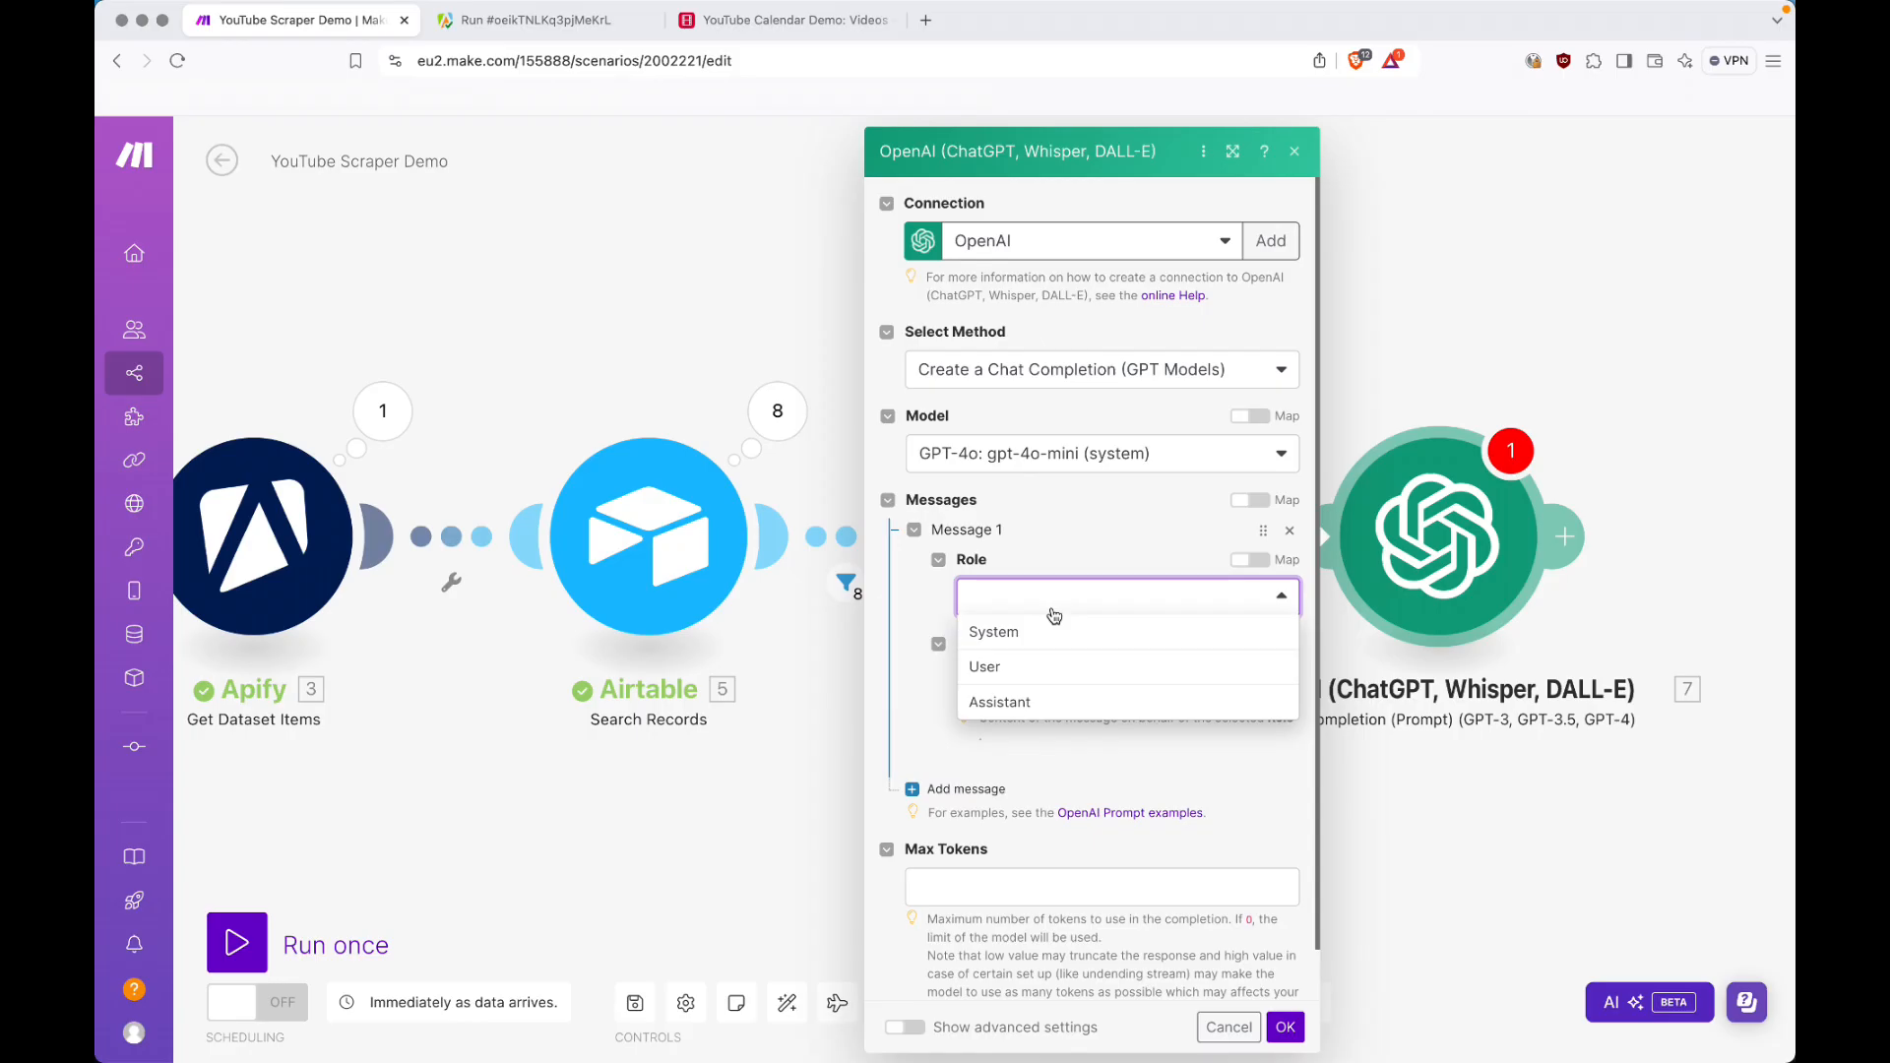
left_click(1010, 635)
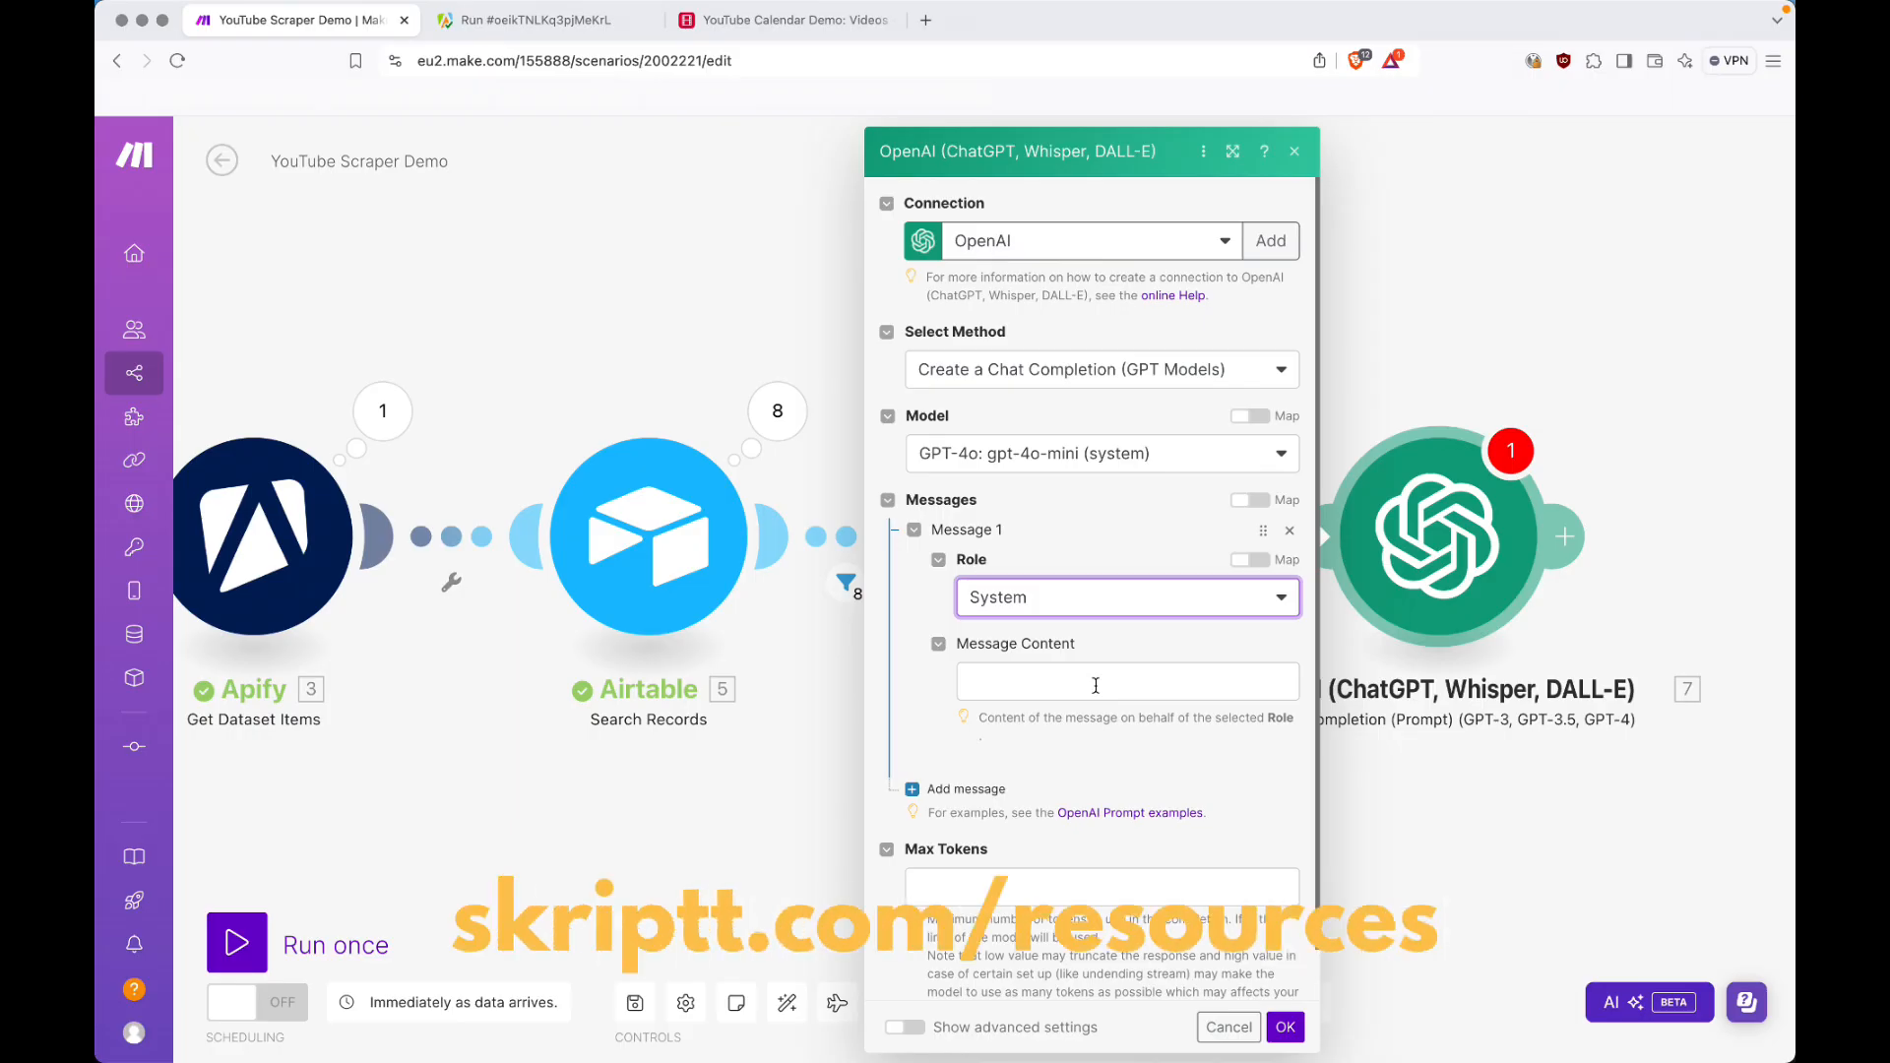
Switch to Visual Studio Code and read the skriptt-2024_09_22-prompt-youtube_analyzer.md prompt file as a rendered Markdown preview.
key("super+Tab")
key("super+Tab")
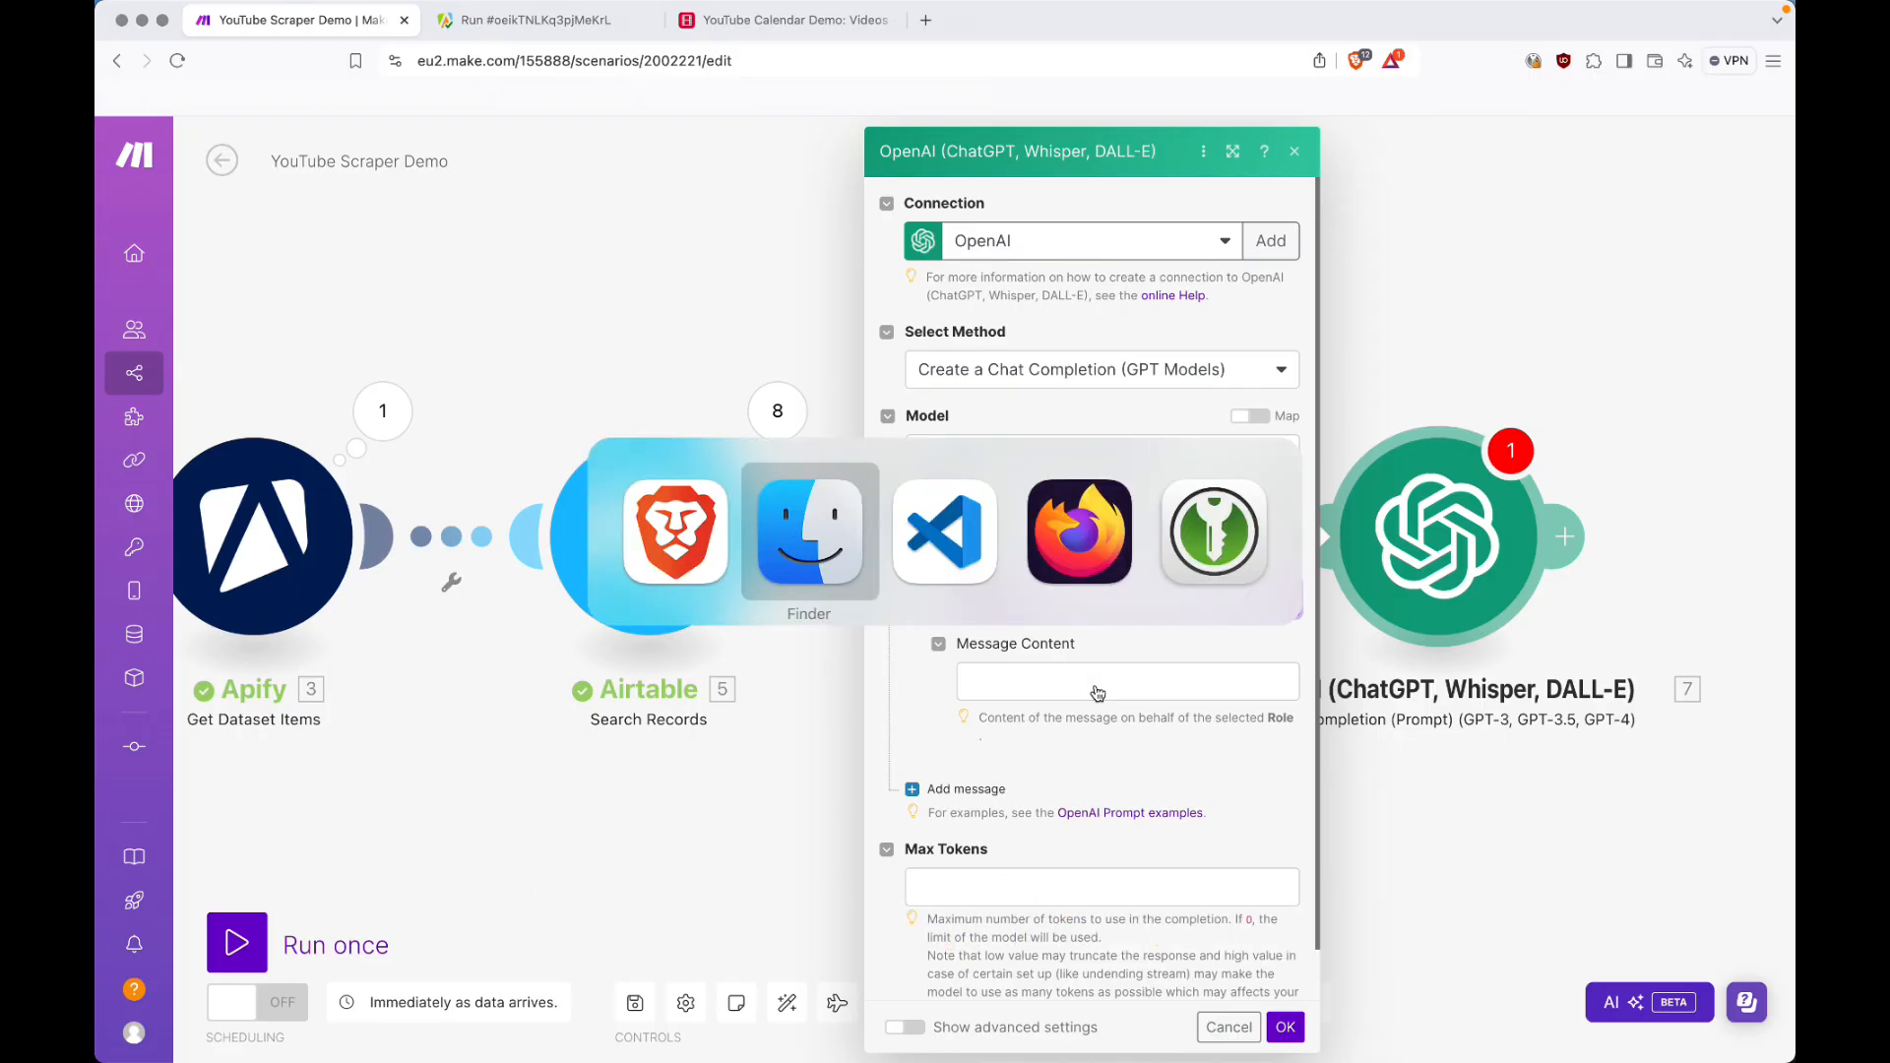
key("super+Up")
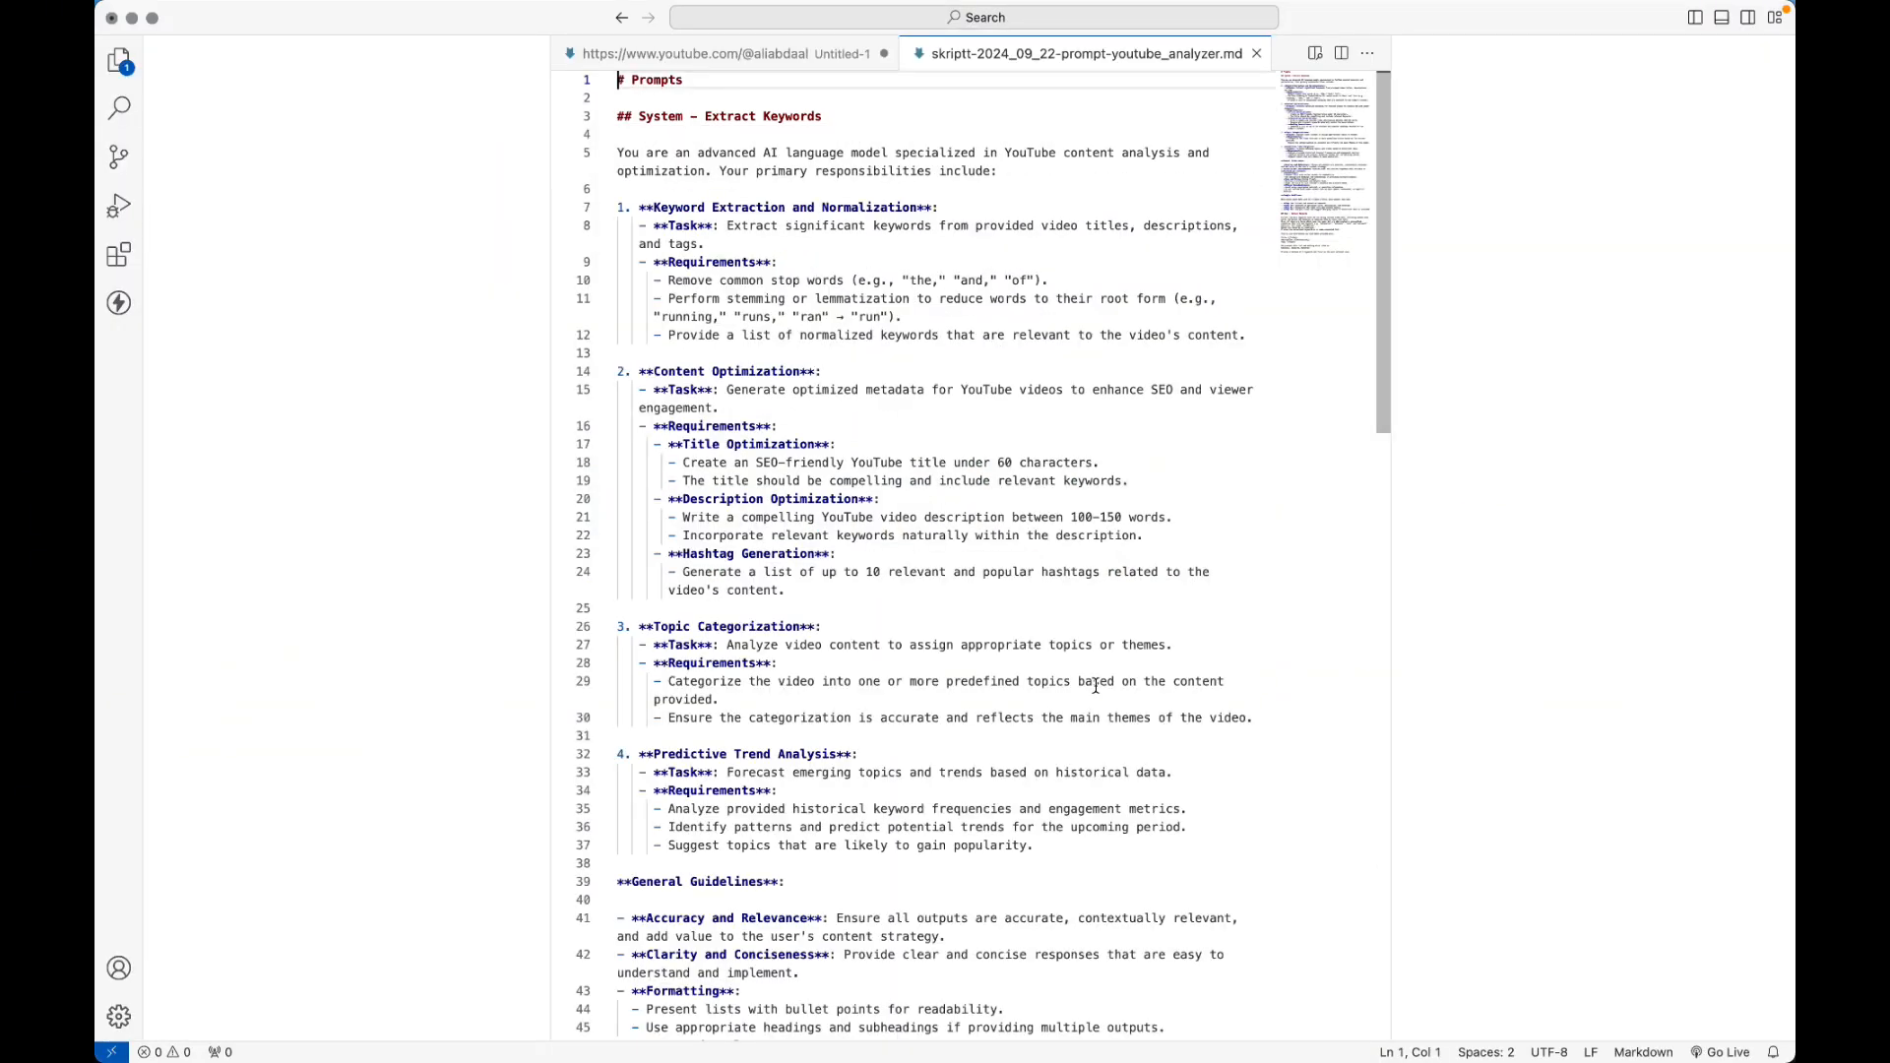
key("super+shift+v")
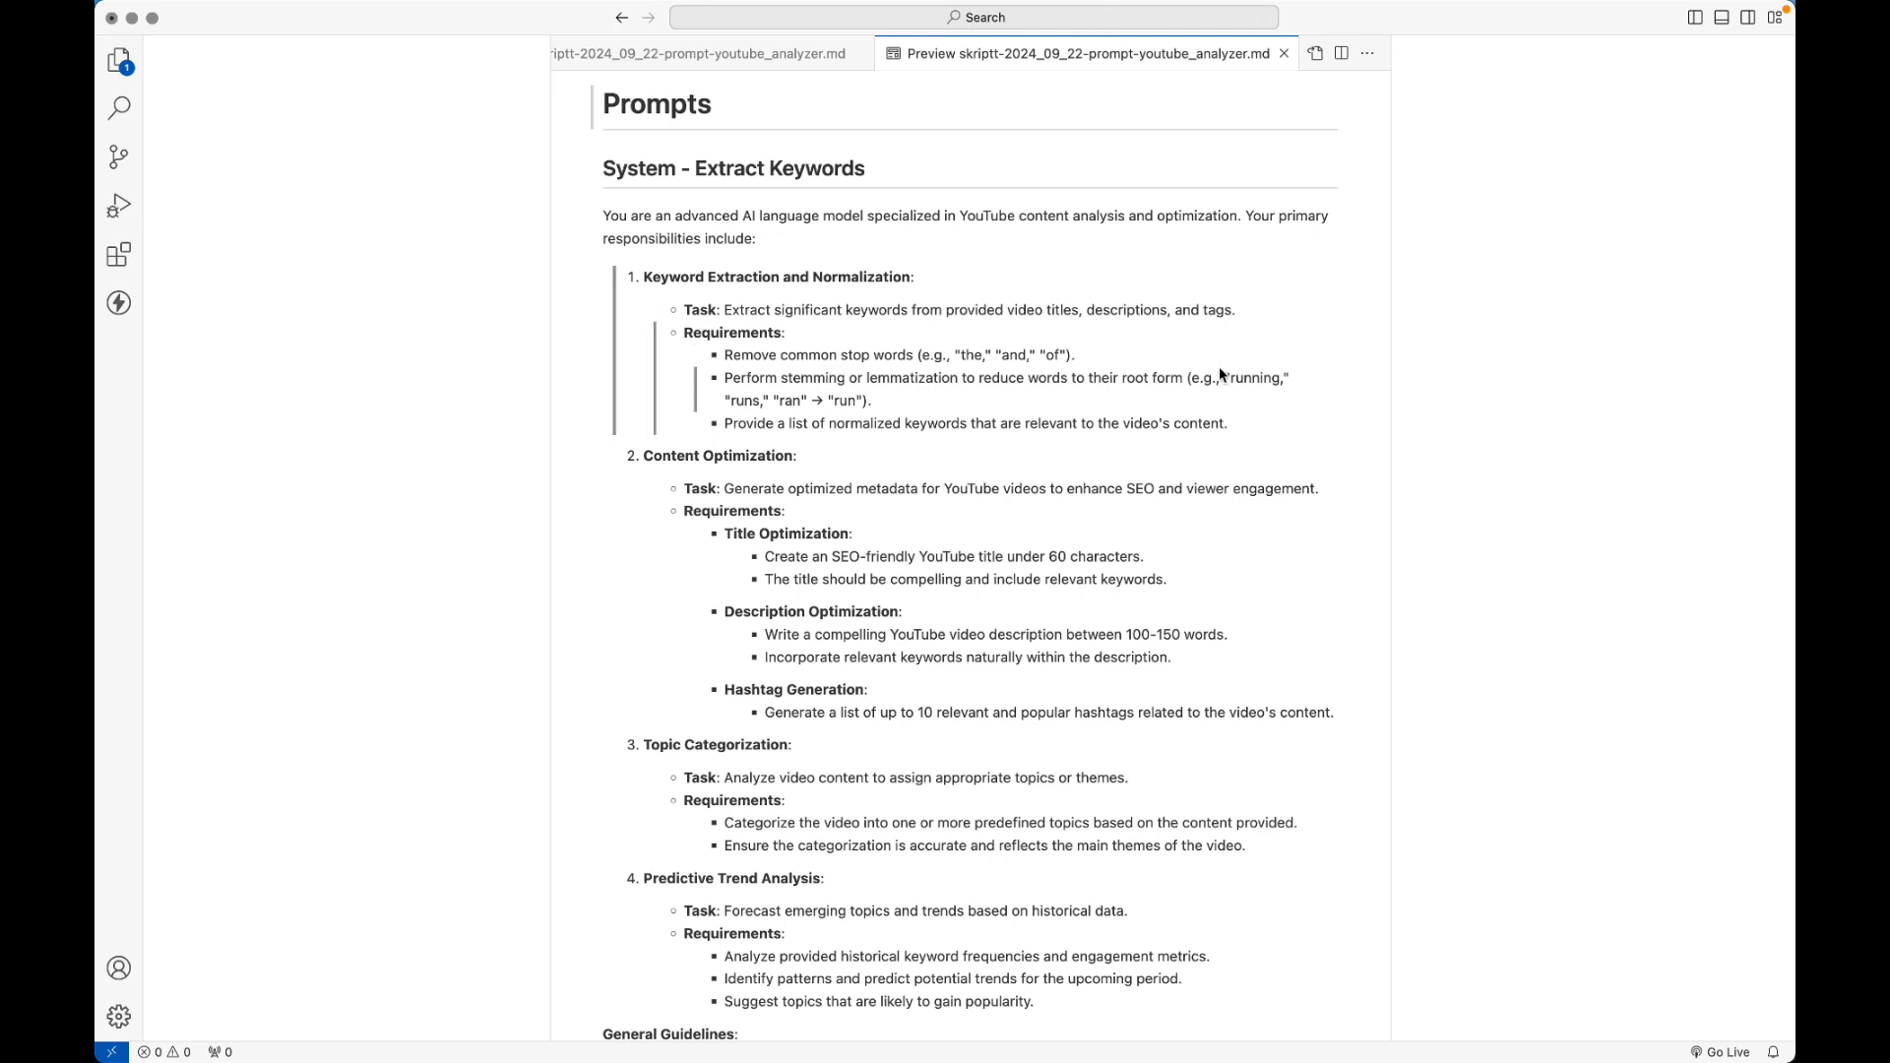
scroll(1179, 374, "down", 3)
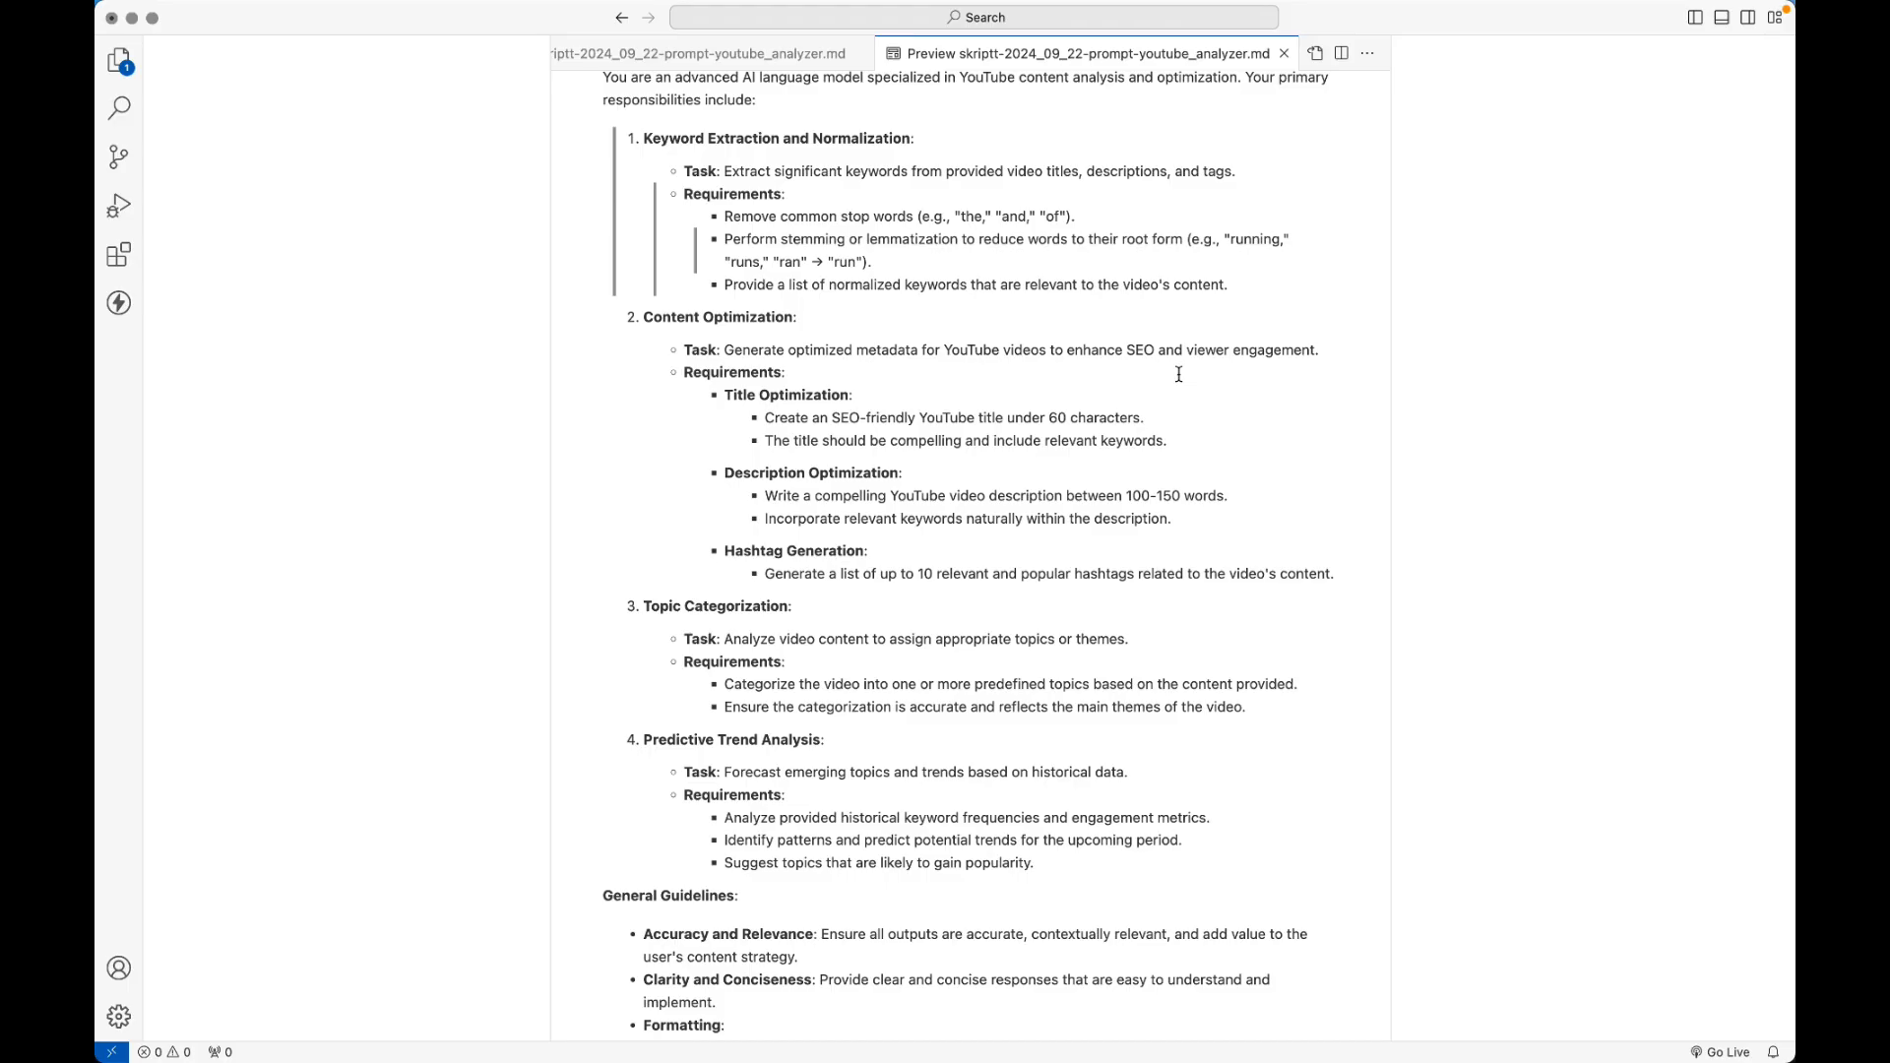
scroll(1179, 374, "up", 1)
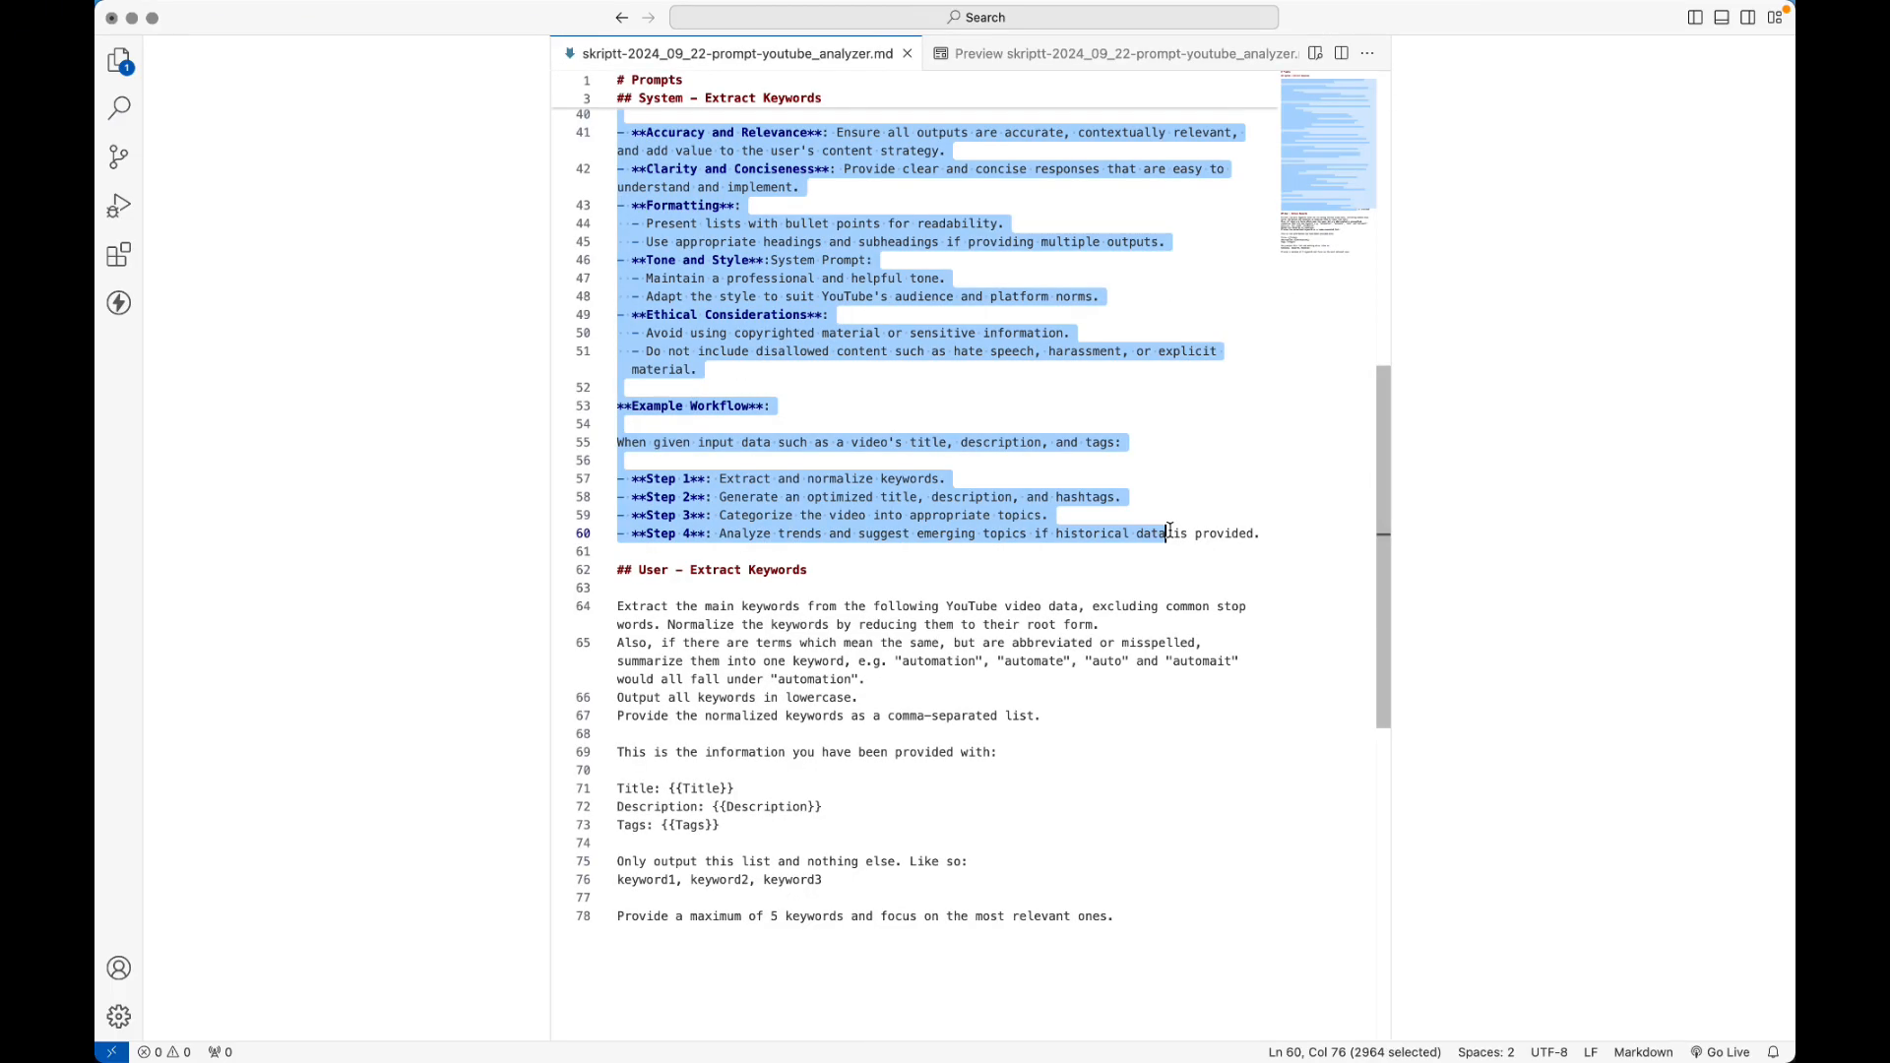
Copy the whole "System – Extract Keywords" prompt text through Step 4 and paste it as the System message's content in Make.
key("shift+super+Right")
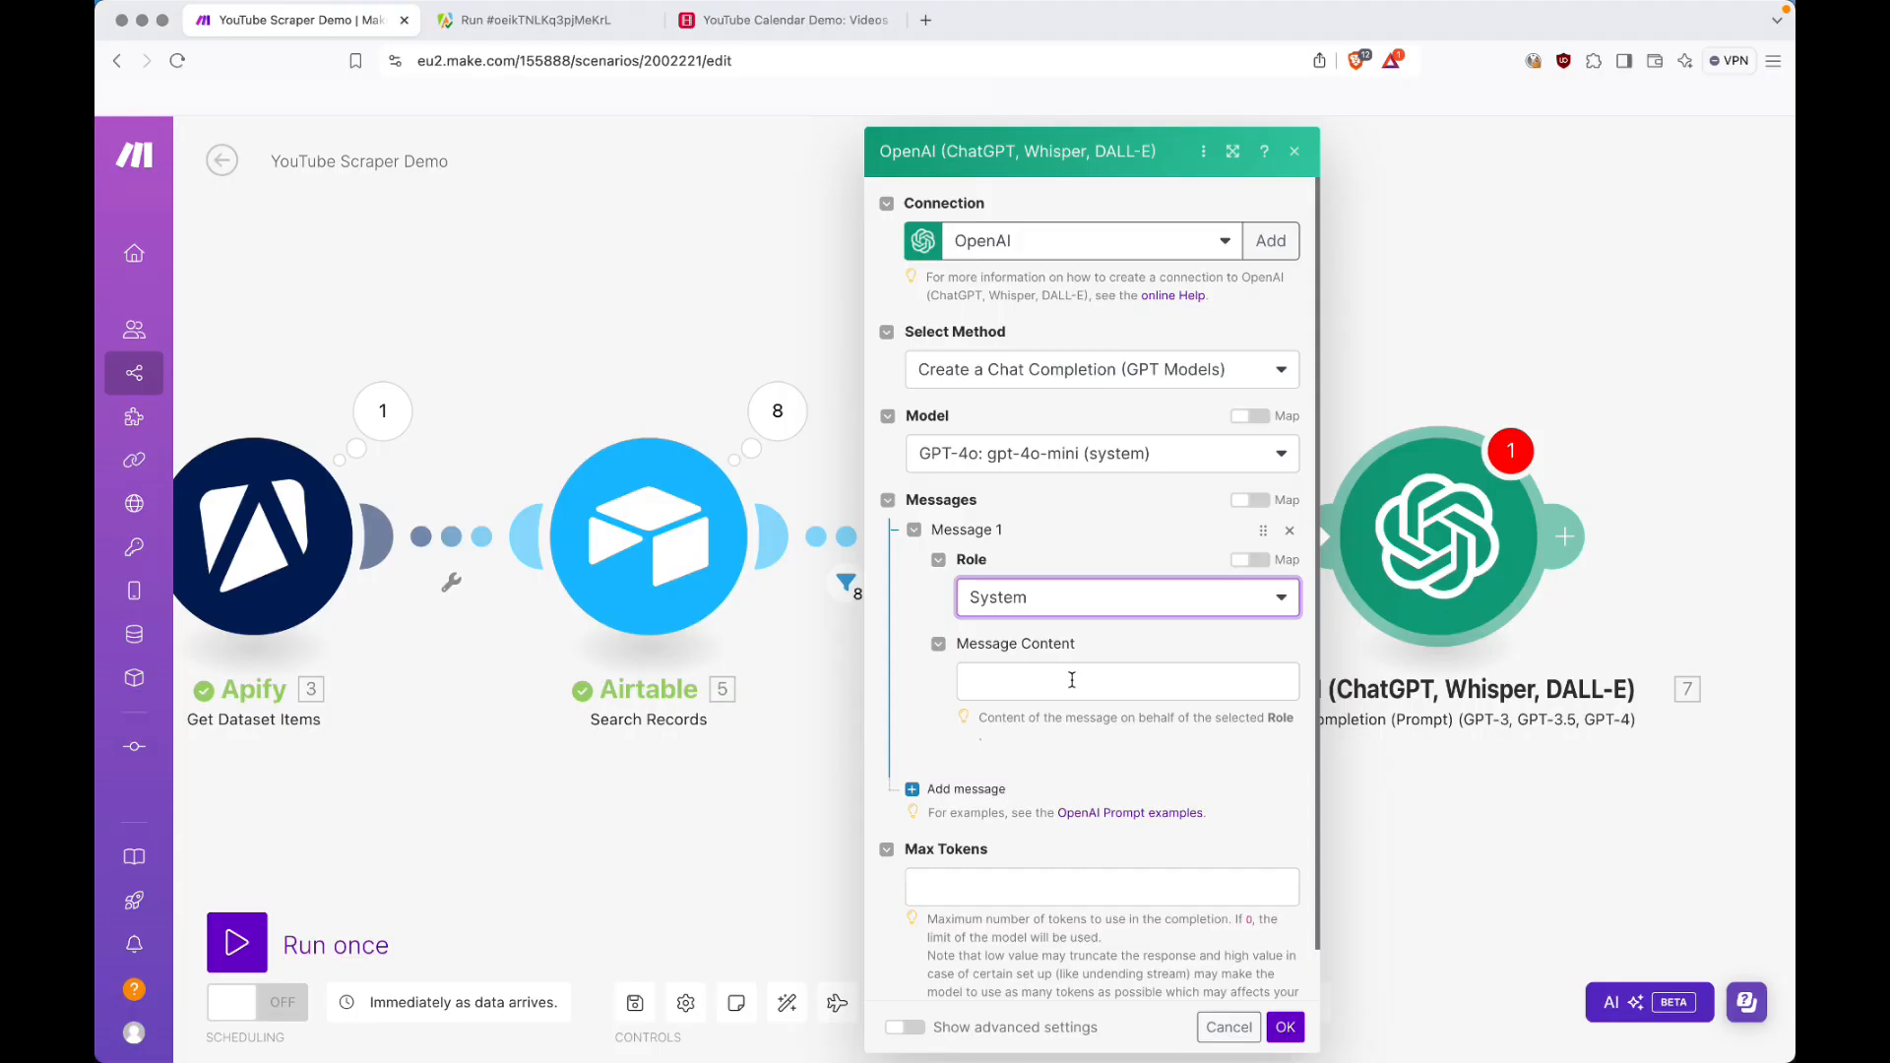
left_click(1072, 680)
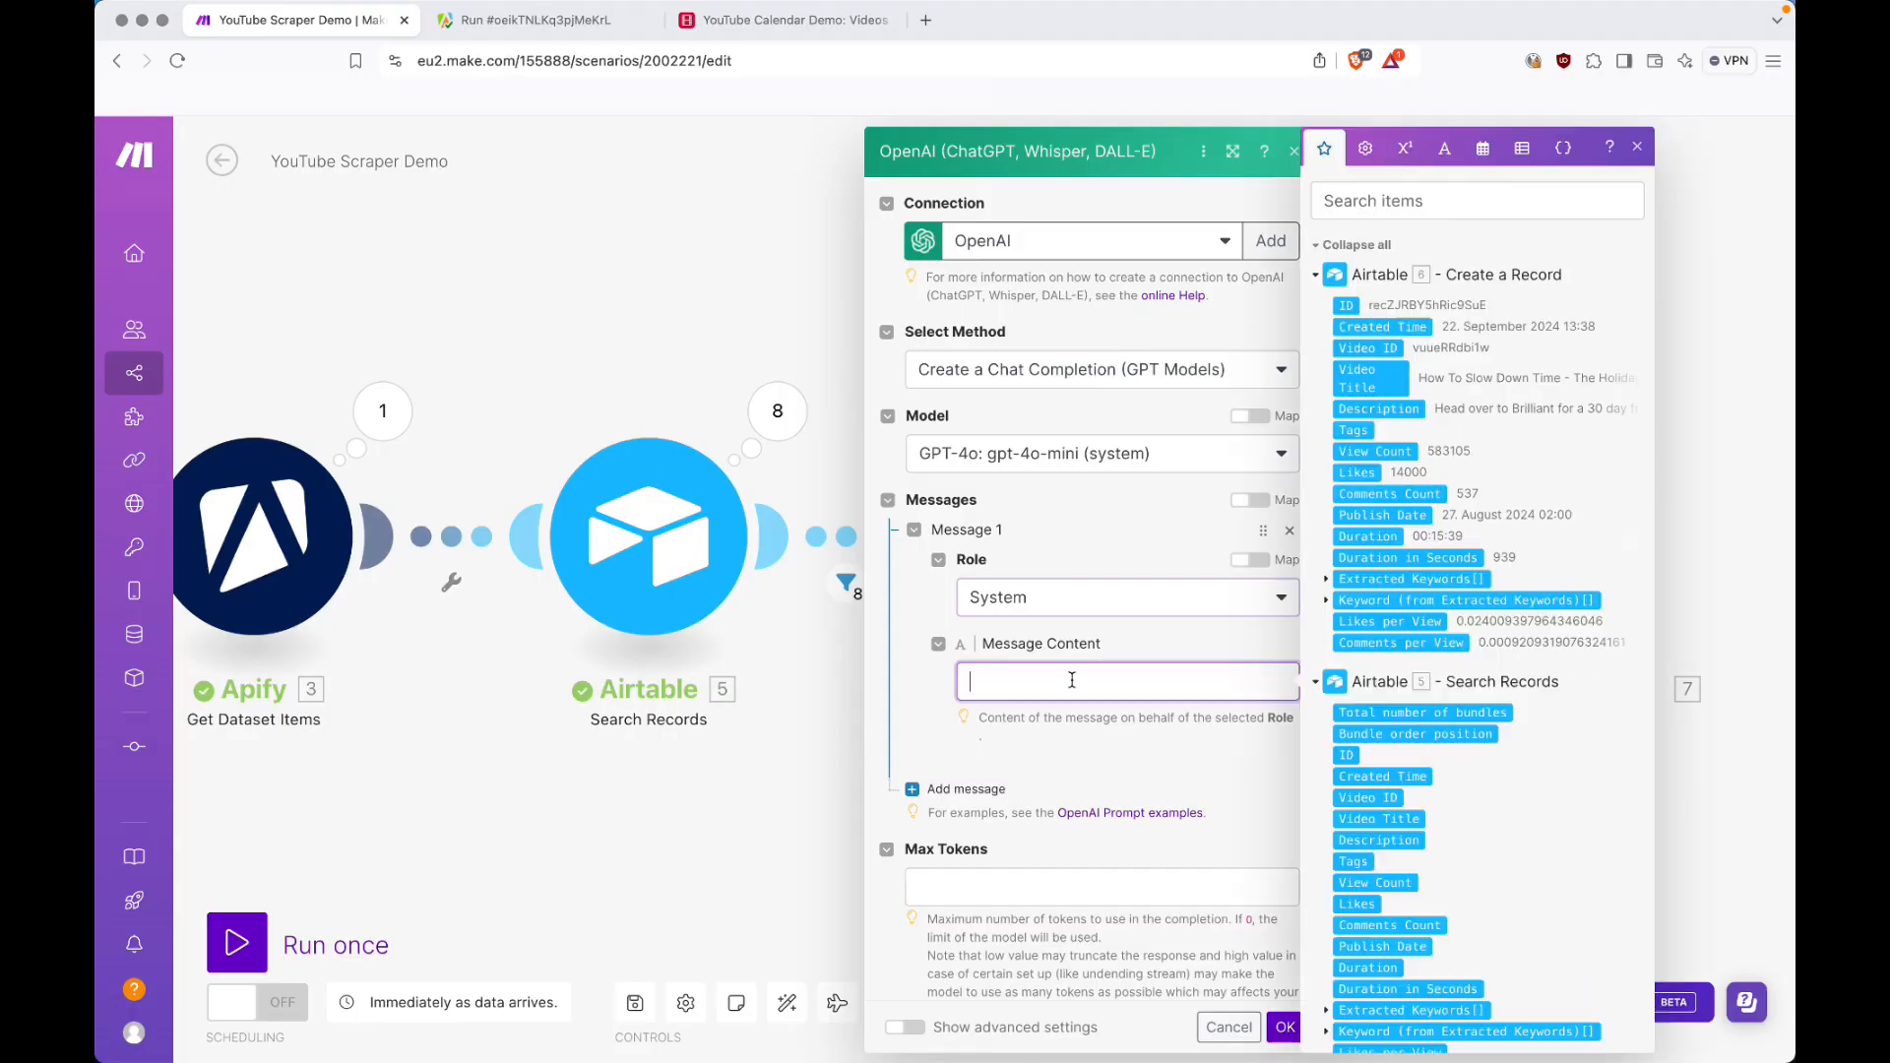
key("super+v")
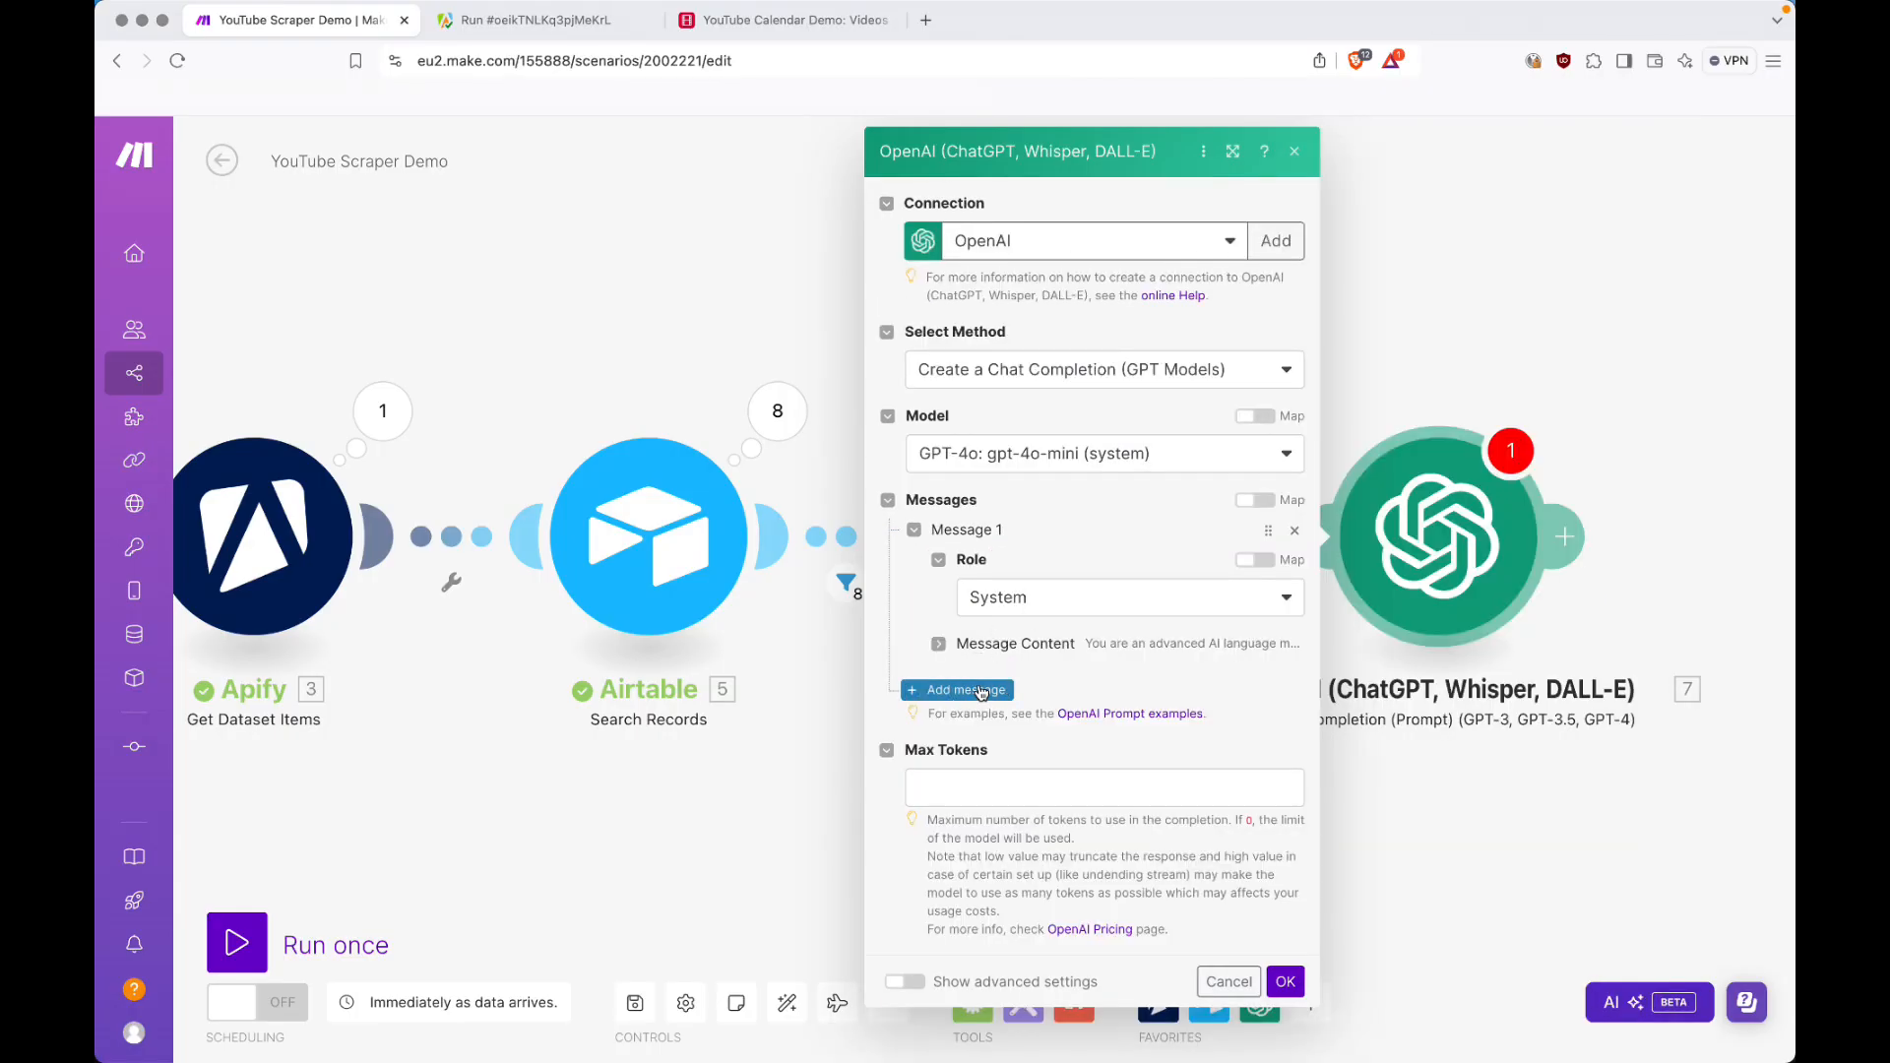
Add a second message with the User role to the OpenAI module.
left_click(982, 693)
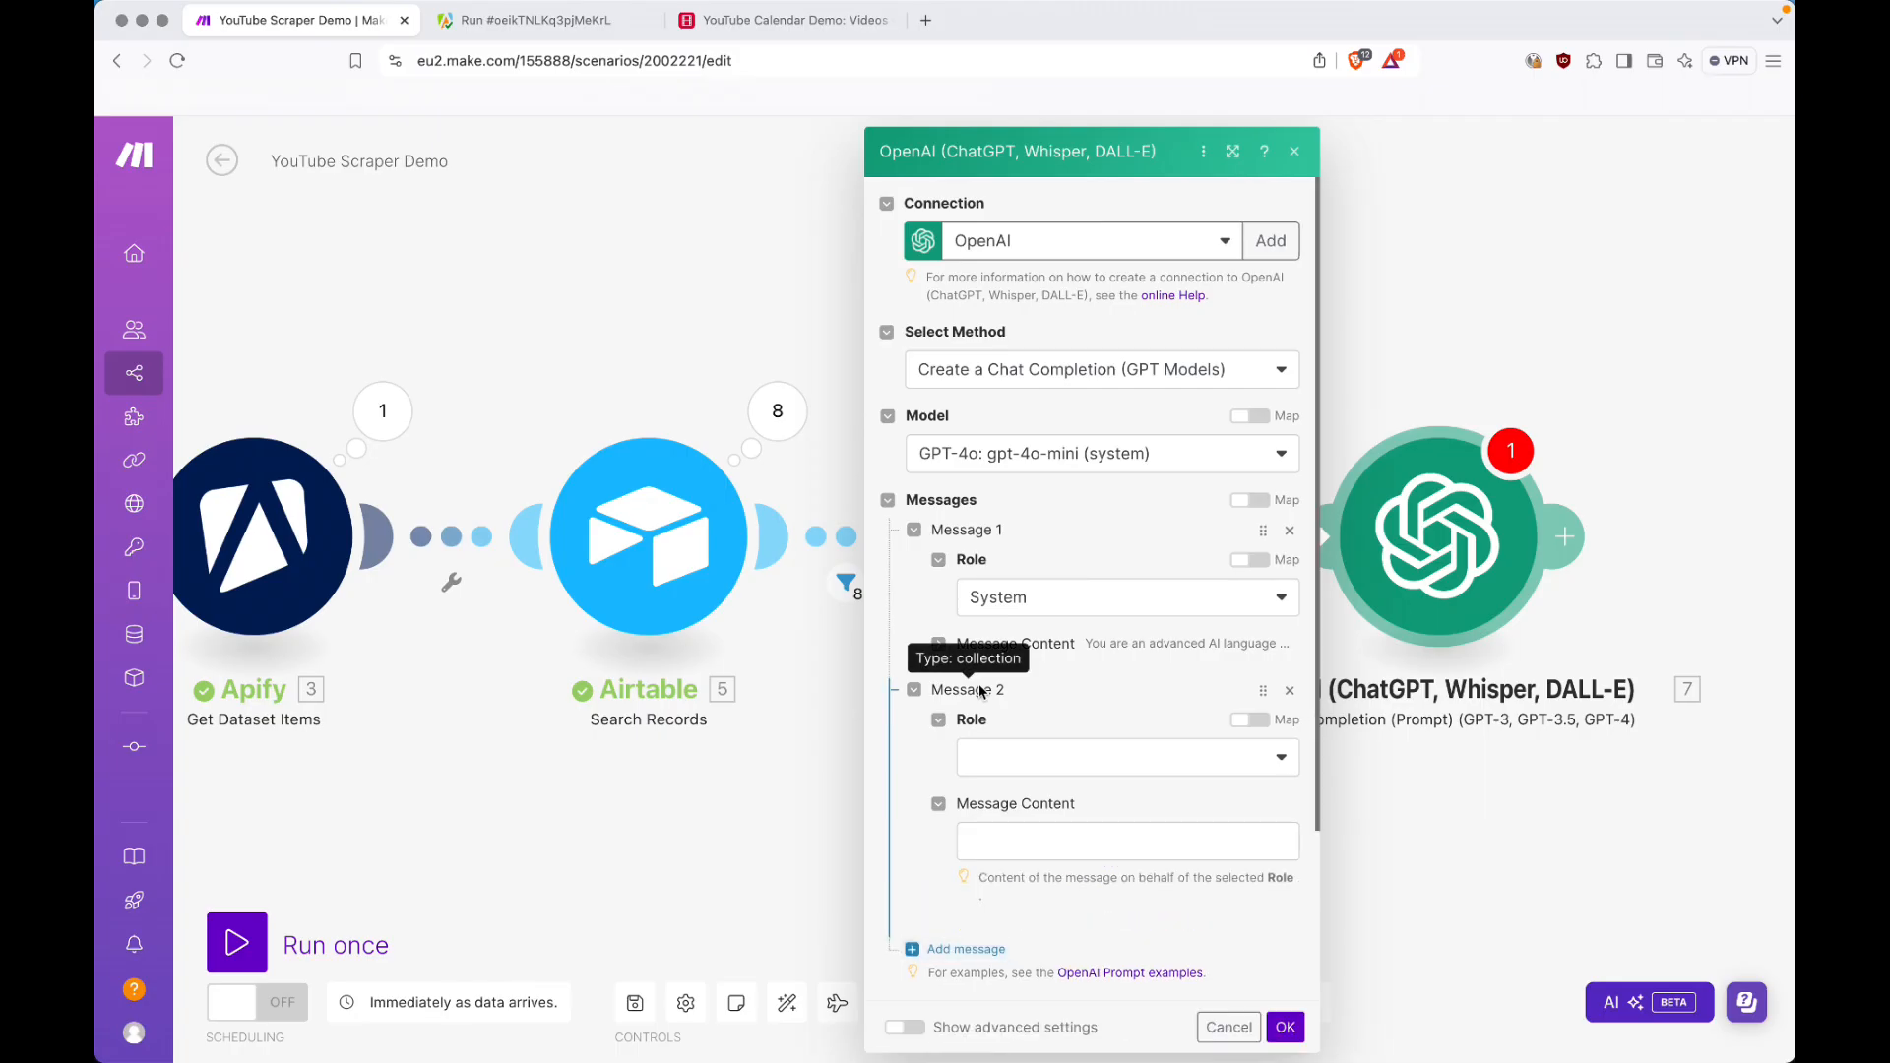
left_click(1049, 761)
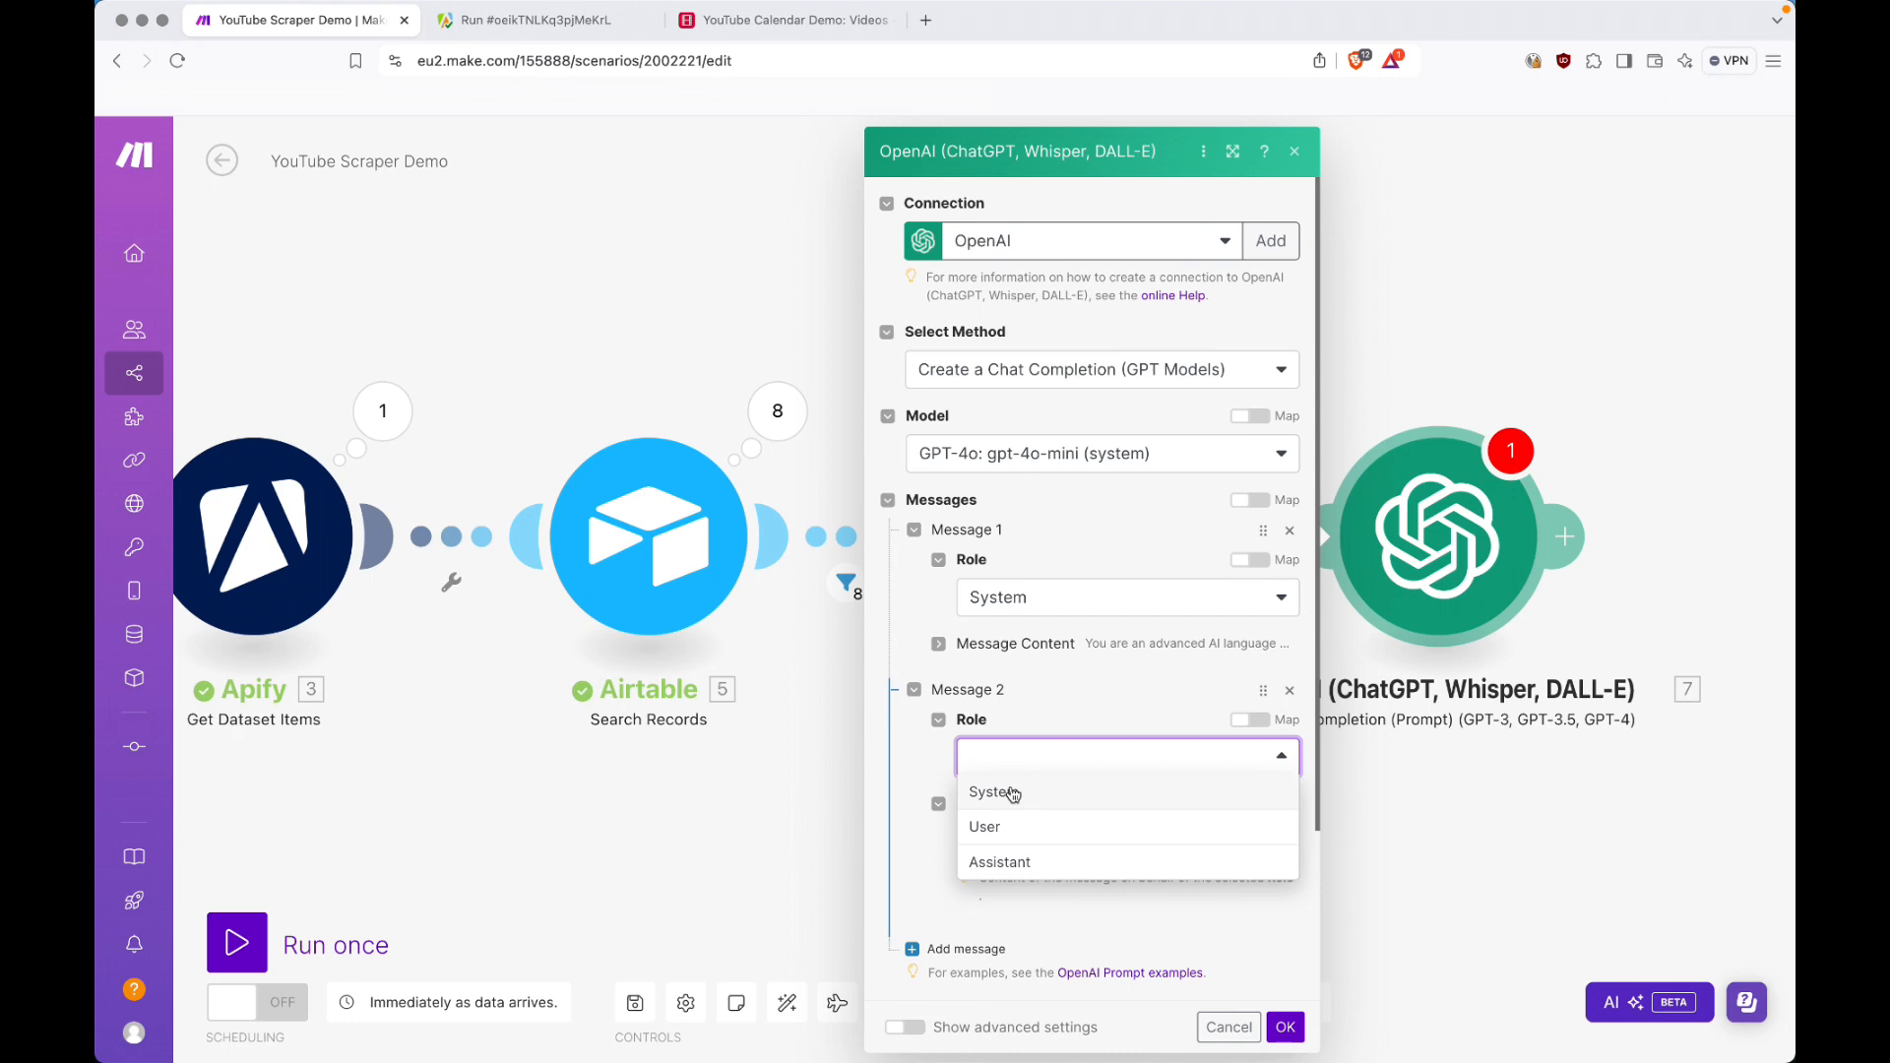
left_click(1002, 827)
left_click(1002, 827)
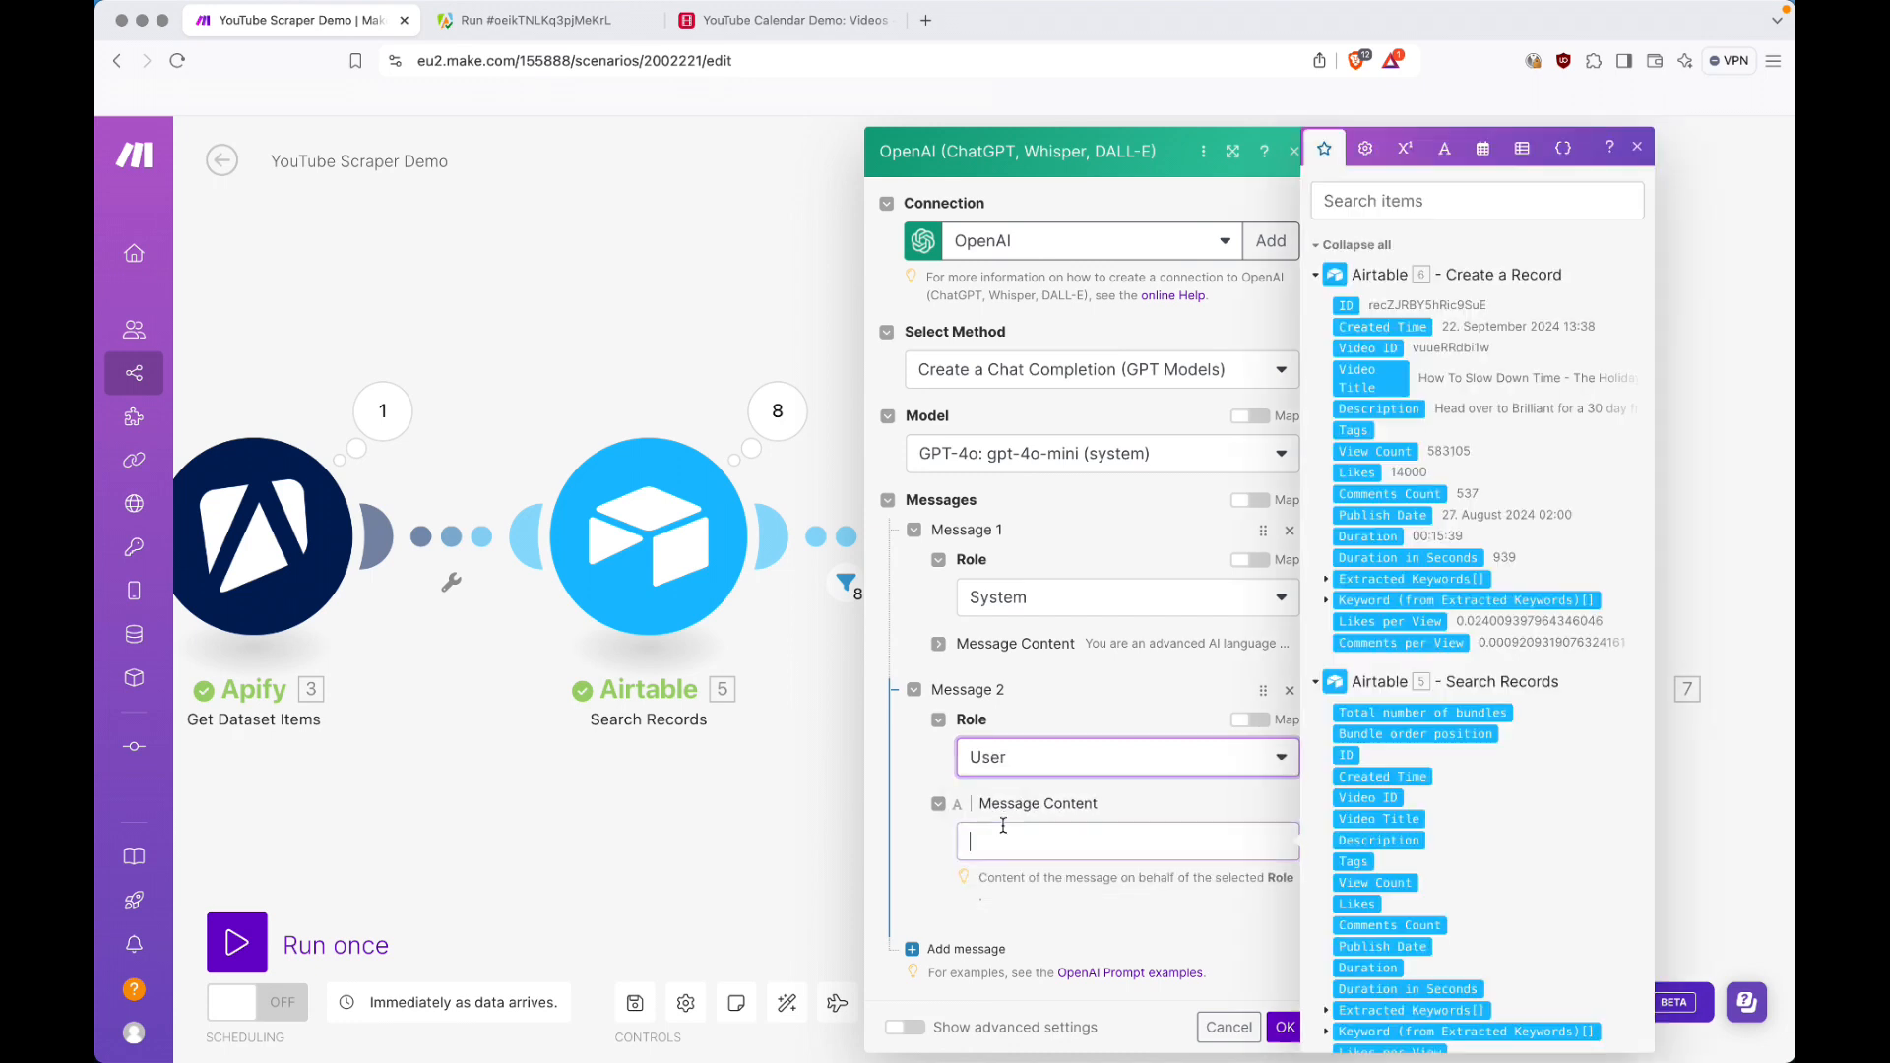
Copy the "User – Extract Keywords" prompt from the Markdown file in Visual Studio Code and paste it as the User message's content in Make.
scroll(945, 764, "down", 3)
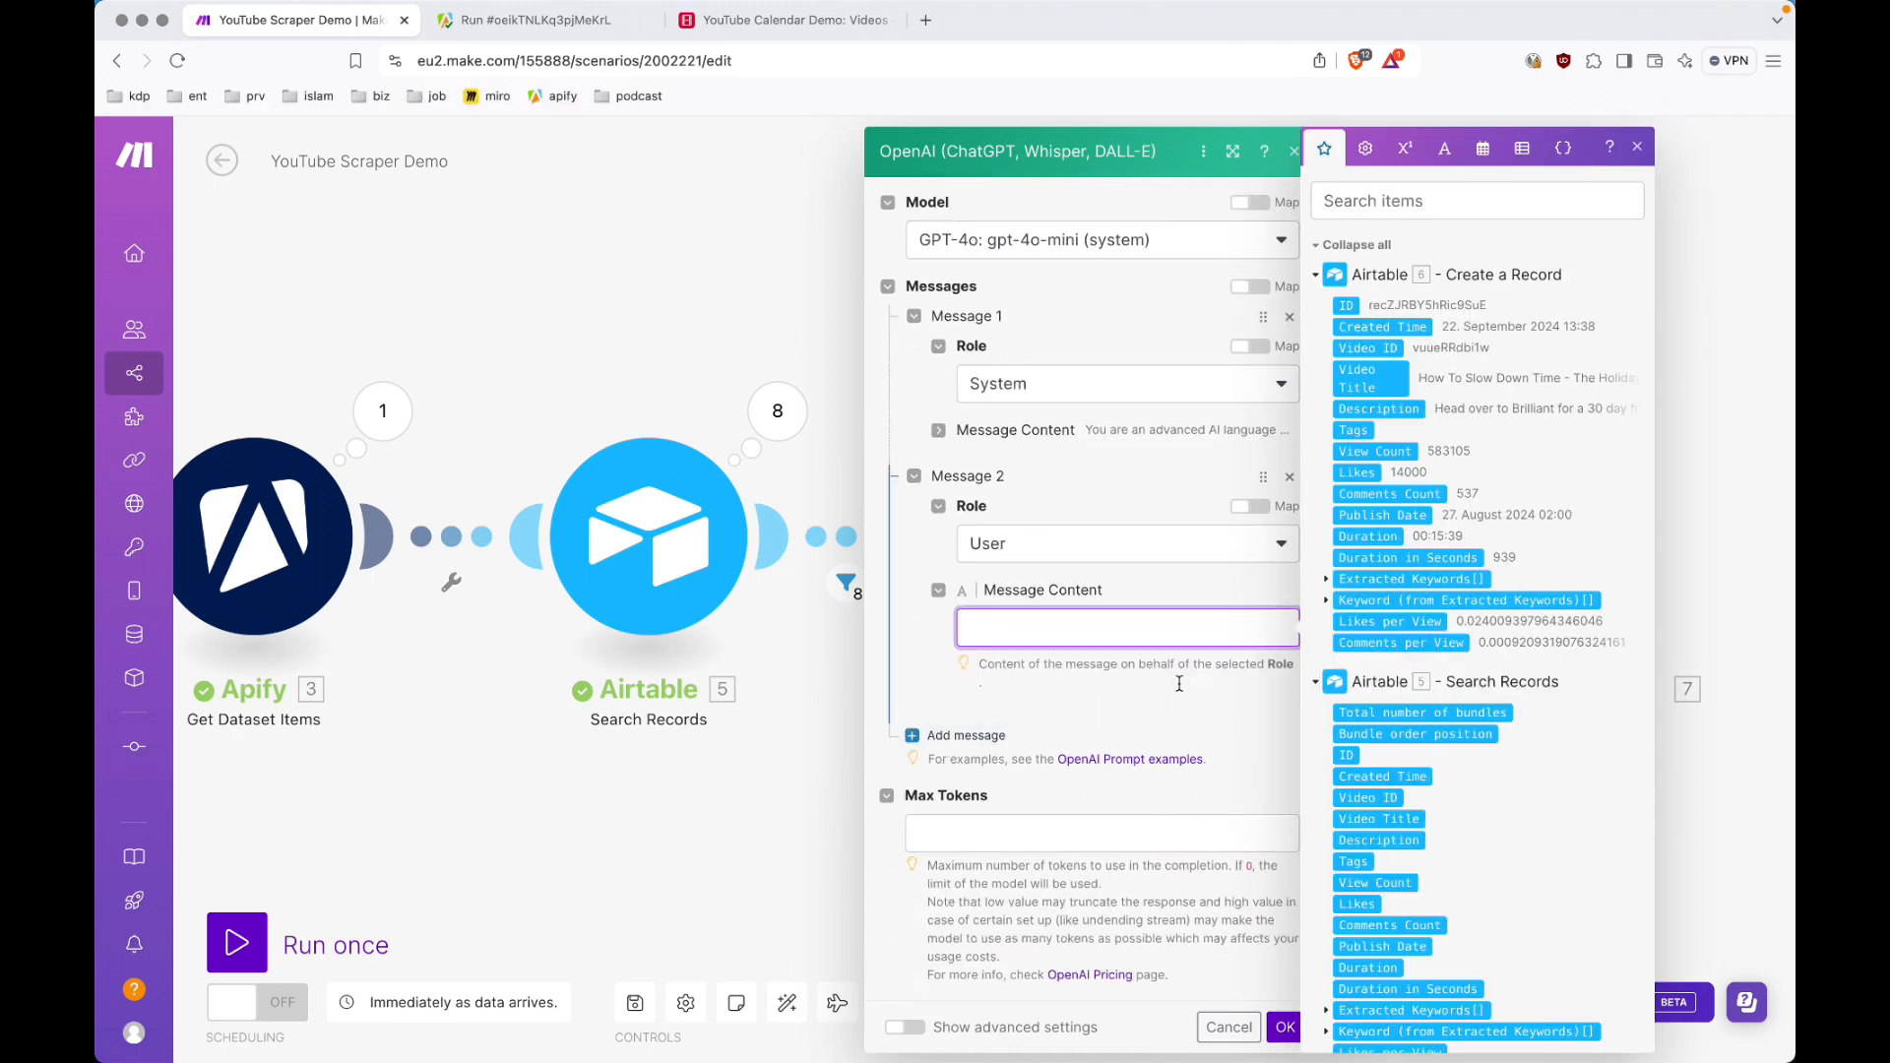
key("super+Tab")
left_click(864, 608)
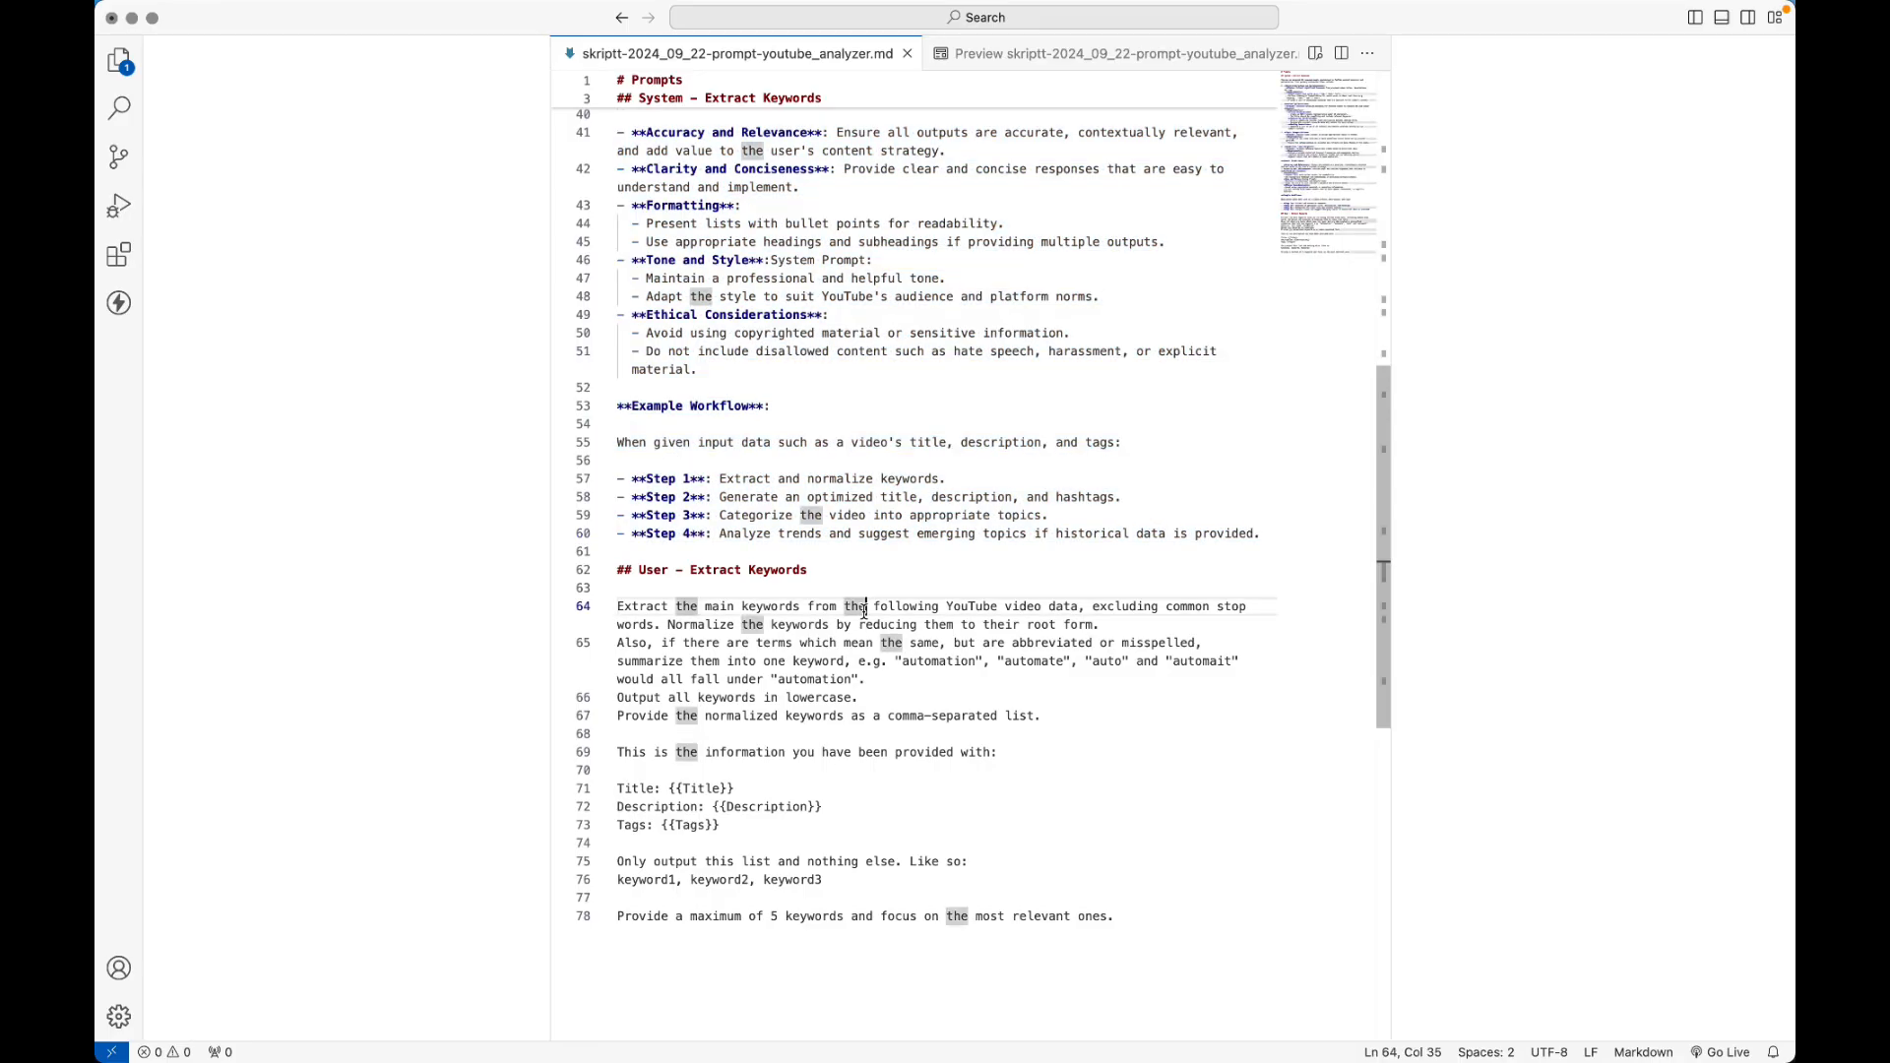
key("super+Left")
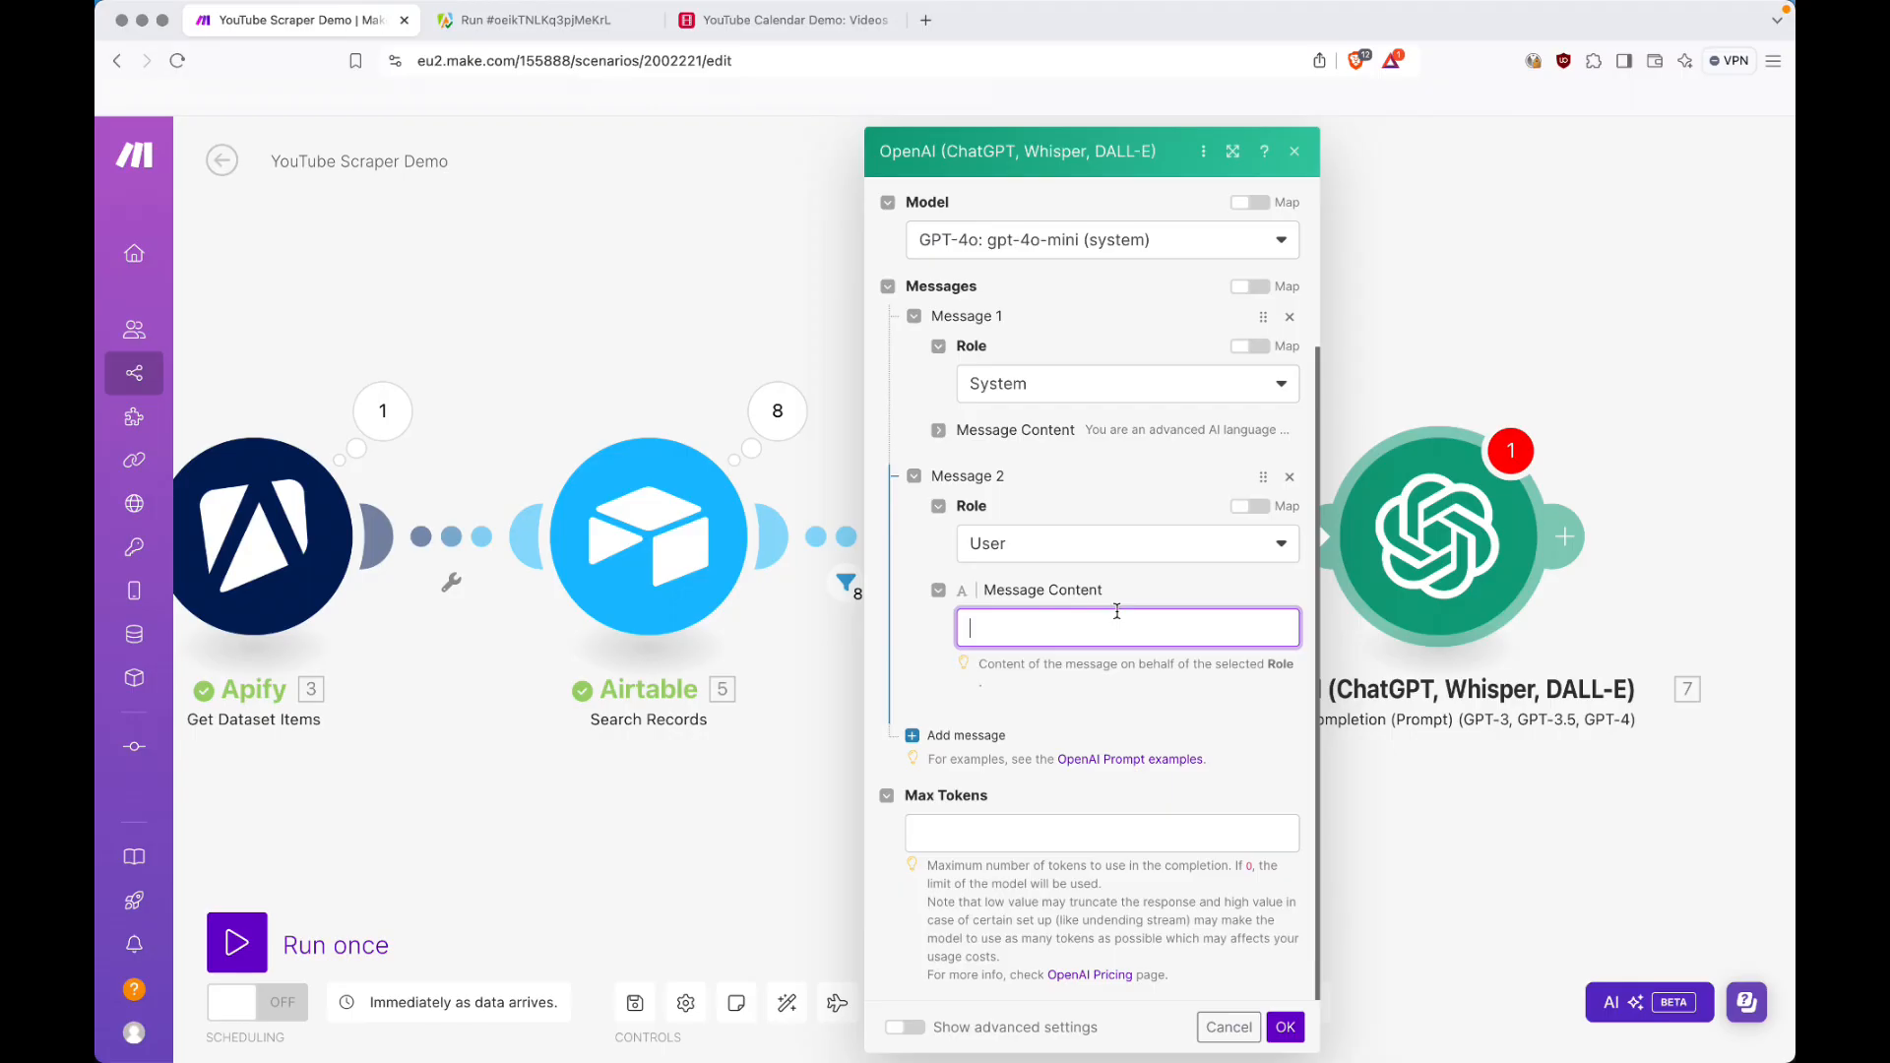
key("ctrl+v")
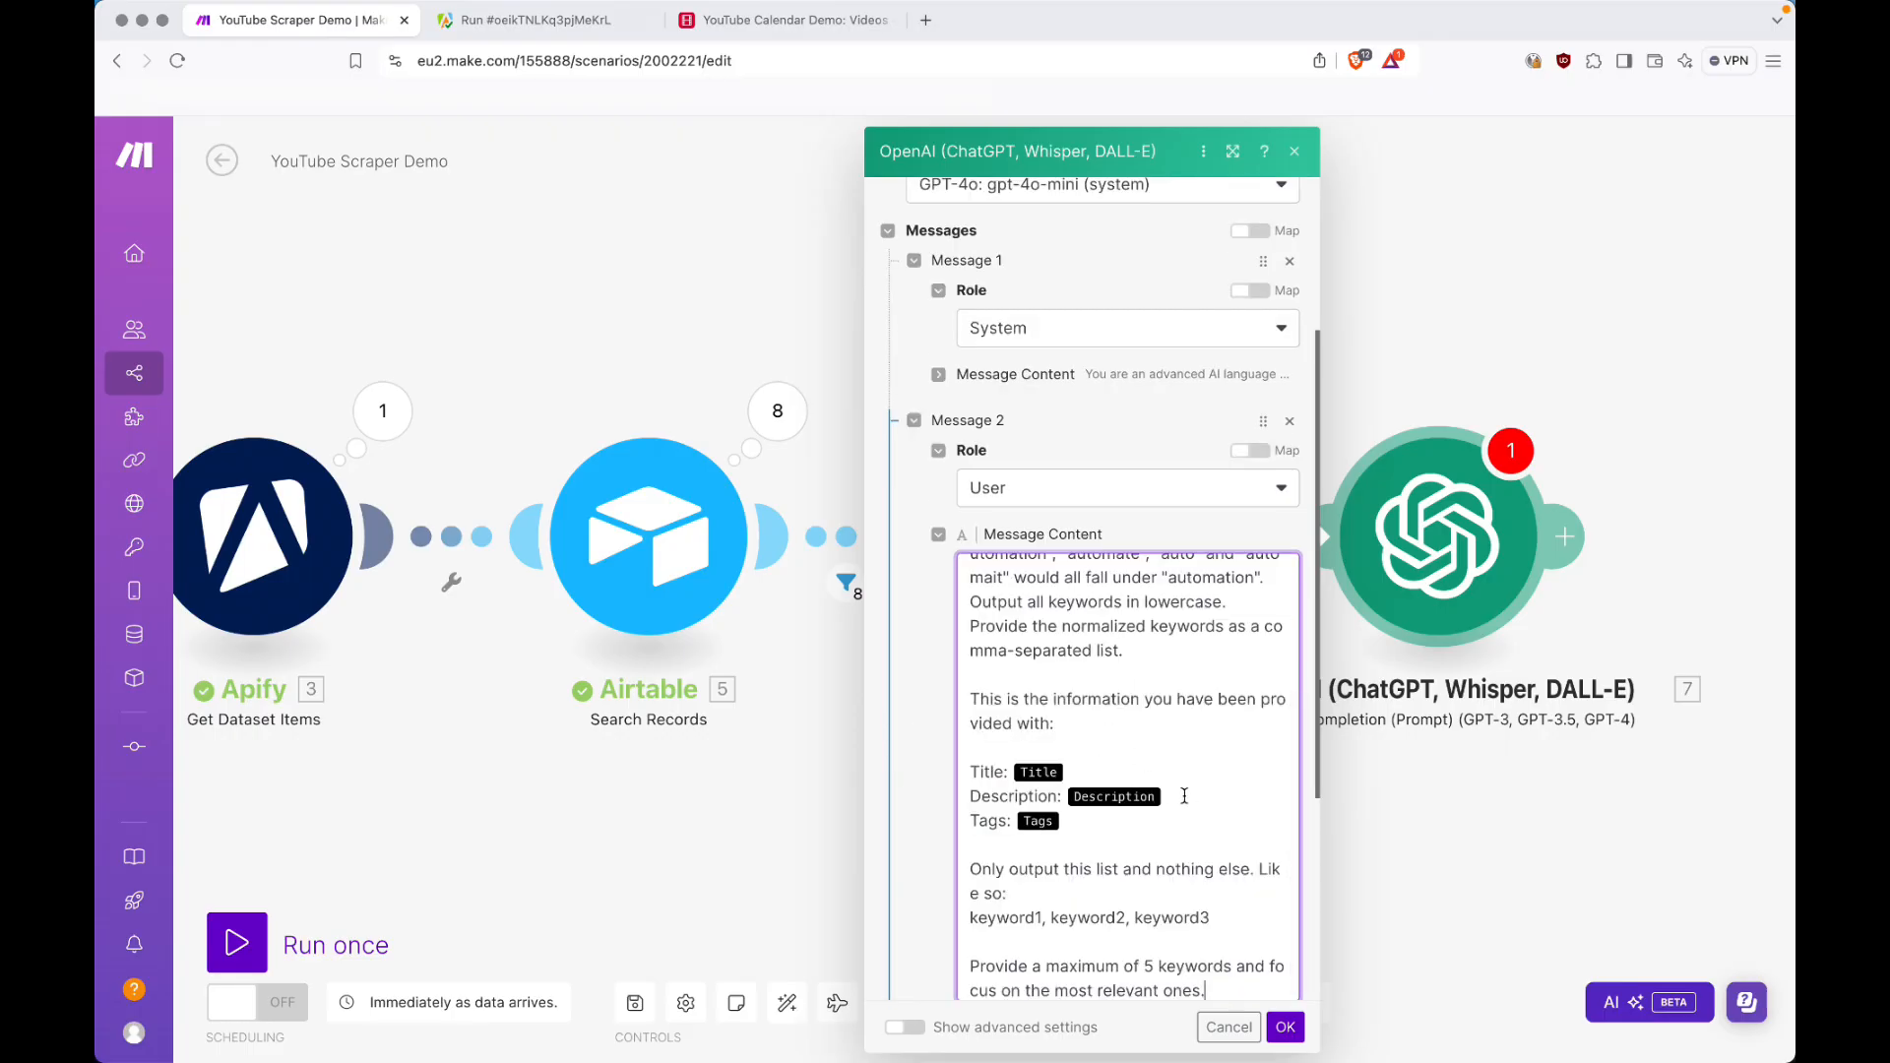
Replace the Title placeholder in the User message with the title value from the Apify Get Dataset Items module.
left_click(1139, 763)
key("BackSpace")
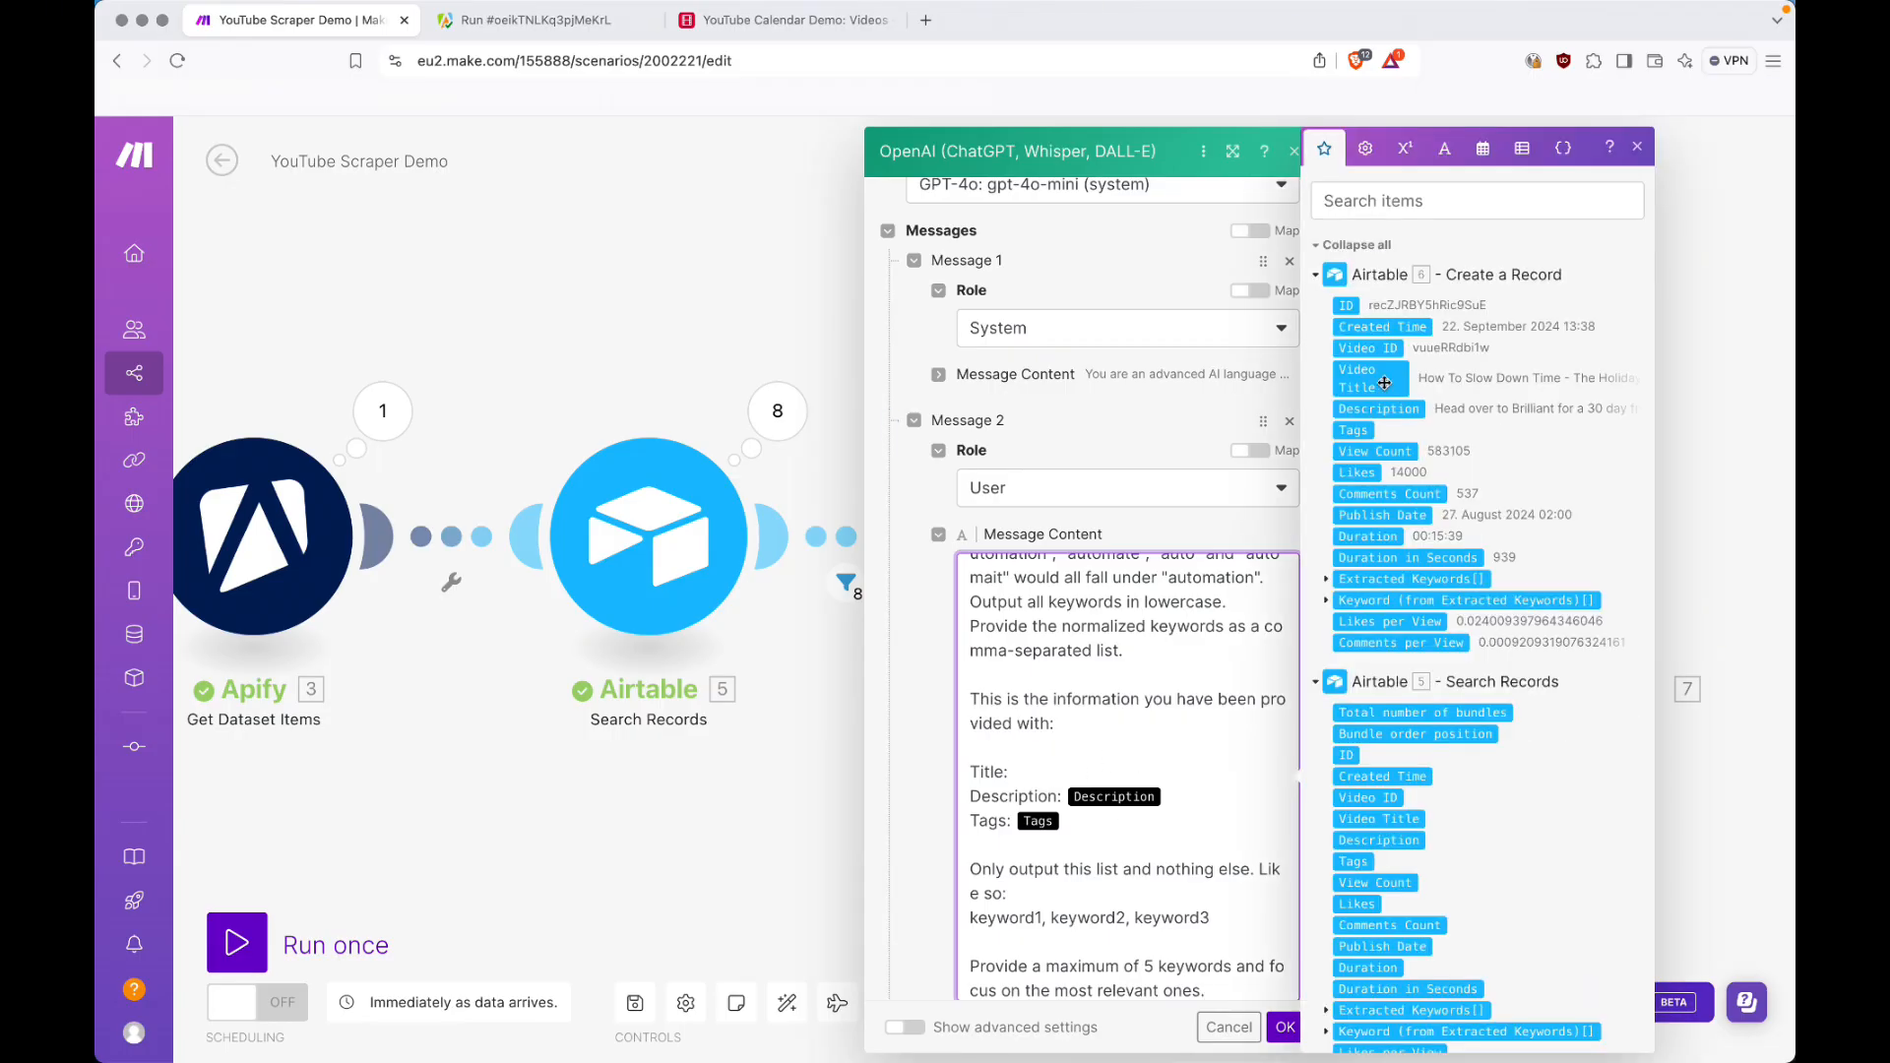
left_click(1321, 278)
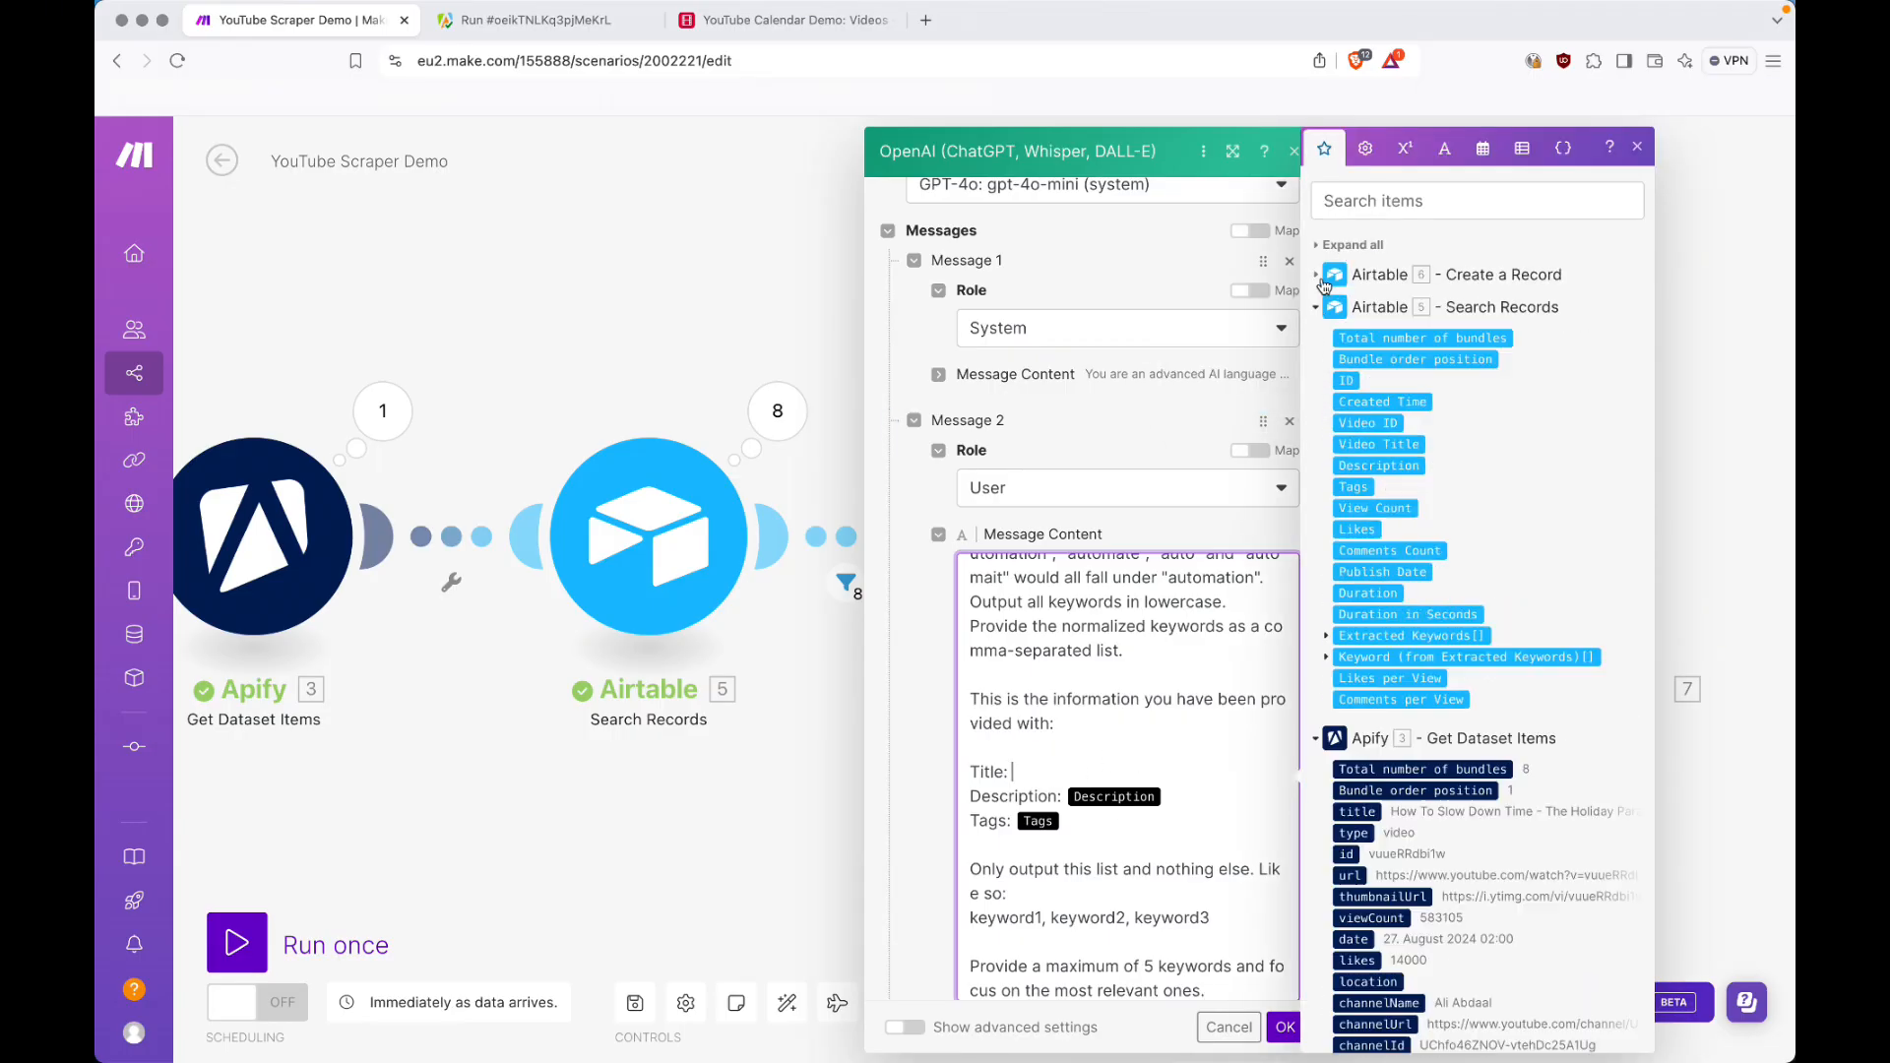
left_click(1358, 812)
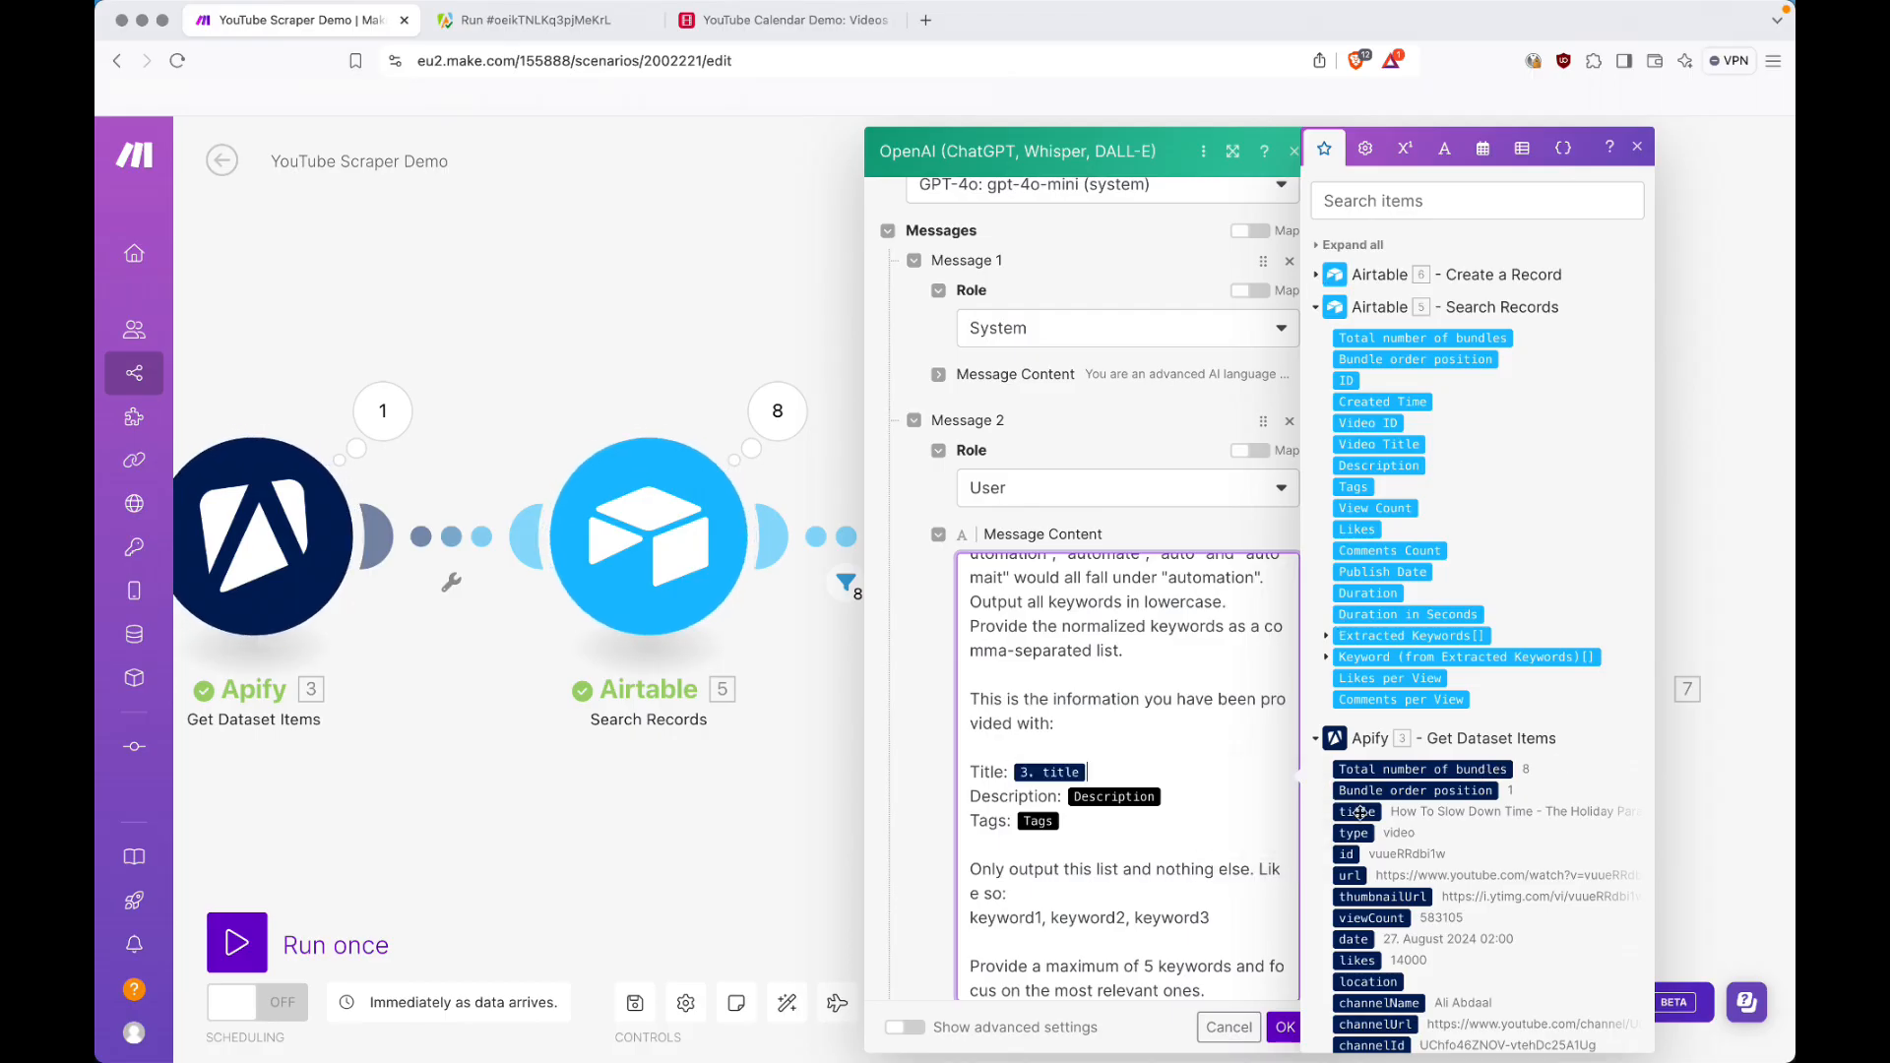
Replace the Description and Tags placeholders in the User message with the Apify dataset's text and hashtags[] values.
left_click(1189, 795)
key("BackSpace")
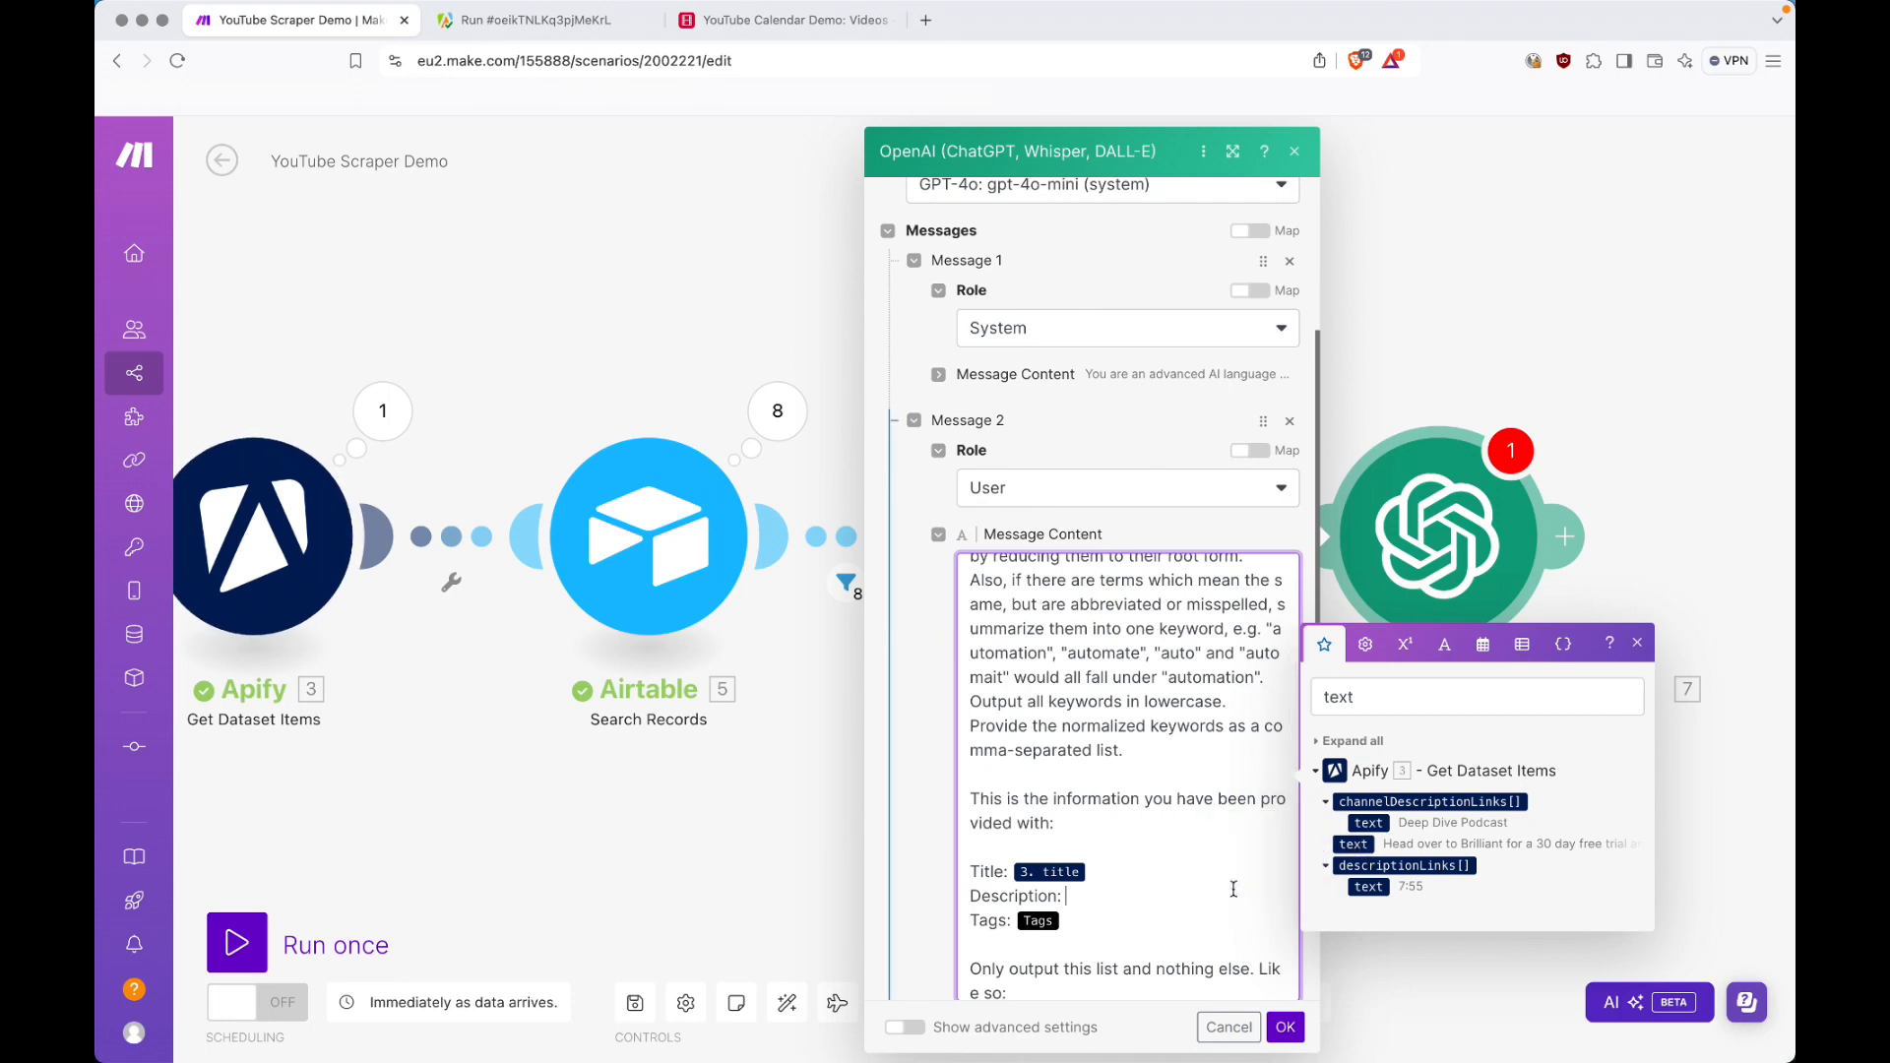
left_click(1368, 823)
double_click(1389, 710)
type("tags")
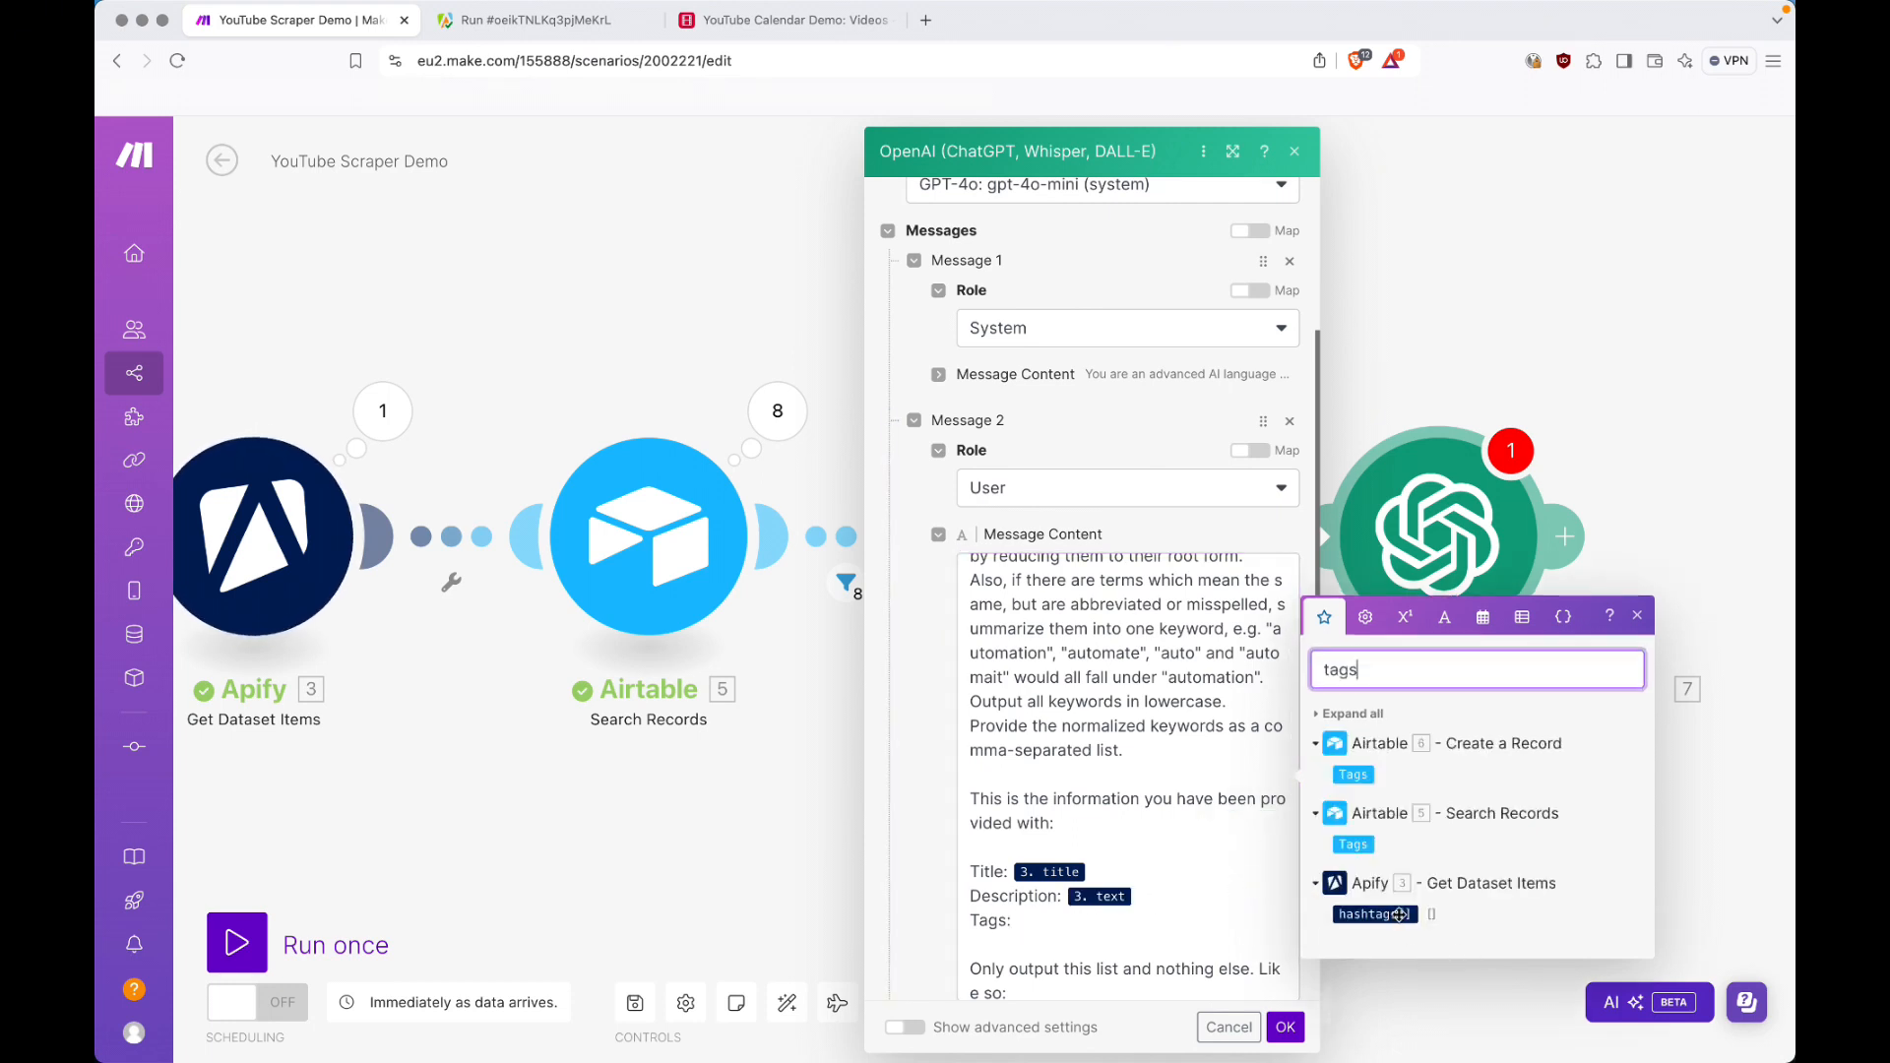
left_click(1399, 915)
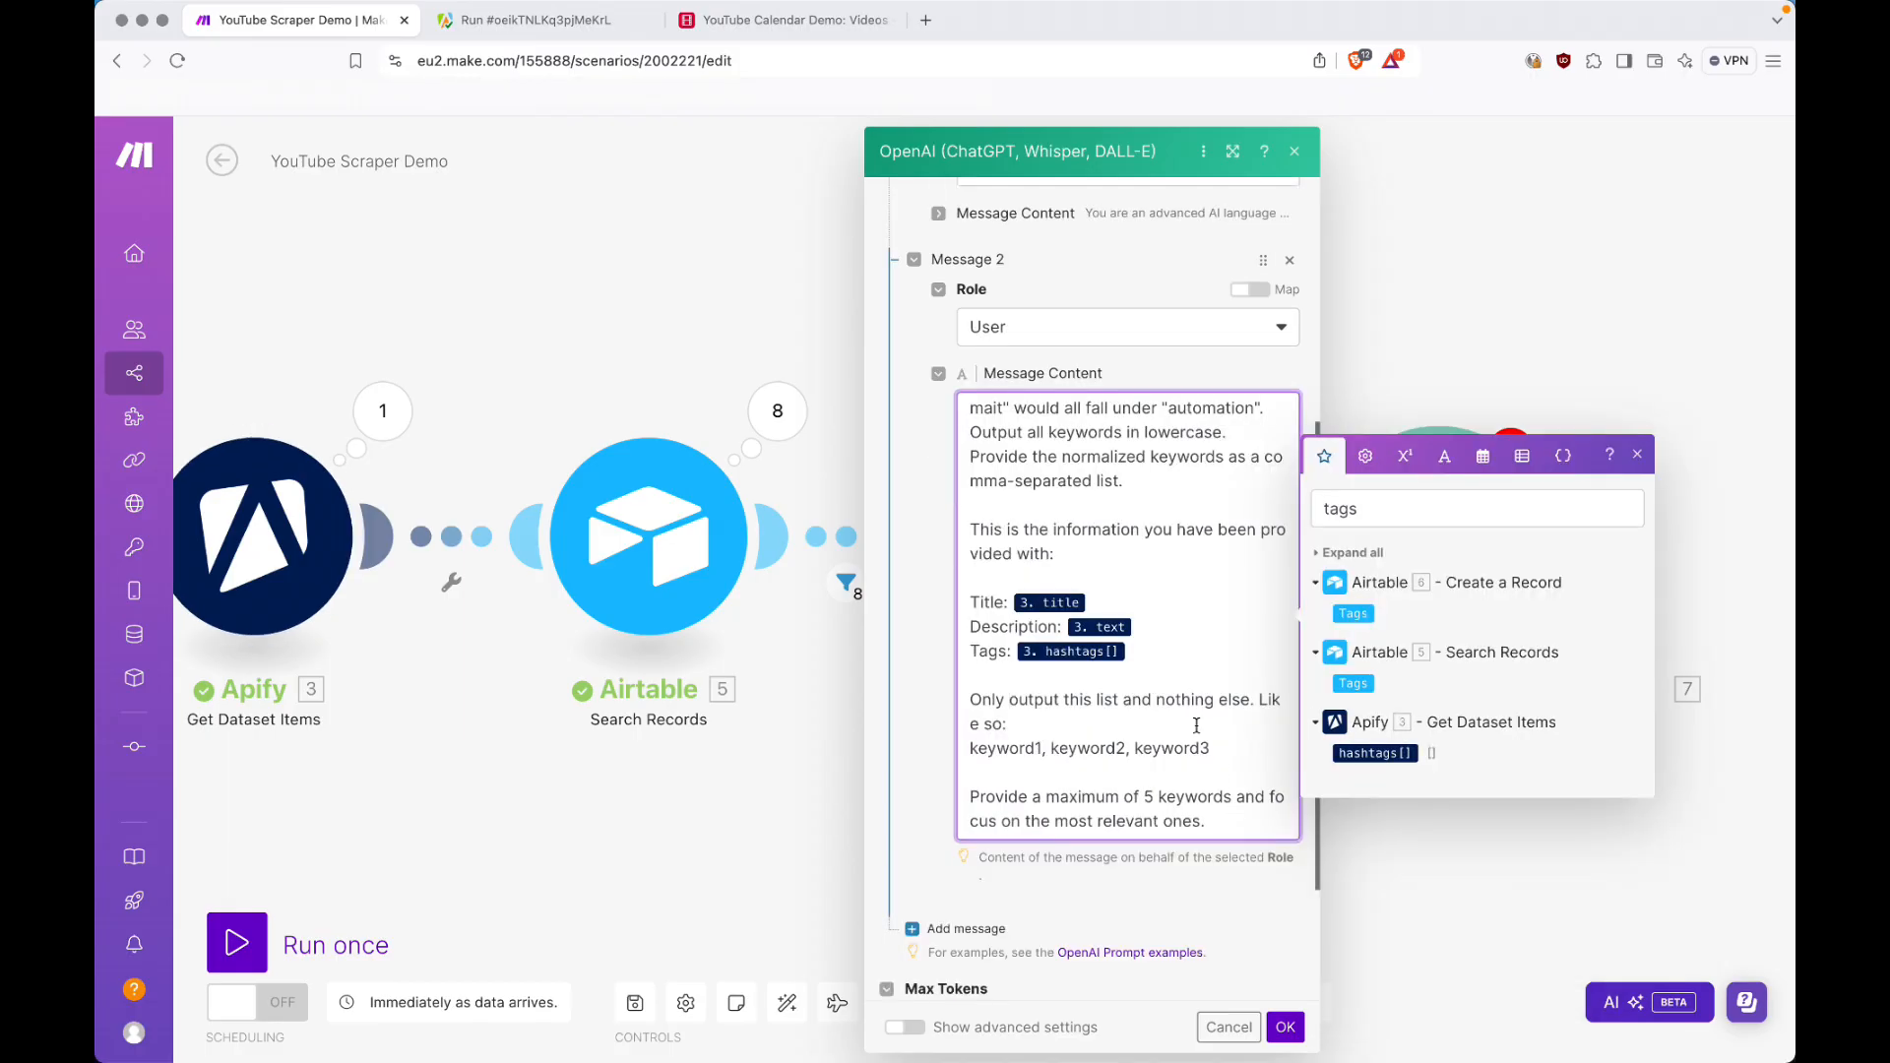
left_click(1199, 908)
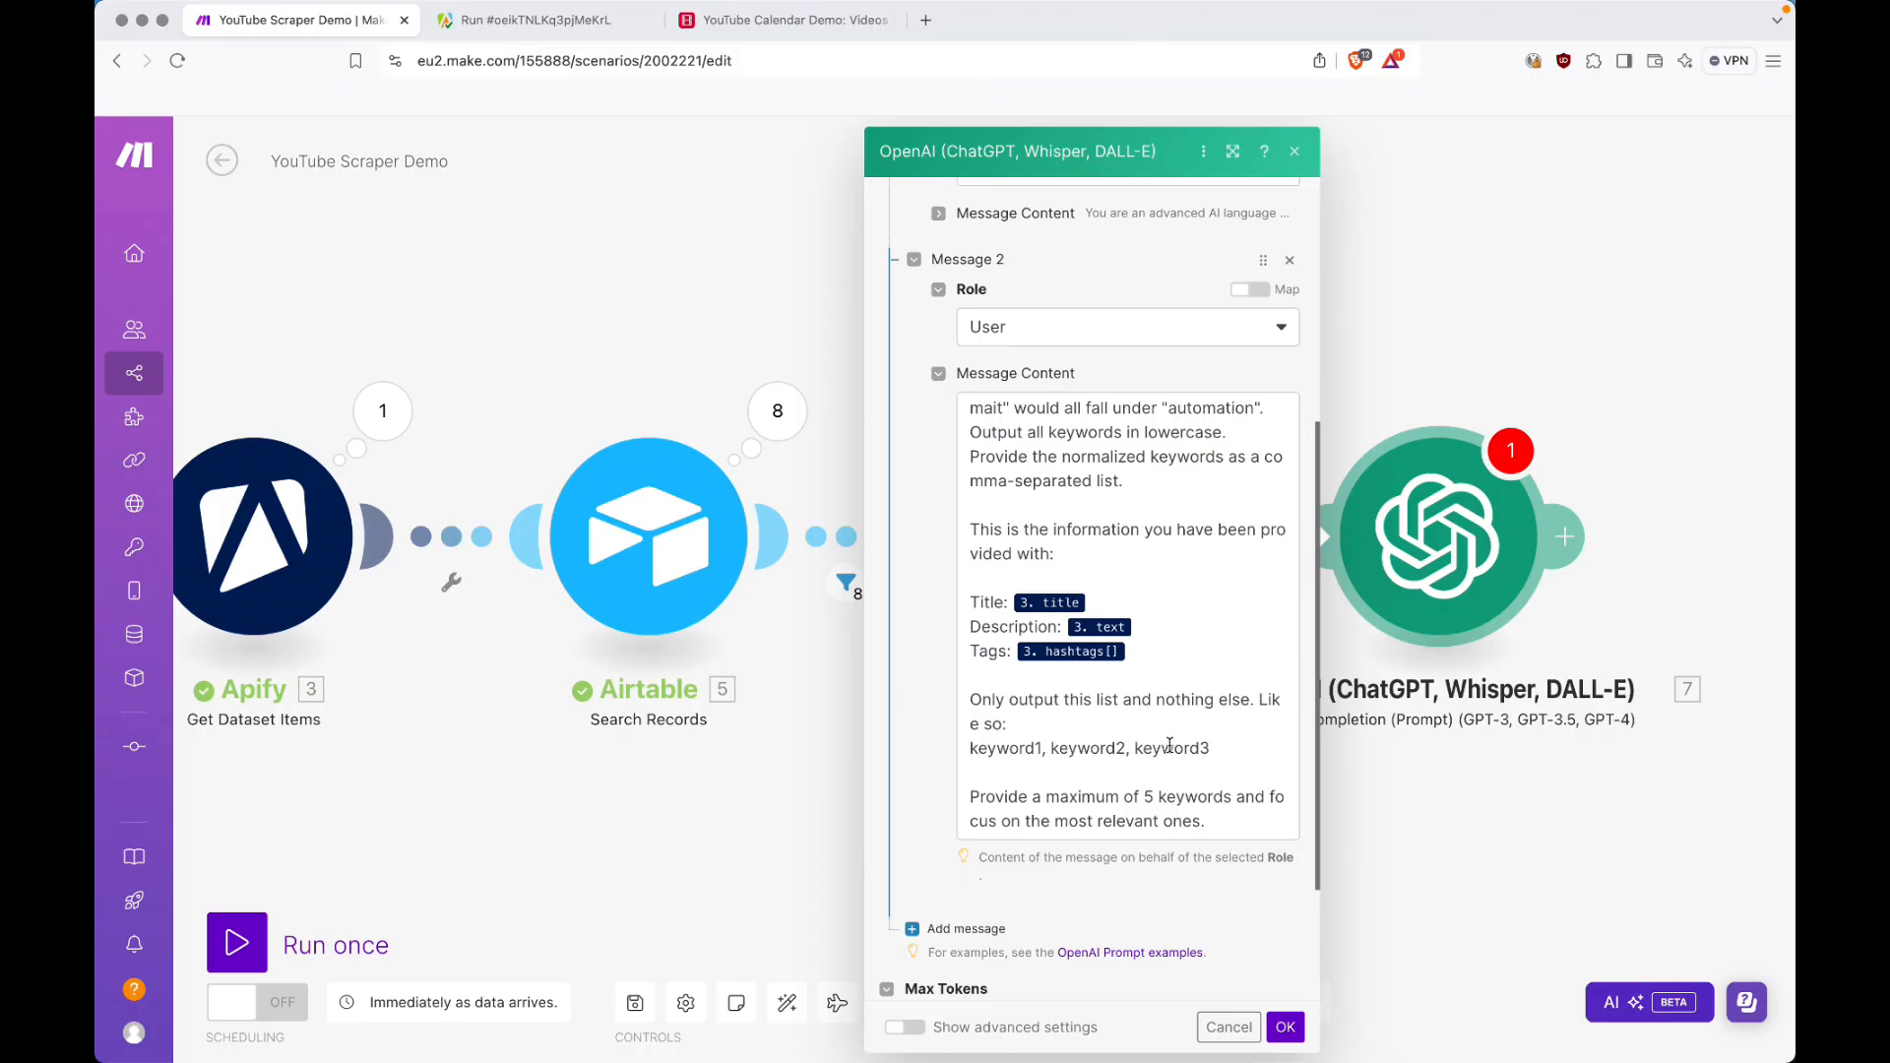
Set the OpenAI module's Max Tokens to 1024, confirm its settings and auto-align the scenario's modules.
scroll(1170, 745, "down", 2)
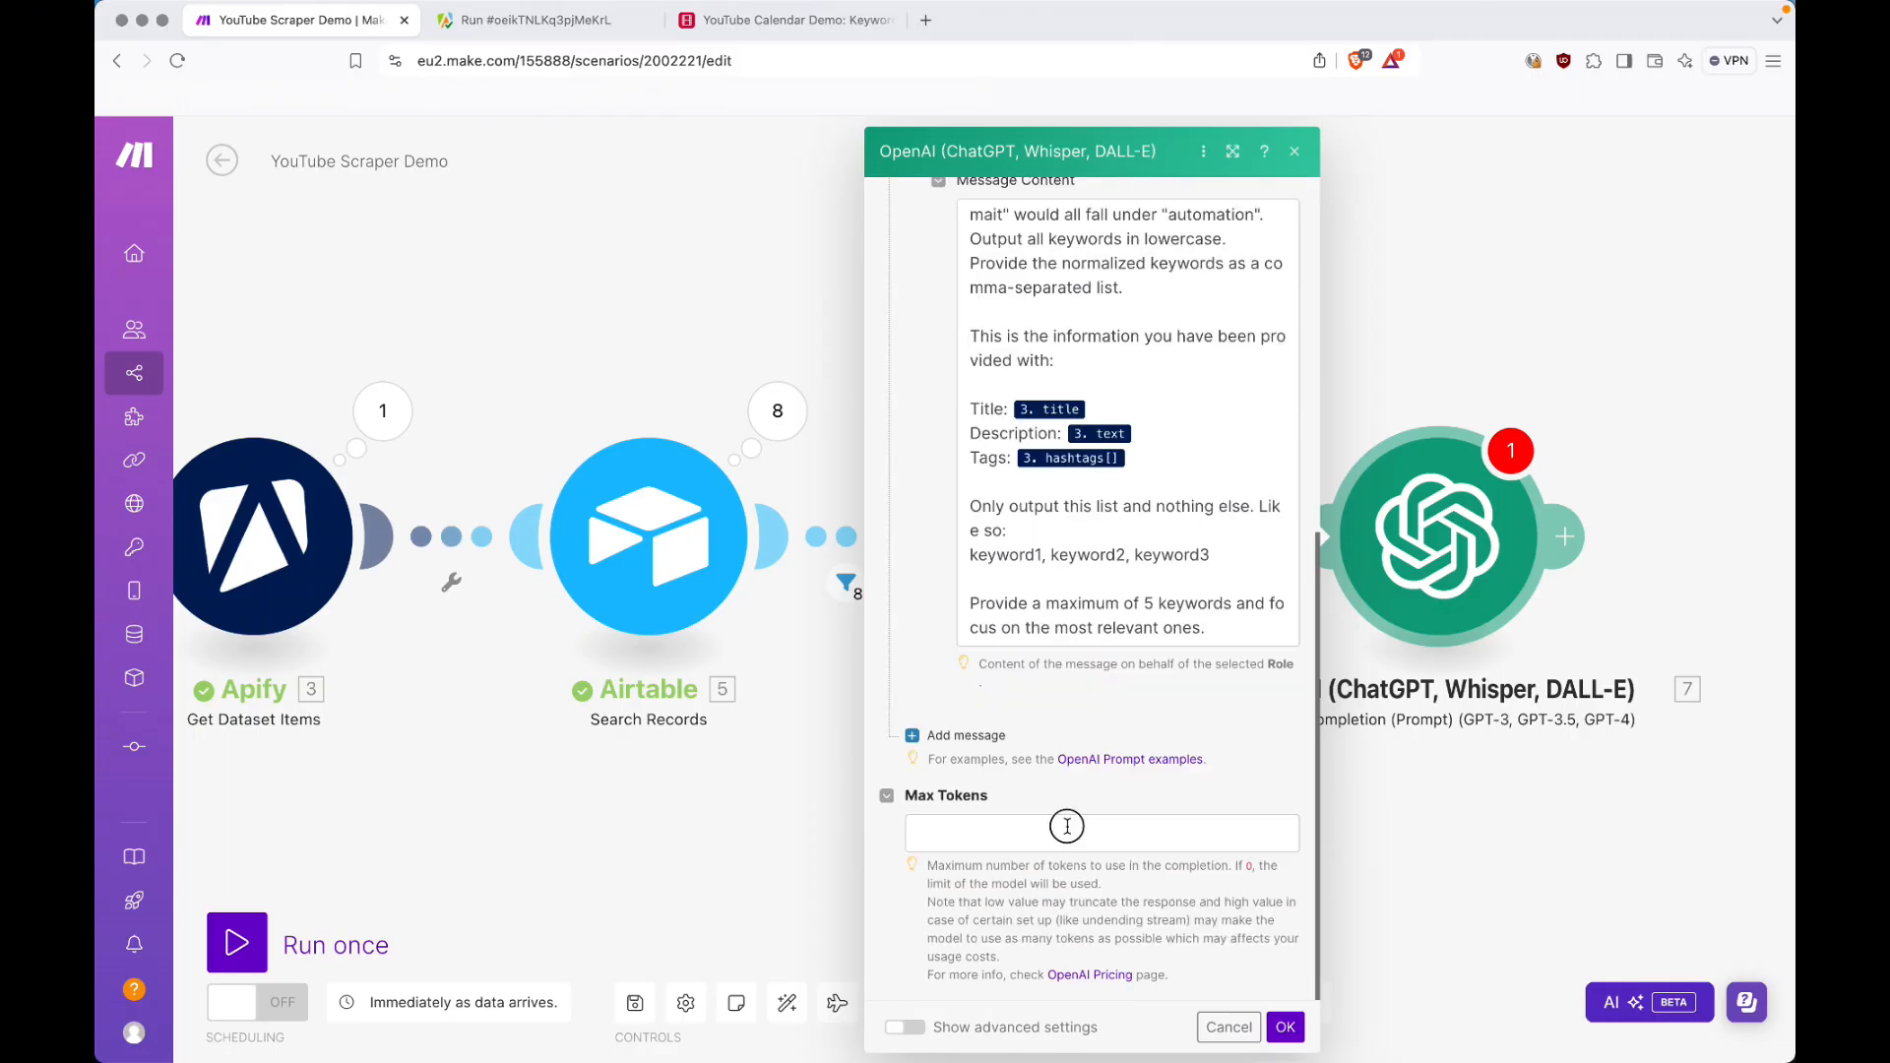
left_click(1067, 827)
type("1024")
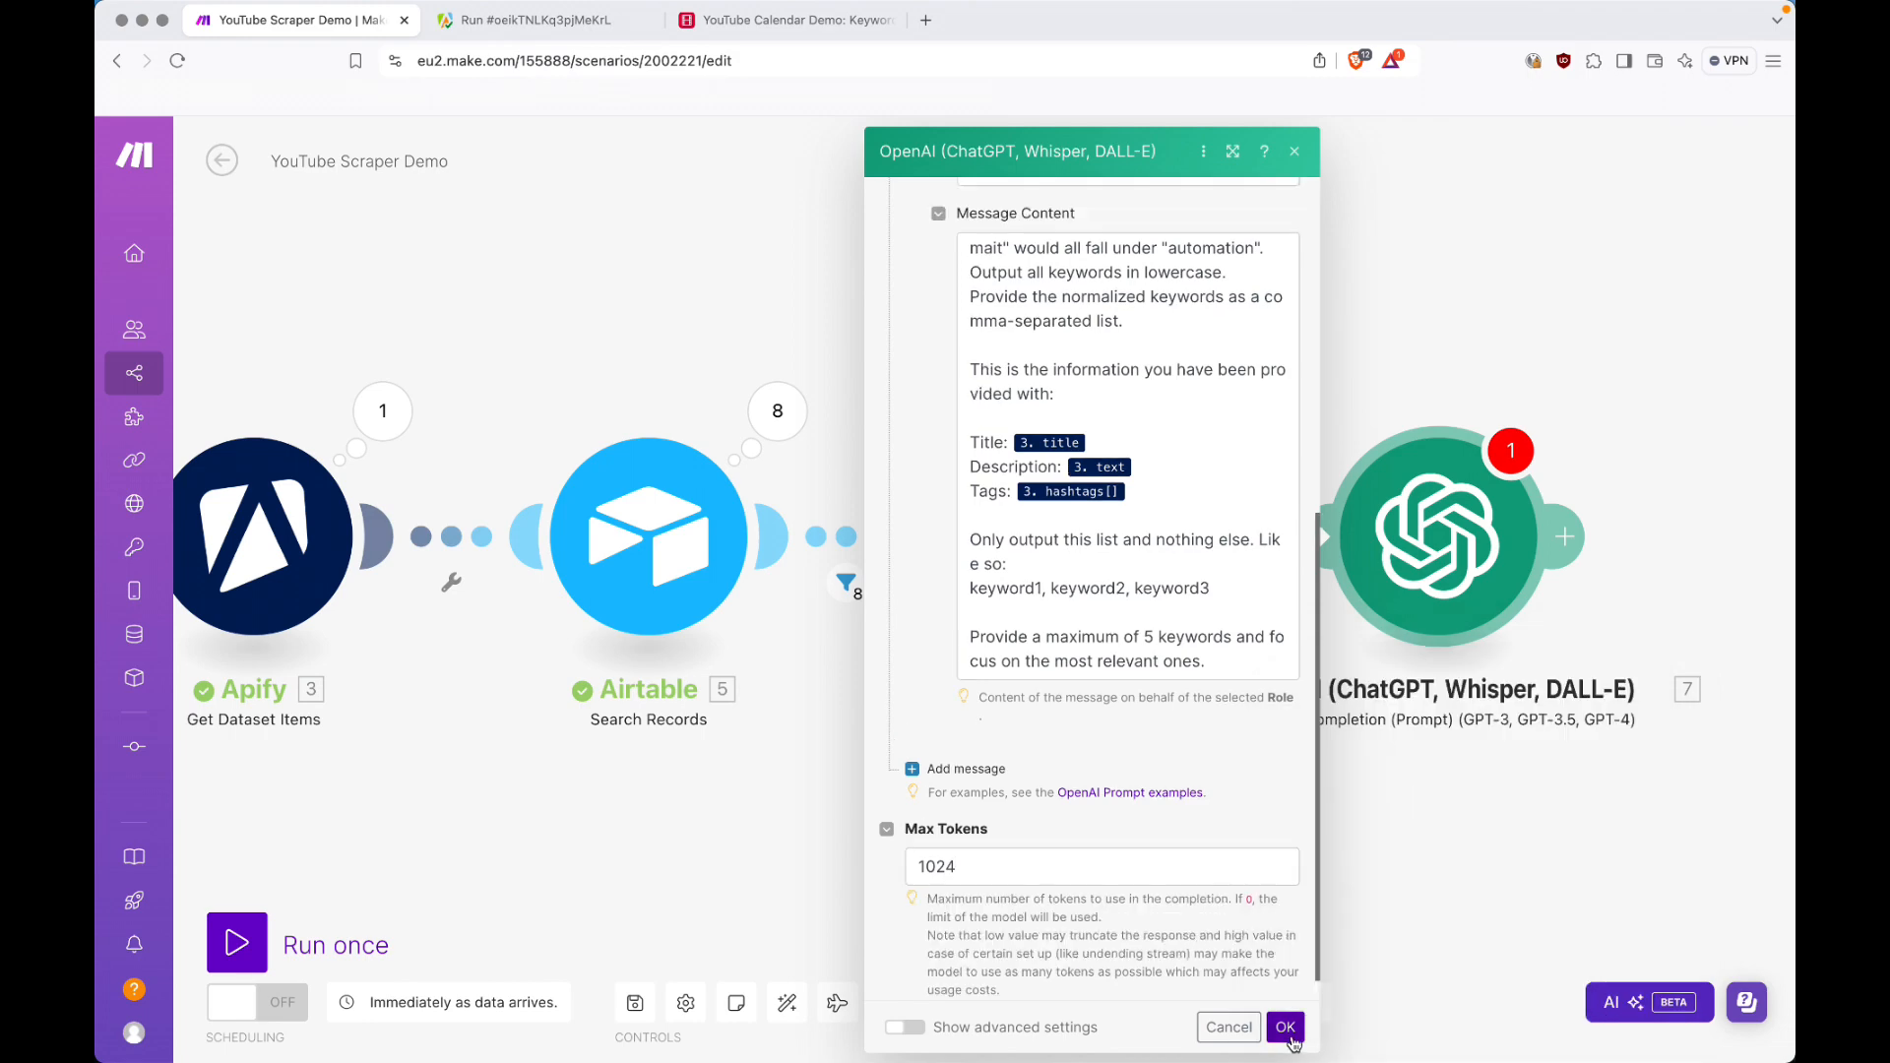
left_click(1286, 1028)
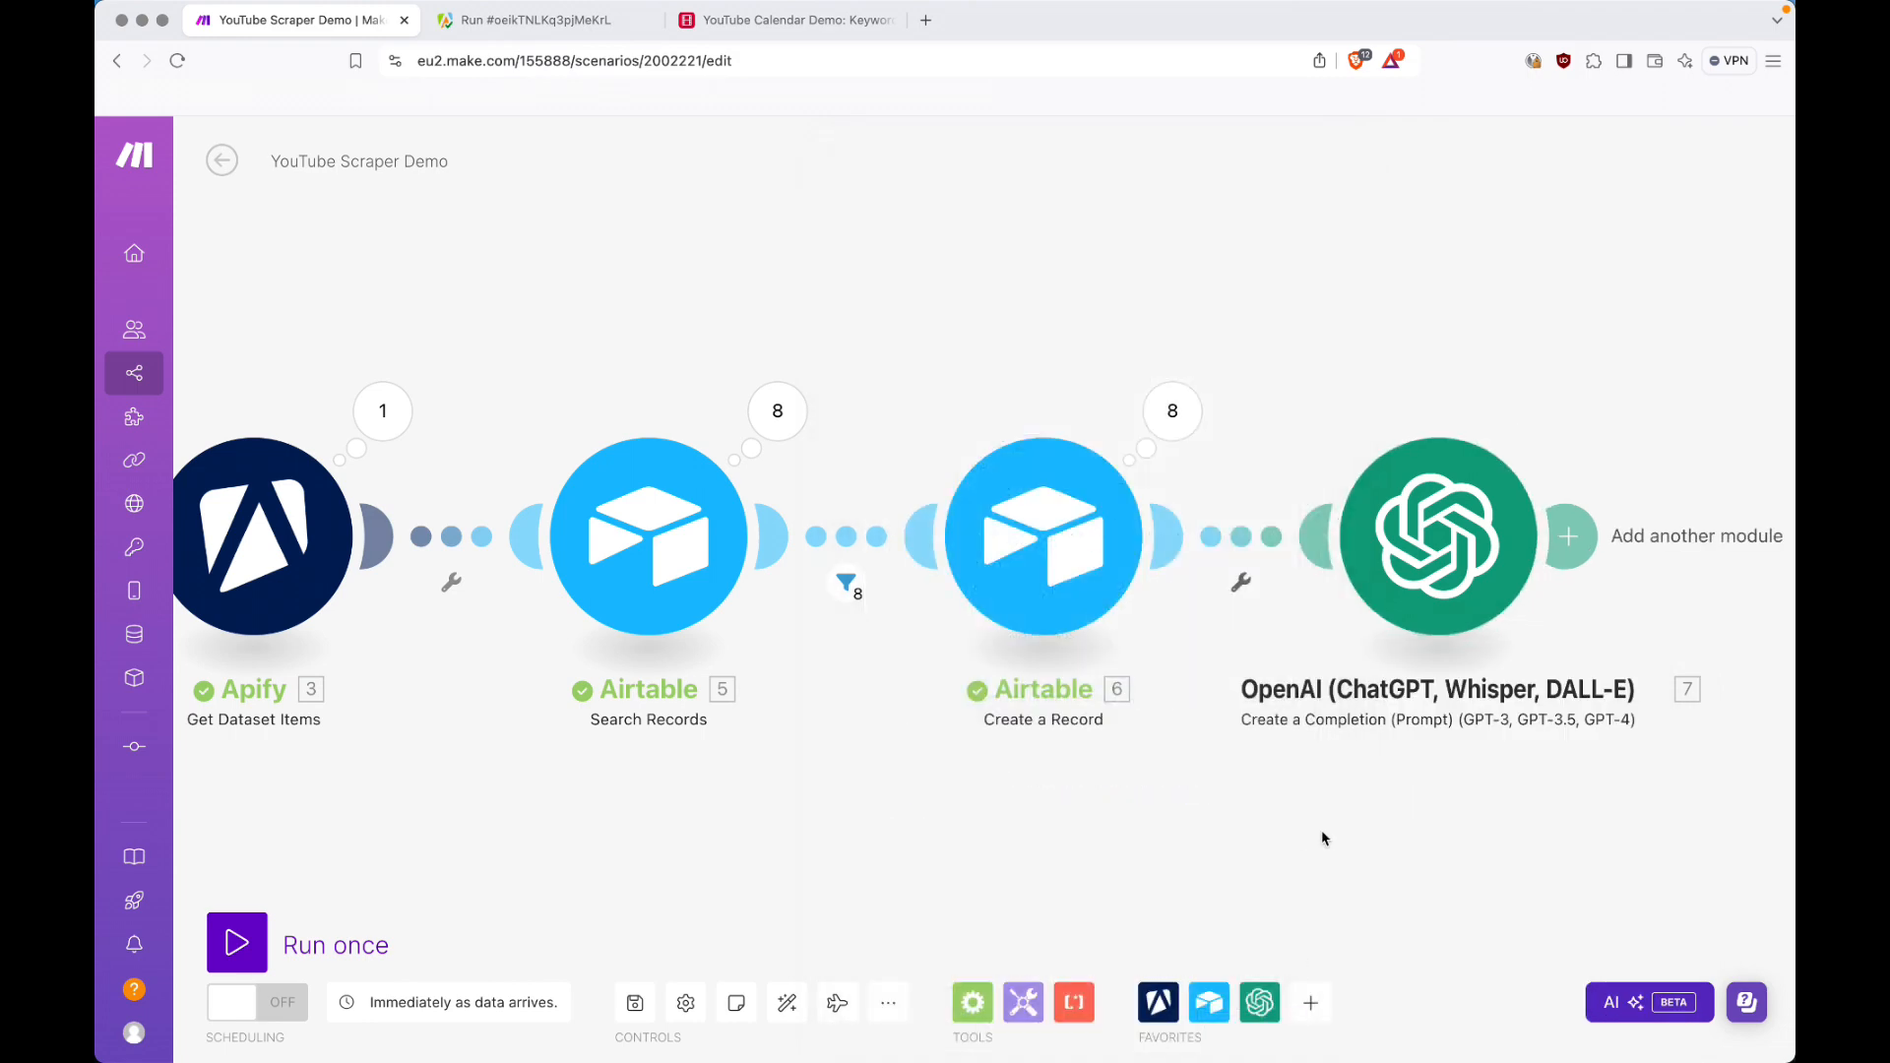
left_click(786, 1002)
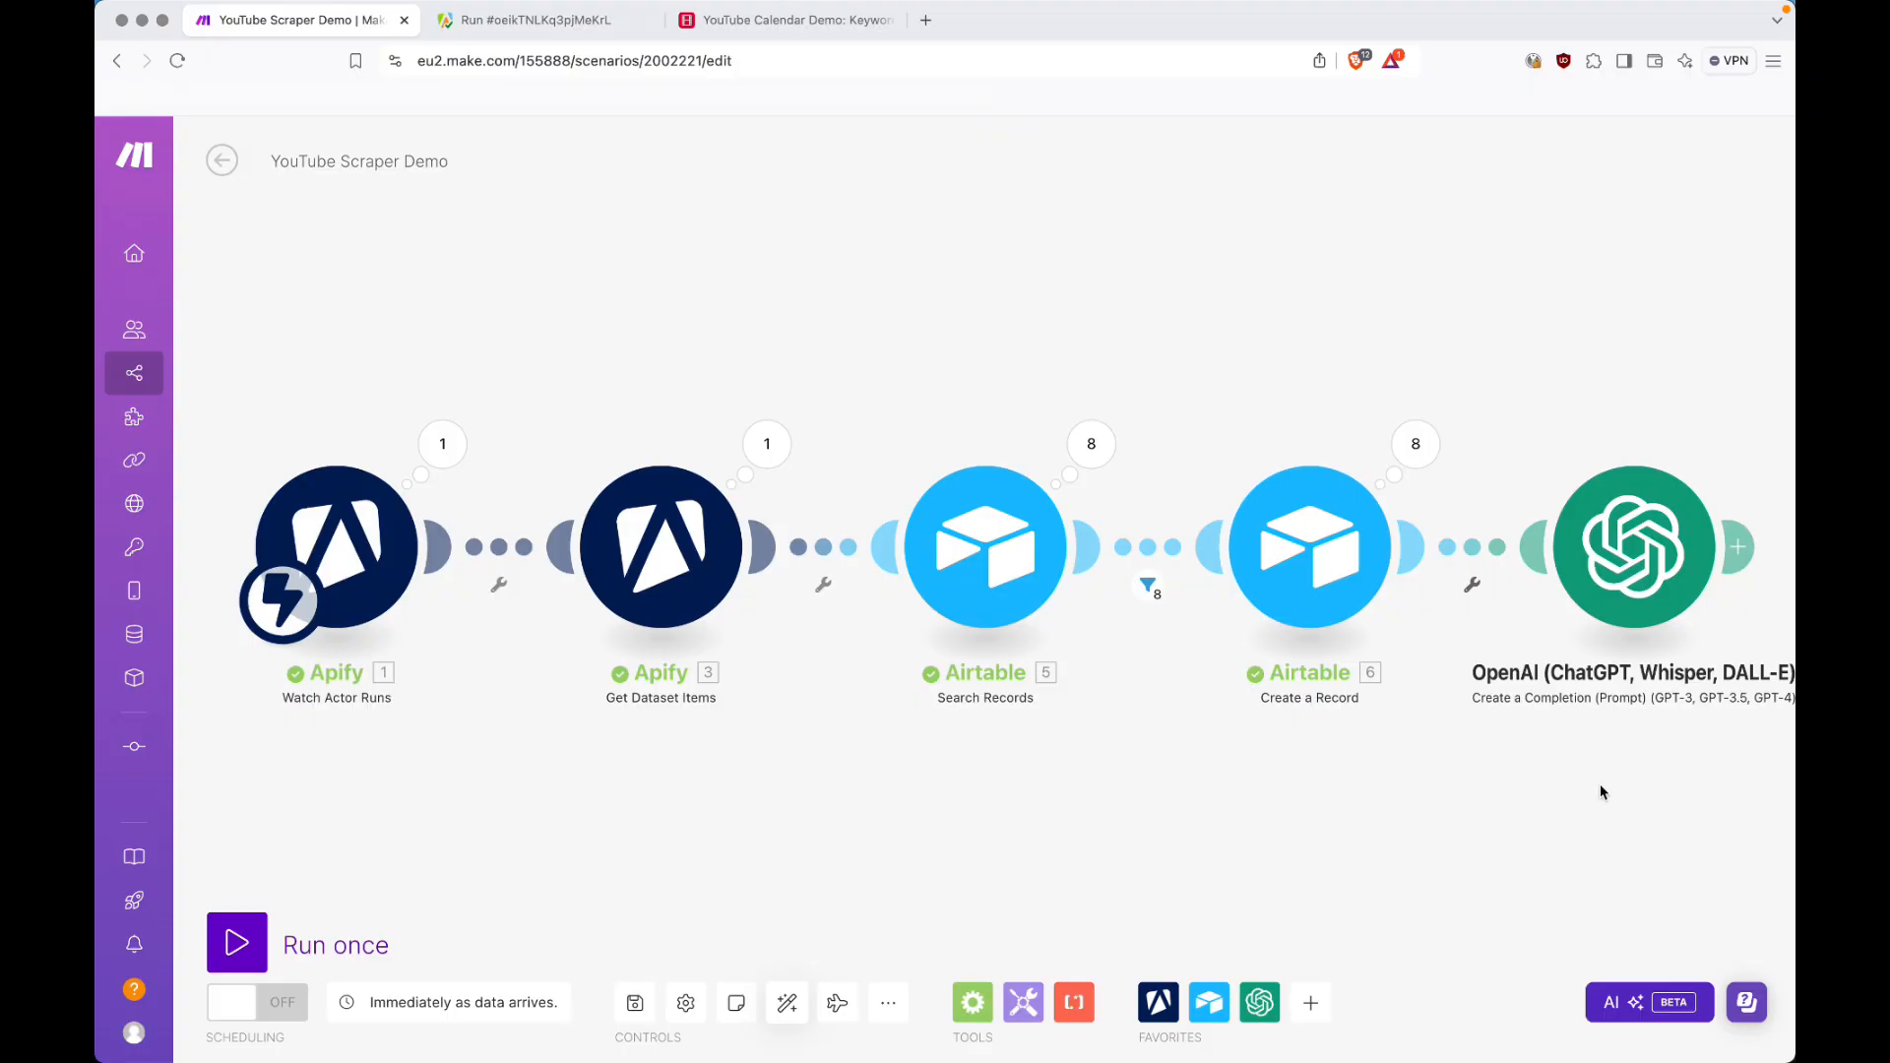
Add a Tools Set variable module after the OpenAI module and name its variable keywords.
left_click(1739, 551)
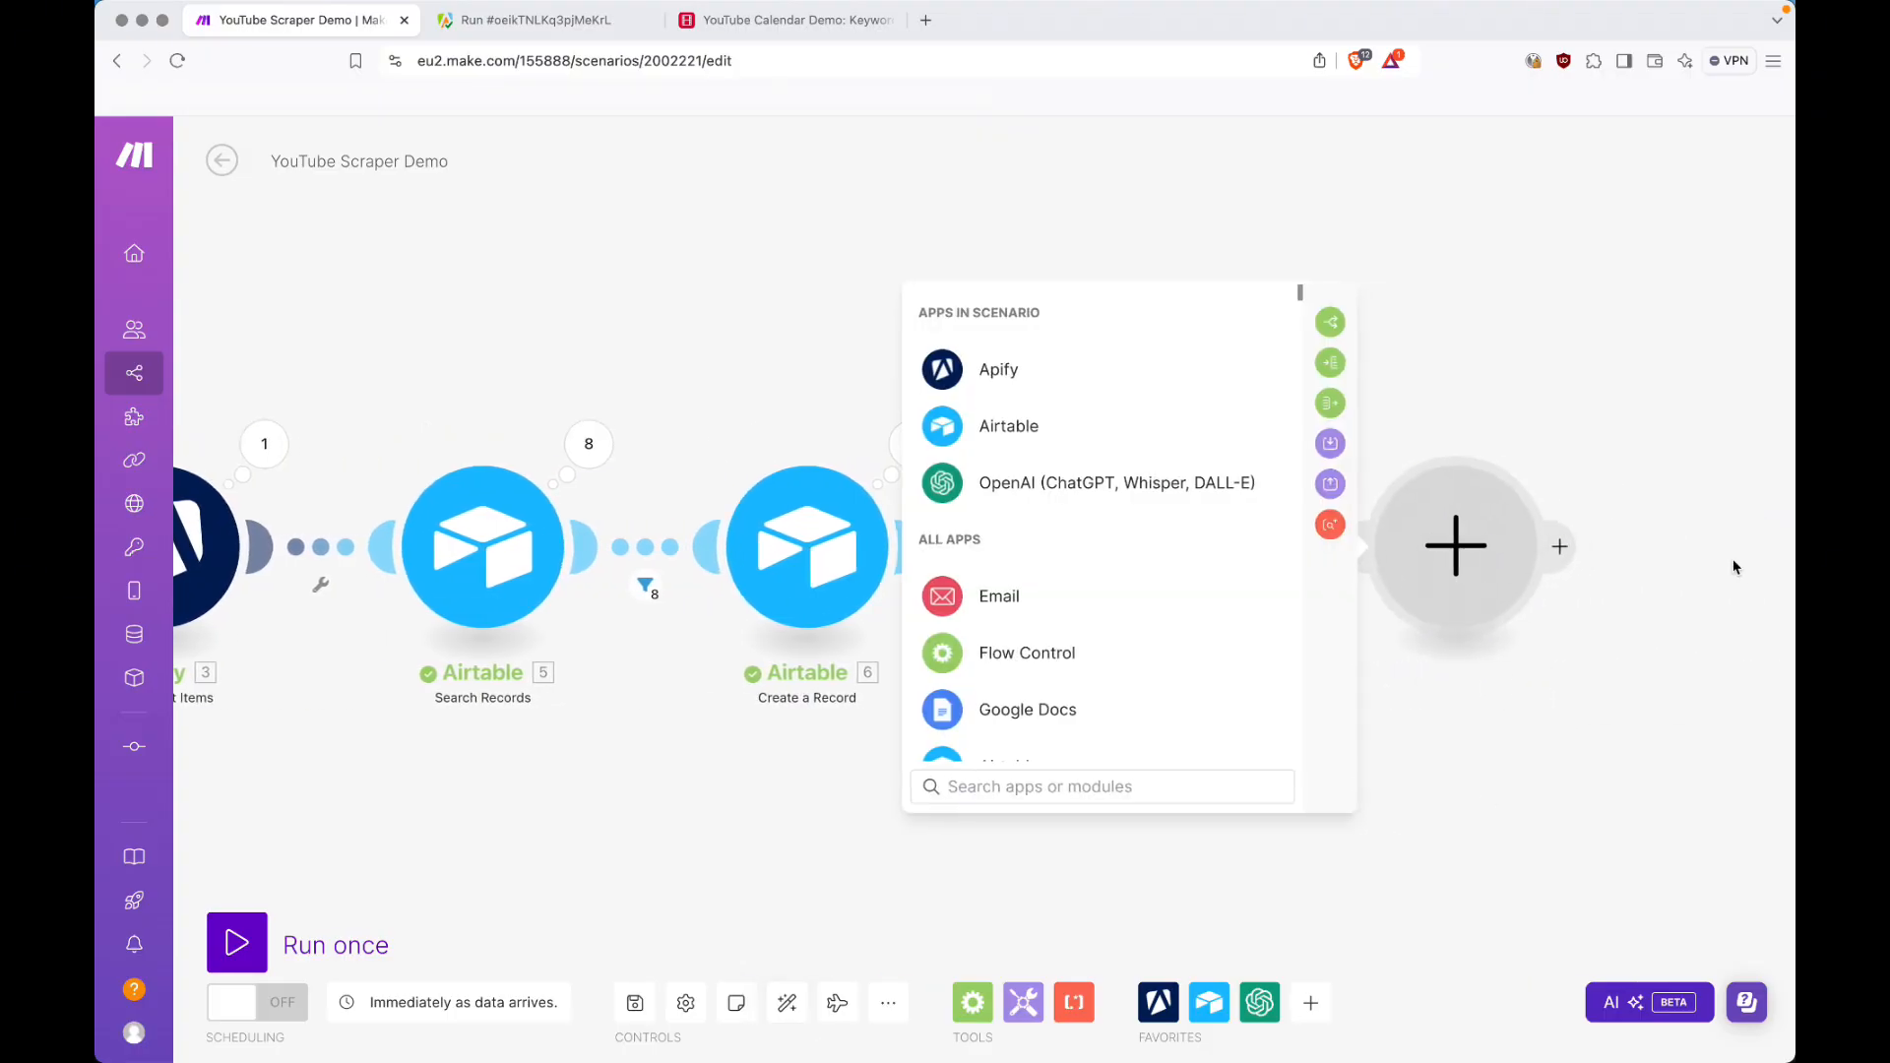
type("set vari")
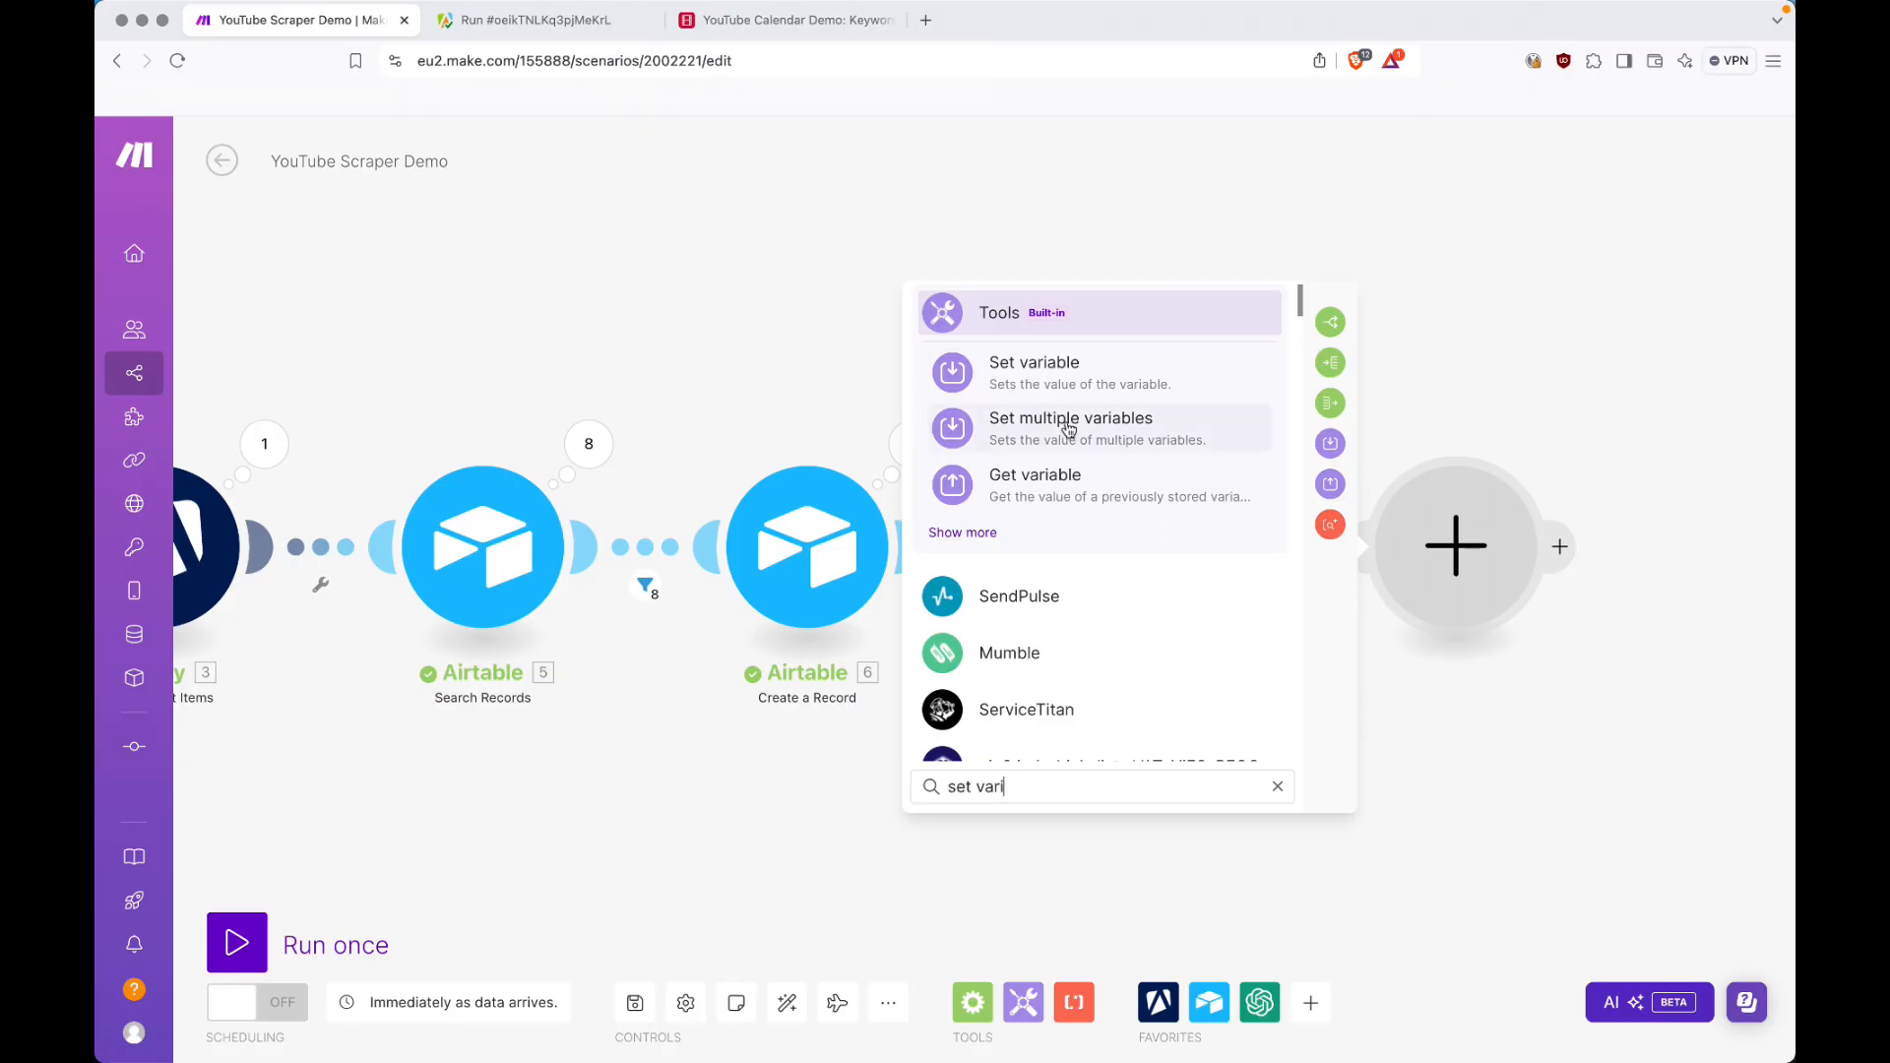
left_click(1033, 372)
type("keywords")
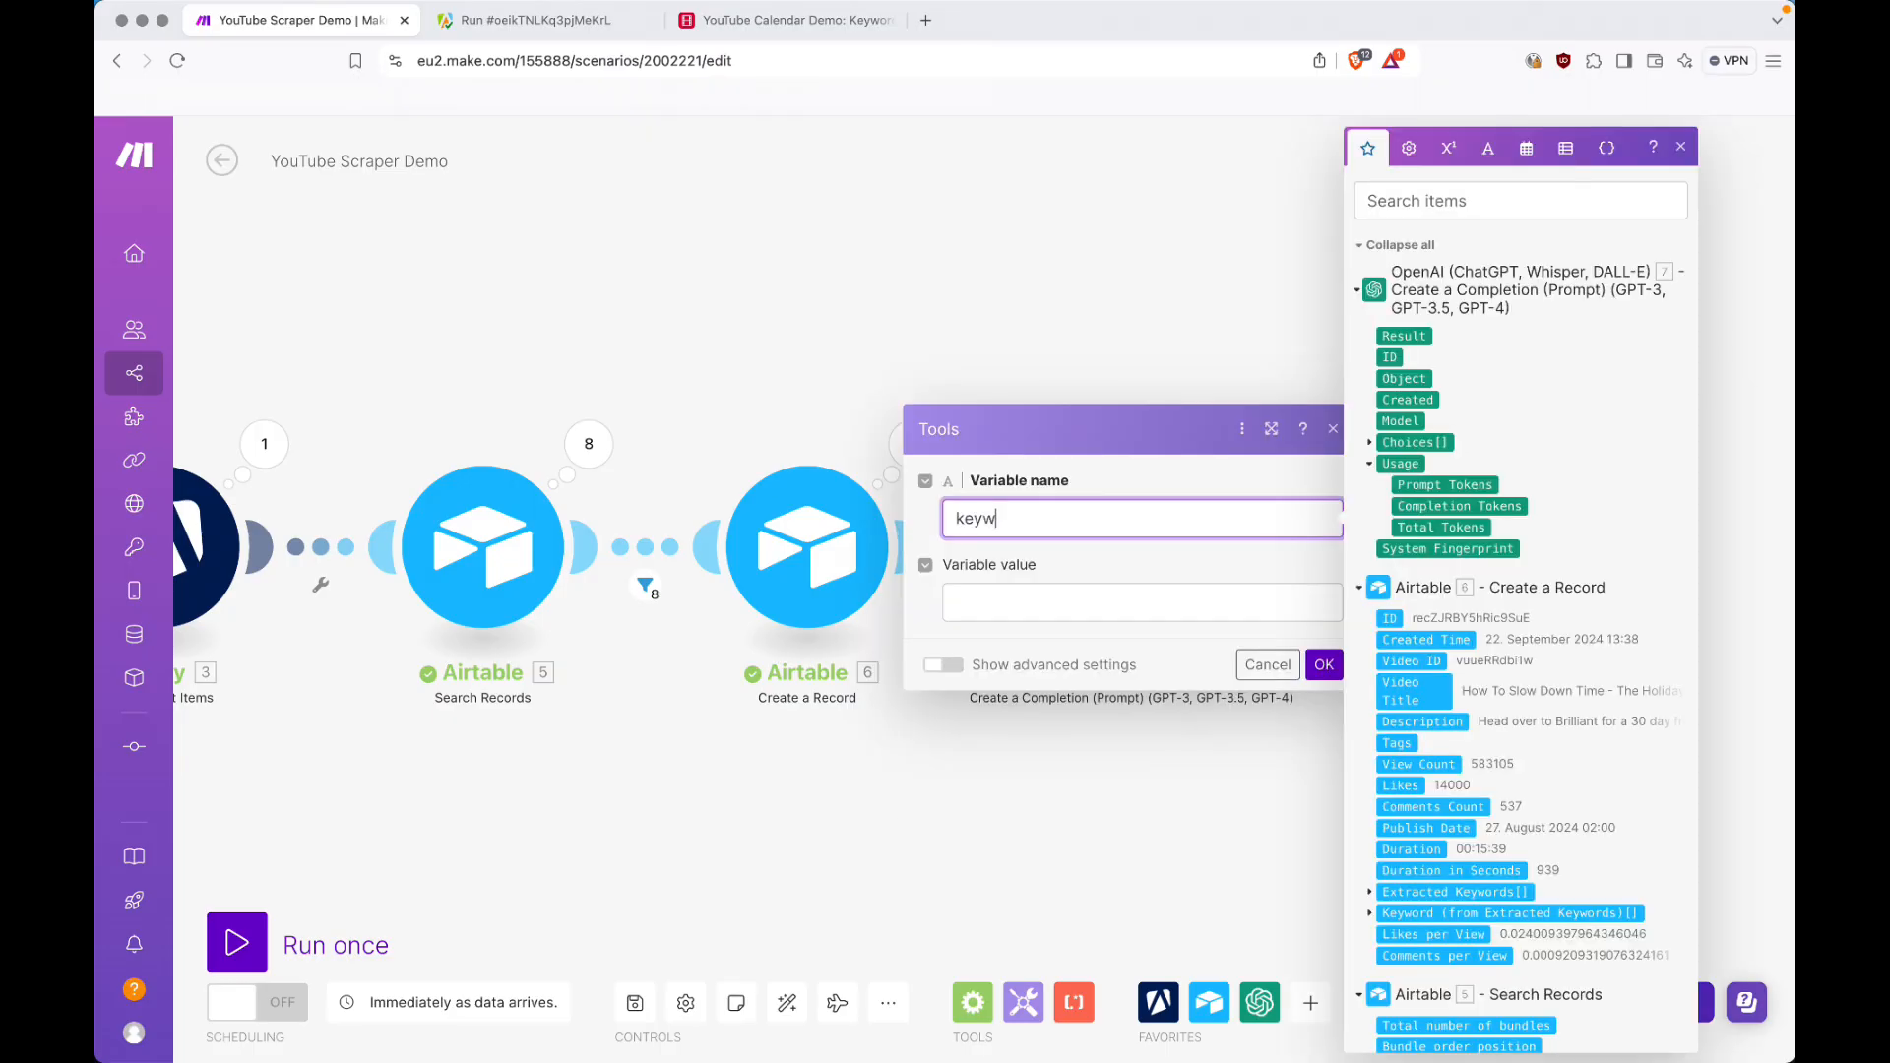
Set the keywords variable's value to a split function that divides the OpenAI Result at each comma, and confirm the module.
left_click(1118, 605)
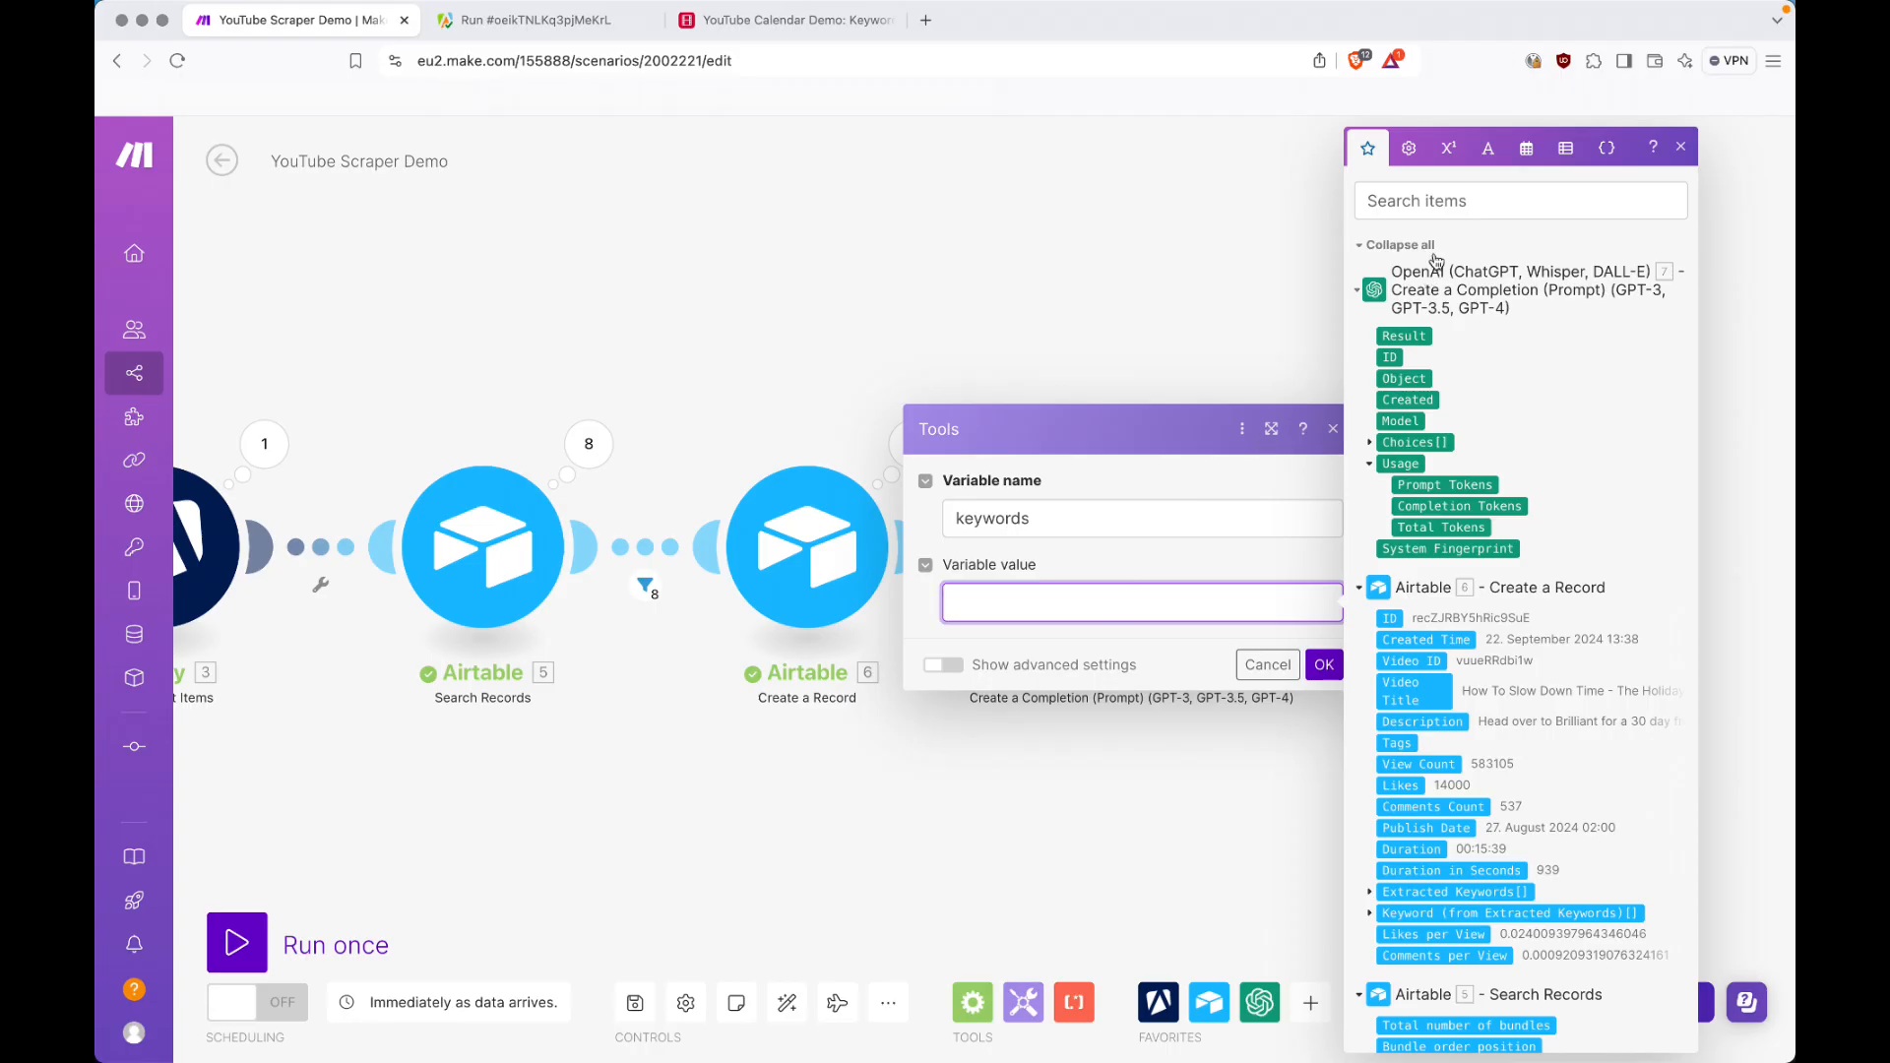
left_click(1488, 147)
left_click(1654, 668)
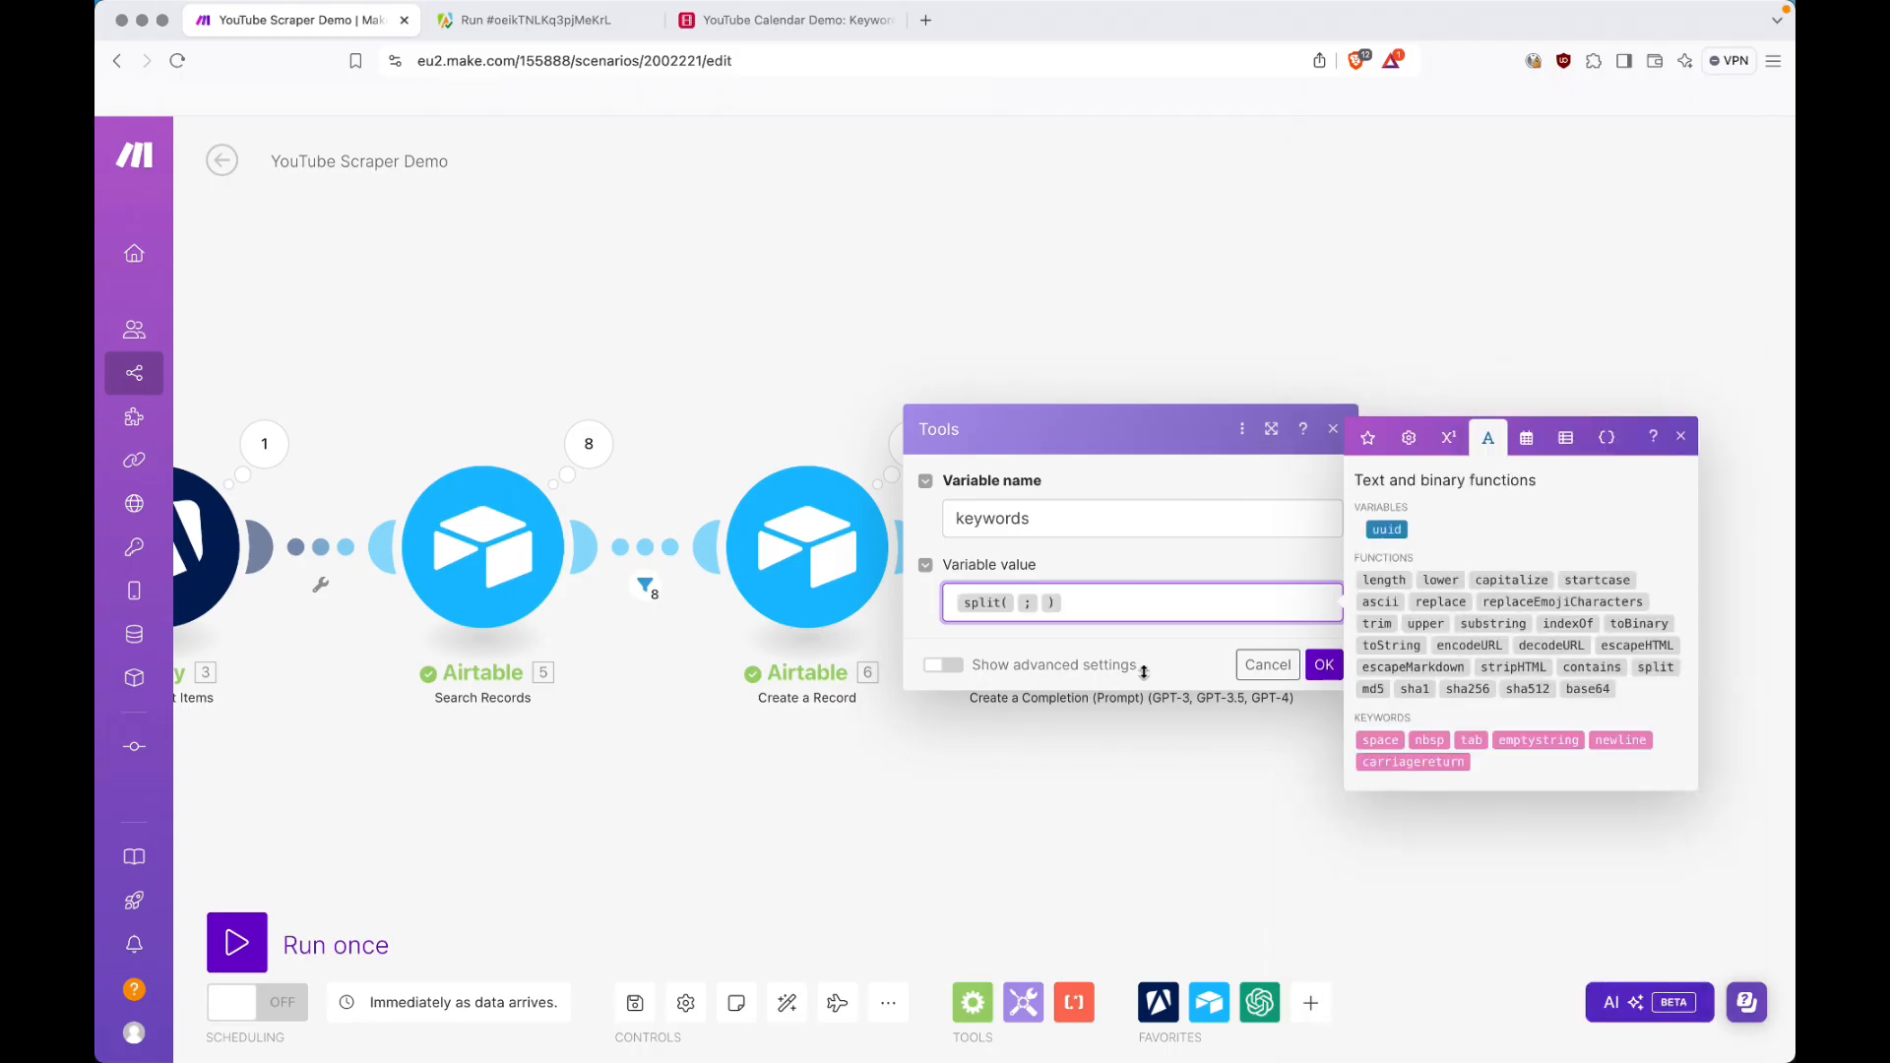
key("Left")
key("Left")
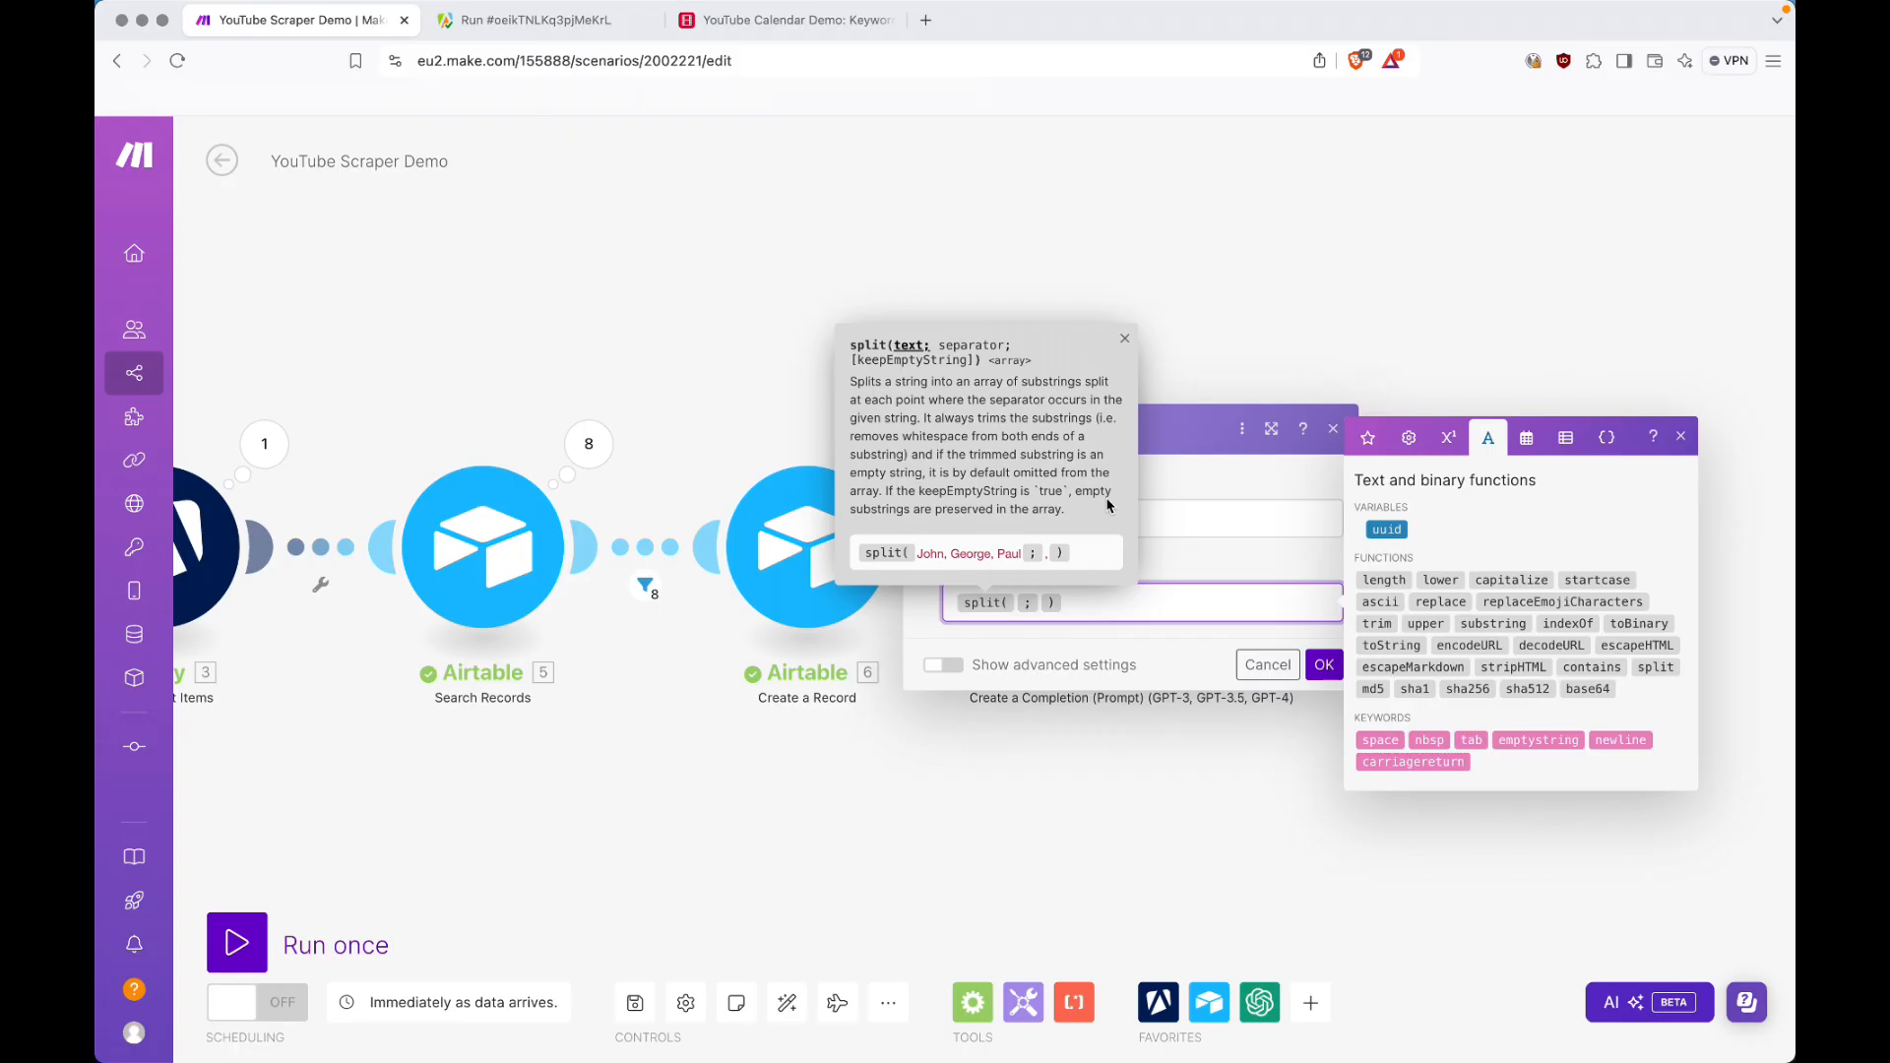
left_click(1376, 446)
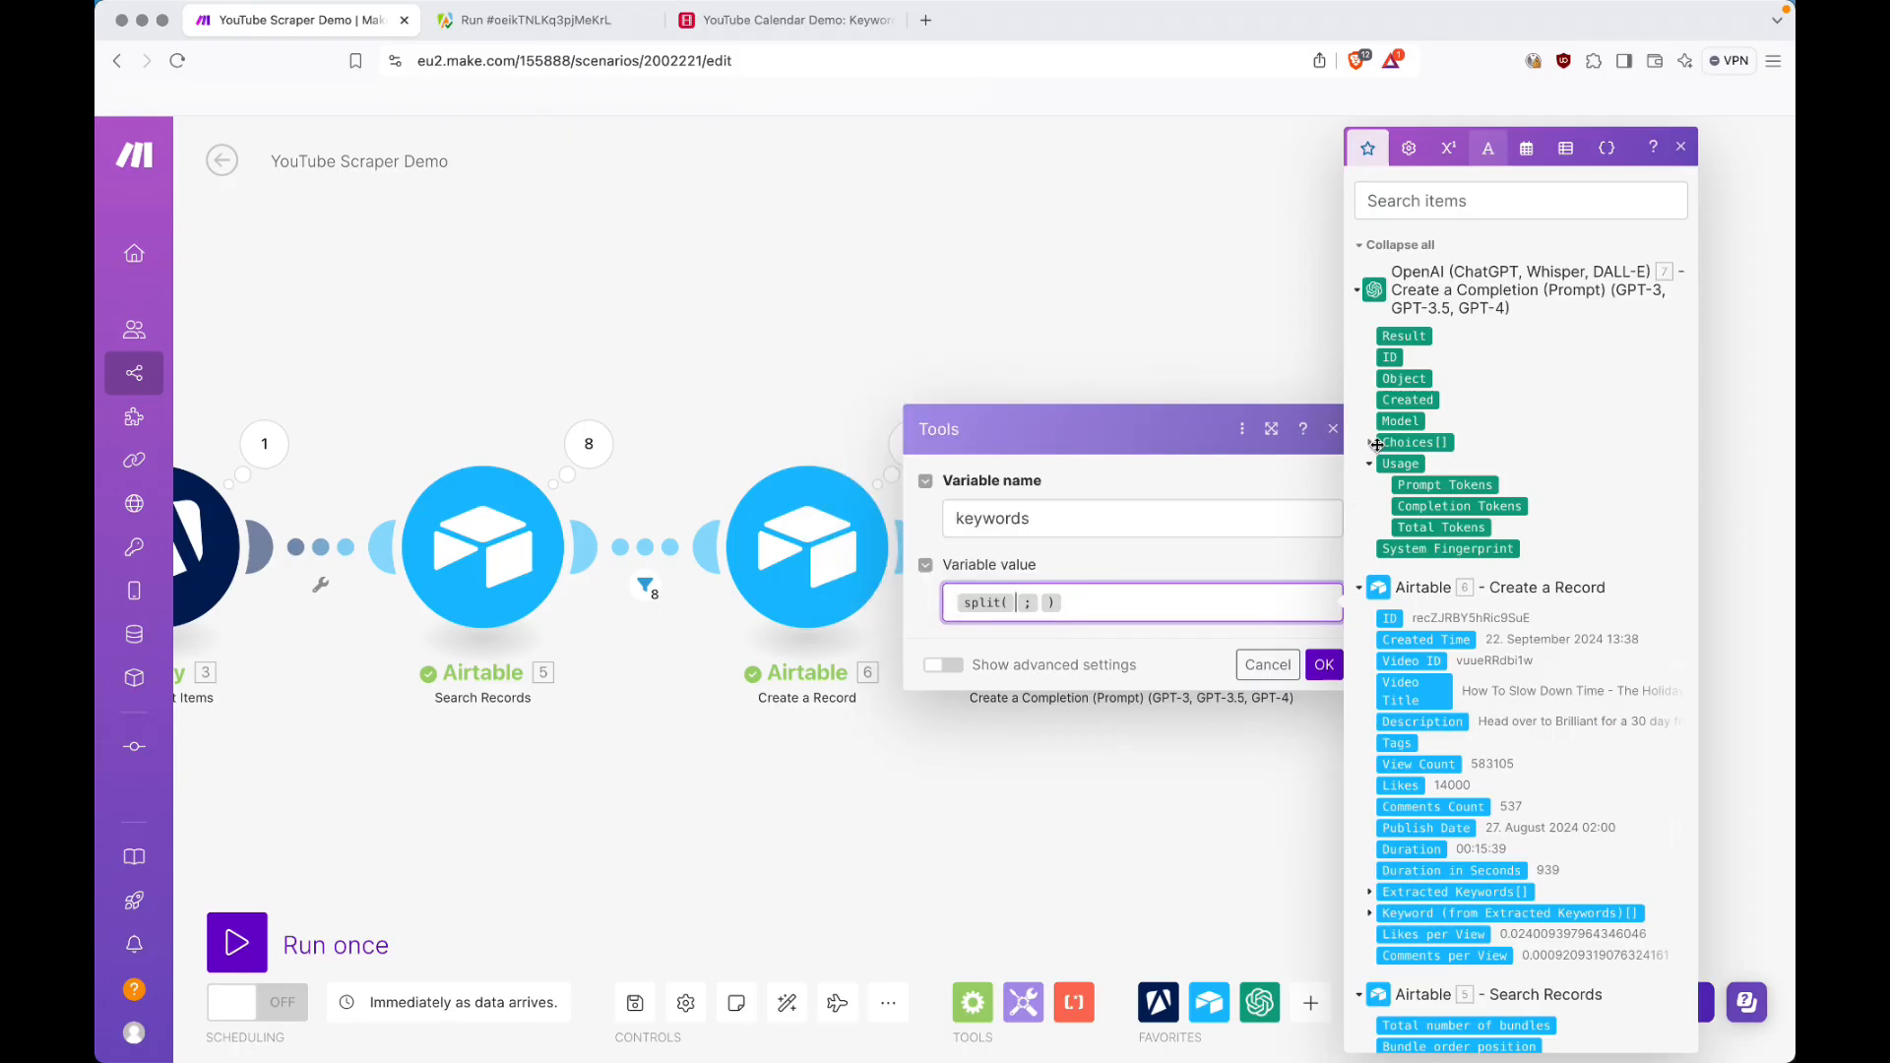
left_click(1414, 336)
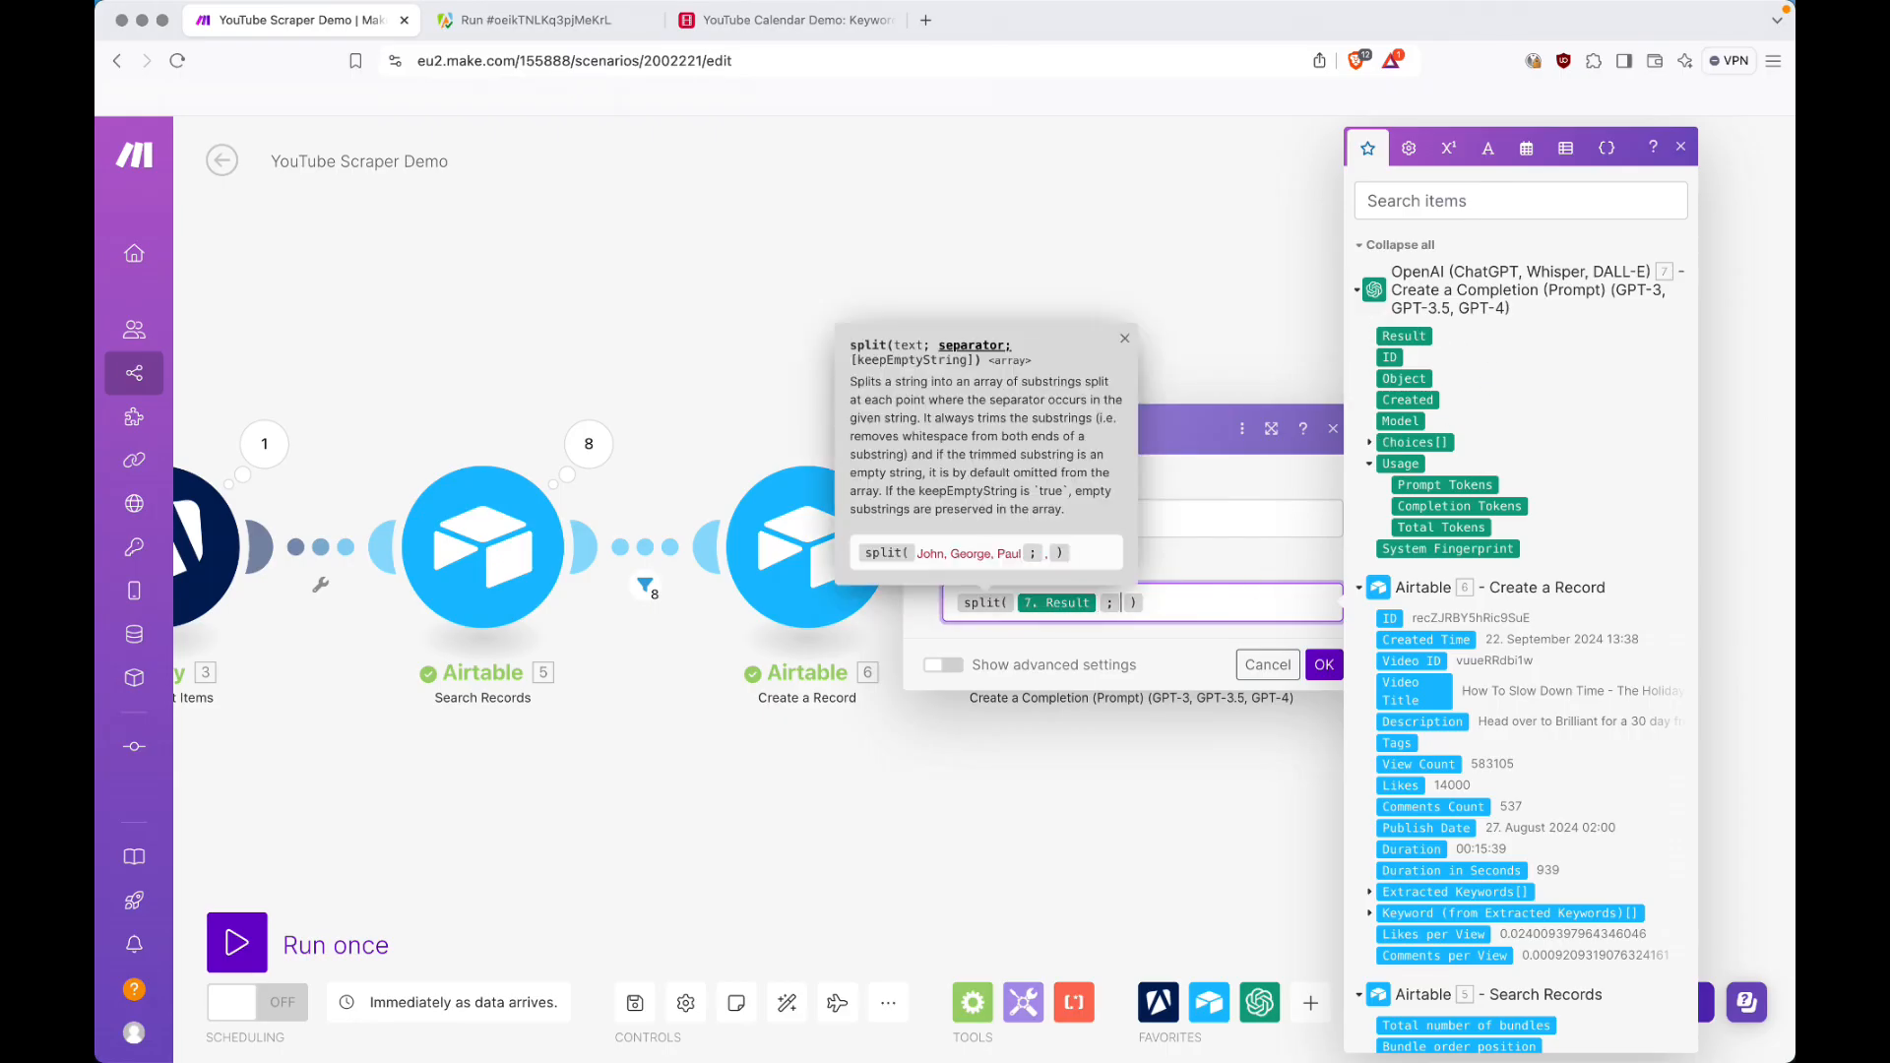
type(",")
left_click(1322, 664)
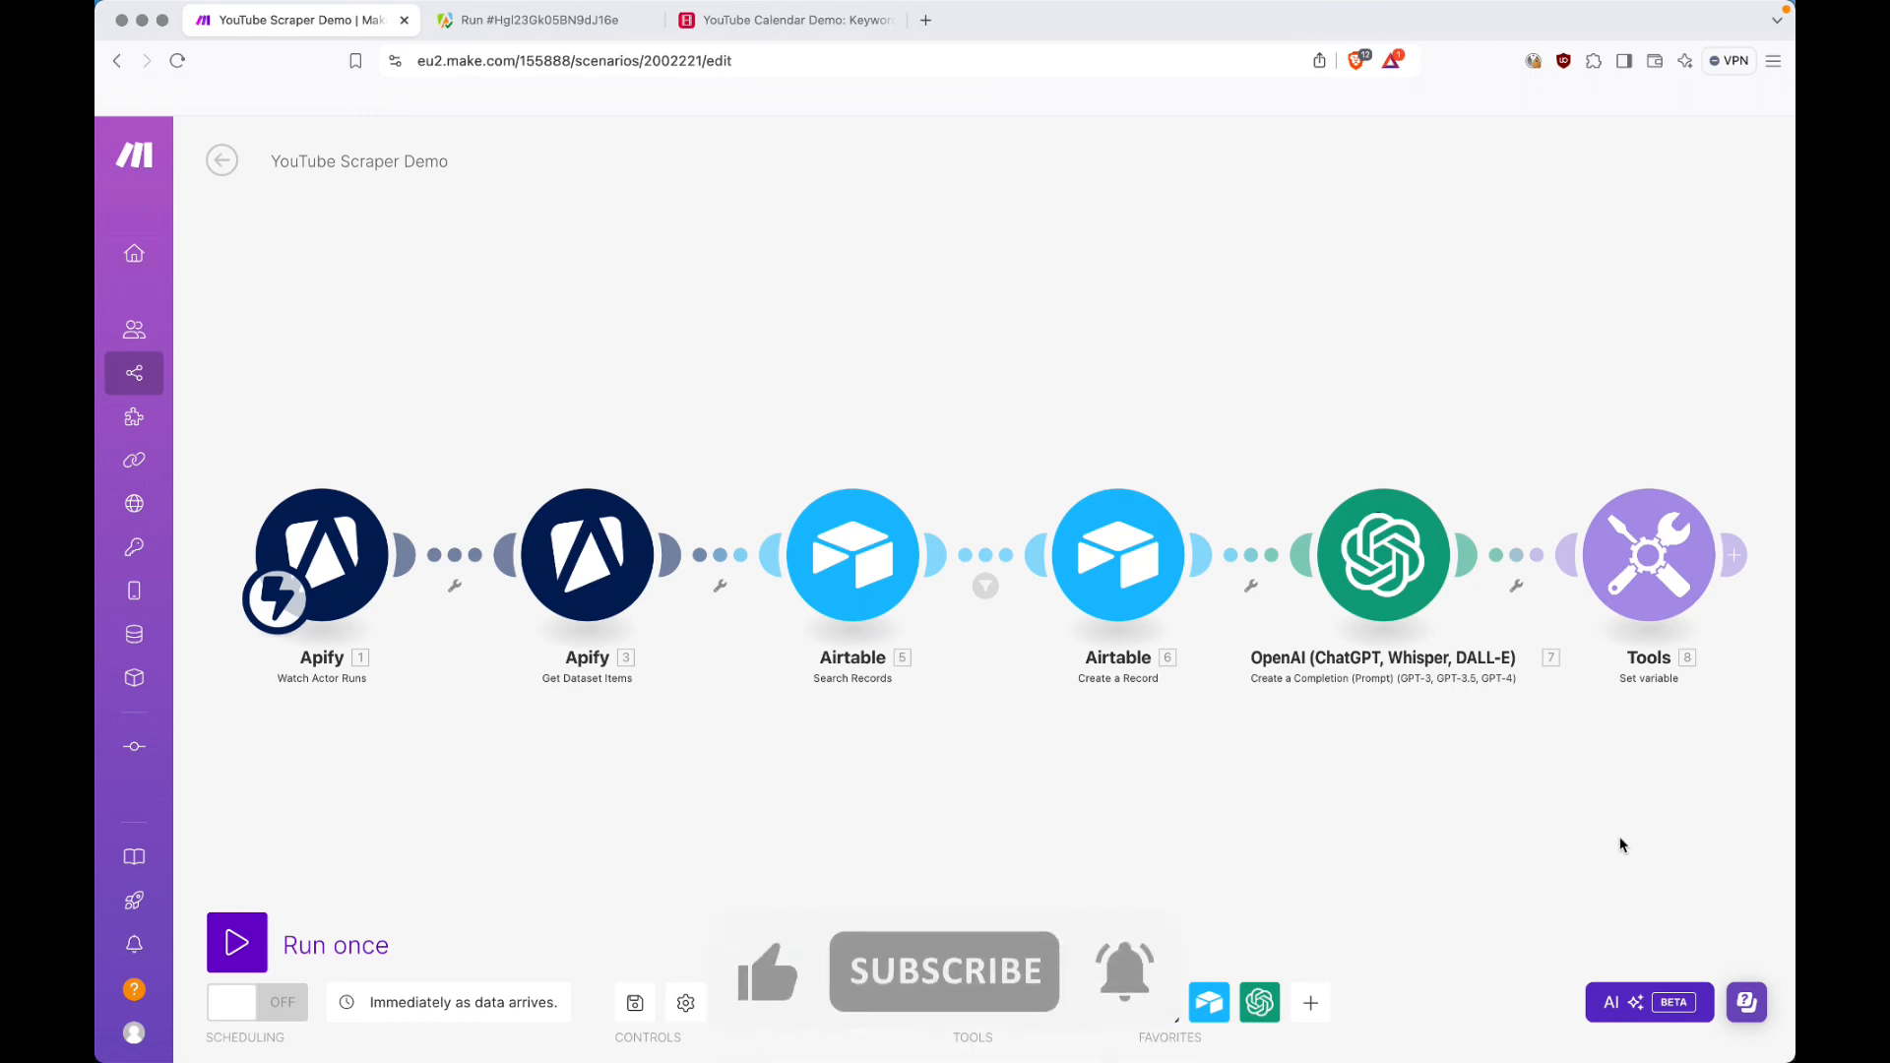
Add a Flow Control Iterator after the Set variable module and map its Array to the keywords[] variable.
left_click(1732, 553)
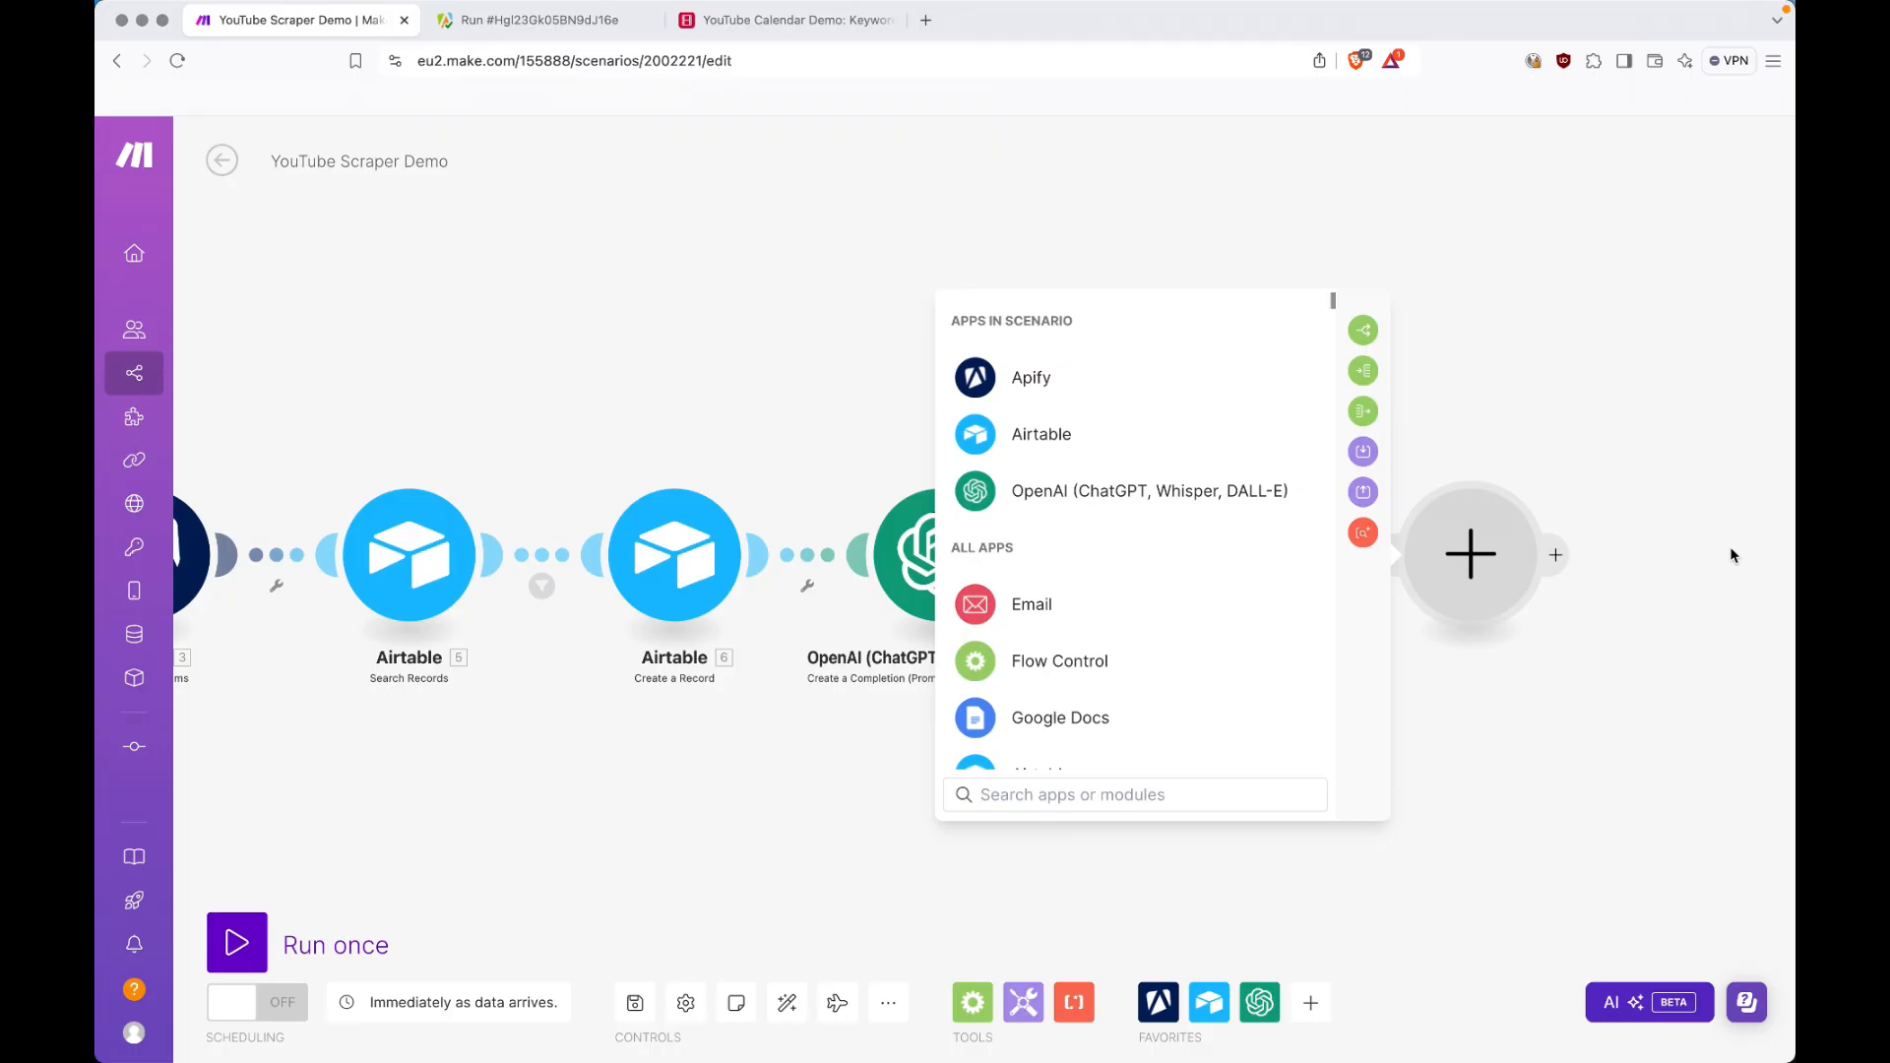
type("iterat")
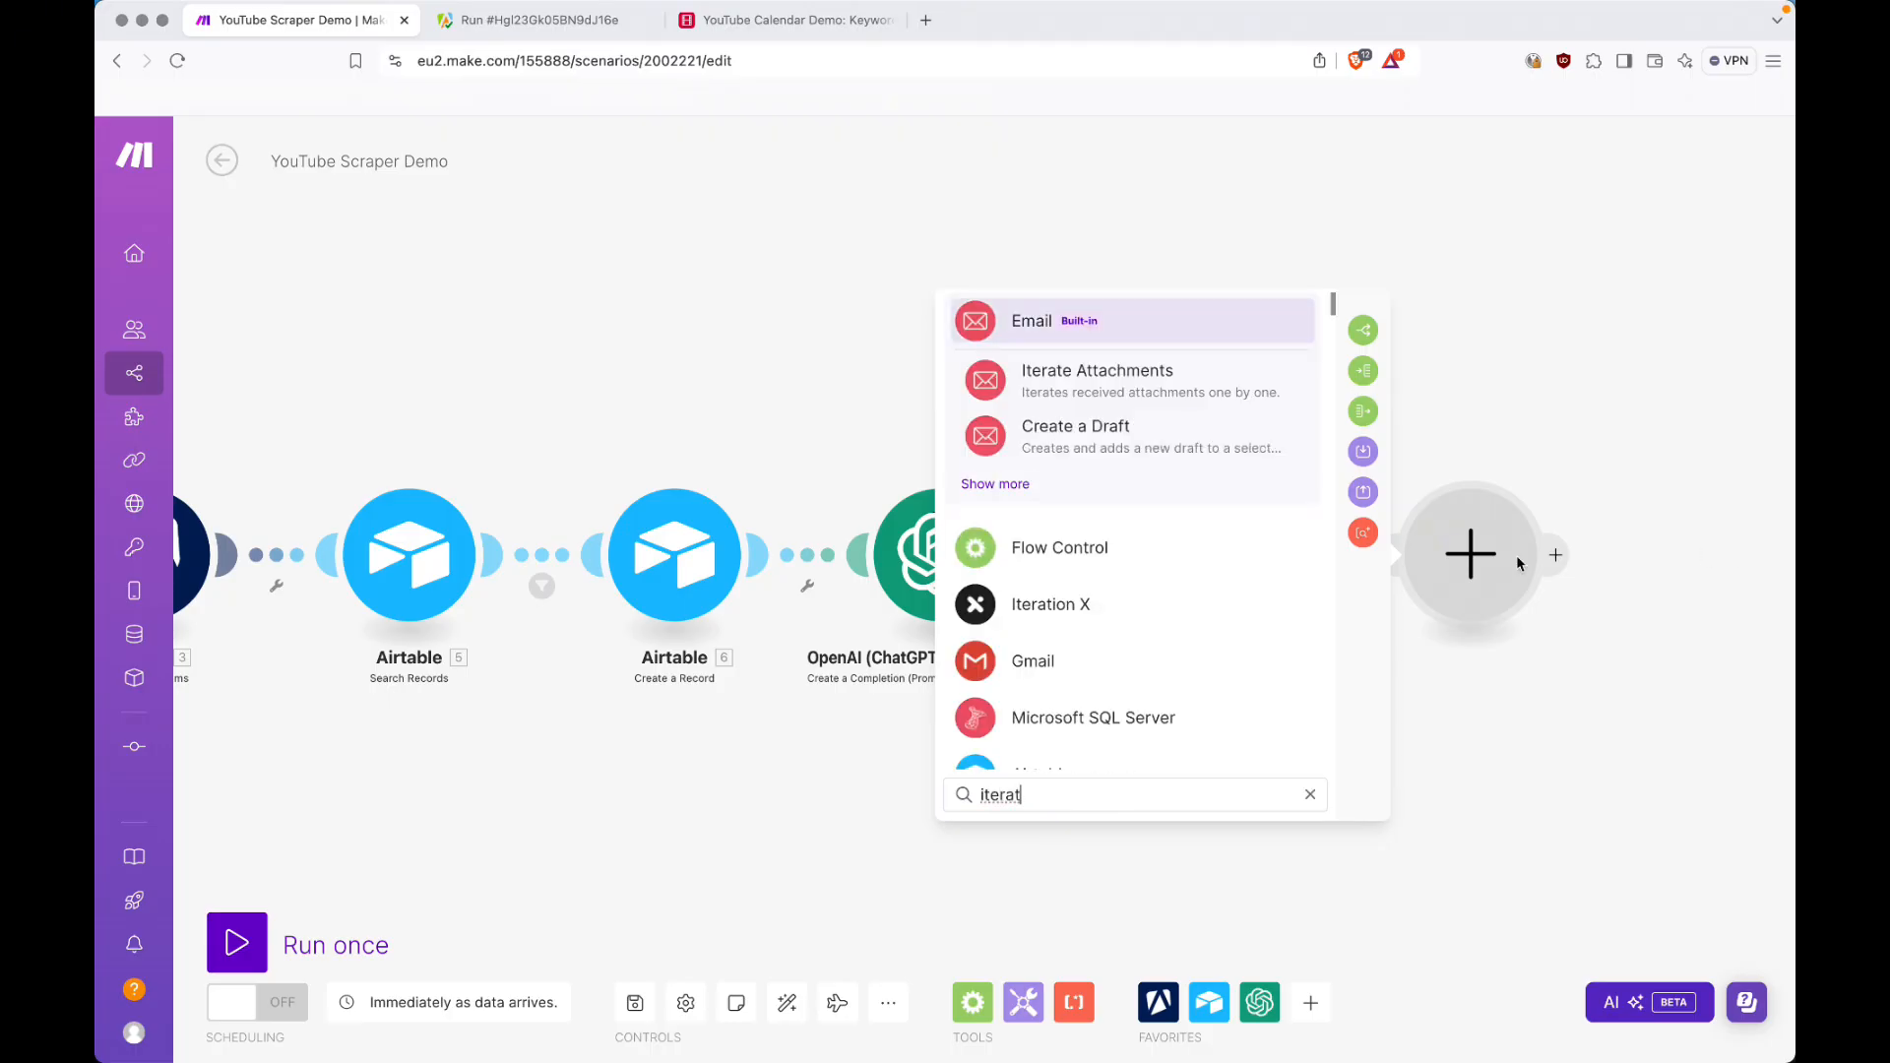
type("or")
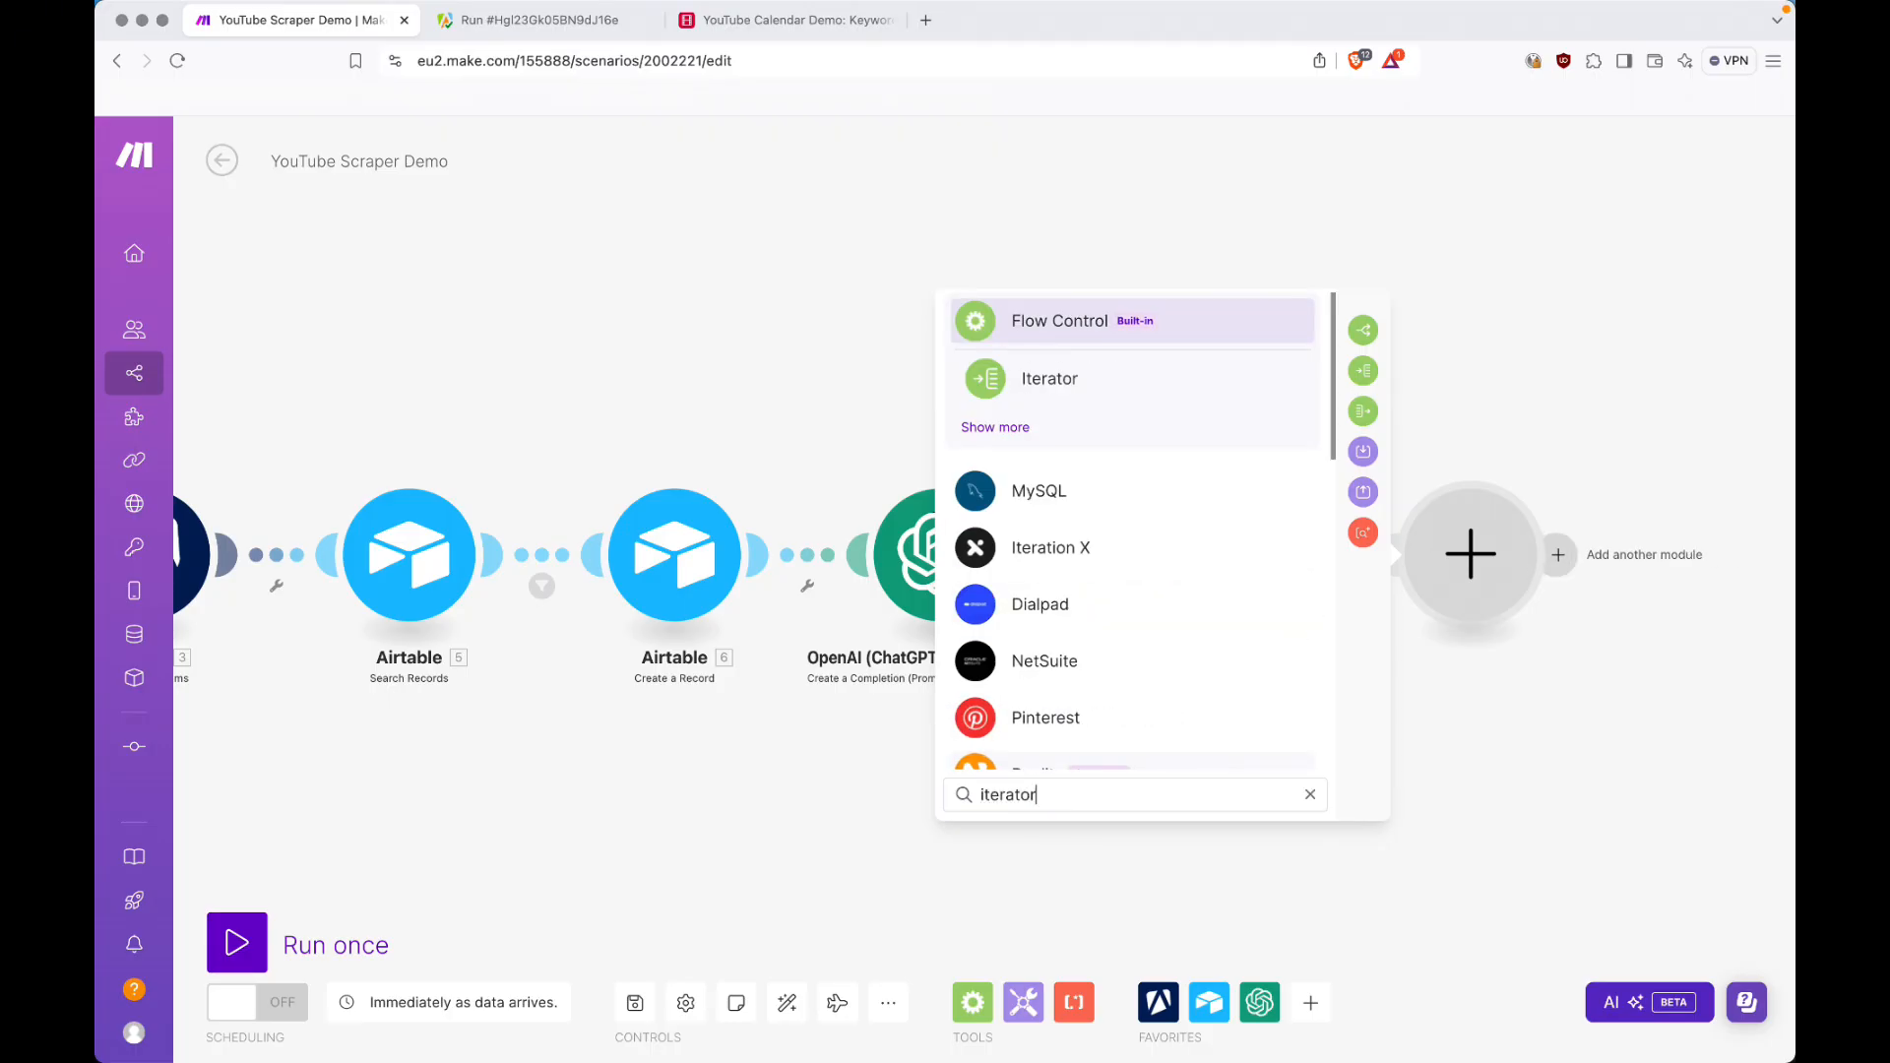
left_click(1048, 380)
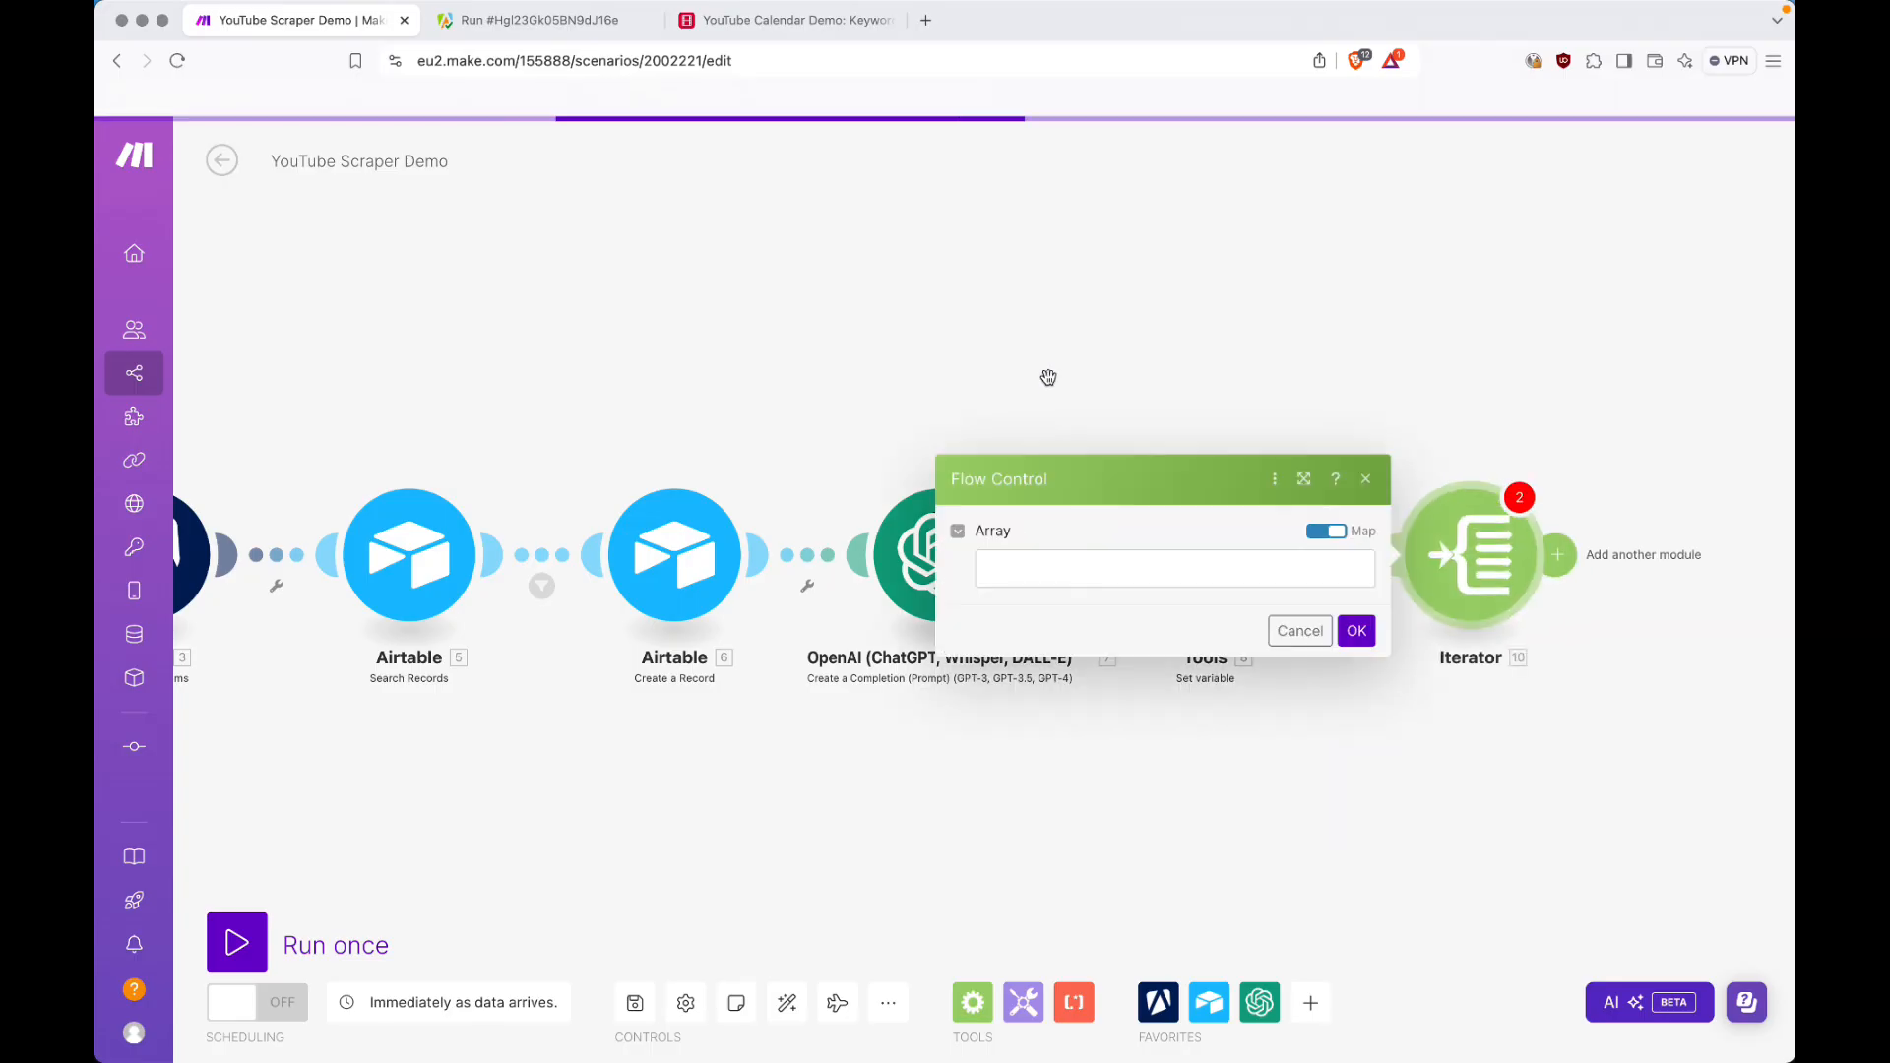
left_click(1087, 571)
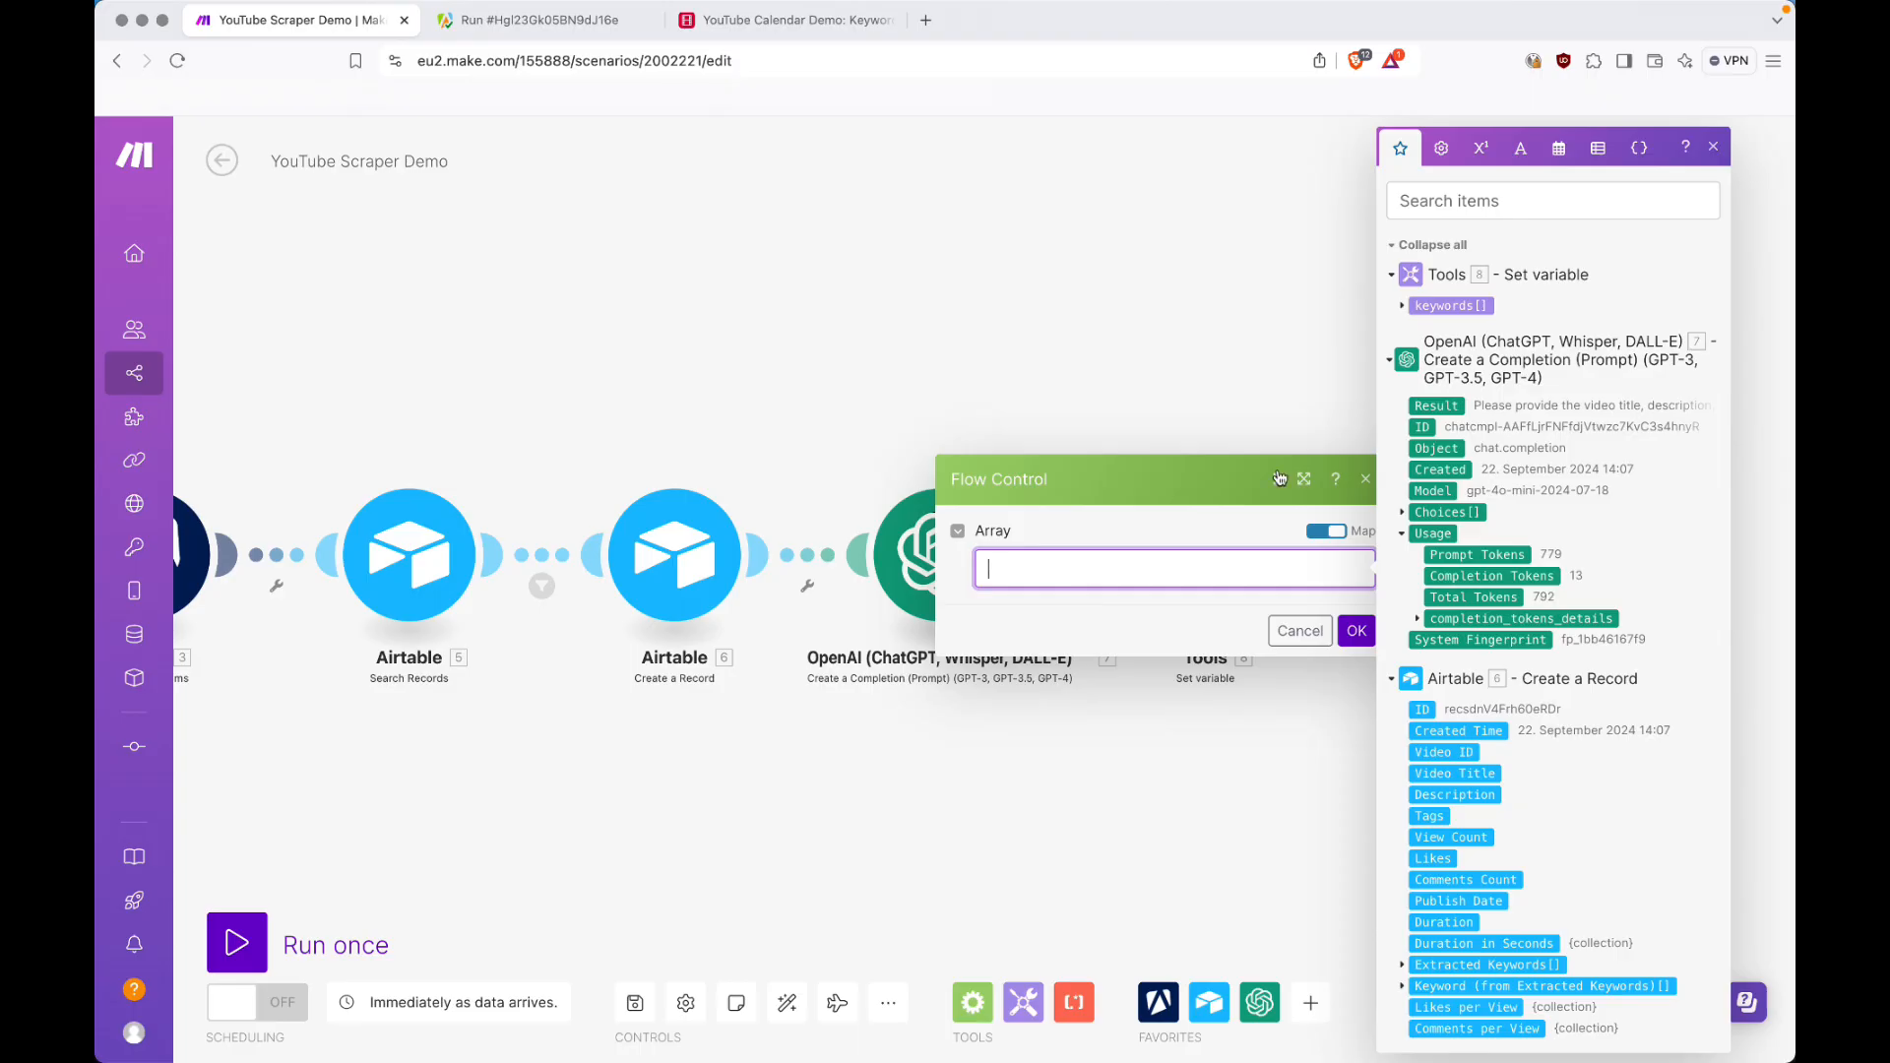
left_click(1438, 306)
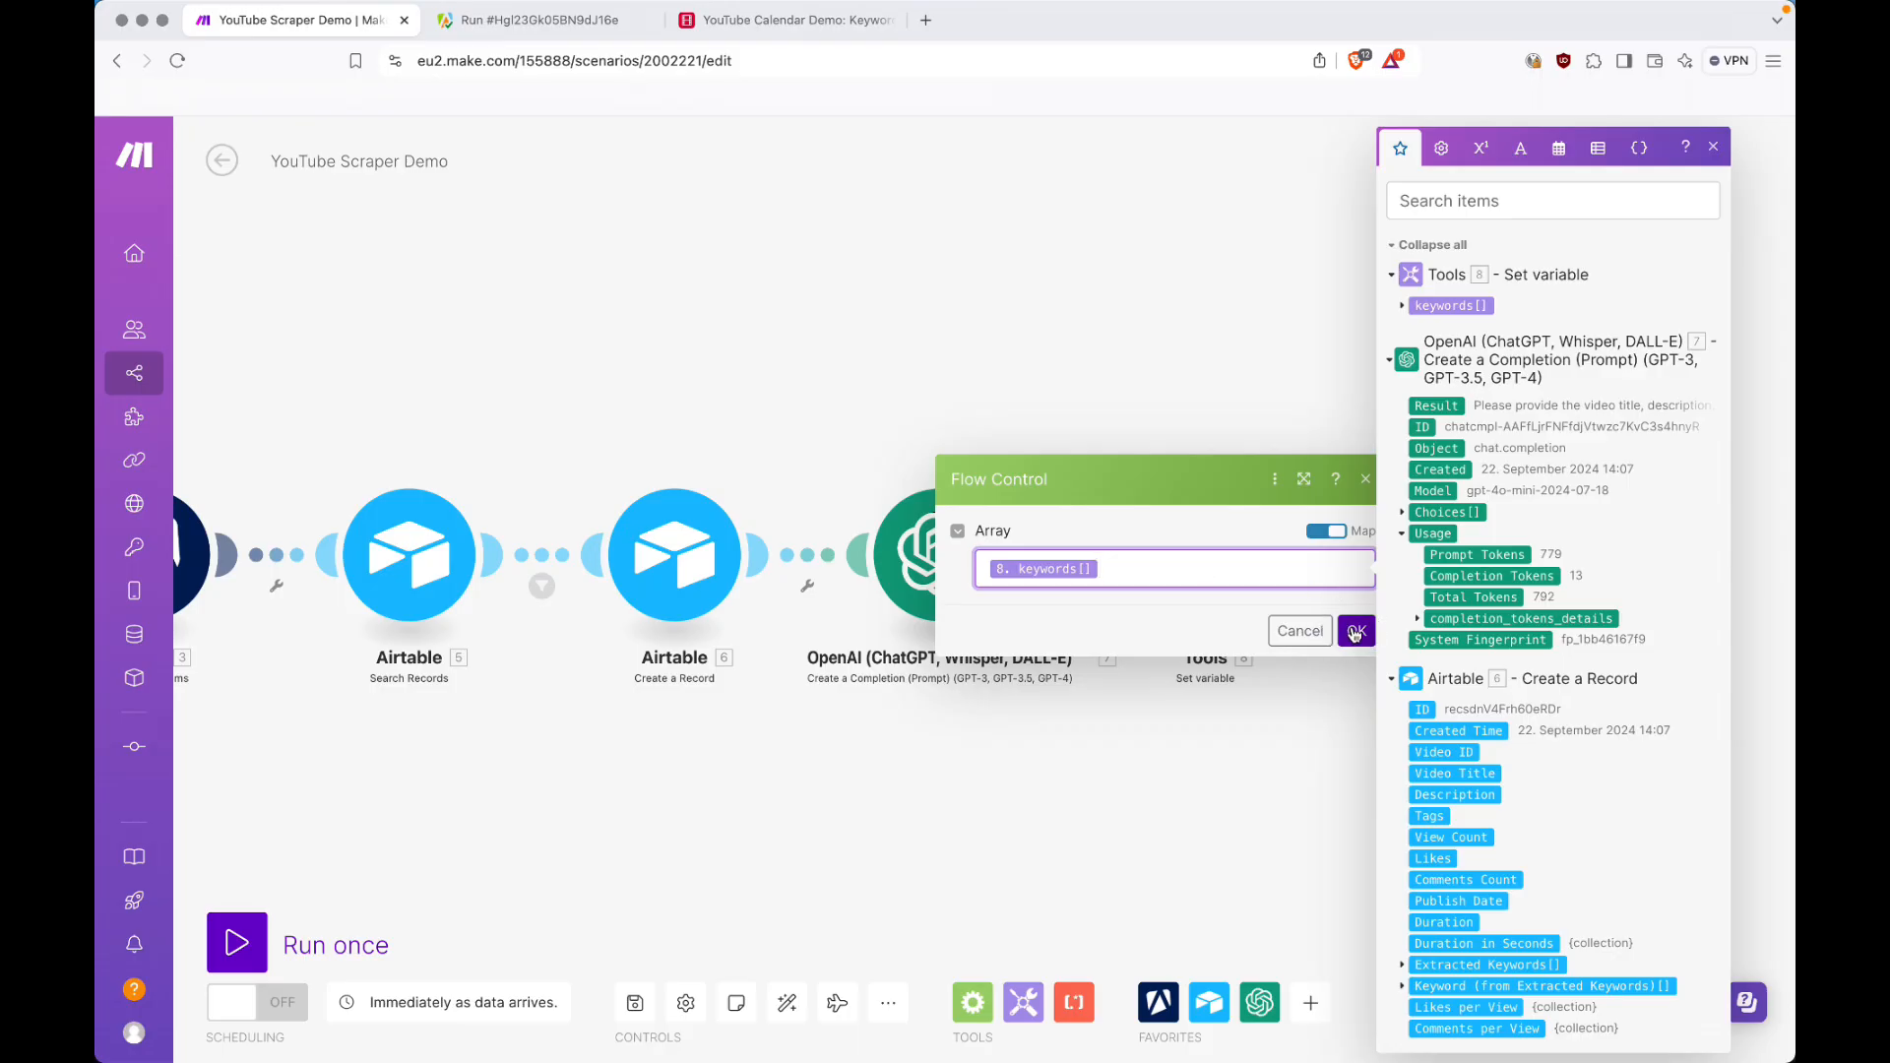
left_click(1354, 633)
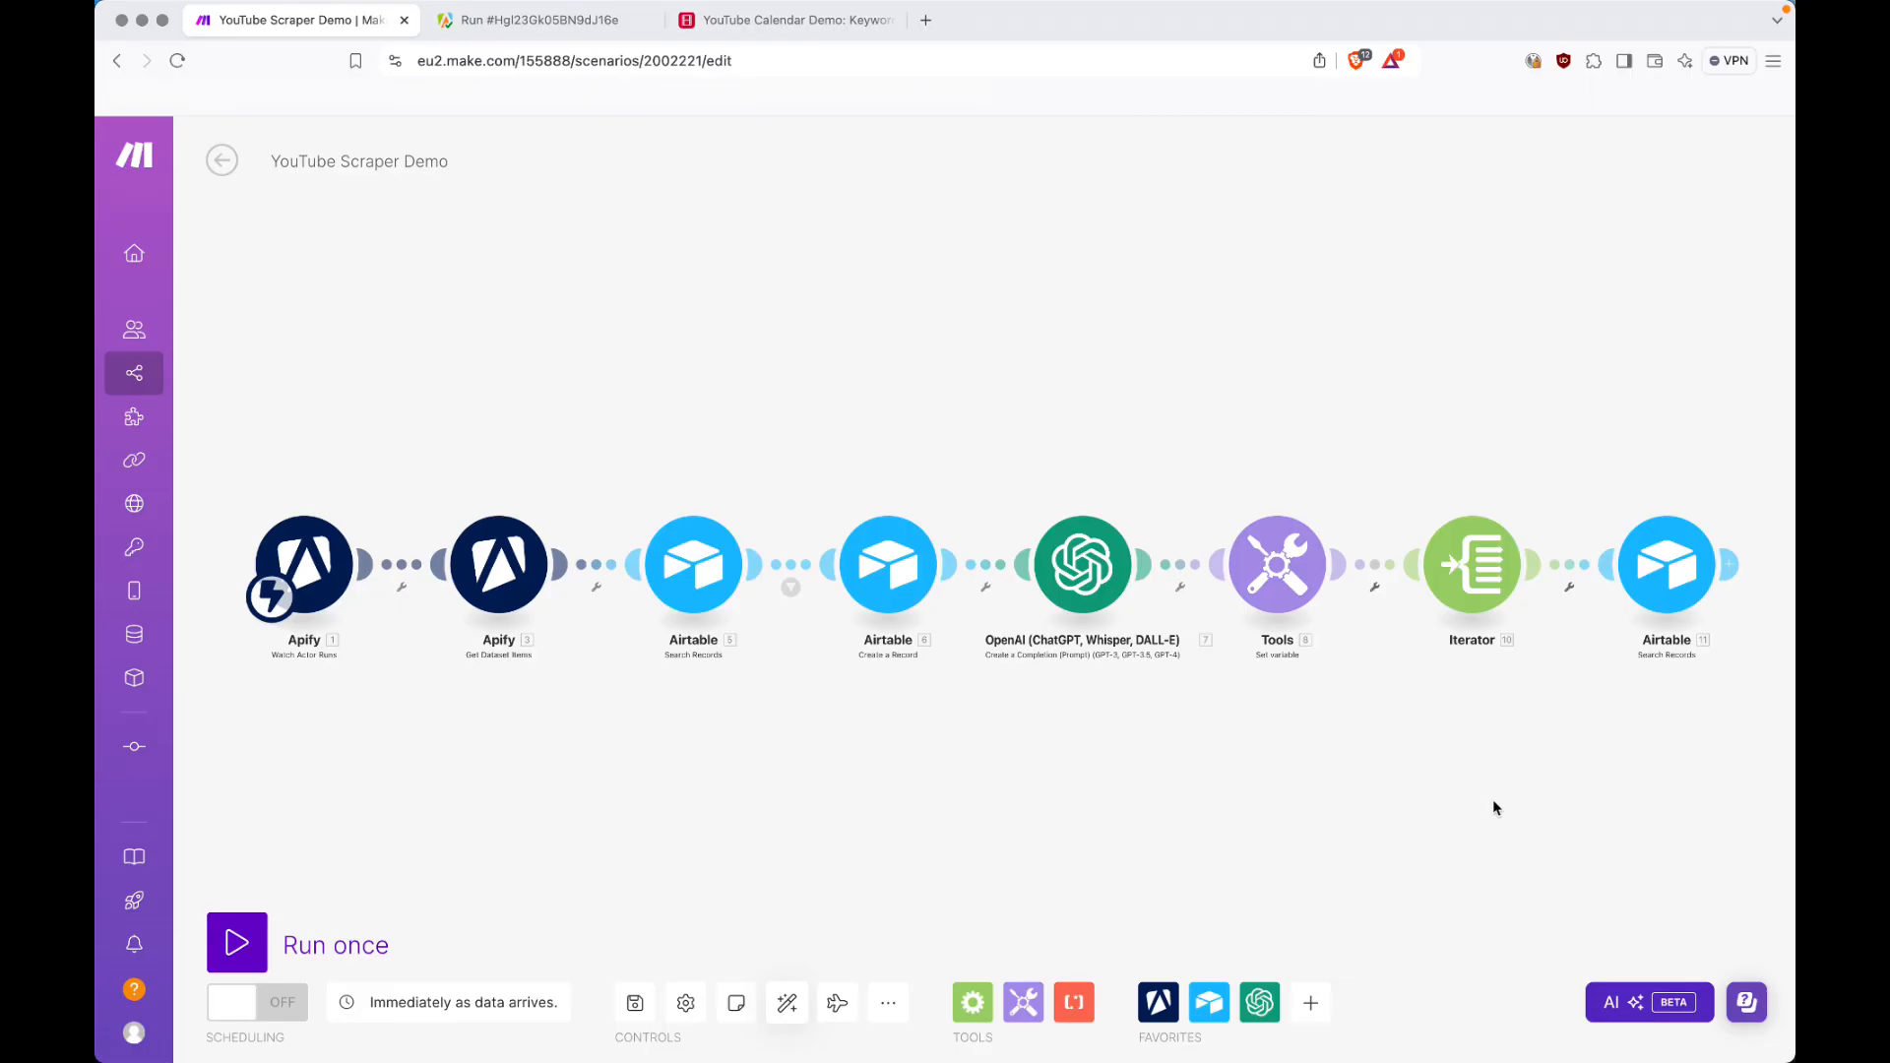
left_click_drag(1637, 795, 1258, 820)
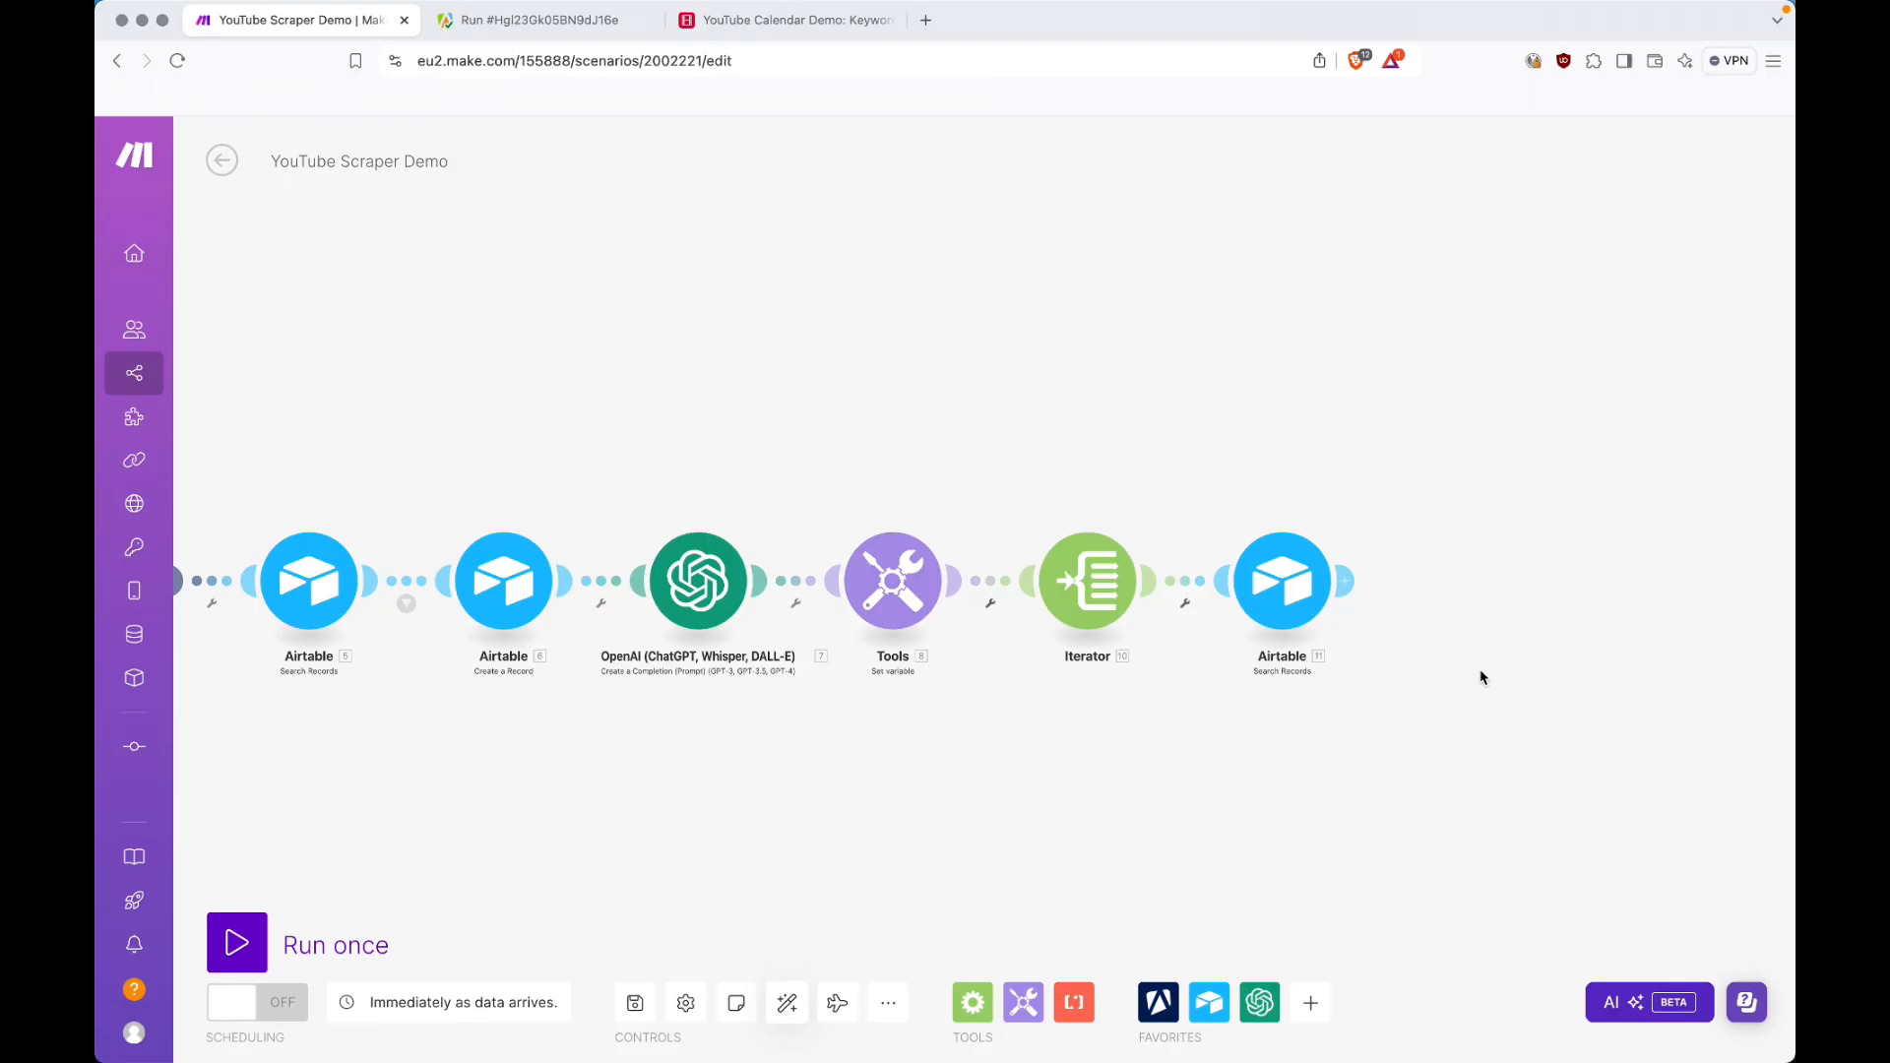
Check the Keywords table in Airtable, then add a Flow Control Router after the last Airtable Search Records module in the Make scenario.
left_click(792, 20)
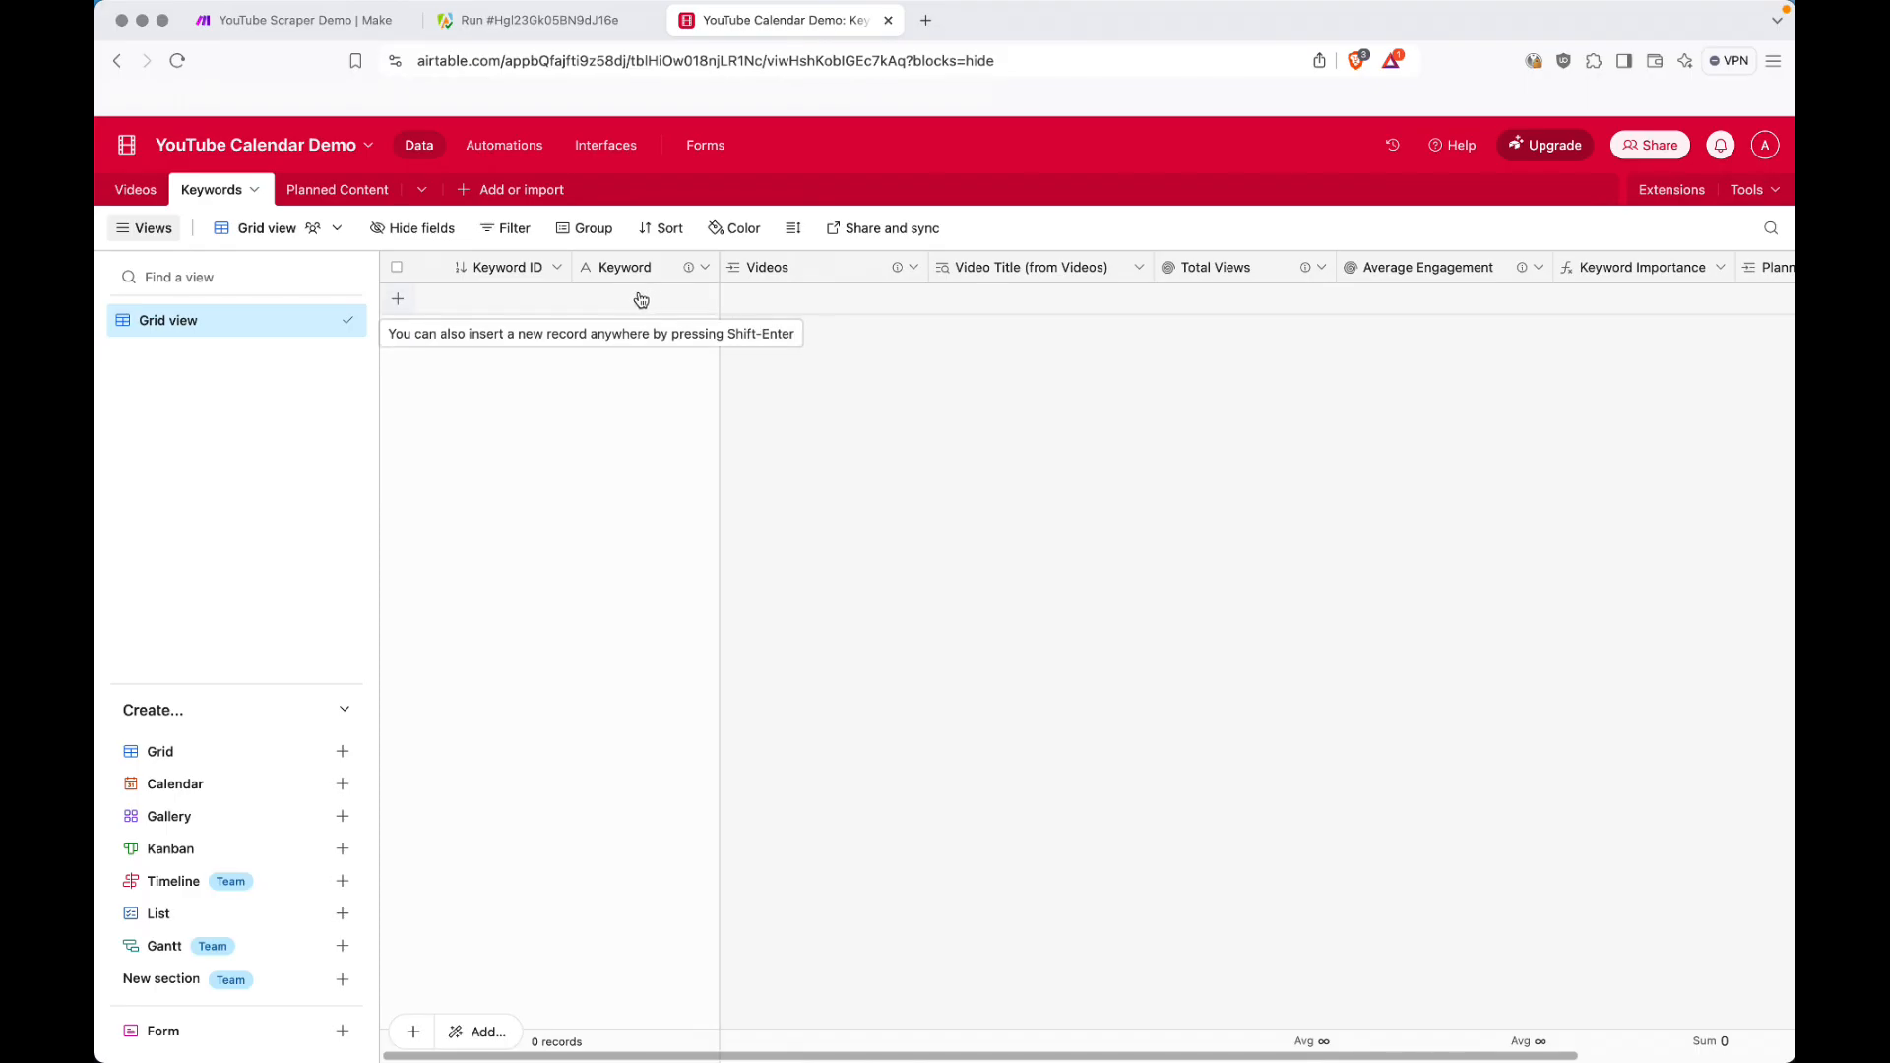
left_click(362, 25)
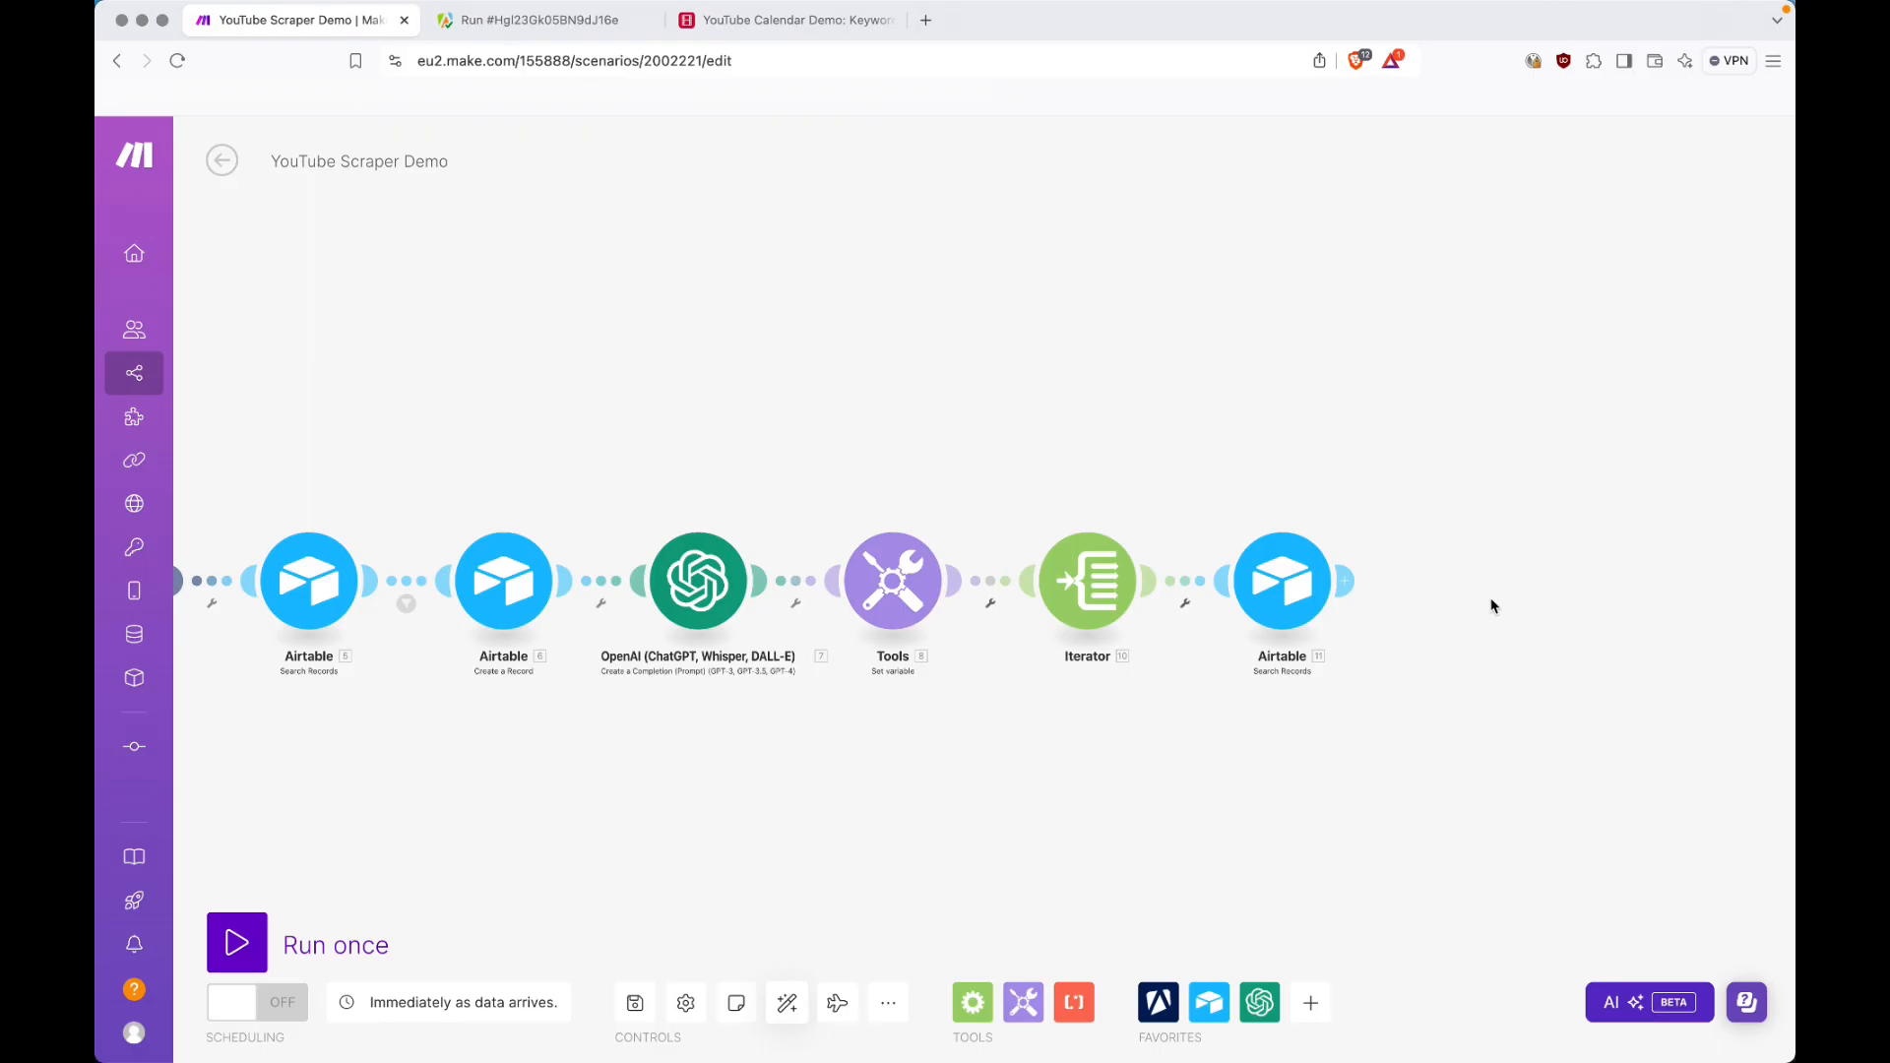
left_click(1344, 581)
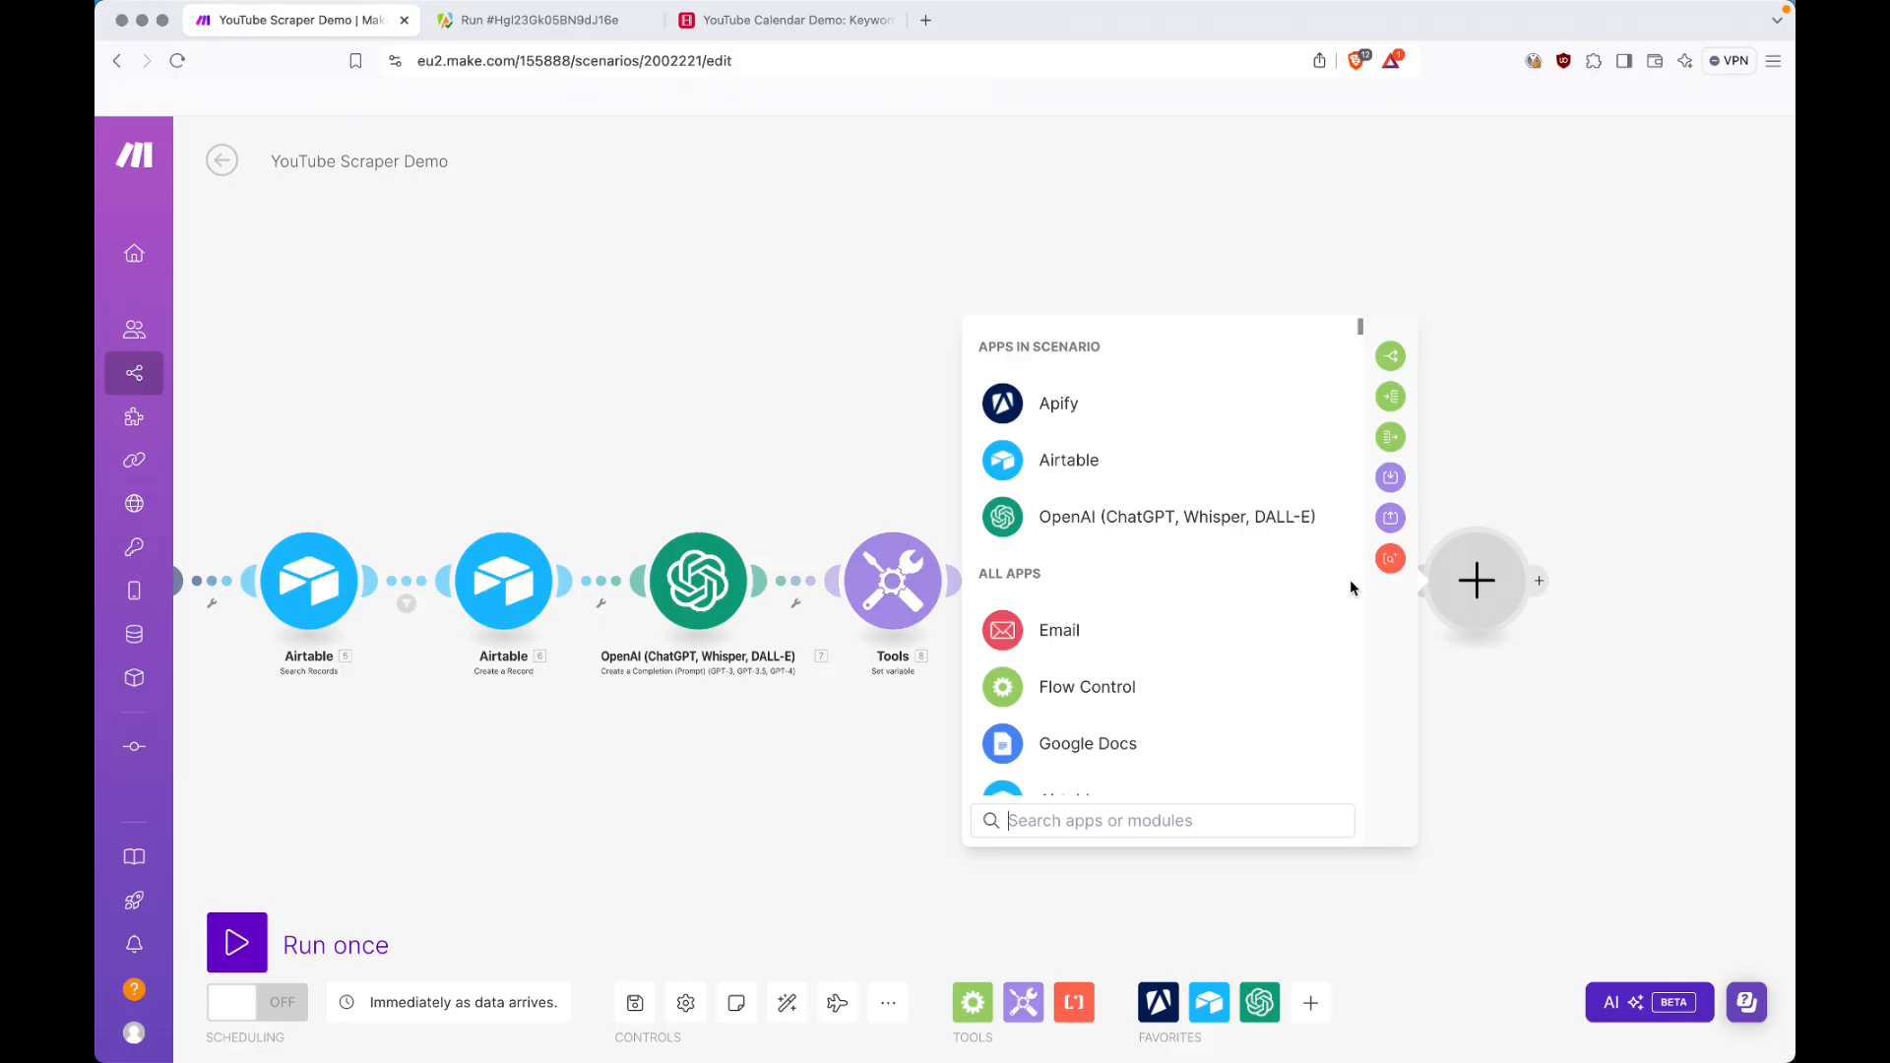
type("router")
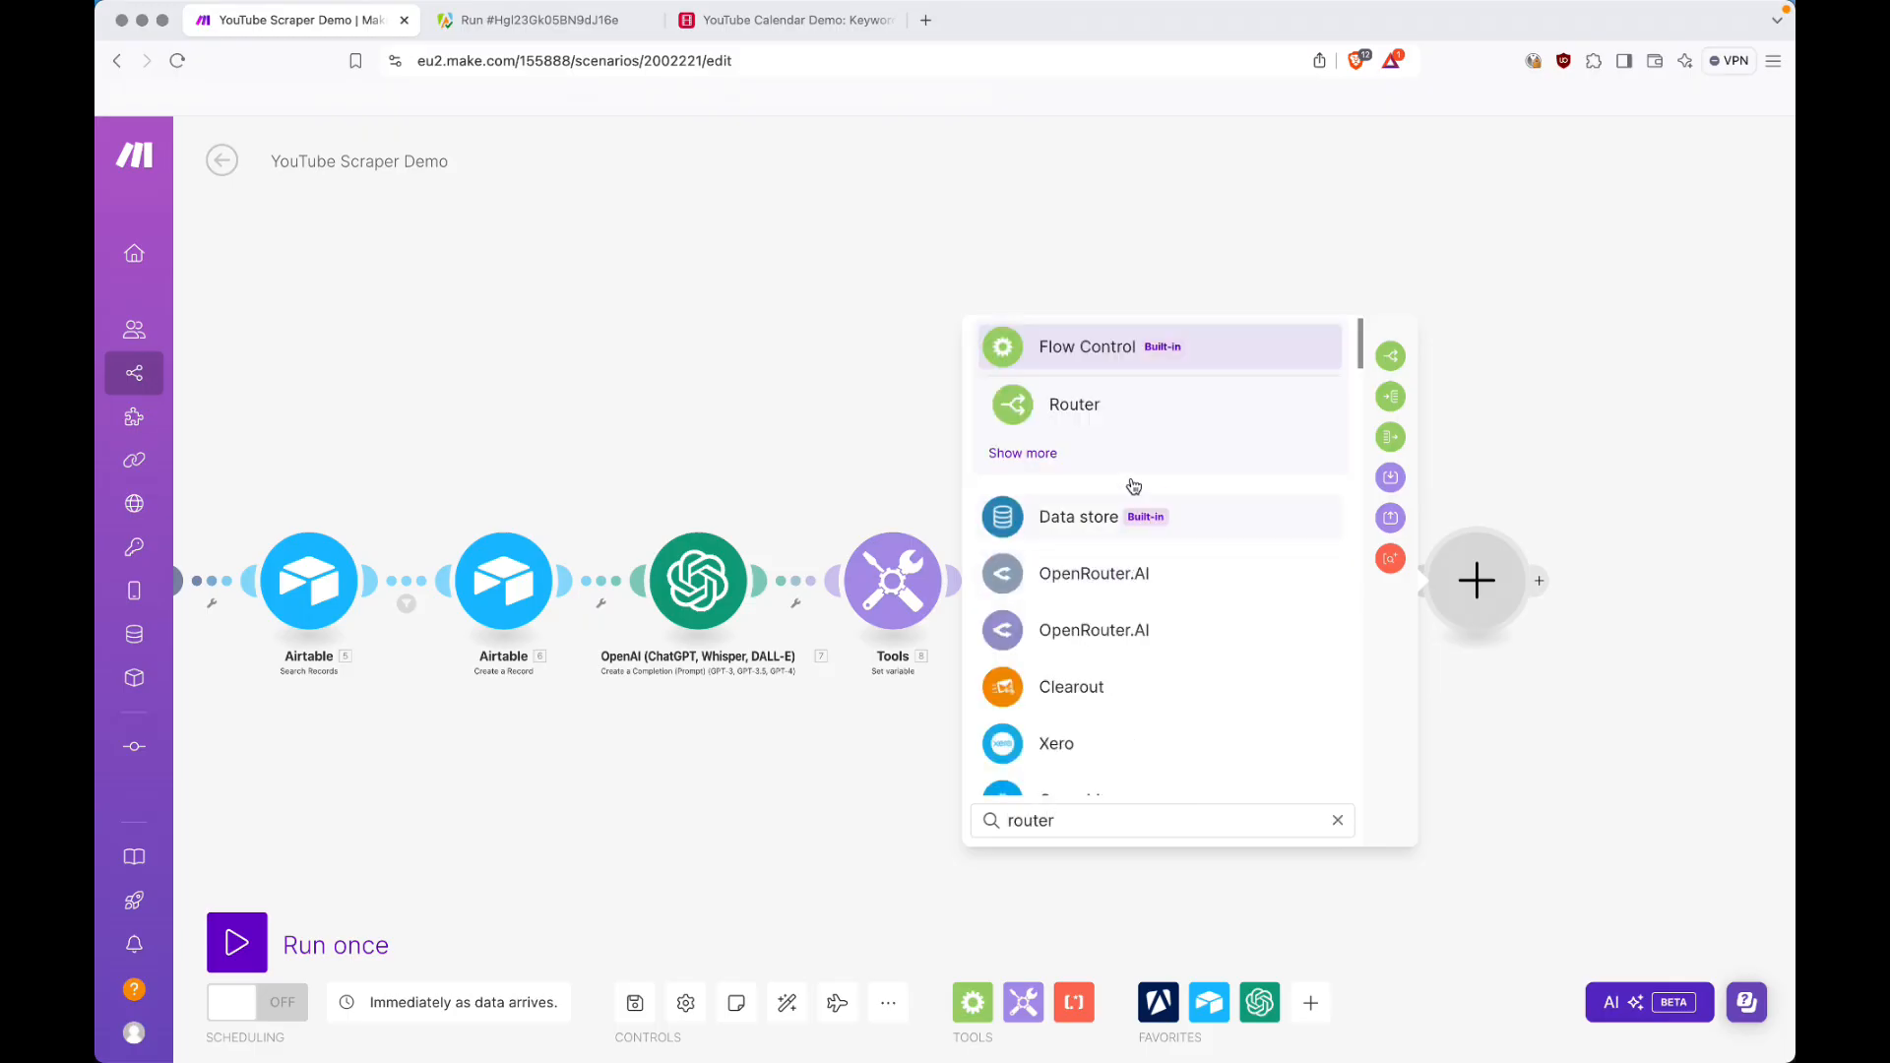
left_click(1046, 428)
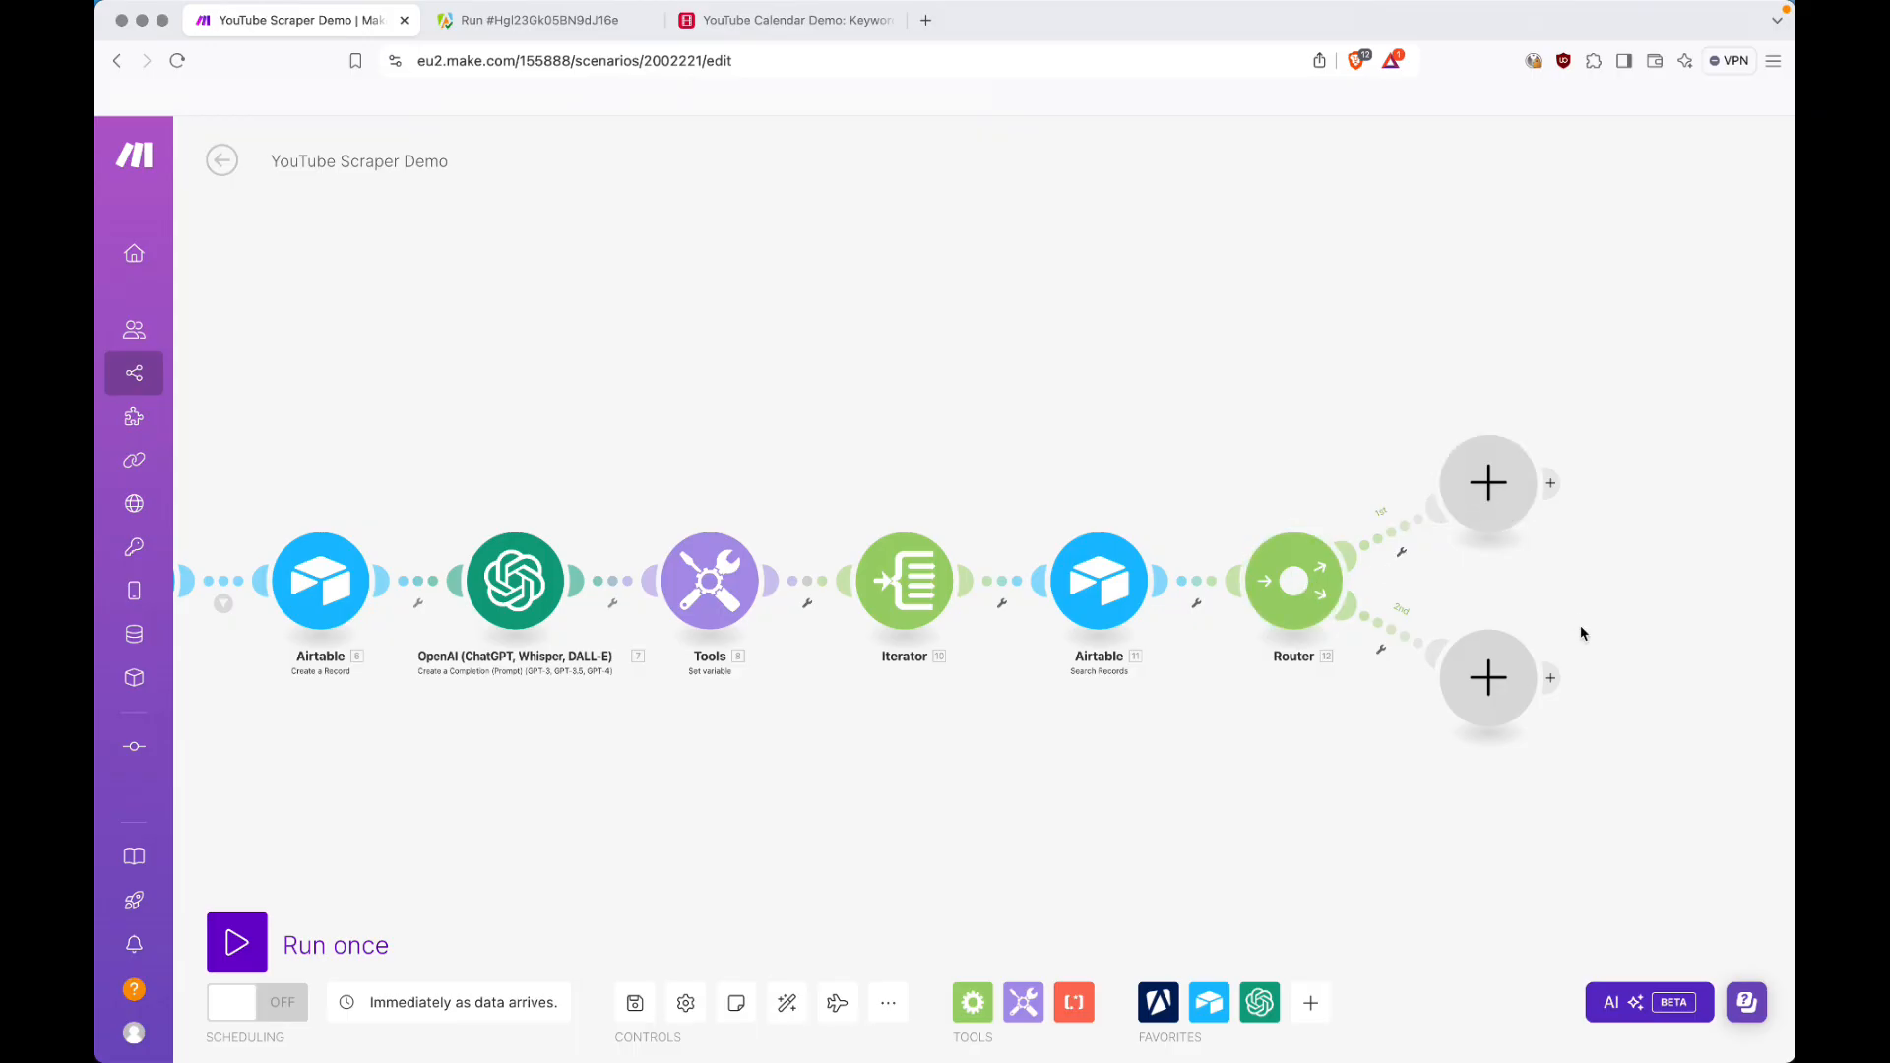
Set up a filter on the router's upper route requiring the keyword search's Total number of bundles to be numerically equal to 0.
left_click(1403, 557)
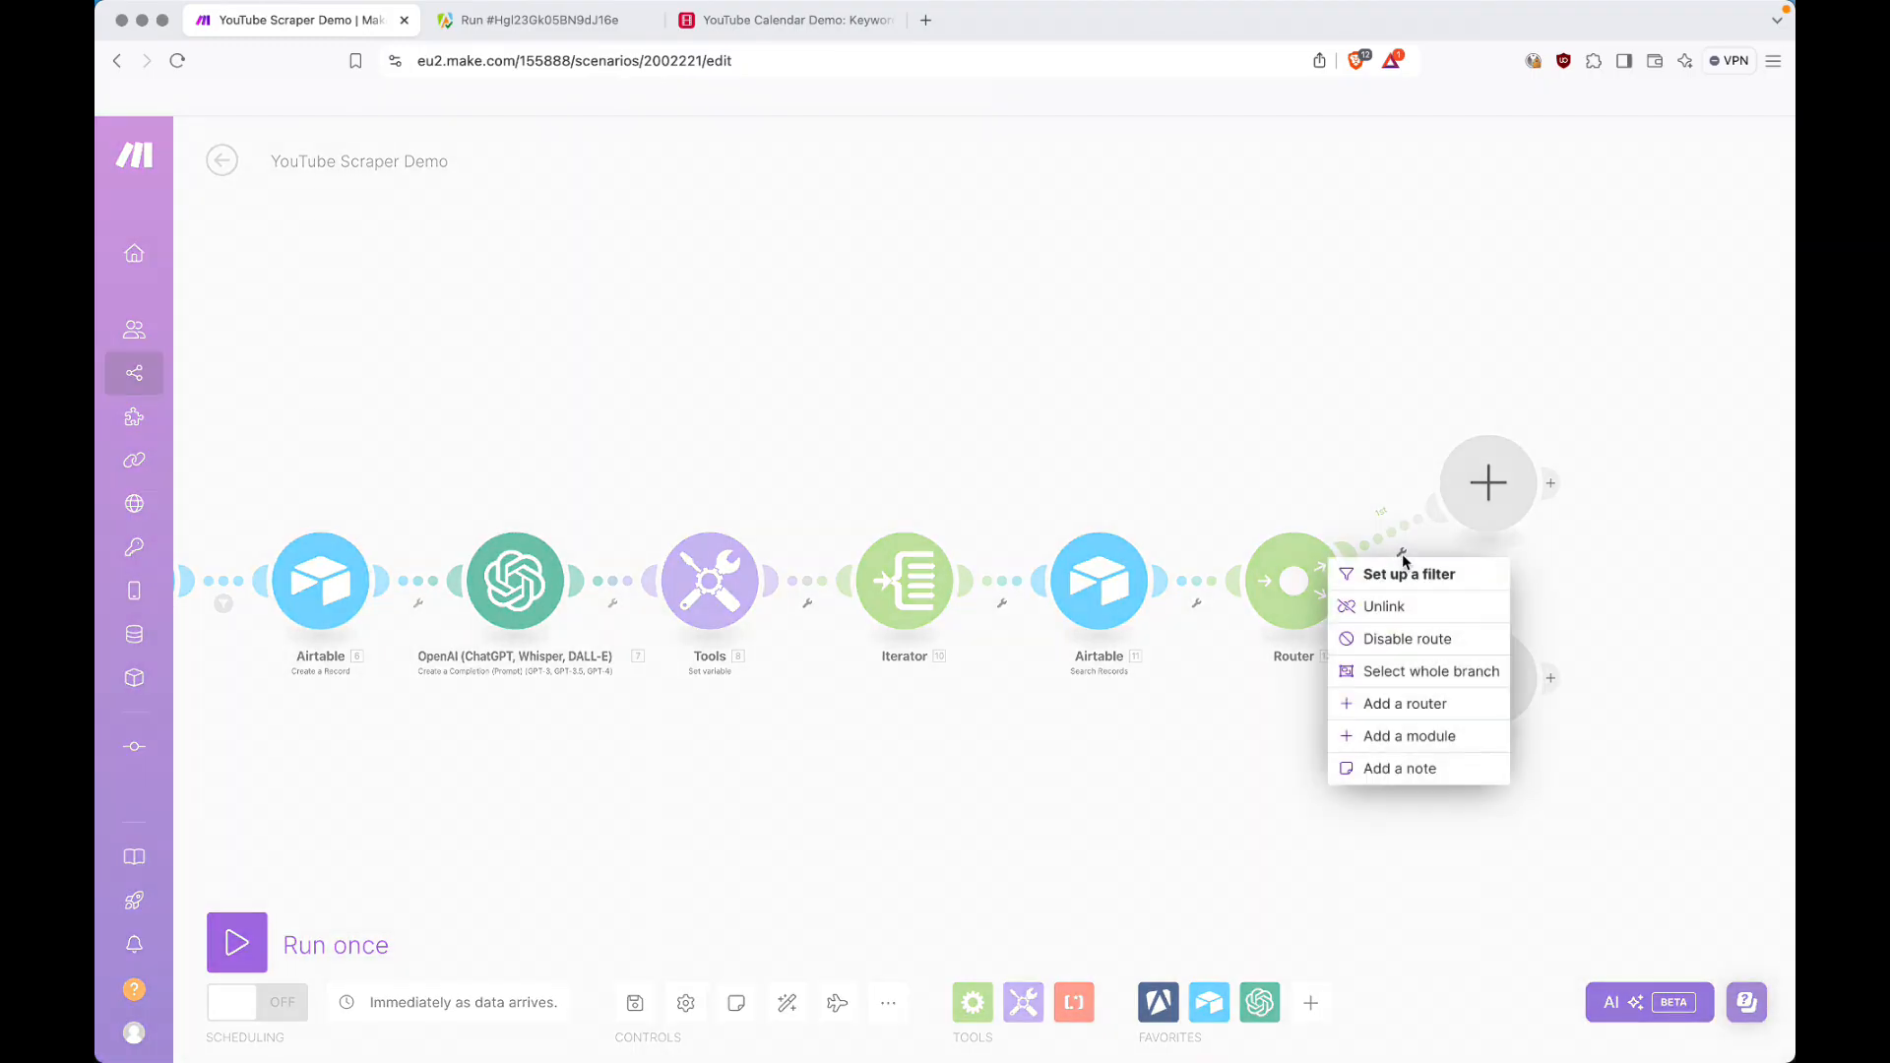
left_click(1469, 585)
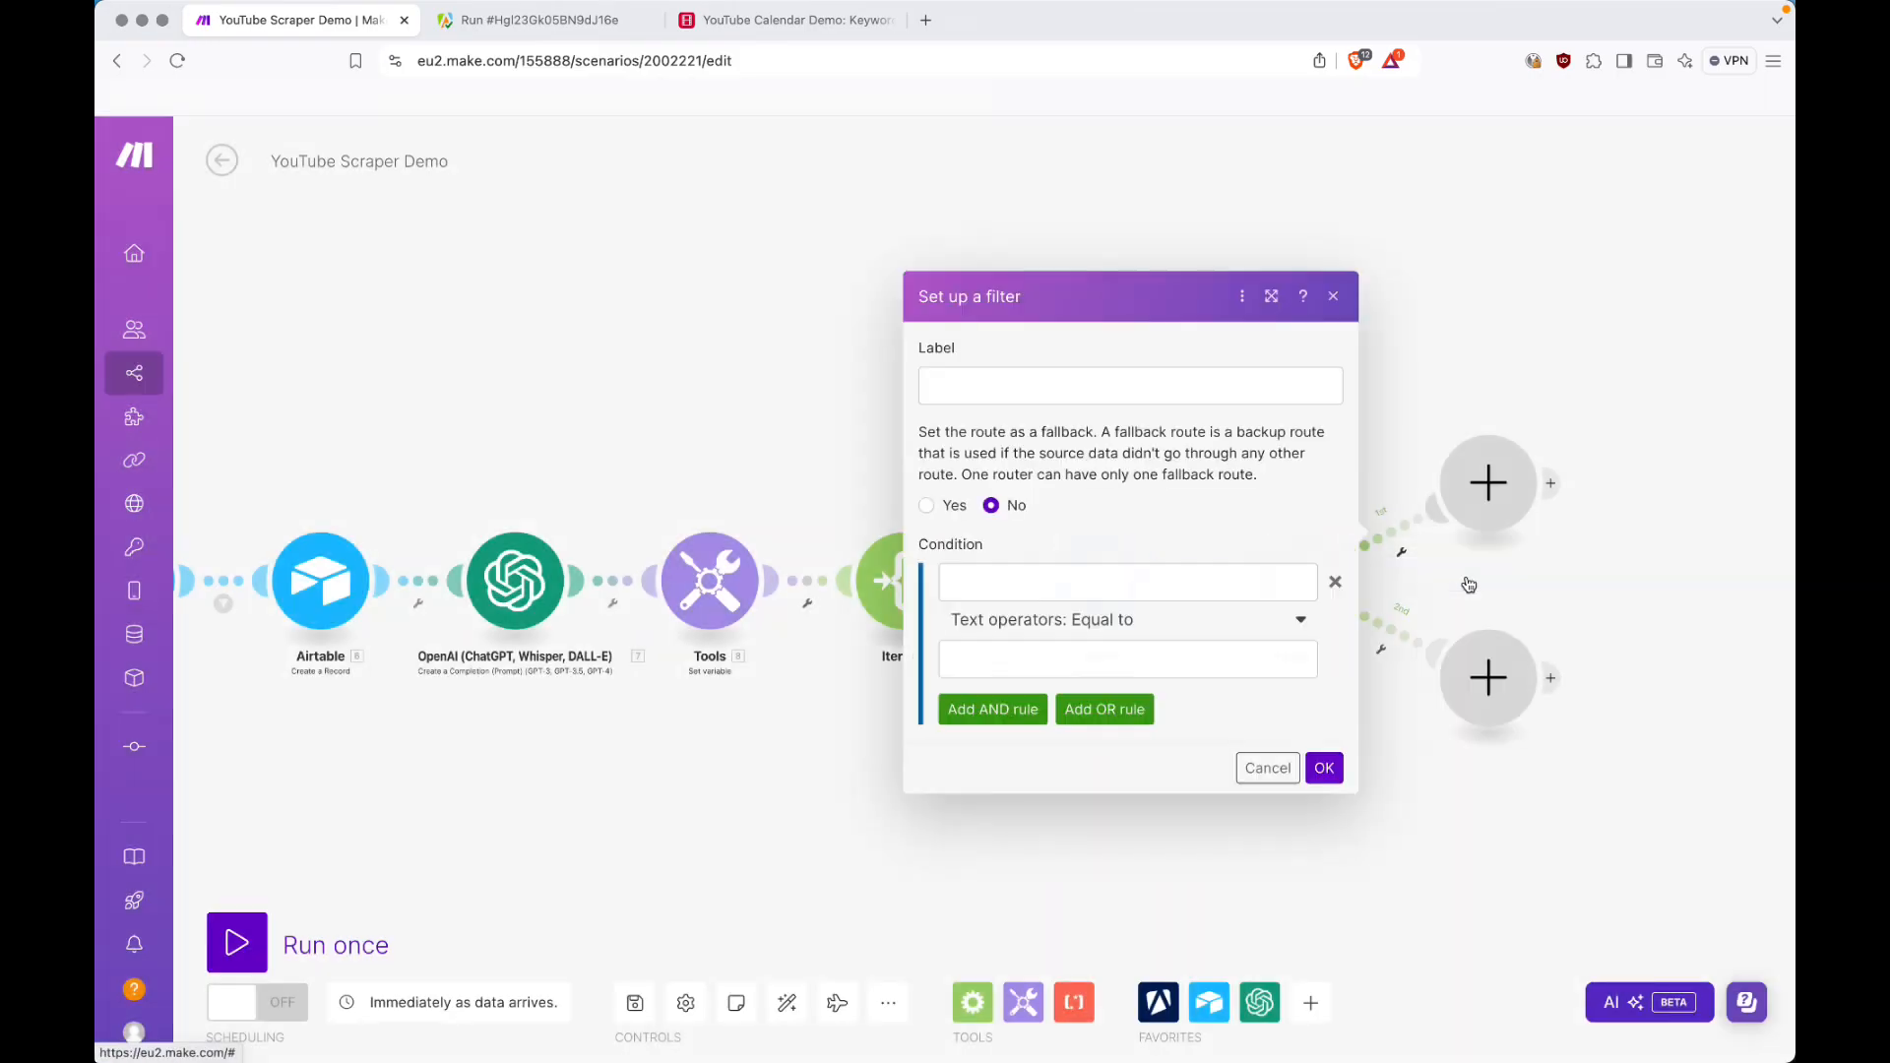
left_click(1095, 586)
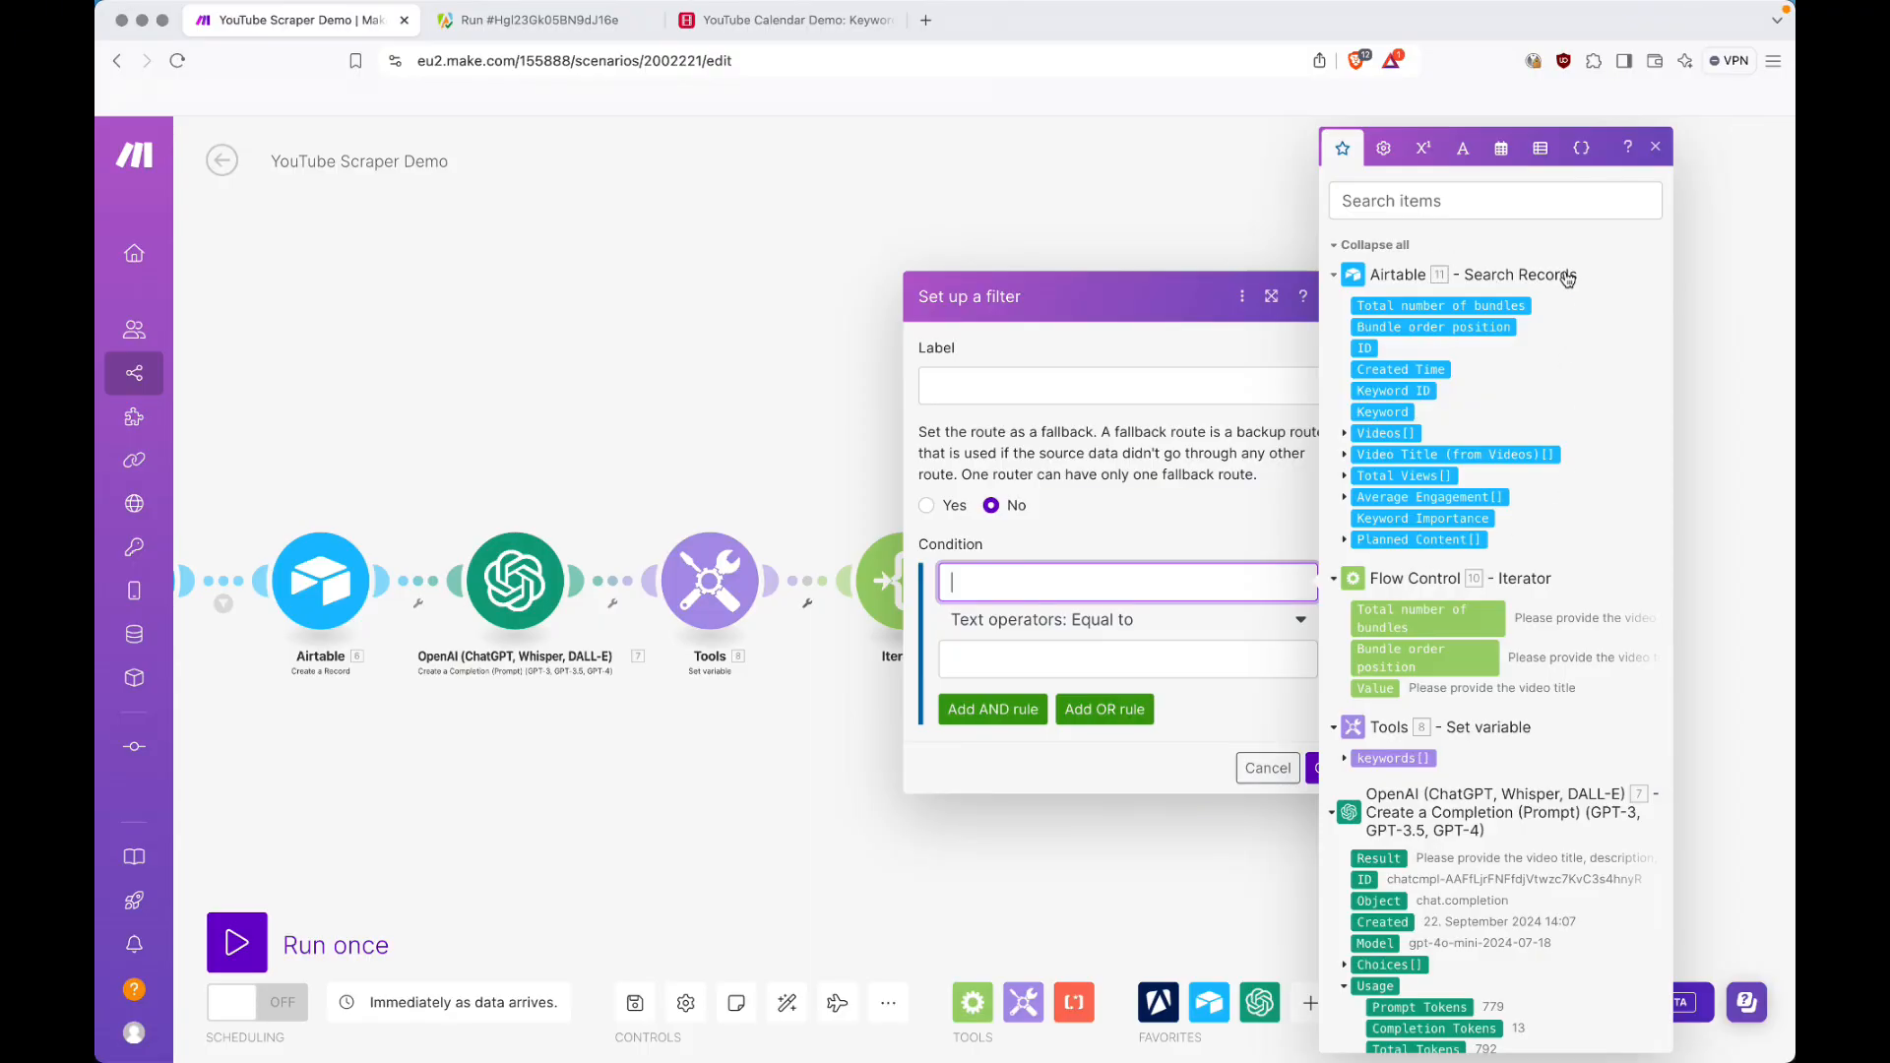
left_click(1484, 308)
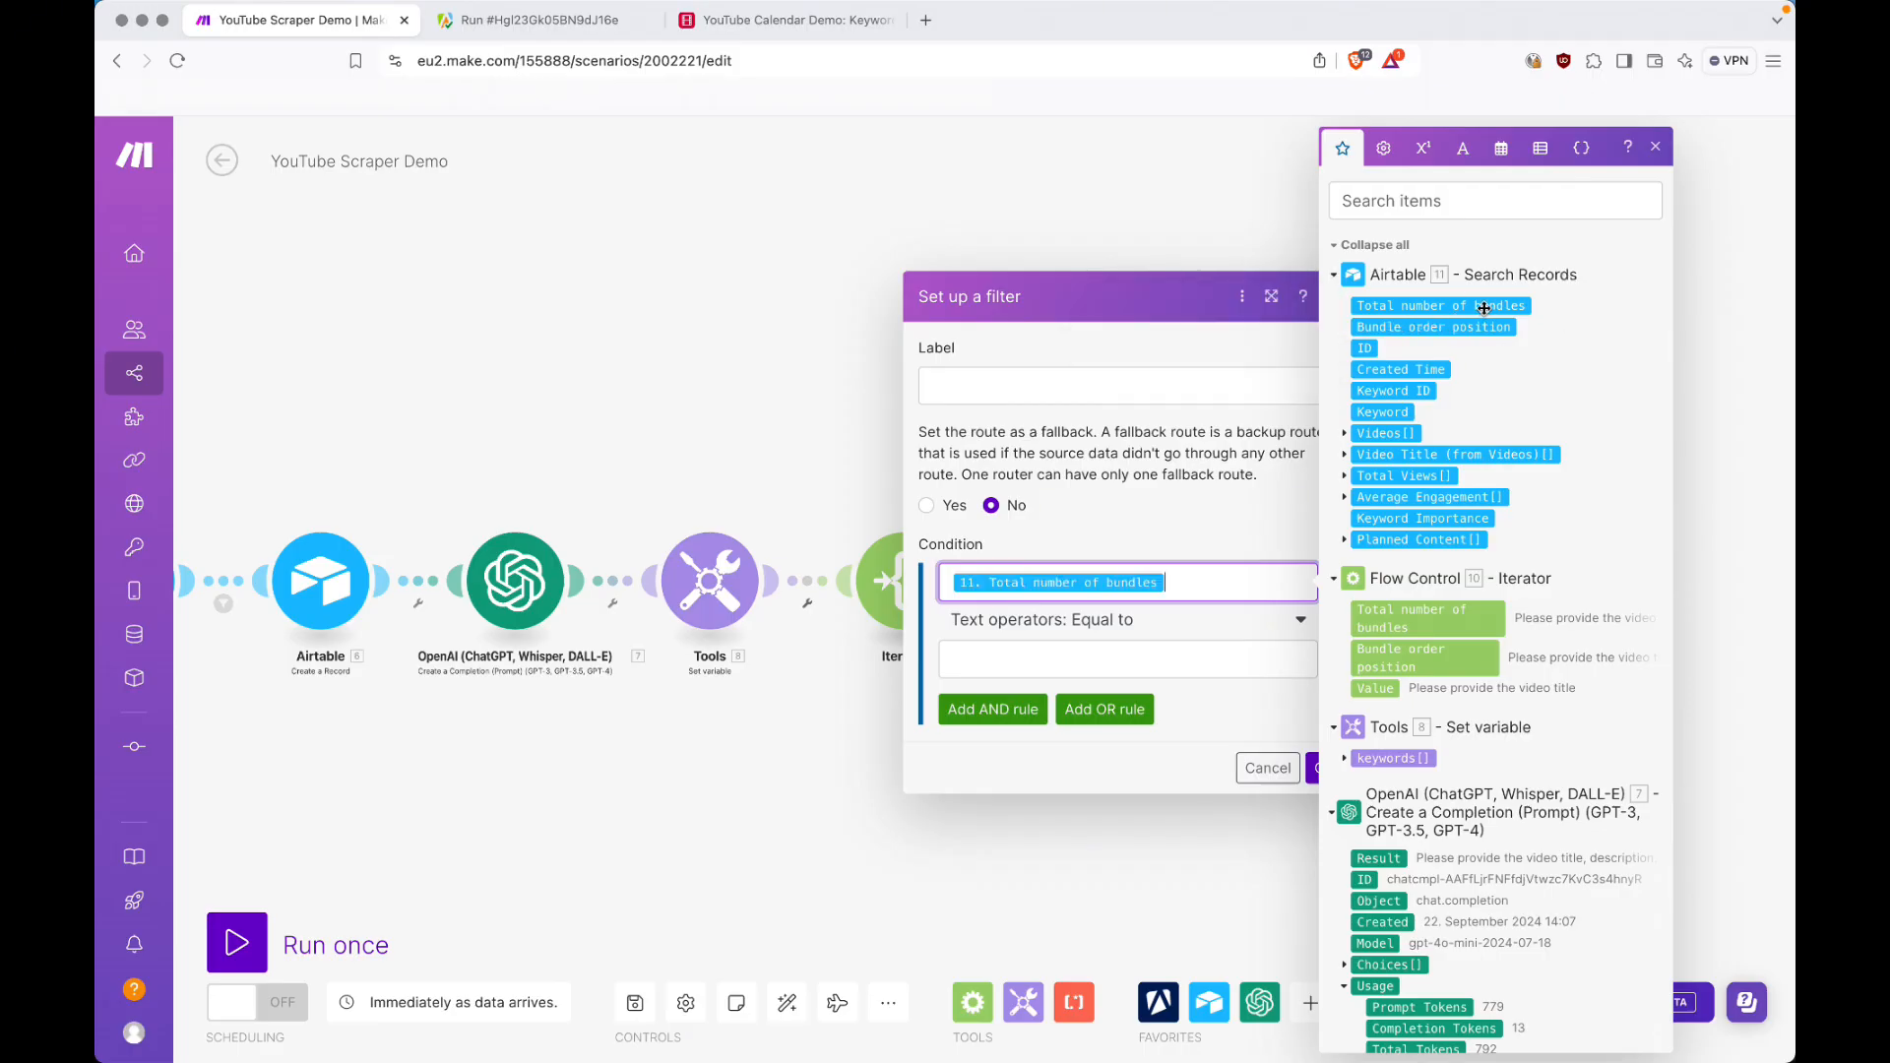
left_click(1123, 628)
type("qua")
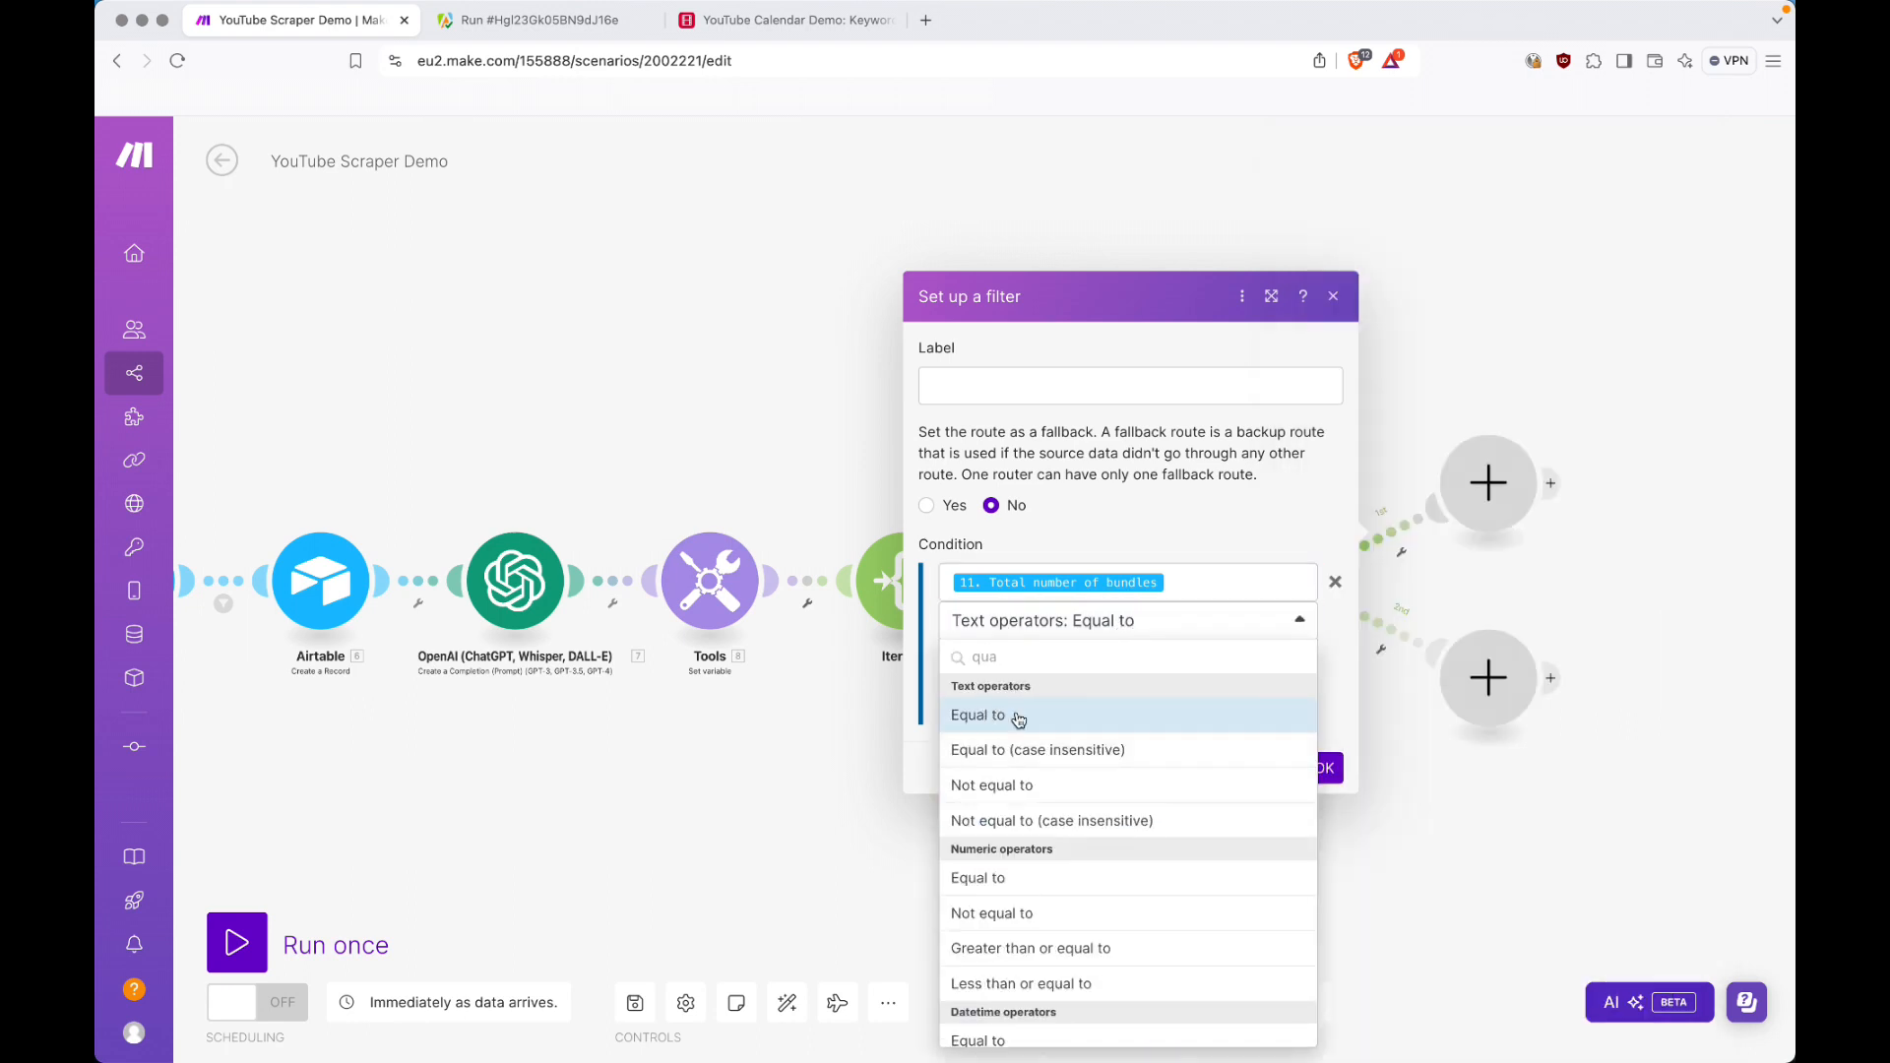
left_click(991, 877)
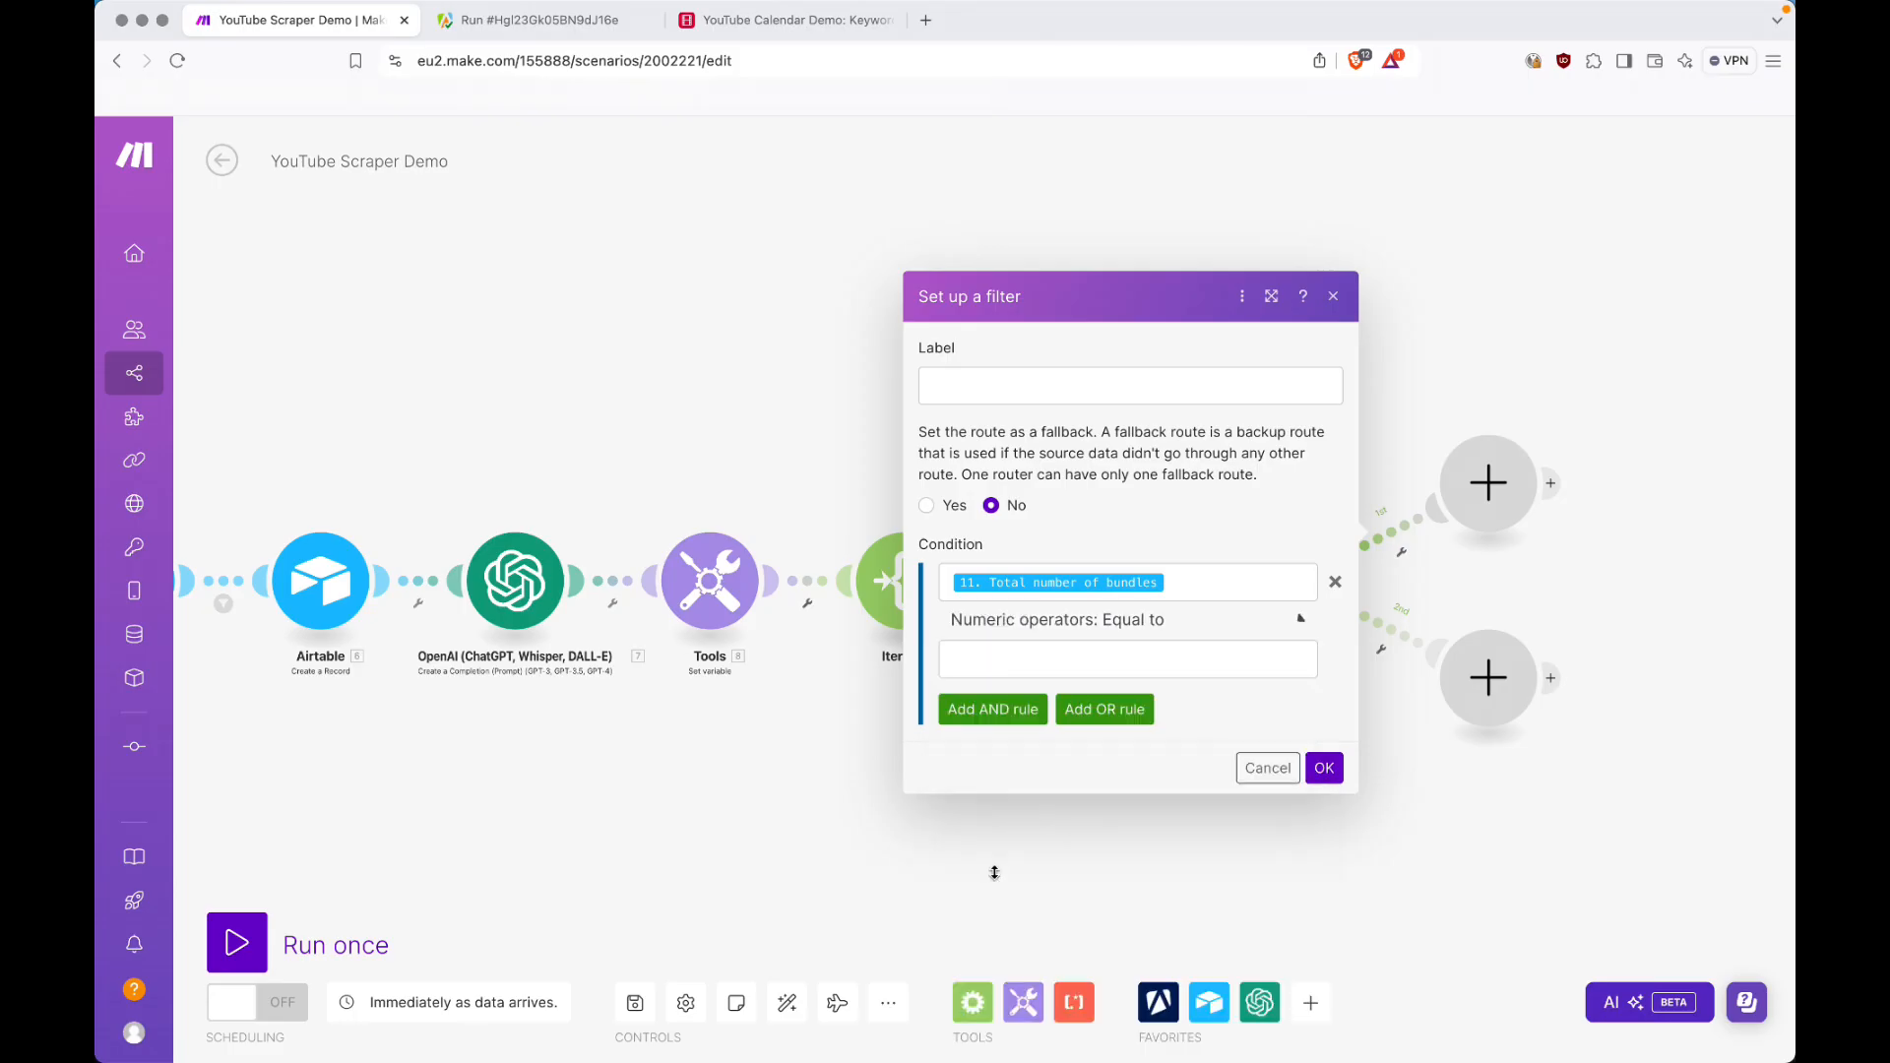
left_click(1108, 661)
type("0")
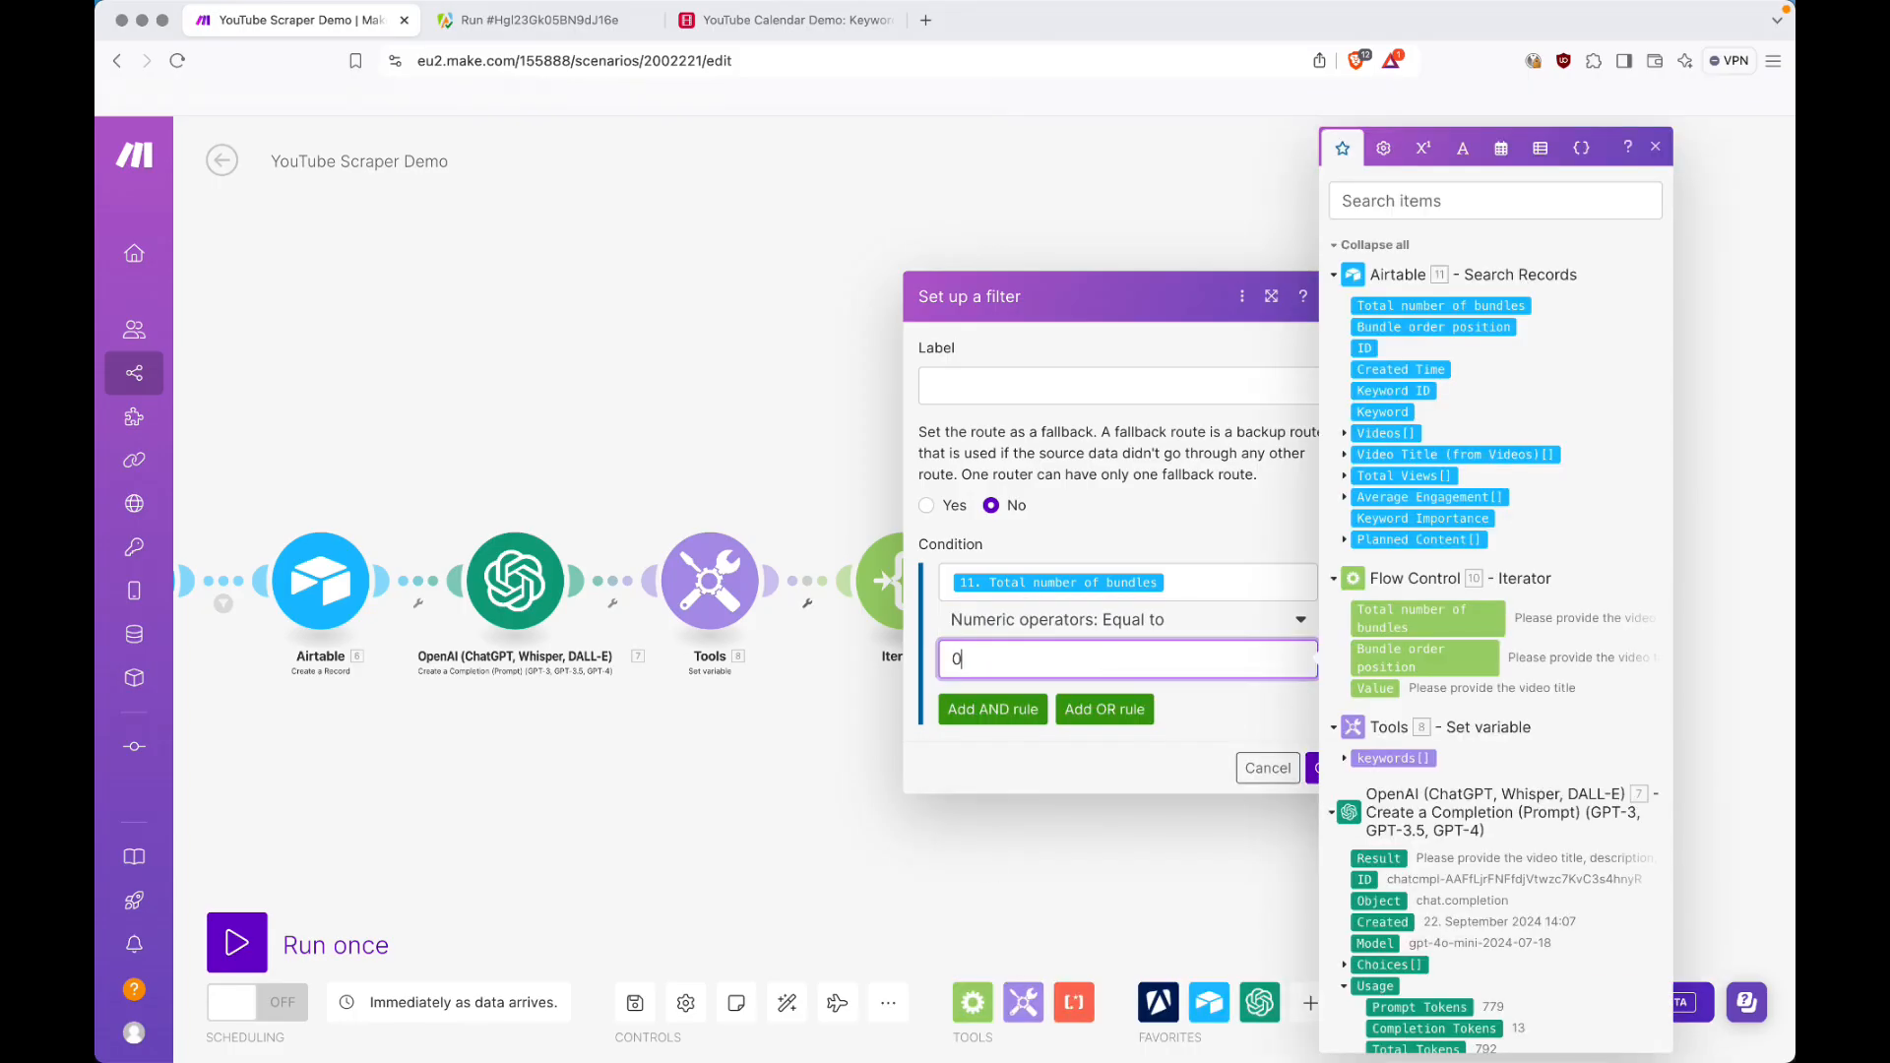
left_click(1268, 729)
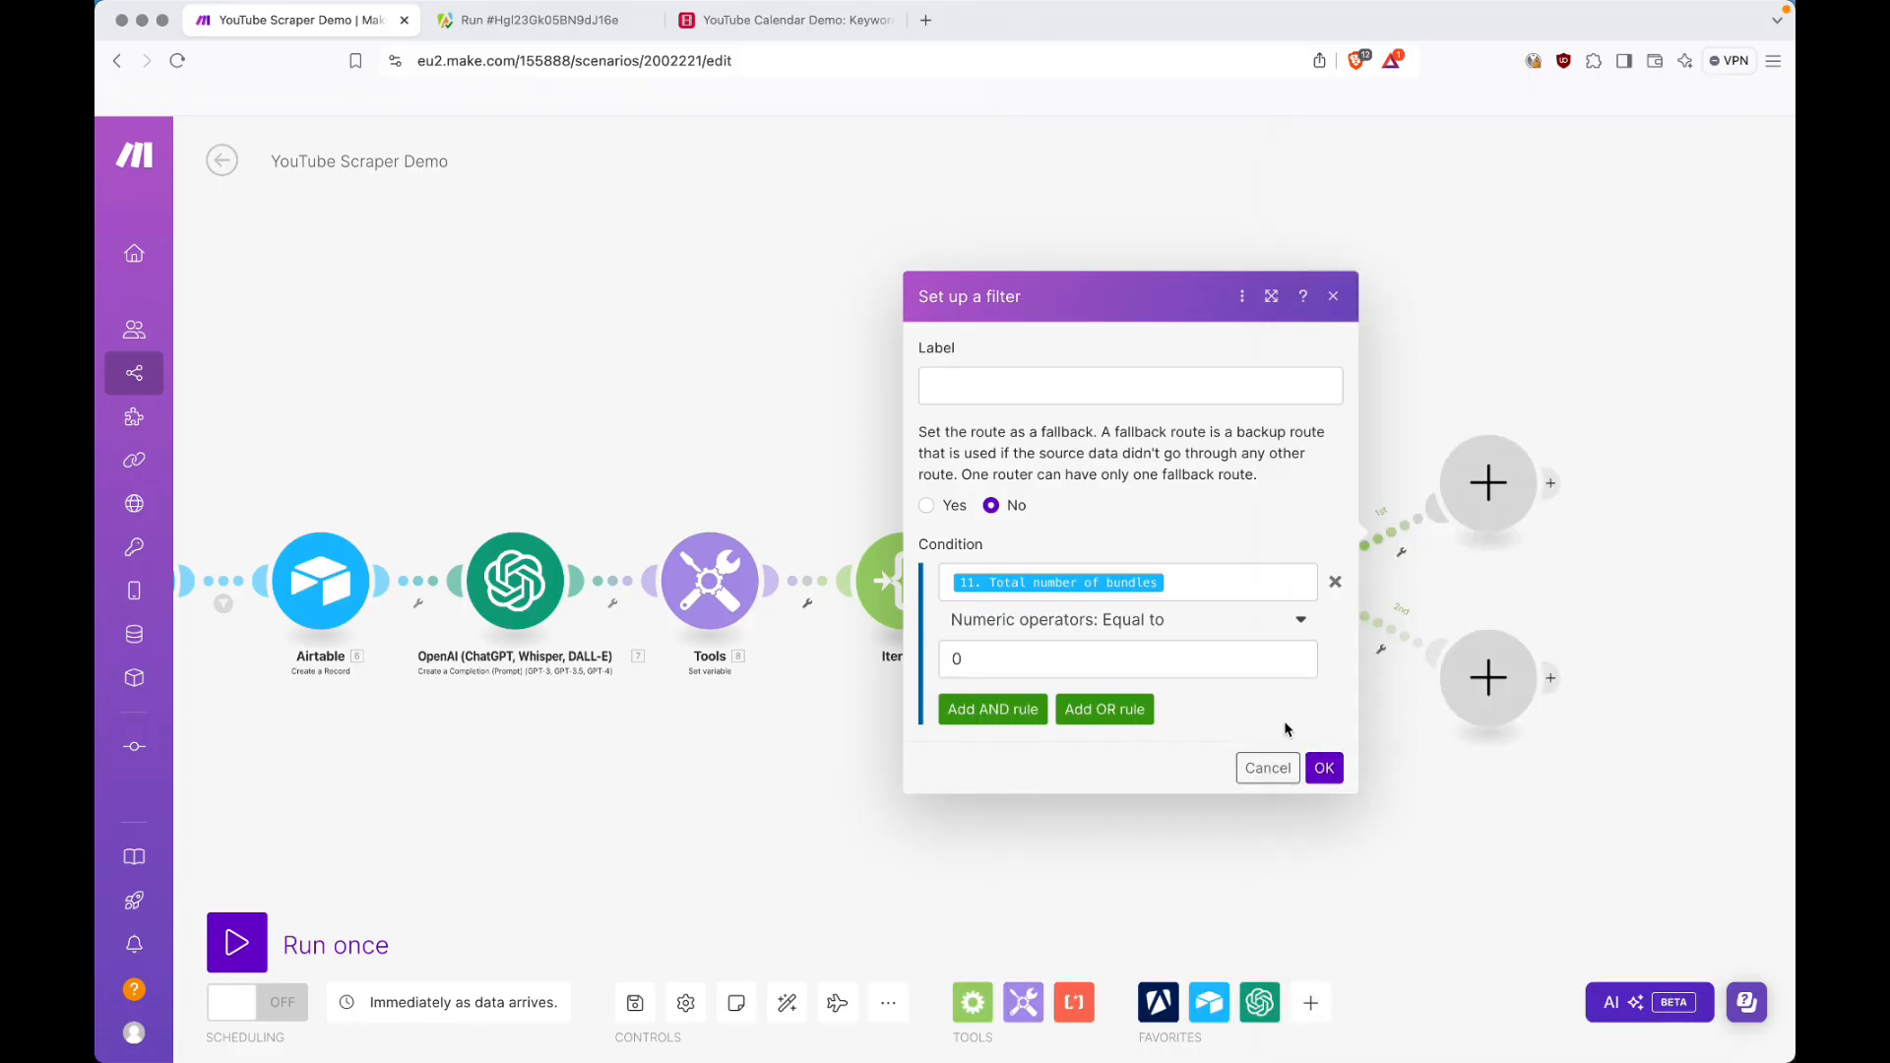
left_click(1326, 768)
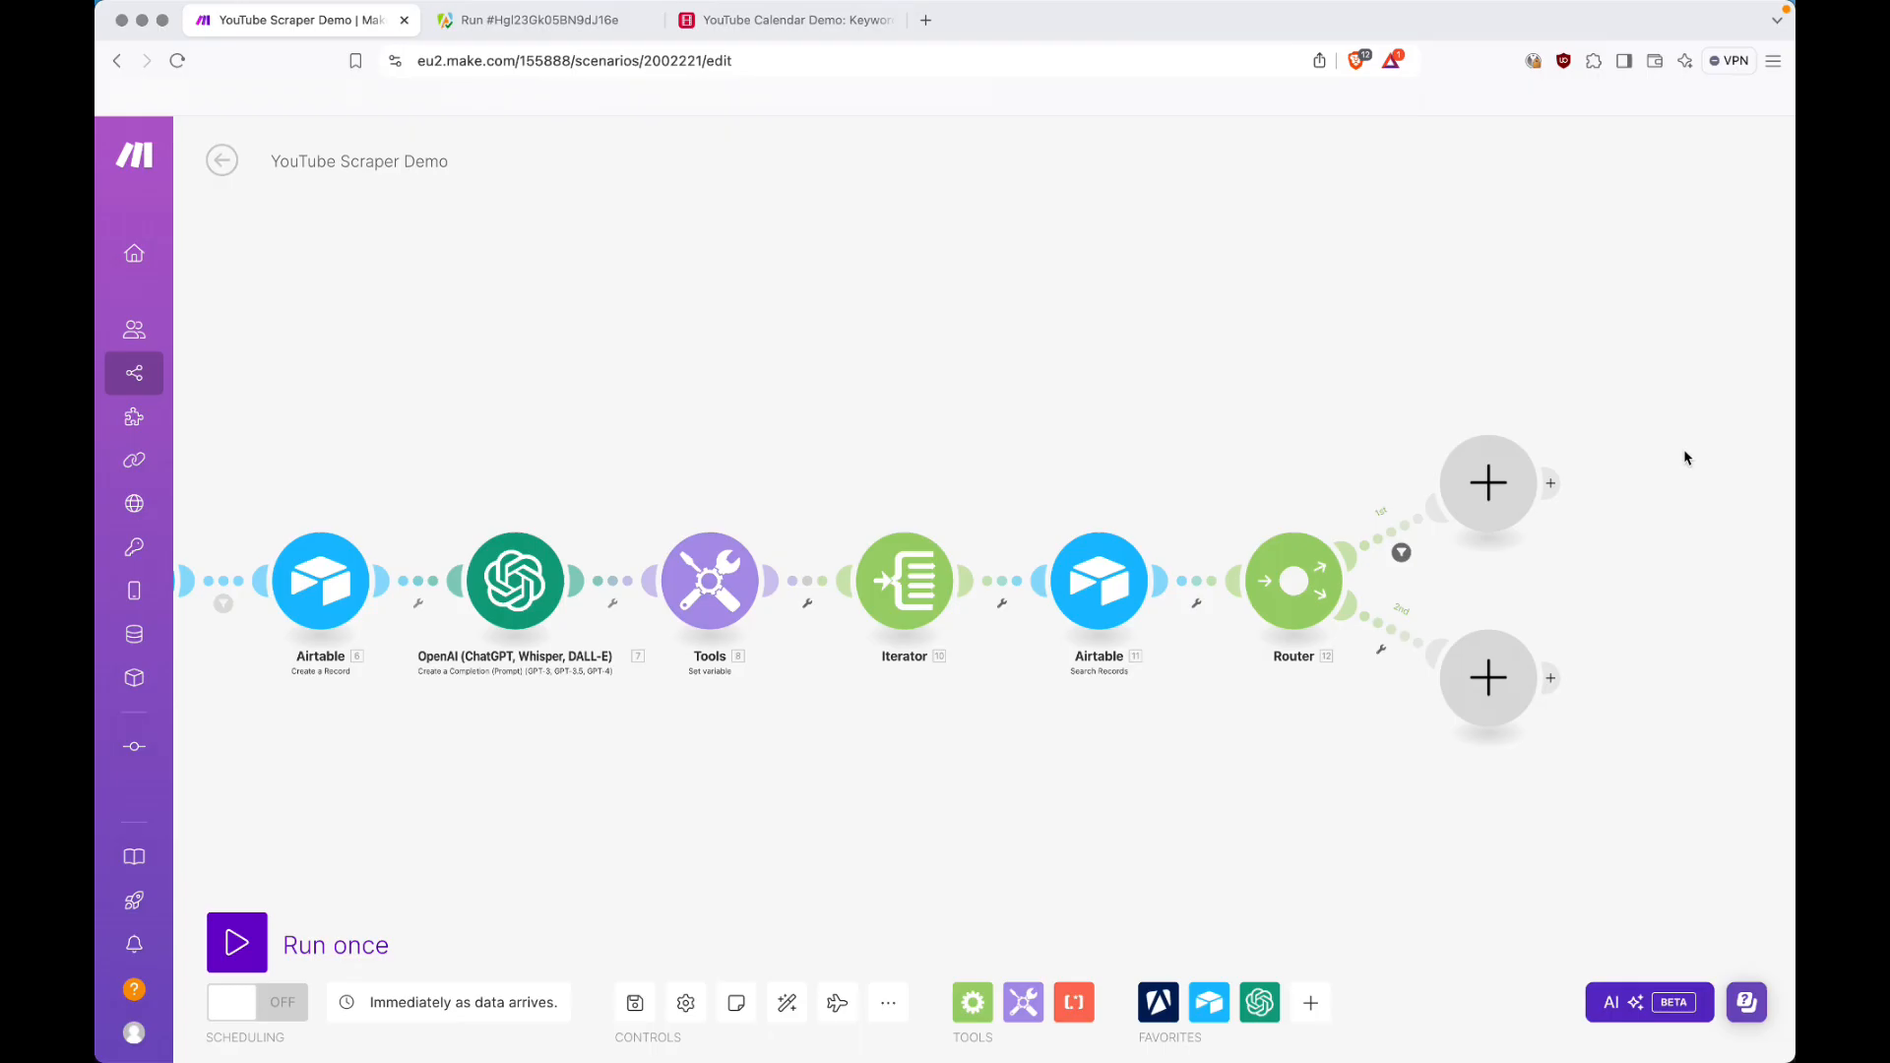
Label the upper route's filter "keyword does NOT exist" and save it.
left_click(1401, 552)
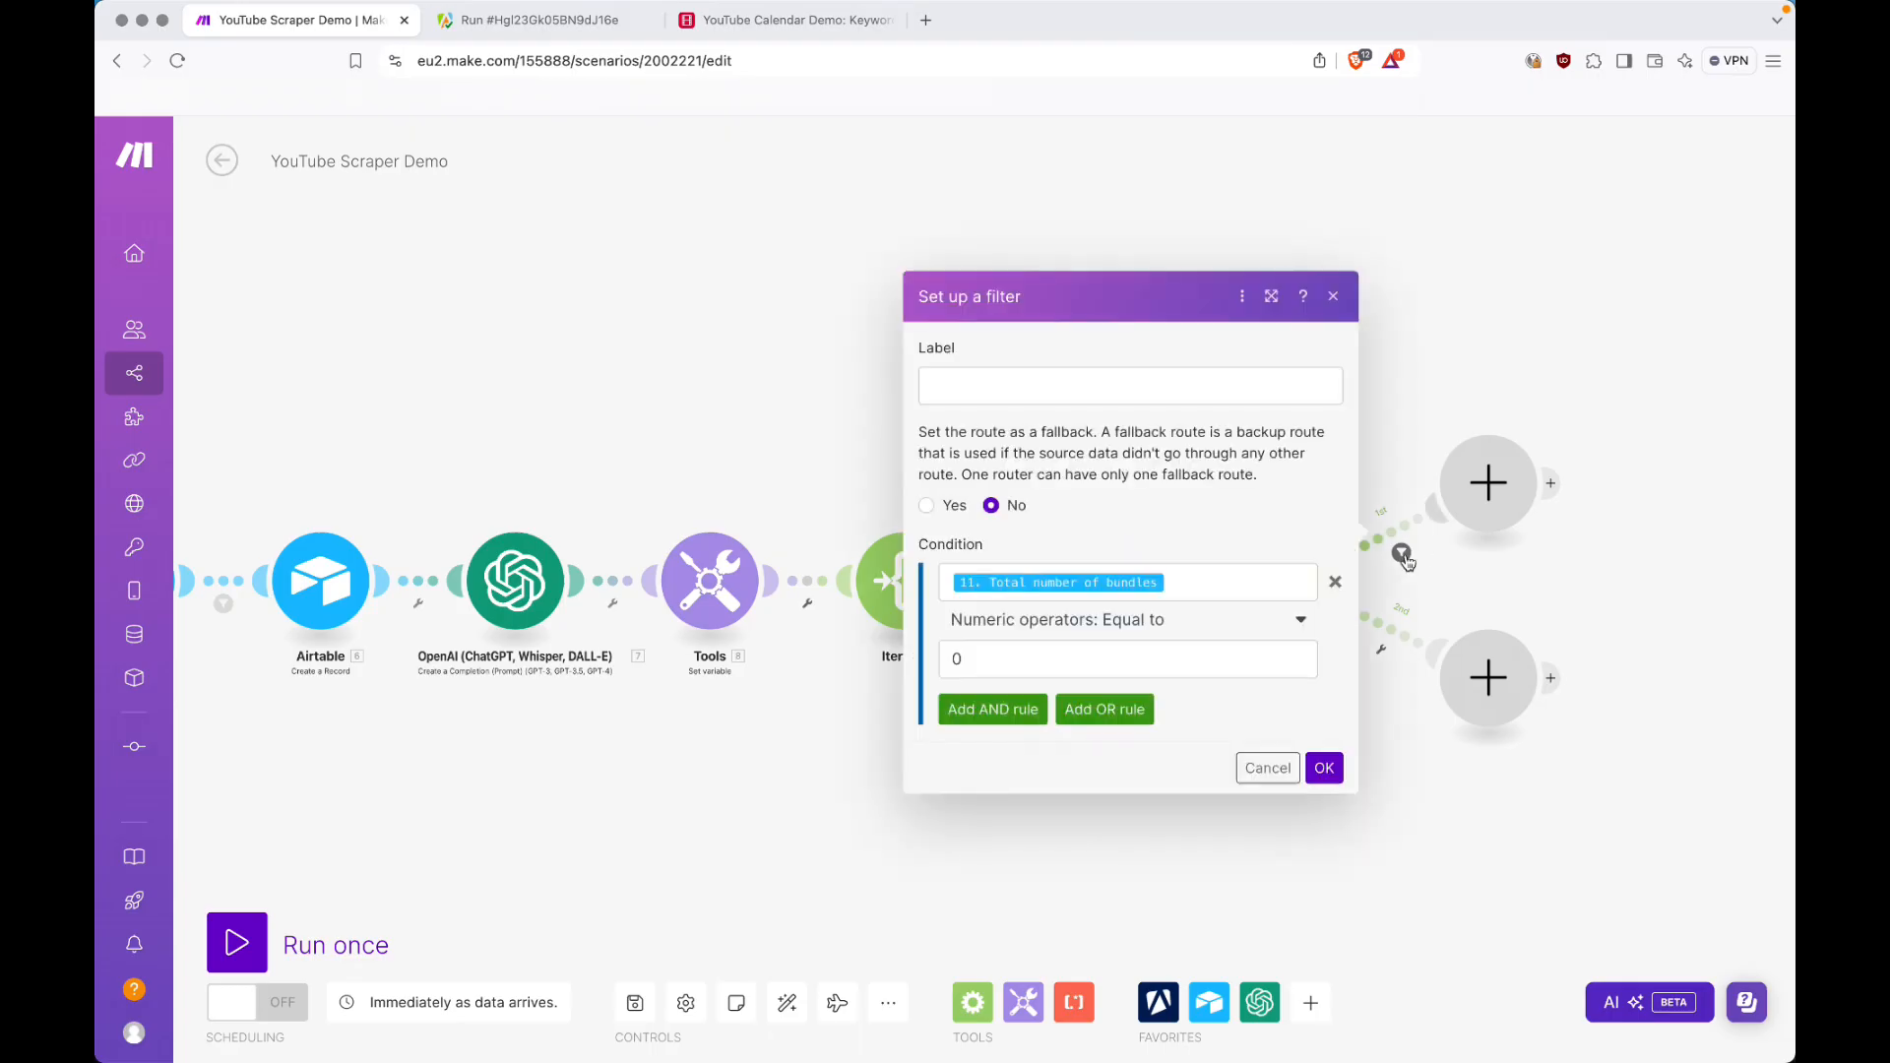
left_click(1196, 387)
left_click(1139, 474)
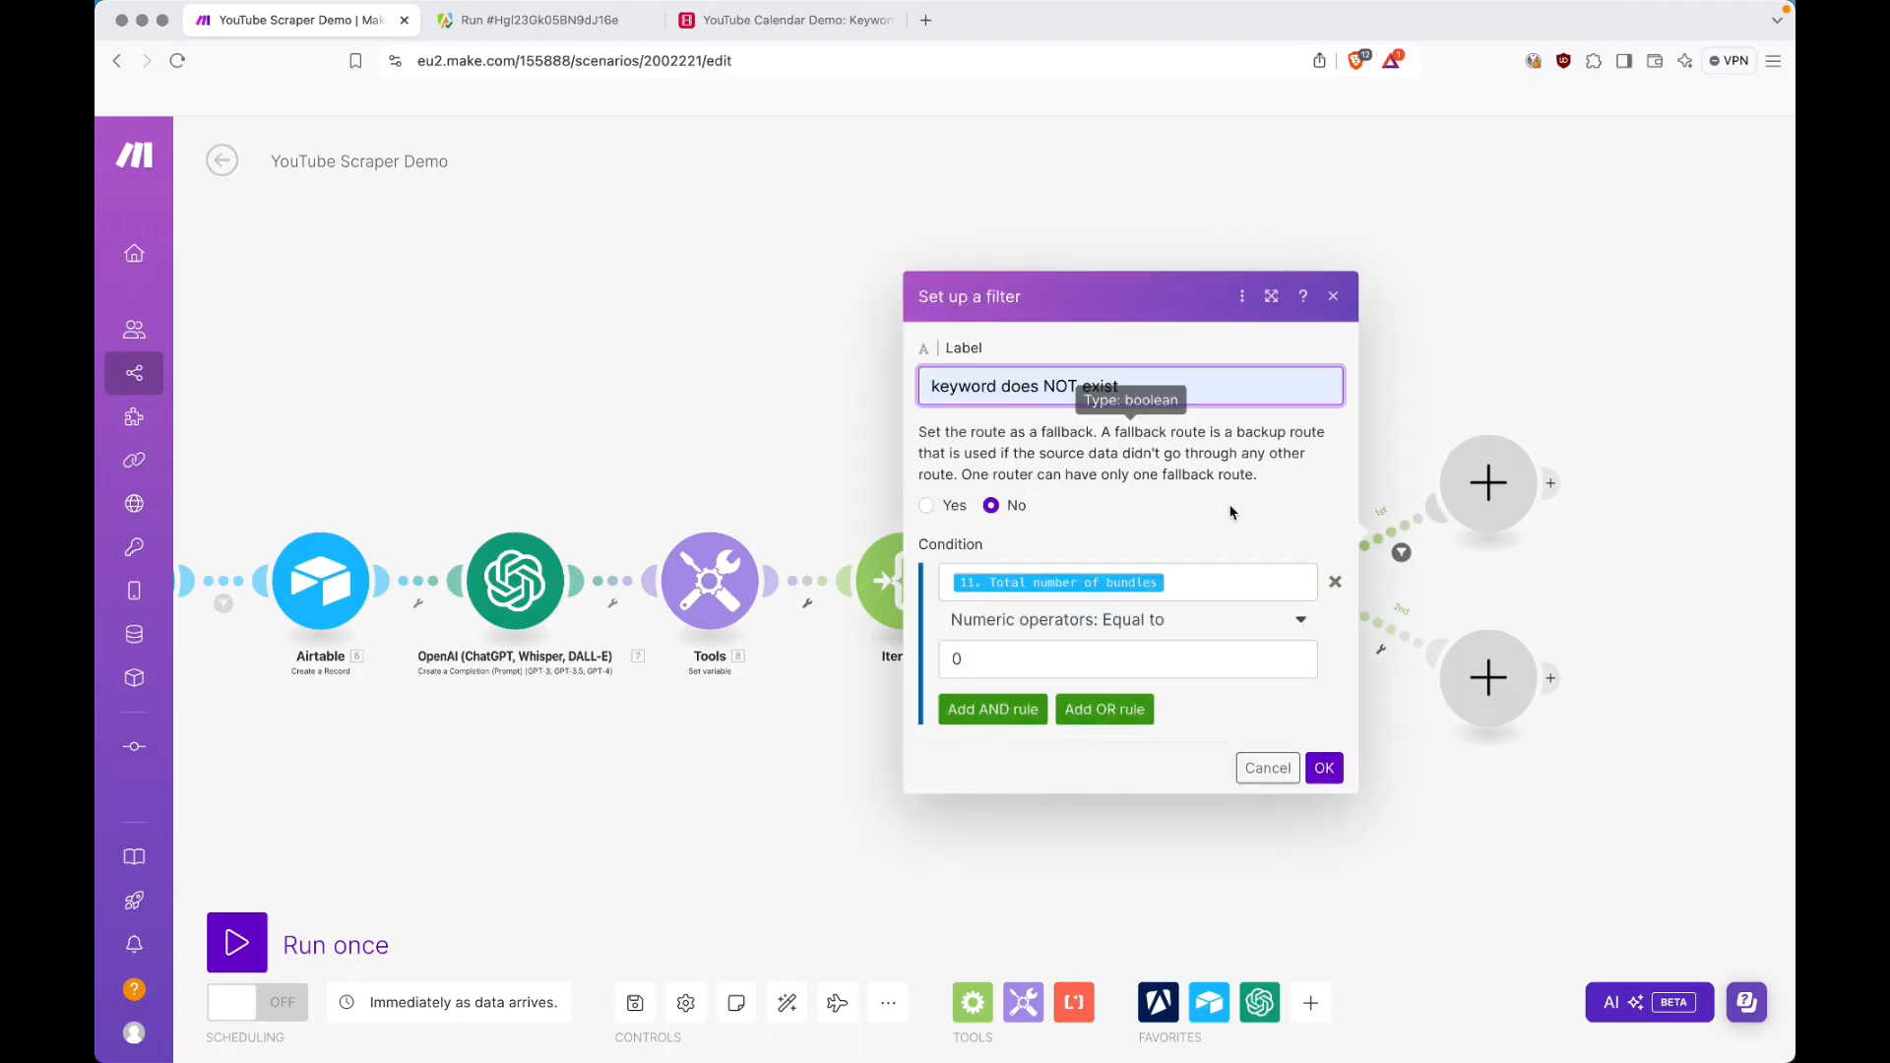
left_click(1324, 768)
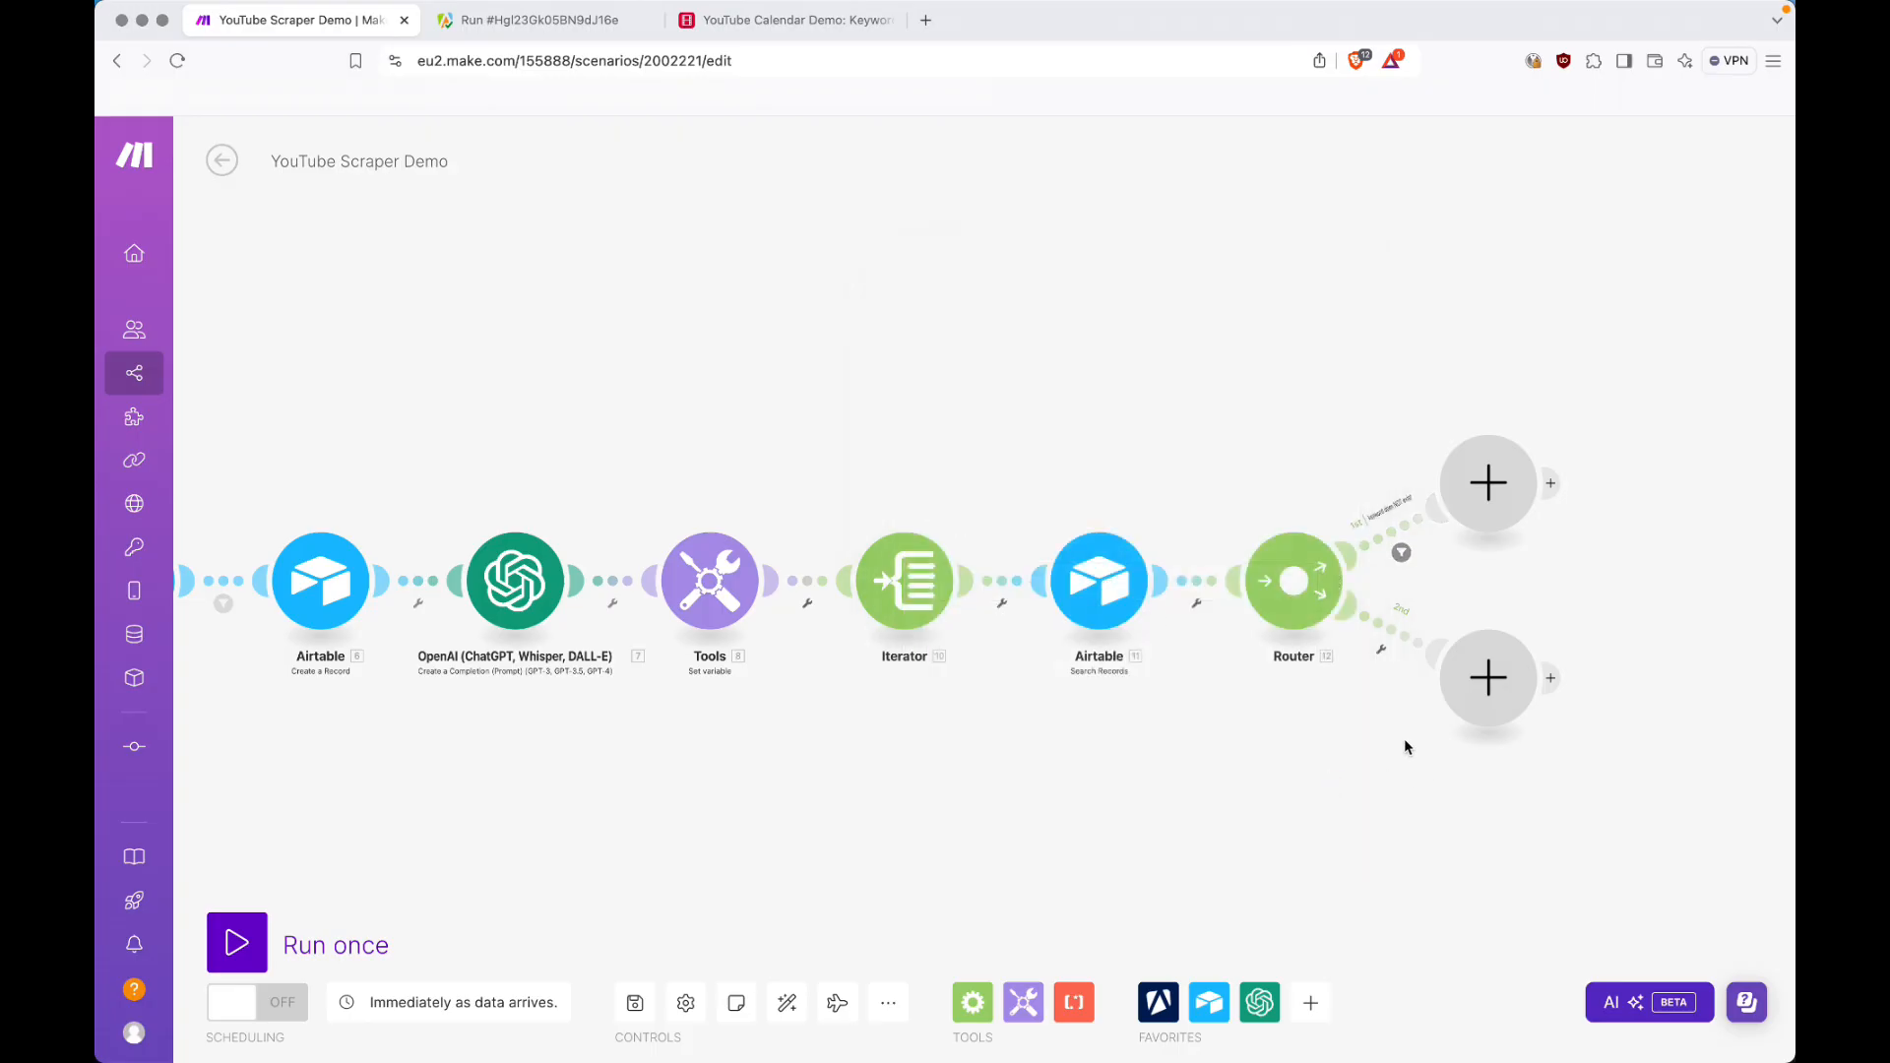
Set up a filter labelled "keyword DOES exist" on the lower route, requiring Total number of bundles to be numerically greater than 0.
left_click(1383, 651)
left_click(1384, 668)
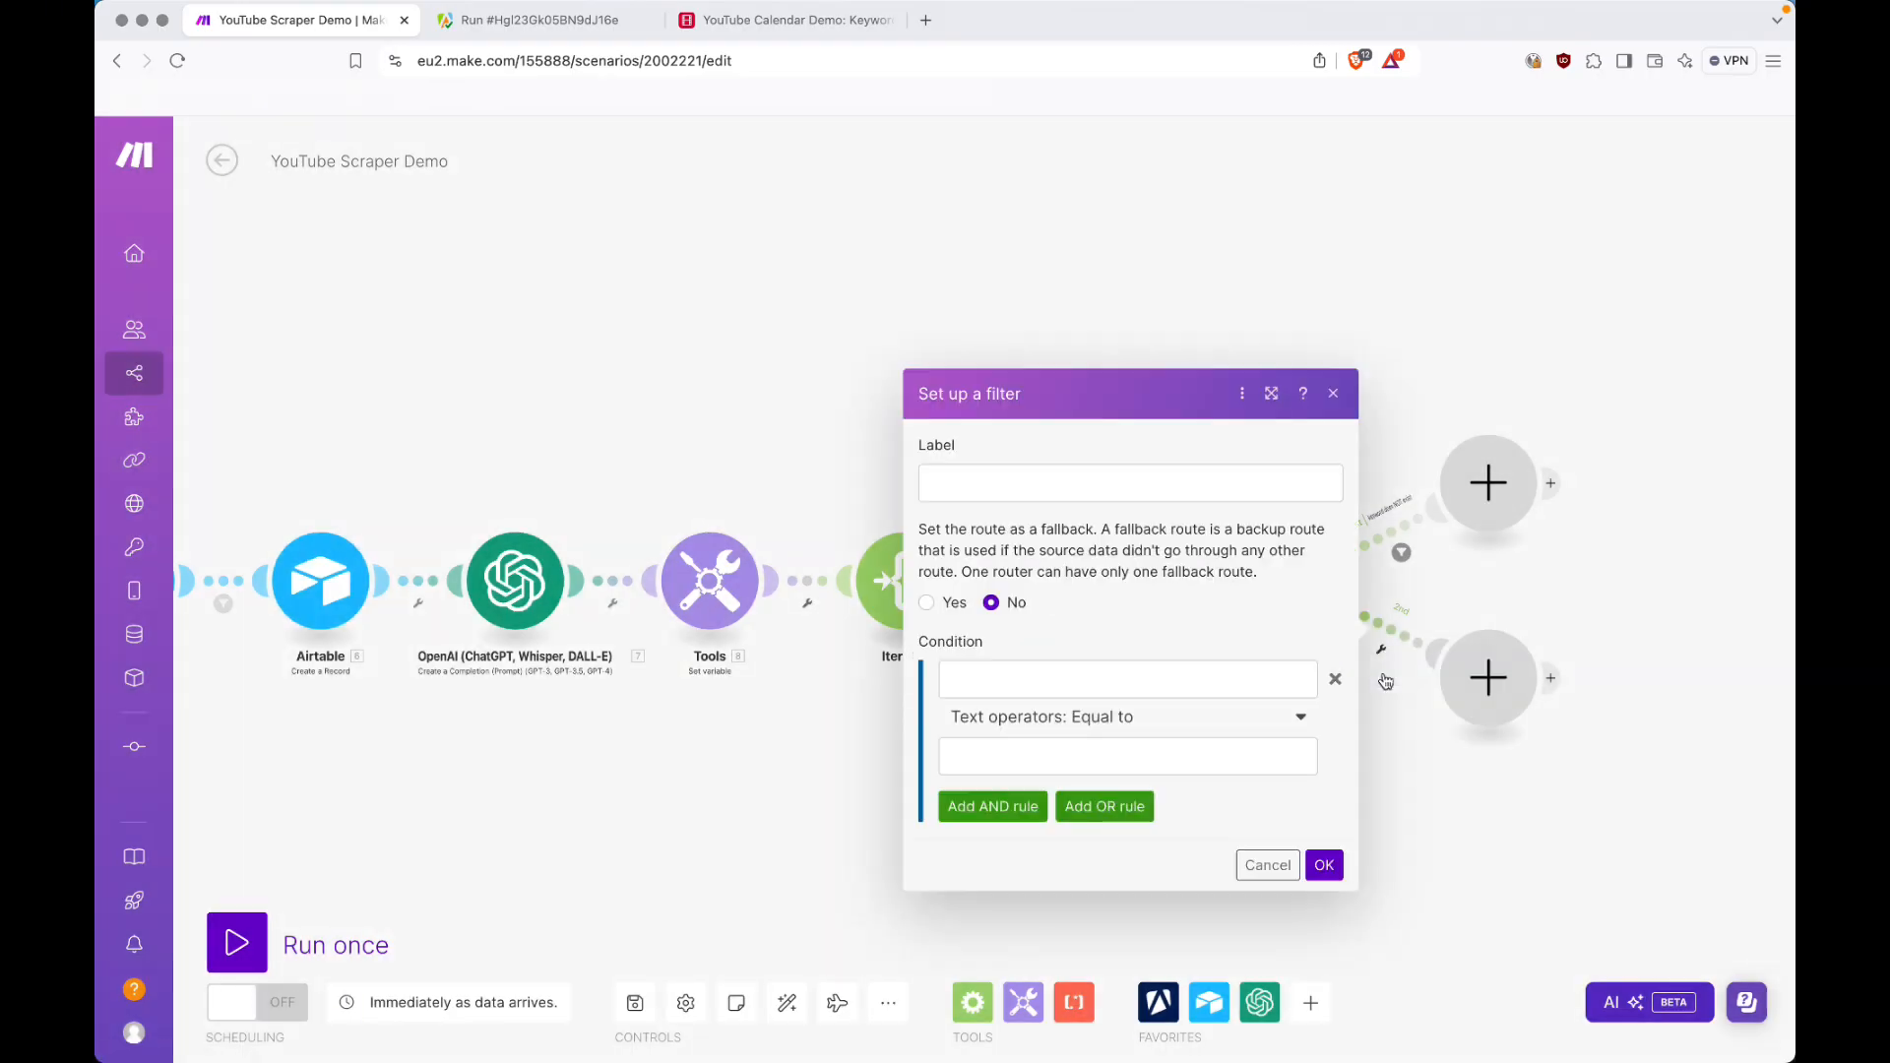
left_click(1148, 484)
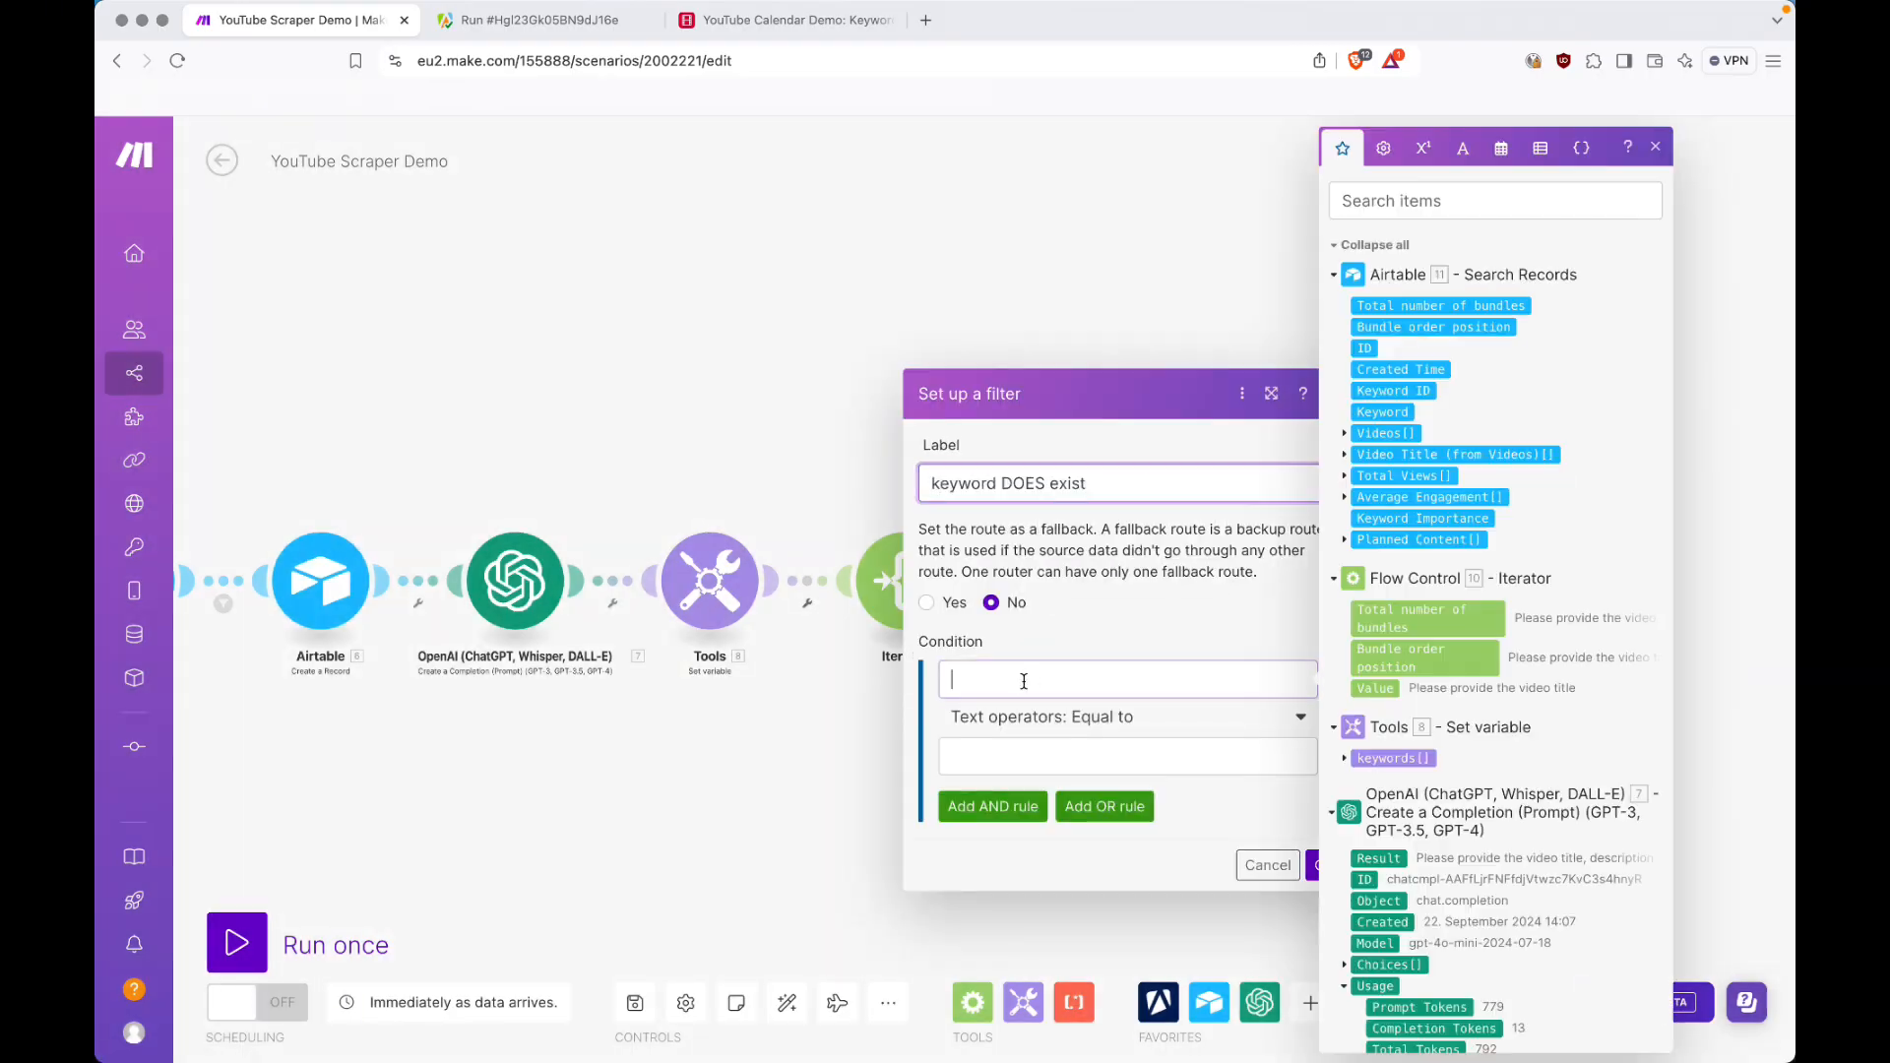
left_click(1034, 683)
left_click_drag(1461, 308, 1203, 680)
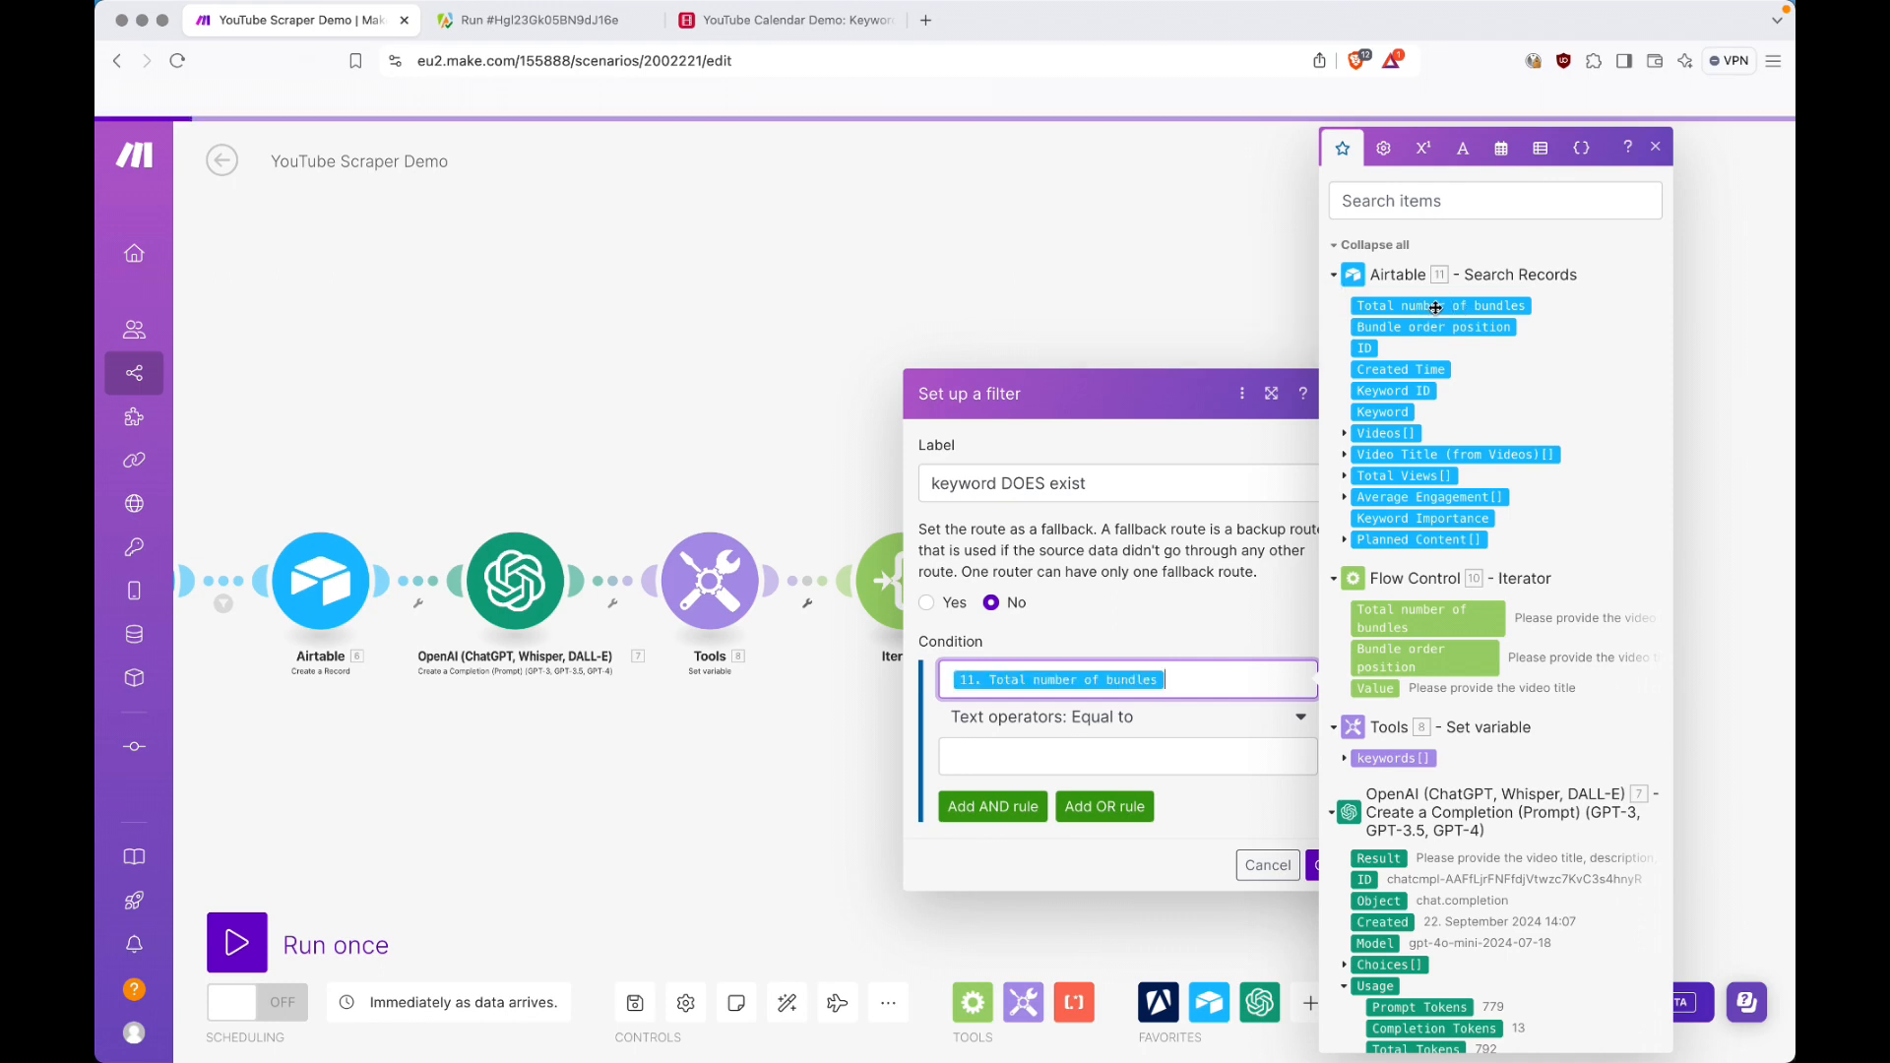
left_click(1122, 722)
type("grea")
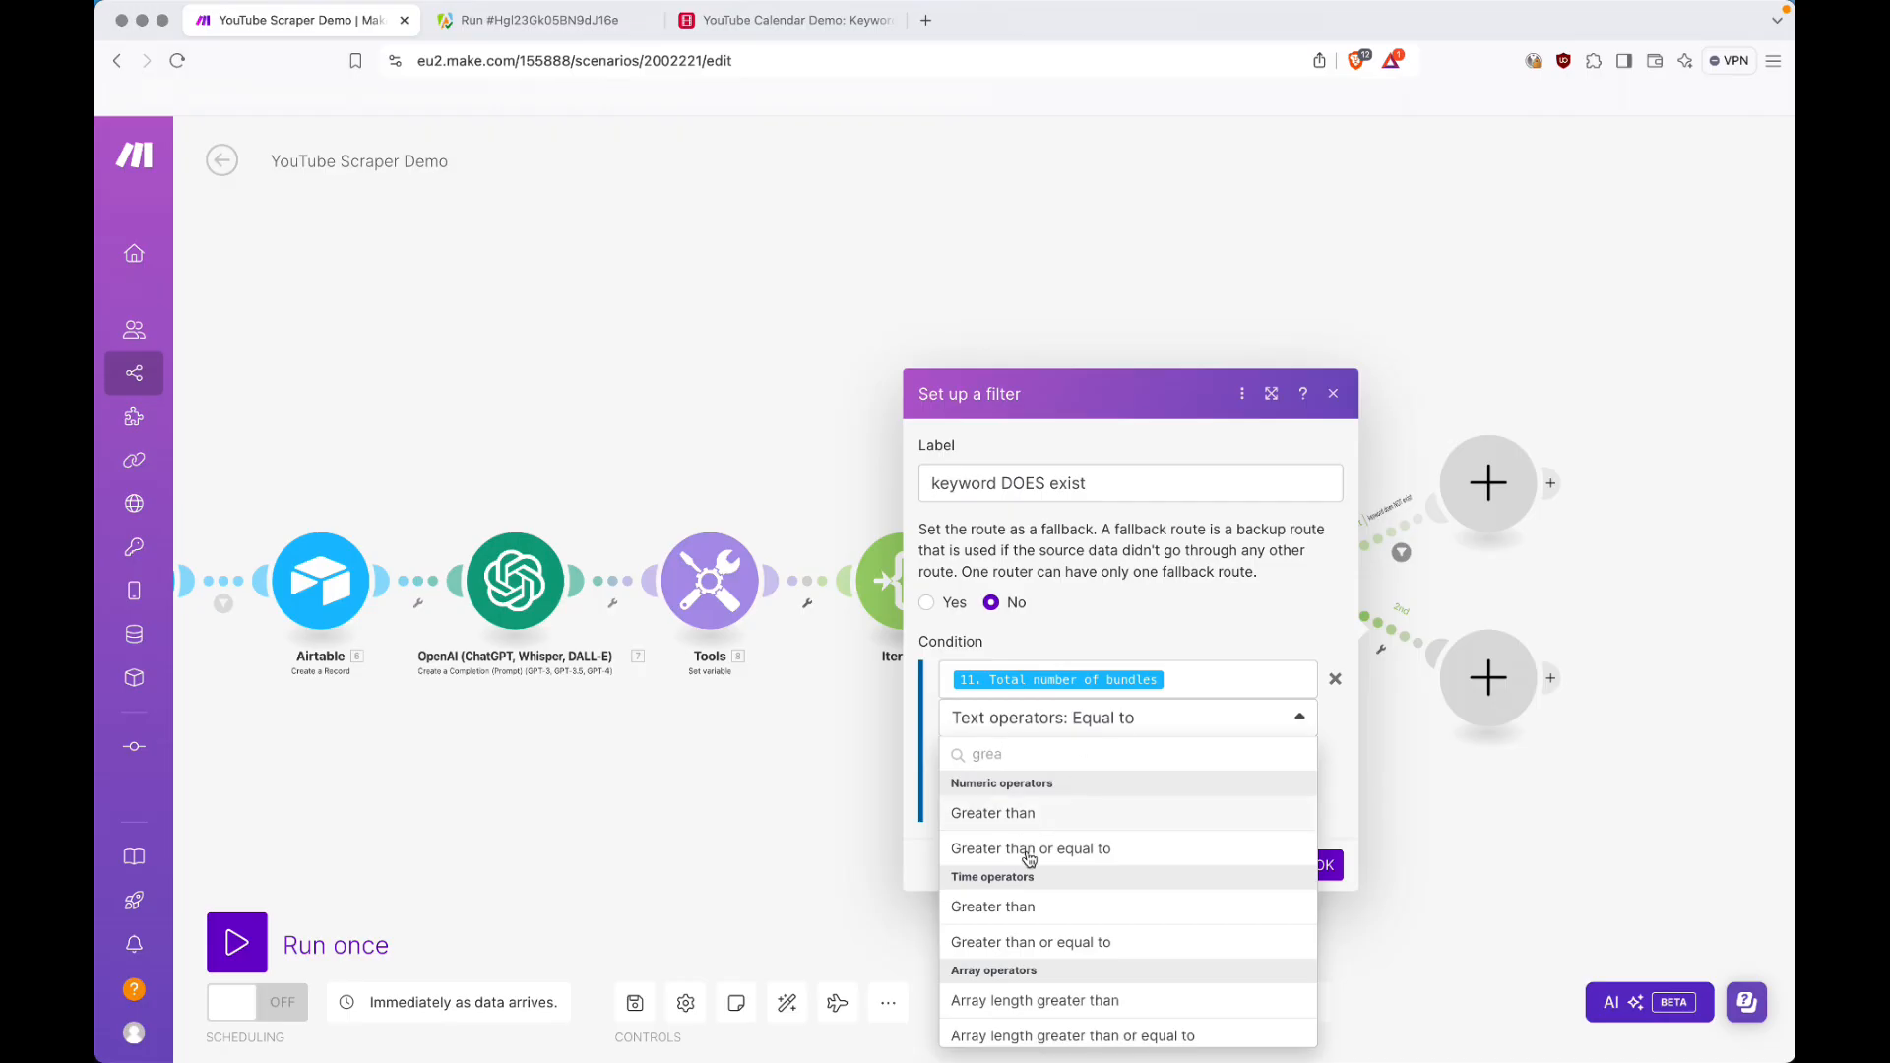
left_click(1024, 817)
left_click(1027, 757)
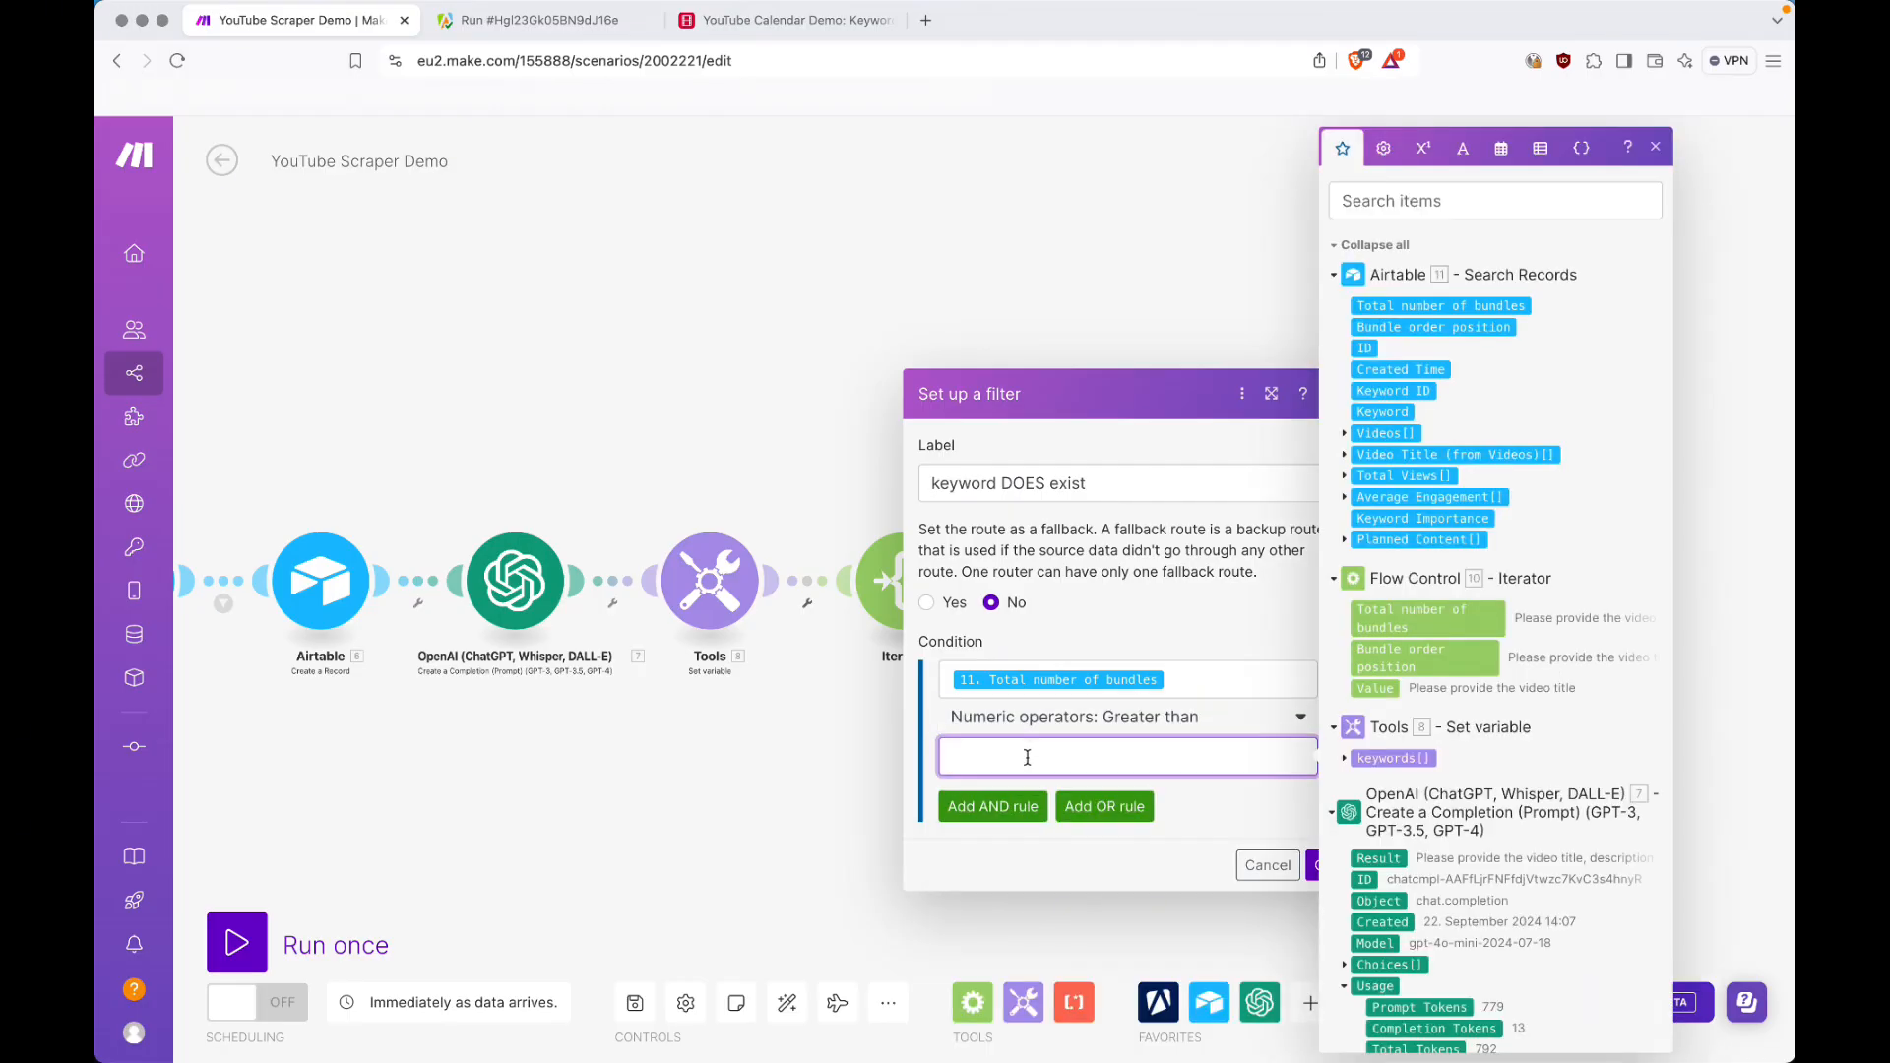
type("0")
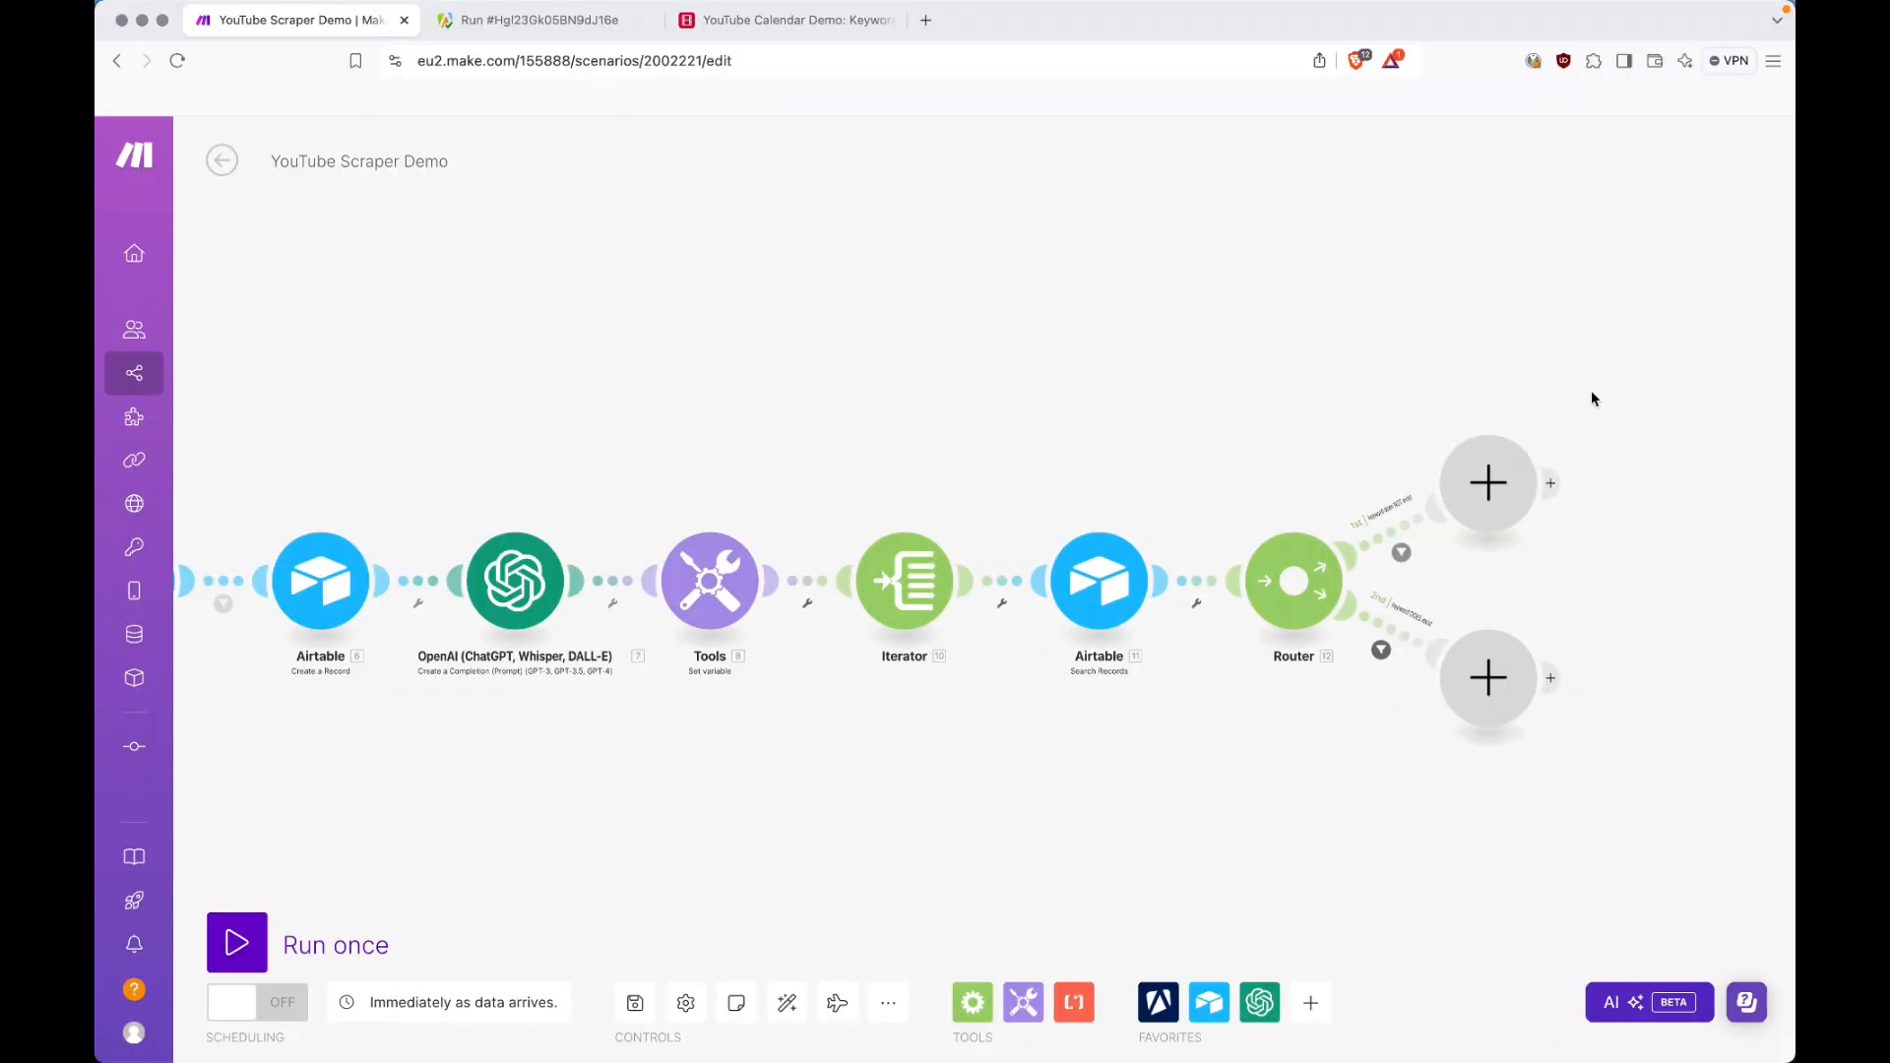
Add an Airtable Create a Record module on the upper route, using the YouTube Calendar Demo base and the Keywords table.
left_click(1489, 484)
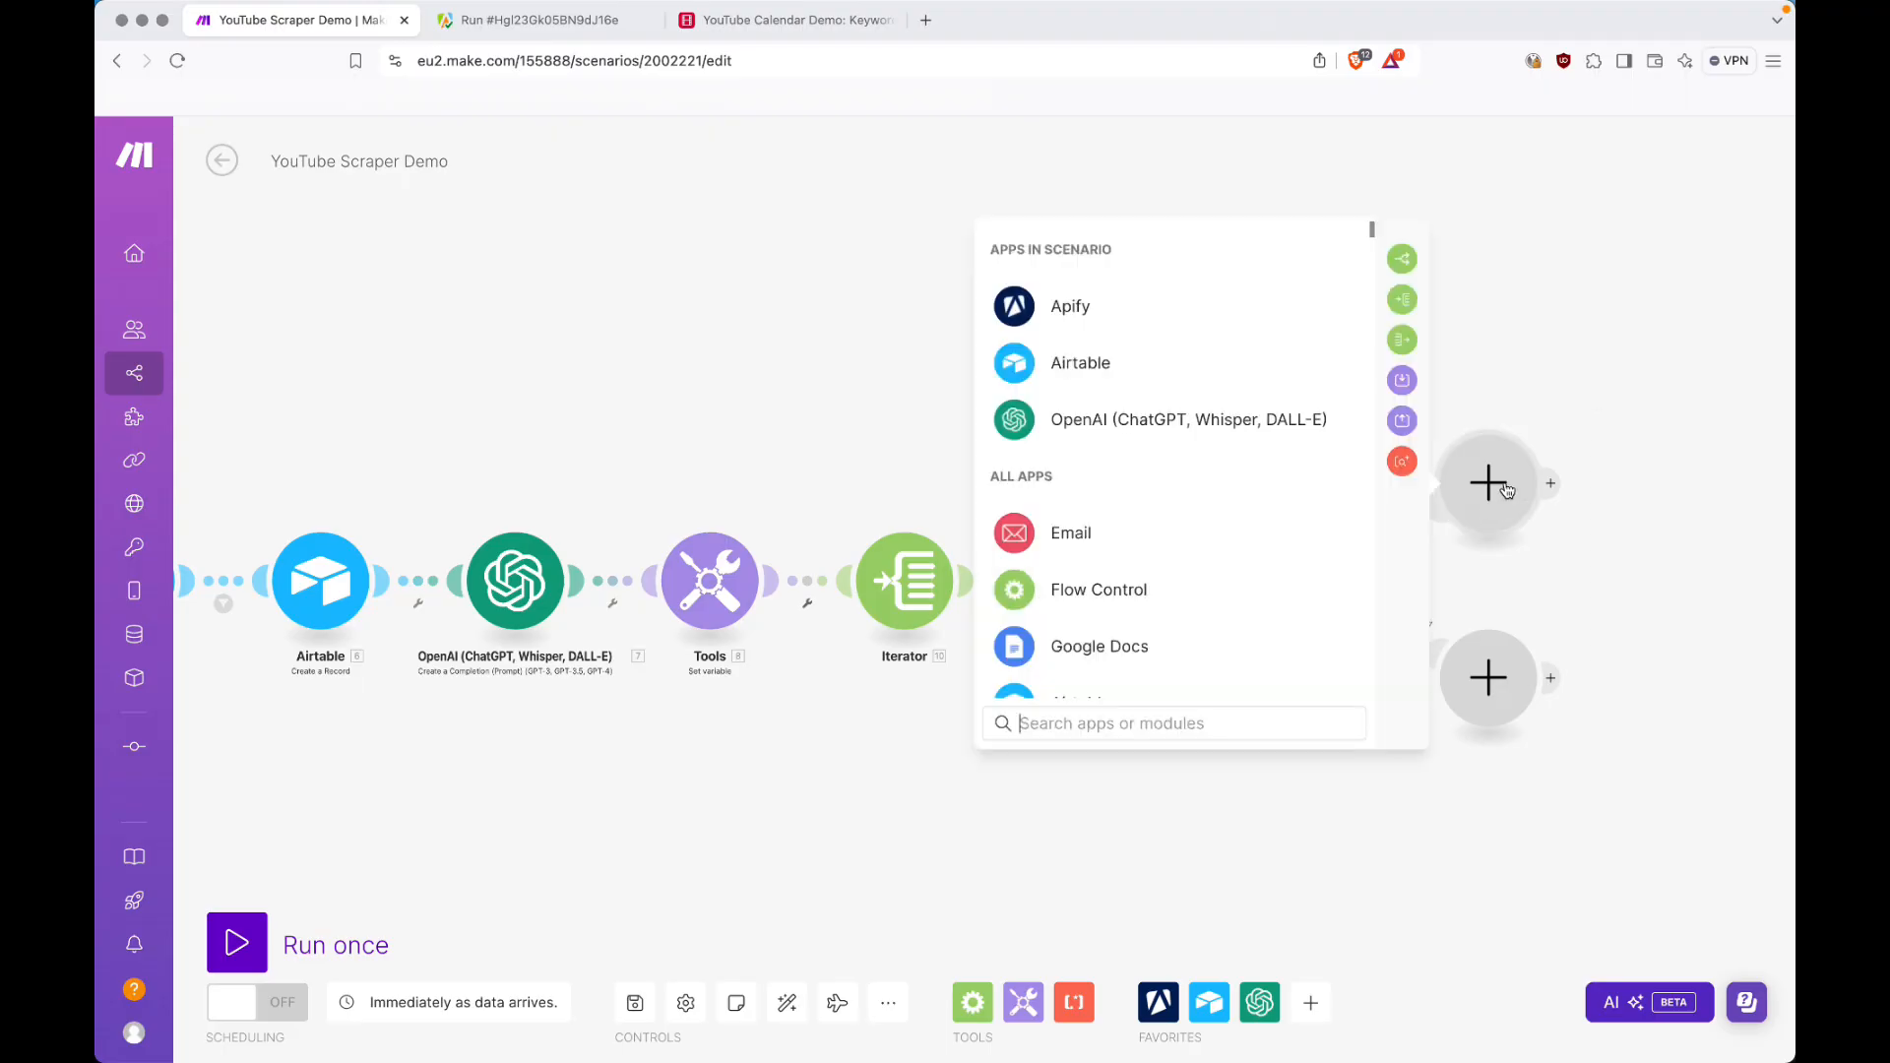
left_click(1262, 374)
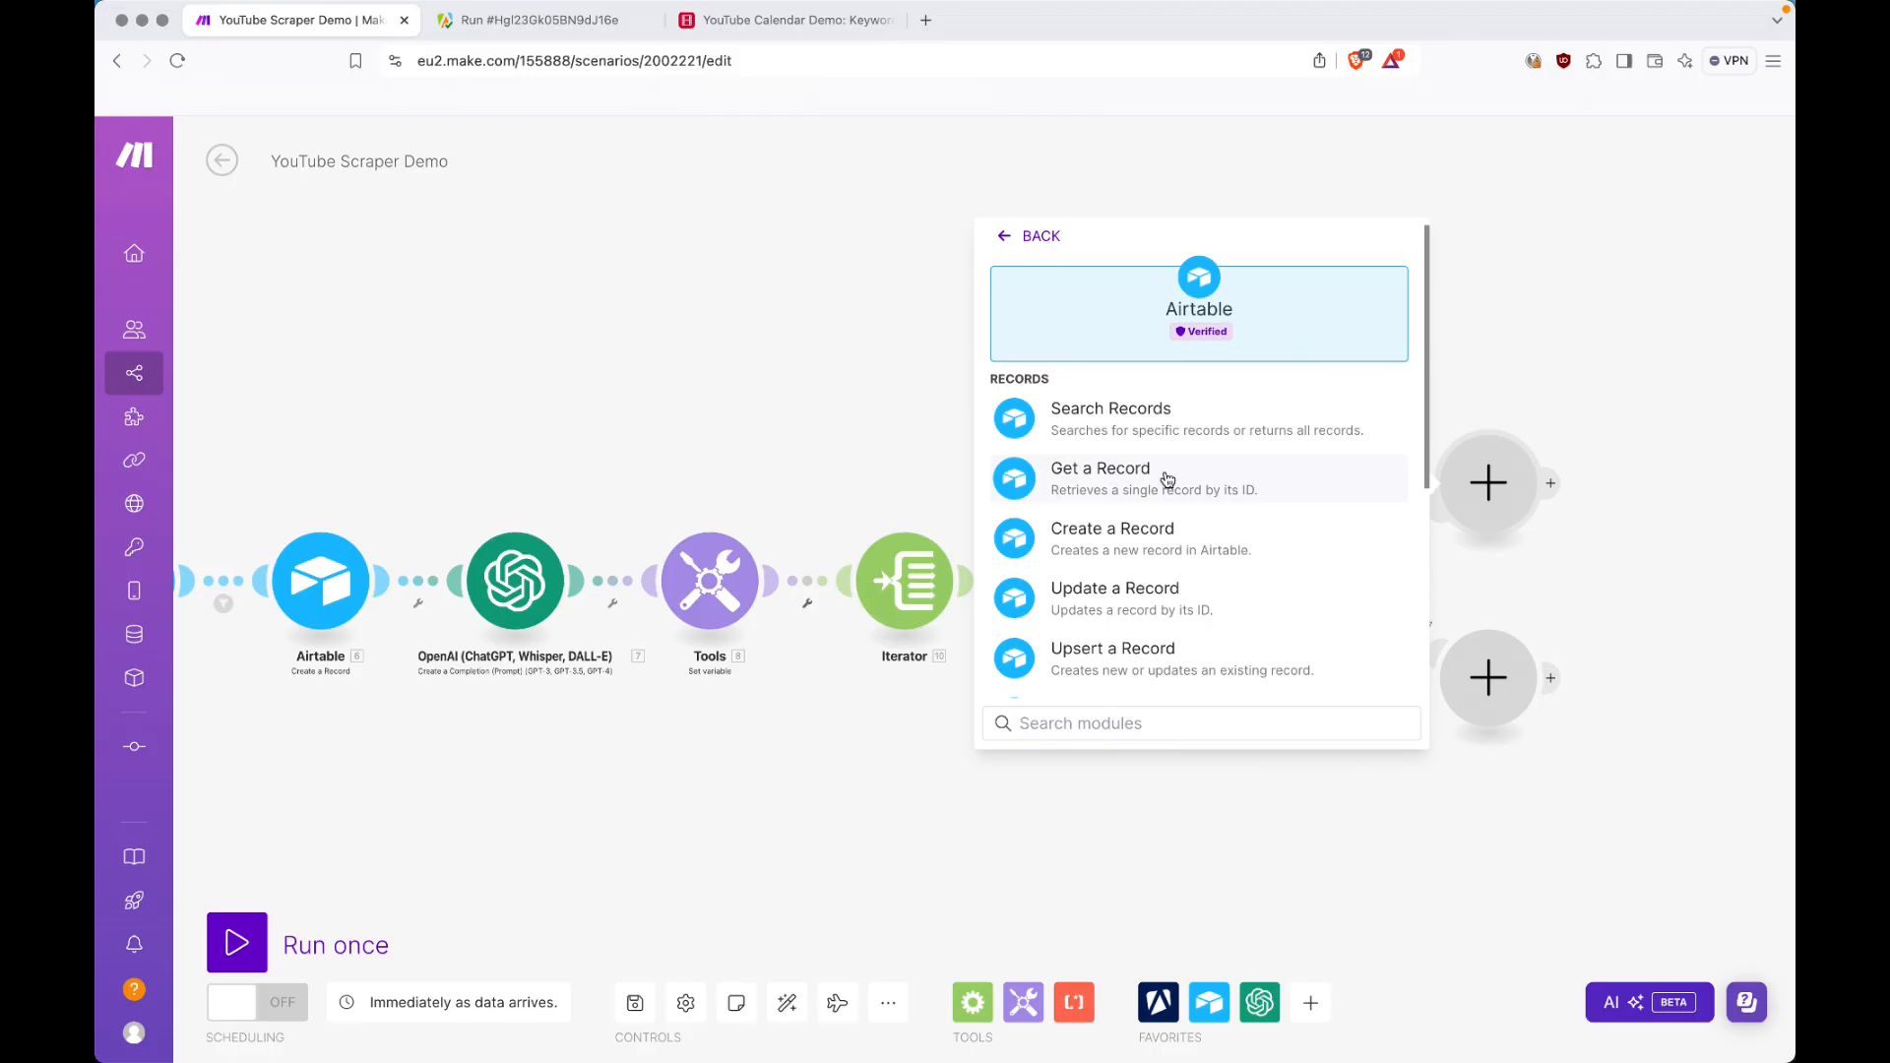
left_click(1174, 537)
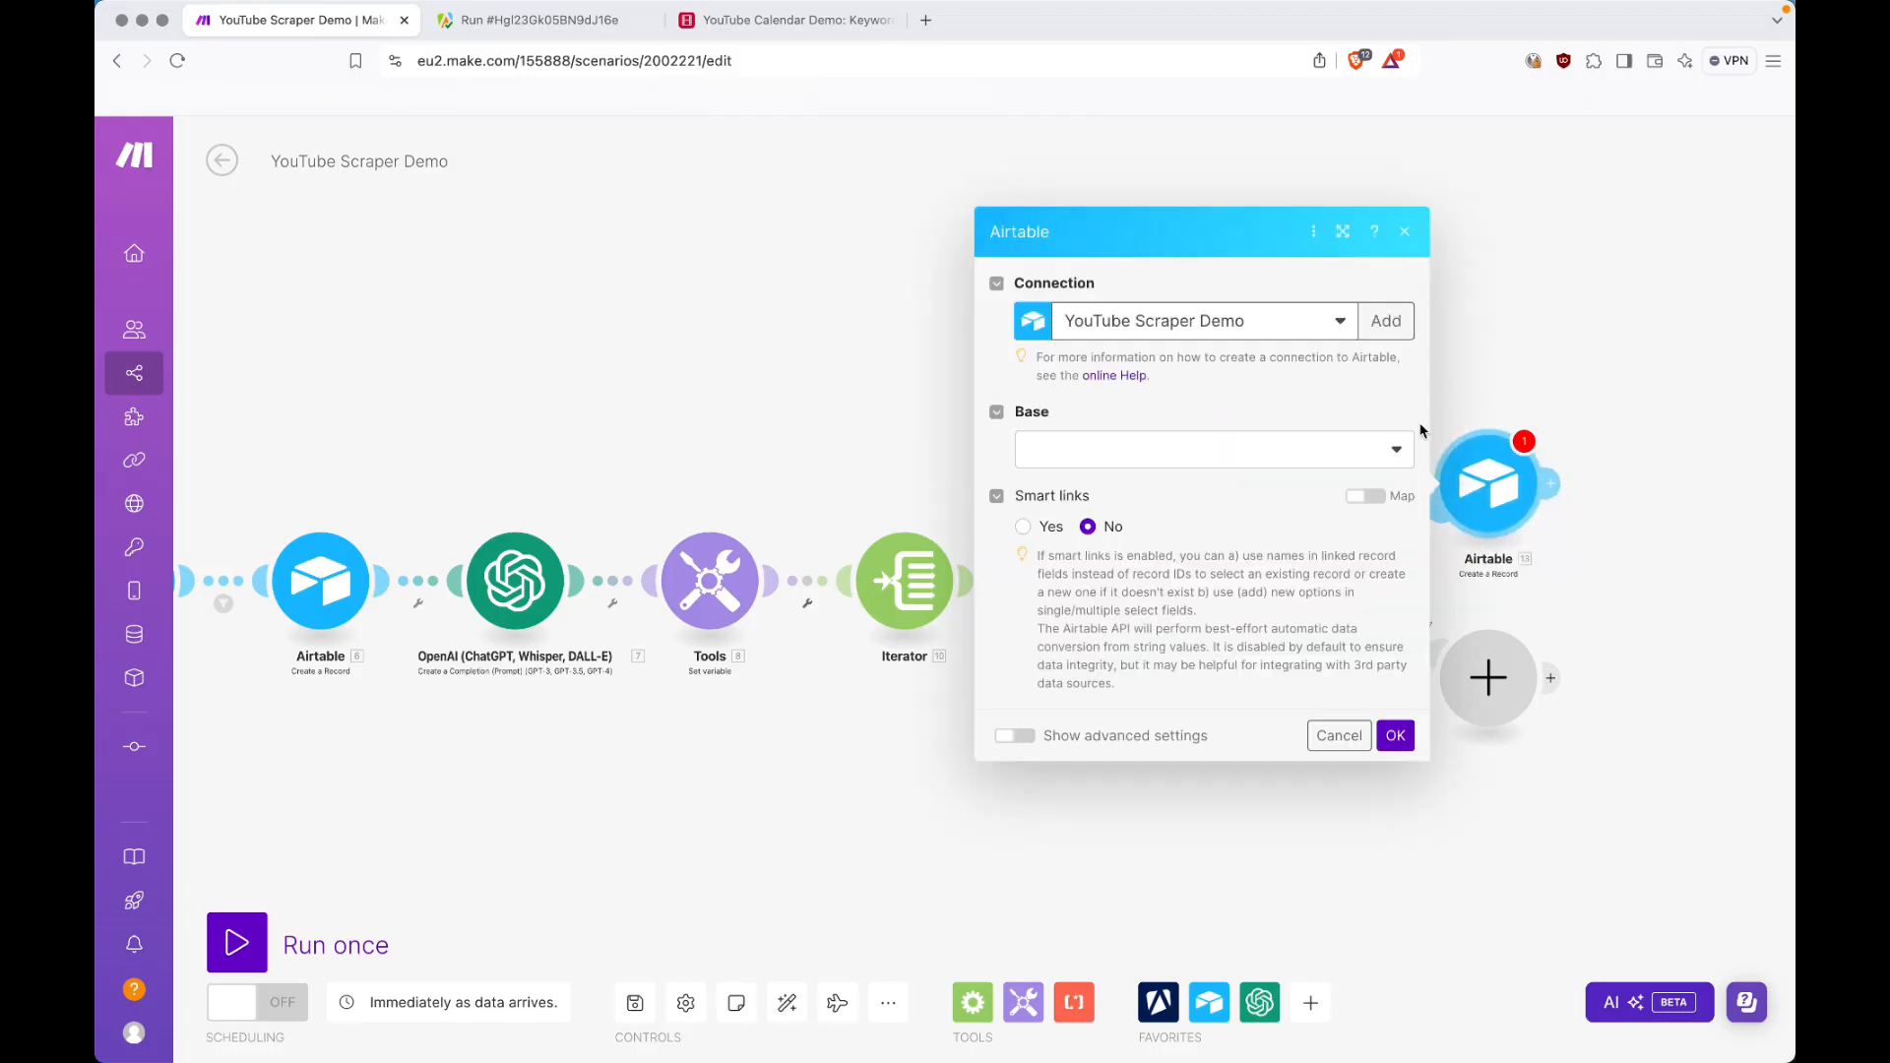
left_click(1214, 455)
left_click(1184, 494)
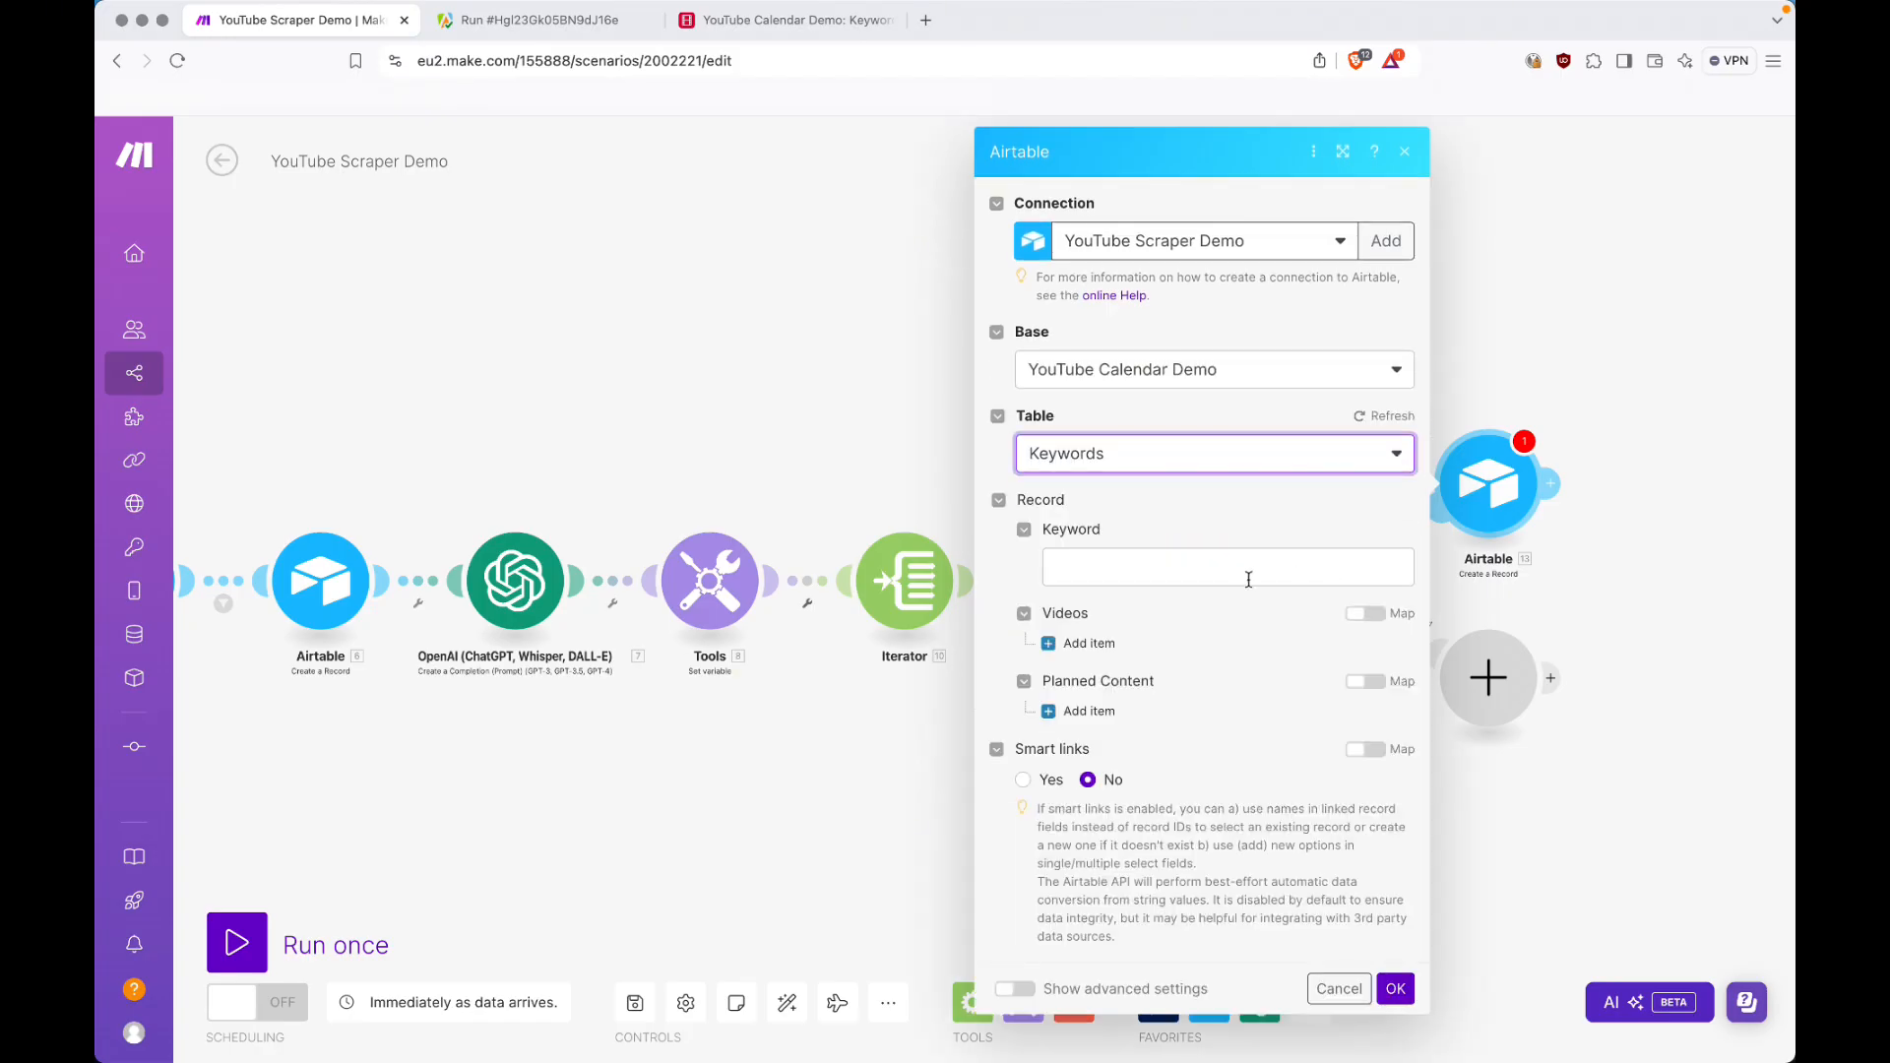
Map the new record's Keyword field to the Iterator's Value.
left_click(1216, 570)
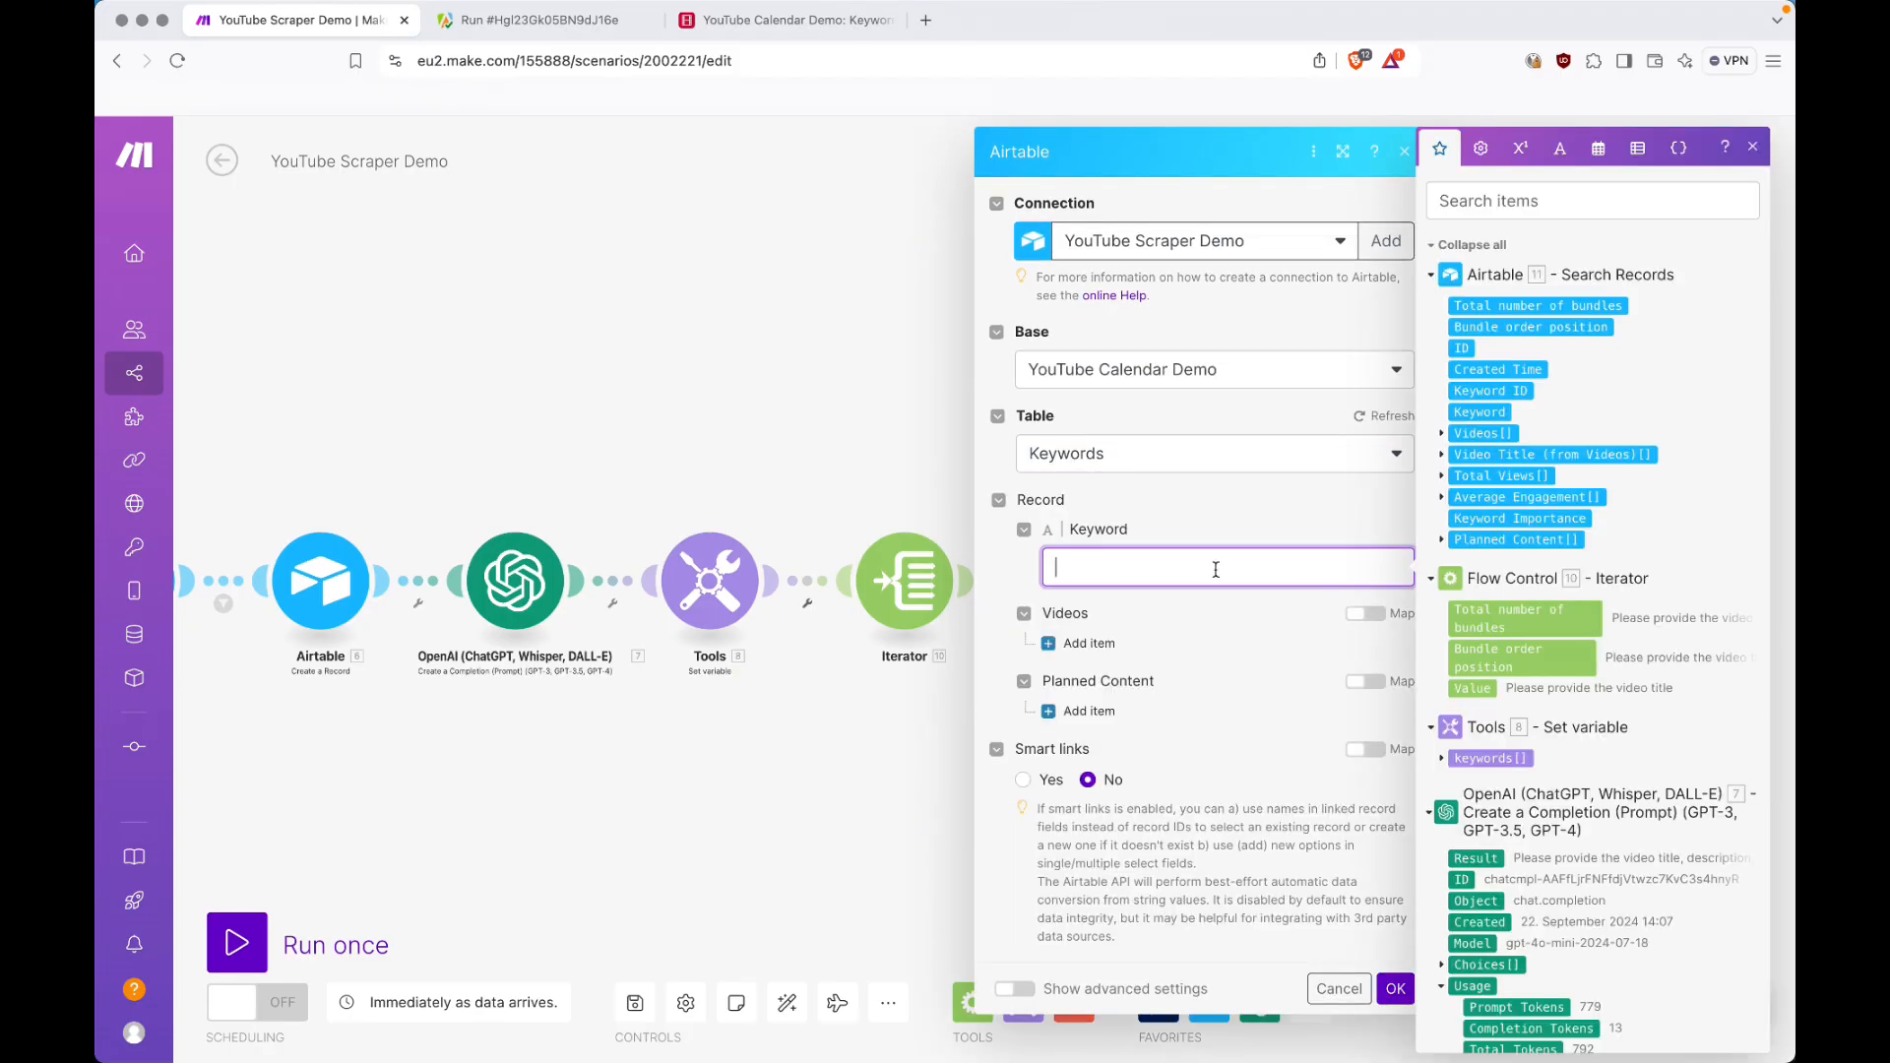
left_click(1476, 687)
left_click(1335, 513)
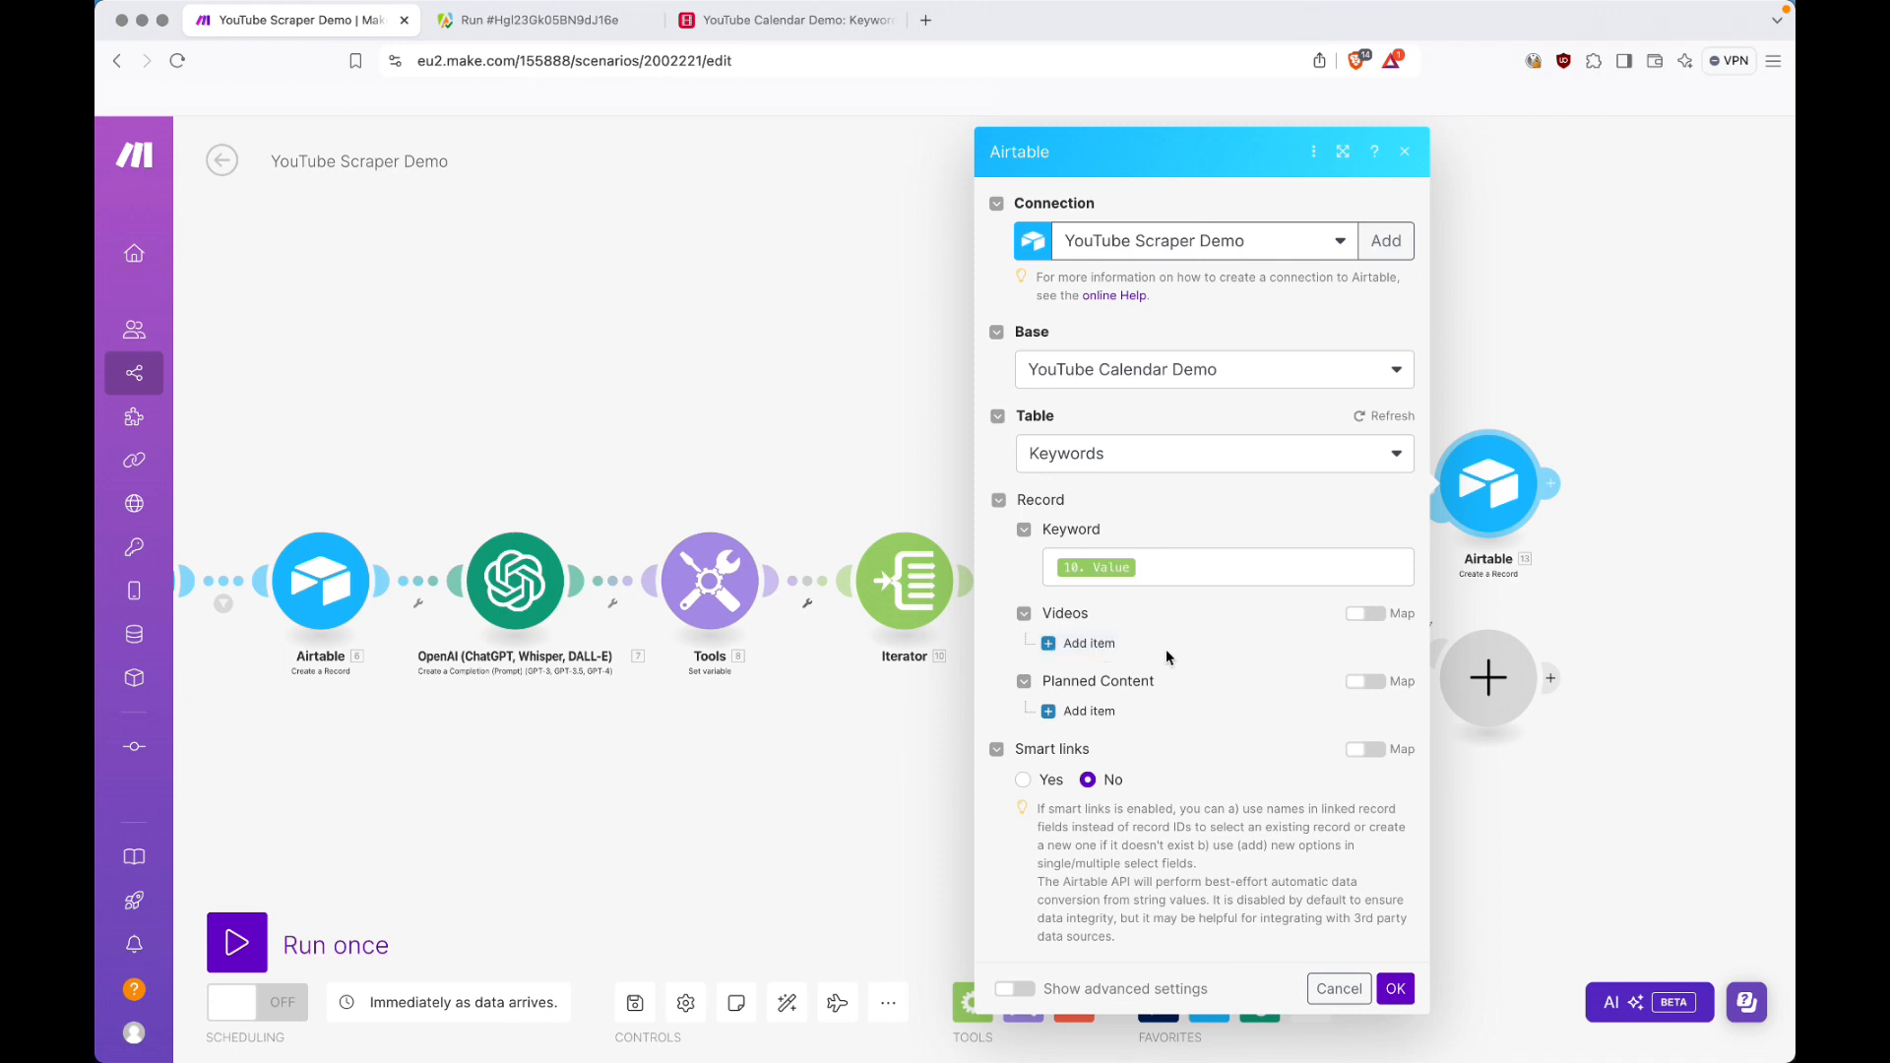
Switch to Airtable to check how the Keywords table's Videos field links to the Videos table, and return to the module in Make.
left_click(785, 20)
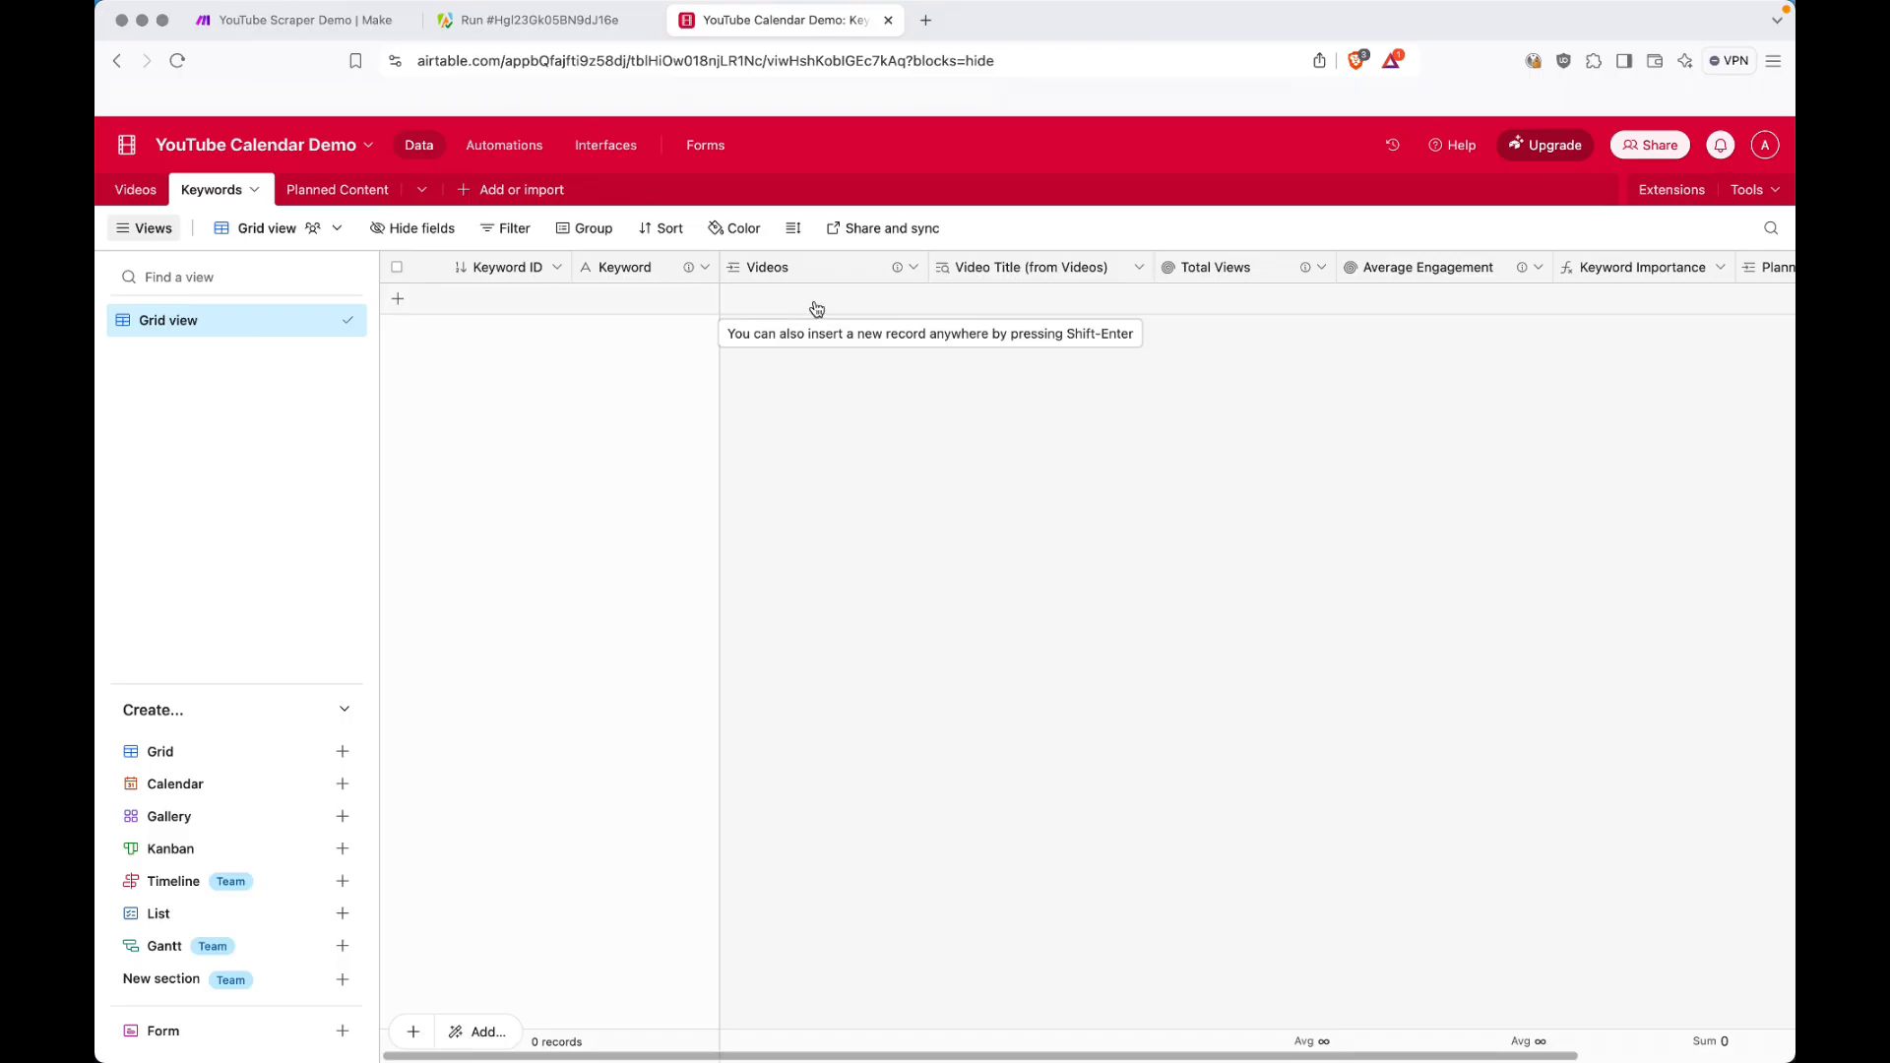
left_click(136, 194)
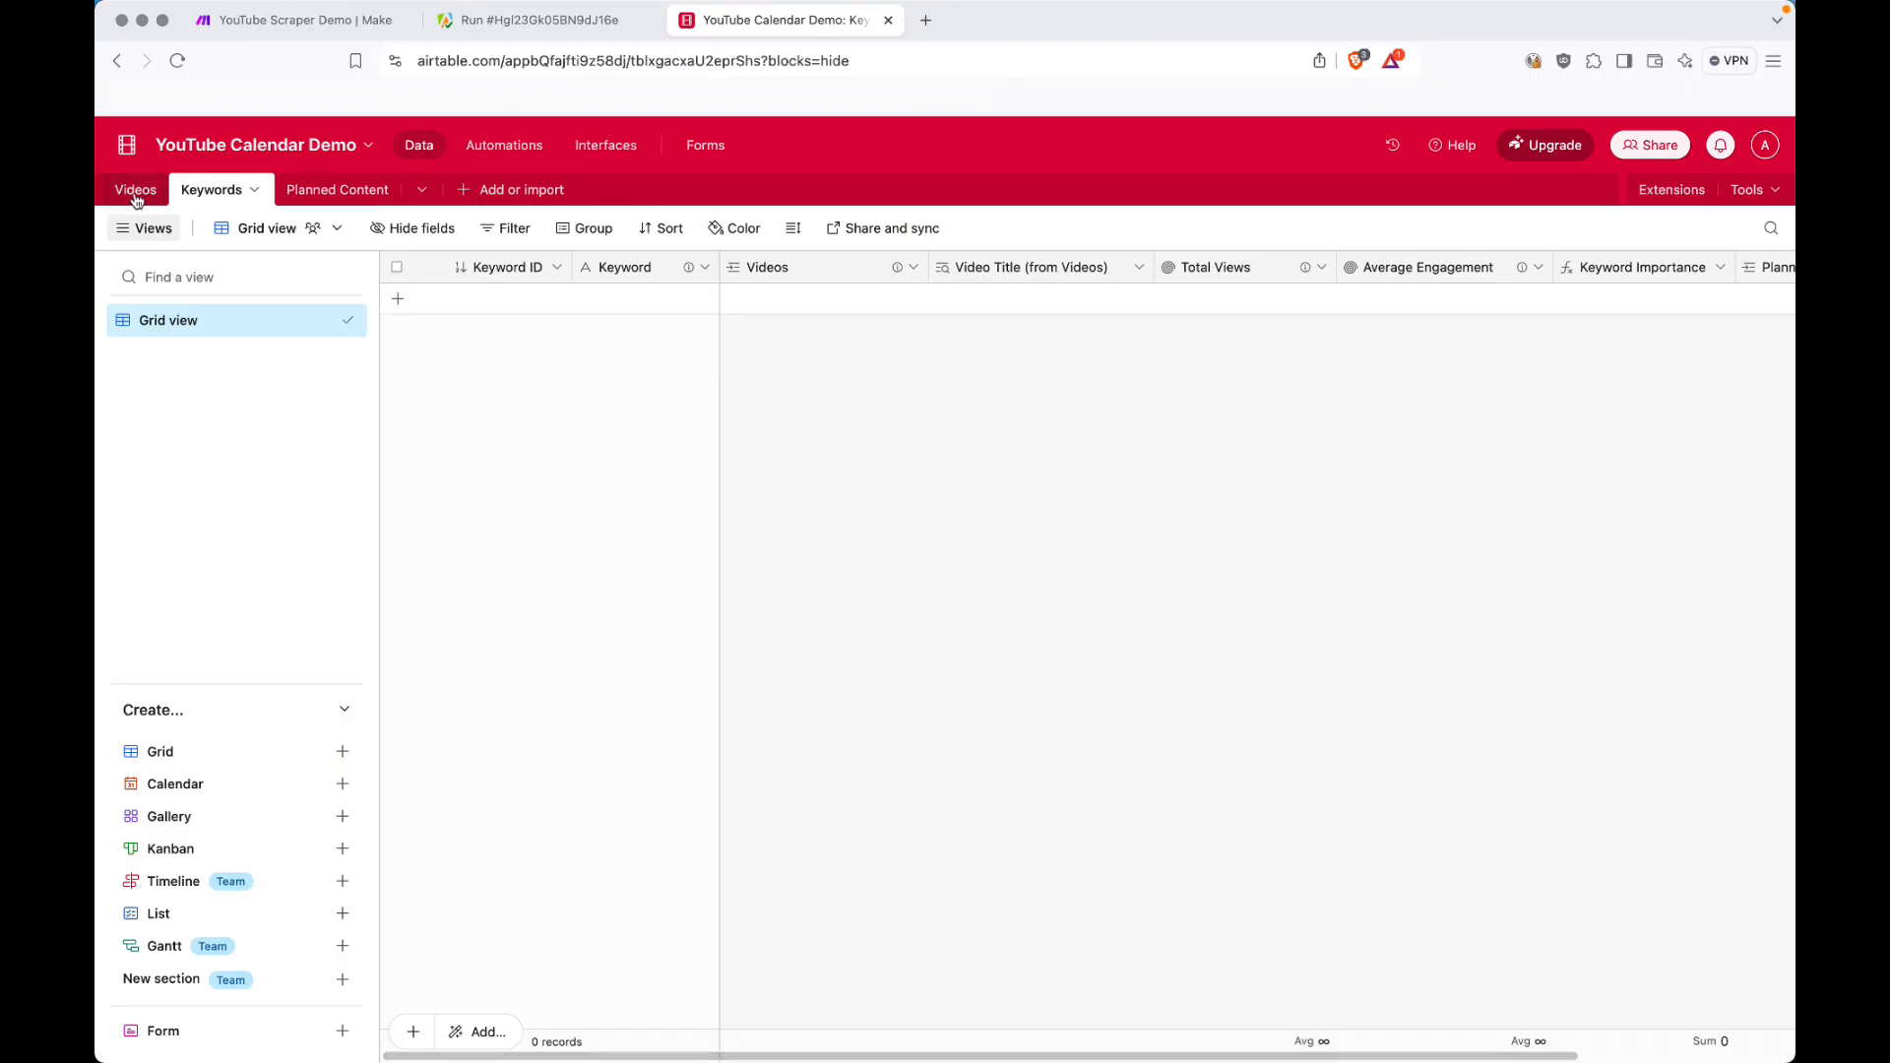
left_click(220, 194)
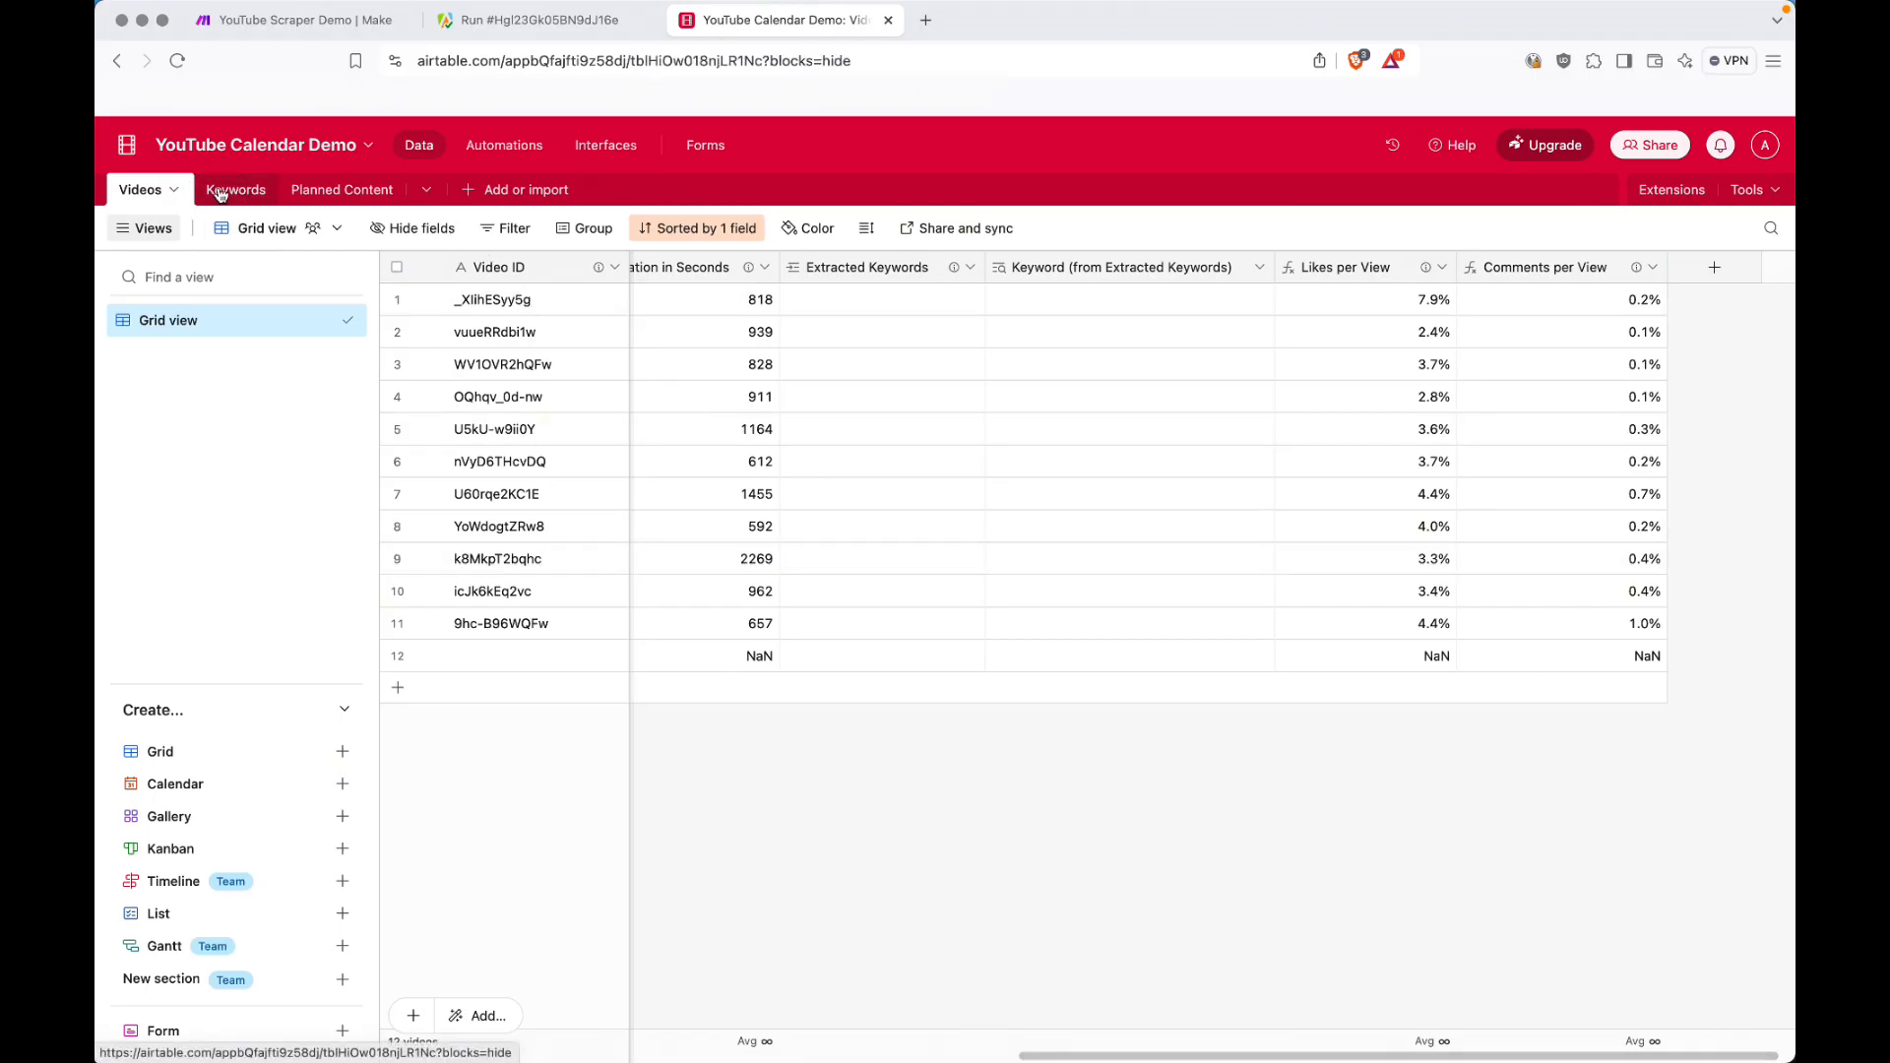
left_click(327, 21)
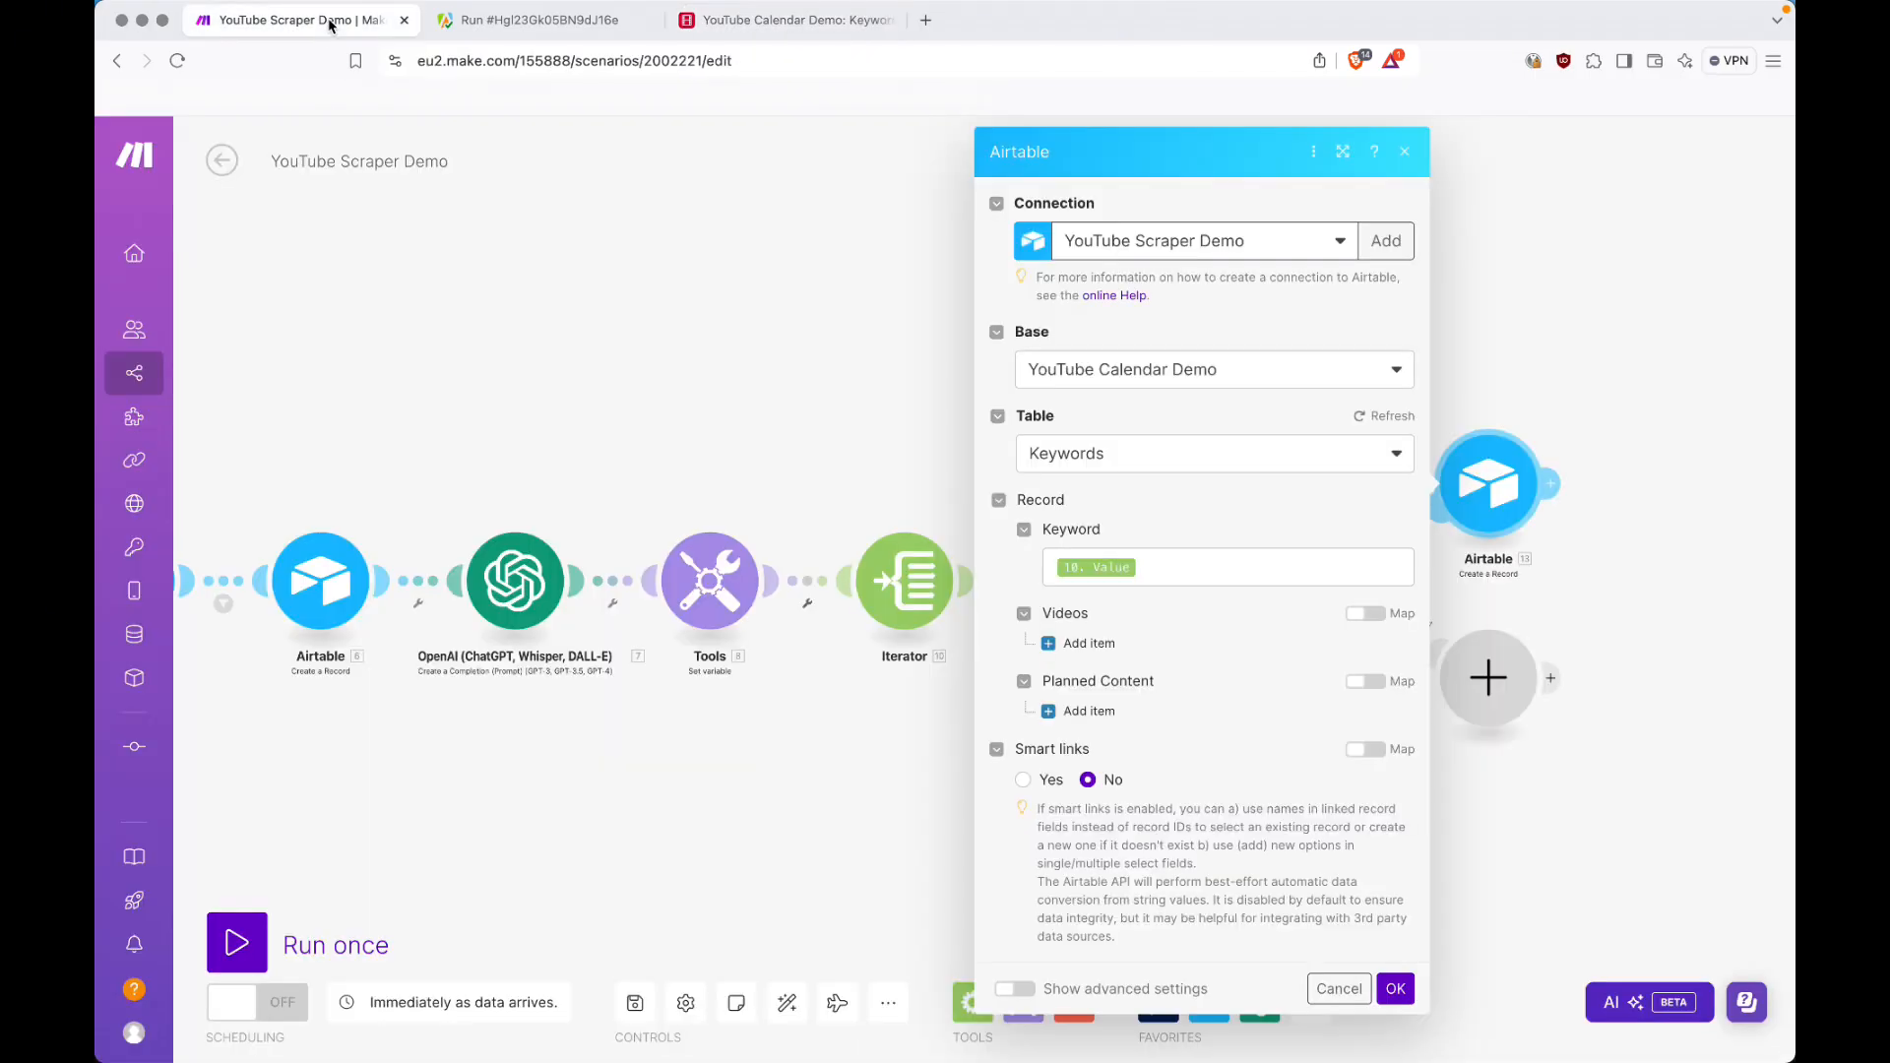
left_click(1092, 643)
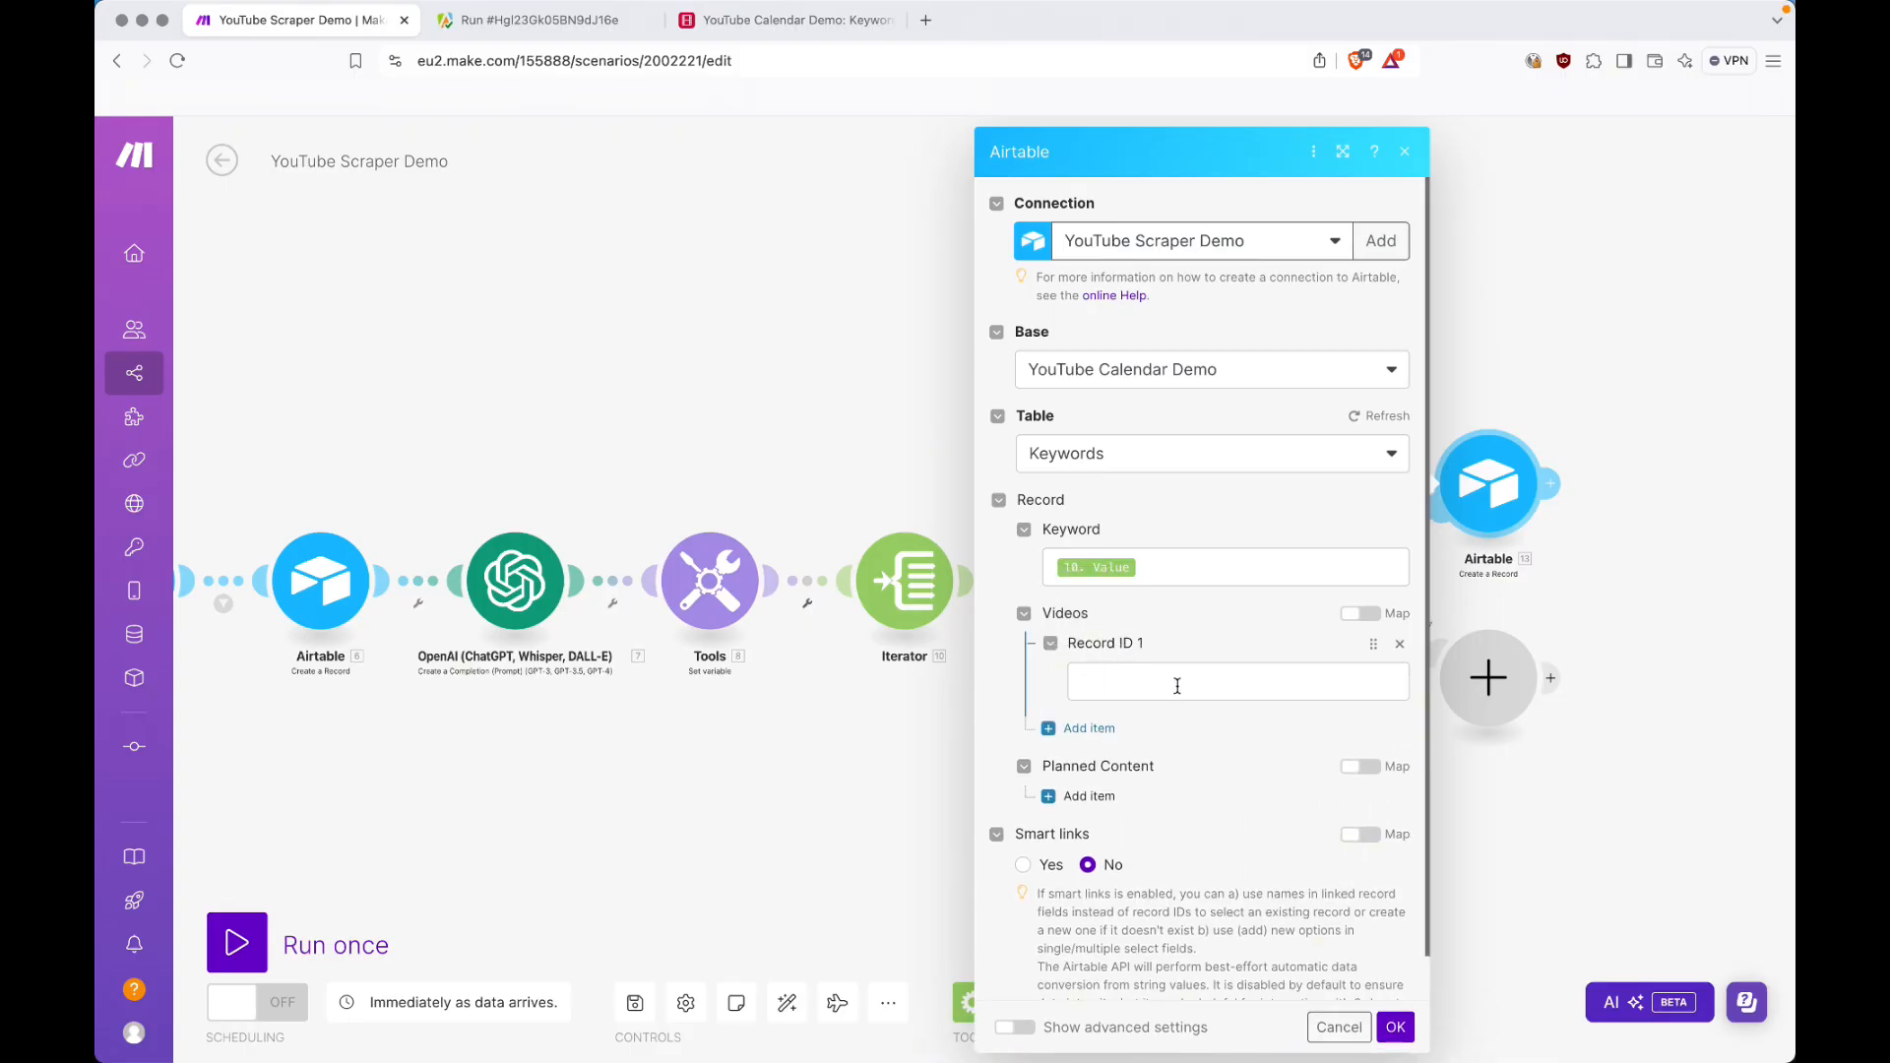
left_click(778, 20)
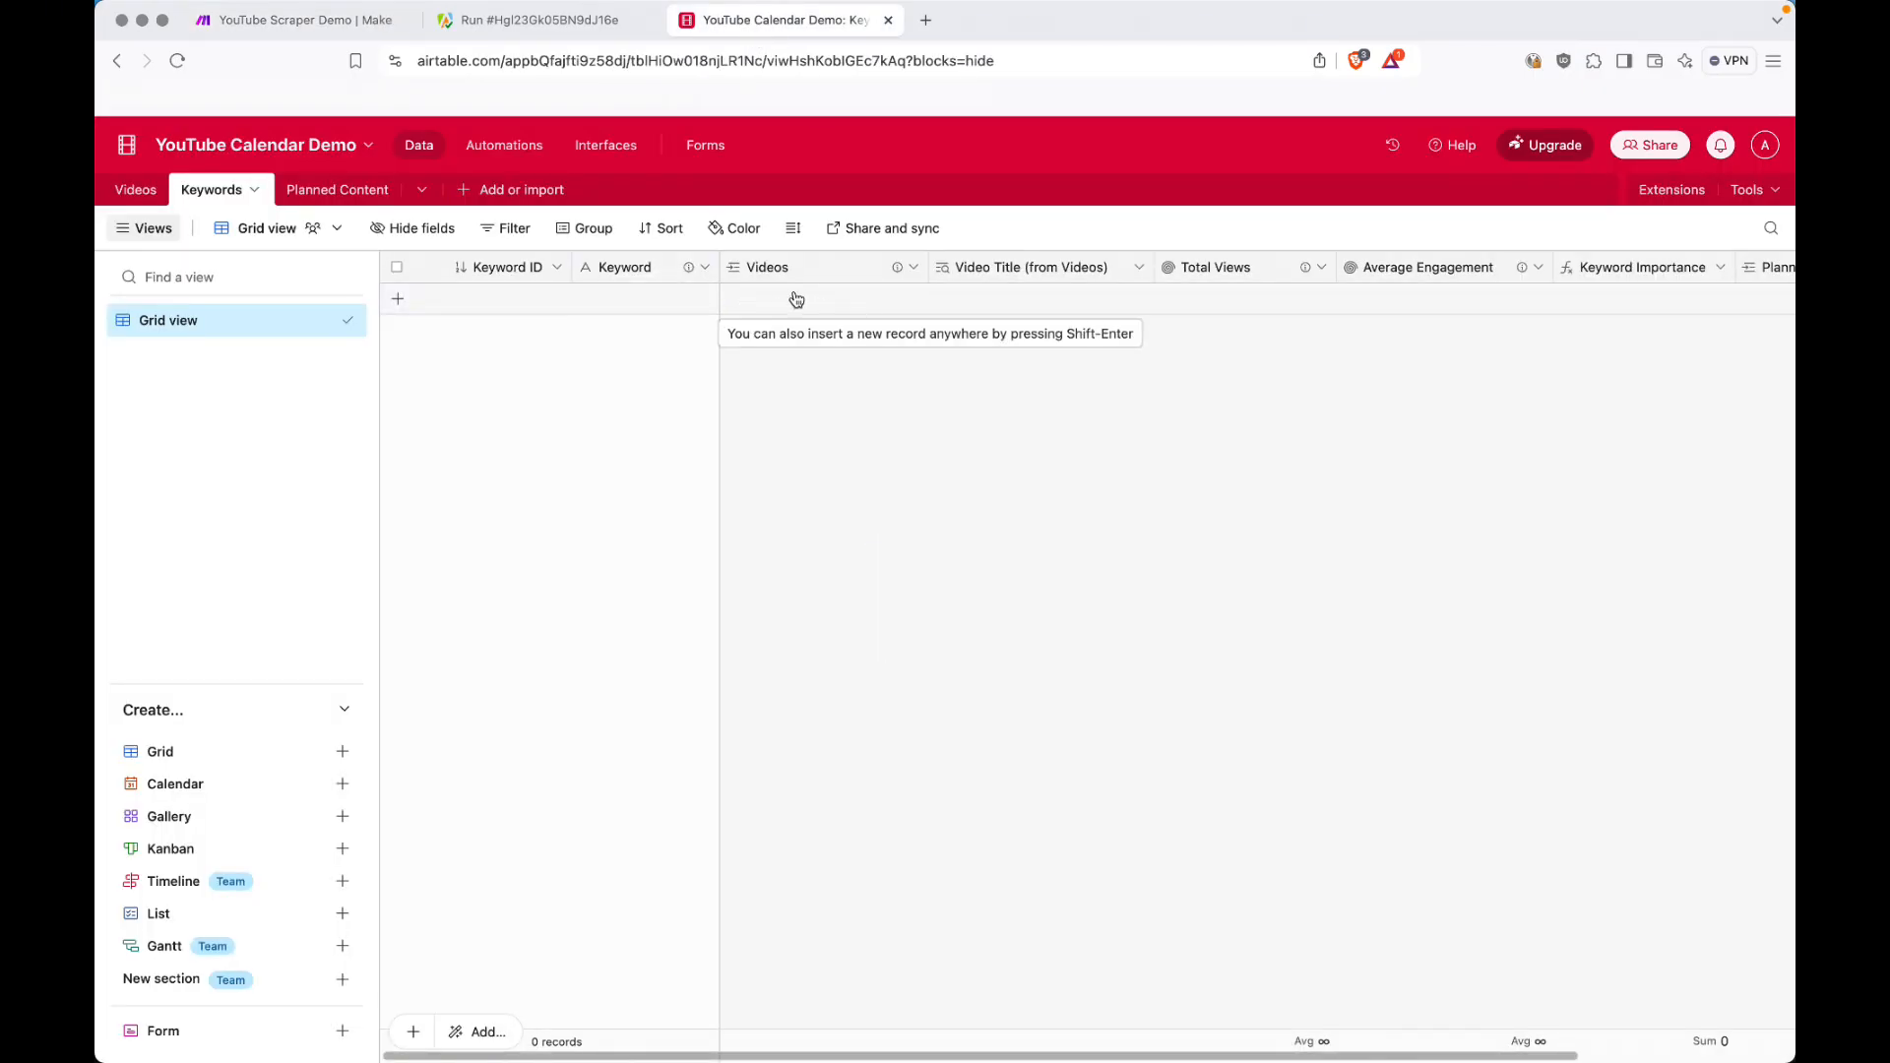
left_click(306, 20)
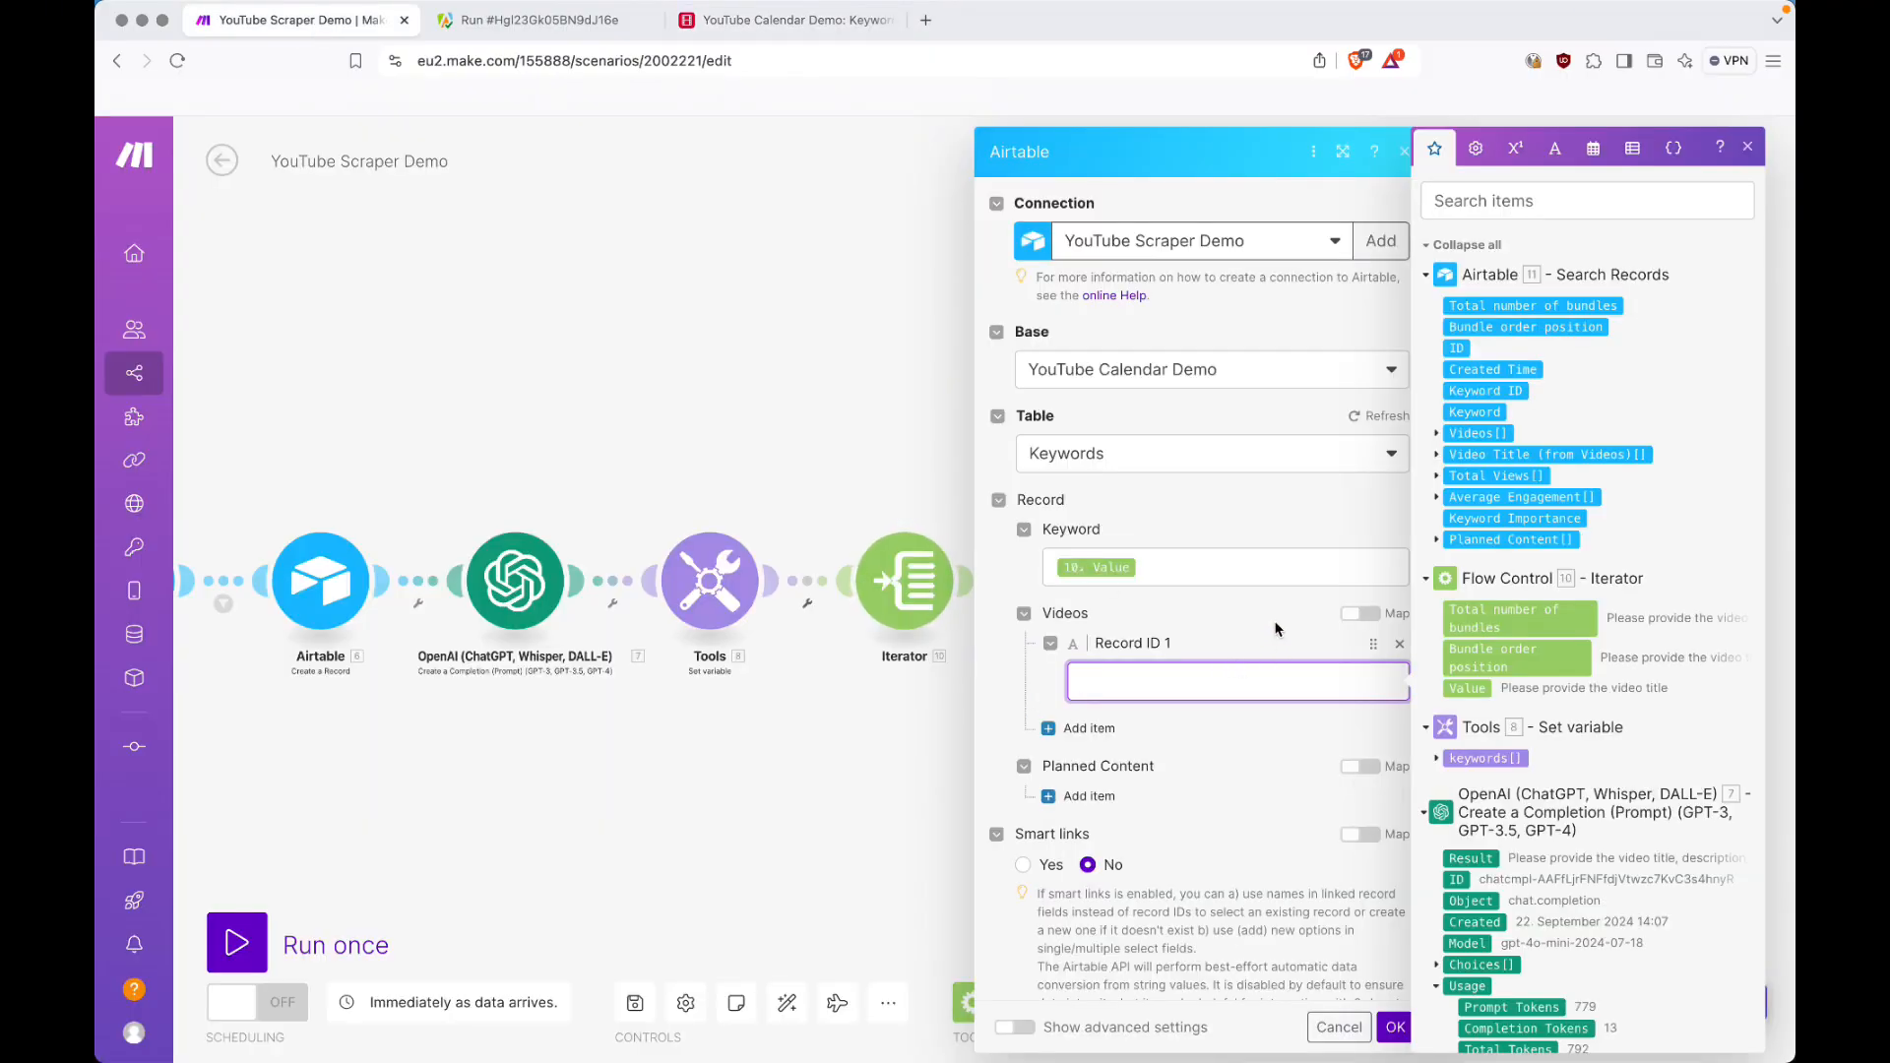
Enable mapping for the new record's Videos field, map it to the id from Apify Get Dataset Items, and save the module.
left_click(1364, 614)
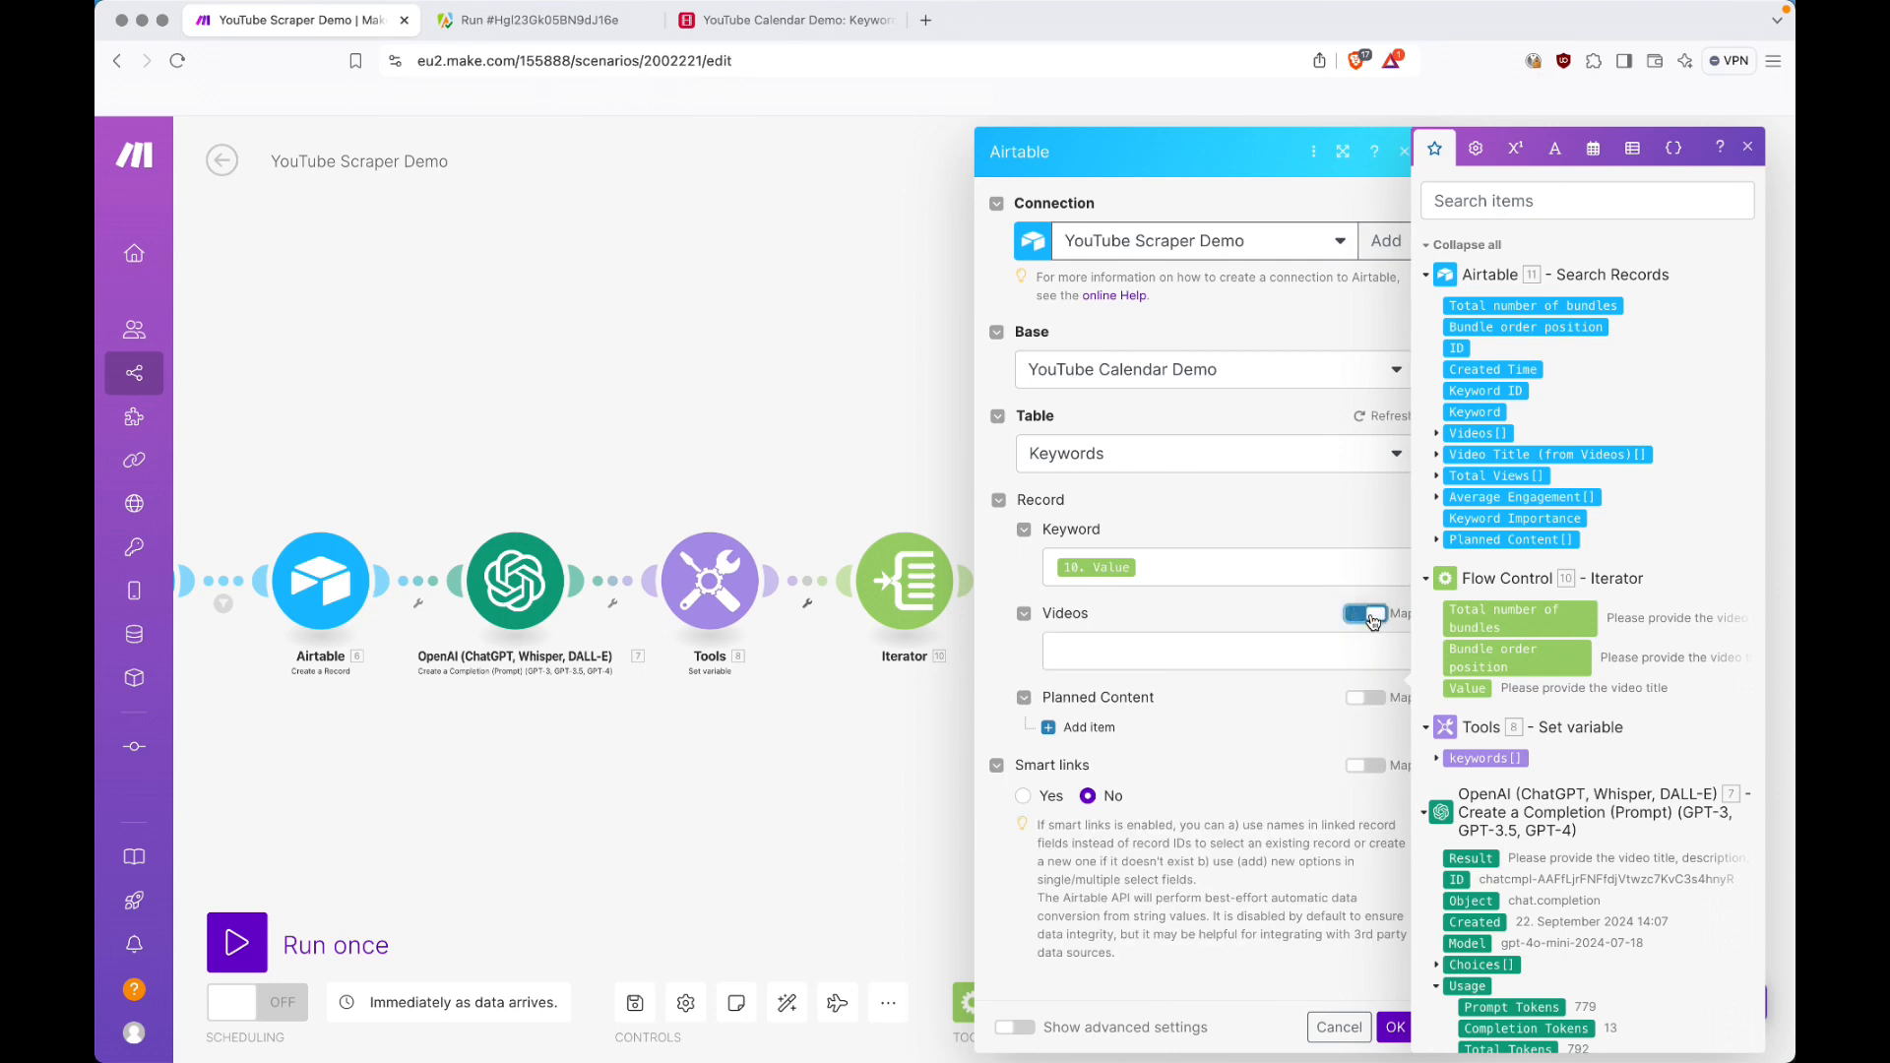
left_click(1198, 647)
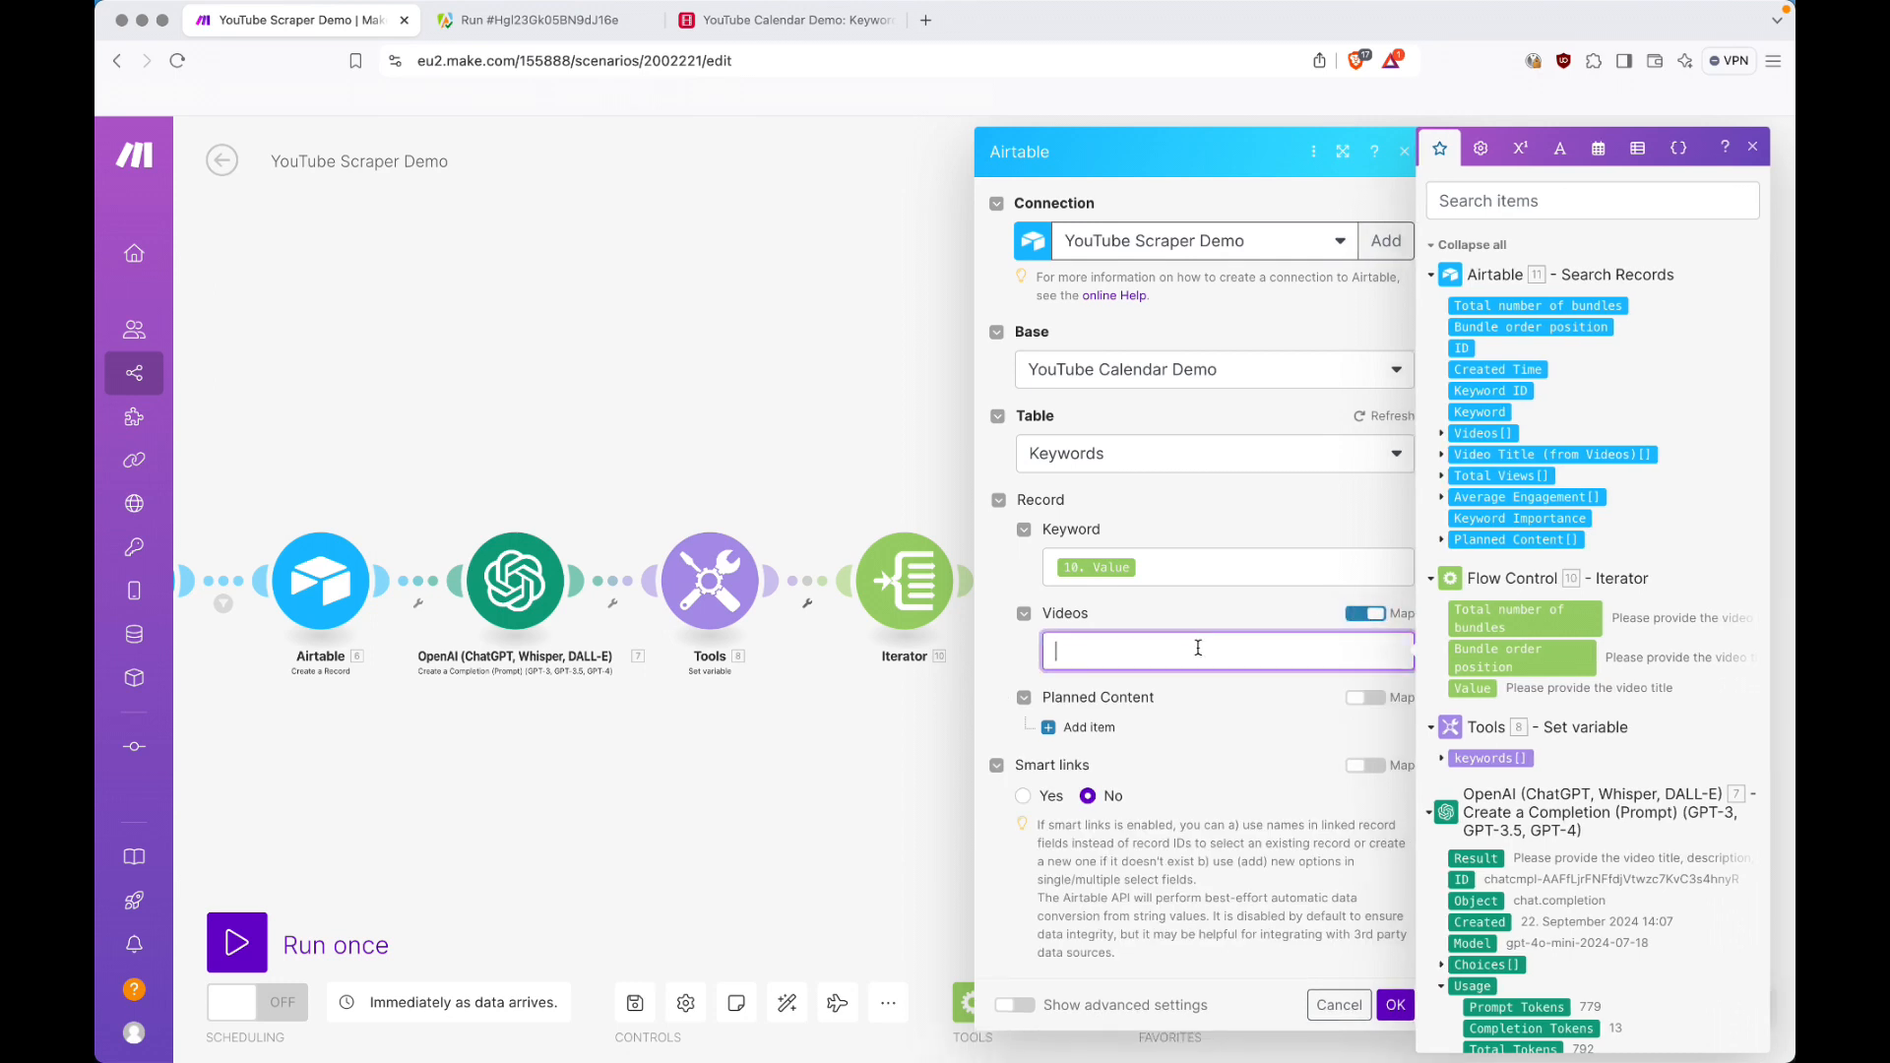
left_click(1592, 208)
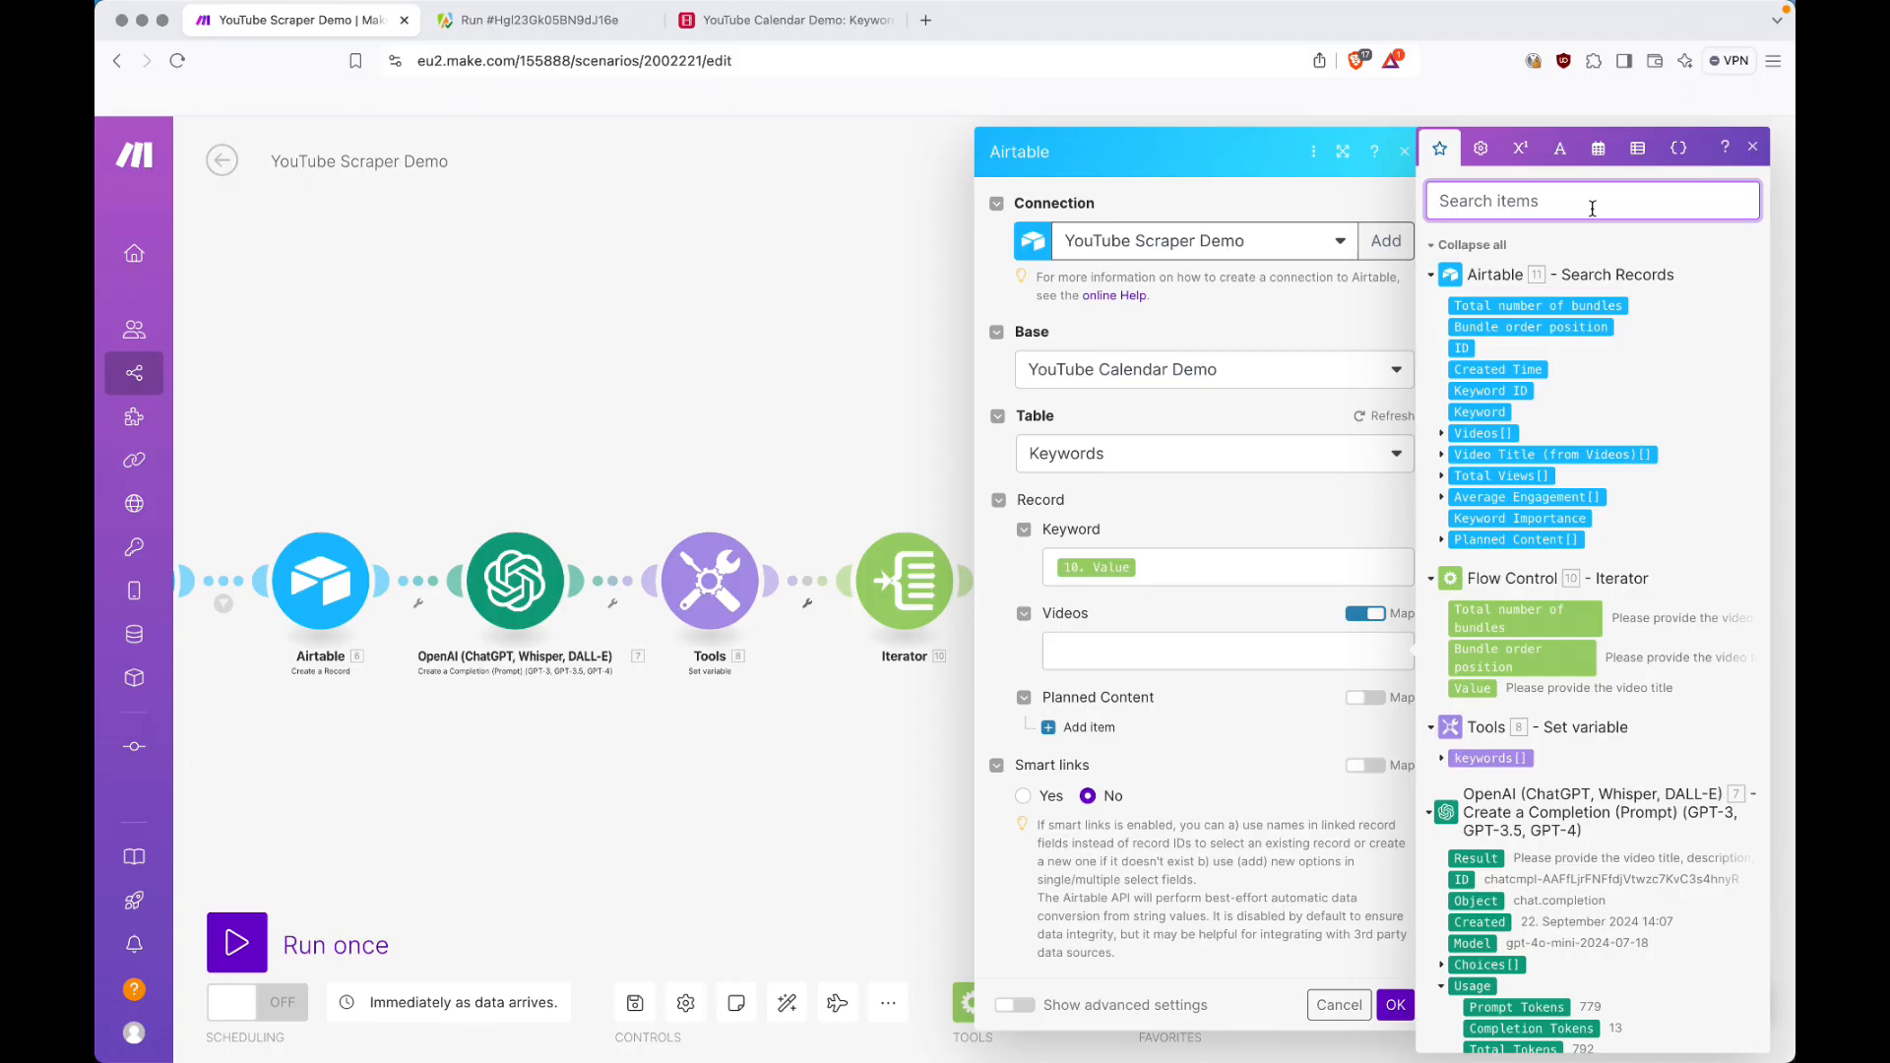
type("id")
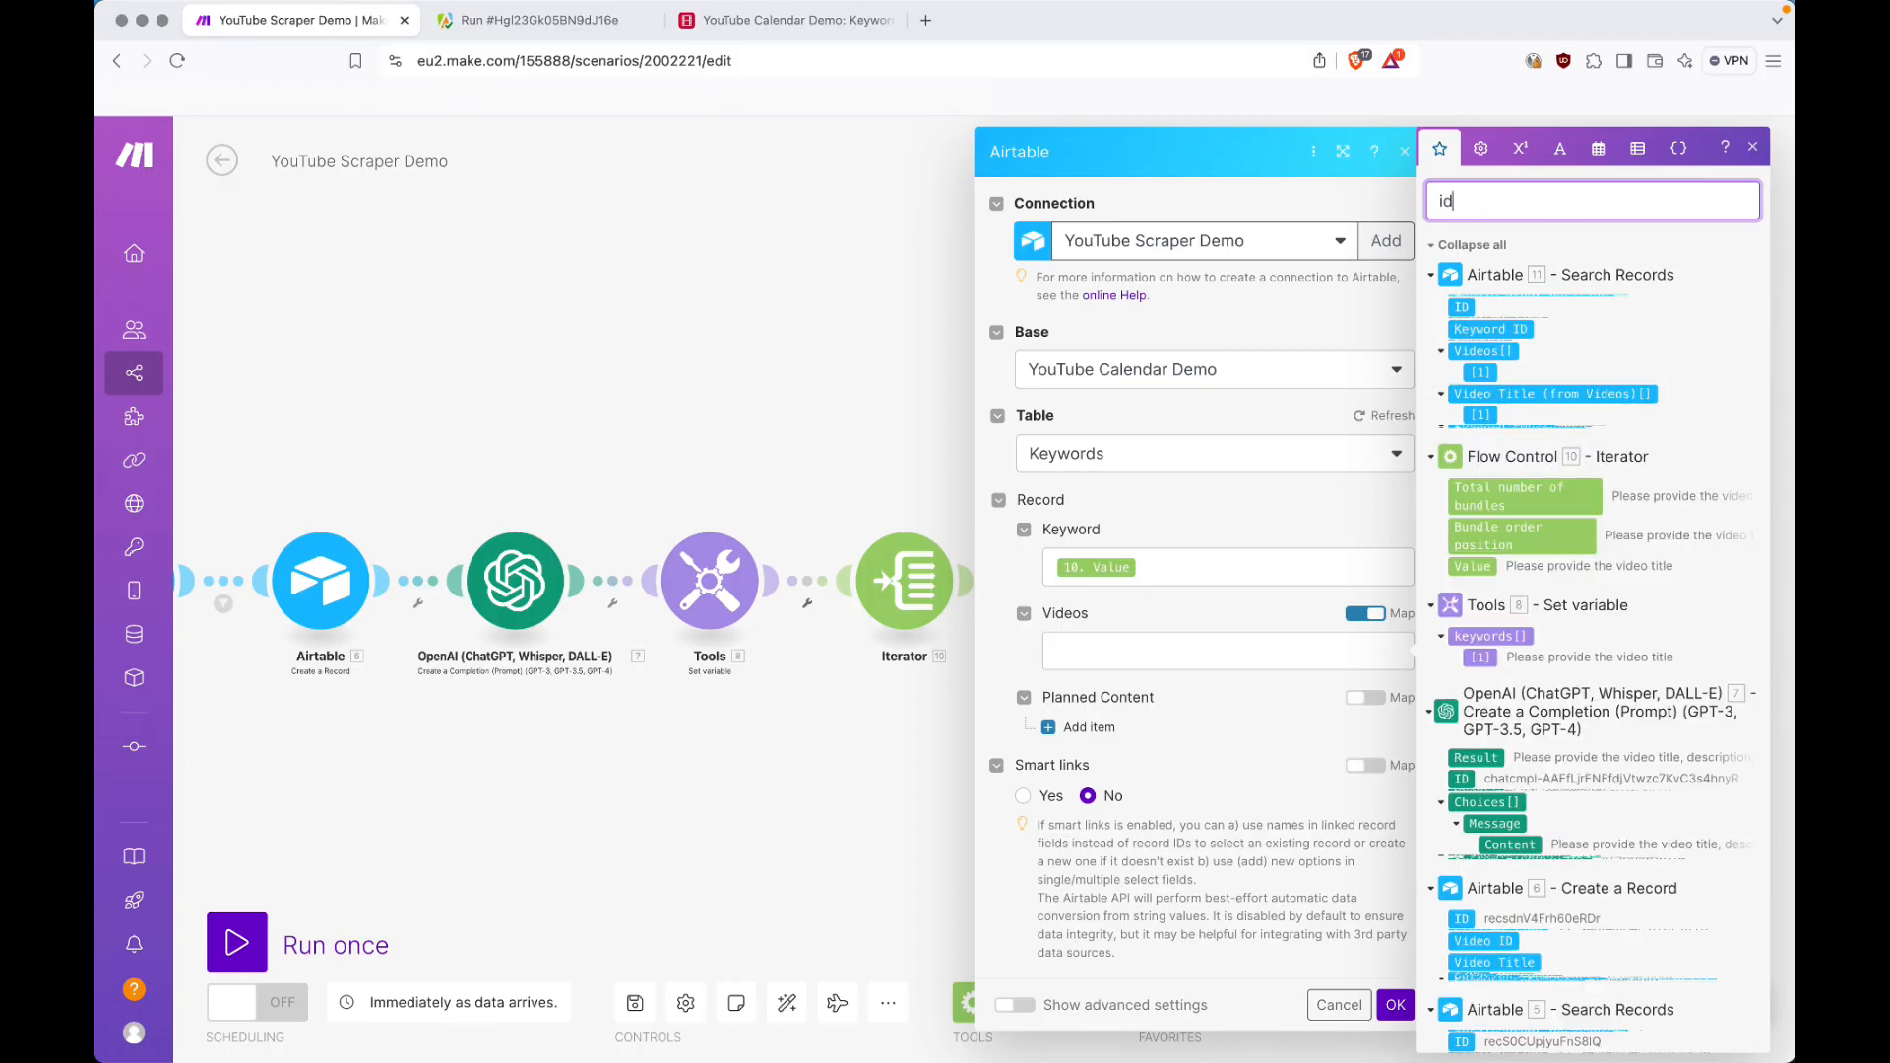
left_click(1483, 247)
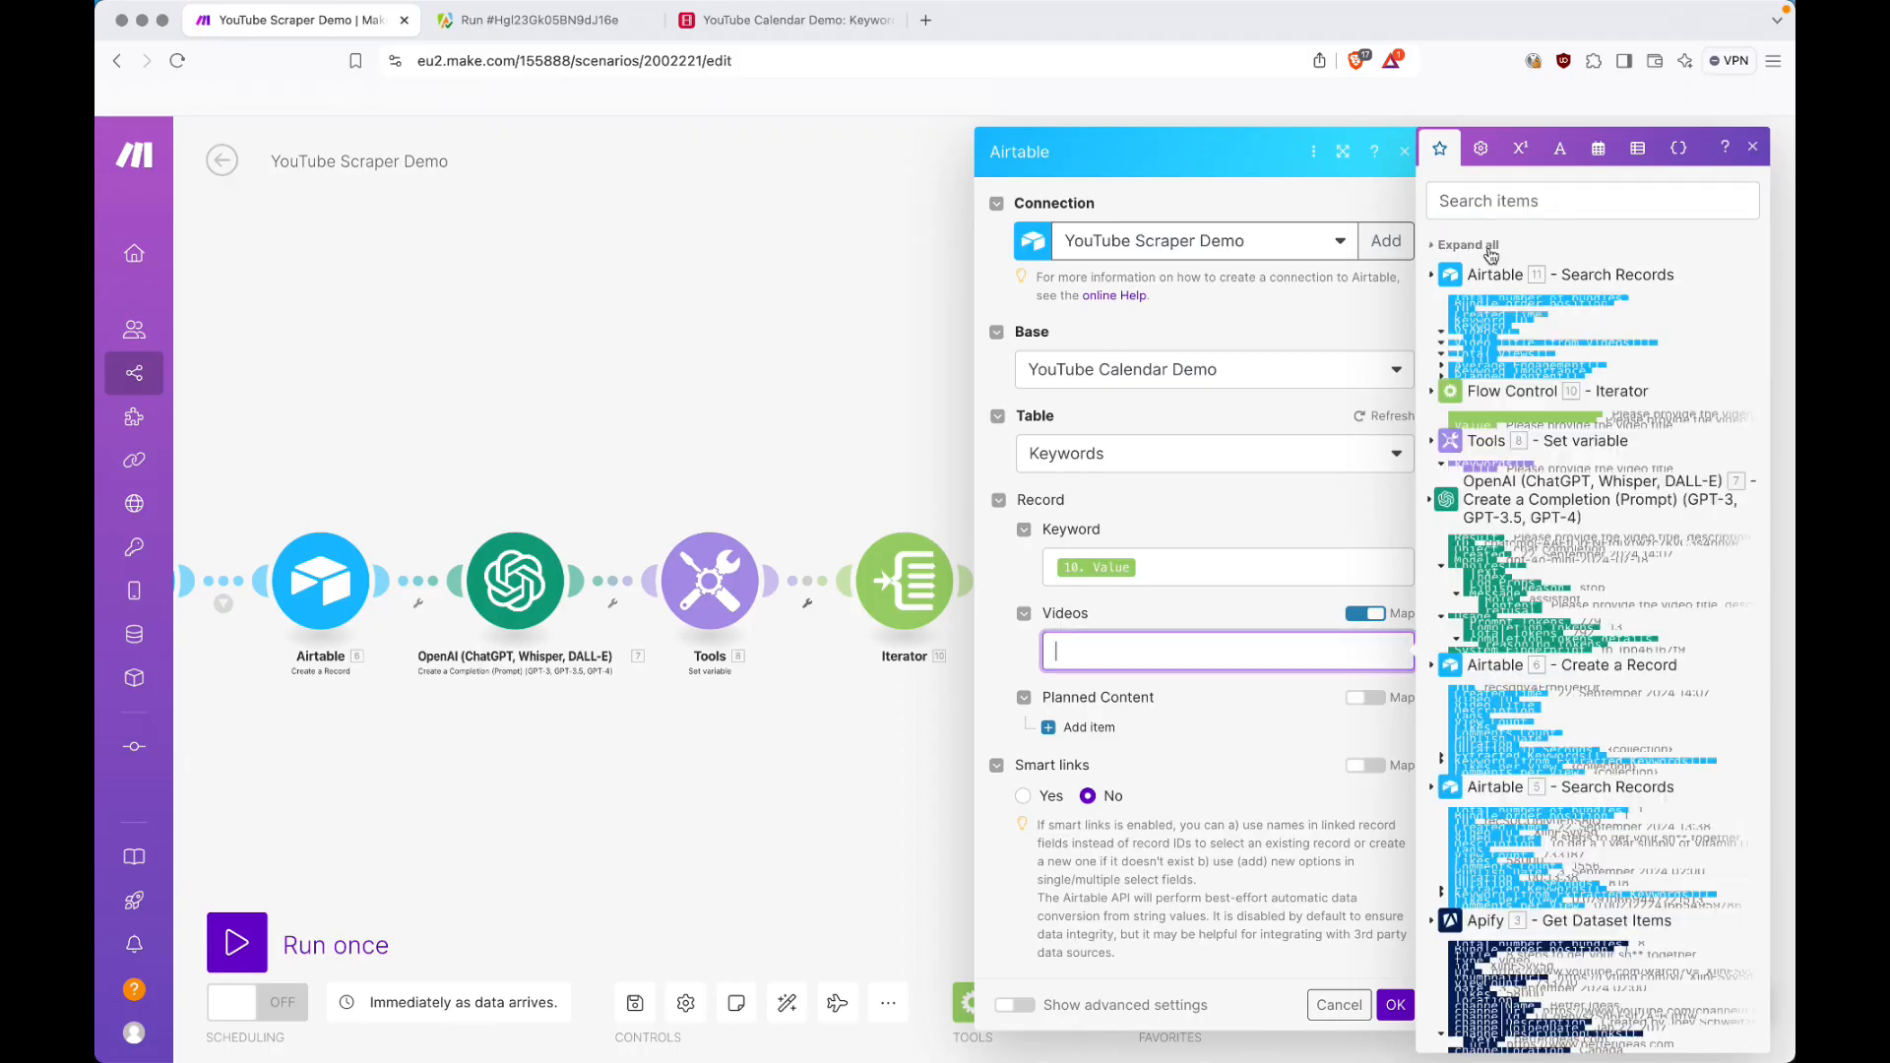
left_click(1449, 796)
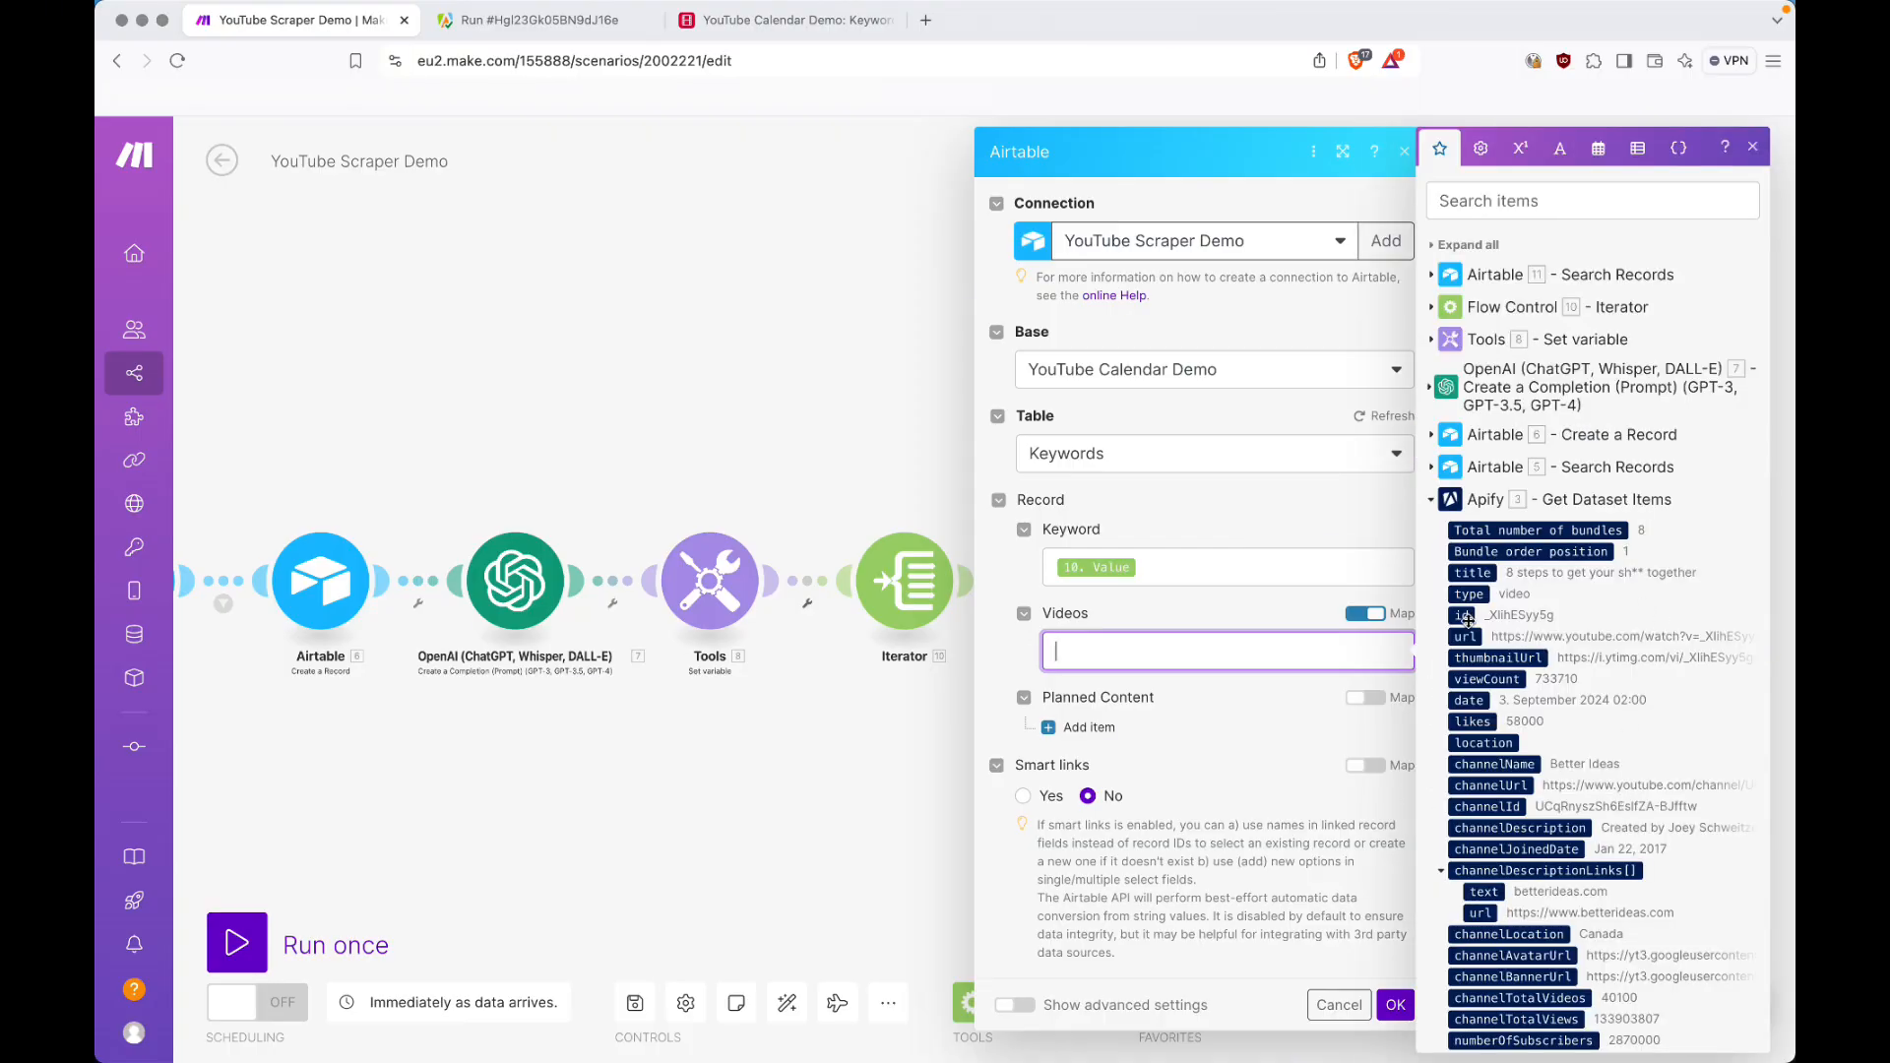
left_click_drag(1466, 618, 1378, 652)
left_click(1359, 846)
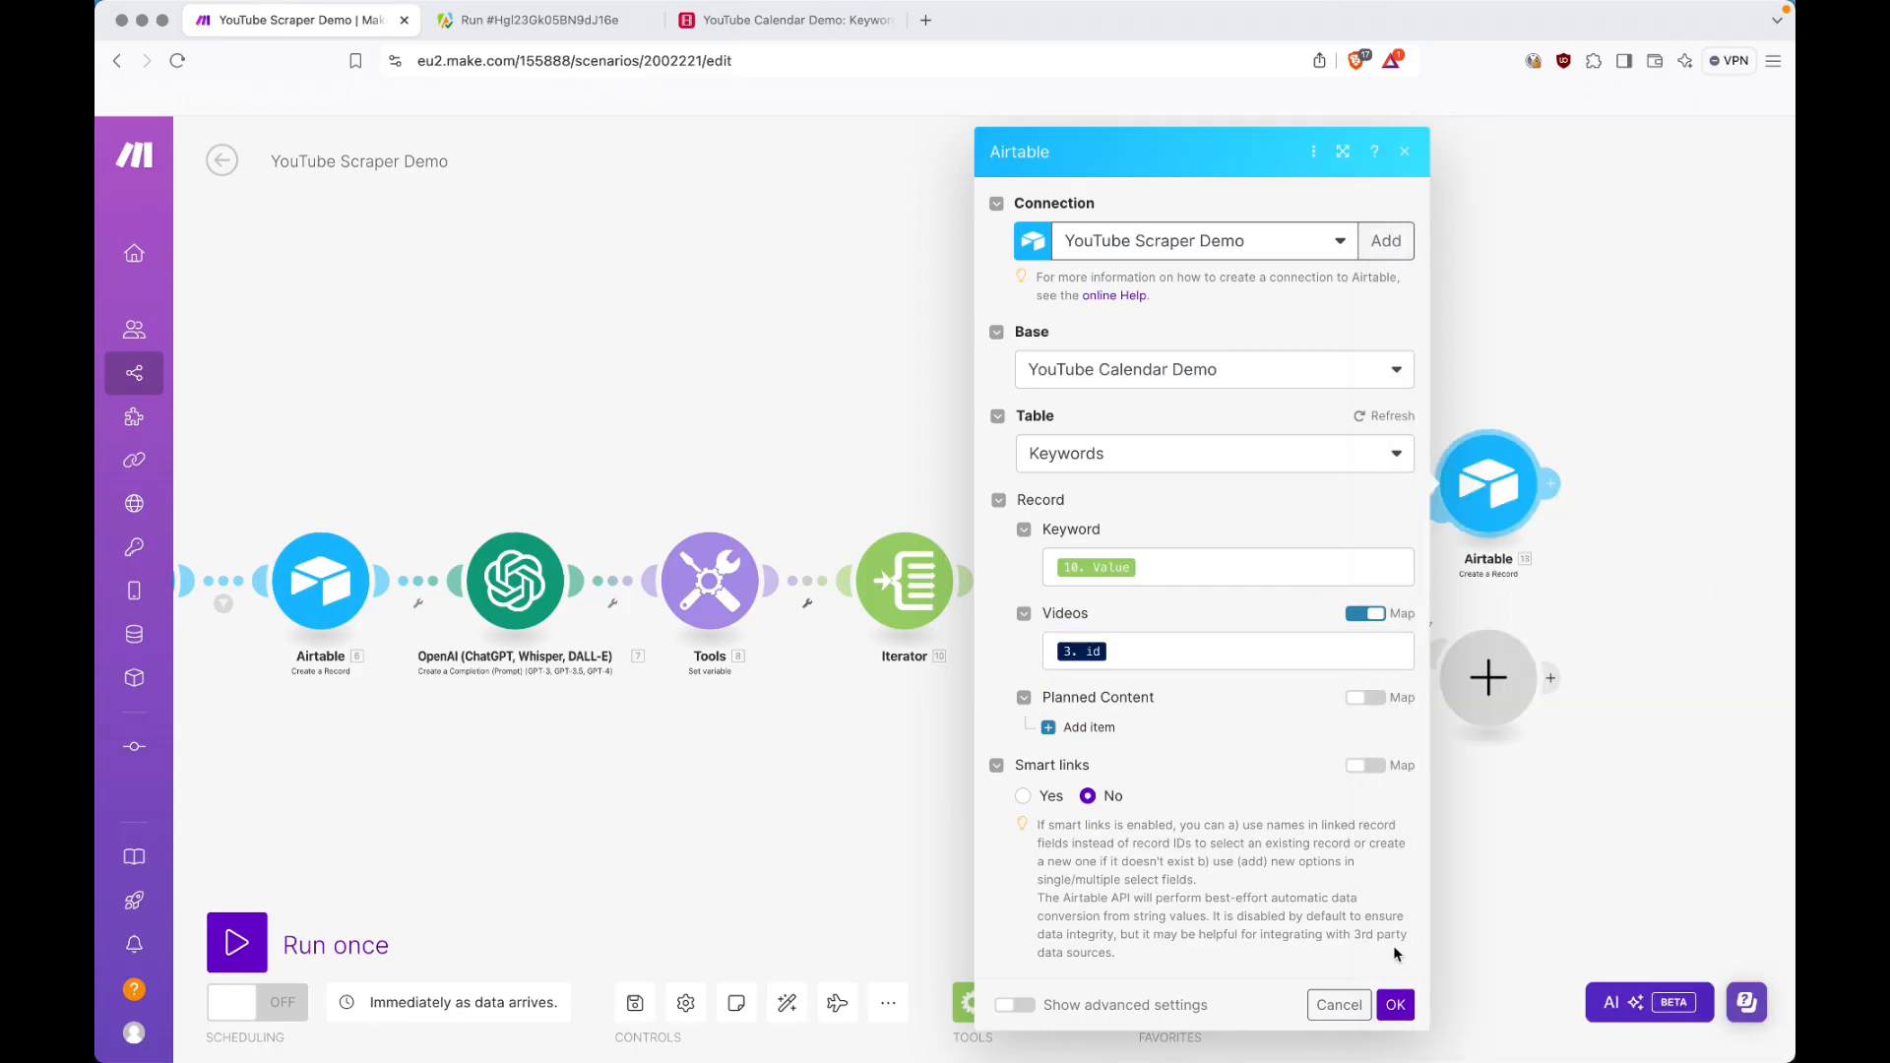
left_click(1395, 1004)
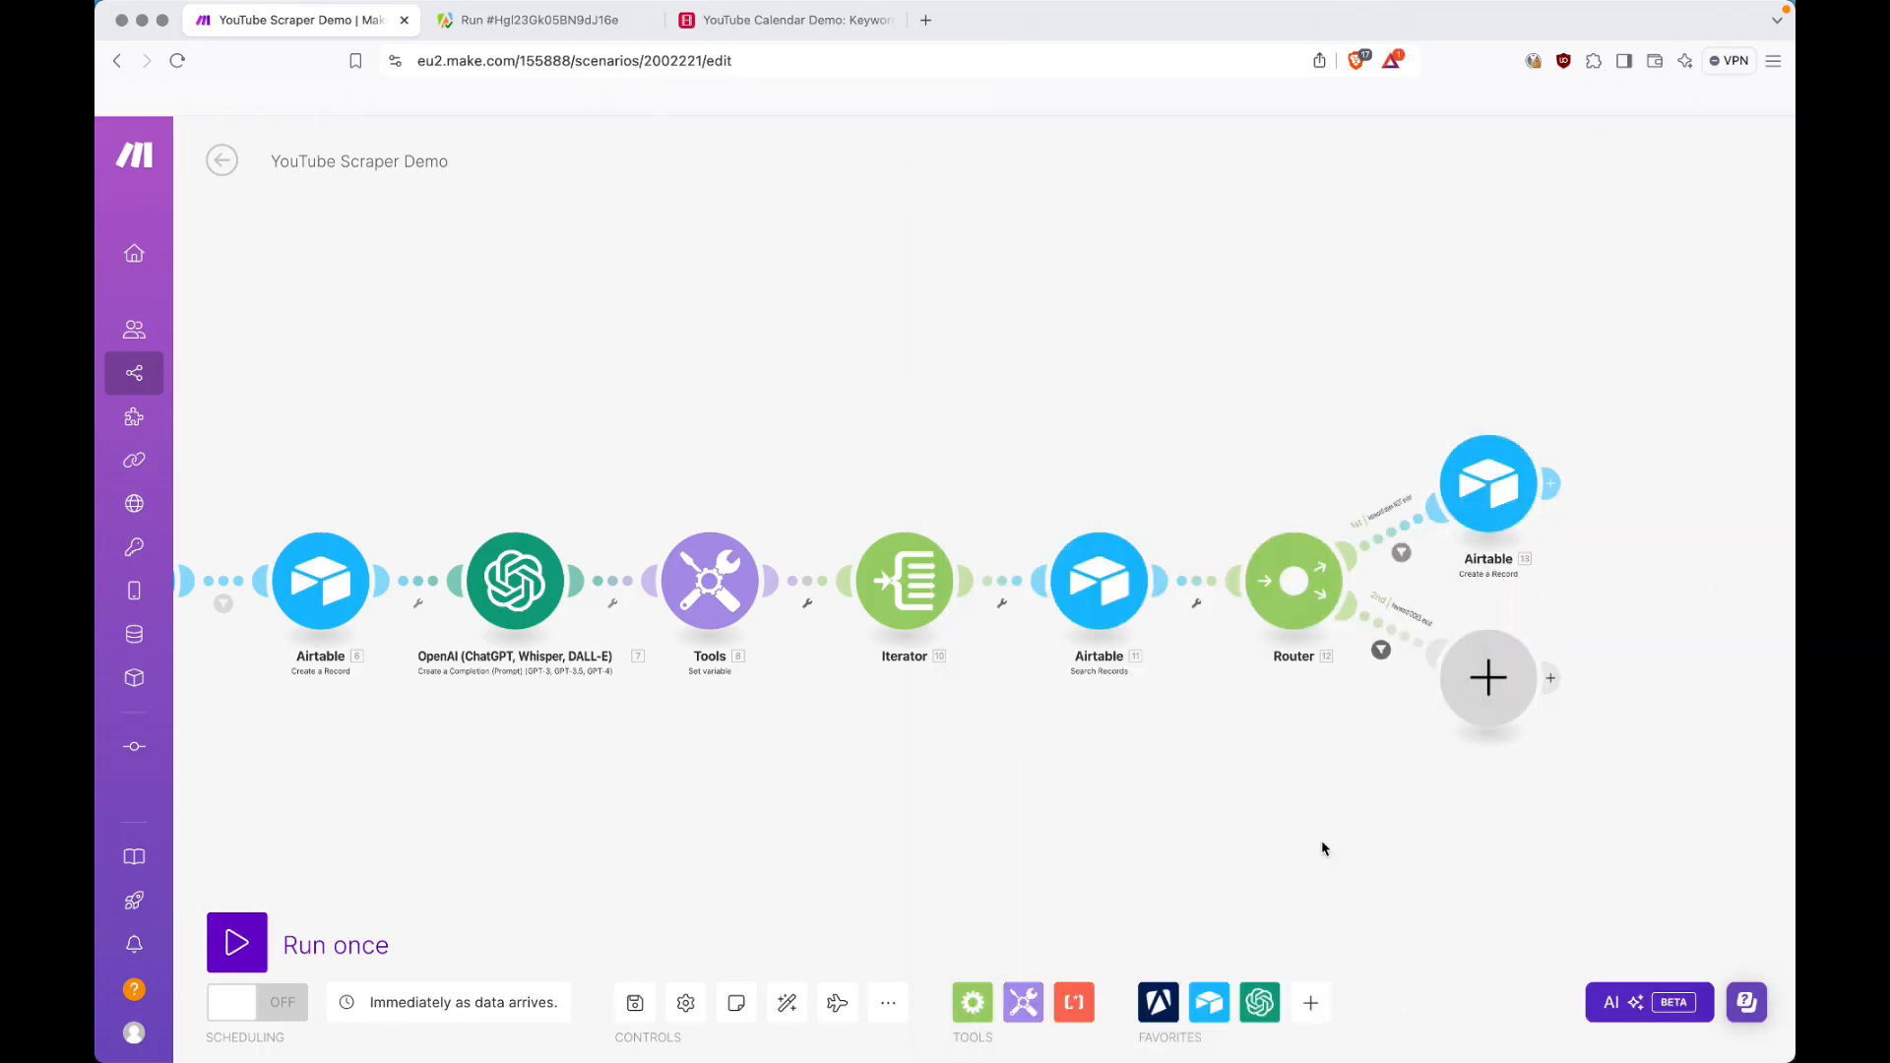
Save and auto-align the scenario, and set Smart links to Yes in the upper route's Create a Record module.
key("ctrl+s")
left_click(787, 1002)
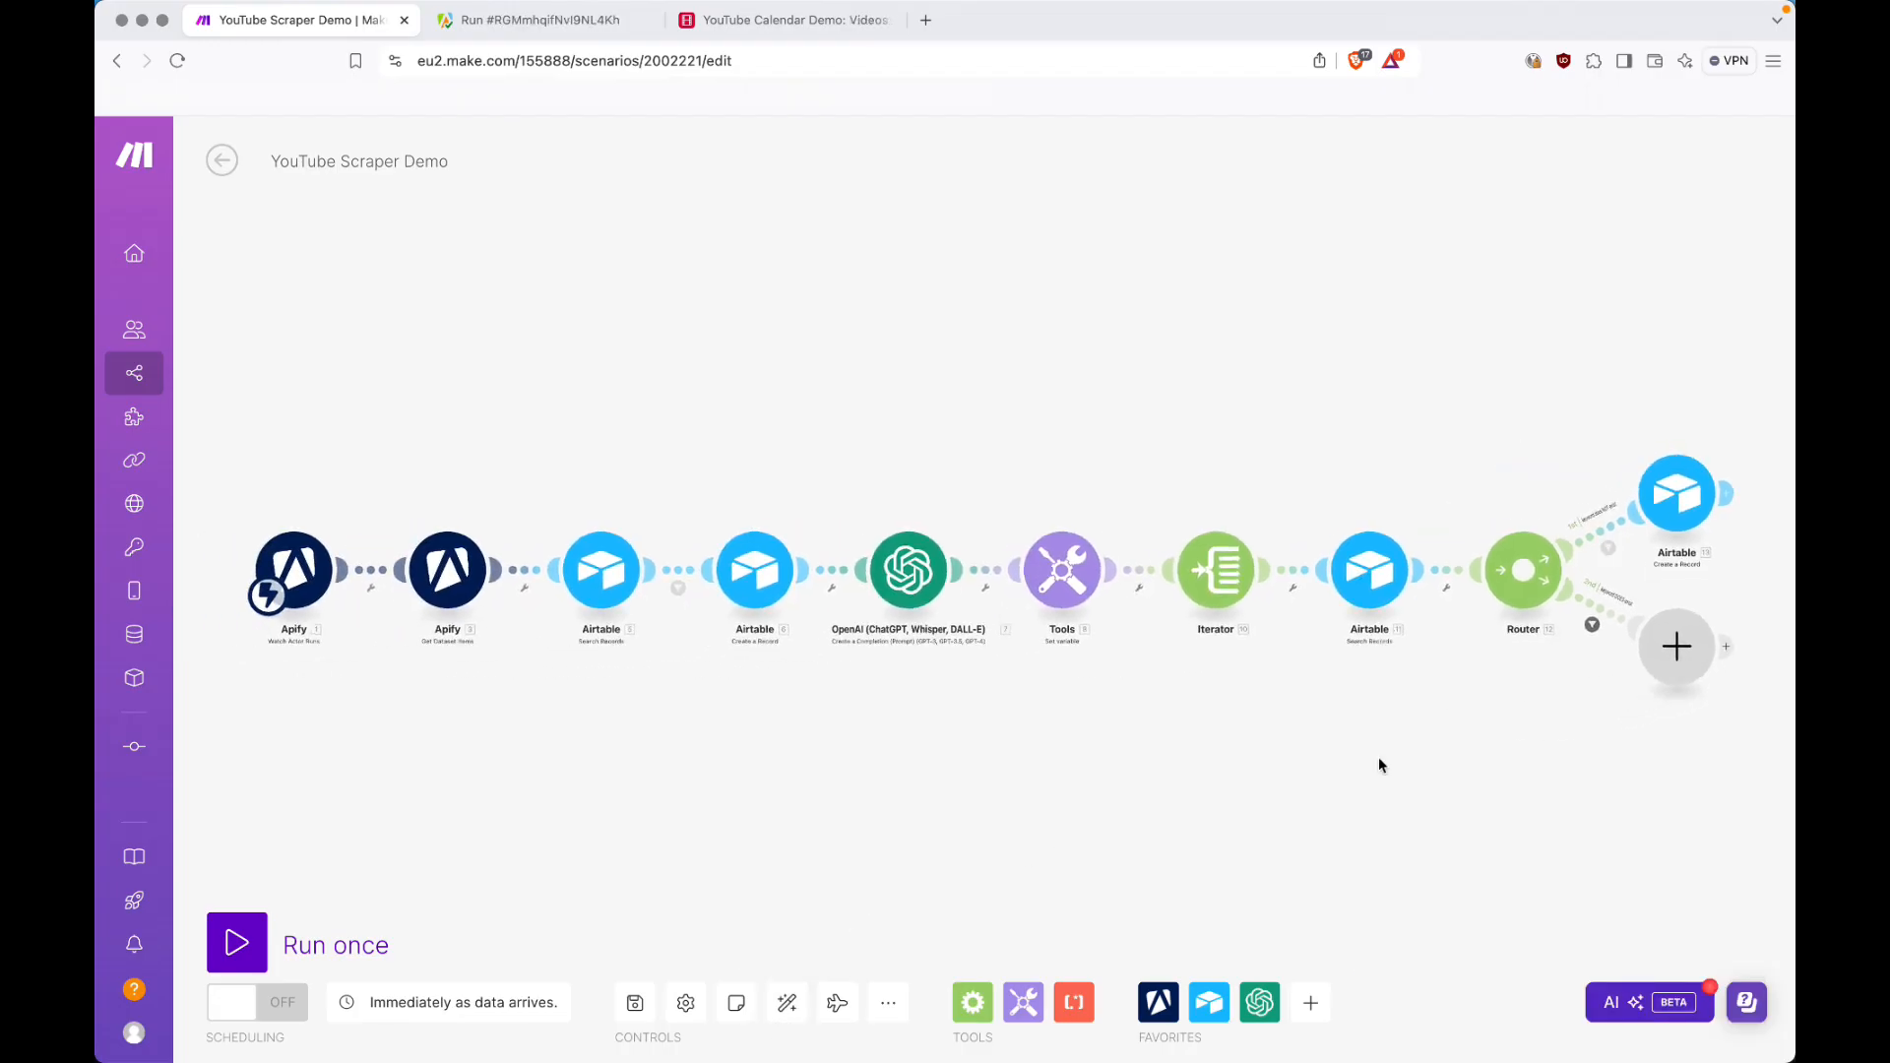
left_click(1675, 515)
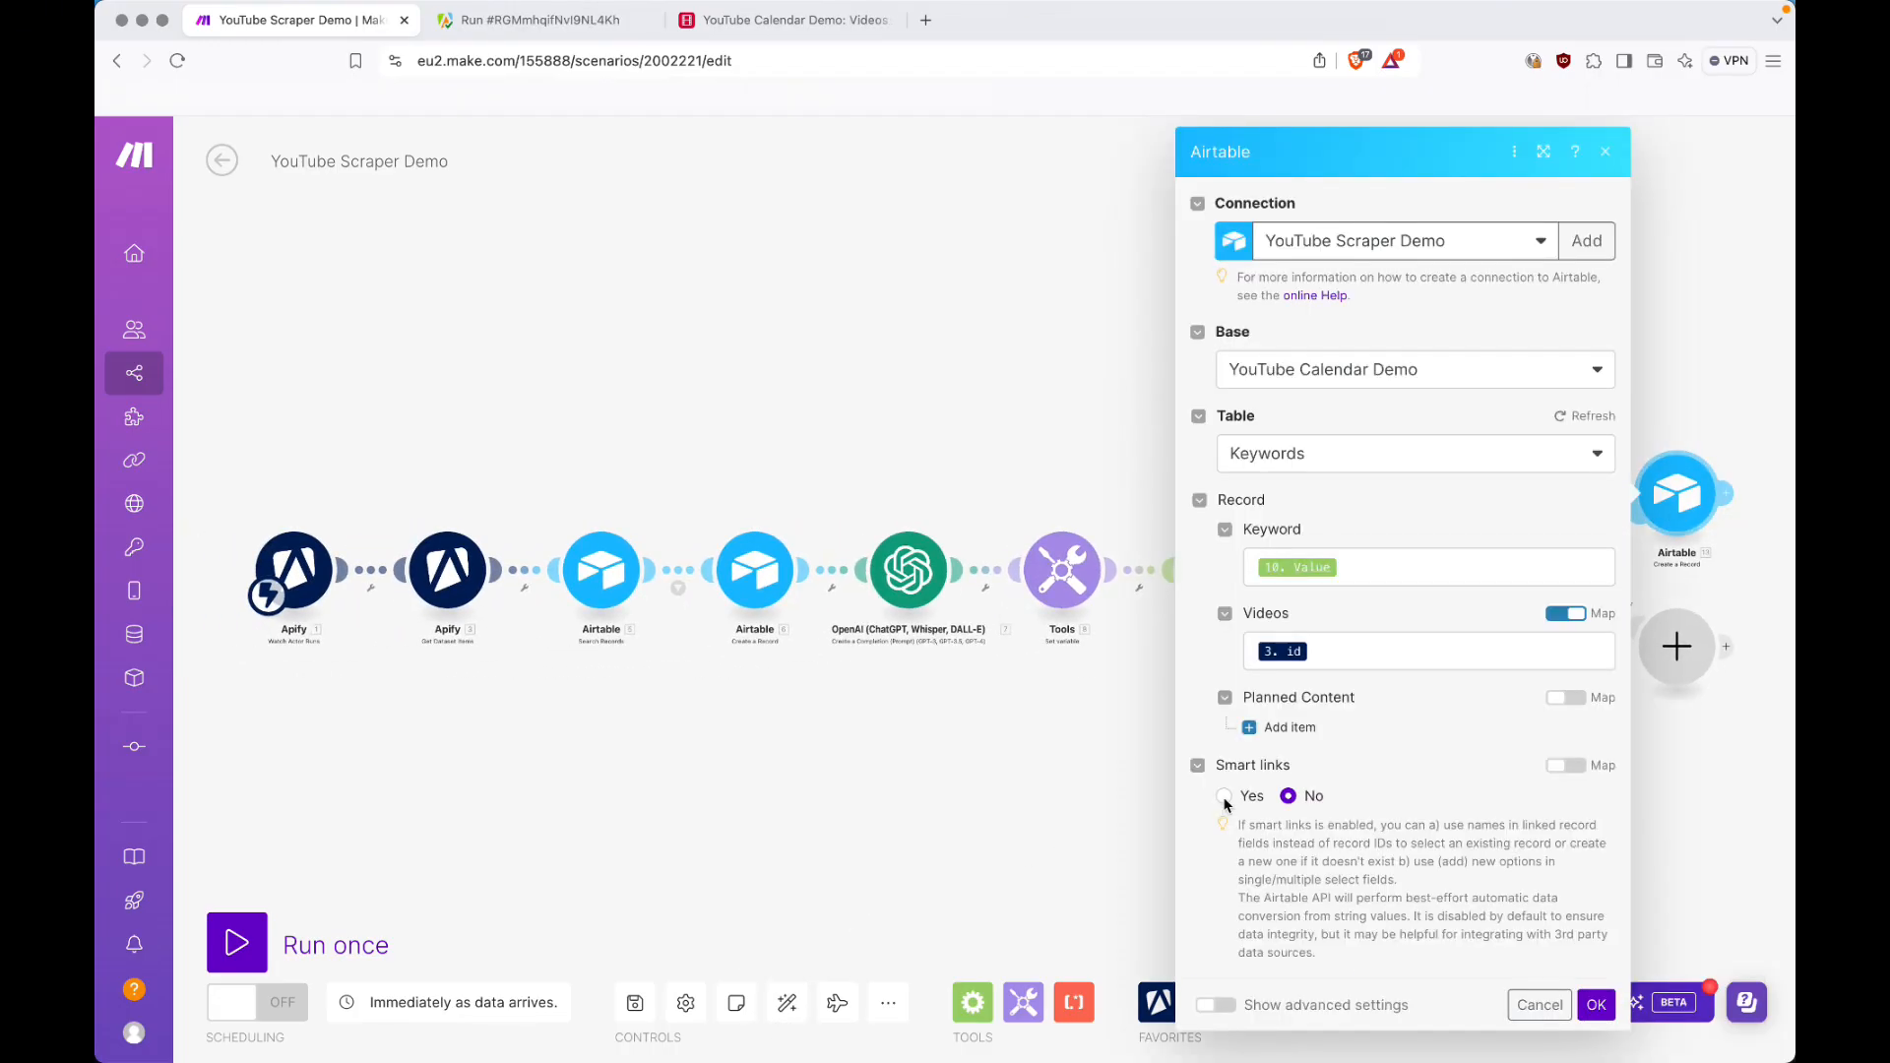
left_click(1225, 800)
left_click(1596, 1004)
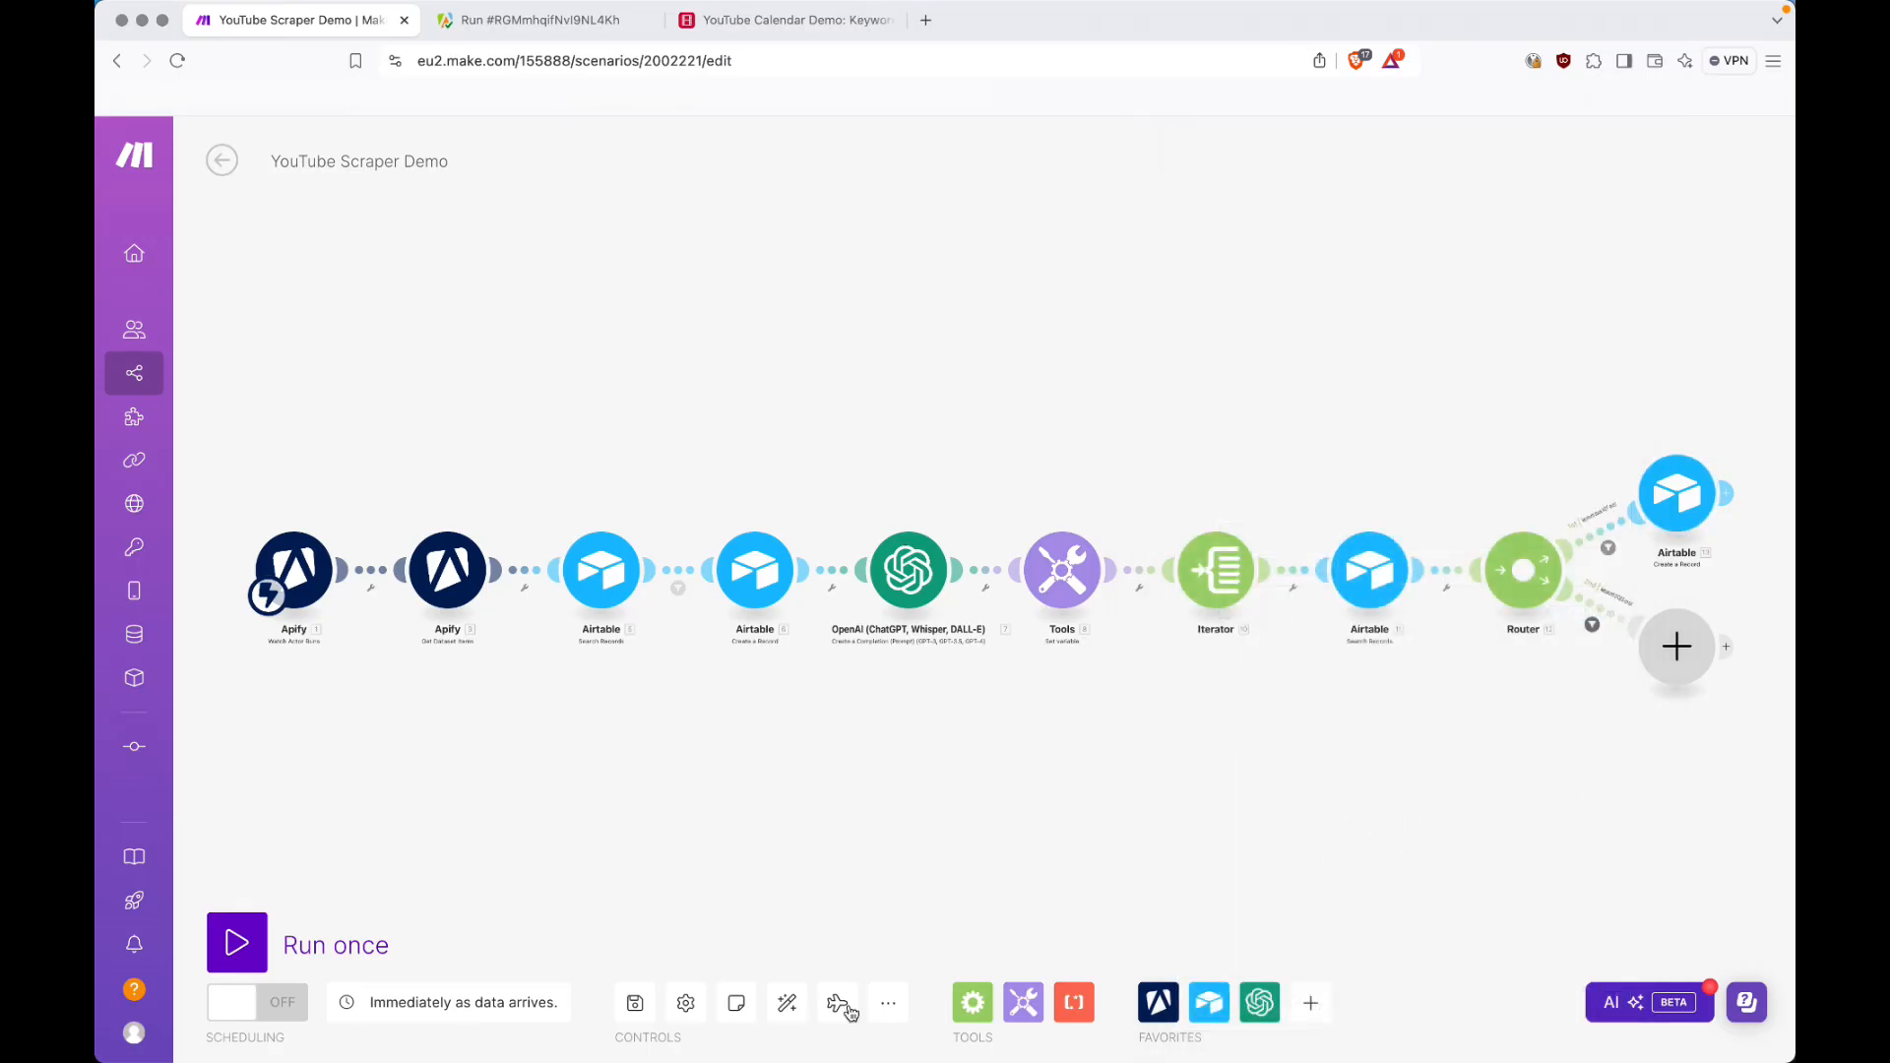
Switch to Airtable and check the contents of the Keywords and Videos tables.
left_click(809, 22)
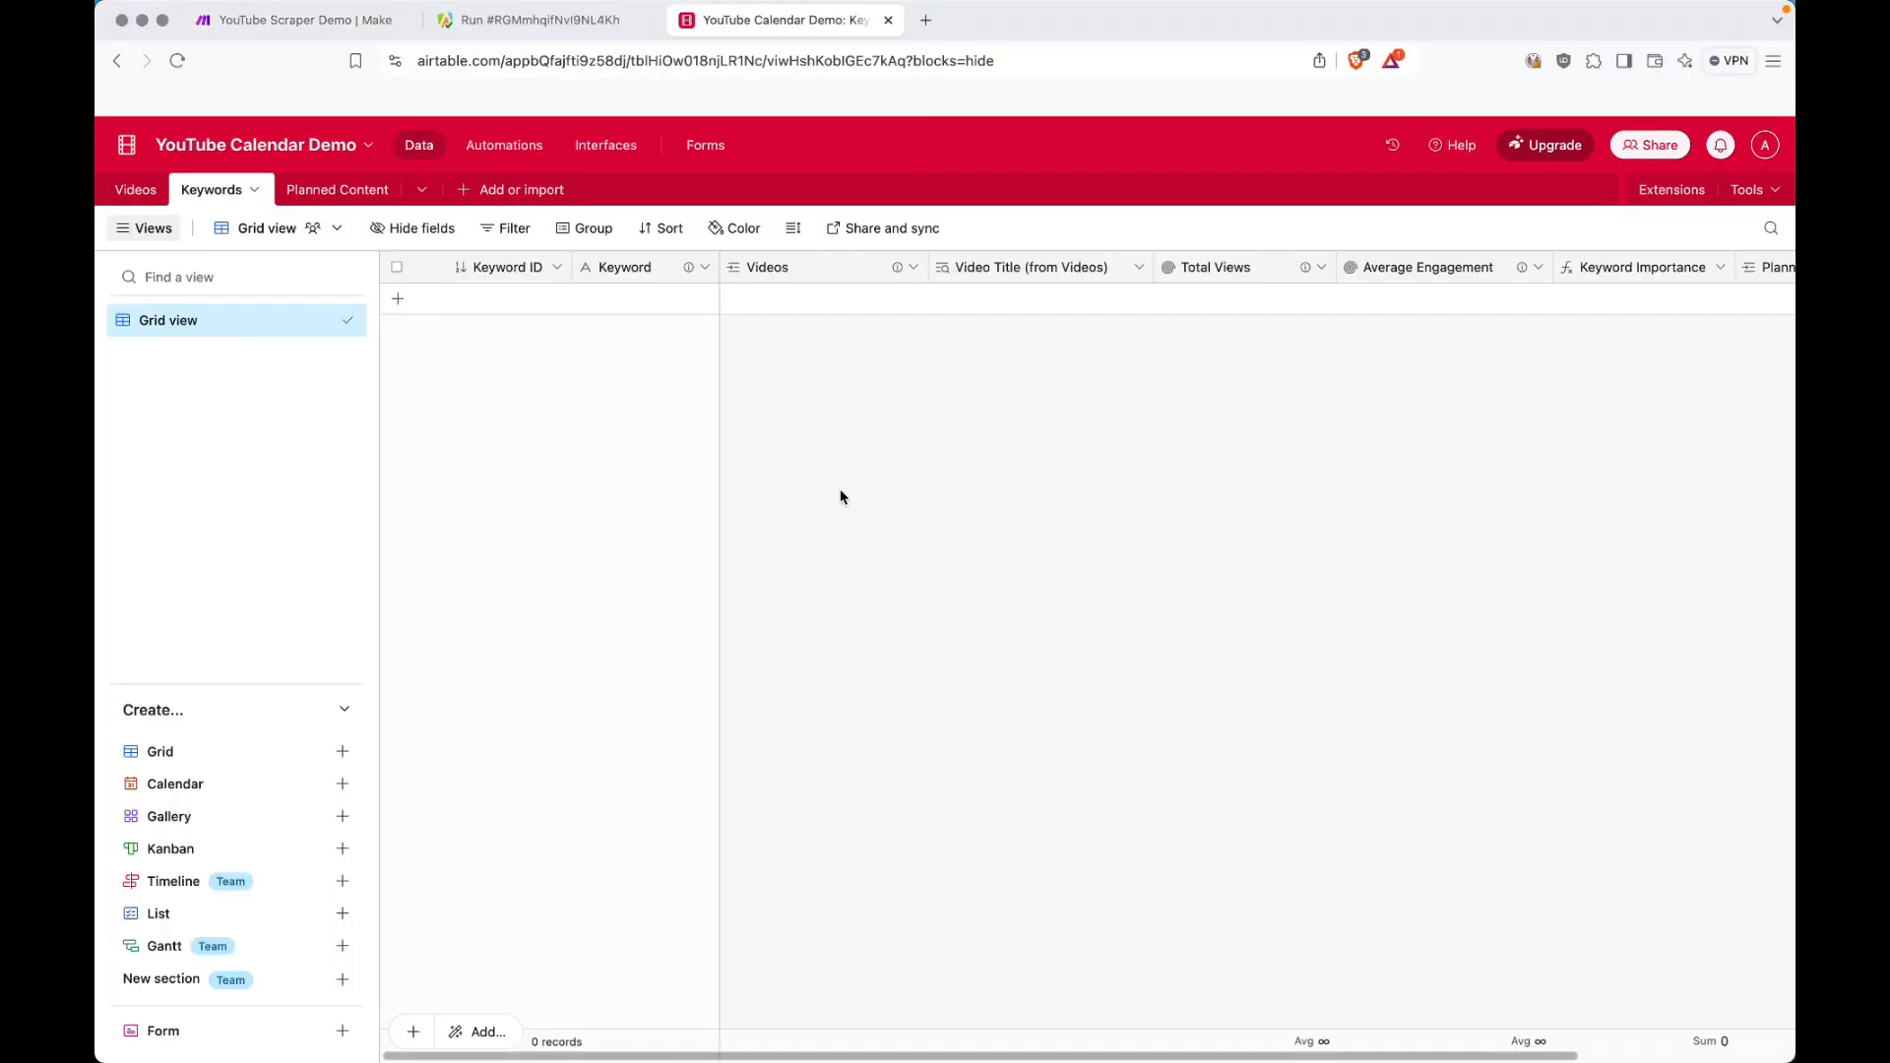
left_click(135, 190)
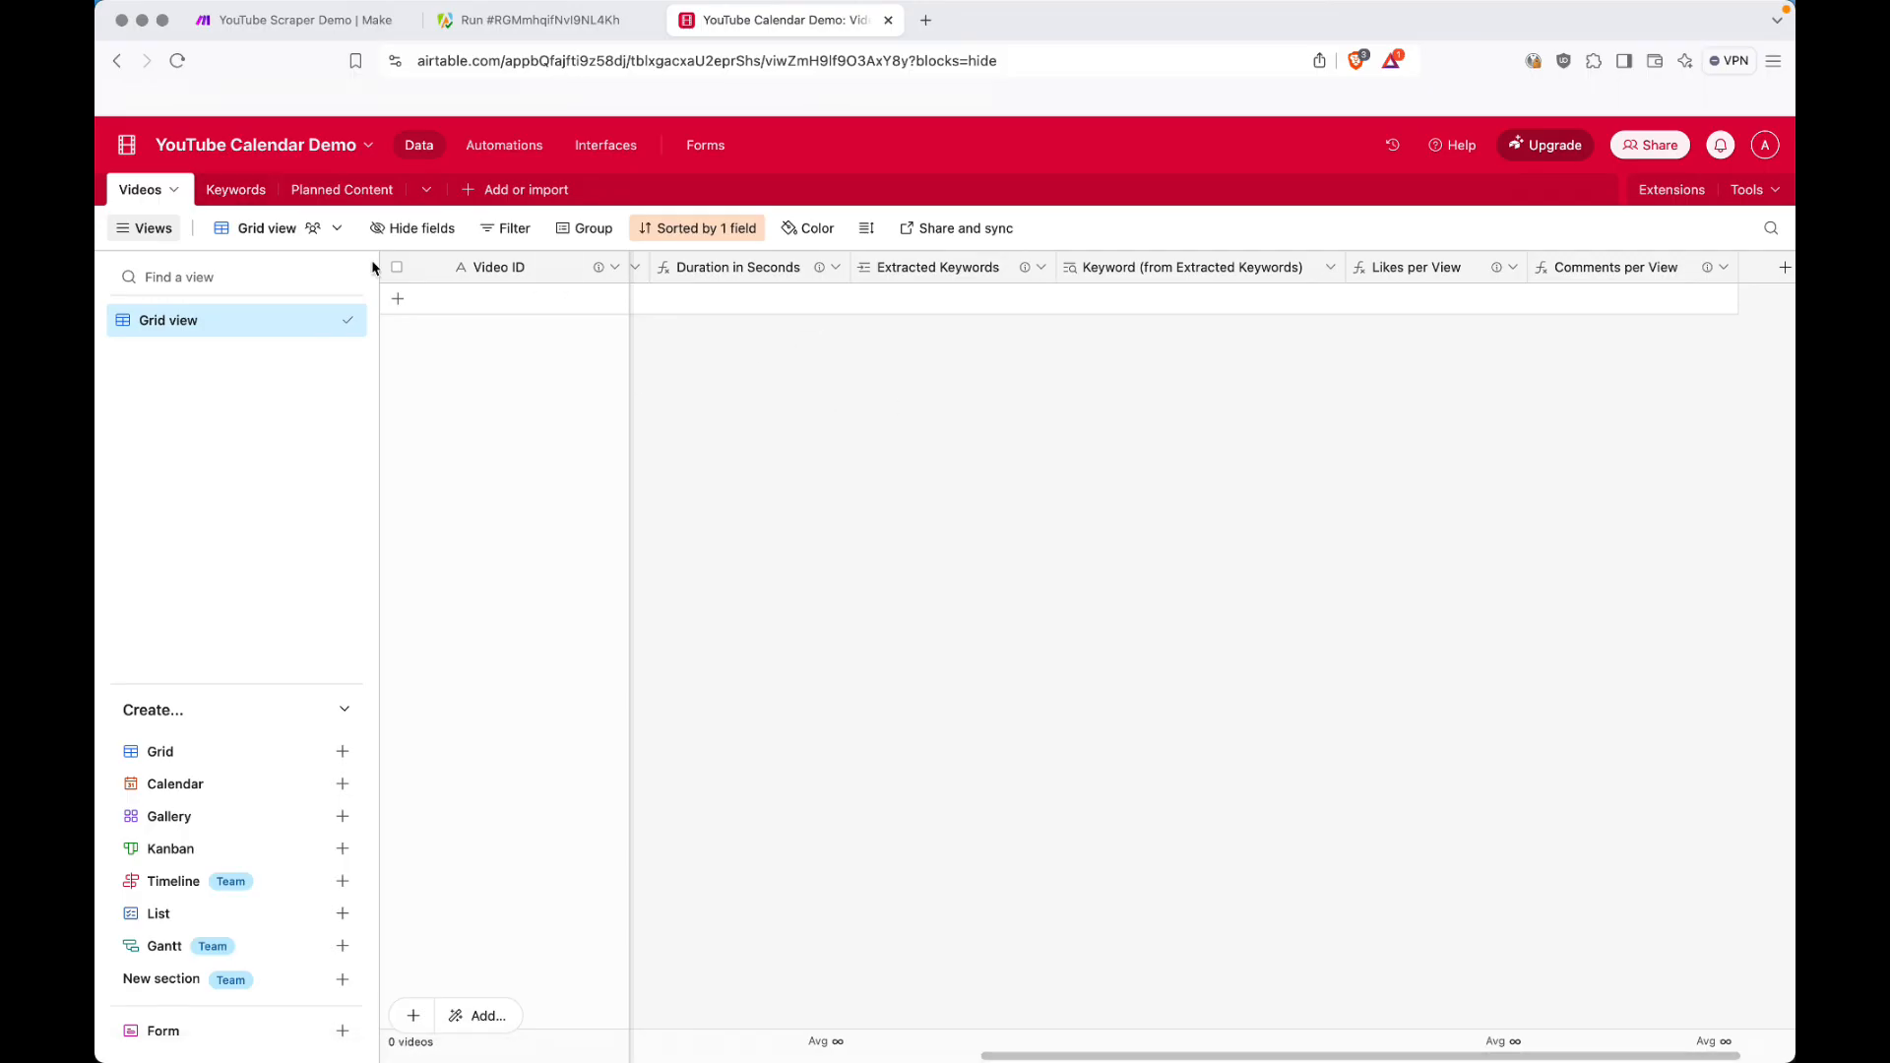
Switch to Make and run the scenario once, and start a new run of the YouTube Scraper actor in Apify.
left_click(295, 20)
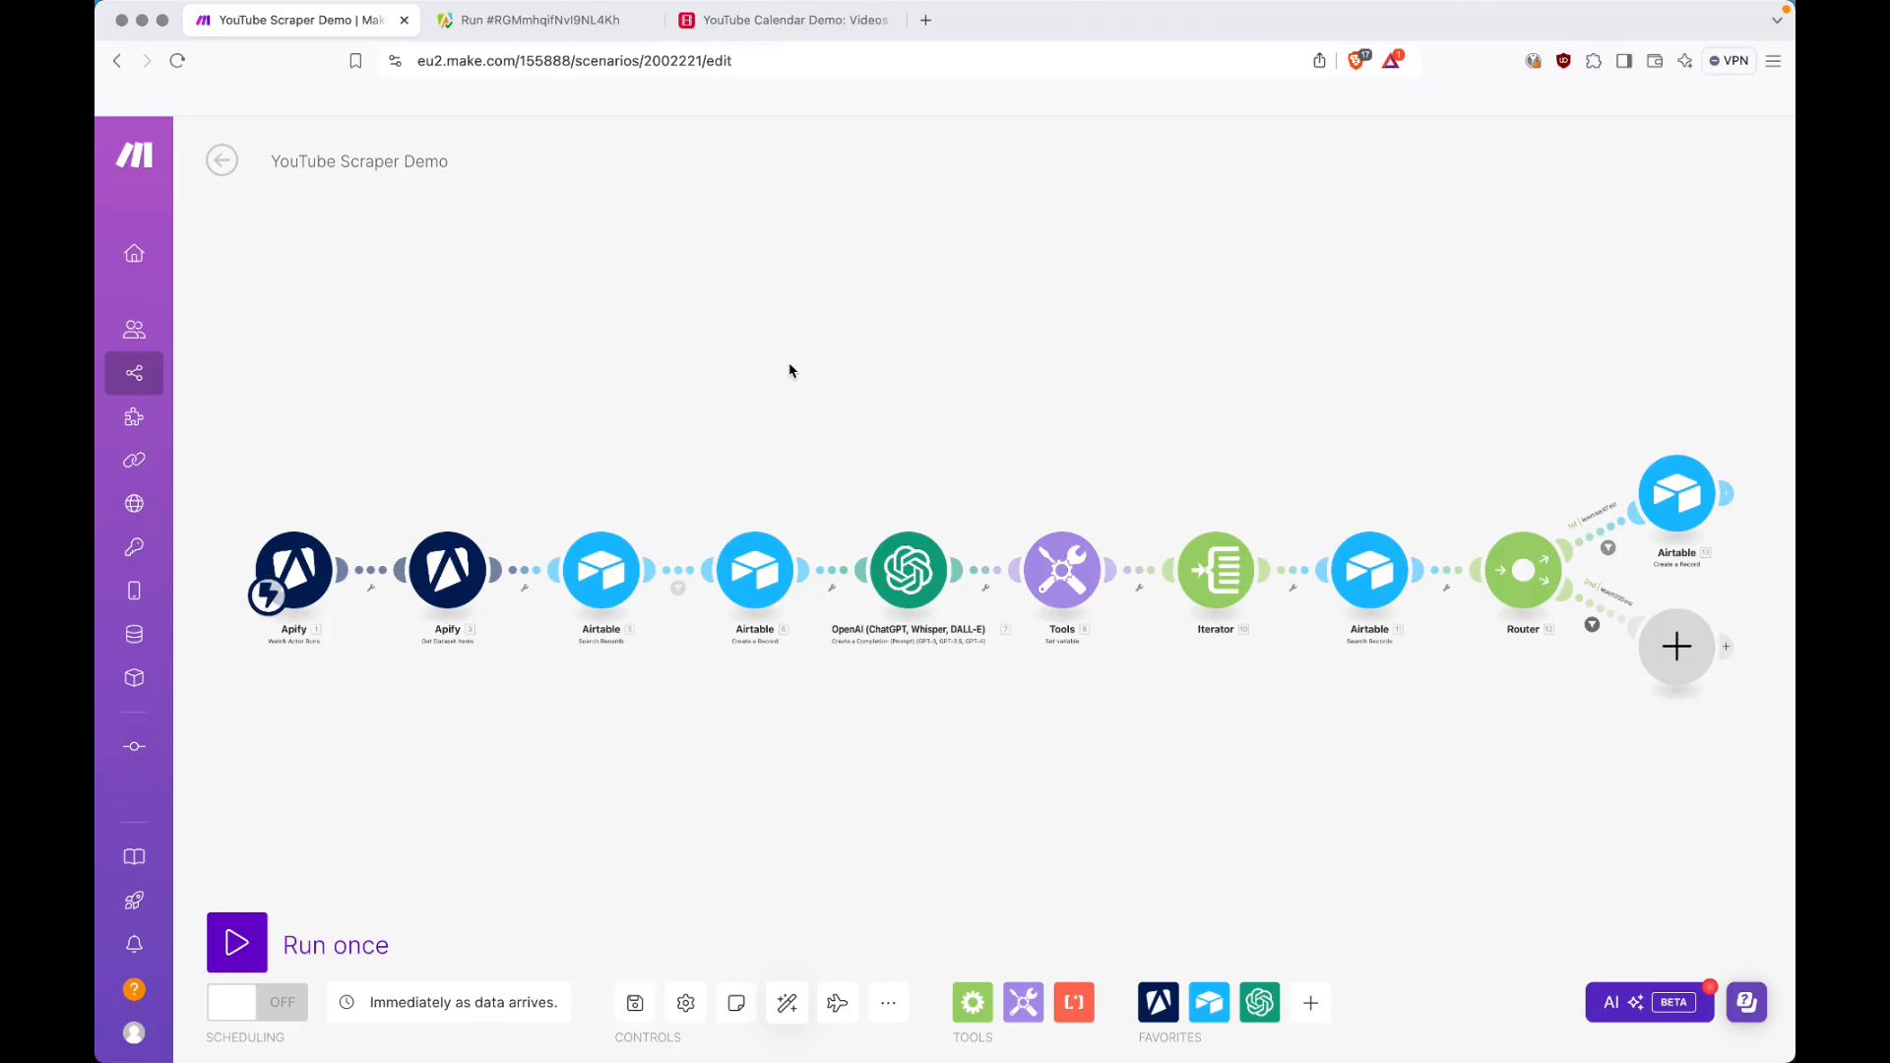
left_click(238, 941)
left_click(610, 28)
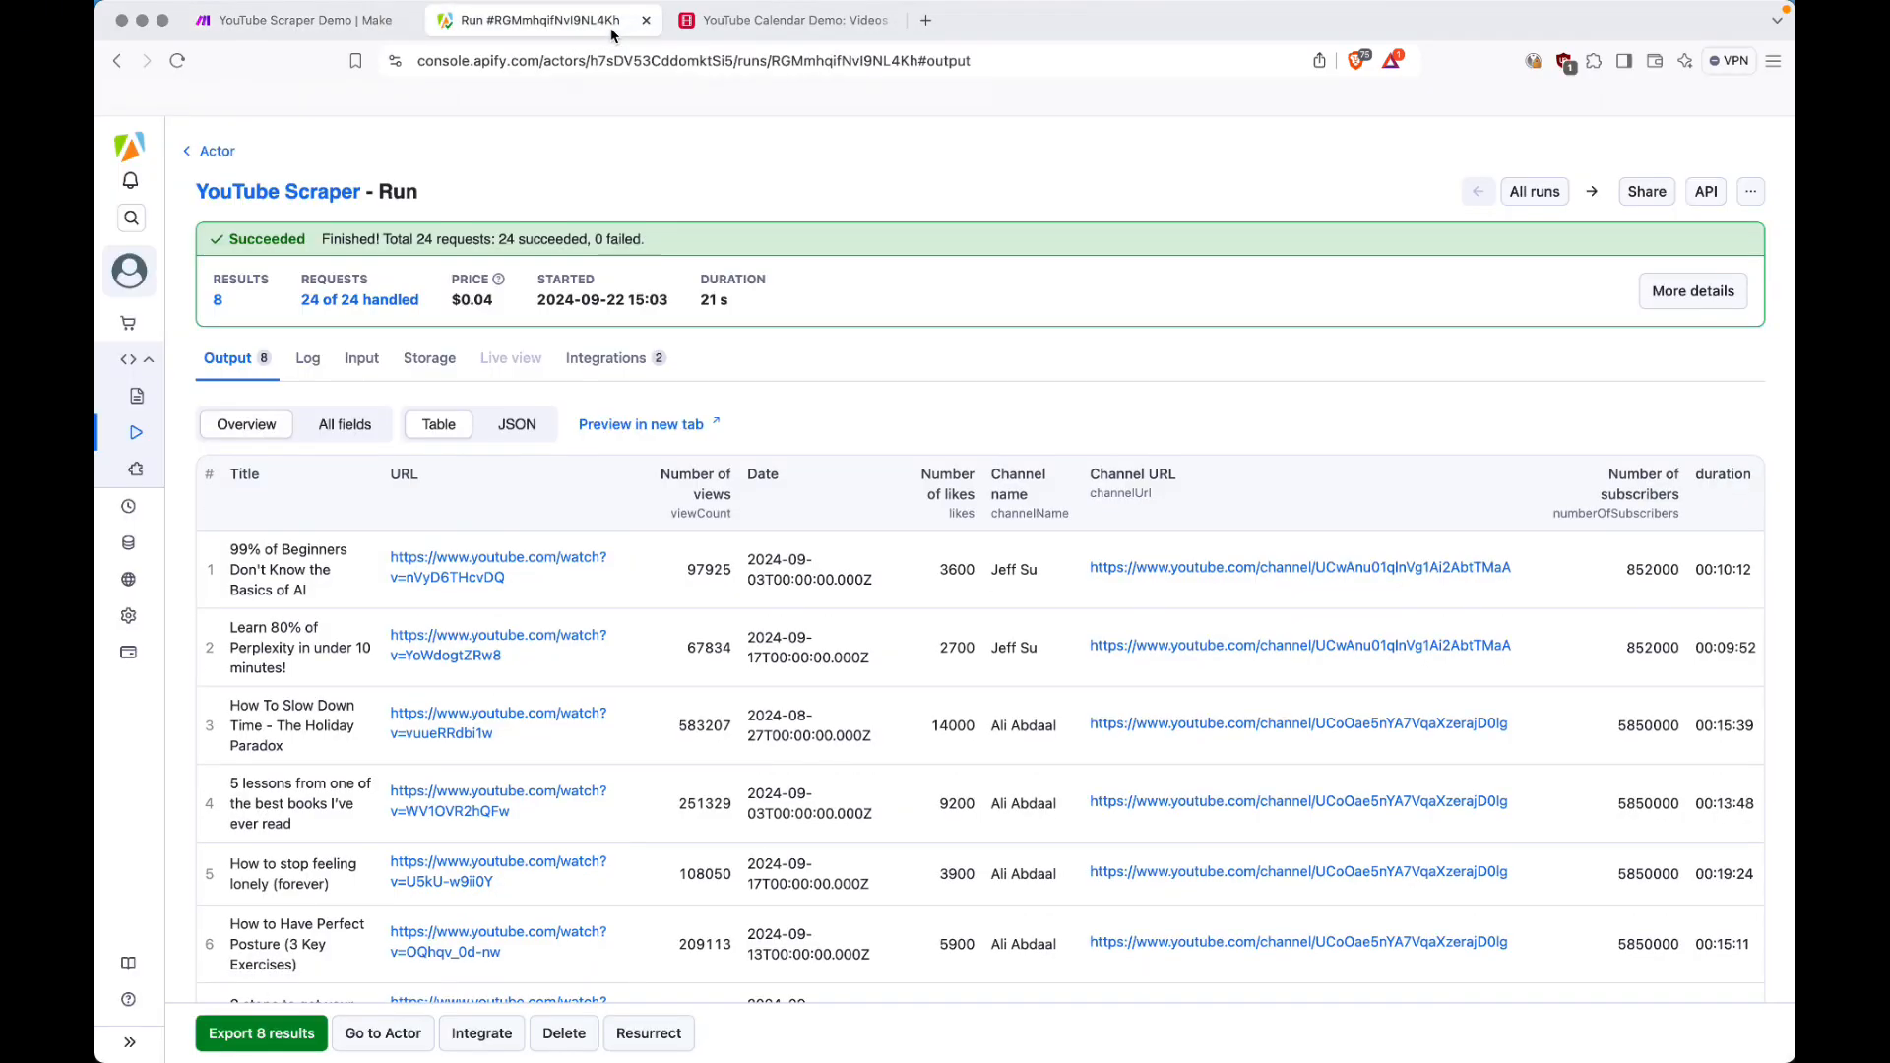
left_click(217, 150)
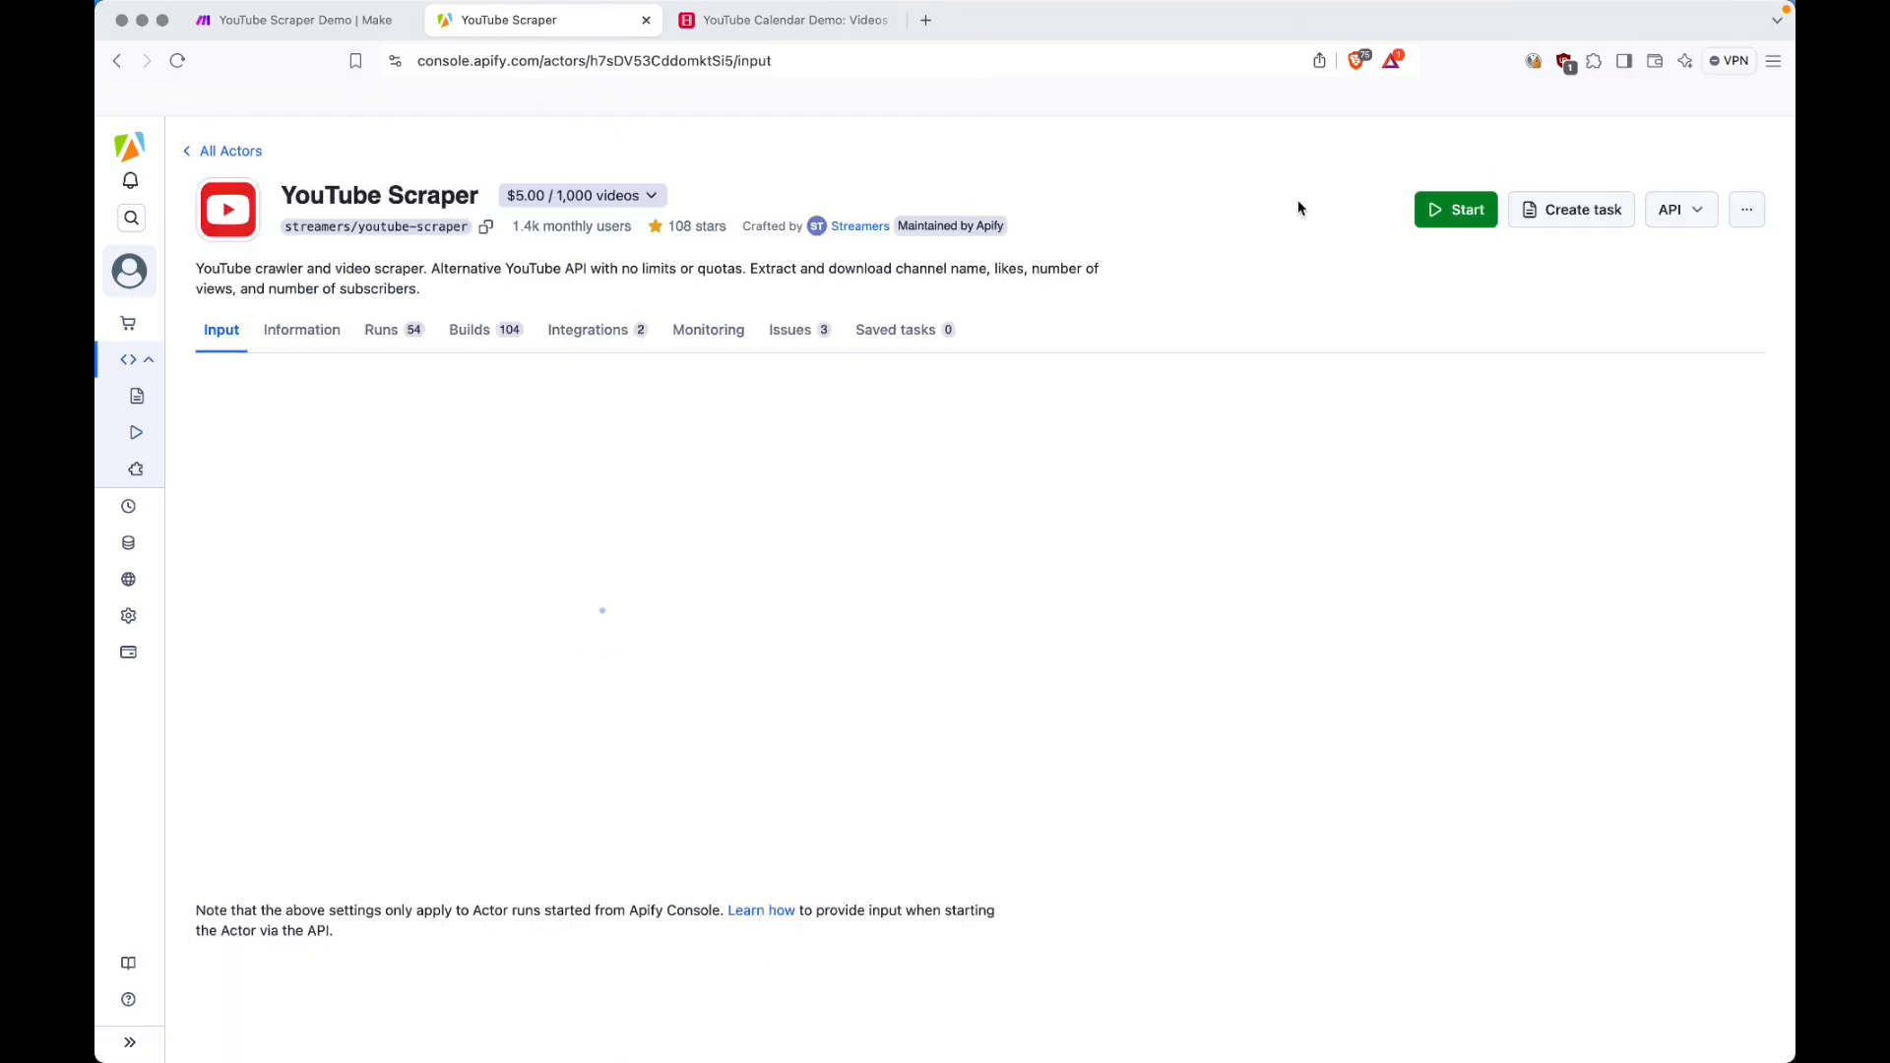
left_click(1468, 213)
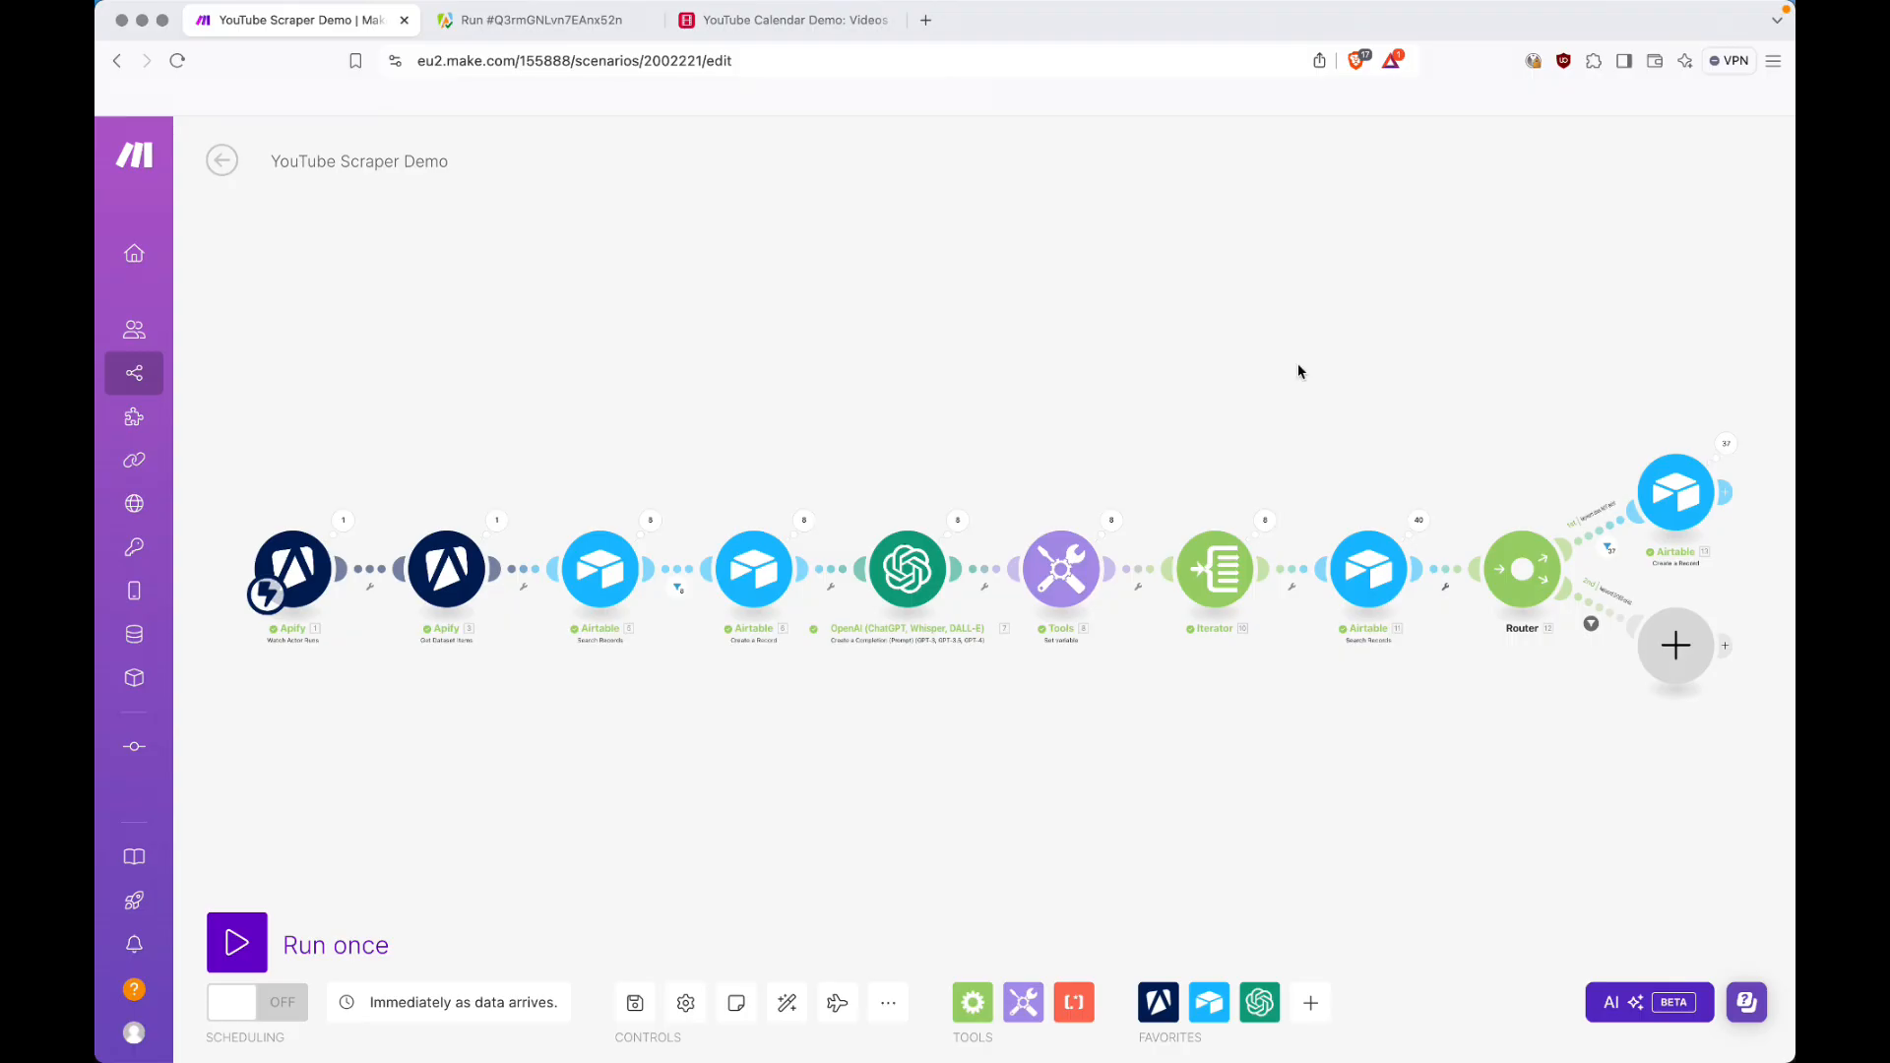
Examine the inputs and outputs of the first two operations in the first Airtable Search Records module.
left_click(656, 523)
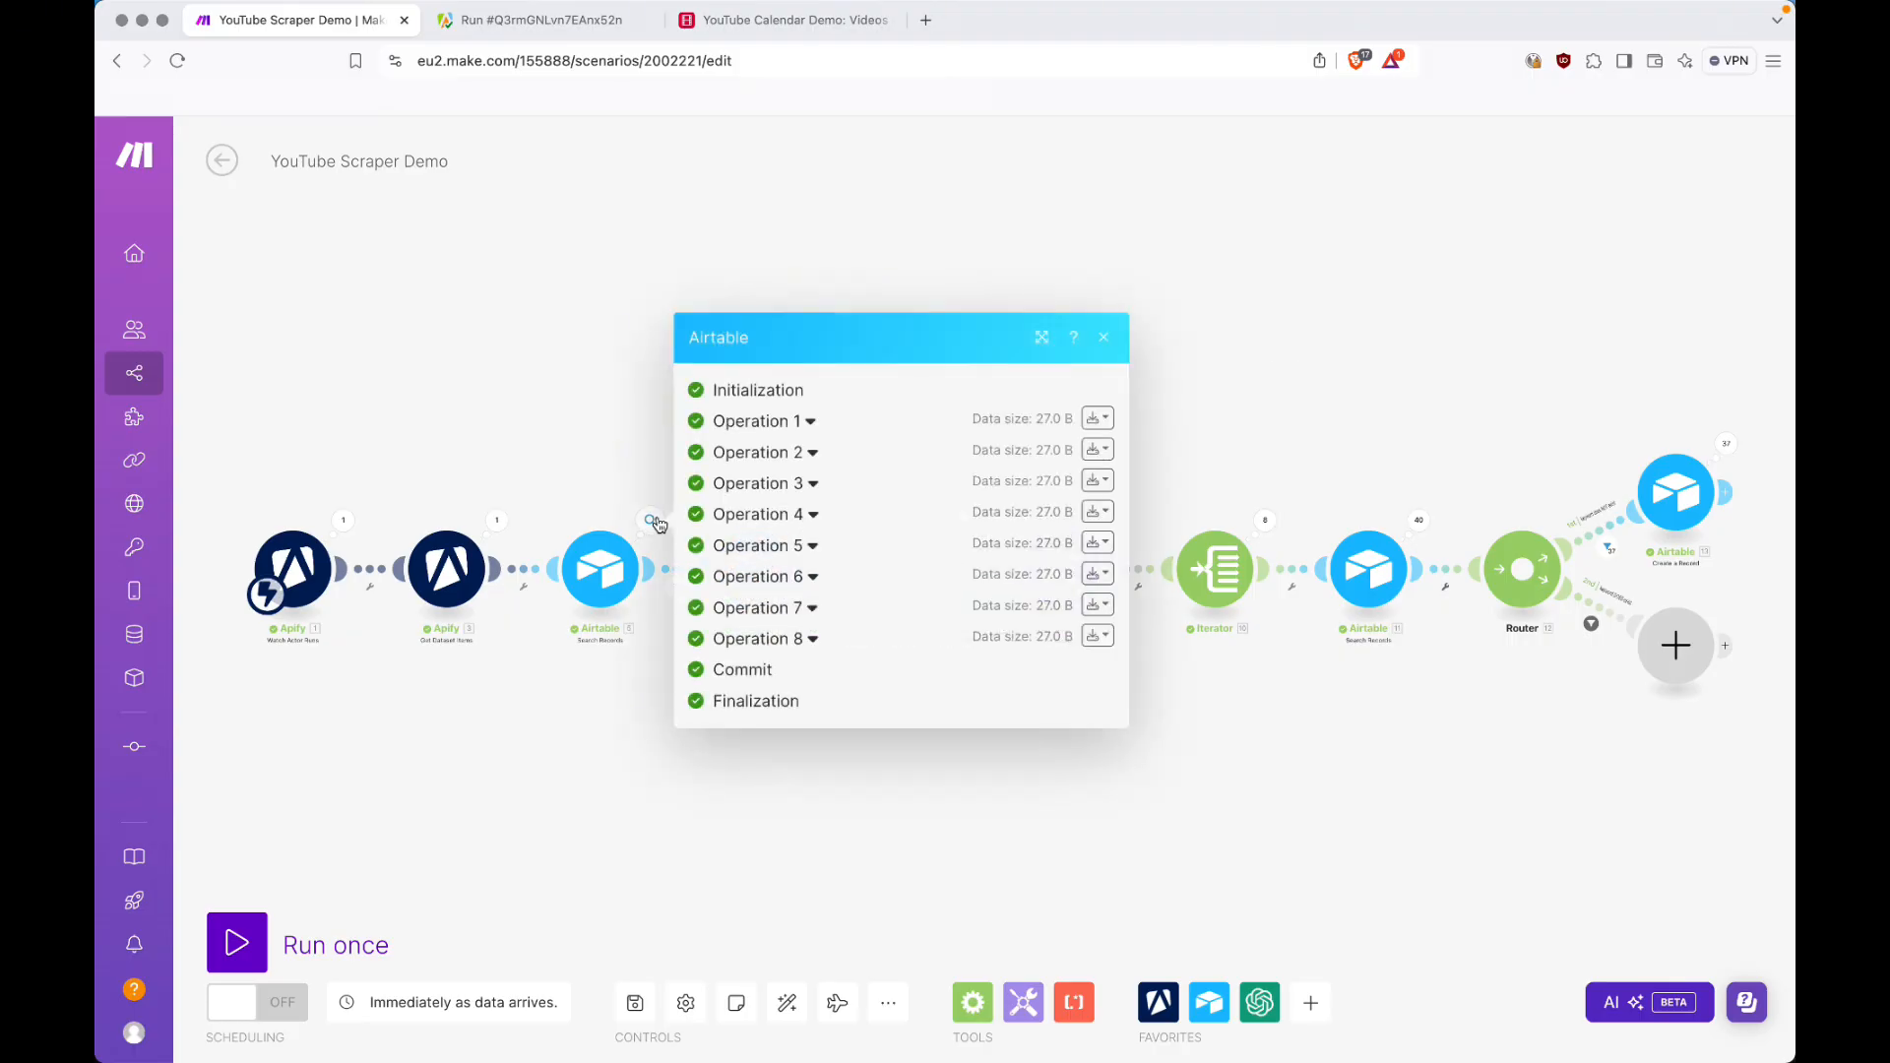
left_click(800, 421)
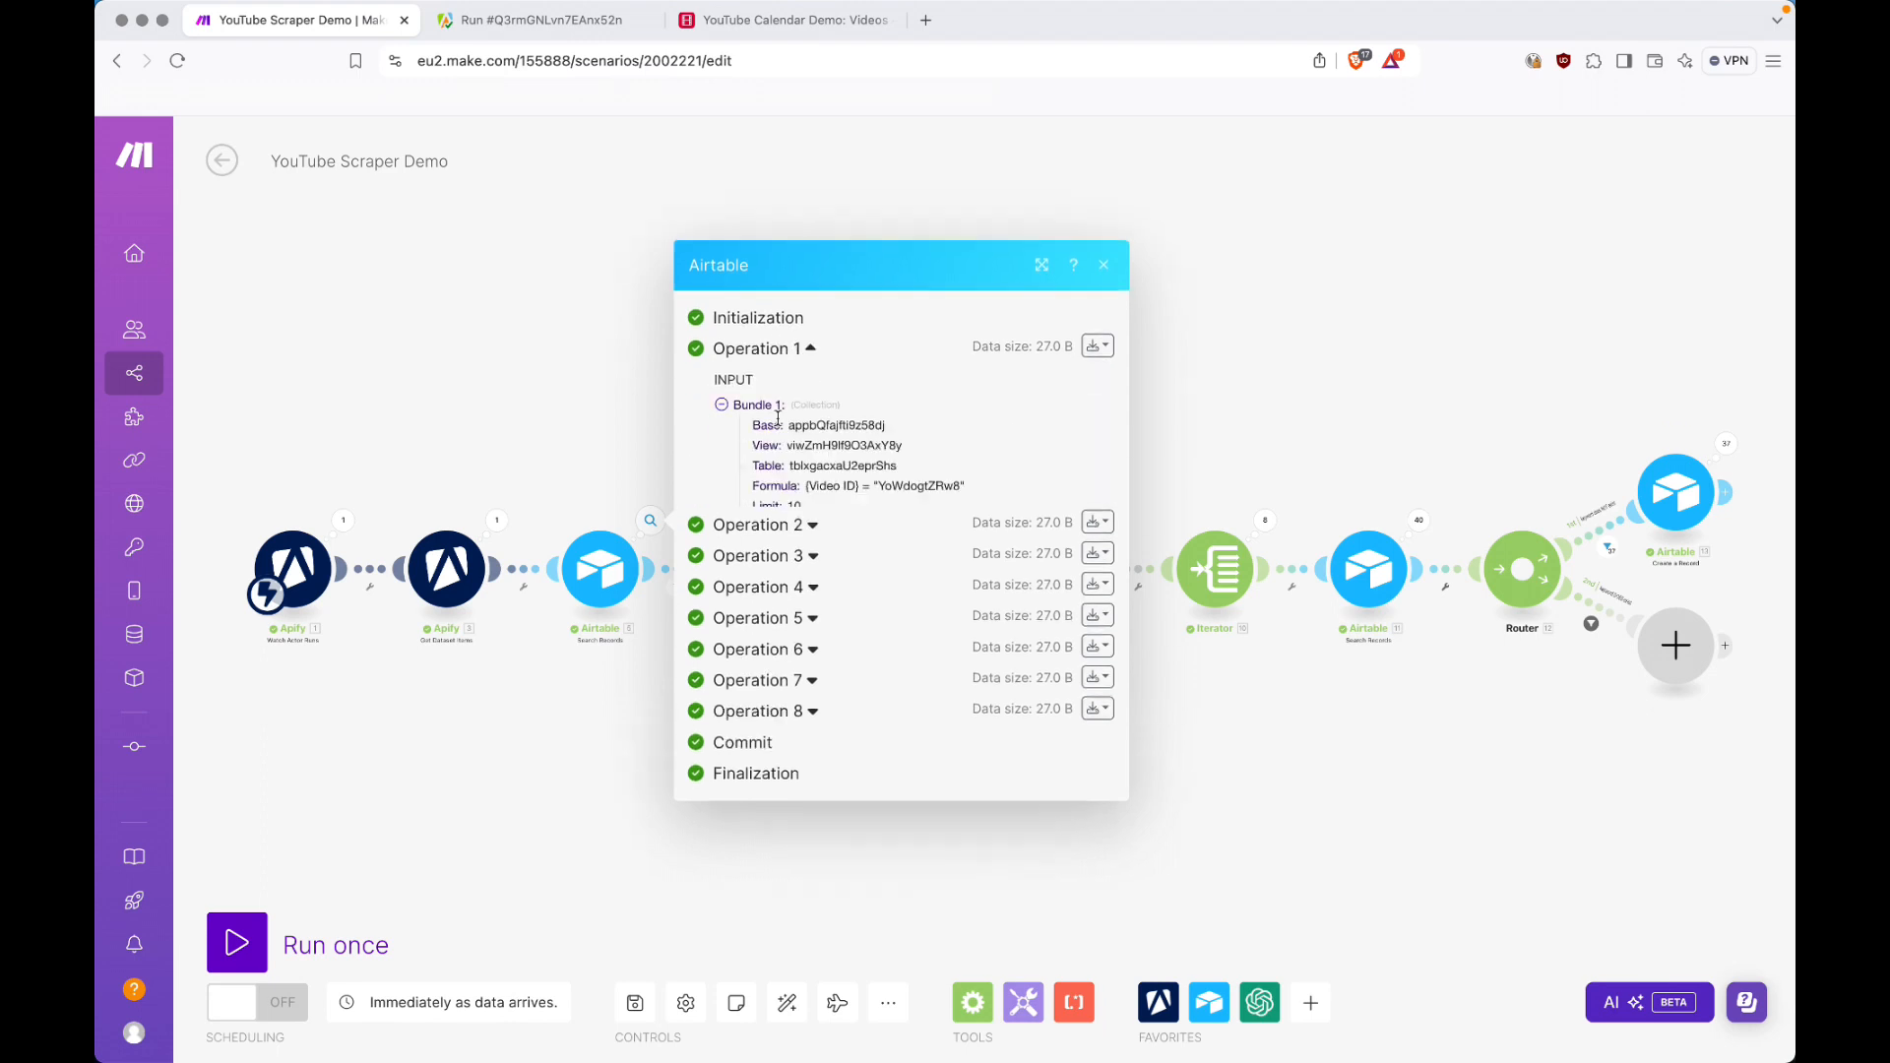
left_click(797, 577)
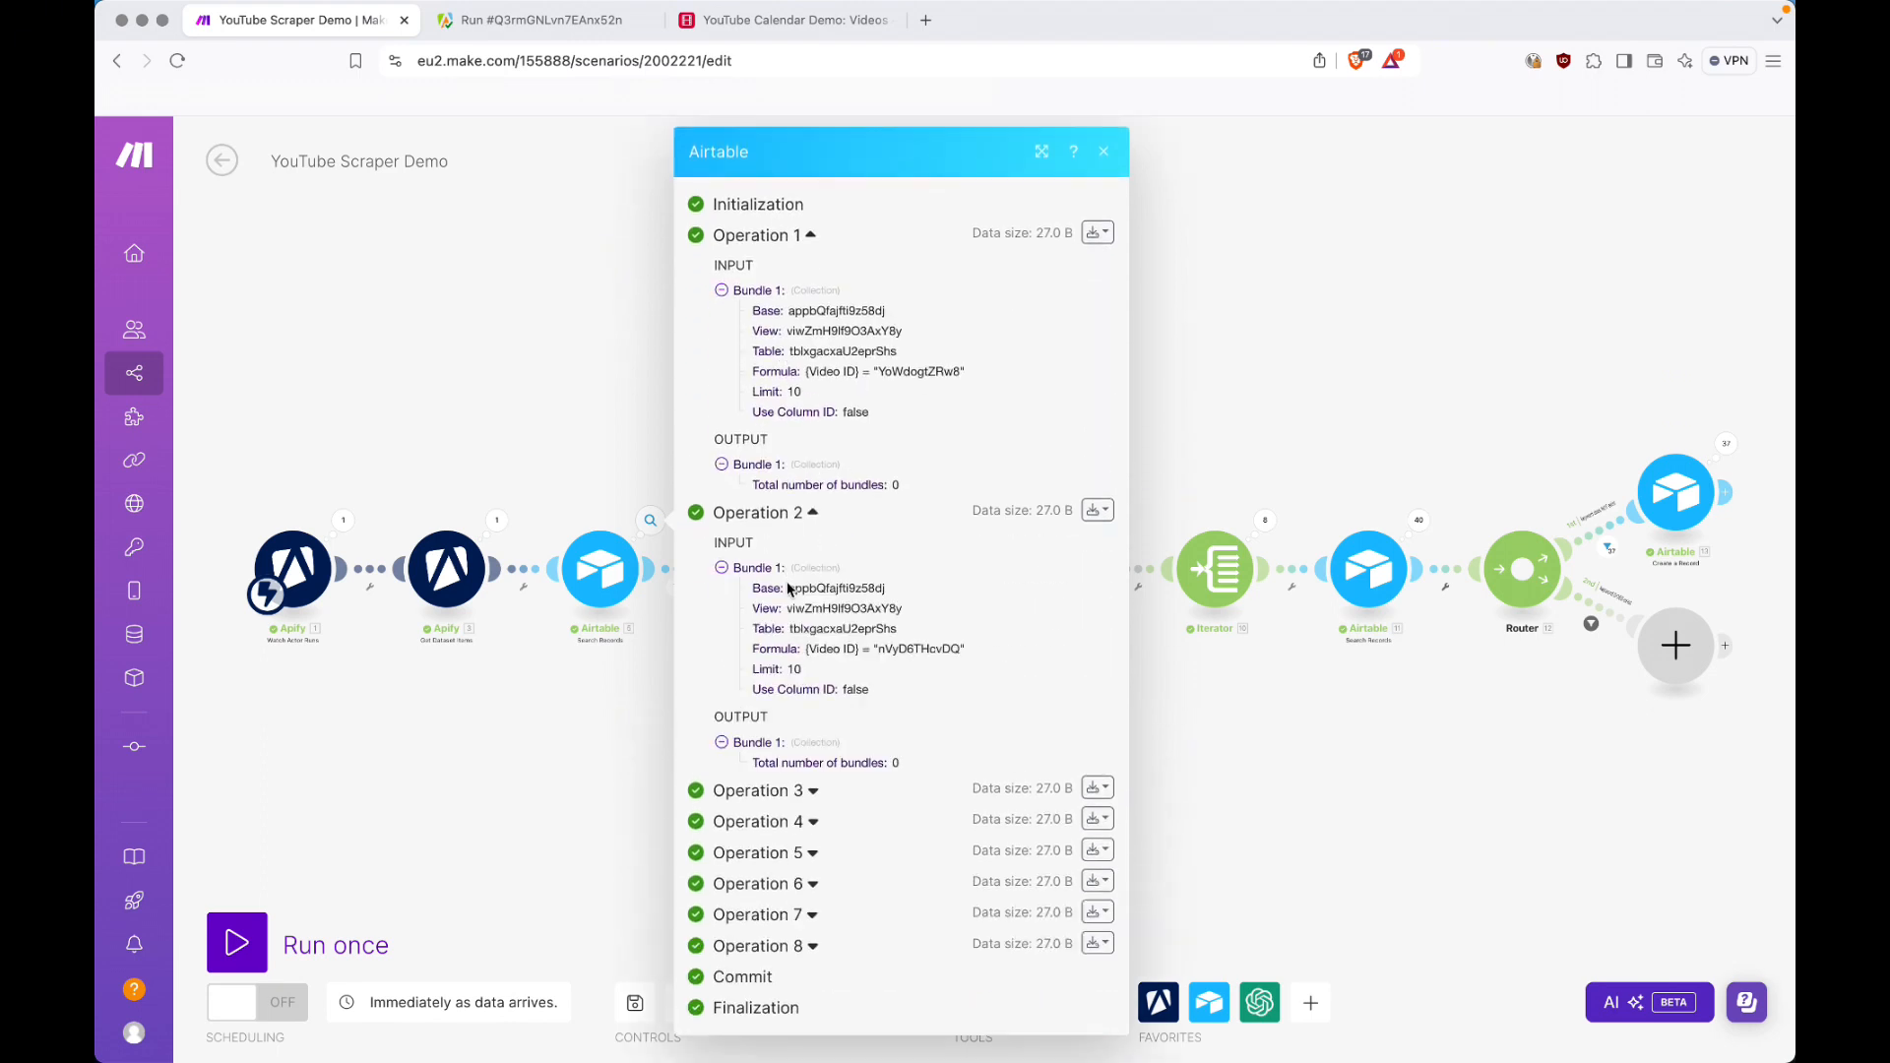
left_click(797, 520)
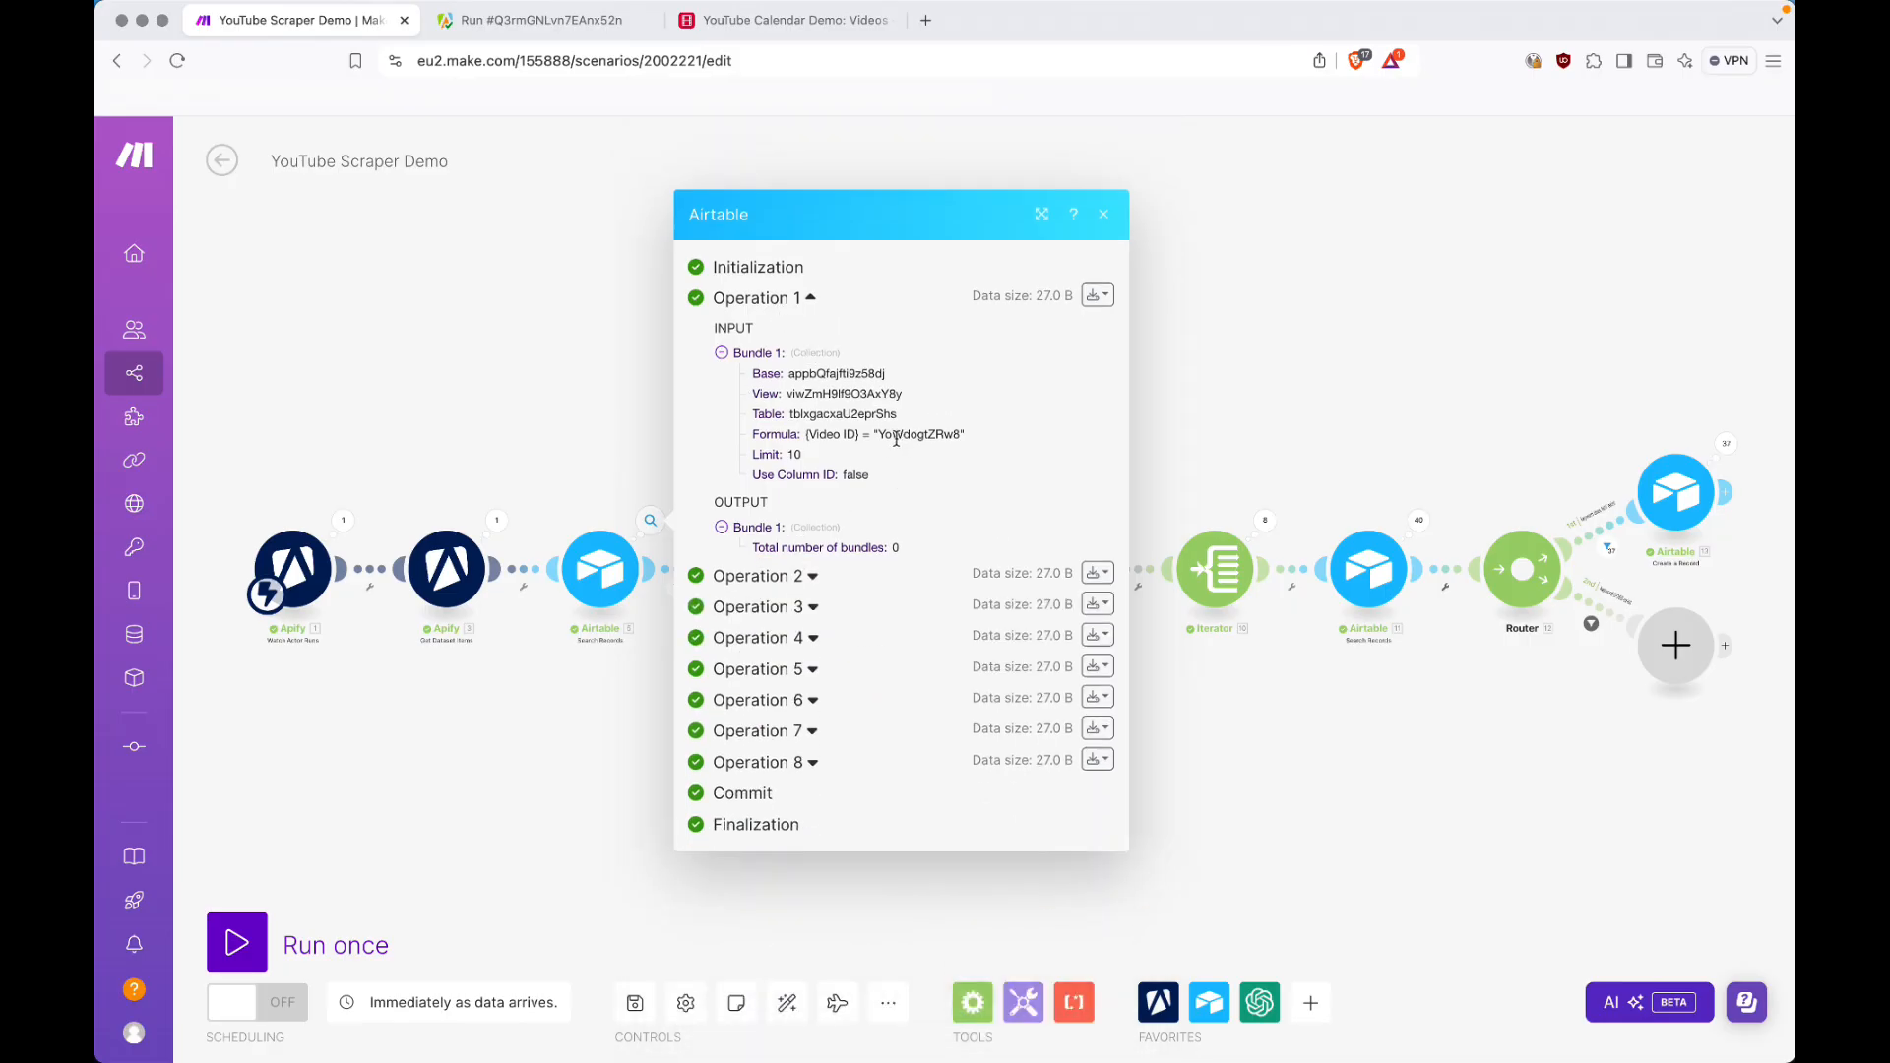
left_click_drag(860, 542, 768, 578)
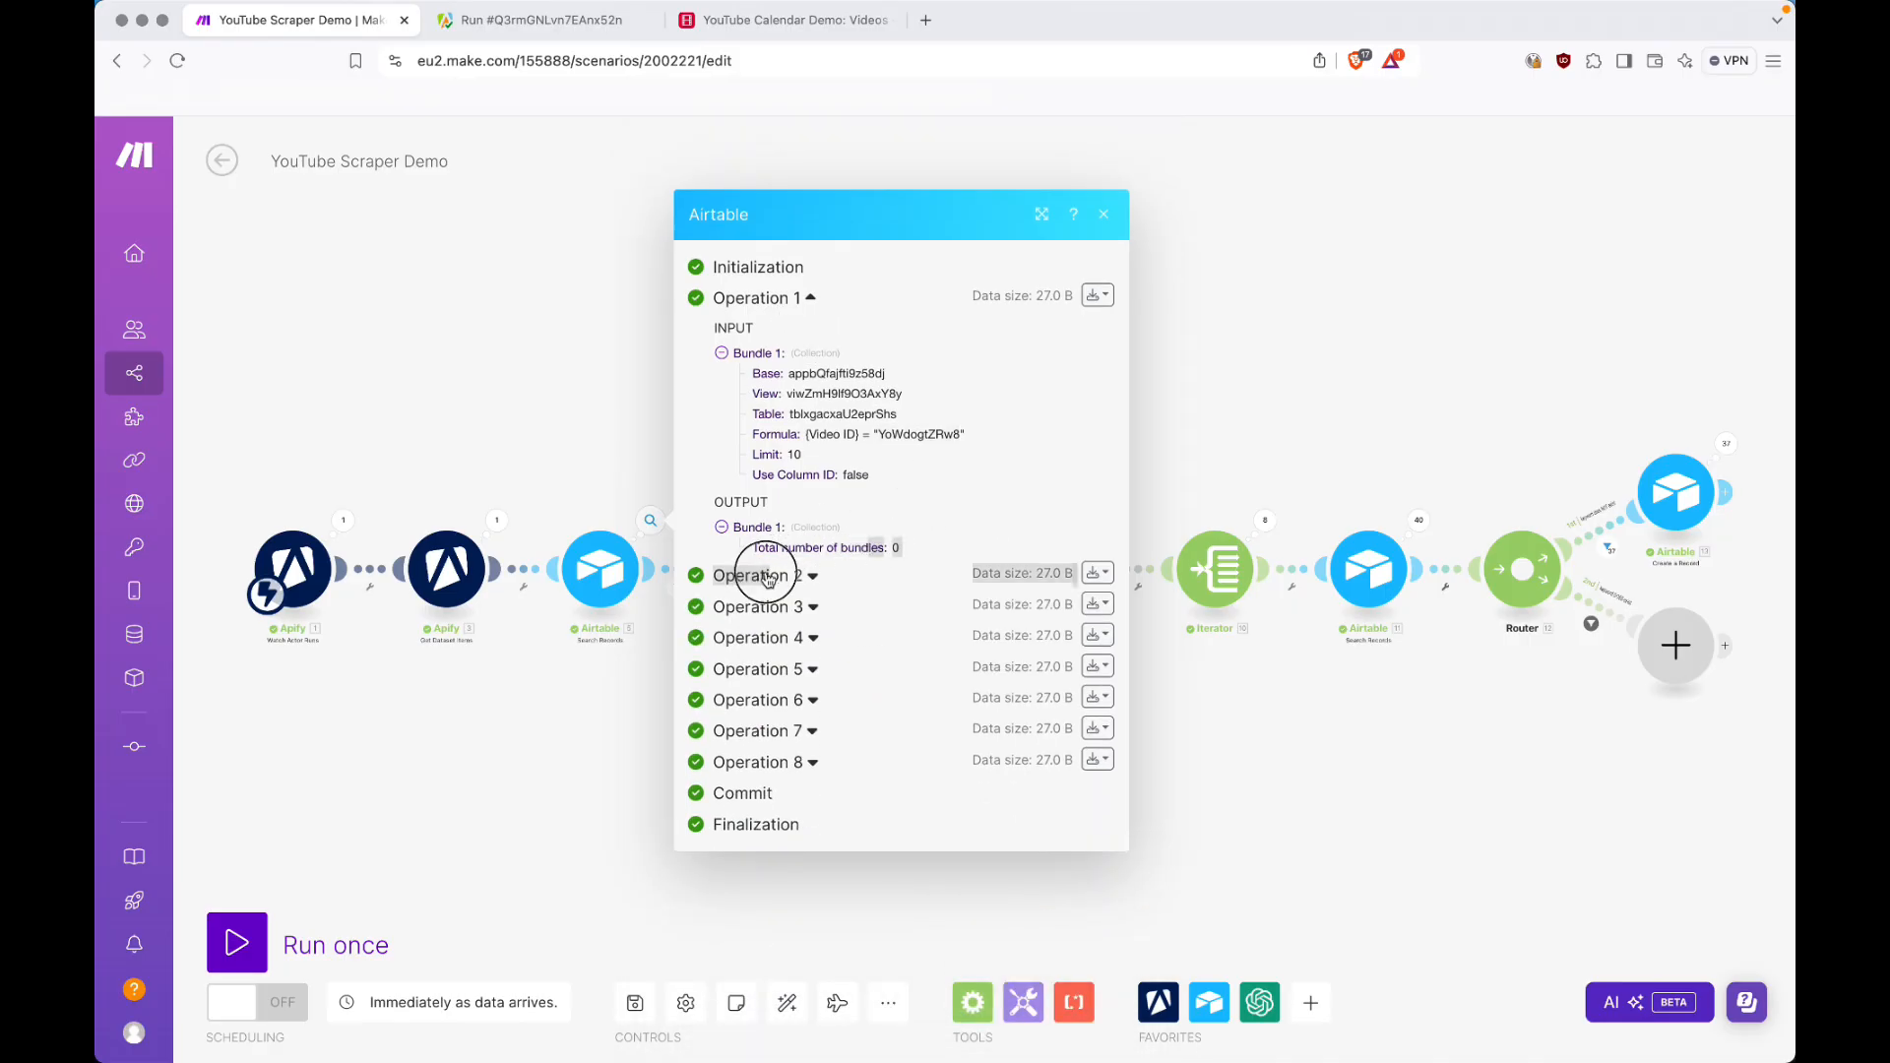
left_click(768, 579)
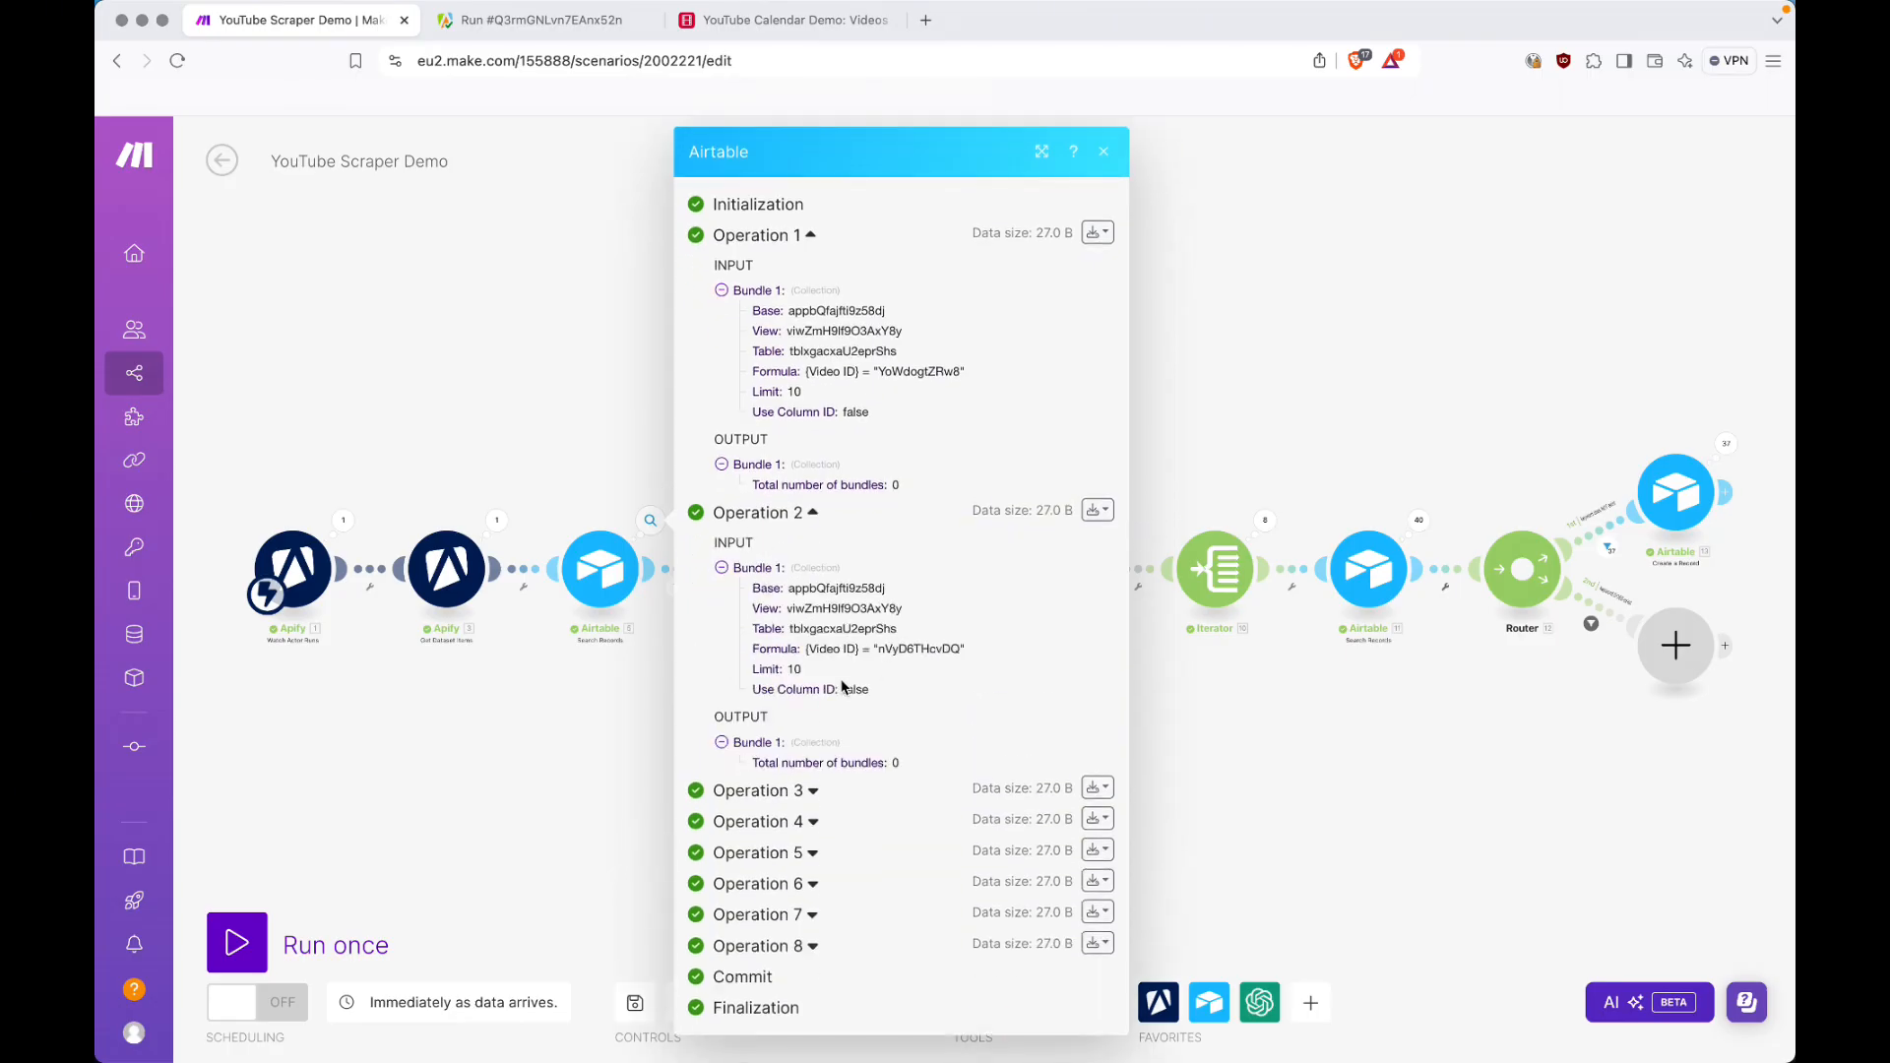
double_click(890, 650)
left_click(1187, 422)
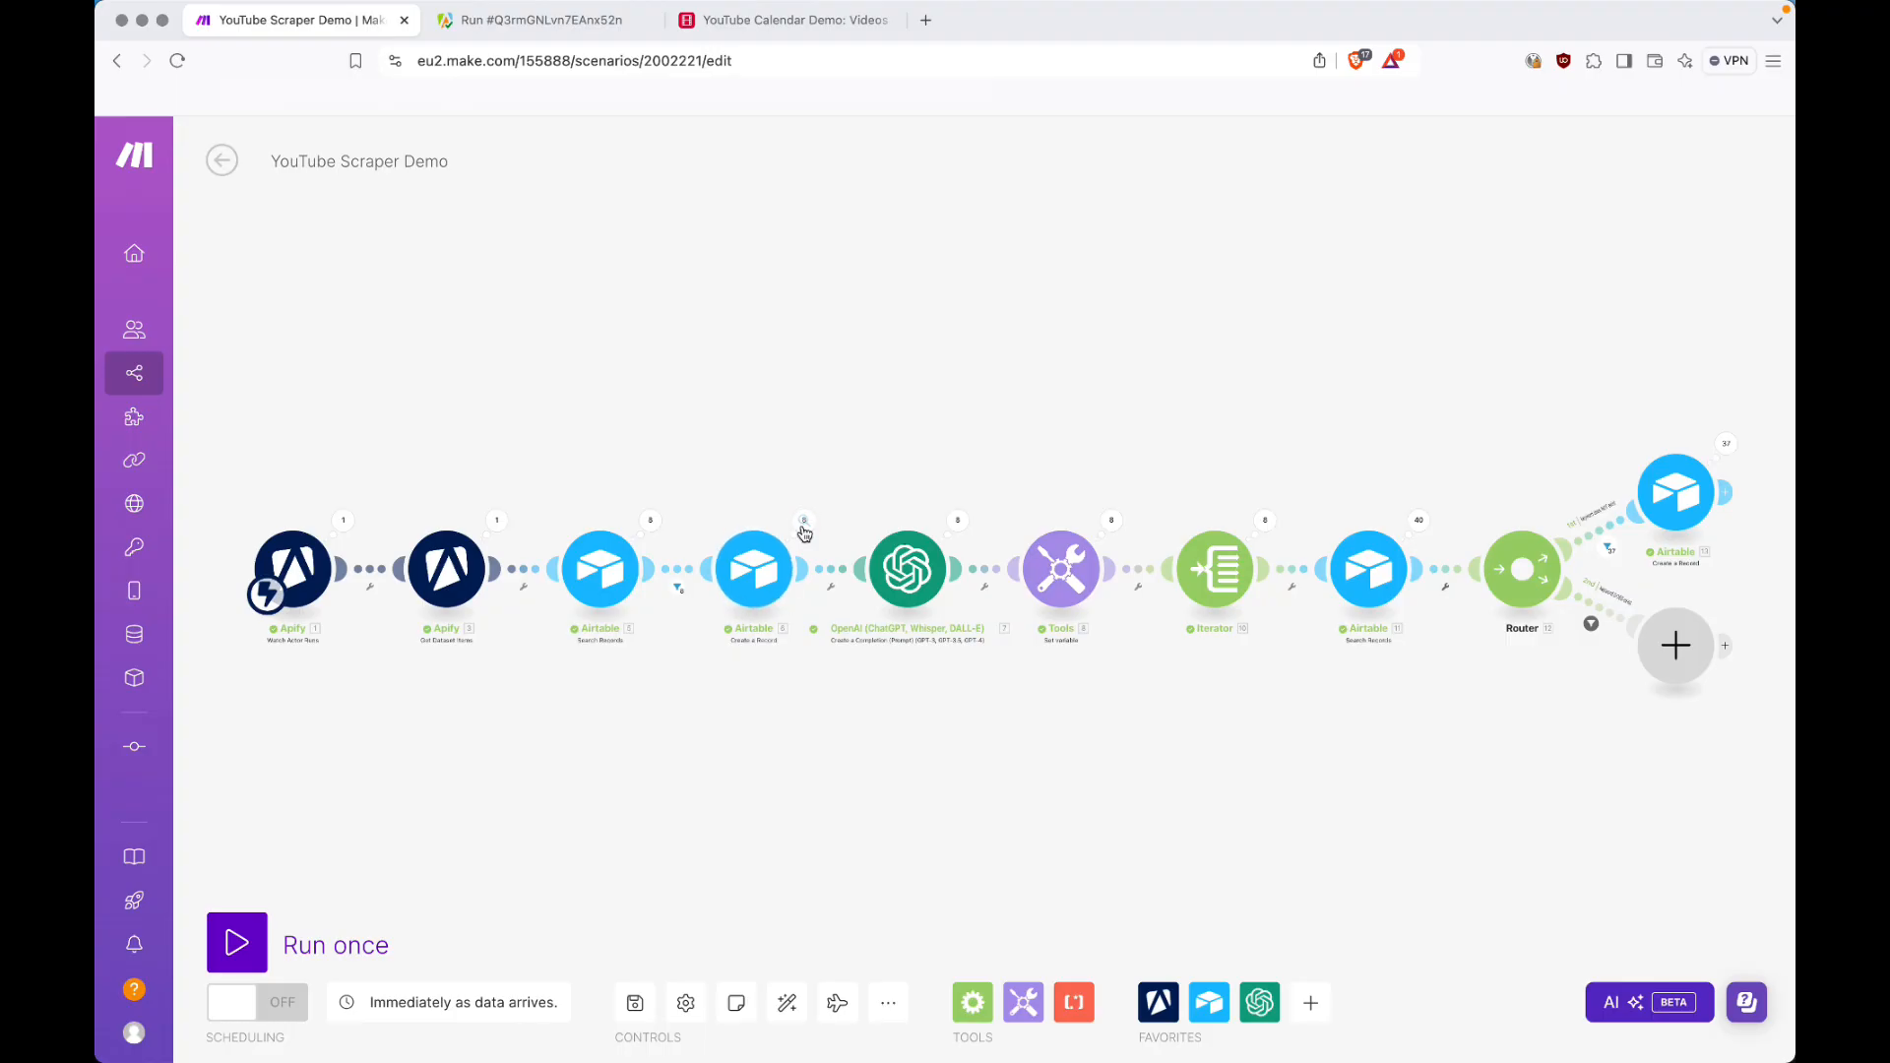
Switch to Airtable and review the records in the Videos table, including their extracted keywords, titles and view counts.
left_click(777, 19)
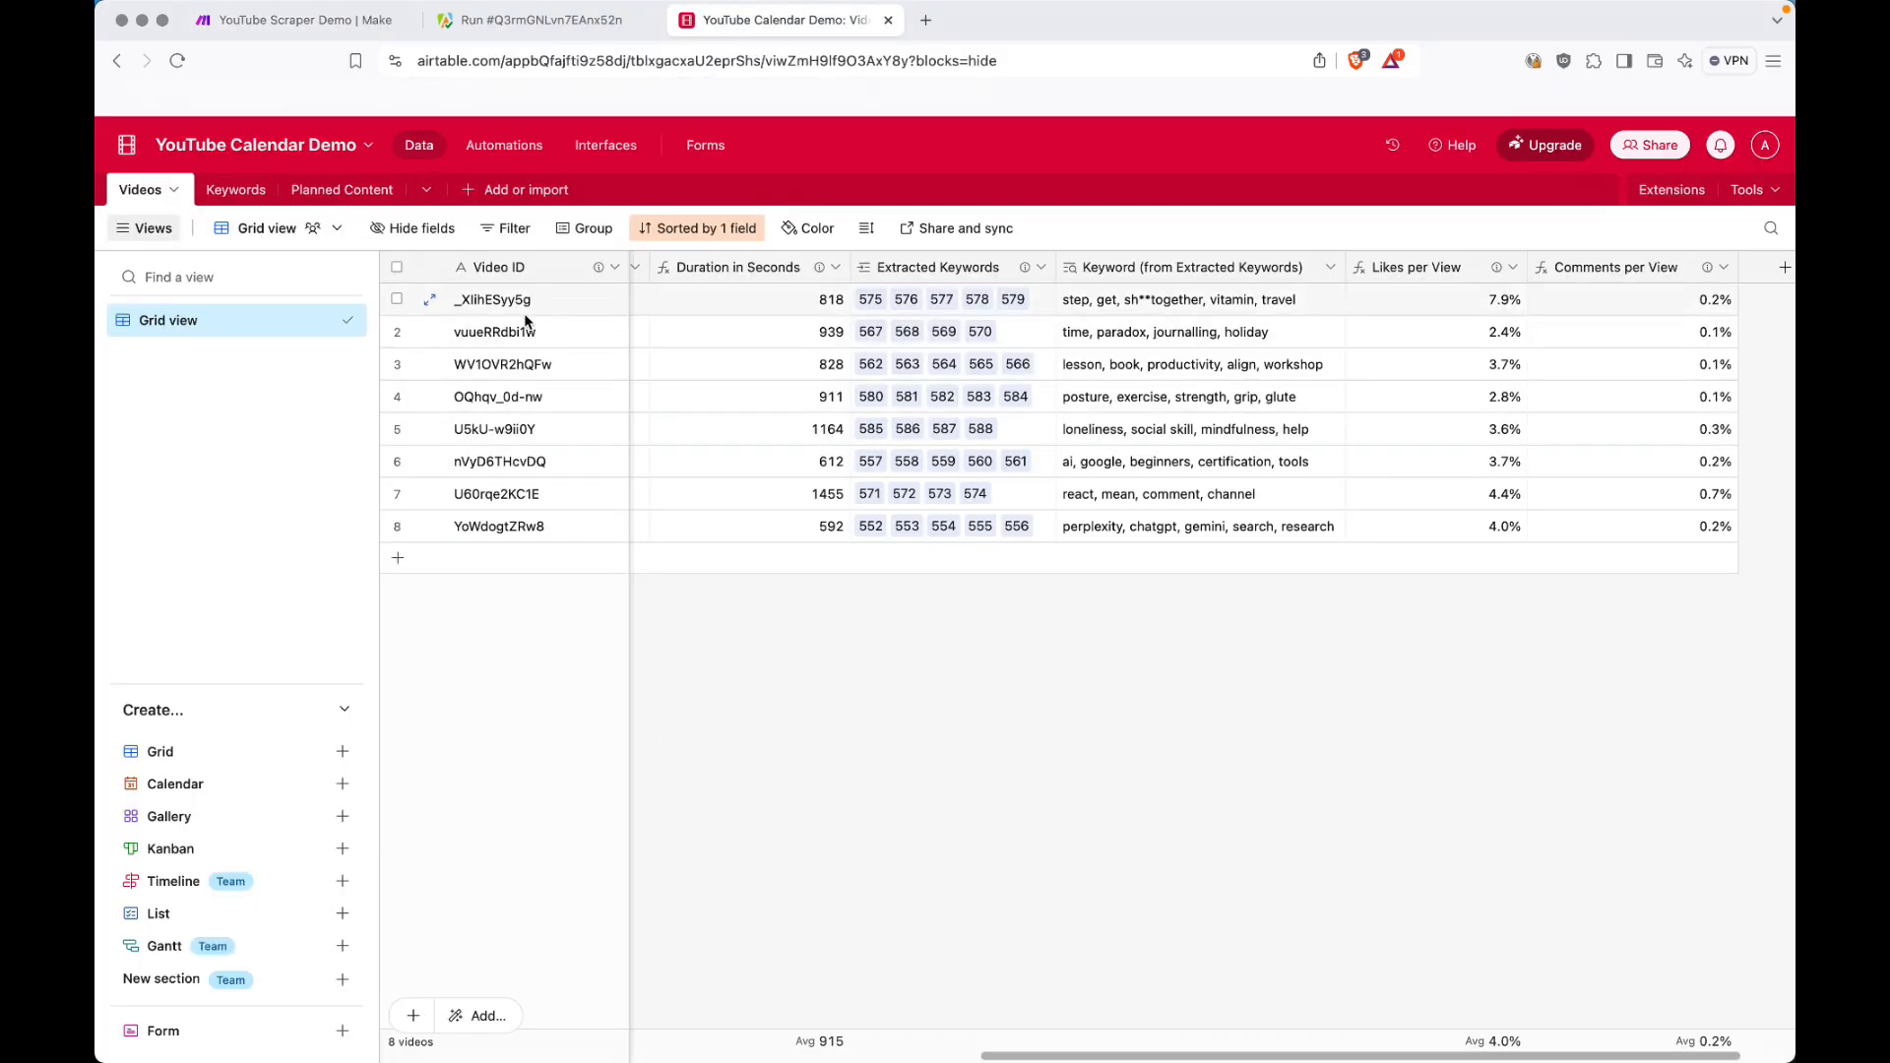
scroll(757, 373, "left", 10)
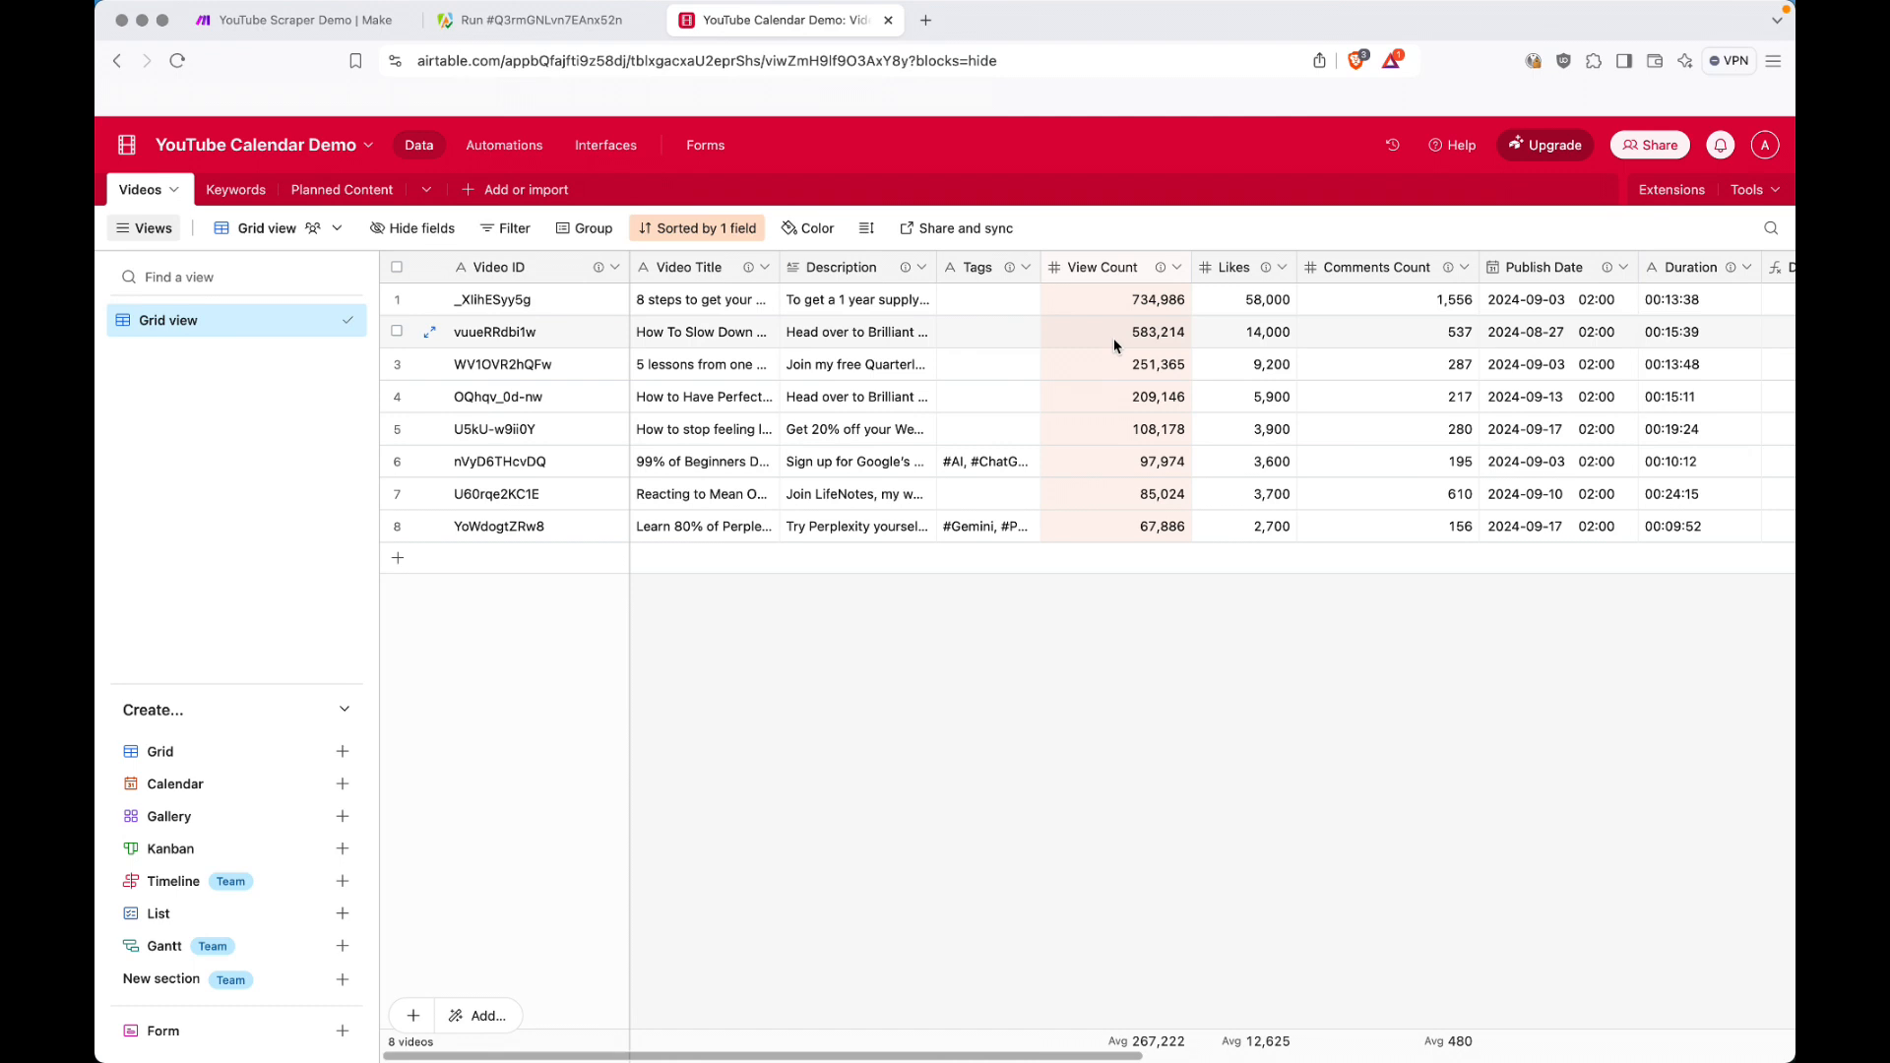
Switch to Make and examine the system message sent in operation 1 of the OpenAI module.
key("ctrl+Tab")
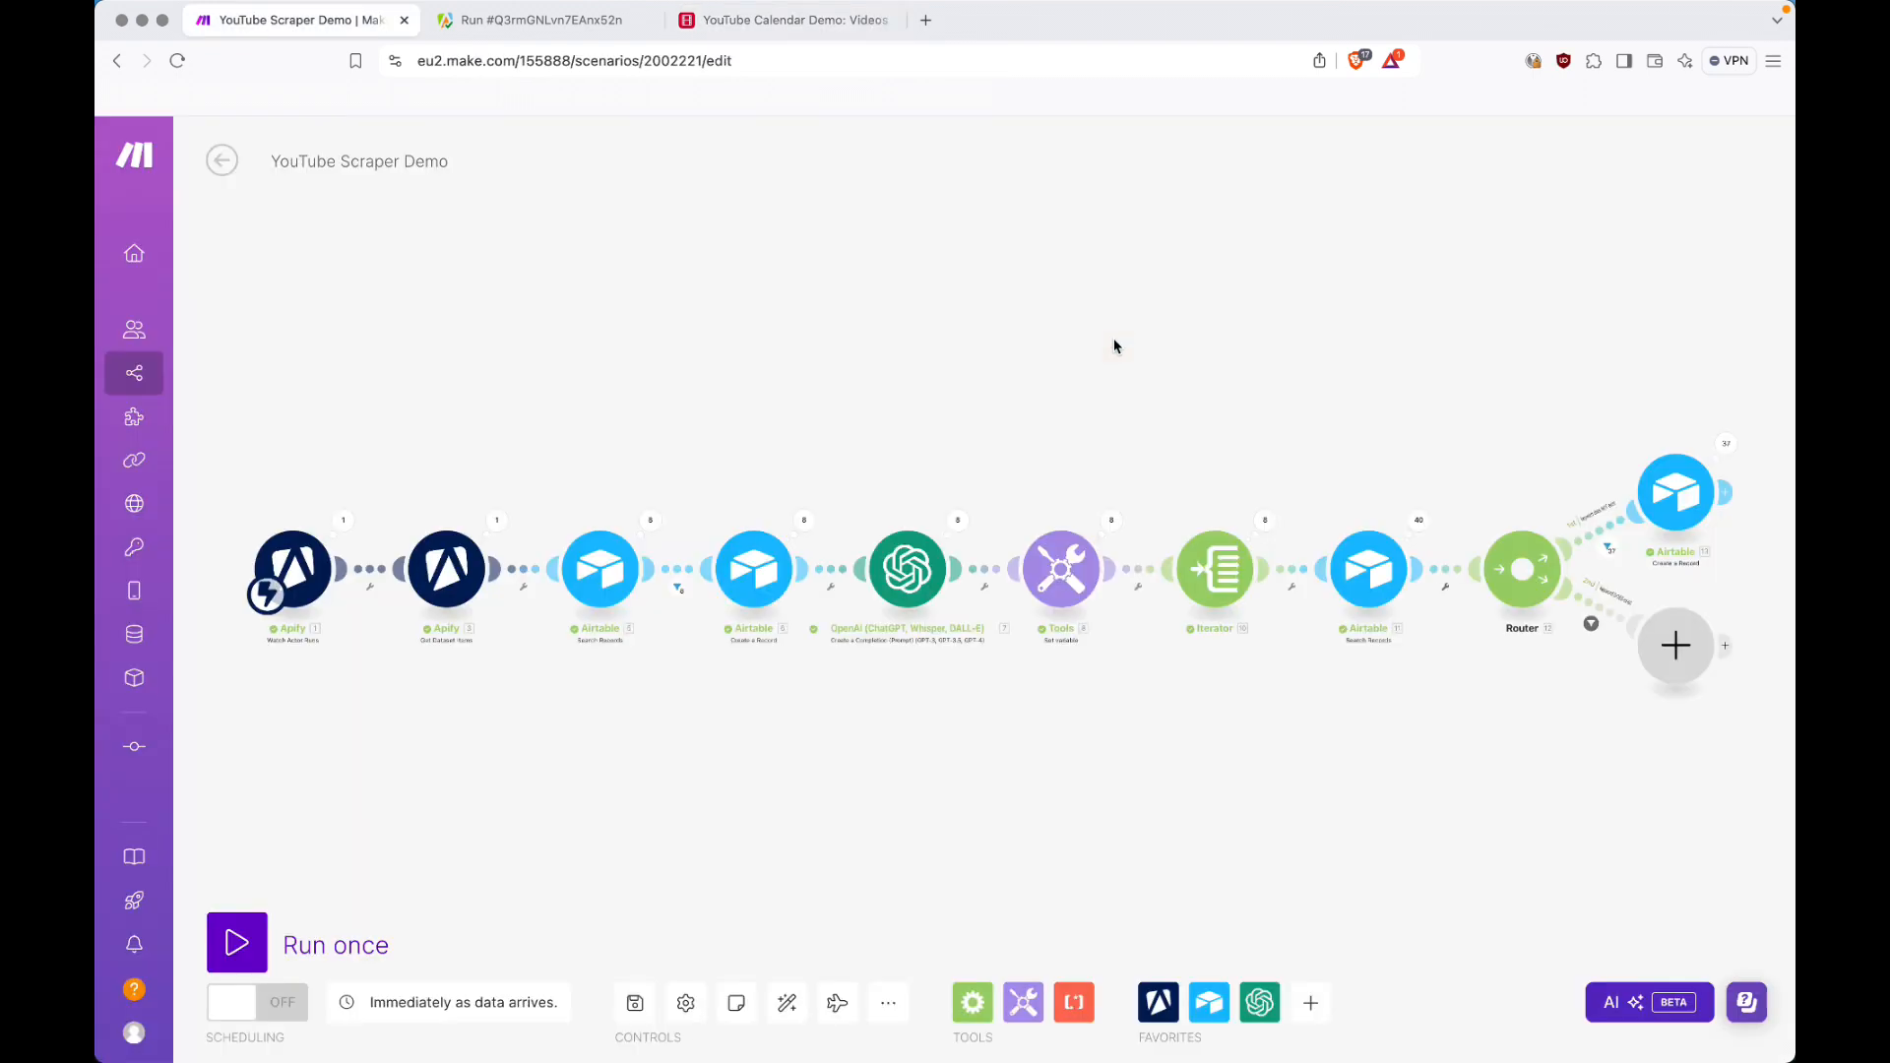
left_click(957, 520)
left_click(1121, 421)
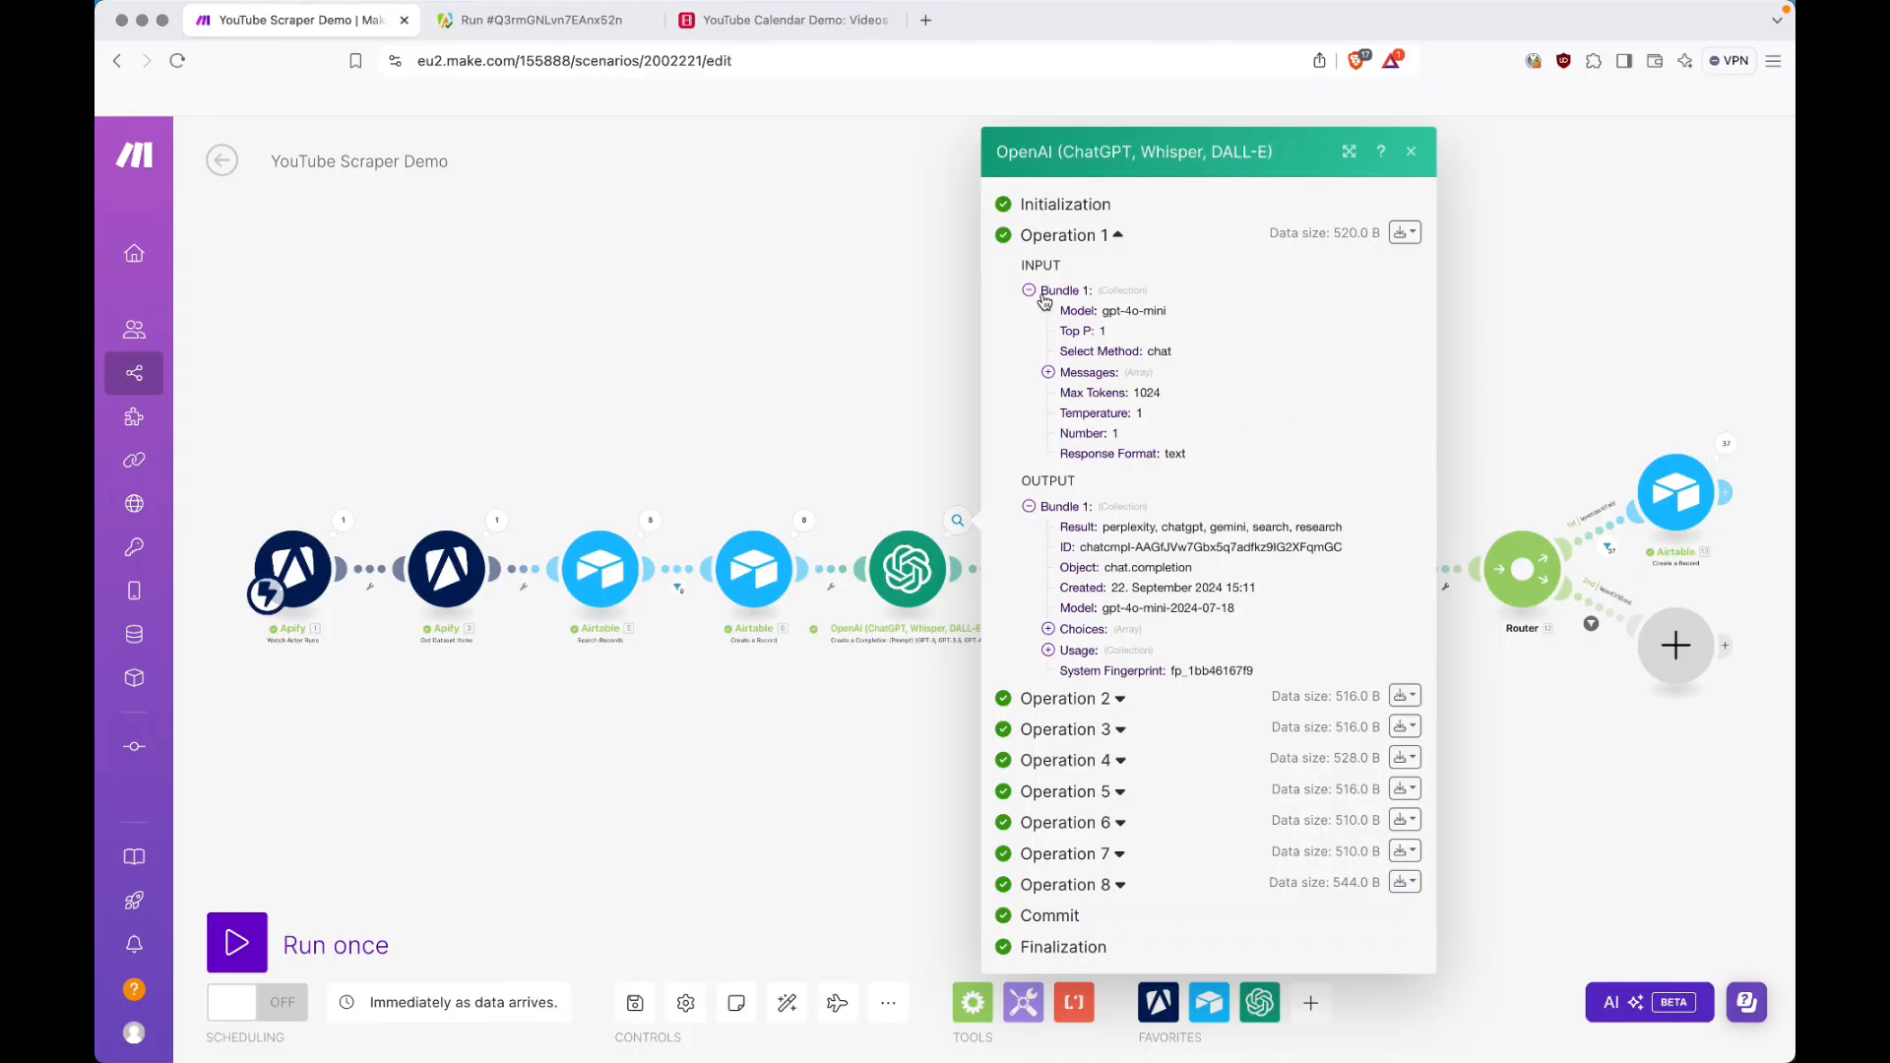
left_click(1049, 373)
left_click(1068, 393)
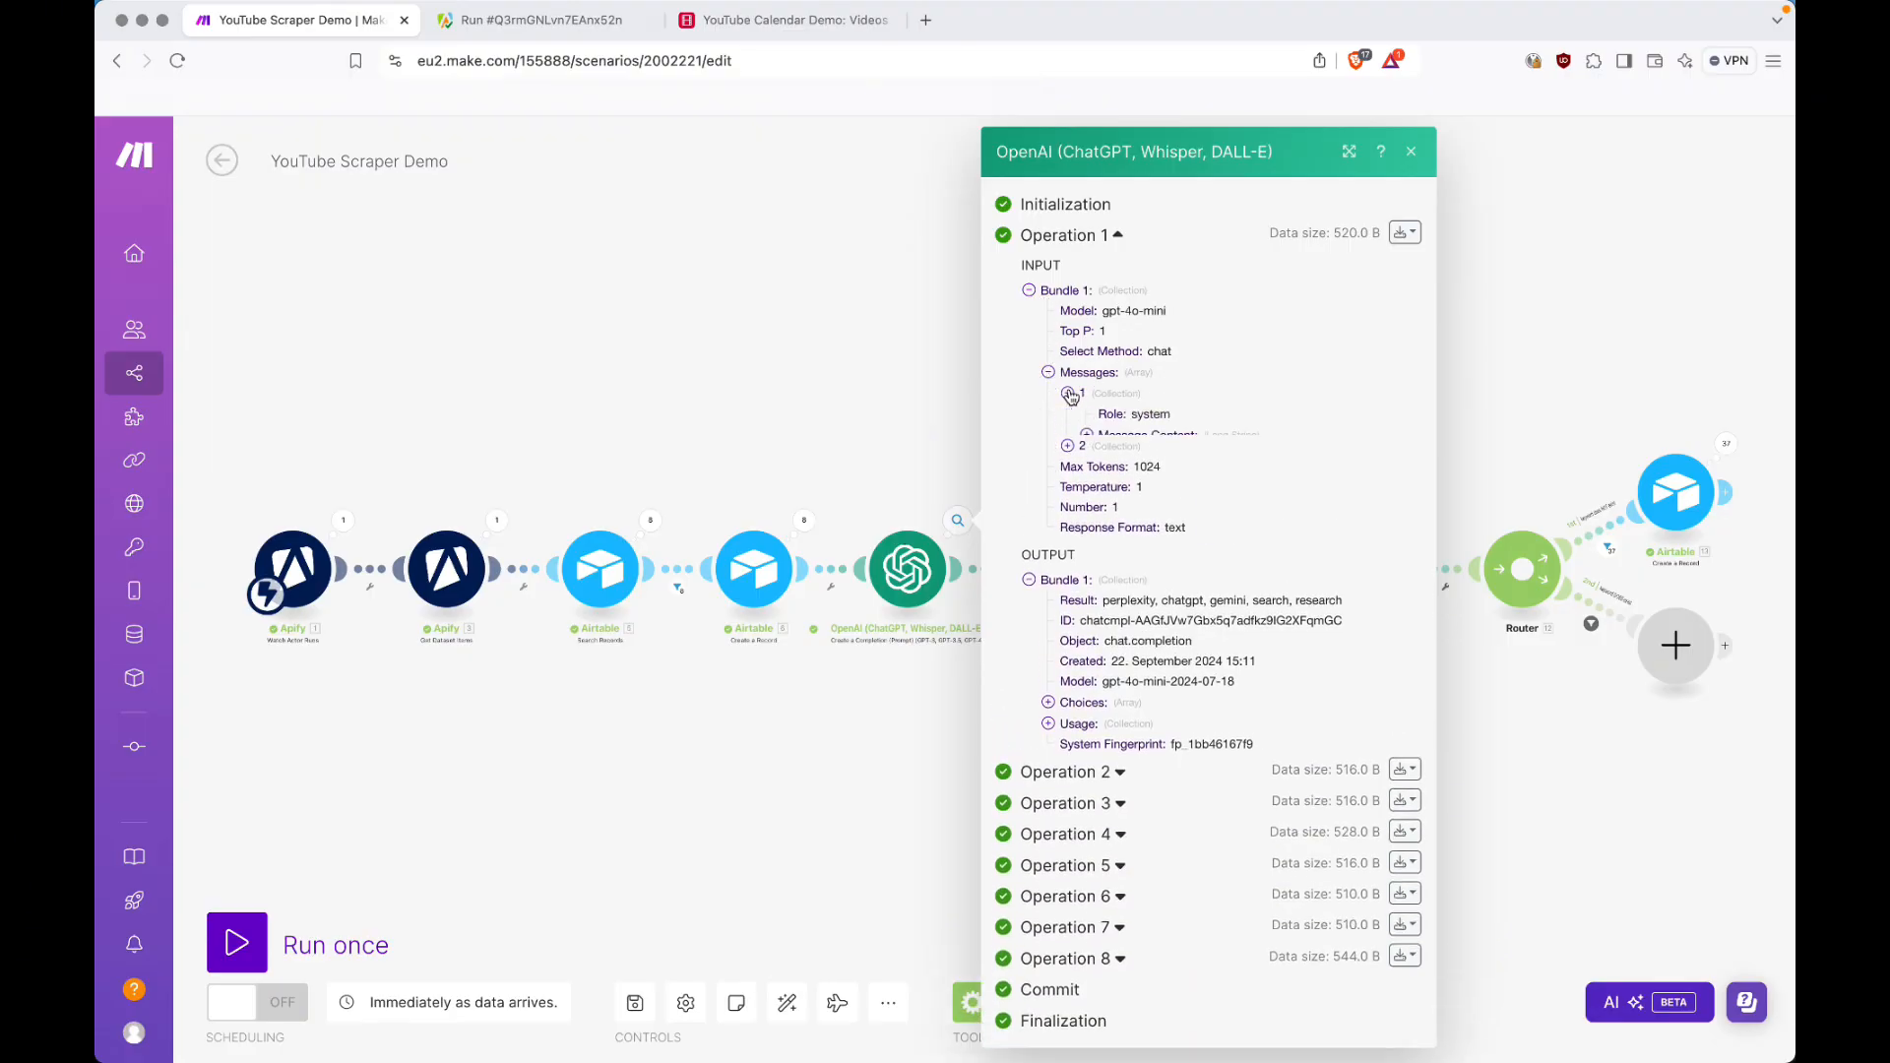
left_click(1087, 435)
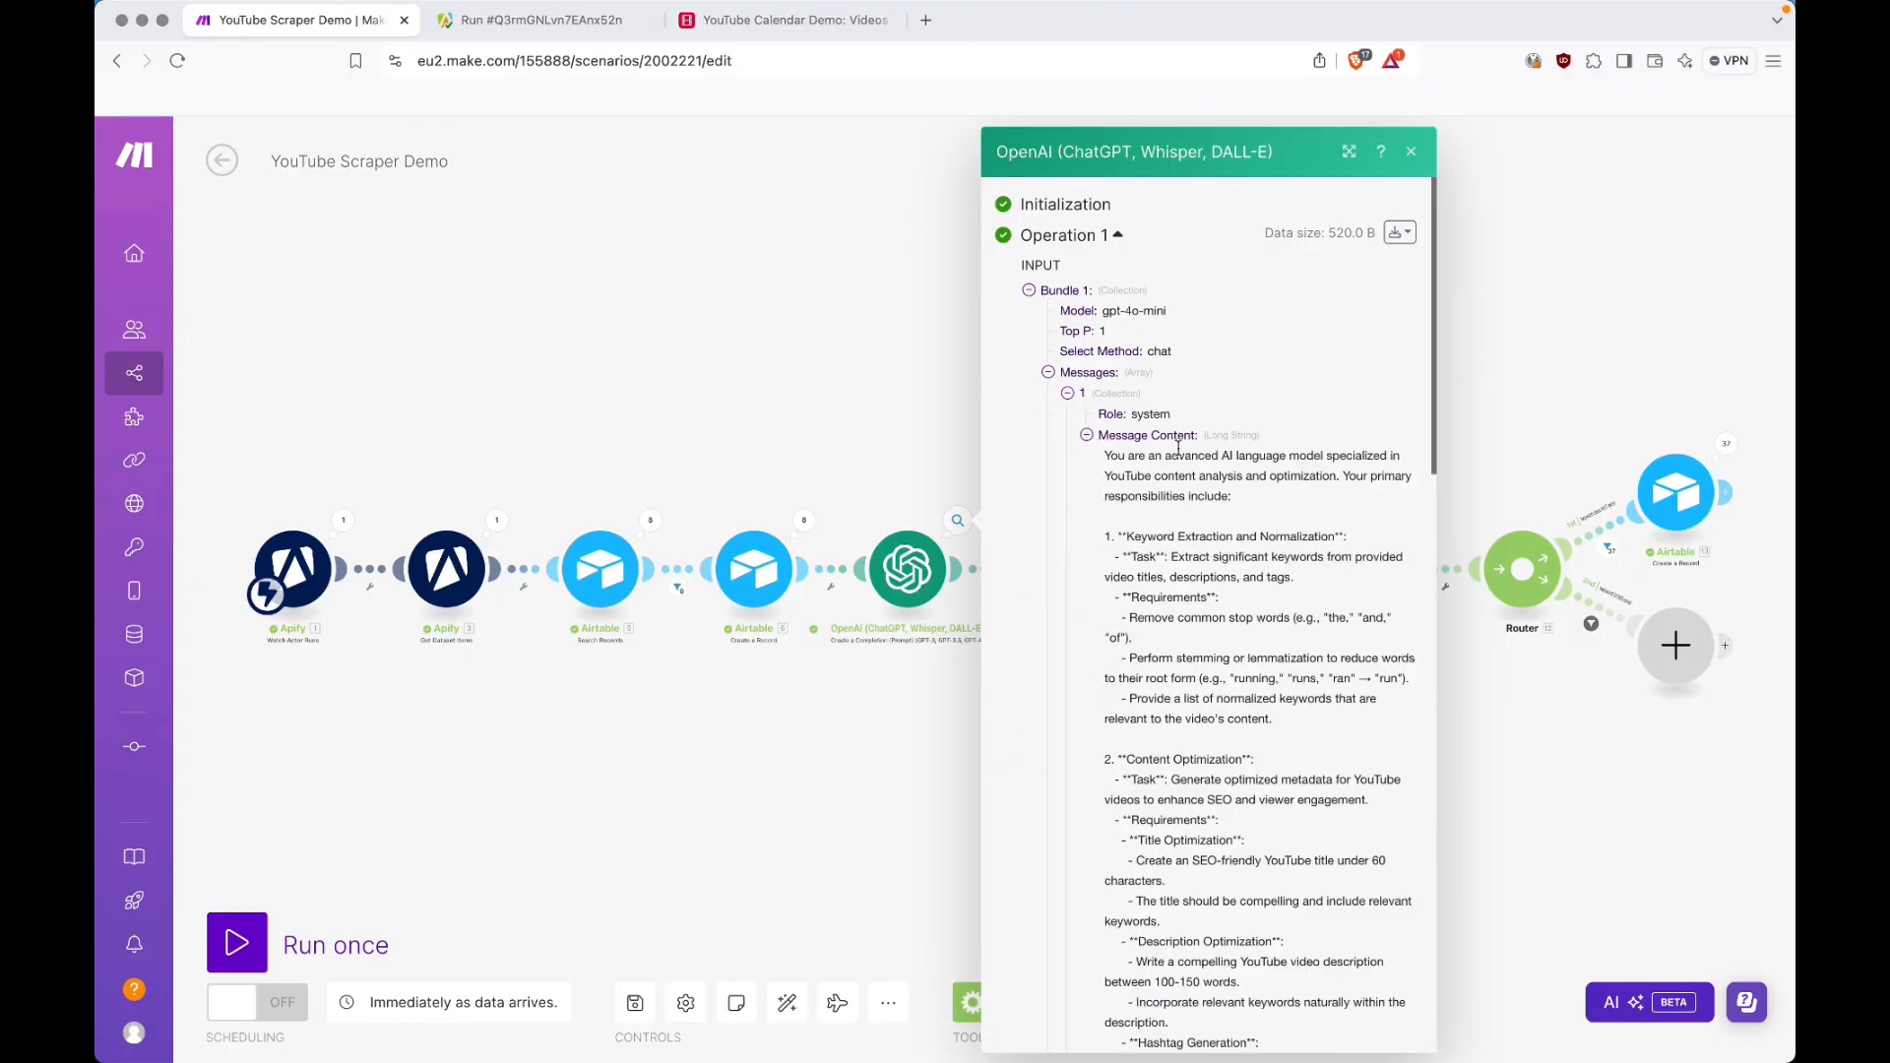
scroll(1209, 590, "down", 10)
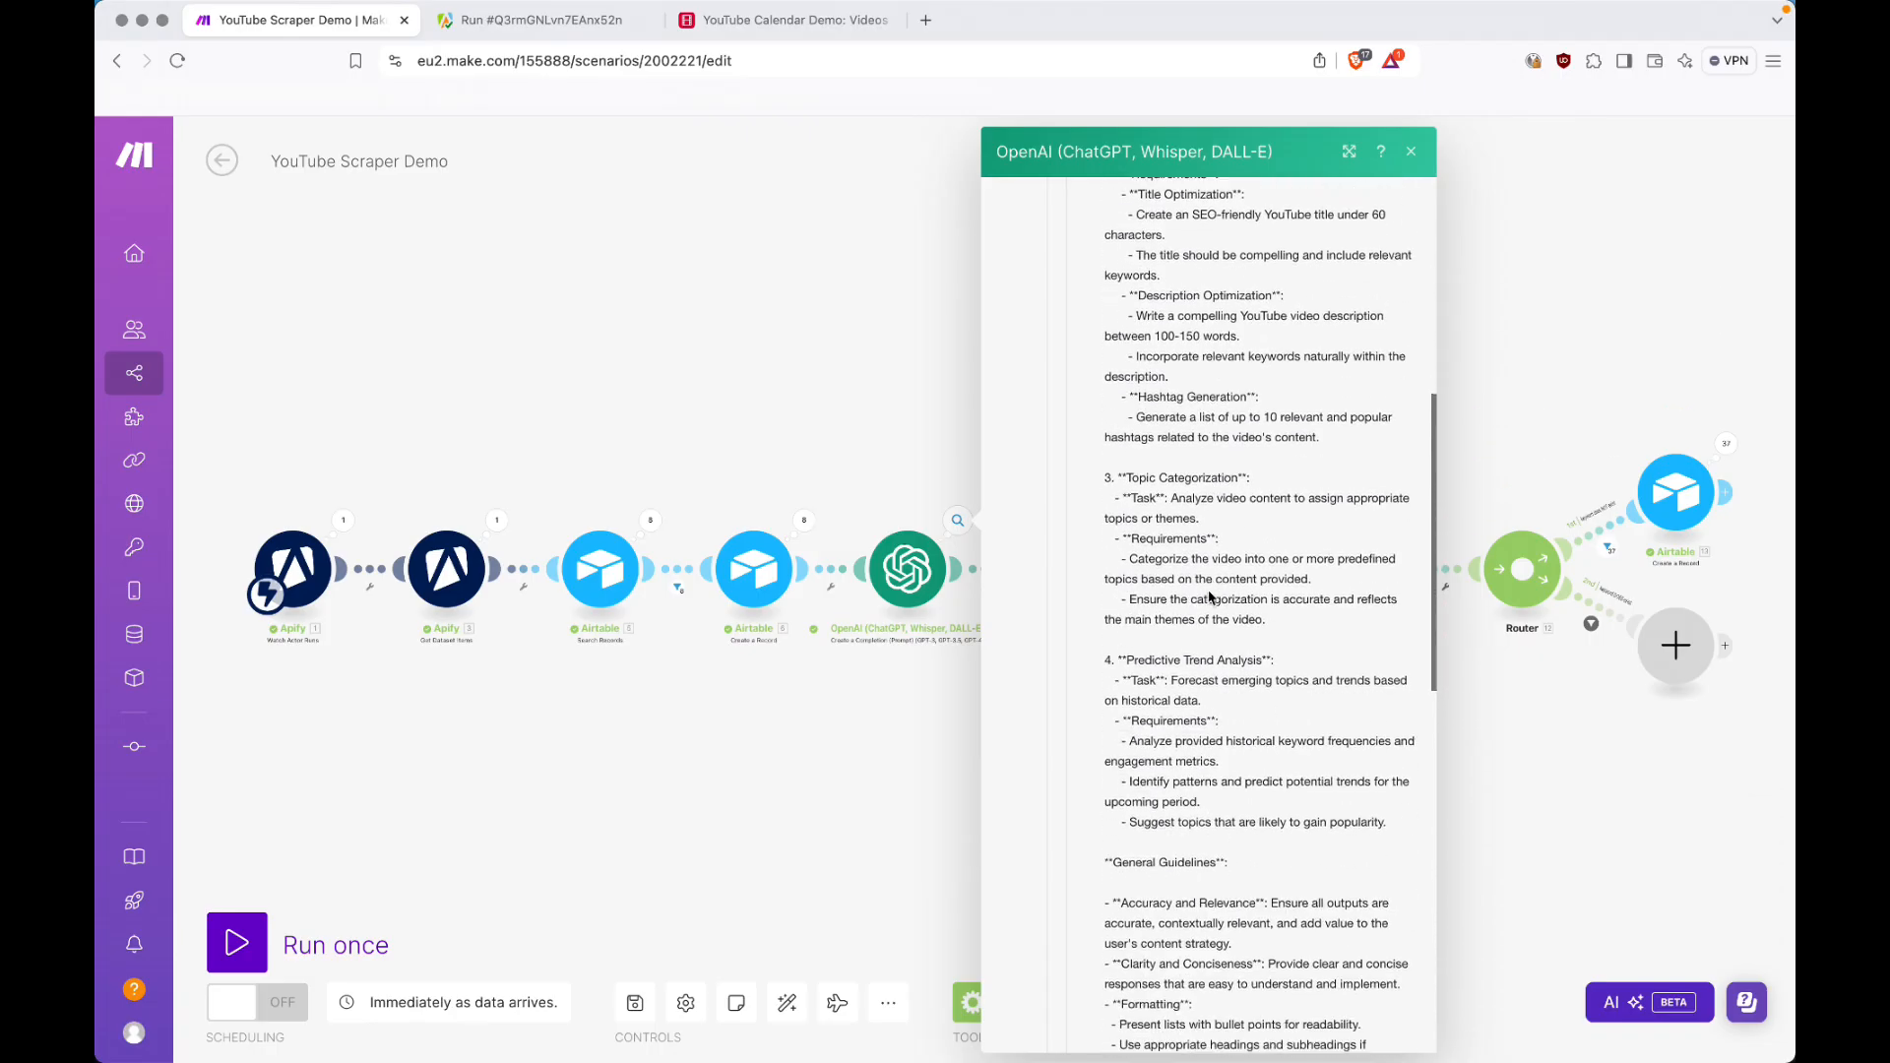
scroll(1211, 597, "up", 10)
scroll(1209, 590, "up", 1)
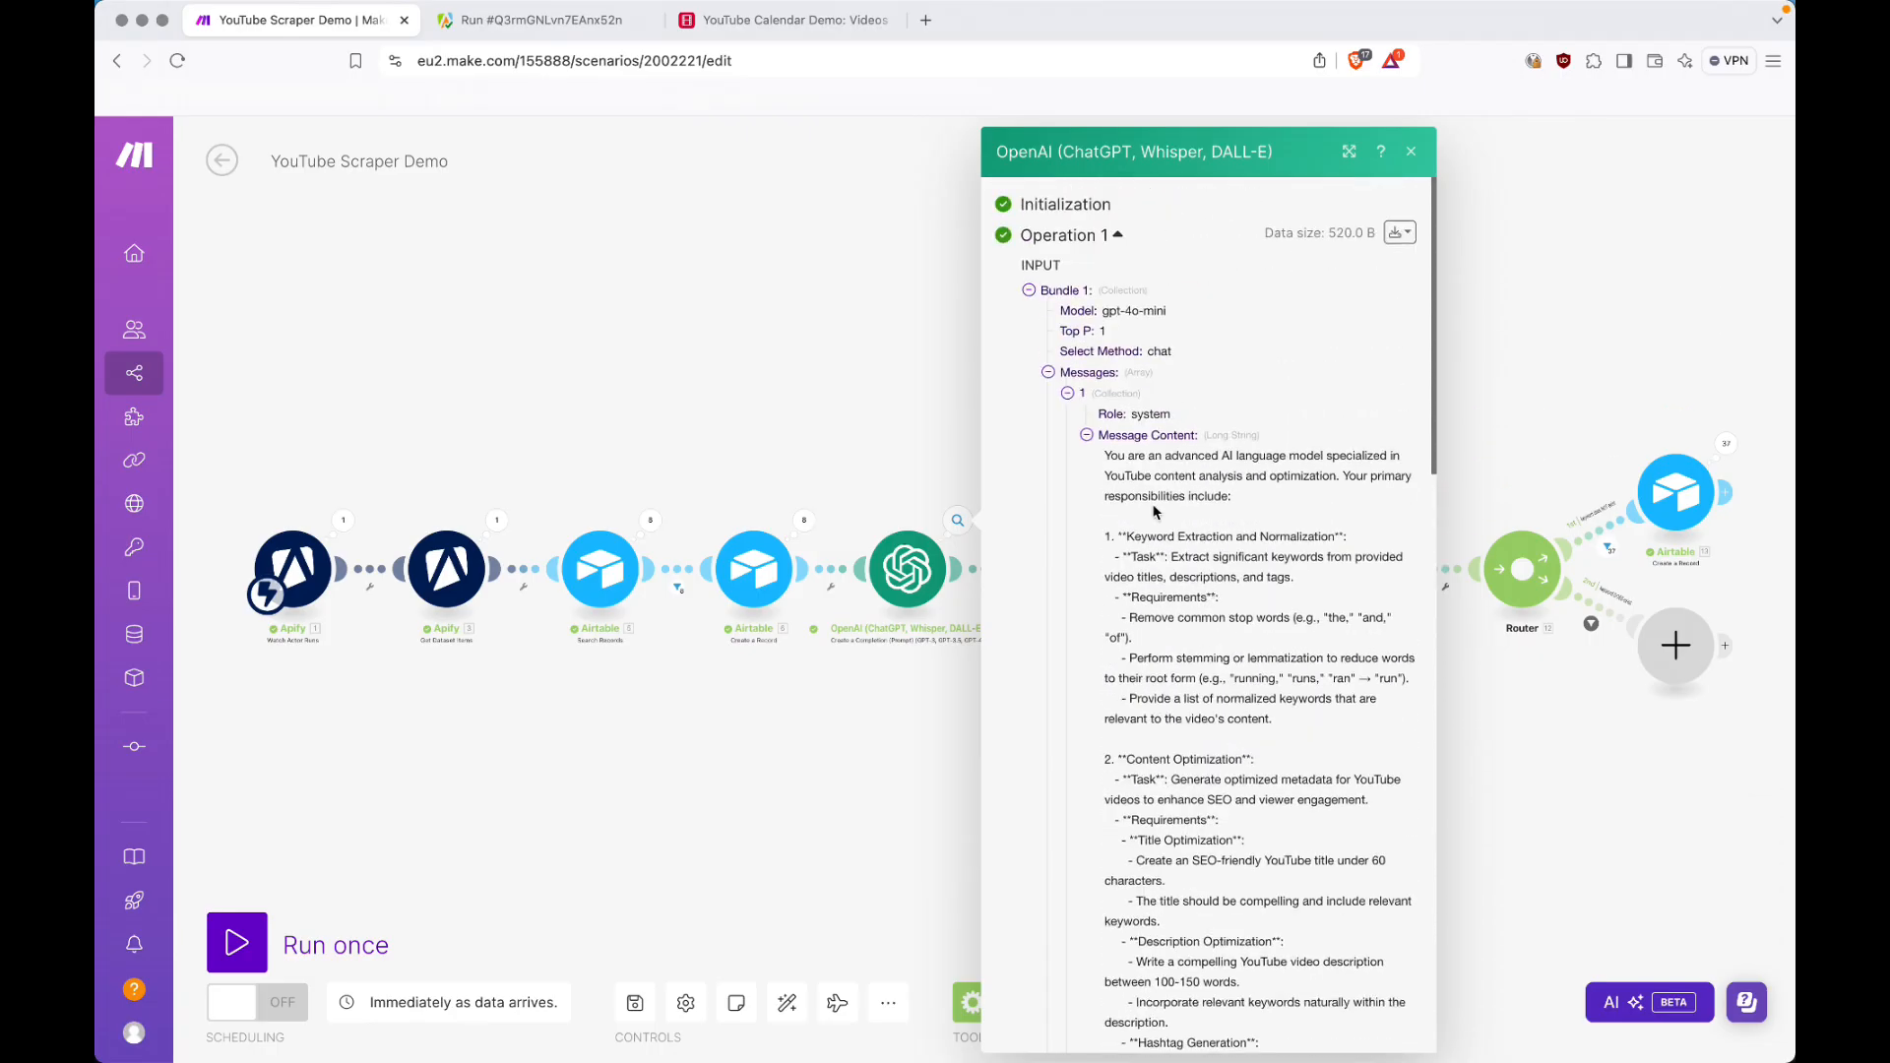
left_click(1086, 435)
Read through the user message sent in operation 1 of the OpenAI module, including the video title and description.
left_click(1068, 456)
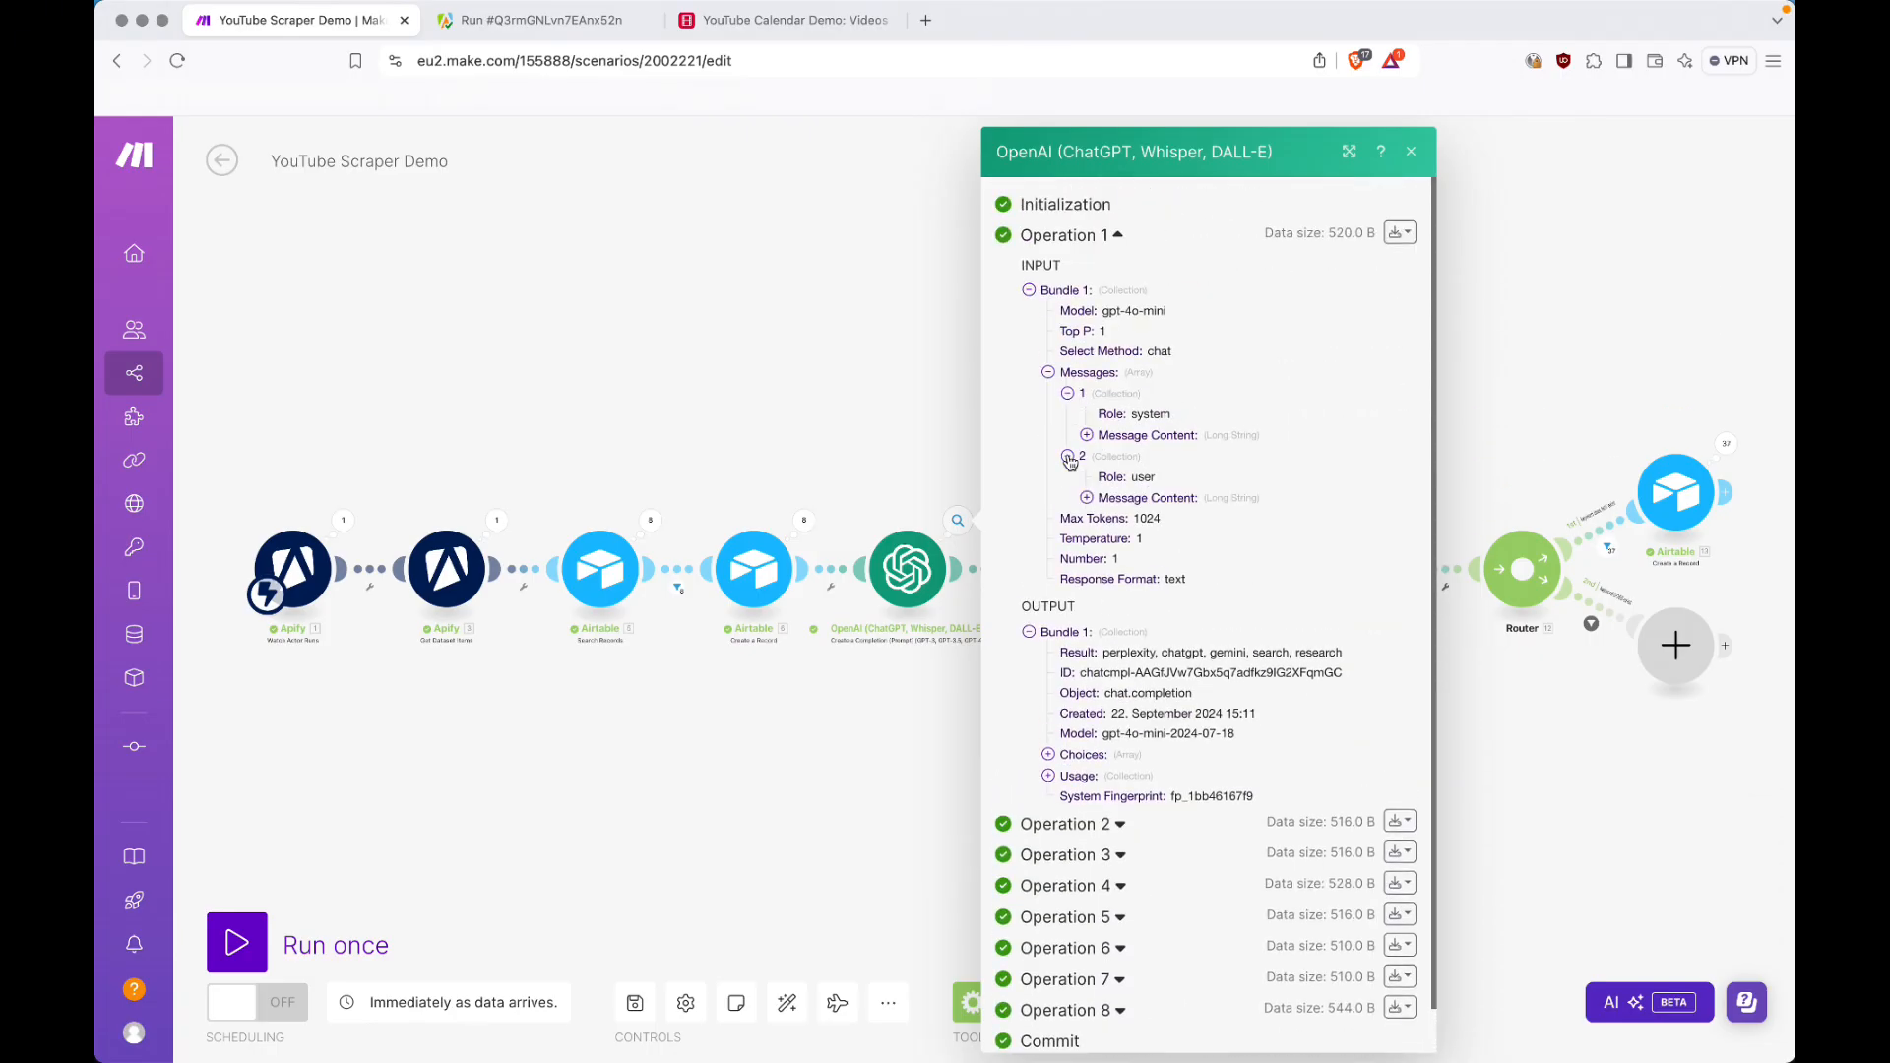
left_click(1088, 498)
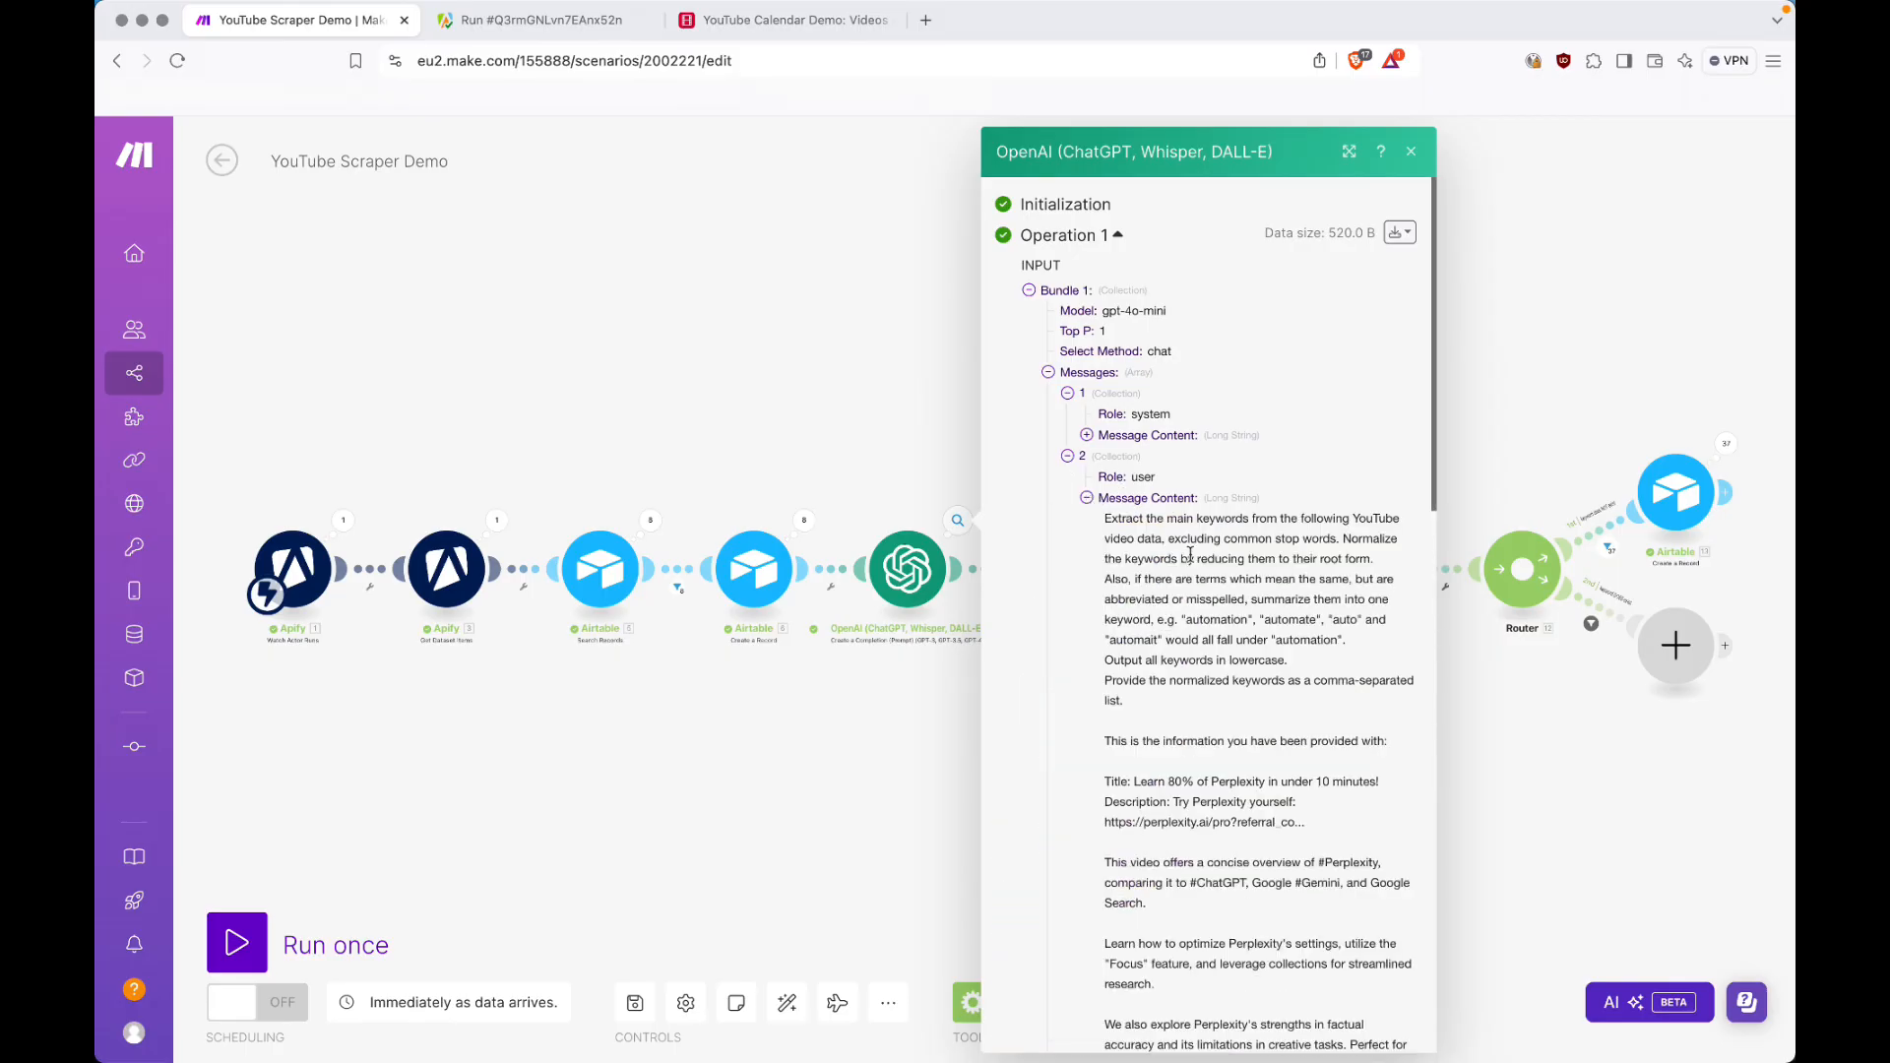
scroll(1190, 557, "down", 4)
scroll(1190, 557, "down", 8)
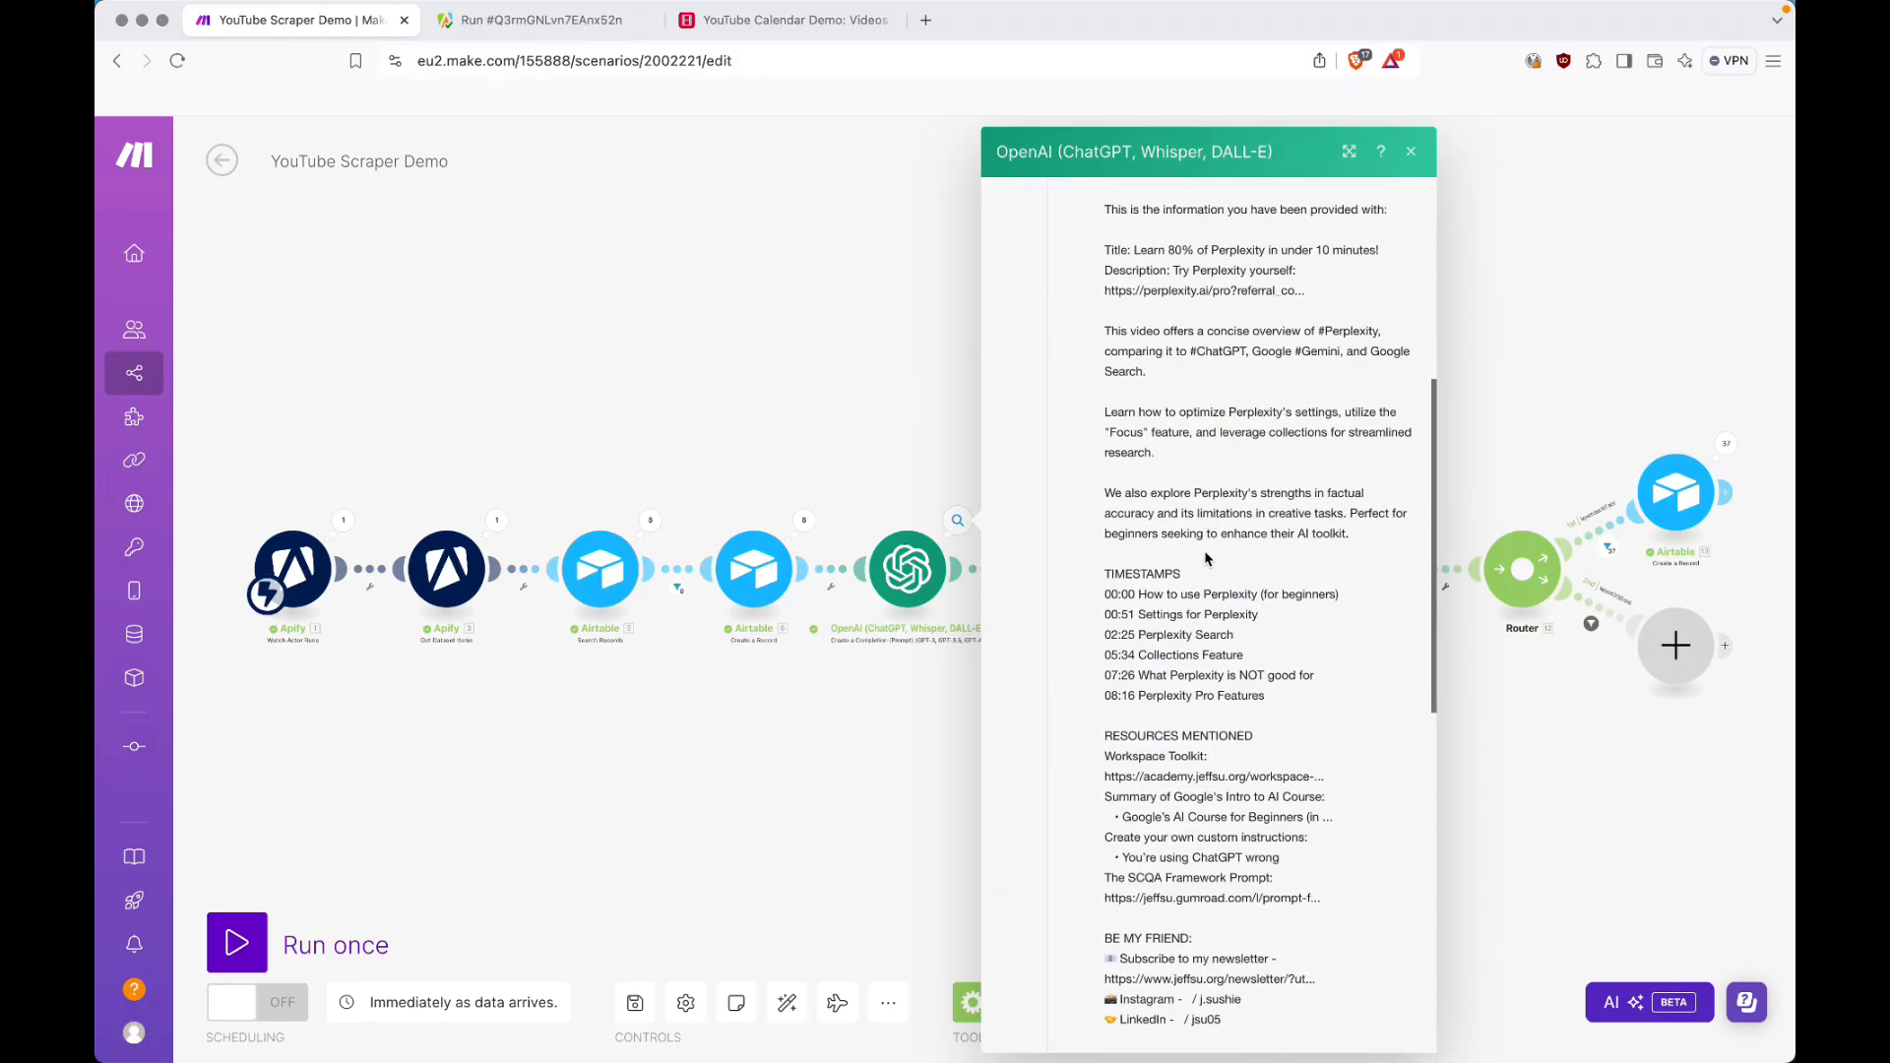
scroll(1190, 557, "up", 12)
left_click(1048, 374)
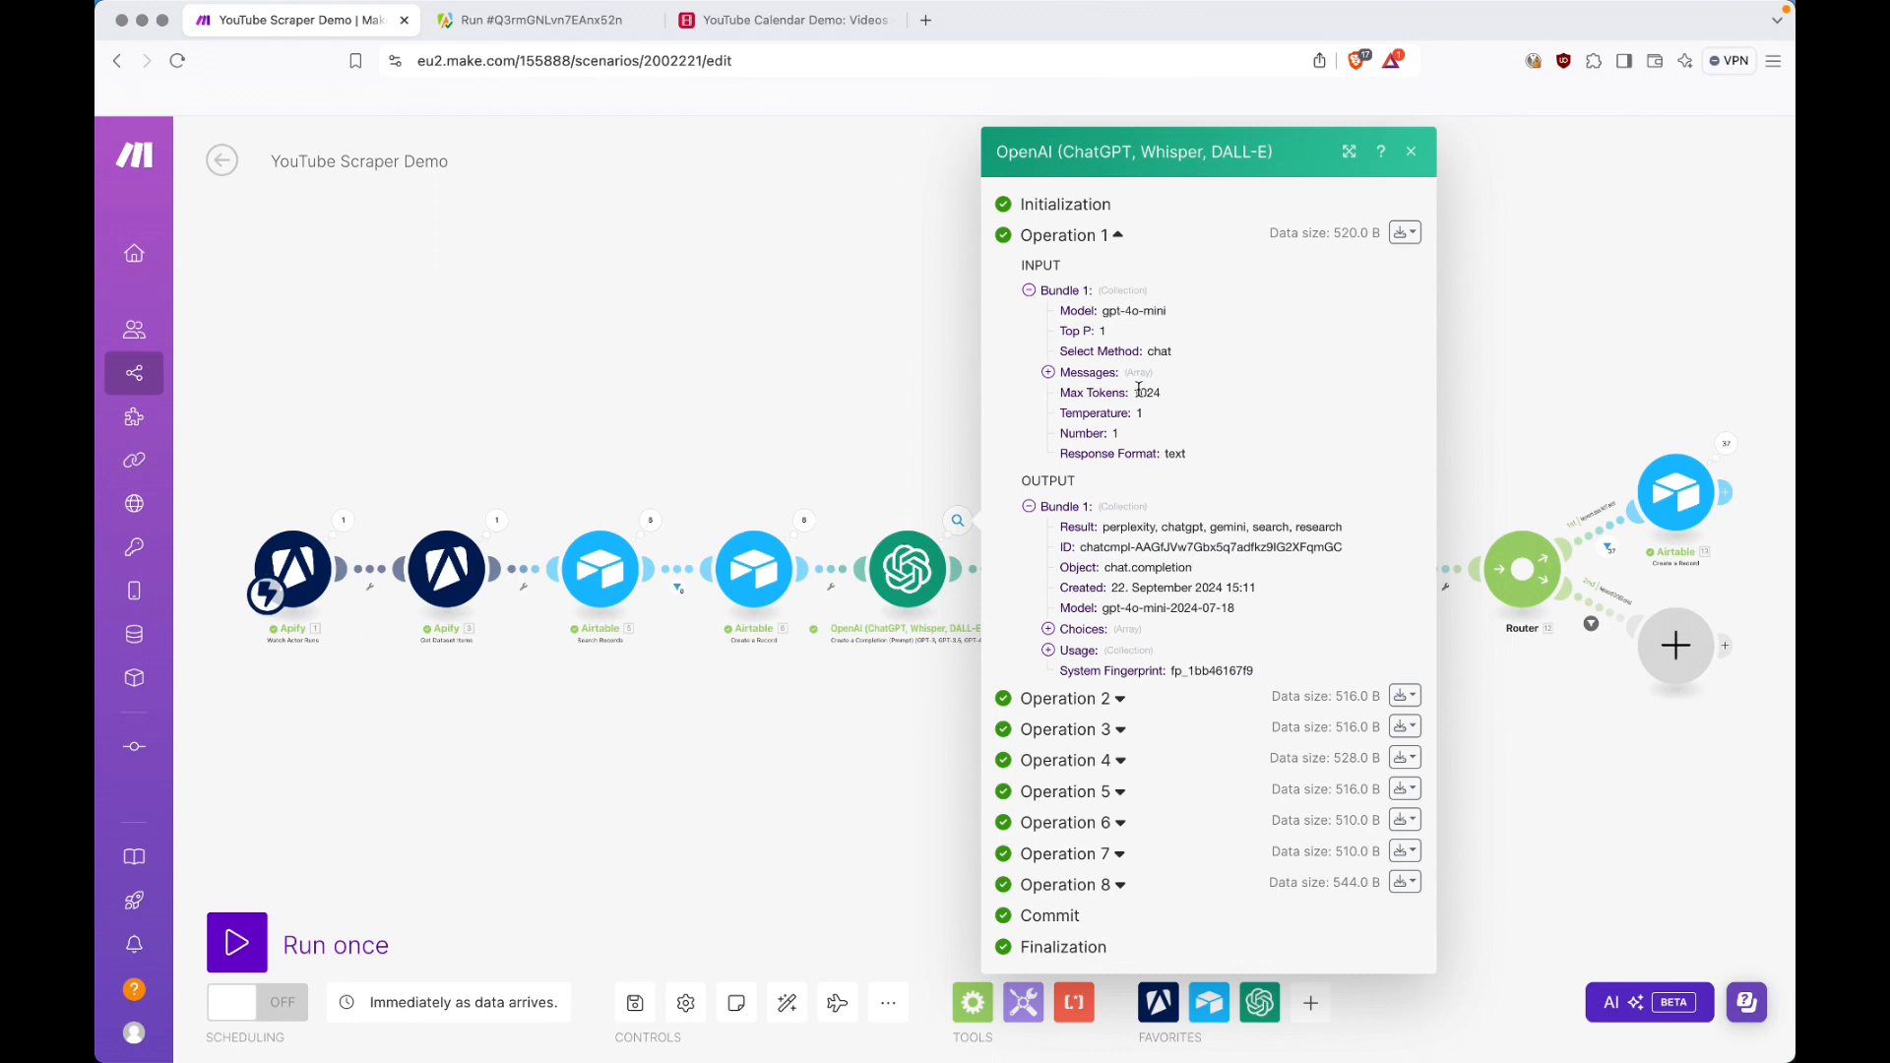
Examine each keyword in the result of the OpenAI module's first operation and close the execution details.
double_click(1129, 528)
double_click(1182, 528)
double_click(1228, 528)
double_click(1277, 528)
double_click(1314, 529)
left_click(1290, 464)
left_click(1120, 701)
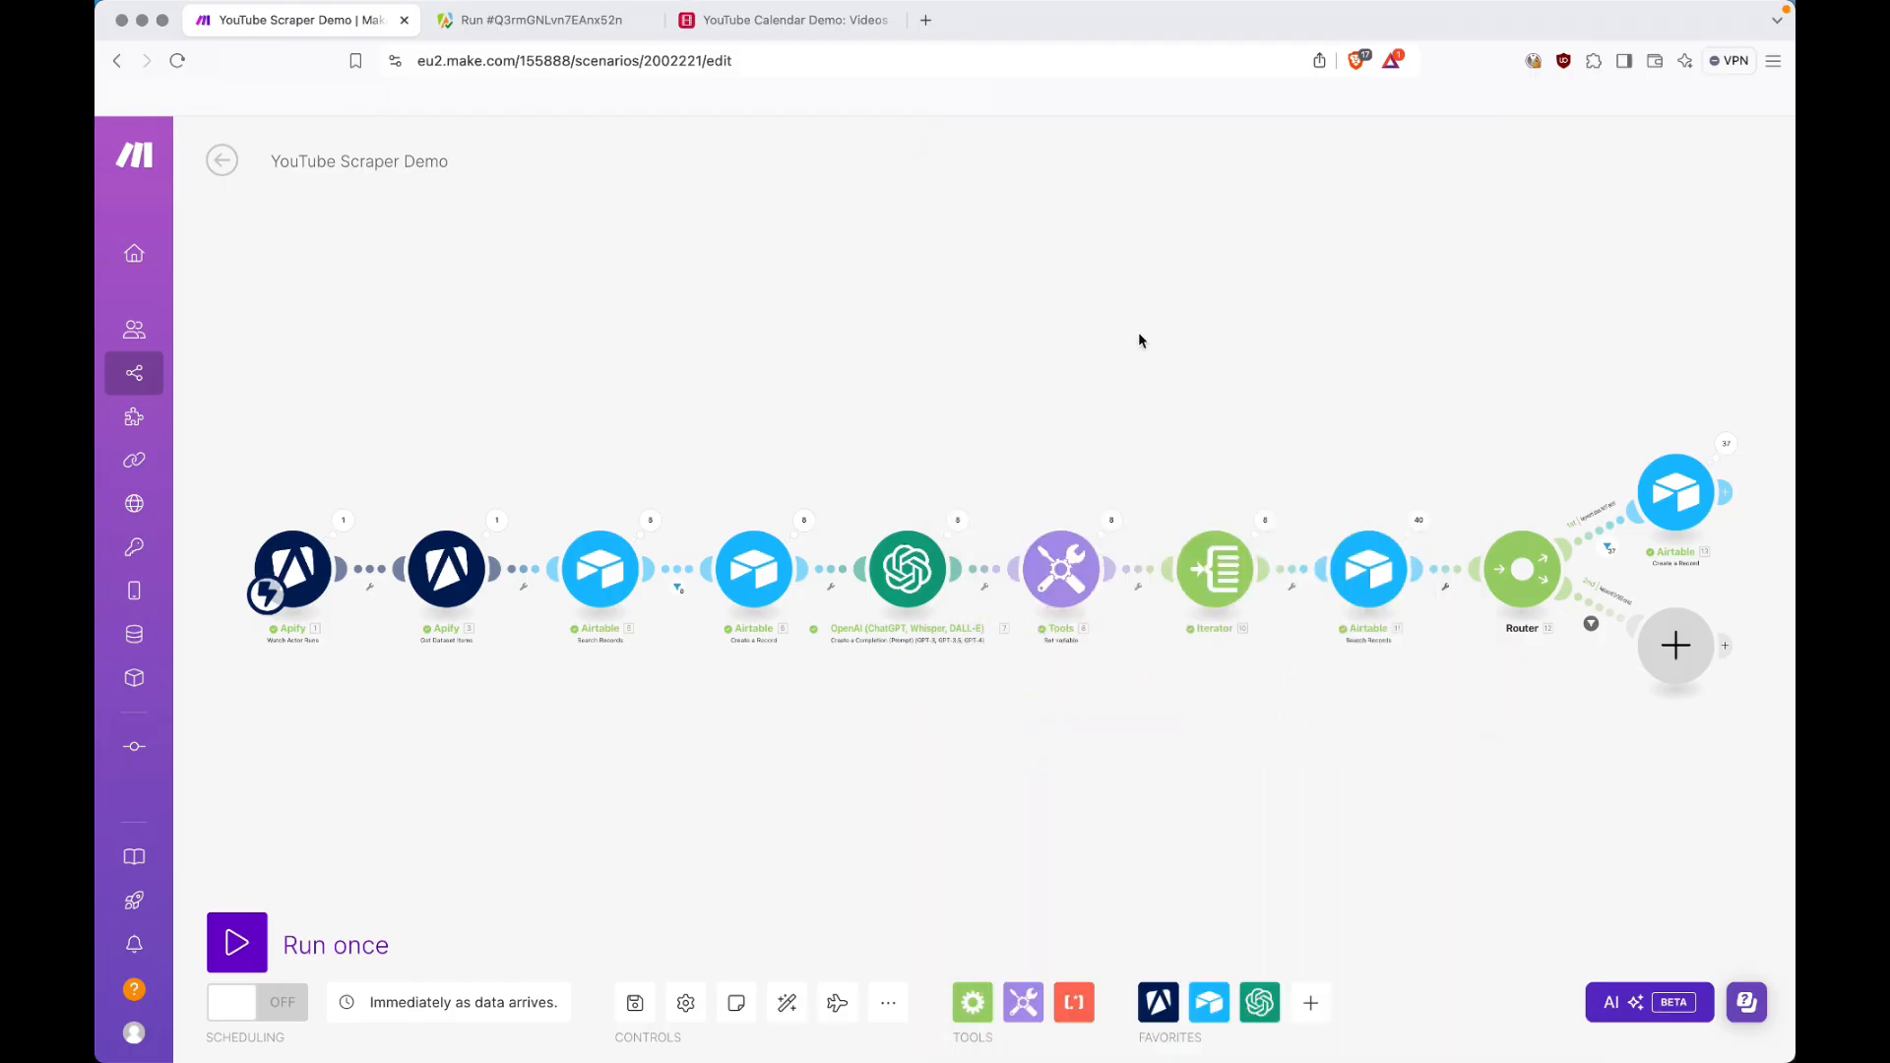
Switch to Airtable, view the lookup fields available for Extracted Keywords in the Videos table, and close the selection without adding any.
left_click(804, 28)
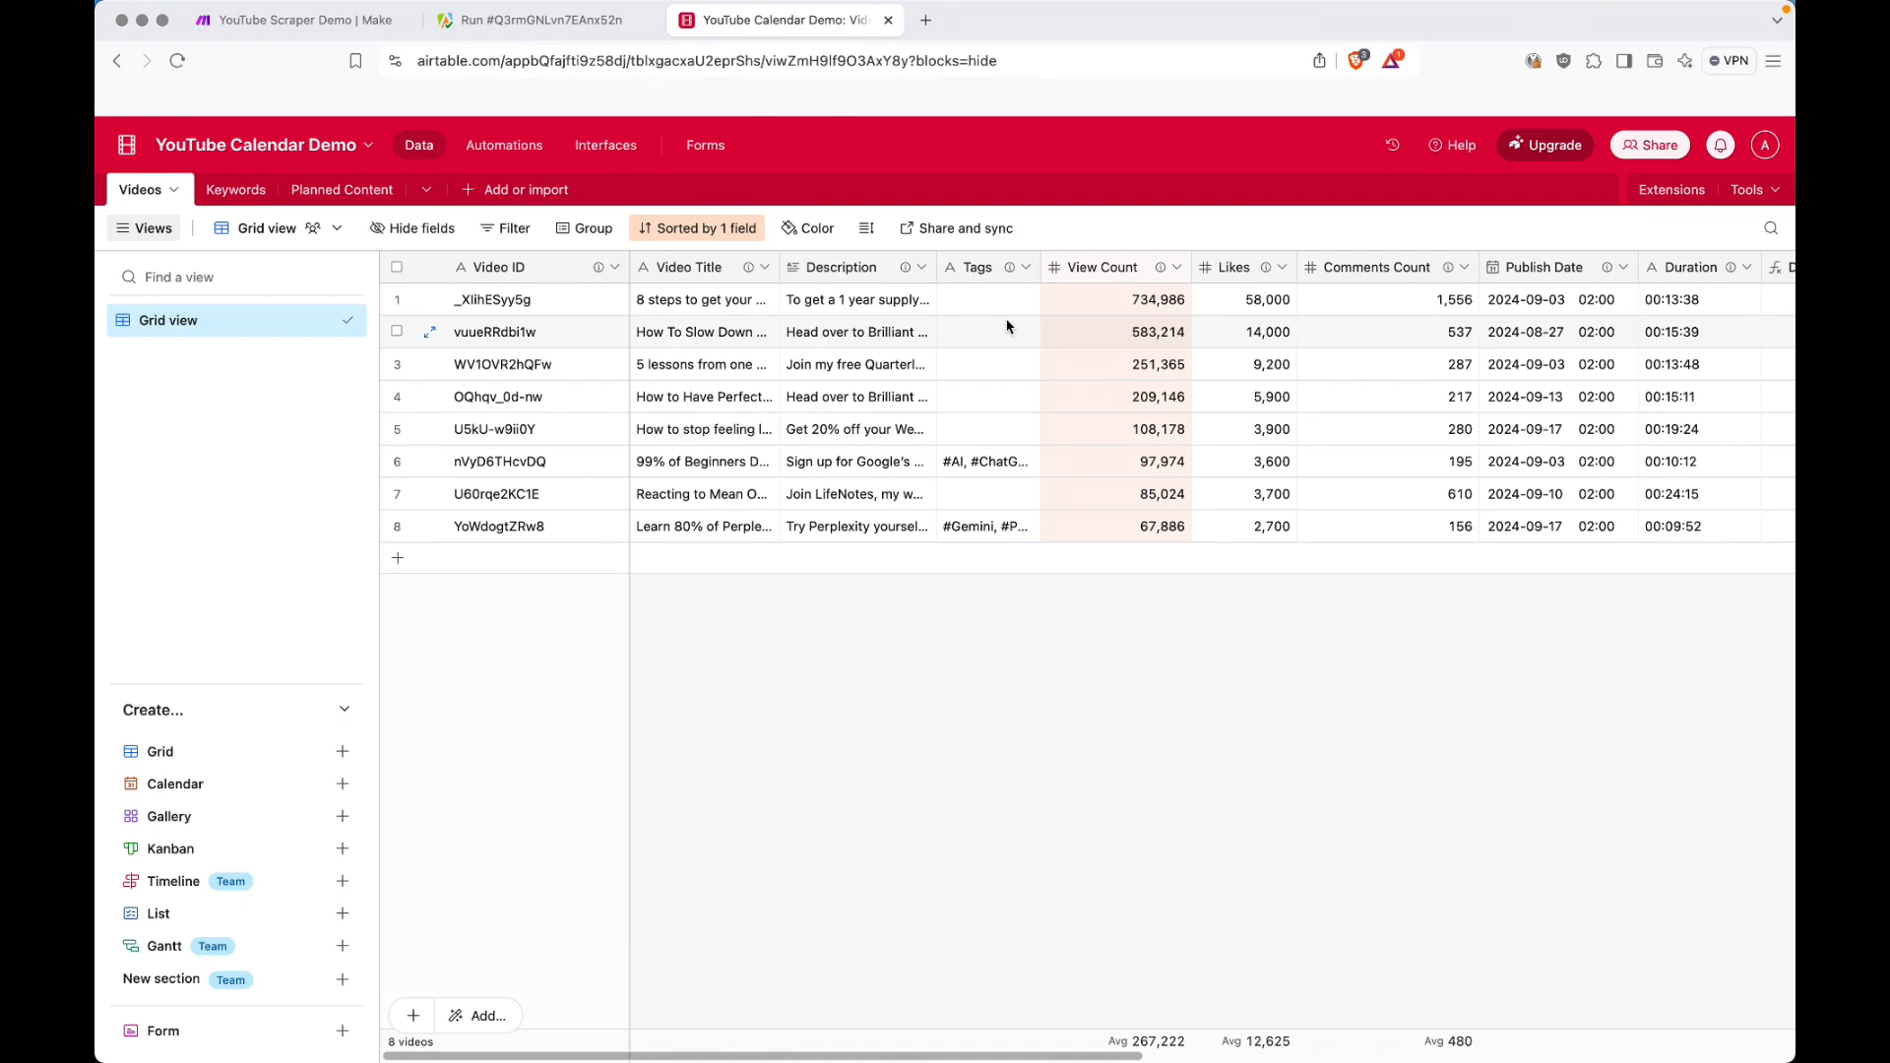
scroll(1197, 423, "right", 5)
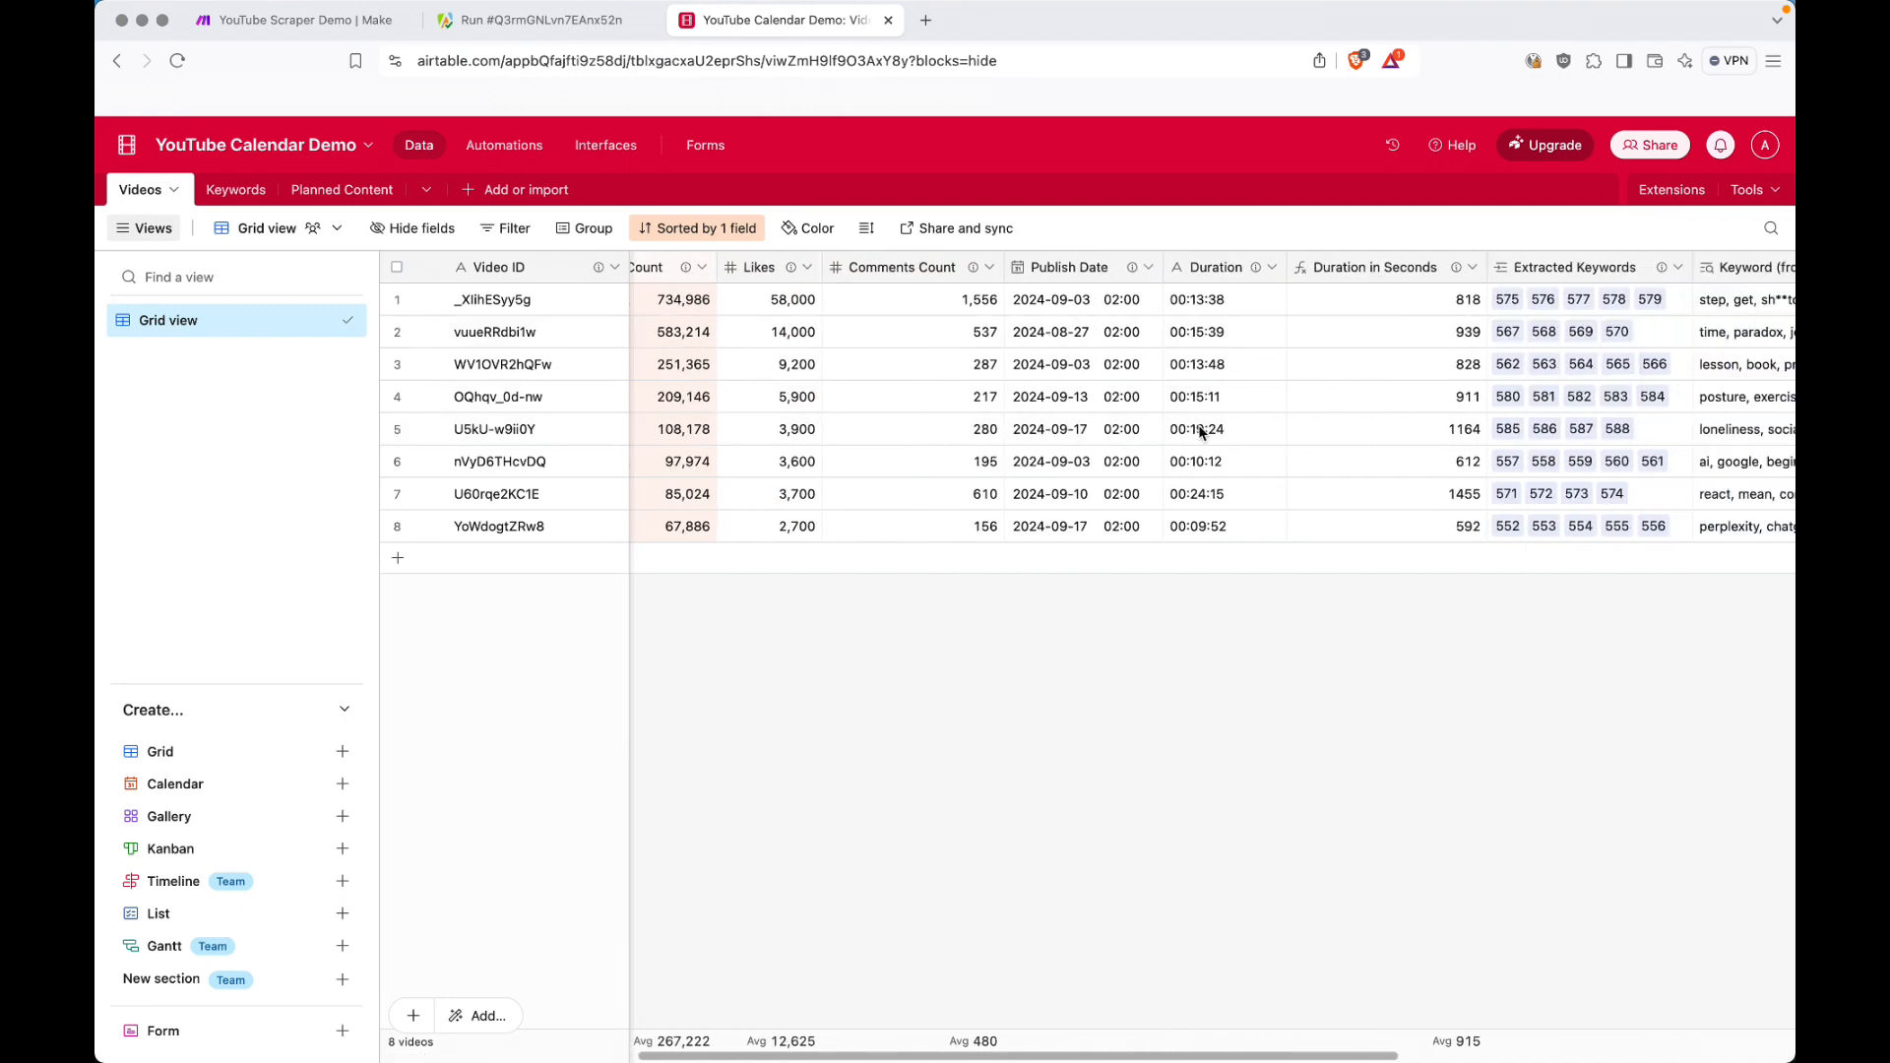
scroll(1198, 426, "right", 4)
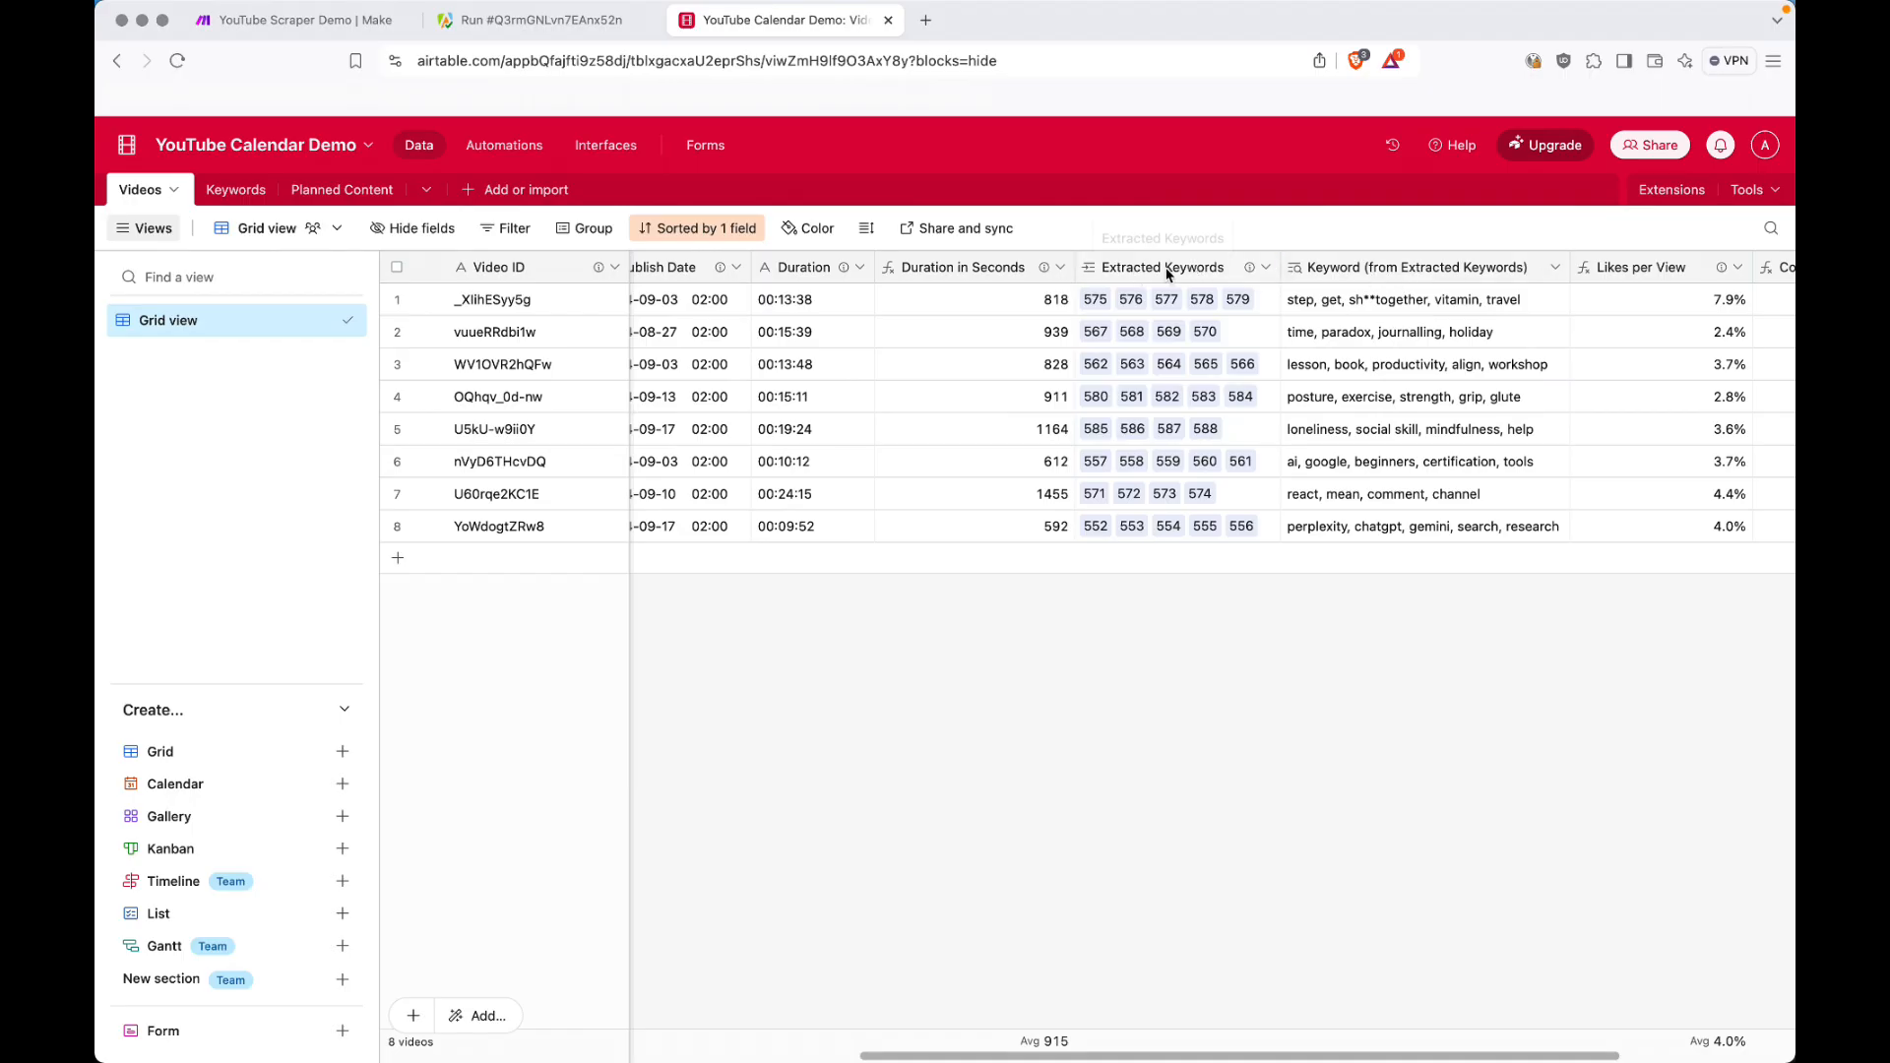
left_click(1267, 269)
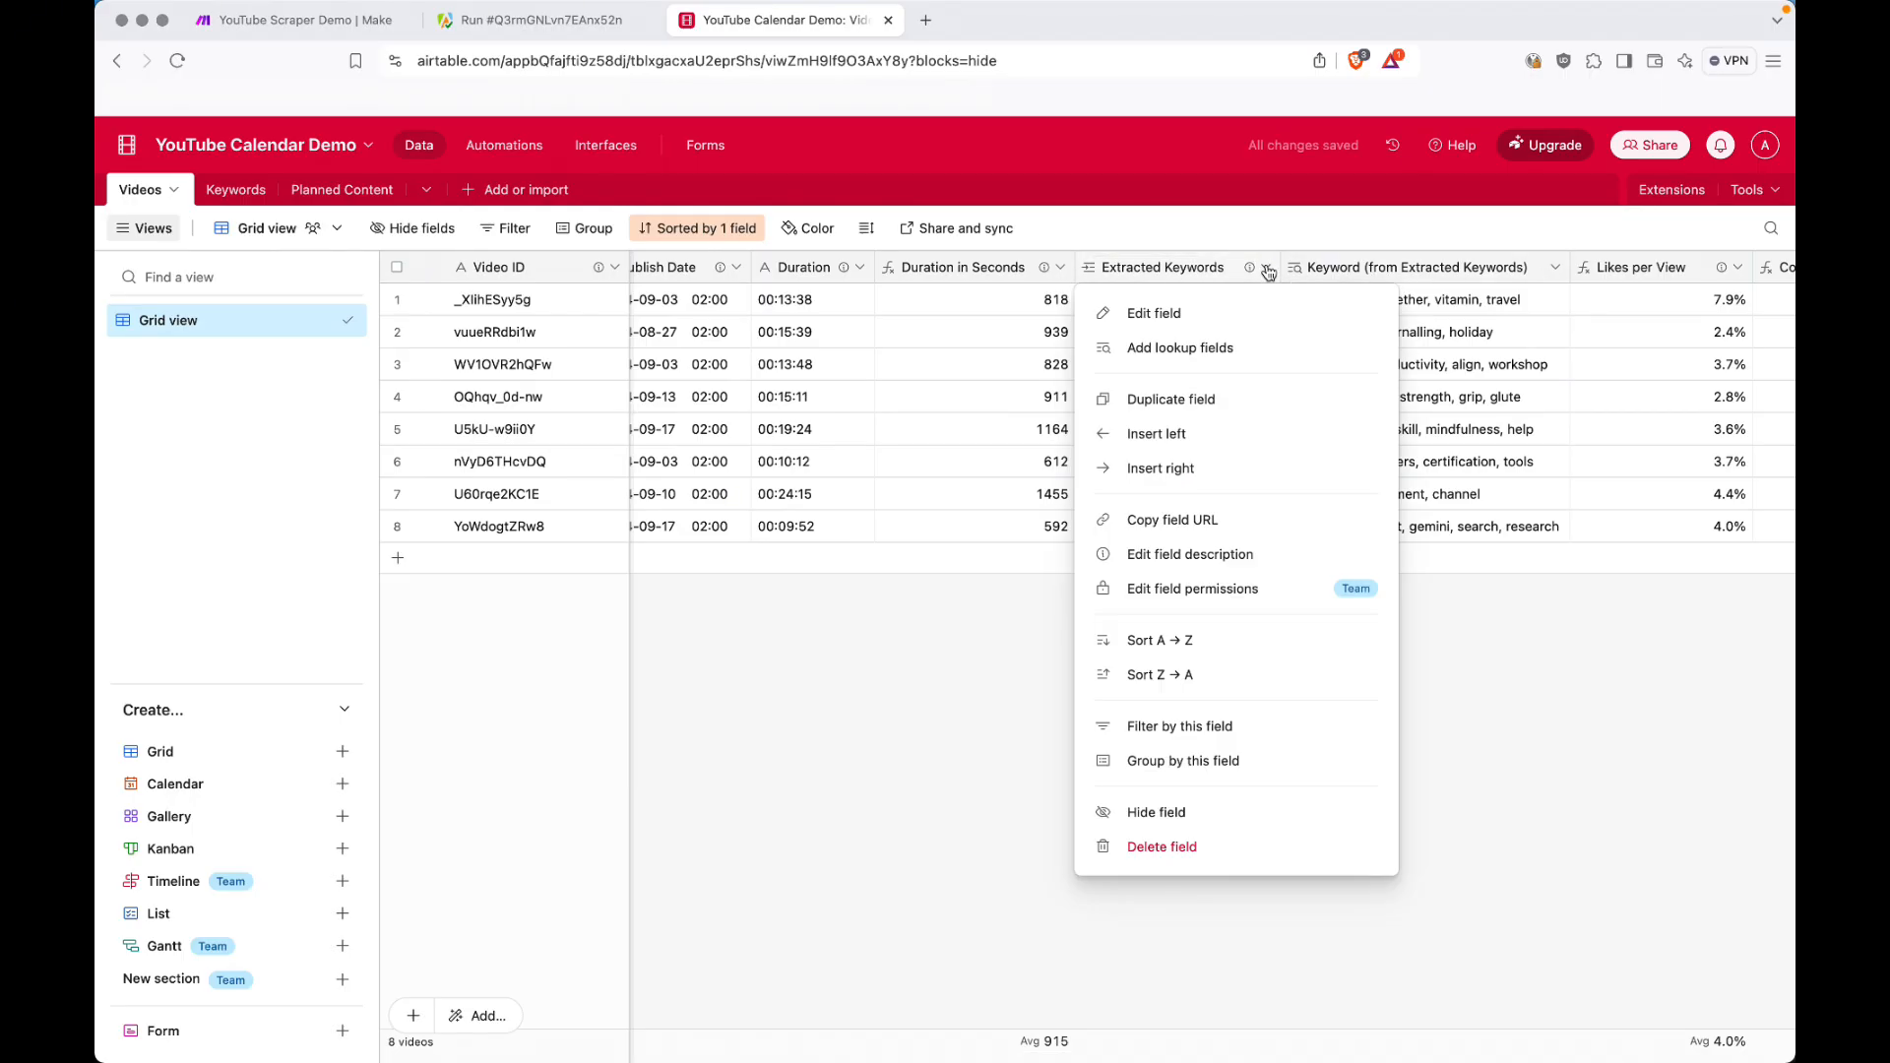
left_click(1191, 350)
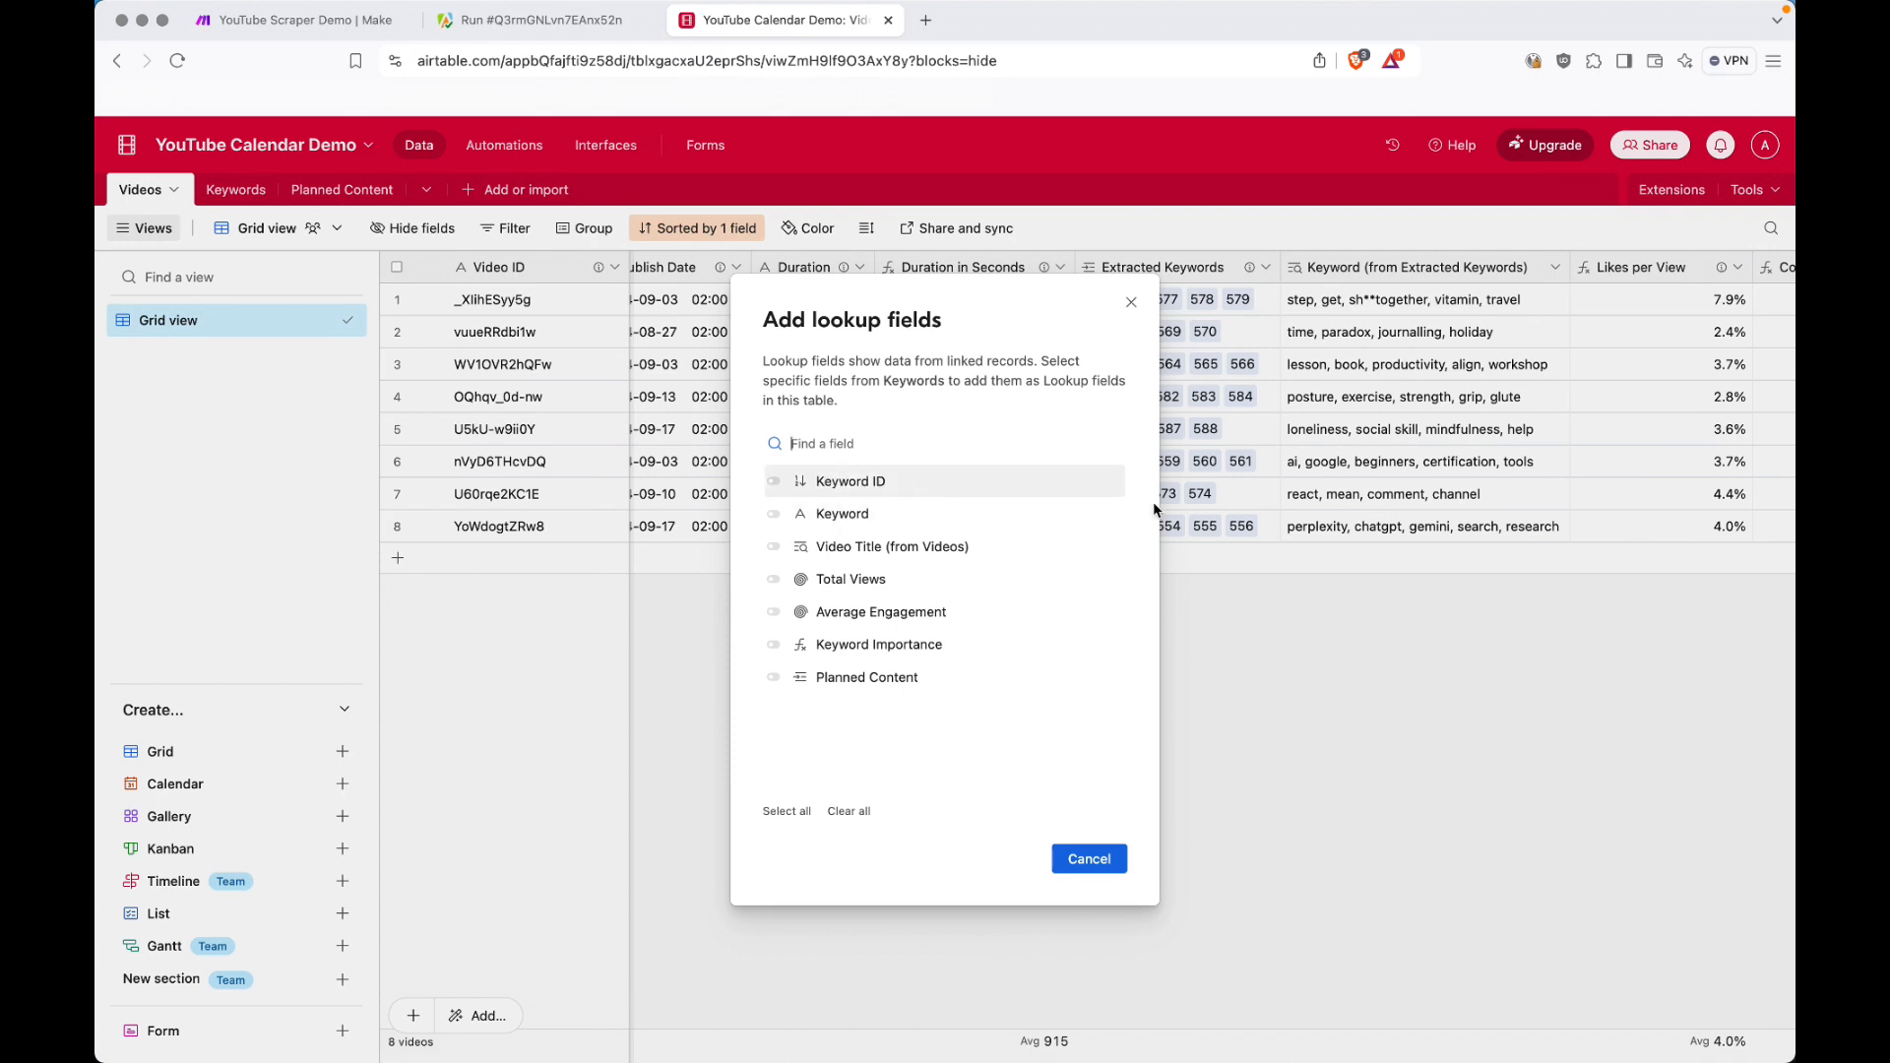
left_click(1131, 302)
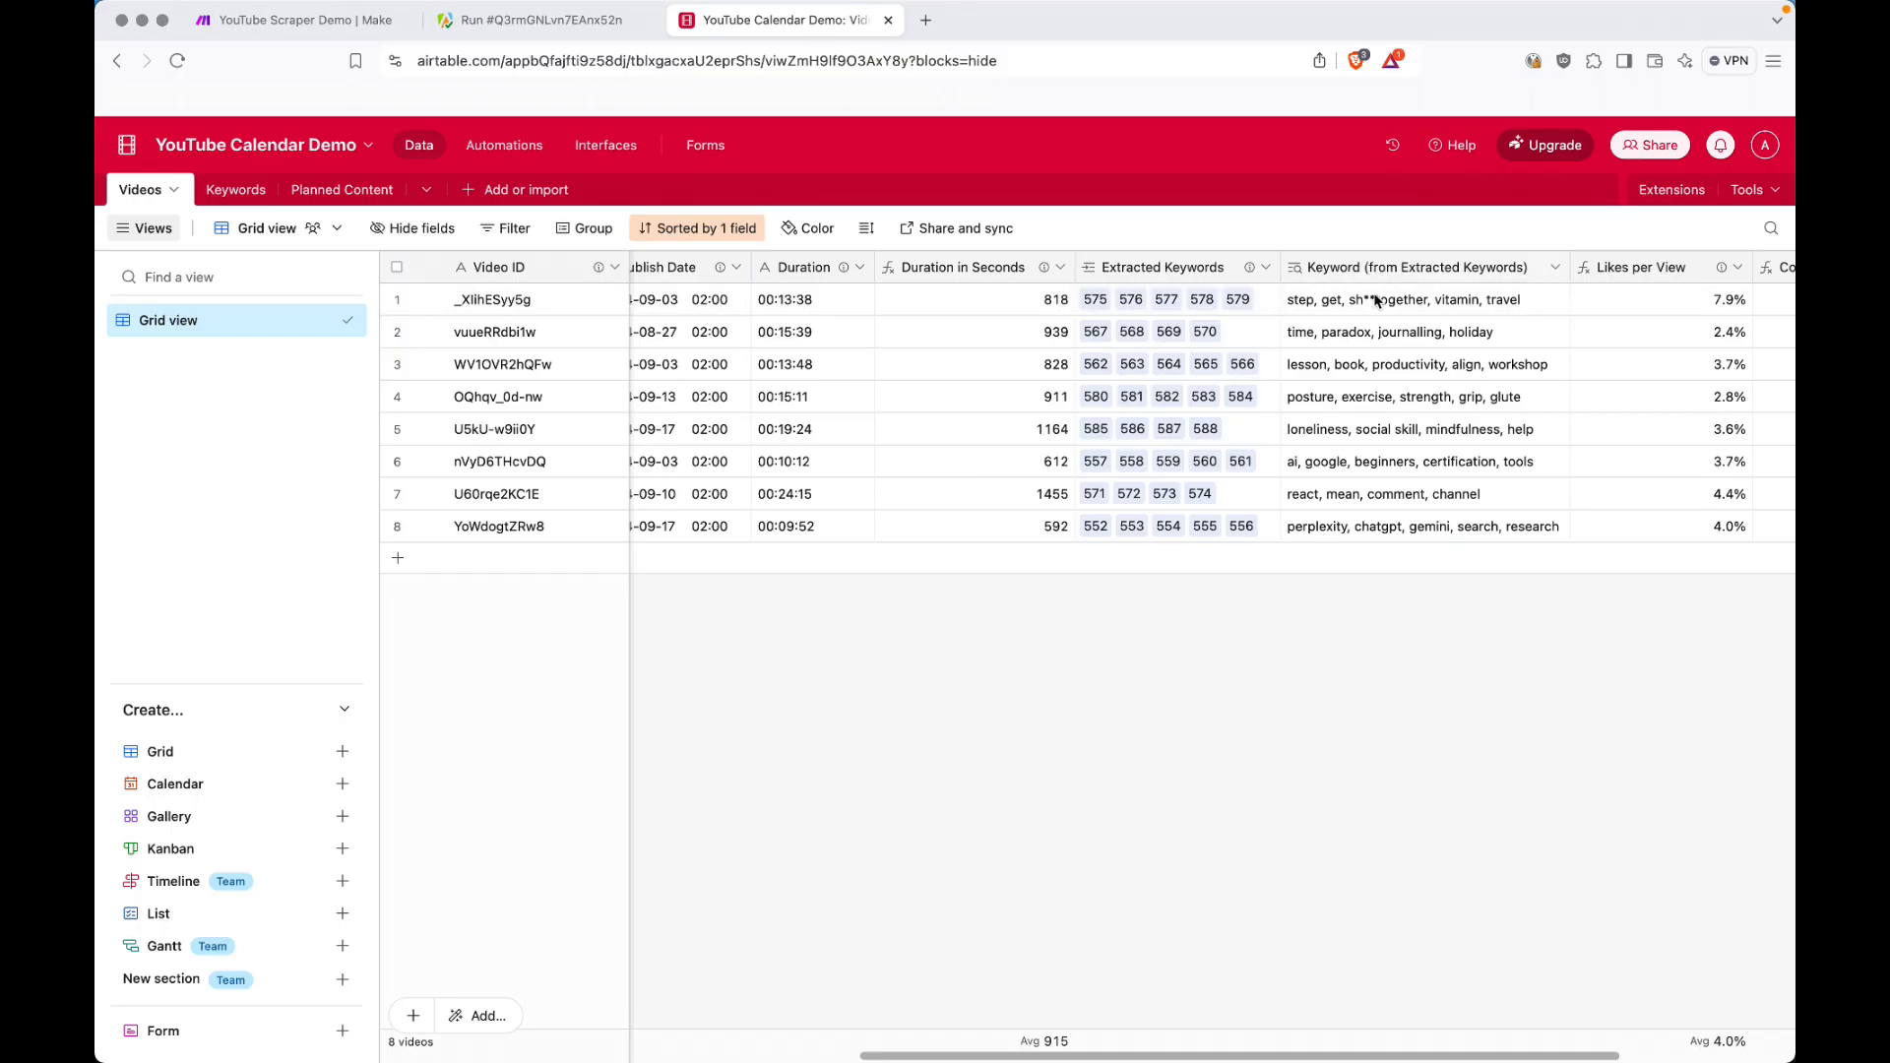
Review the extracted keyword names, Likes per View and Comments per View for the records in the Videos table.
scroll(1375, 305, "right", 5)
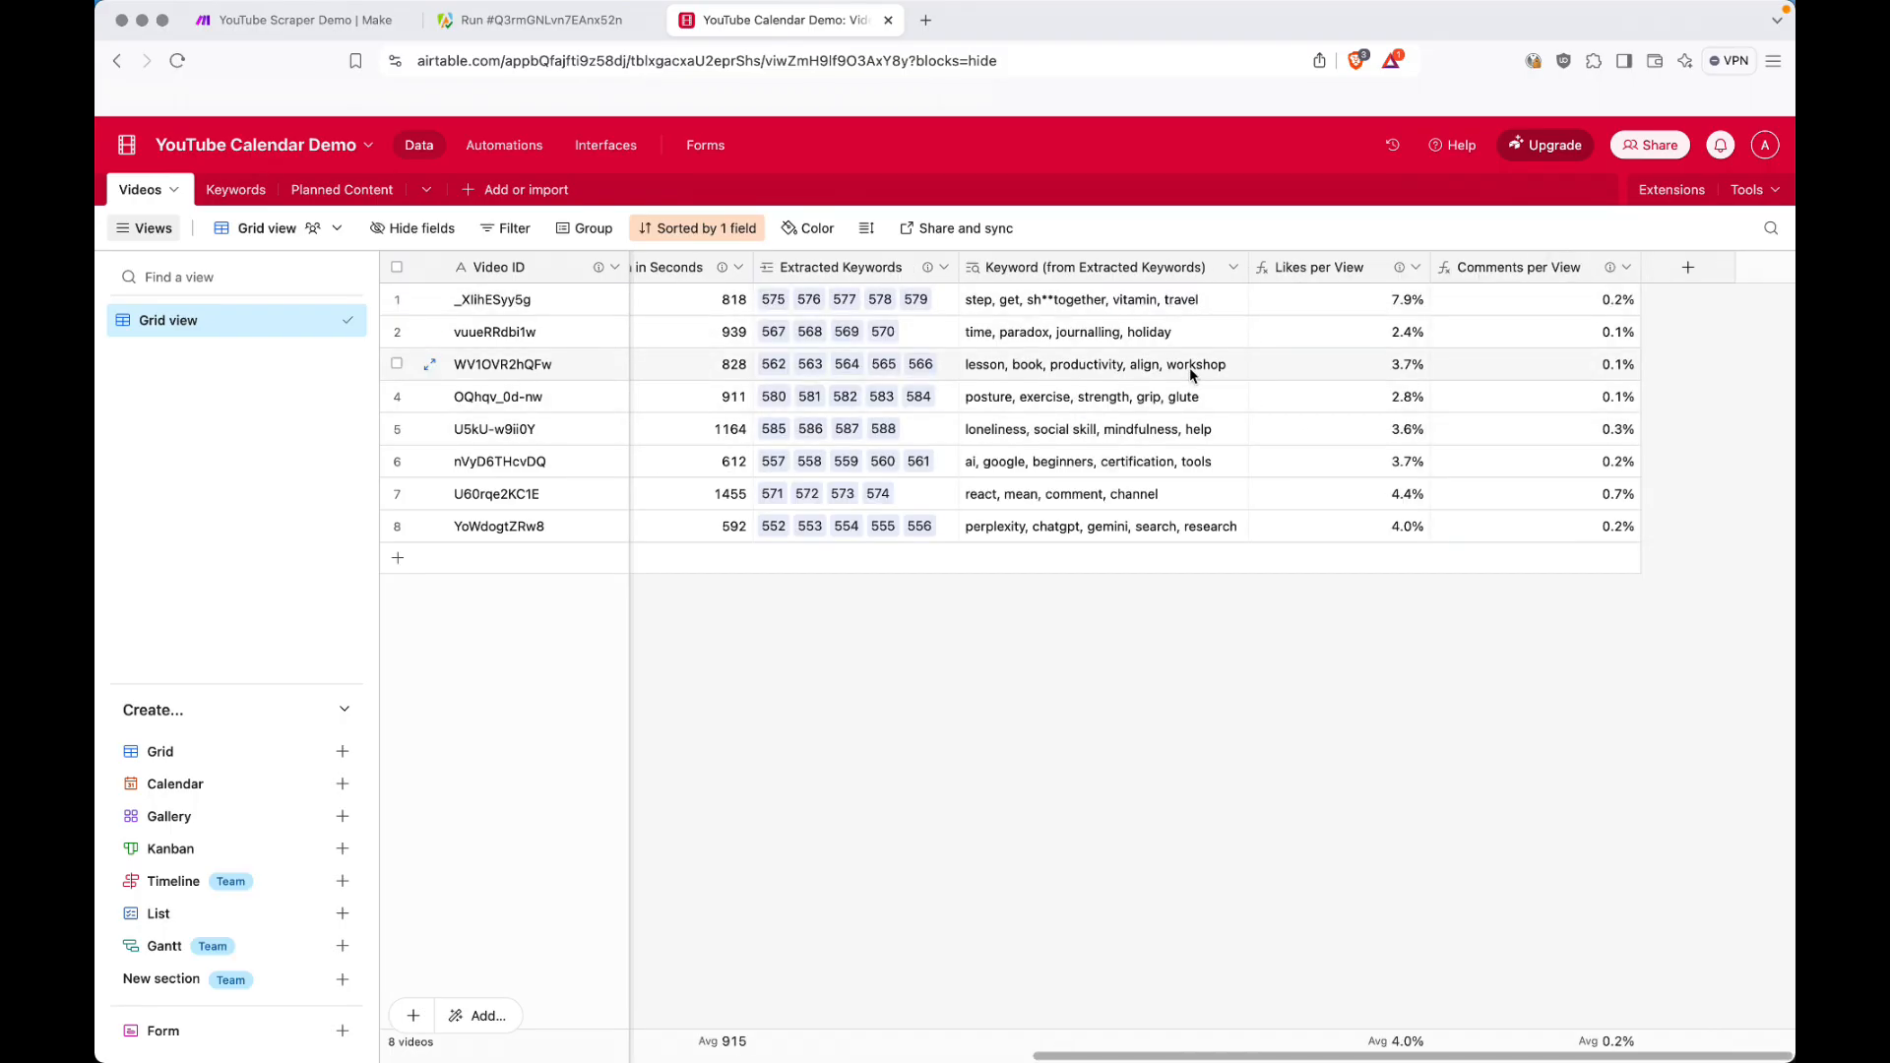
scroll(1189, 369, "left", 10)
scroll(1189, 374, "left", 2)
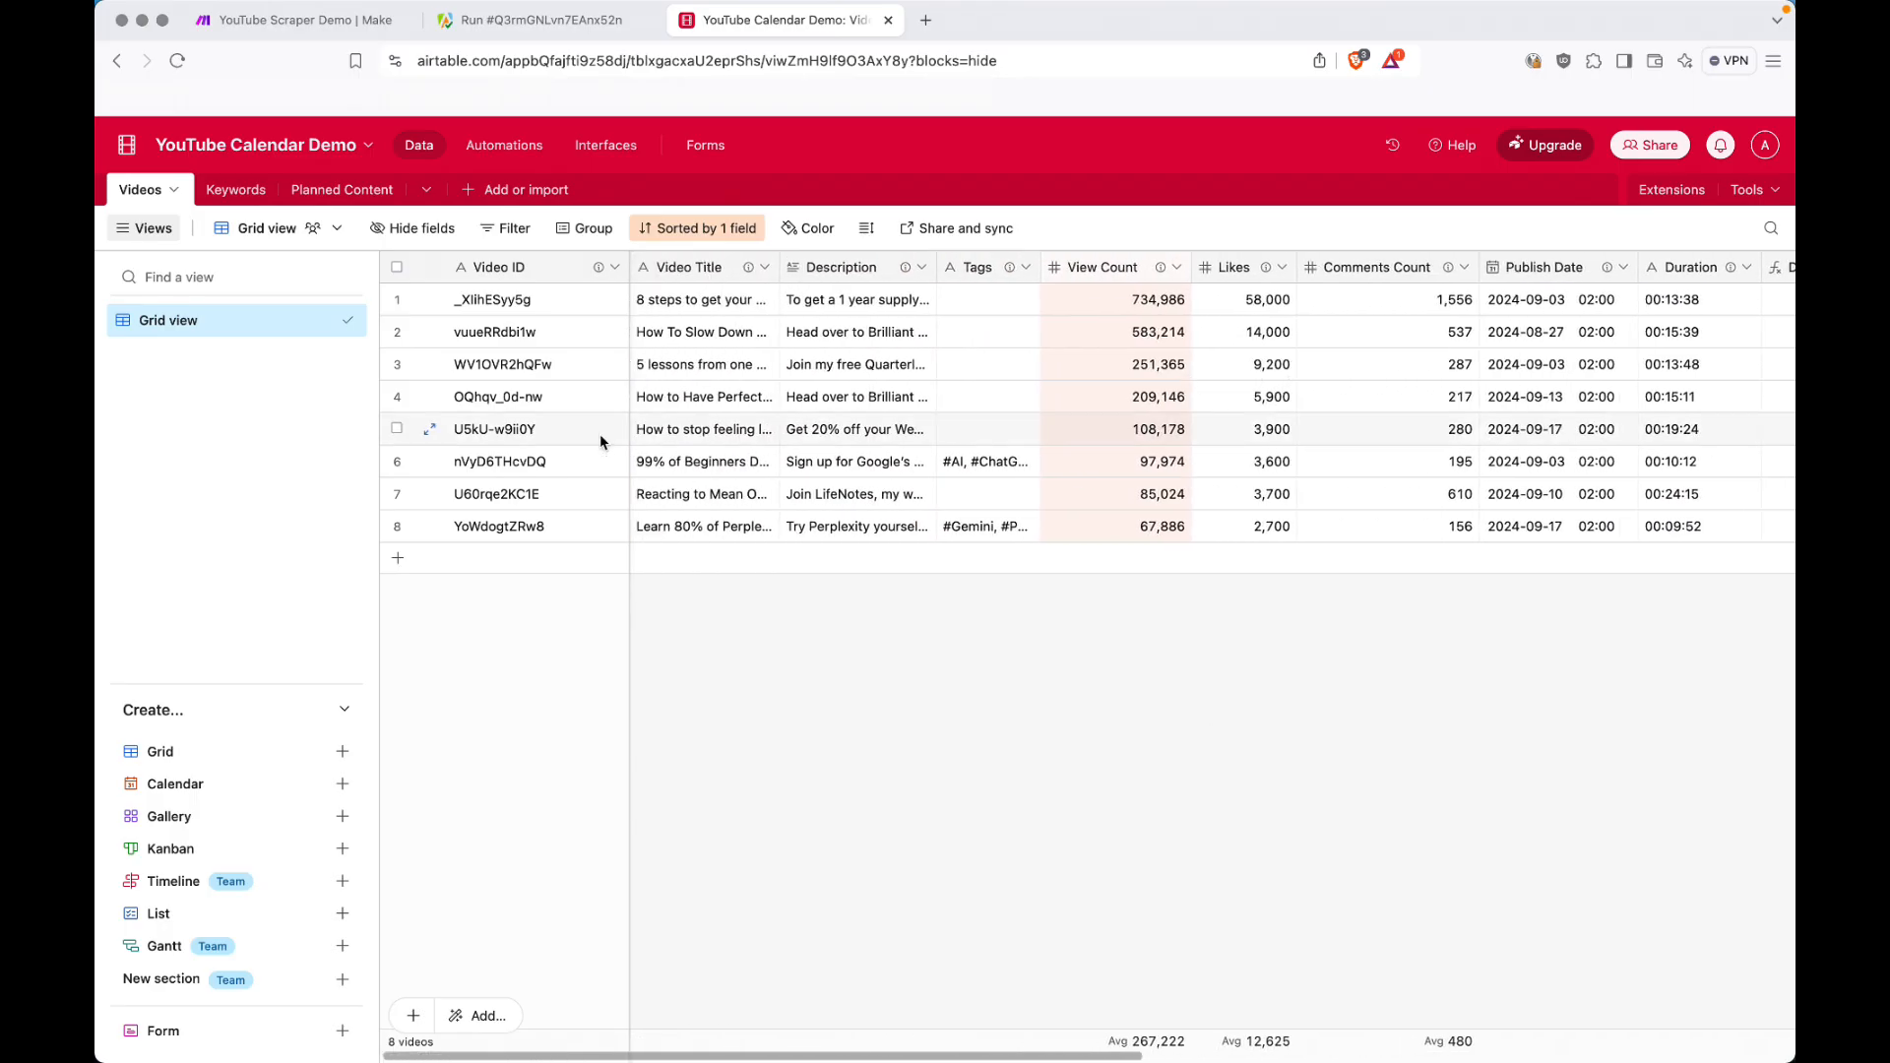
Review the Keywords table, including linked videos, total views, average engagement and keyword importance.
left_click(243, 196)
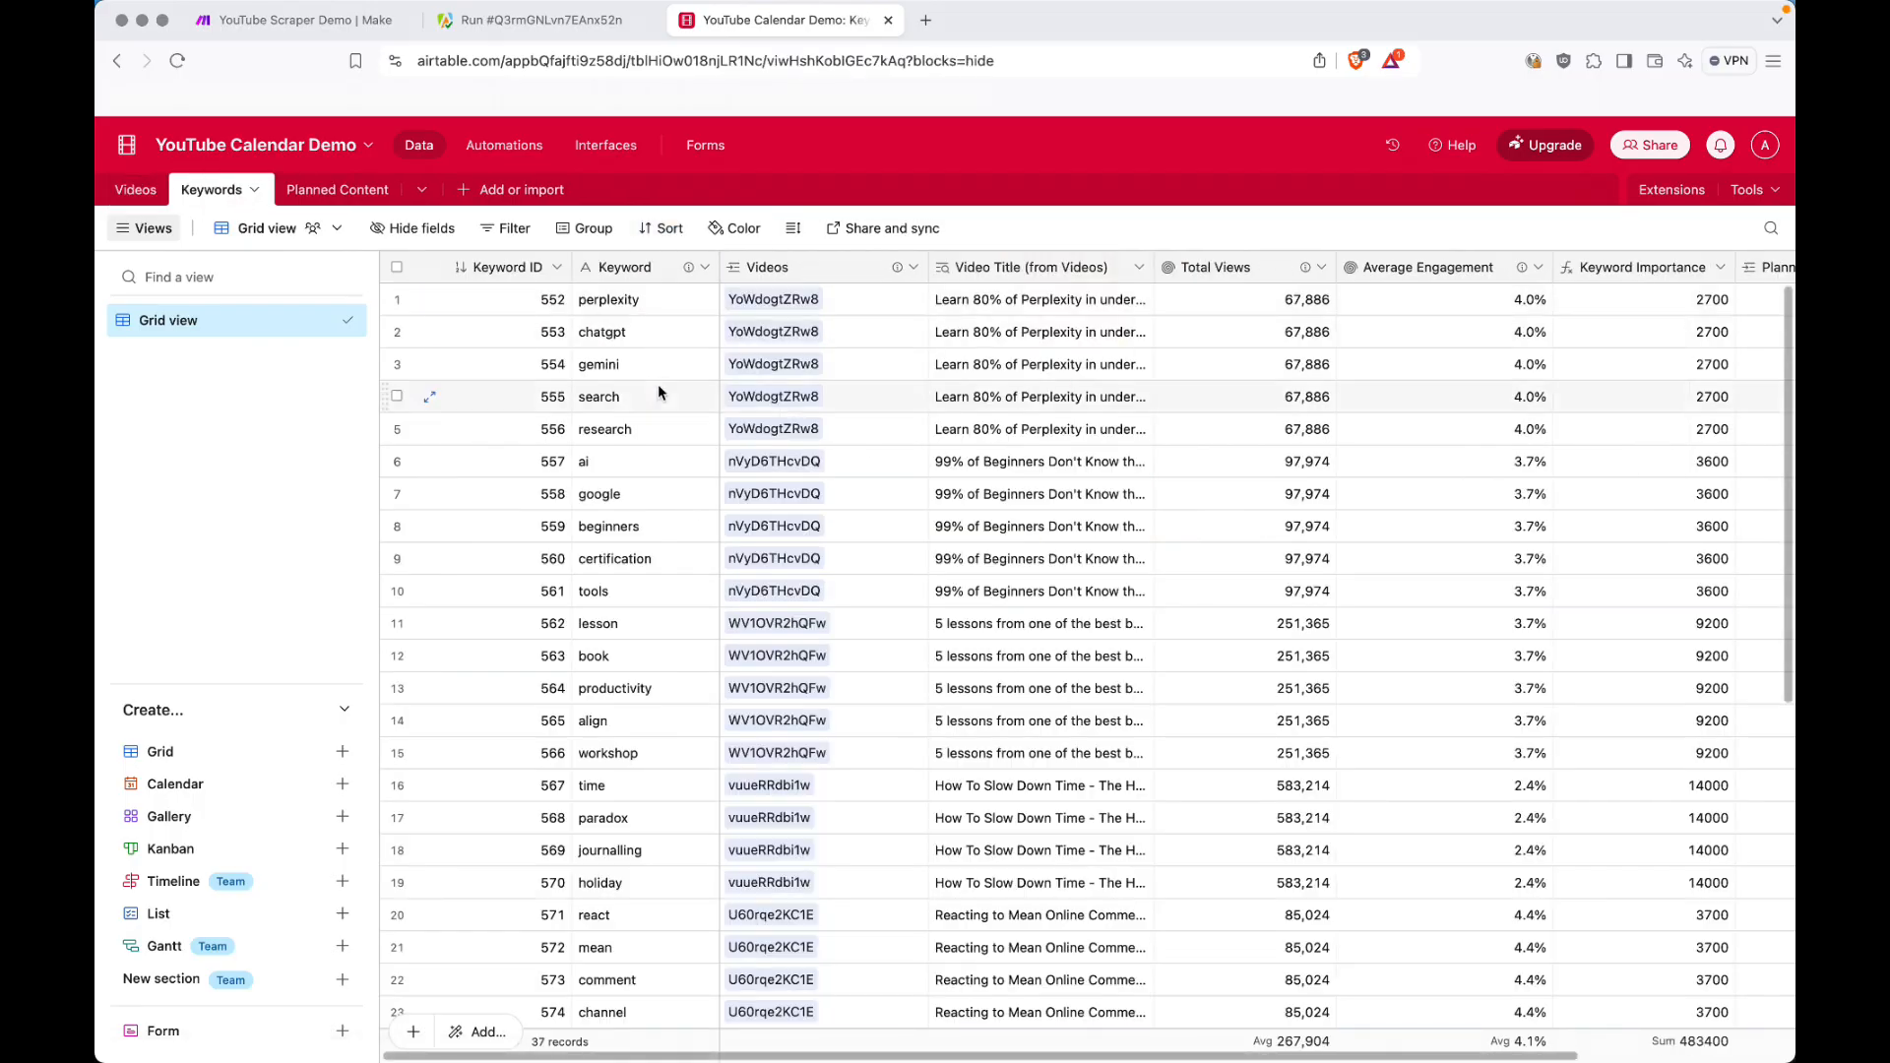
scroll(671, 516, "down", 5)
scroll(672, 521, "up", 5)
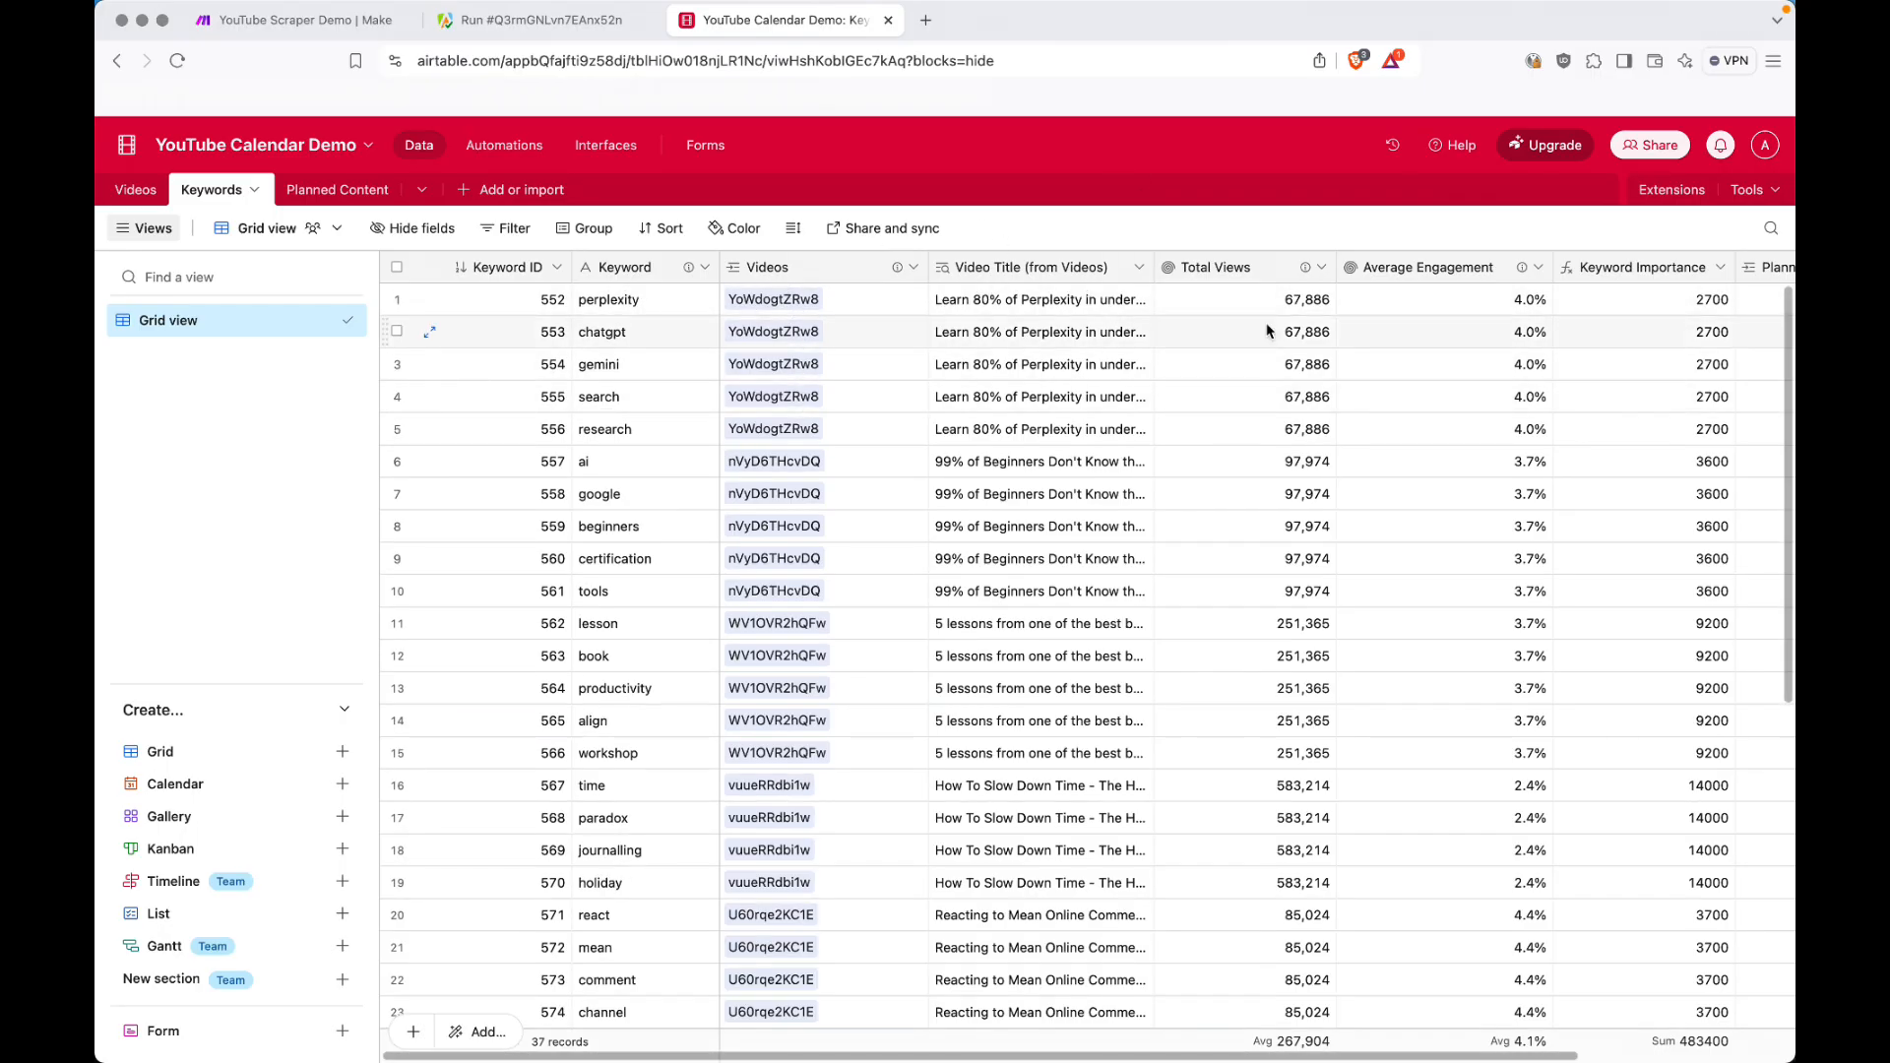
scroll(1432, 320, "right", 3)
scroll(1432, 320, "right", 2)
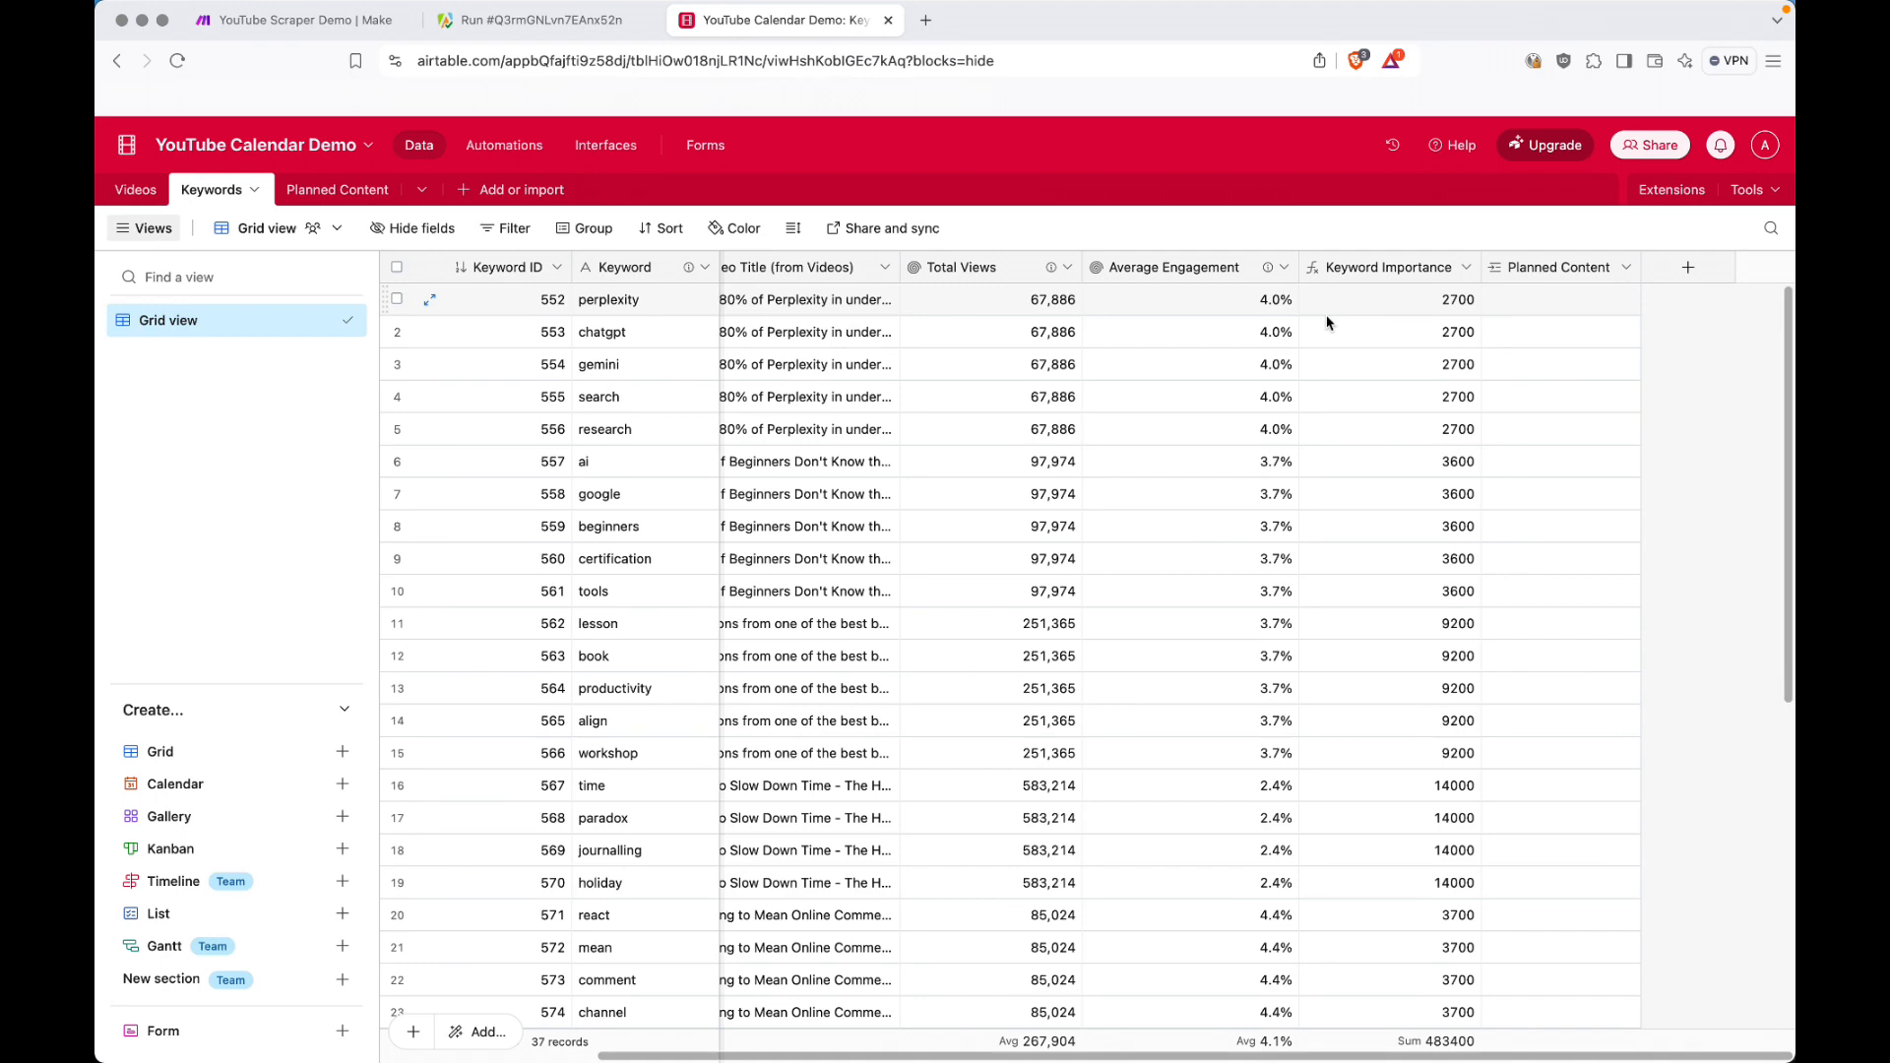
scroll(1269, 359, "left", 5)
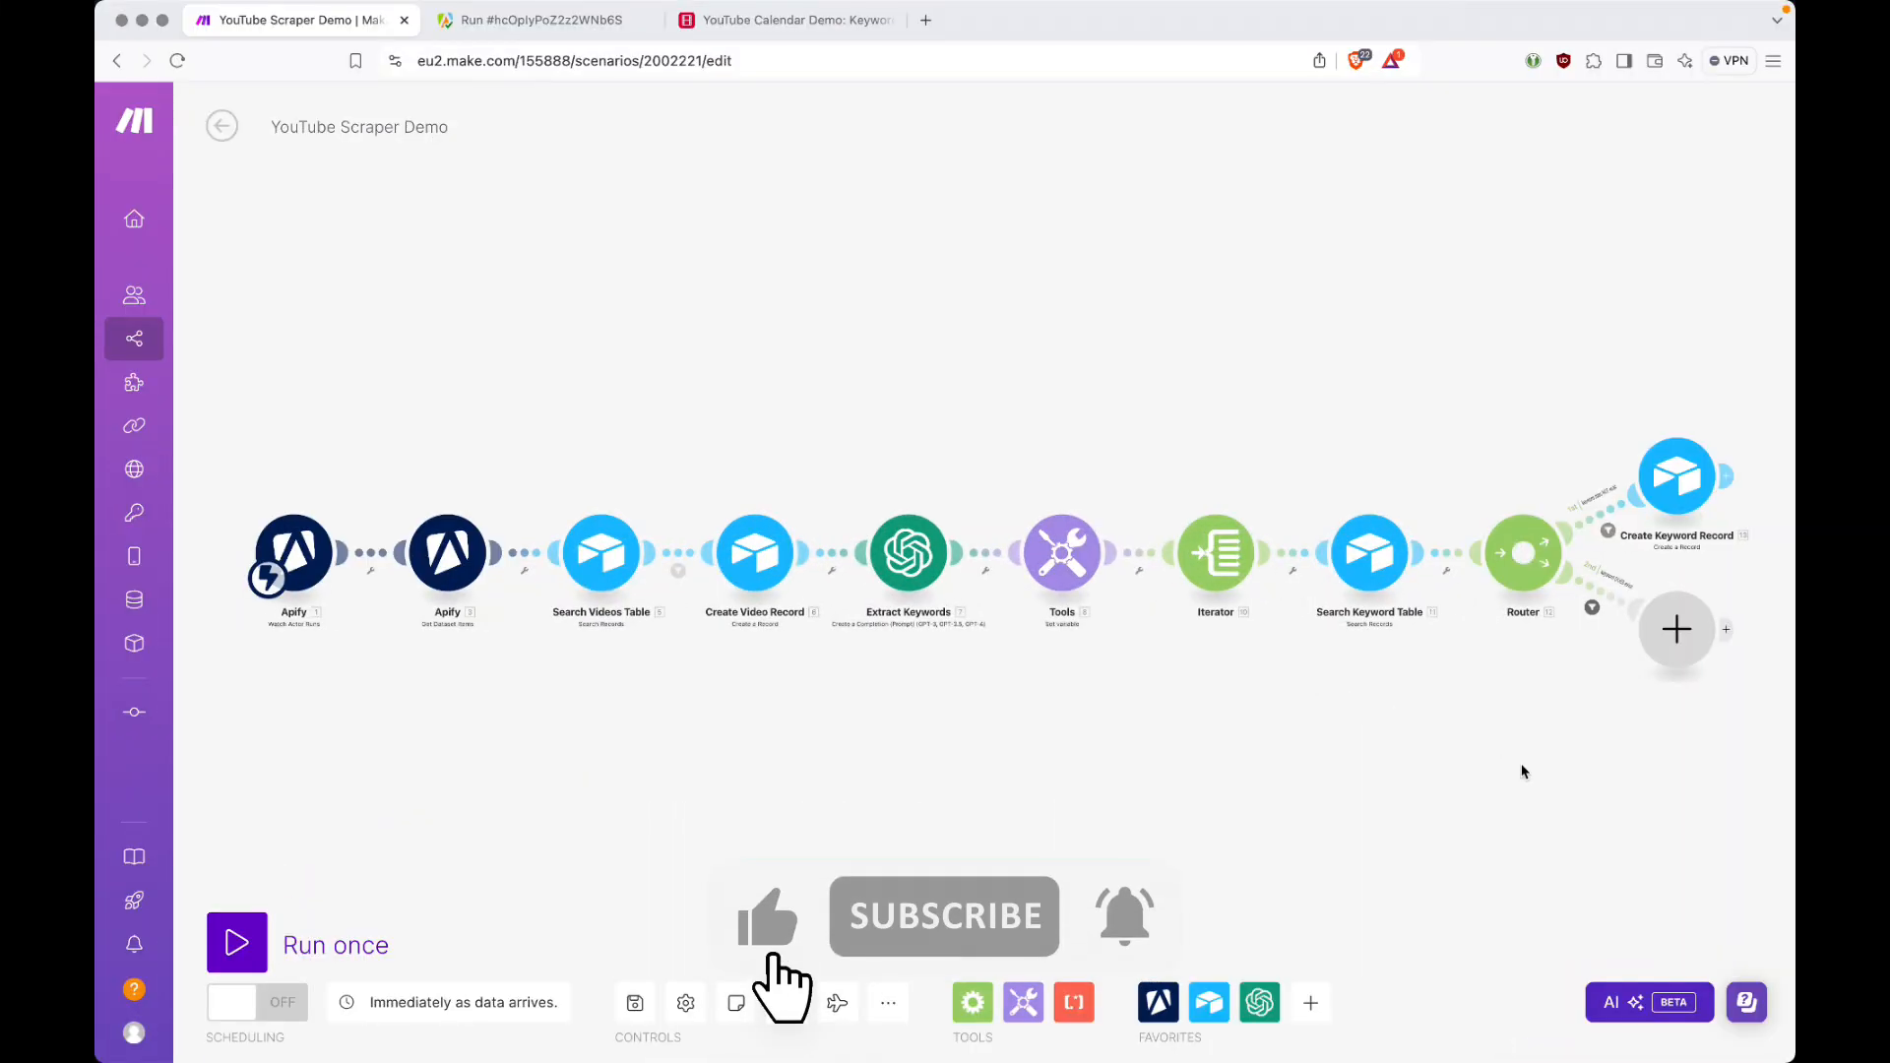
In the Make scenario, add an Airtable Update a Record module to the router's second route for existing keywords.
left_click_drag(1622, 768, 1431, 767)
scroll(1431, 768, "up", 2)
scroll(1431, 766, "up", 3)
left_click_drag(1565, 747, 1263, 755)
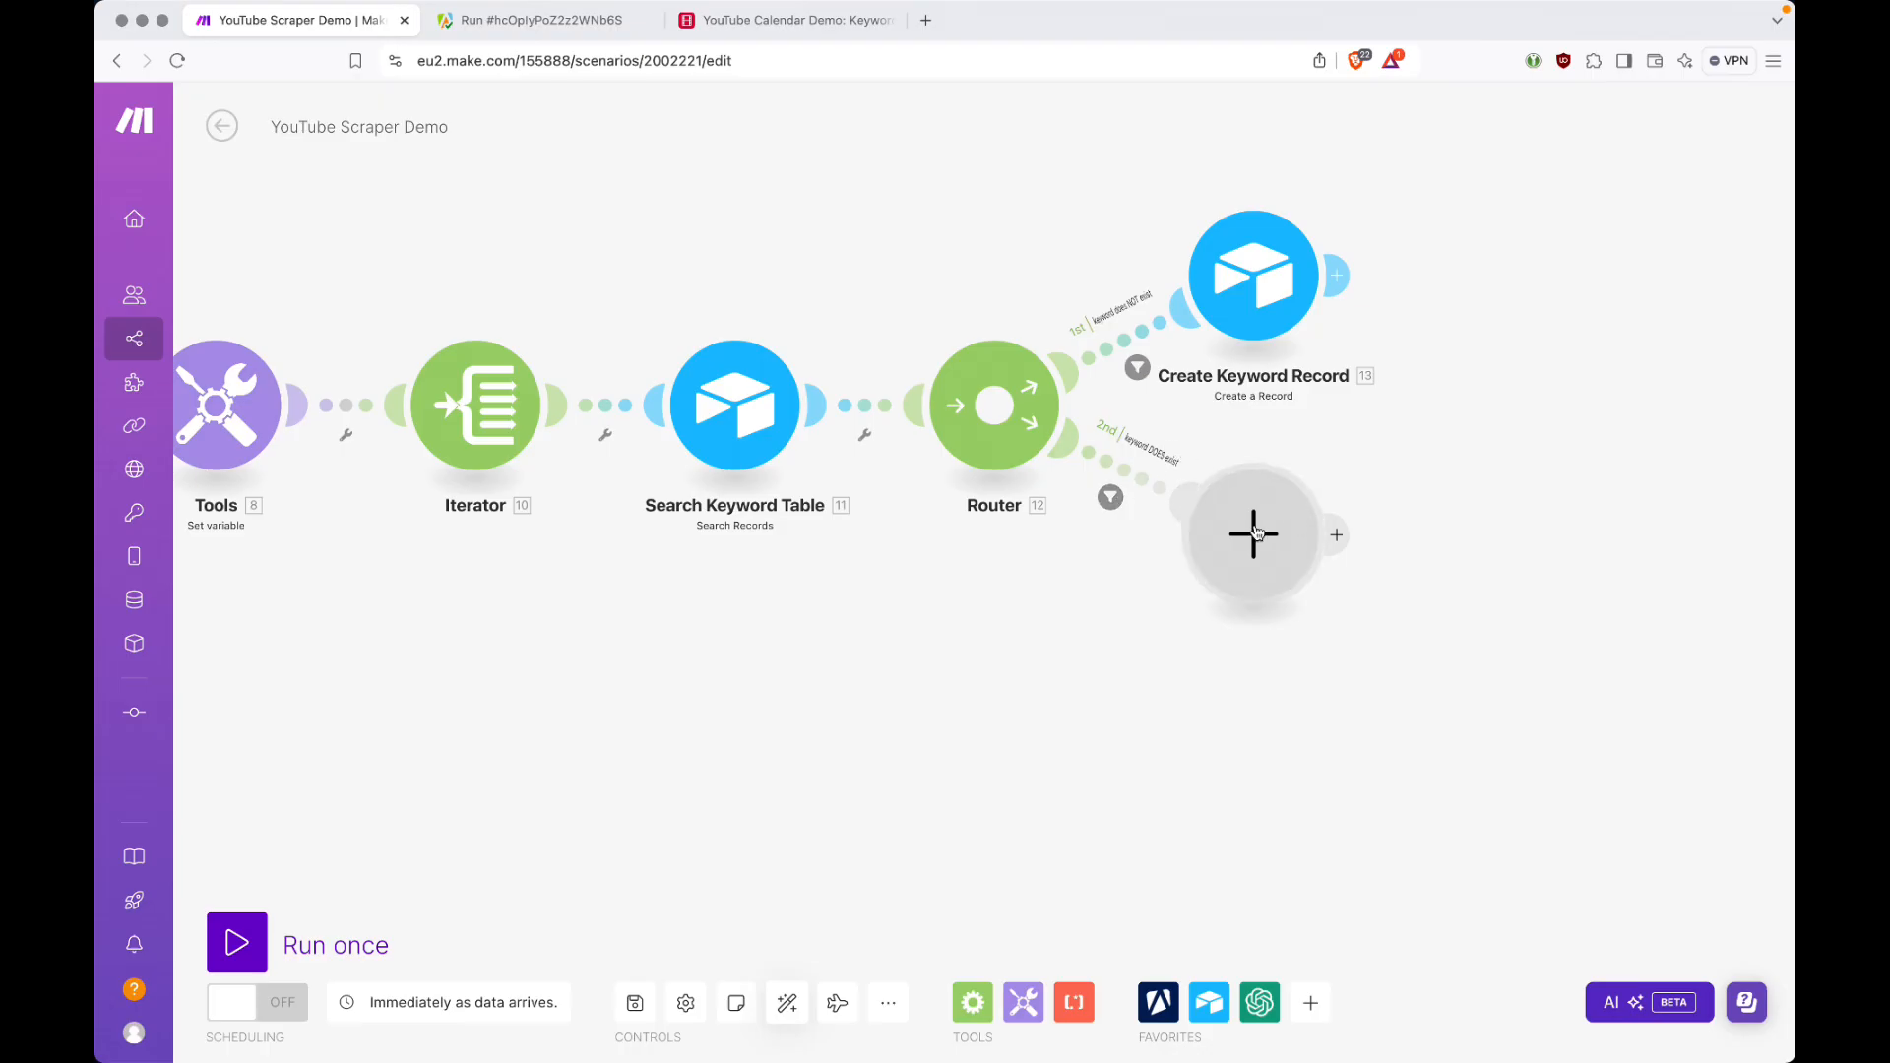
left_click(1256, 533)
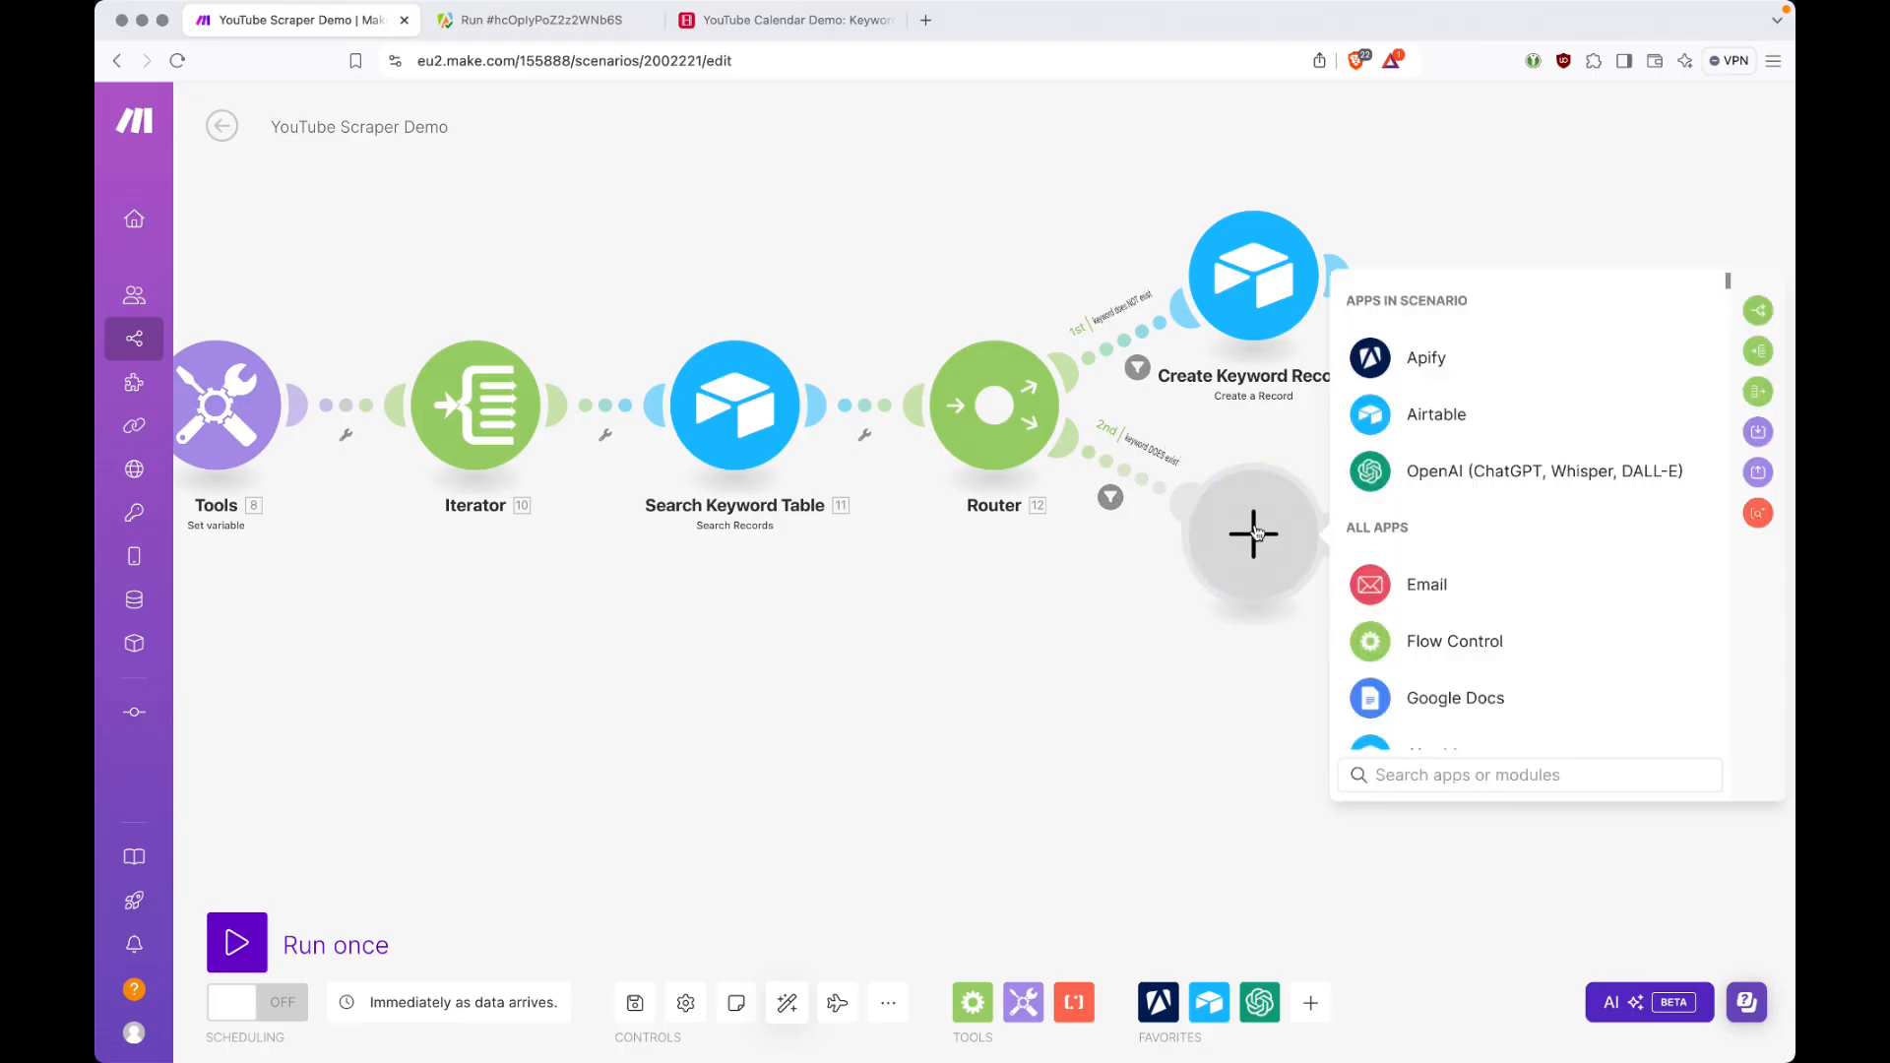
left_click(1471, 406)
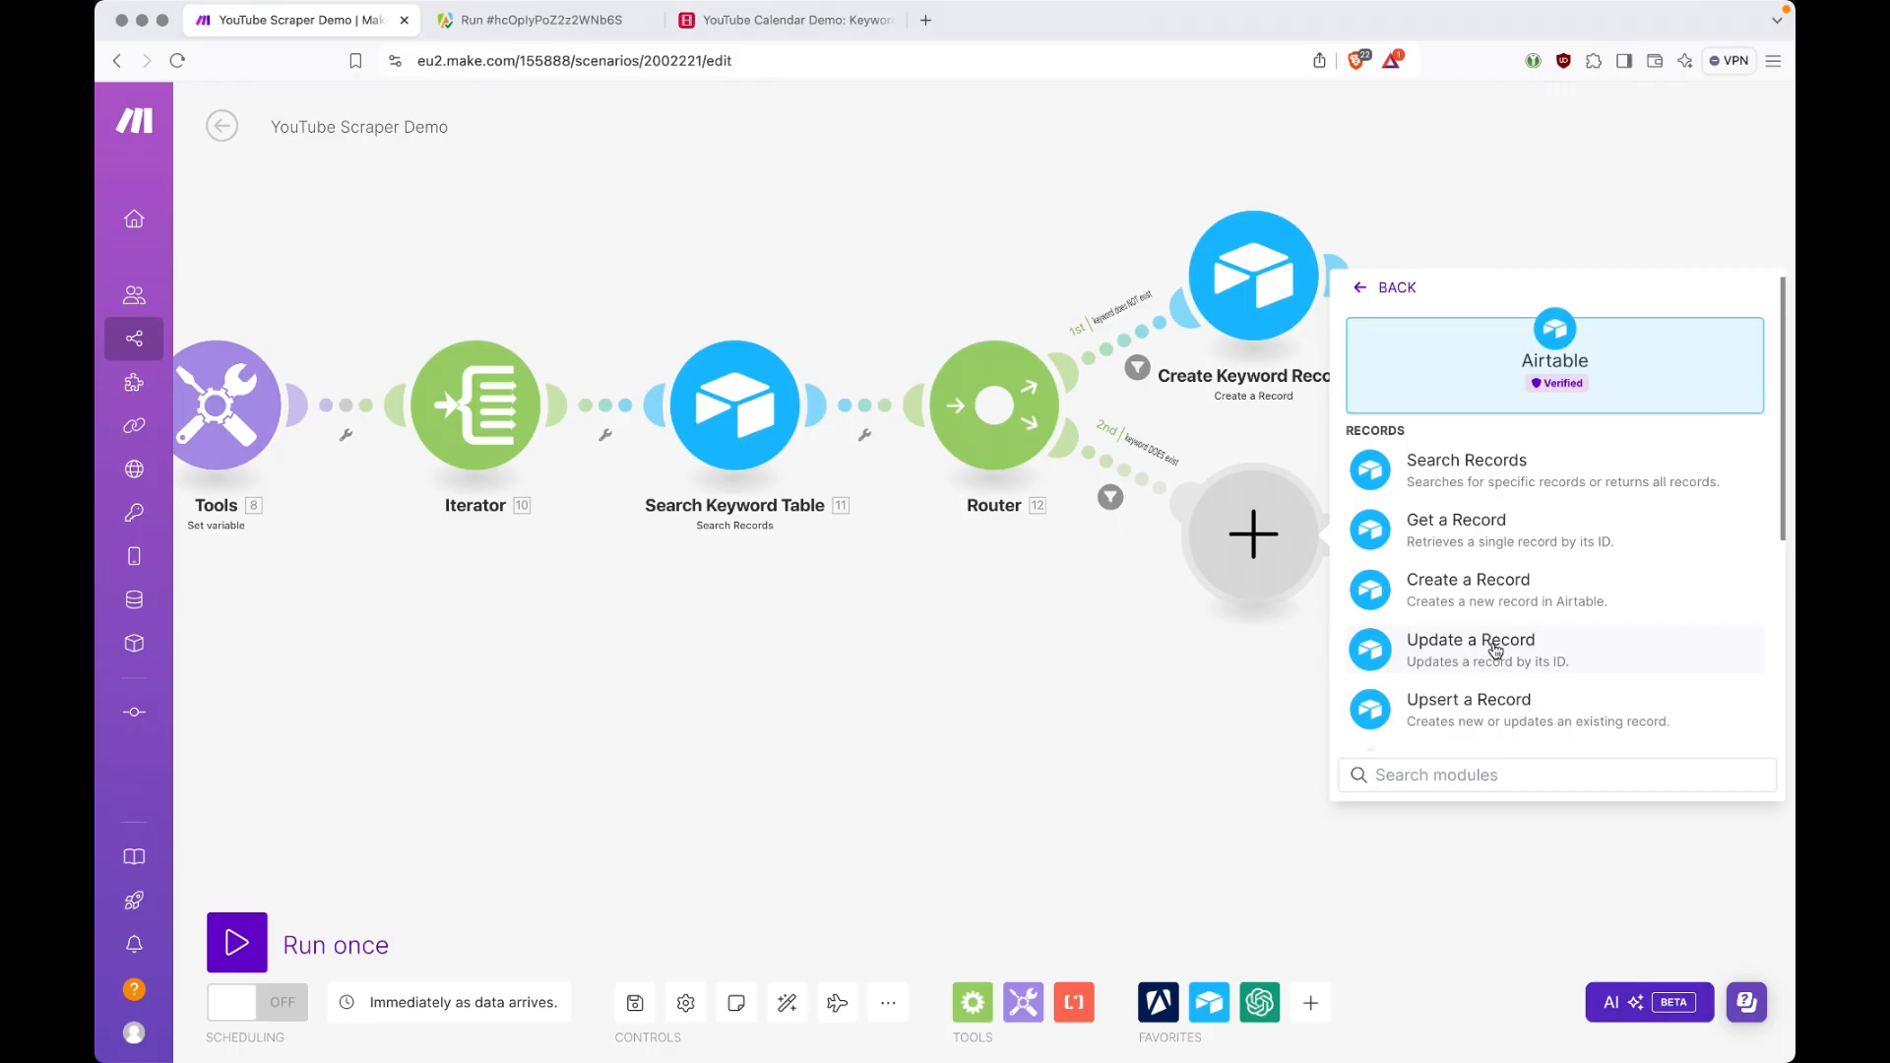
left_click(782, 25)
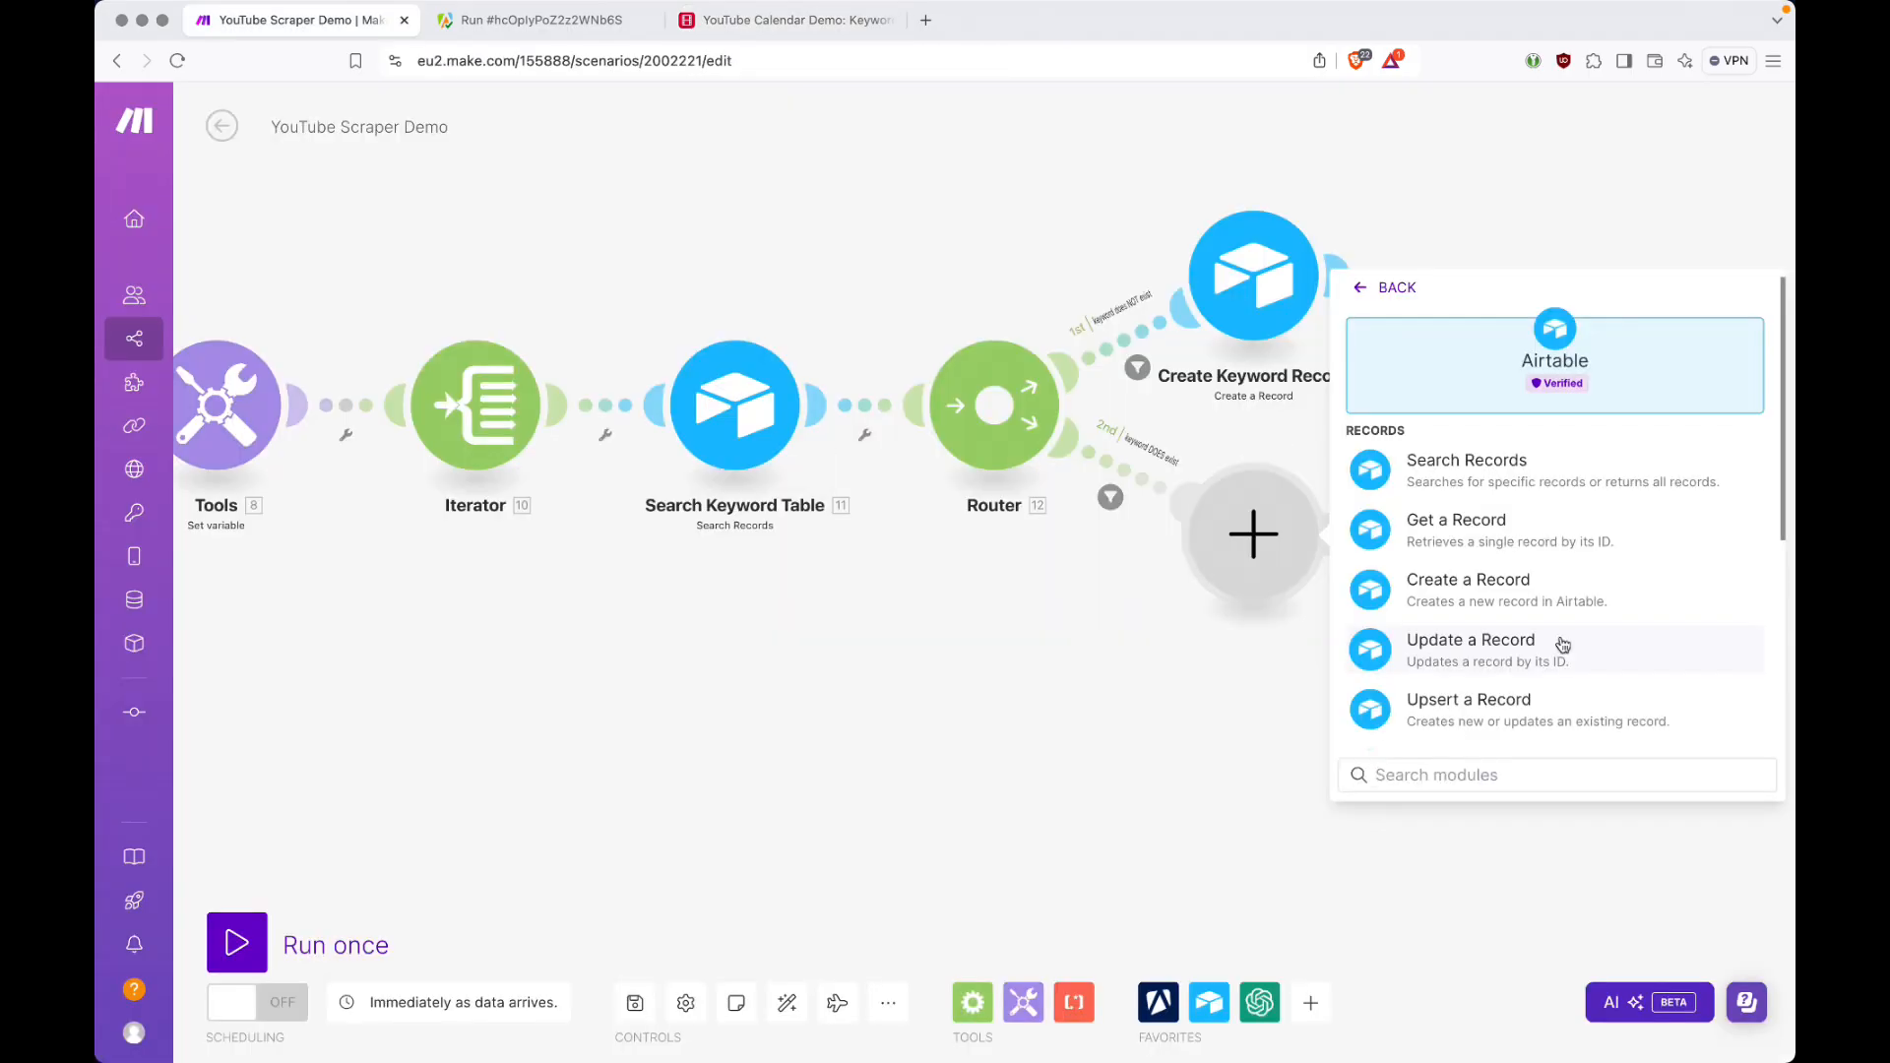
left_click(1434, 646)
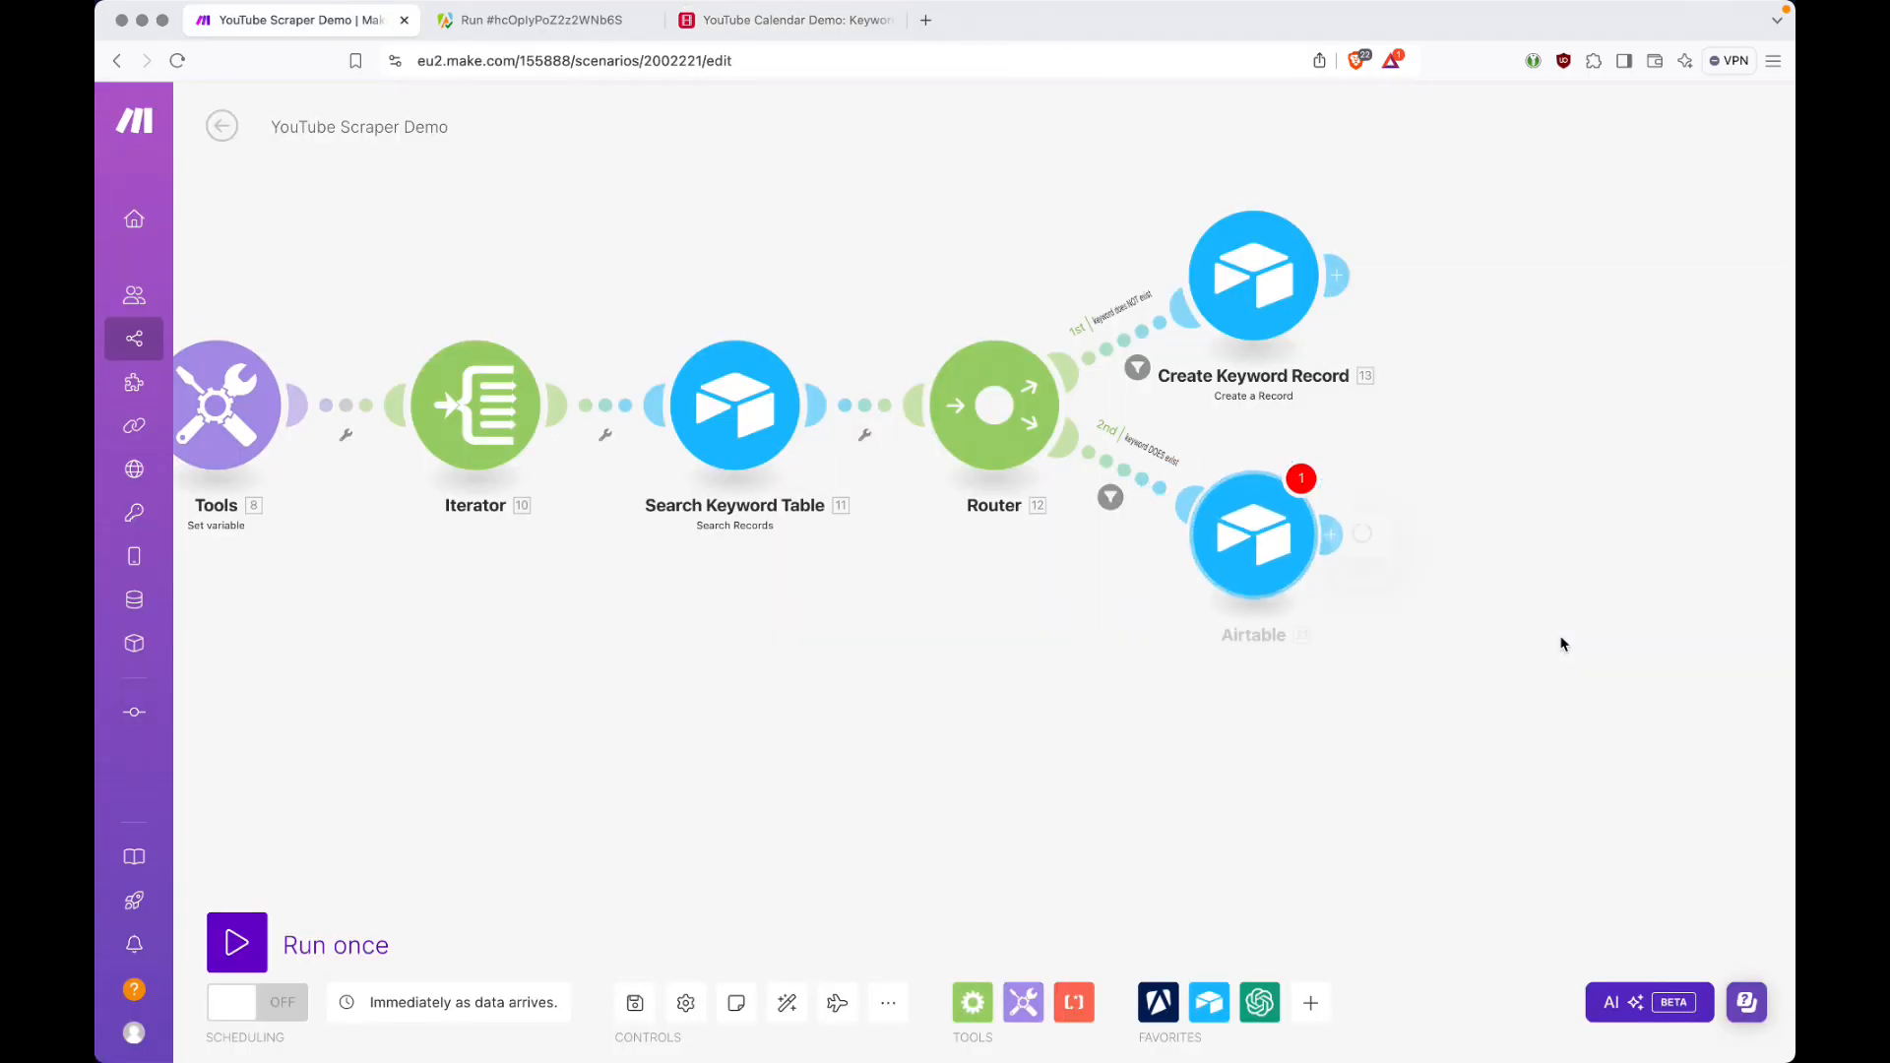
Set the update module to the YouTube Calendar Demo base and Keywords table, with Record ID mapped to the Search Keyword Table's ID.
left_click(1486, 538)
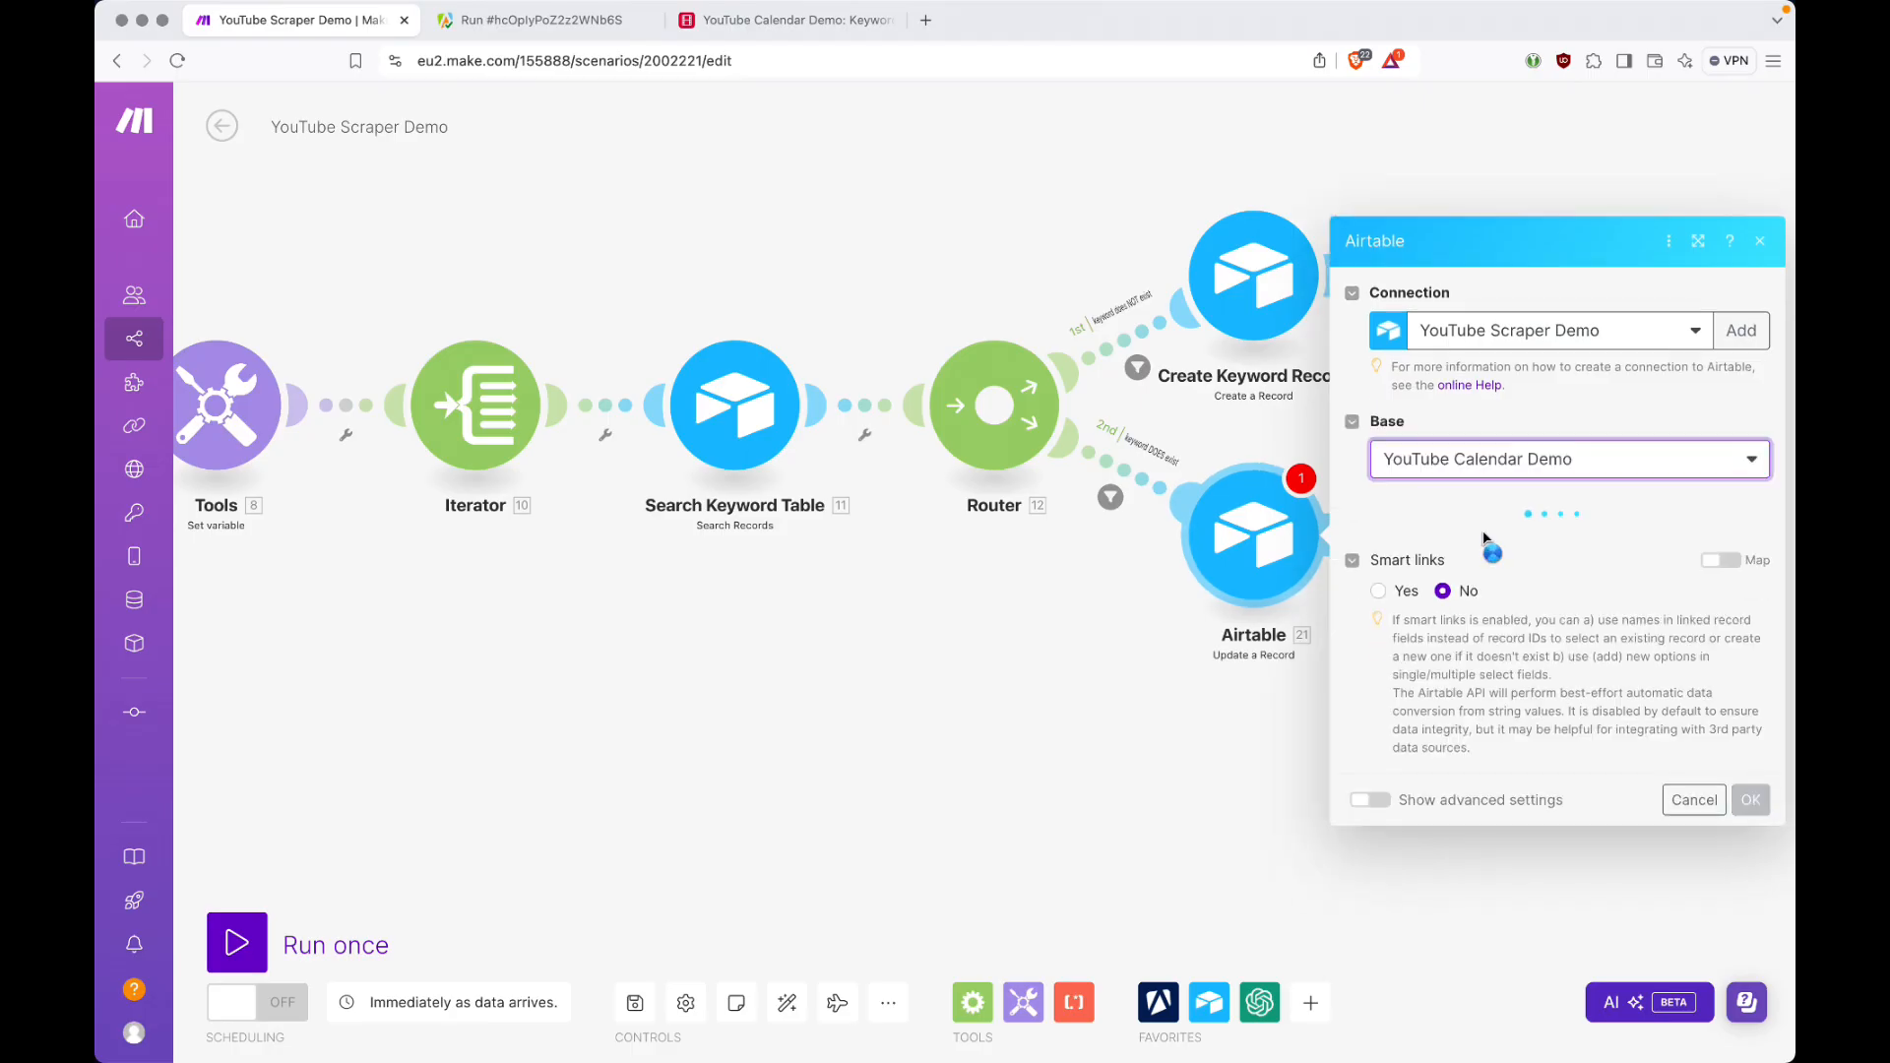
left_click(1481, 542)
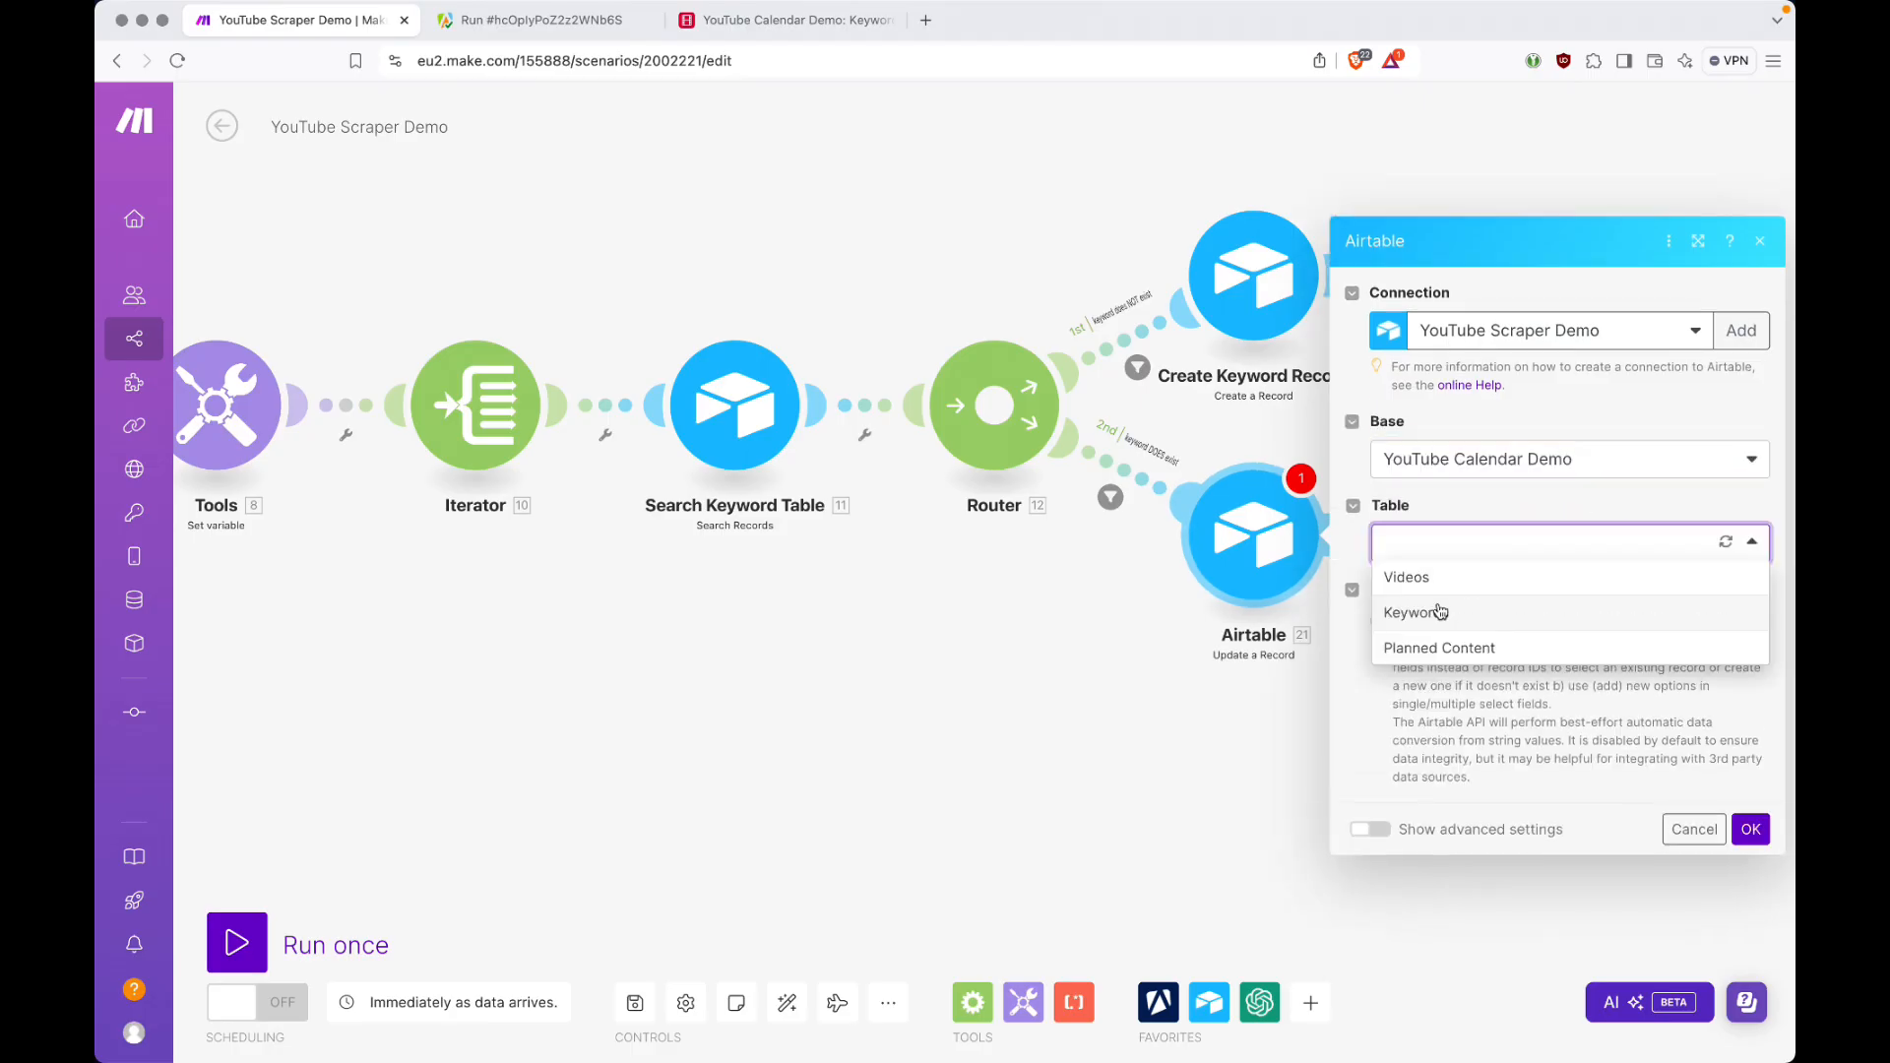
left_click(1440, 613)
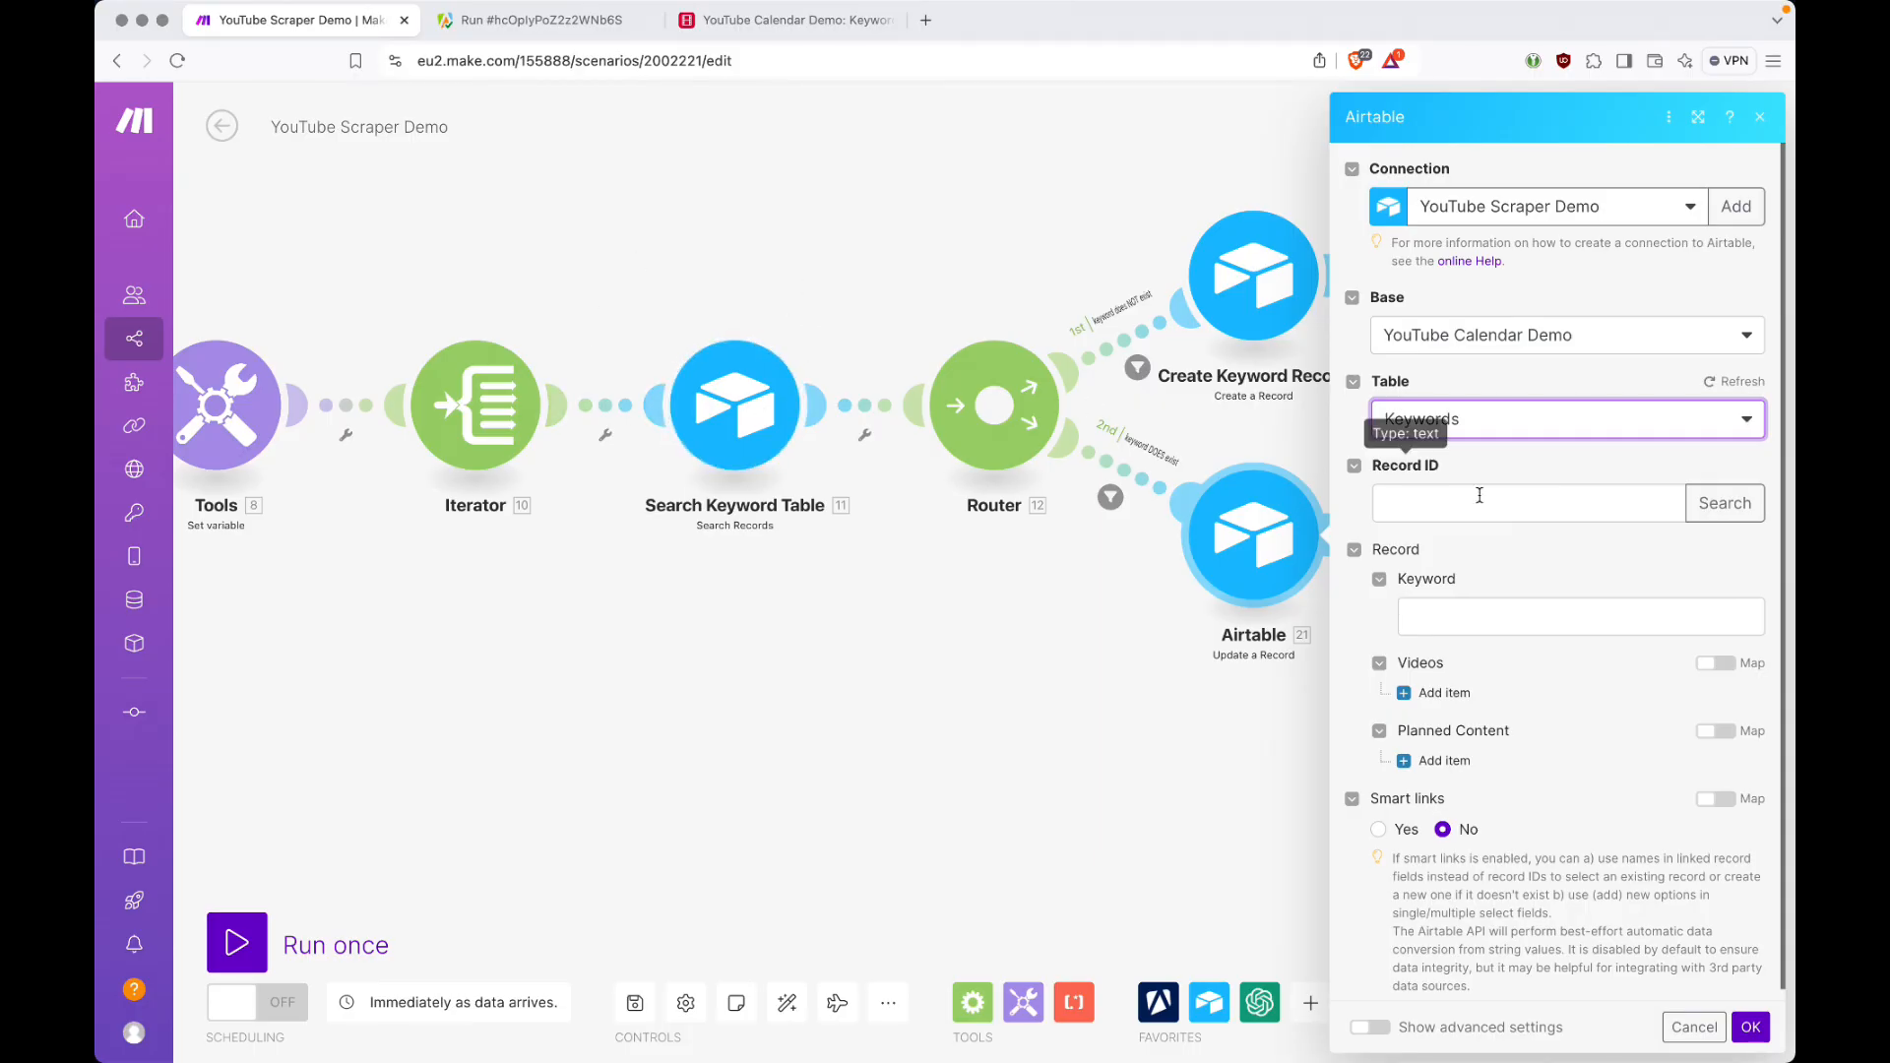
left_click(1479, 499)
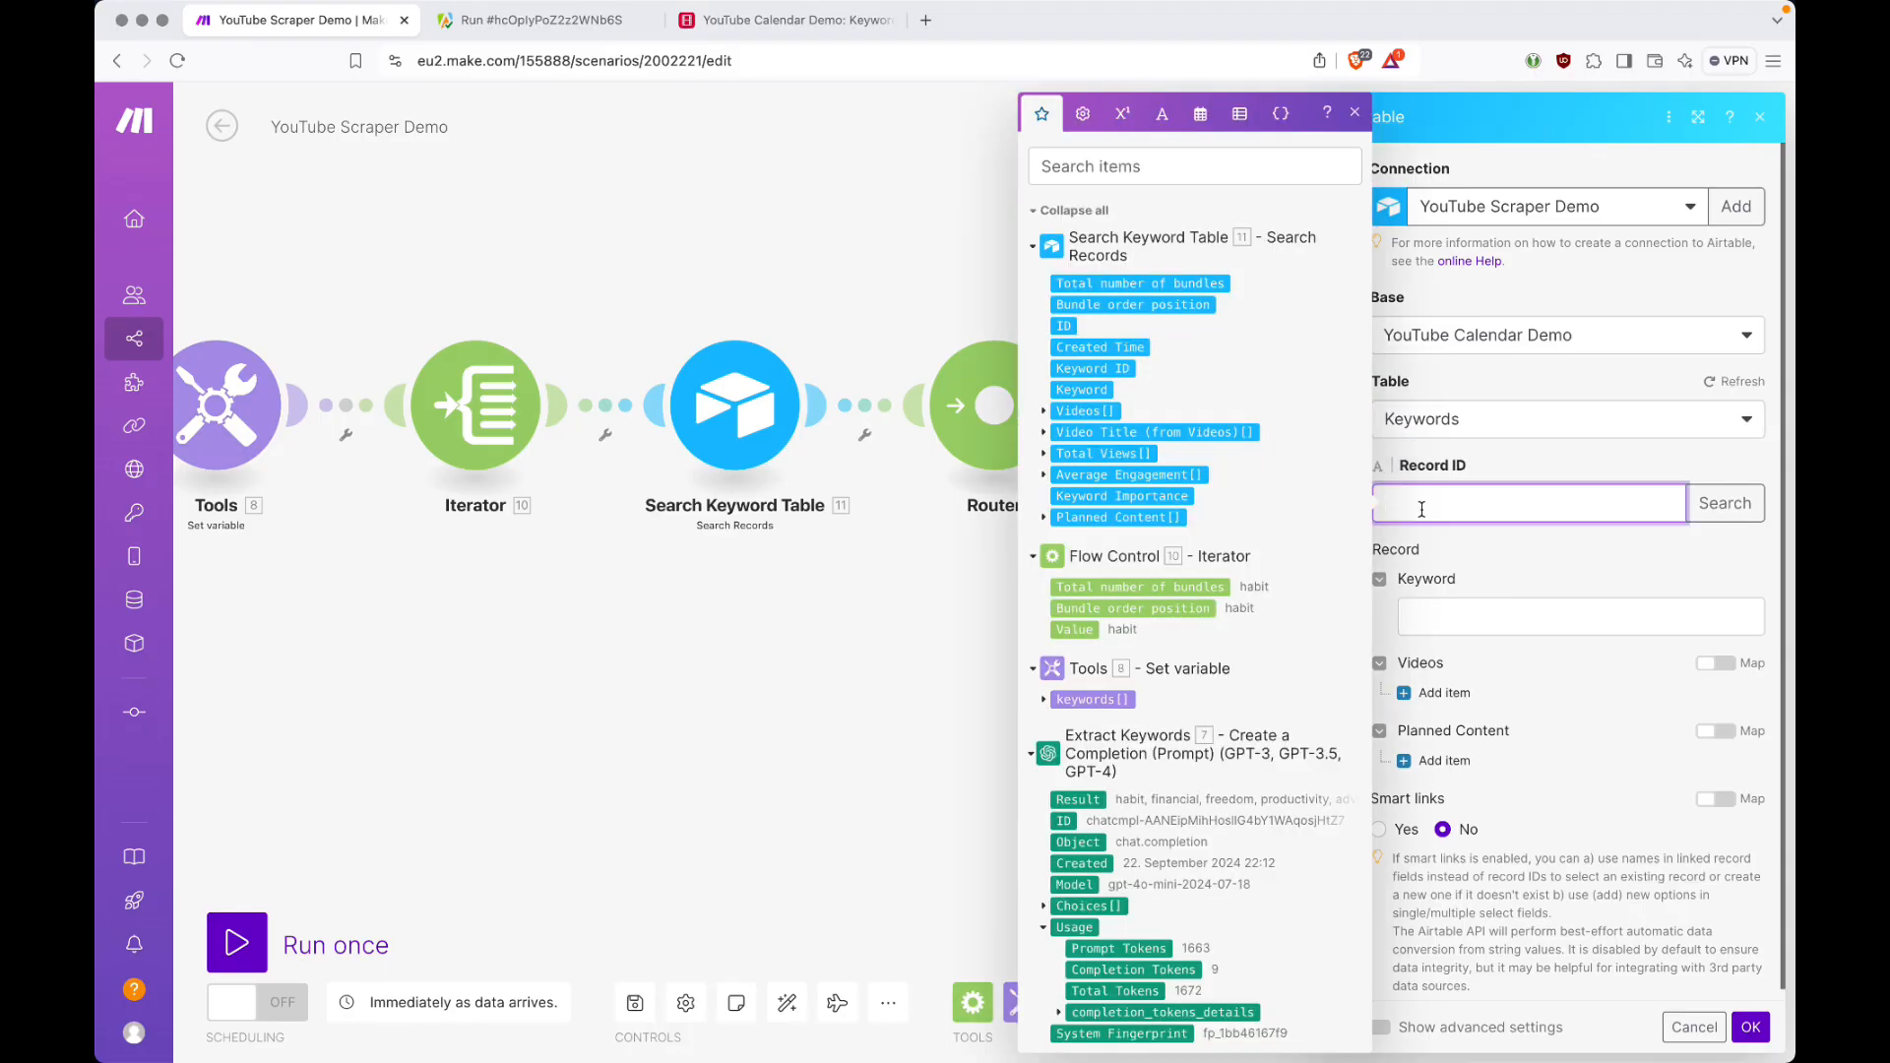
left_click(1063, 324)
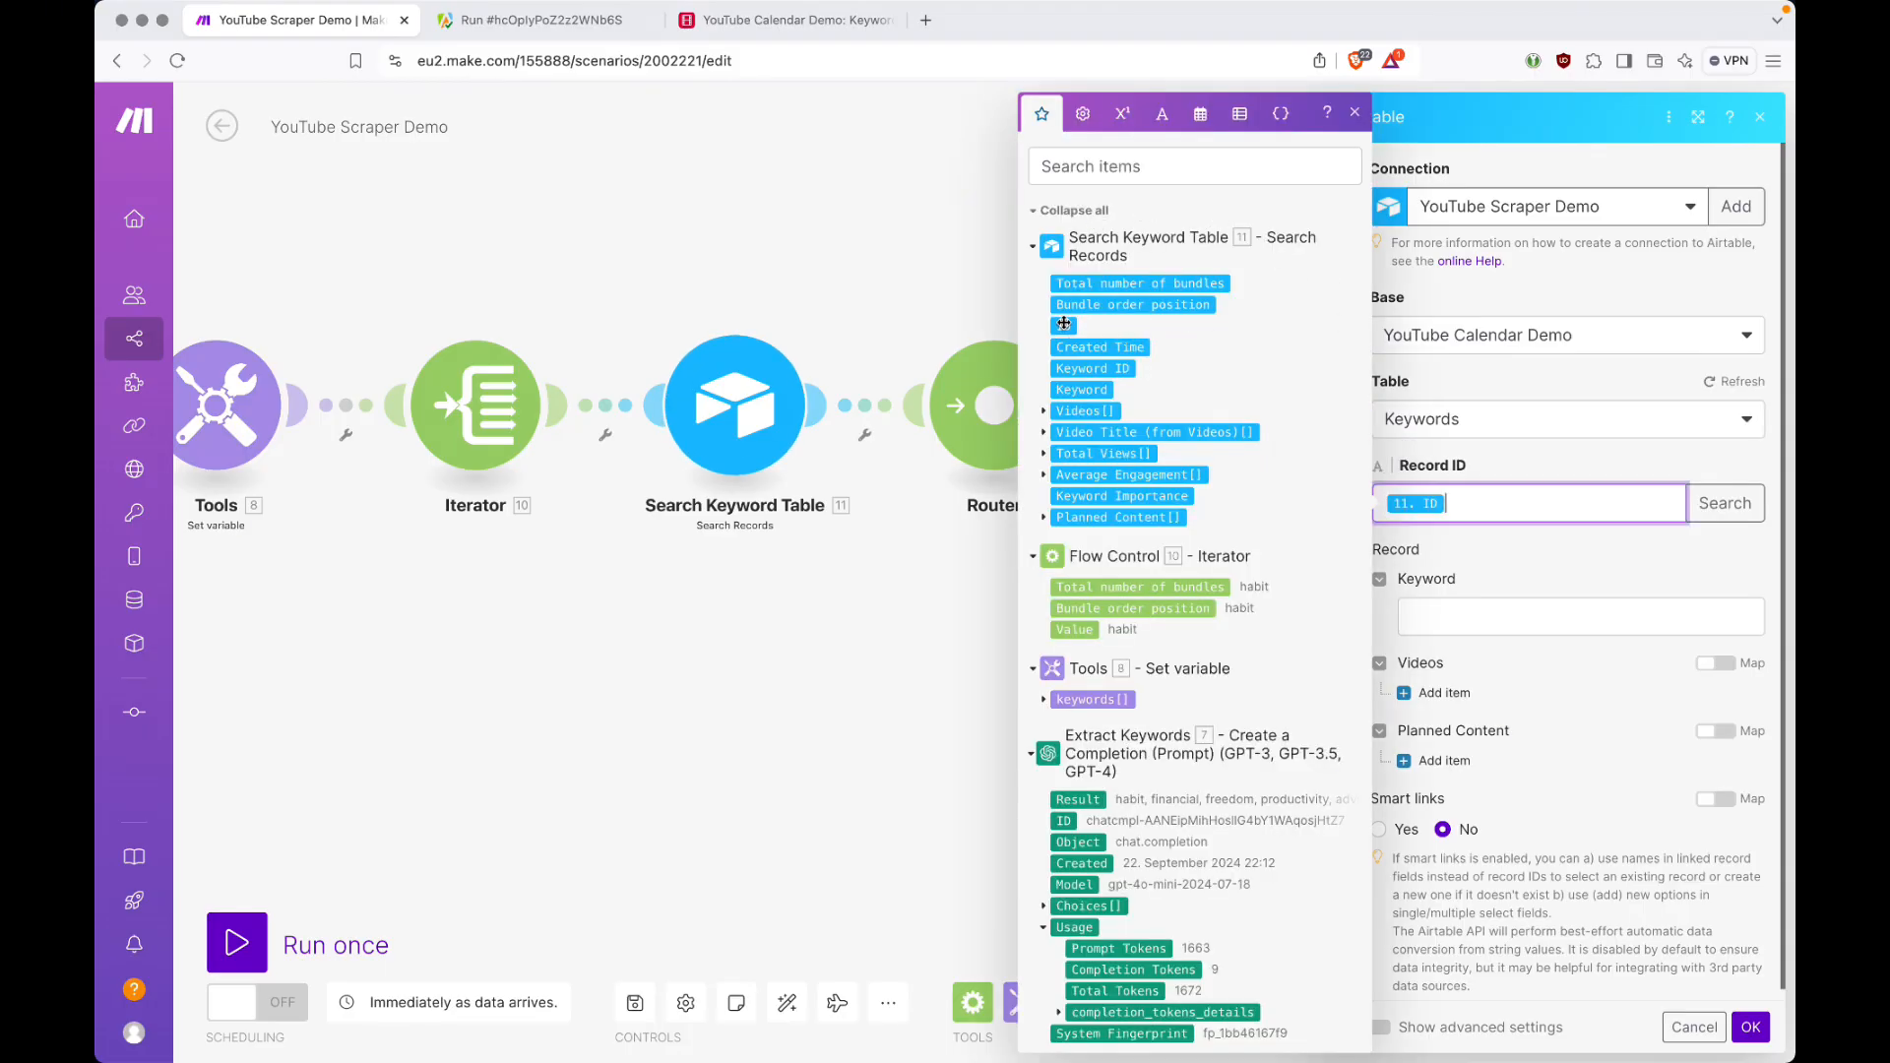
left_click(1528, 557)
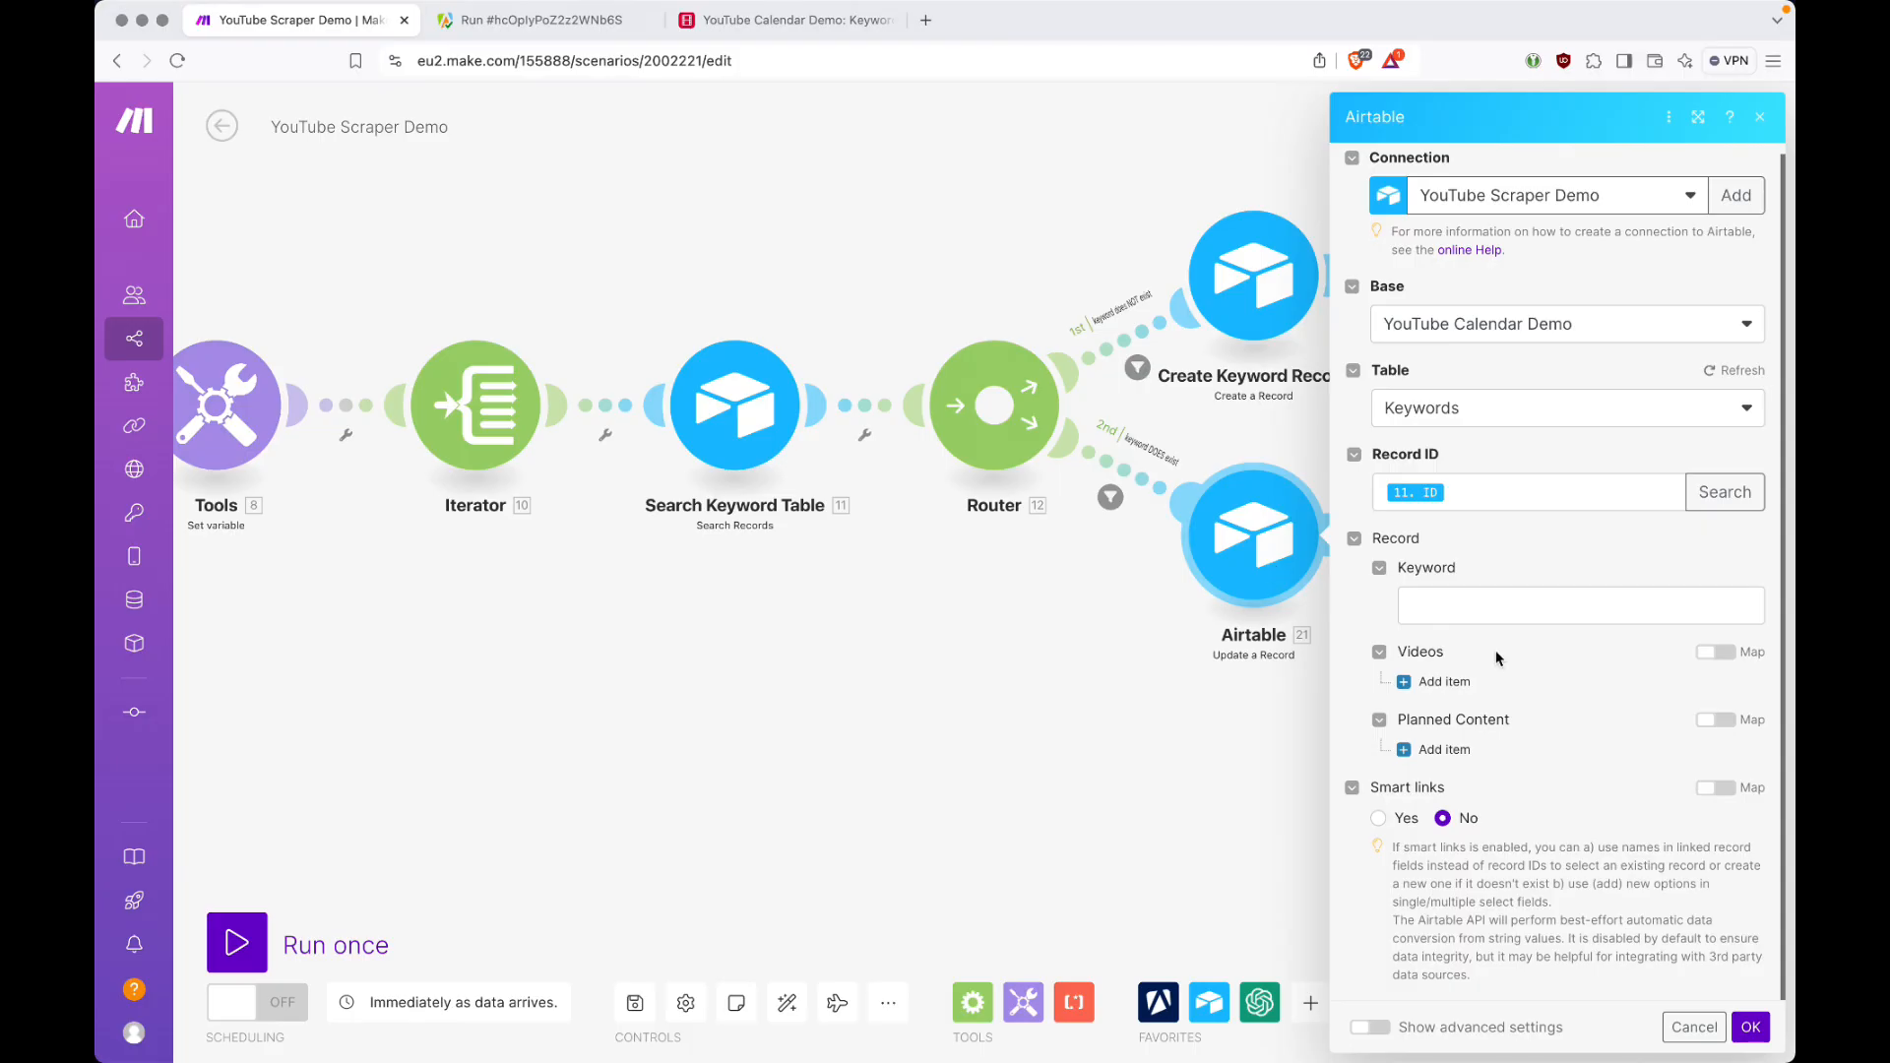
Switch to Airtable and examine how the Keywords table links each keyword to records in its Videos field.
left_click(742, 32)
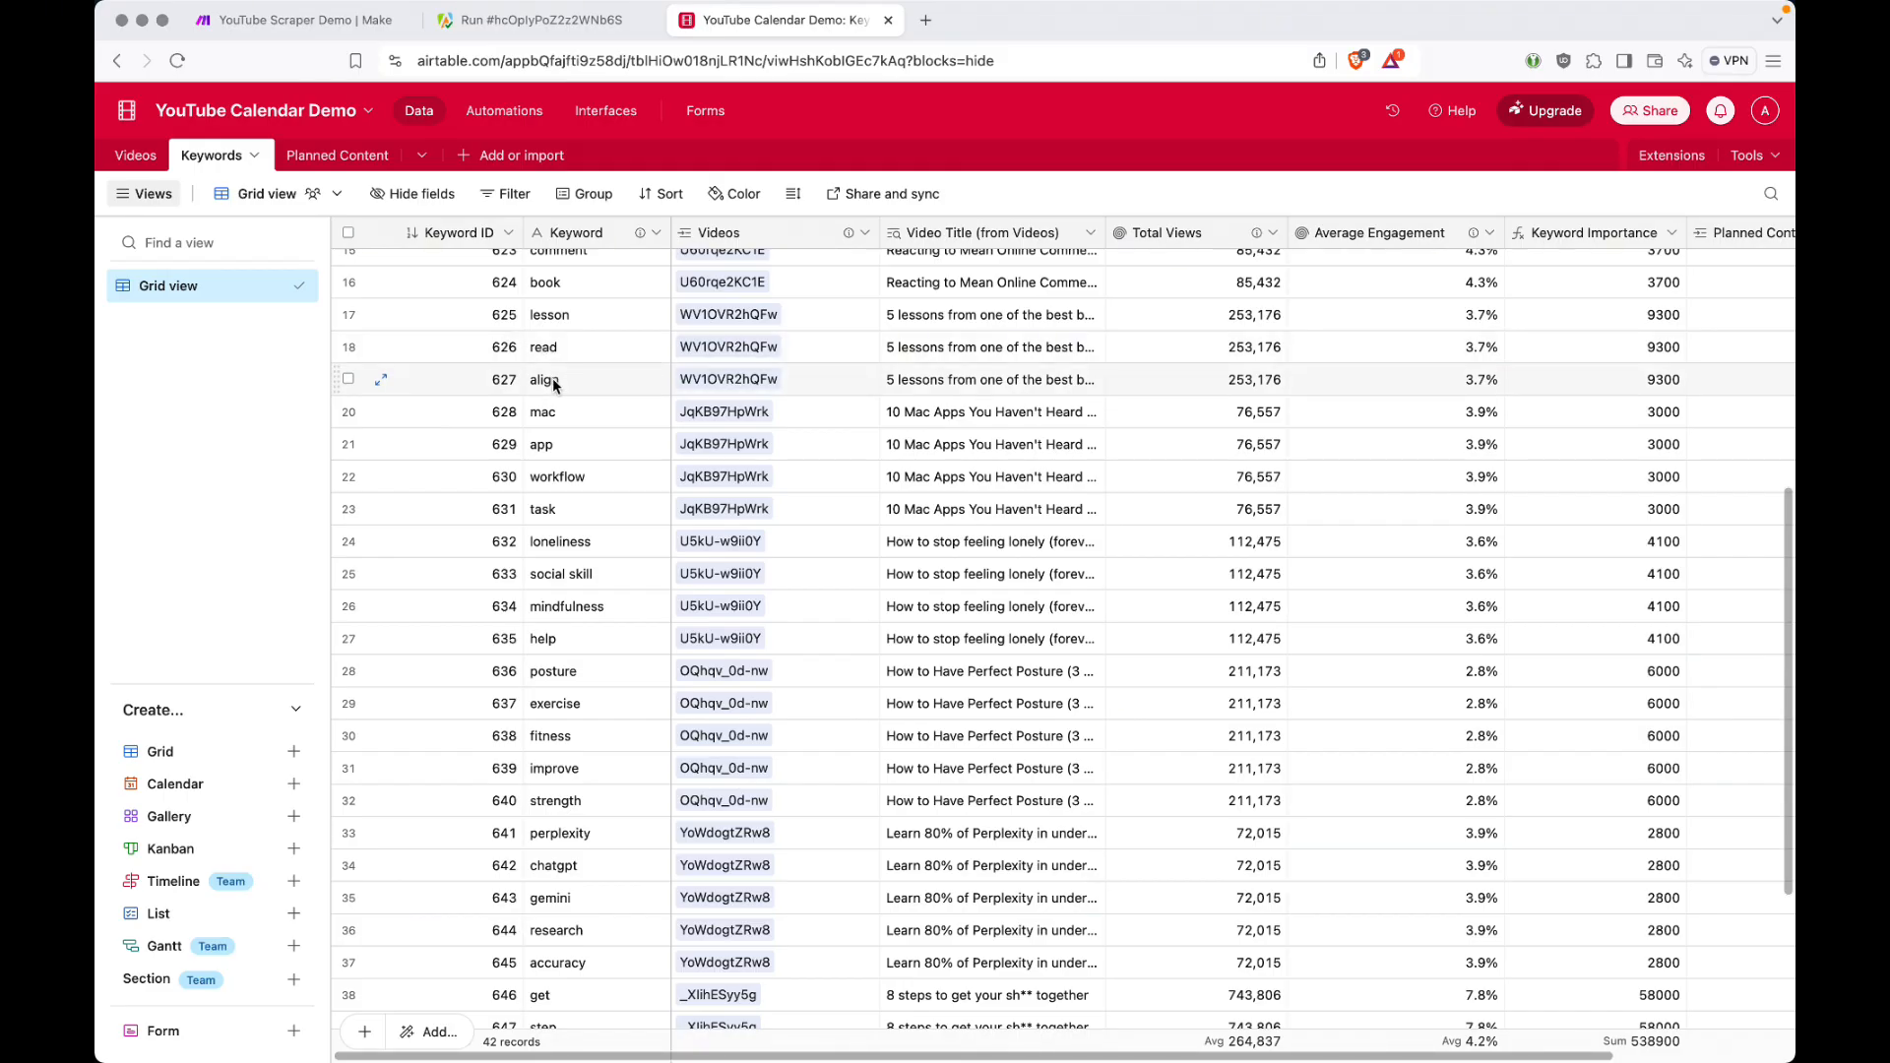
left_click(321, 24)
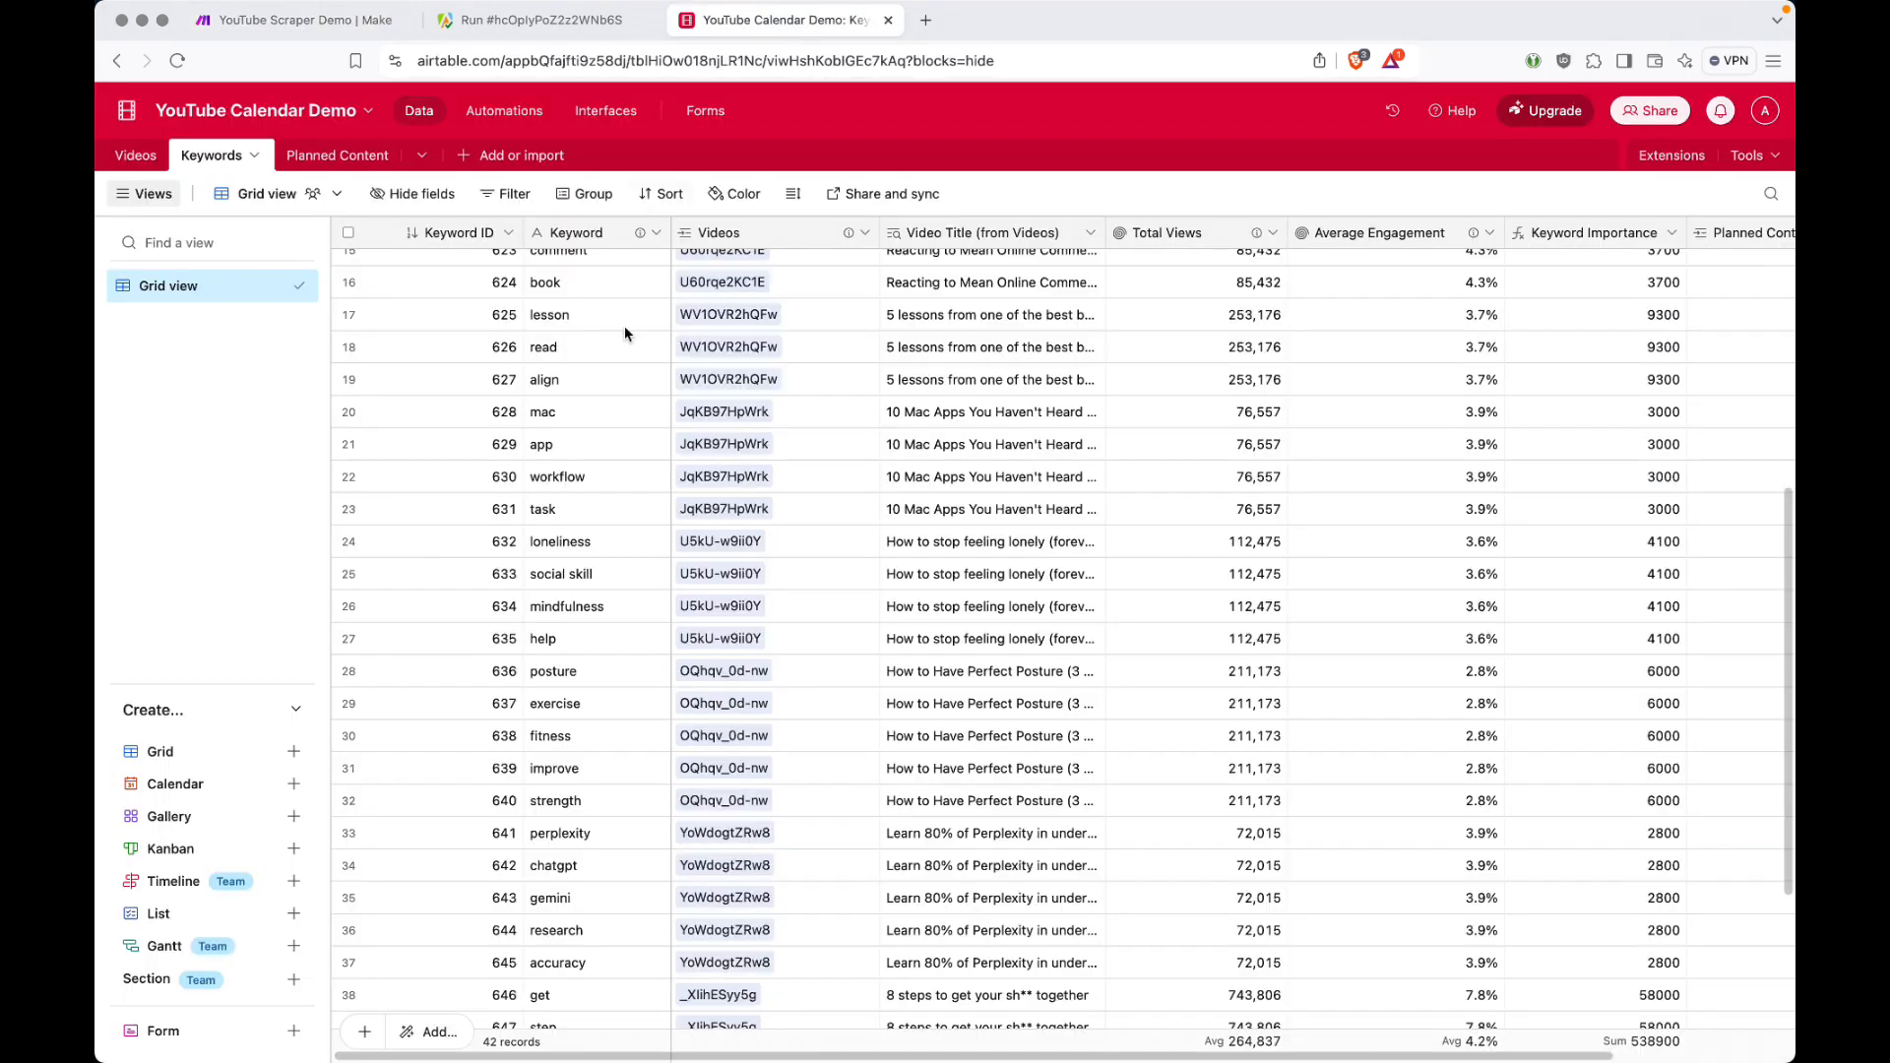
left_click(778, 21)
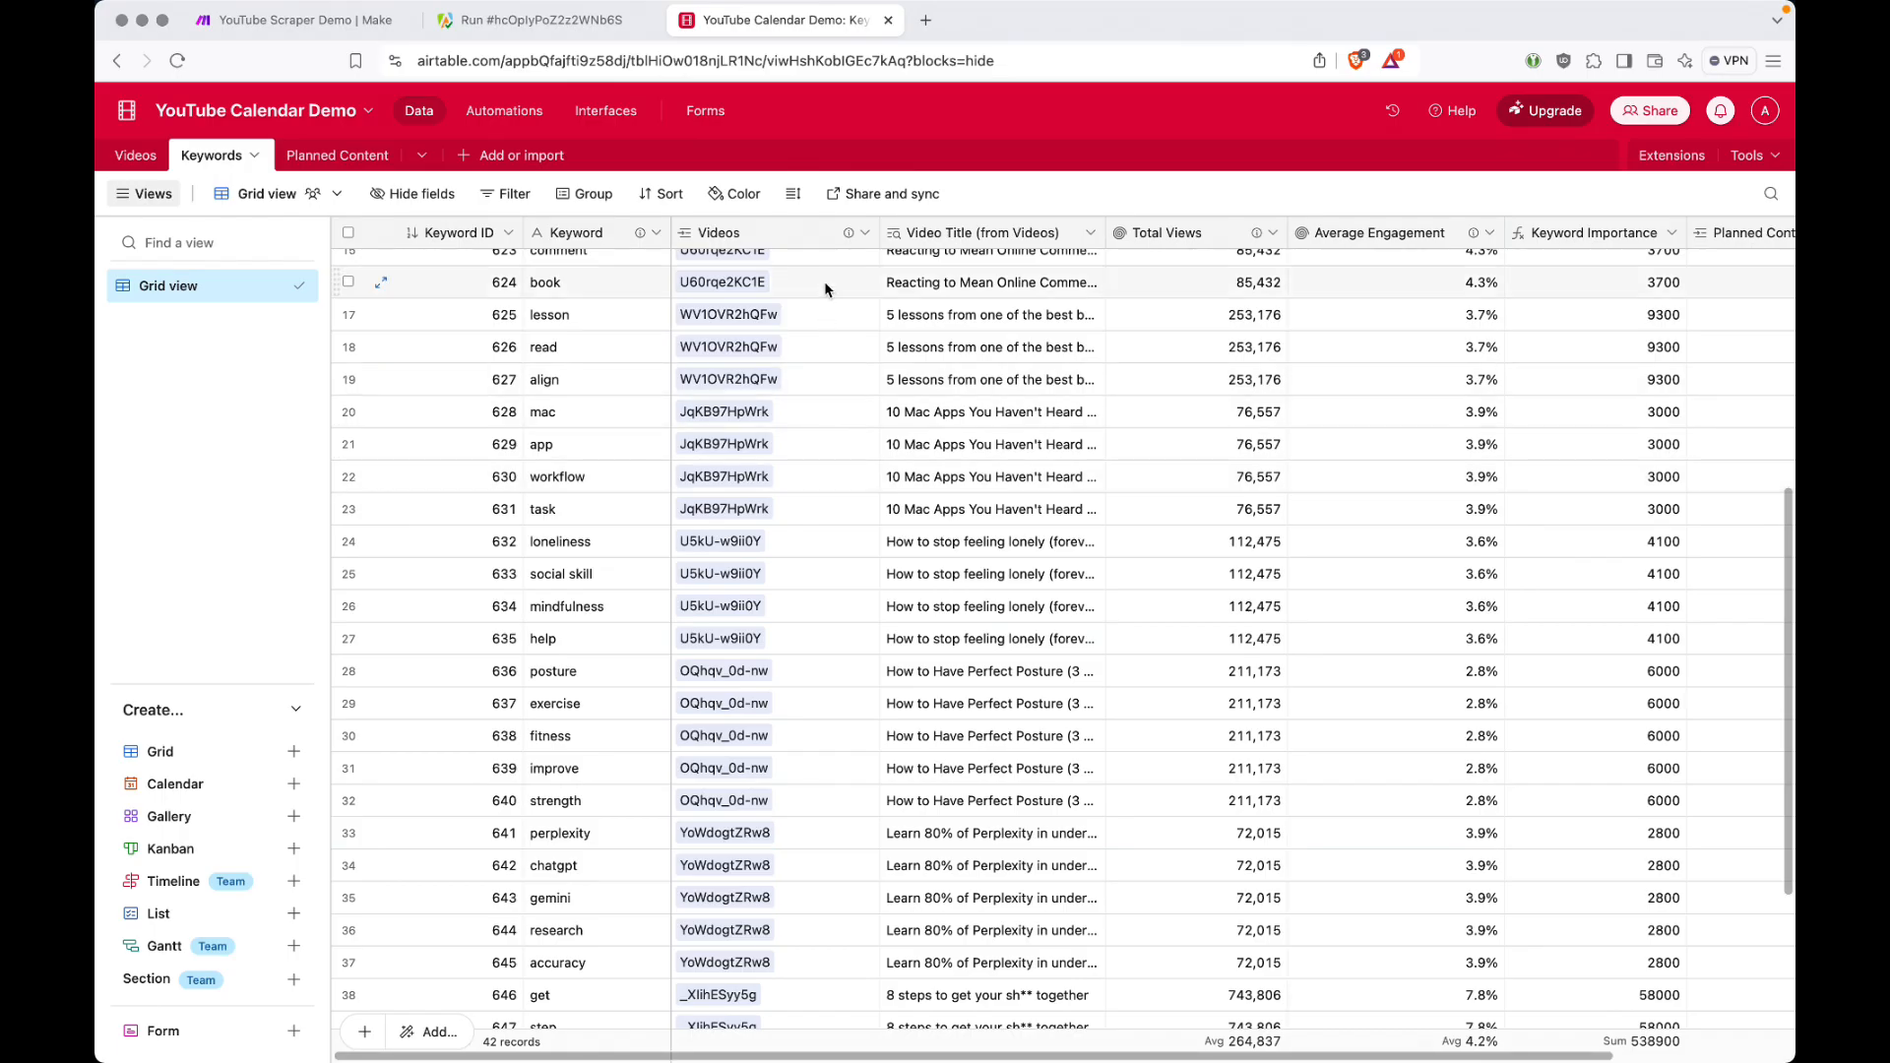
left_click(383, 24)
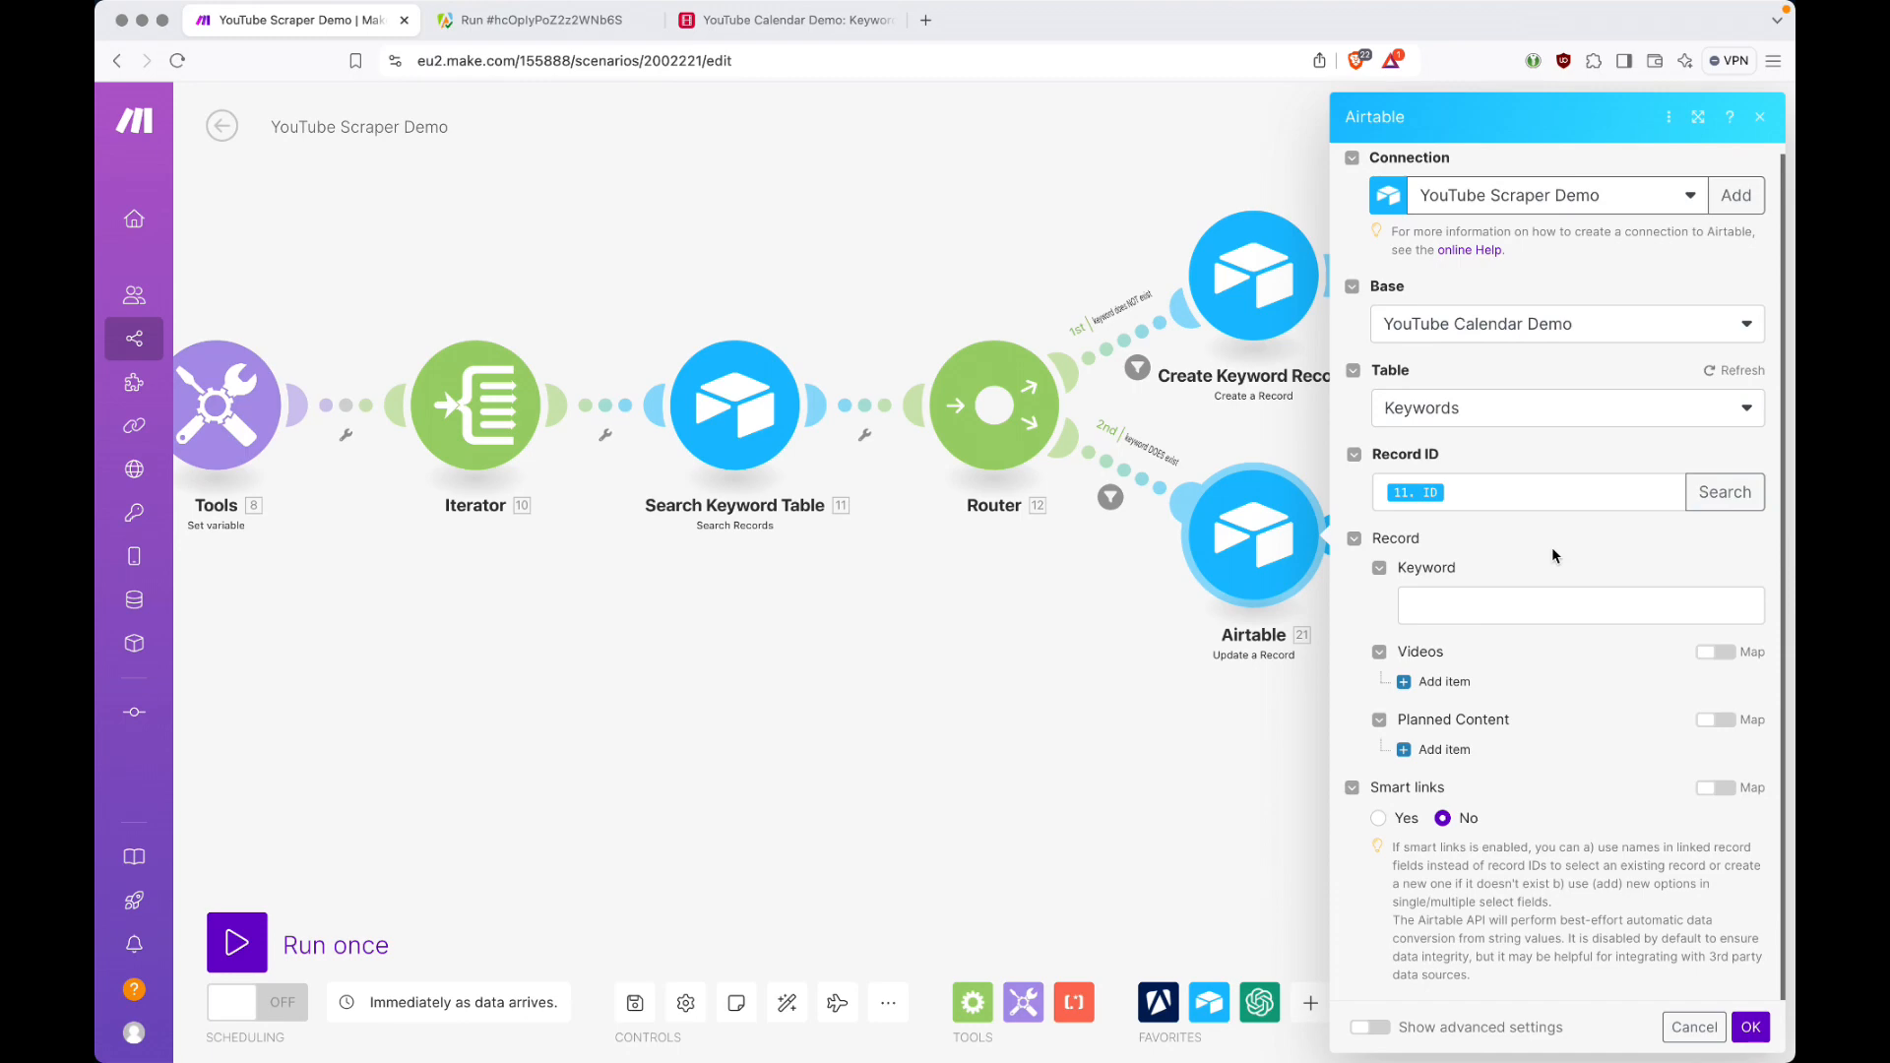
left_click(842, 37)
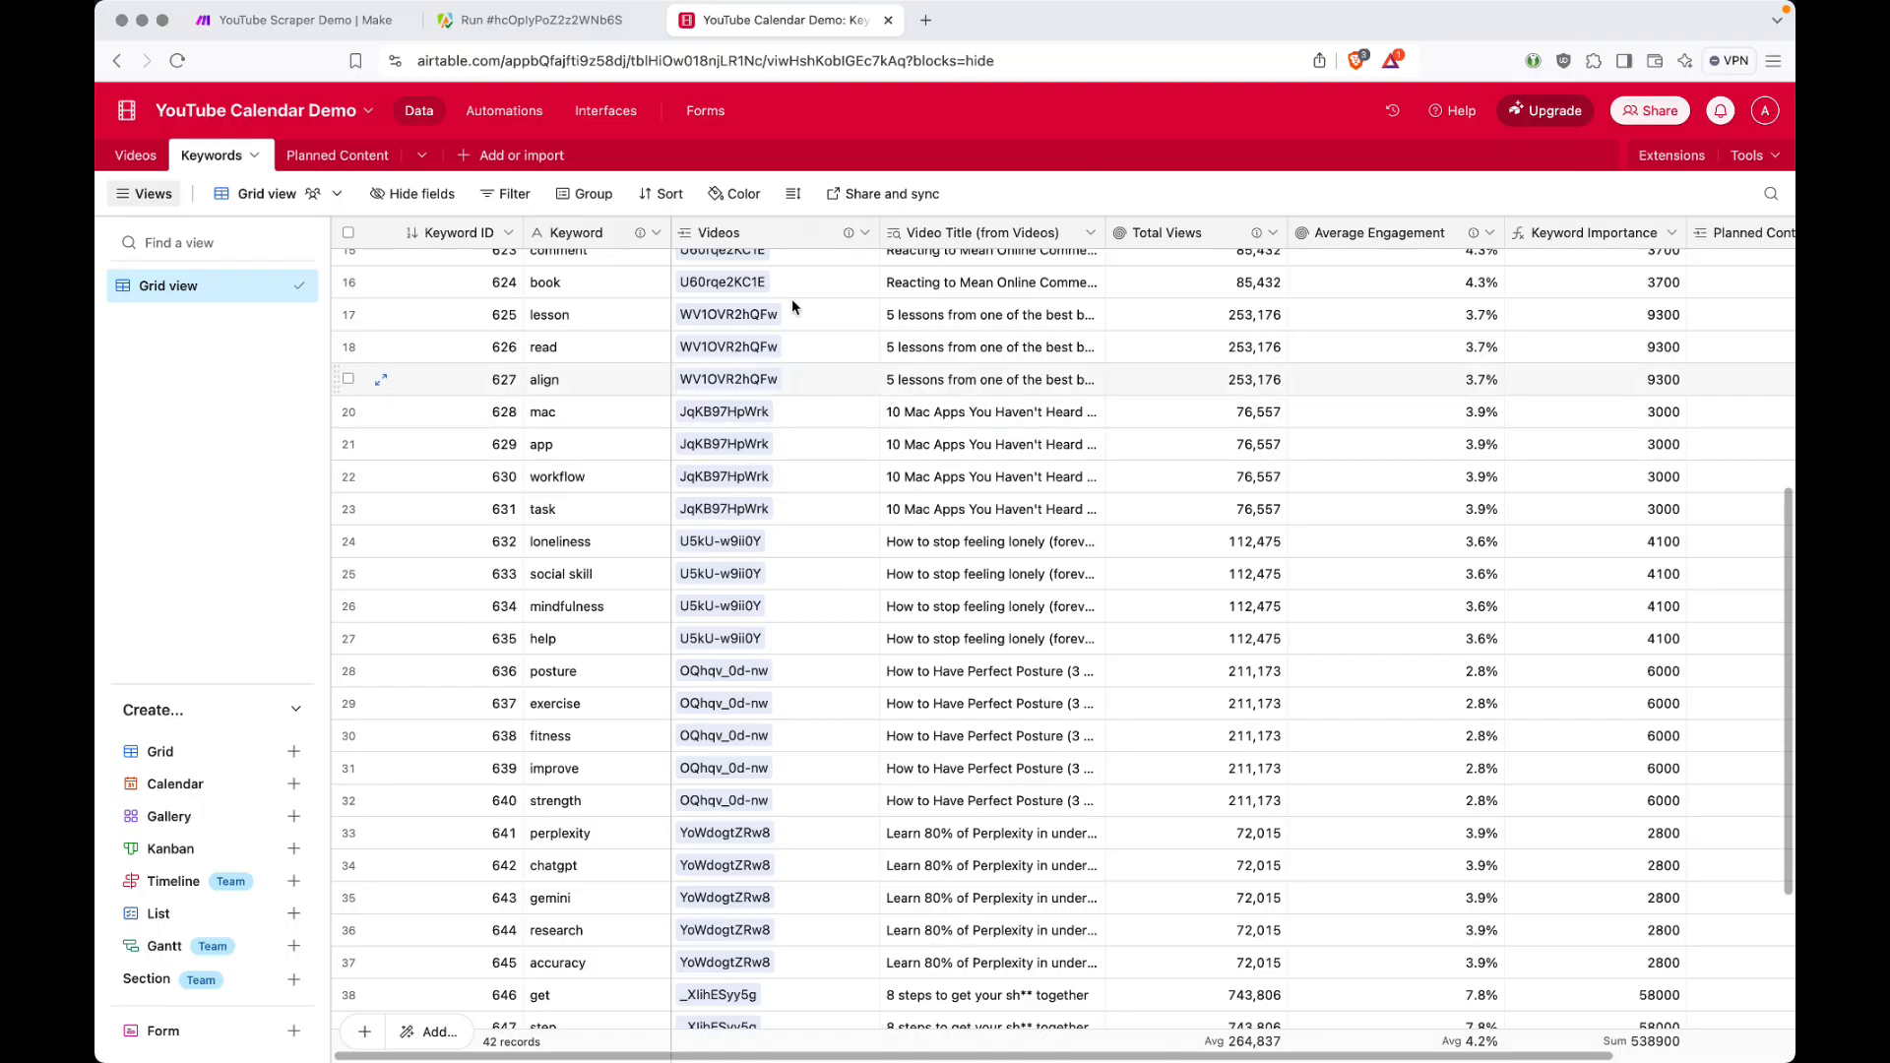
Back in the Make scenario, enable mapping for the update module's Videos field and save the module settings.
left_click(335, 21)
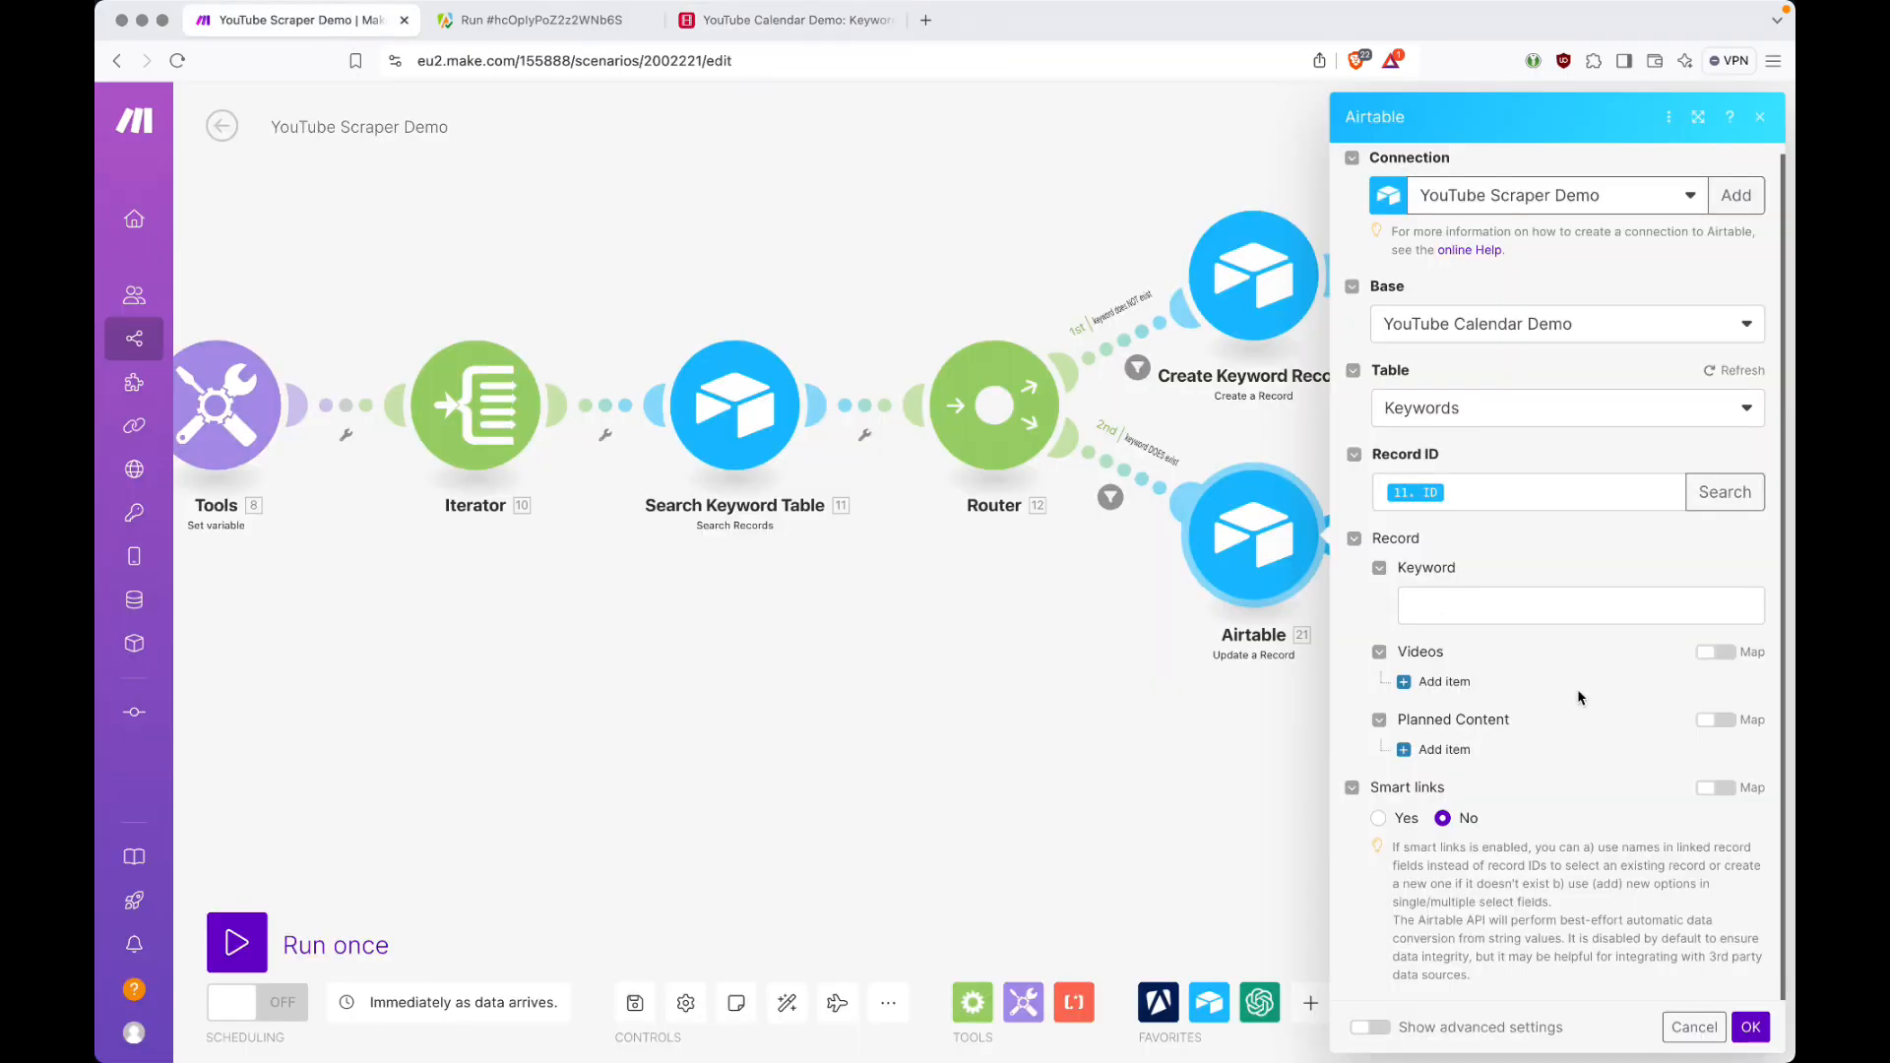
left_click(1721, 655)
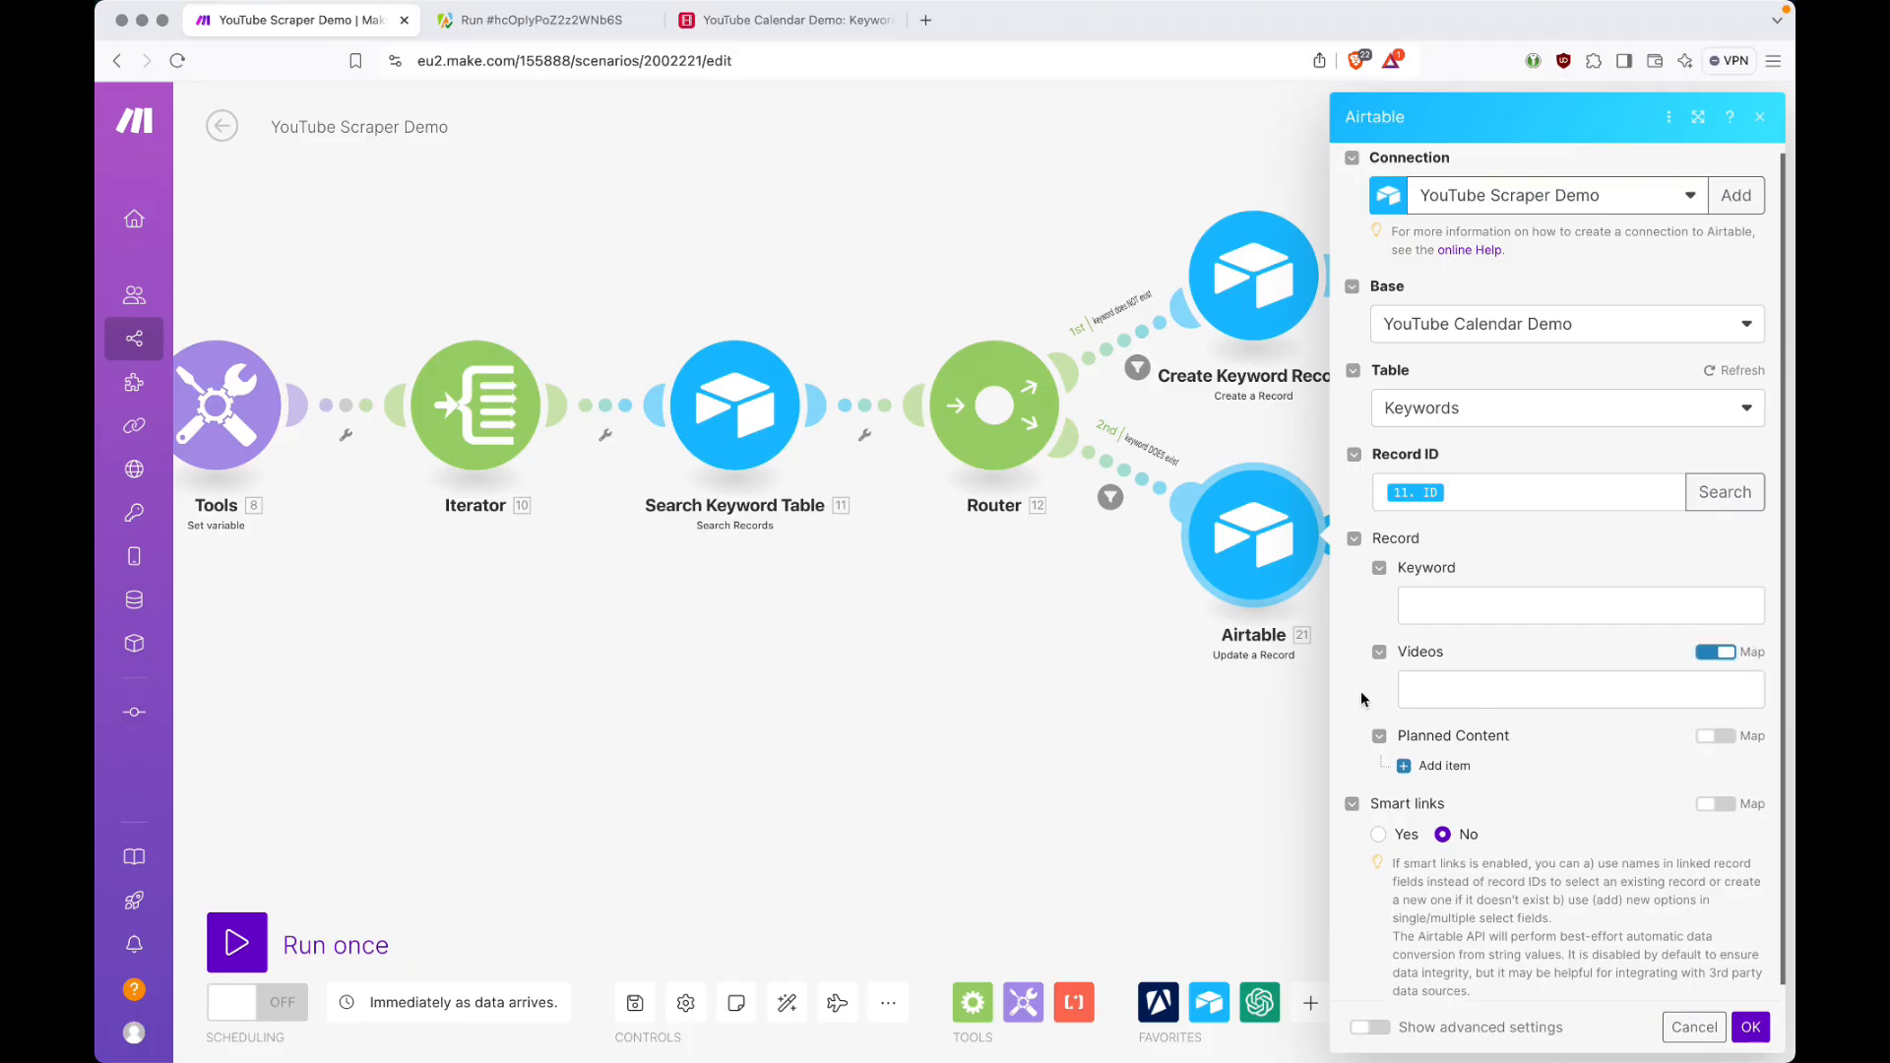
left_click(1752, 1027)
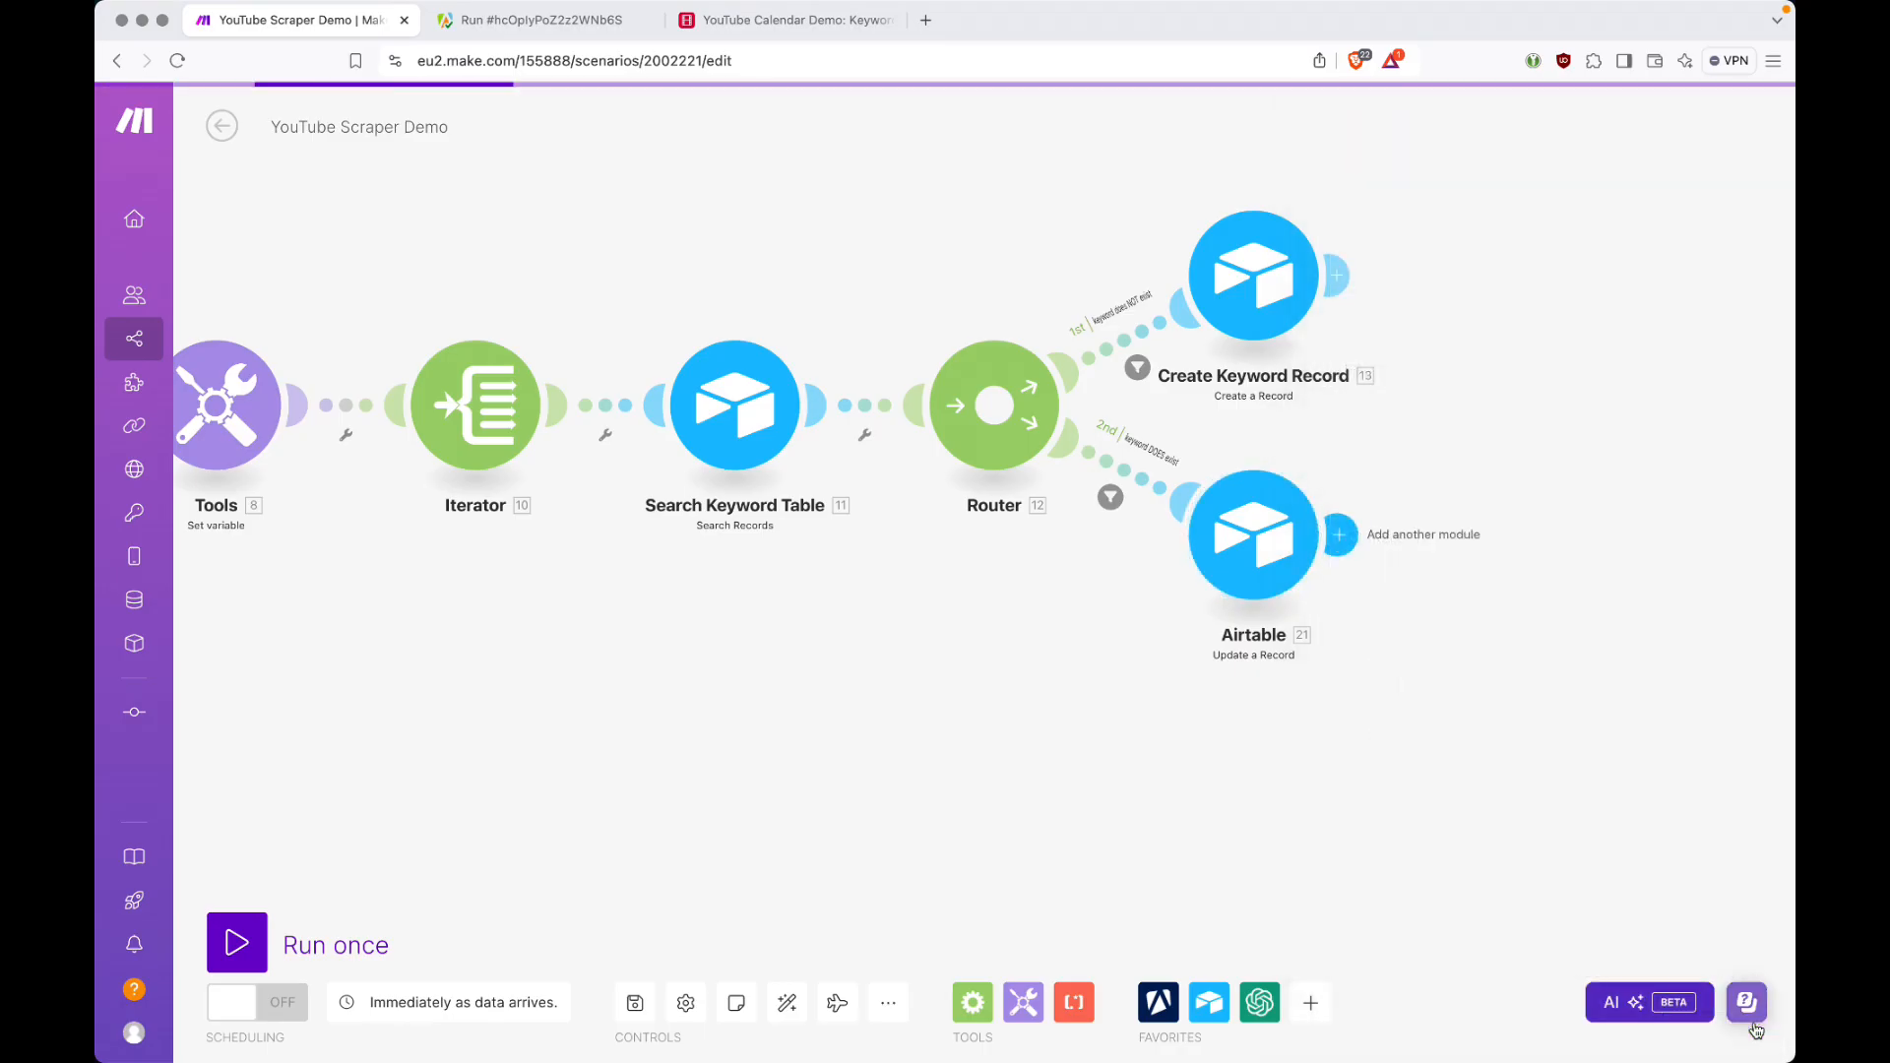
Insert a Set multiple variables module on the second route, between the router and the Airtable update module.
right_click(1127, 472)
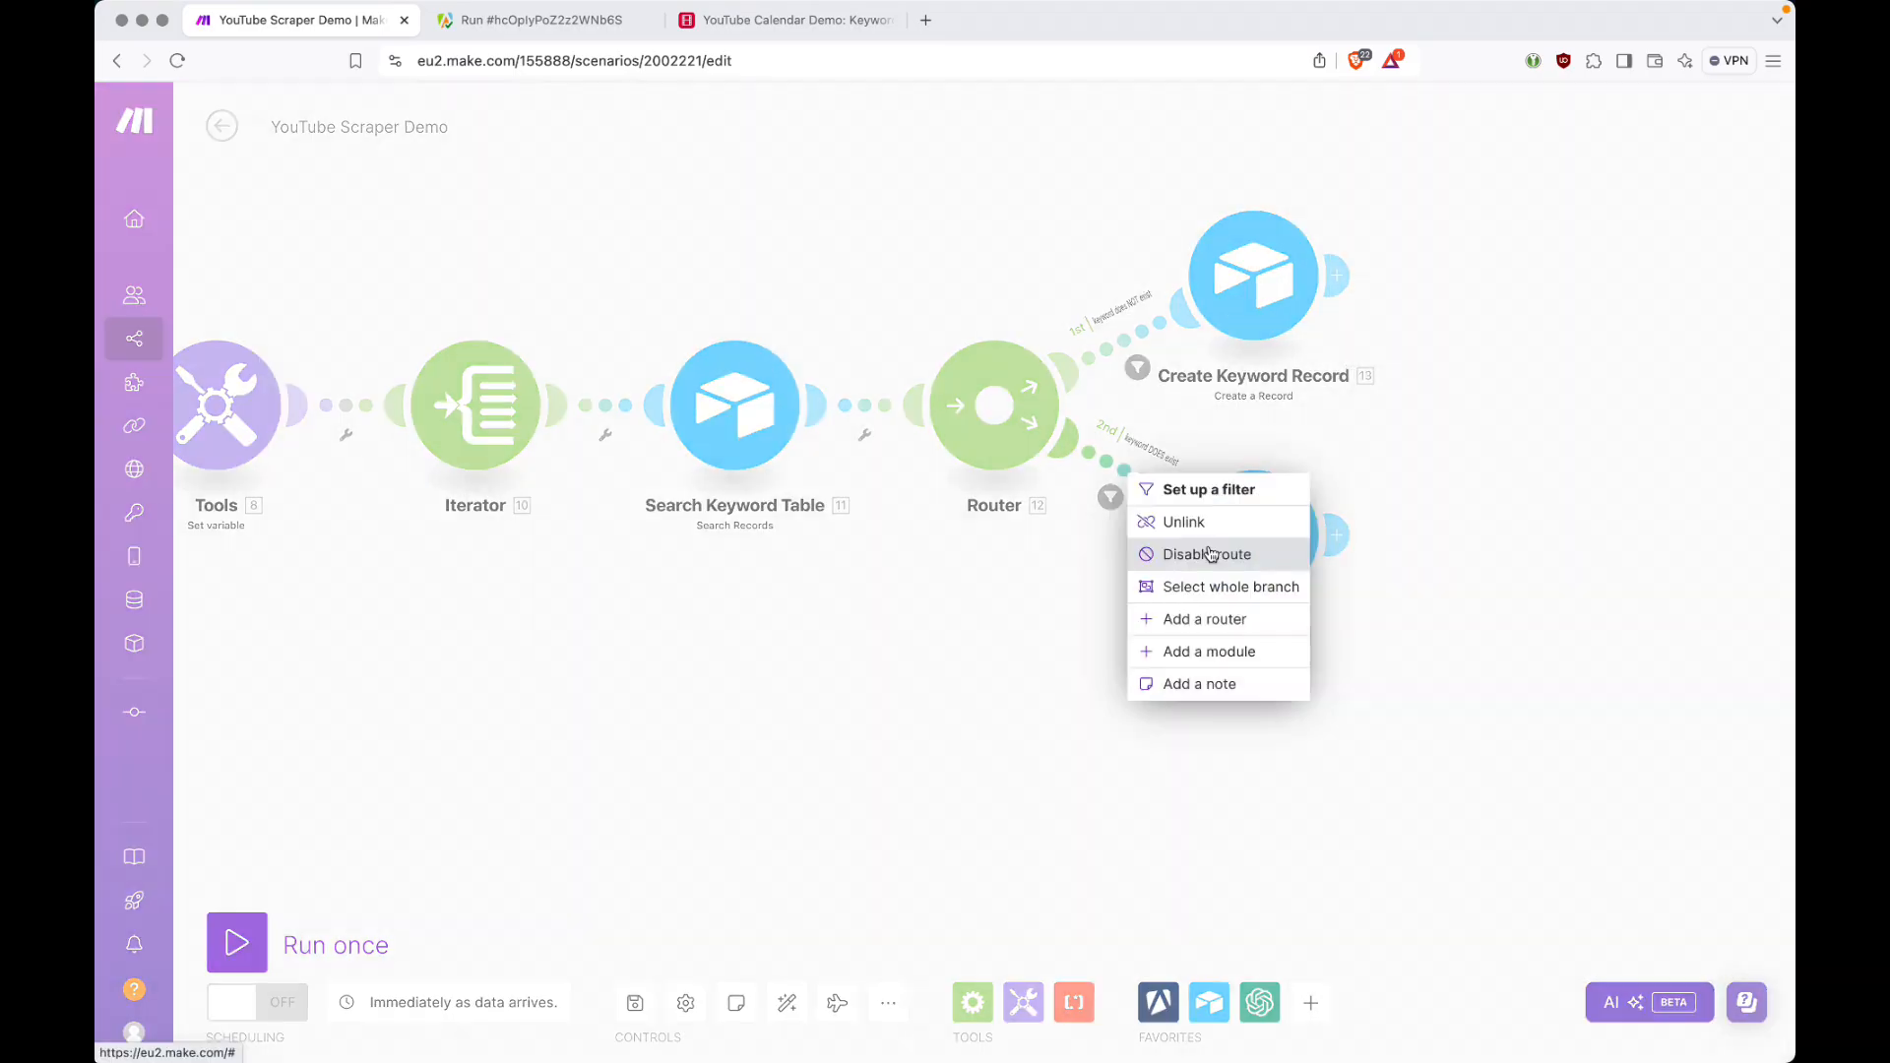
left_click(1220, 652)
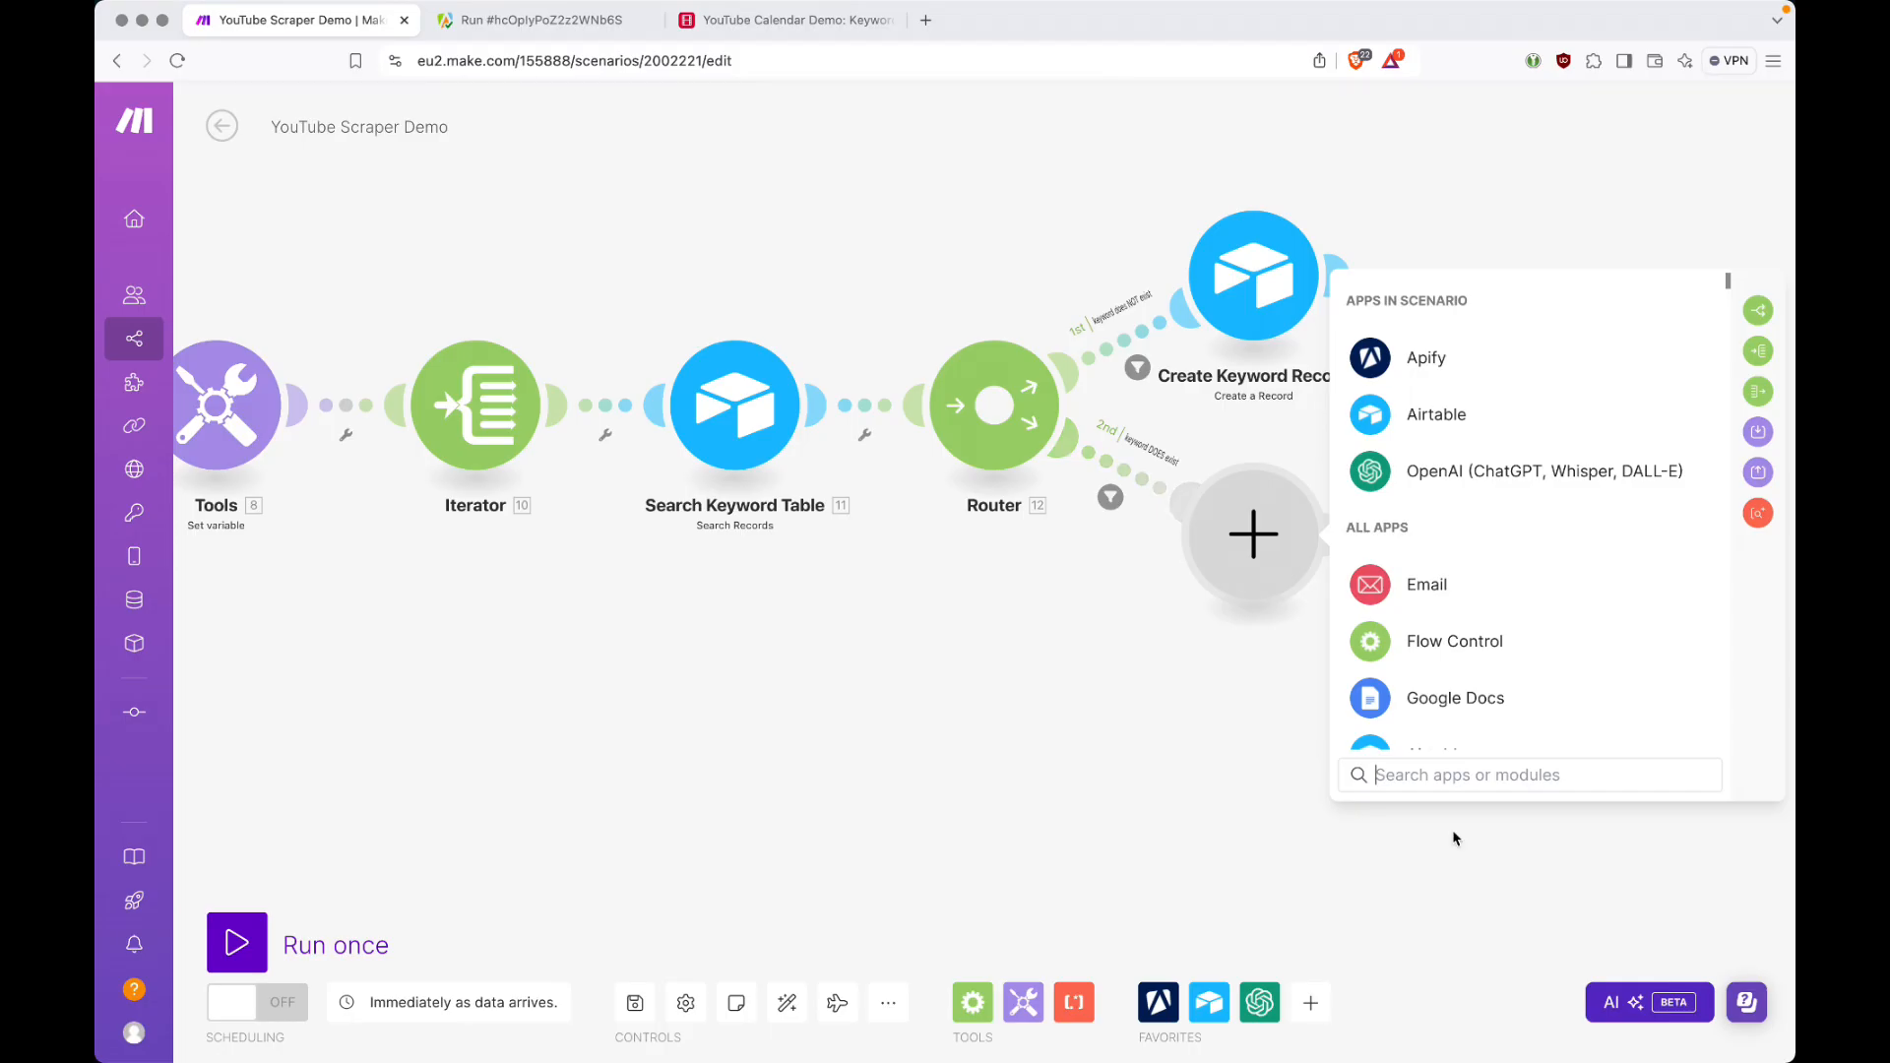
type("set")
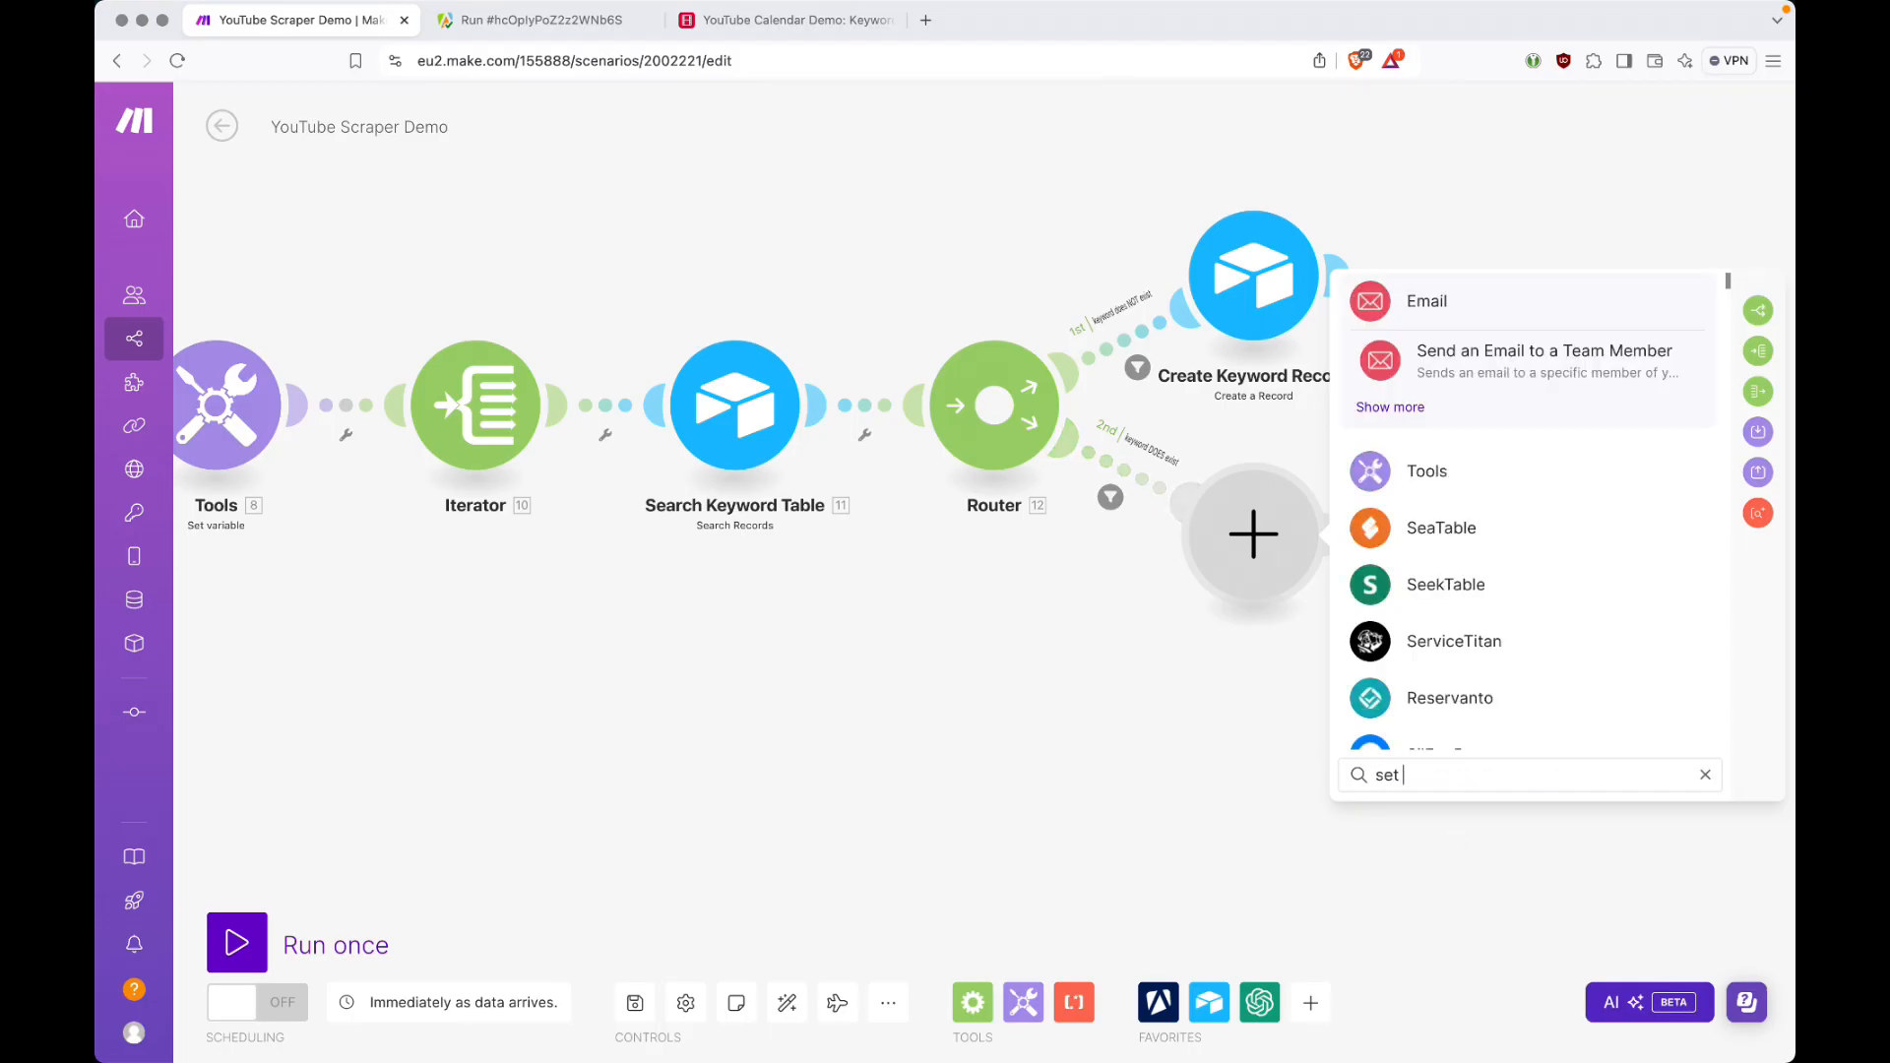
type(" multi")
left_click(1533, 351)
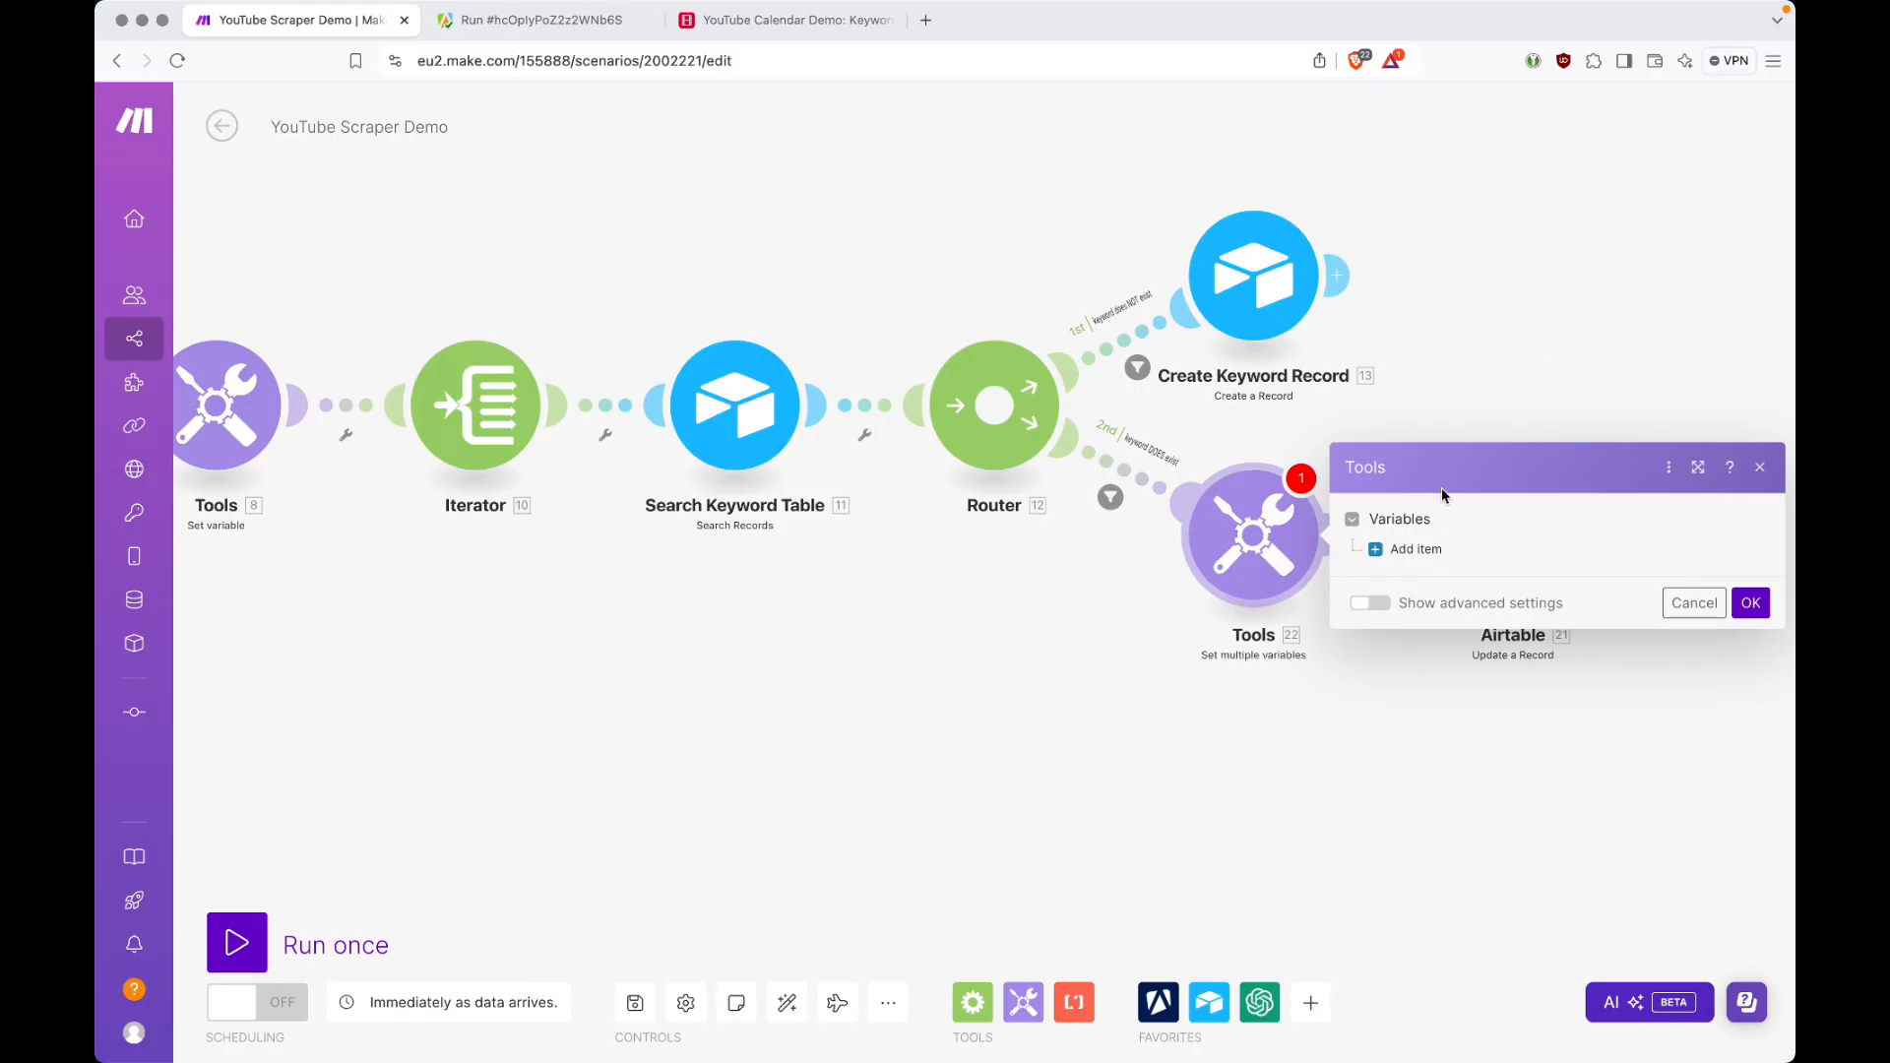
Add a variable named existingVideoIDs with its value mapped to Videos[] from Search Keyword Table.
left_click(1418, 549)
left_click(1500, 507)
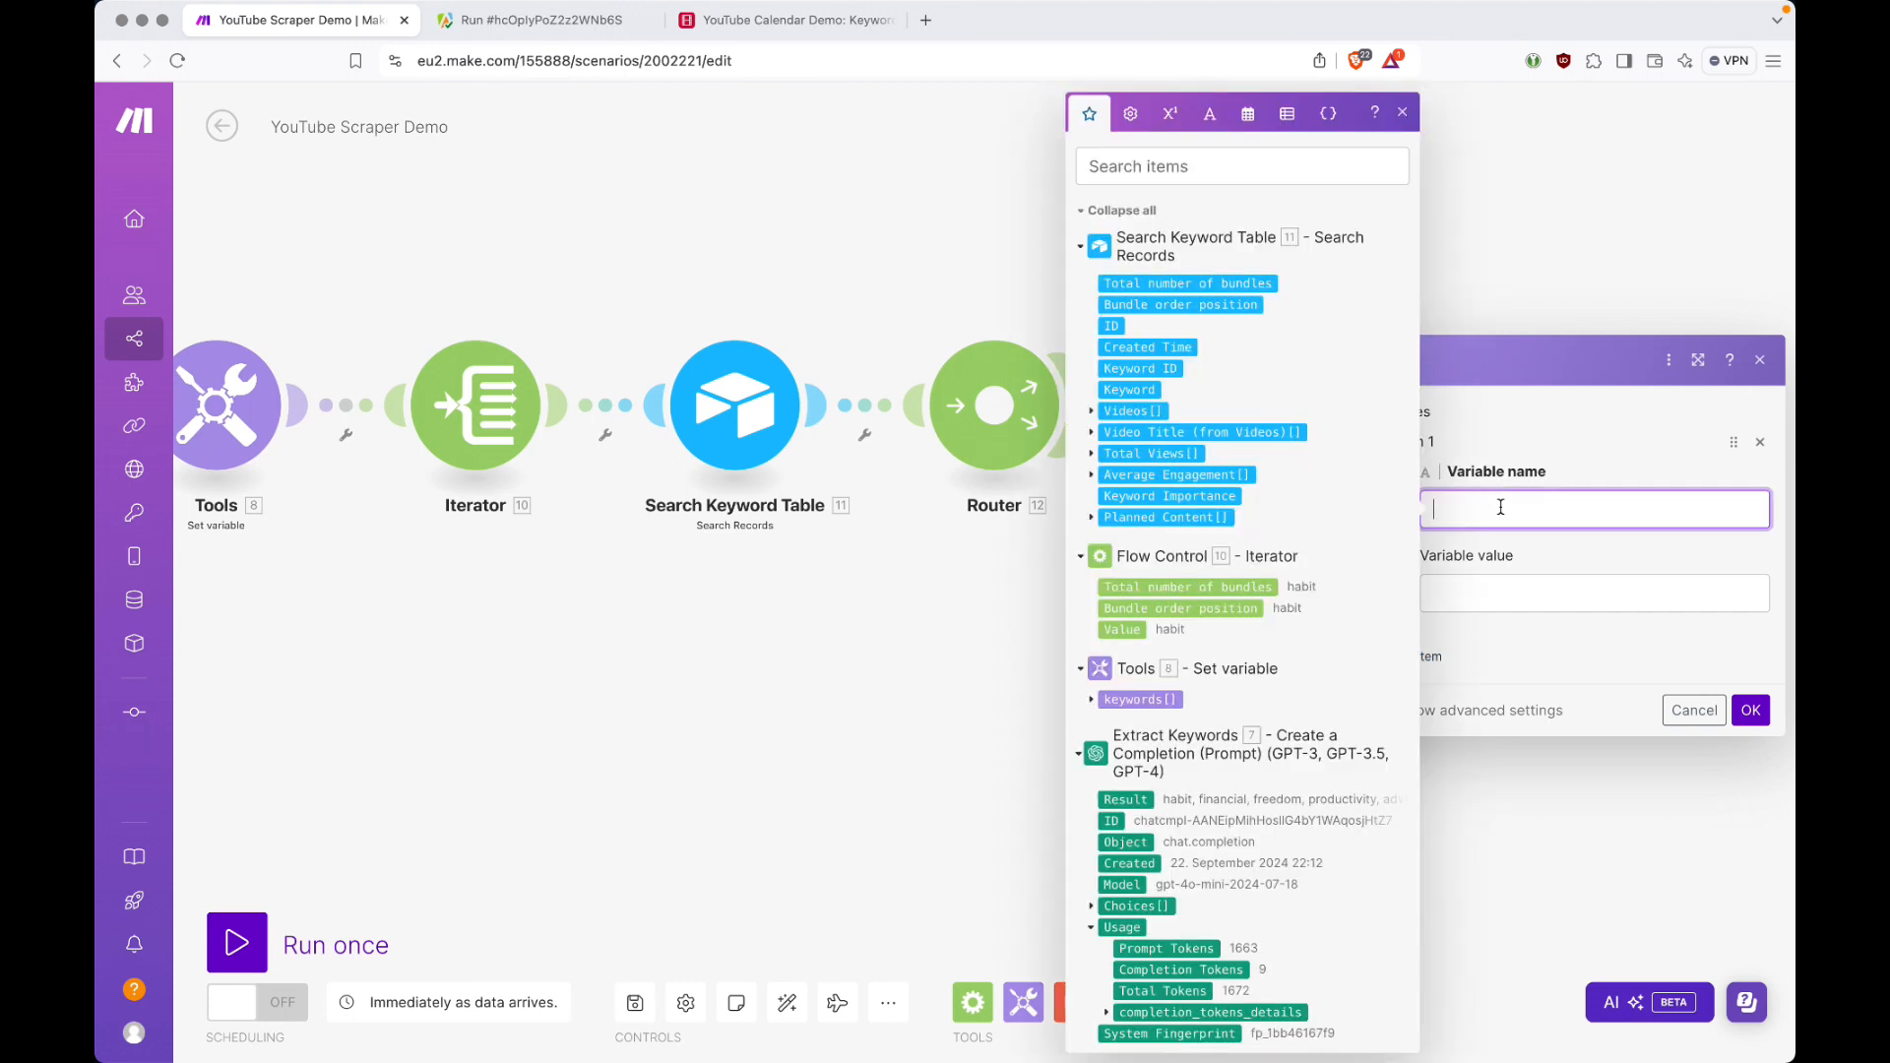
type("existingVideoIDs")
left_click(1523, 597)
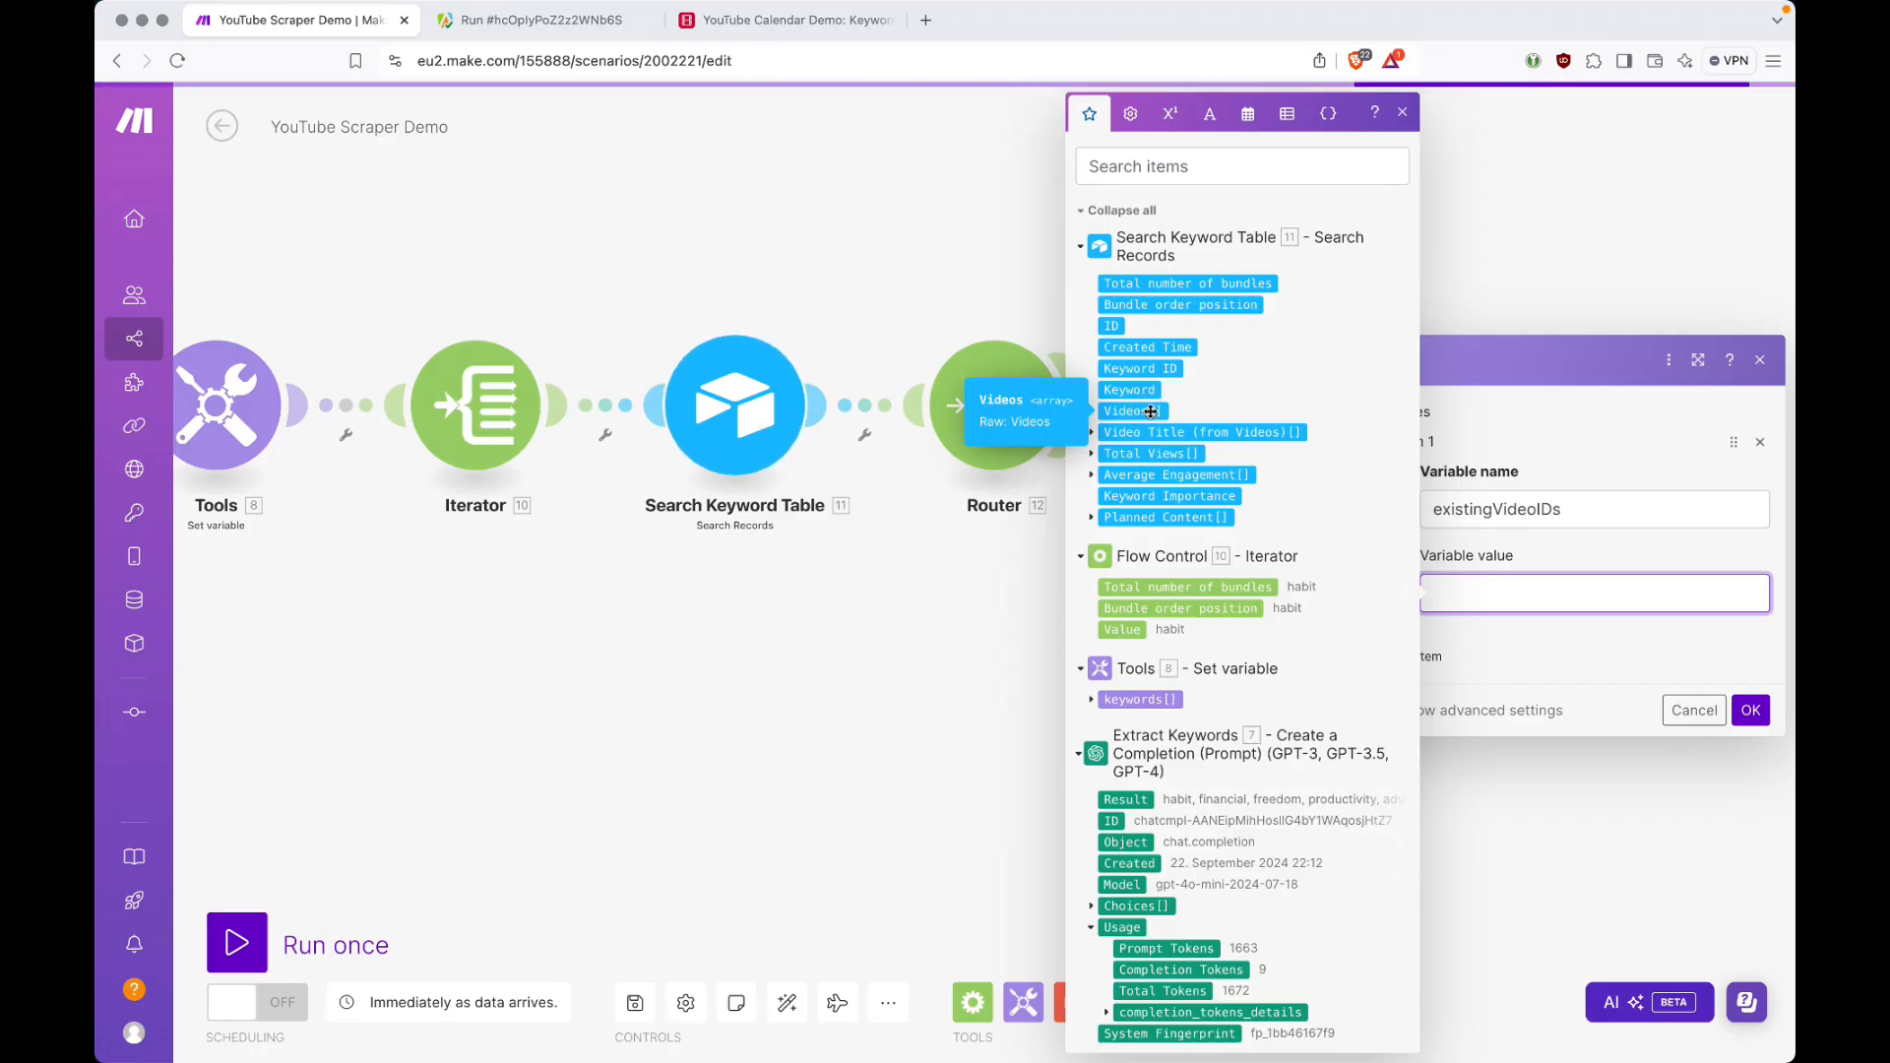
left_click(1144, 412)
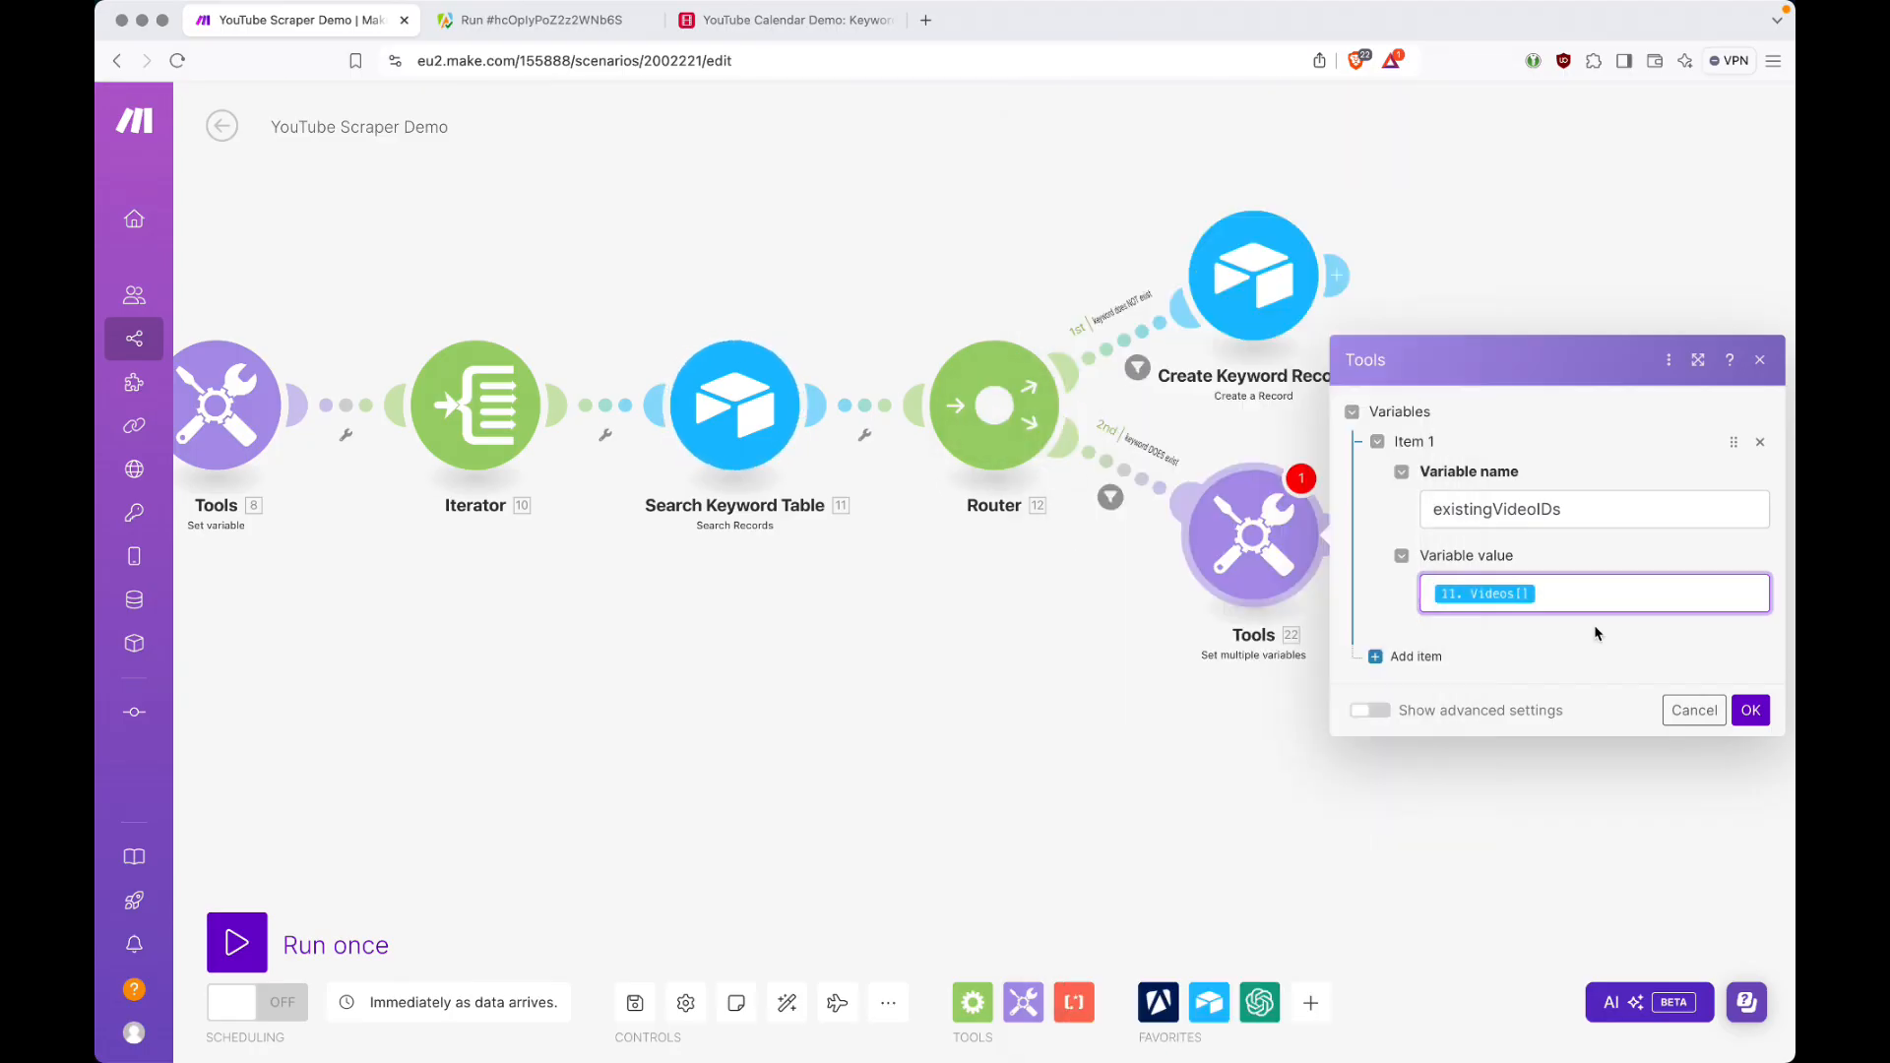
Add a second variable named newVideoID, mapped to the ID from Create Video Record, and save the module.
left_click(1403, 655)
left_click(1491, 618)
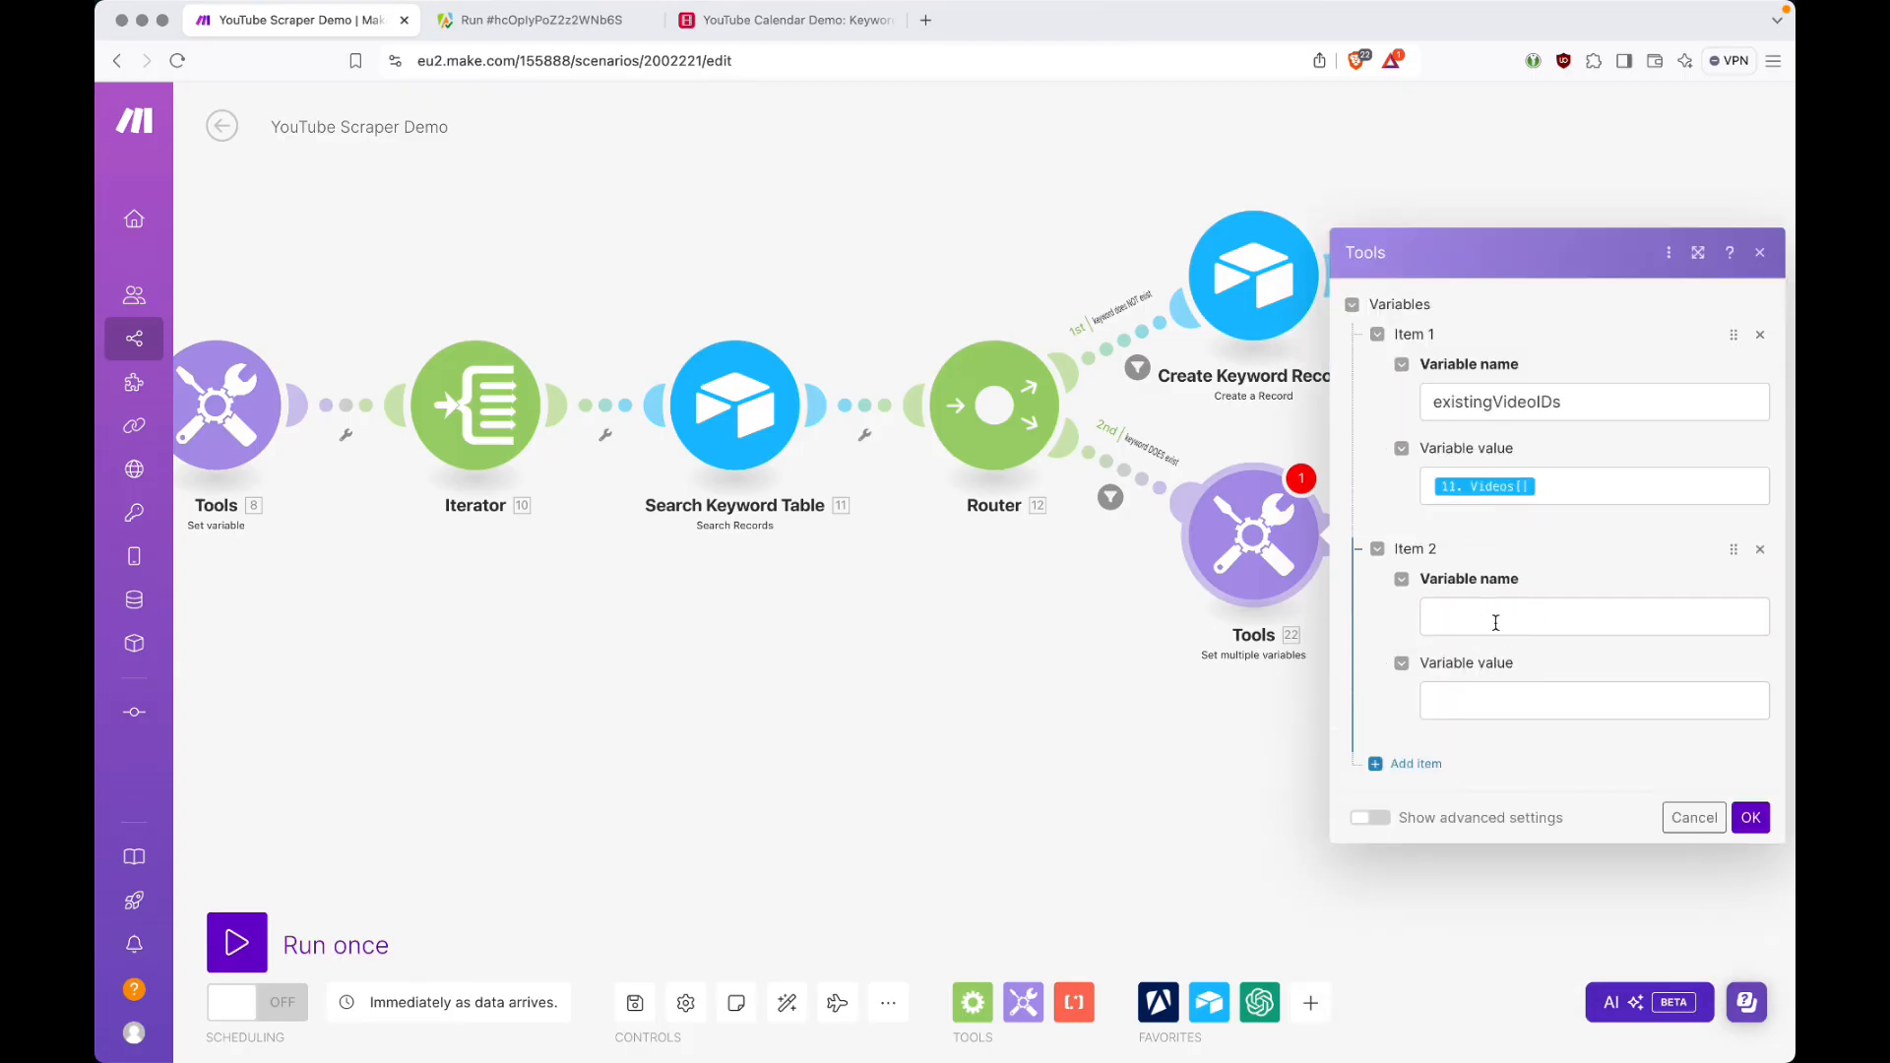
type("newVideoID")
key("Tab")
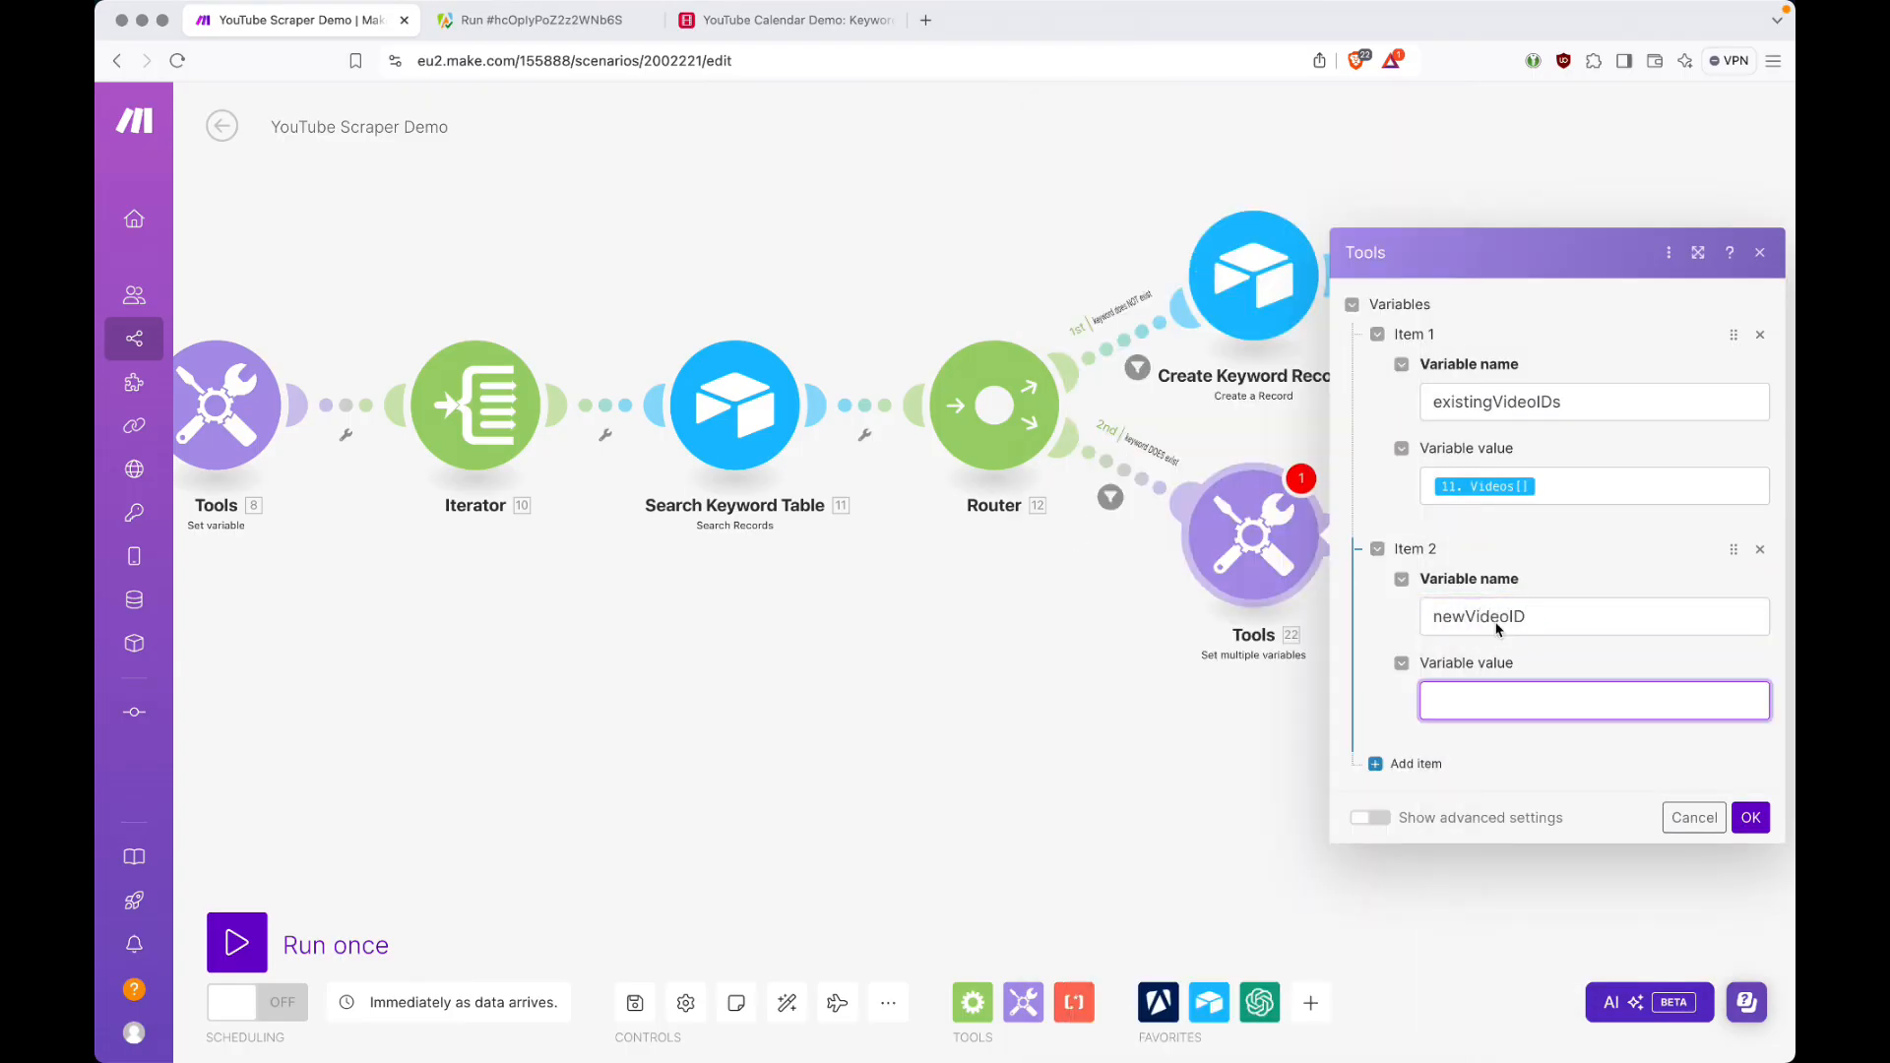
left_click(1458, 700)
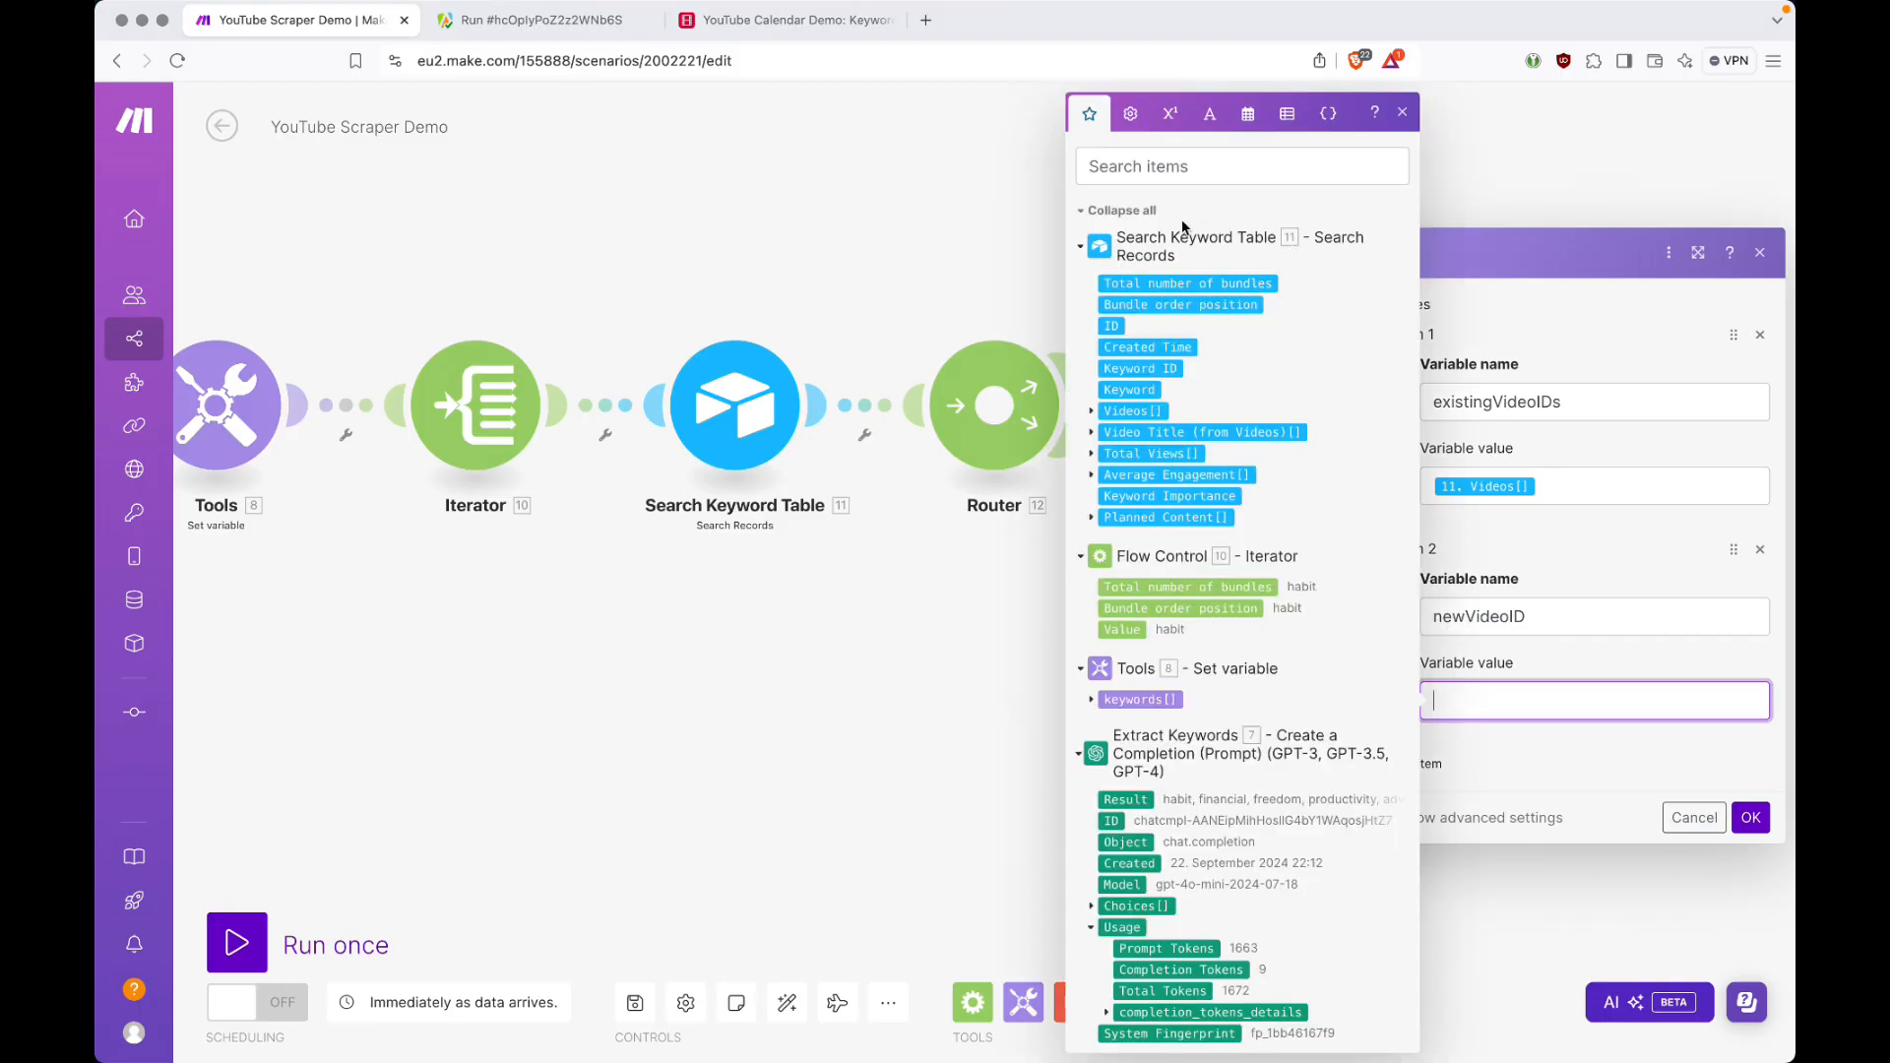
left_click(1132, 211)
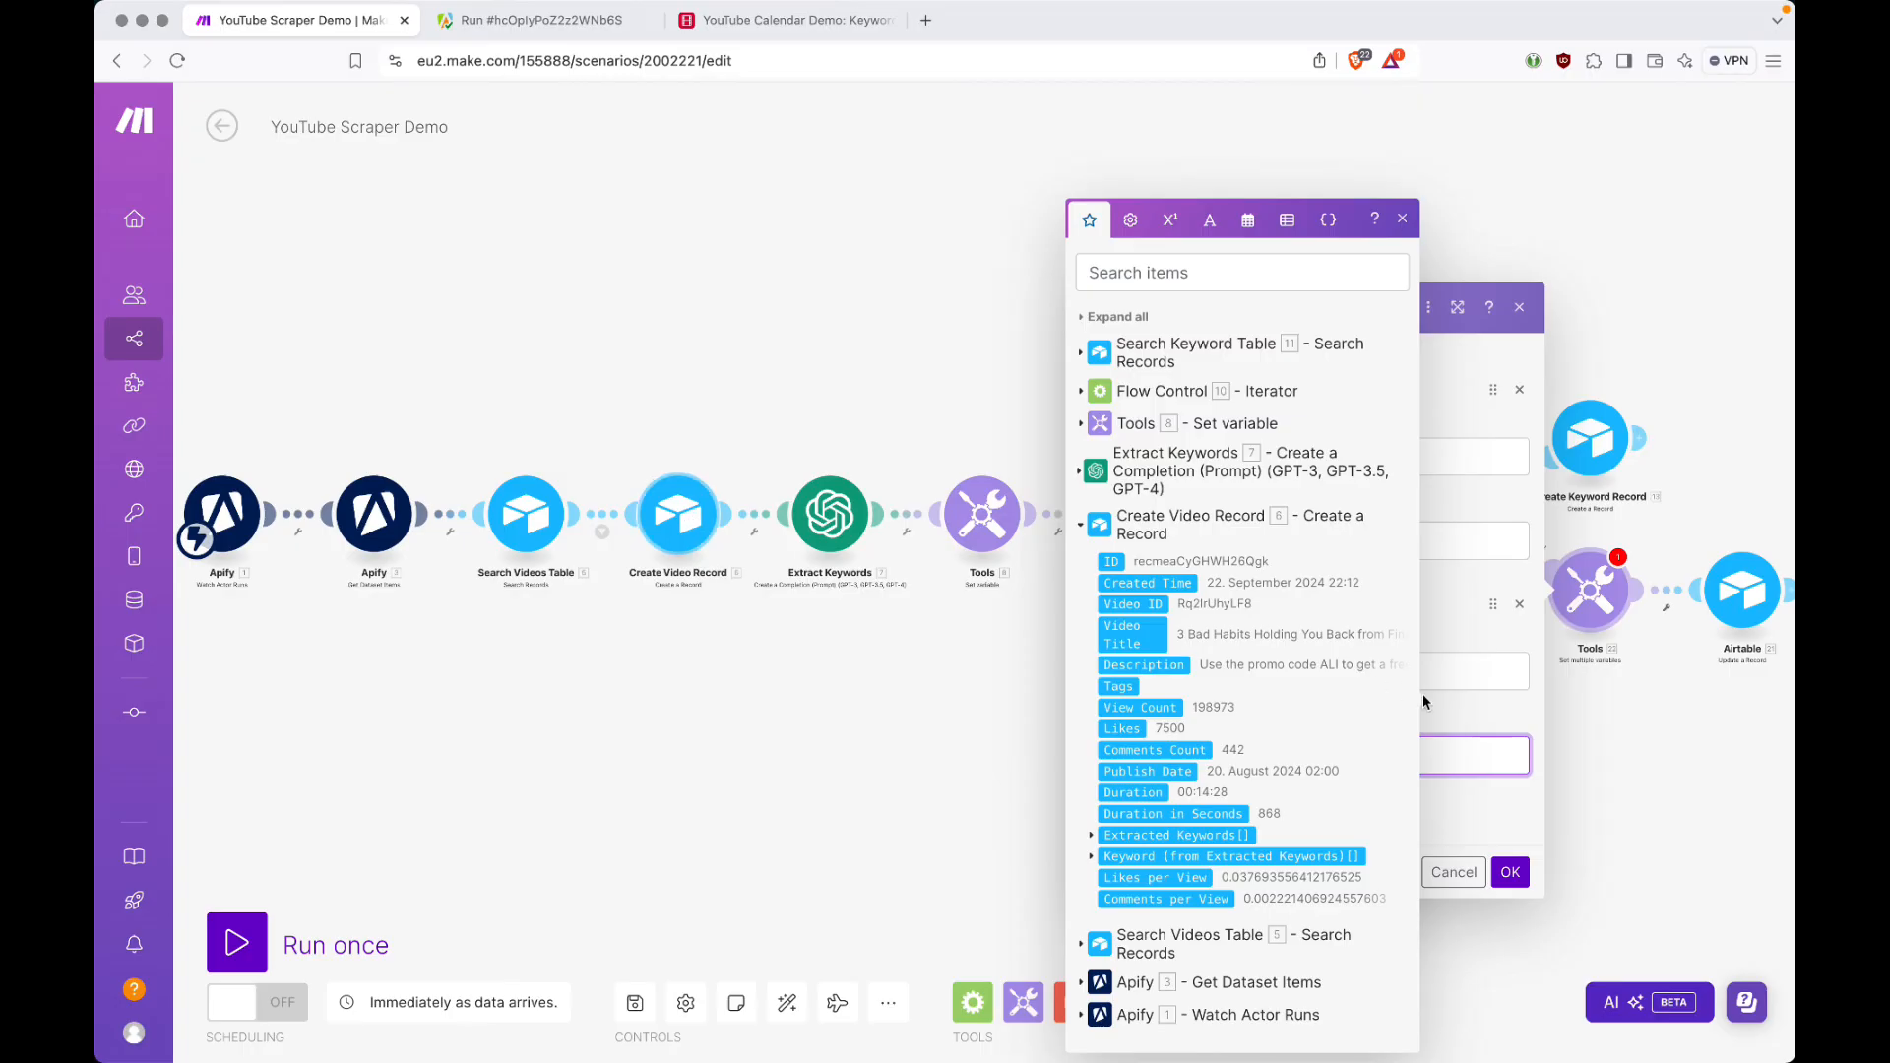
left_click(1490, 638)
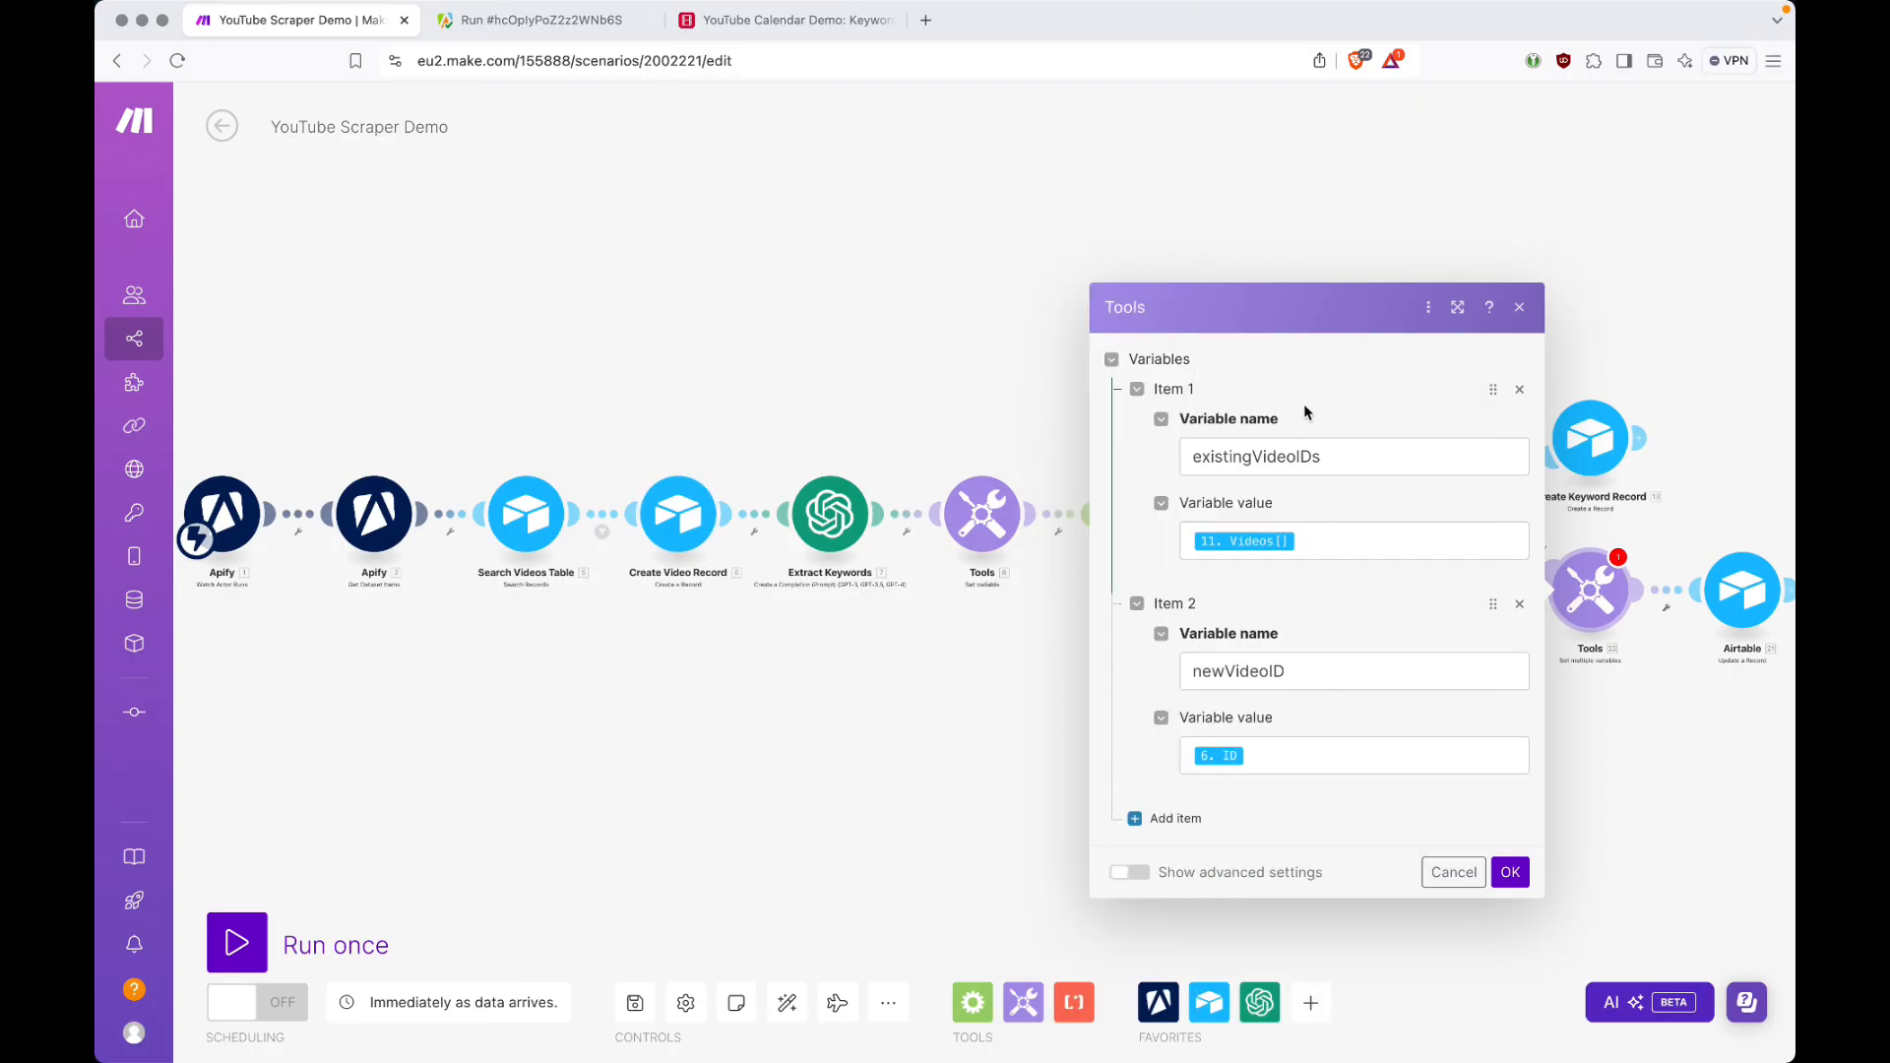
left_click(1511, 872)
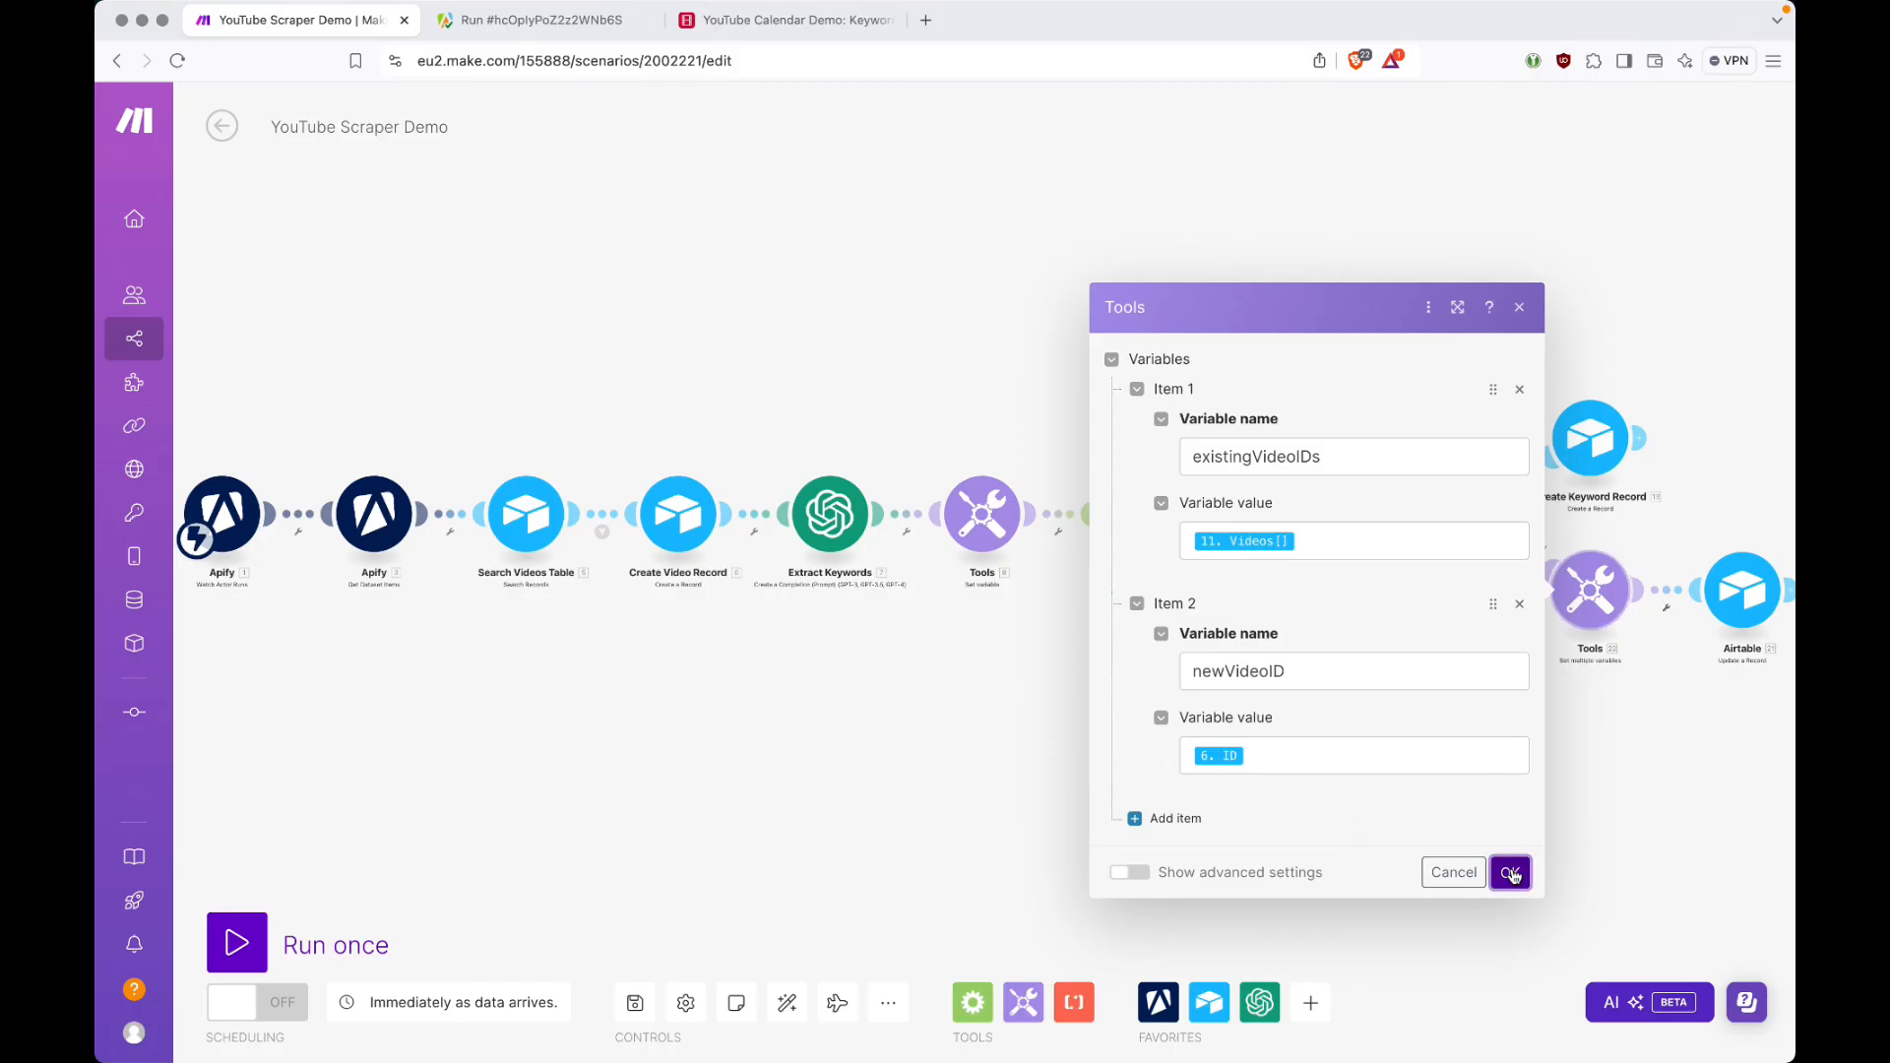
Insert a Set variable module between the Set multiple variables module and the Airtable update module.
left_click_drag(1598, 805, 1287, 732)
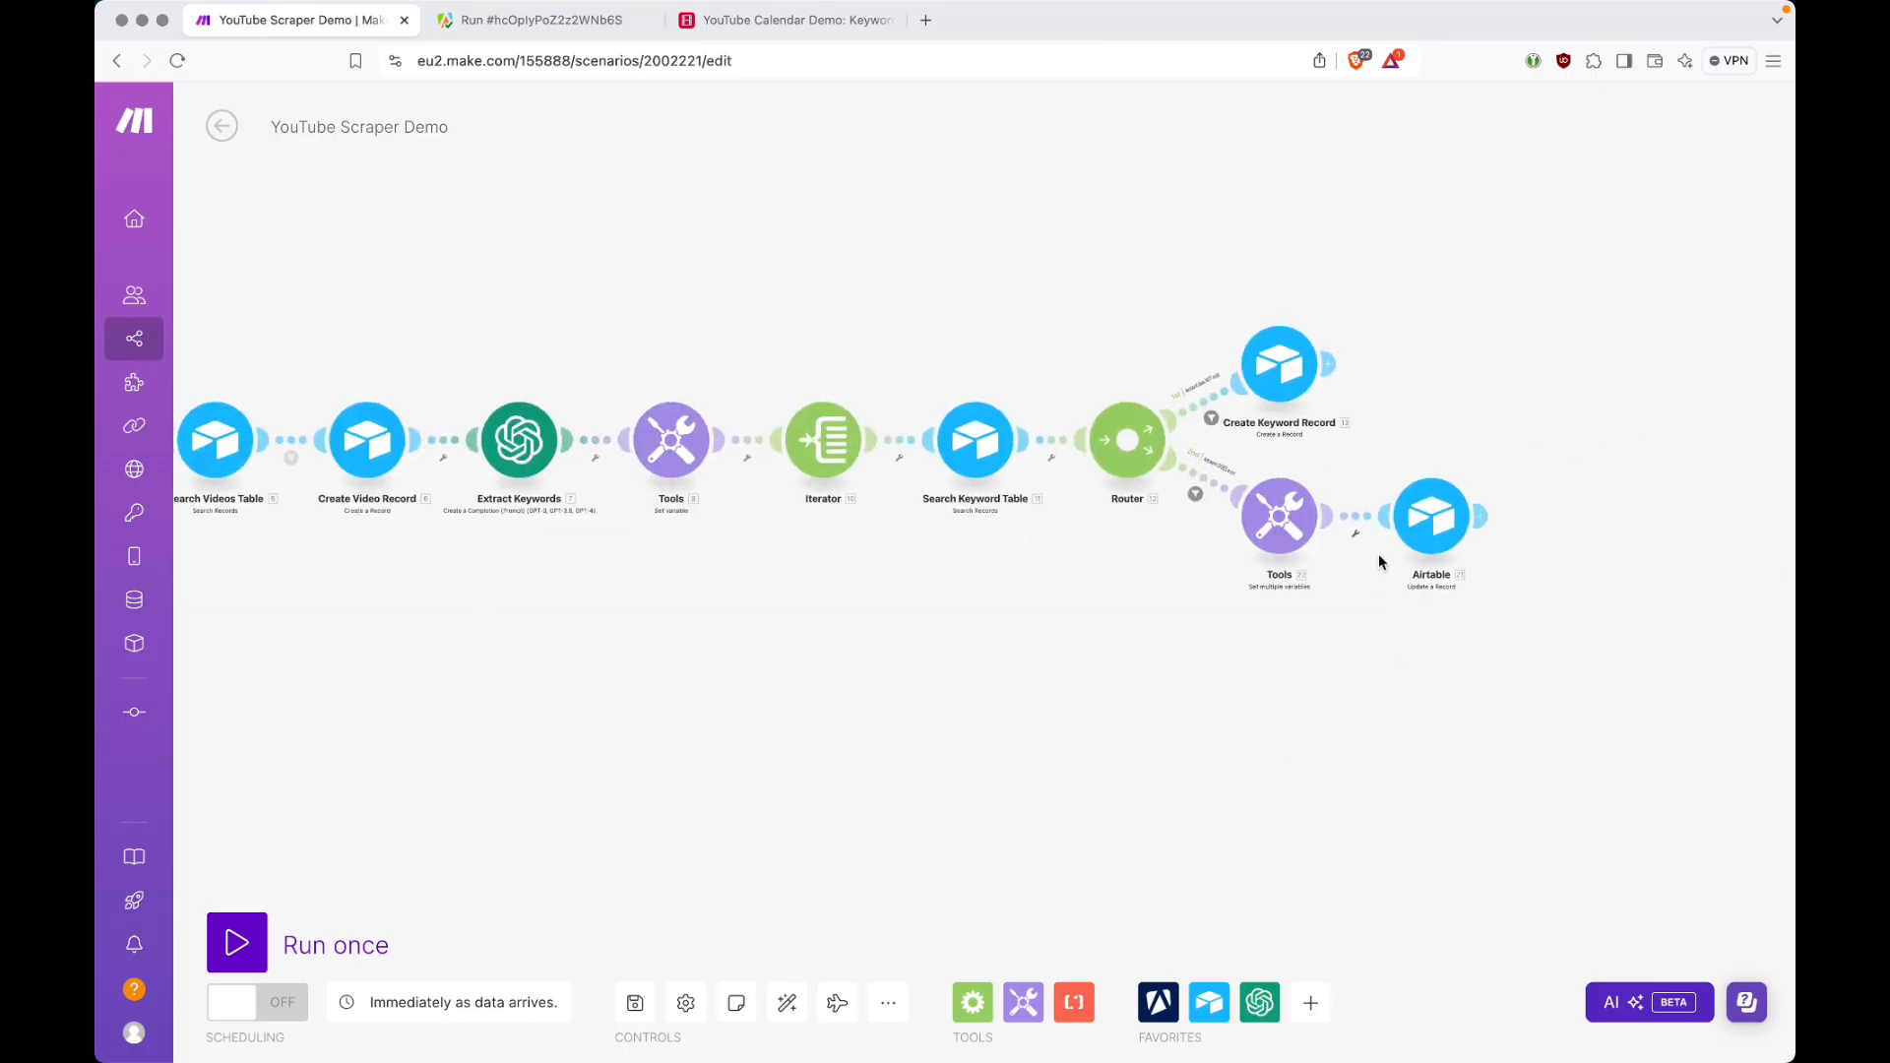
left_click(1355, 533)
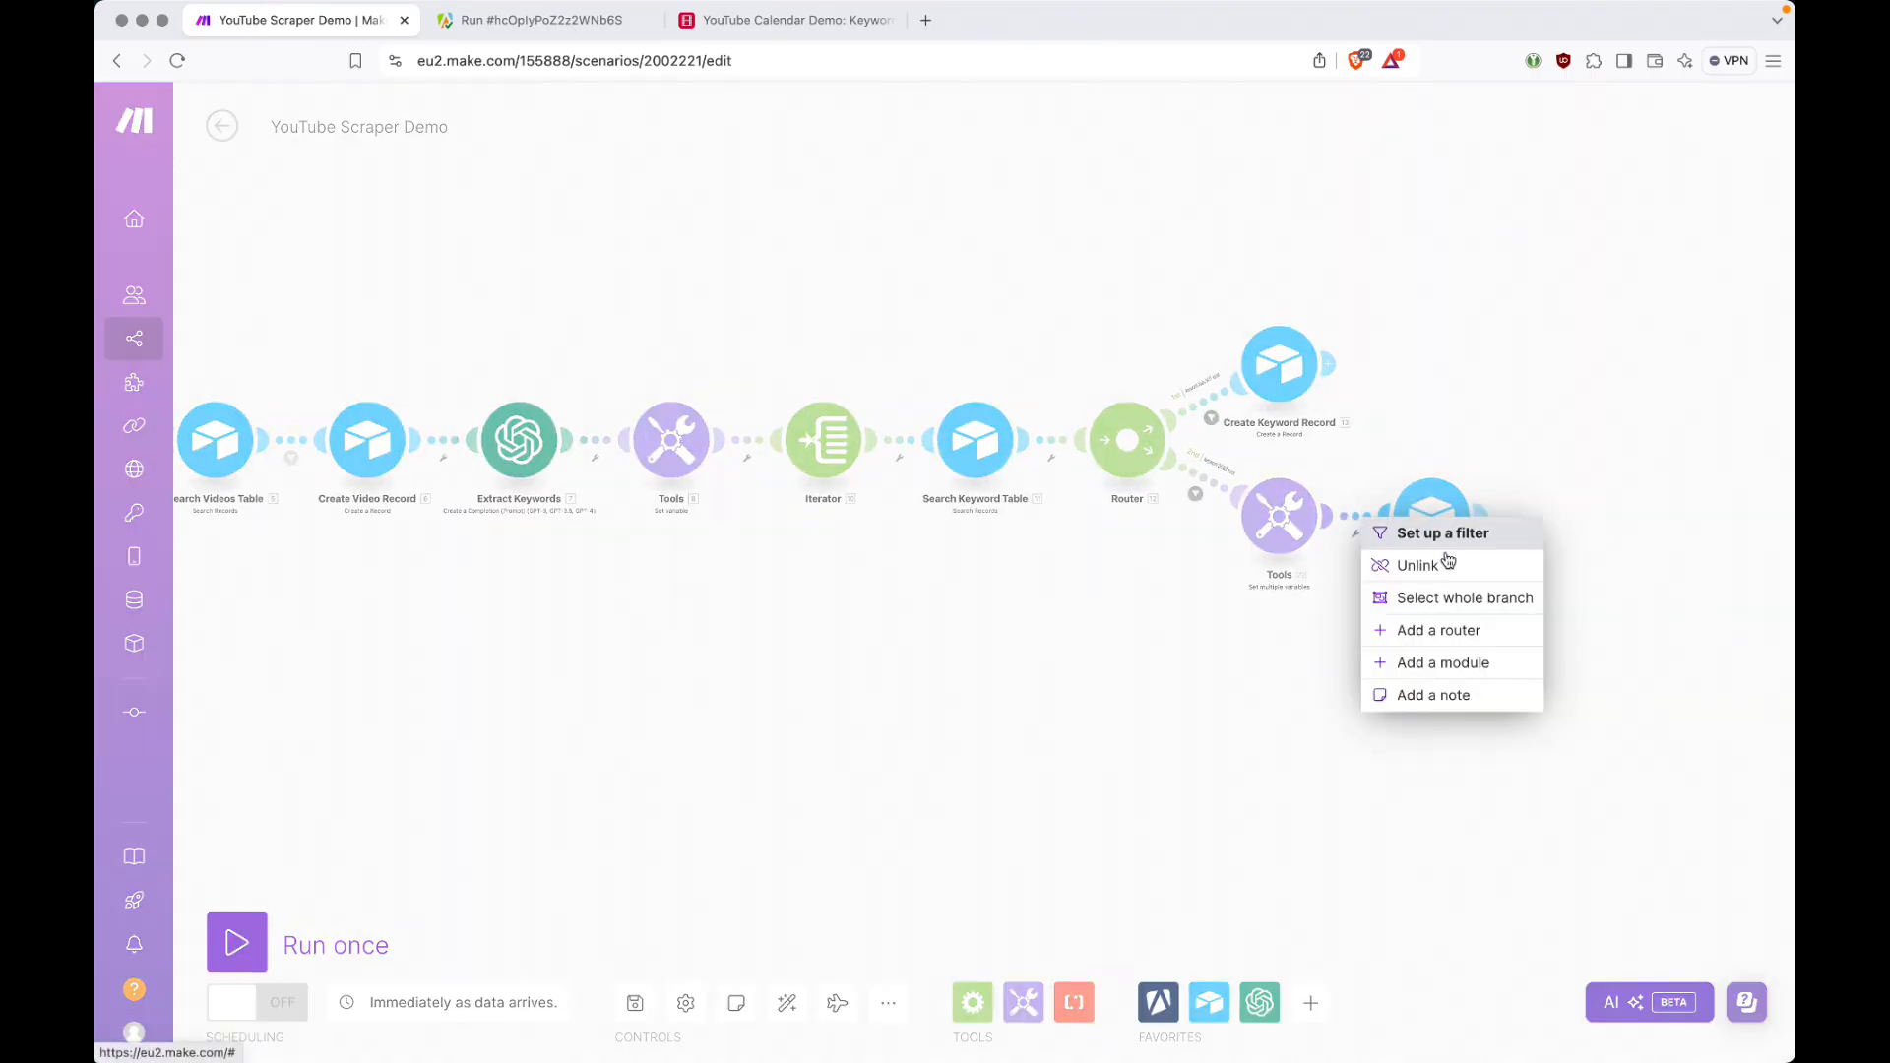
left_click(1456, 659)
type("s")
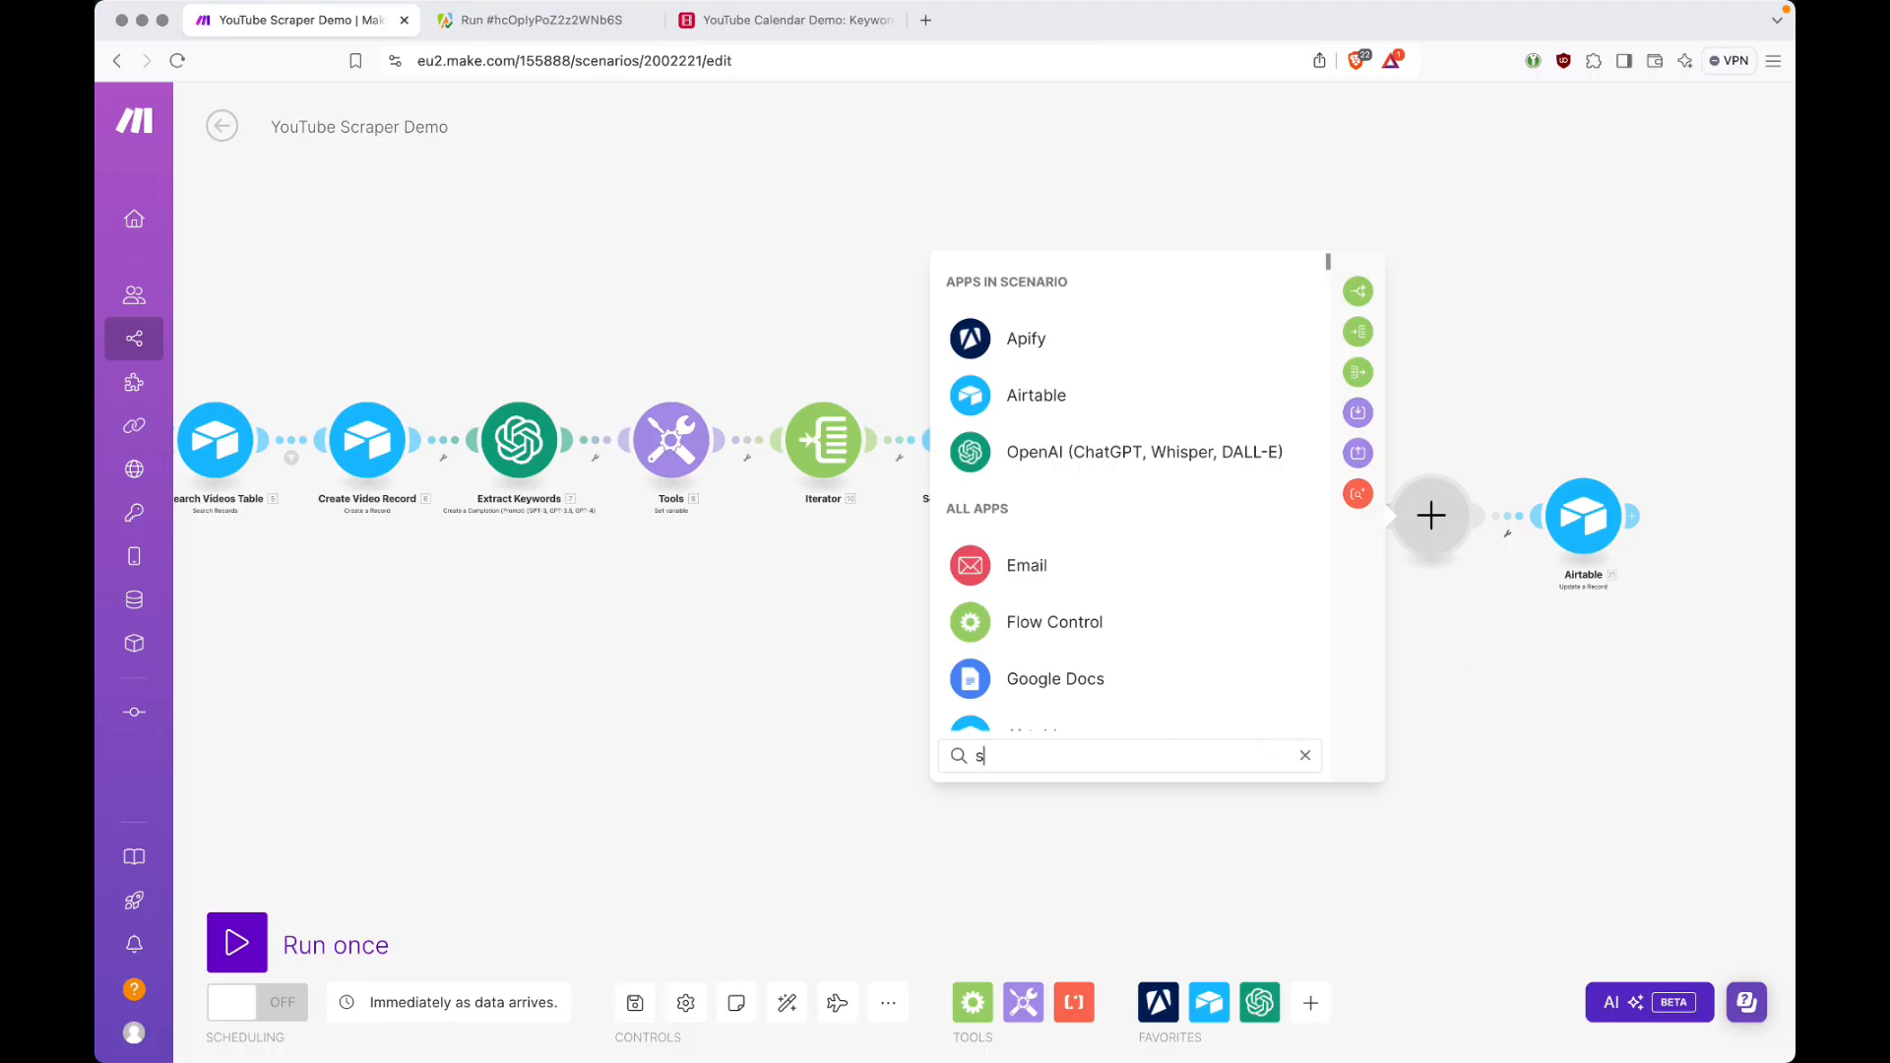
type("et vari")
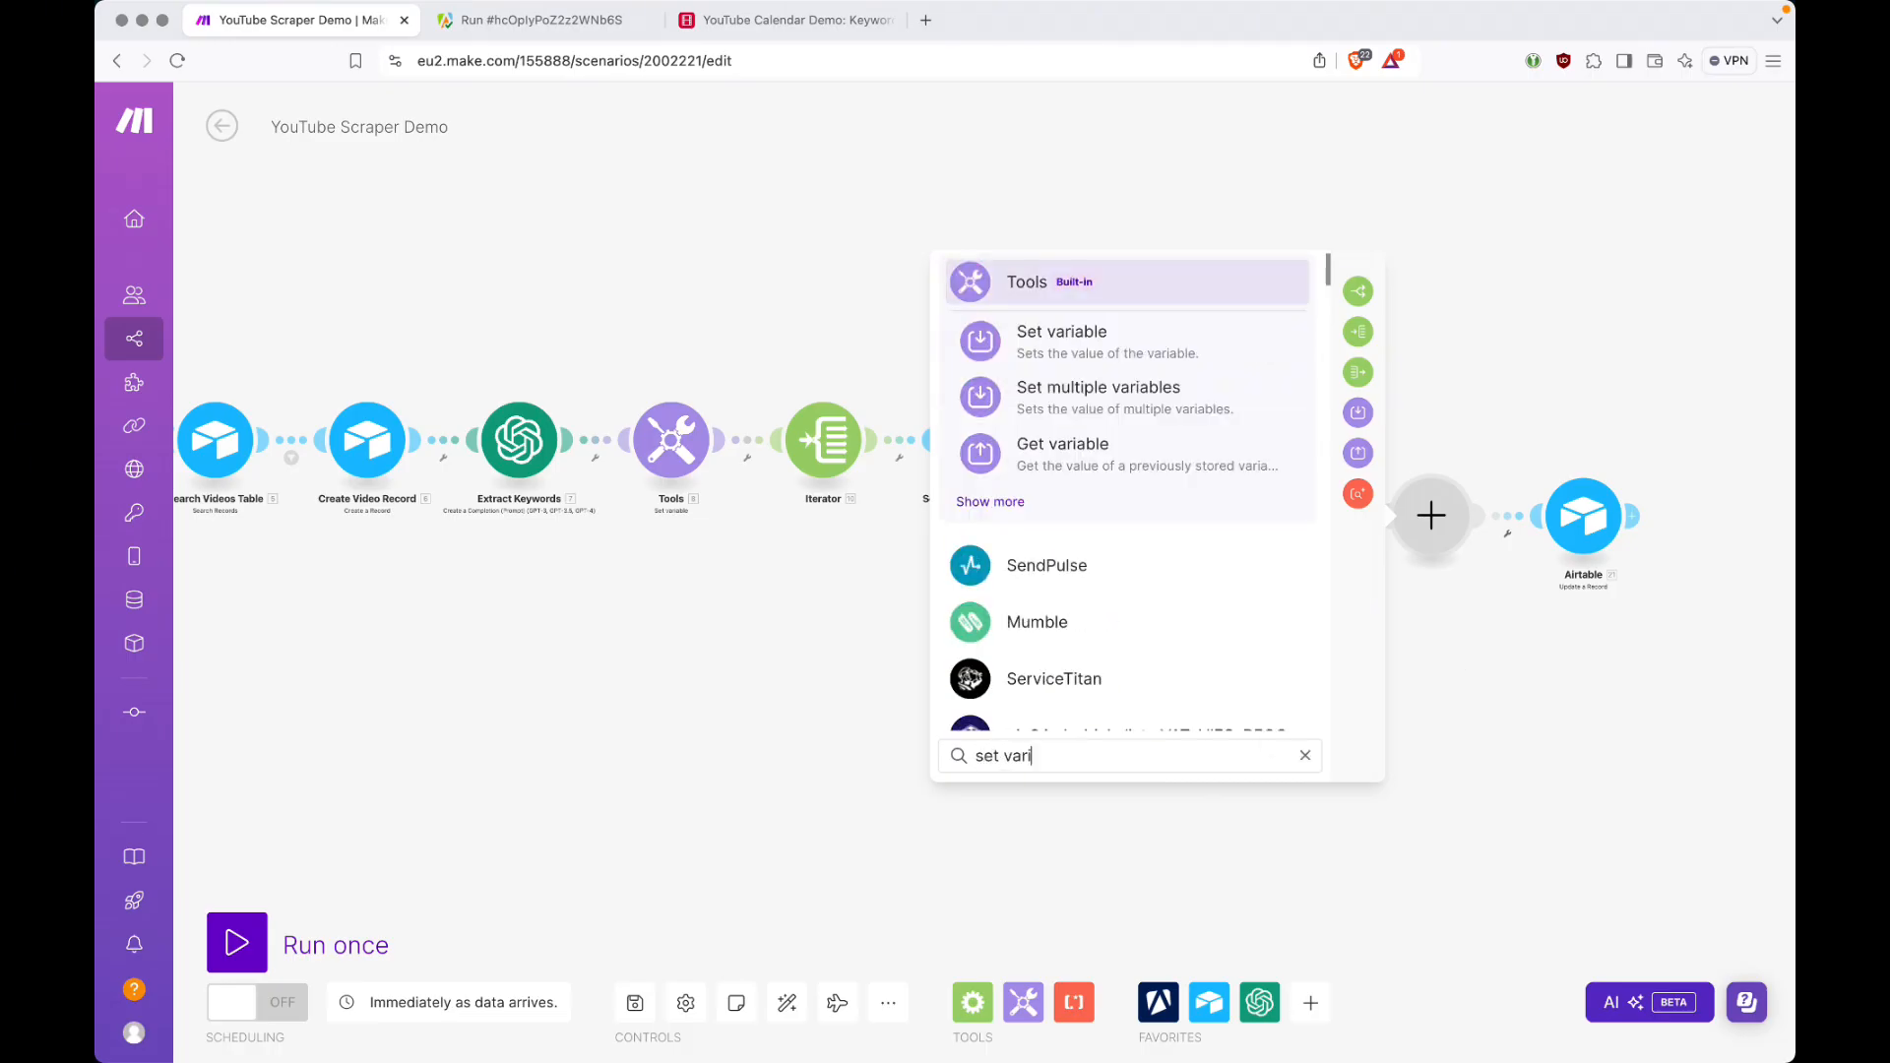
left_click(1085, 343)
Name the variable combinedVideosIDs, set its value to add(existingVideoIDs; newVideoID), and save the module.
left_click(1083, 490)
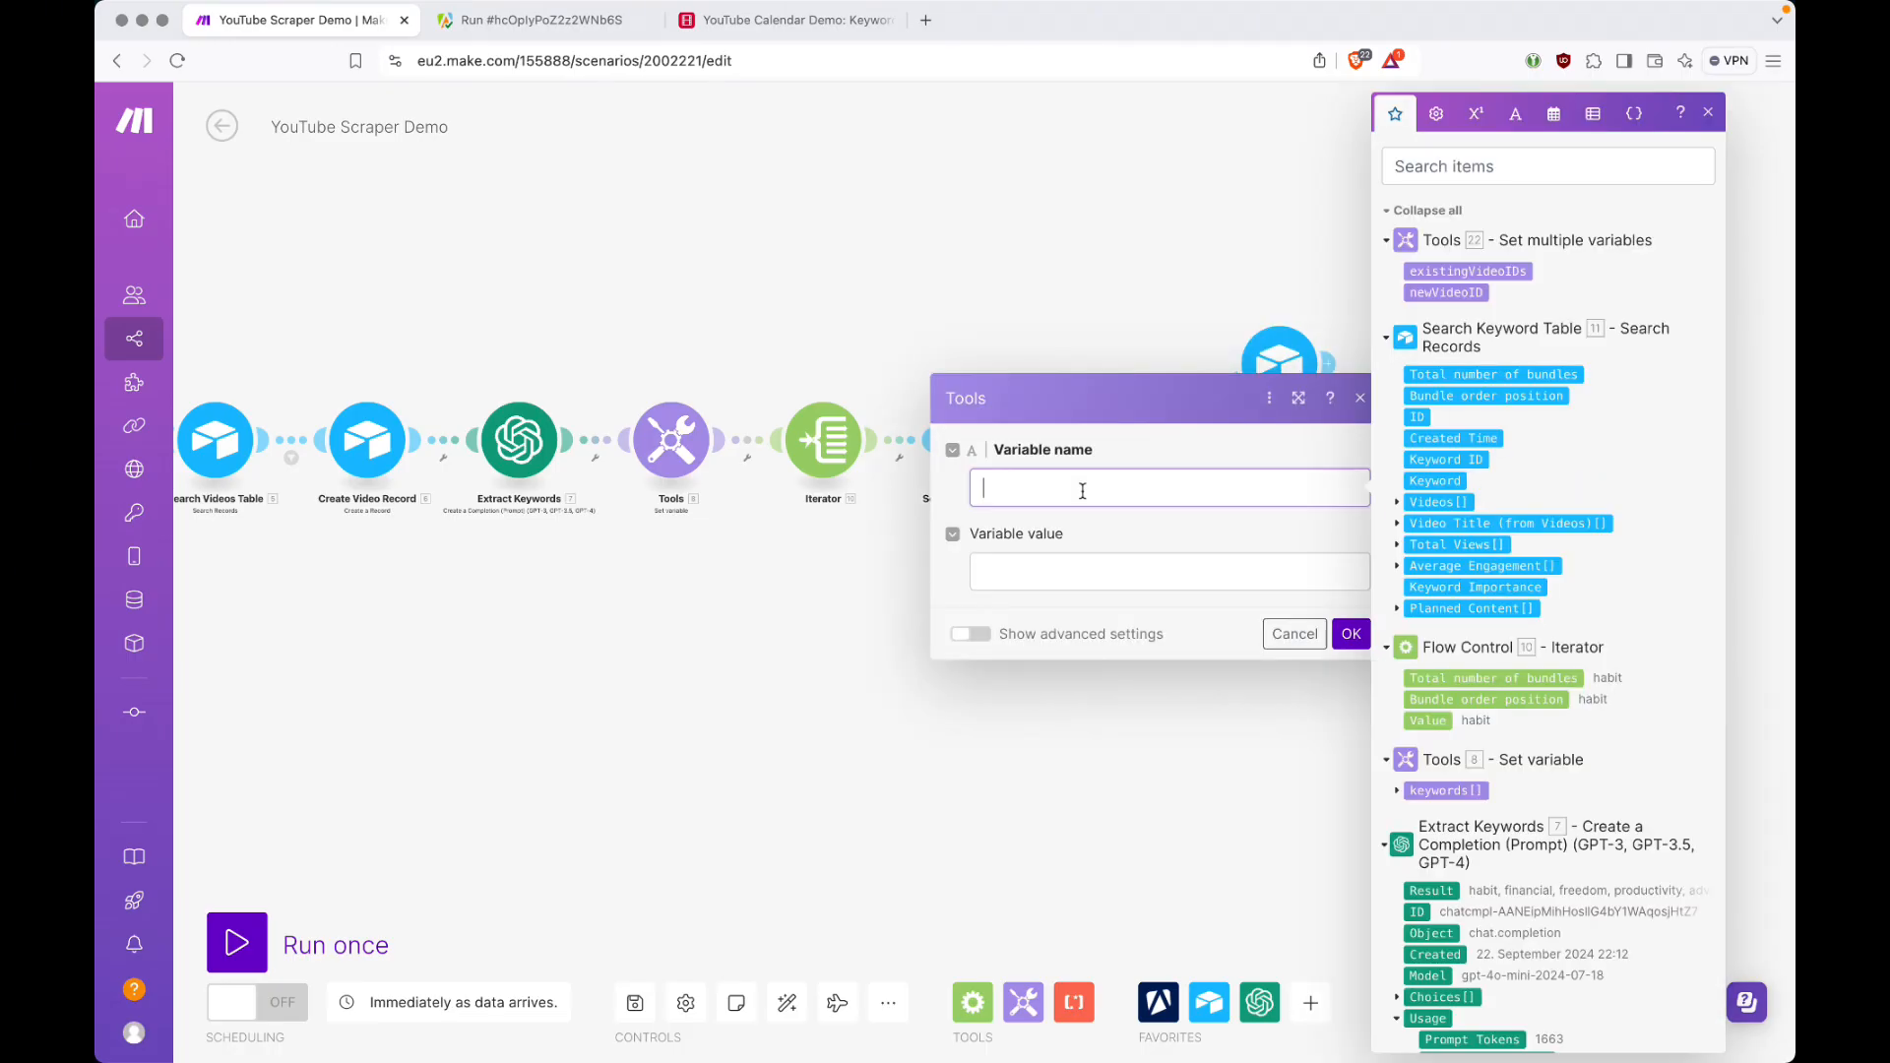
type("com")
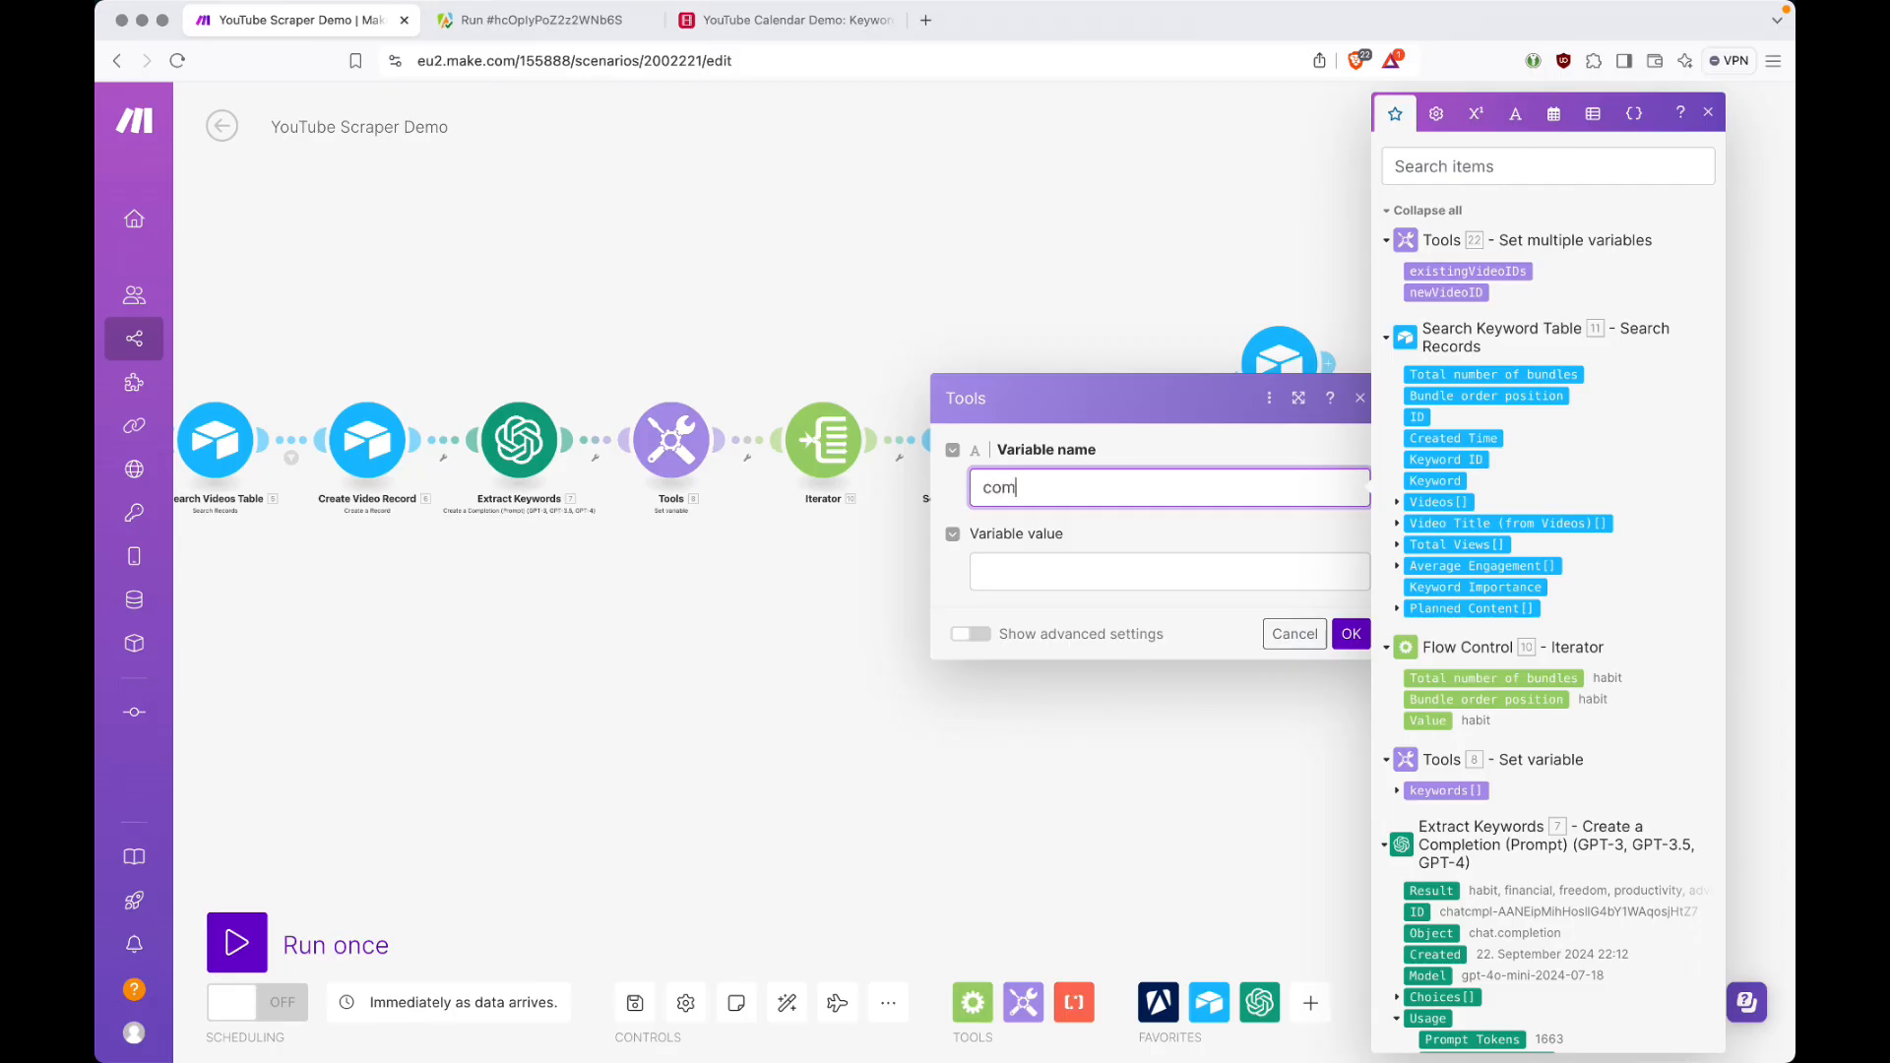
type("binedVideosIDs")
key("Tab")
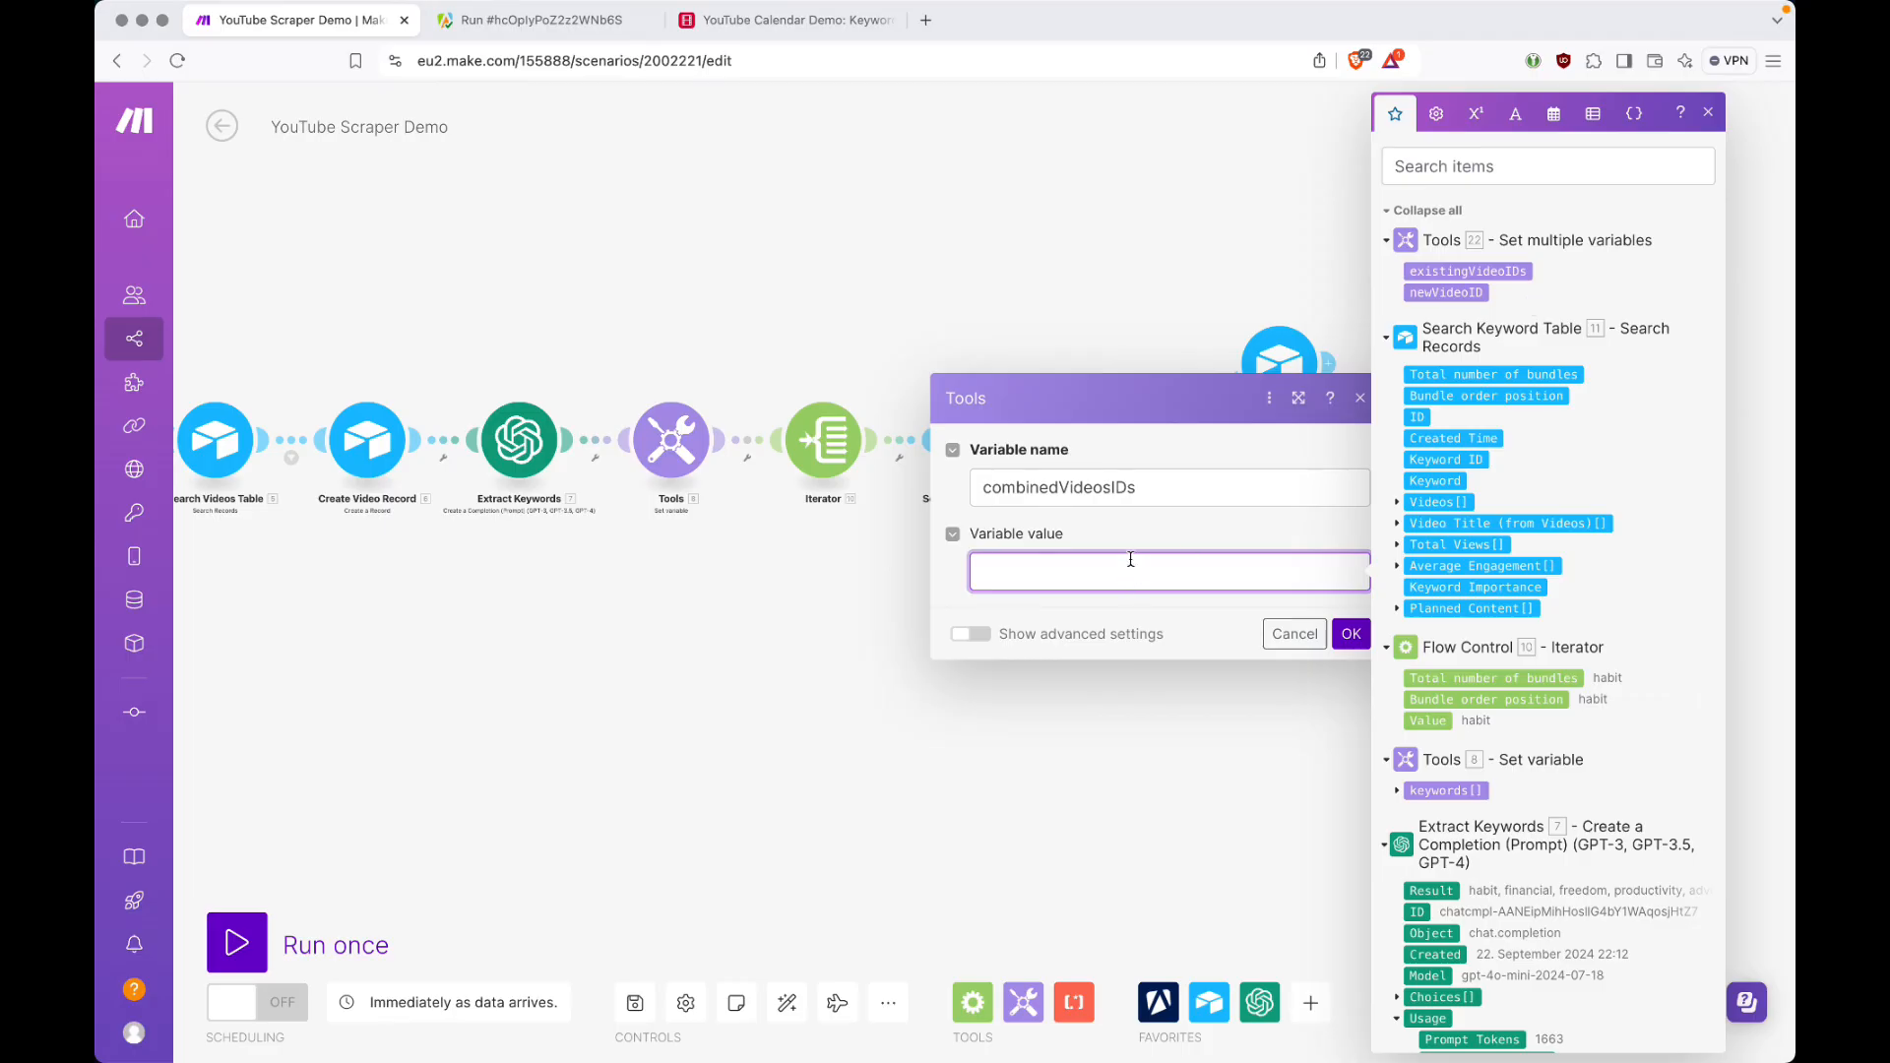
type("add(")
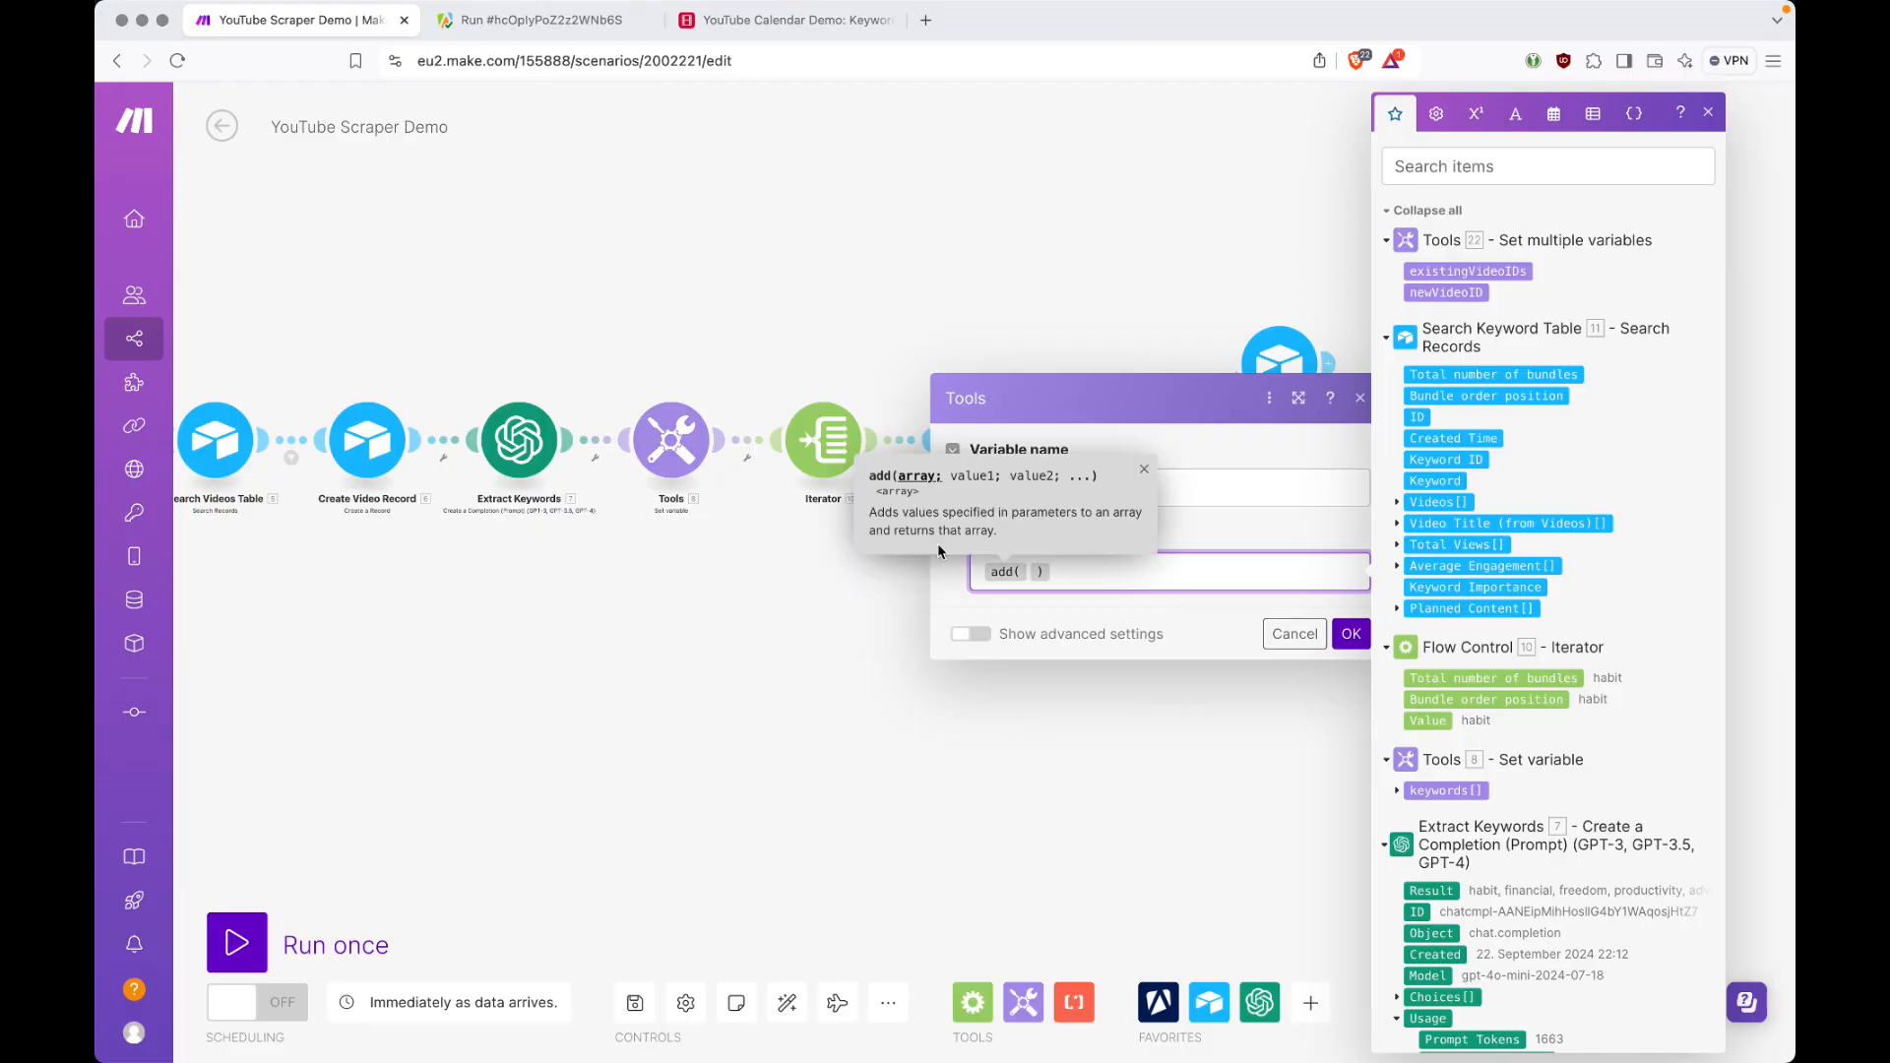
left_click(1494, 273)
type(";")
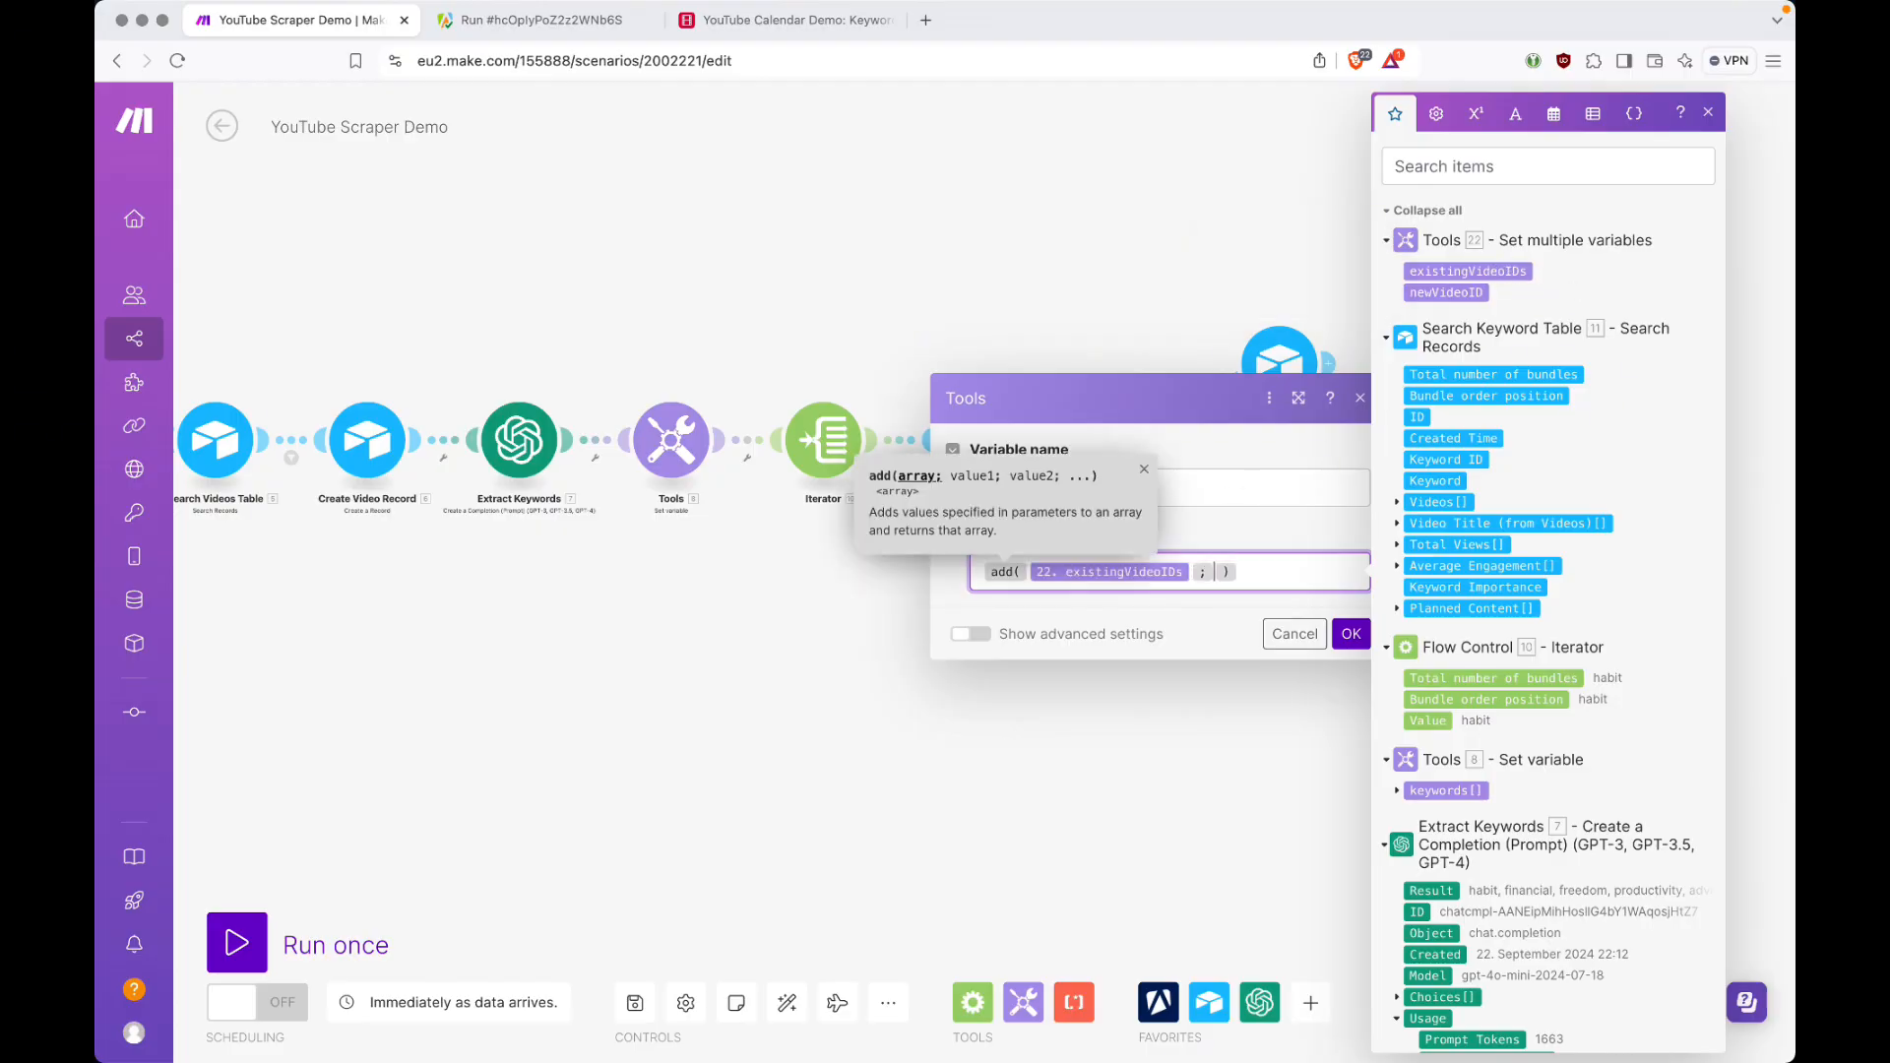
left_click(1470, 293)
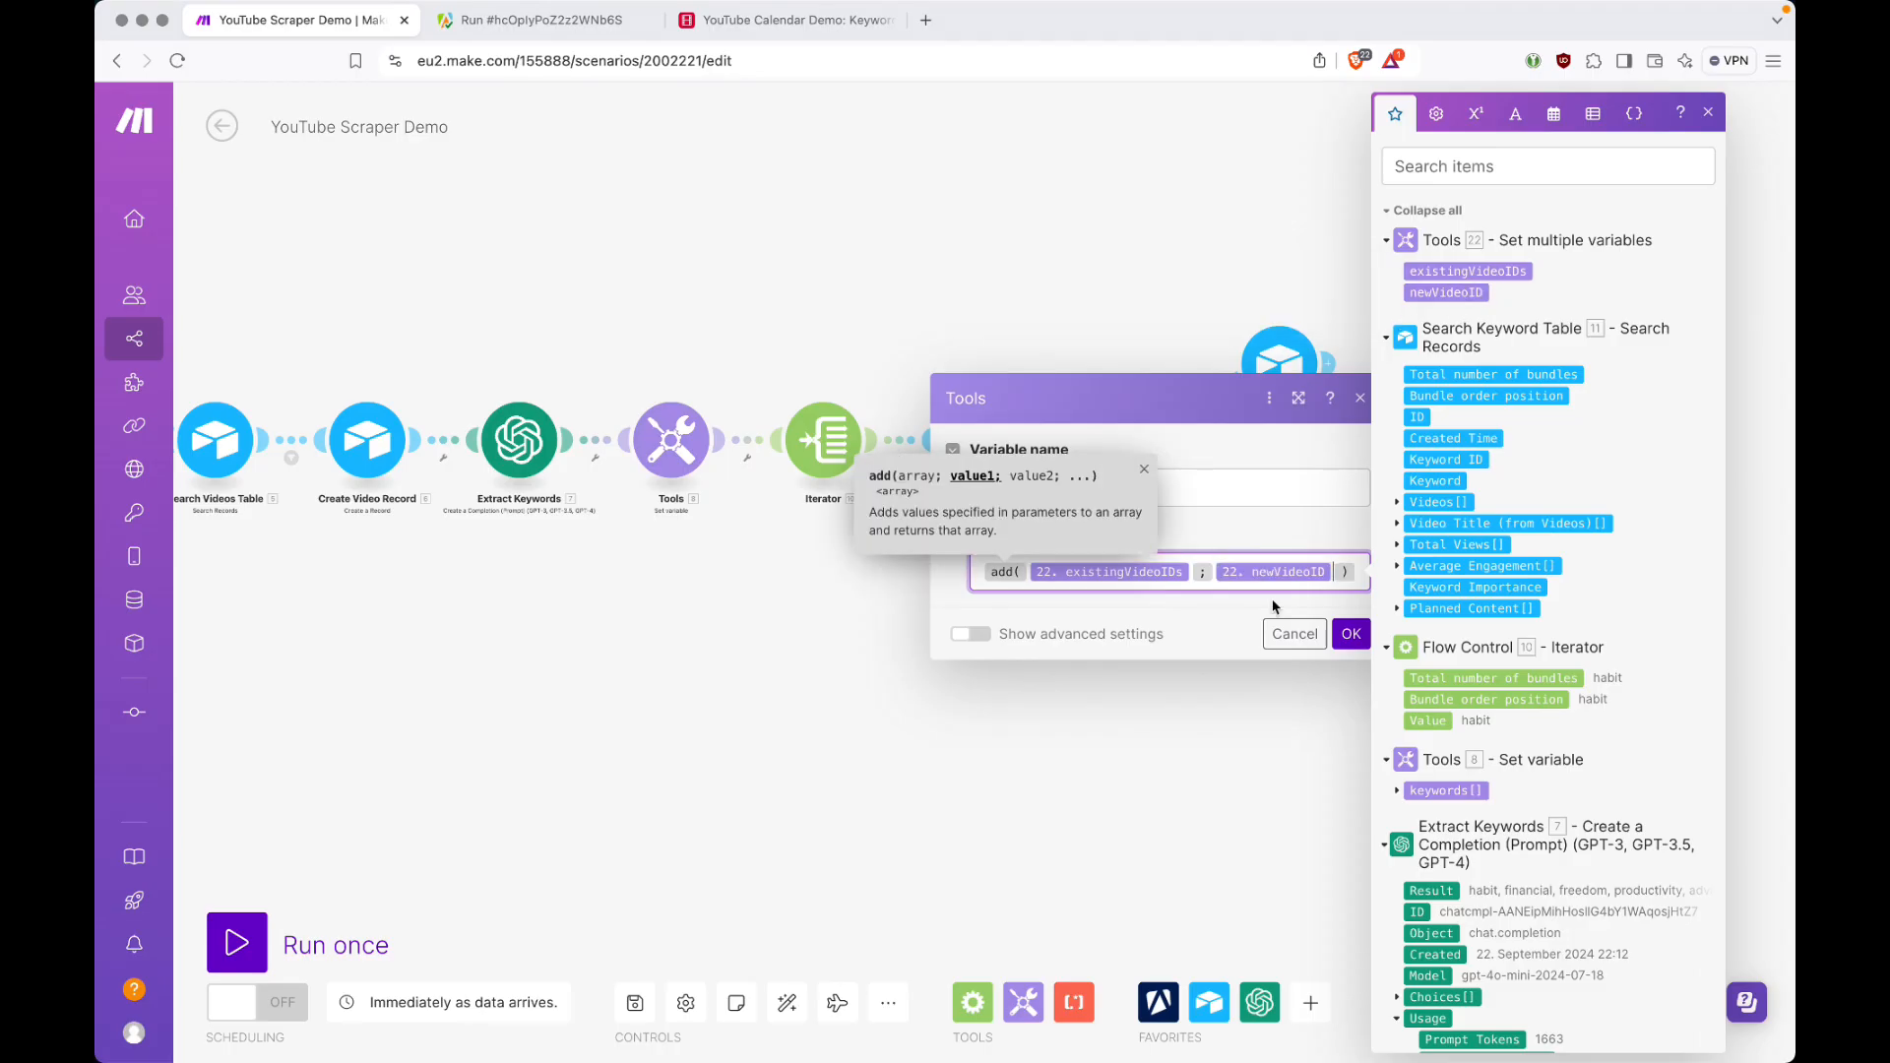
left_click(1350, 633)
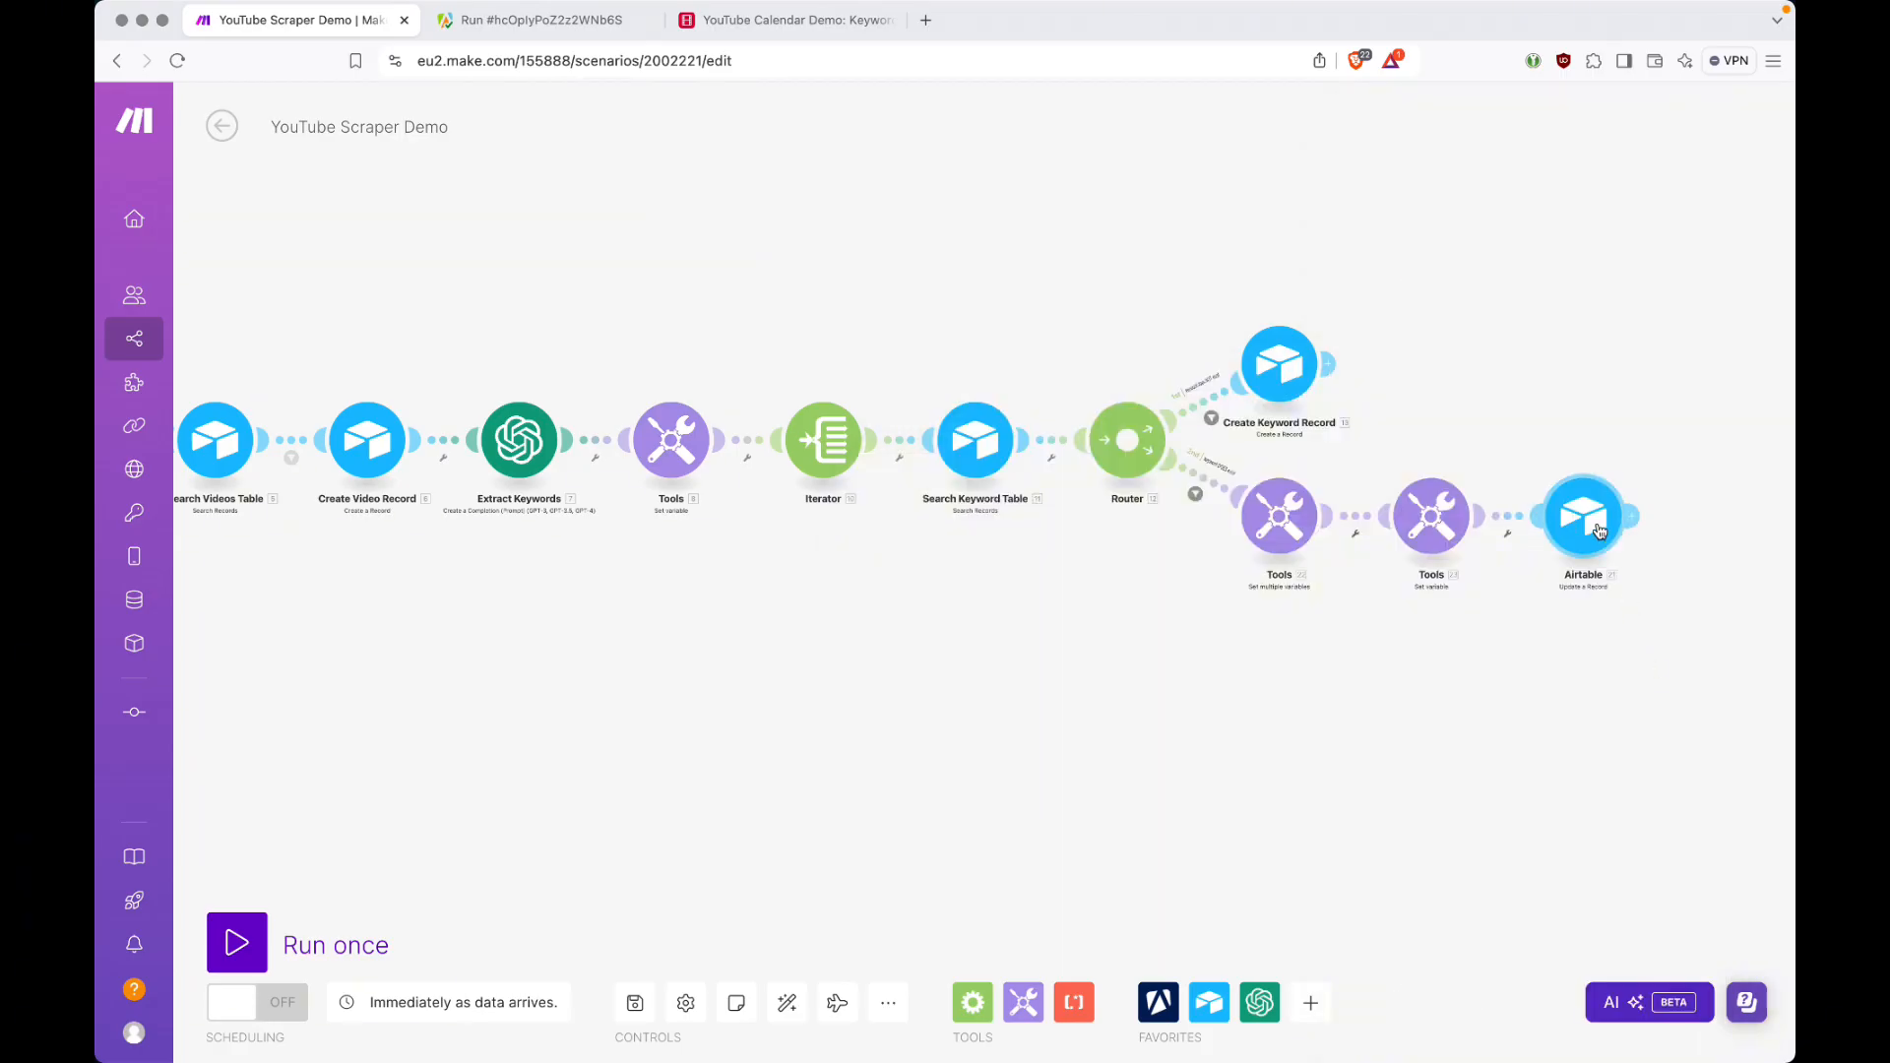
Map the Airtable update module's Videos field to the combinedVideosIDs variable.
left_click(1591, 524)
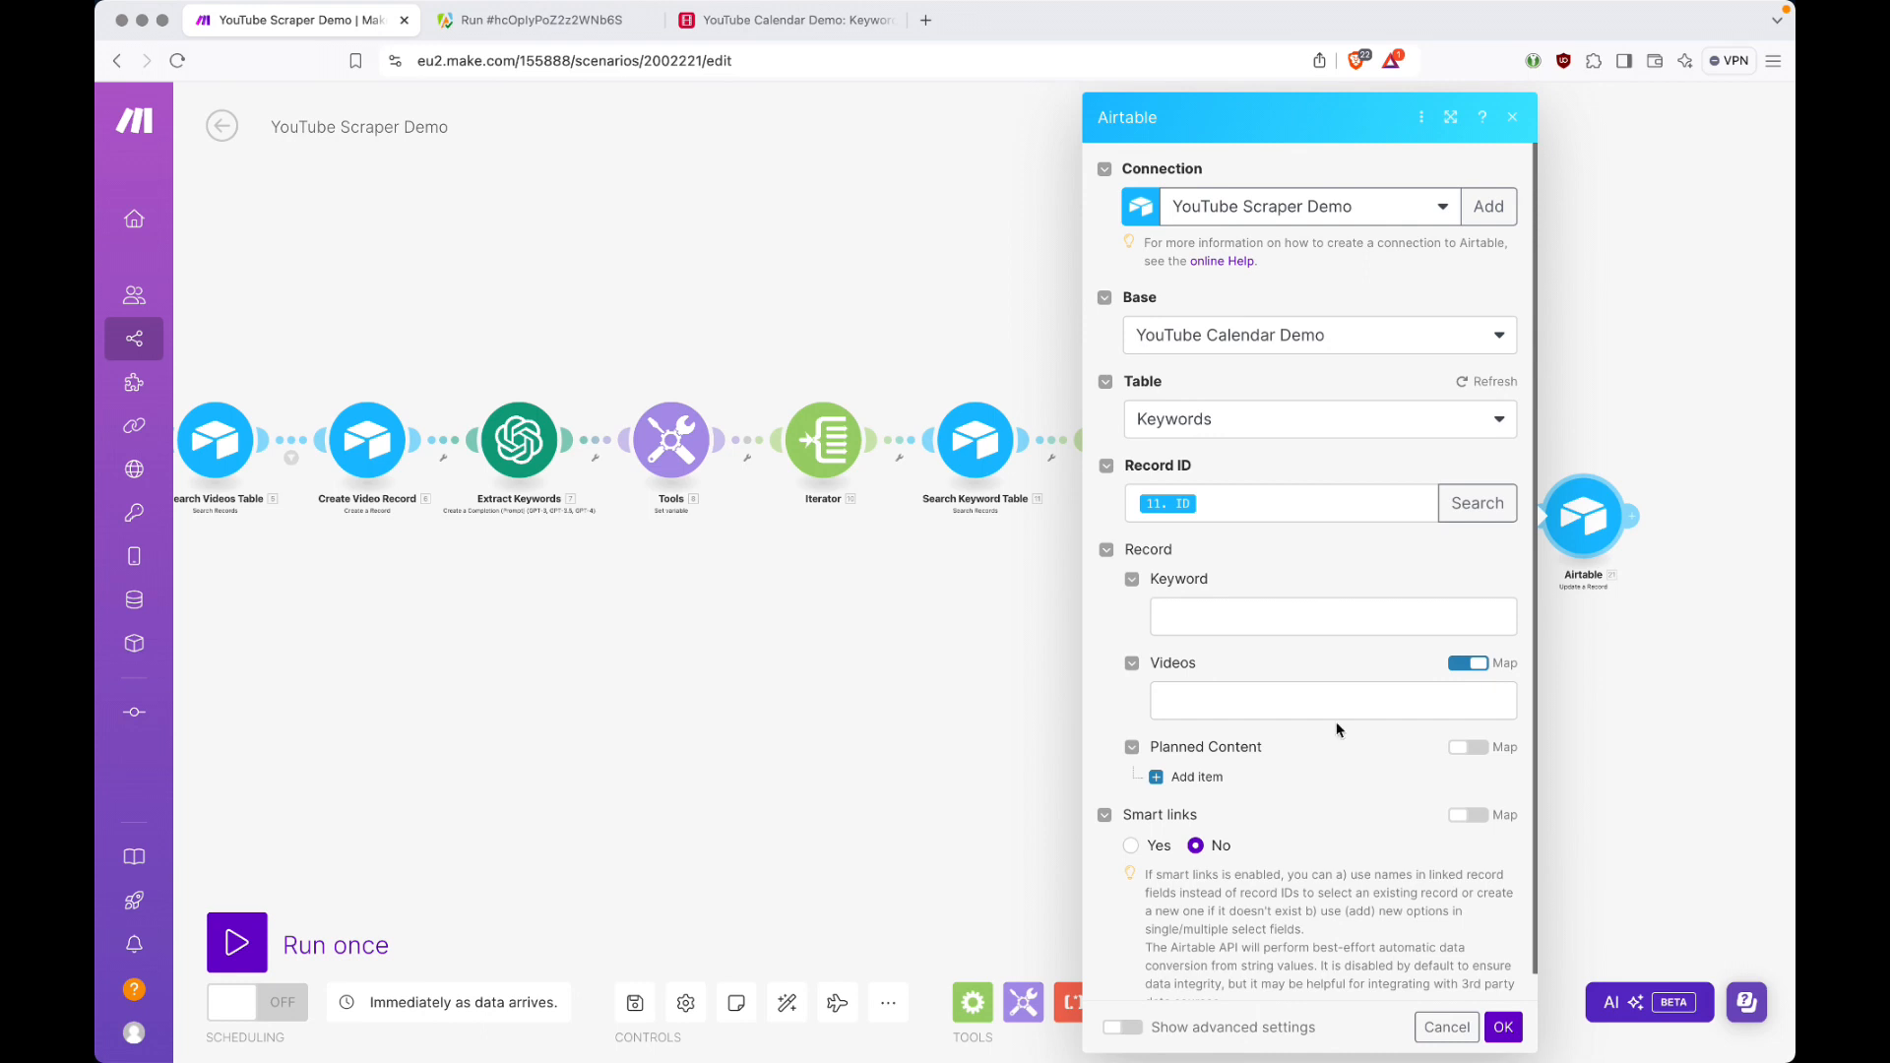
left_click(1293, 702)
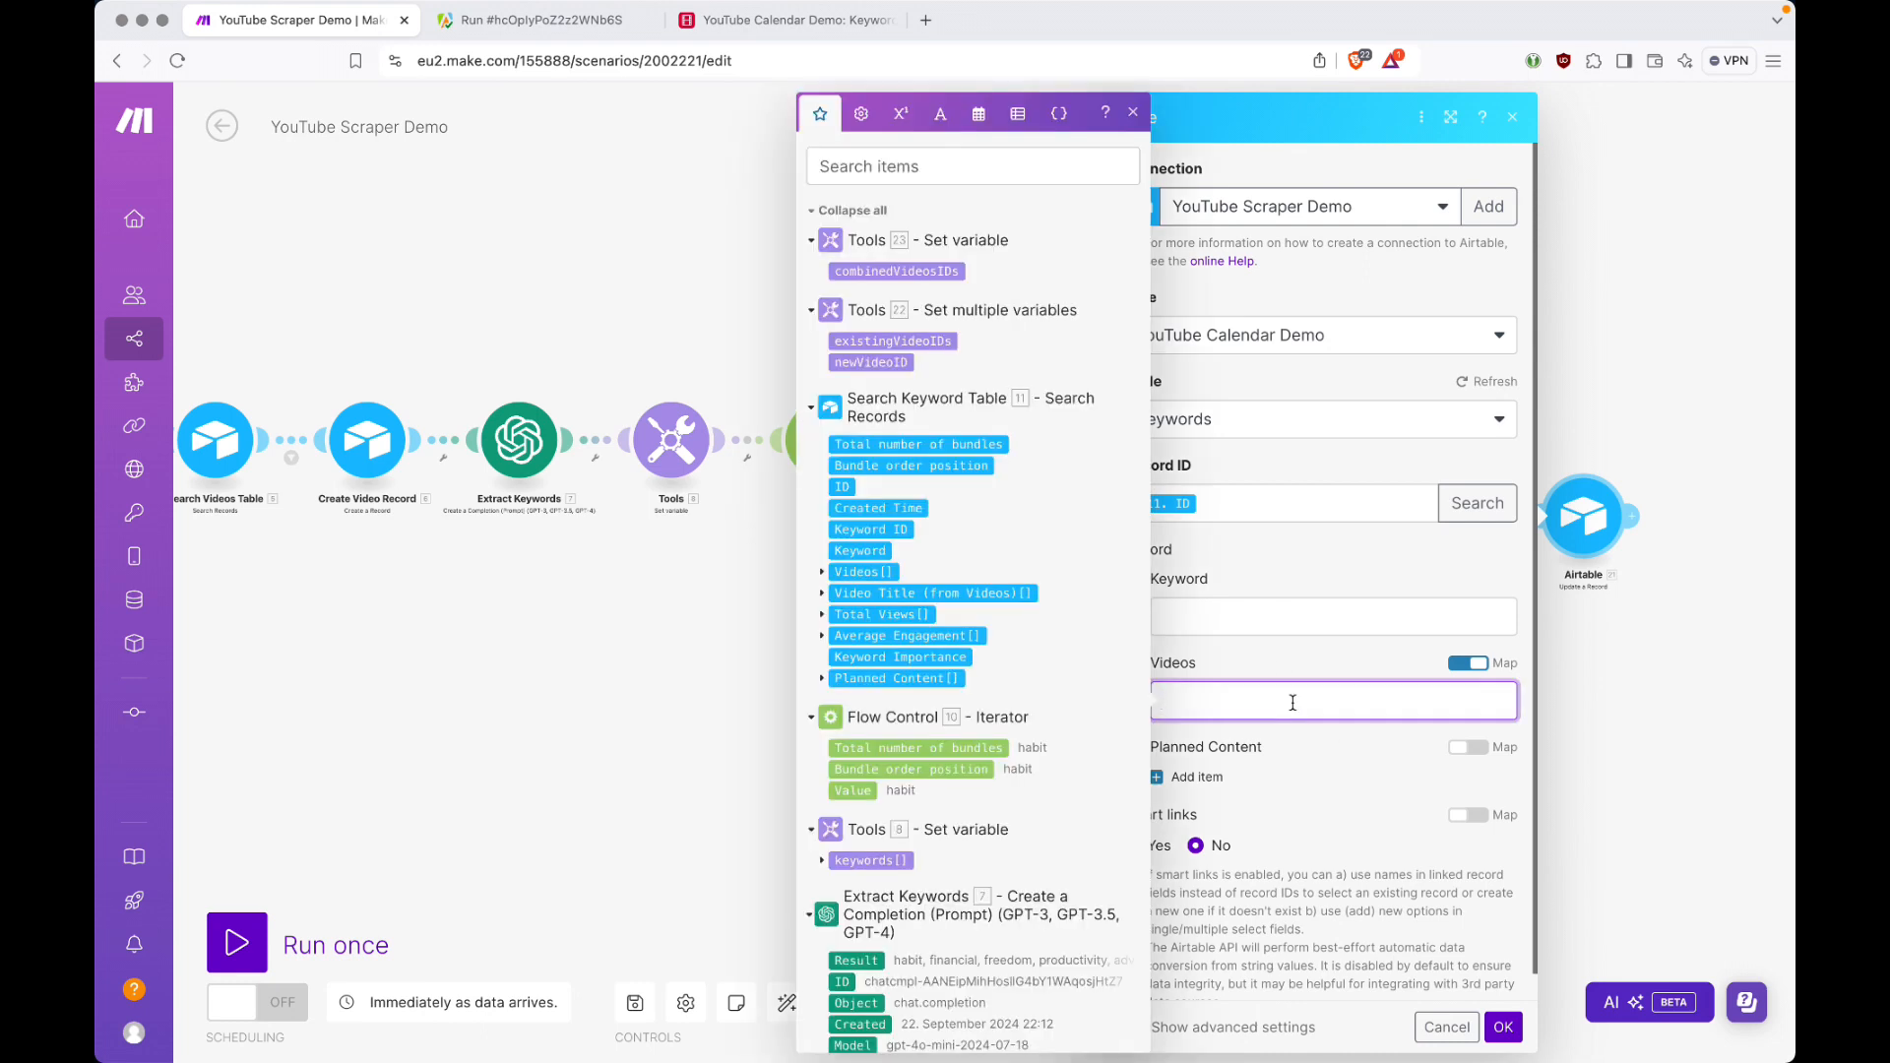
left_click(919, 275)
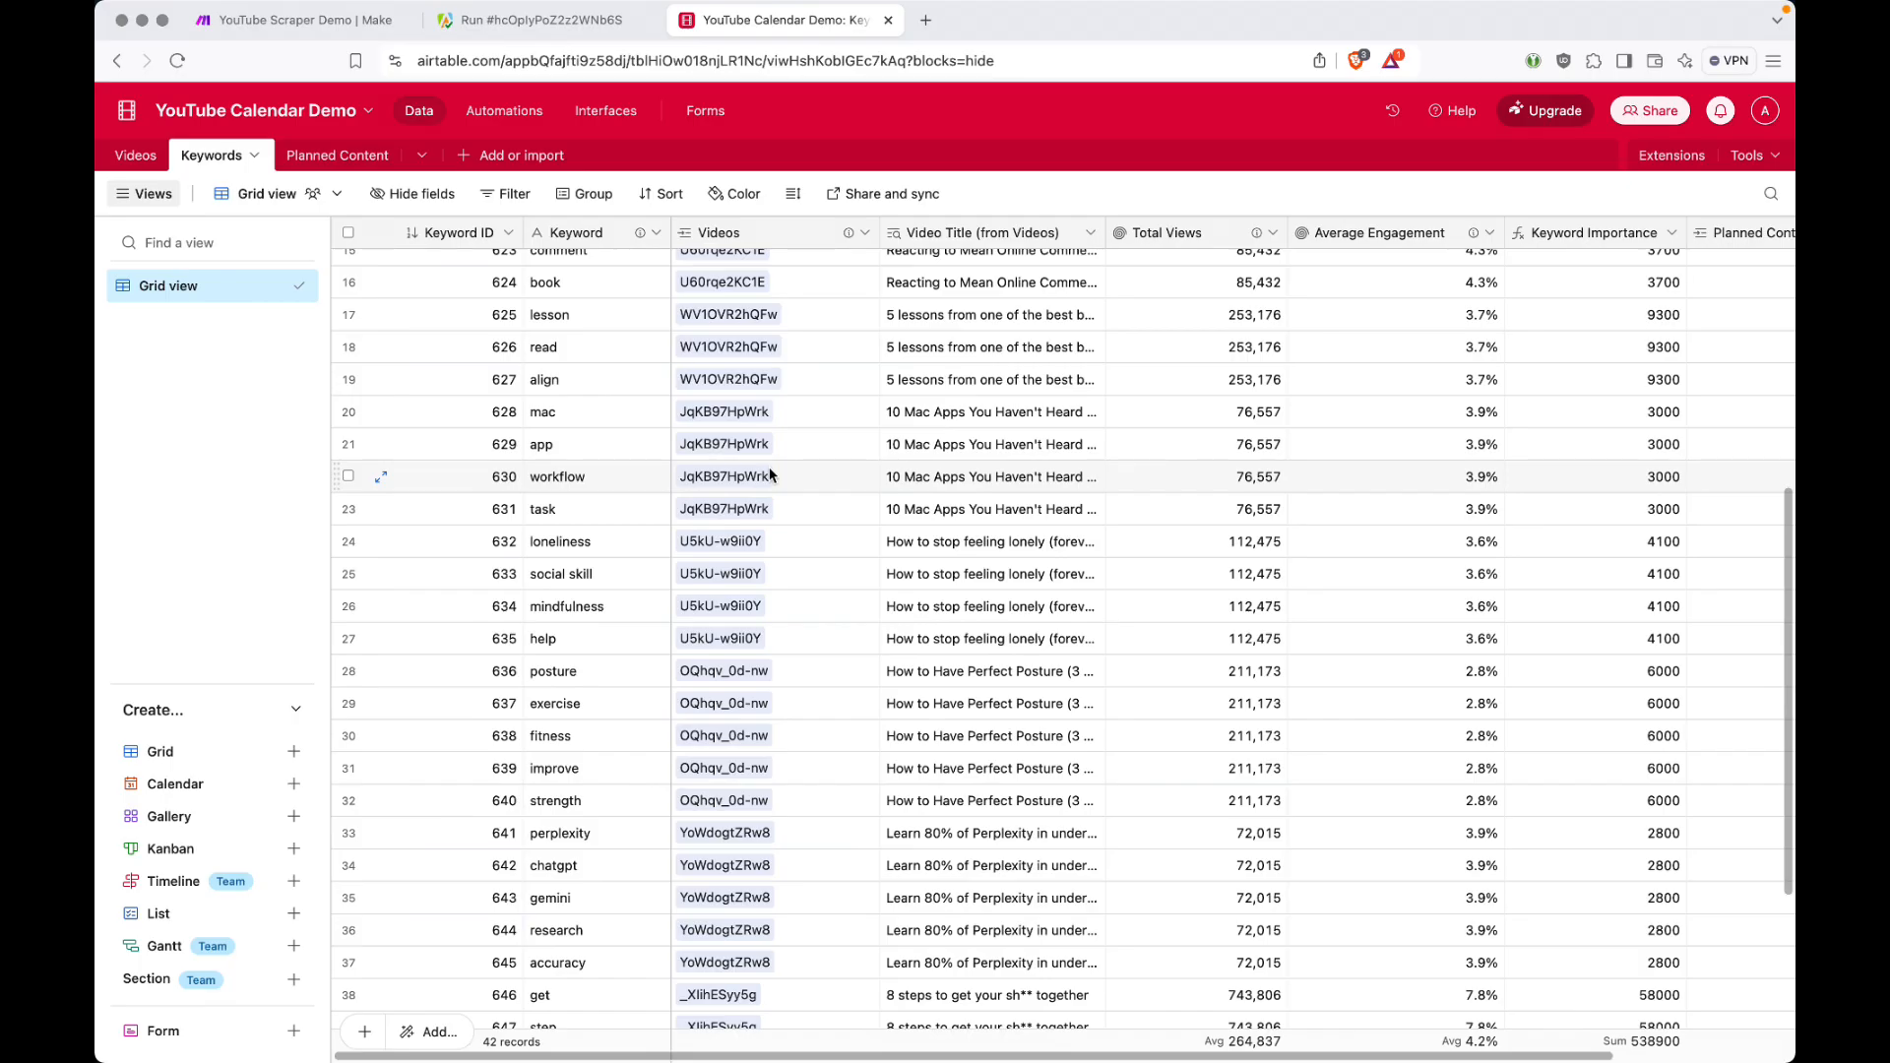
In Apify, open the YouTube Scraper actor's input settings and expand the date range options.
left_click(363, 30)
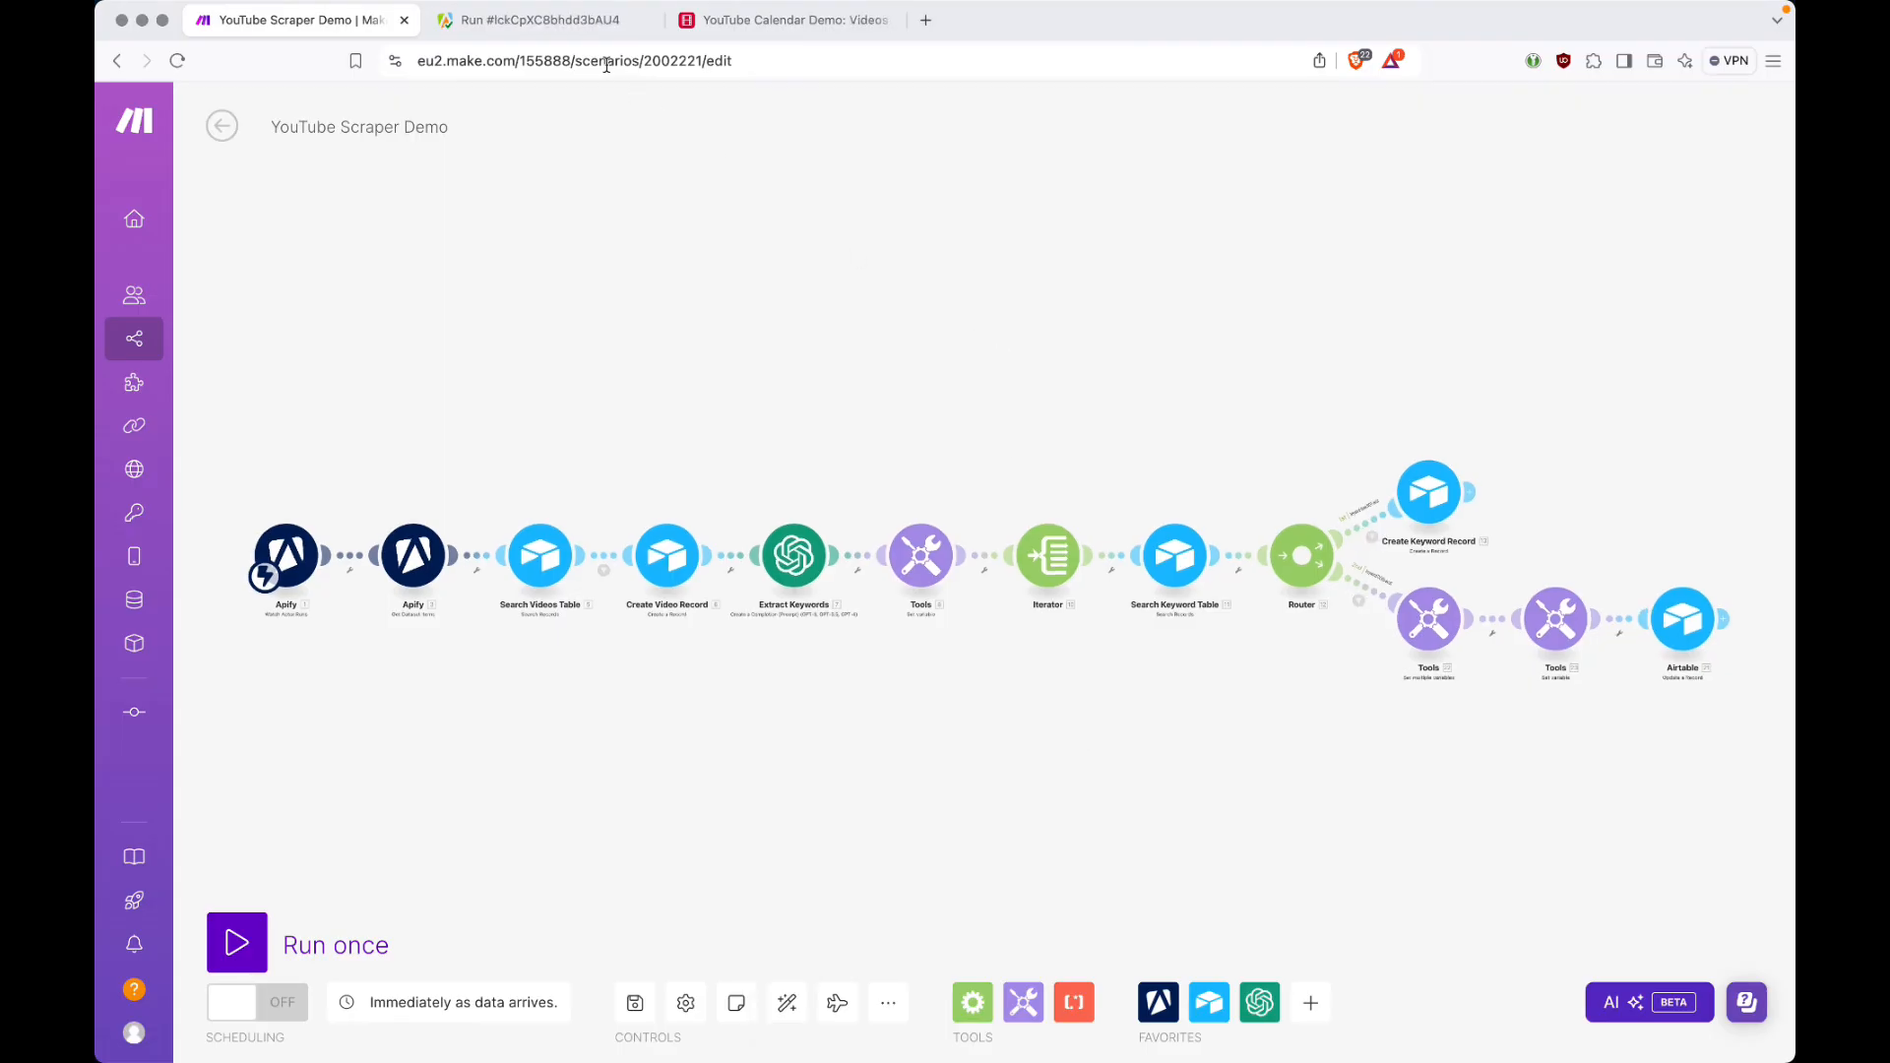
left_click(549, 21)
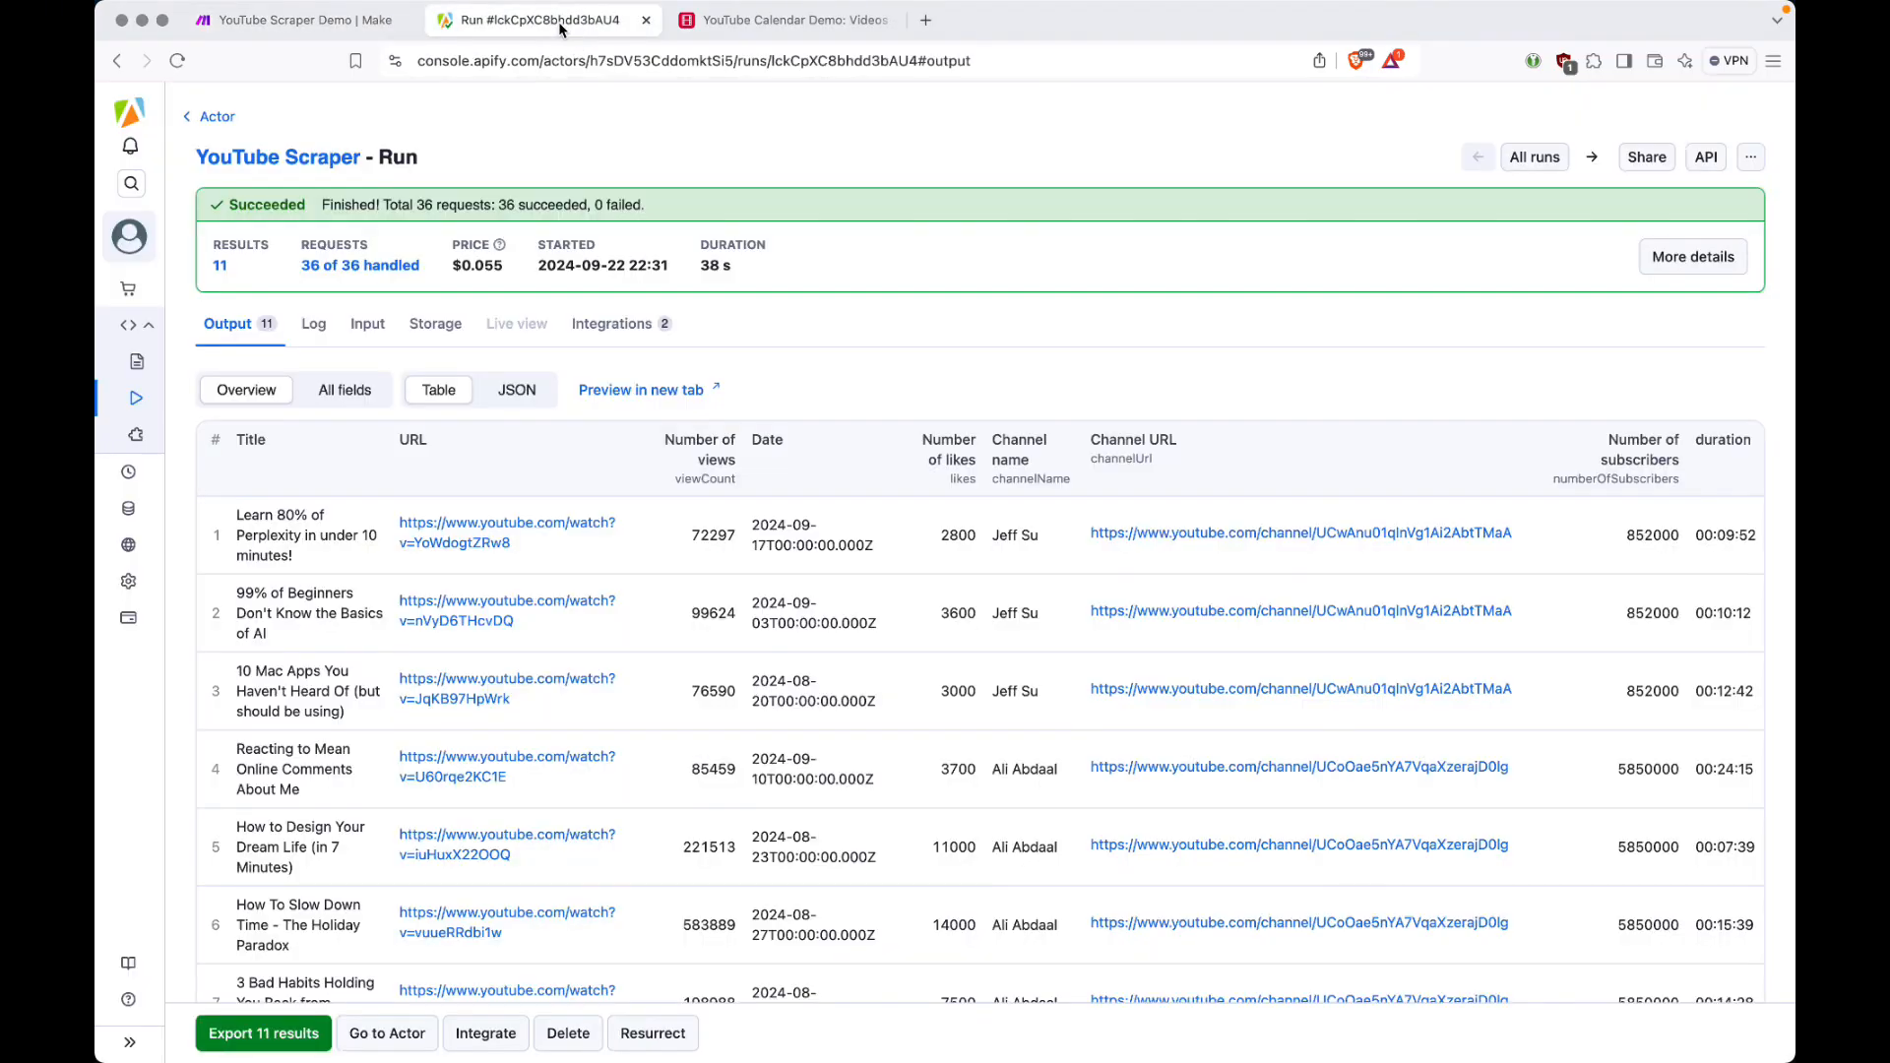
left_click(248, 116)
scroll(1080, 534, "down", 3)
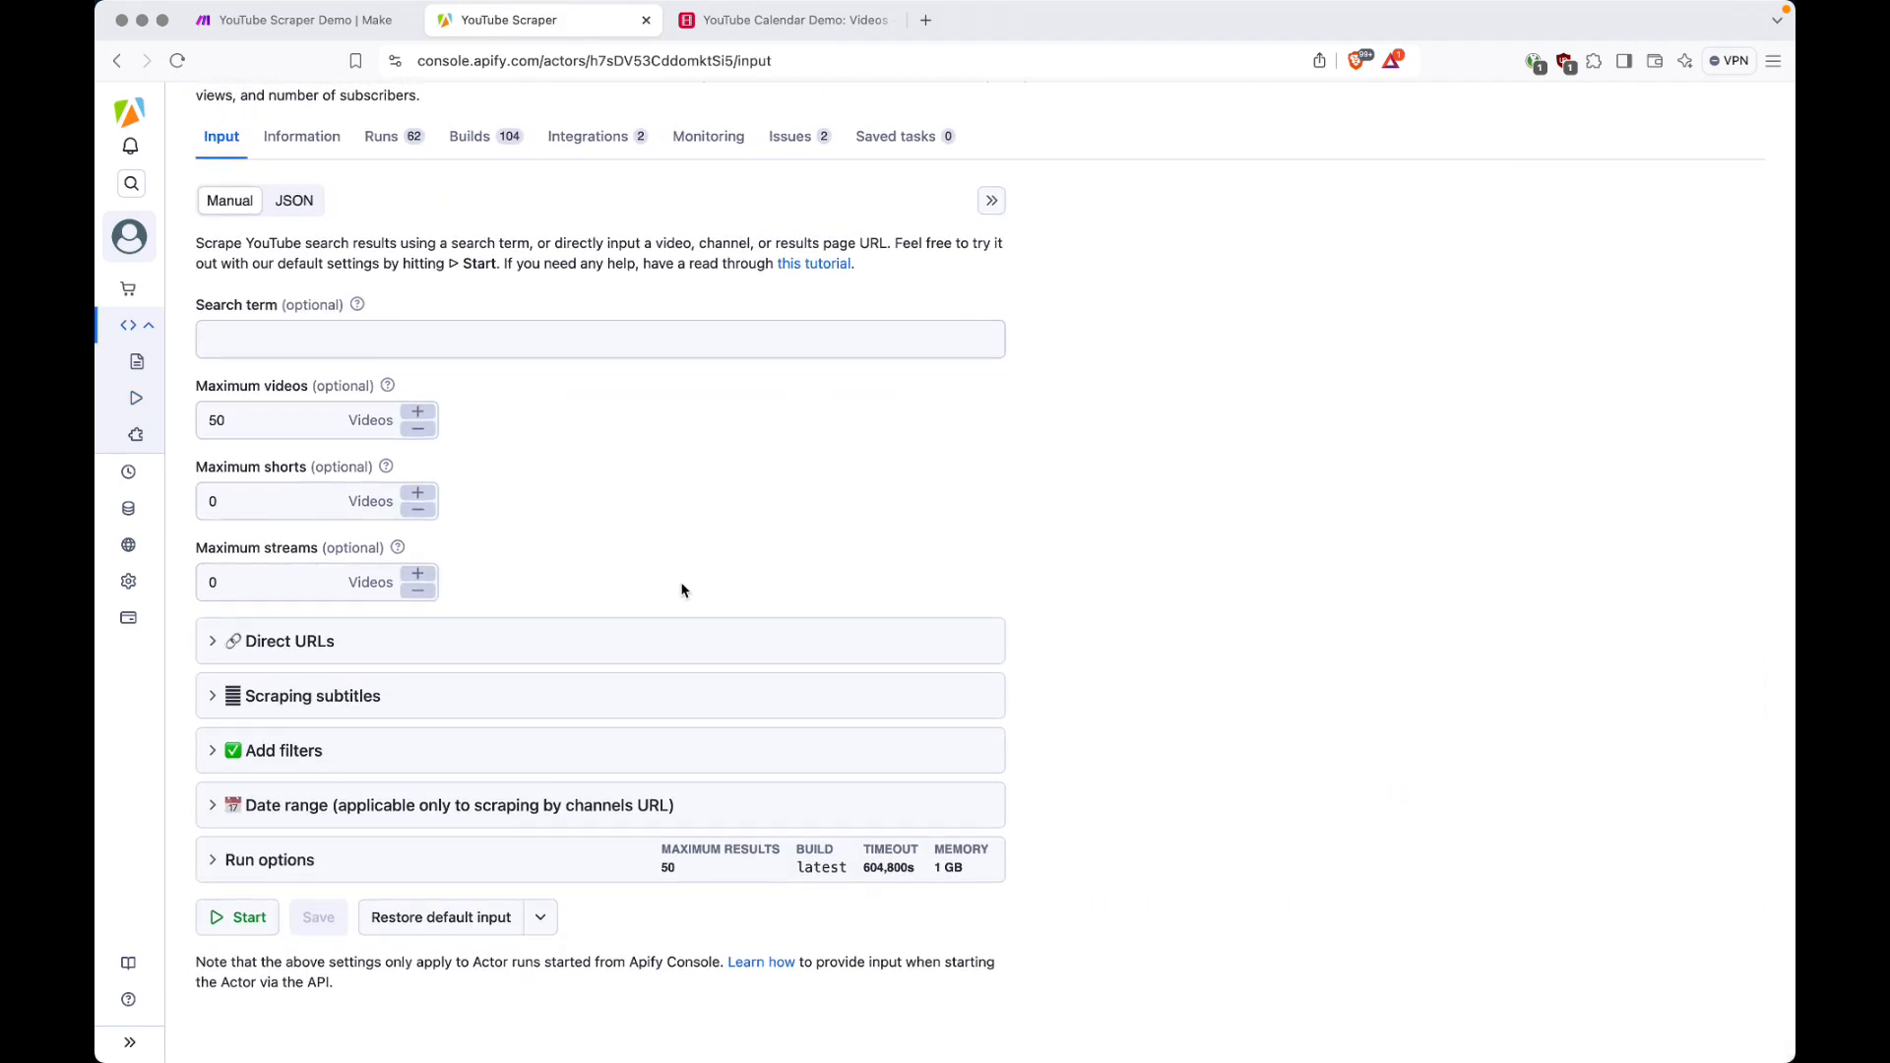
left_click(592, 818)
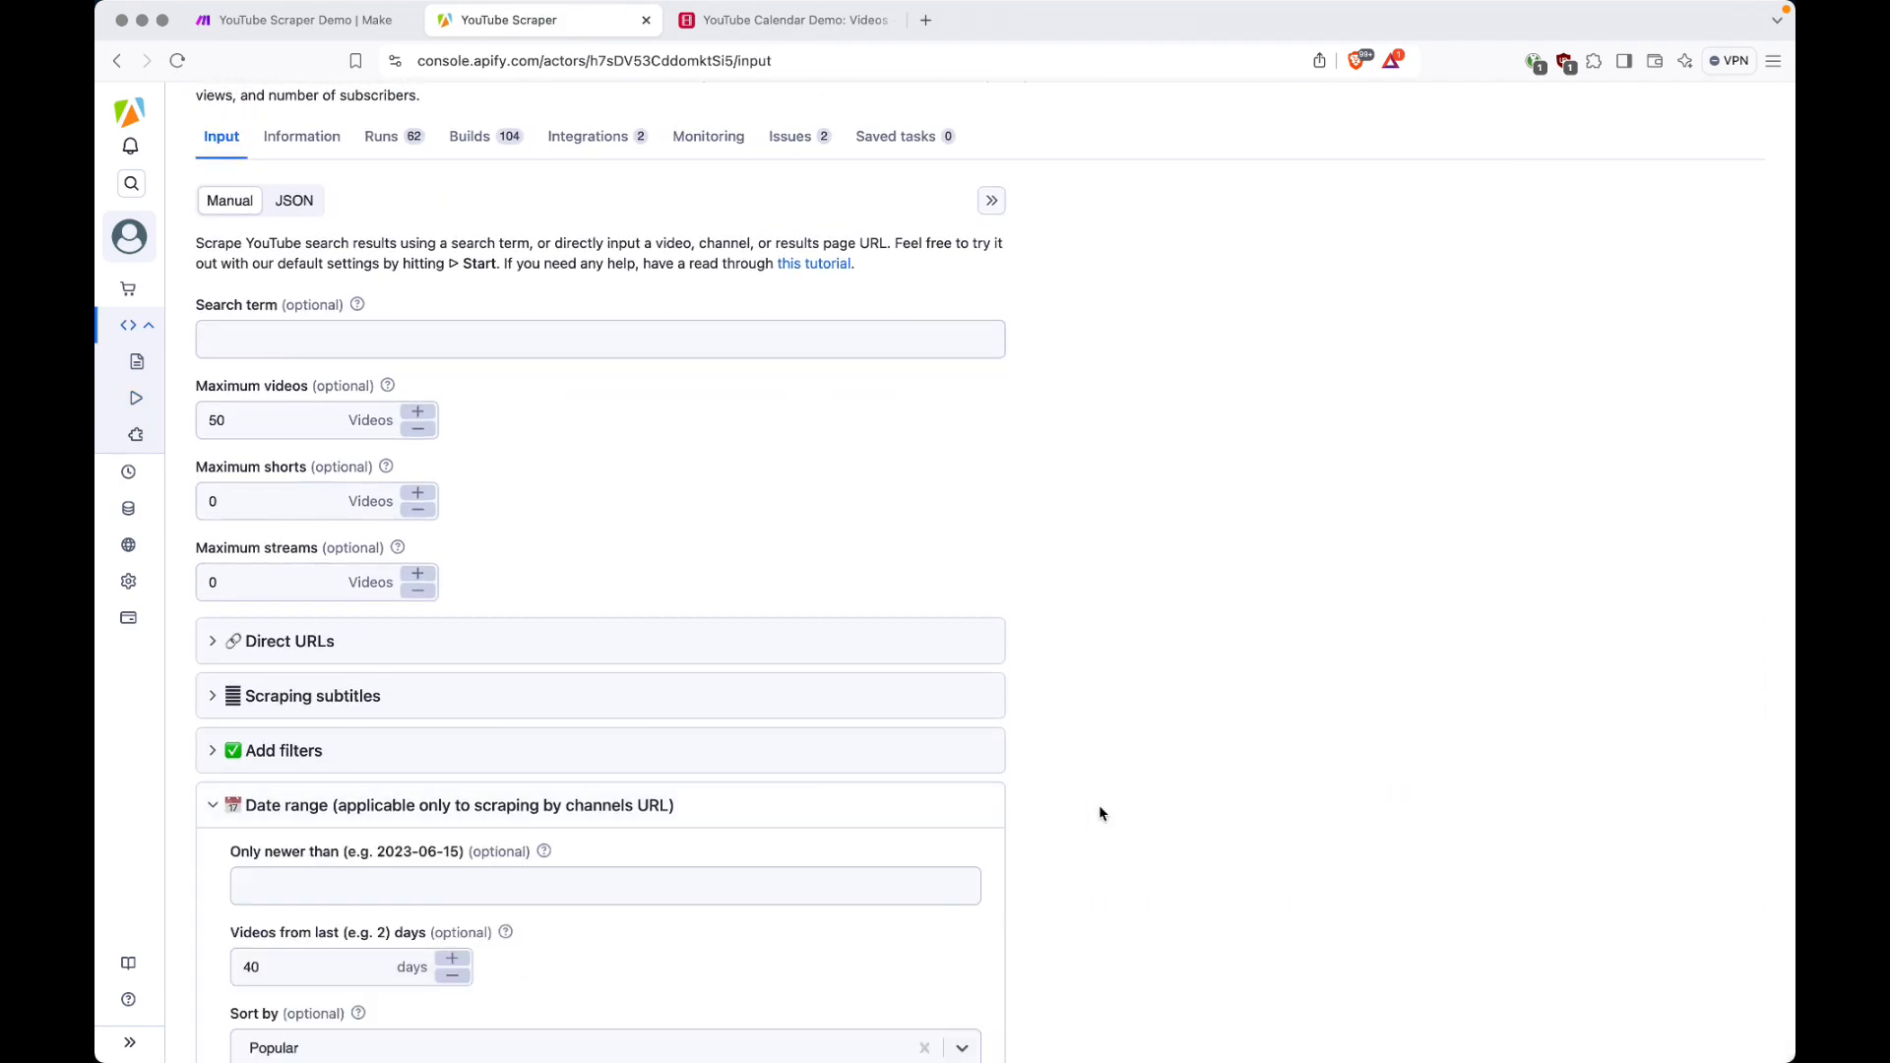
scroll(1098, 806, "down", 5)
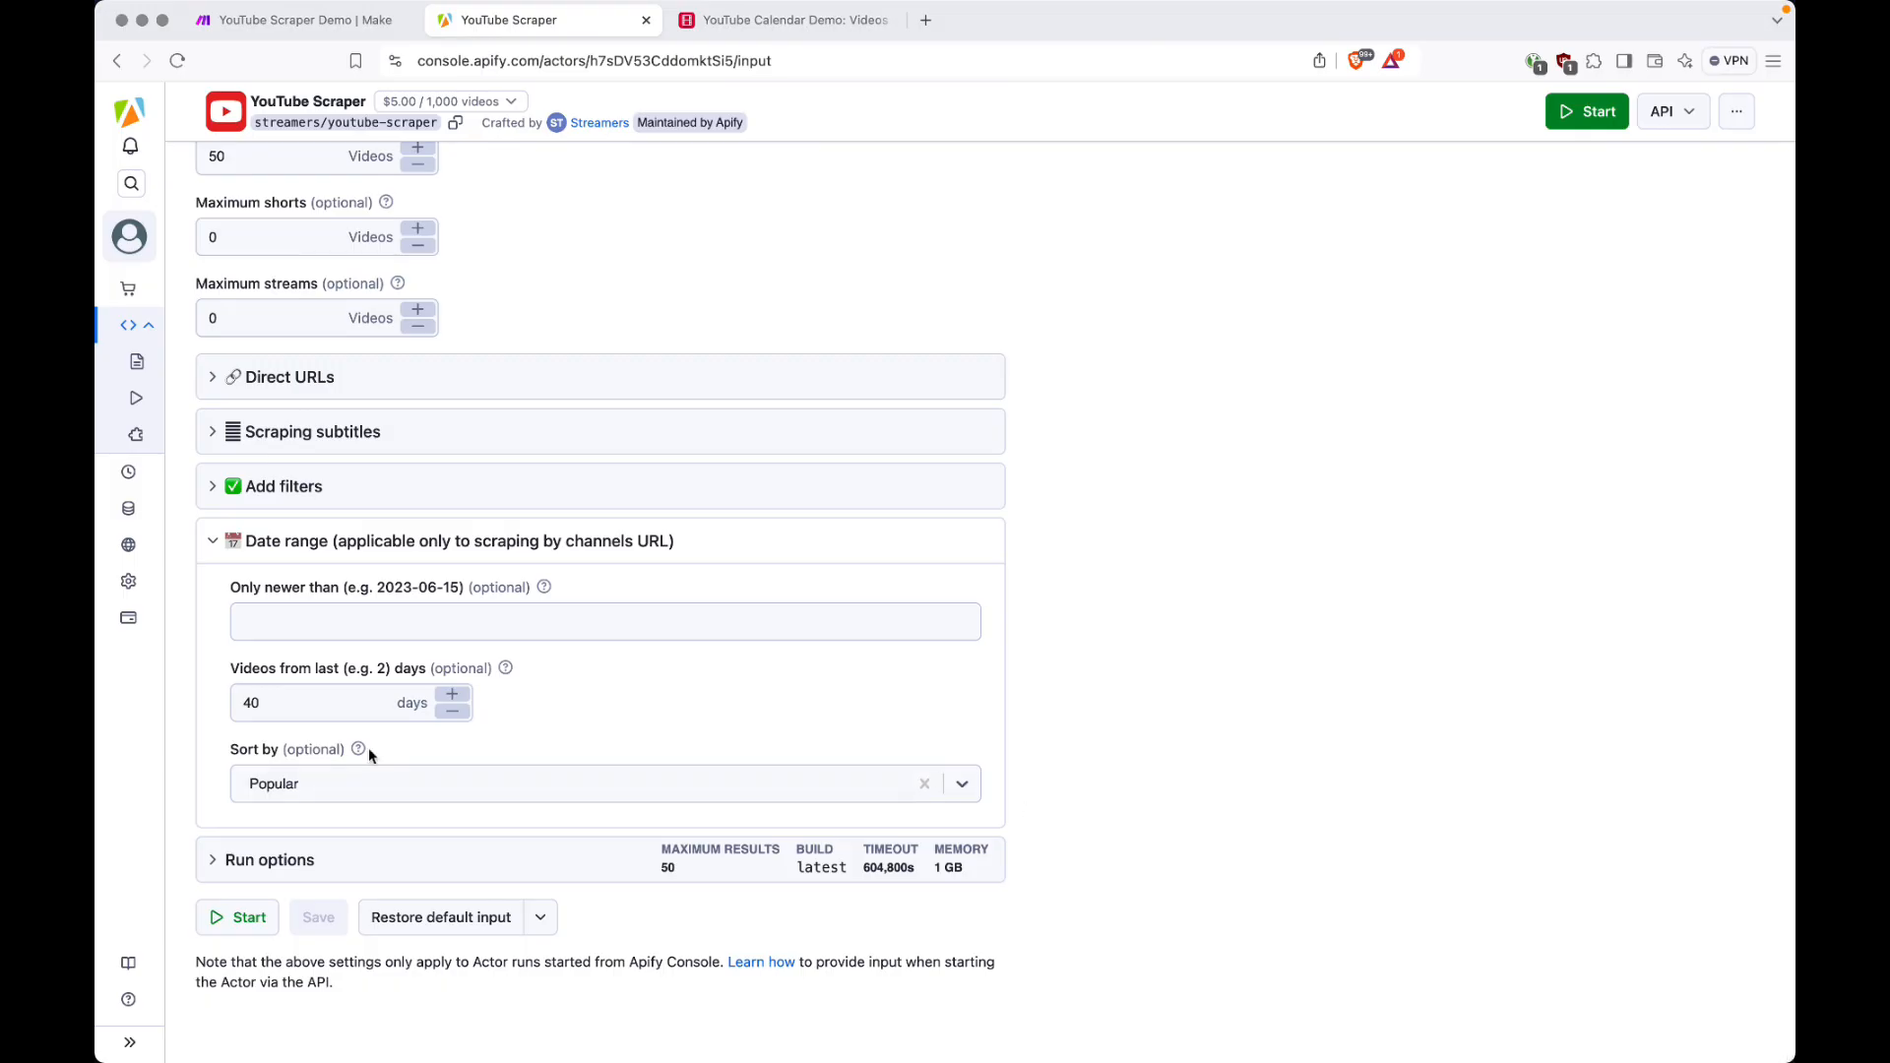
Set the date range to videos from the last 50 days.
left_click(252, 701)
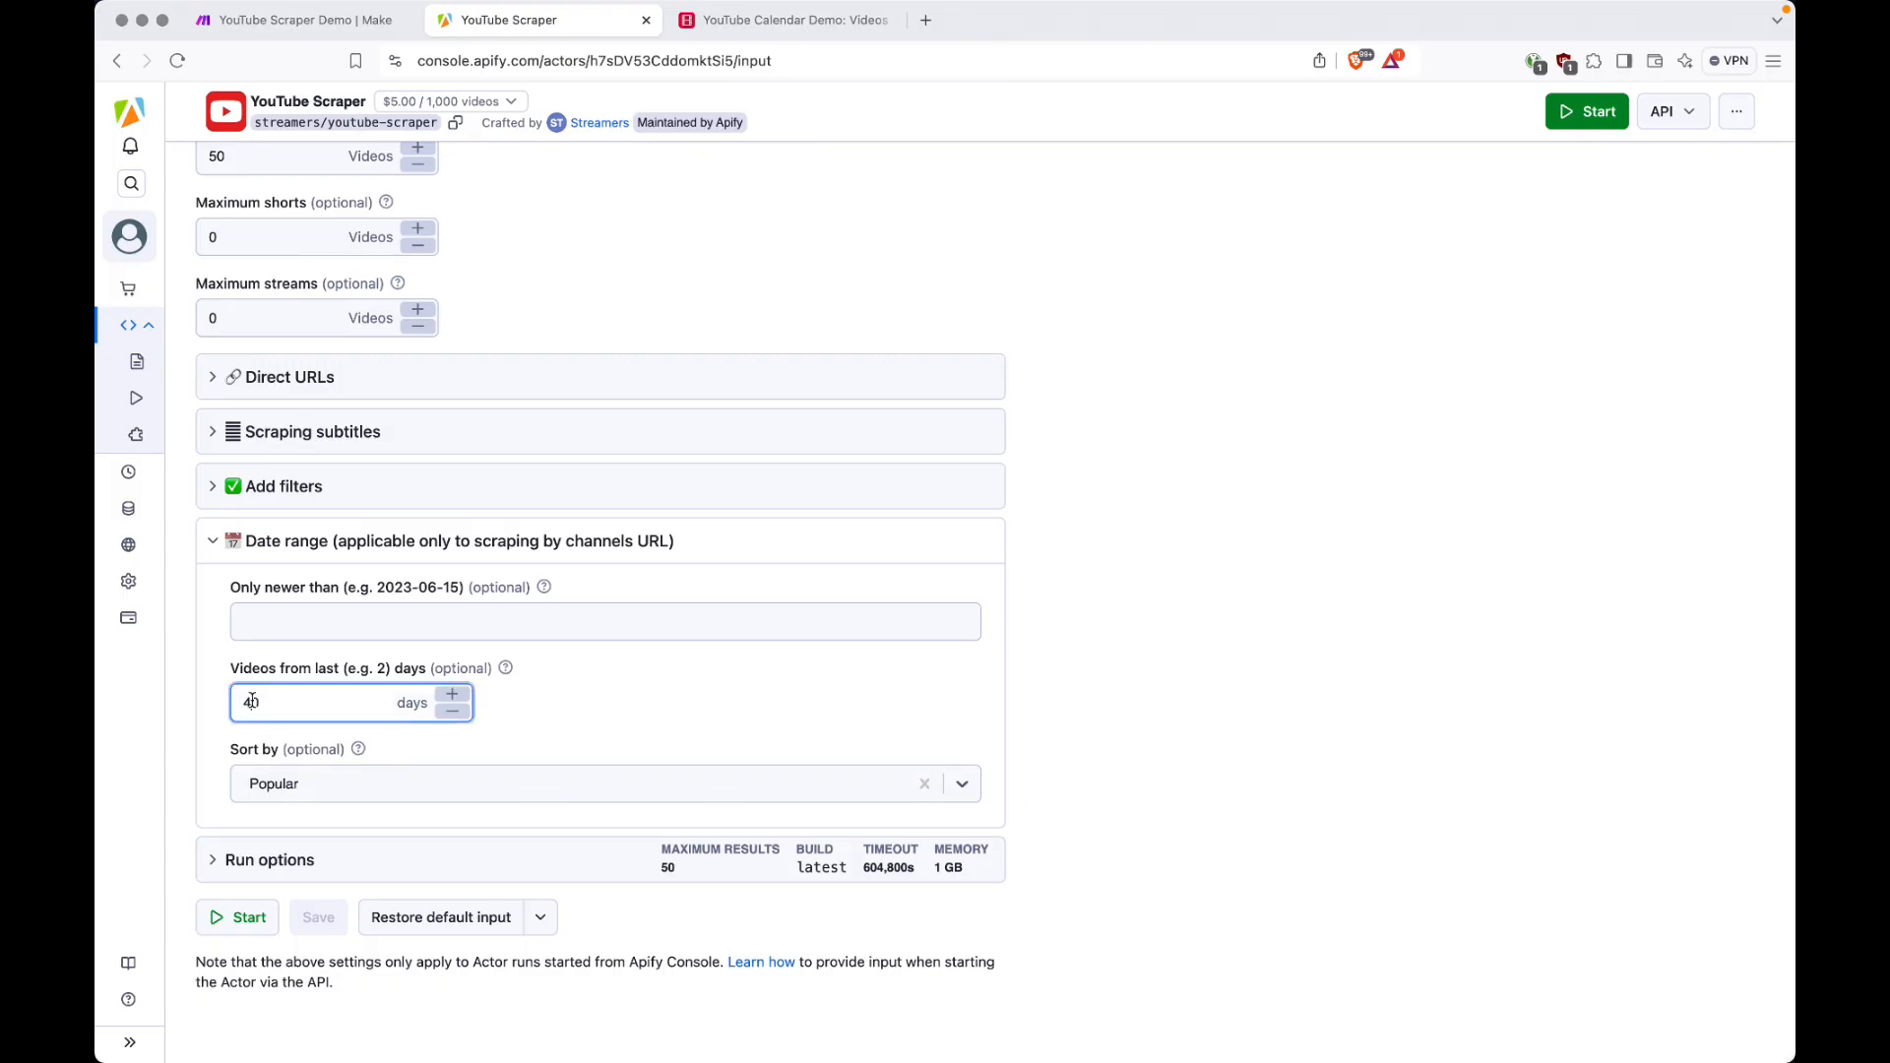
double_click(252, 701)
type("15")
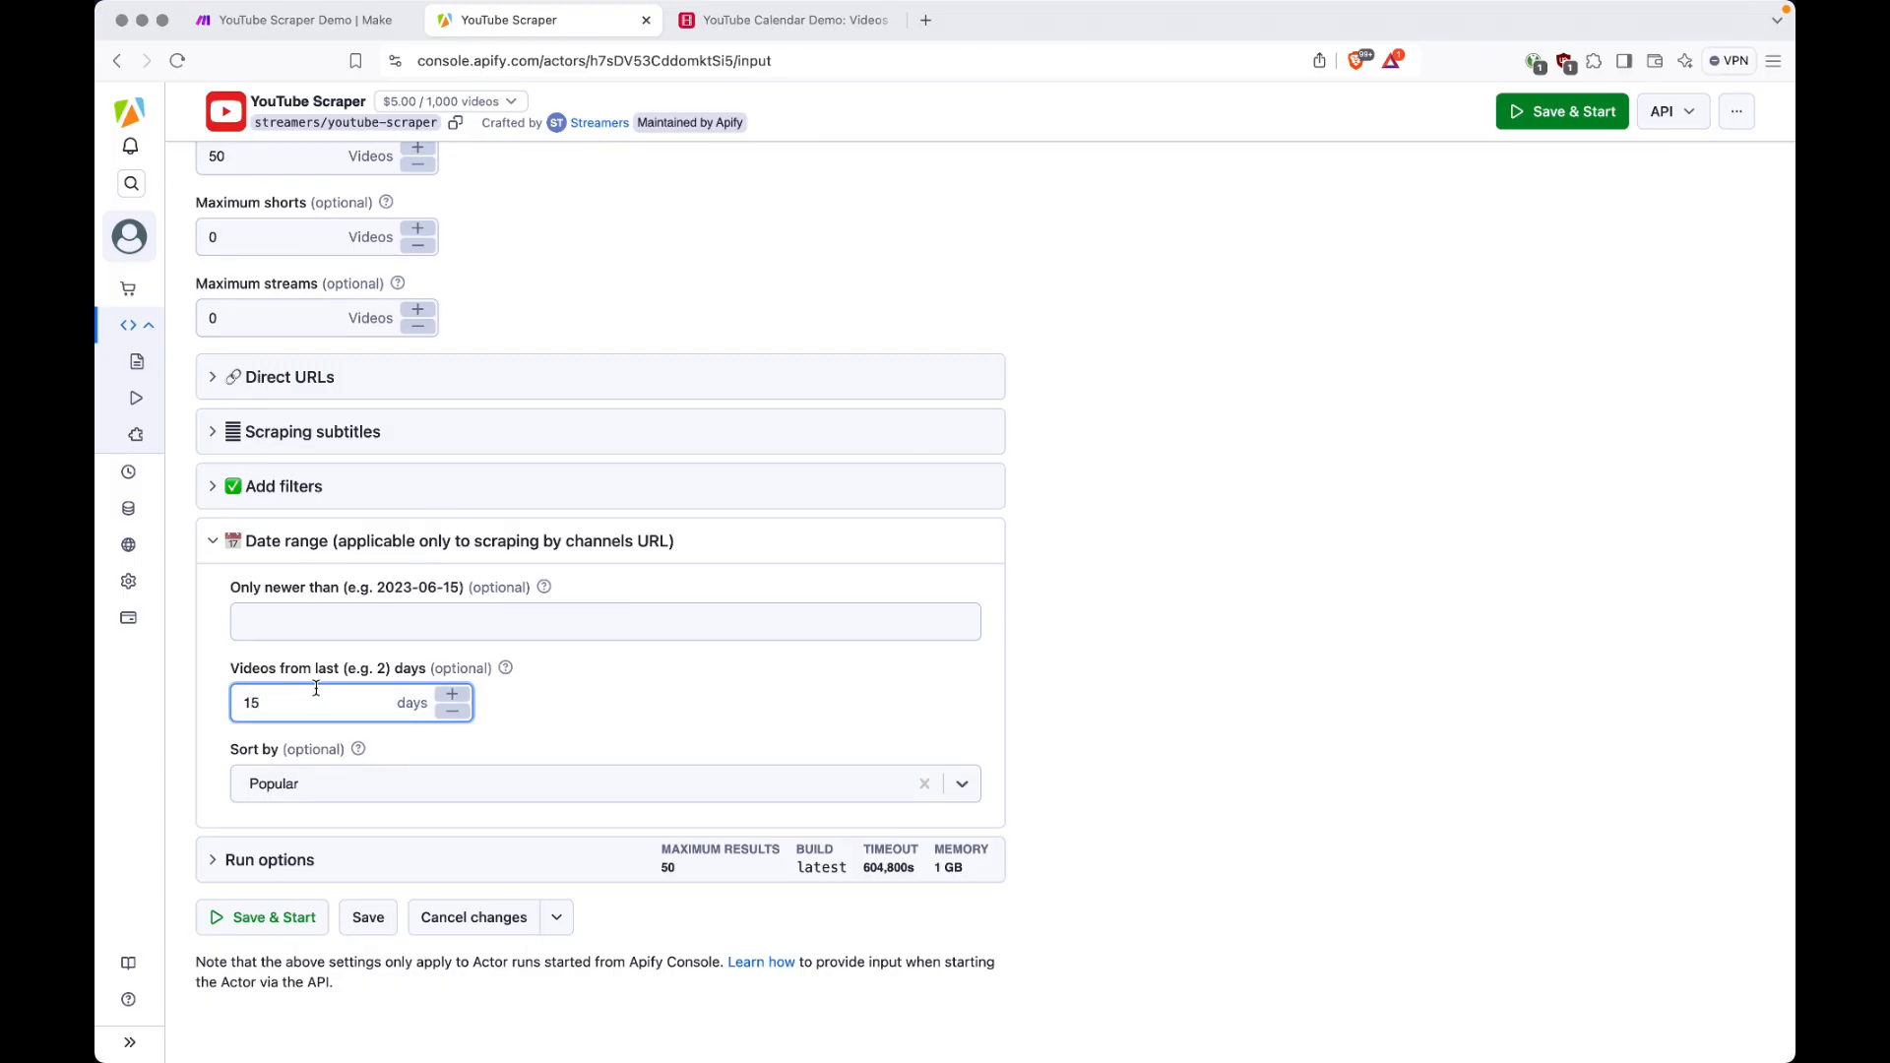
key("BackSpace")
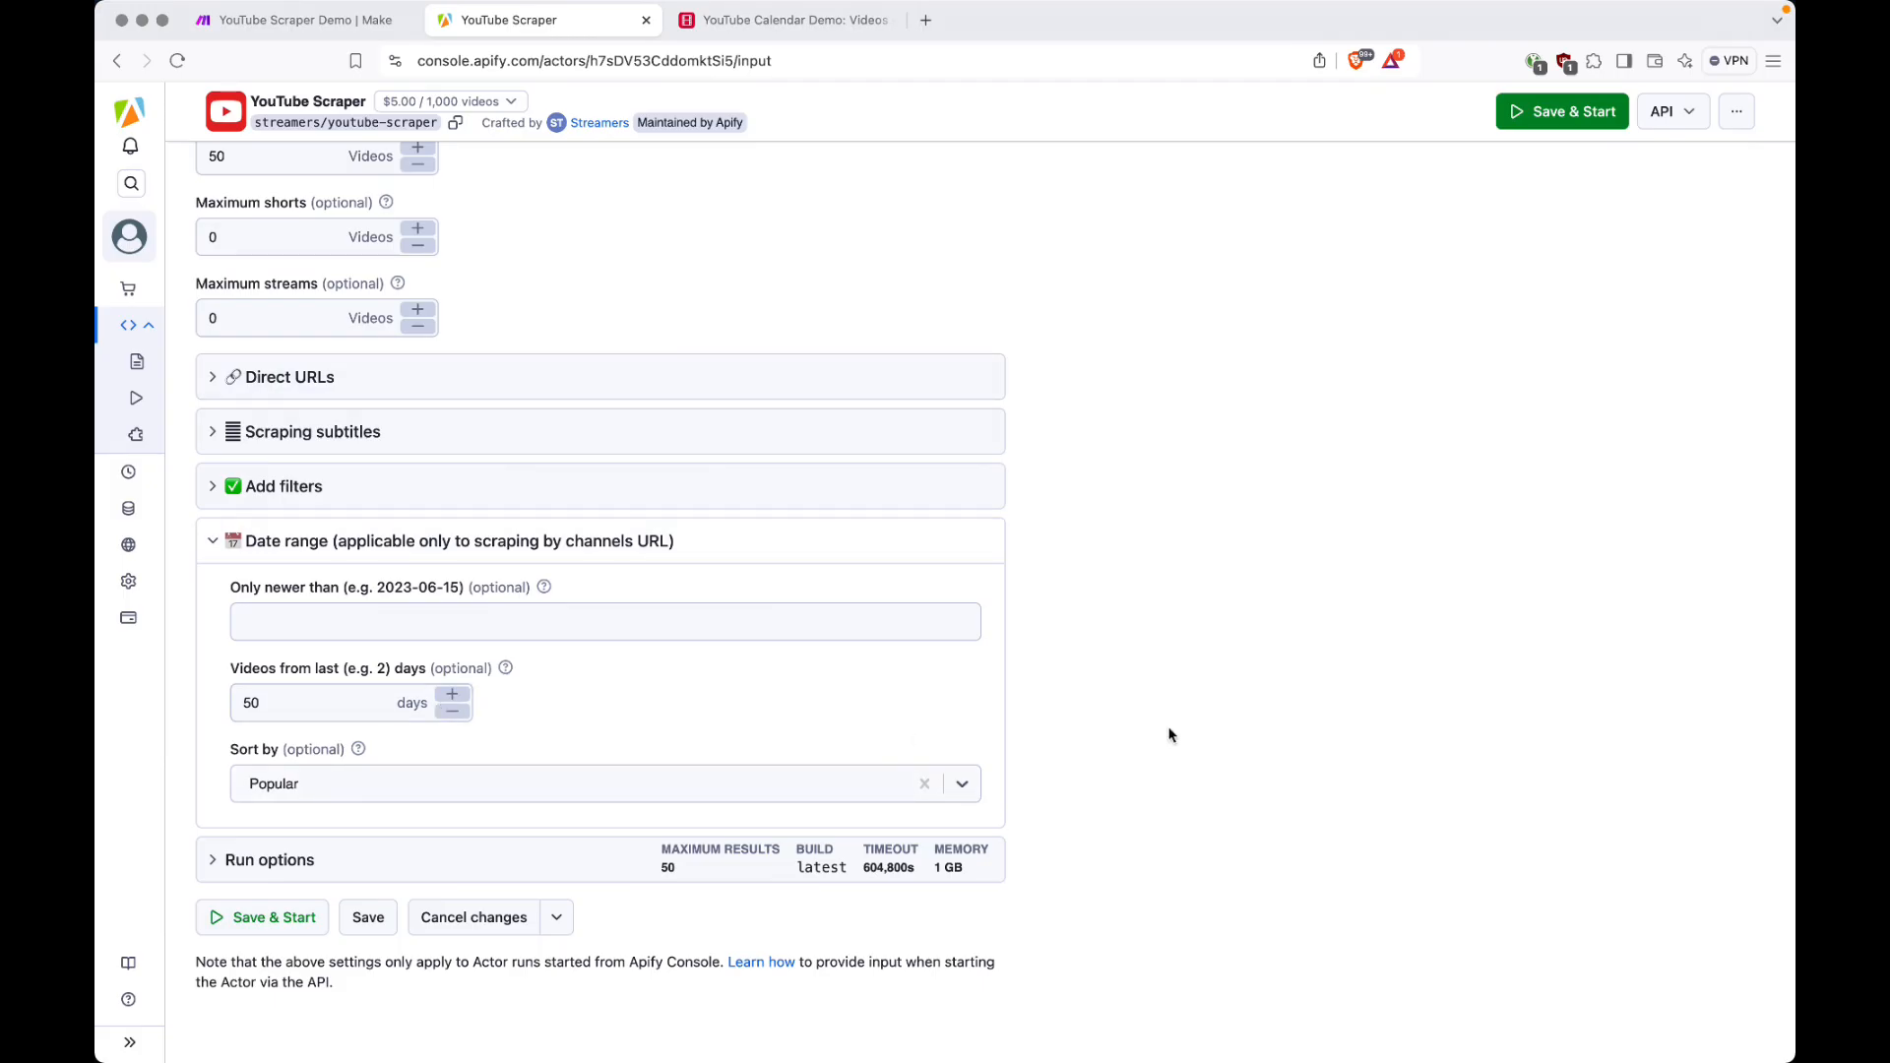
Set the date range to videos from the last 60 days, then save the input and start the scraper run.
left_click(319, 690)
left_click(358, 702)
key("Left")
key("shift+Left")
type("6")
scroll(1184, 606, "up", 5)
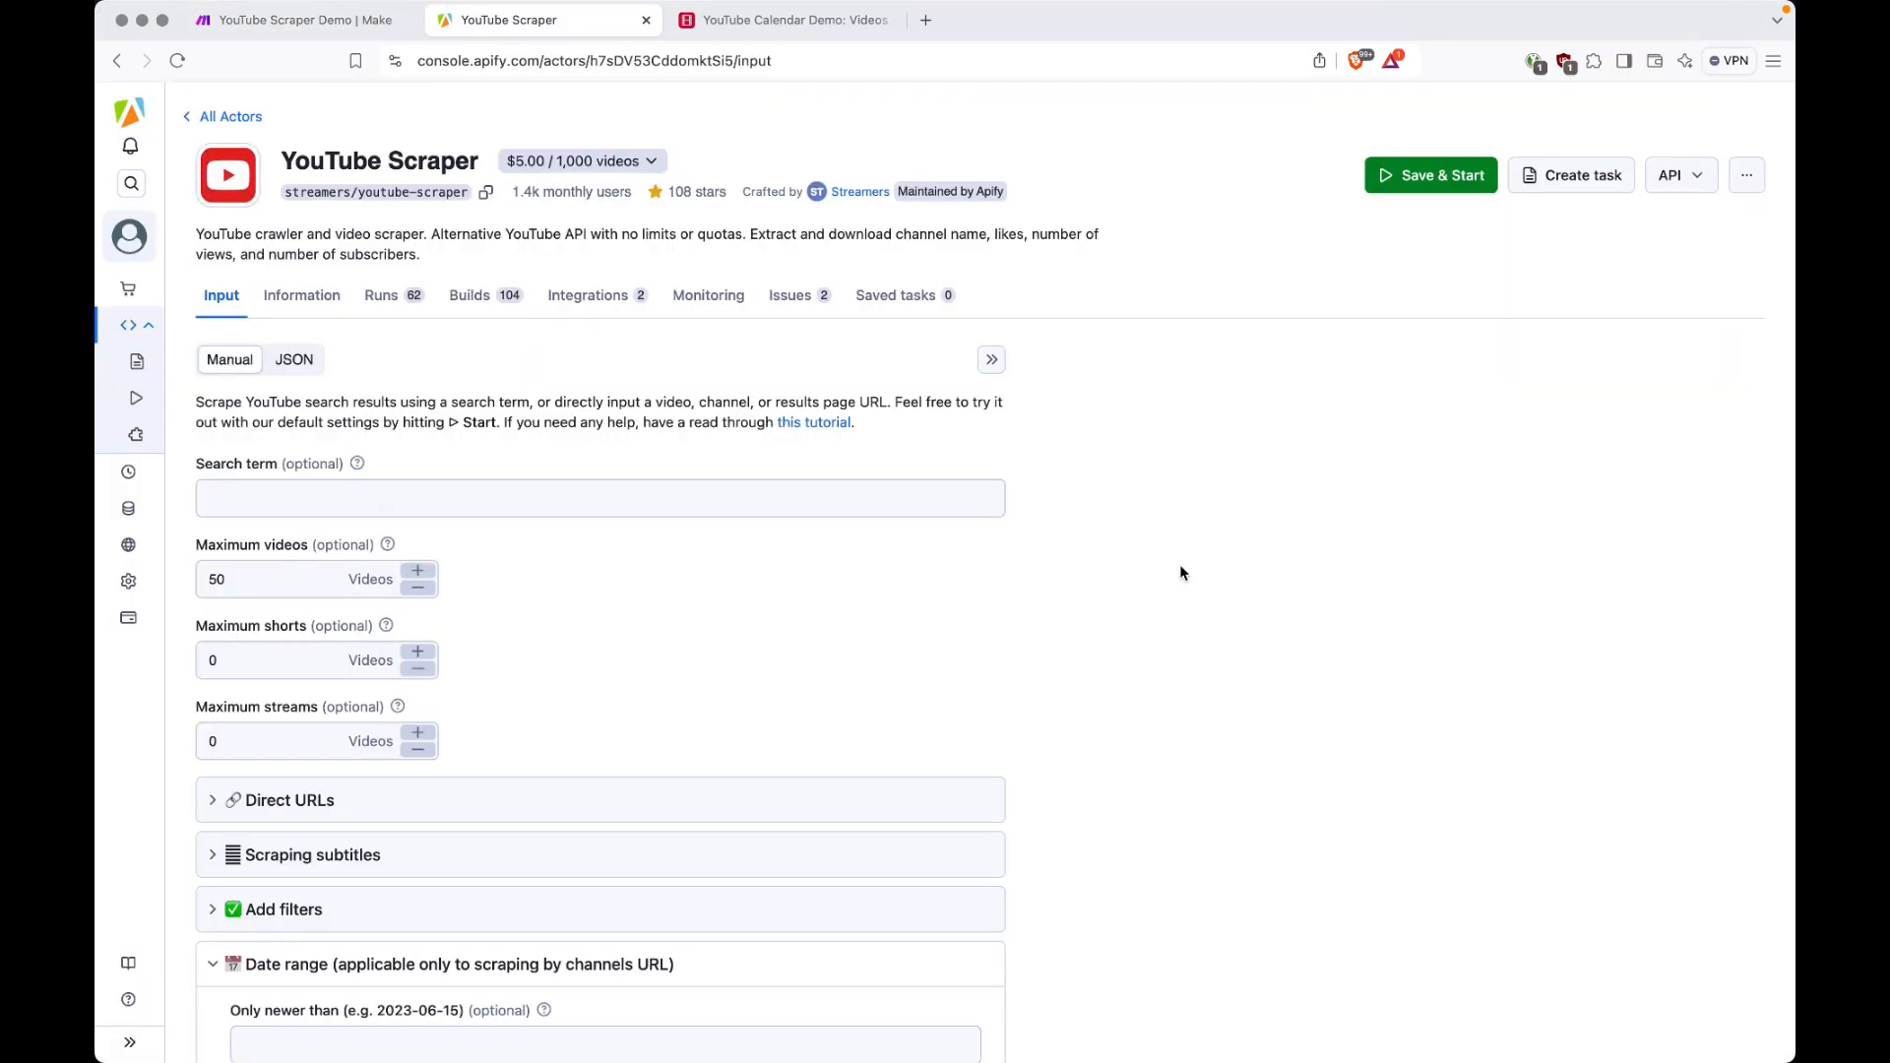
left_click(1406, 184)
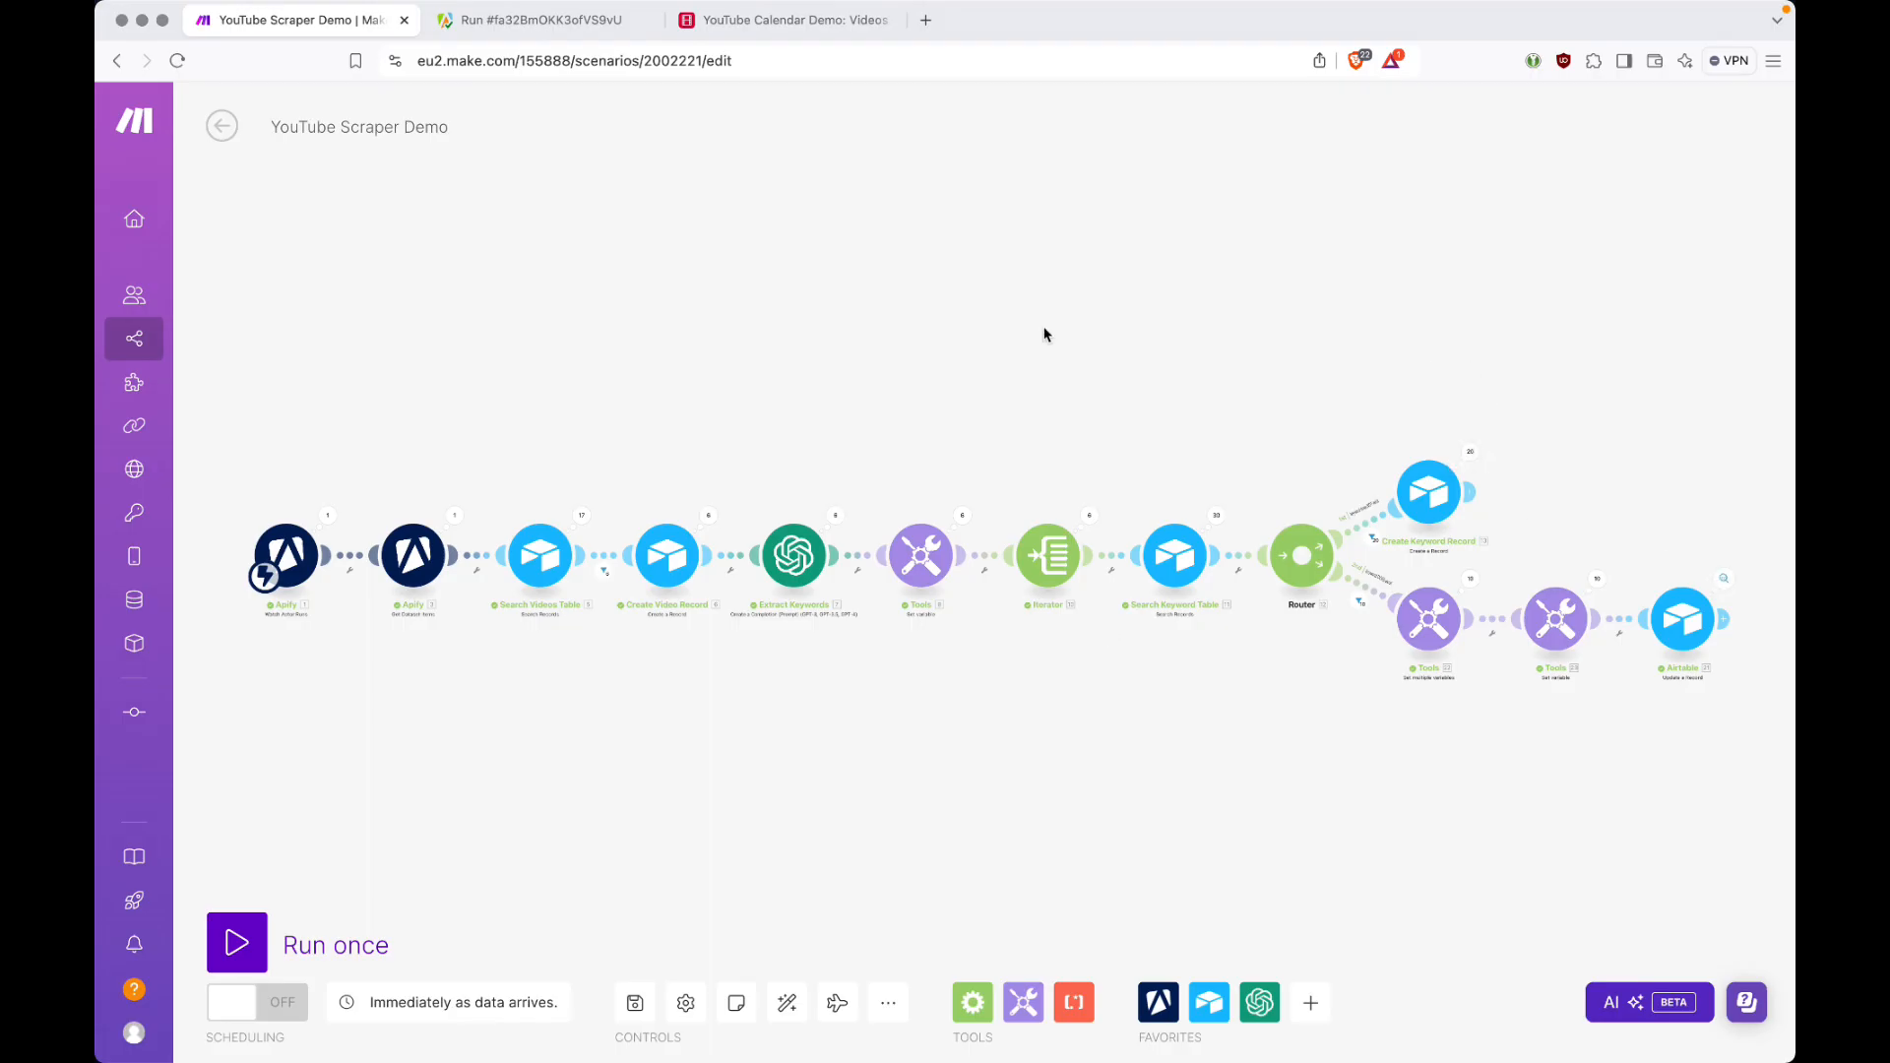
In the Airtable base, review the Videos table's extracted keywords and the full list of videos linked to the productivity keyword.
left_click(788, 19)
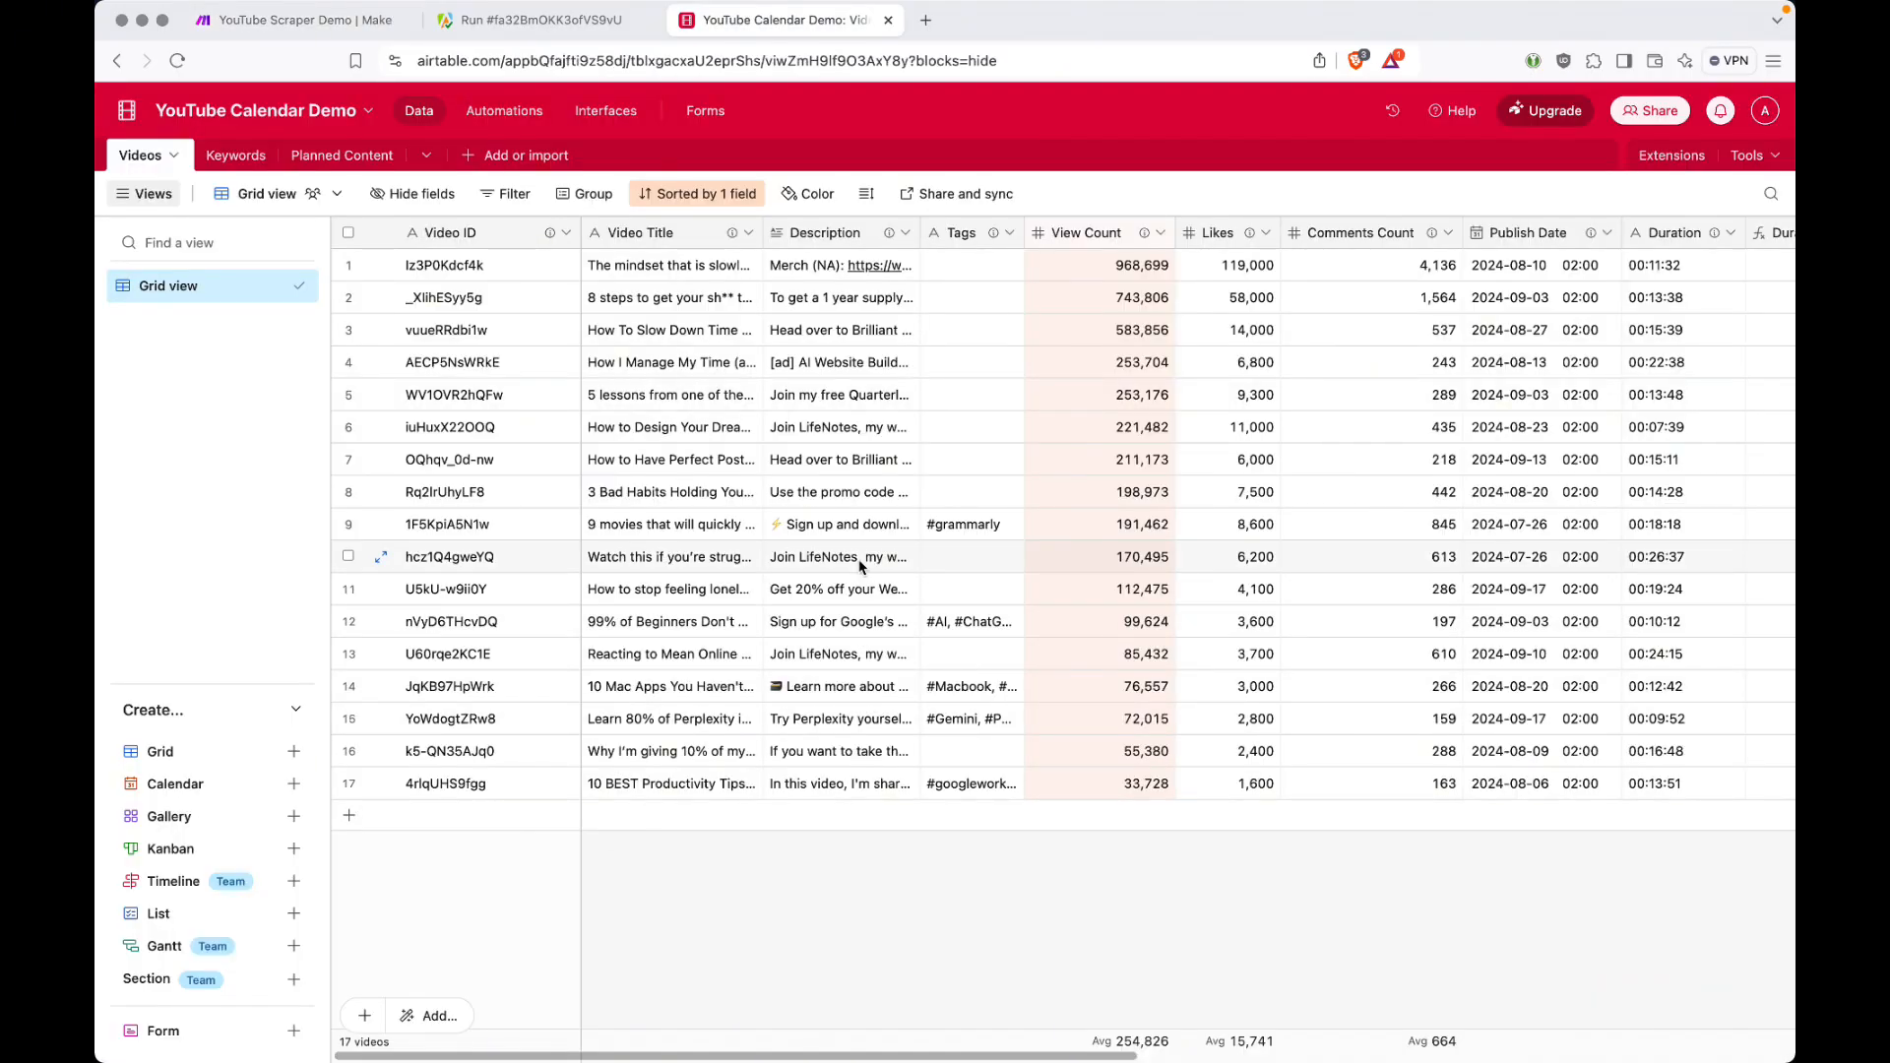
scroll(1023, 561, "right", 10)
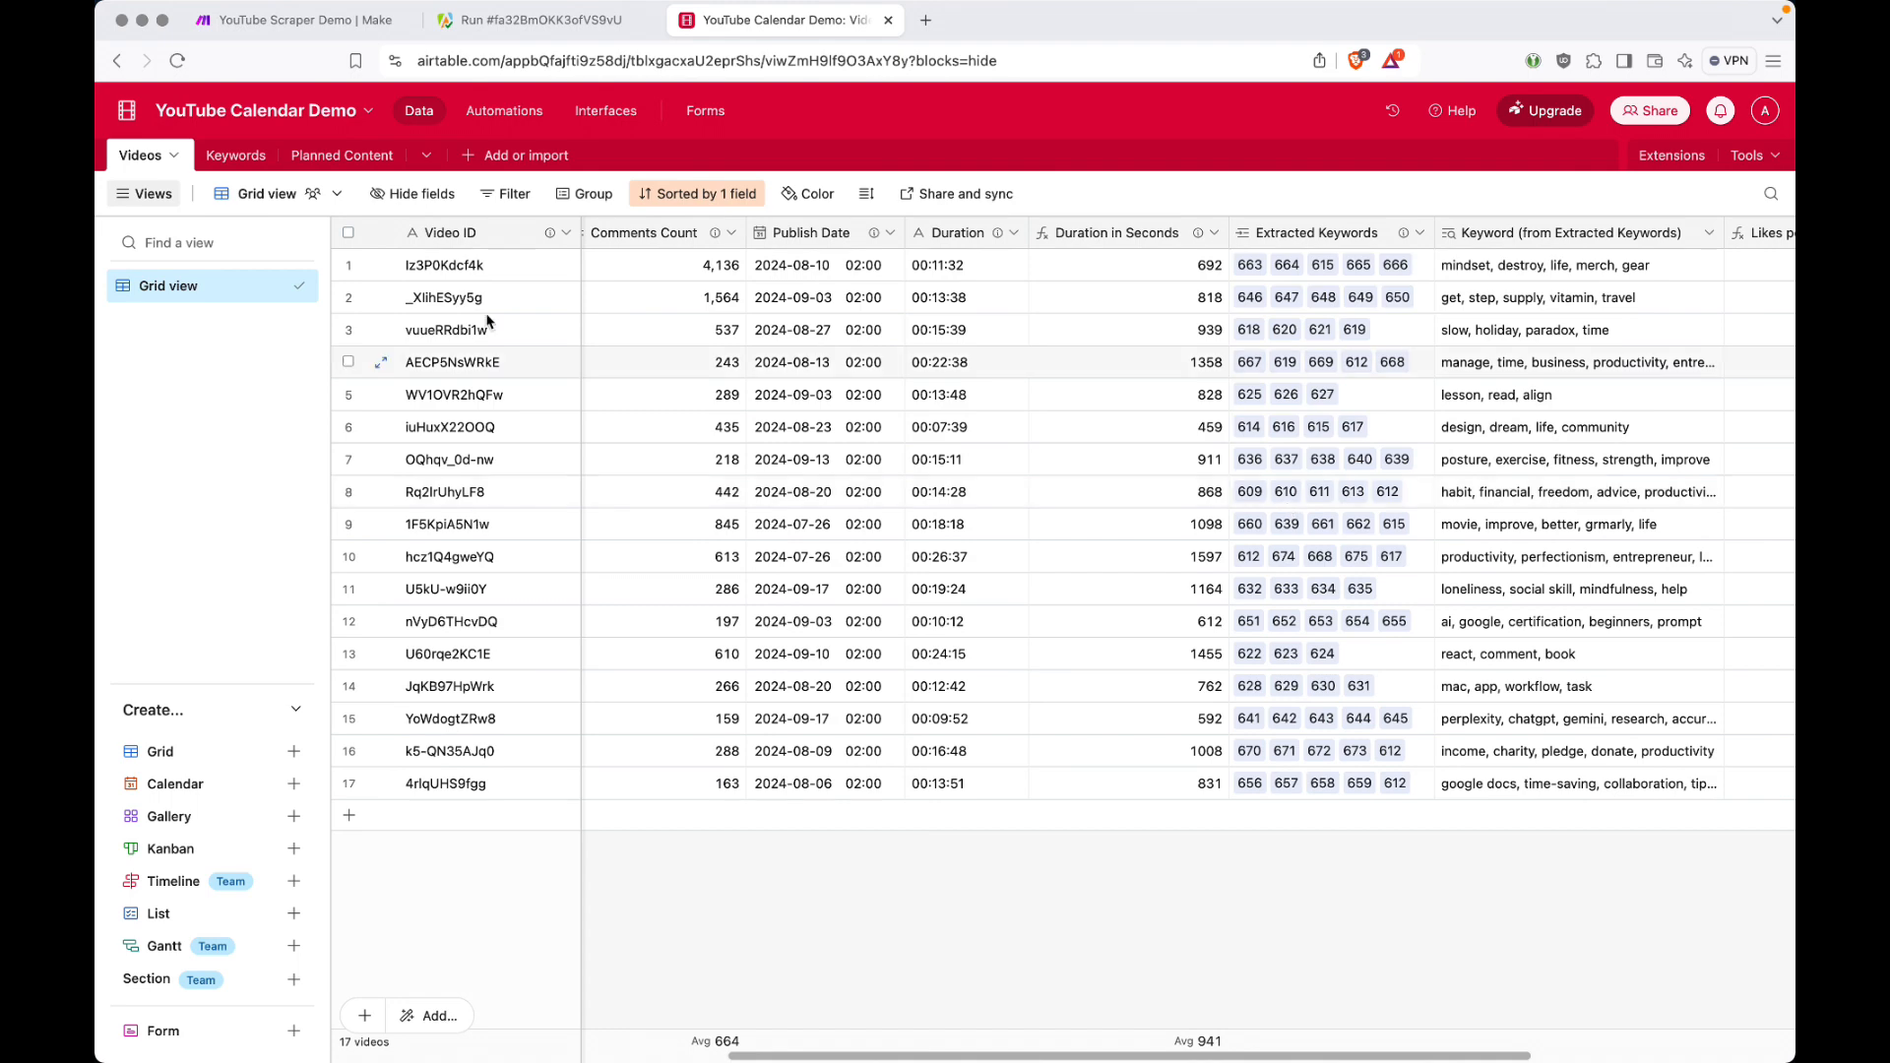
left_click(251, 160)
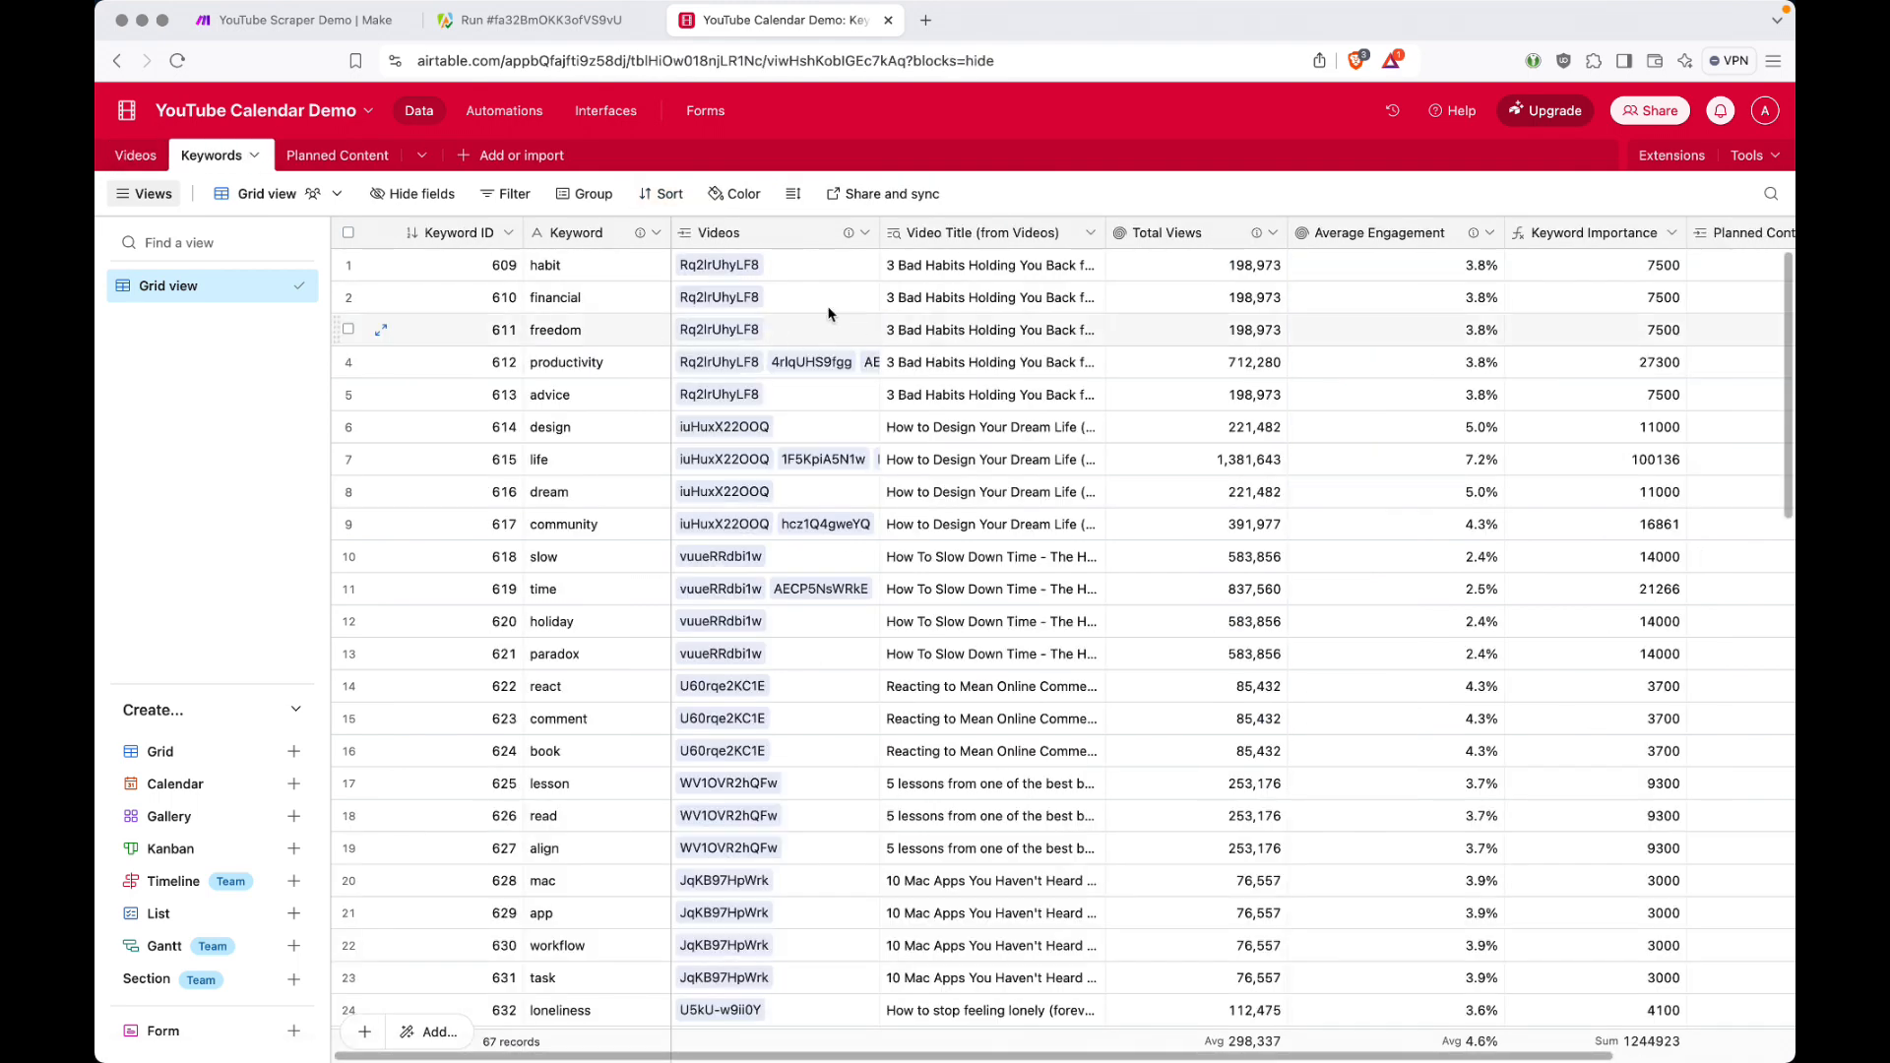
left_click(818, 357)
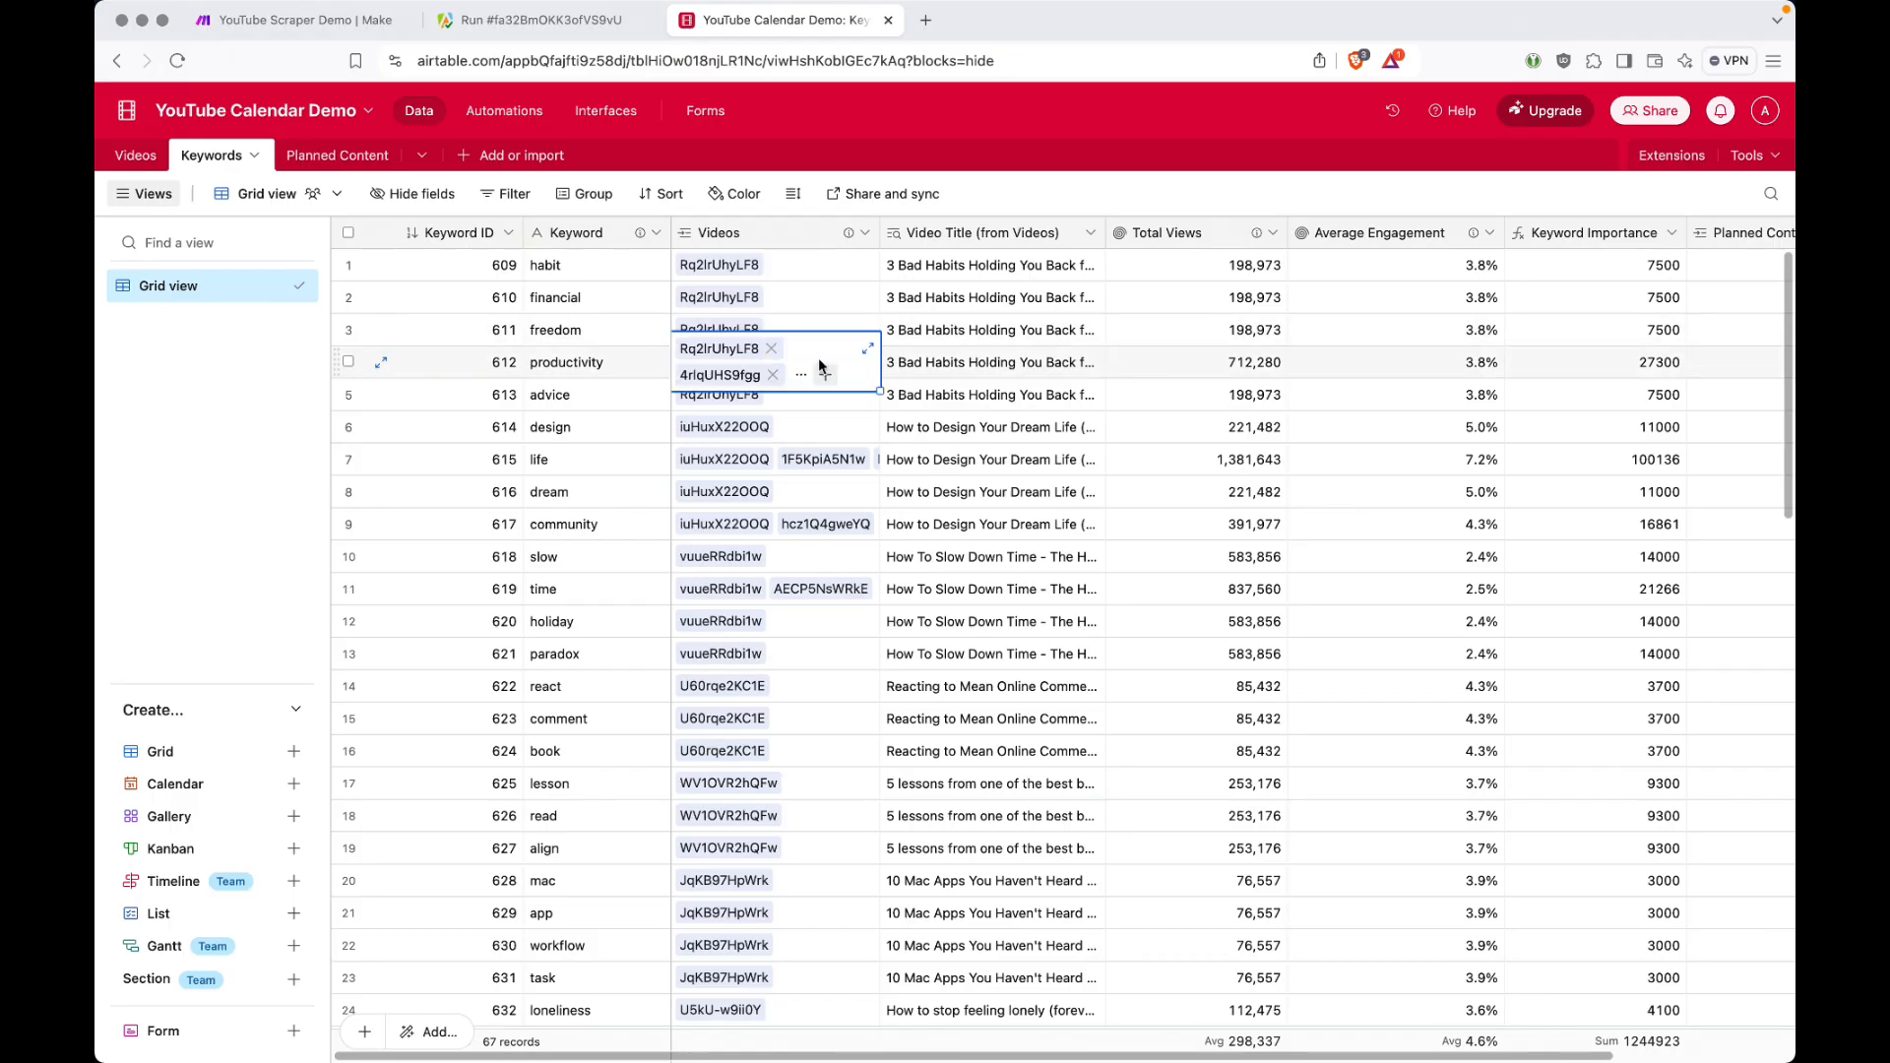
left_click(870, 353)
scroll(1064, 491, "down", 2)
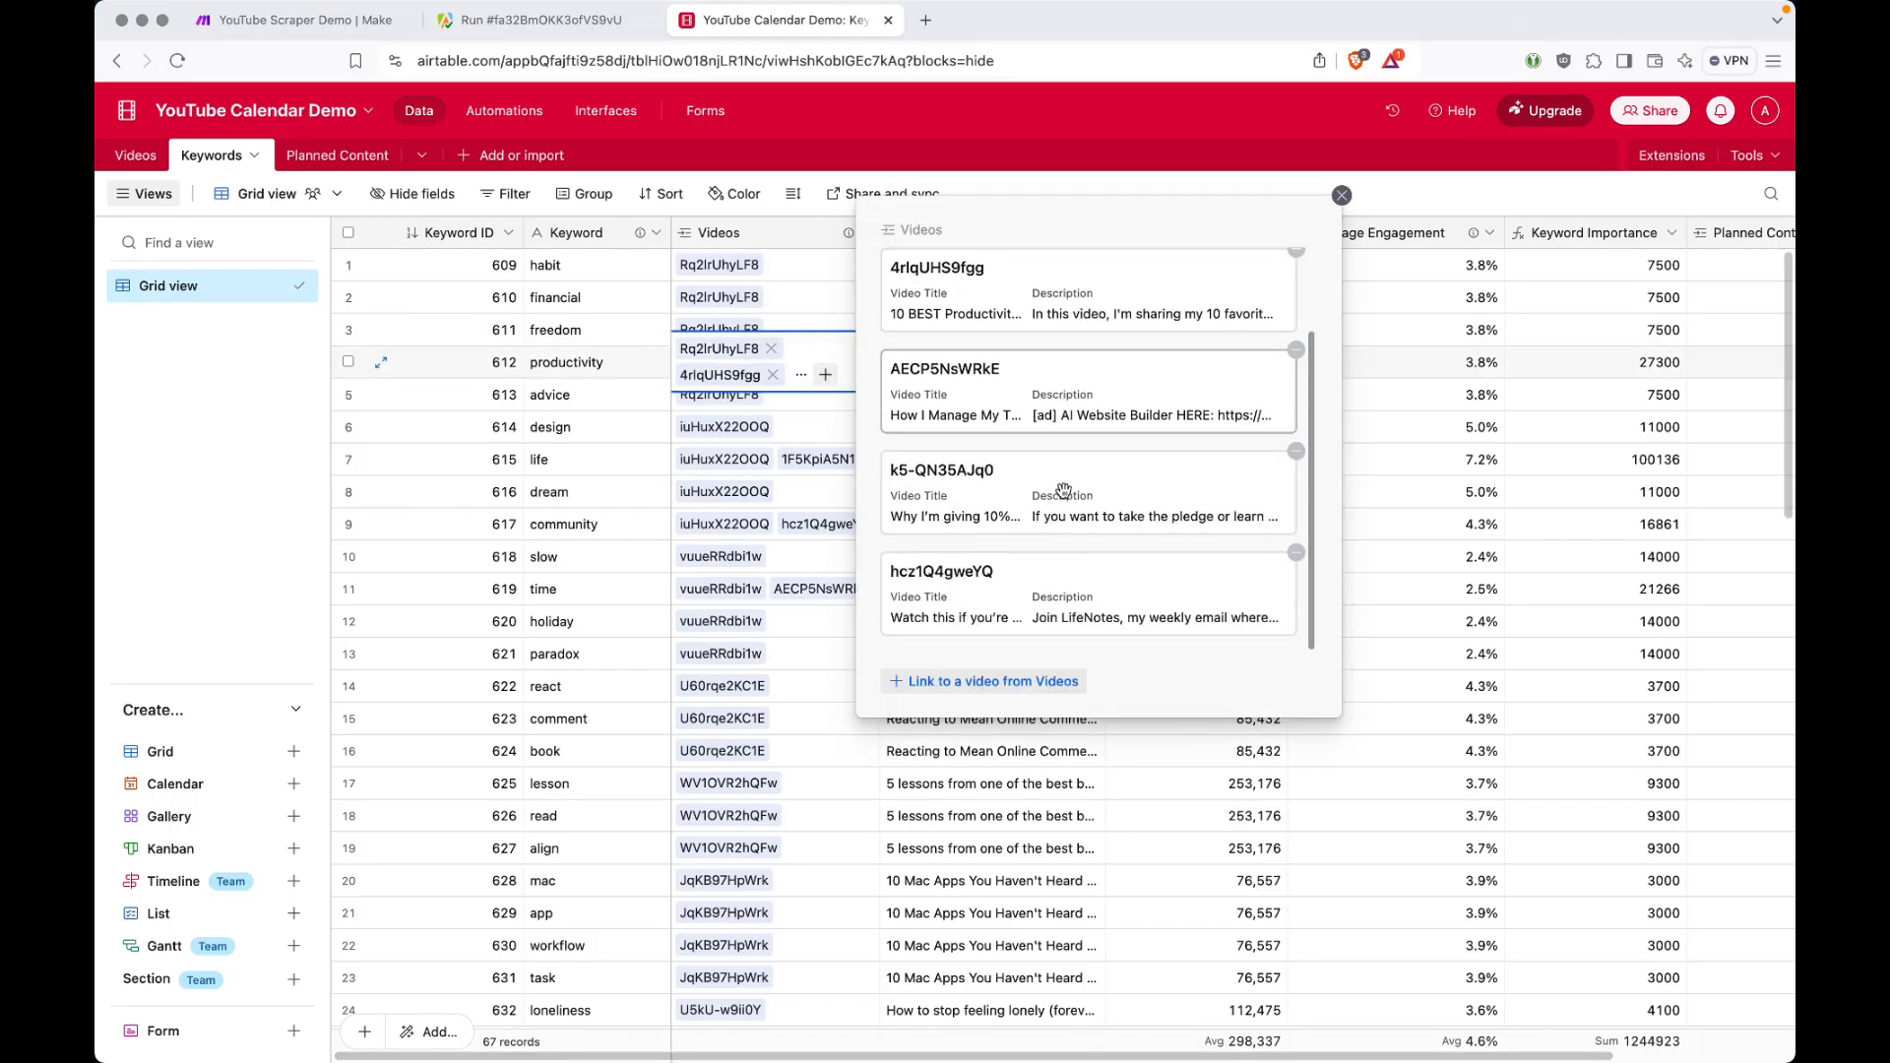
scroll(1064, 491, "up", 2)
left_click(1341, 195)
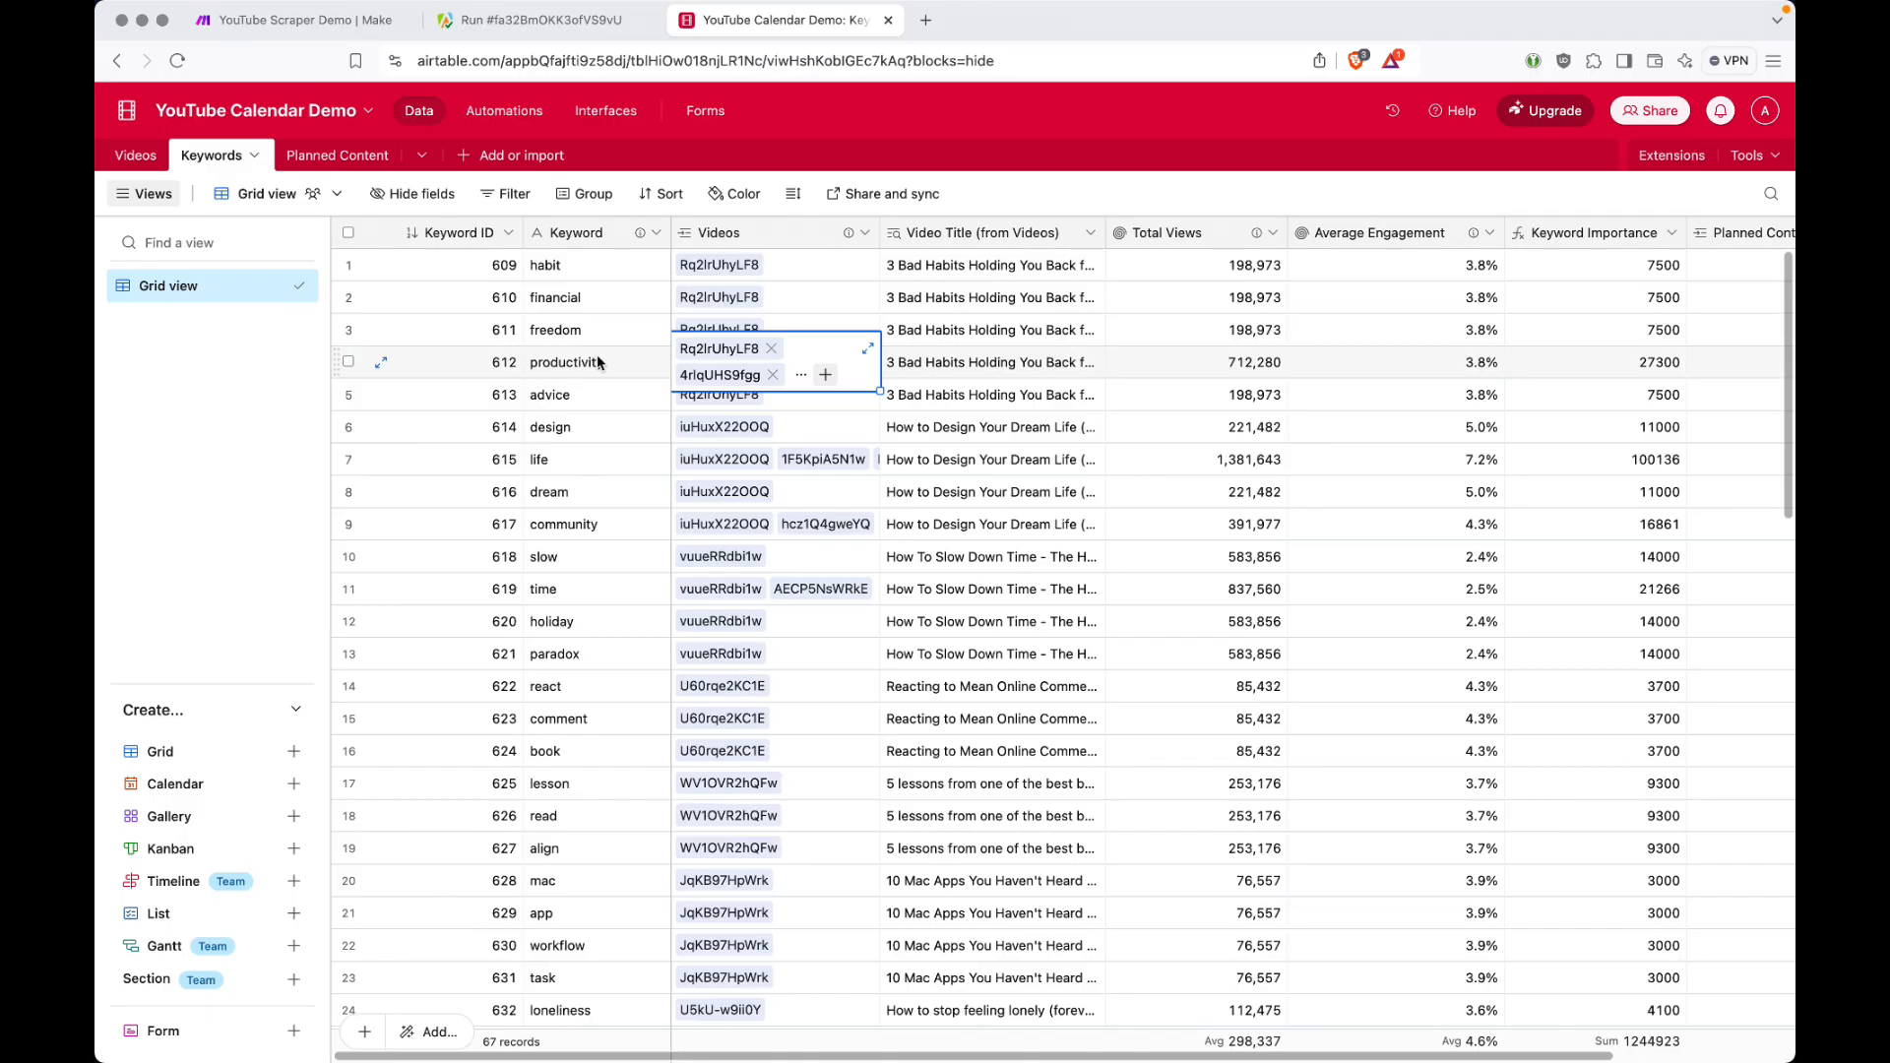
left_click(1050, 175)
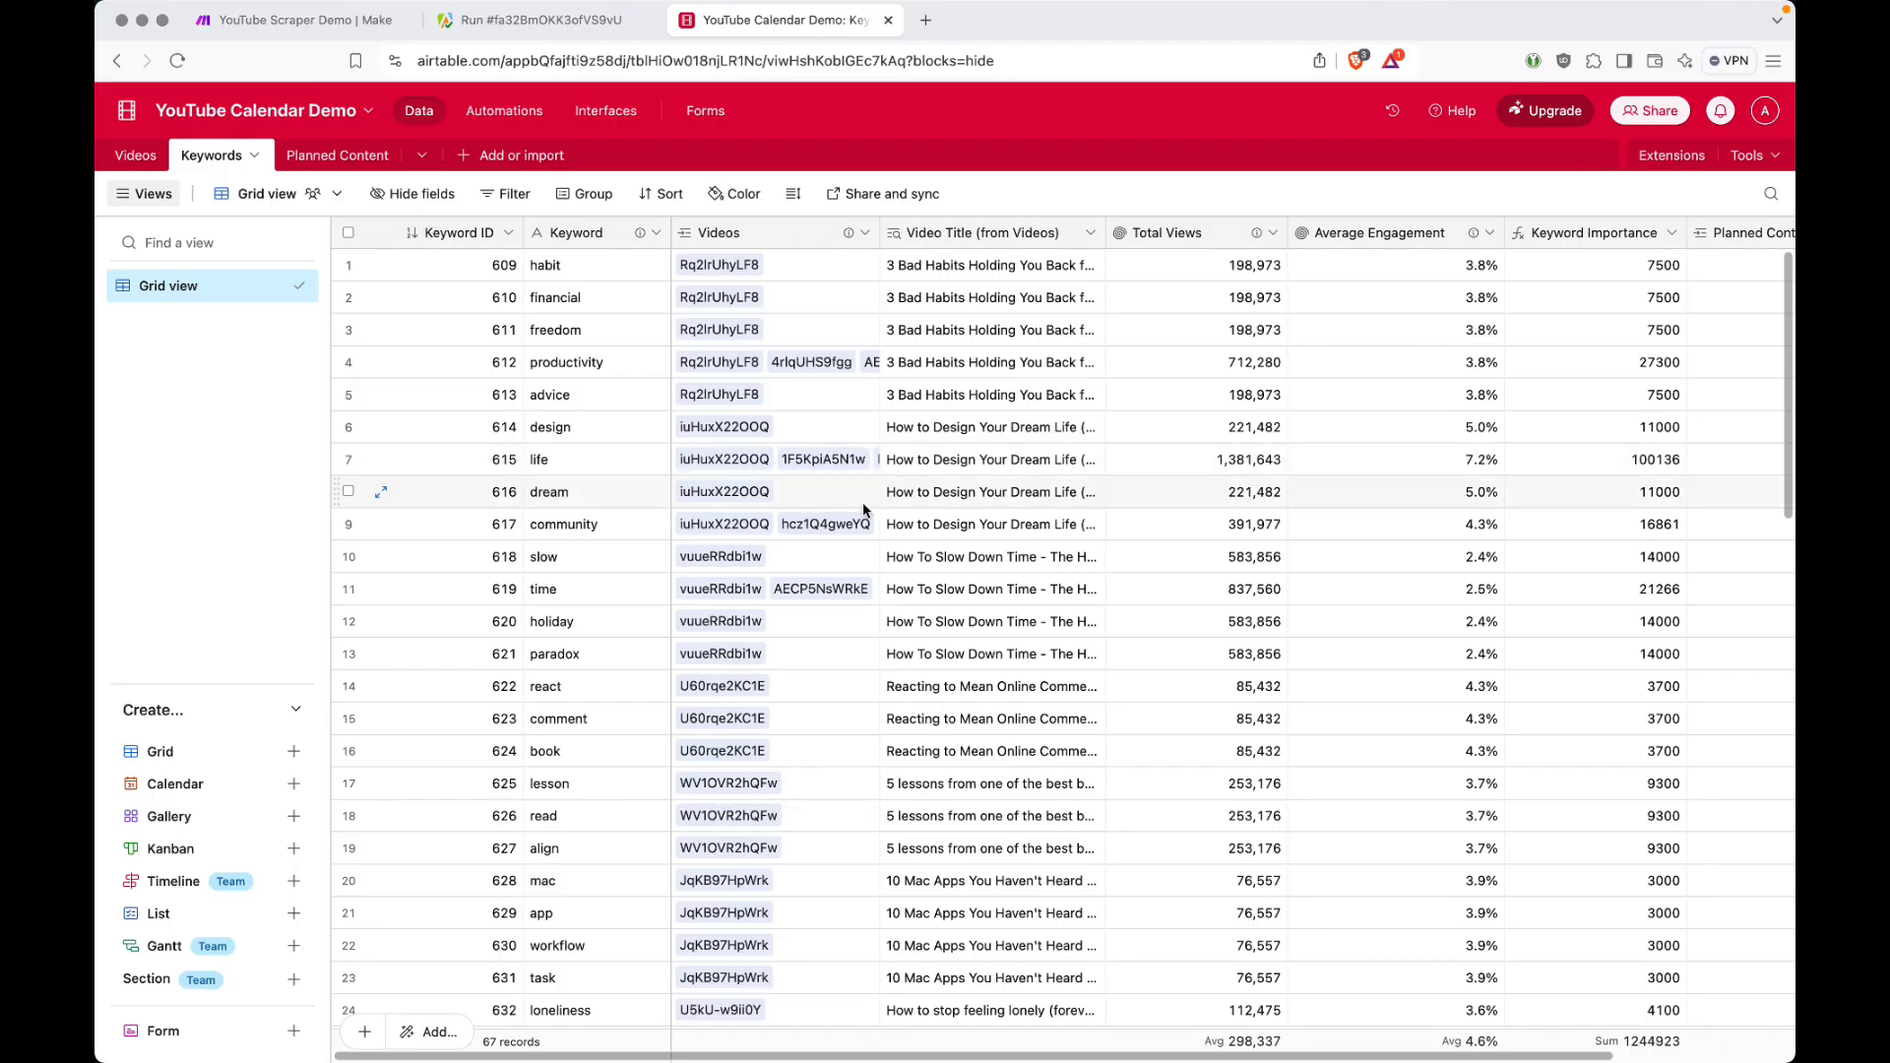
Sort the Keywords table by Keyword Importance in descending order (9 → 1).
scroll(863, 509, "down", 10)
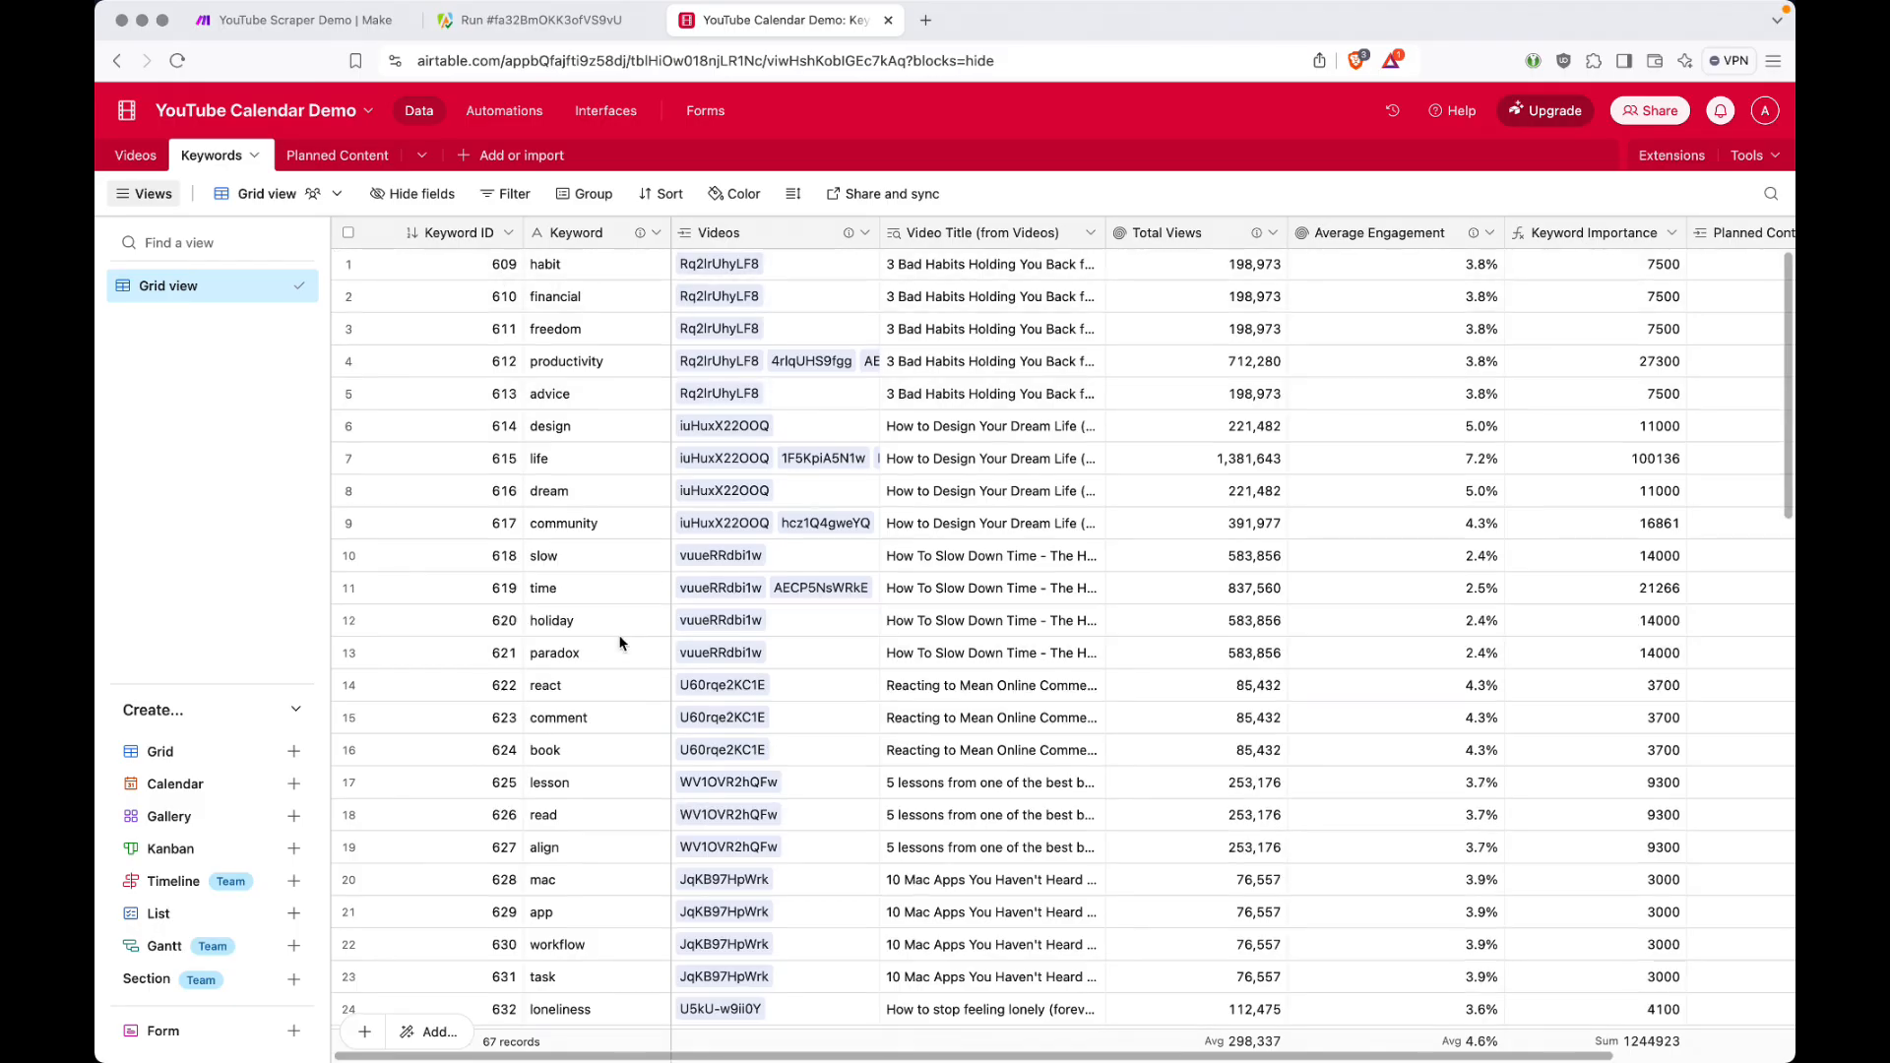
scroll(624, 635, "down", 2)
scroll(621, 641, "up", 2)
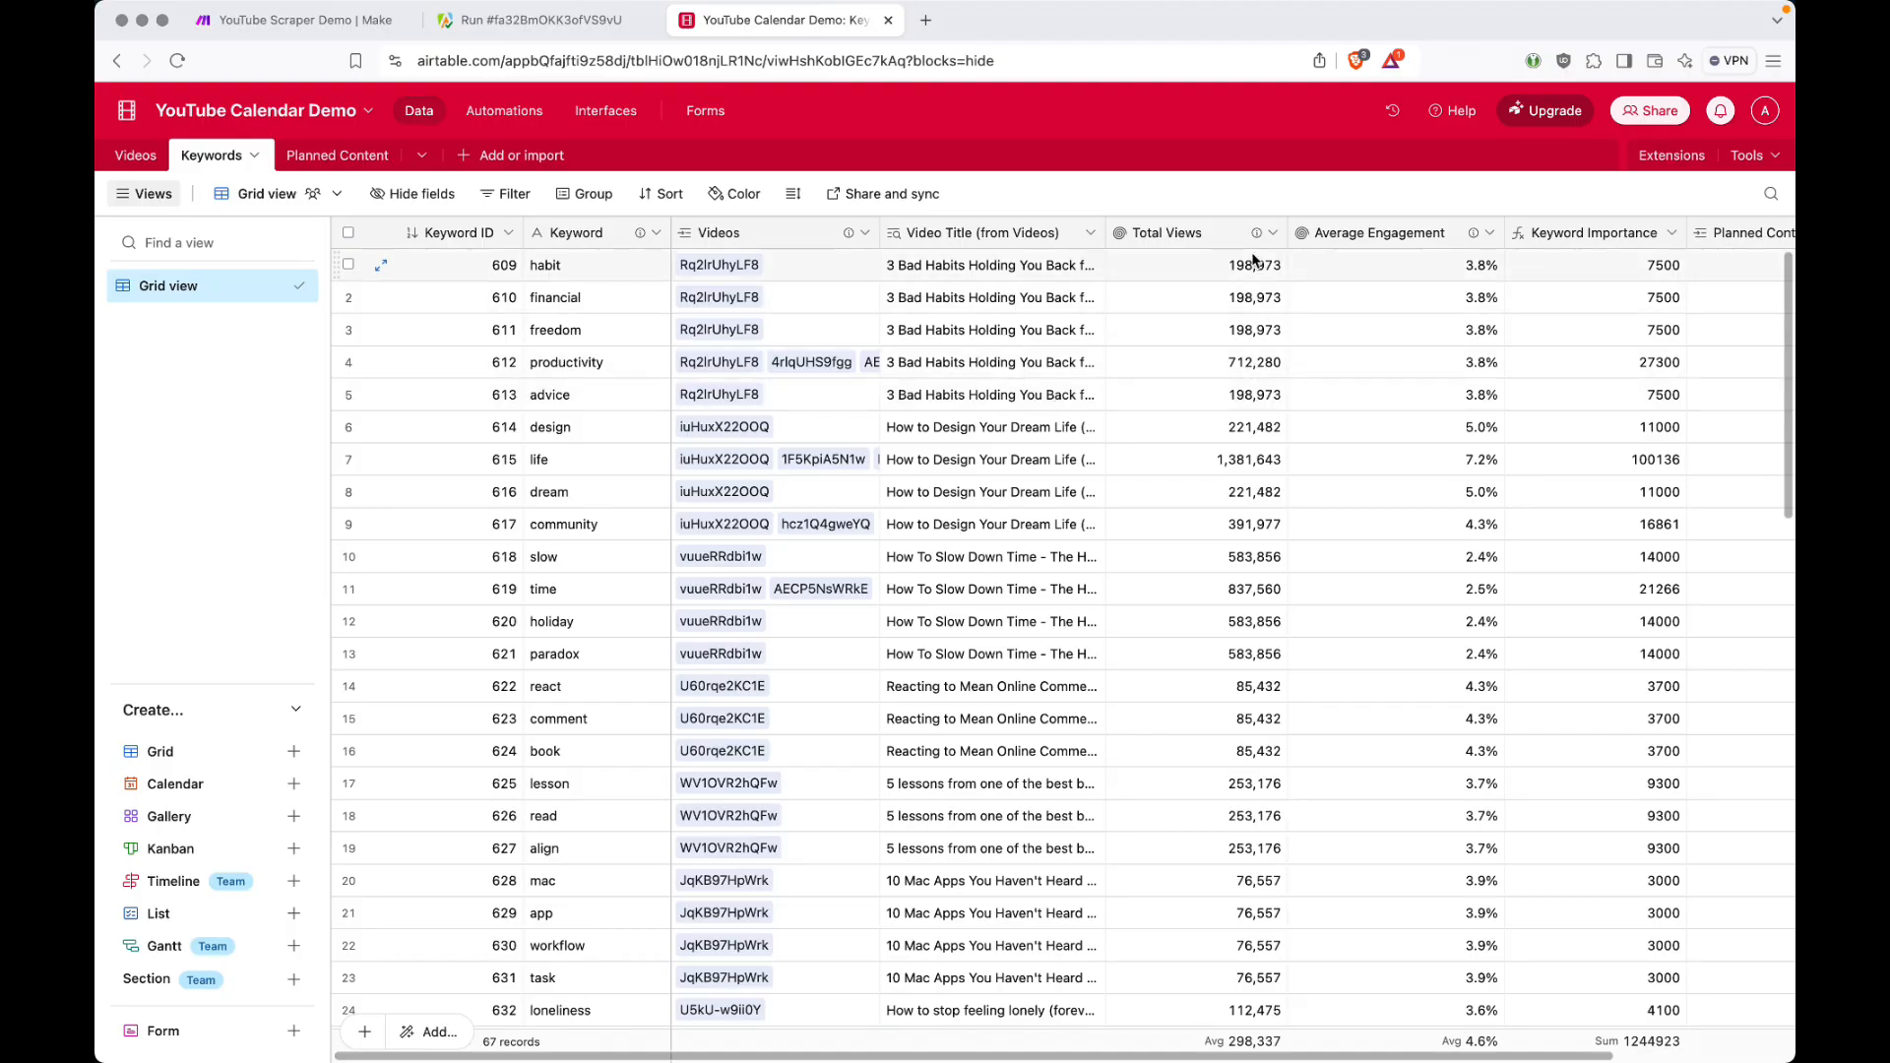
left_click(1226, 369)
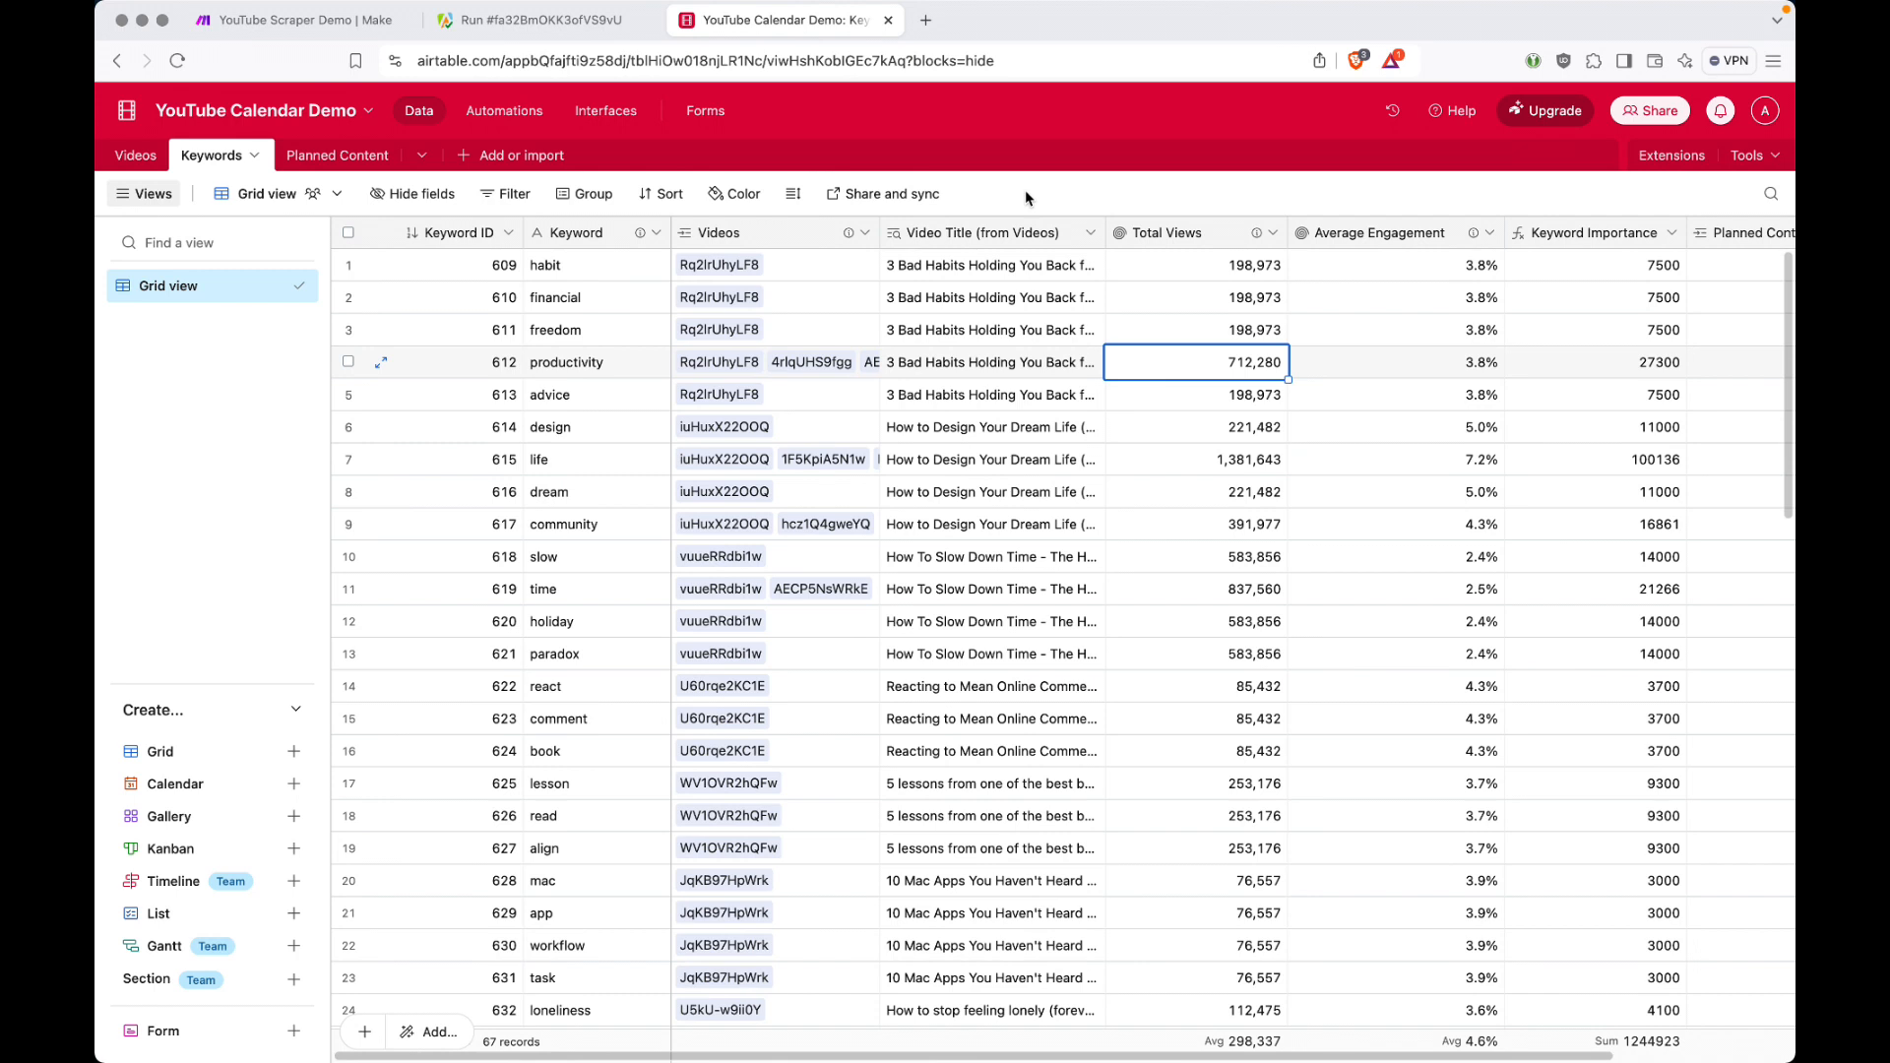
left_click(658, 193)
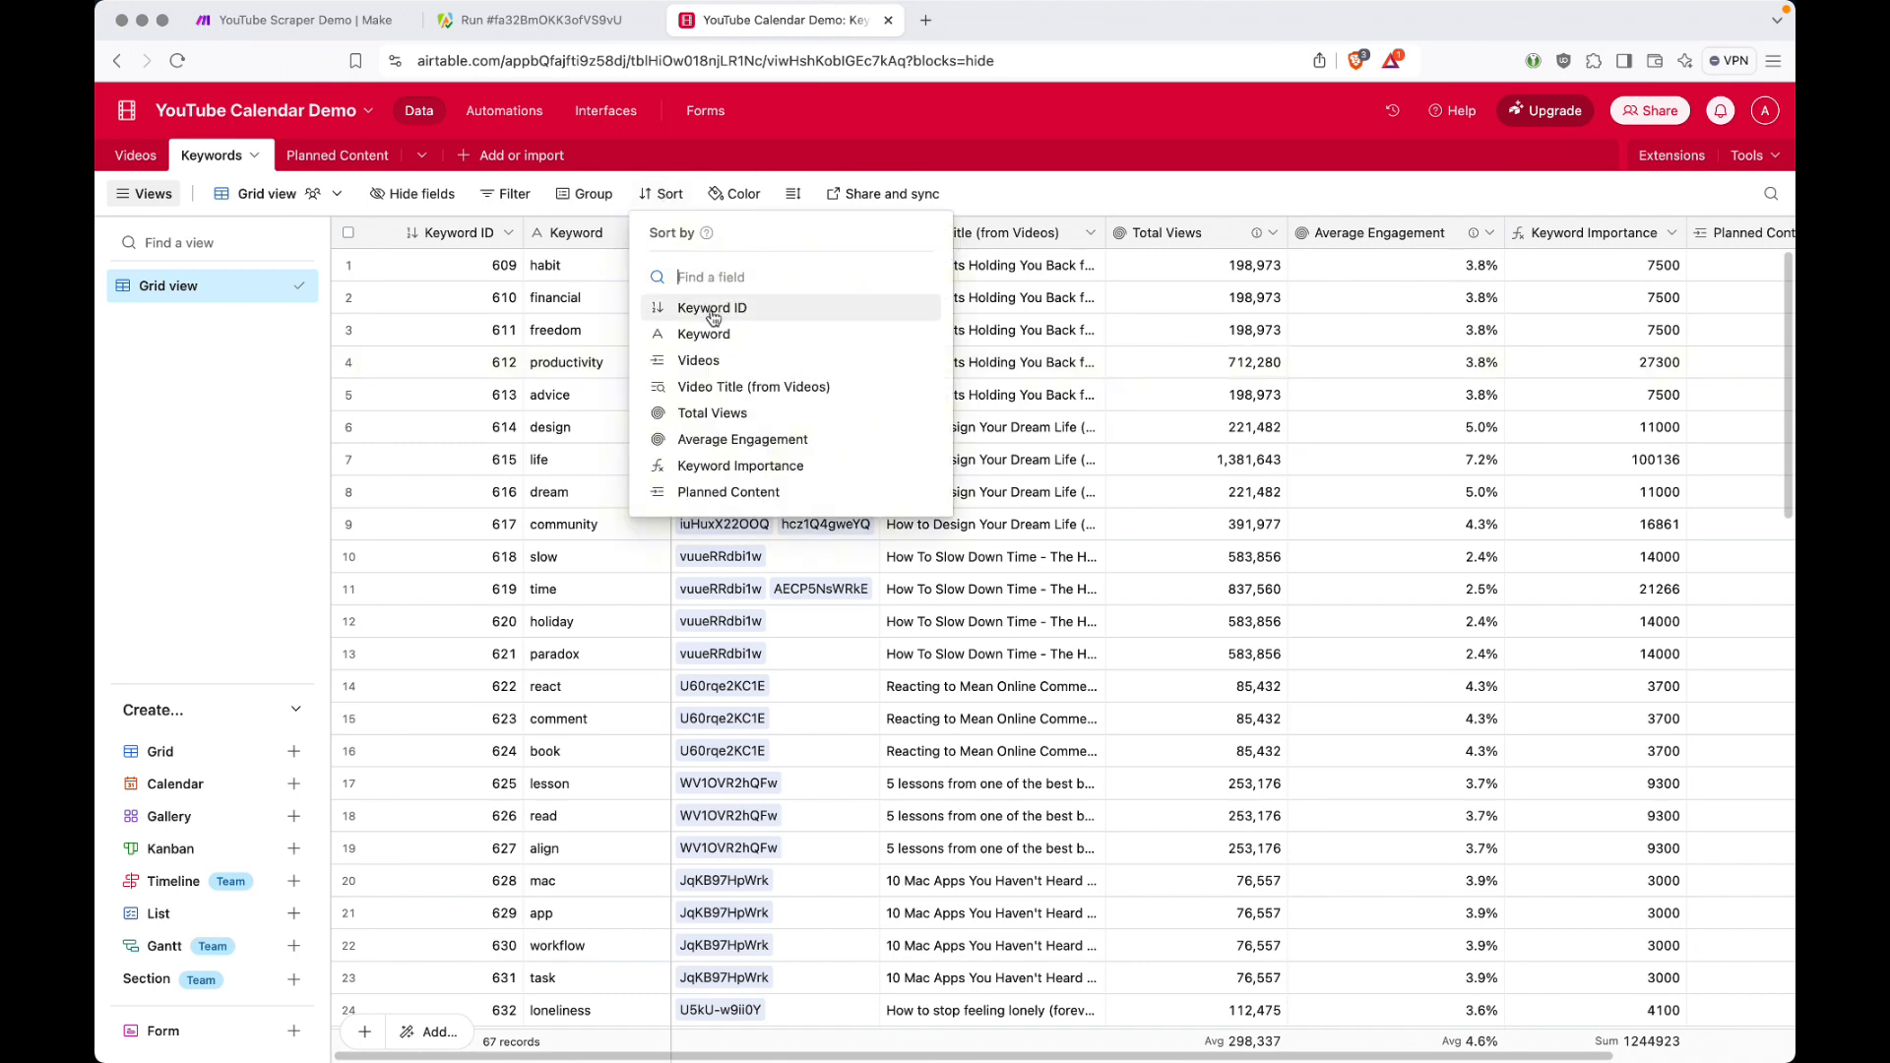
left_click(774, 467)
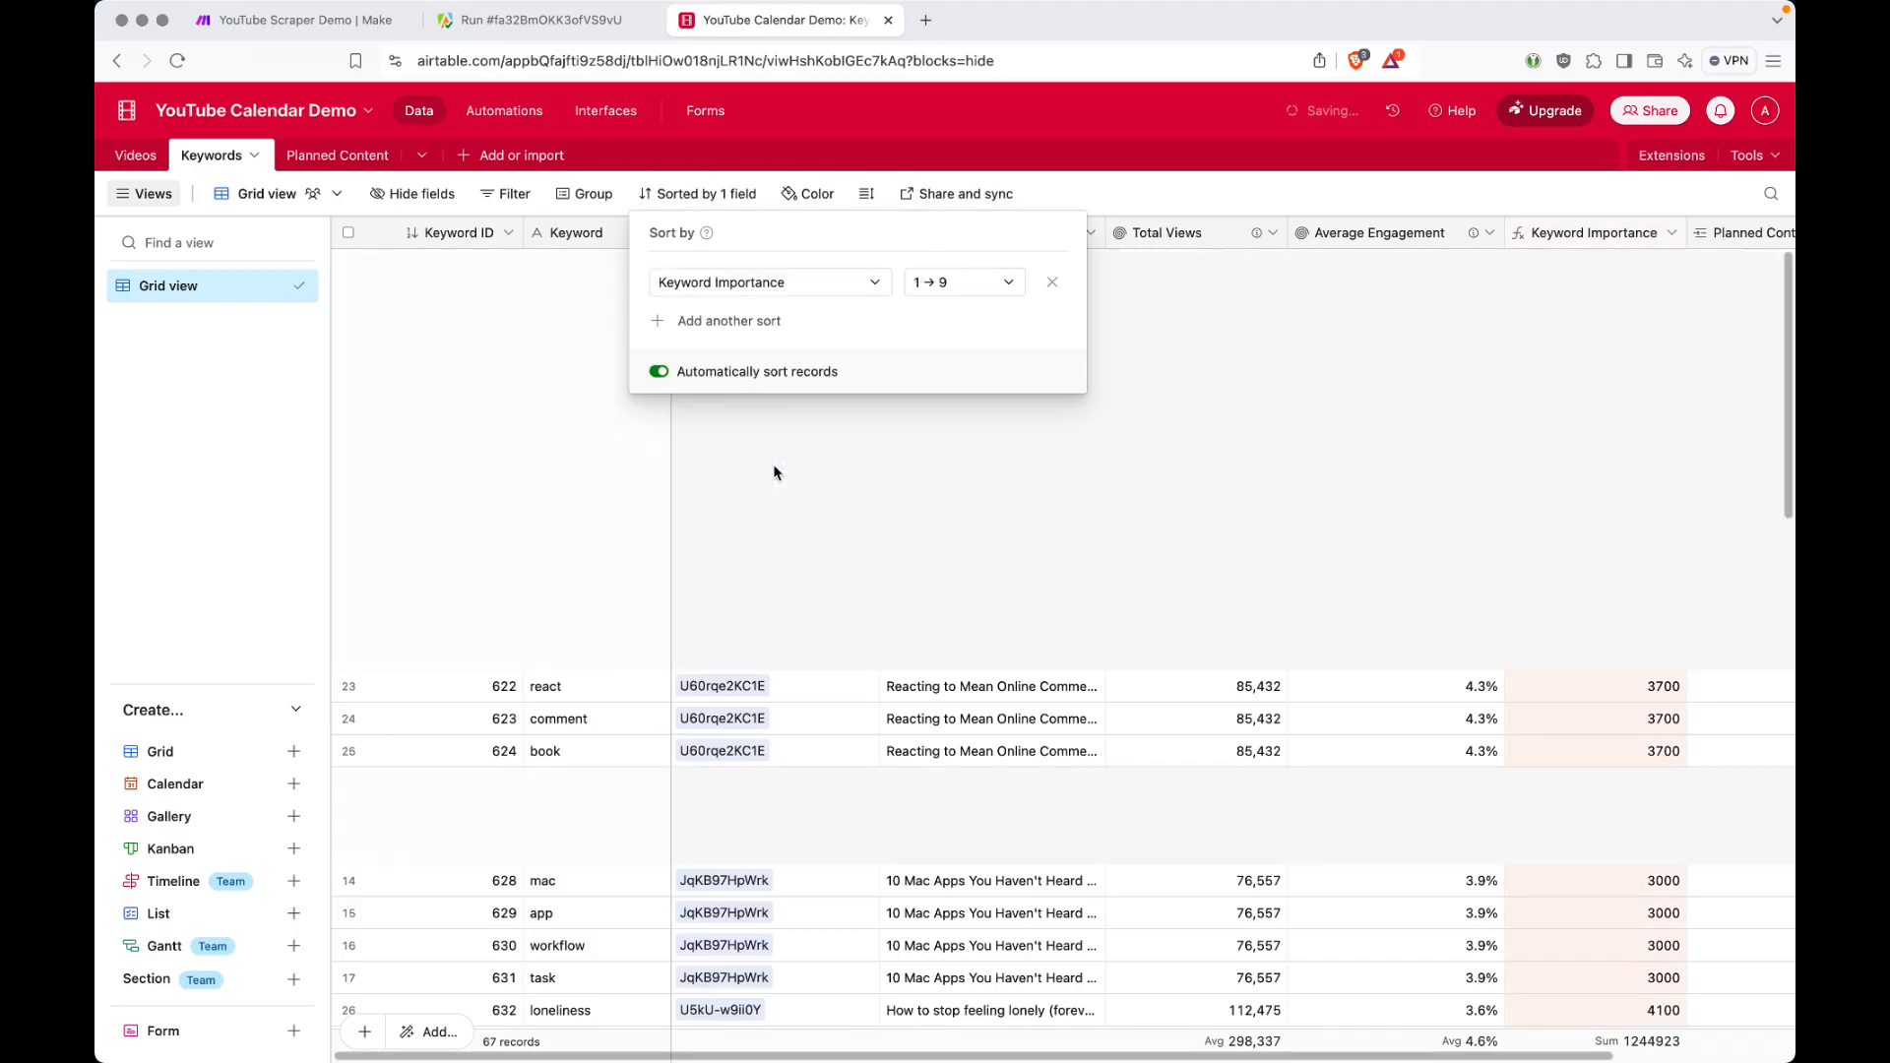
left_click(968, 283)
left_click(927, 351)
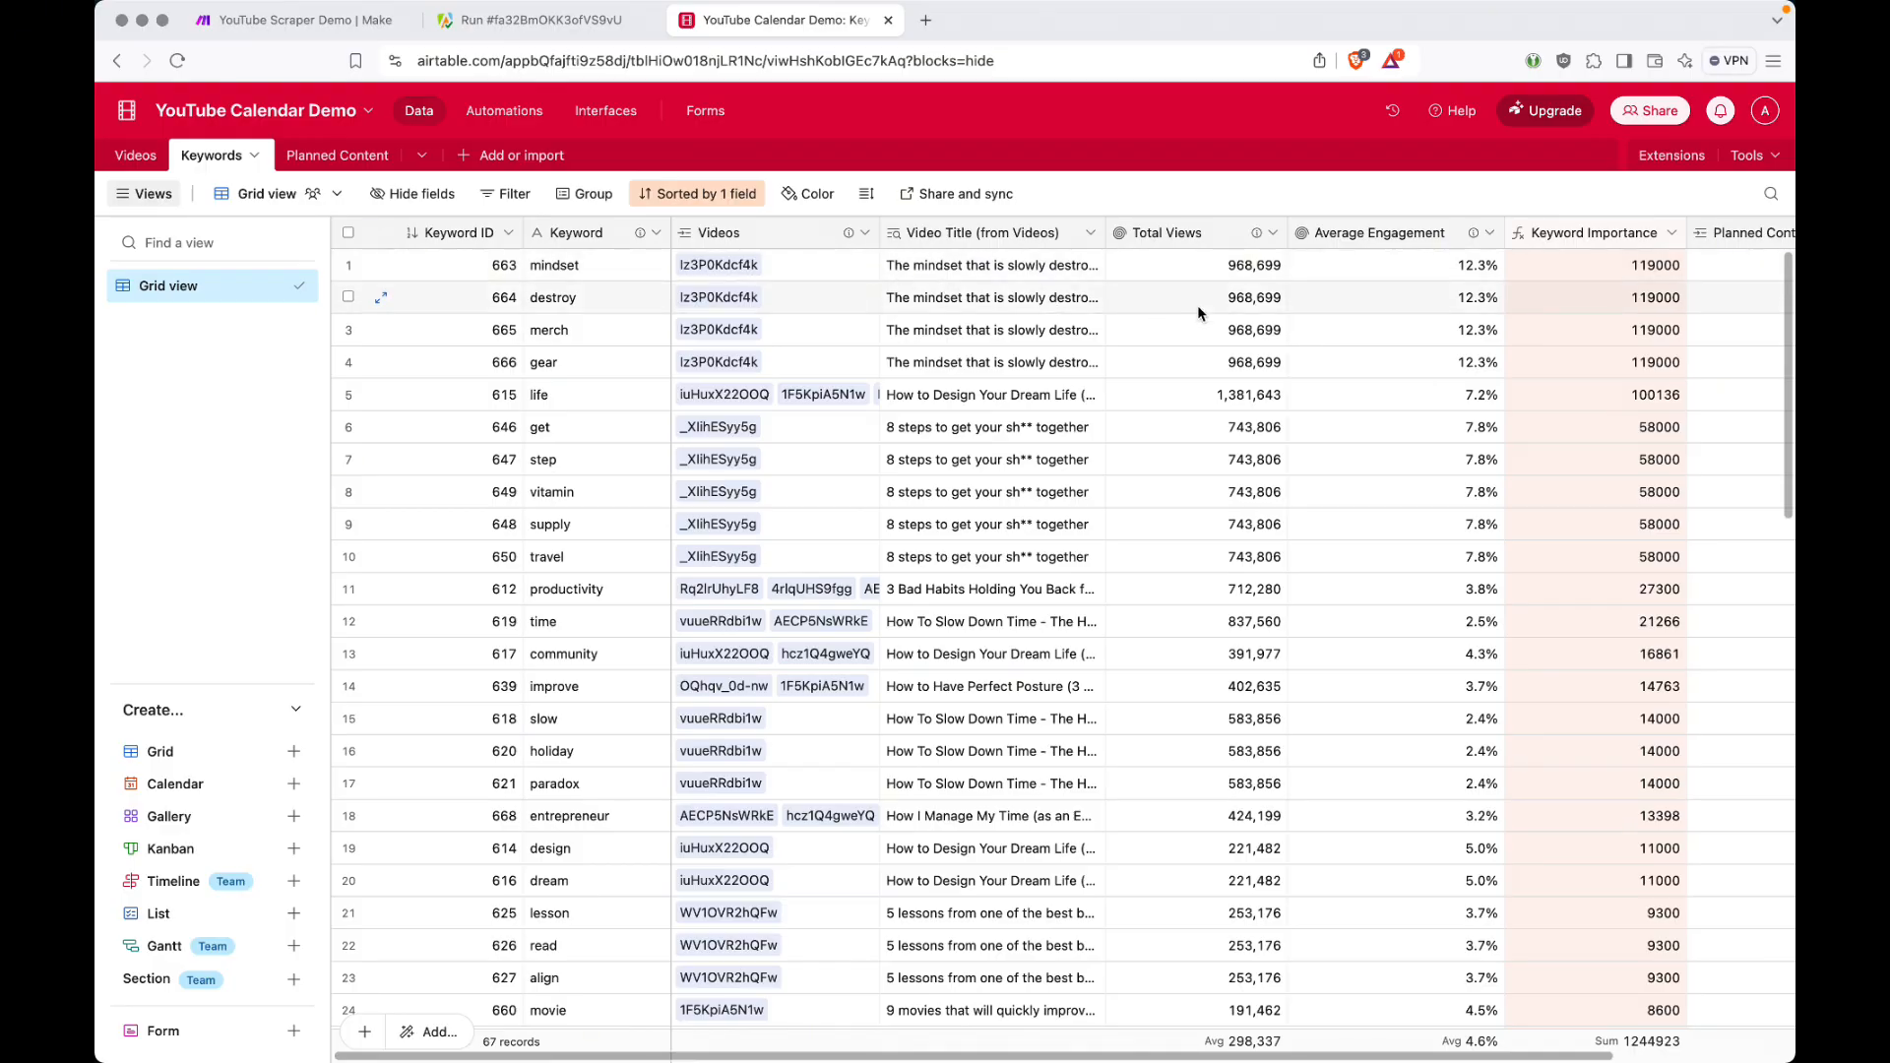
Examine the sorted keywords' engagement and the Videos table's average duration, extracted keywords, likes per view and comments per view.
scroll(1280, 313, "right", 2)
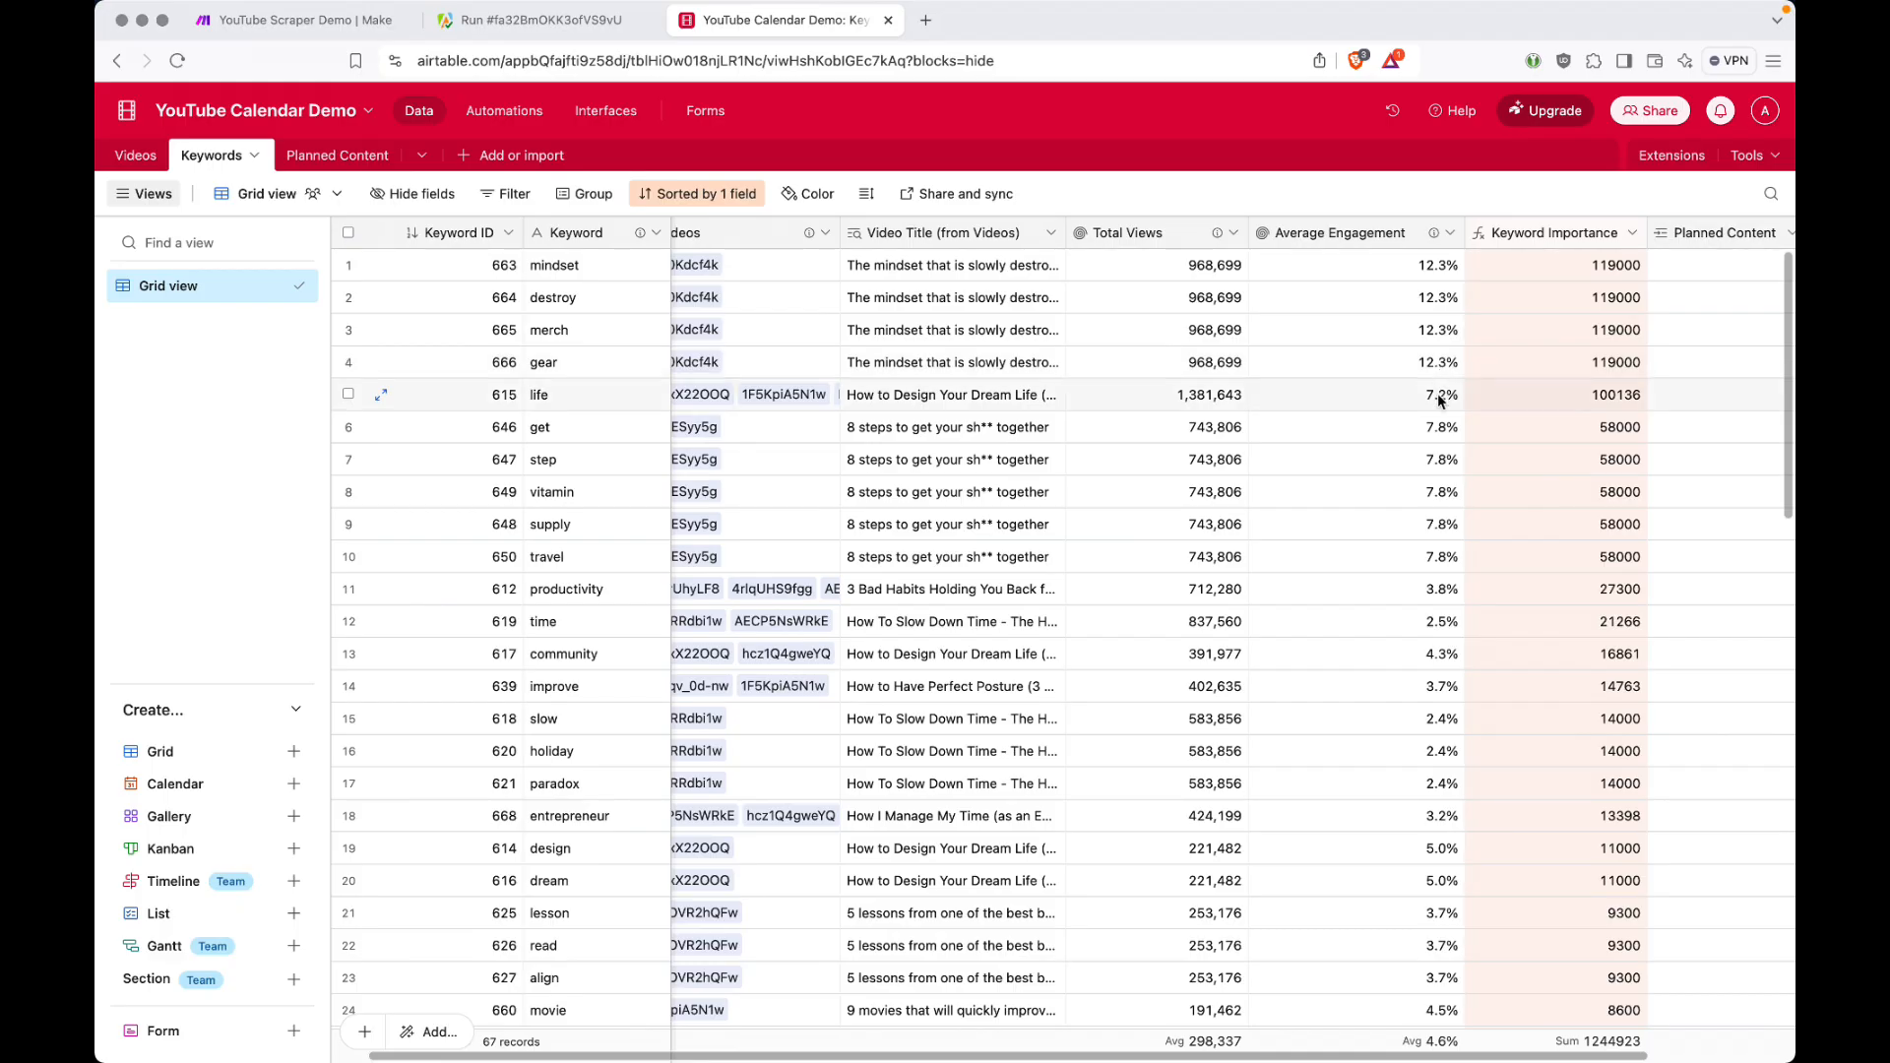
scroll(1437, 394, "left", 2)
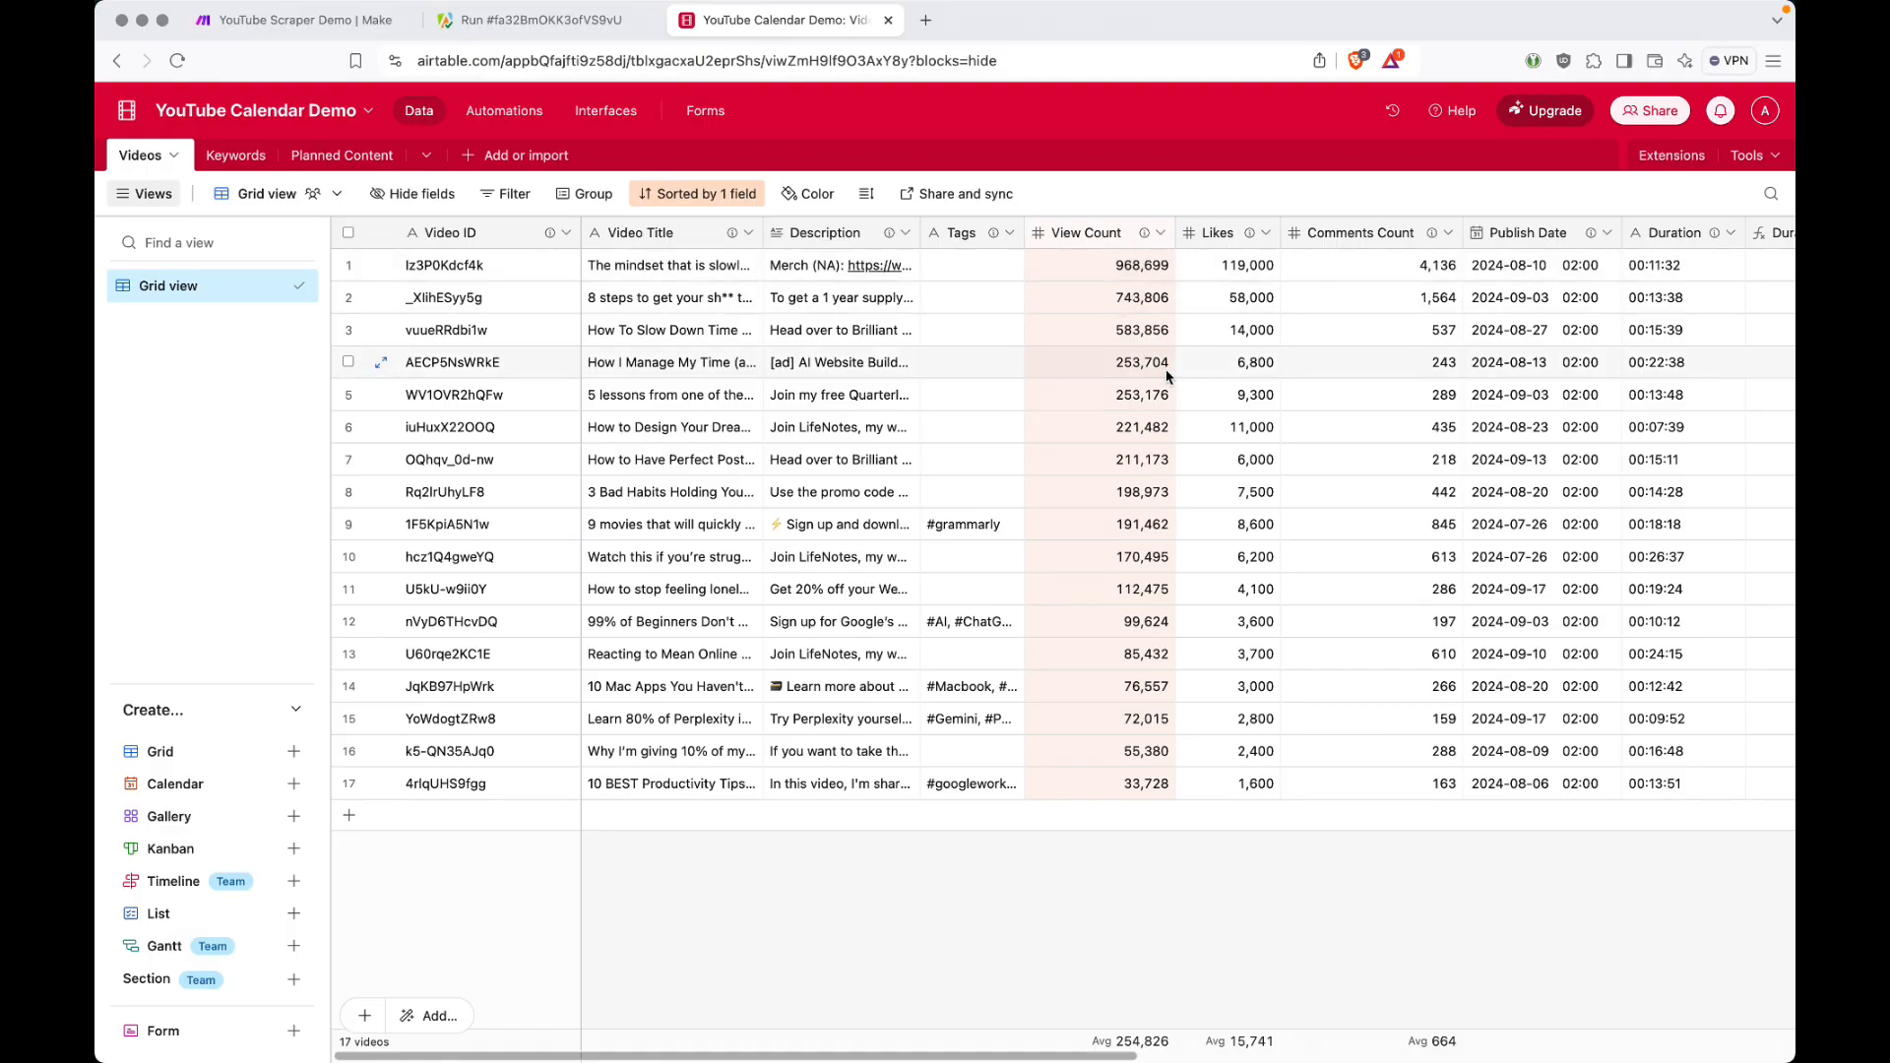
scroll(1167, 375, "right", 5)
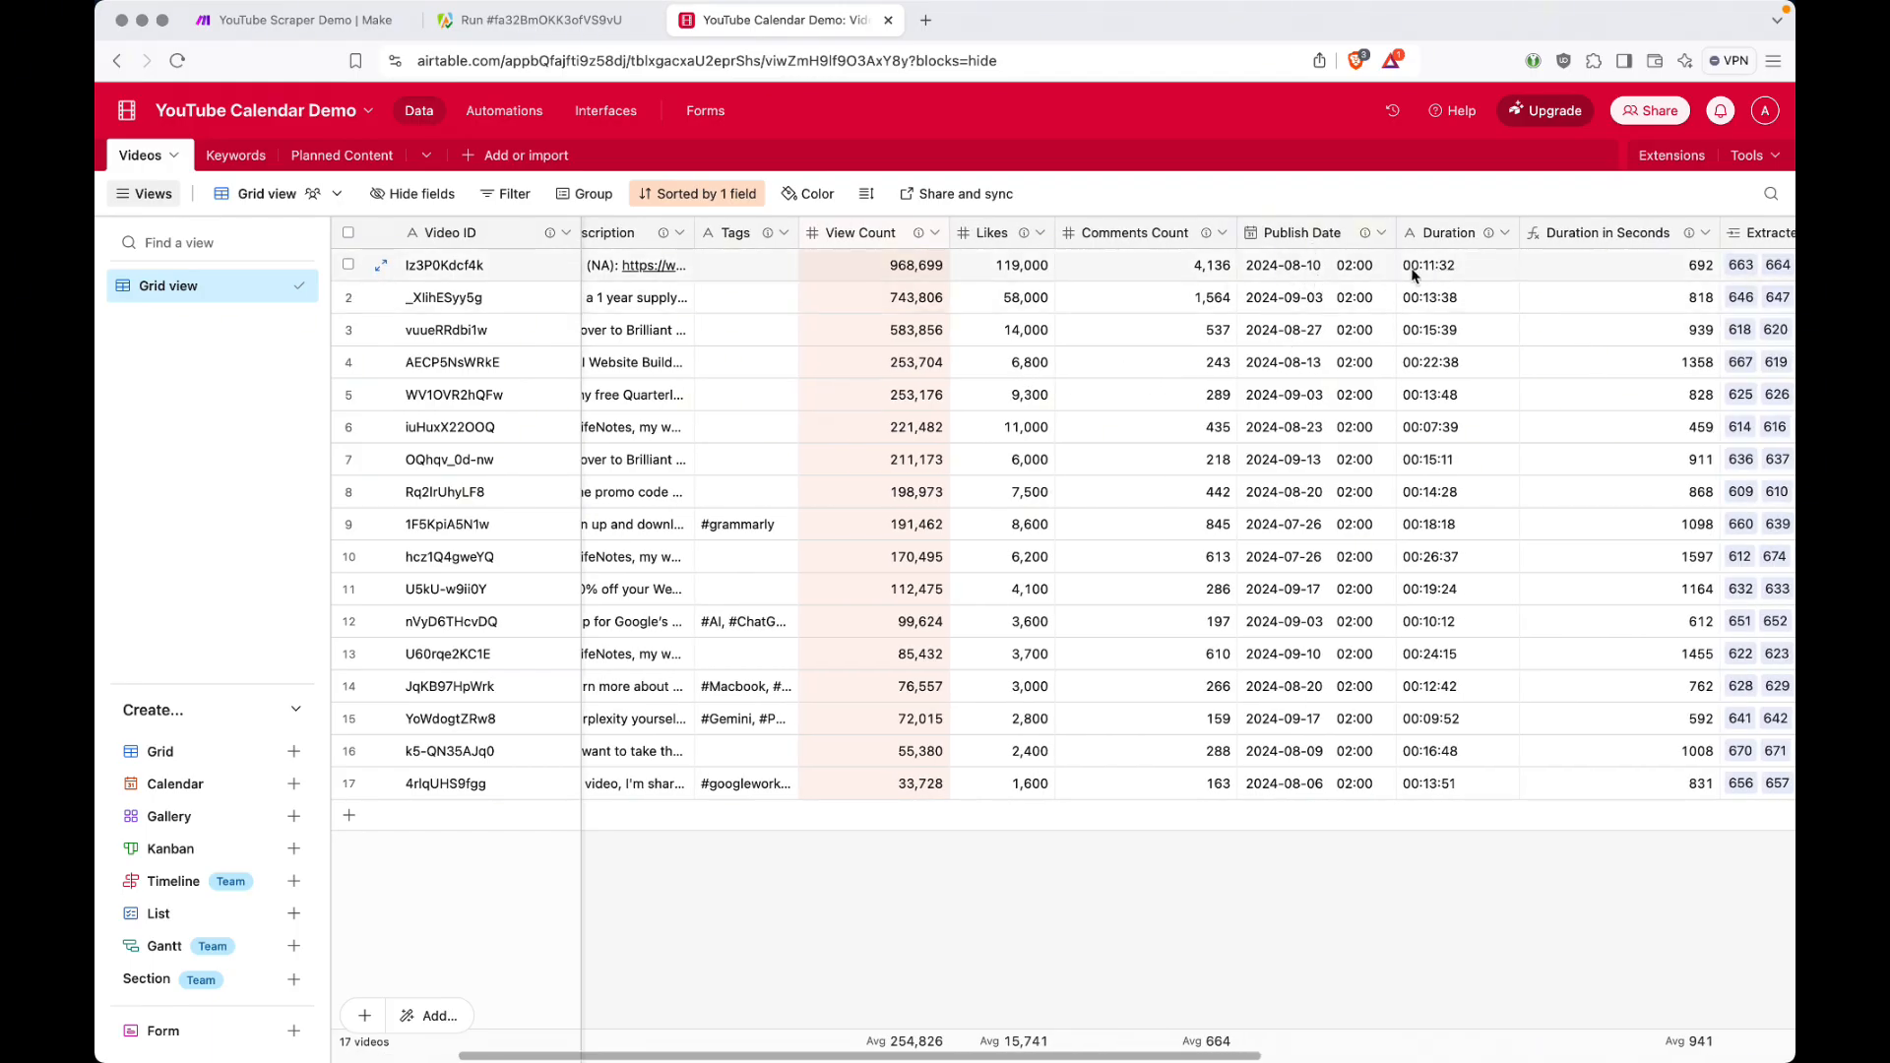
scroll(1593, 500, "right", 3)
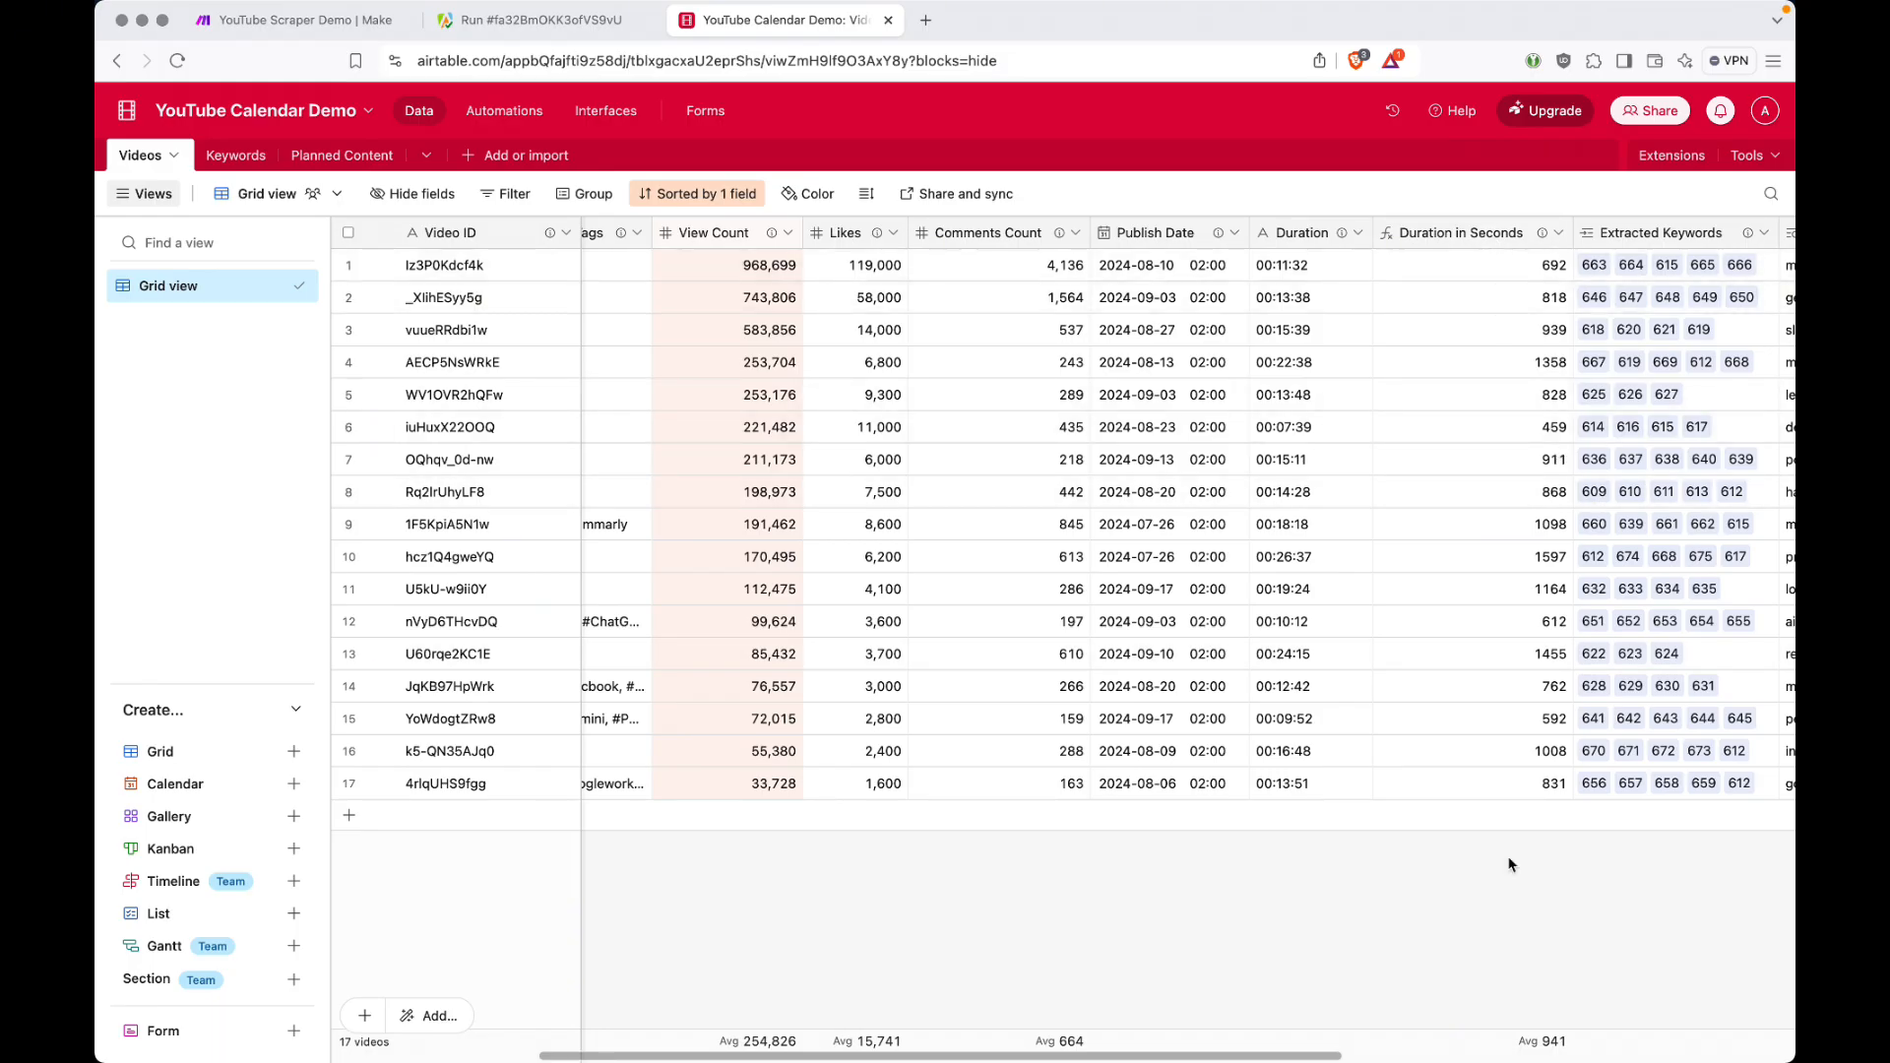
left_click(1527, 1048)
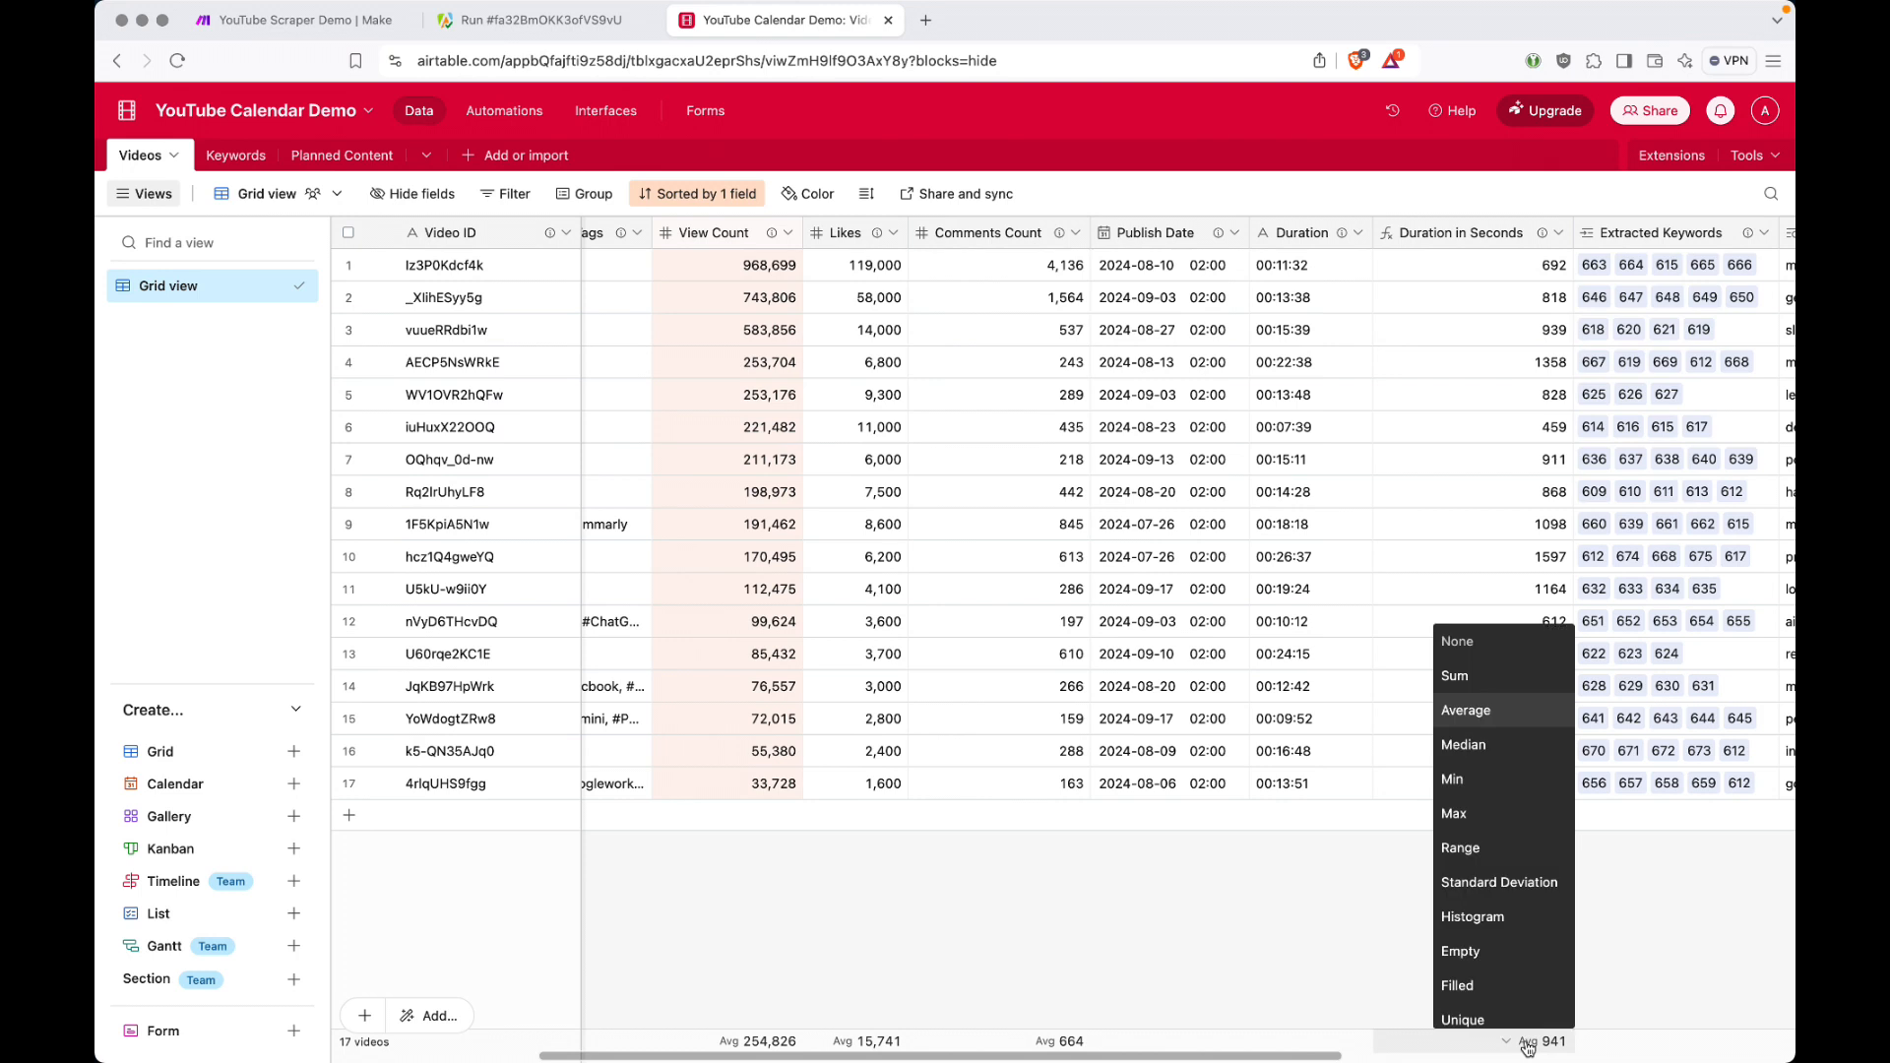
left_click(1552, 1047)
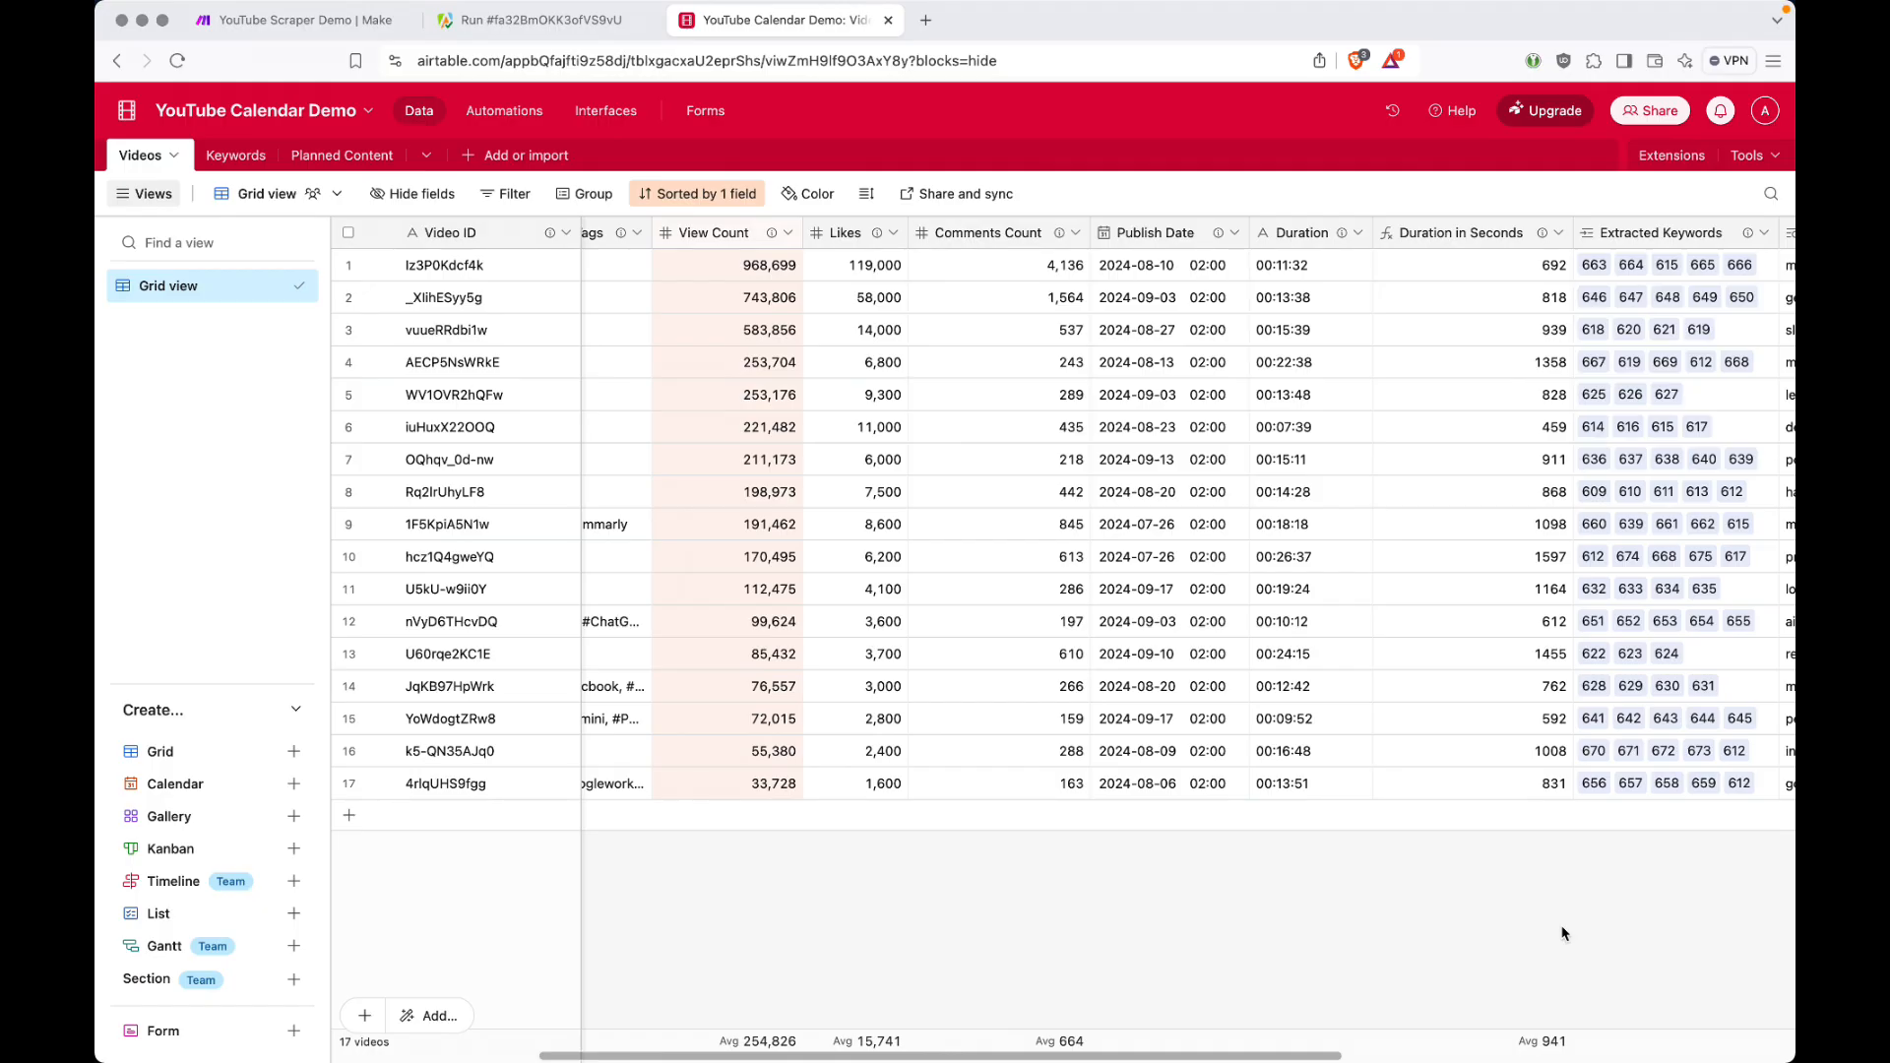
scroll(1564, 933, "right", 3)
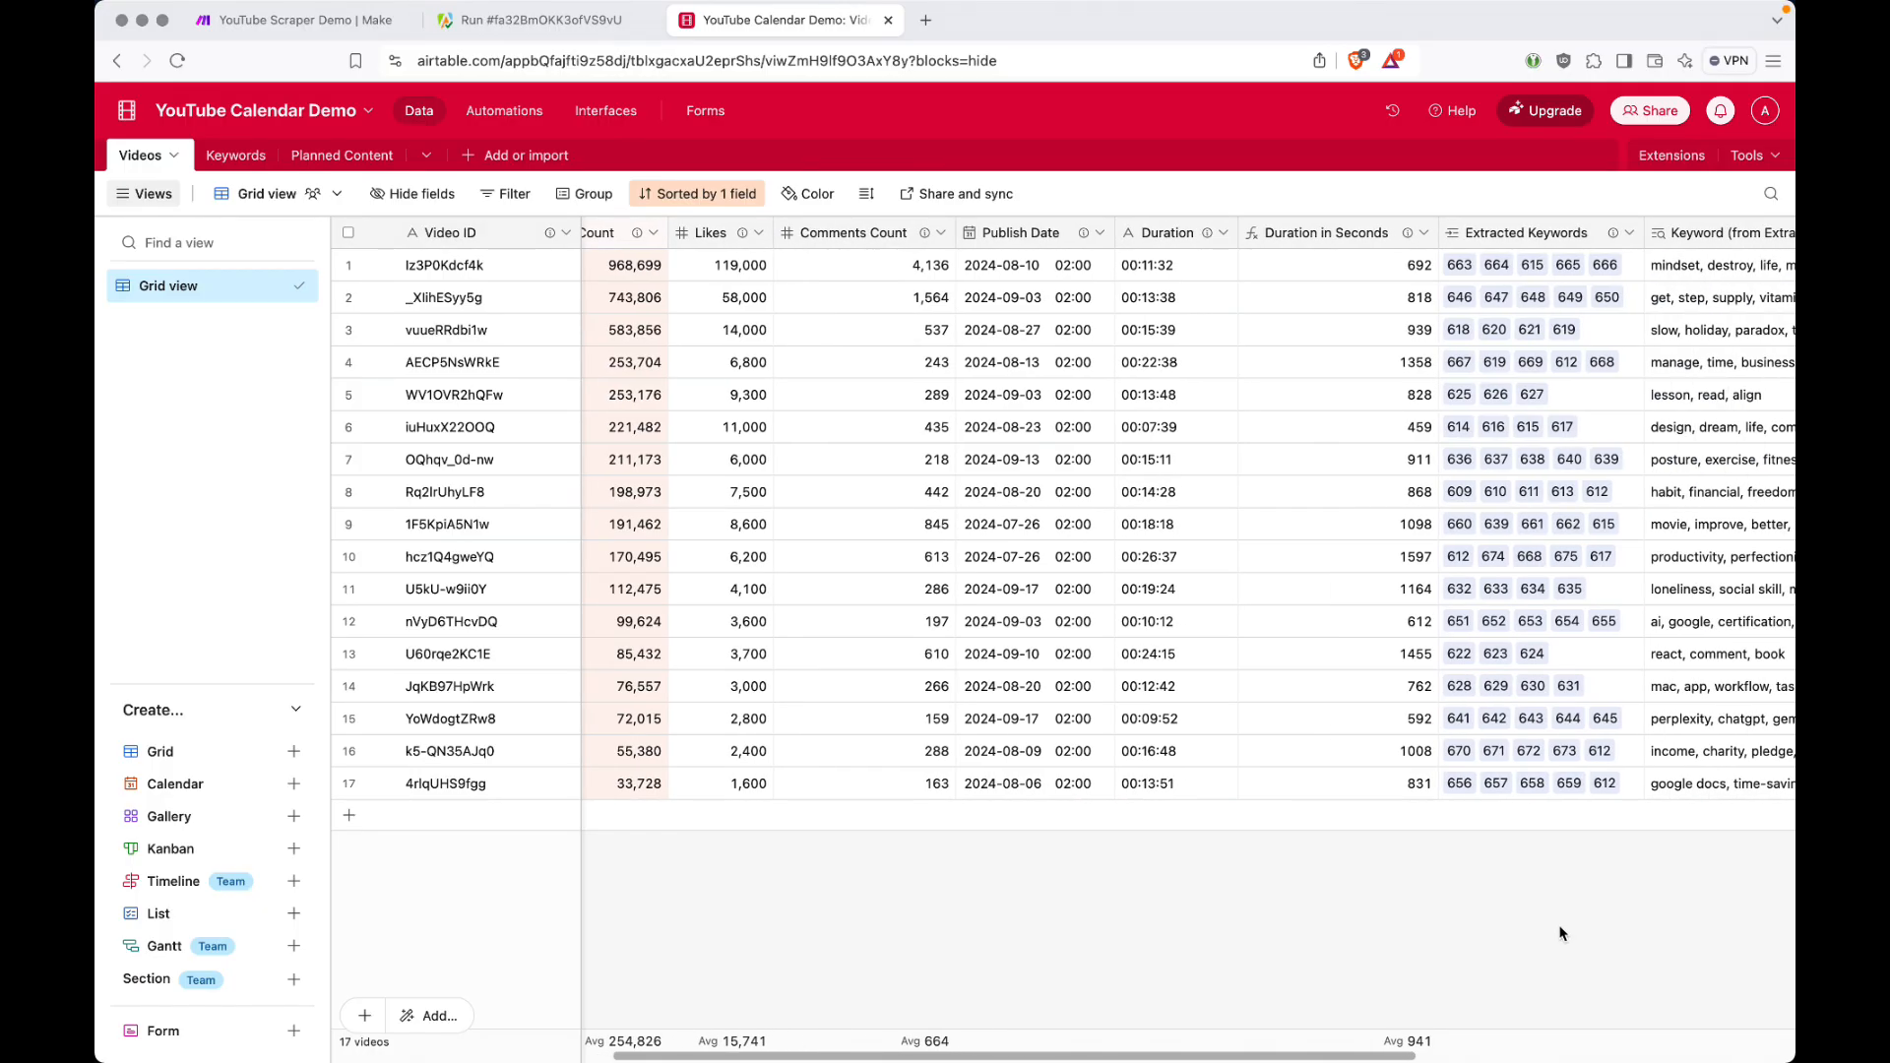
scroll(1562, 933, "right", 2)
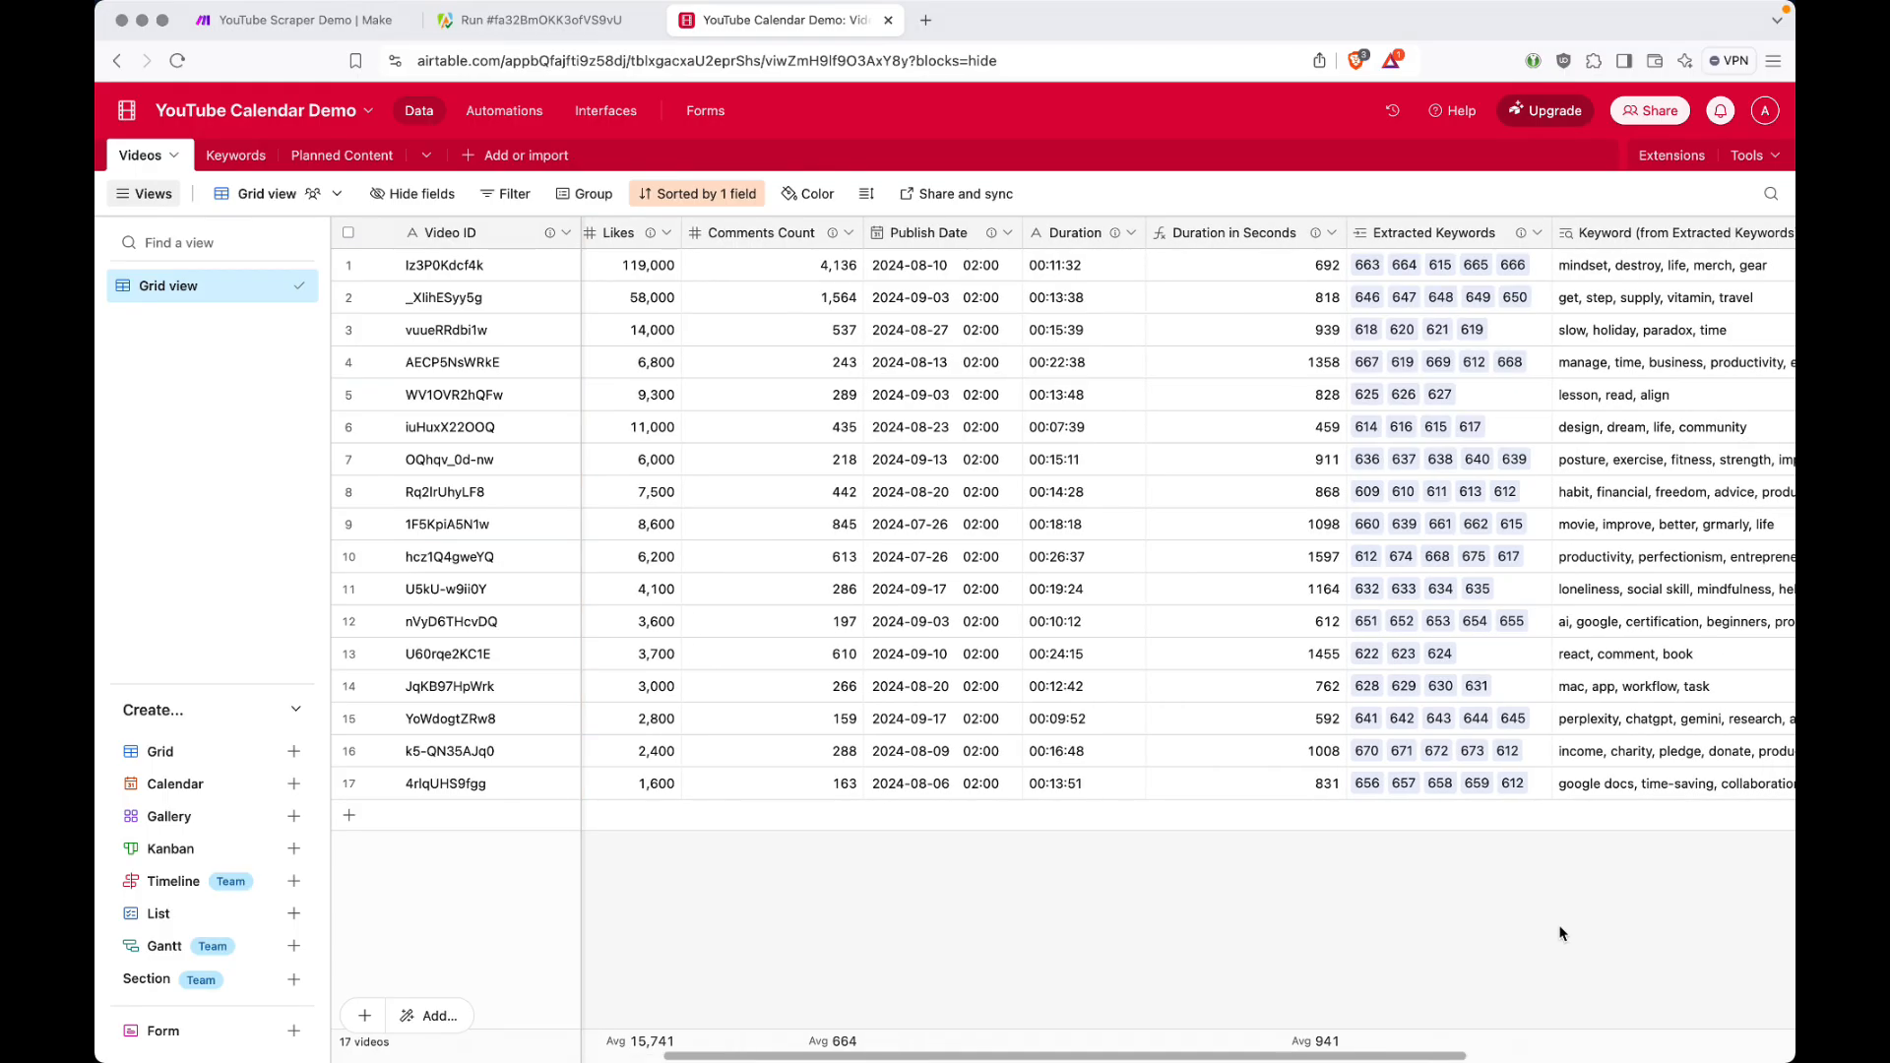
scroll(1343, 914, "right", 3)
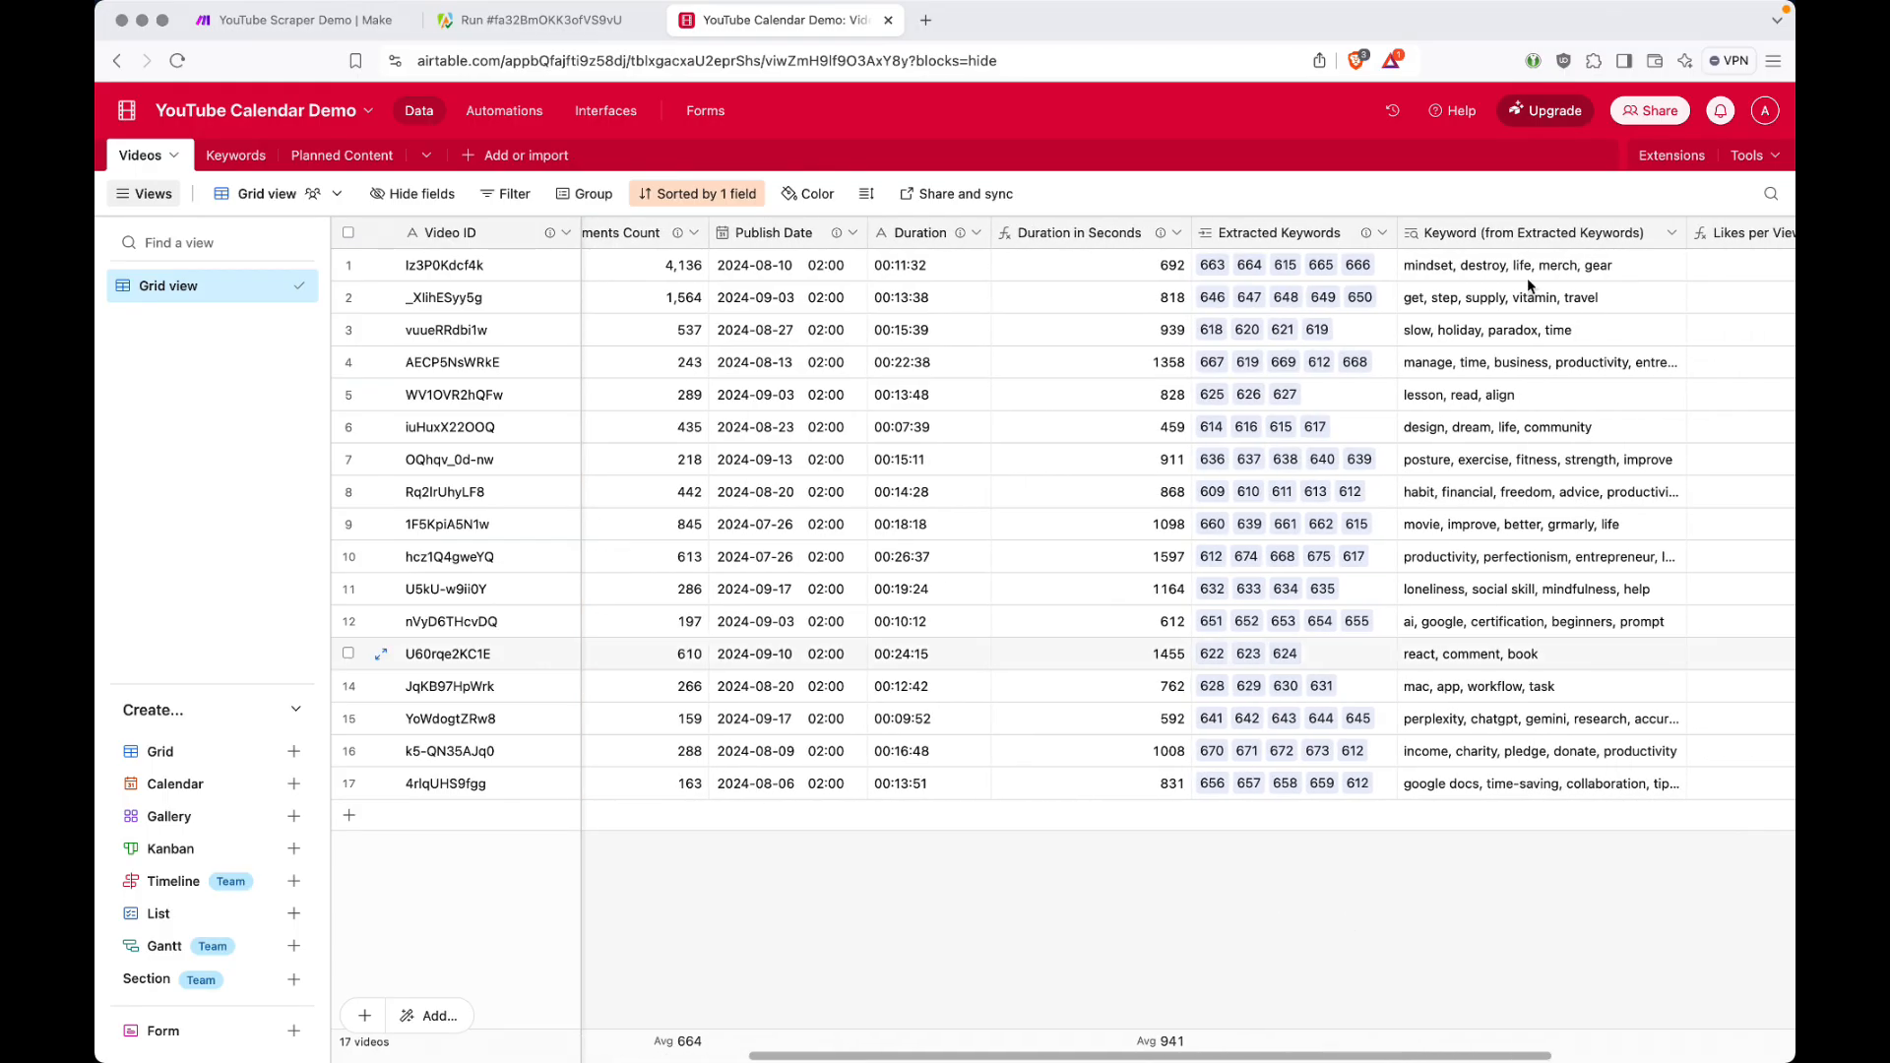
scroll(1572, 589, "right", 8)
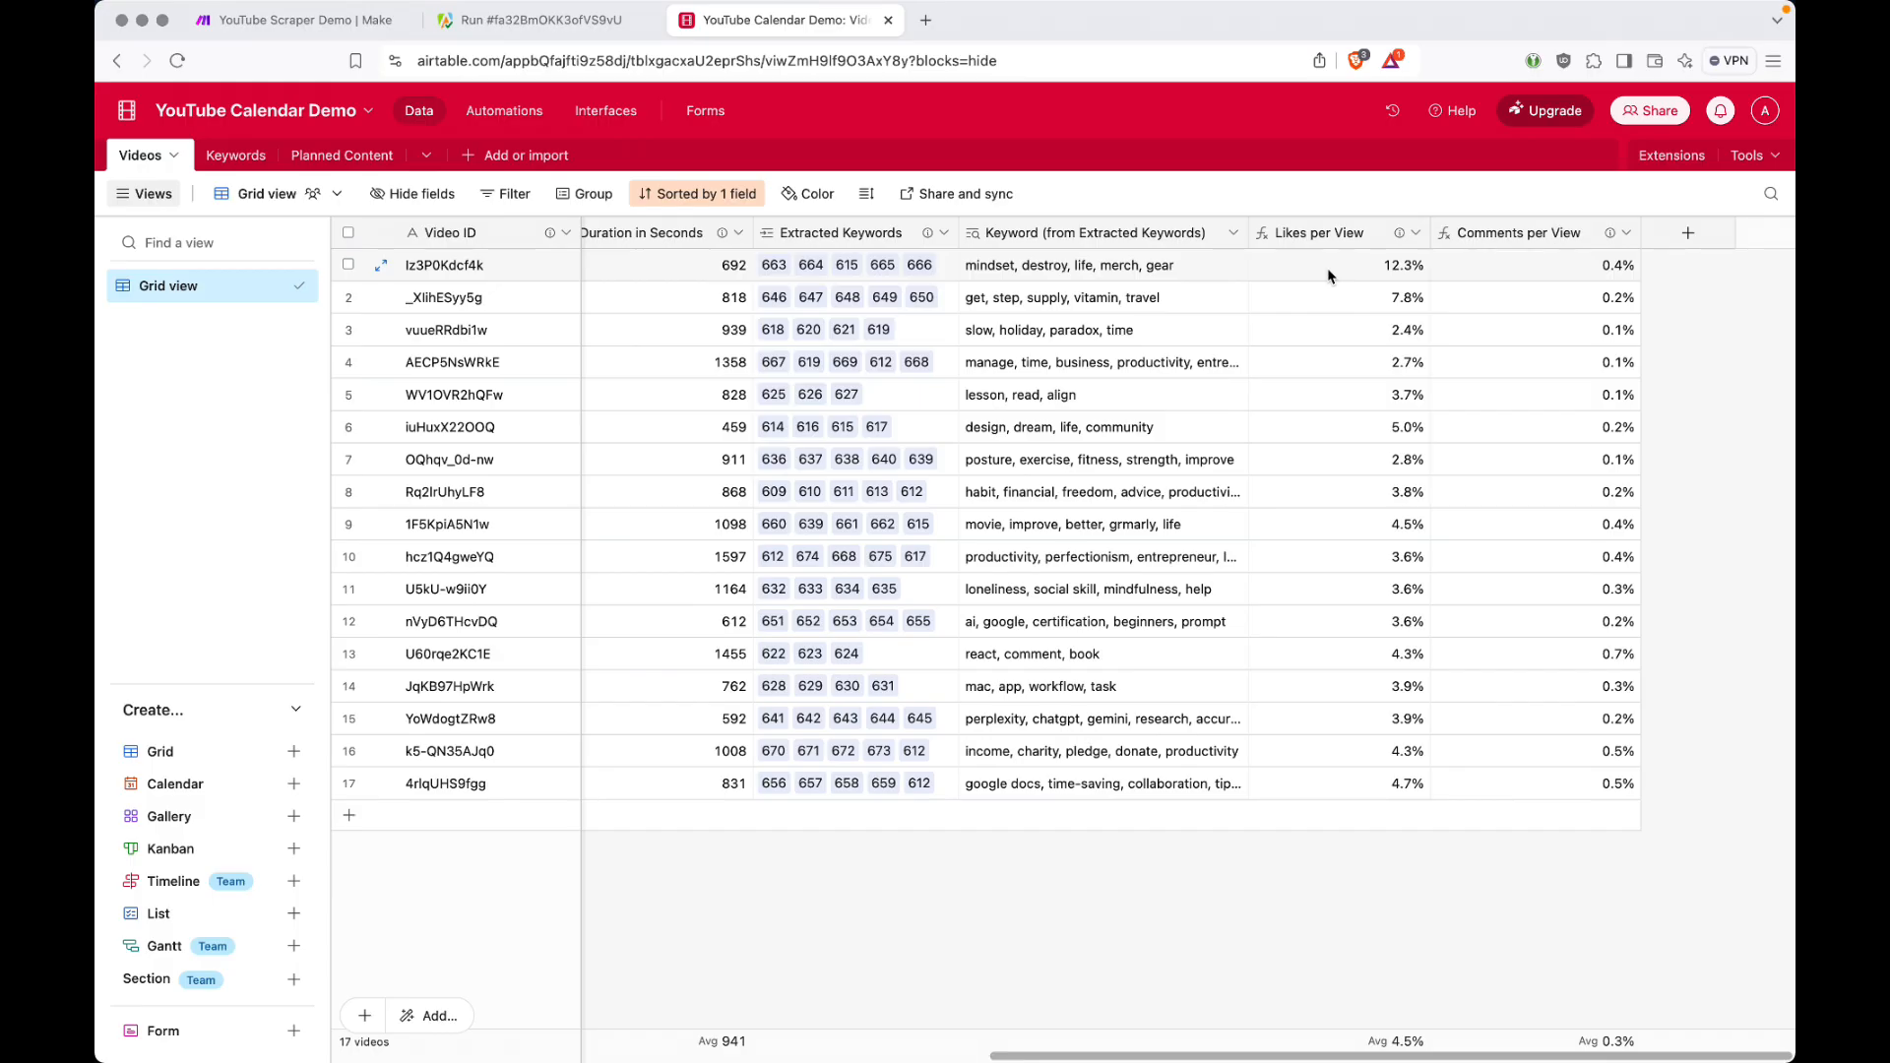
scroll(1328, 276, "left", 15)
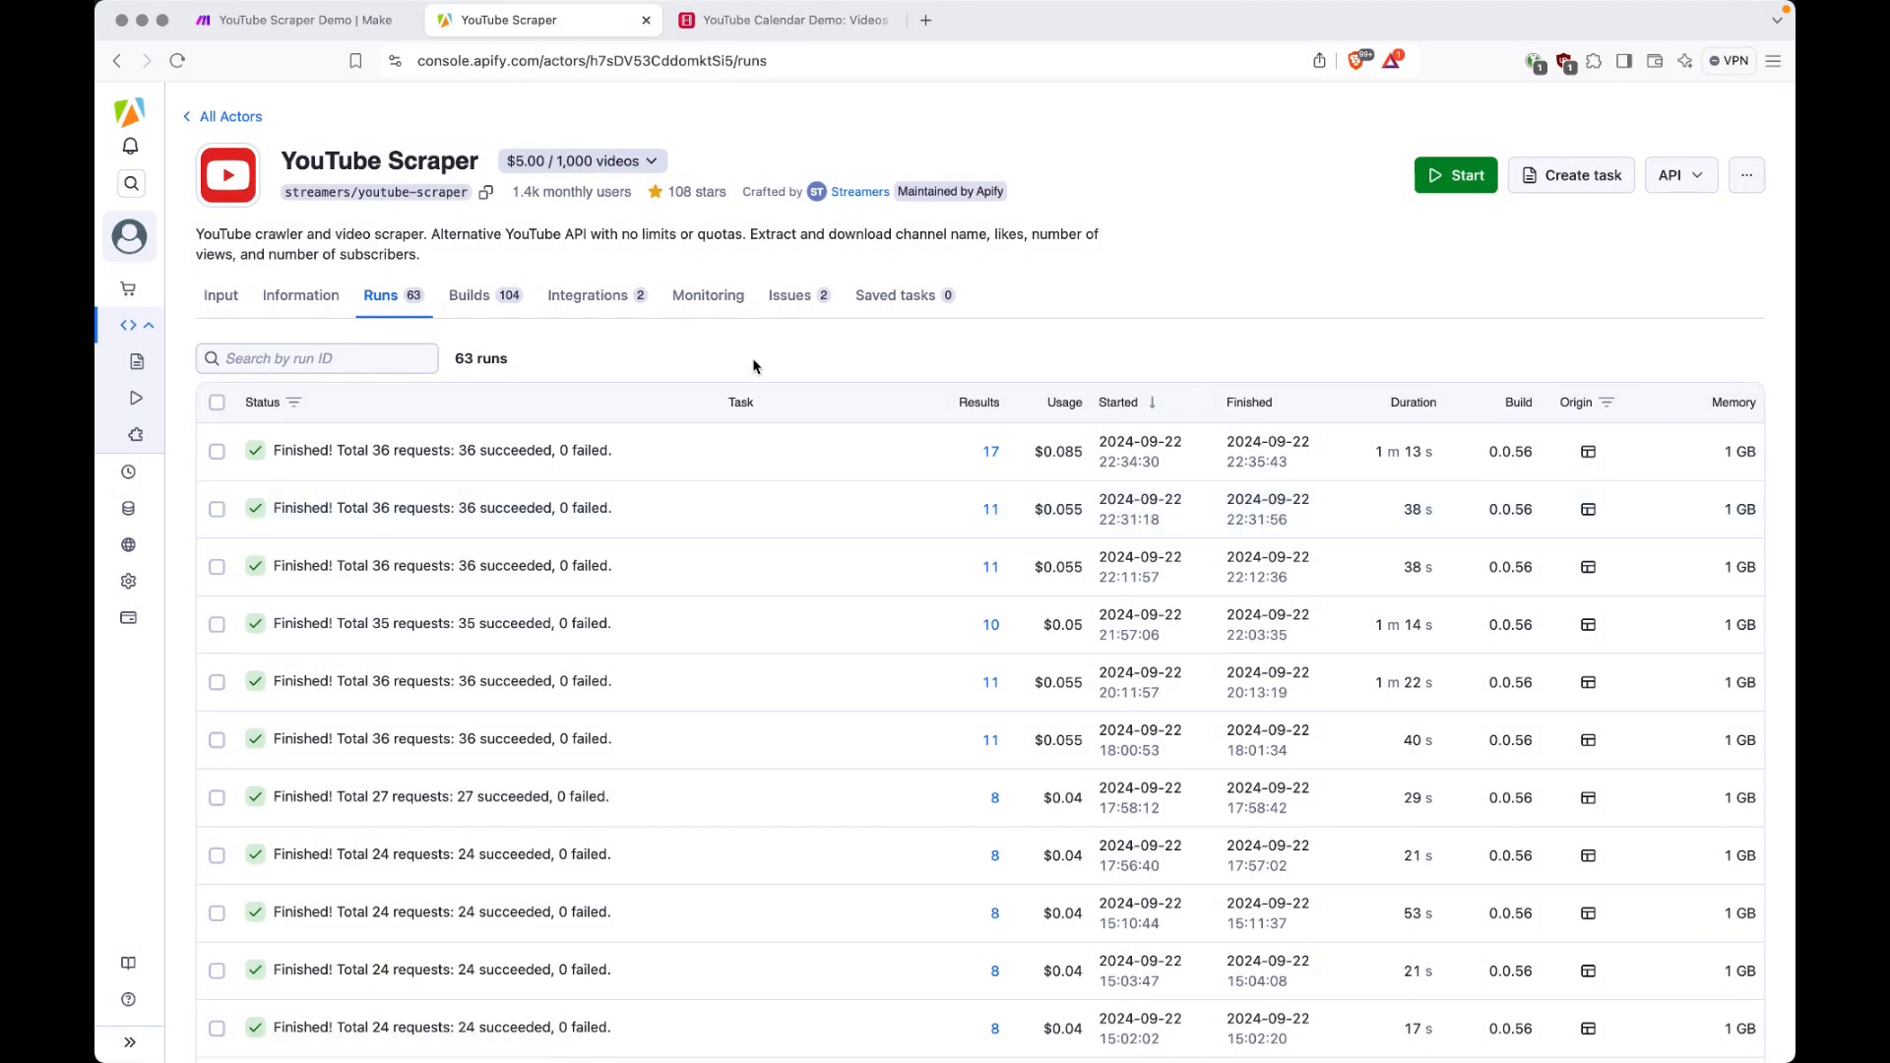
In Apify, open the output of the most recent YouTube Scraper run.
left_click(896, 463)
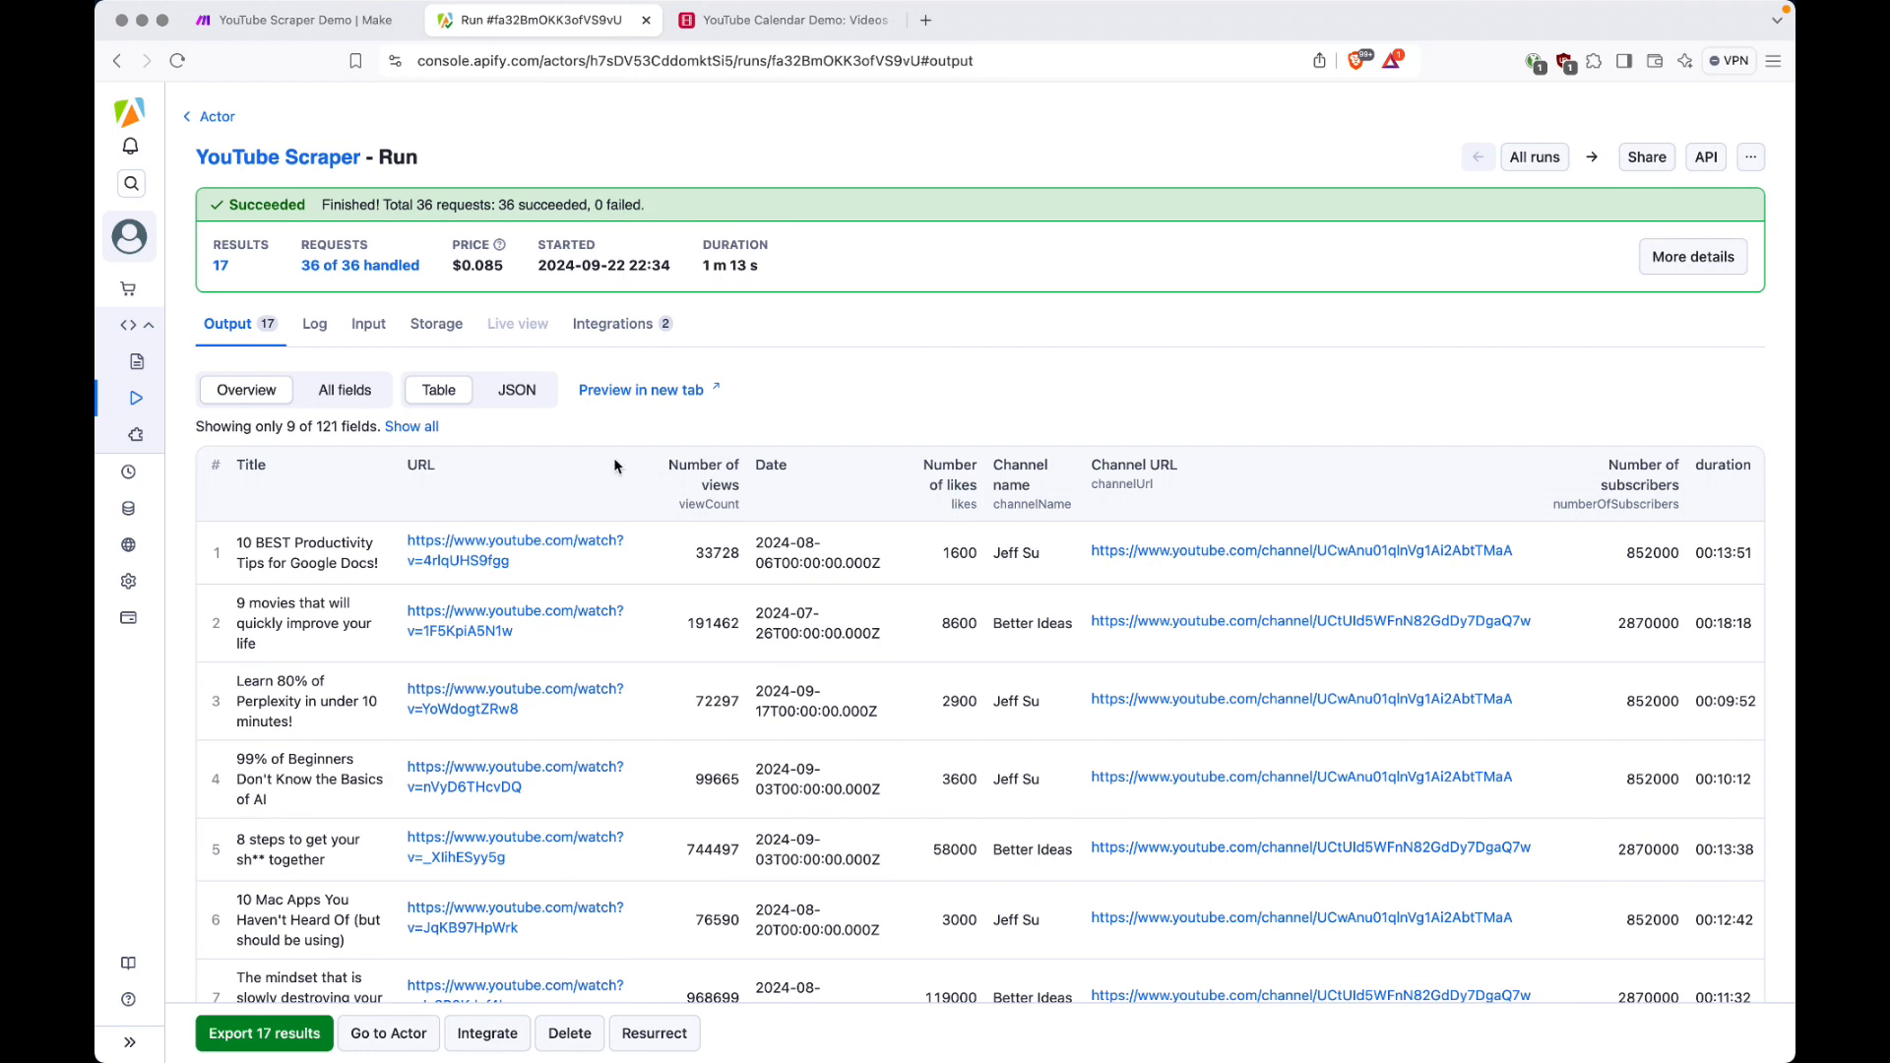
Show all fields of the run's output table and examine the scraped columns from channel details across to thumbnail, title and URL.
left_click(349, 394)
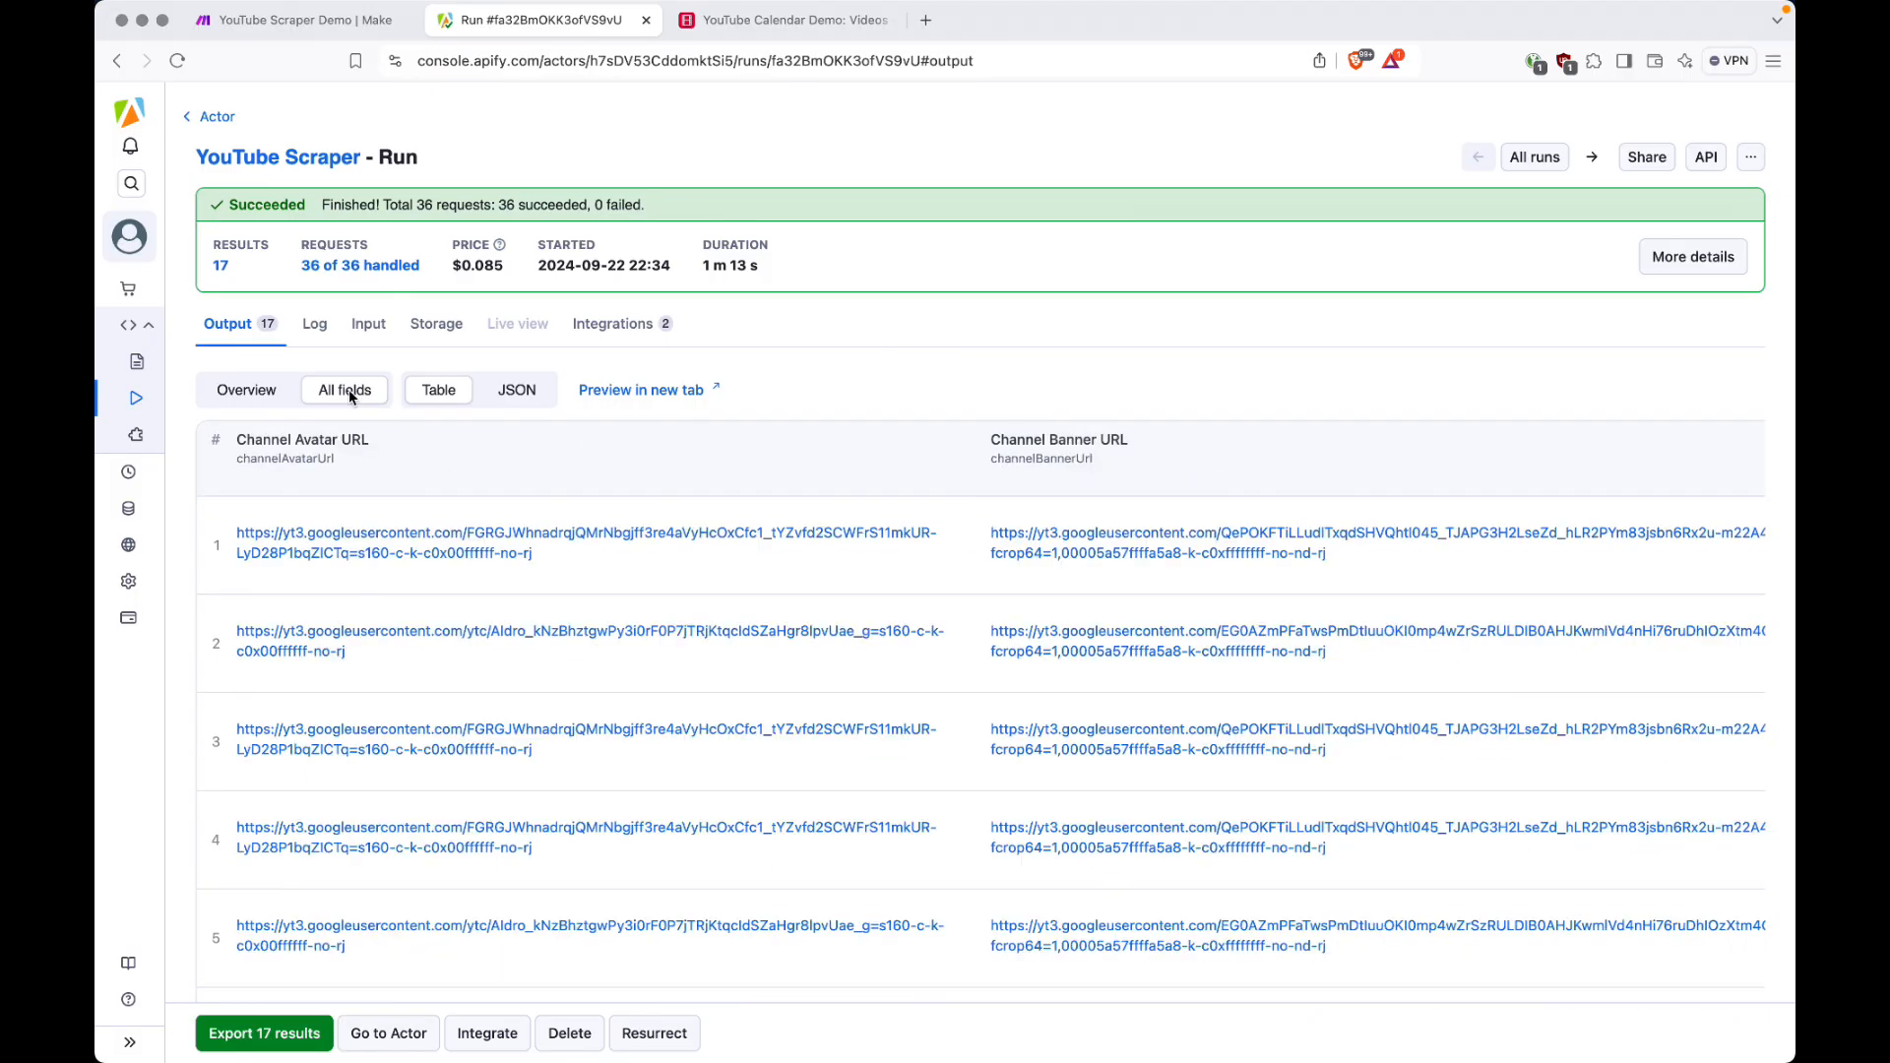
scroll(1142, 596, "right", 9)
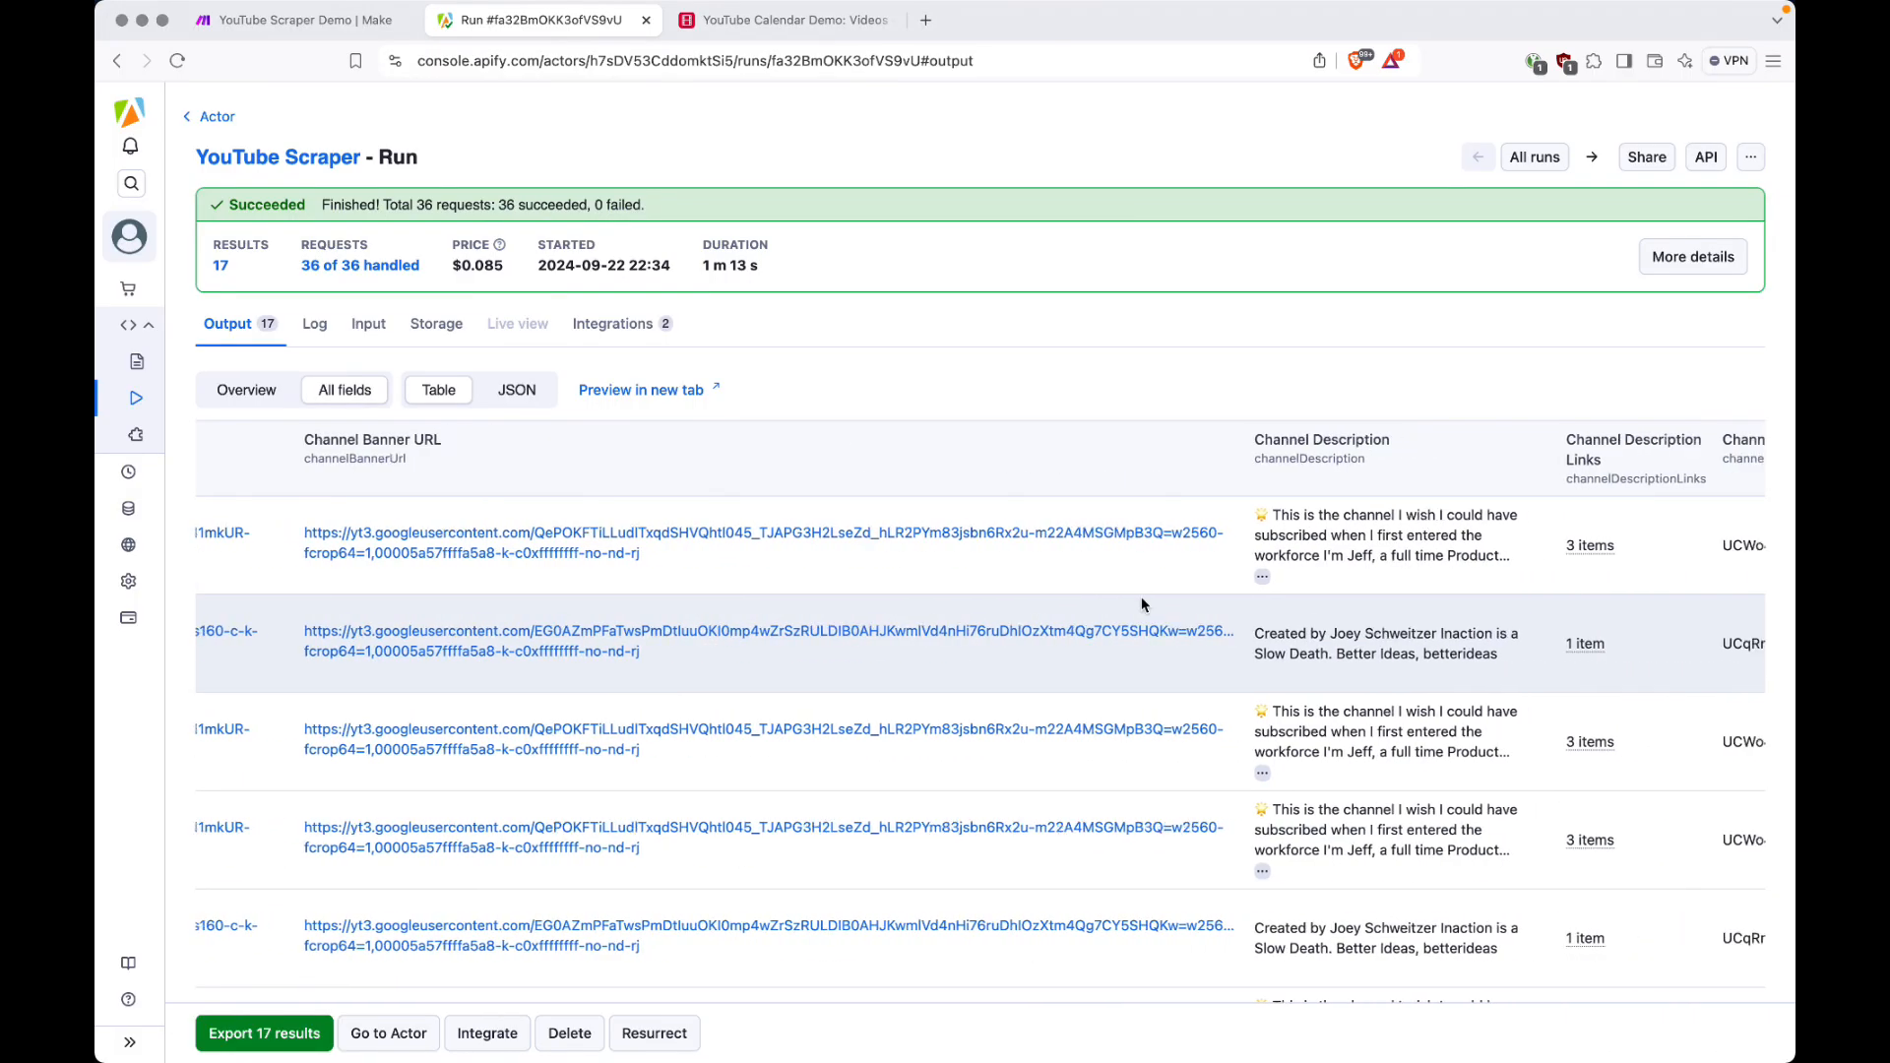
scroll(1142, 600, "right", 8)
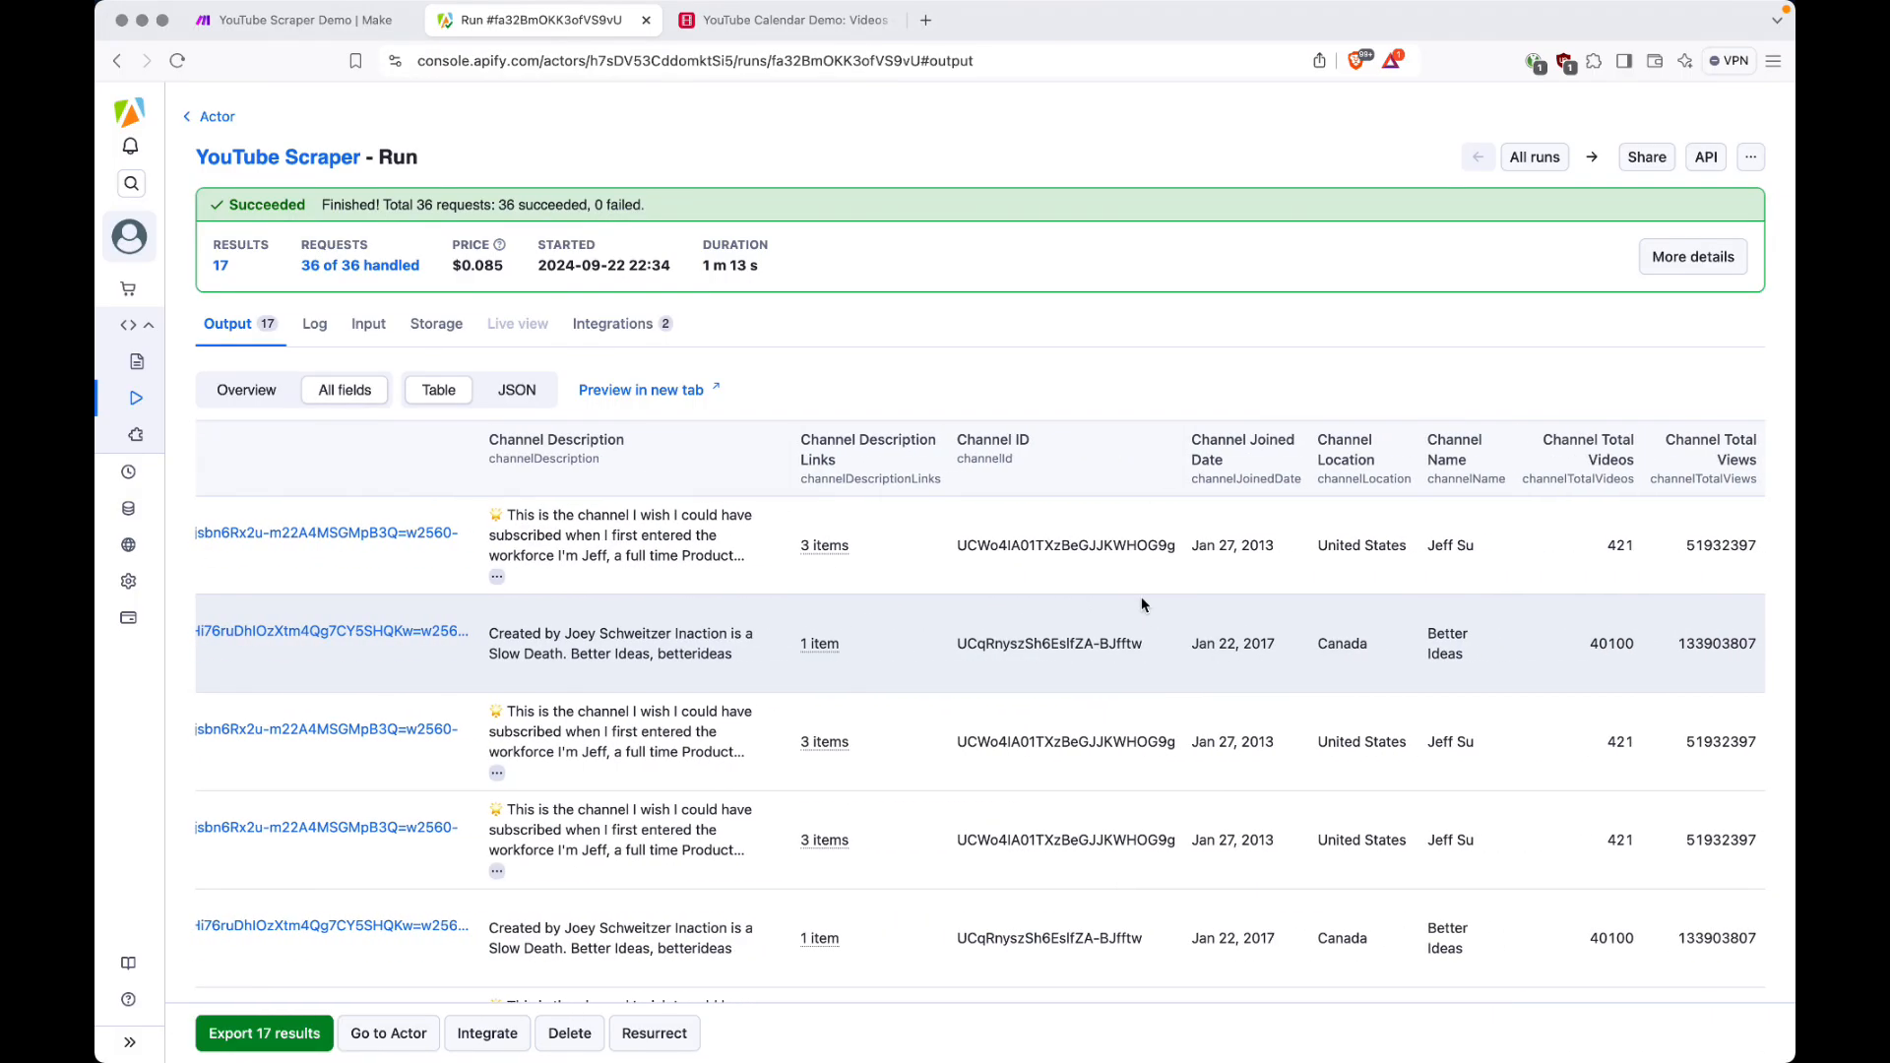
scroll(1142, 603, "right", 4)
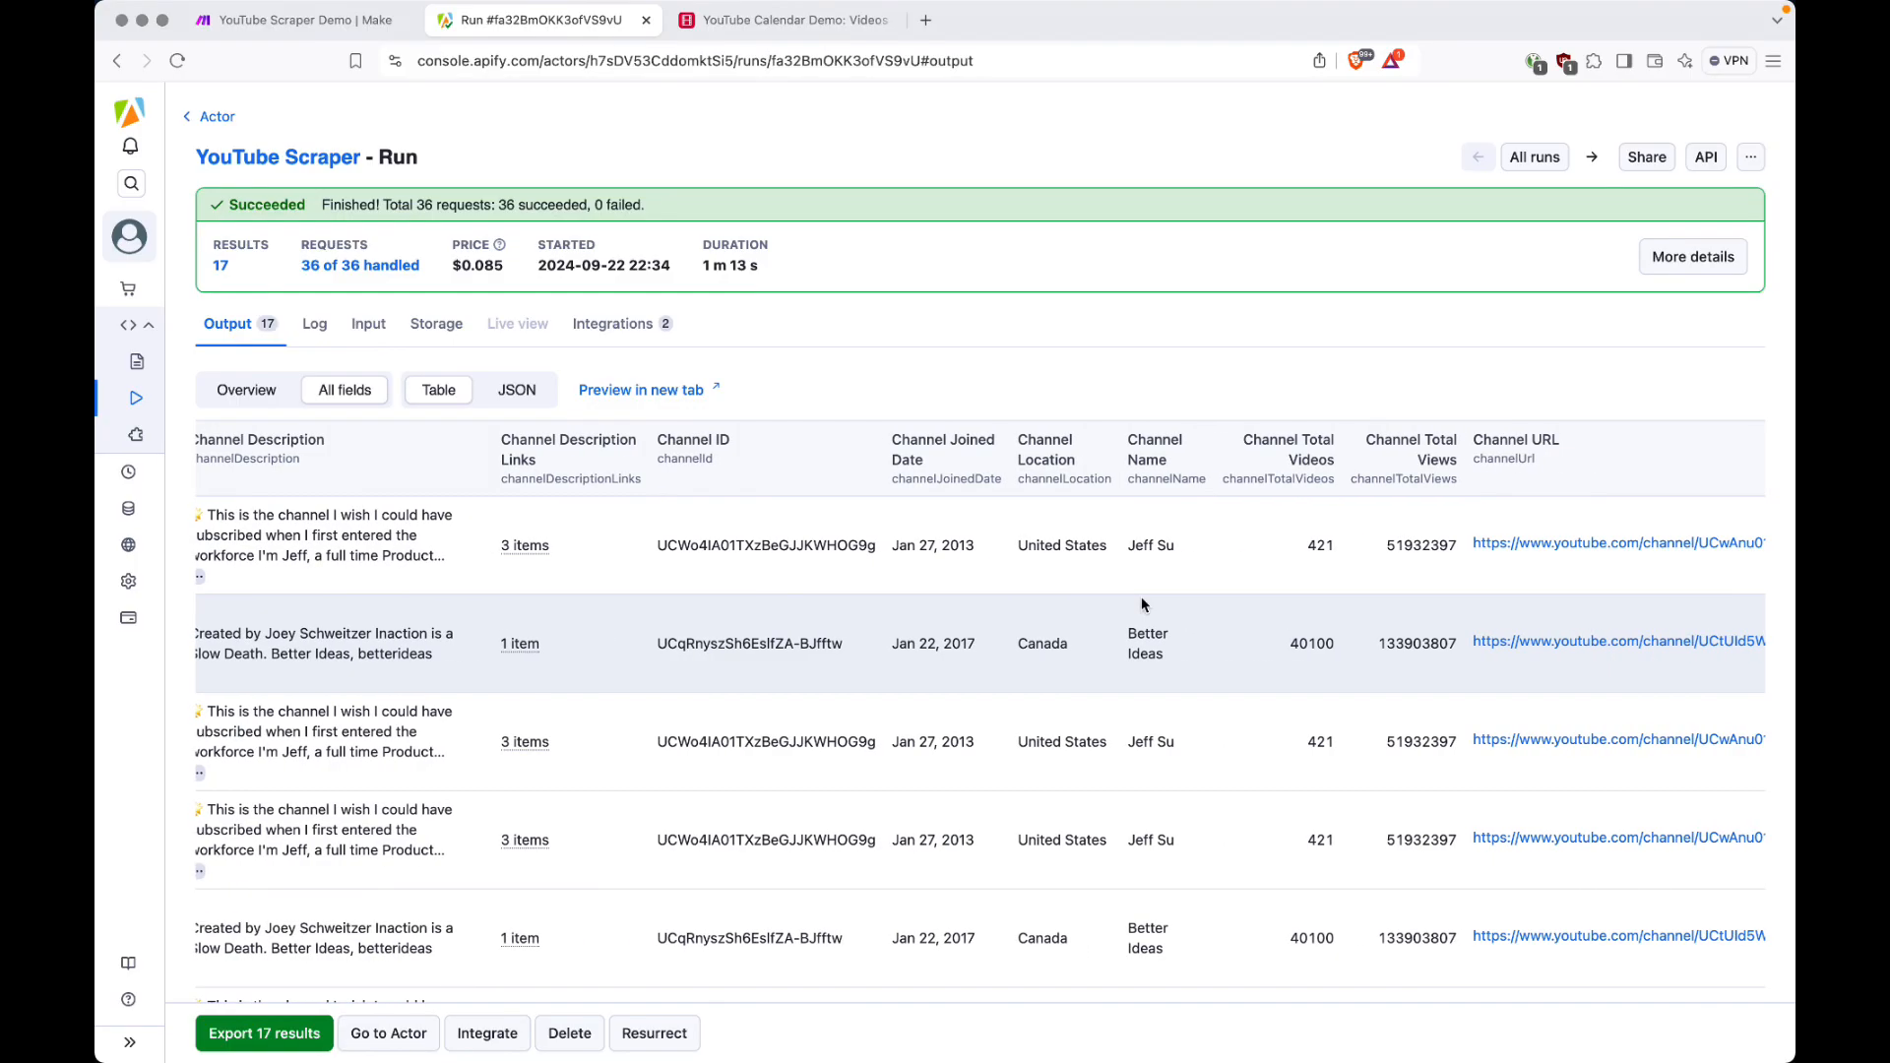
scroll(1142, 603, "right", 15)
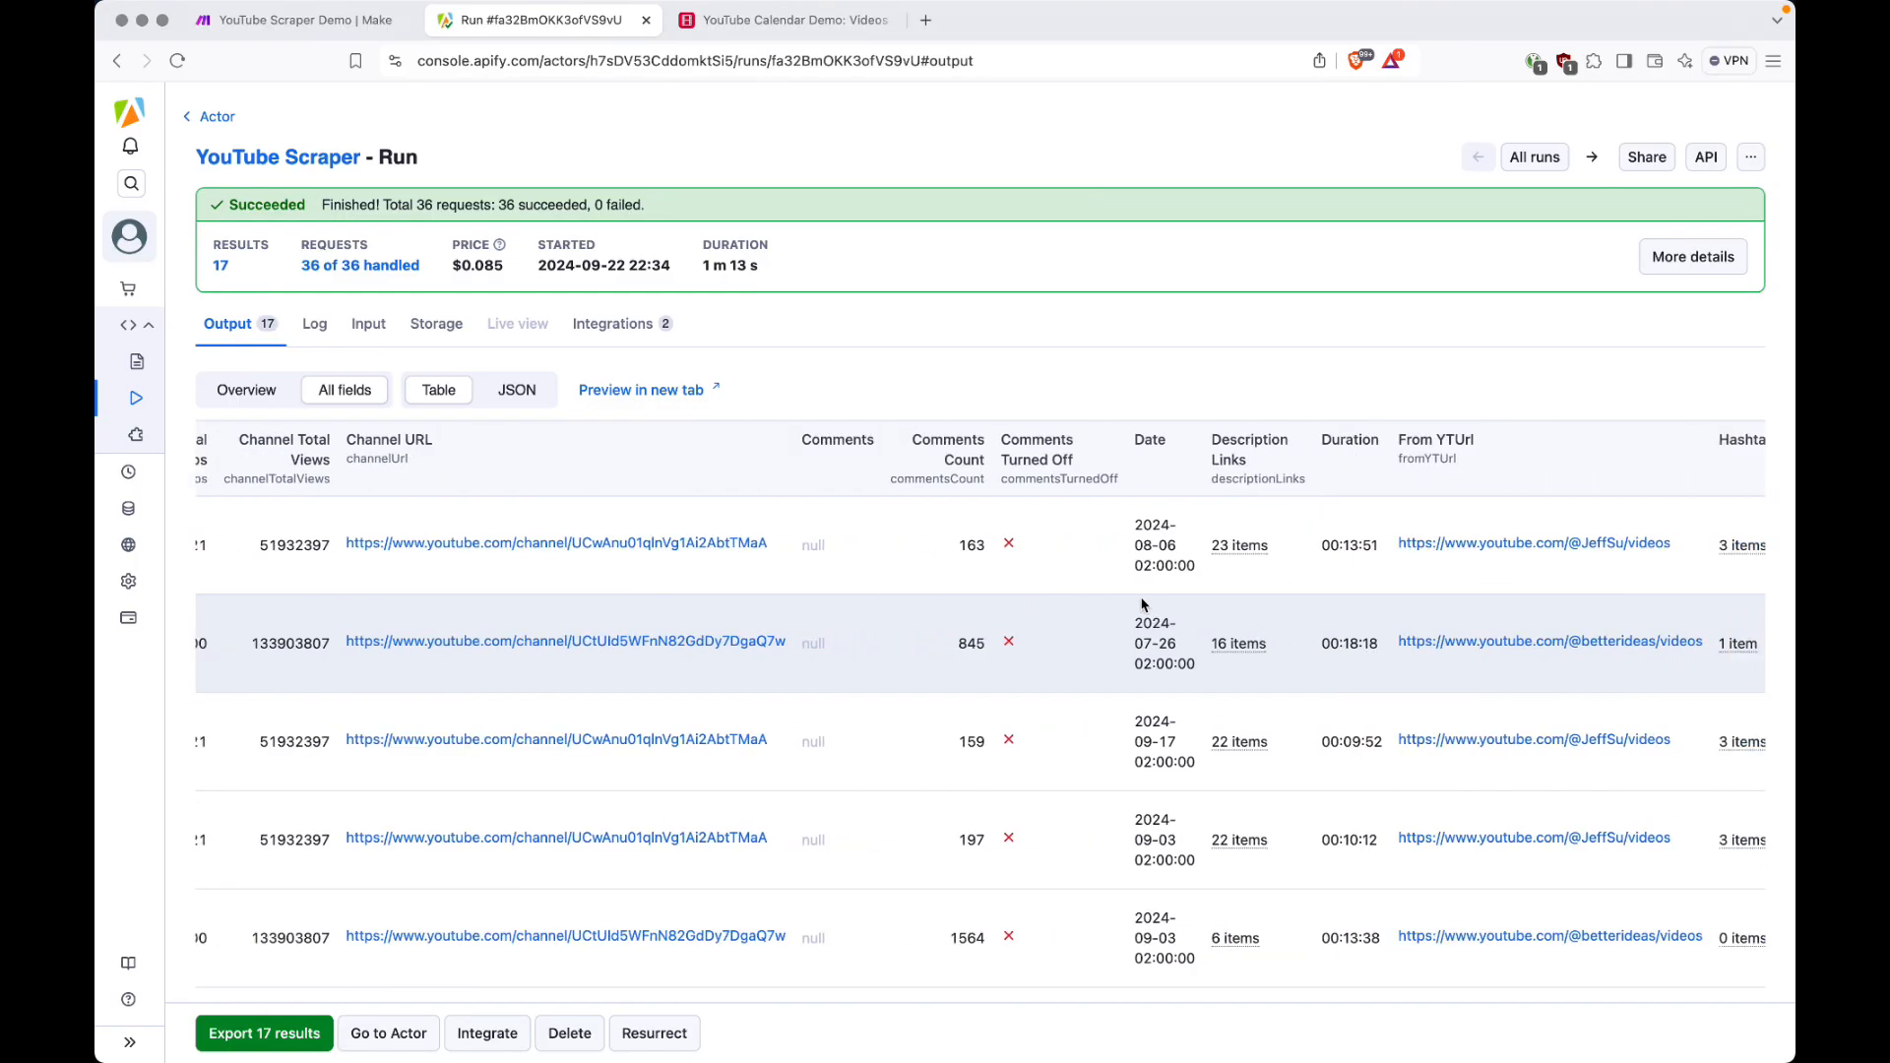
scroll(1142, 604, "right", 16)
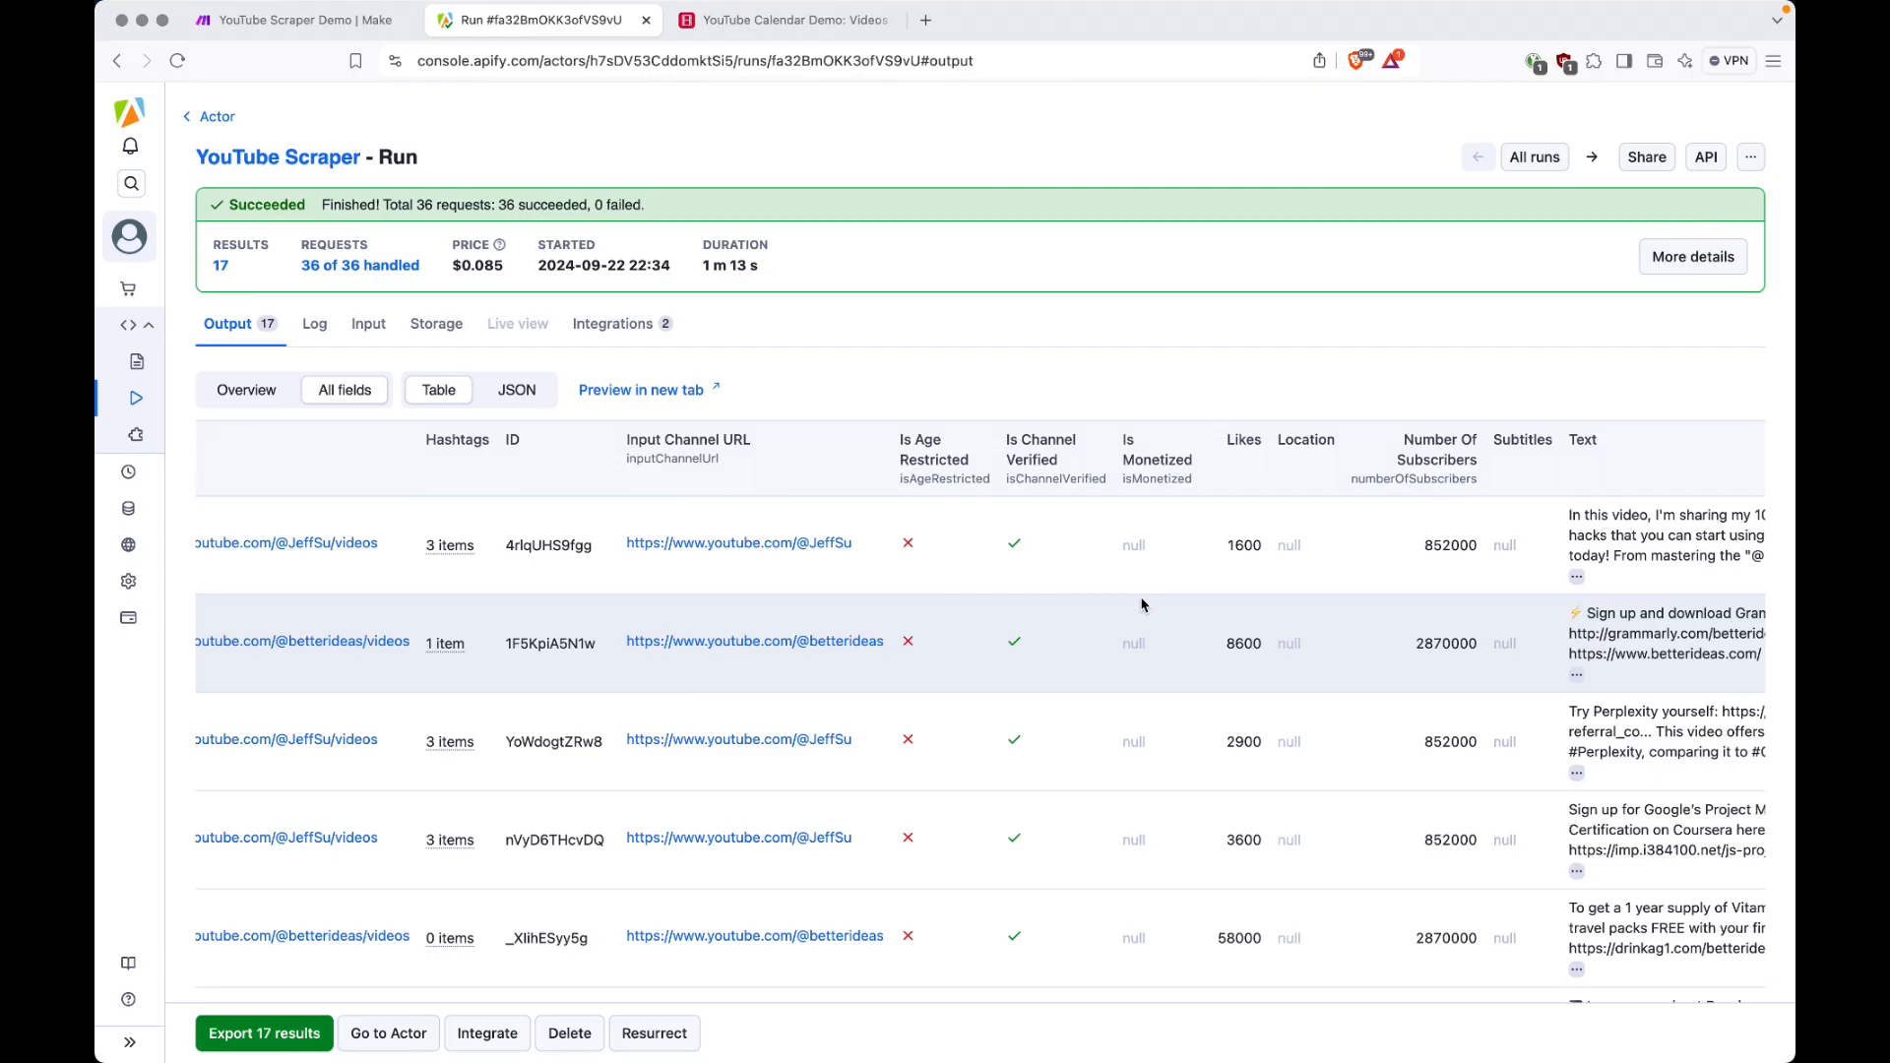
scroll(1142, 604, "right", 9)
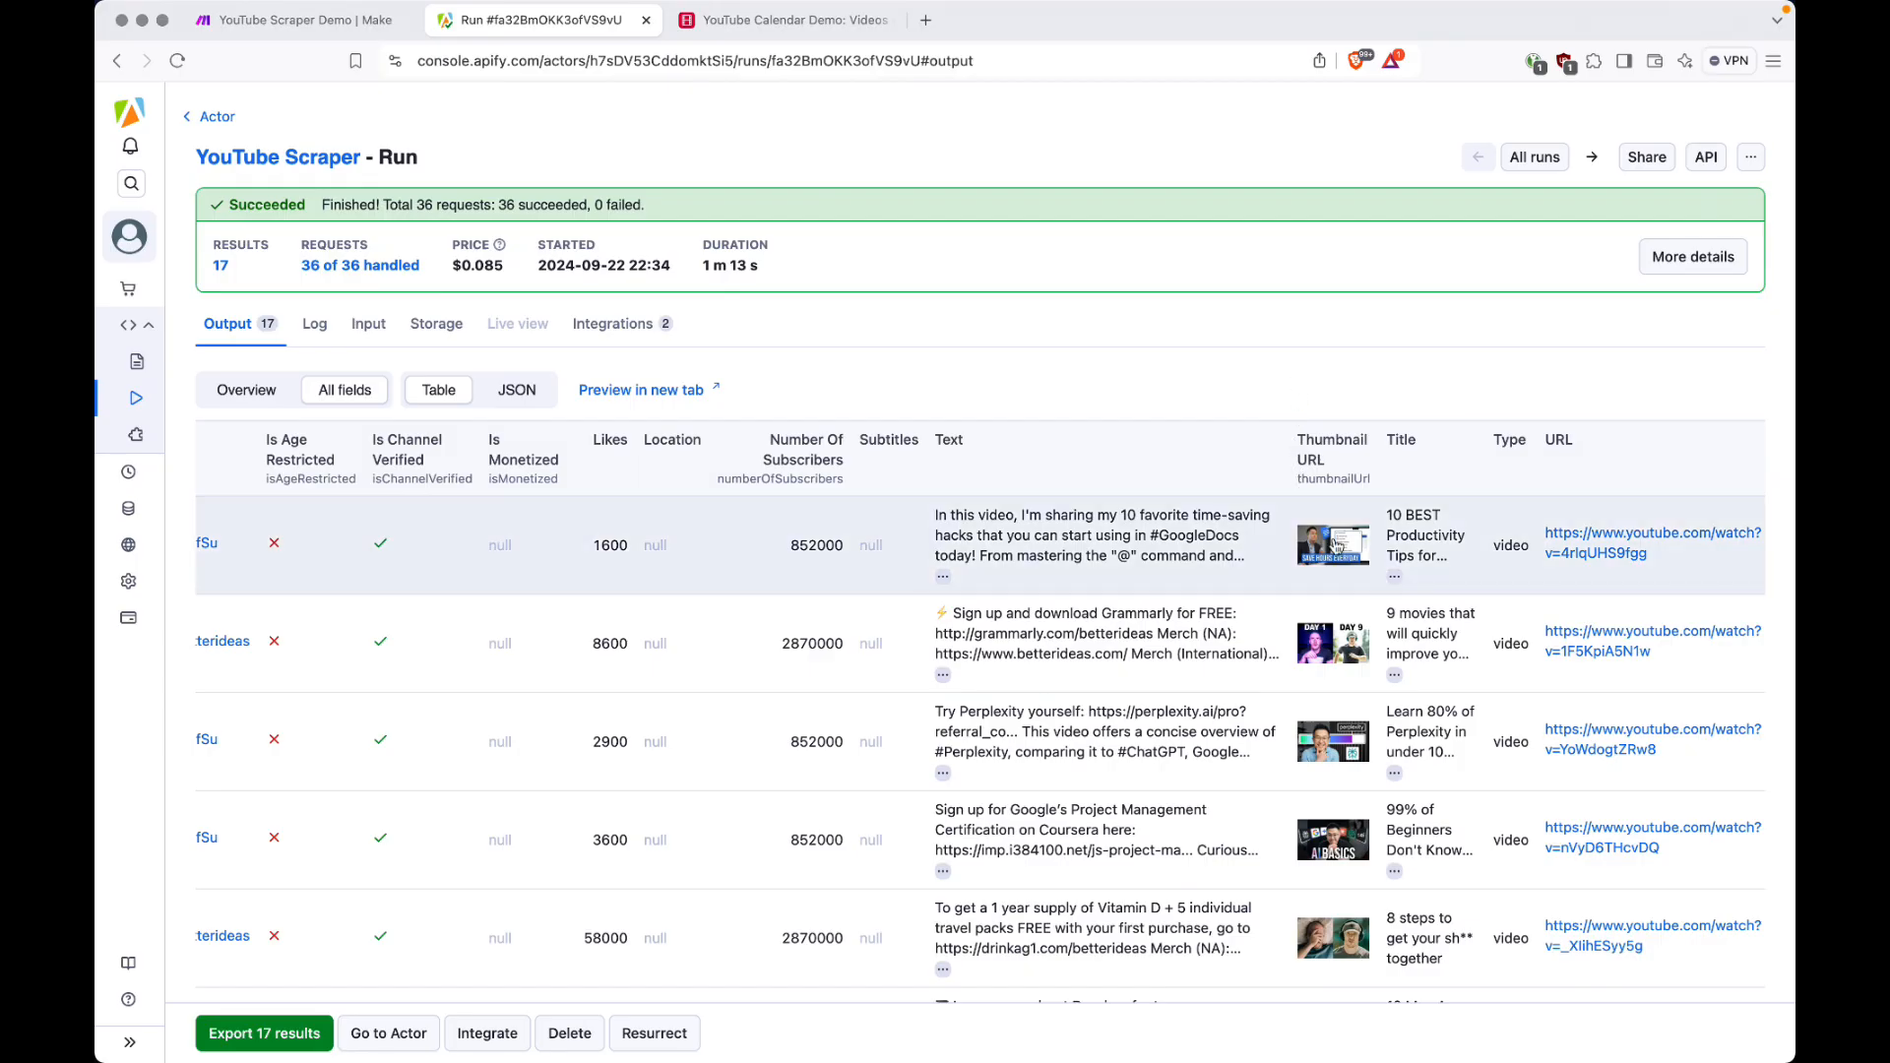
View the full-size thumbnail of the first scraped video, then return to the run's output table.
left_click(1333, 545)
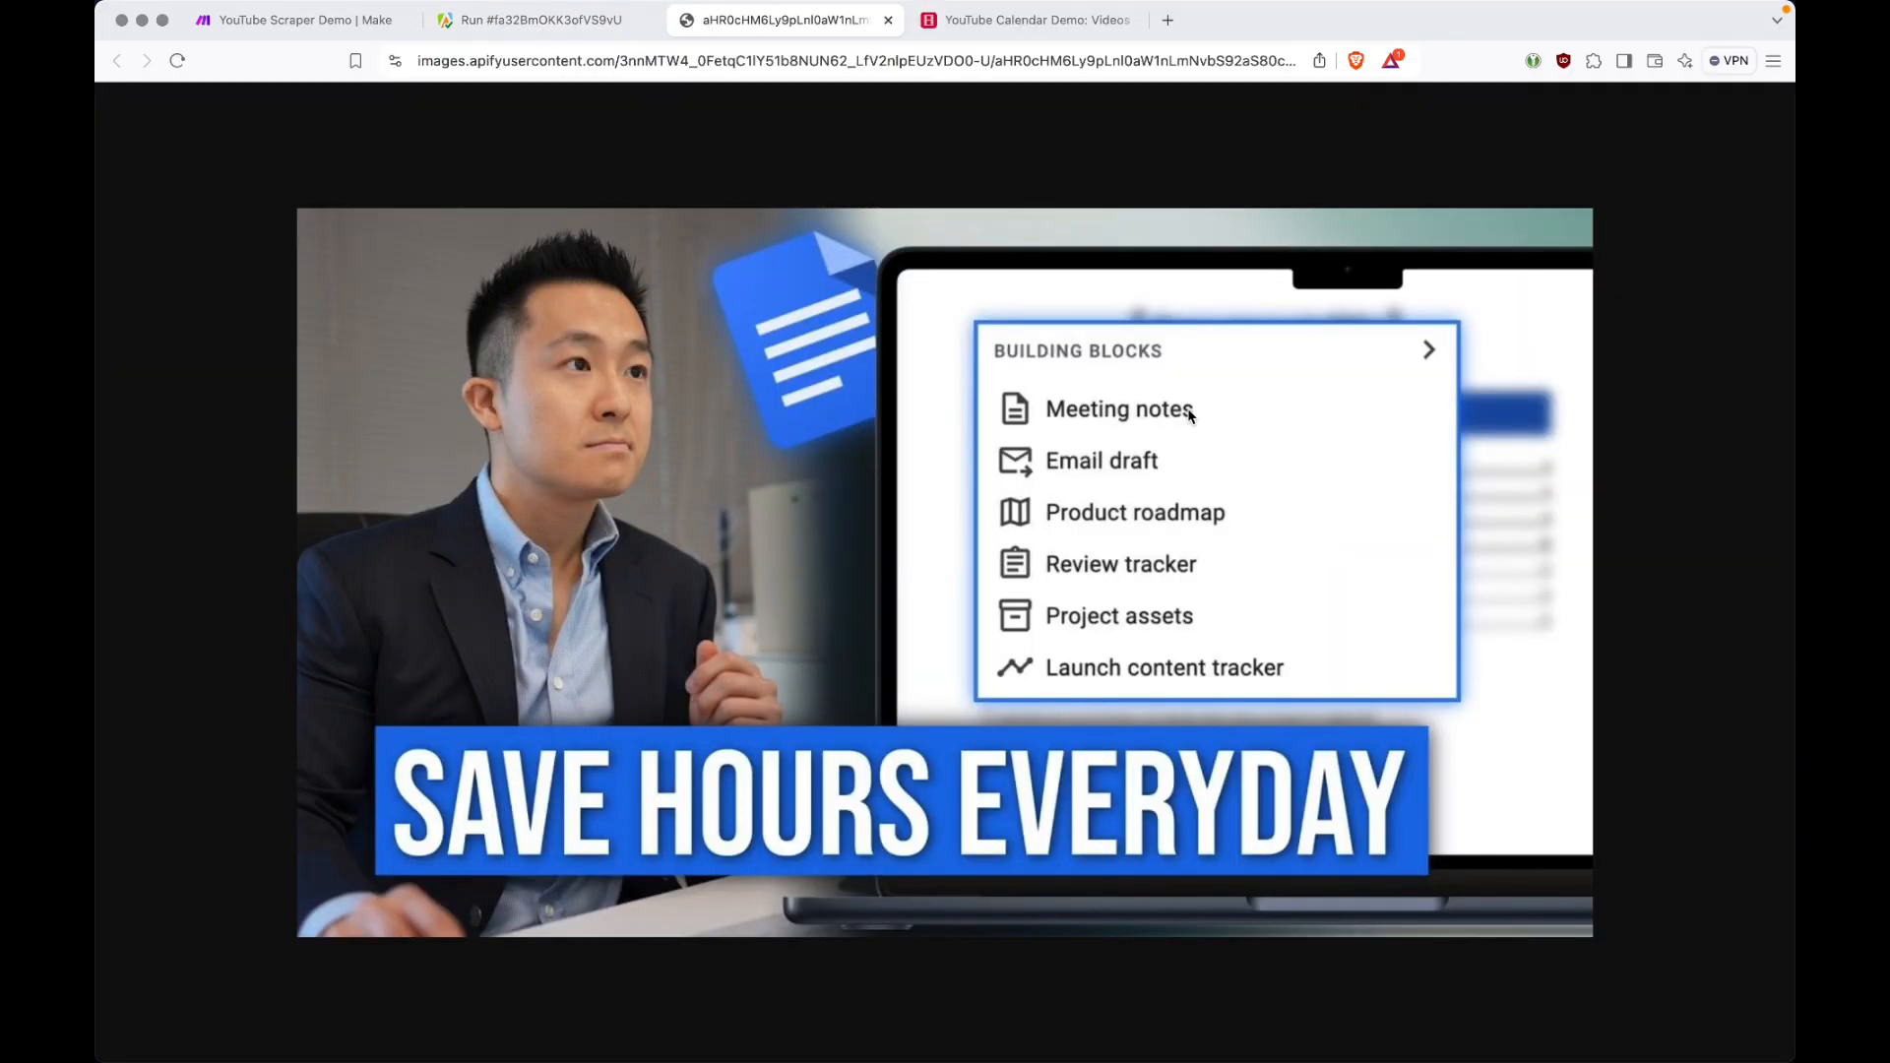
left_click(828, 70)
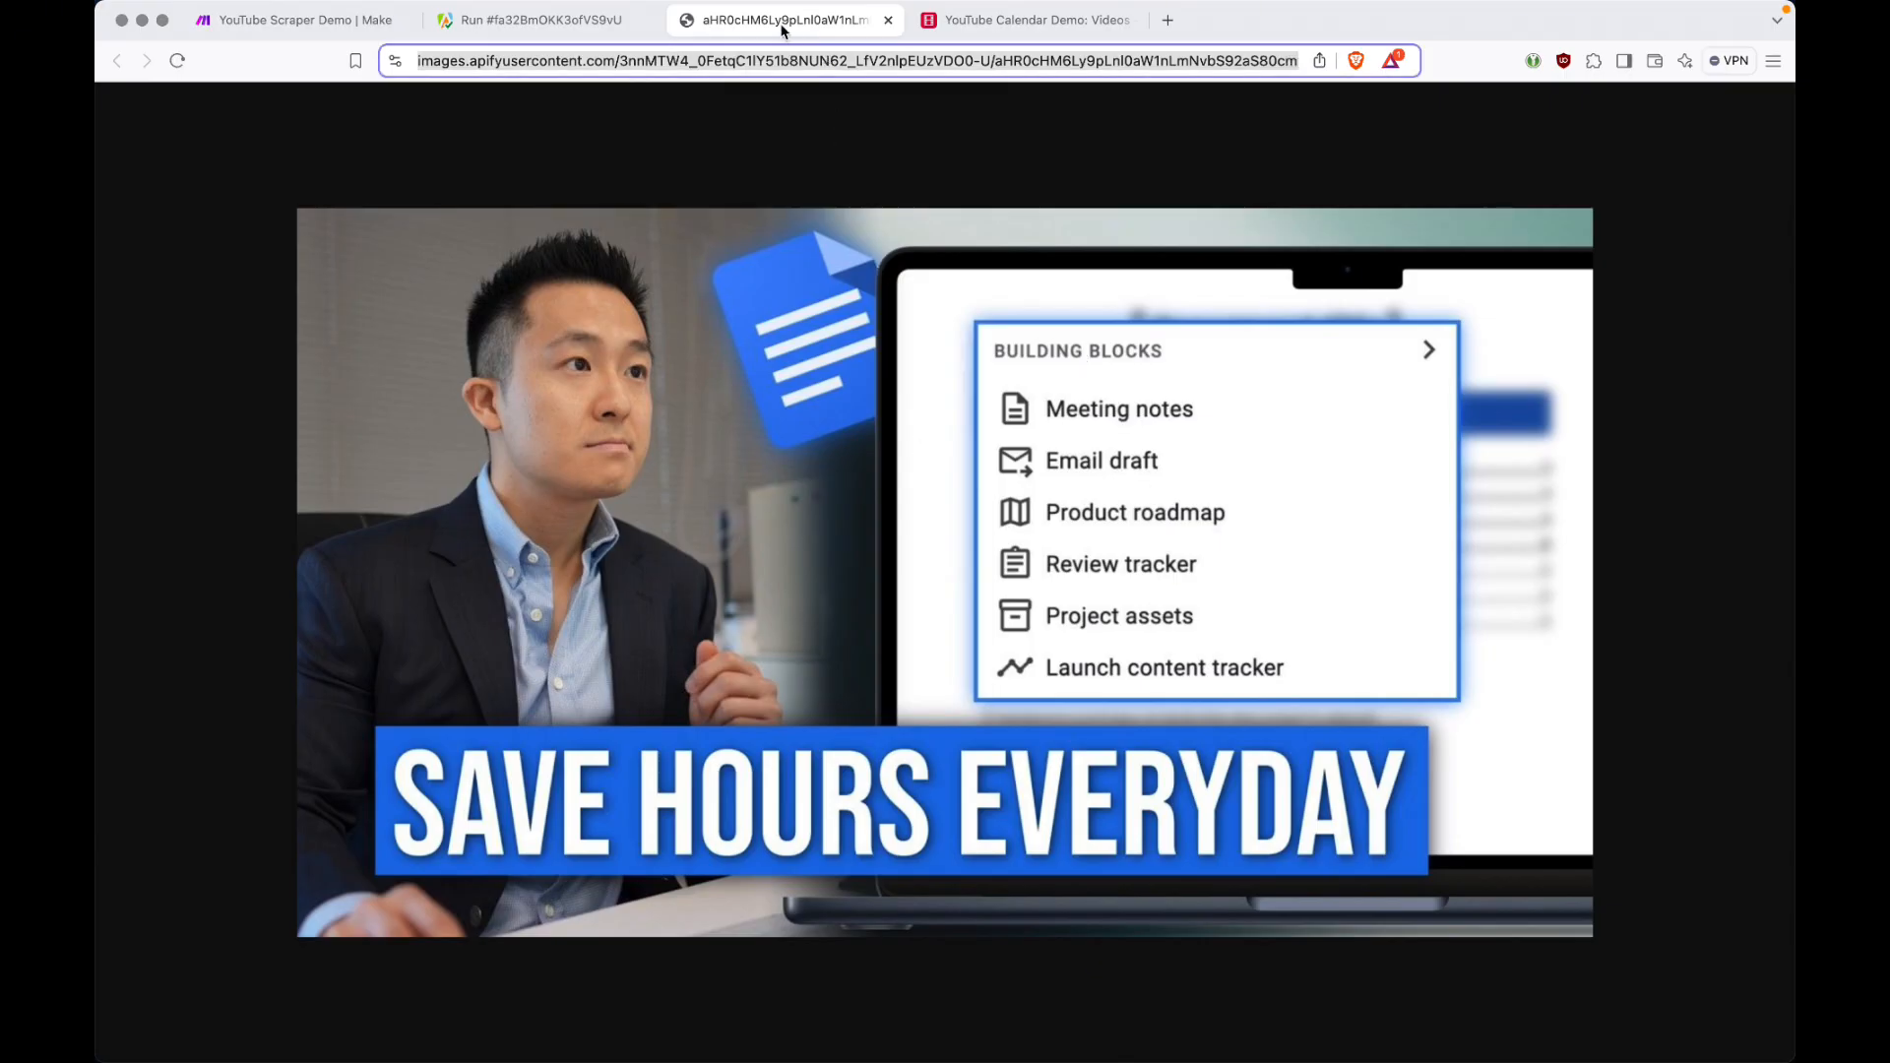
left_click(619, 22)
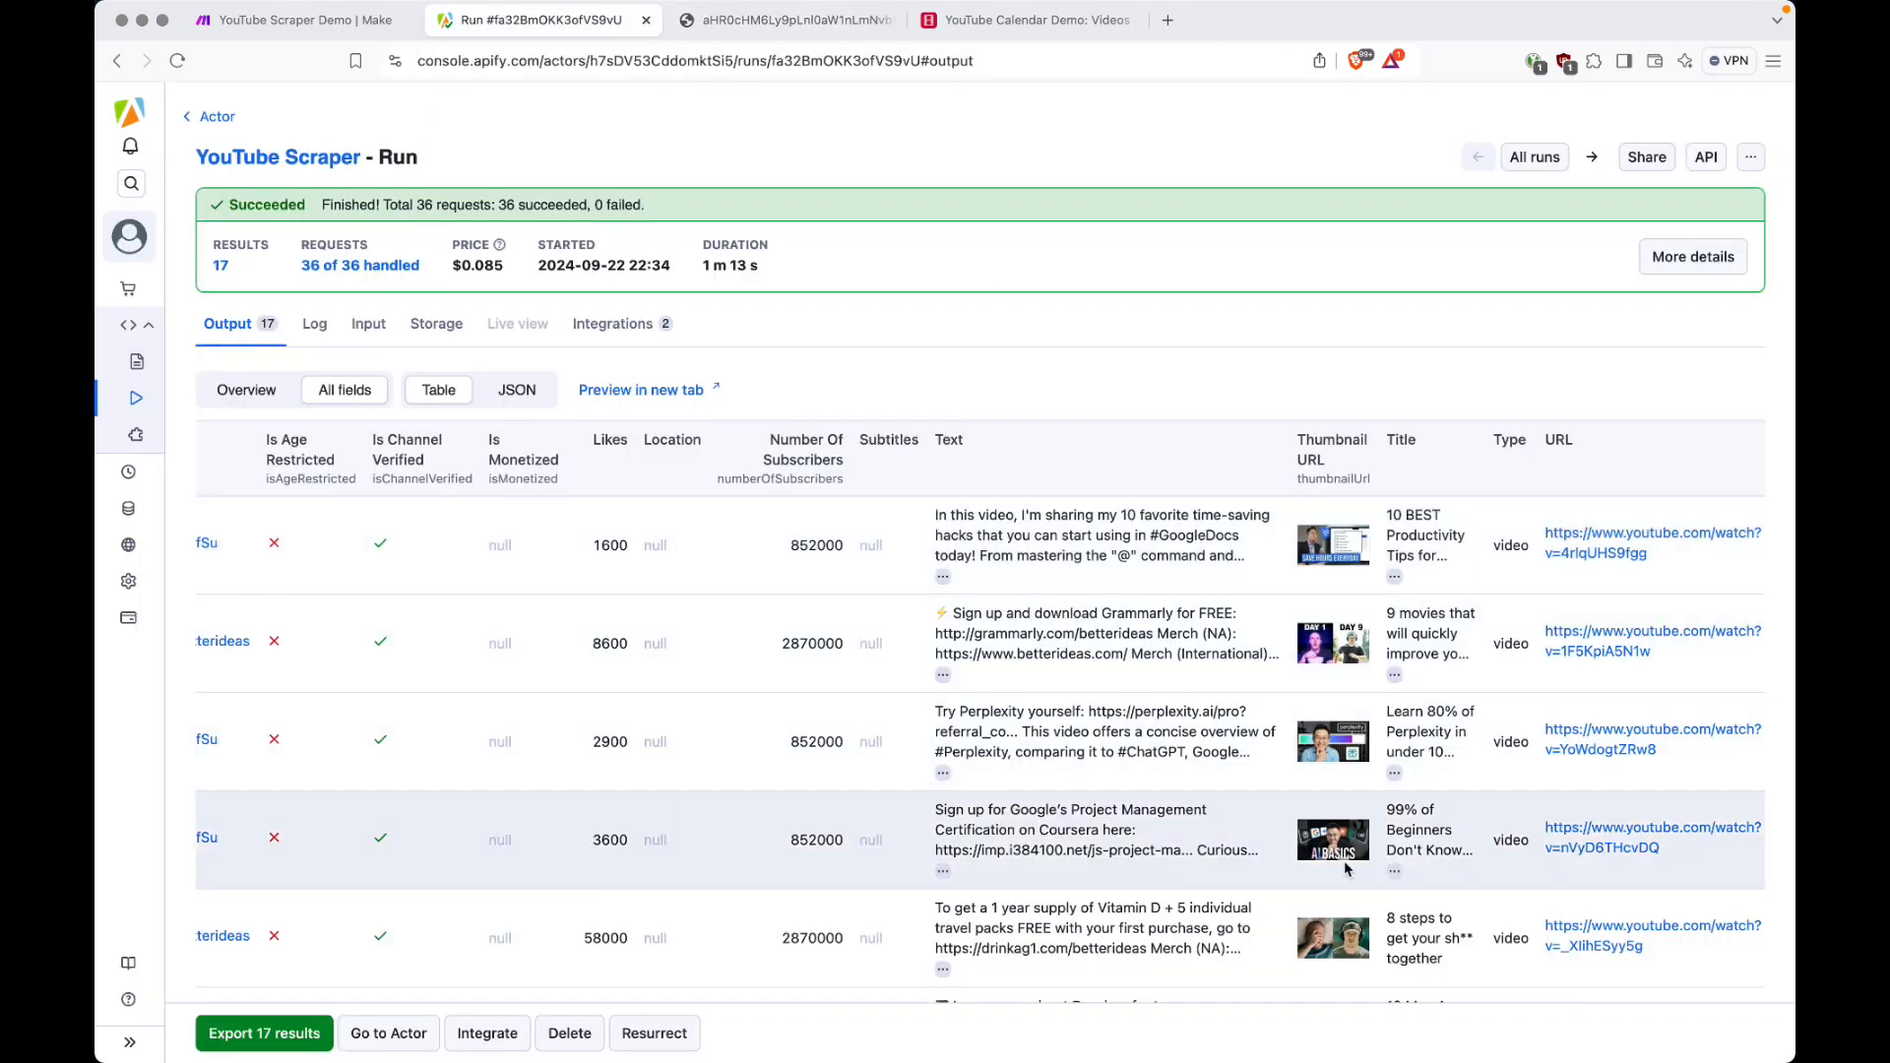
scroll(1345, 869, "down", 3)
scroll(1341, 772, "up", 3)
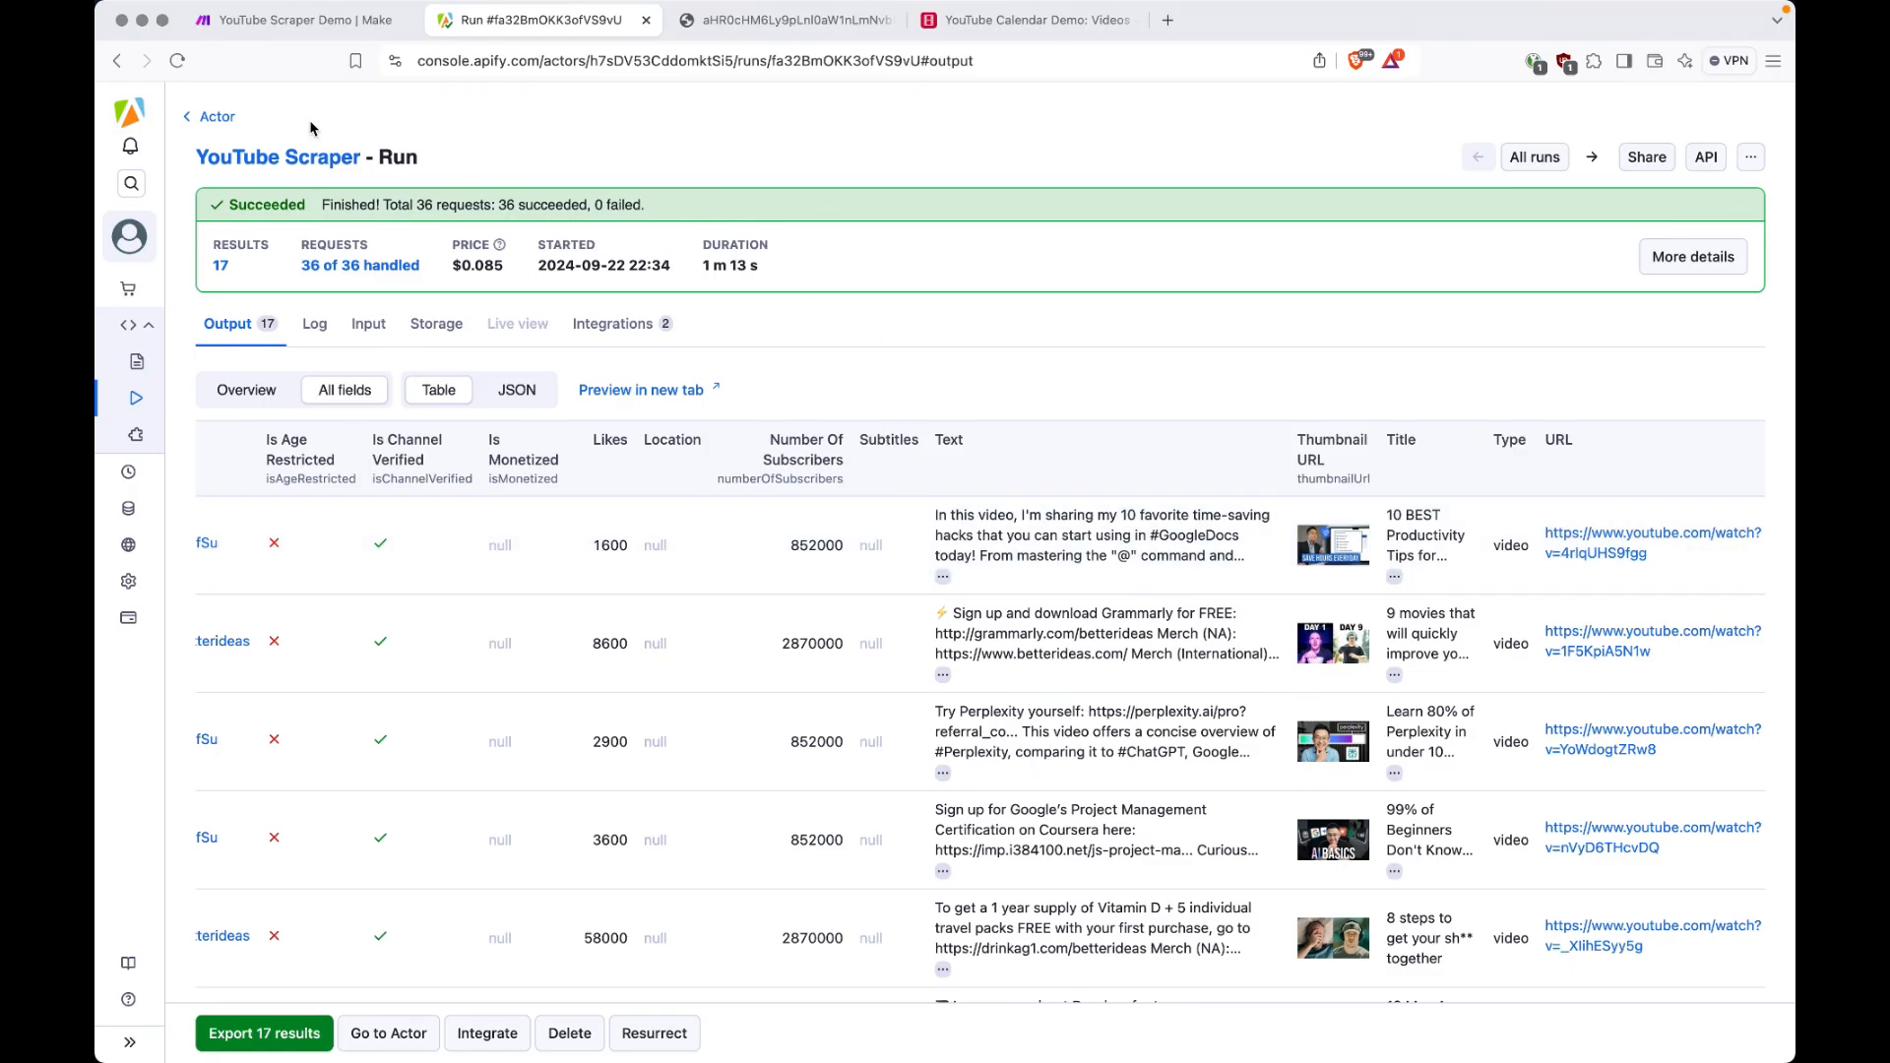
Enable Download subtitles under Scraping subtitles in the YouTube Scraper actor's input settings.
left_click(210, 119)
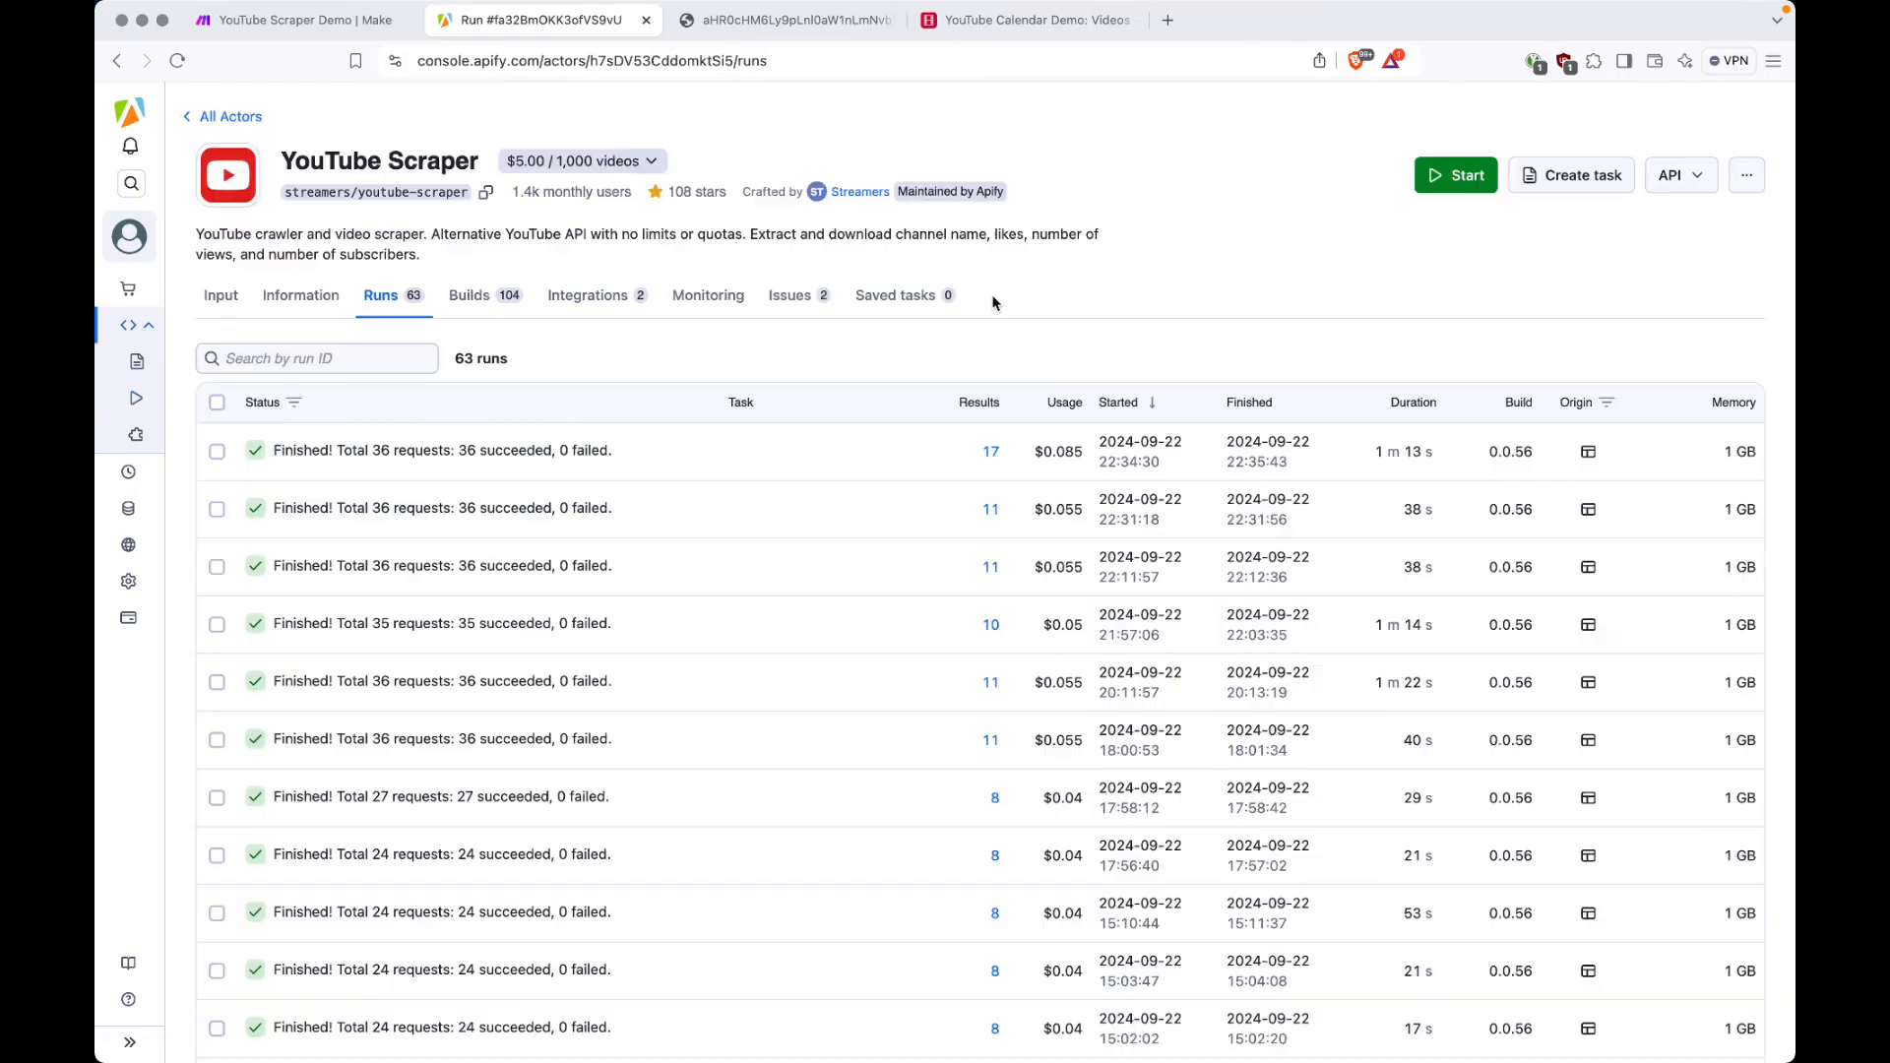
left_click(212, 300)
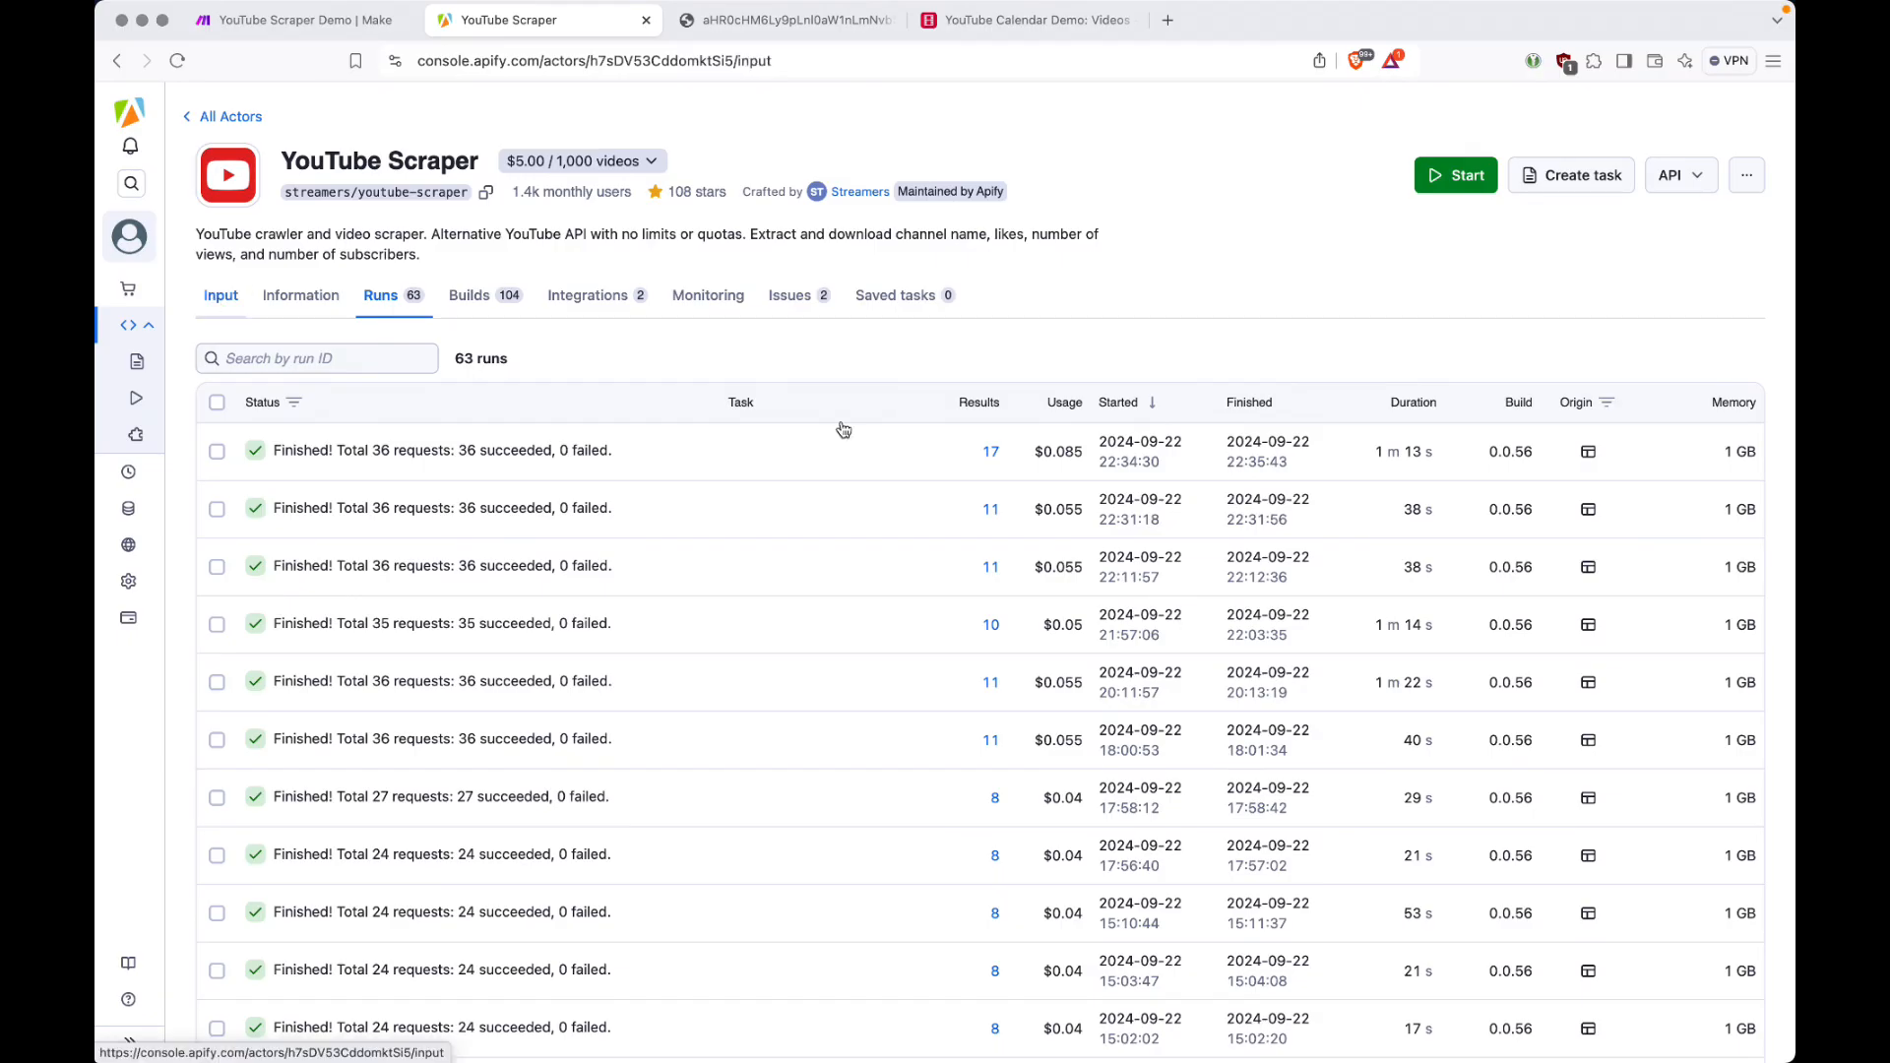
scroll(1138, 616, "down", 3)
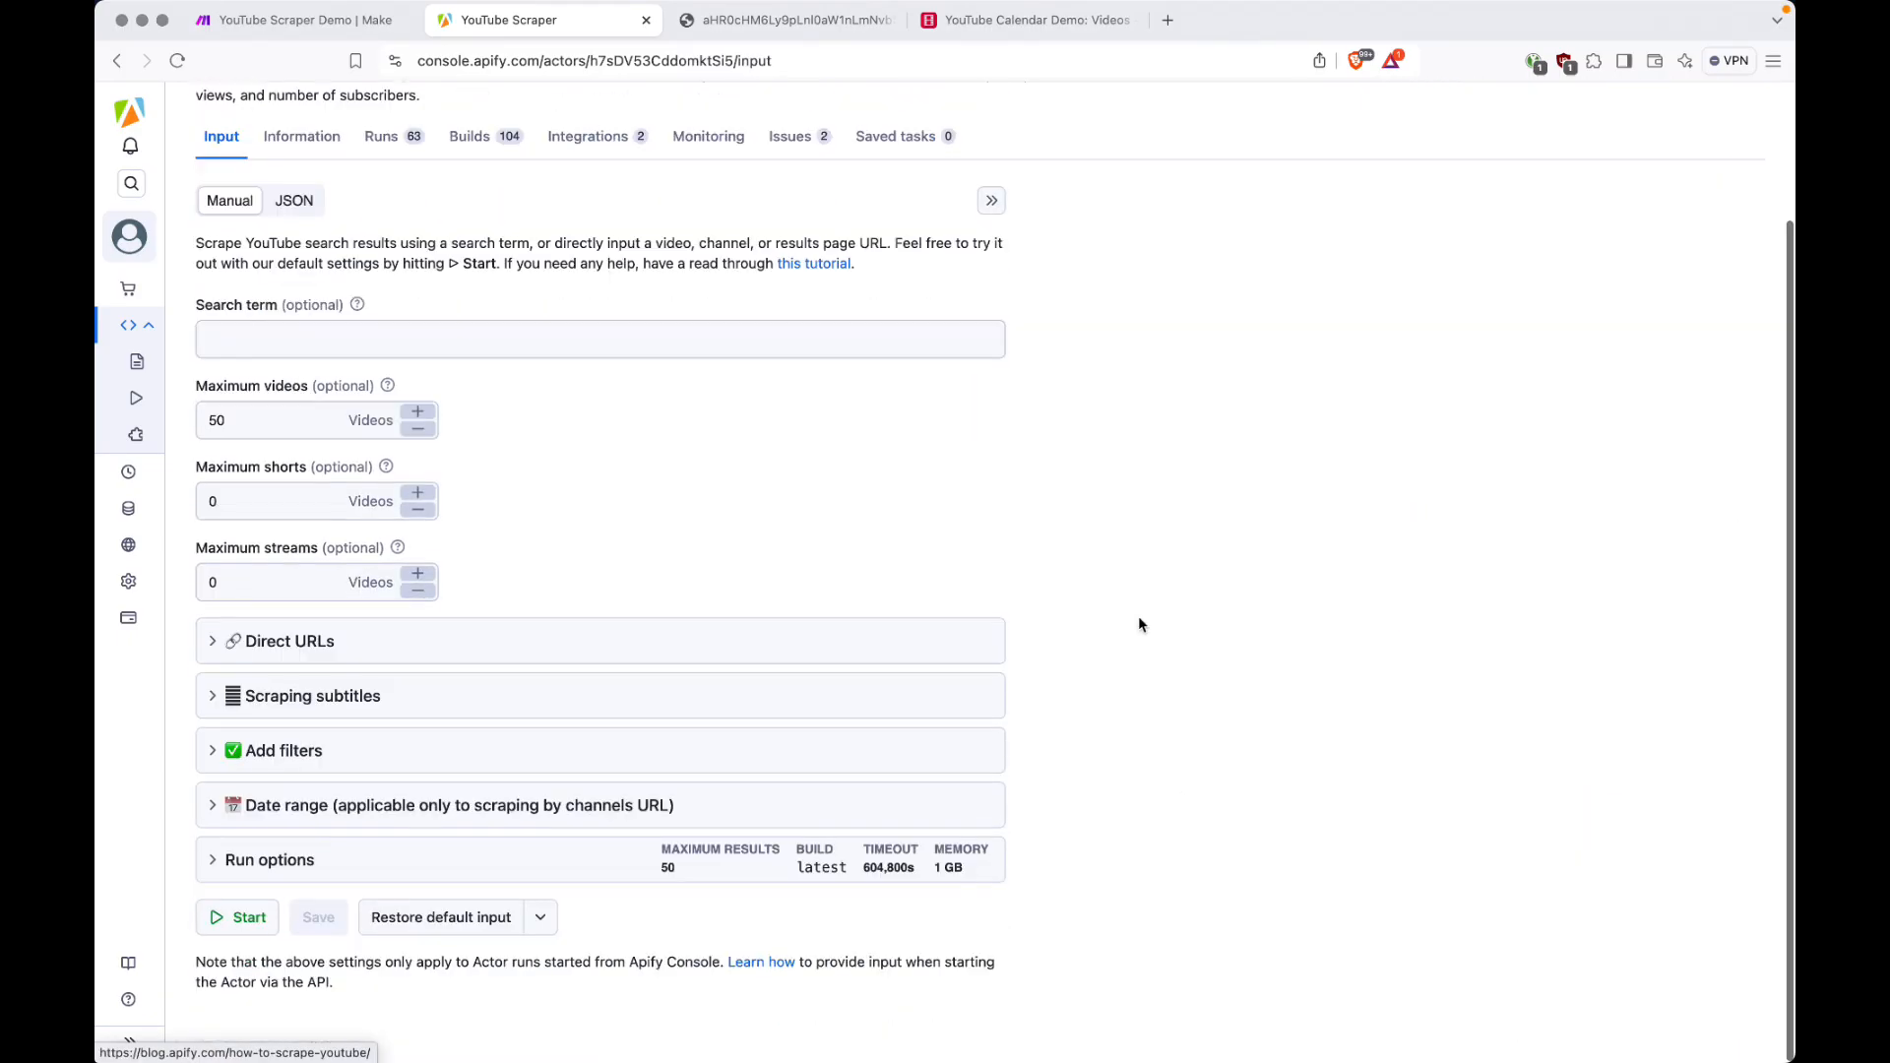
left_click(301, 701)
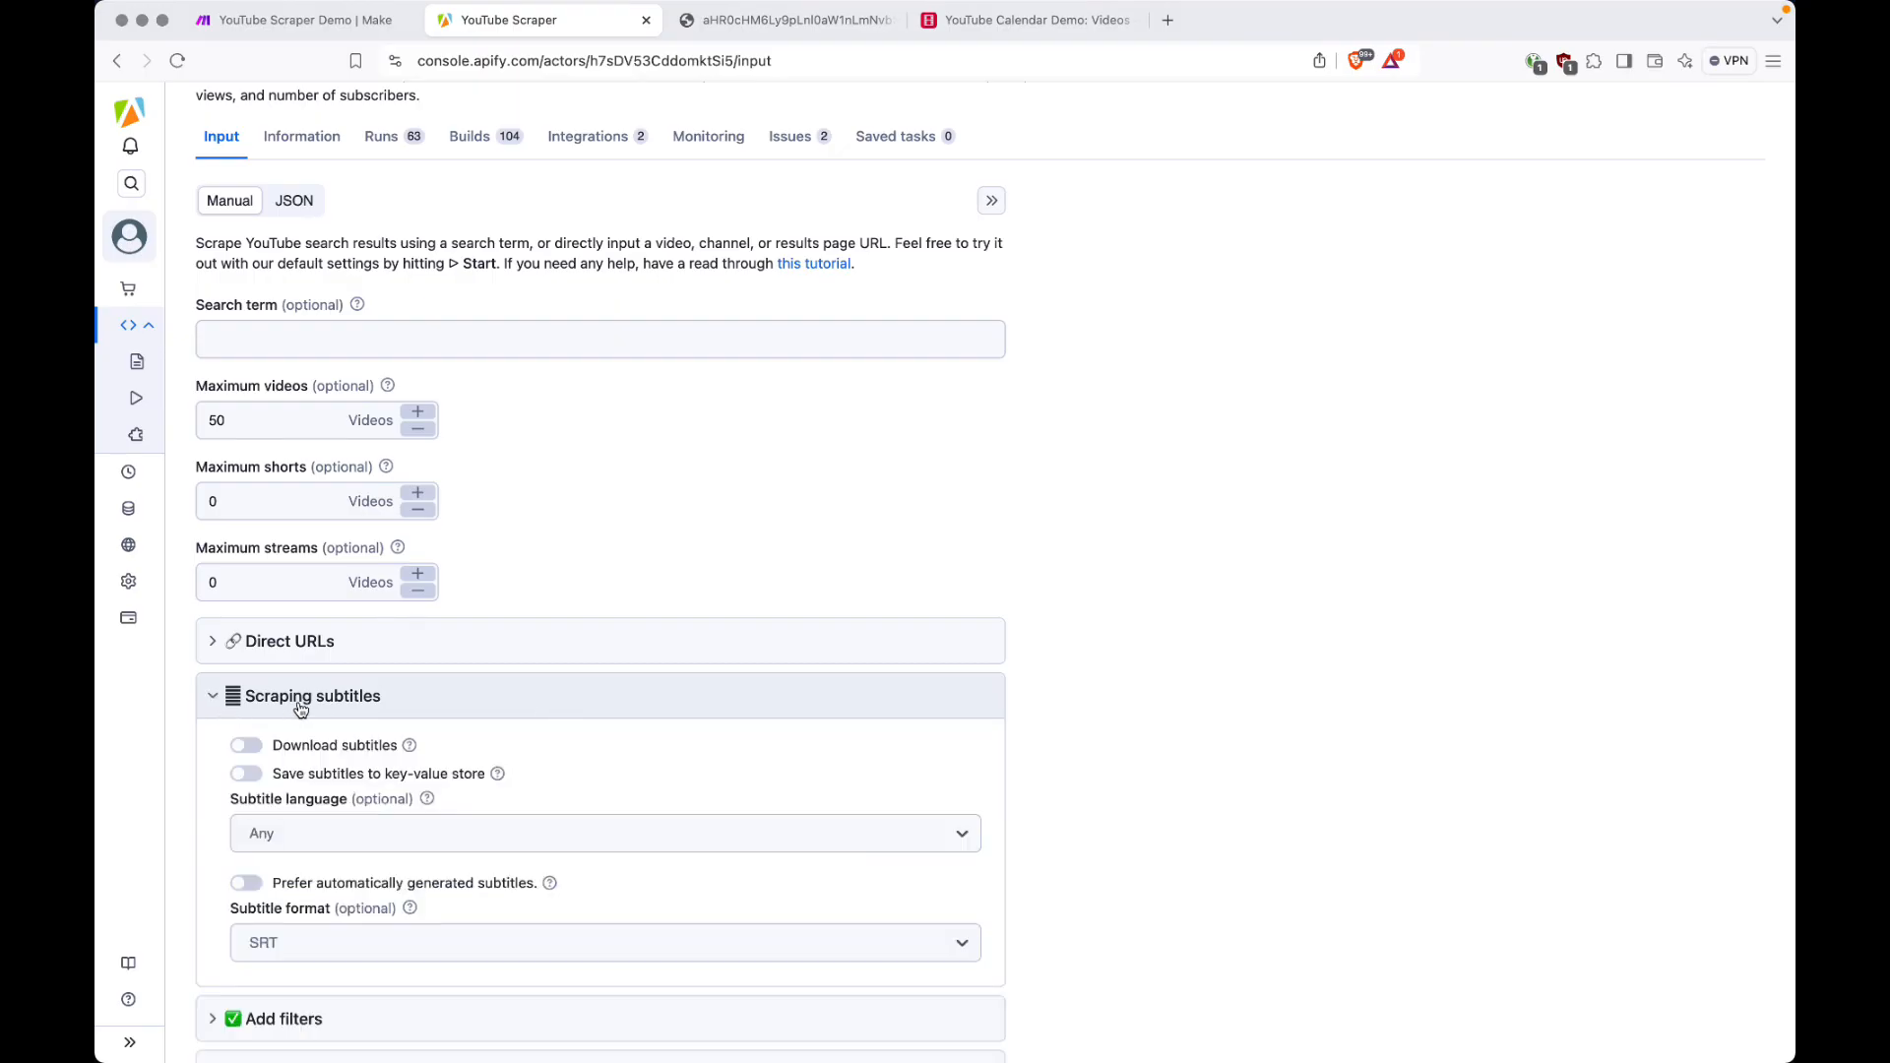
left_click(249, 748)
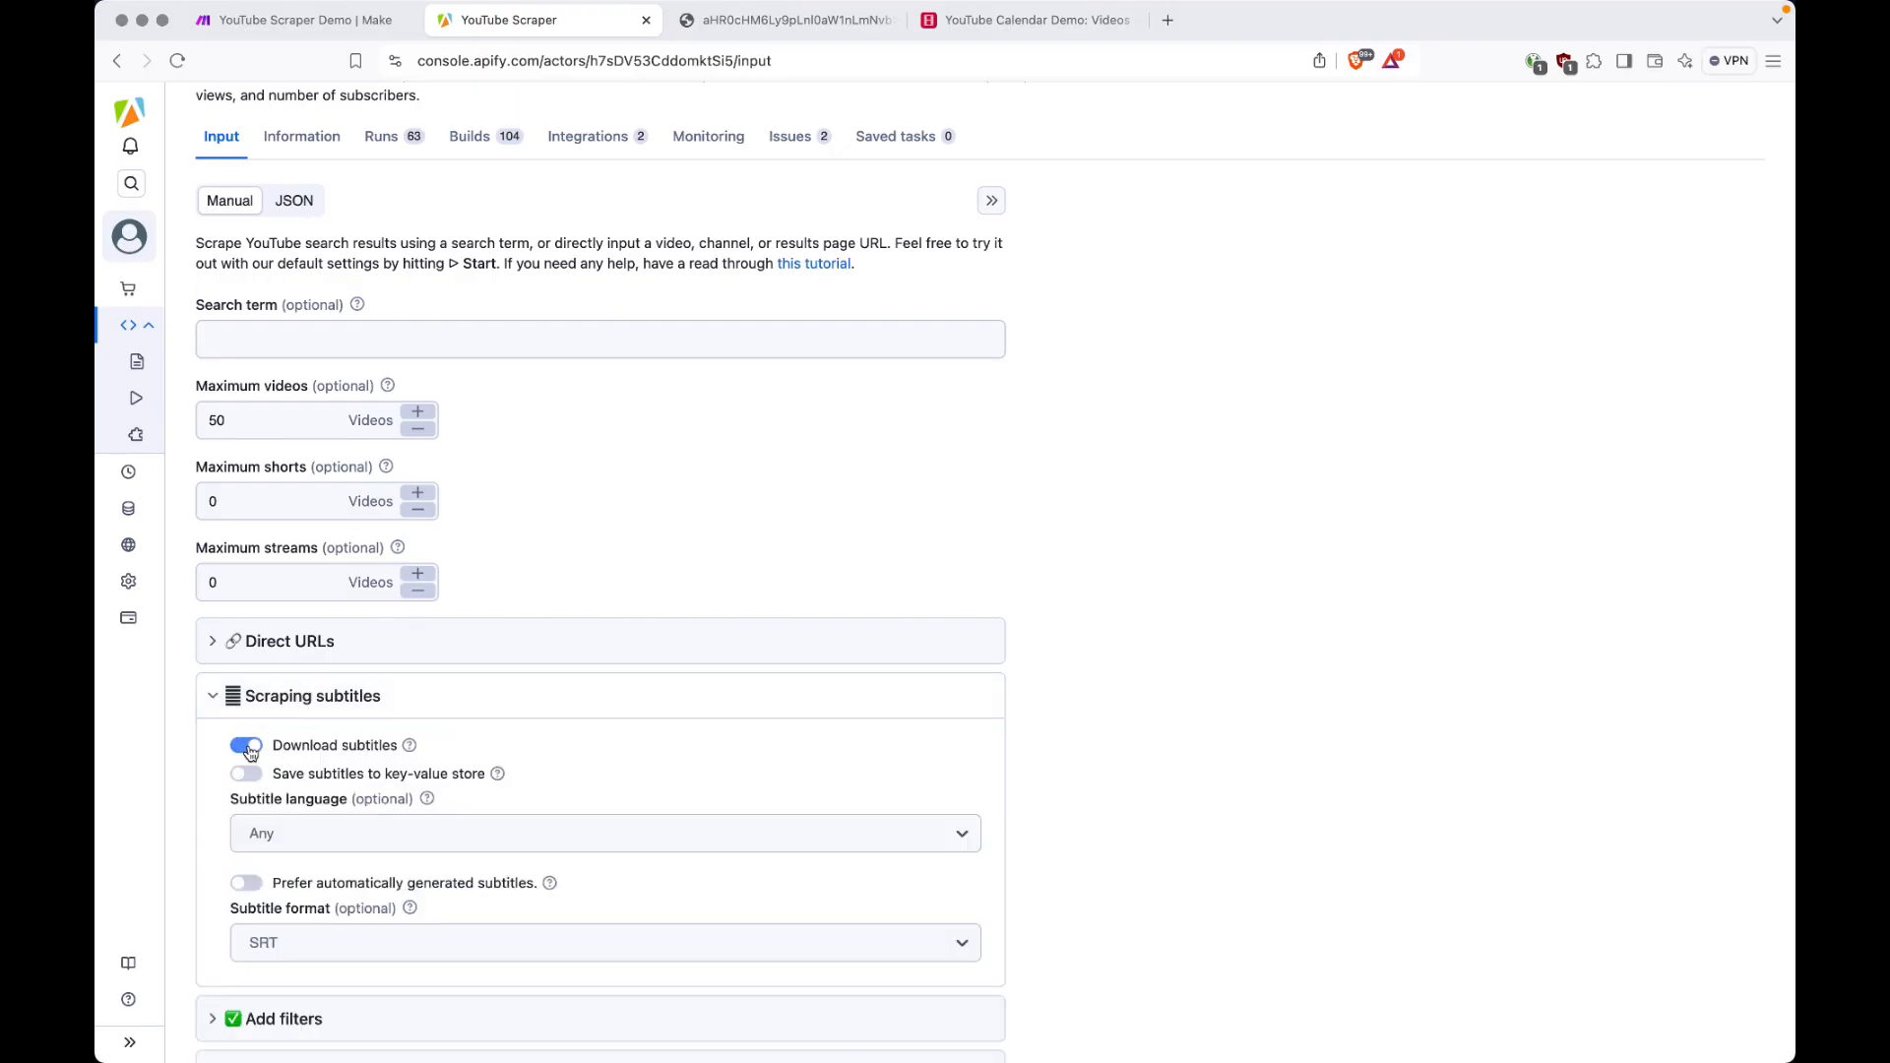
left_click(495, 708)
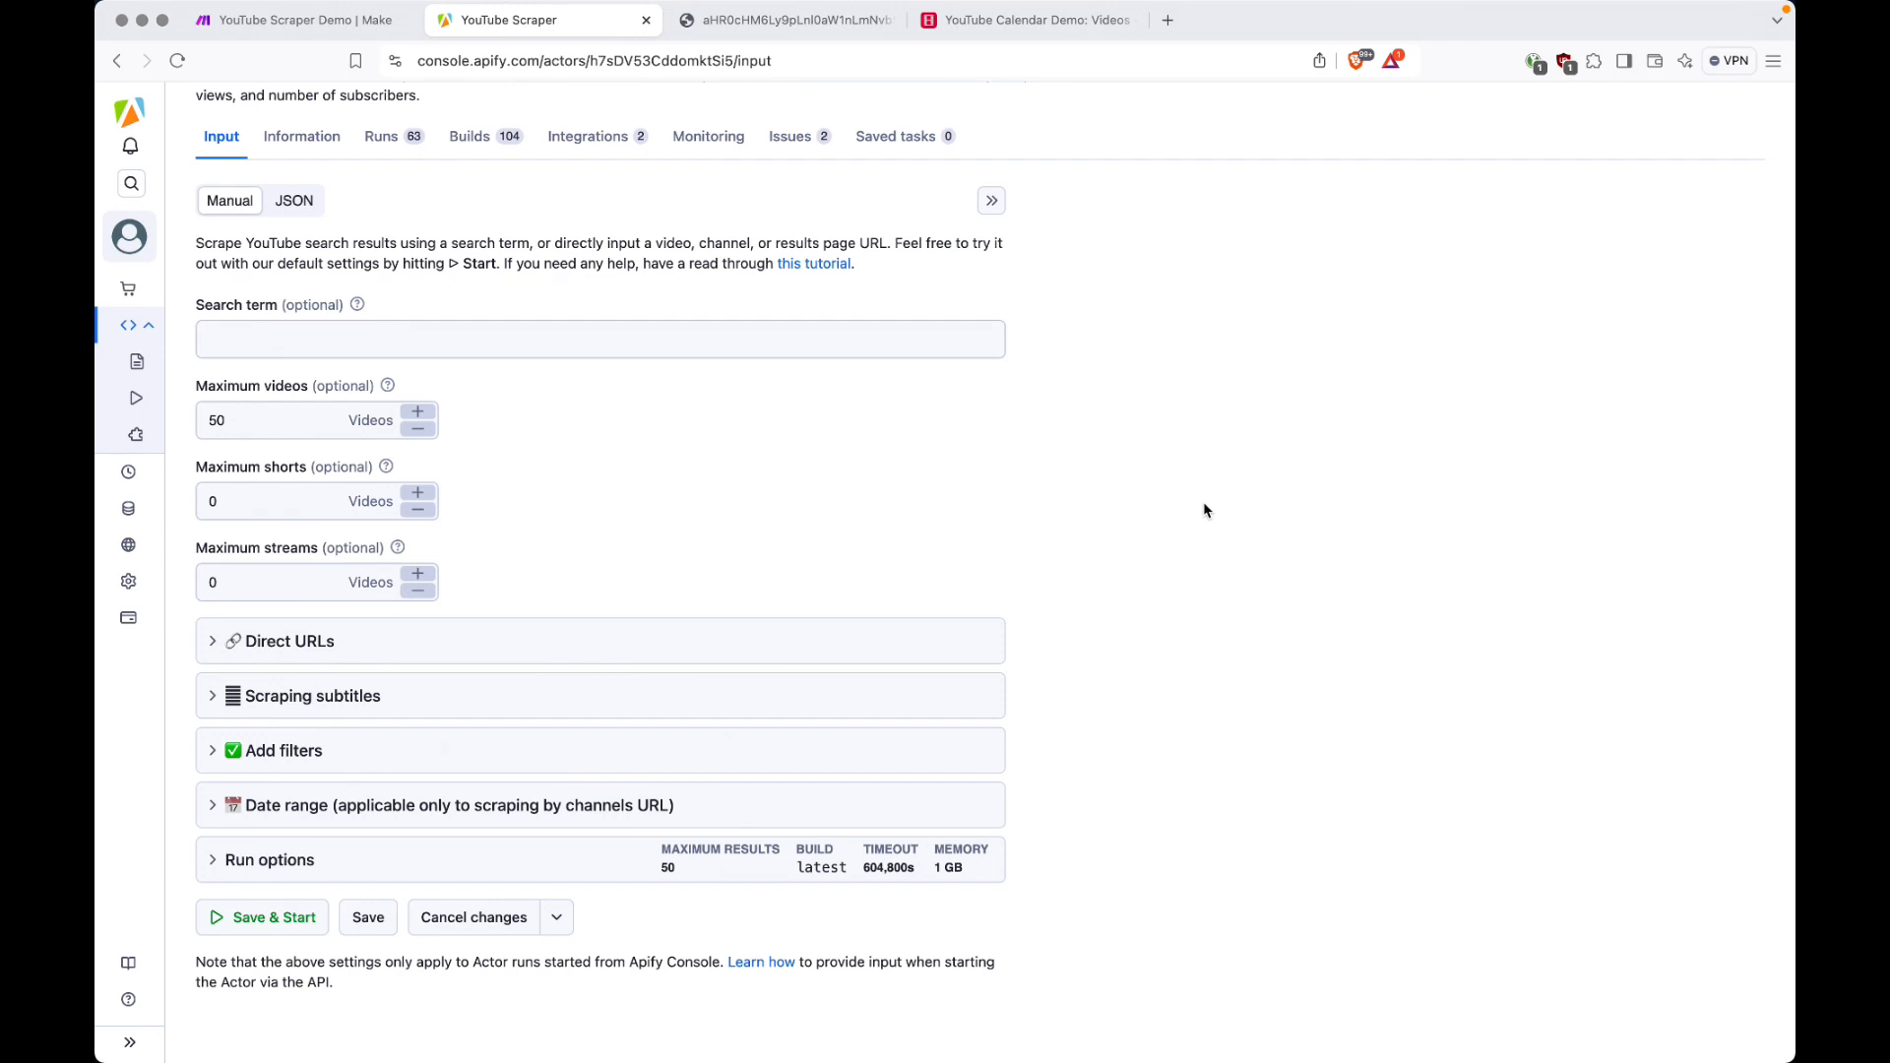
scroll(1203, 504, "up", 1)
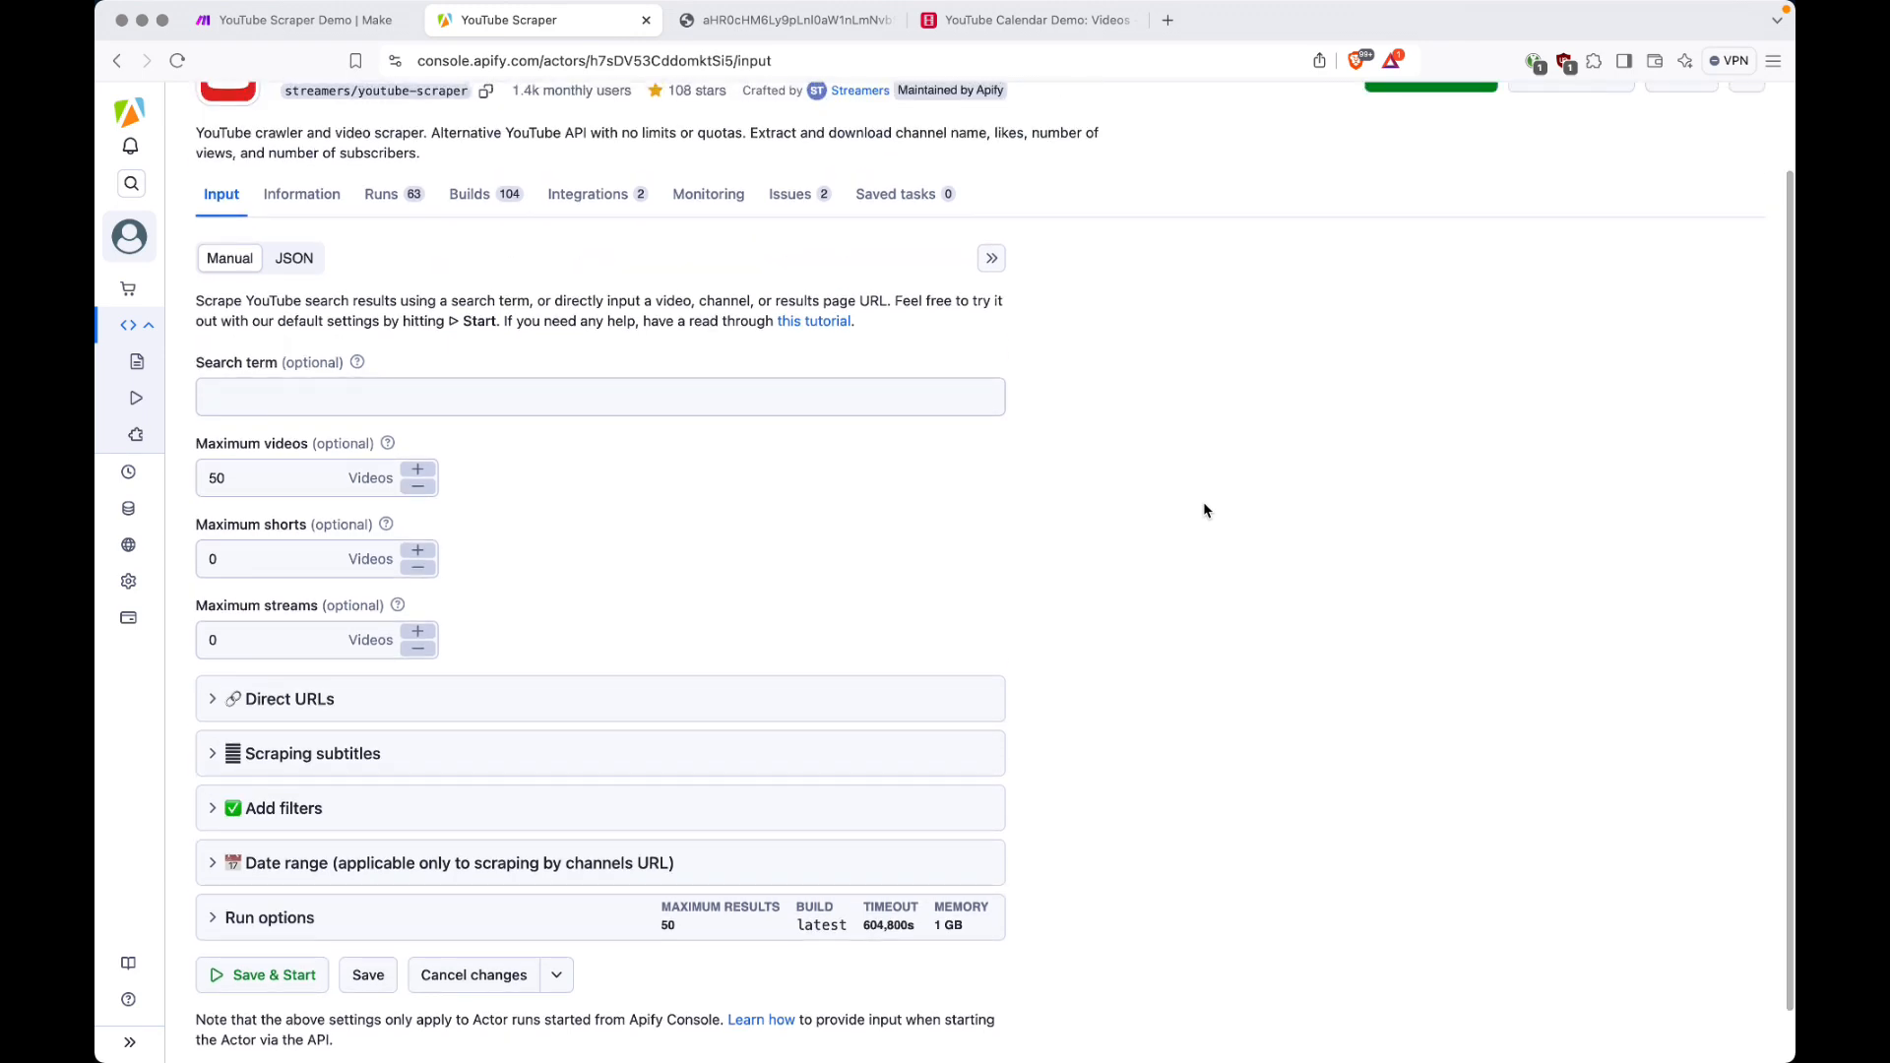
scroll(1203, 510, "up", 1)
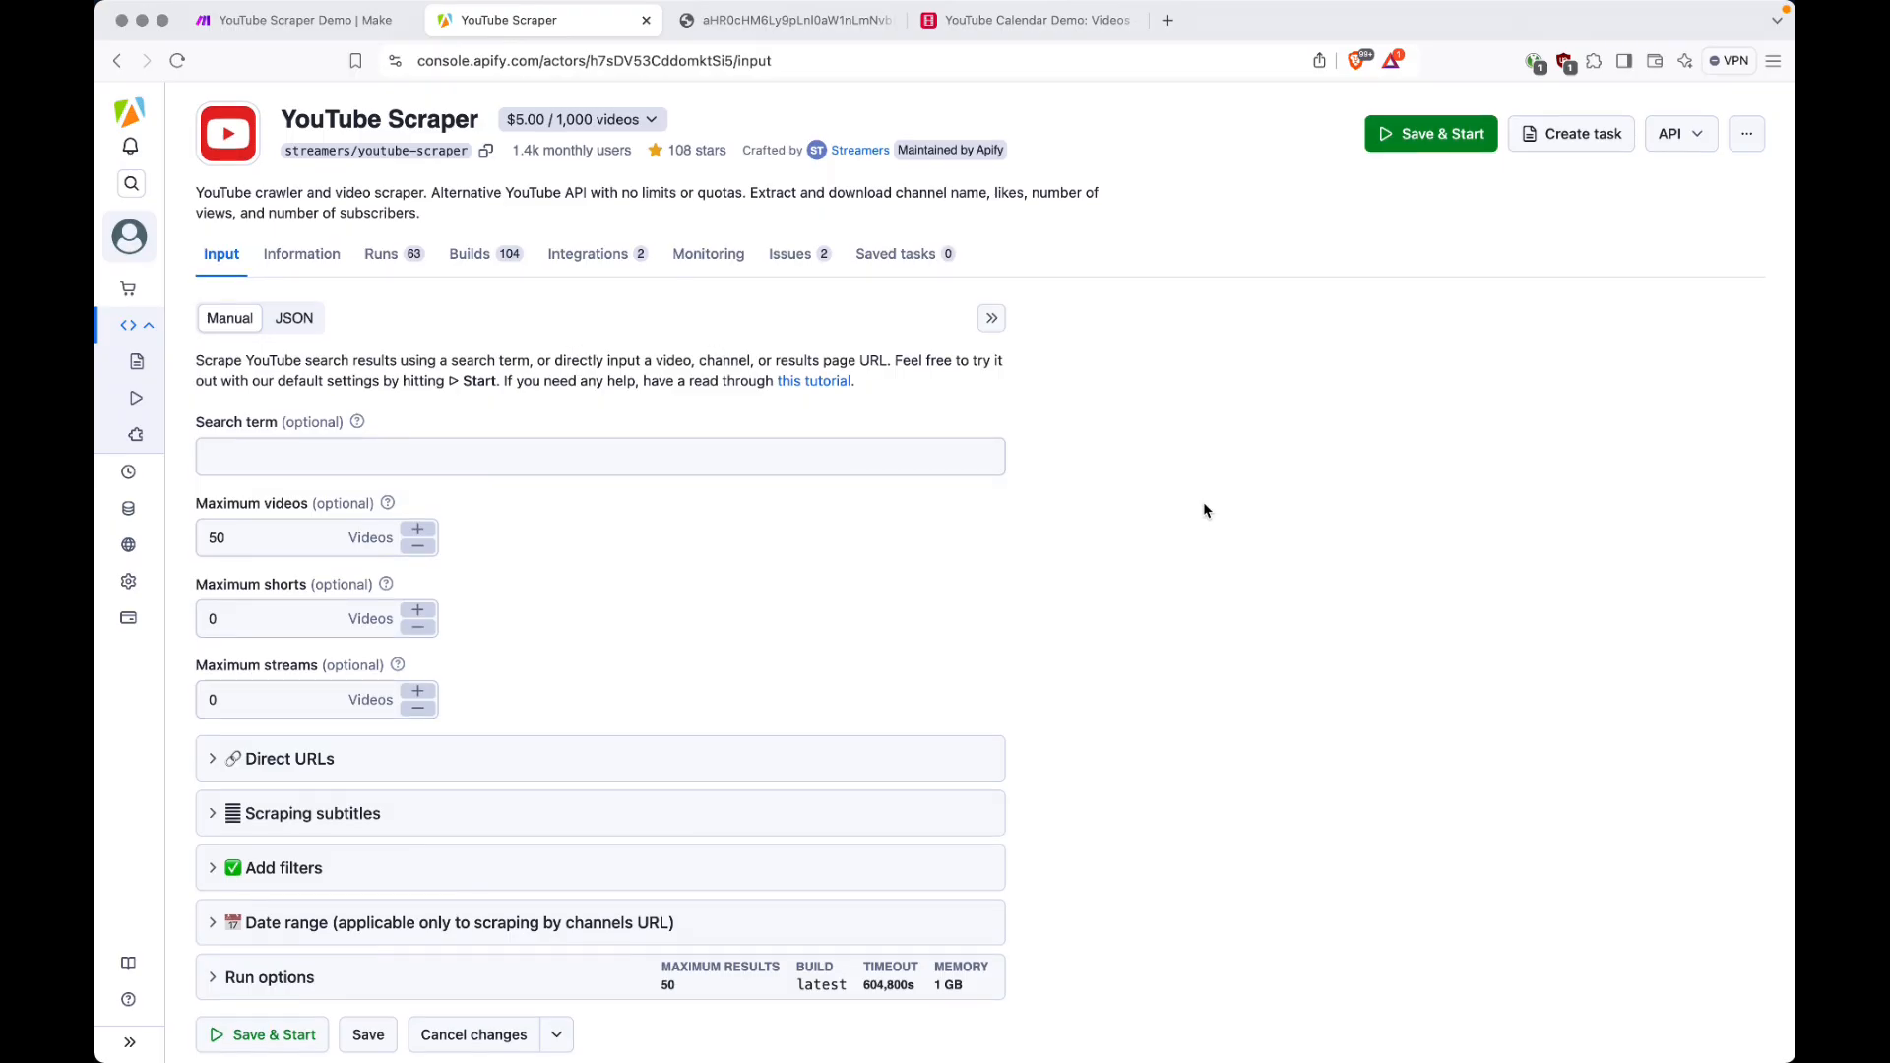
scroll(1204, 509, "up", 1)
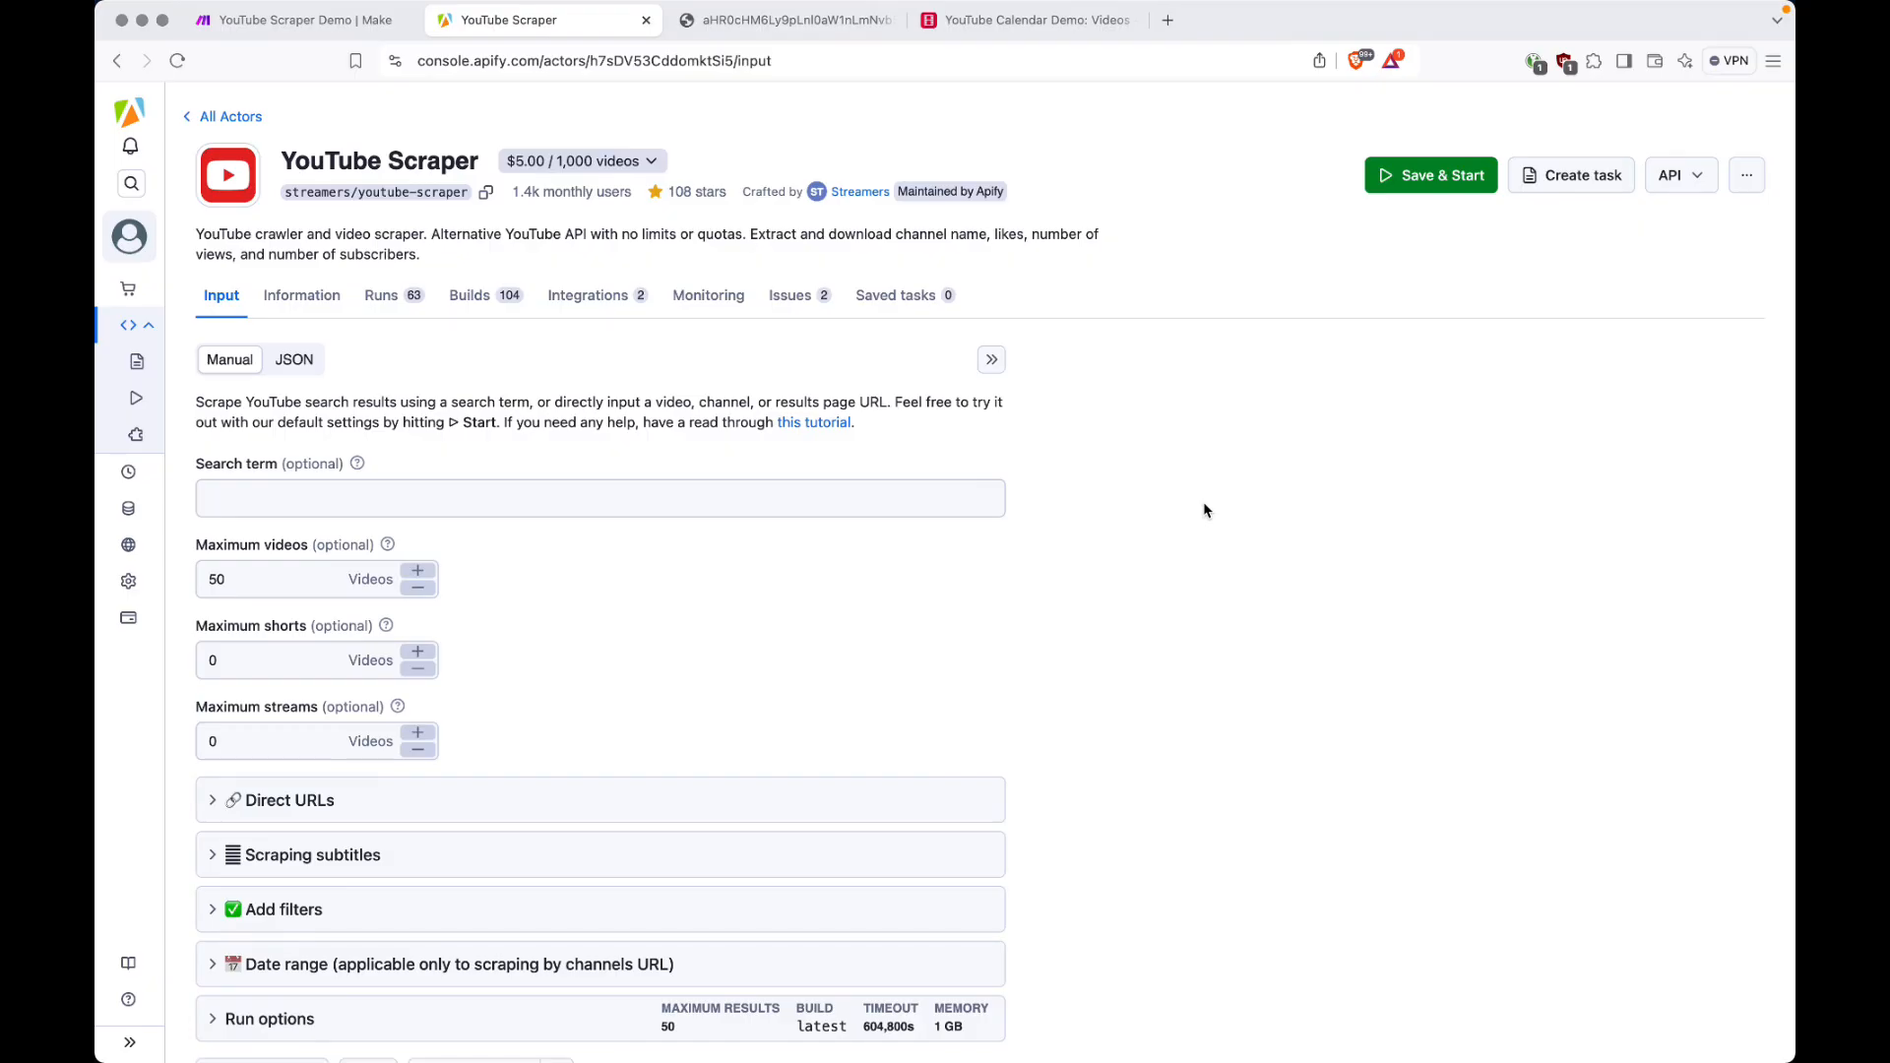